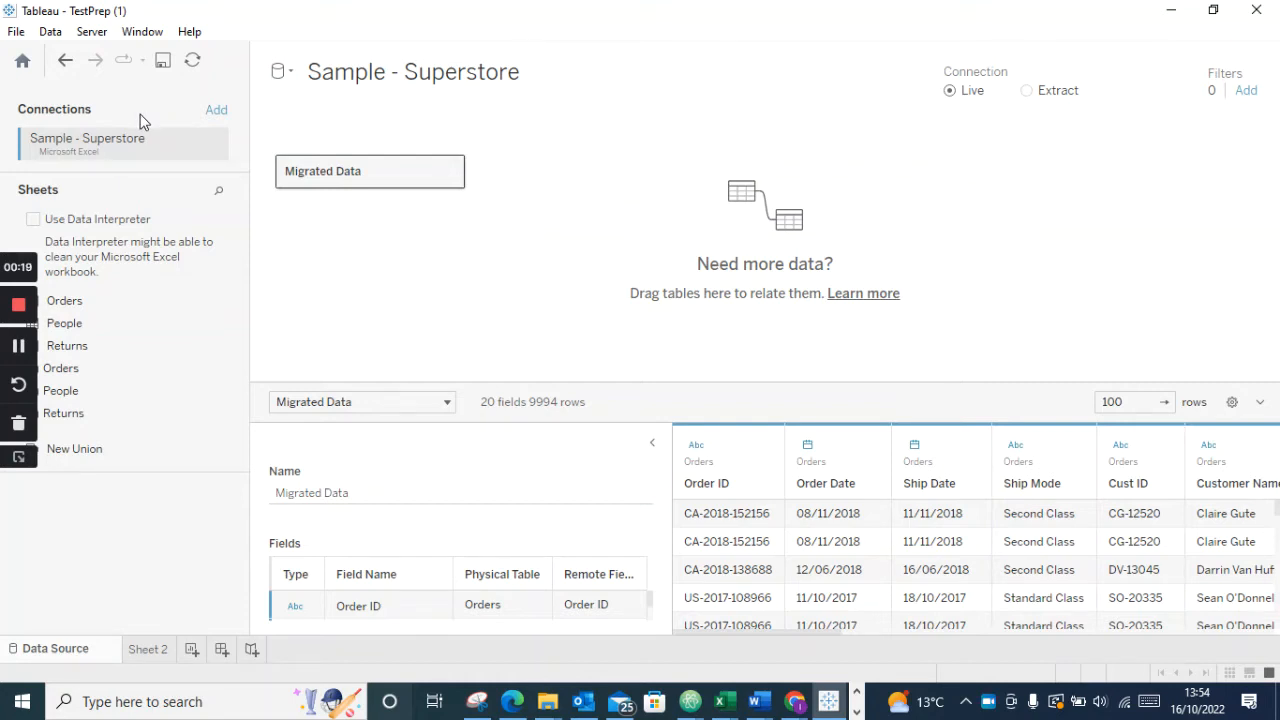
Undo the latest changes back through Sheet 2's profit chart, and redo them to the empty sheet
click(65, 62)
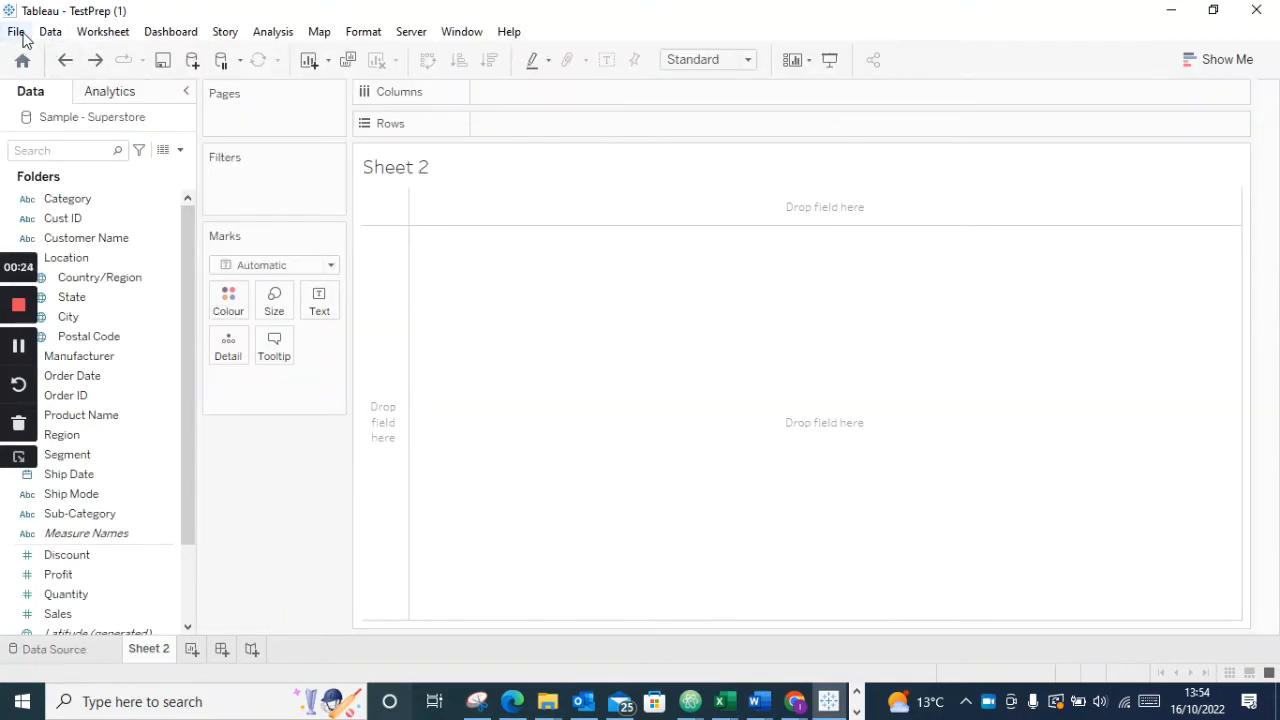
click(60, 60)
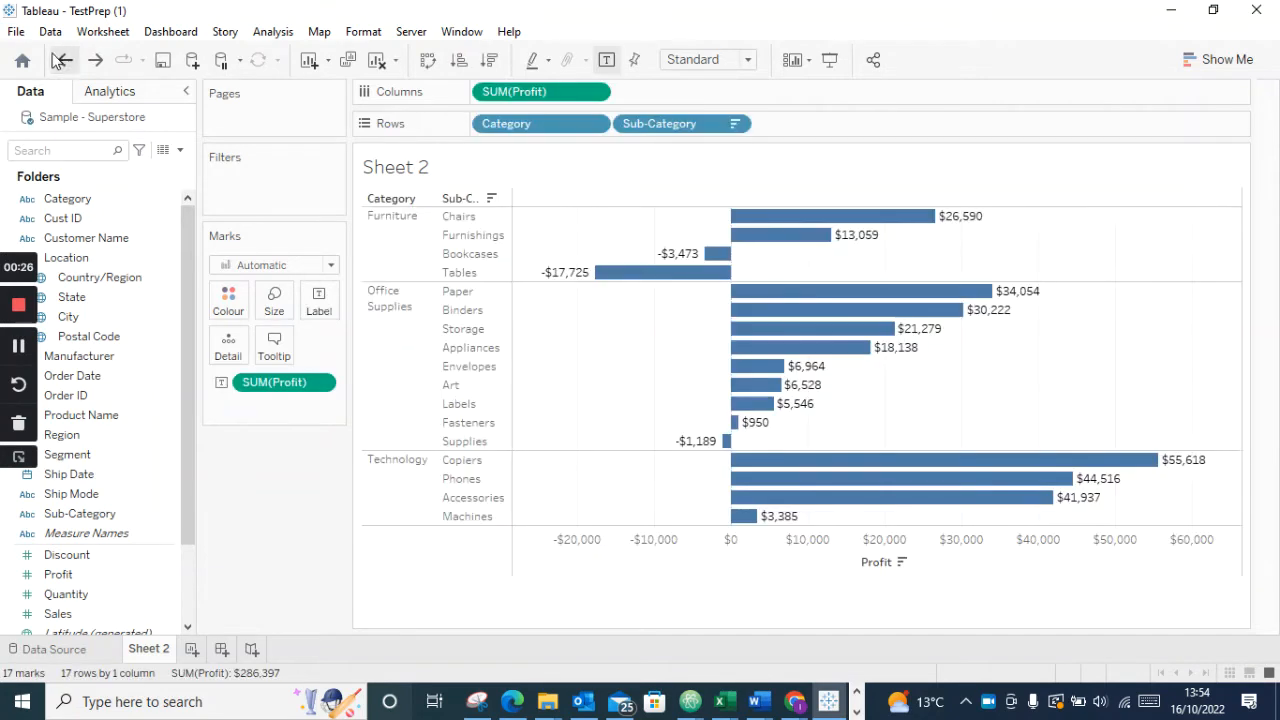
click(60, 60)
click(95, 60)
click(95, 60)
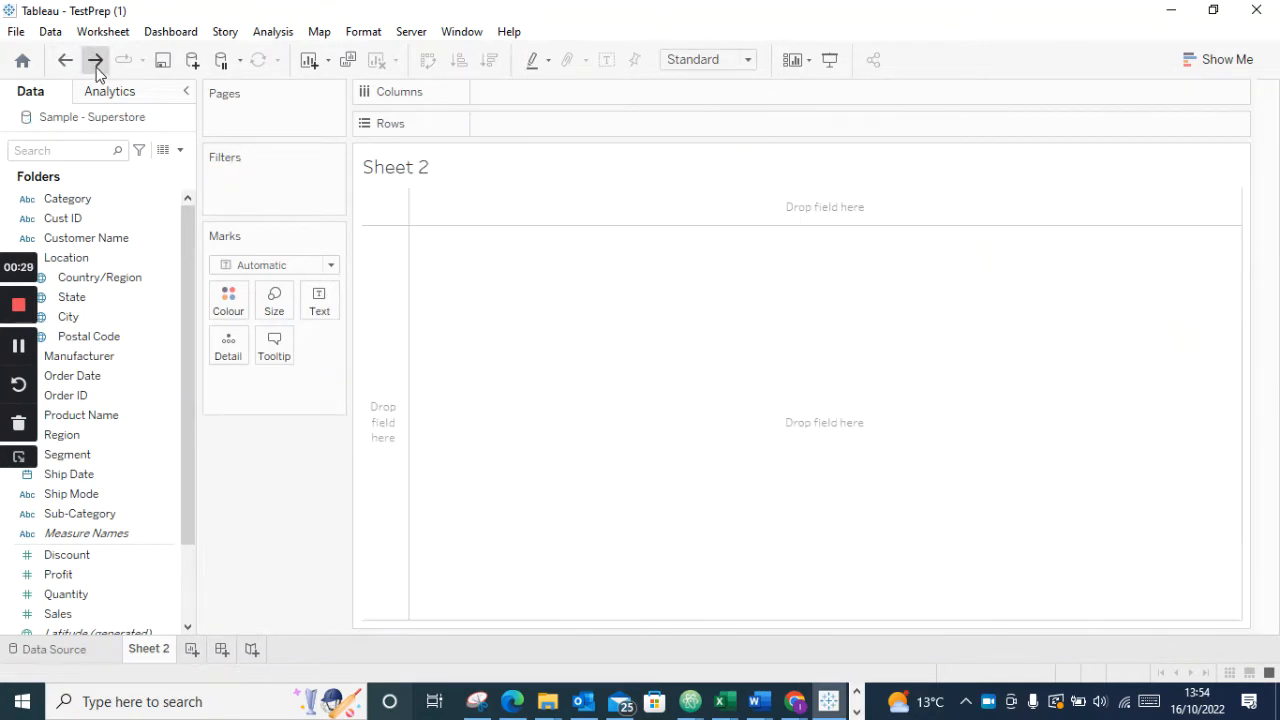
click(95, 60)
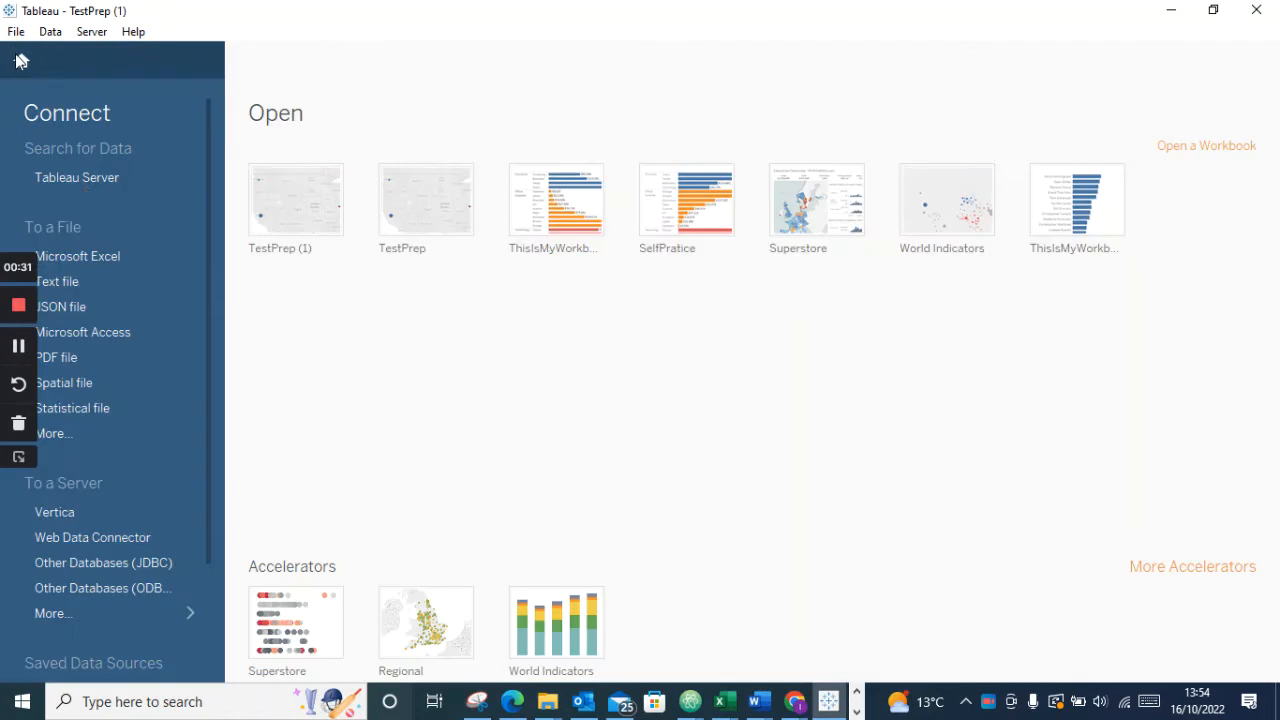
Go to the start page, look over the Connect options, and view the Tableau Server sign-in dialog before closing it
click(22, 60)
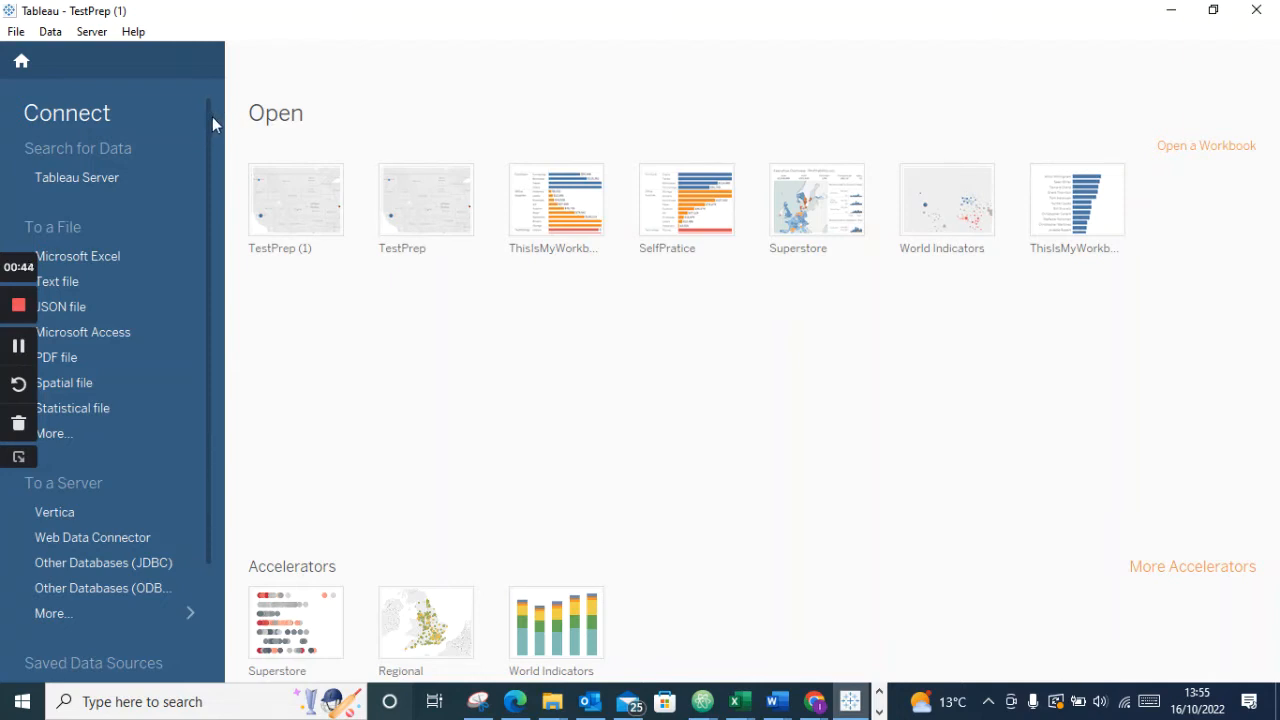
scroll(213, 122, down, 2)
scroll(194, 198, up, 2)
click(76, 179)
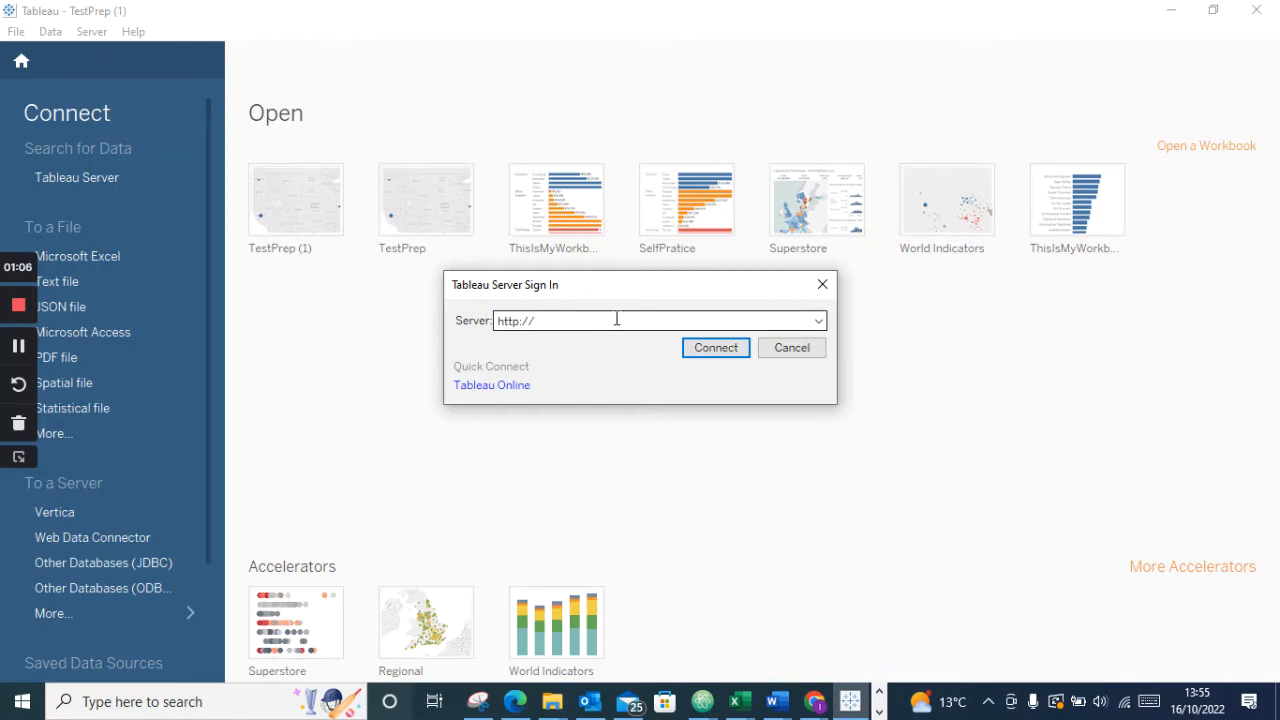
click(822, 284)
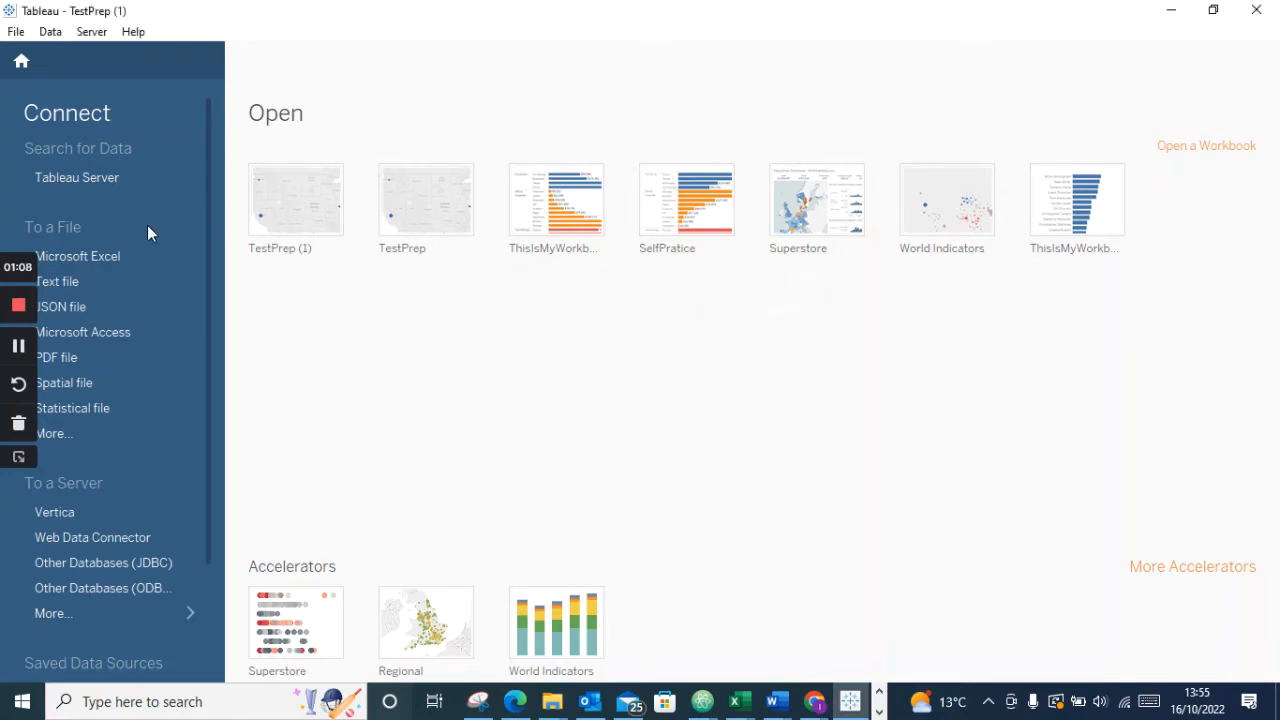
View the files offered for a text file connection, including their details, and close the dialog without opening any
scroll(118, 271, down, 1)
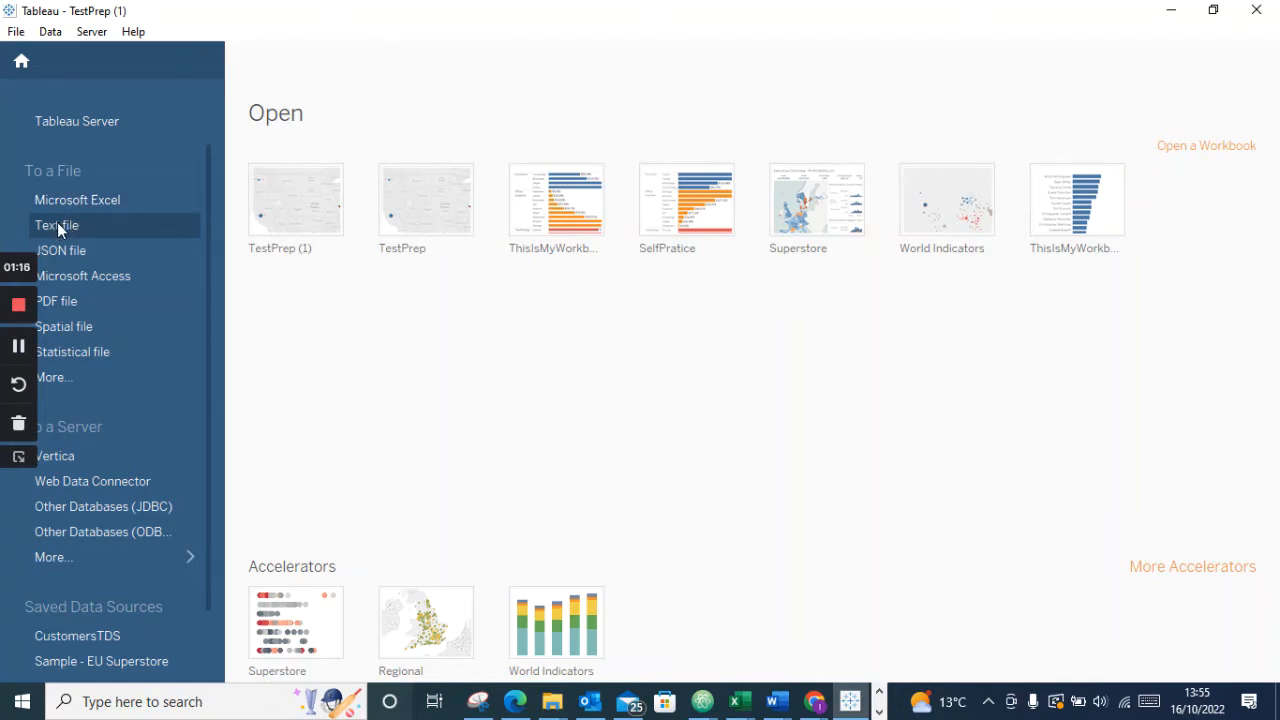
click(71, 226)
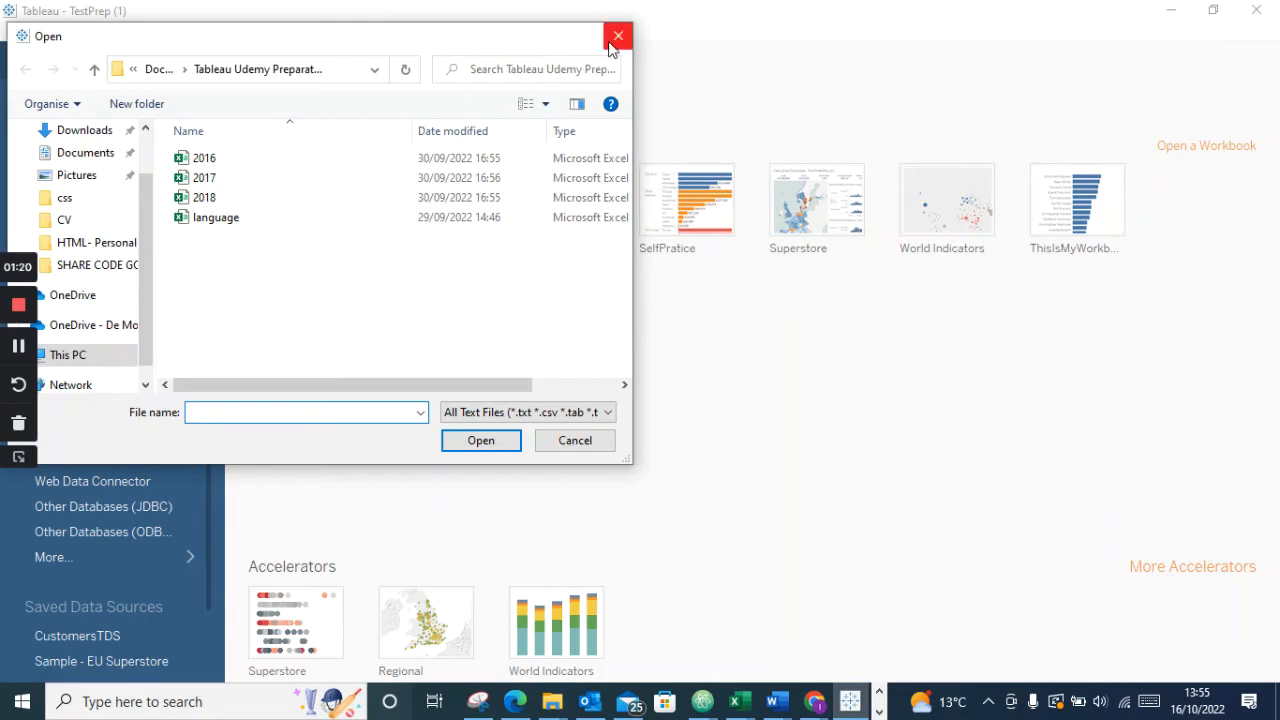
drag(337, 386, 403, 388)
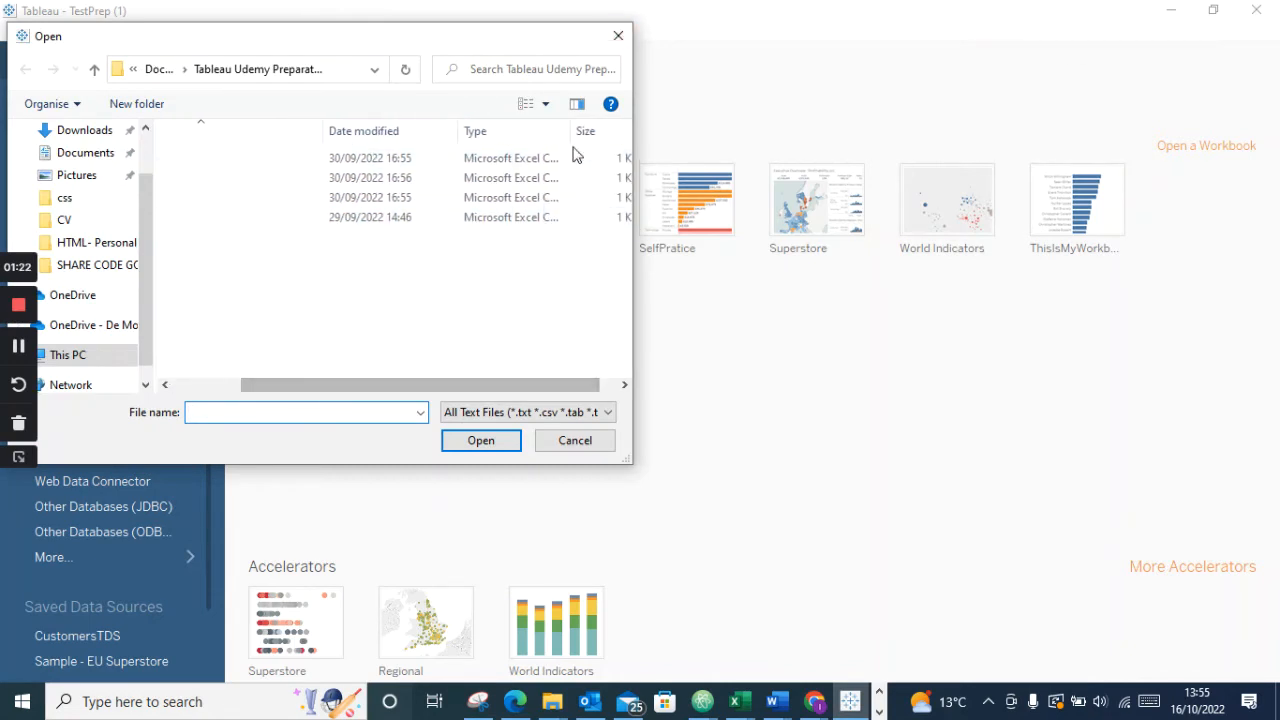
click(611, 39)
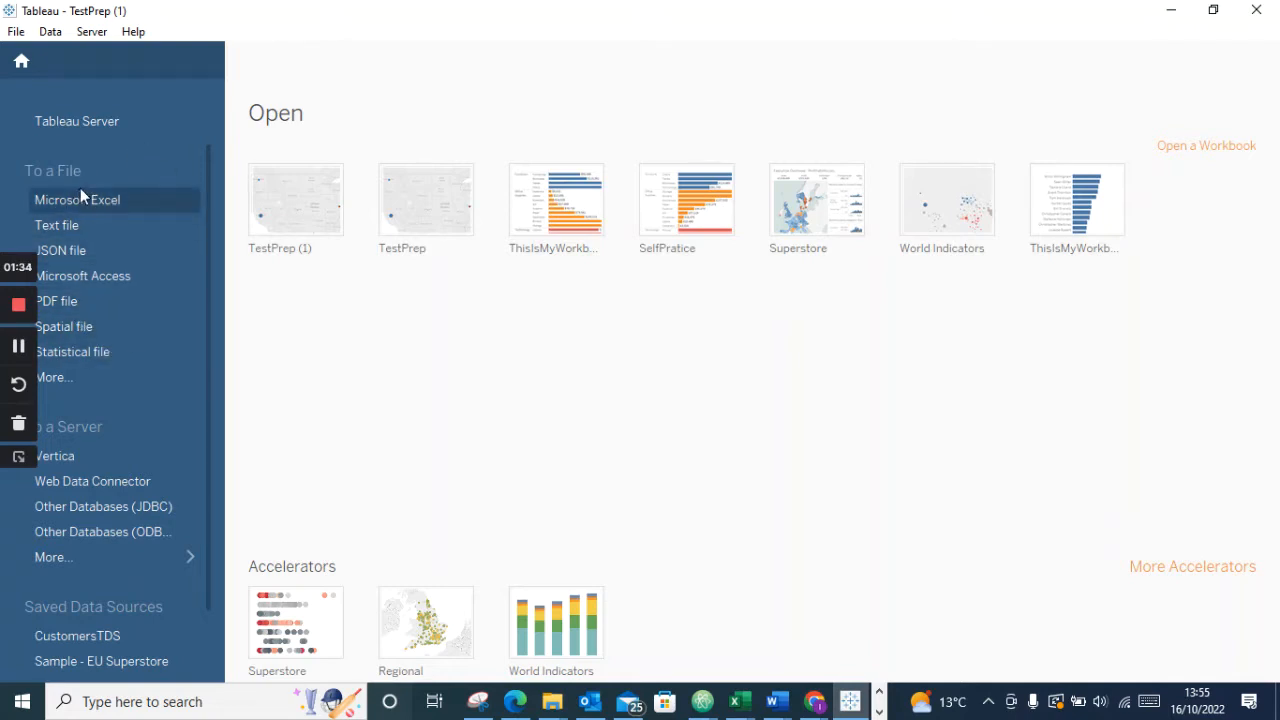
View the dialog for connecting to other file types, close it, and look through the file and server connection options
click(49, 378)
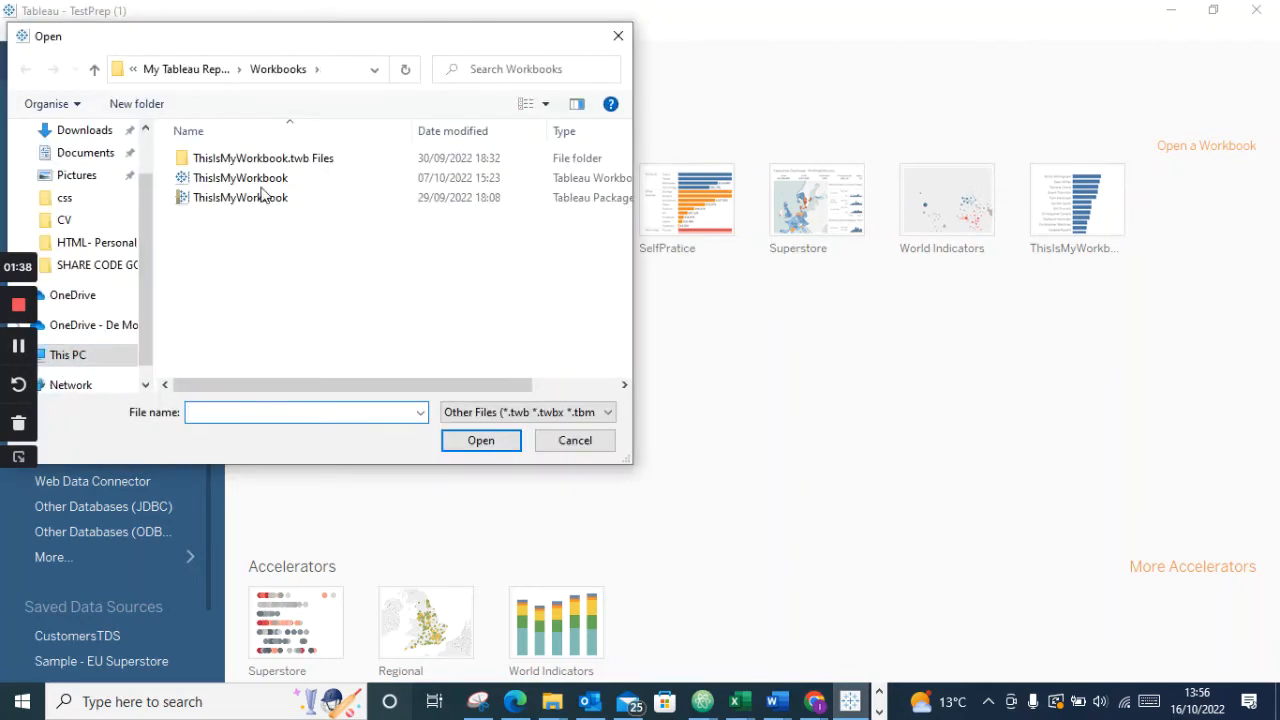
click(618, 35)
scroll(210, 260, down, 1)
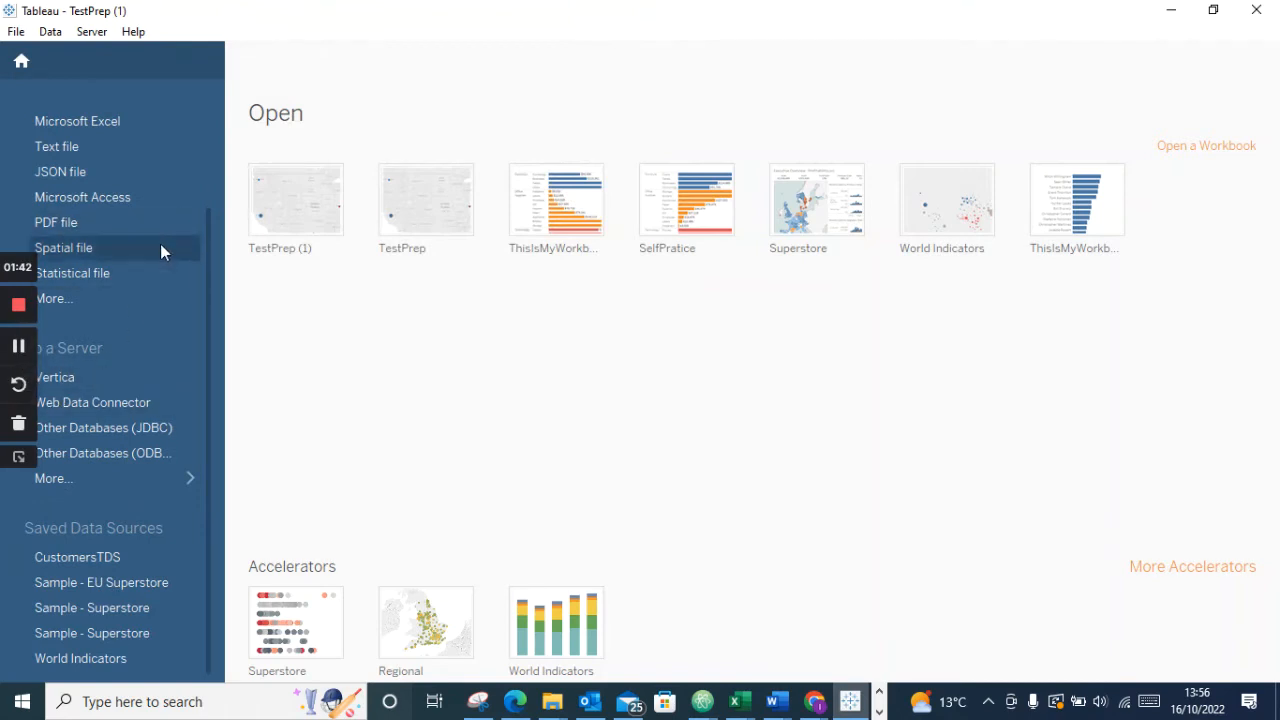
scroll(64, 342, up, 1)
click(10, 464)
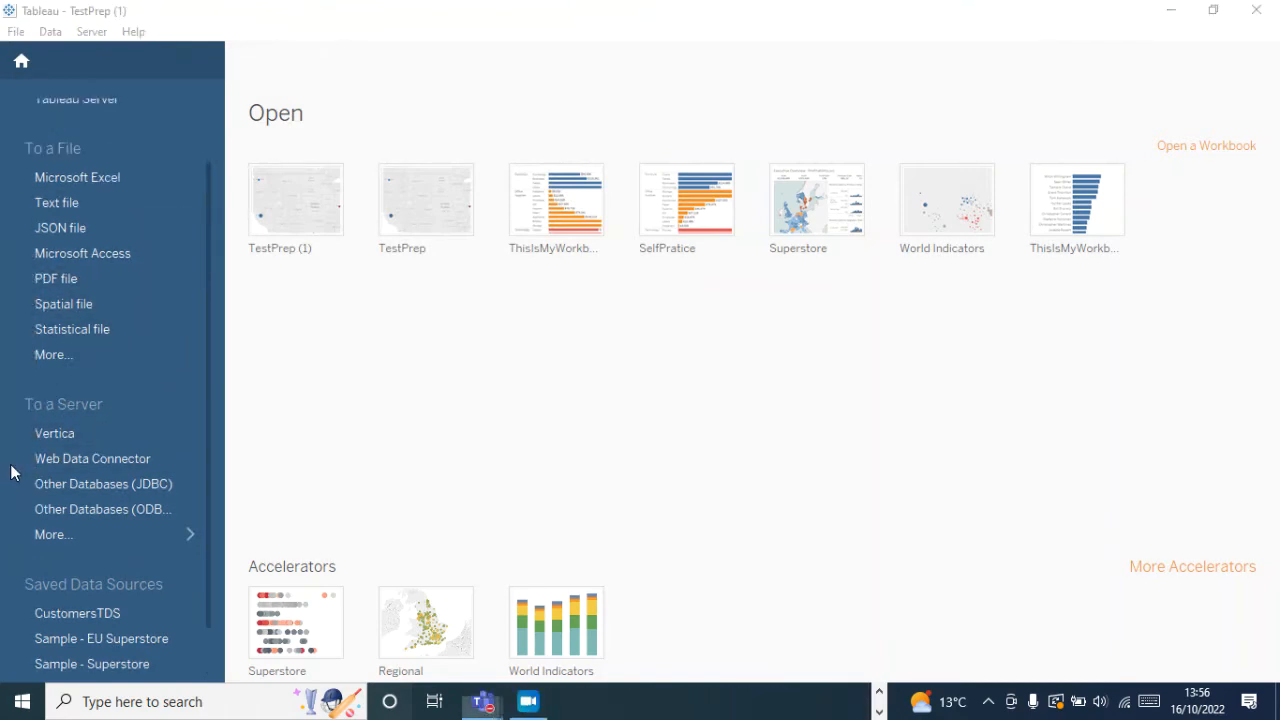
scroll(84, 348, down, 1)
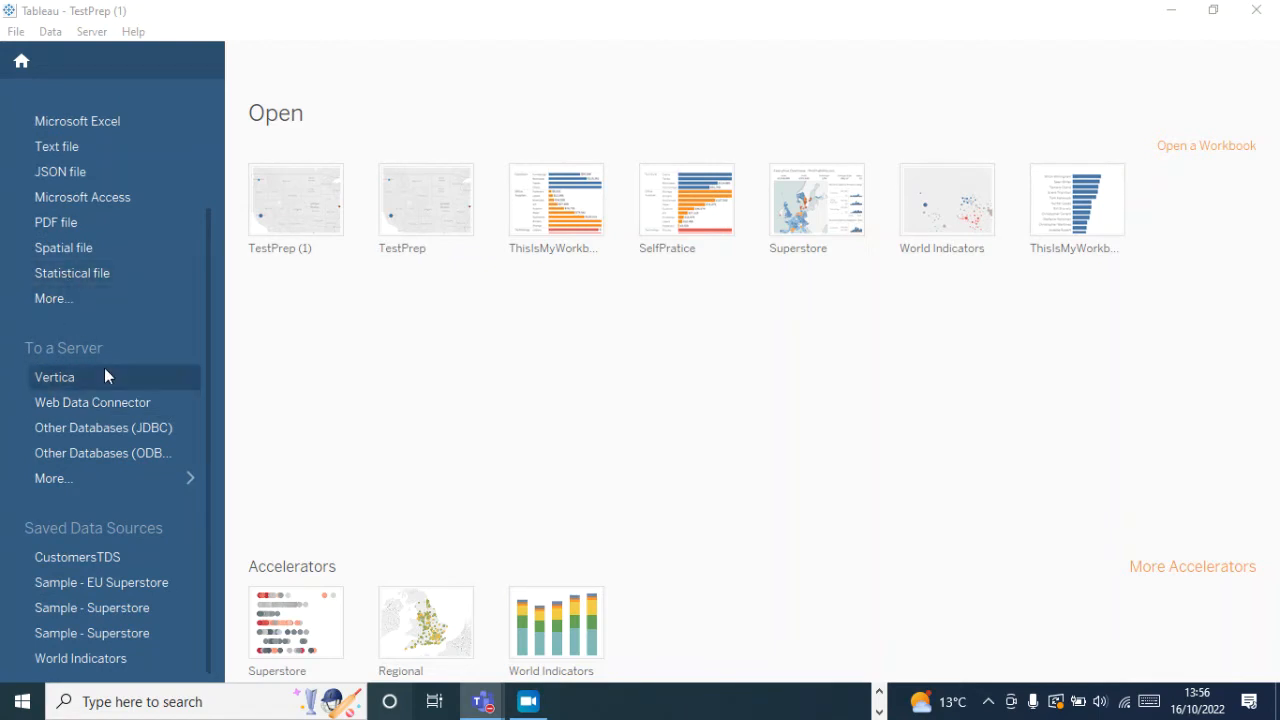
scroll(102, 366, up, 3)
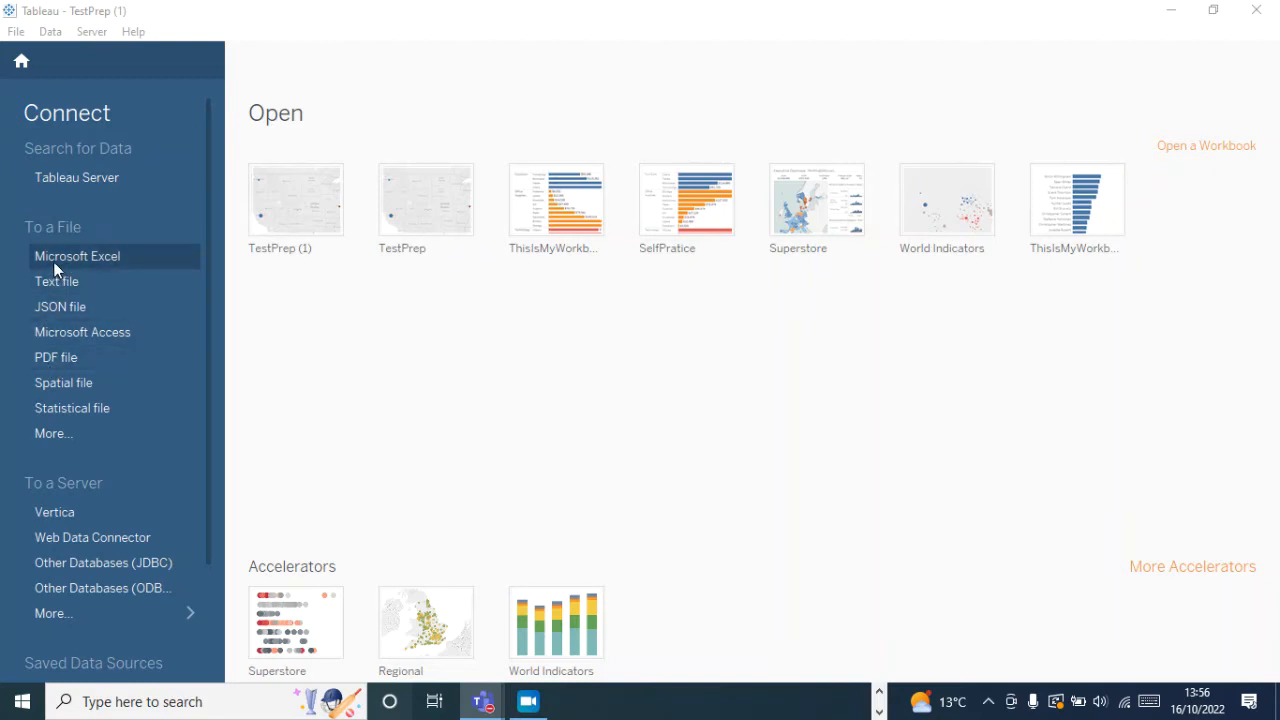
Connect to the second saved data source named Sample - Superstore and show its data source page
scroll(157, 316, down, 3)
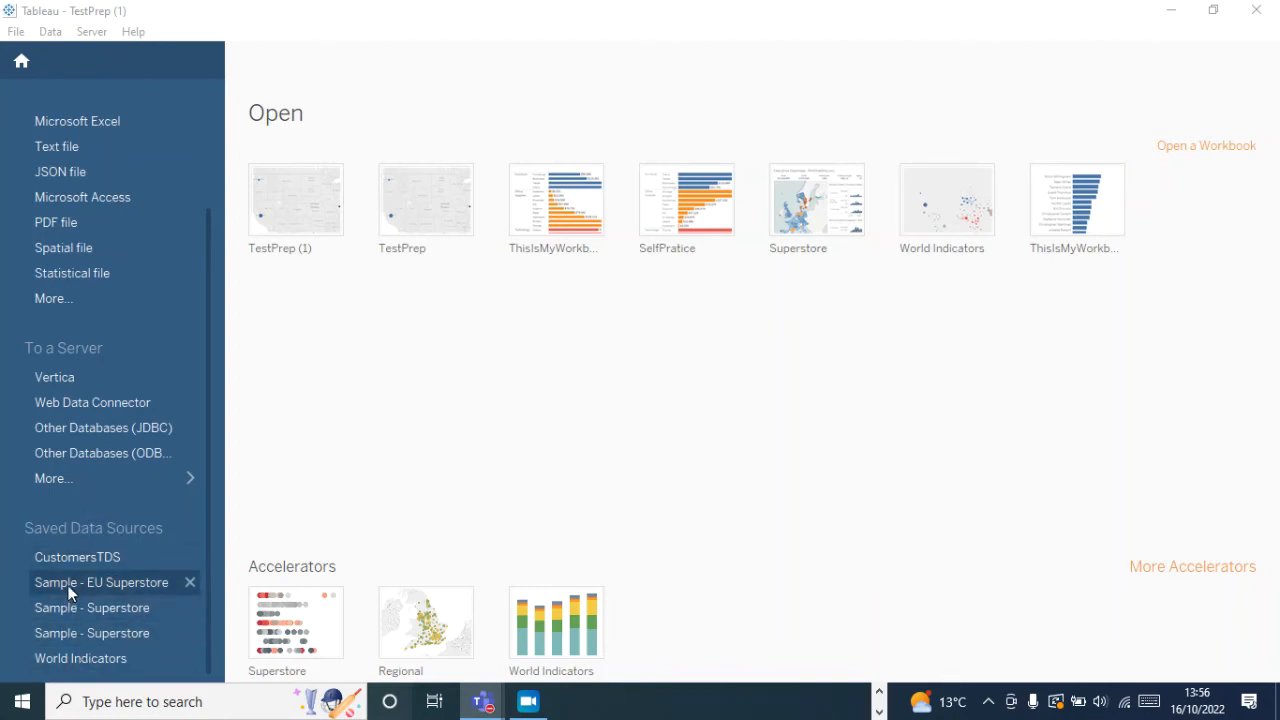
click(85, 633)
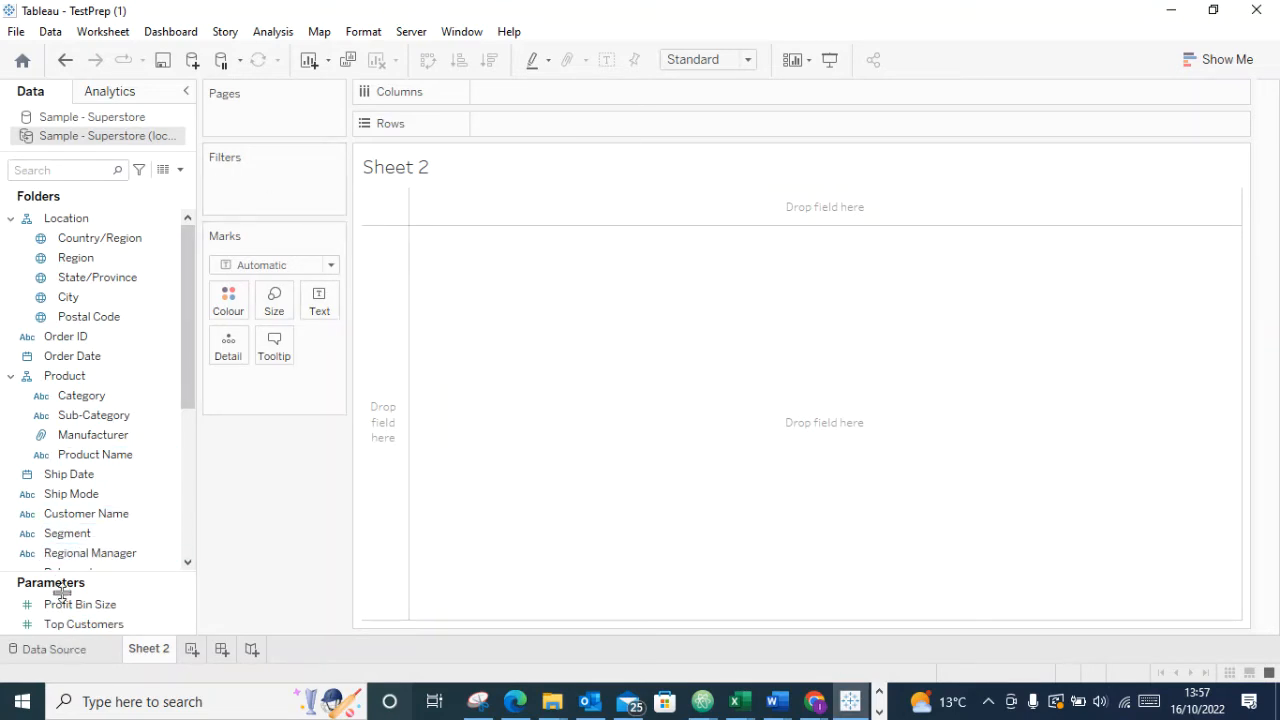
click(82, 652)
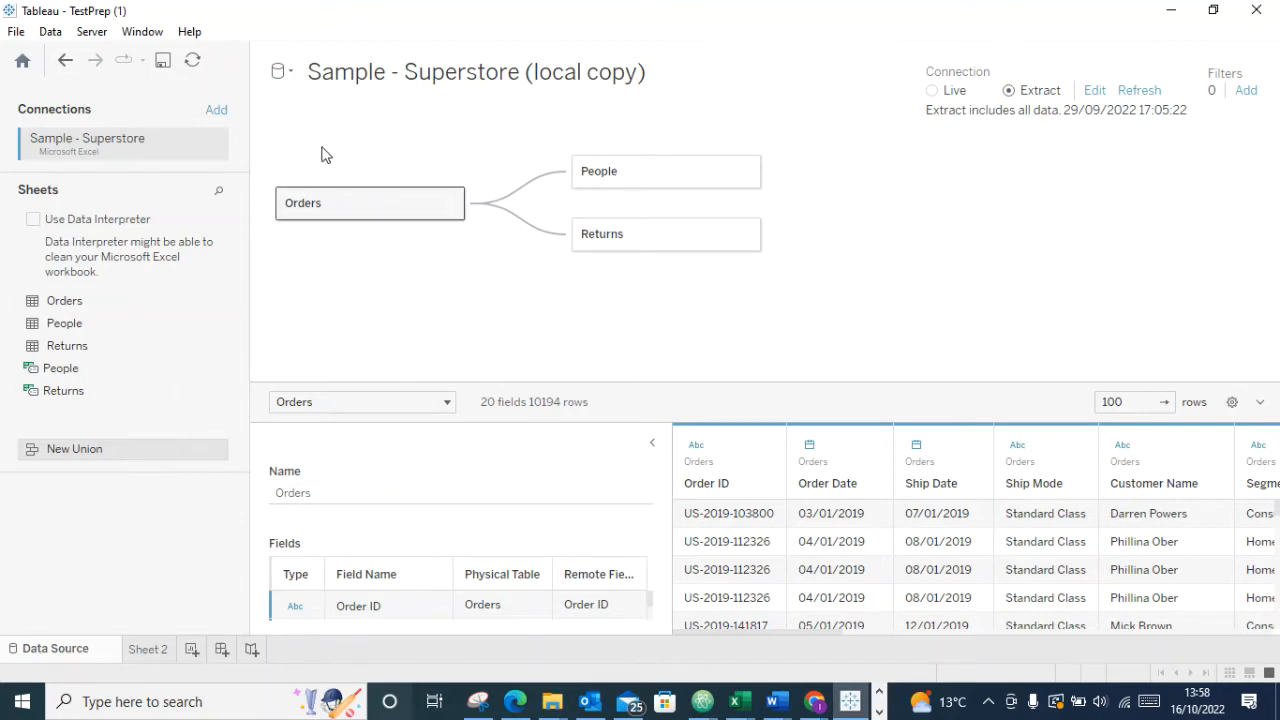
Examine the Orders table's options and the physical tables it is made of, returning to the relationship canvas
click(449, 204)
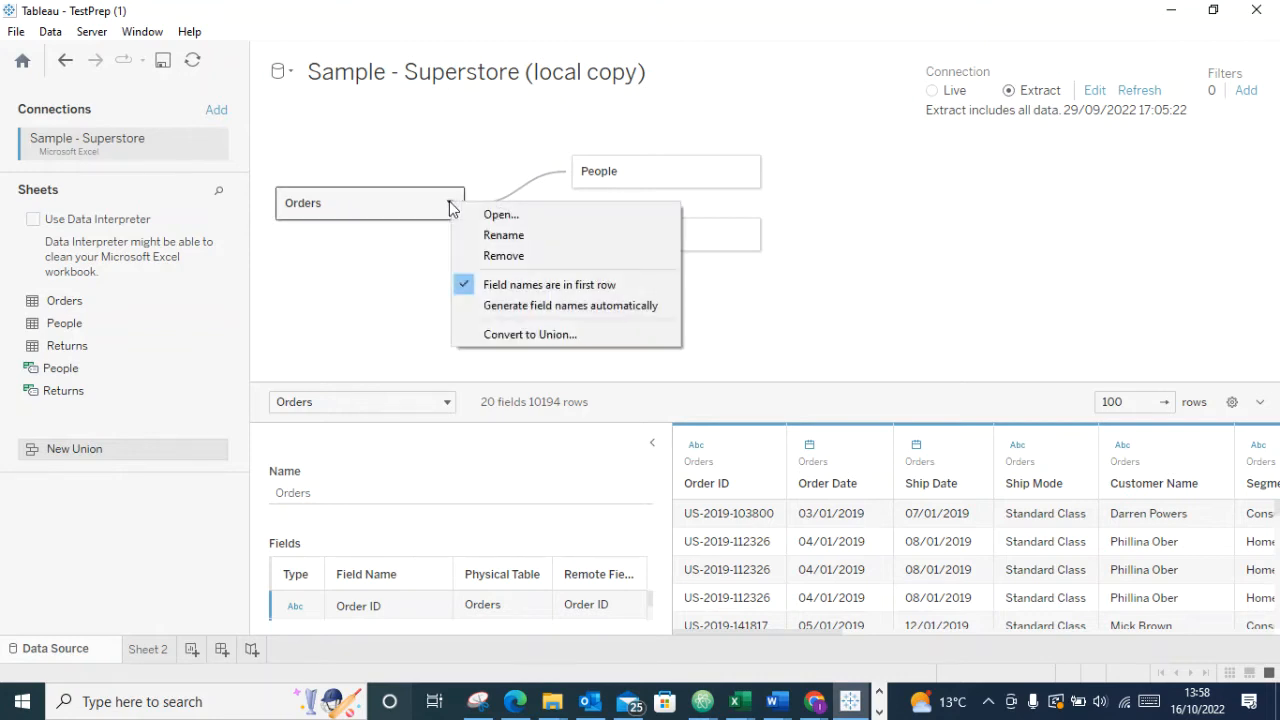
click(370, 213)
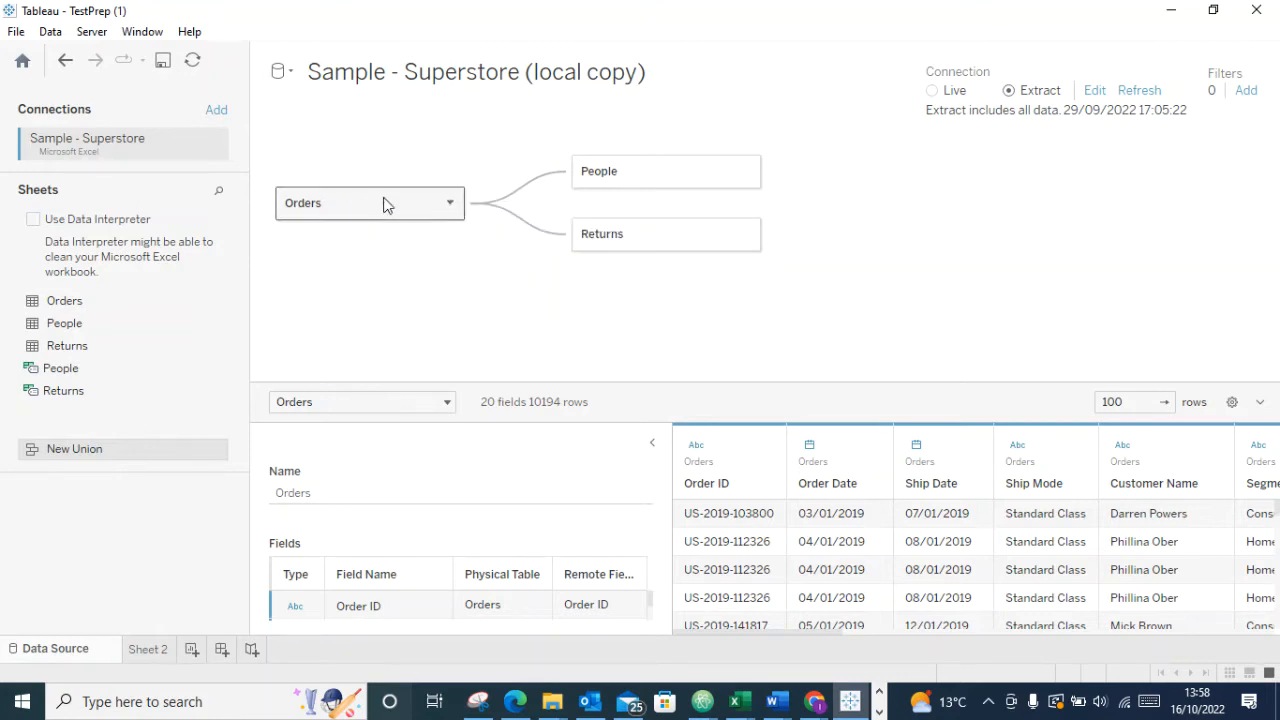
double_click(417, 197)
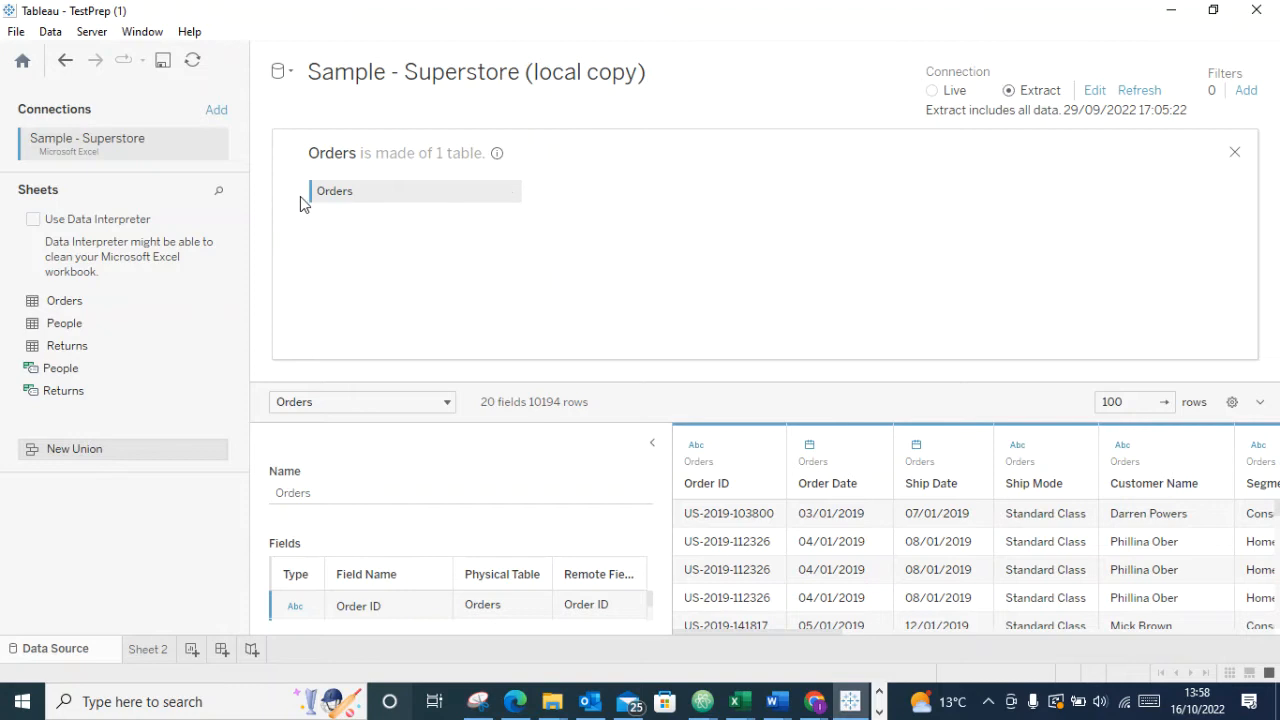
click(1234, 152)
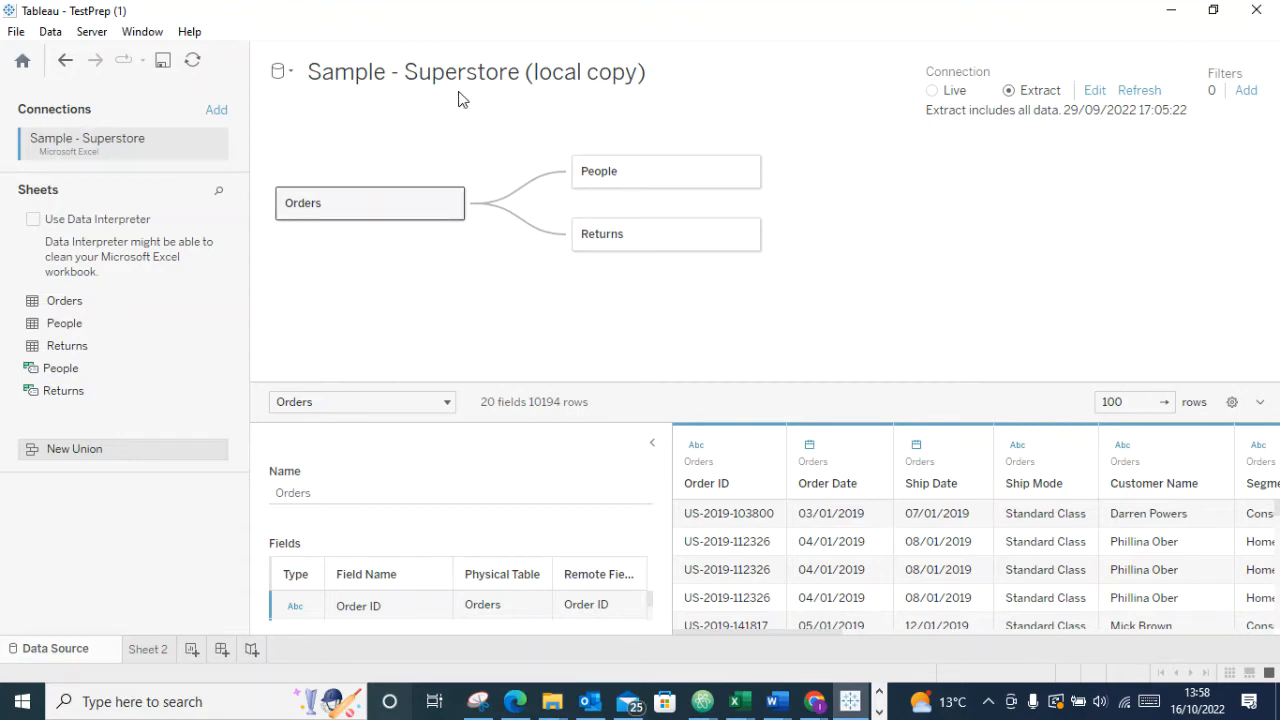
double_click(409, 213)
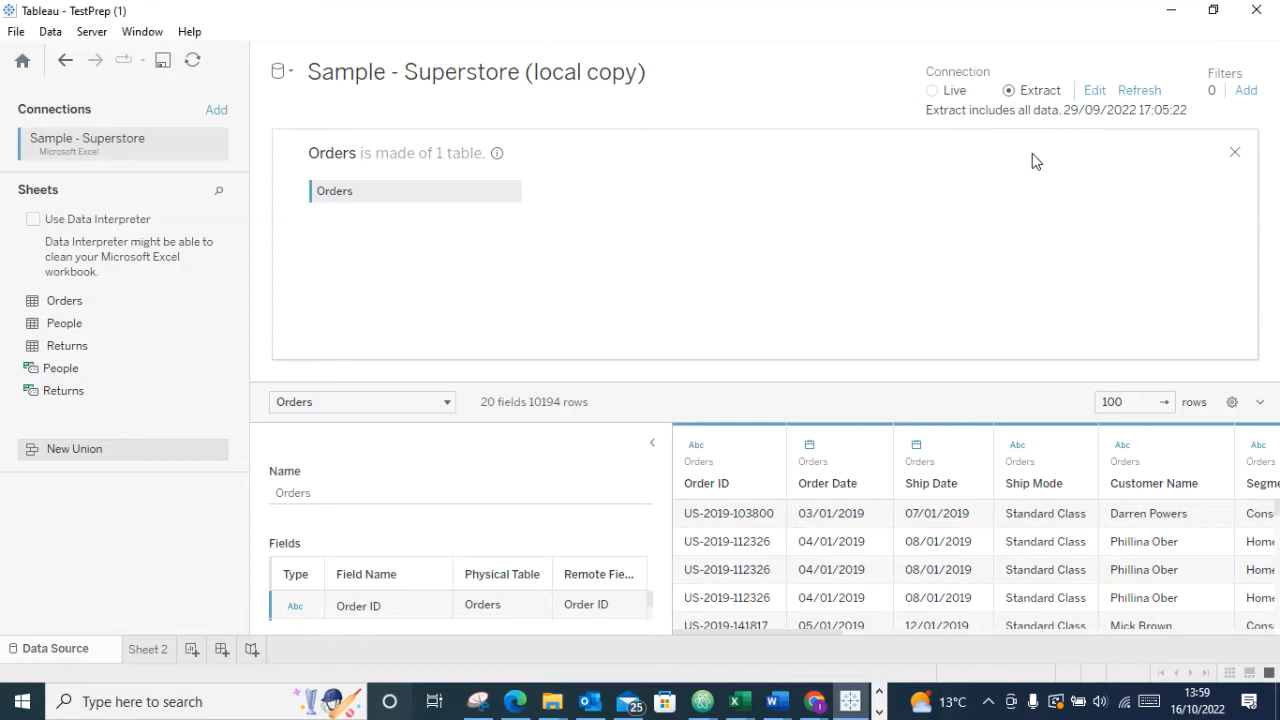
click(1233, 155)
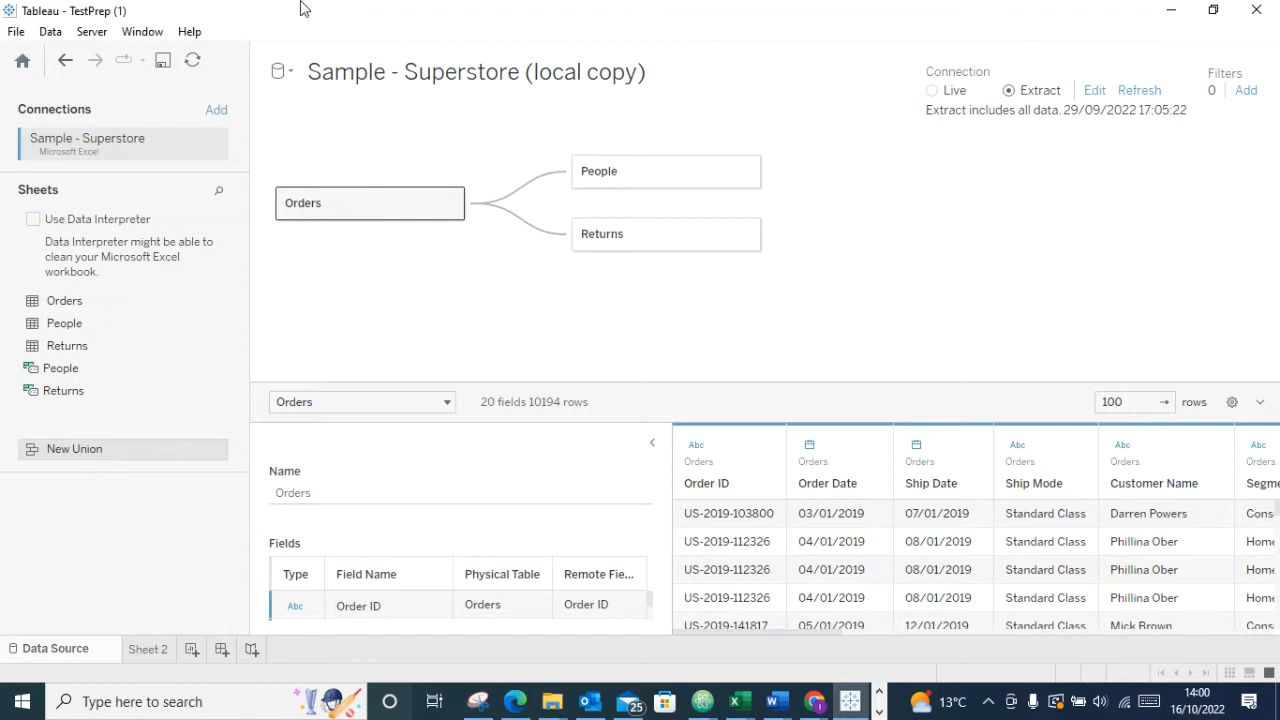
double_click(387, 206)
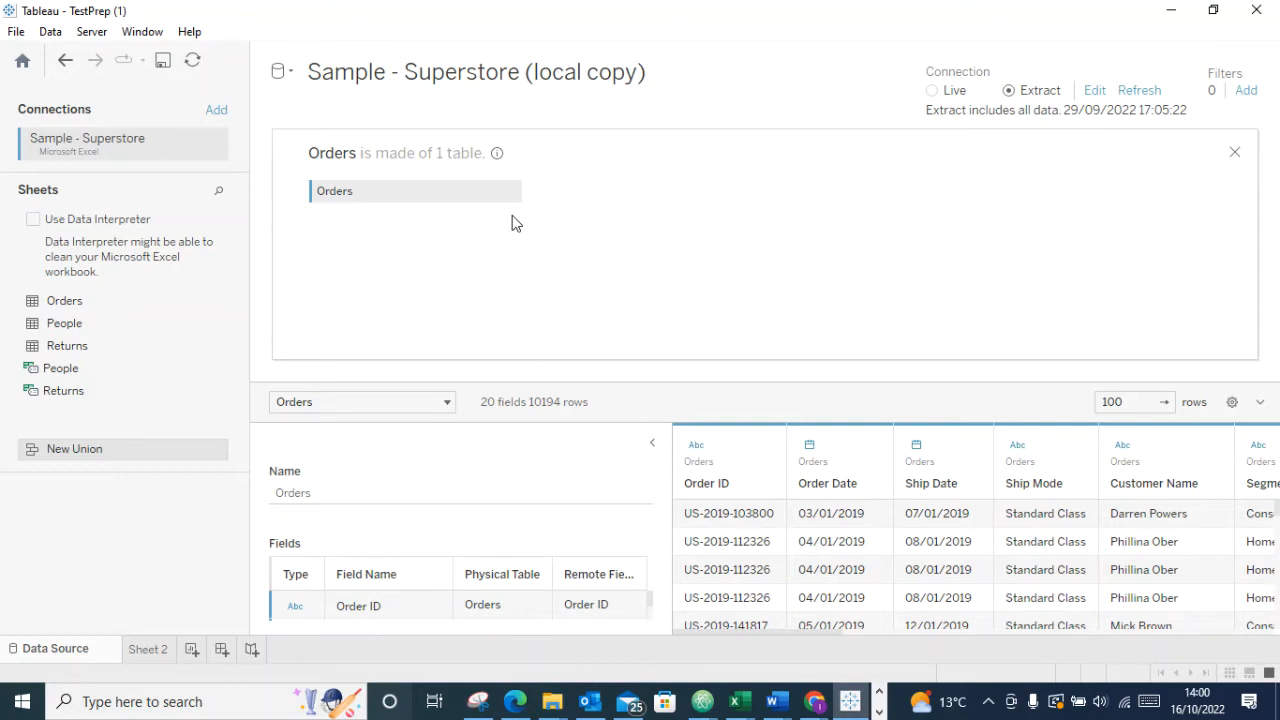
click(1234, 152)
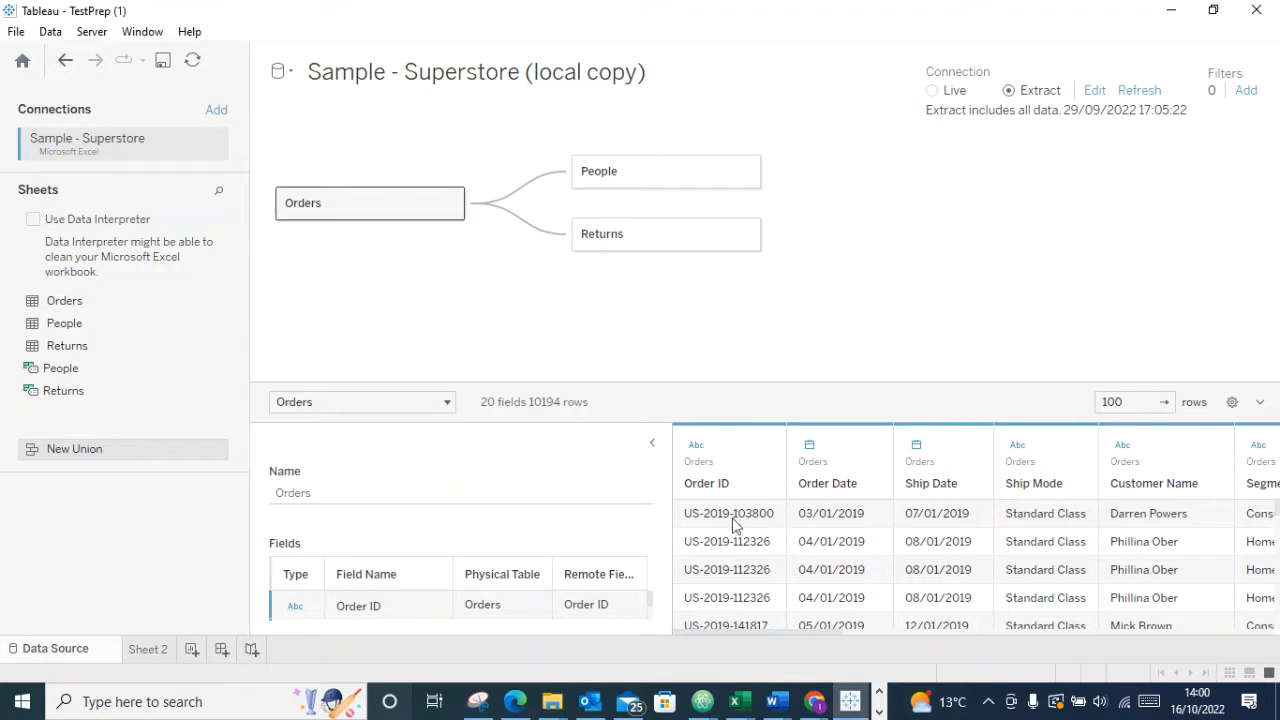
Preview the rows of the Orders, People and Returns tables, with the table details collapsed, and return to Orders
scroll(920, 590, down, 2)
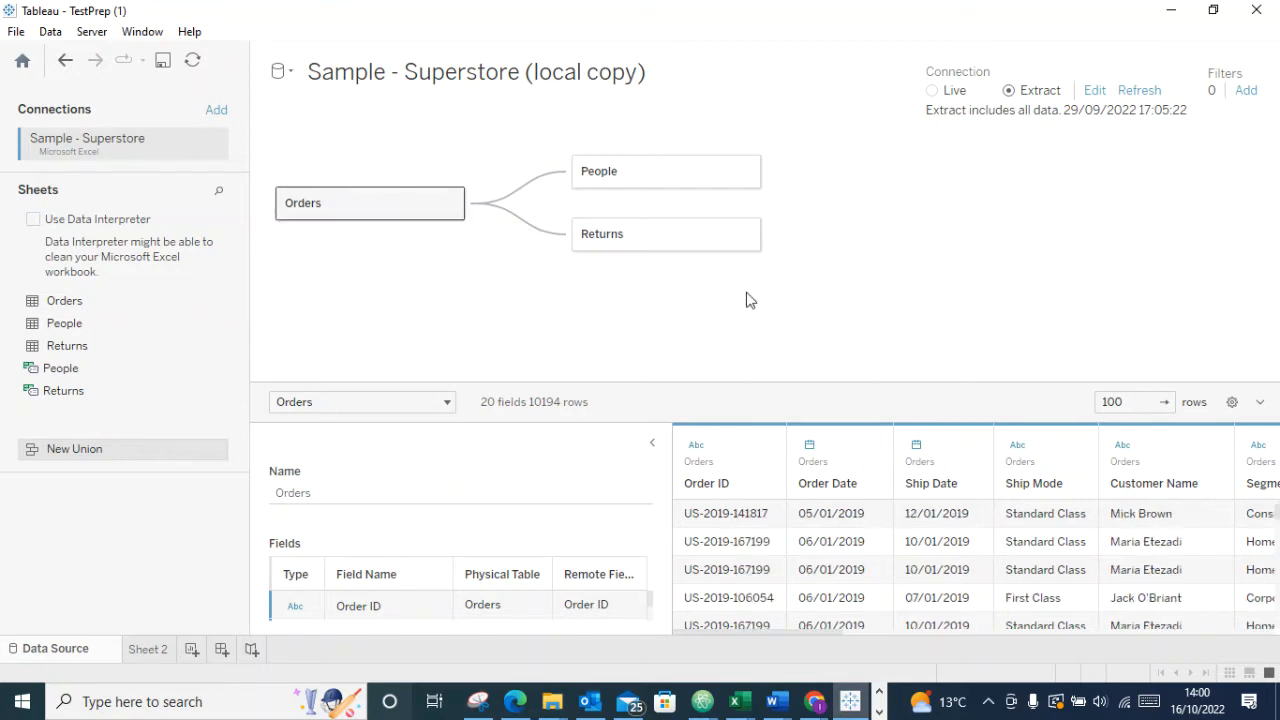
click(643, 182)
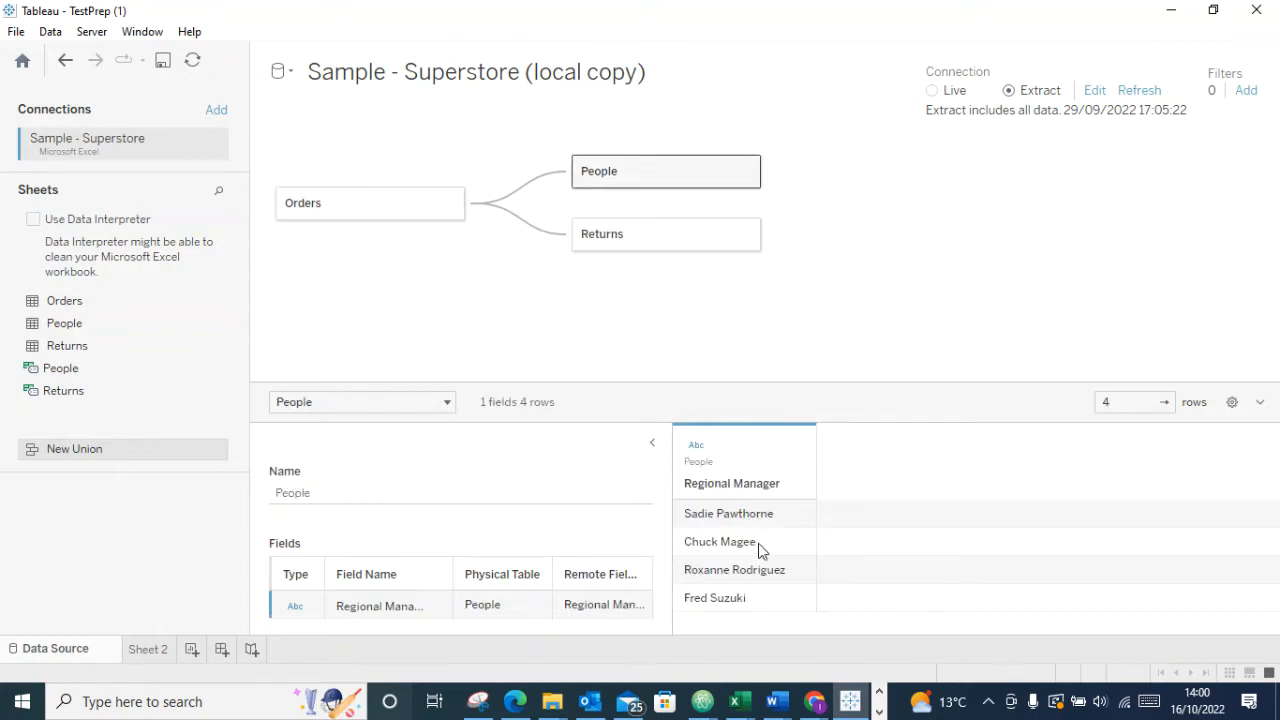
click(651, 443)
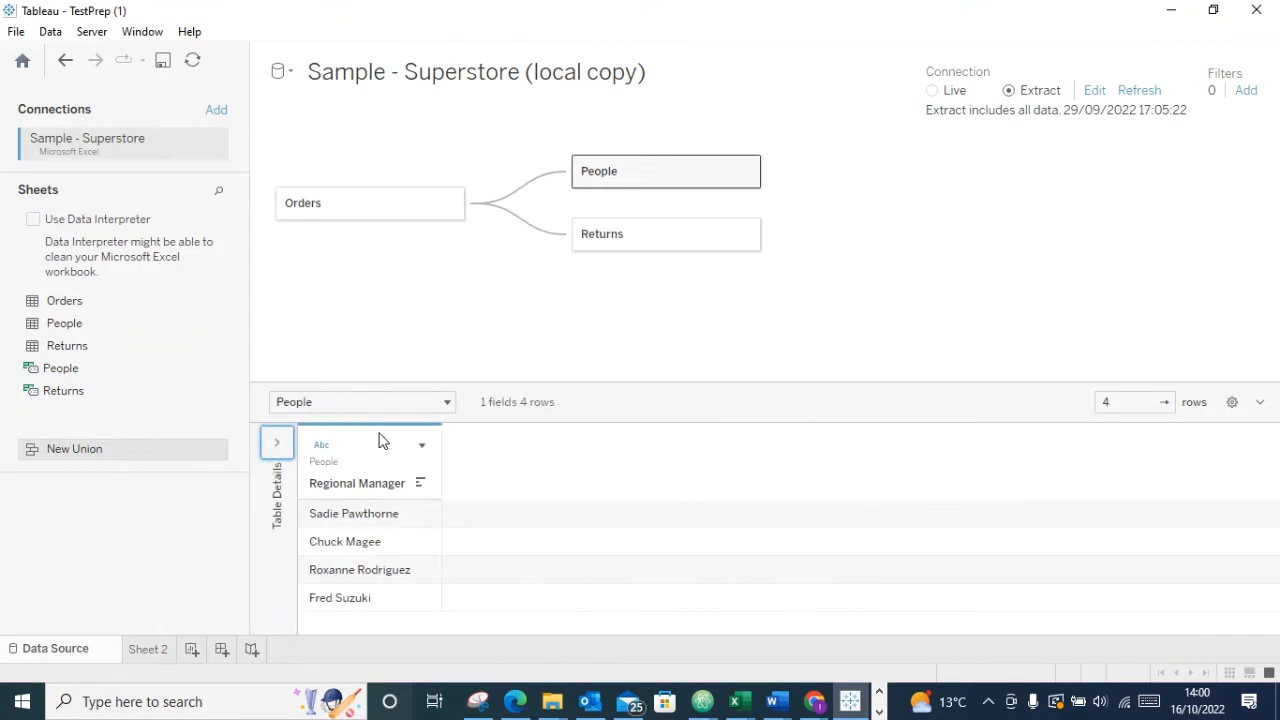
click(663, 240)
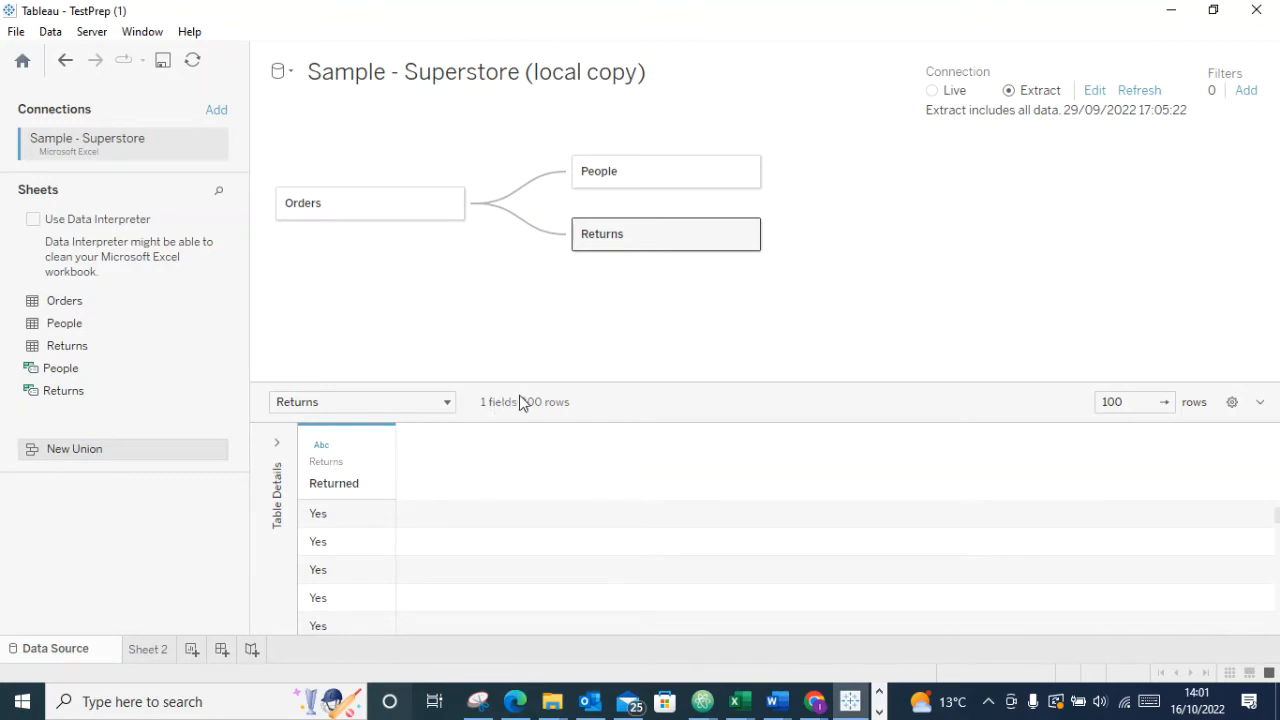
click(603, 171)
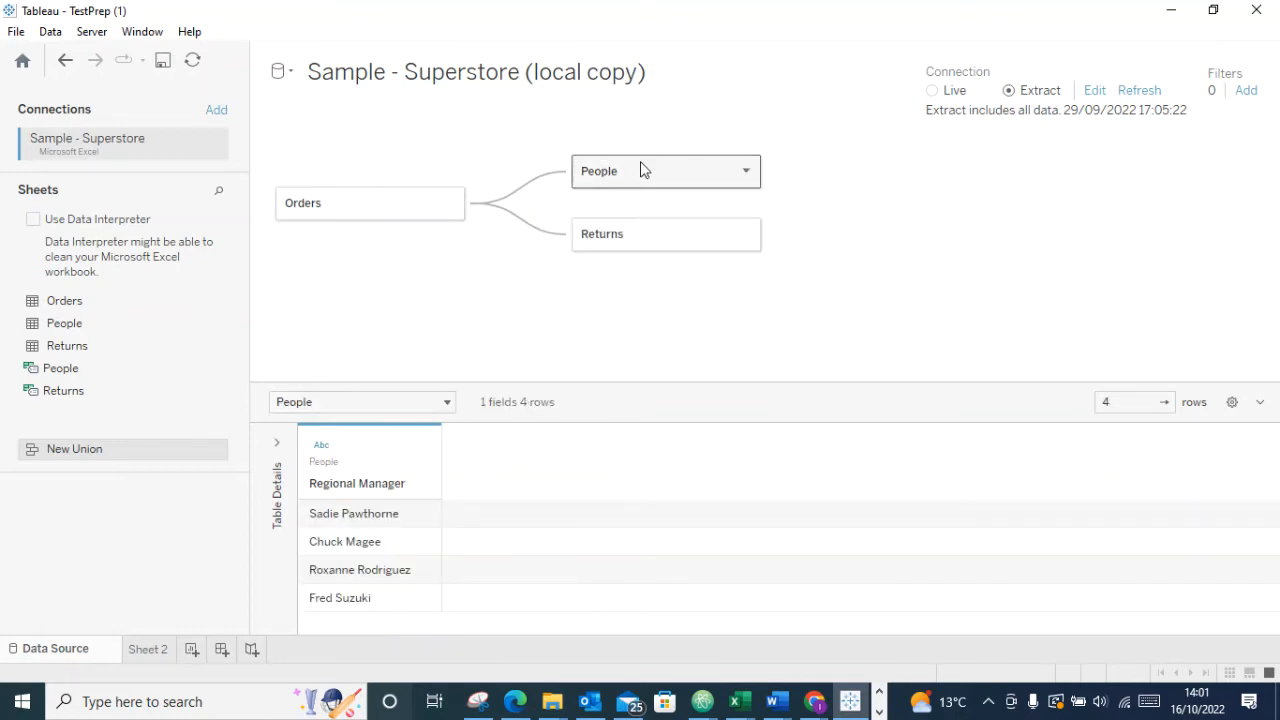
click(395, 203)
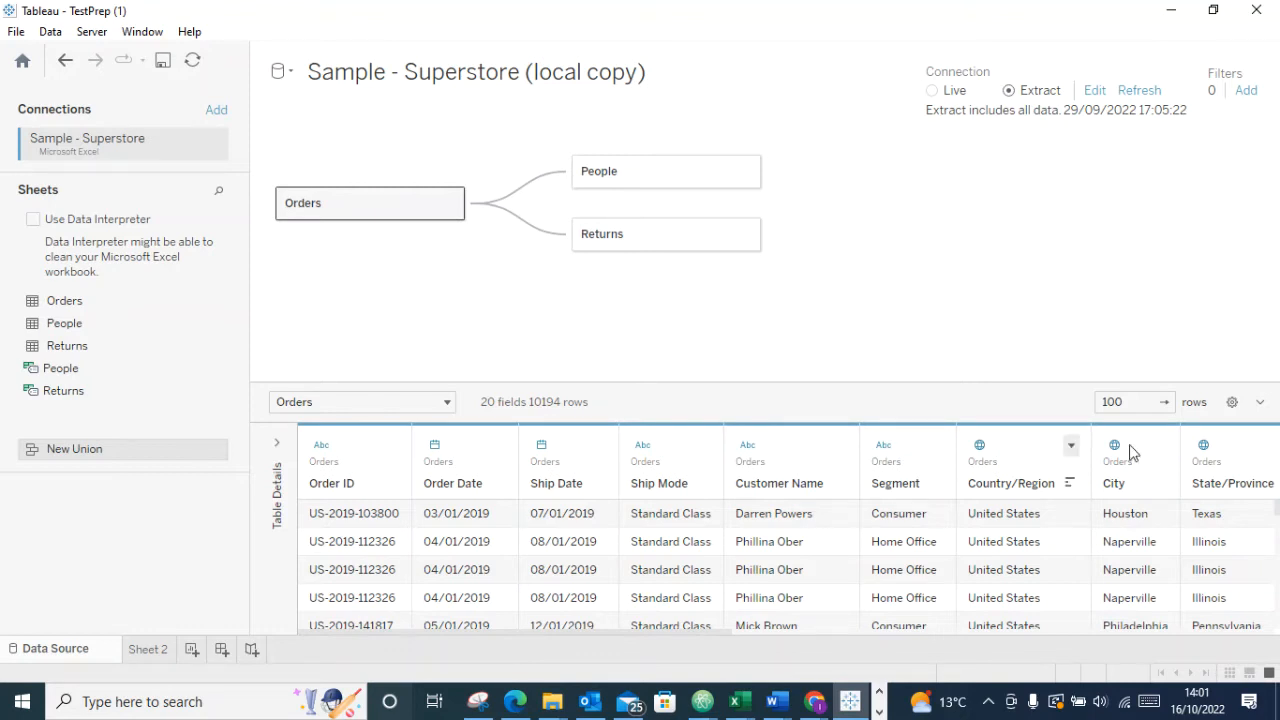
Reload the Orders preview with 100 rows and collapse the data grid
click(1162, 404)
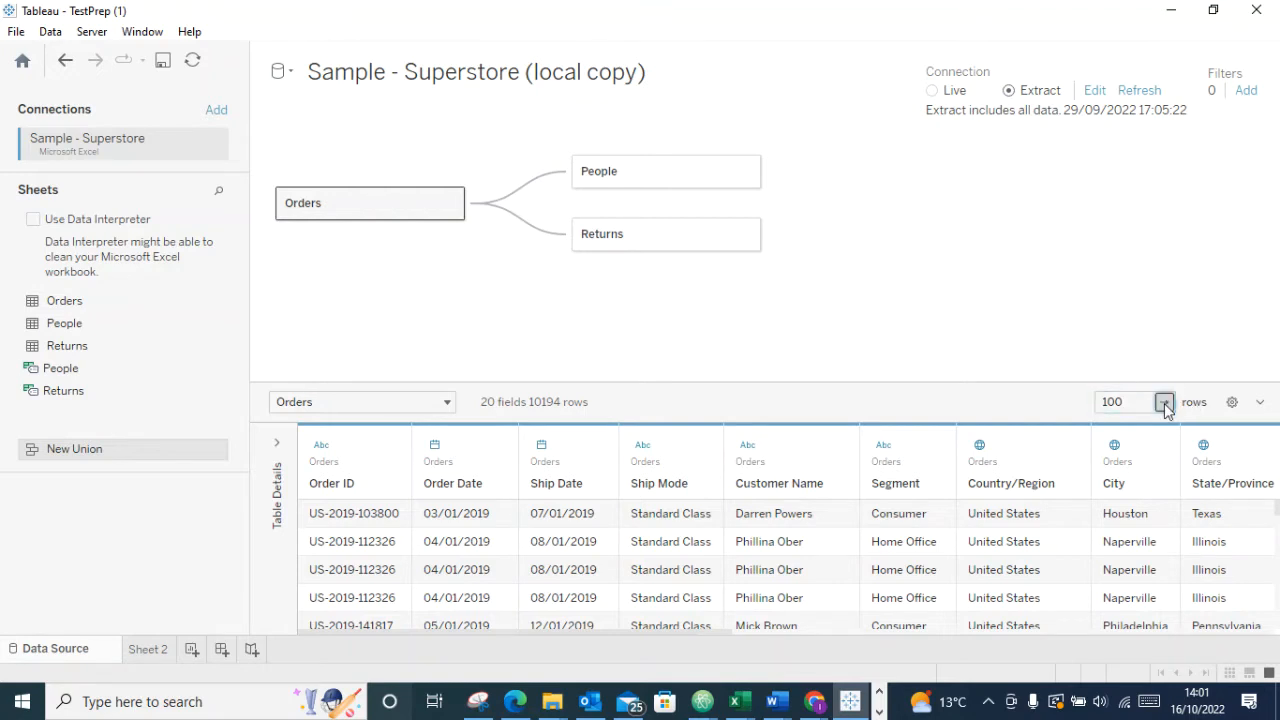
click(1165, 403)
click(1258, 408)
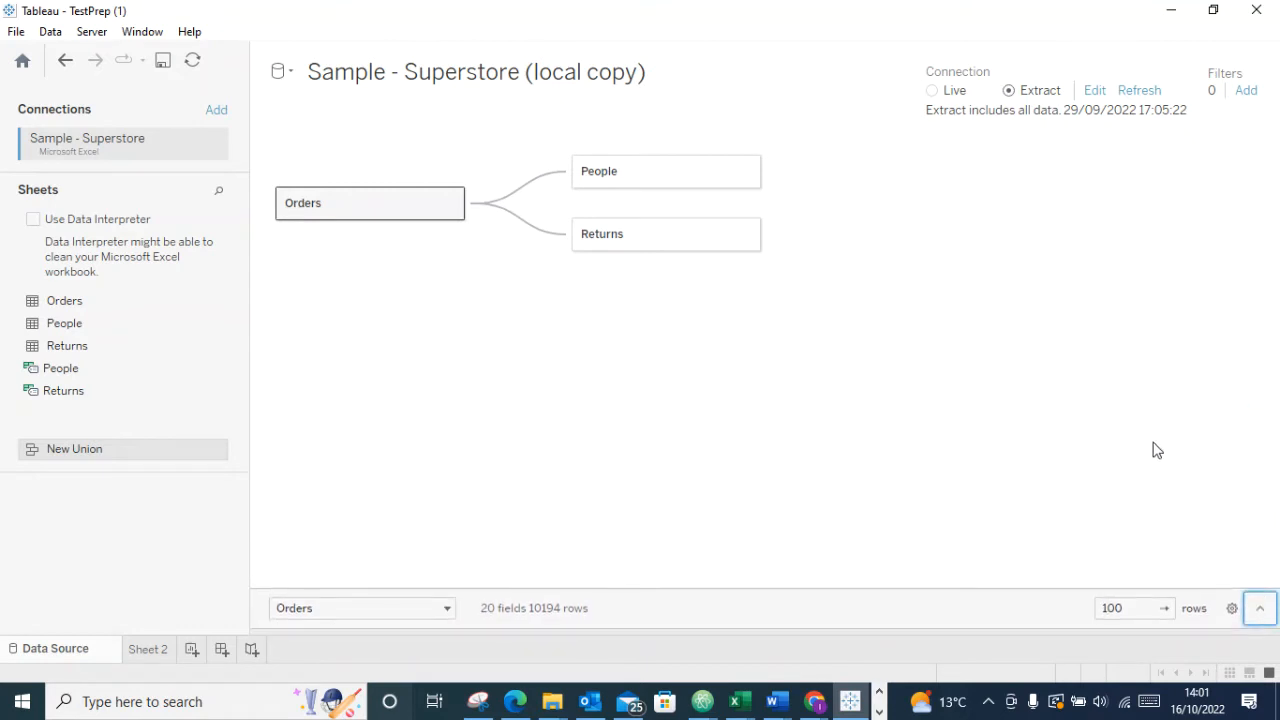
Look through the data grid's alias, hidden field and sort options, then expand the Orders preview again
click(1230, 609)
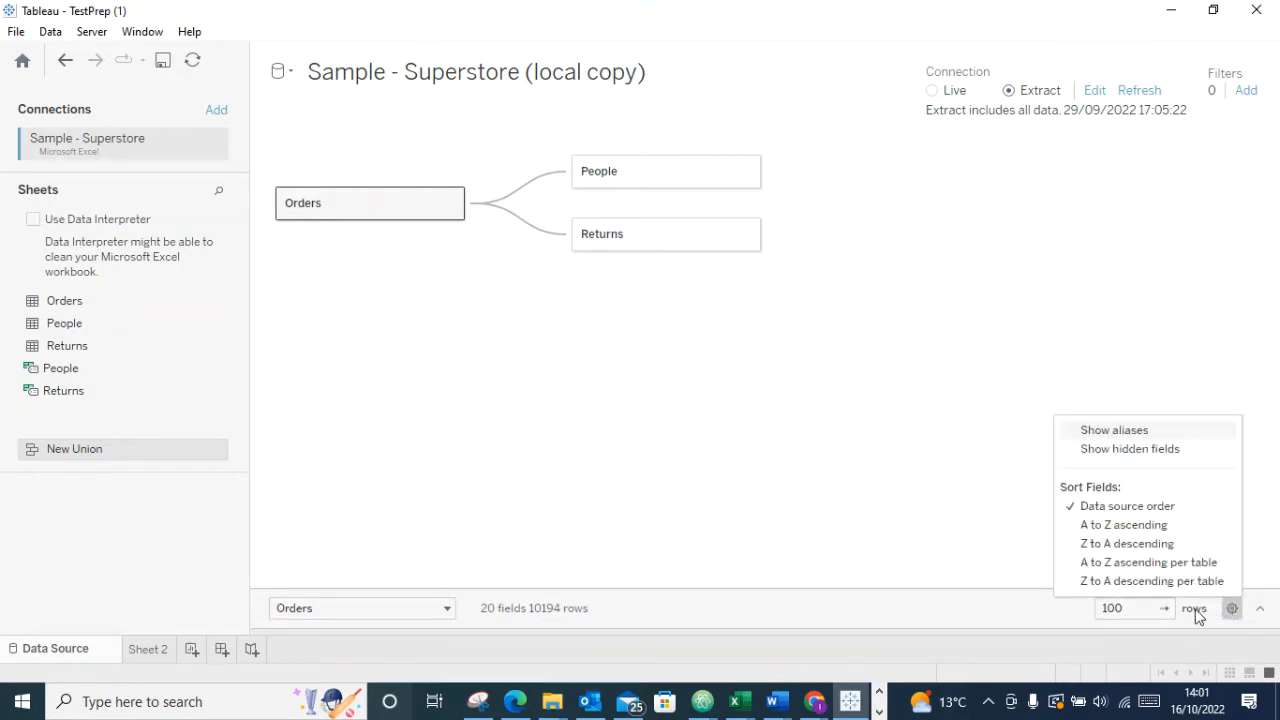
click(1041, 595)
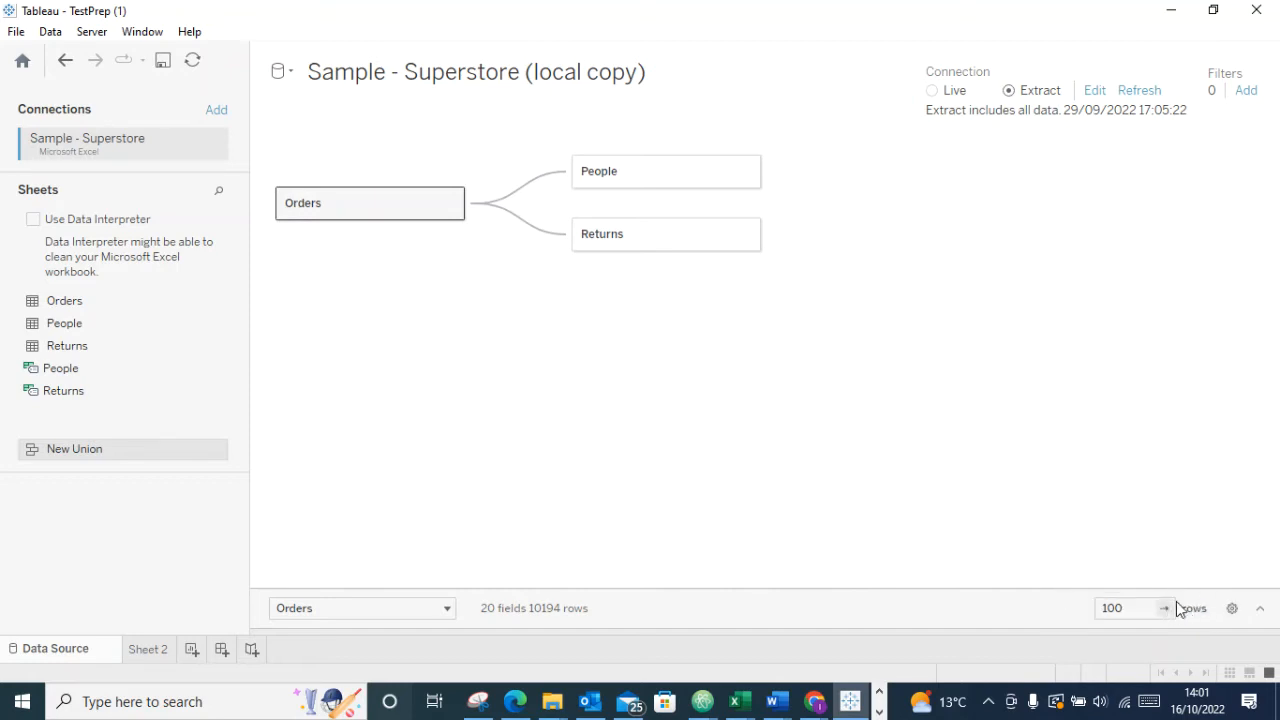
click(1259, 608)
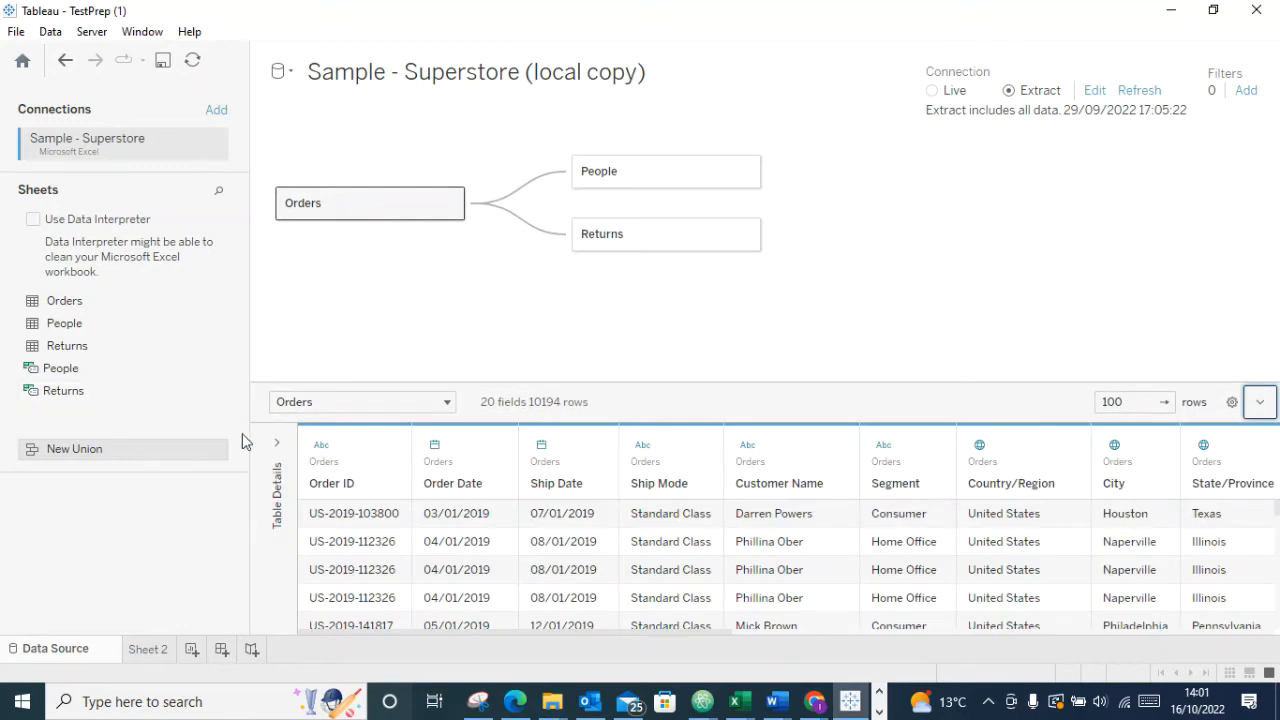
Open the Orders table's physical layer, add the Returns sheet as an inner join, and view the joined fields in the preview
double_click(430, 214)
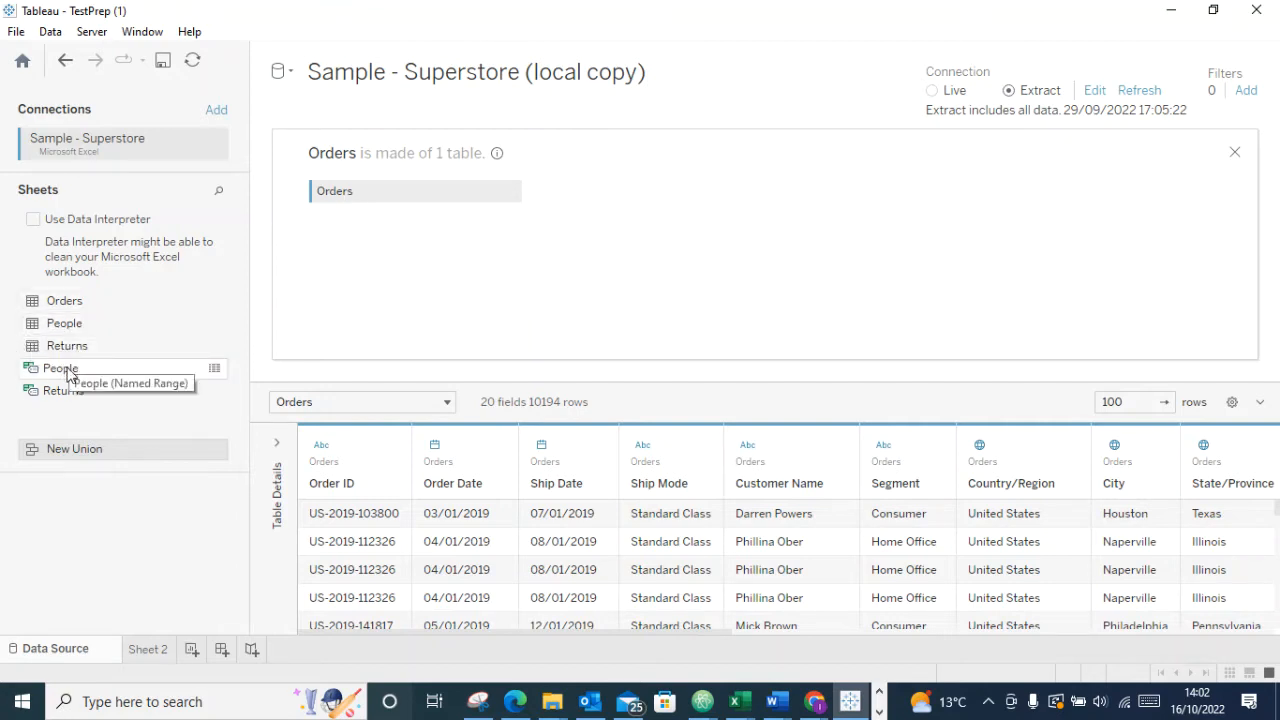
drag(80, 347, 557, 205)
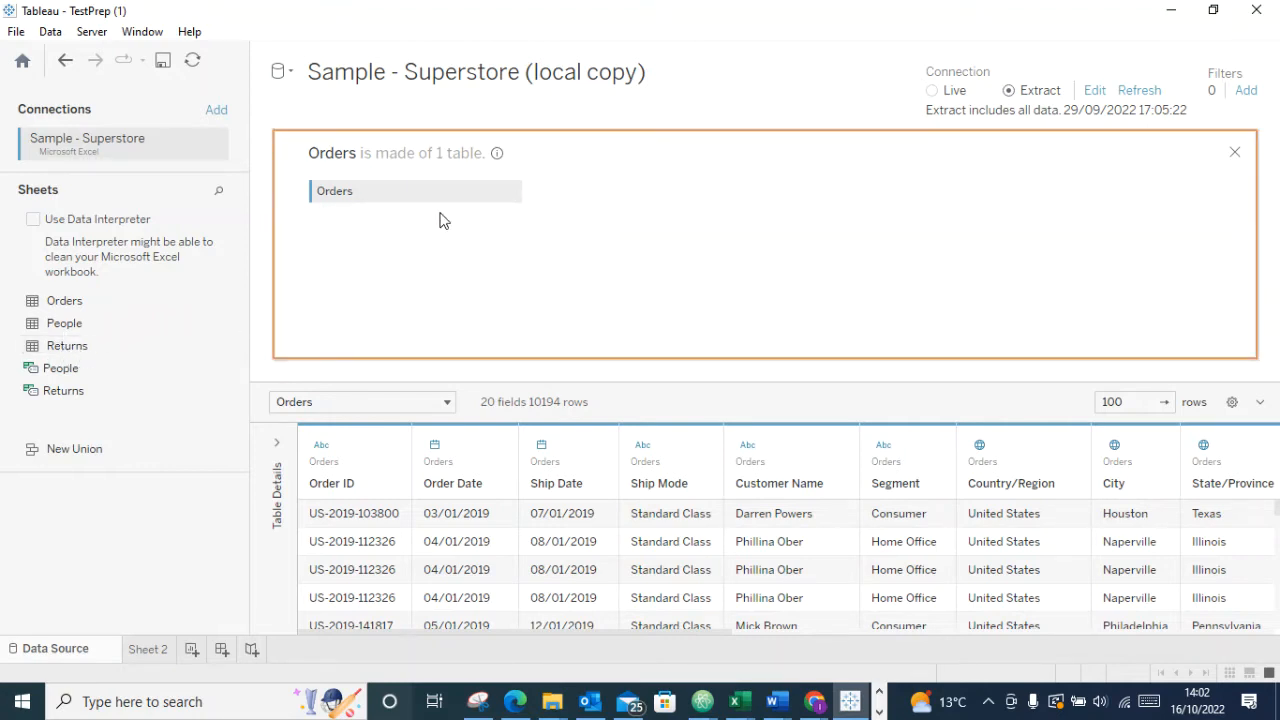
double_click(74, 348)
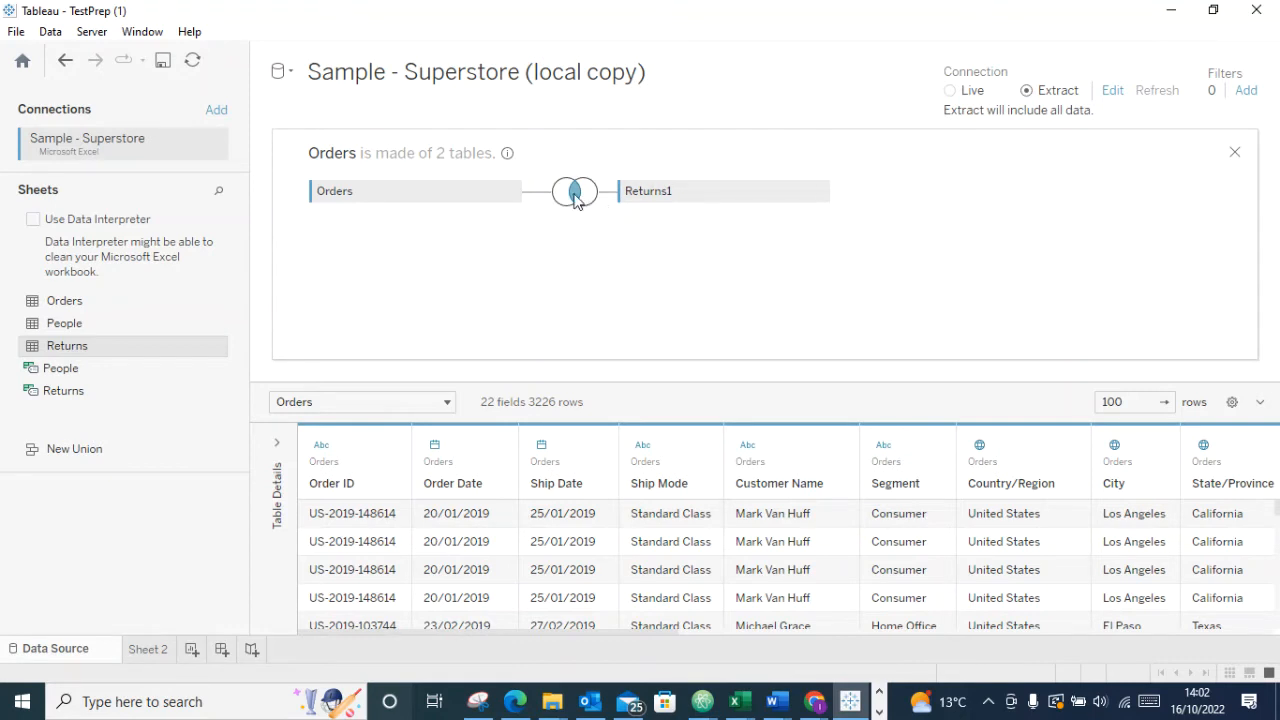
mouse_move(575, 200)
drag(626, 631, 1160, 623)
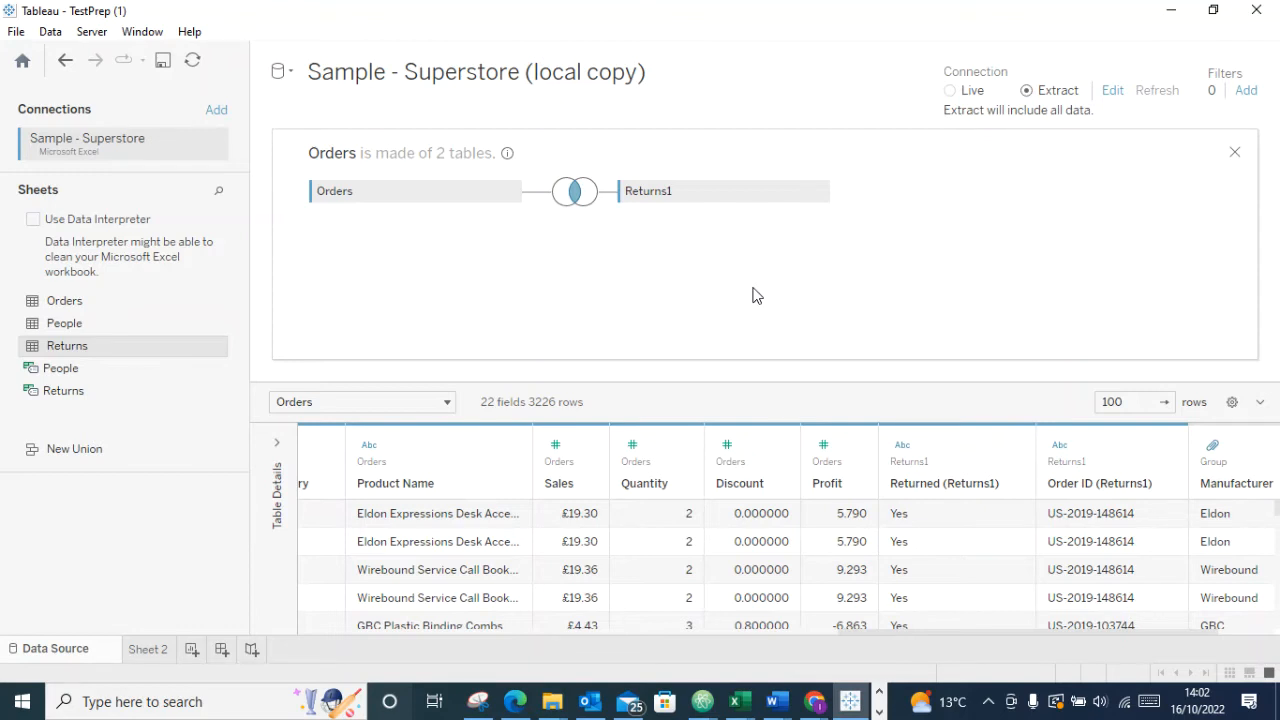
Remove the joined Returns1 table from Orders and return to the relationship canvas after rechecking the Orders physical layer
right_click(701, 194)
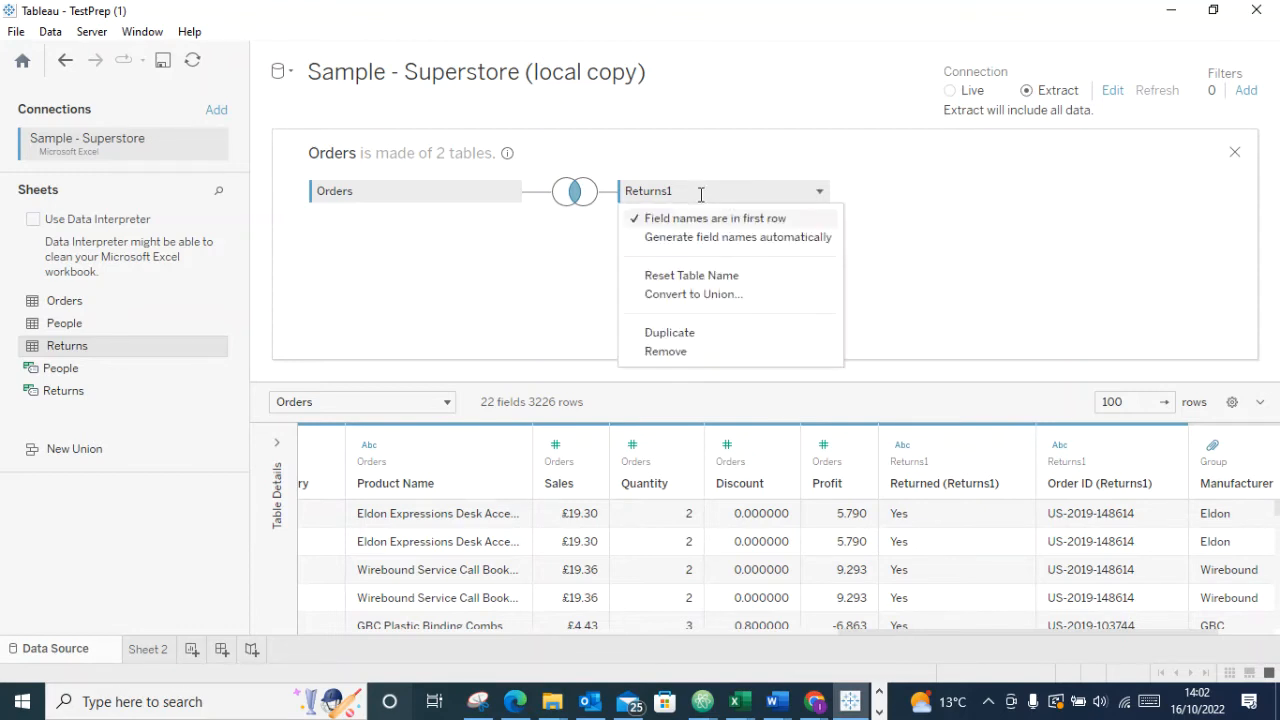
click(659, 352)
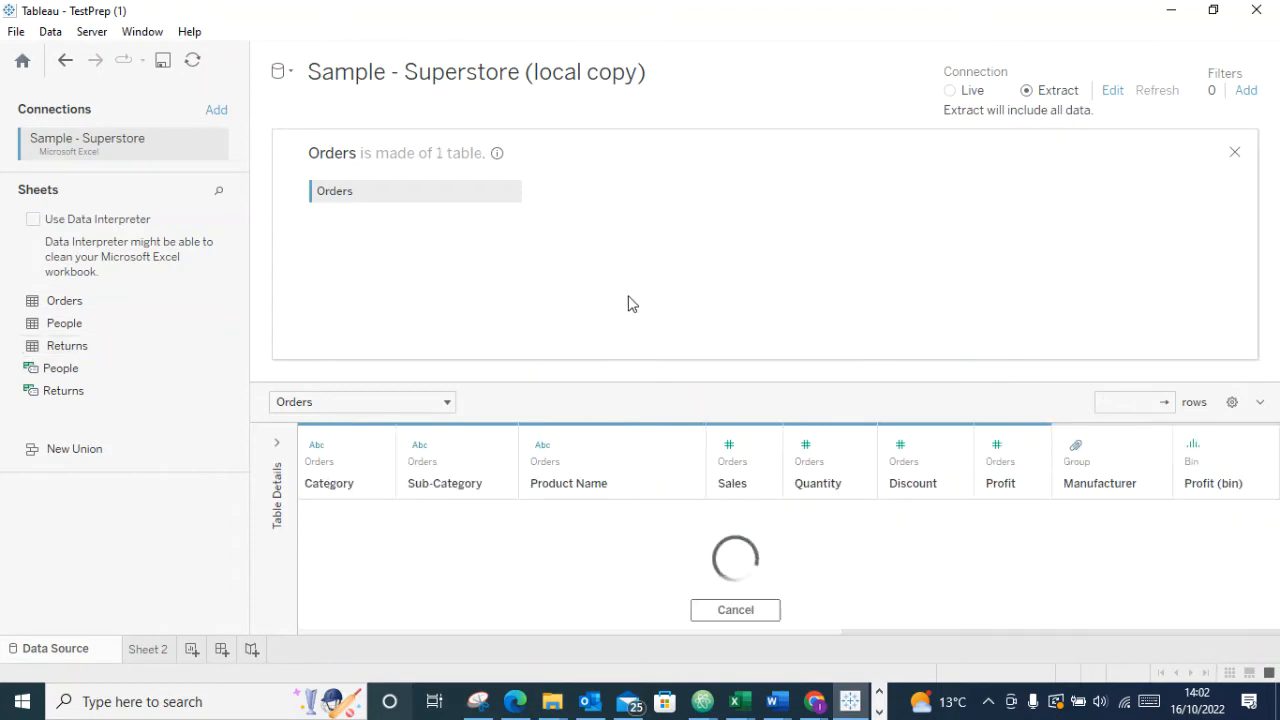
click(1234, 152)
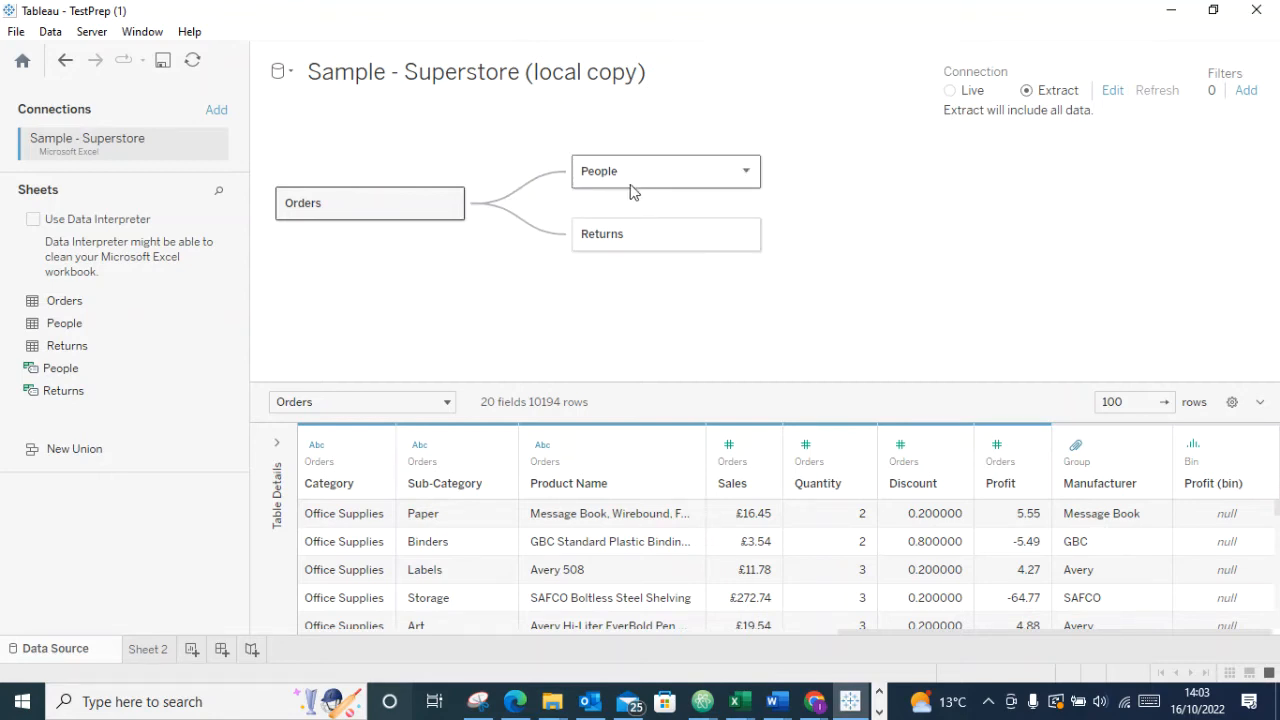
double_click(415, 212)
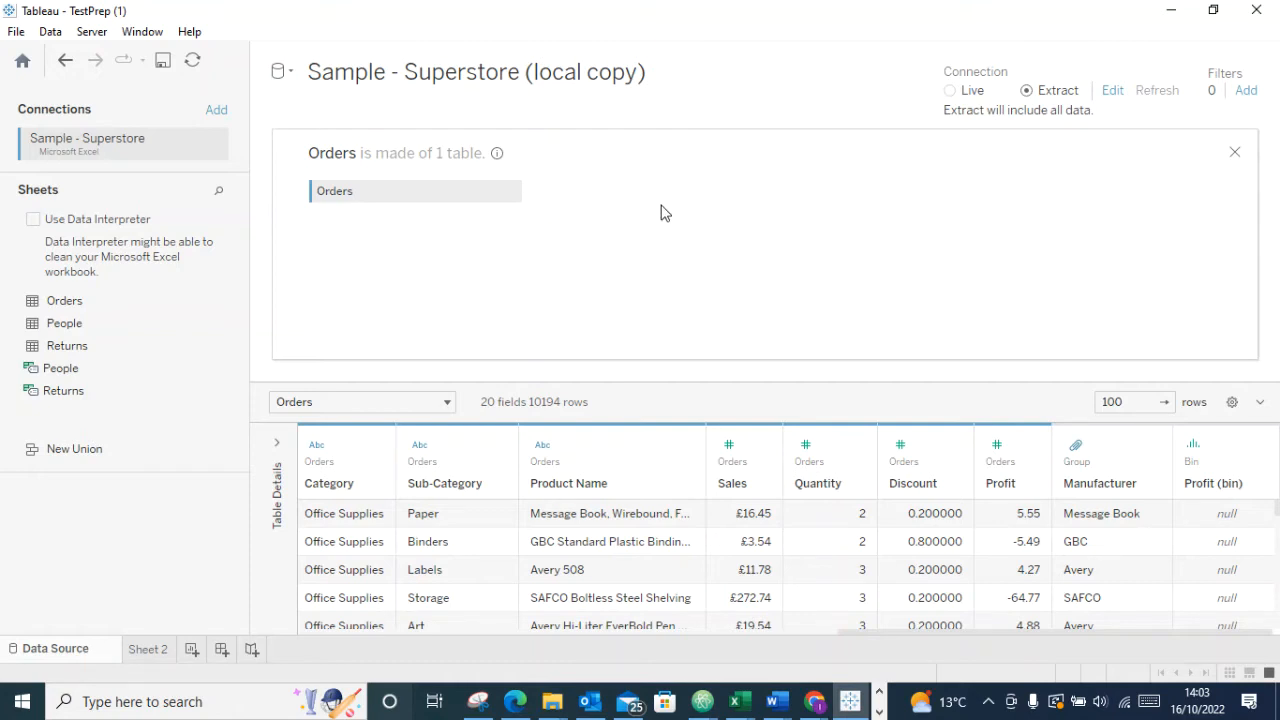
click(1234, 153)
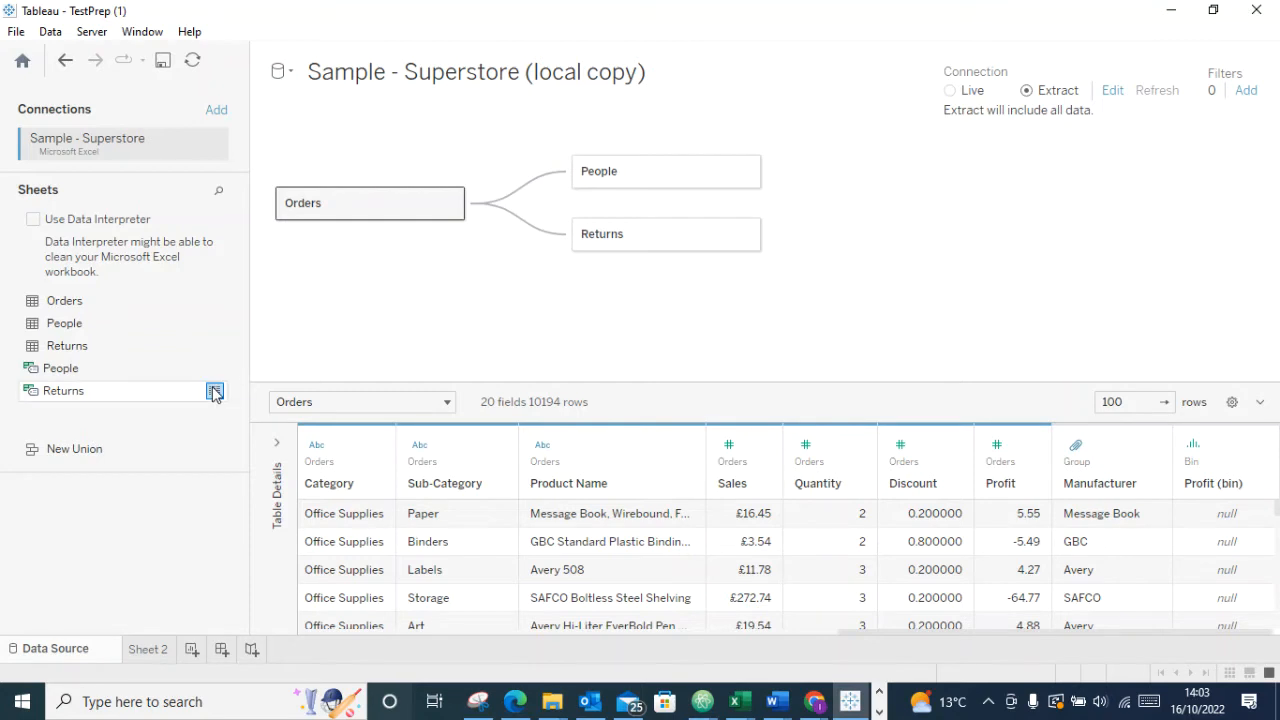
Expand the Orders table details, narrow the pane slightly, and examine the table's options and the Order ID field's row
click(277, 444)
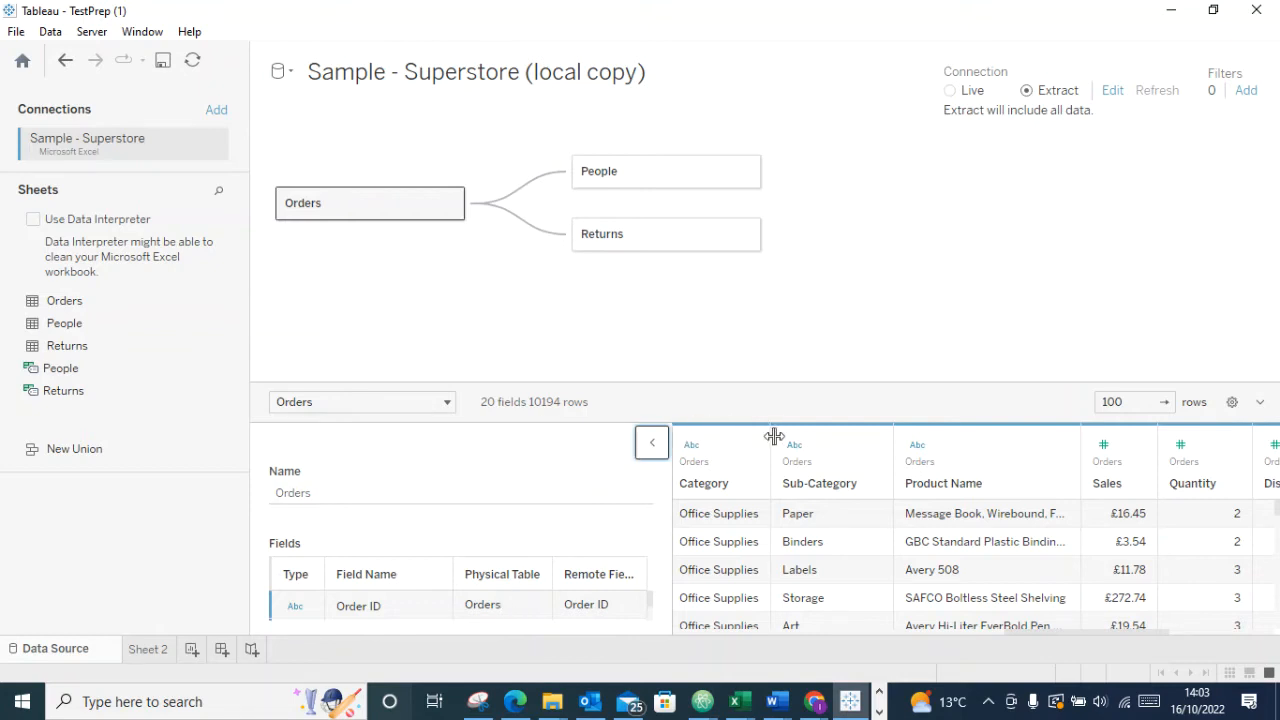
mouse_move(670, 448)
mouse_down()
mouse_move(620, 449)
mouse_move(609, 466)
mouse_move(657, 453)
mouse_up()
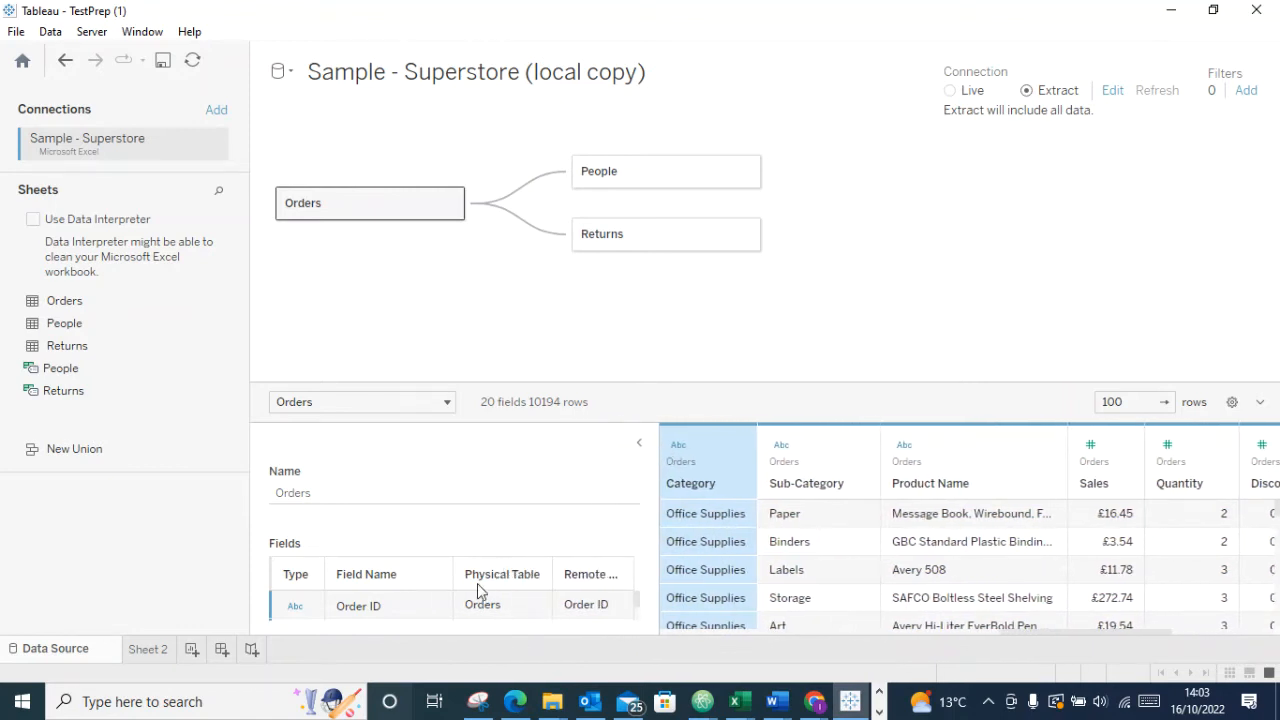
click(449, 203)
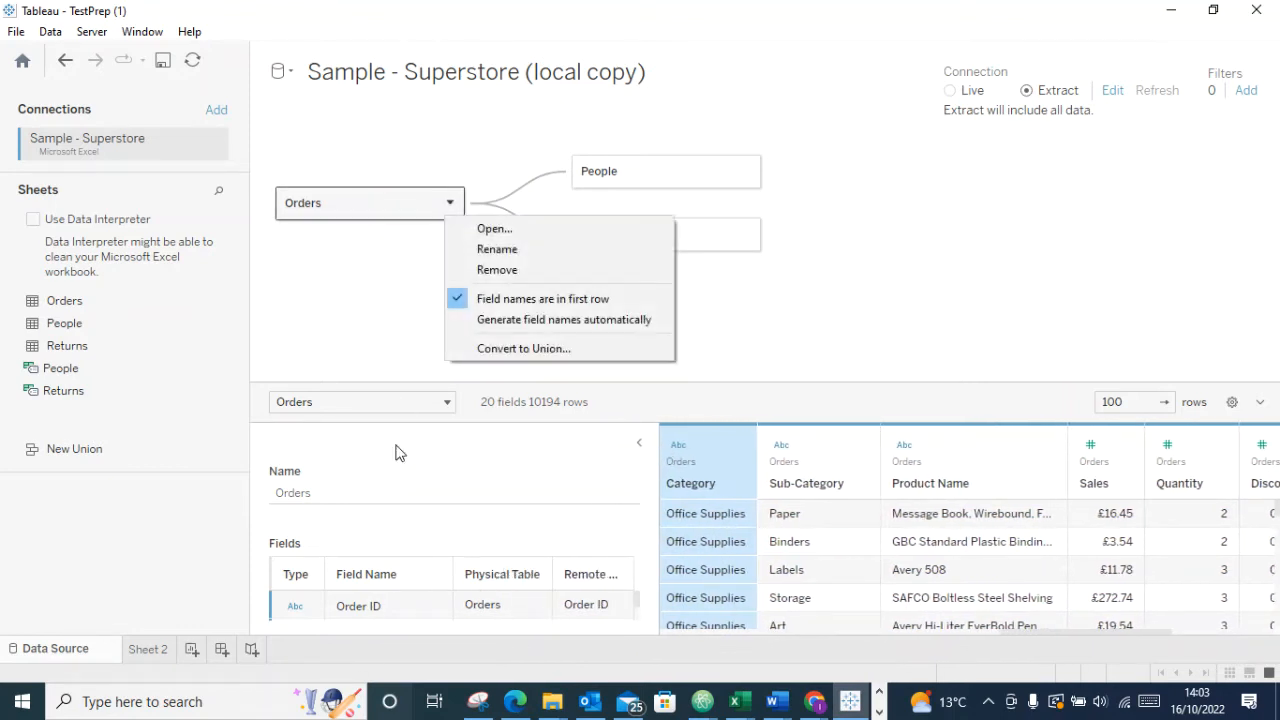
click(343, 493)
click(416, 521)
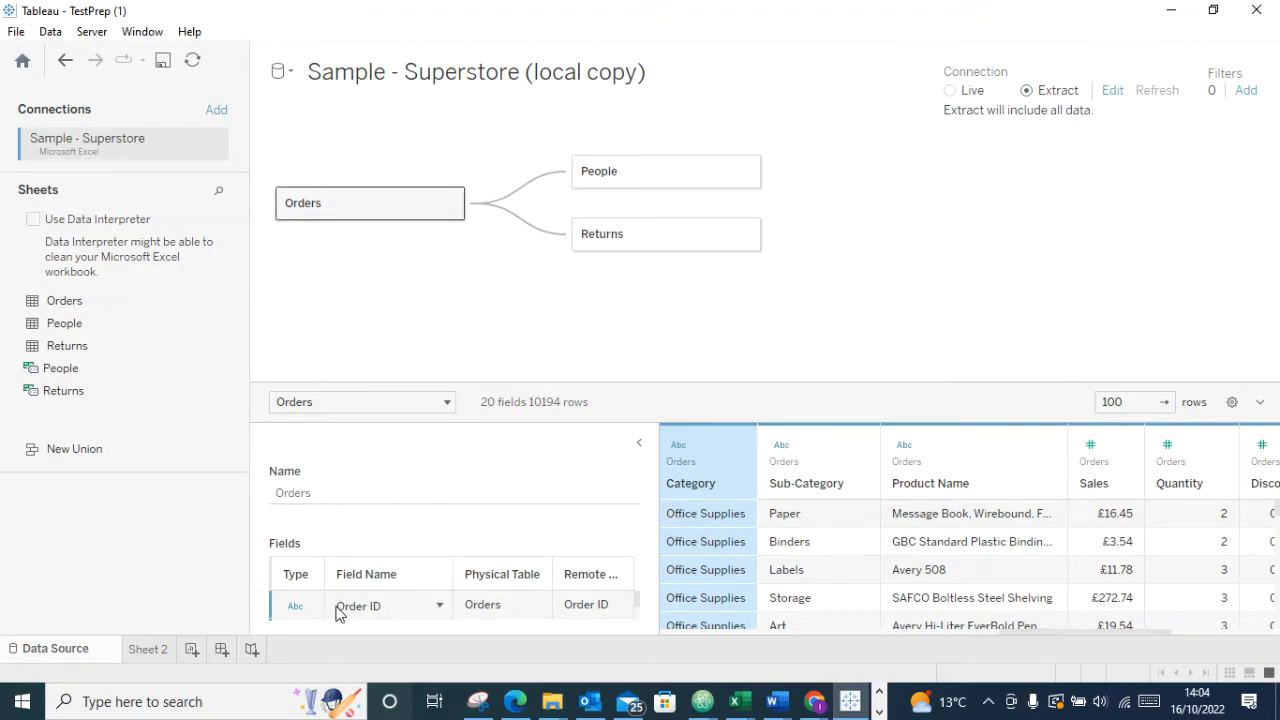
click(486, 607)
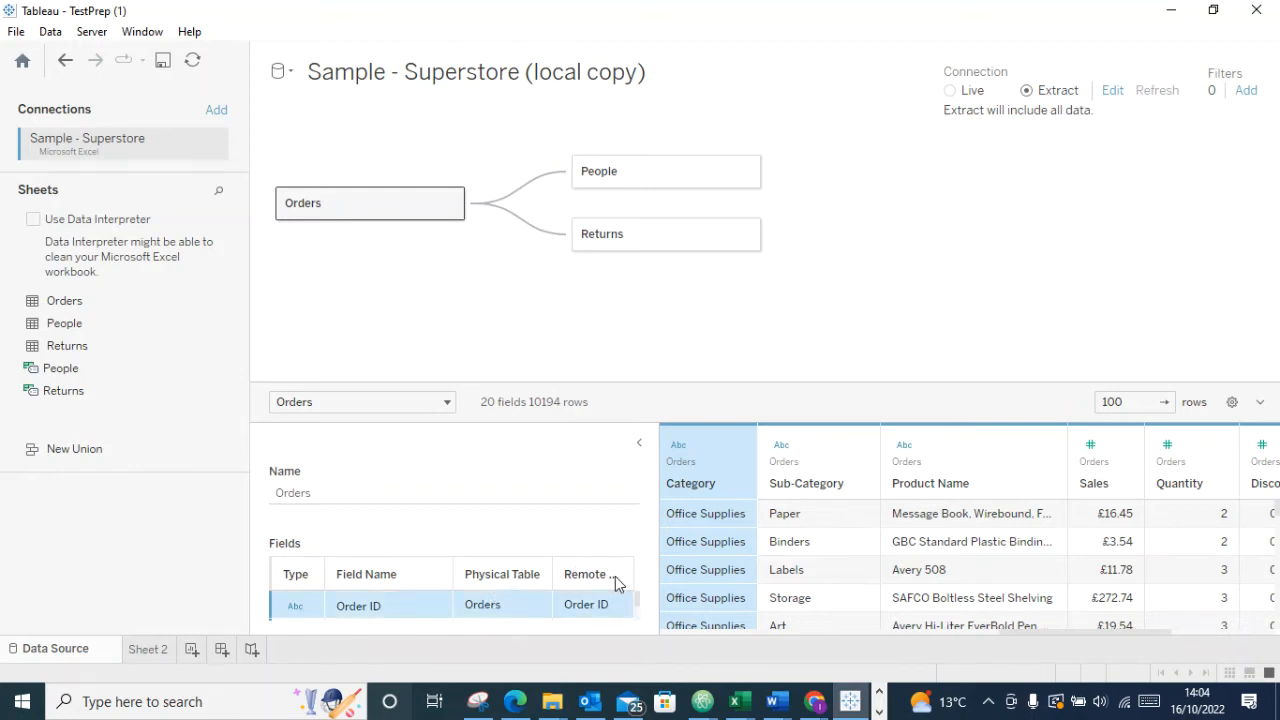
Examine the Orders field list from Order ID to Profit (bin), including each field's type, physical table and remote name
scroll(606, 607, down, 3)
scroll(480, 606, down, 1)
scroll(377, 617, down, 1)
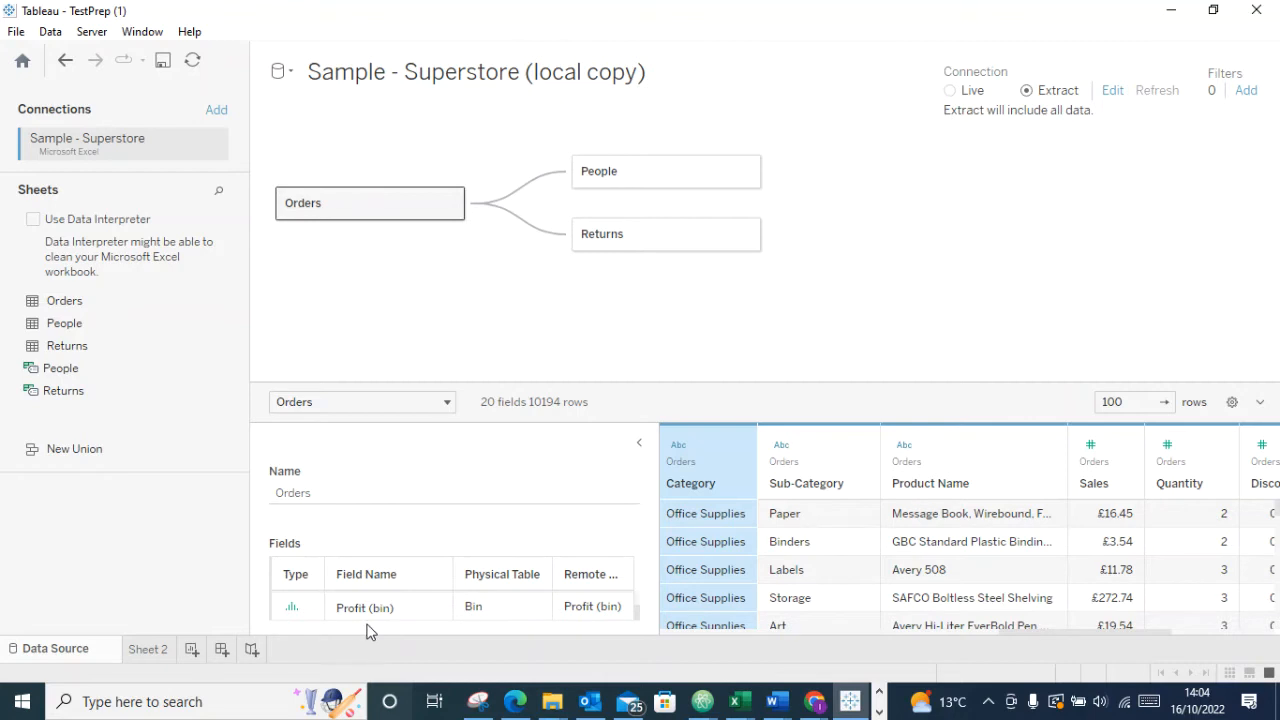
scroll(375, 618, down, 2)
scroll(380, 617, up, 1)
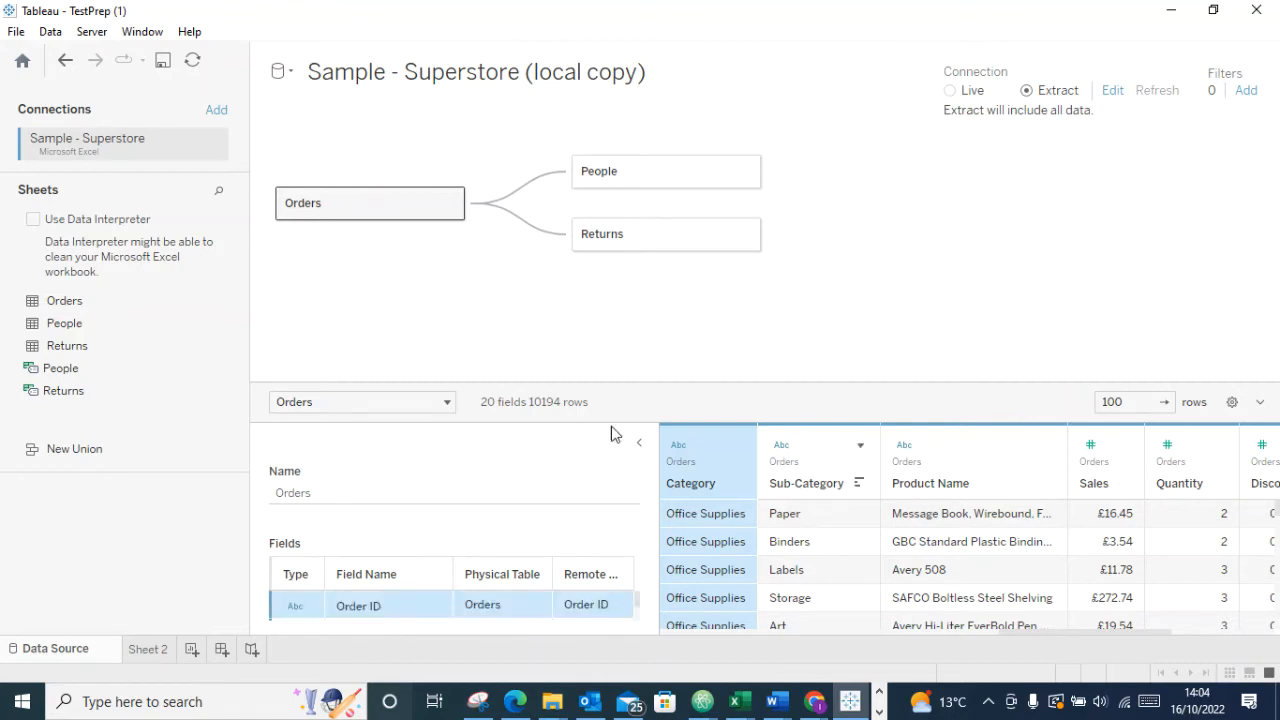
scroll(363, 606, down, 3)
scroll(363, 606, down, 3)
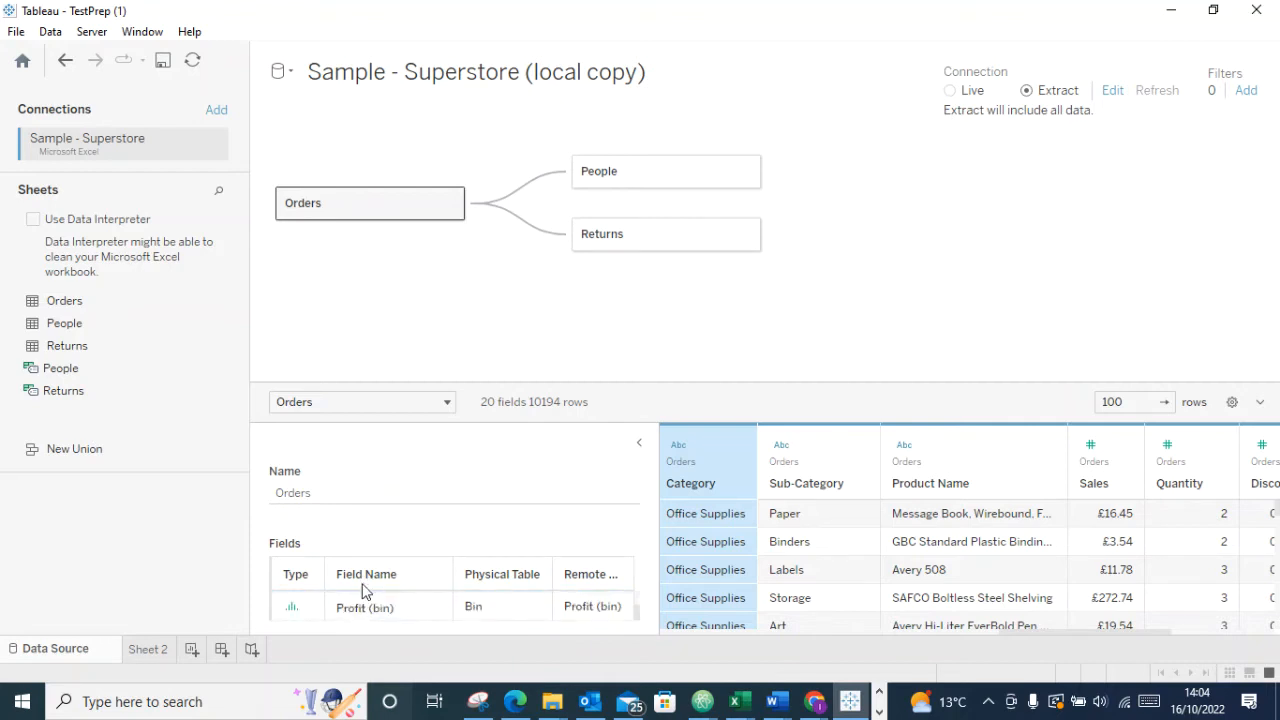
scroll(370, 606, up, 7)
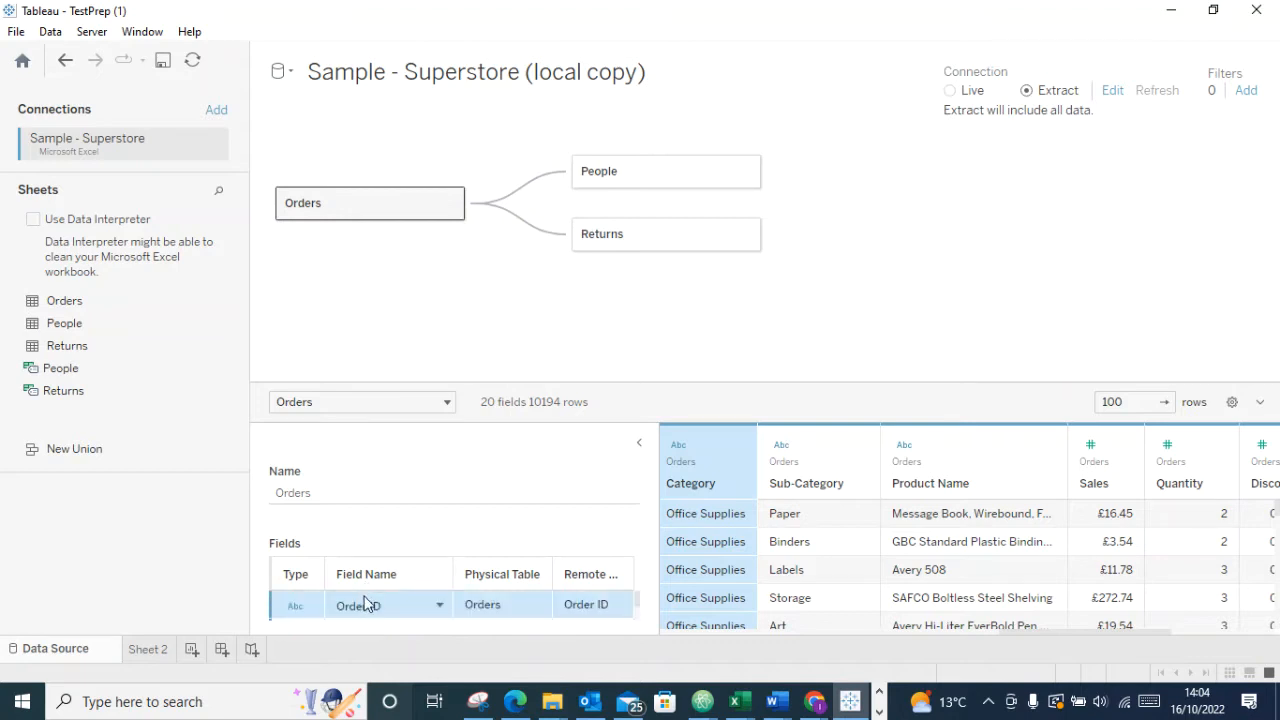
scroll(389, 604, down, 7)
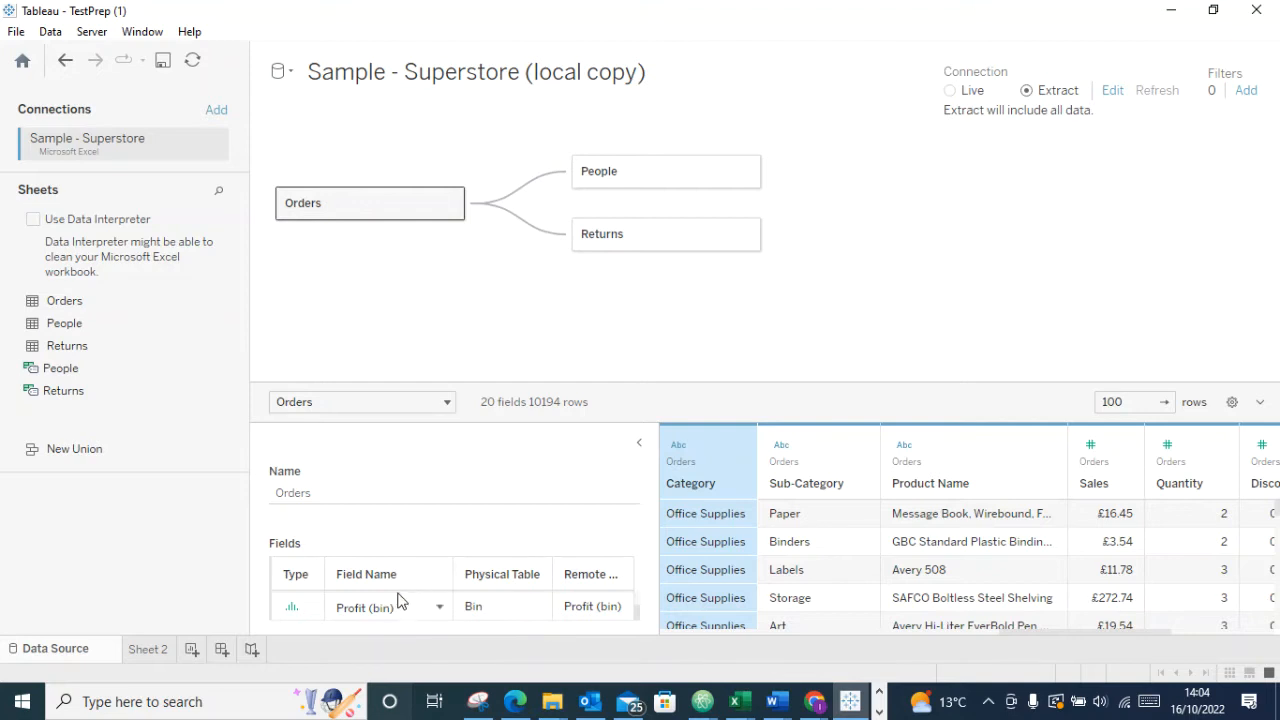
scroll(375, 610, up, 7)
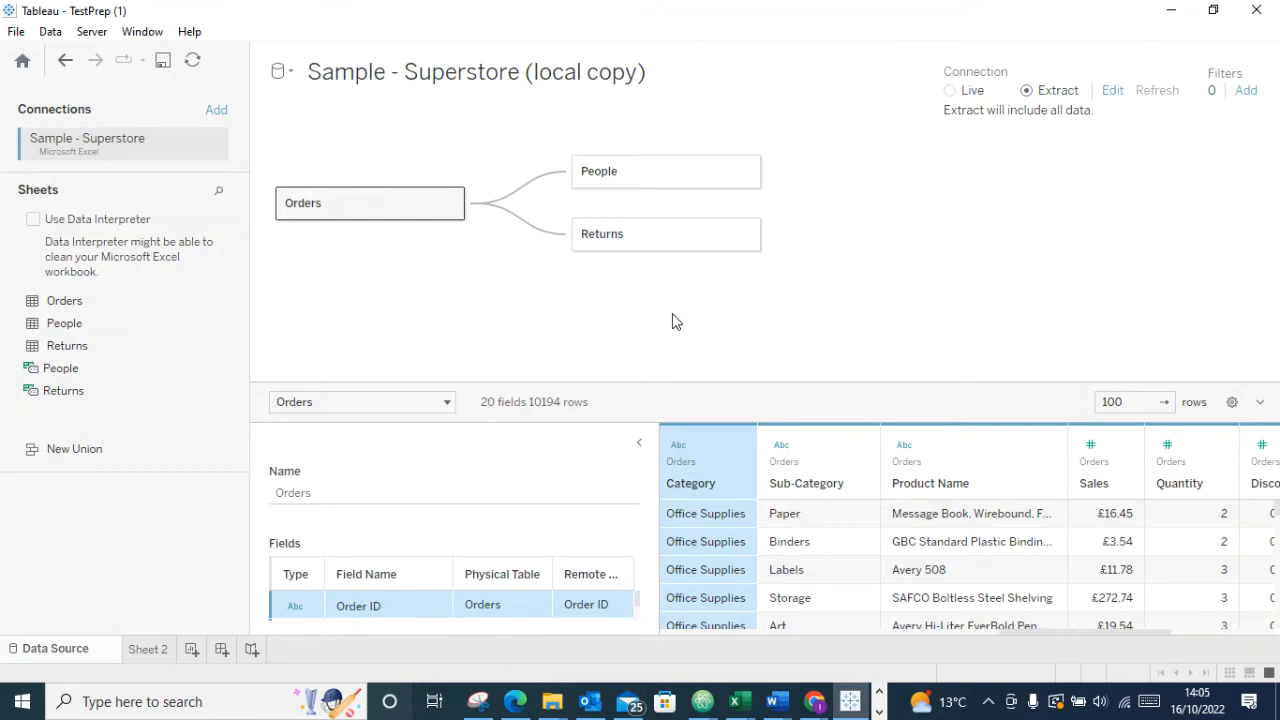
Collapse the data grid and switch to Sheet 2, with the Location hierarchy collapsed in the field list
click(1261, 404)
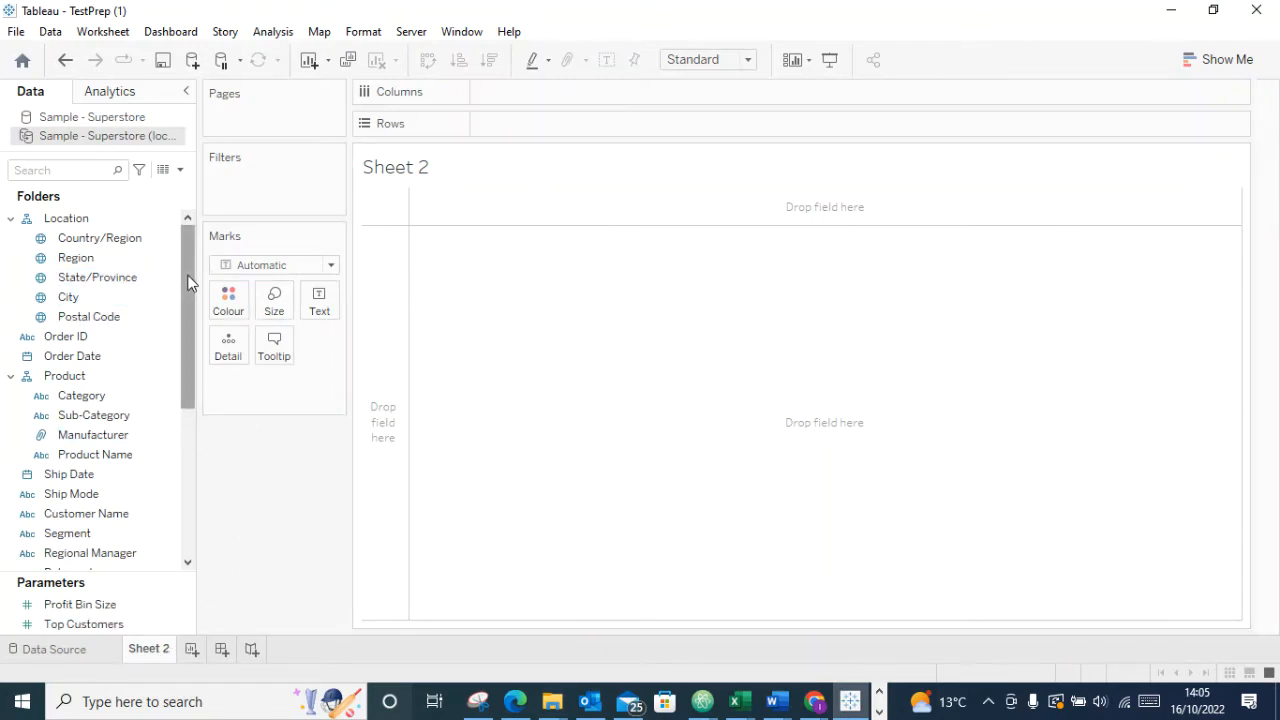
drag(189, 240, 189, 203)
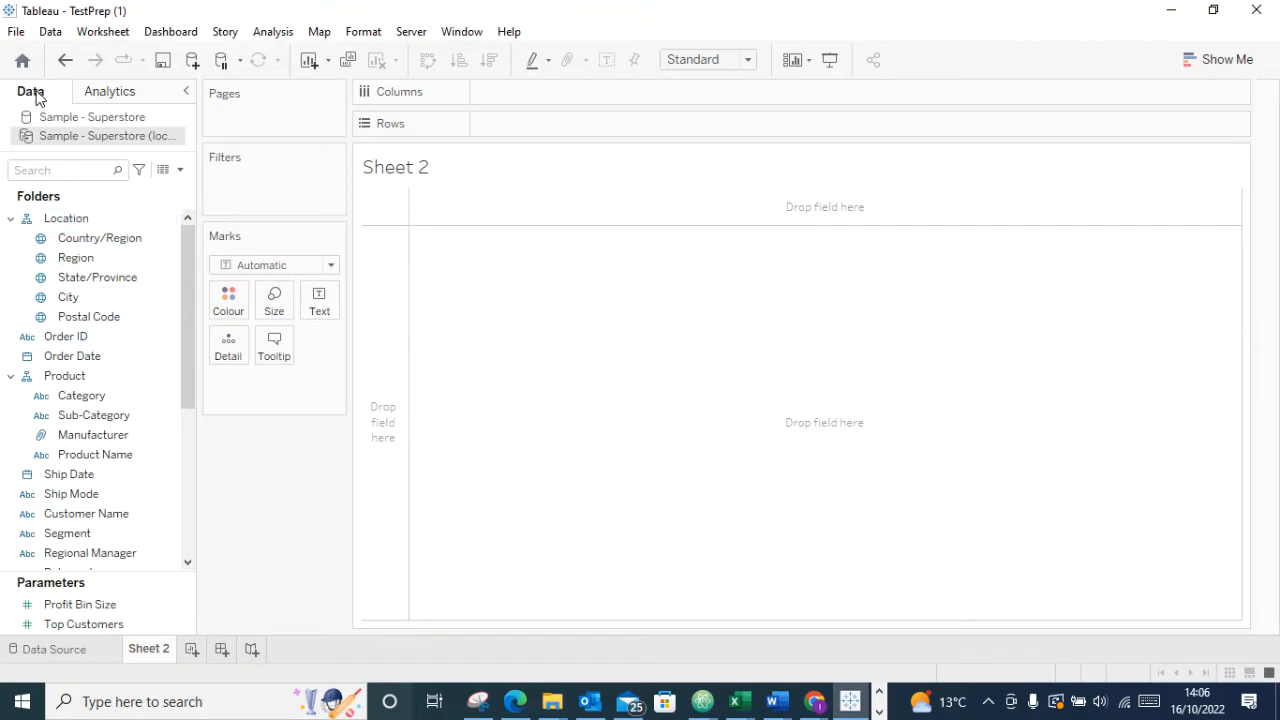
mouse_move(185, 231)
mouse_down()
mouse_move(176, 313)
mouse_move(170, 239)
mouse_up()
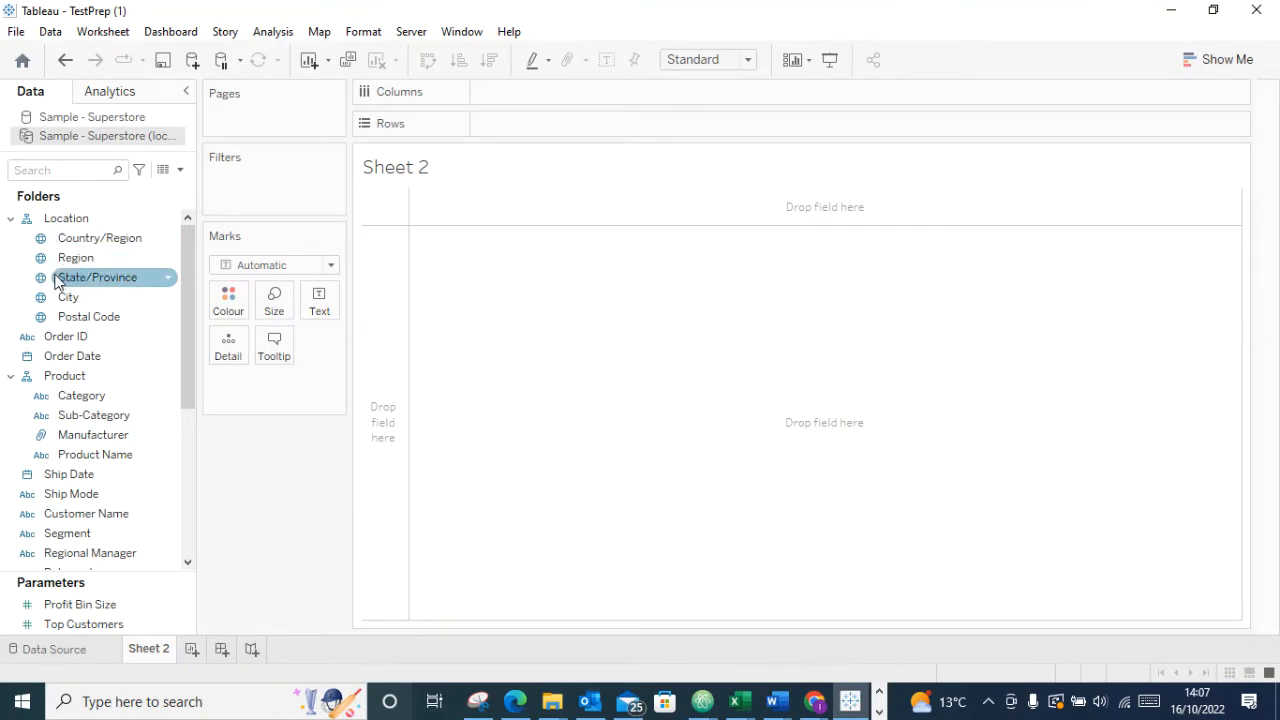
click(12, 219)
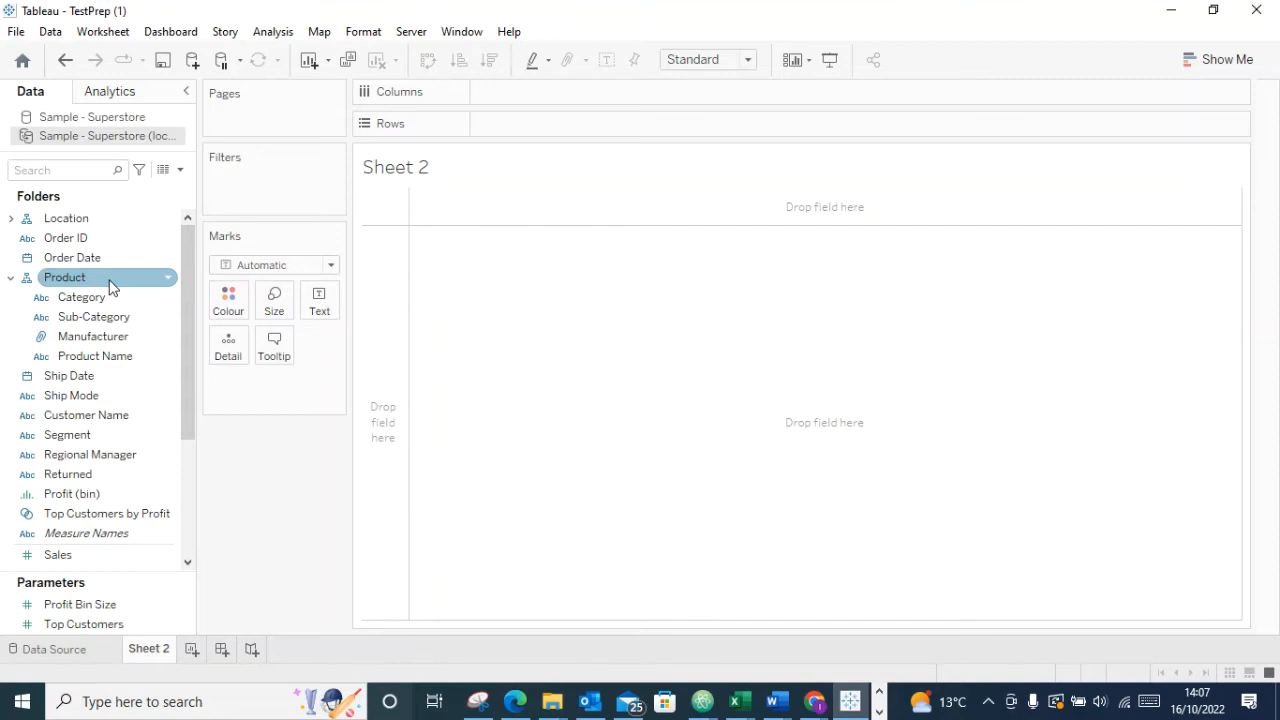
Examine the dimensions and measures in Sheet 2's field list, from the Product hierarchy to Measure Values
scroll(96, 378, down, 1)
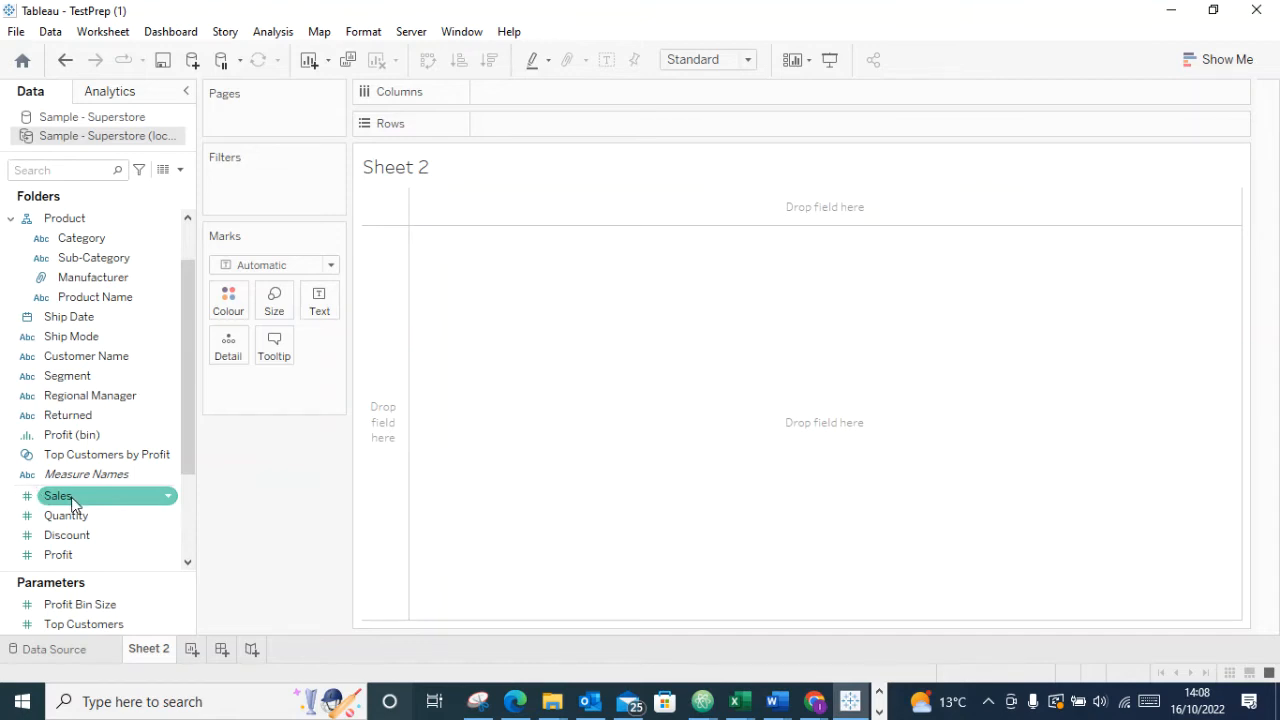
scroll(71, 496, down, 2)
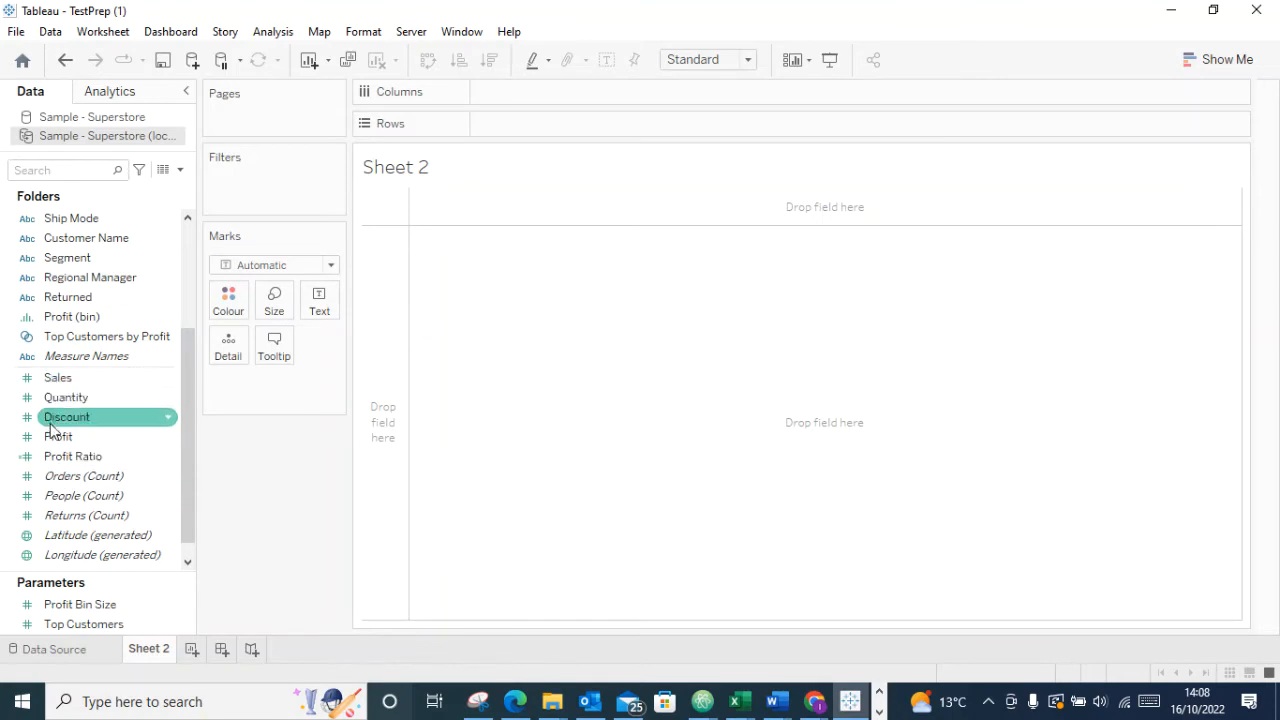
scroll(54, 435, down, 1)
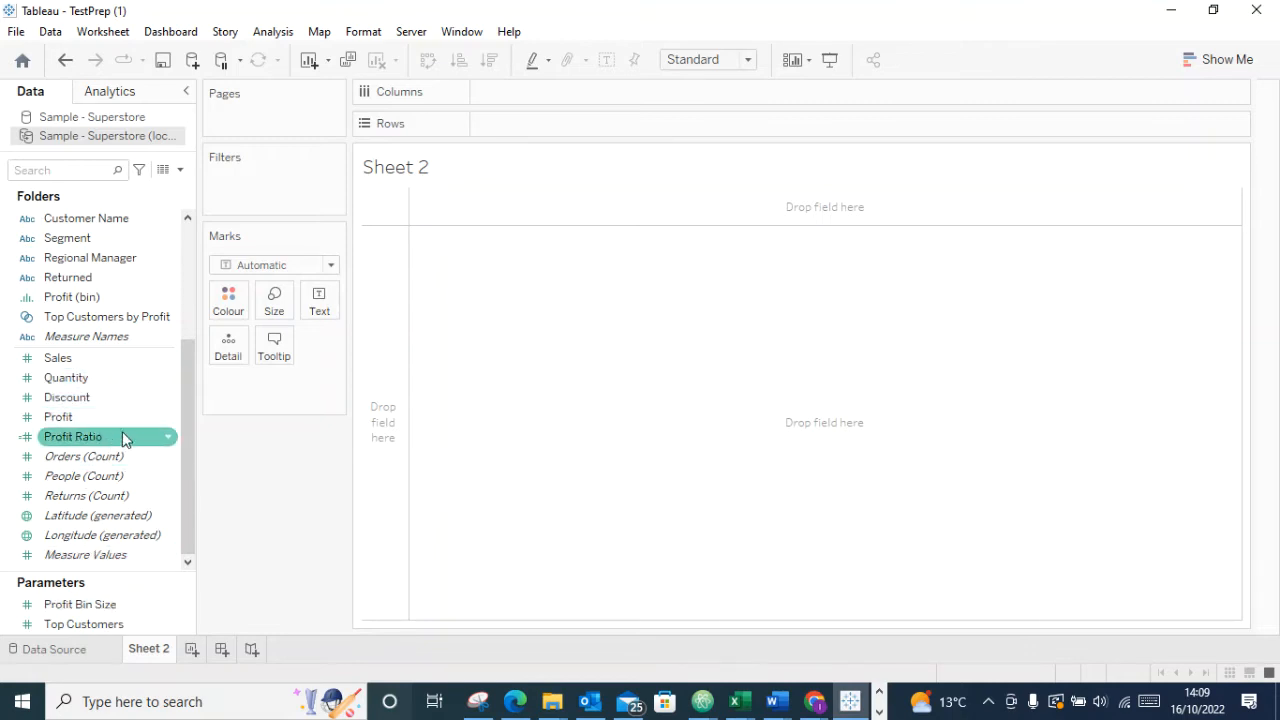
scroll(115, 442, up, 2)
scroll(140, 434, up, 1)
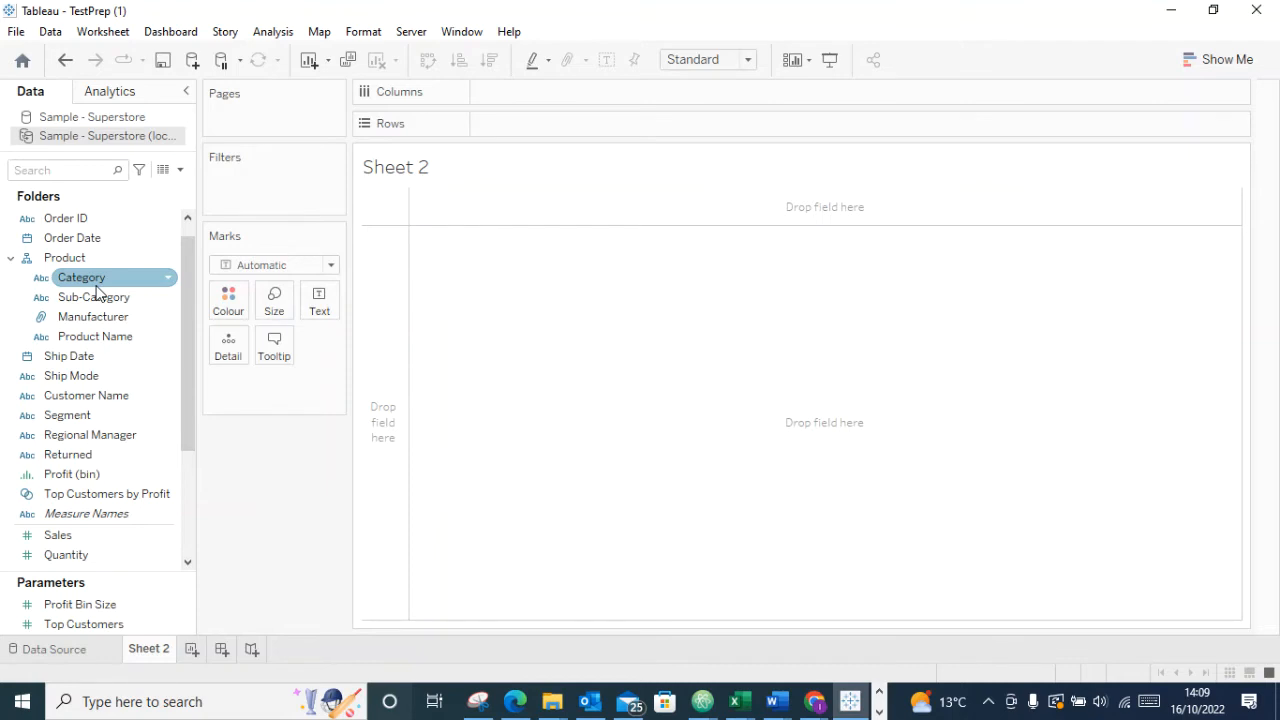
click(69, 518)
scroll(80, 518, down, 3)
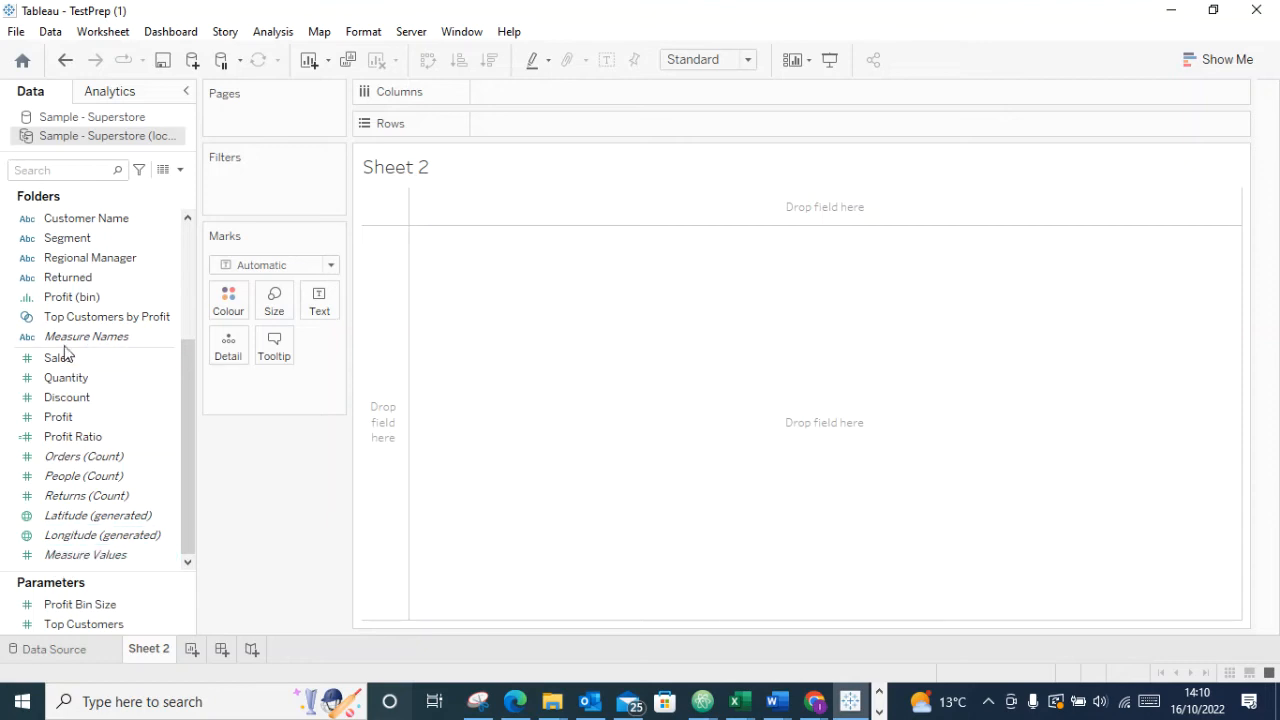
click(160, 556)
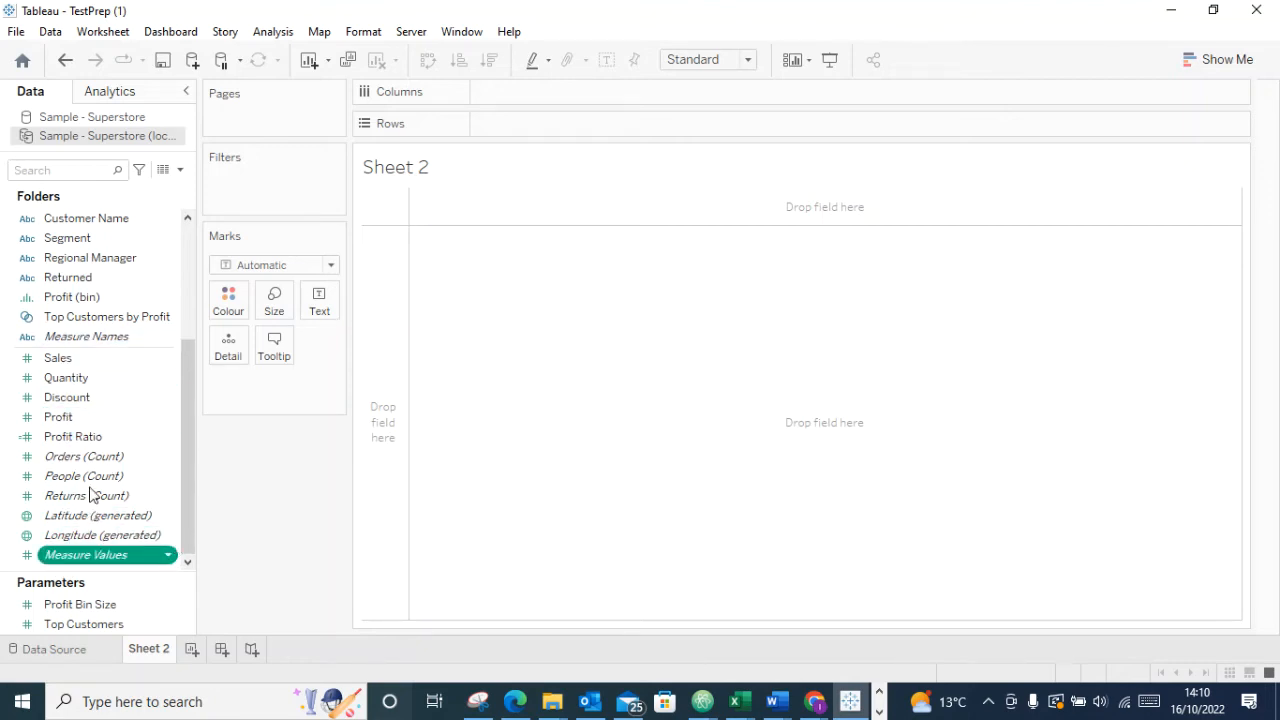
Set the fit of the Sheet 2 view to Entire View
click(486, 481)
click(750, 62)
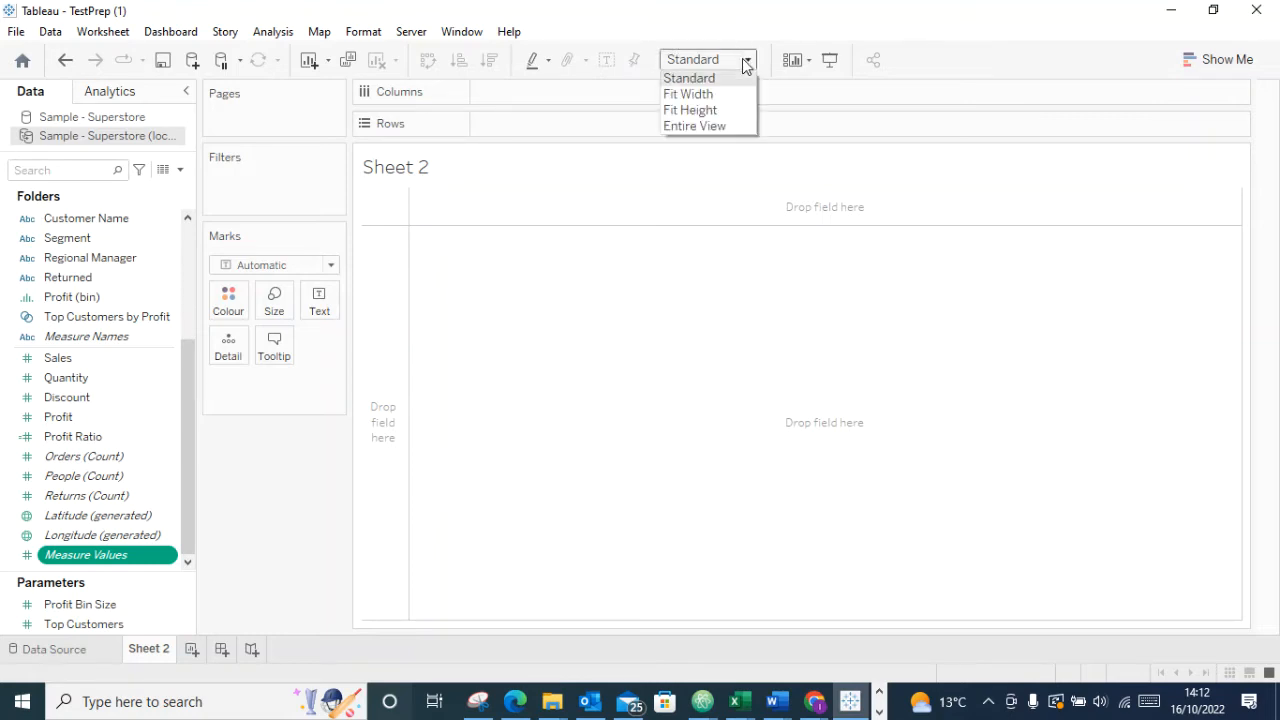
click(680, 127)
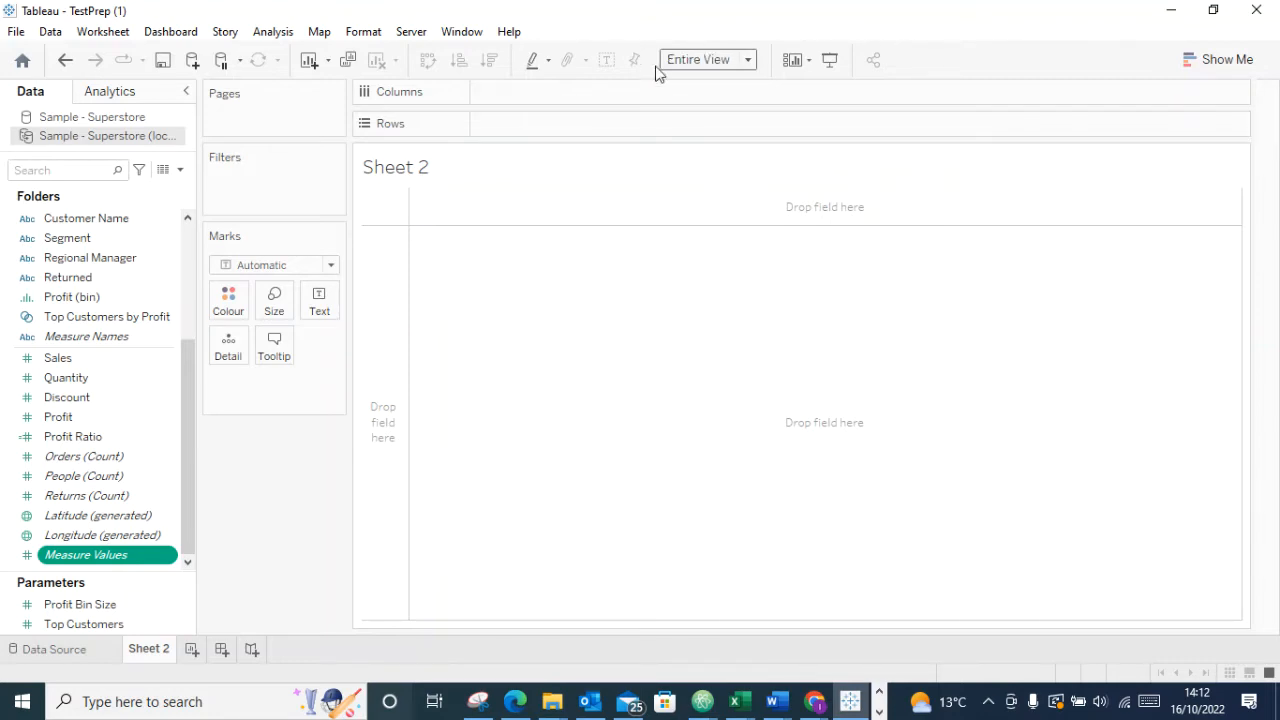
Set the fit of the Sheet 2 view back to Standard
click(745, 61)
click(745, 61)
click(737, 61)
click(714, 93)
click(722, 61)
click(717, 78)
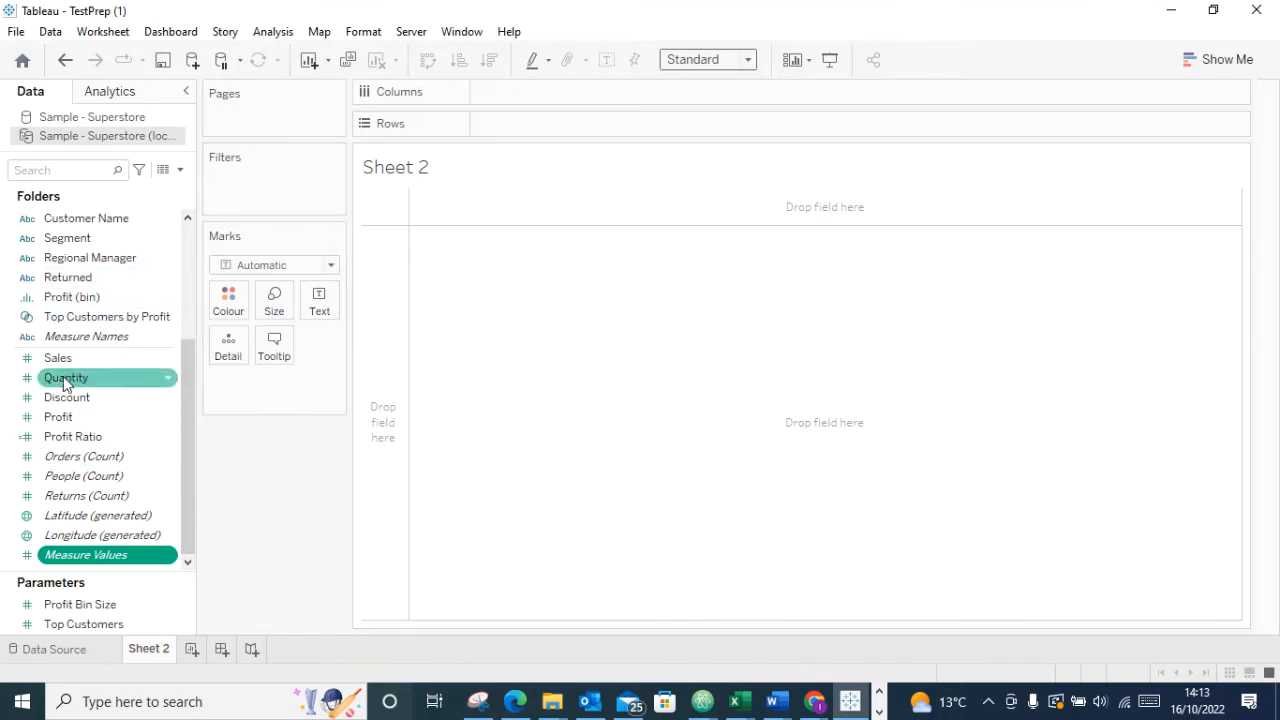
Show the Show Me chart recommendations for Order Date and Sales selected together in the field list
click(1220, 77)
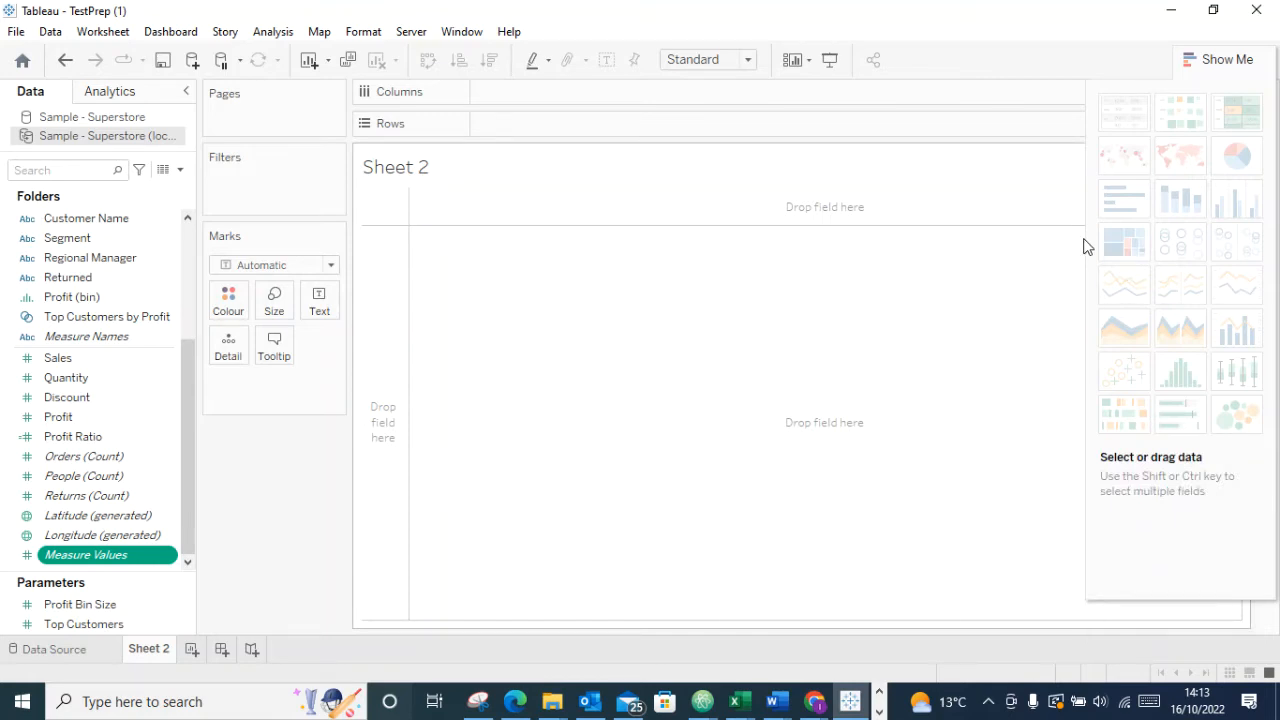
scroll(166, 423, up, 3)
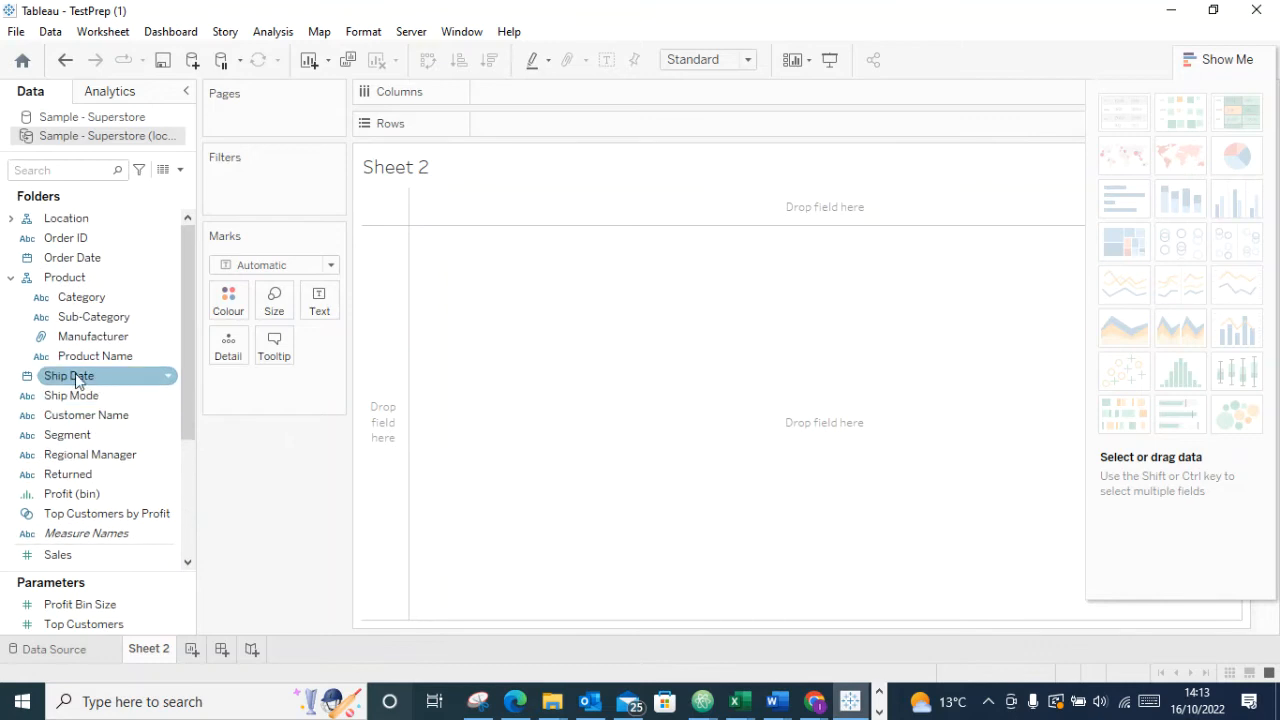
click(80, 261)
scroll(63, 480, down, 3)
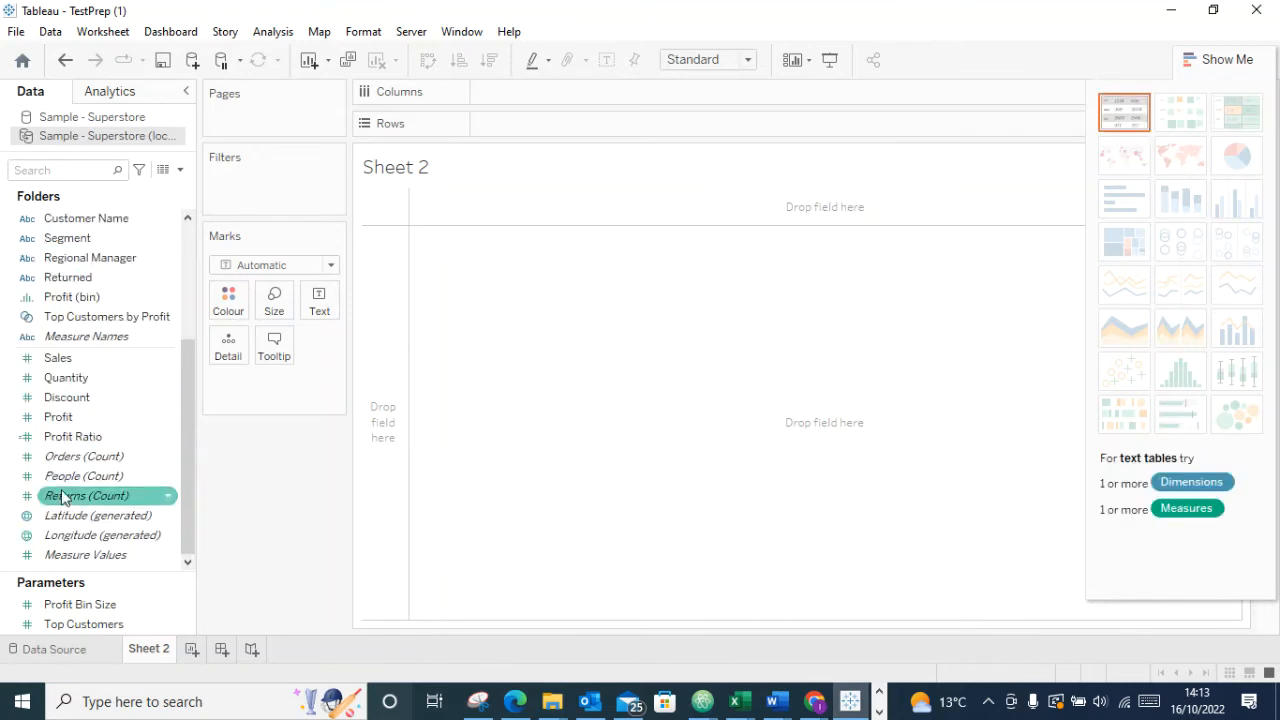
ctrl+click(60, 360)
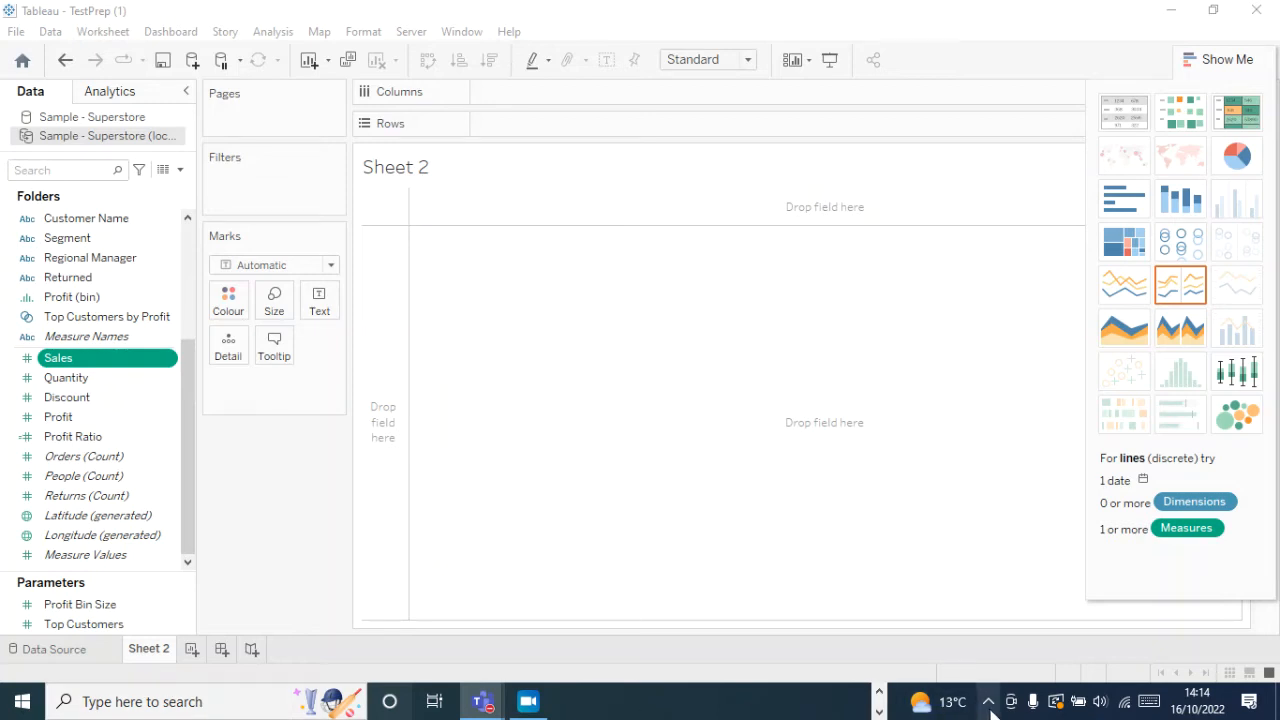
click(521, 706)
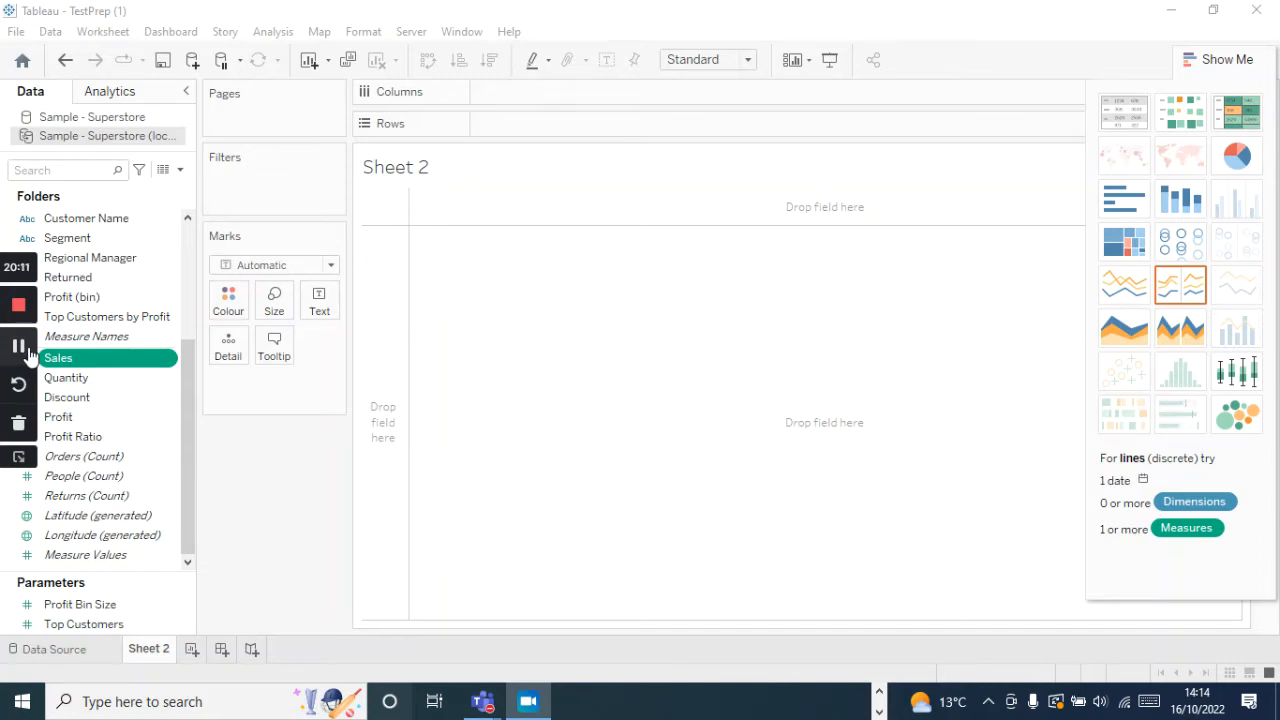
click(18, 346)
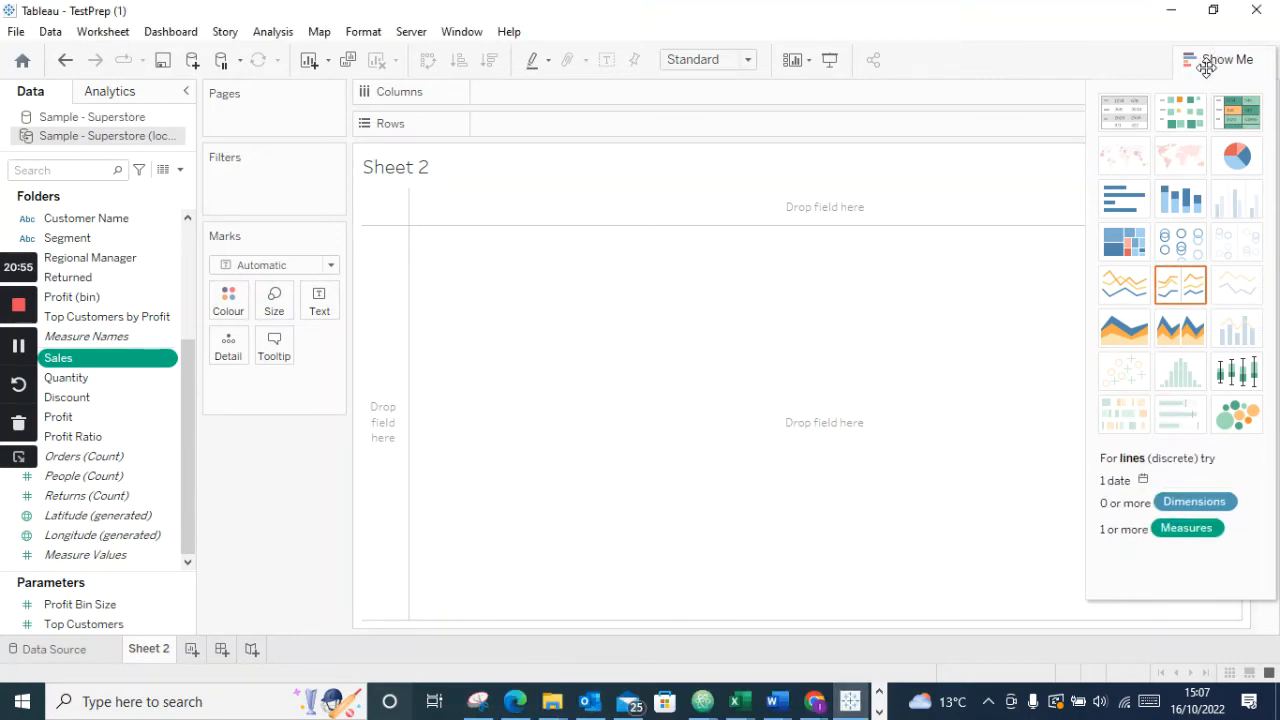
click(1227, 62)
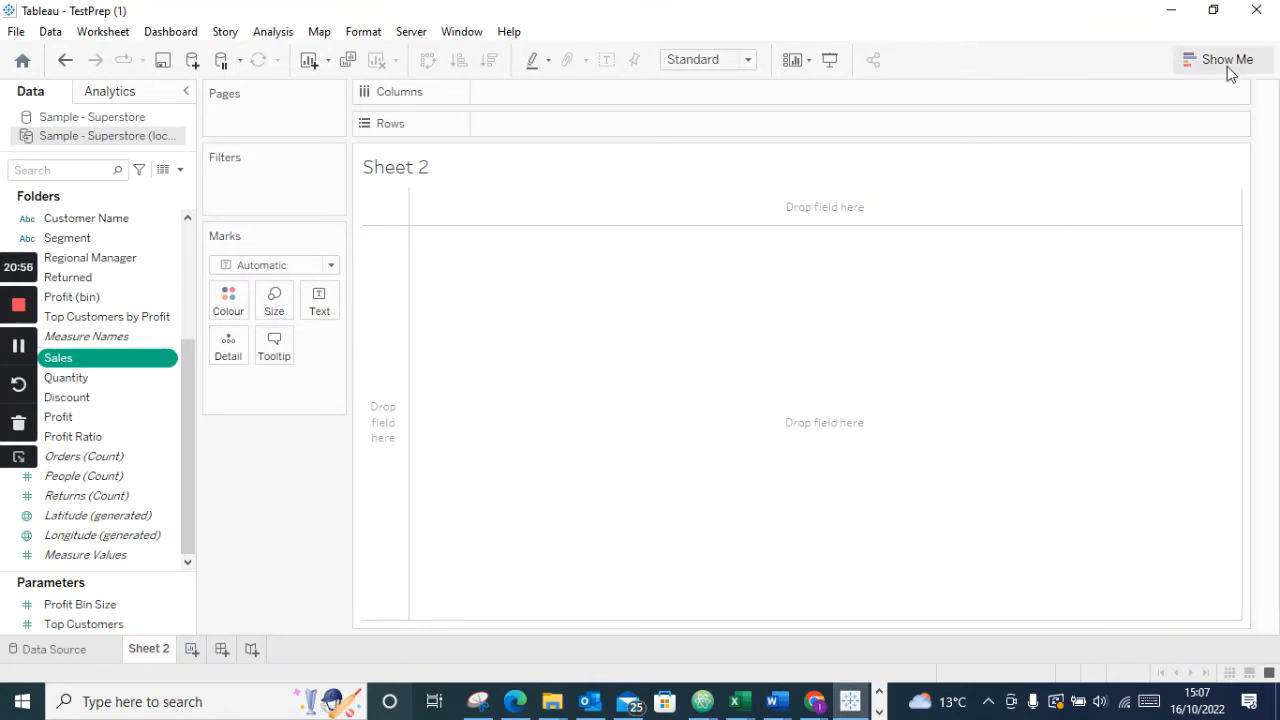
click(1228, 70)
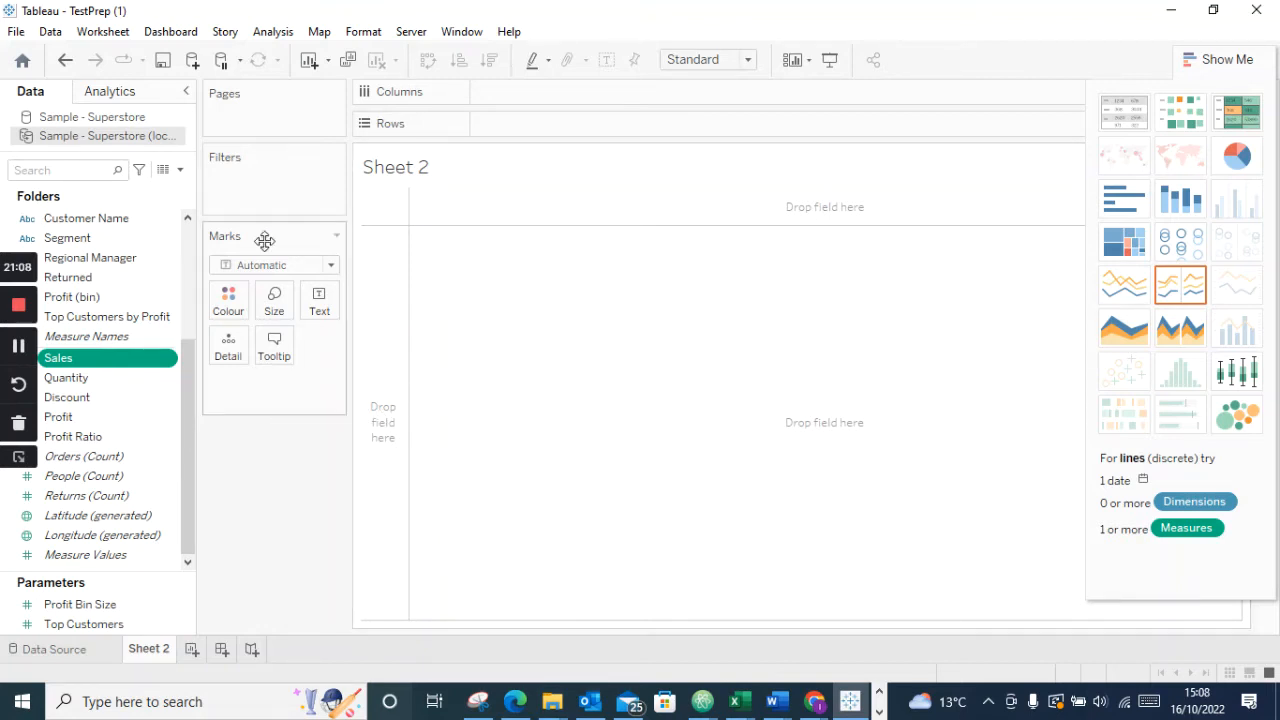
Add two new worksheets to the workbook
click(309, 62)
click(309, 62)
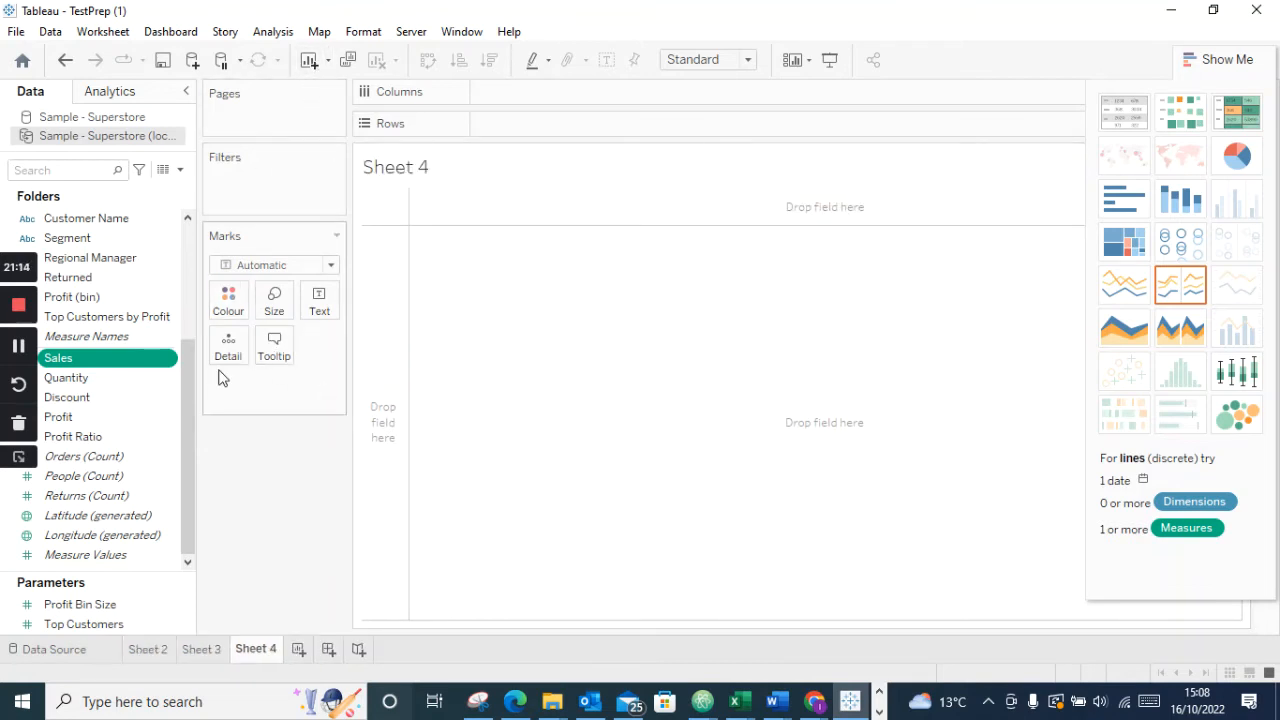
drag(190, 357, 193, 195)
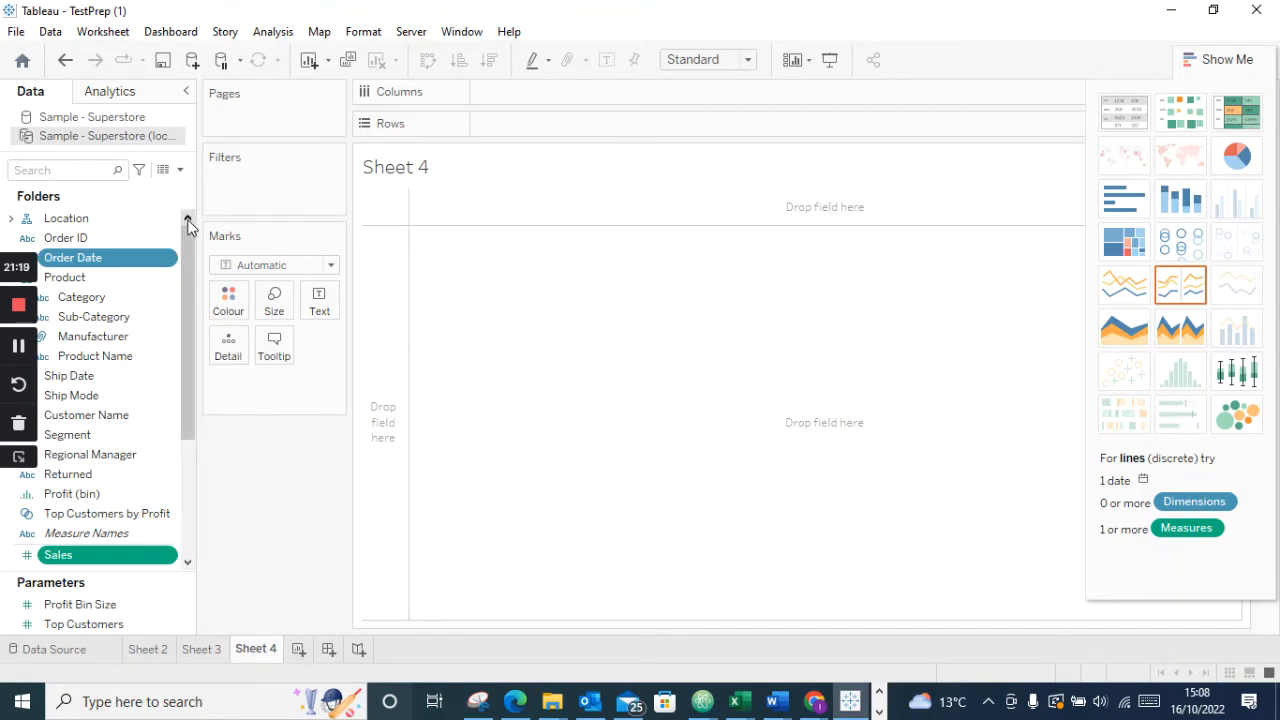
drag(190, 242, 200, 218)
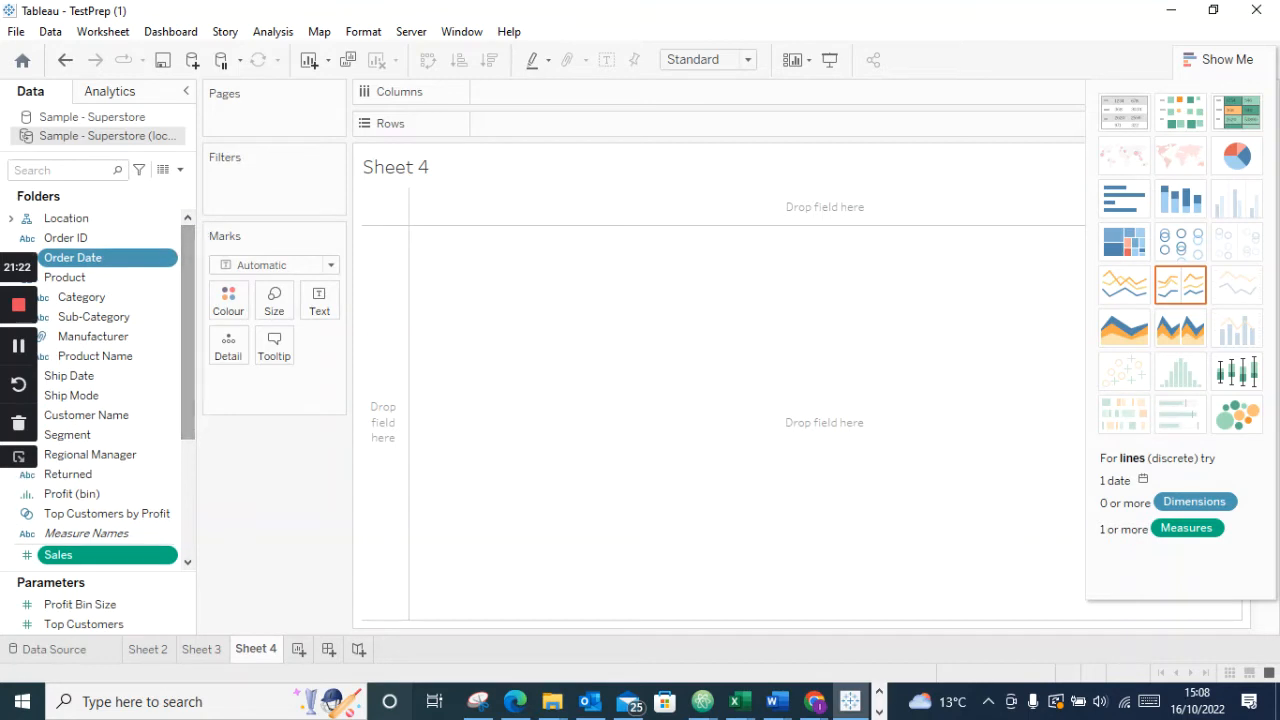
Rename the Sheet 2 worksheet as Line Graph
click(145, 651)
double_click(146, 651)
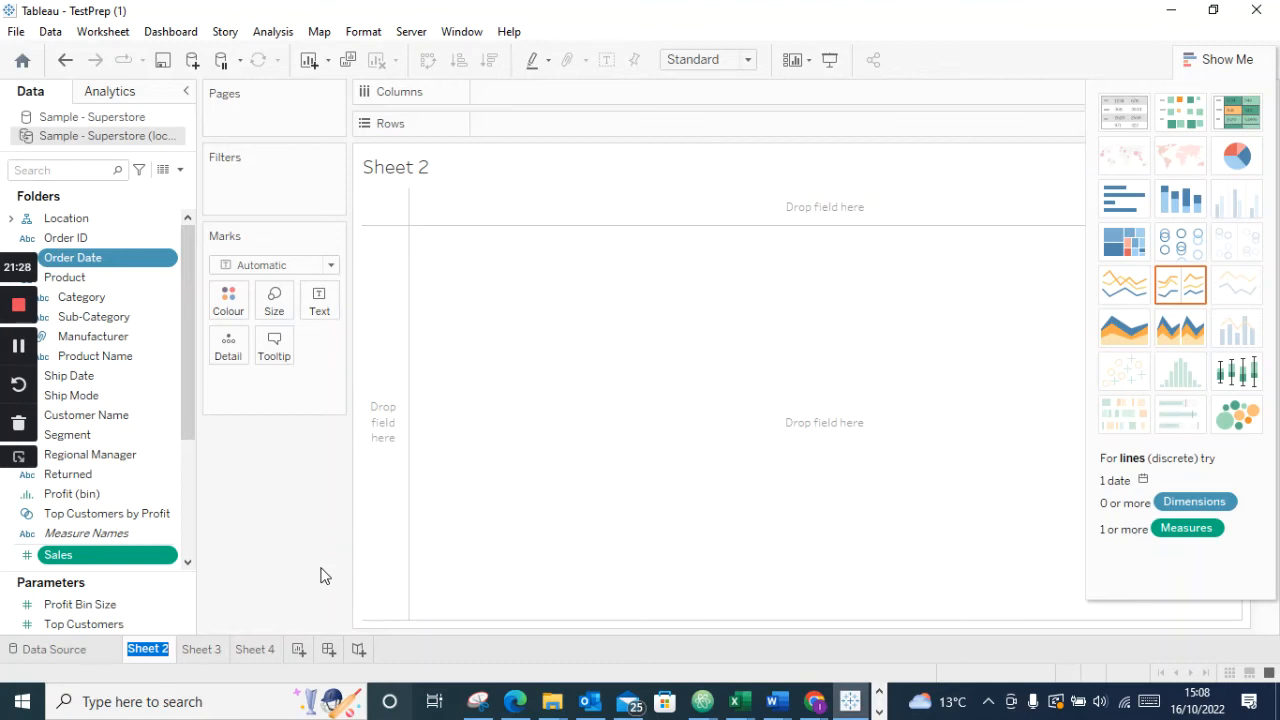
text(Line Ge)
key(BackSpace)
text(ra)
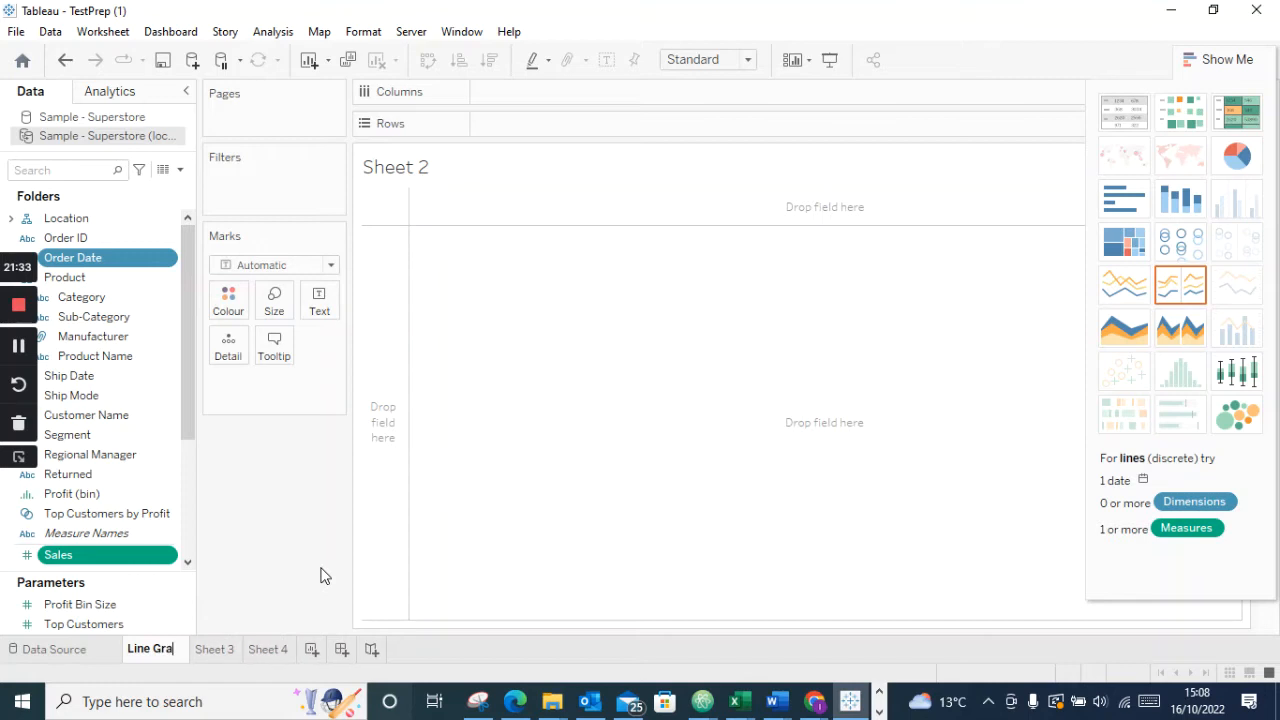
text(ph)
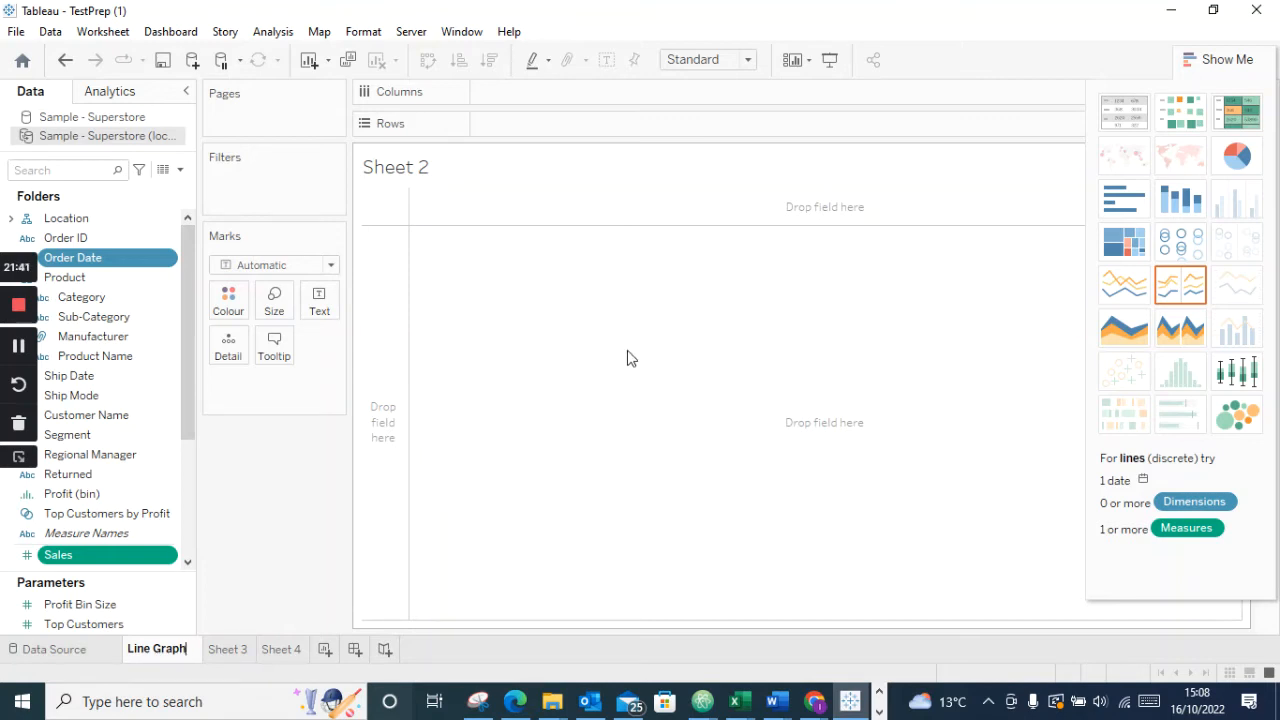
click(612, 372)
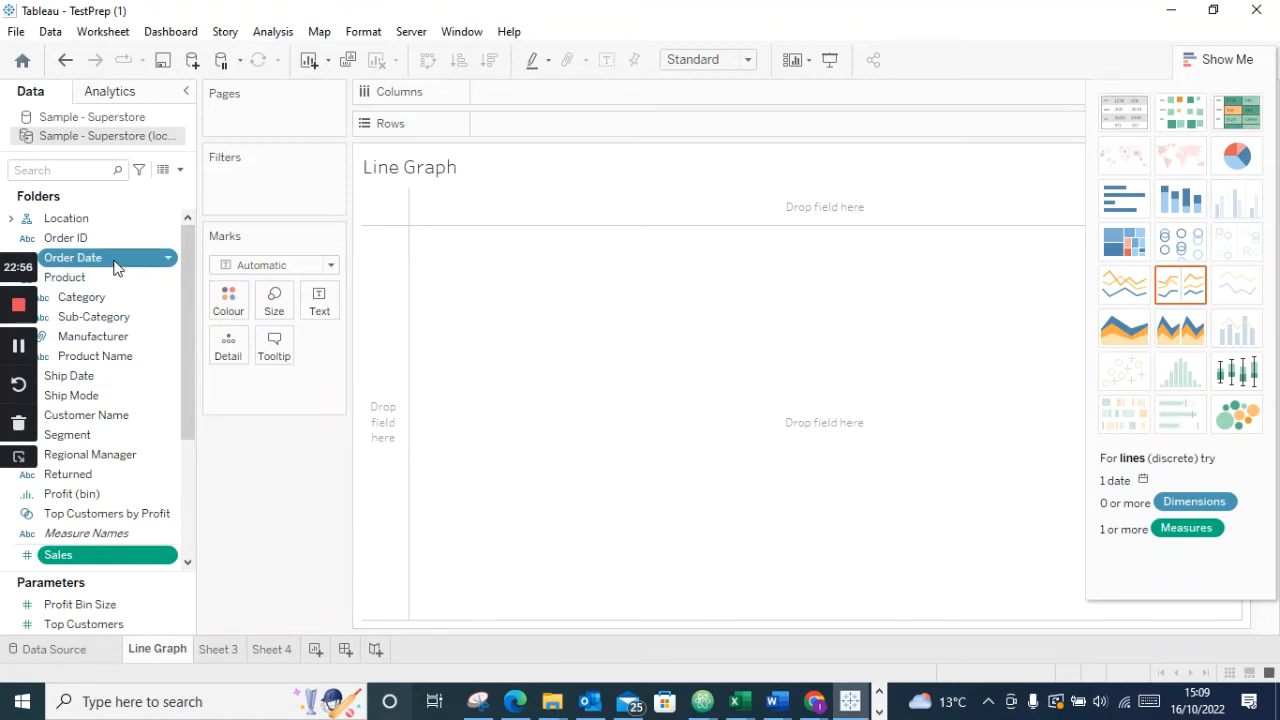
Try placing Order Date and Sales together on the Columns shelf, and clear both fields from it
drag(100, 262, 568, 93)
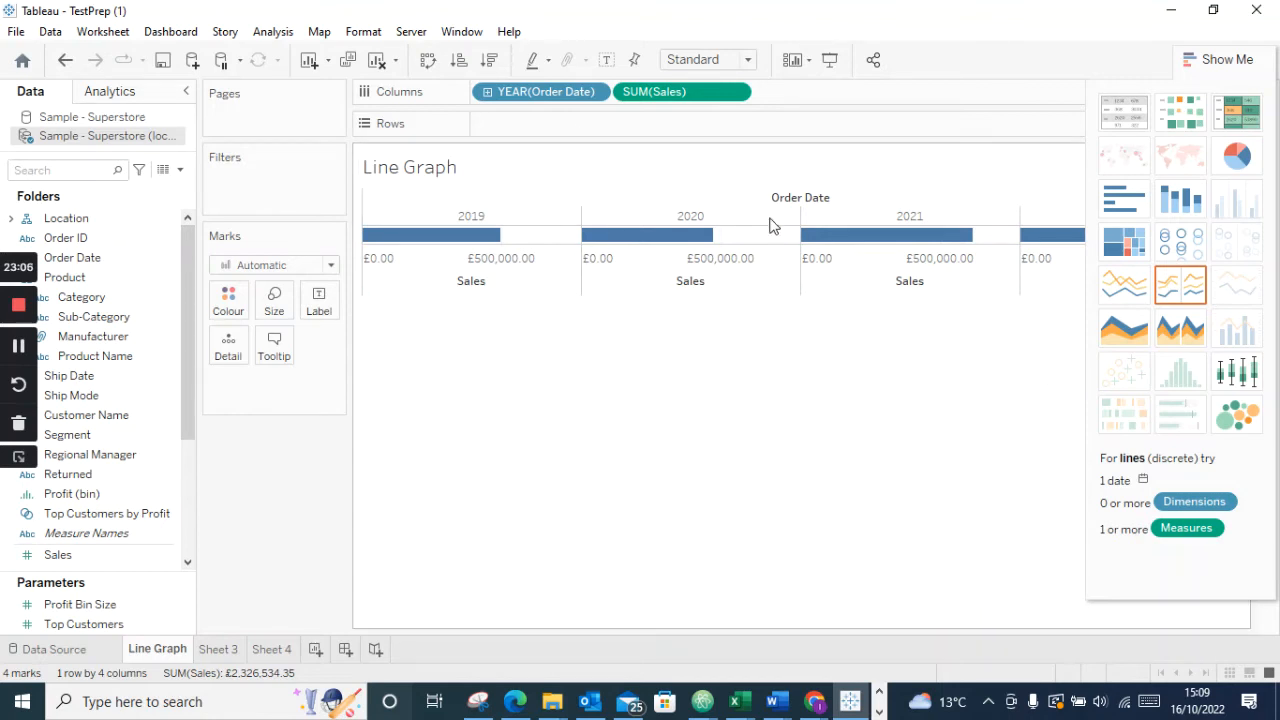
mouse_move(610, 243)
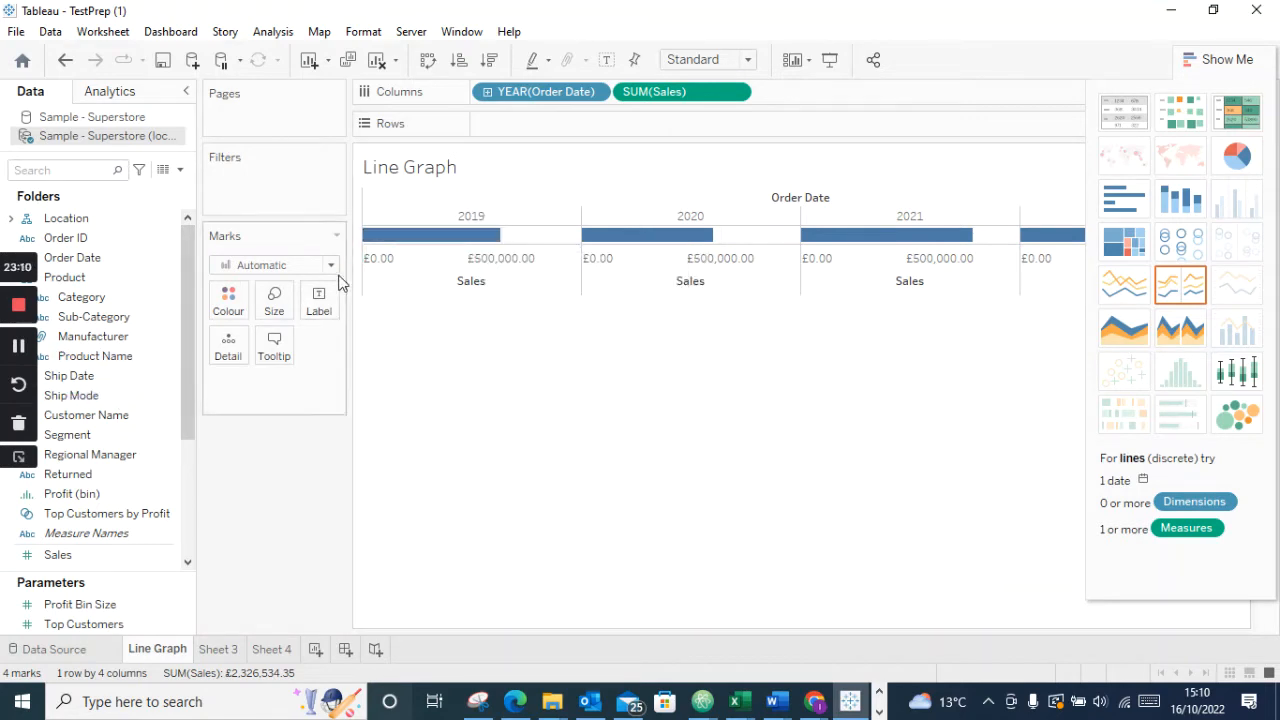
mouse_move(907, 243)
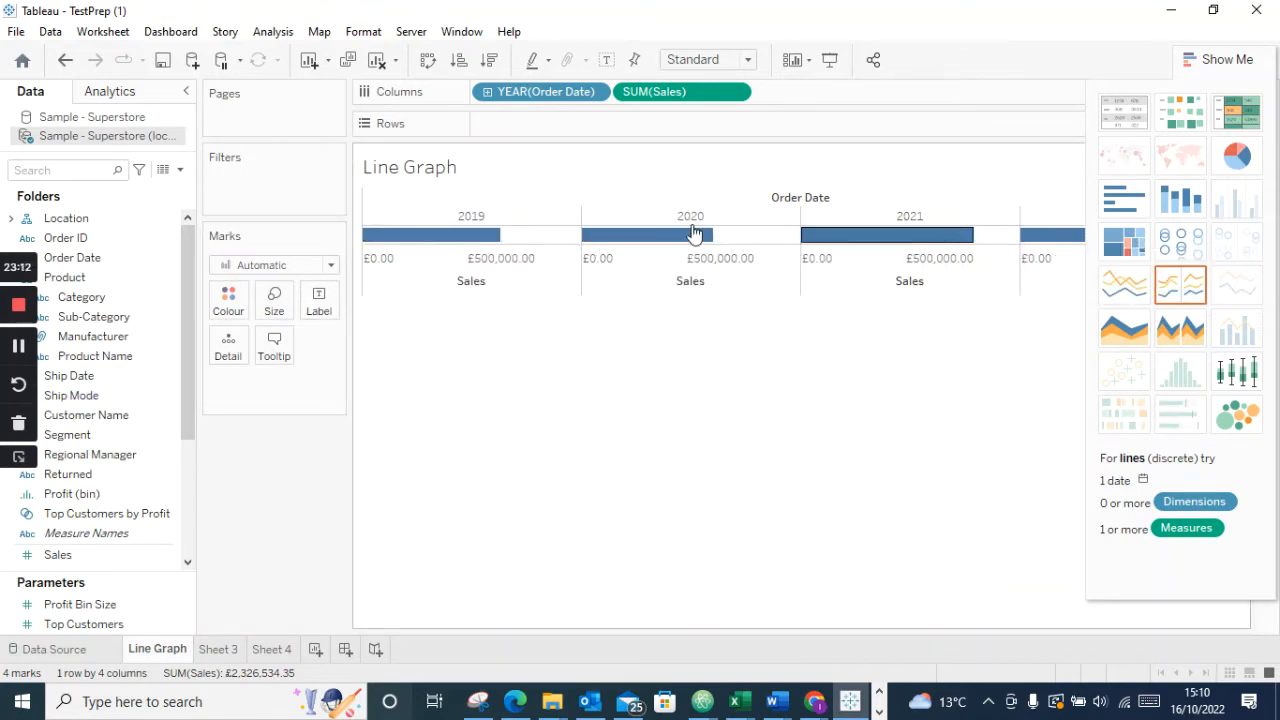
drag(731, 100, 380, 500)
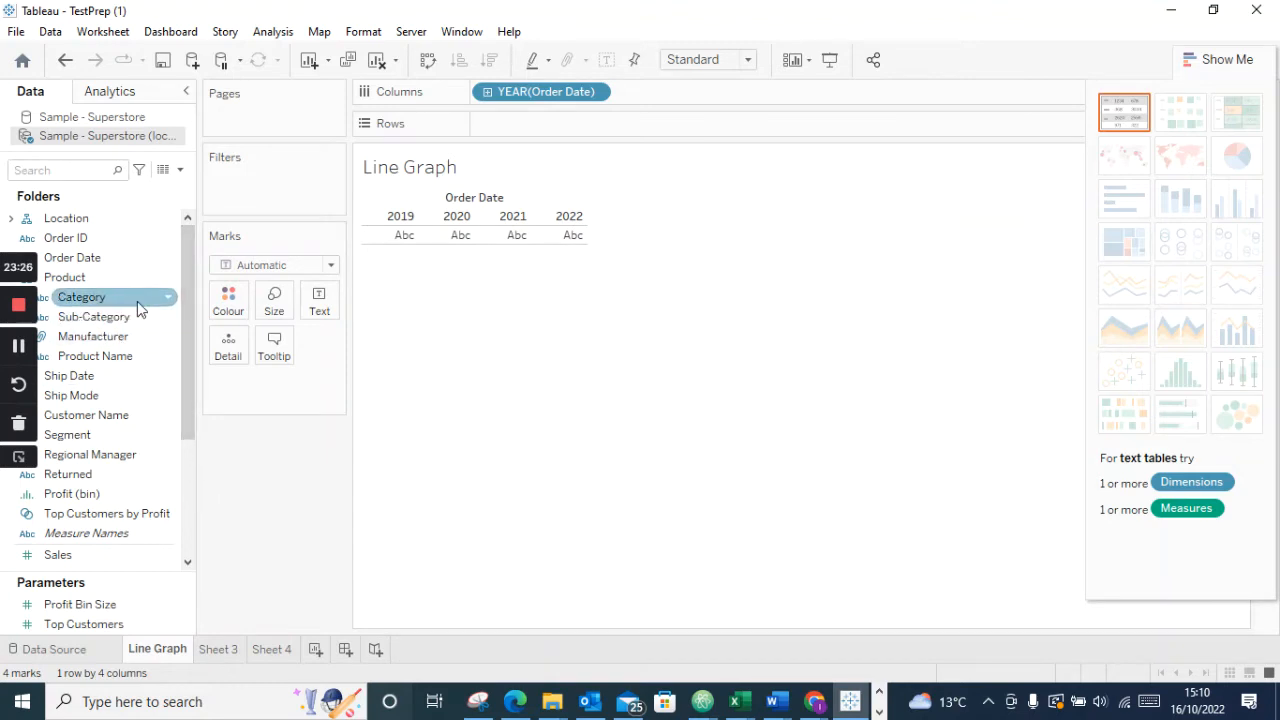
drag(545, 100, 290, 481)
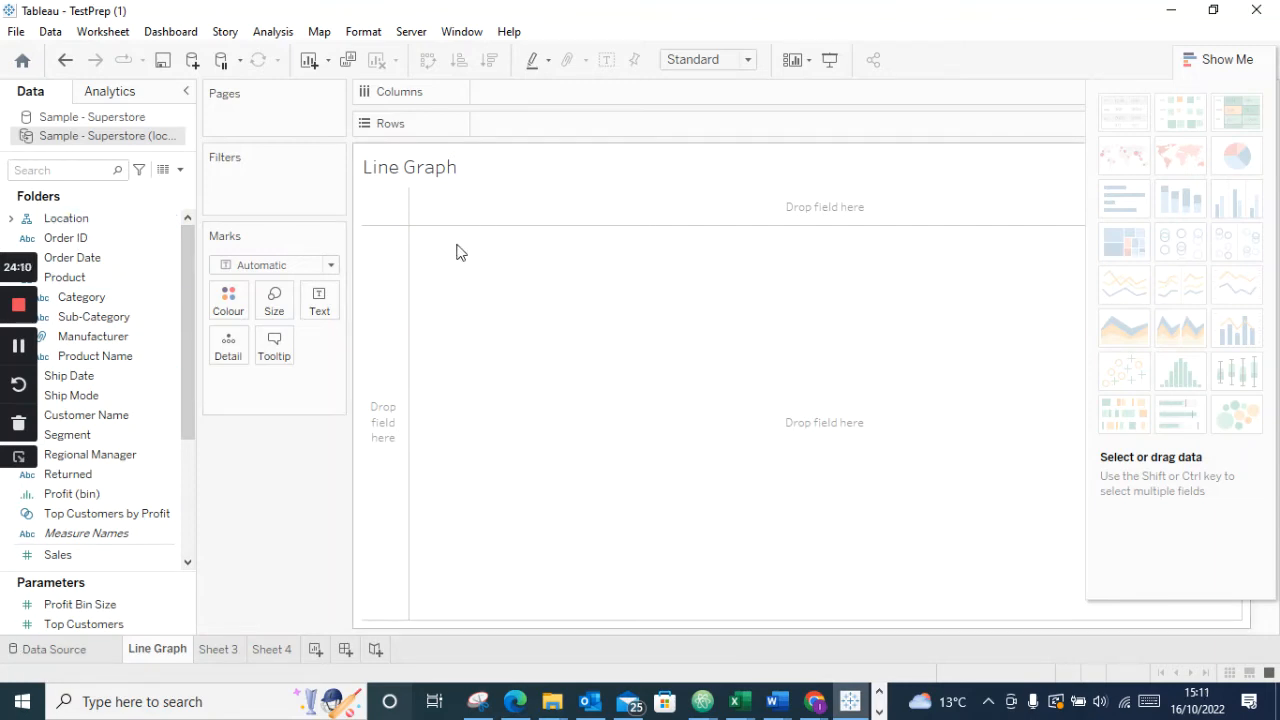
Place only Order Date on the Columns shelf of the Line Graph sheet
click(73, 262)
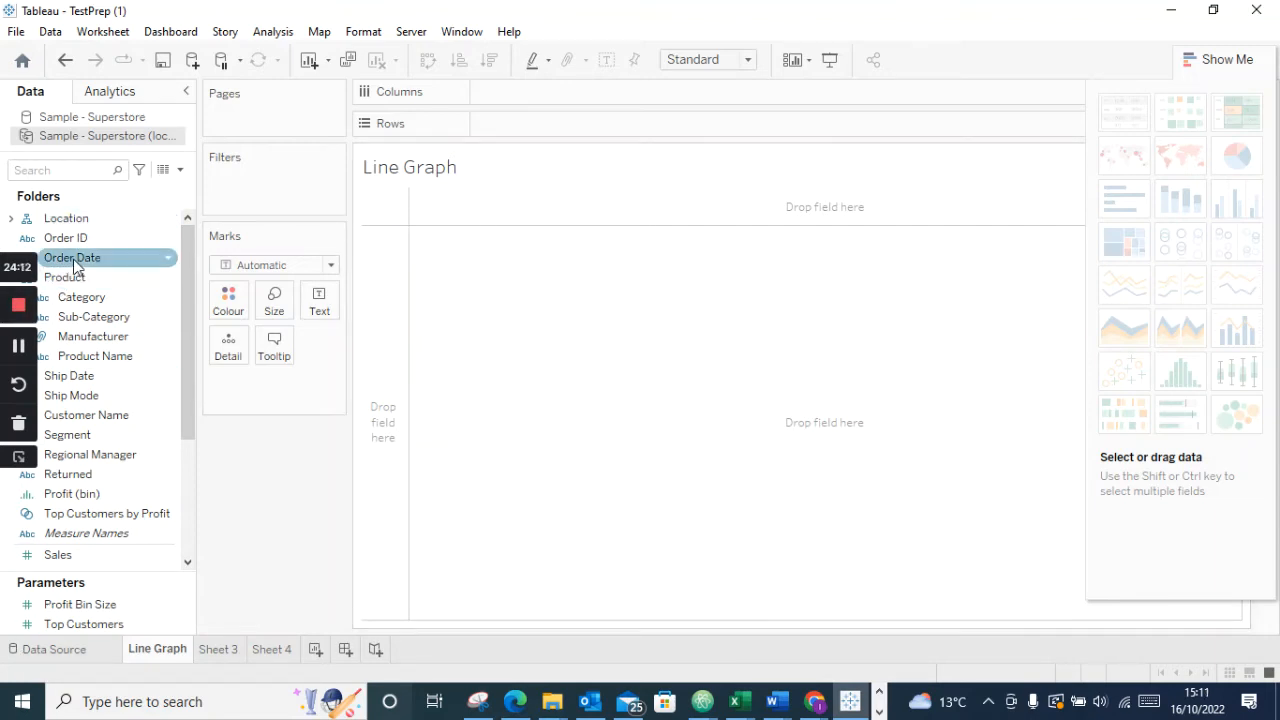
drag(76, 263, 518, 102)
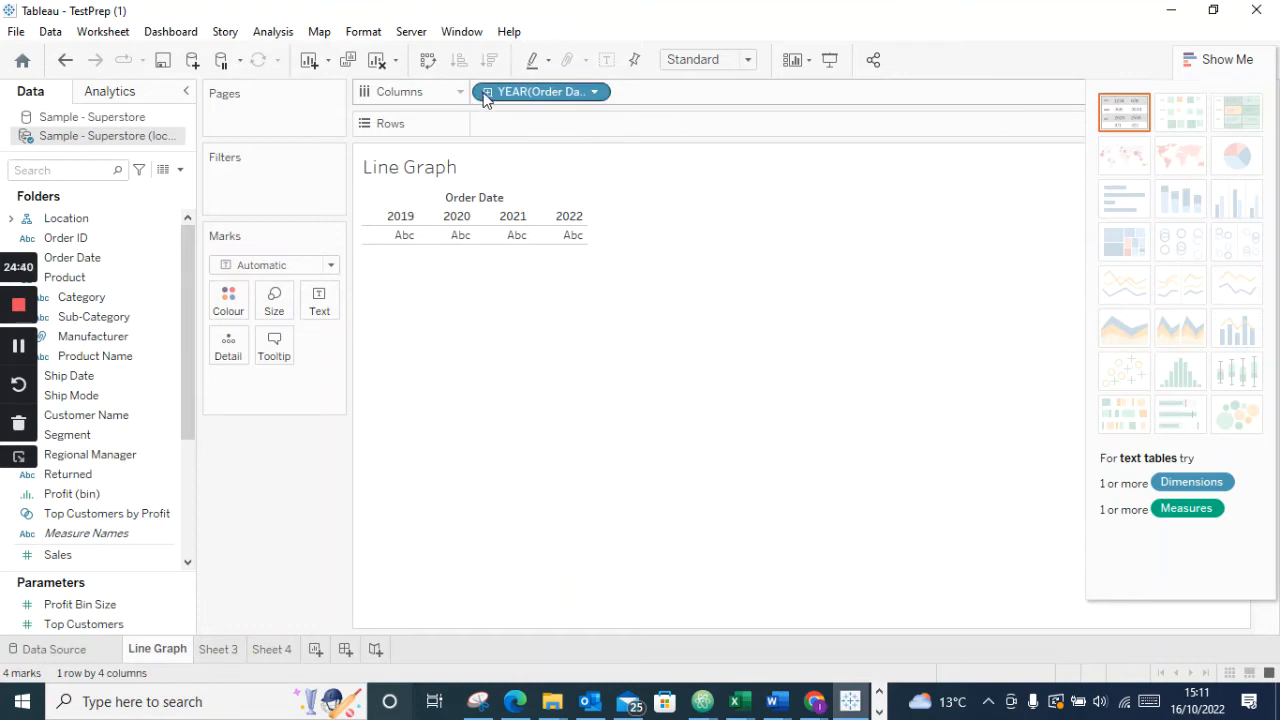
Drill the Order Date hierarchy on Columns down from year through quarter and month to day
click(487, 92)
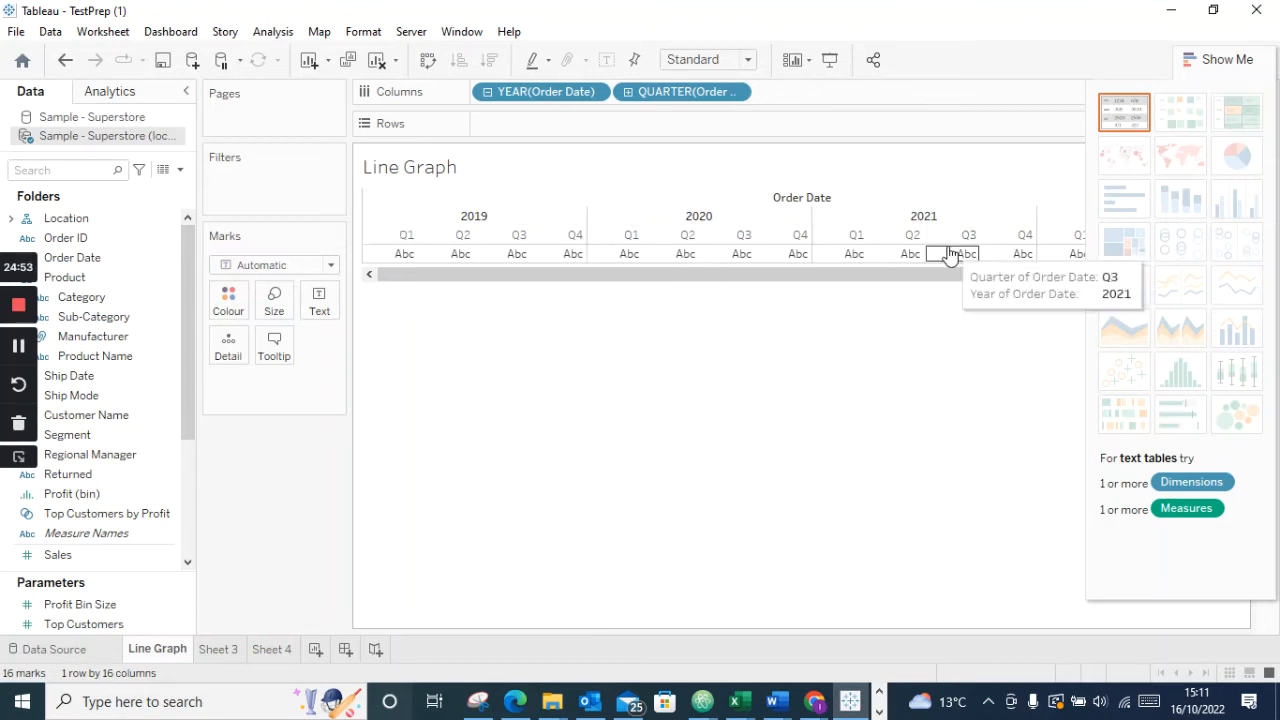
drag(935, 281, 1120, 300)
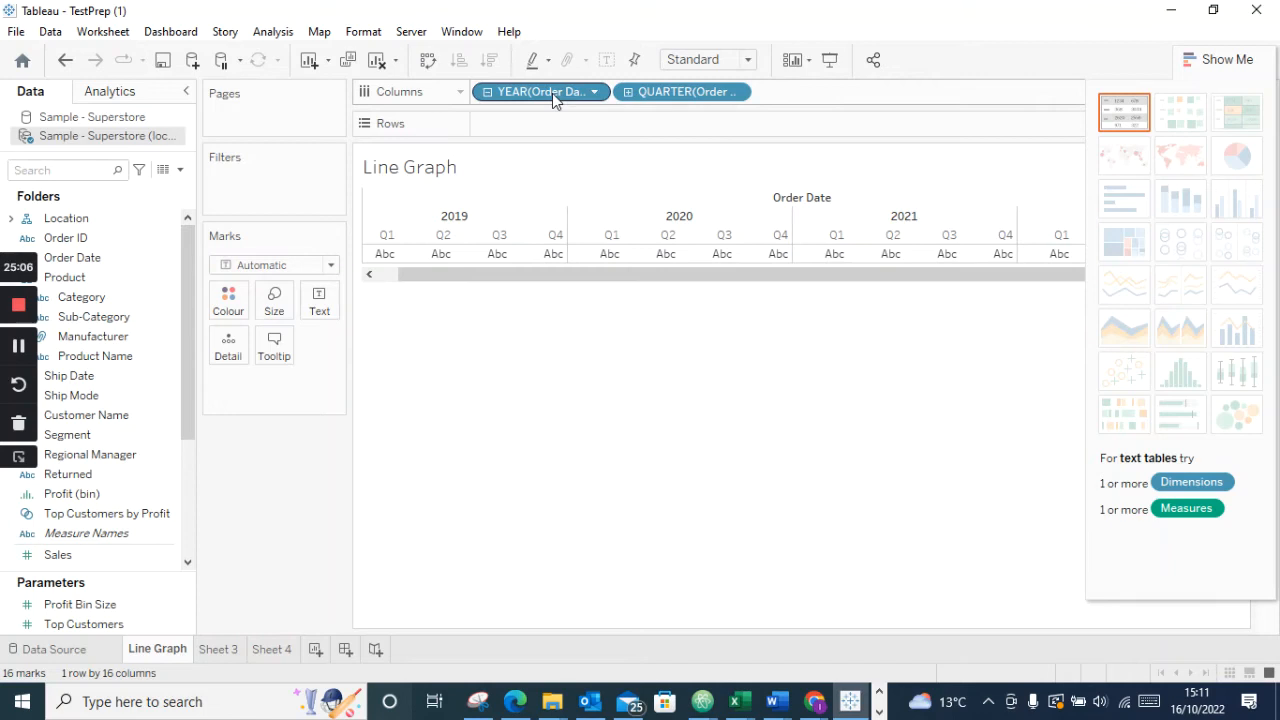
click(629, 93)
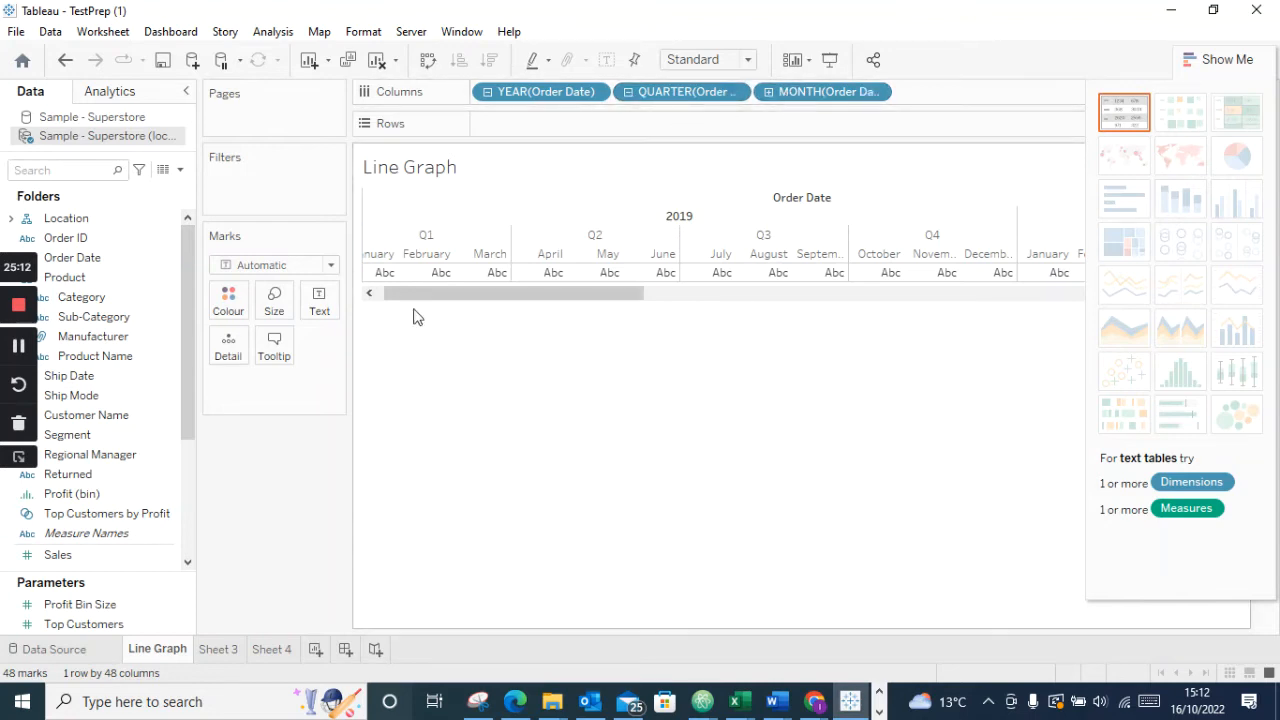
drag(418, 289, 370, 273)
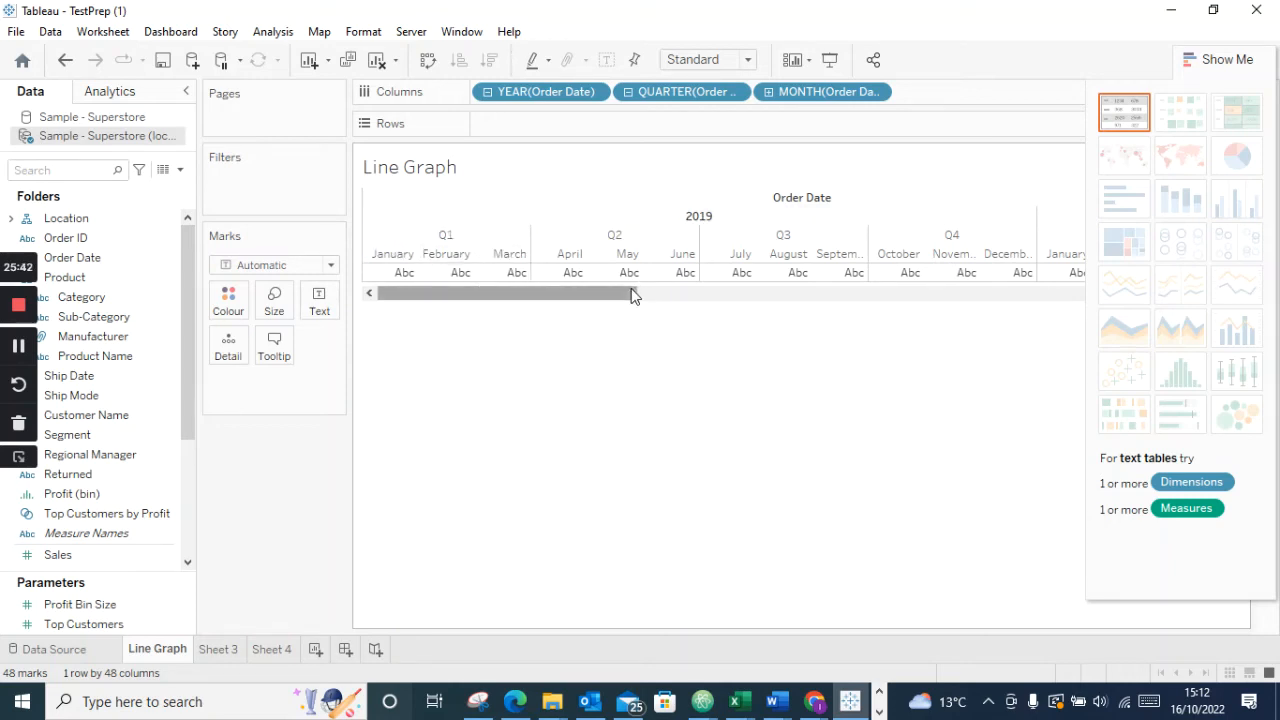
click(768, 92)
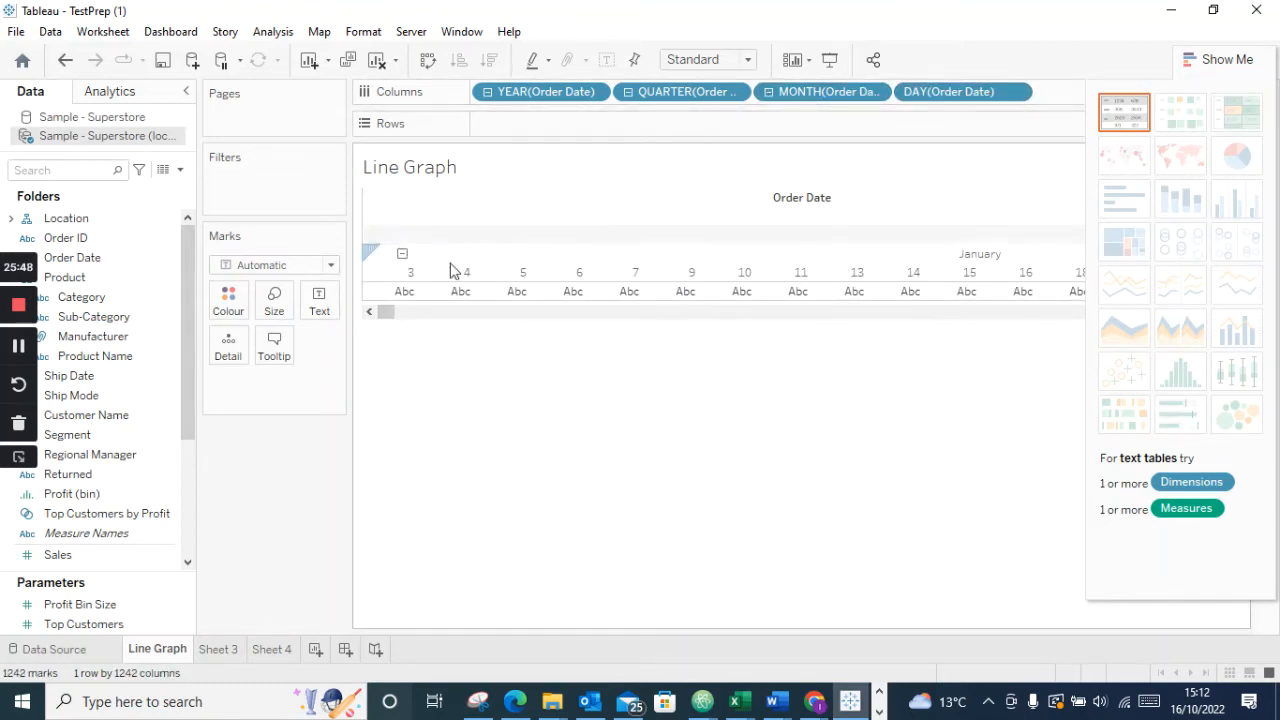
mouse_move(386, 313)
mouse_down()
mouse_move(726, 316)
mouse_move(378, 320)
mouse_move(390, 316)
mouse_up()
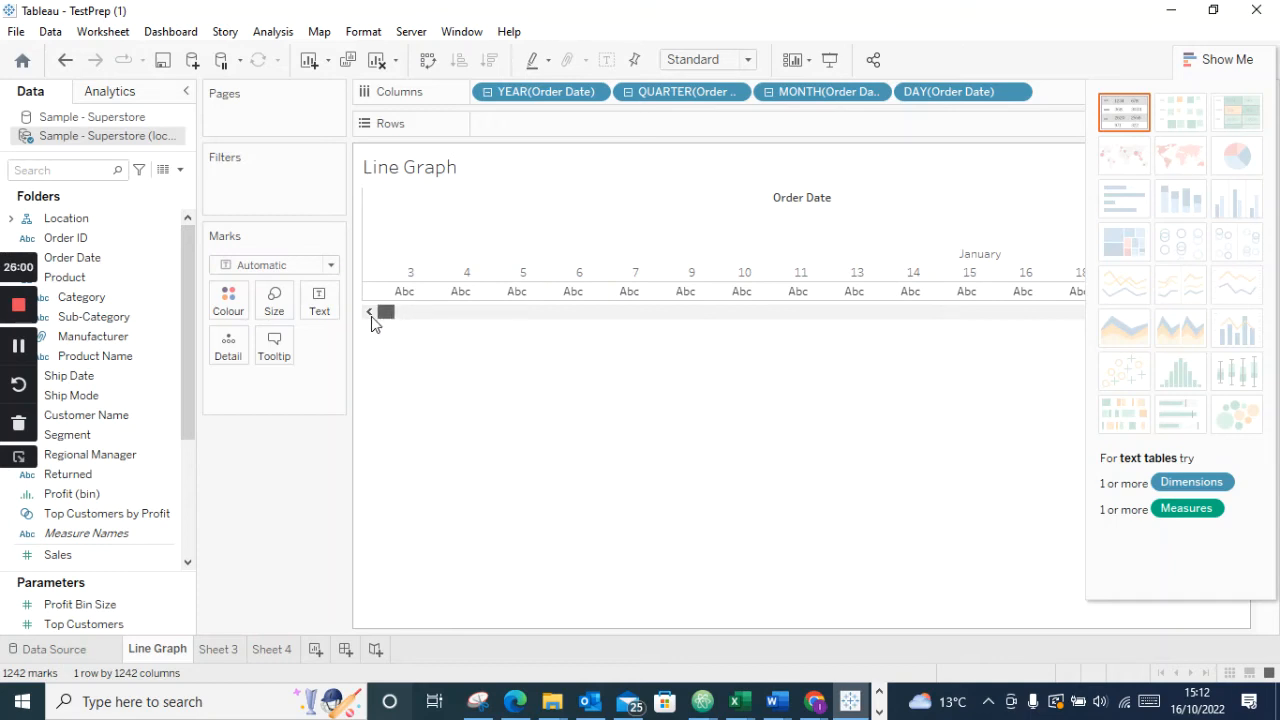
Remove the day, month and quarter levels of Order Date from Columns, leaving only the year
drag(945, 91, 417, 400)
drag(838, 90, 310, 518)
drag(671, 102, 322, 468)
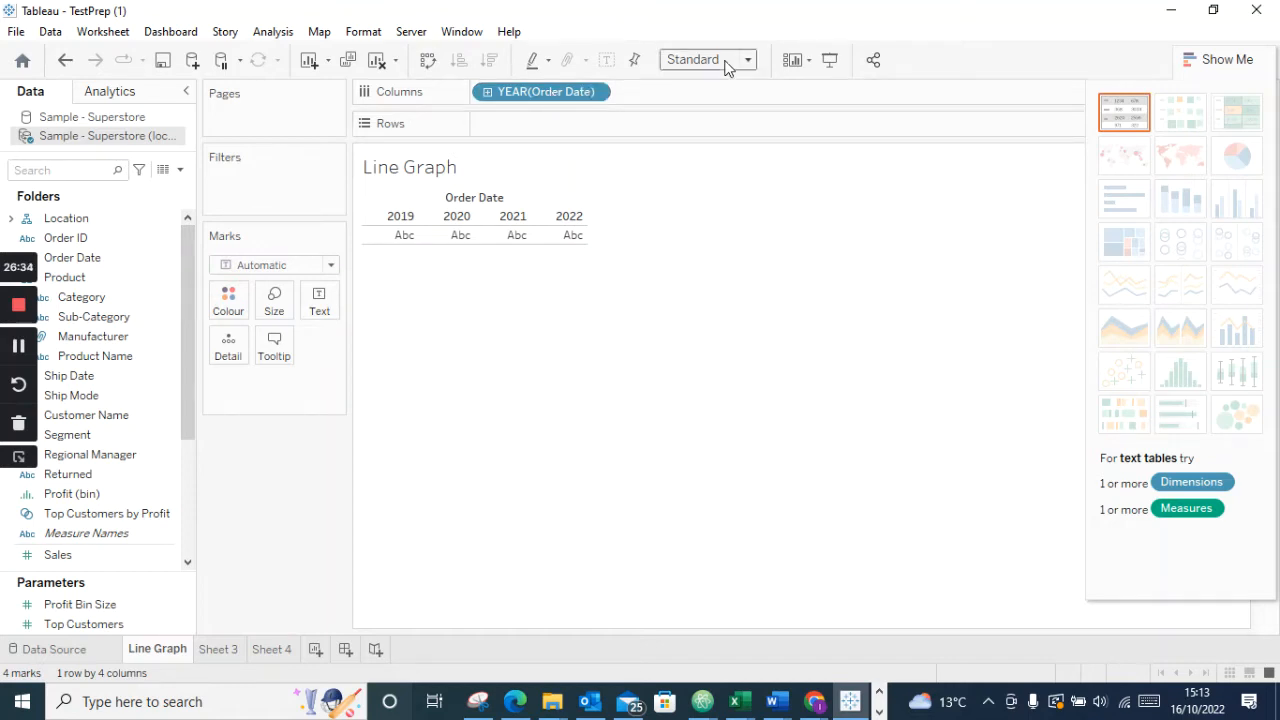
Review the date-level options available for Order Date on Columns, including the additional choices in both date groups
click(596, 92)
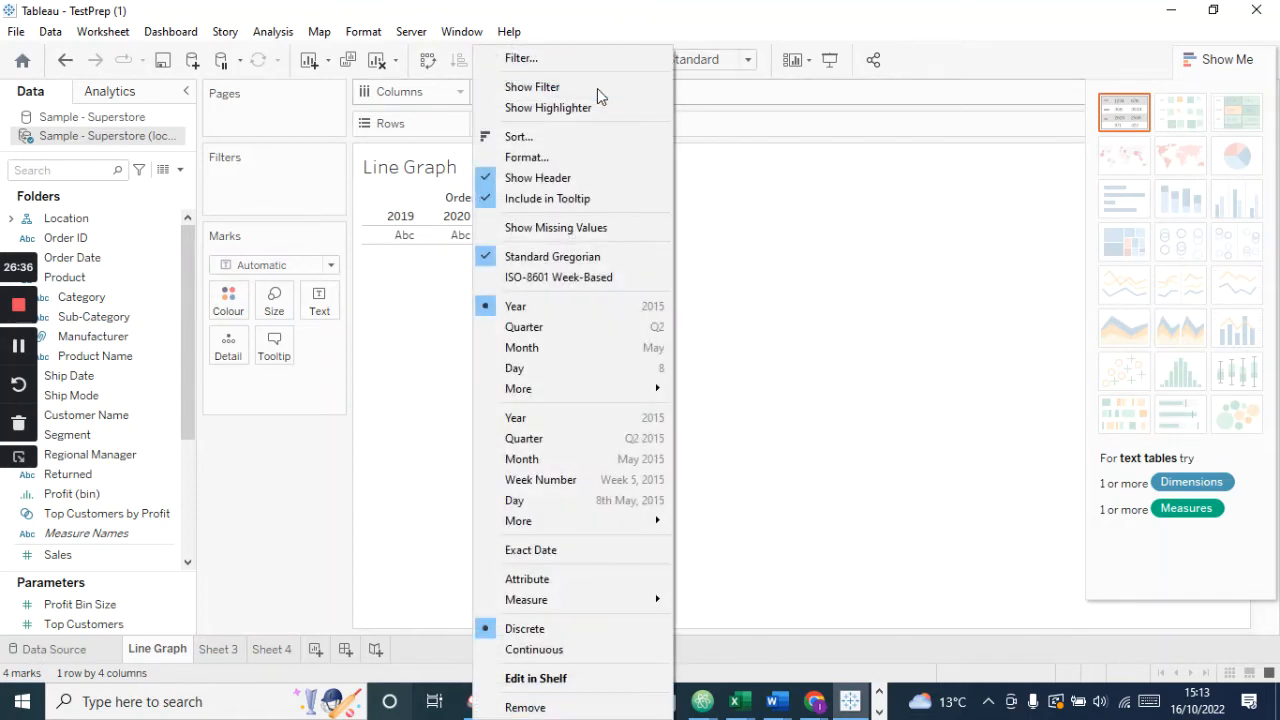
click(736, 22)
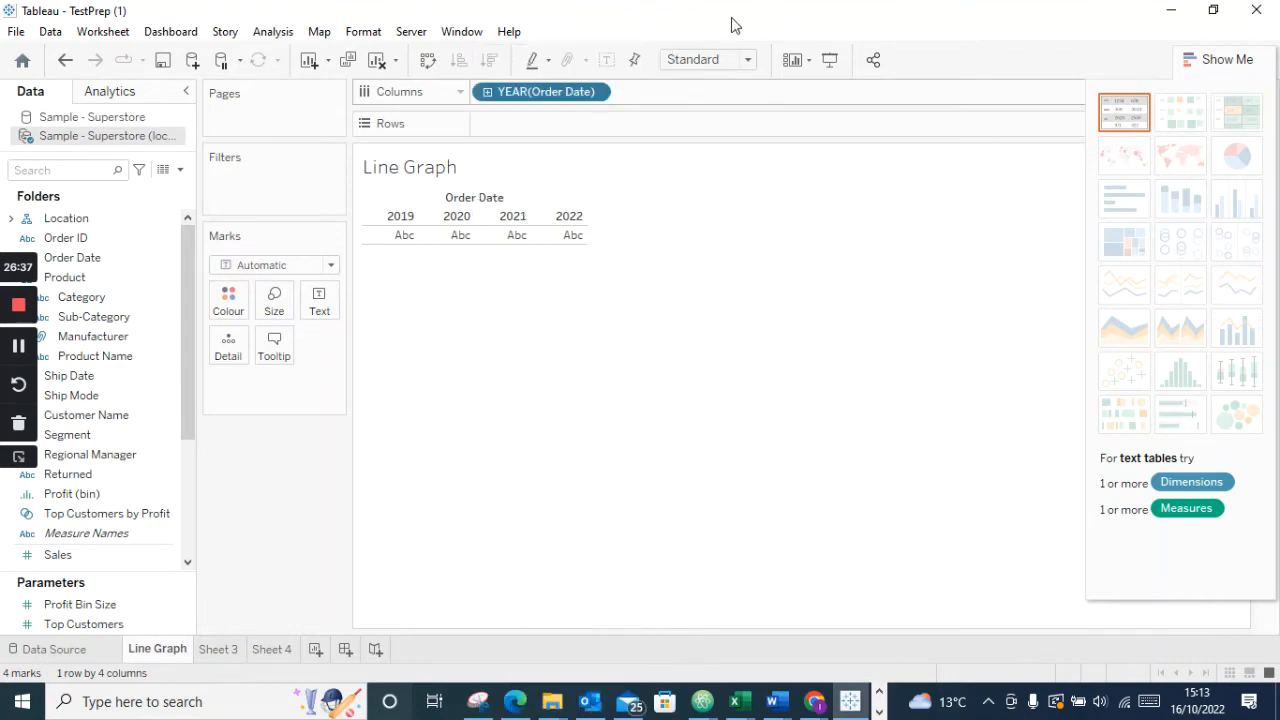
click(594, 92)
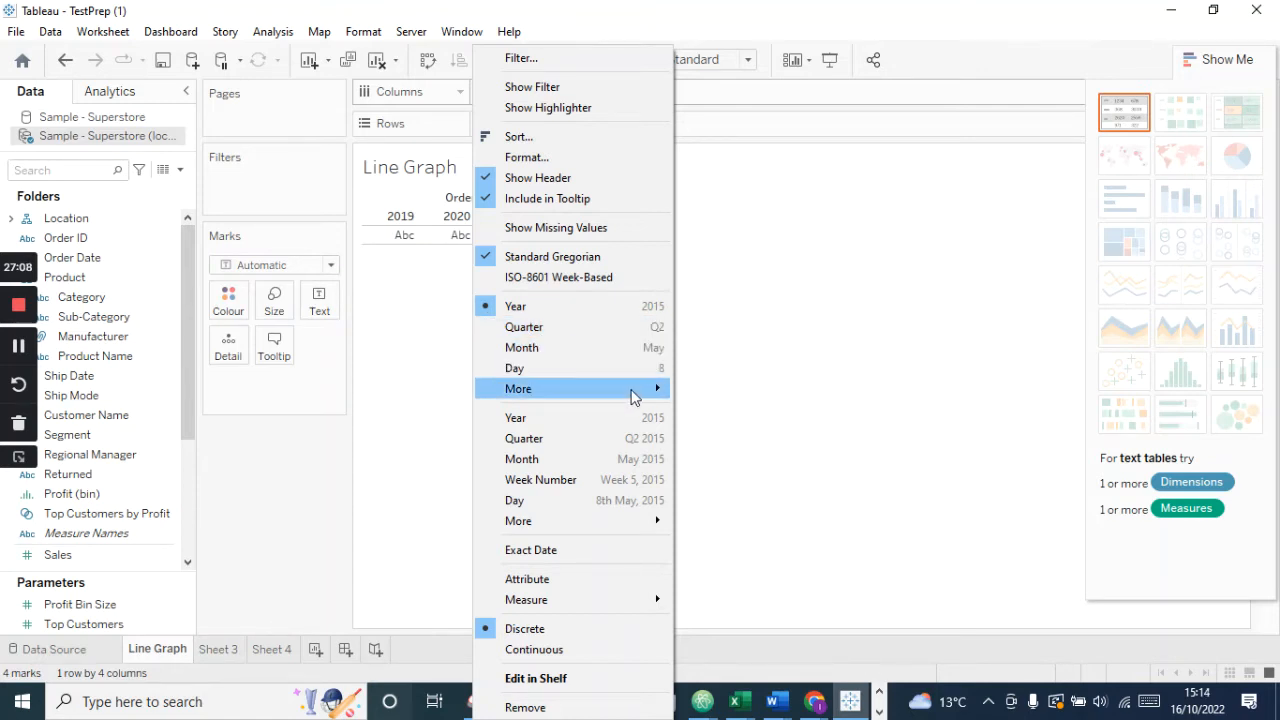
mouse_move(643, 390)
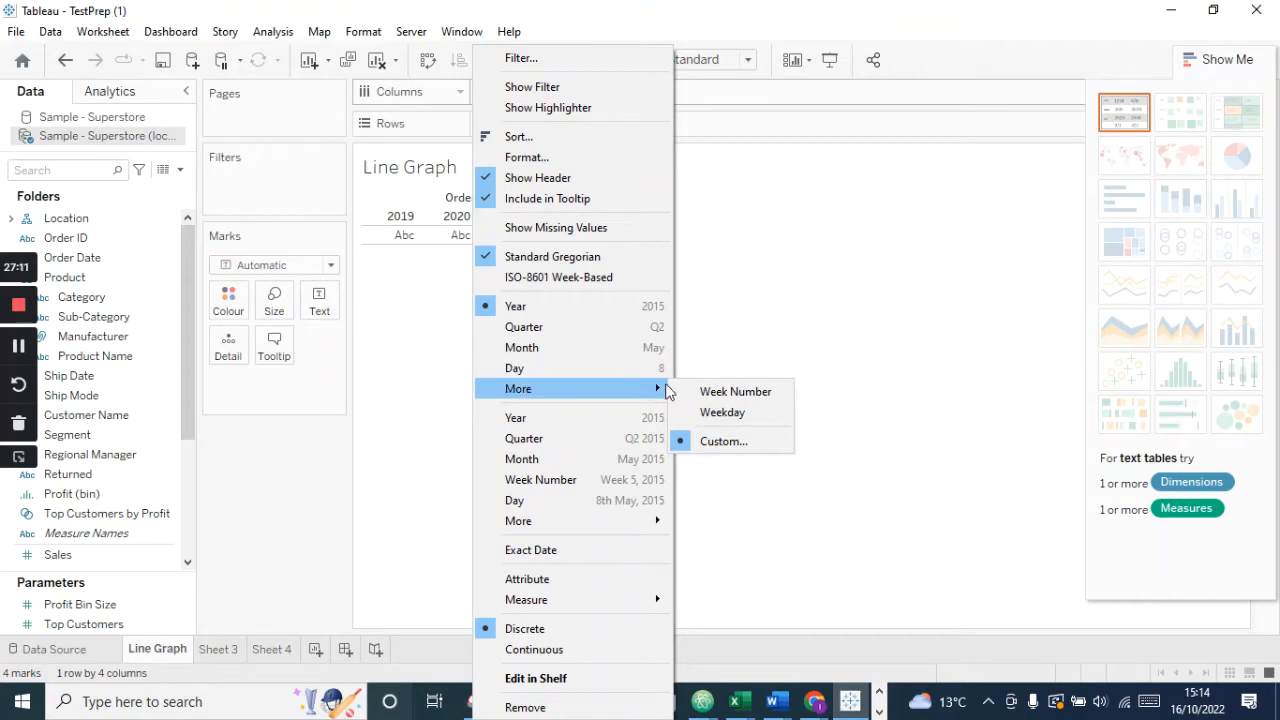
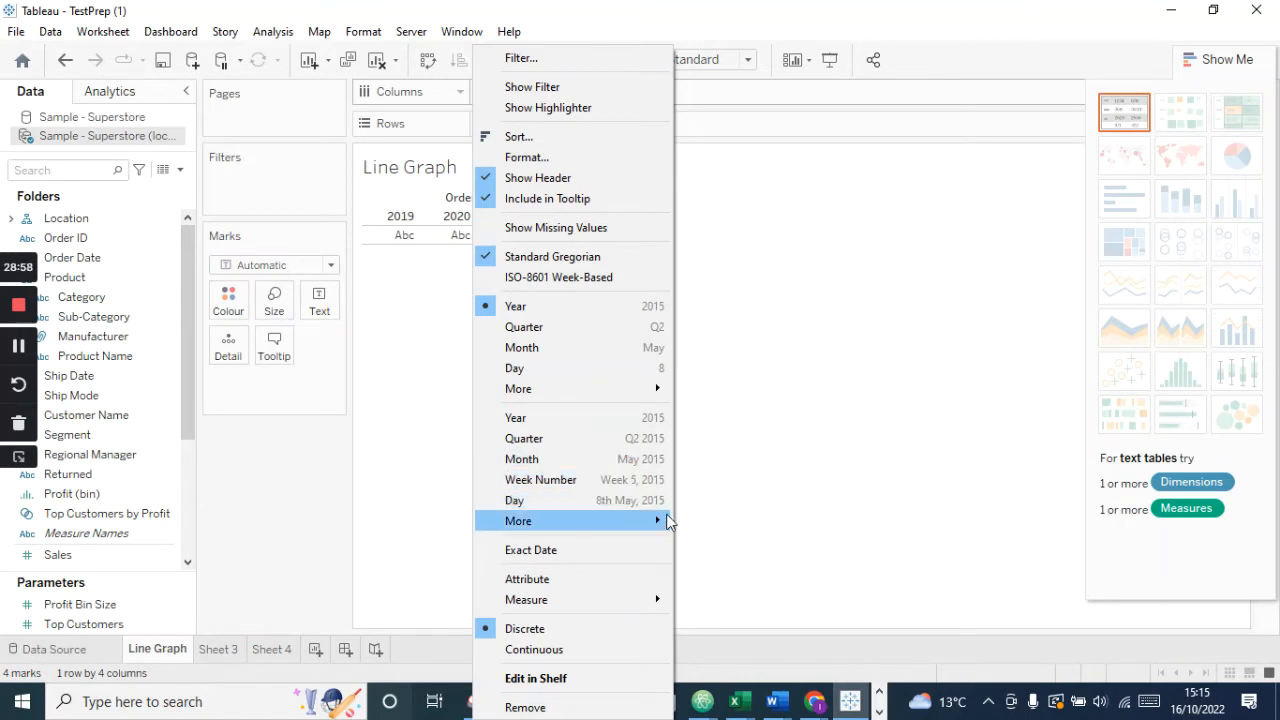
mouse_move(668, 527)
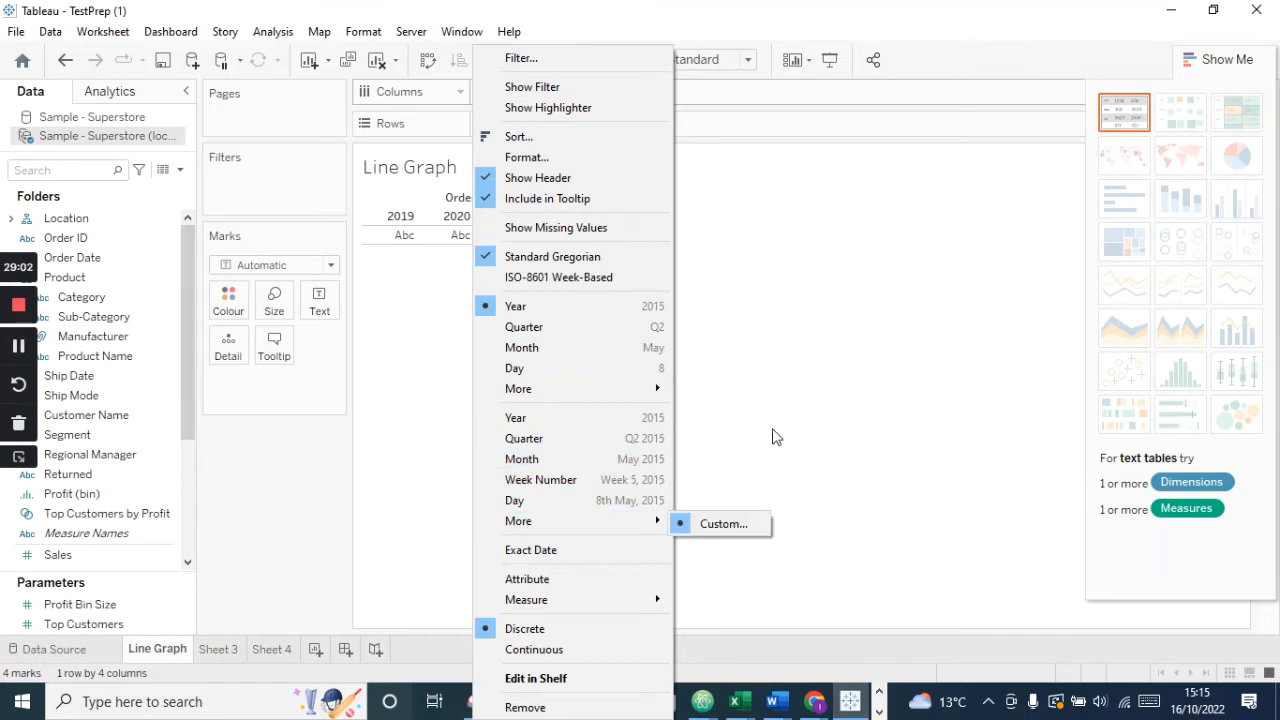
click(857, 355)
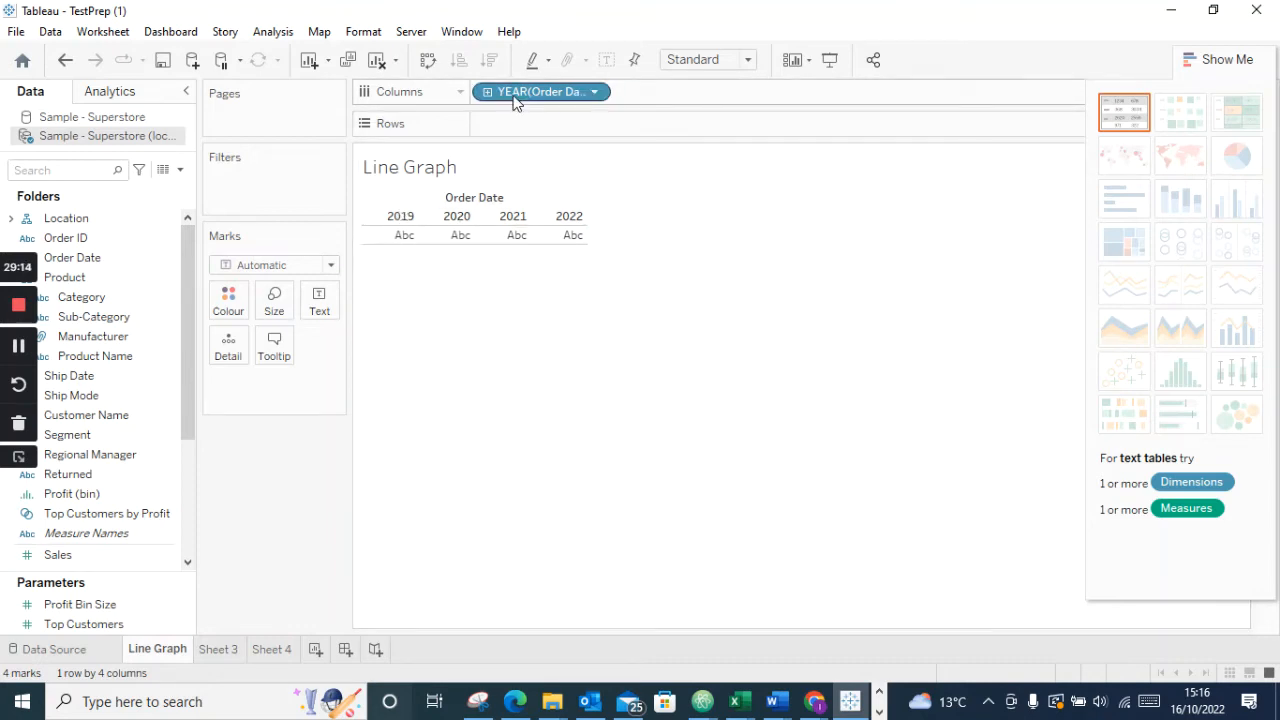
Try the year of Order Date on Rows, return it to Columns, and place it on Rows again
drag(517, 98, 526, 128)
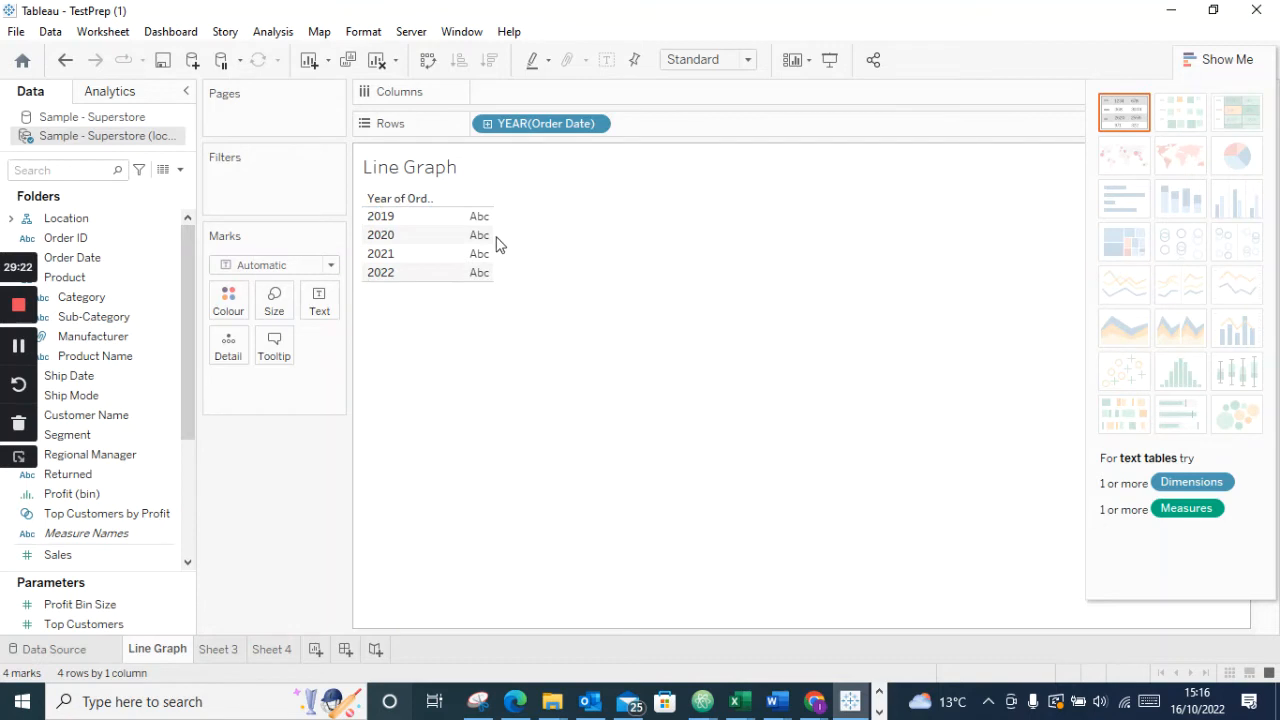
drag(534, 123, 534, 93)
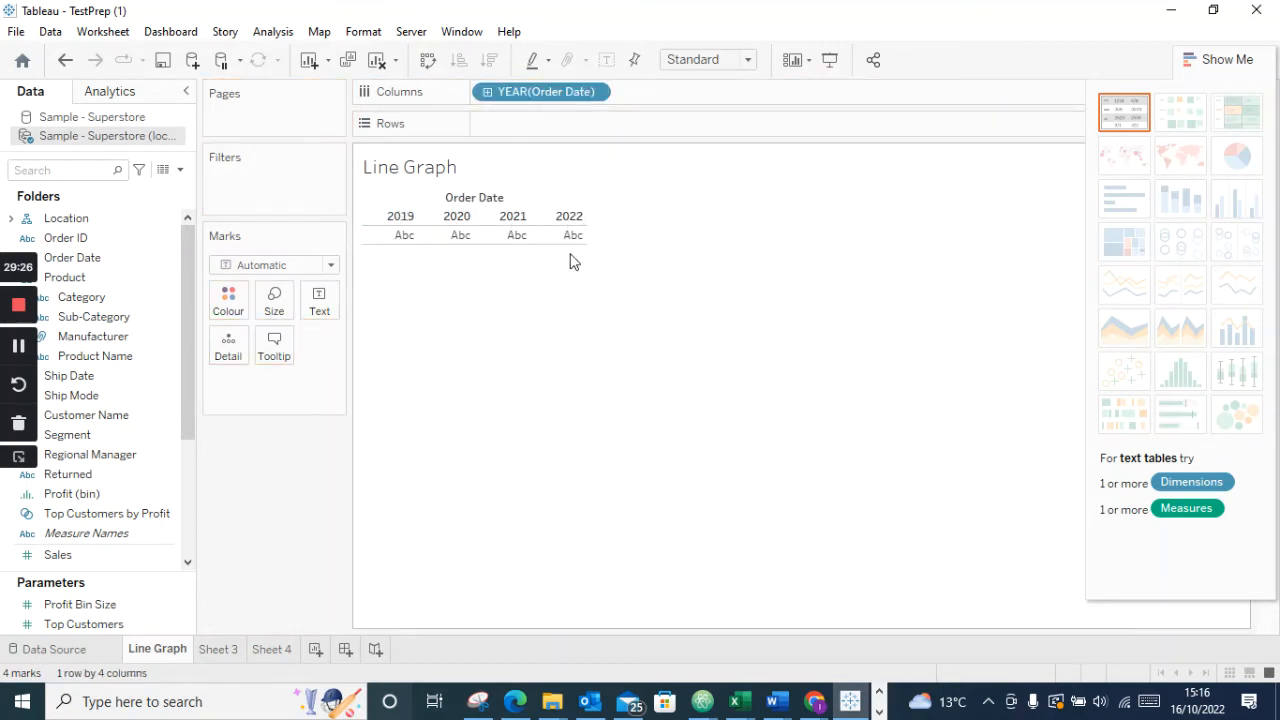
drag(548, 92, 540, 123)
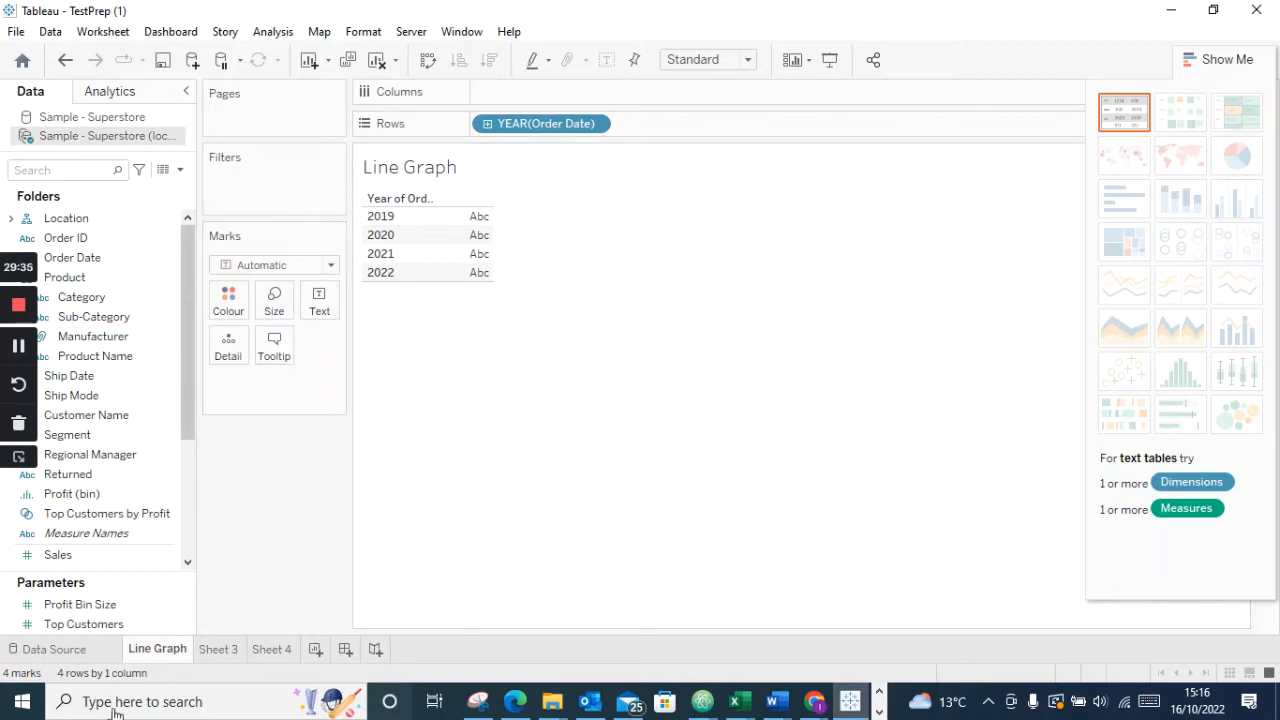
Add Sales to the table body as text values for each year of Order Date
scroll(90, 370, down, 2)
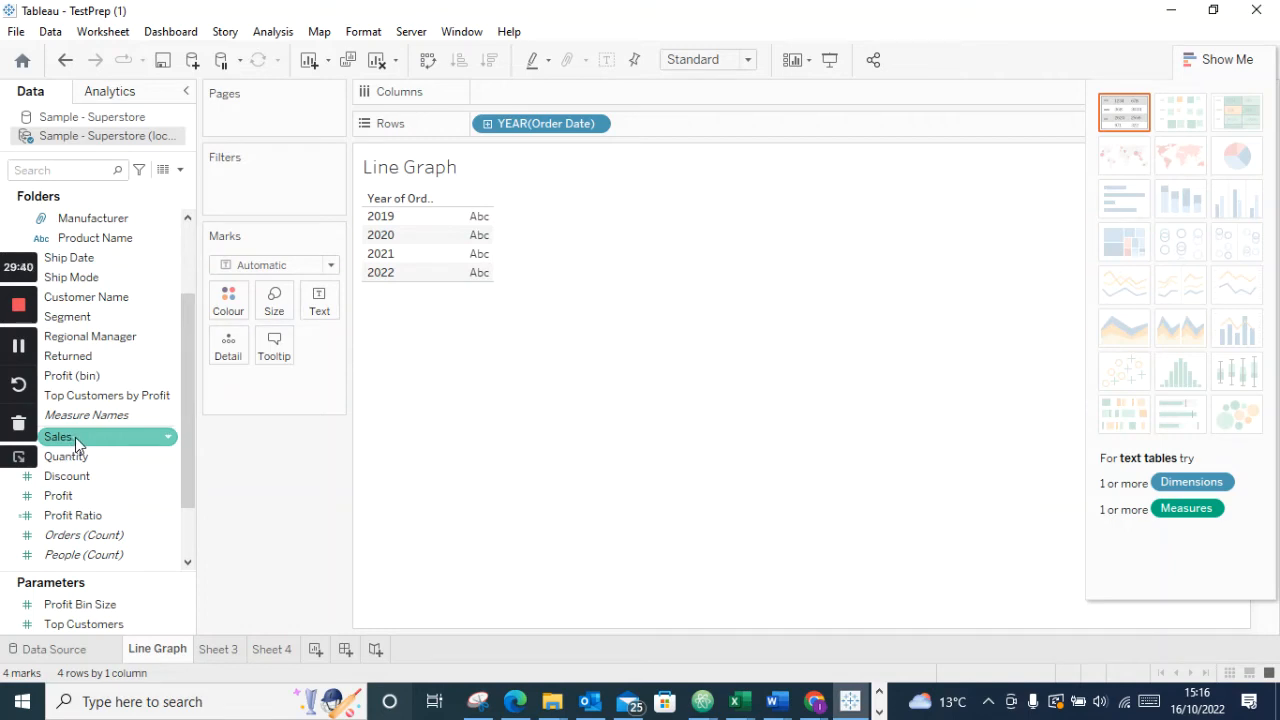
scroll(77, 443, down, 2)
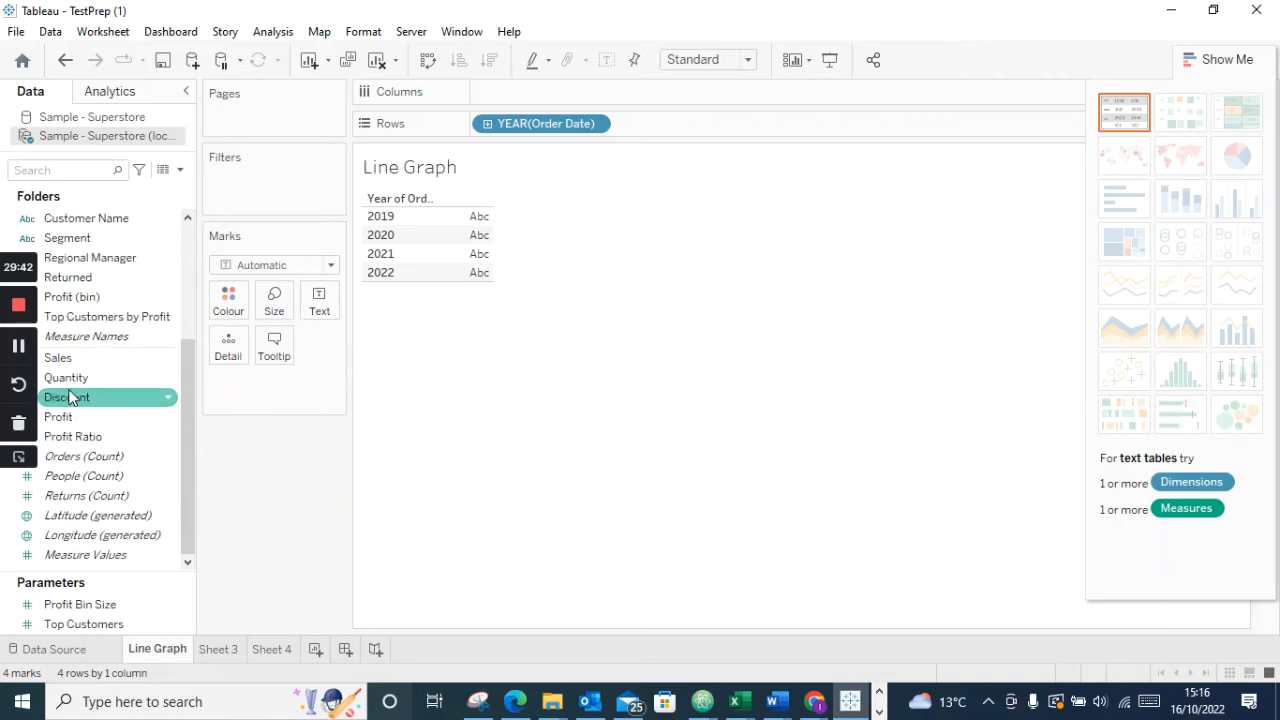
scroll(70, 400, up, 1)
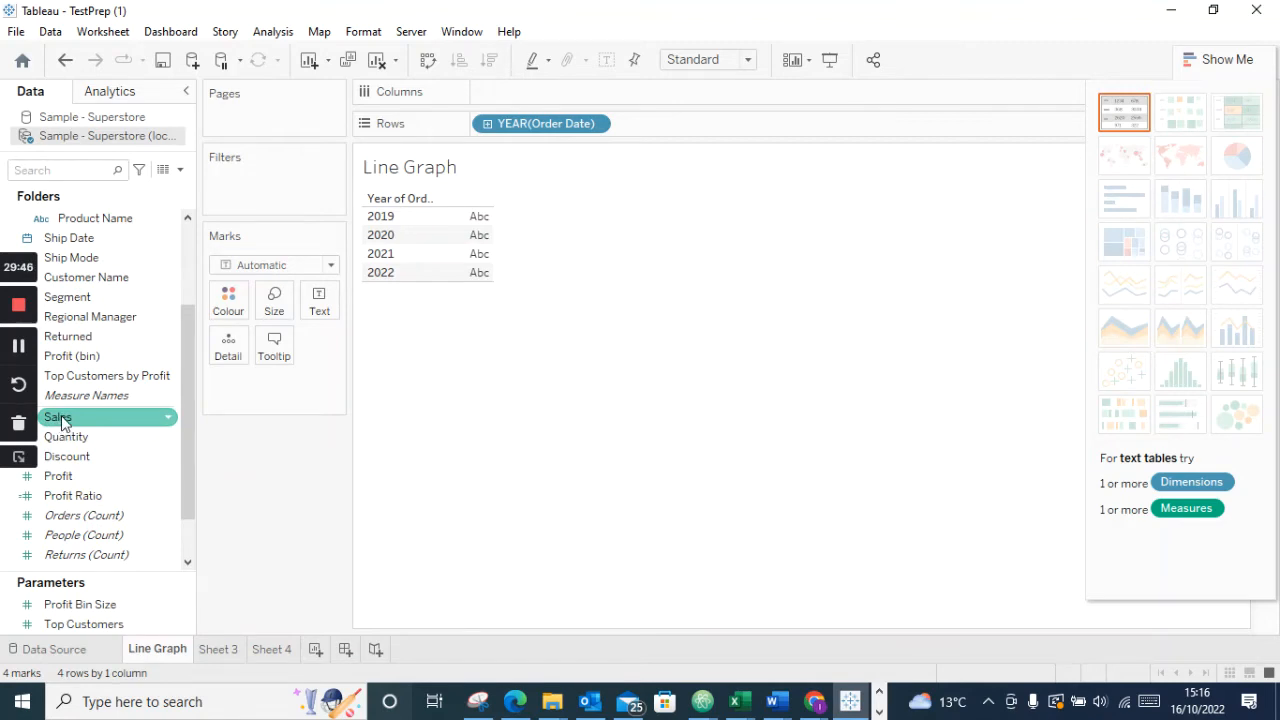
scroll(64, 428, down, 2)
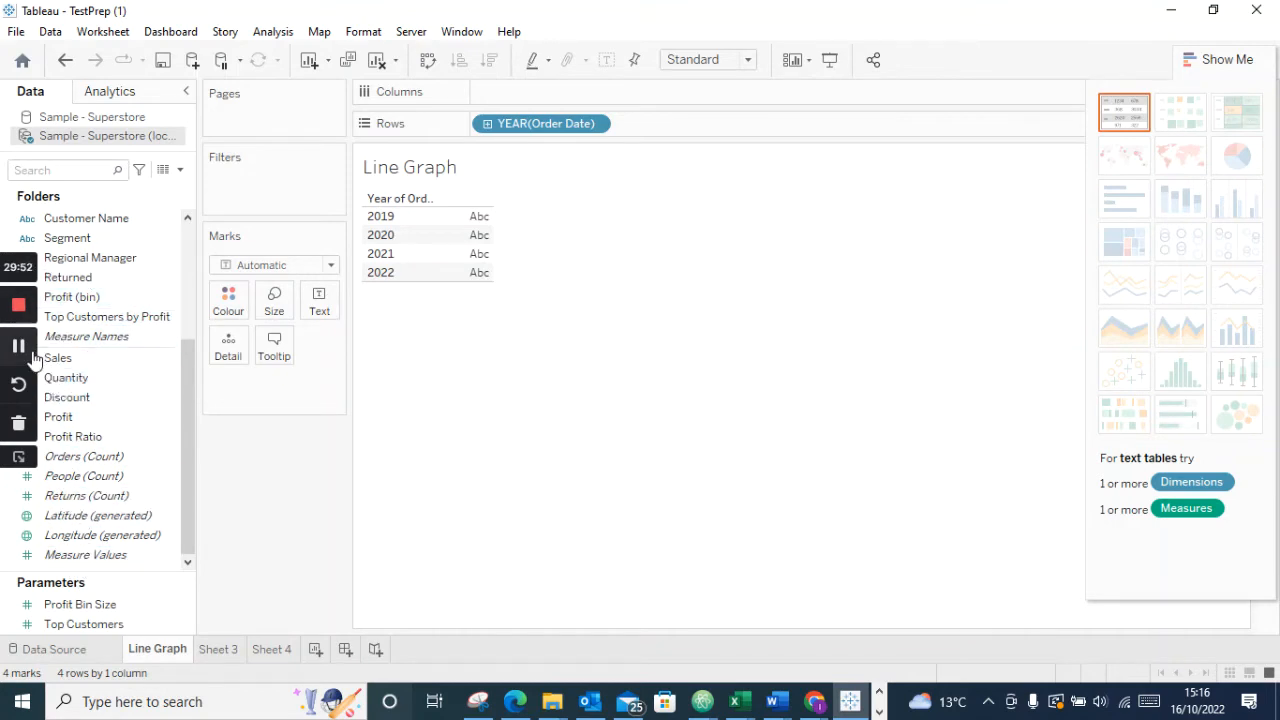
drag(58, 360, 226, 499)
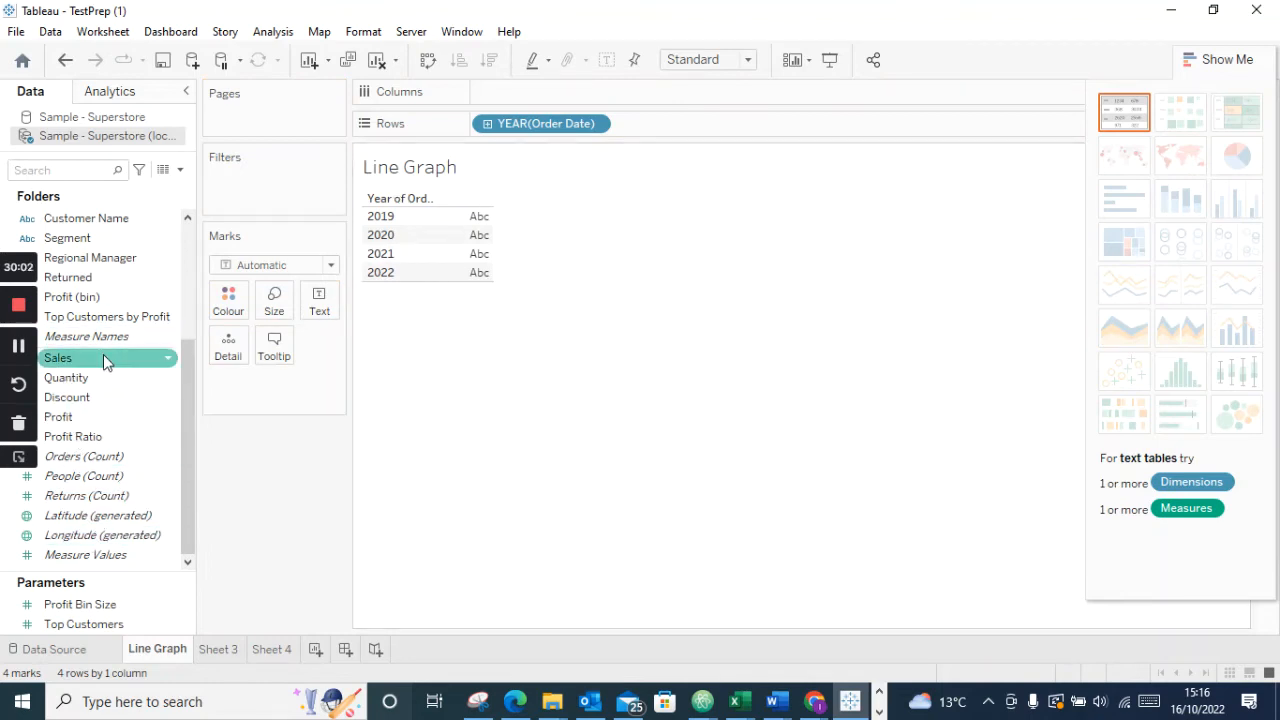
drag(68, 372, 460, 262)
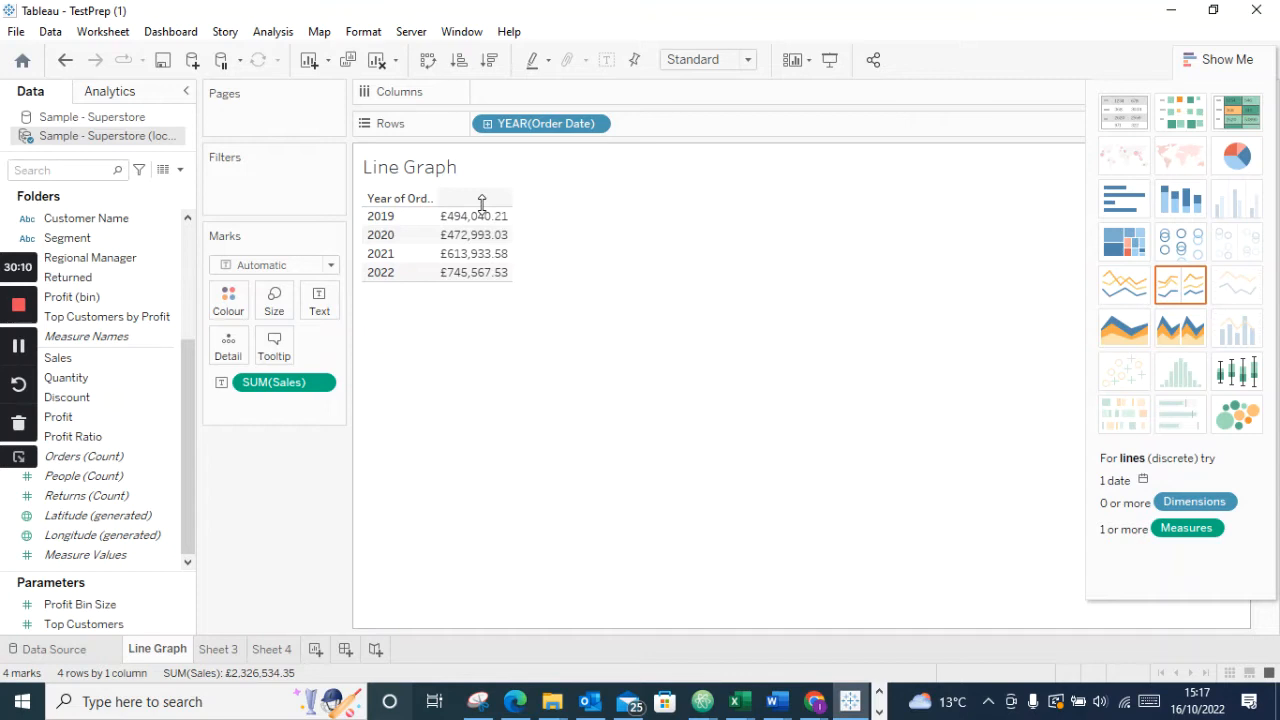
Move the year of Order Date to Columns and add Sales to Rows to produce a line graph
mouse_move(455, 228)
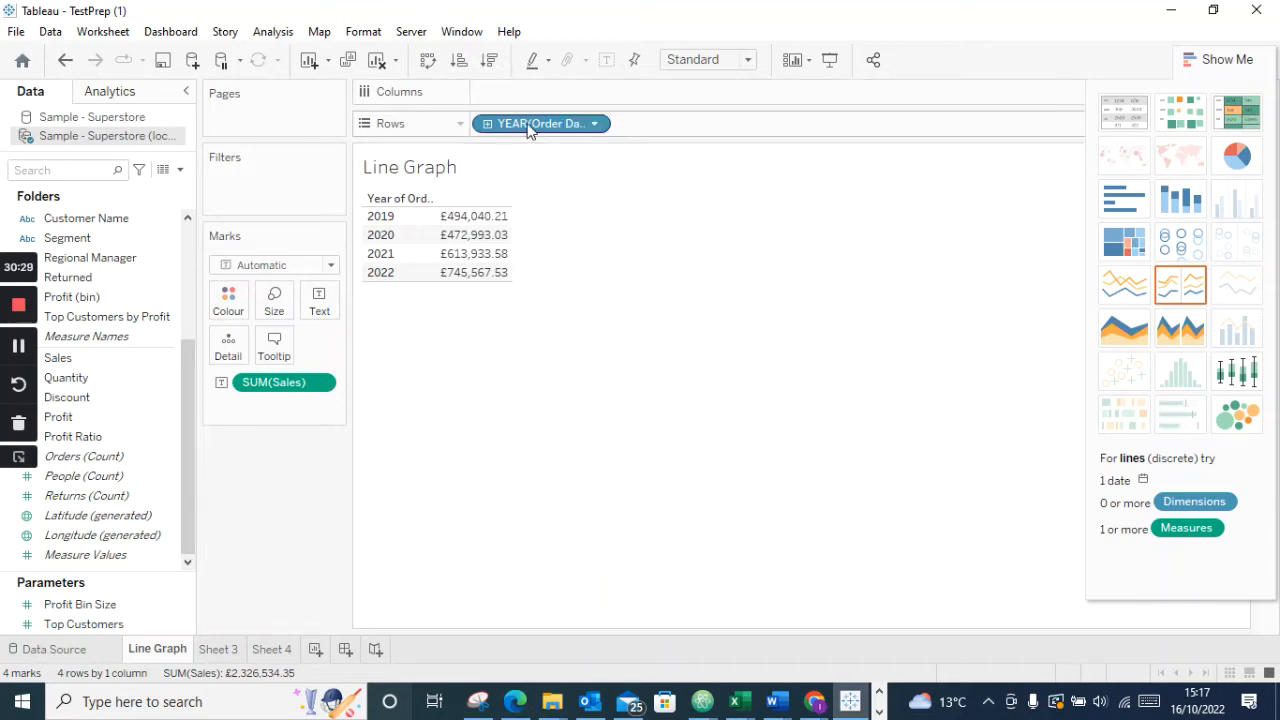
drag(530, 128, 563, 95)
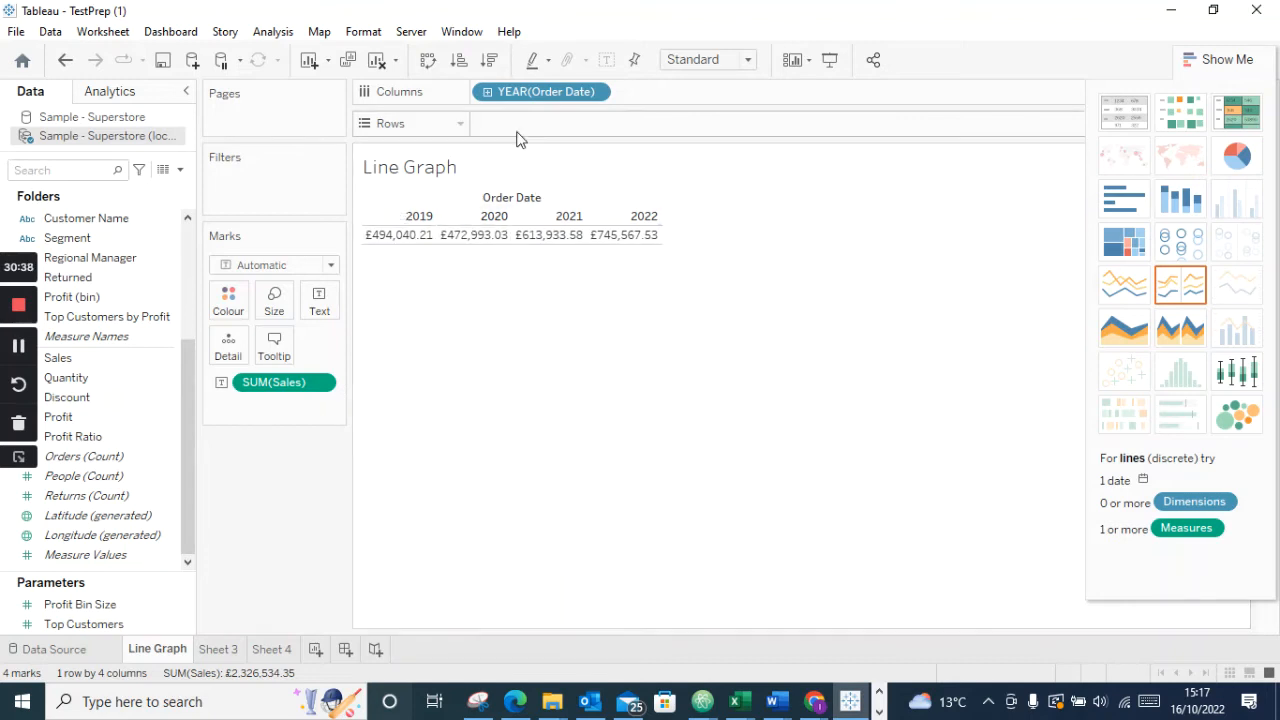
drag(80, 360, 546, 126)
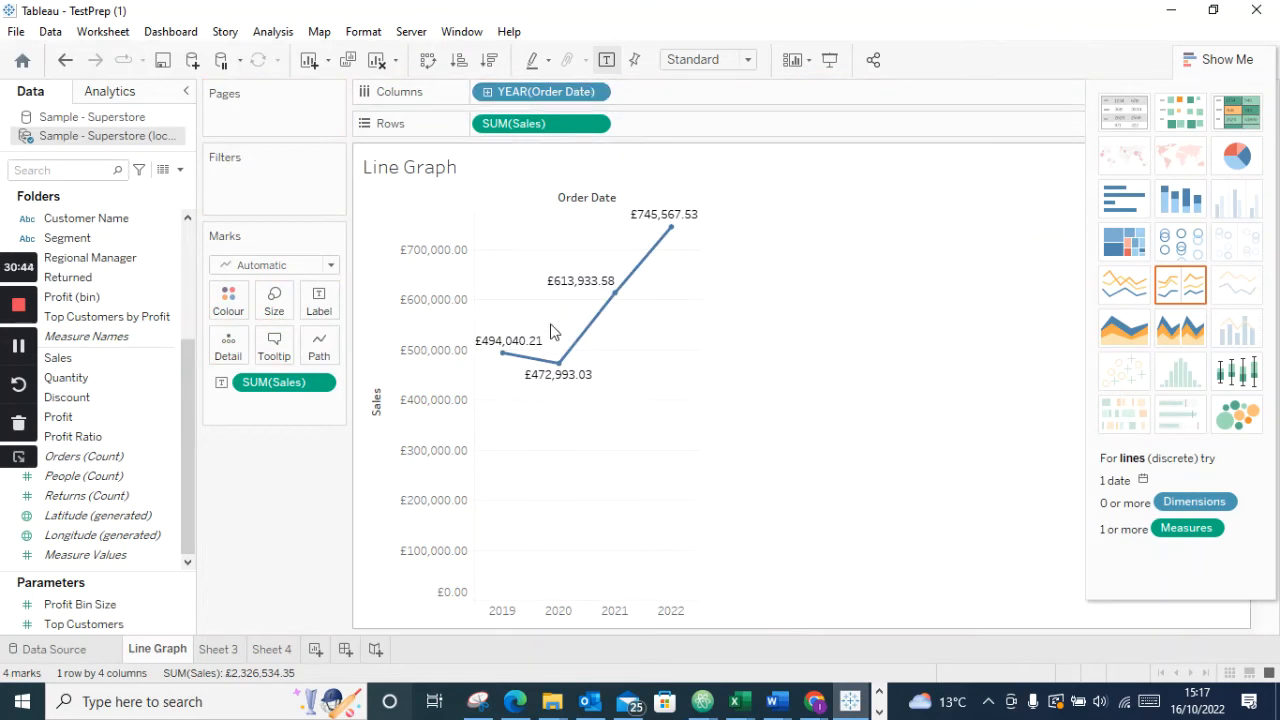
Inspect the yearly points of the Sales line and turn off its mark labels
mouse_move(502, 355)
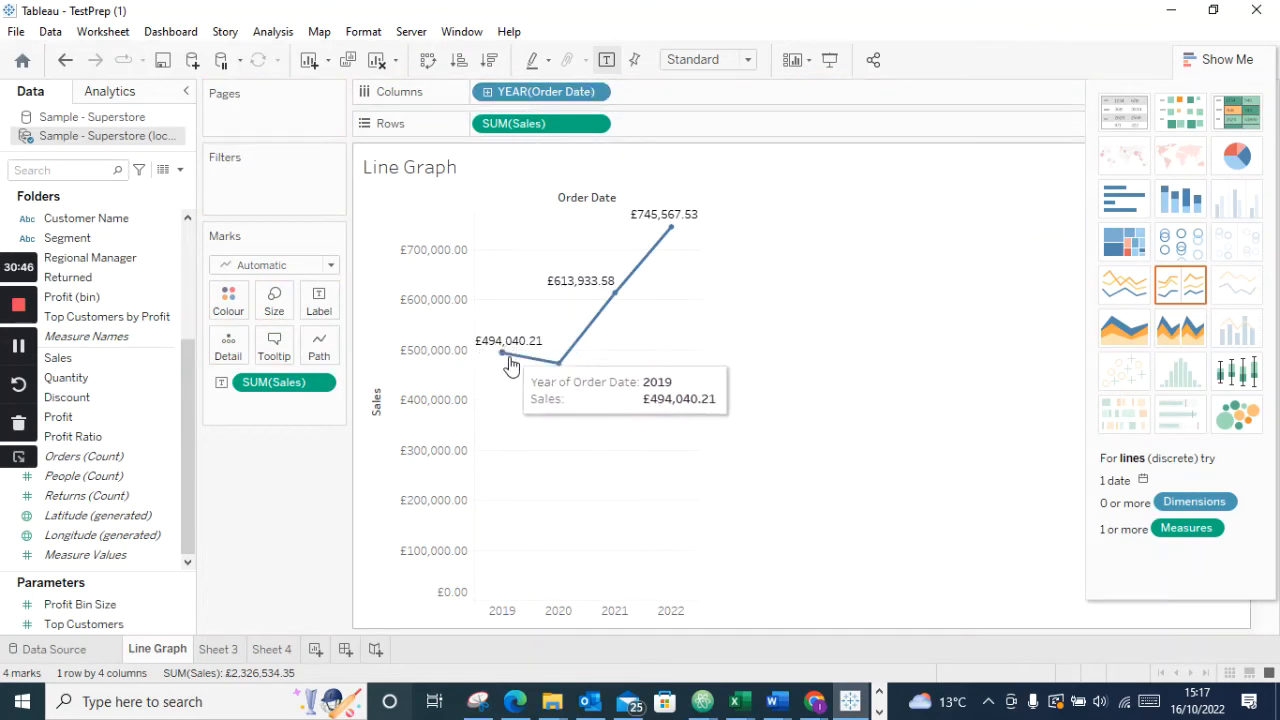
mouse_move(586, 285)
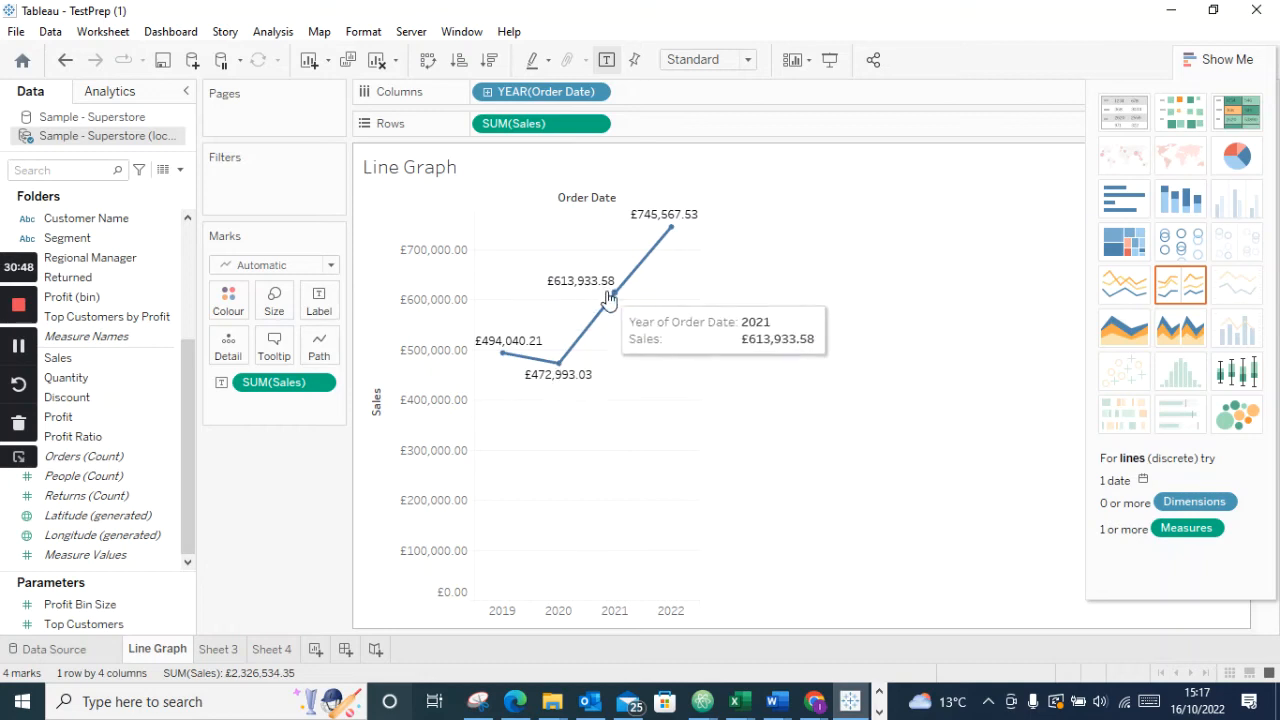
click(607, 62)
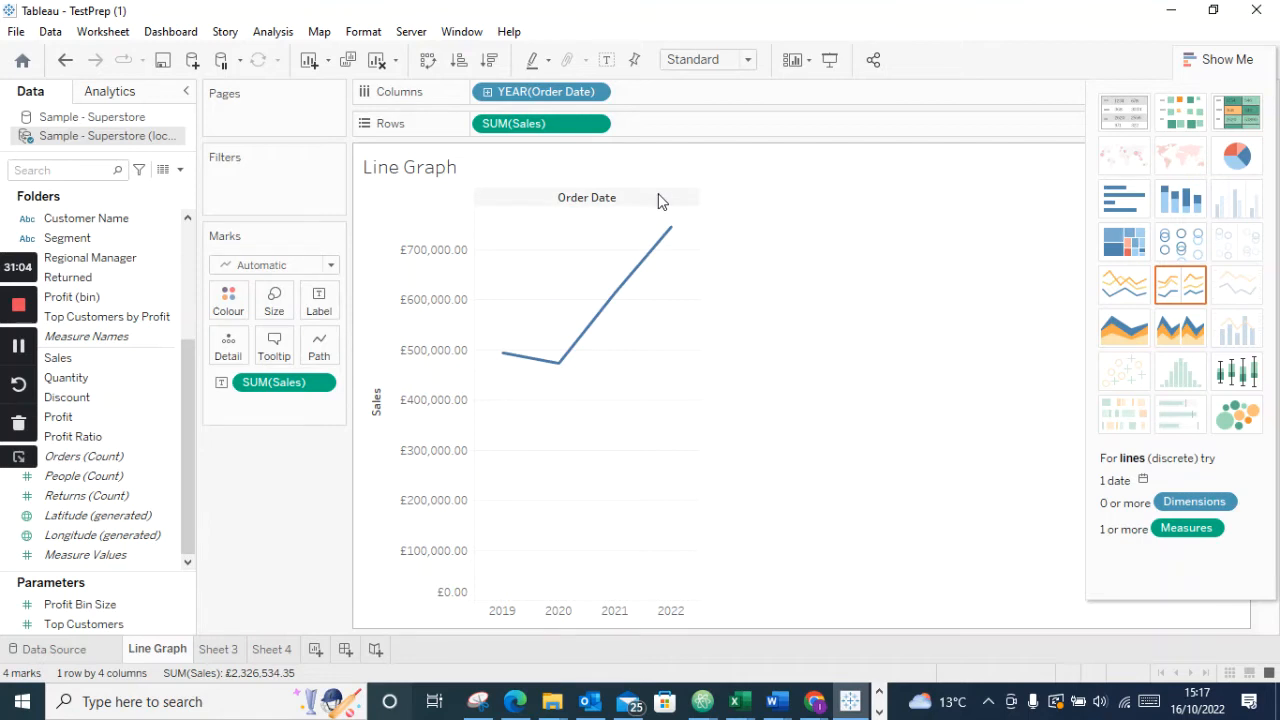
Try drilling the year of Order Date on Columns down to quarter, and remove the quarter level from the shelf
click(596, 92)
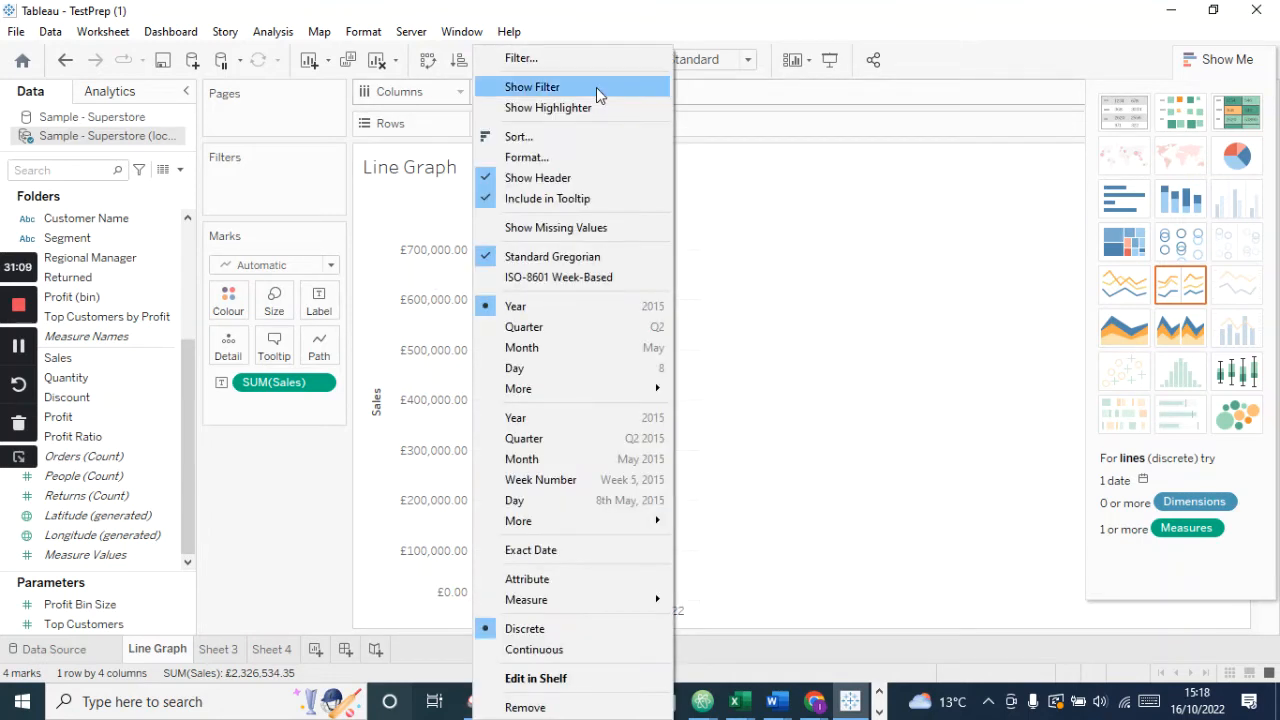
click(760, 94)
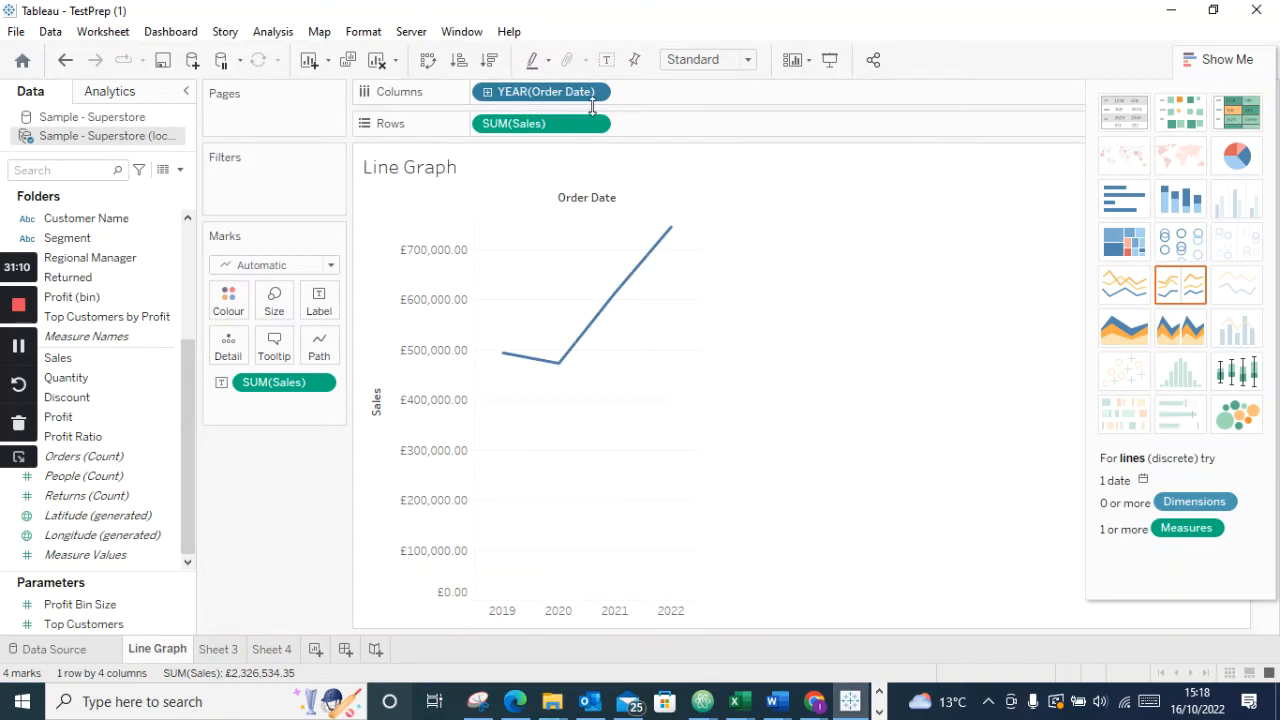
double_click(490, 96)
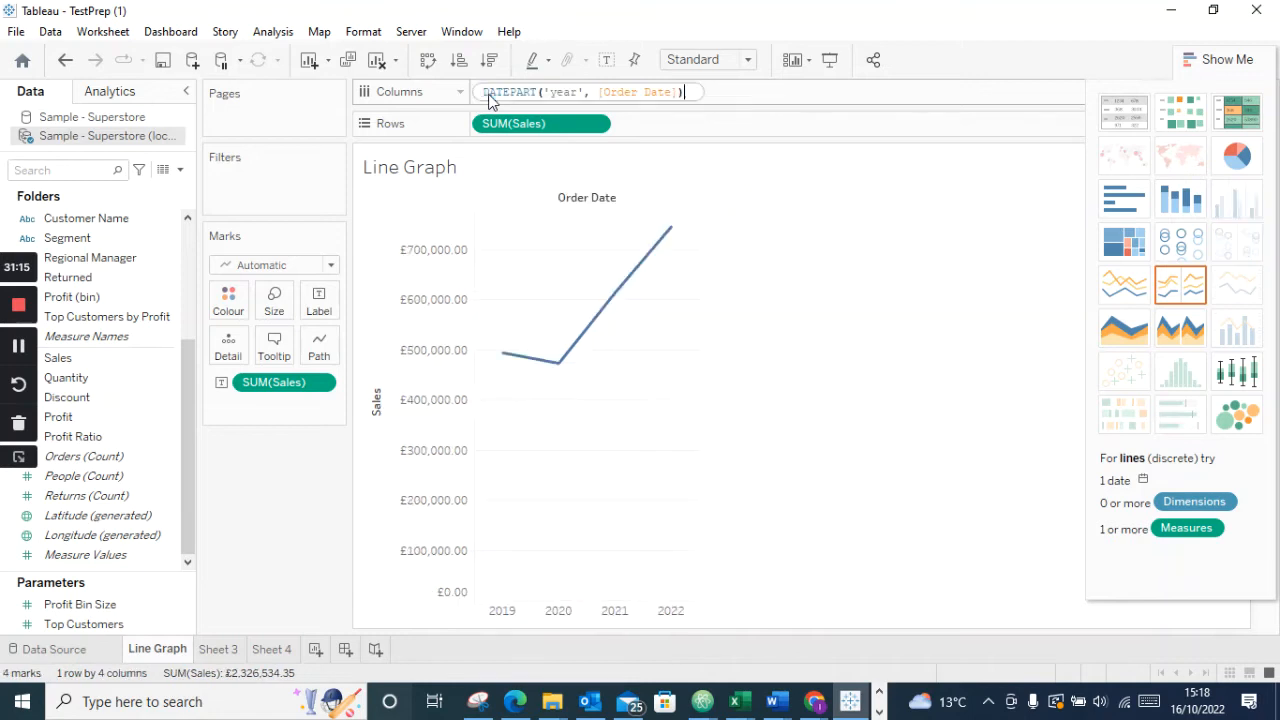
click(726, 101)
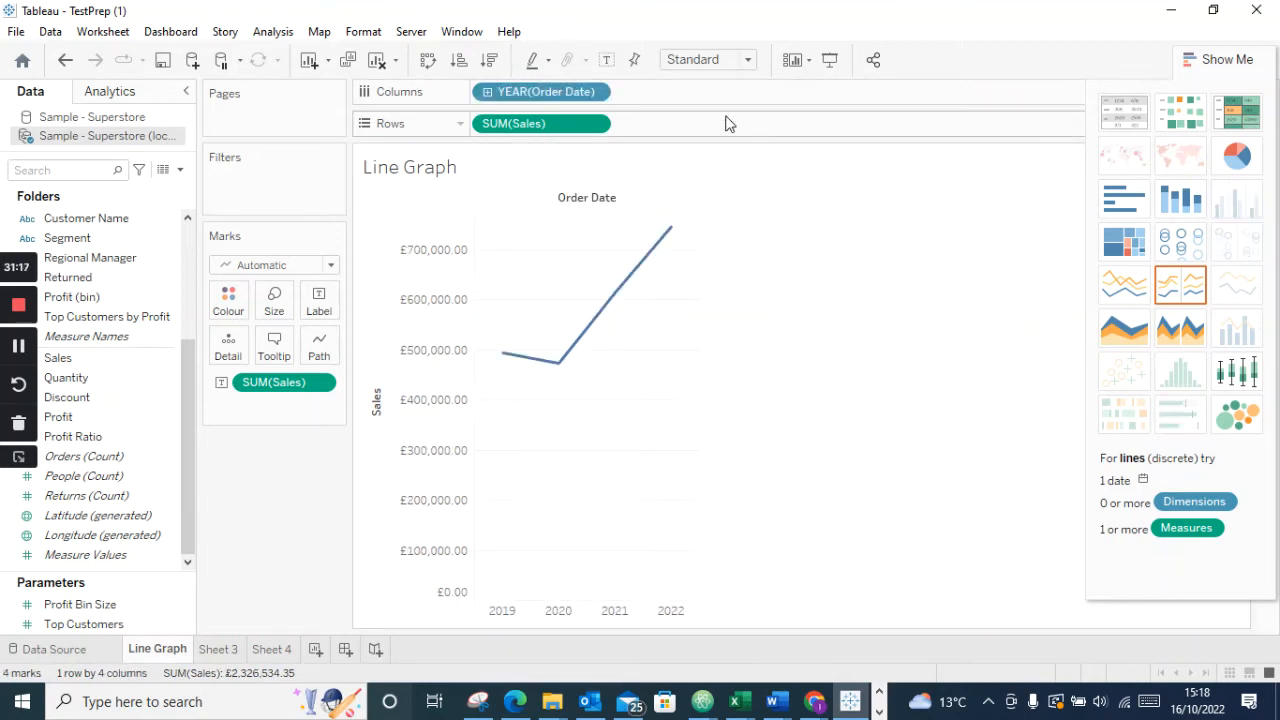
click(487, 92)
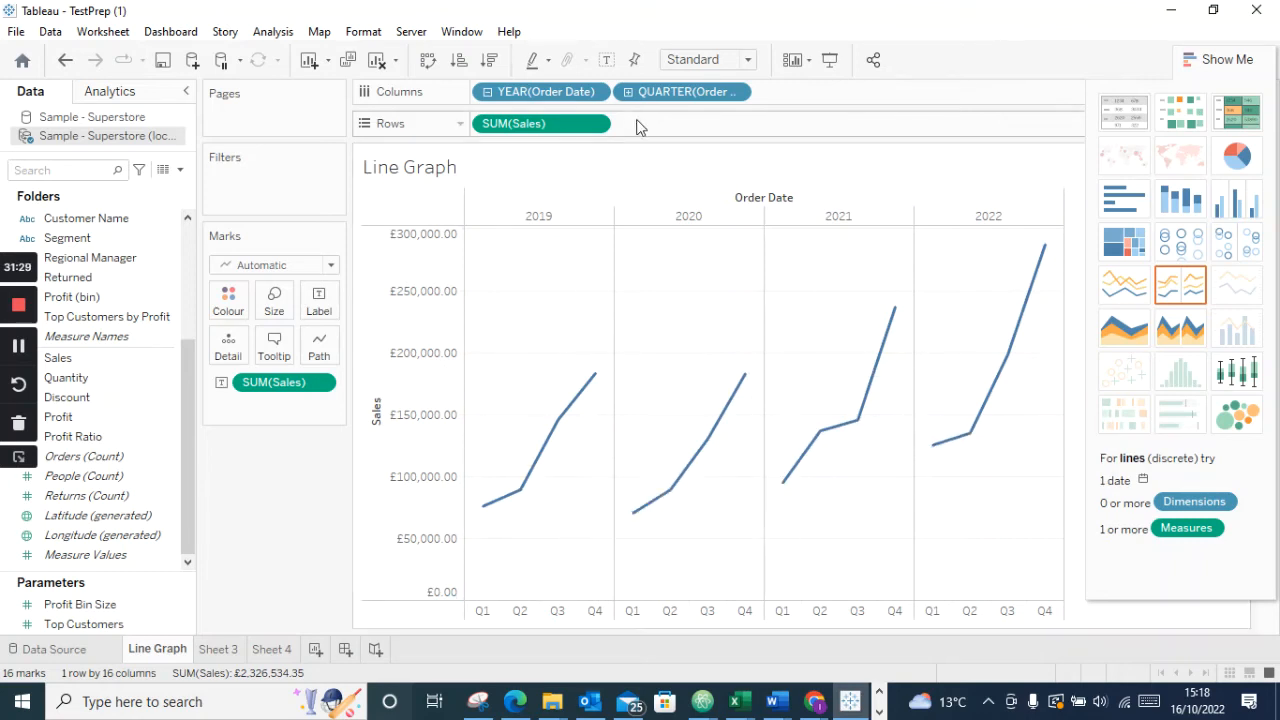
drag(646, 97, 268, 490)
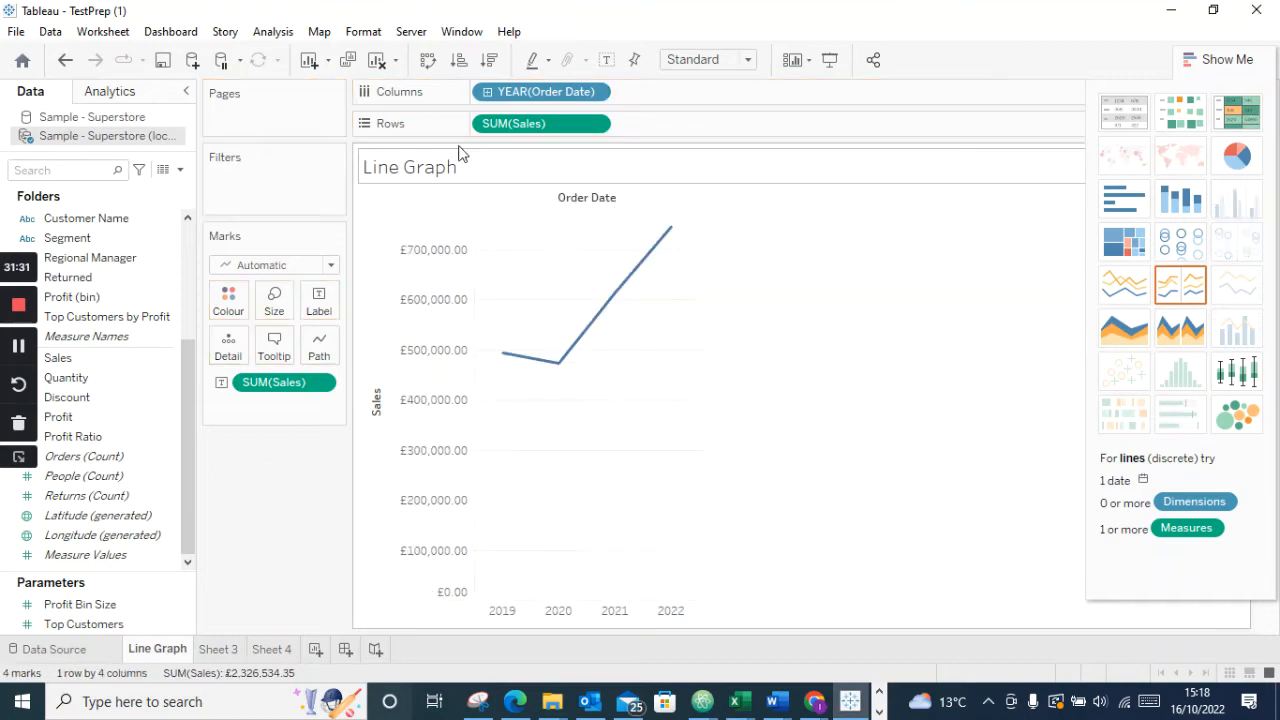
Change Order Date on Columns to the continuous Year option so Sales plots along a date axis
click(595, 92)
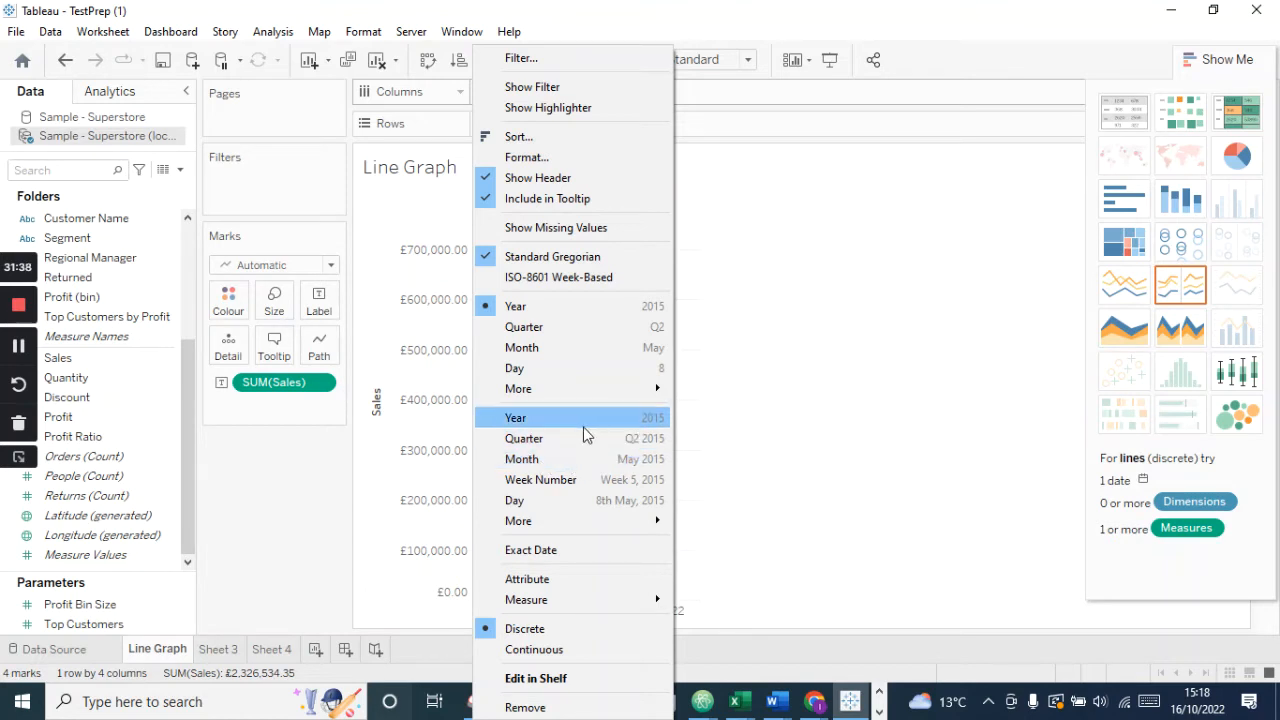
click(585, 425)
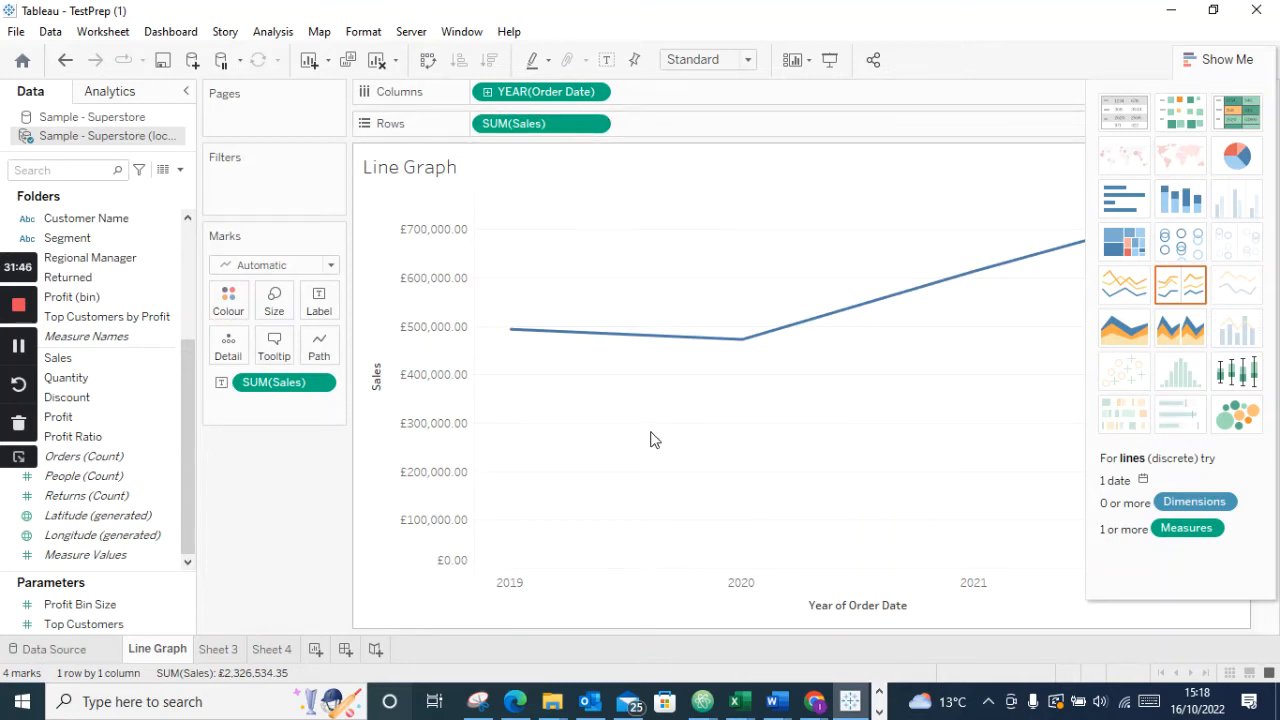
mouse_move(563, 346)
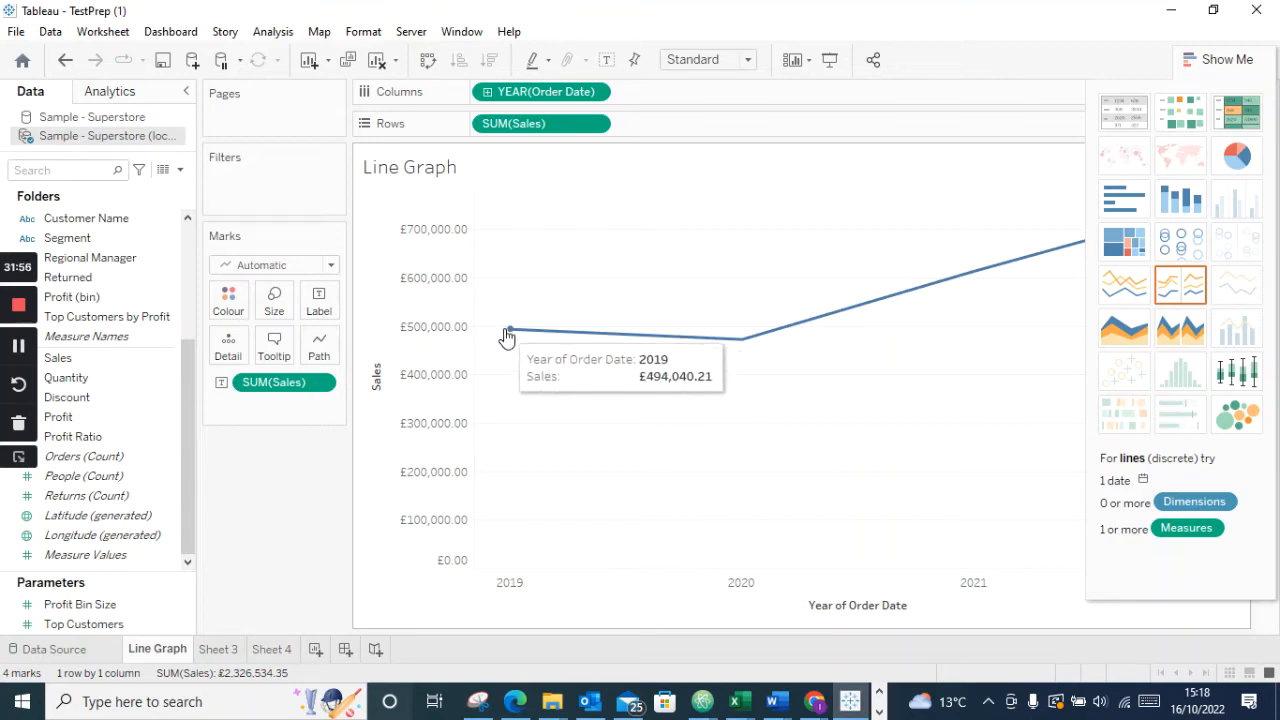
Drill the continuous Order Date down to quarter and collapse Show Me to inspect points on the full-width graph
click(487, 92)
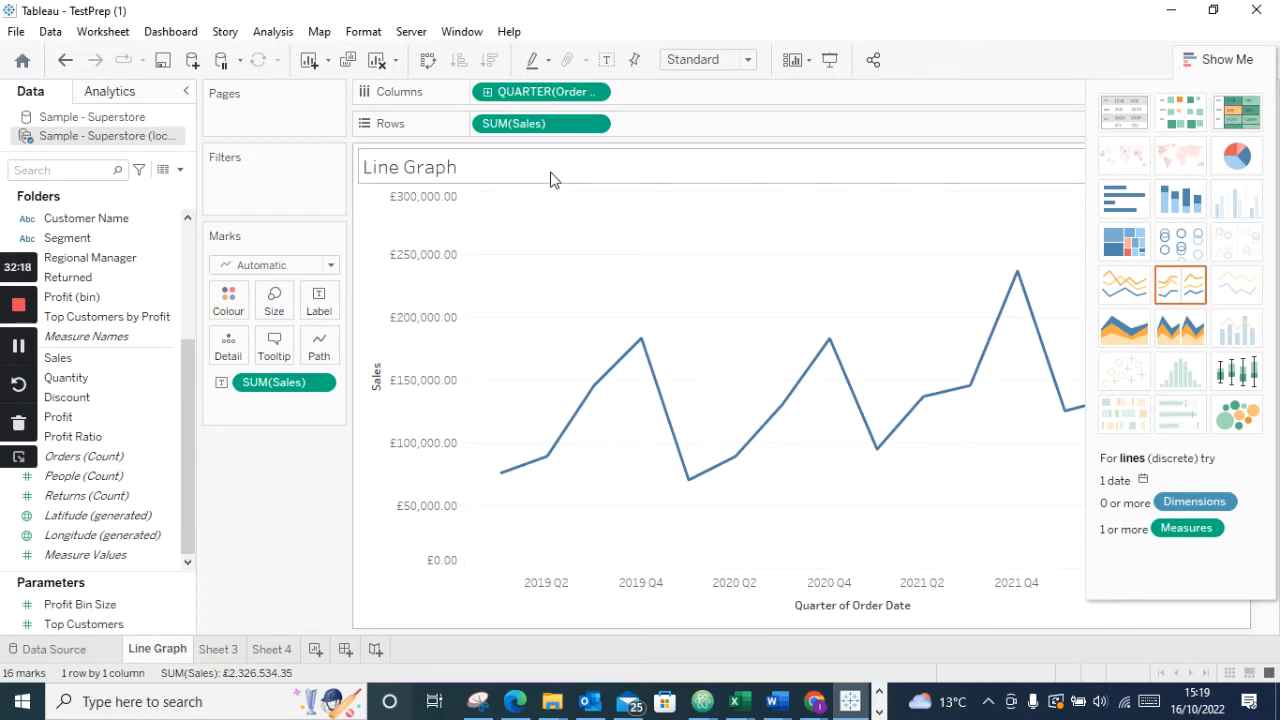
click(1218, 59)
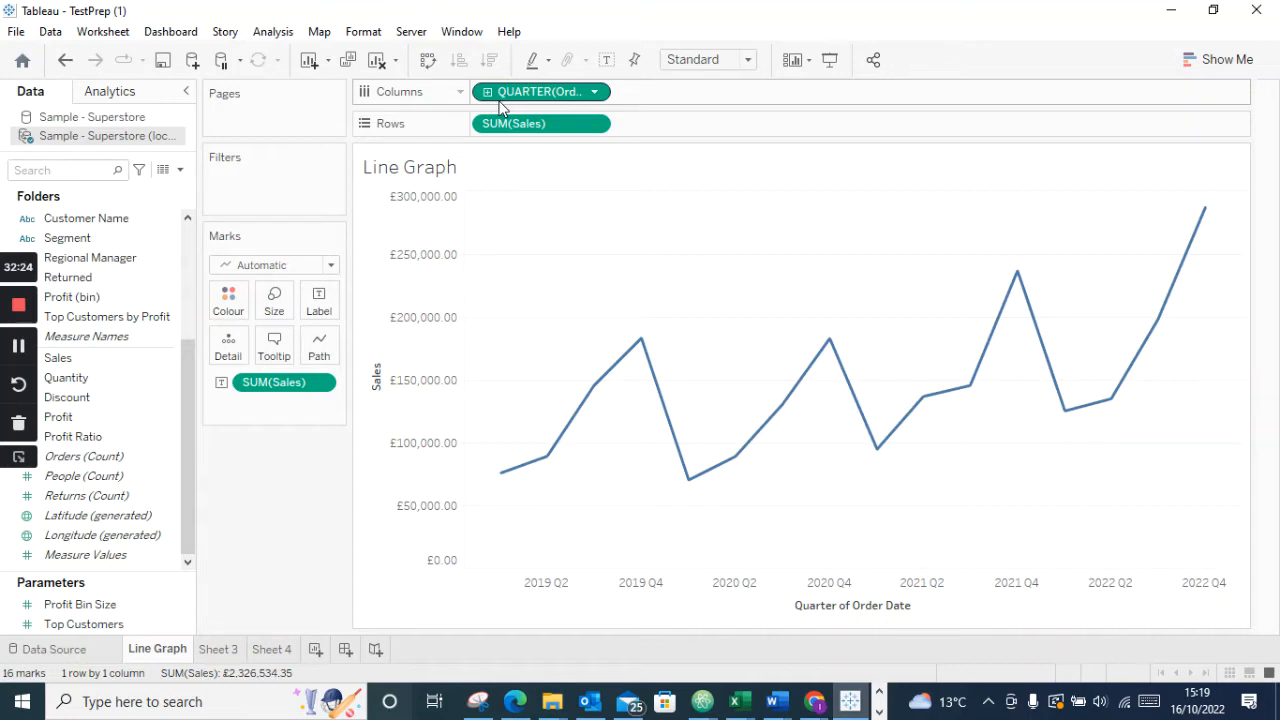
mouse_move(676, 476)
mouse_move(497, 480)
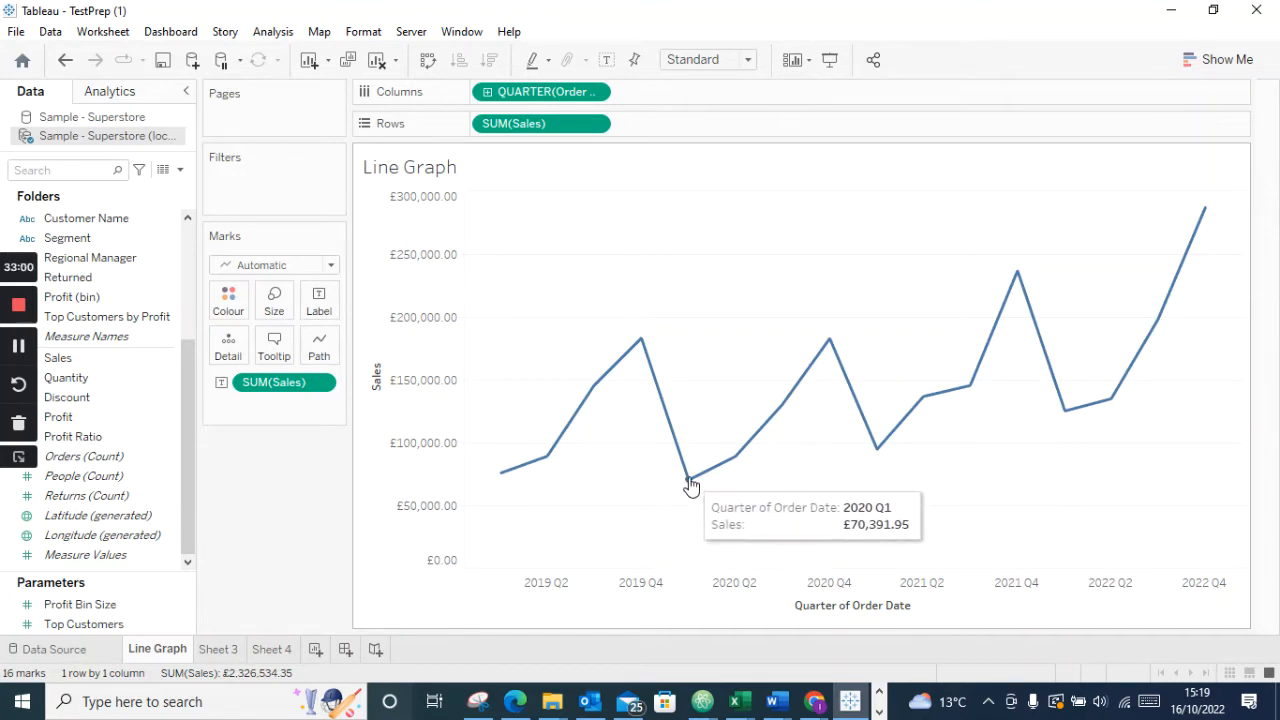
mouse_move(825, 345)
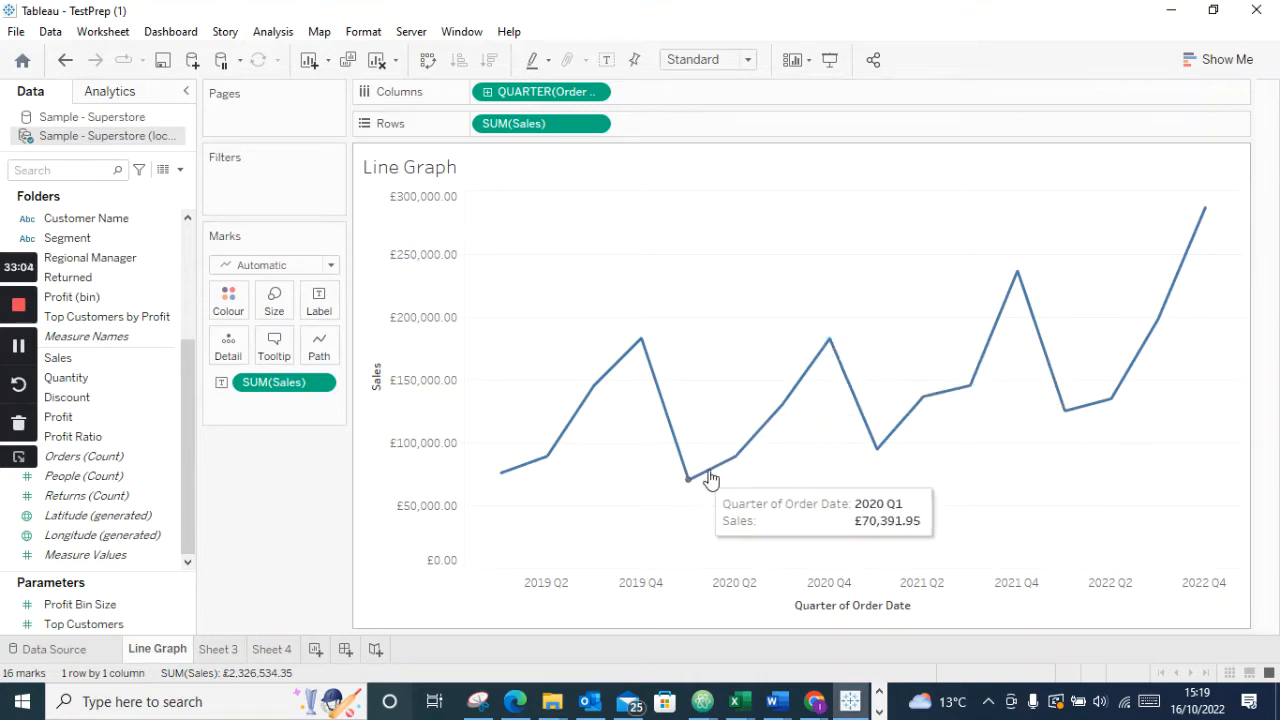
Inspect the quarterly points of the Sales line and drill the continuous Order Date on Columns down to month
mouse_move(872, 452)
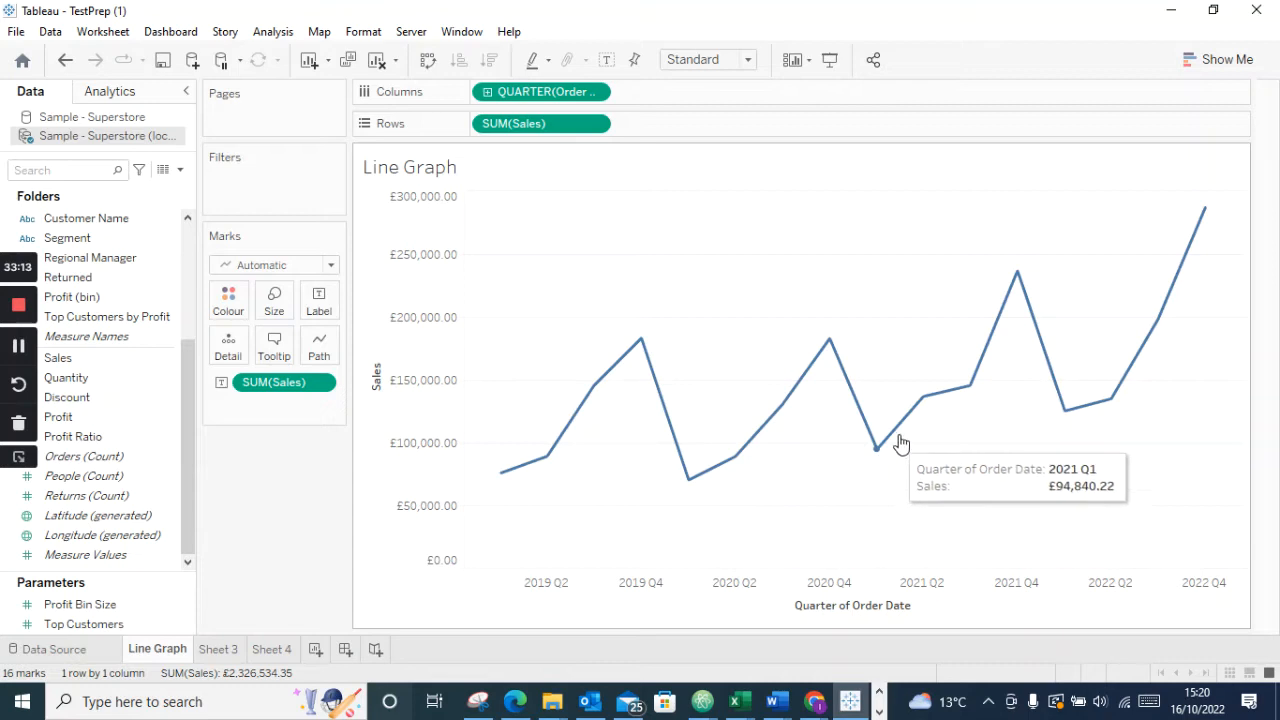
mouse_move(1005, 320)
mouse_move(1046, 386)
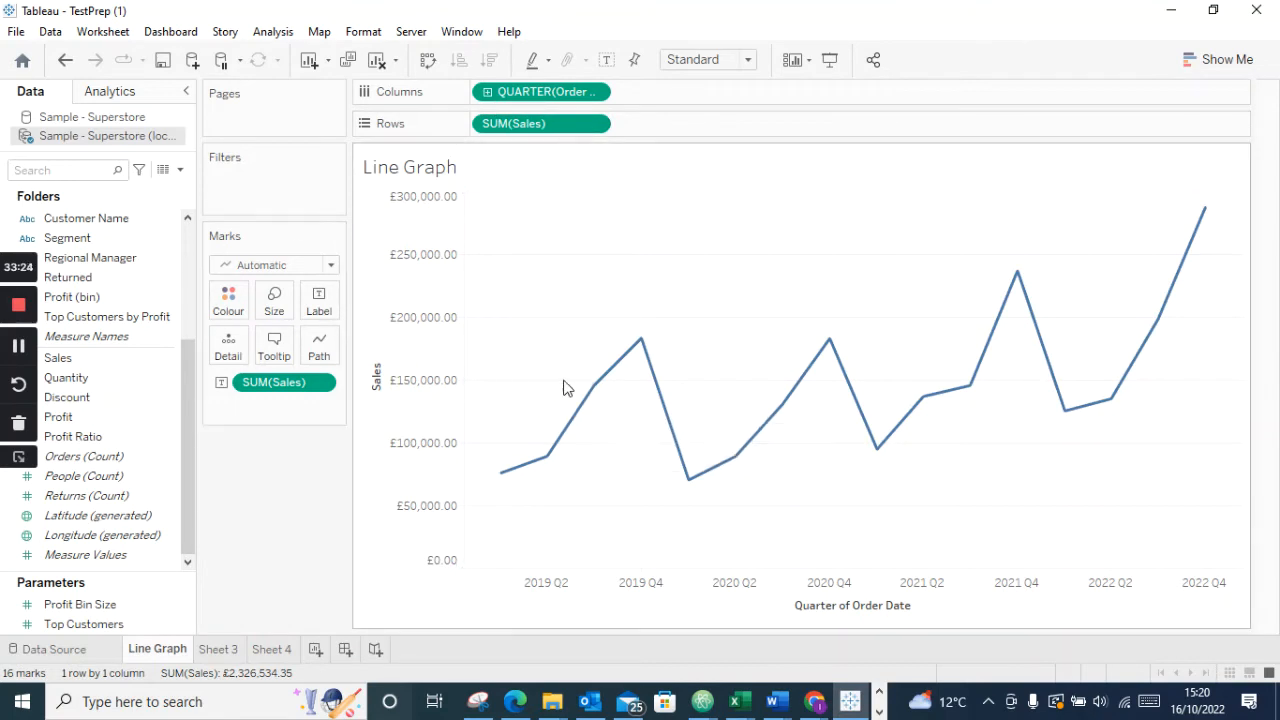
click(487, 92)
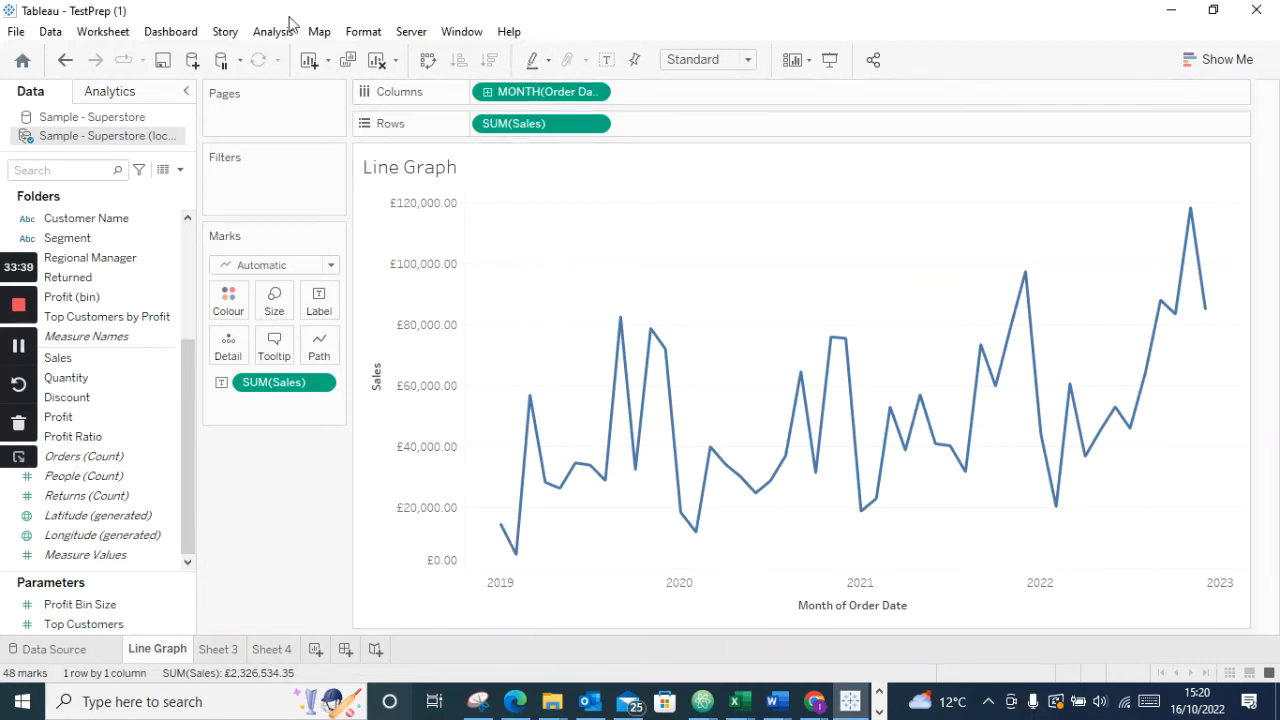
Undo the month and quarter drill-downs of Order Date and widen the Data pane
click(65, 60)
click(65, 60)
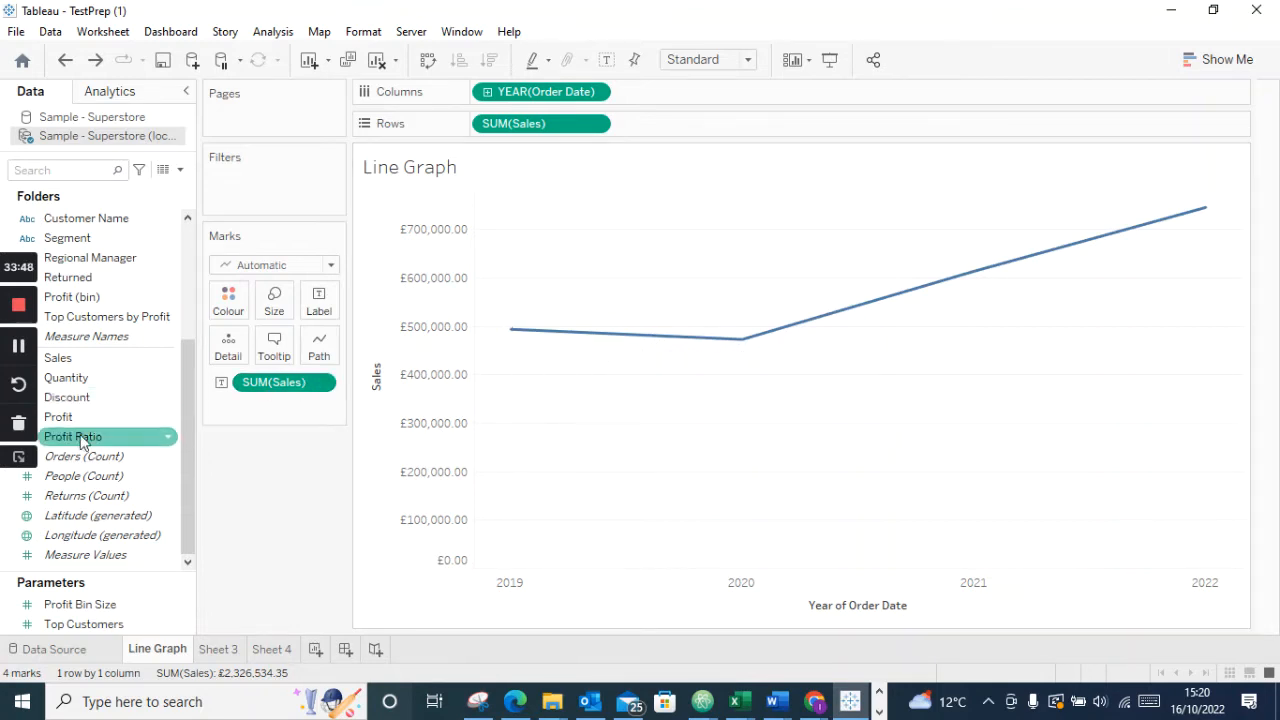
drag(195, 423, 222, 413)
mouse_move(714, 345)
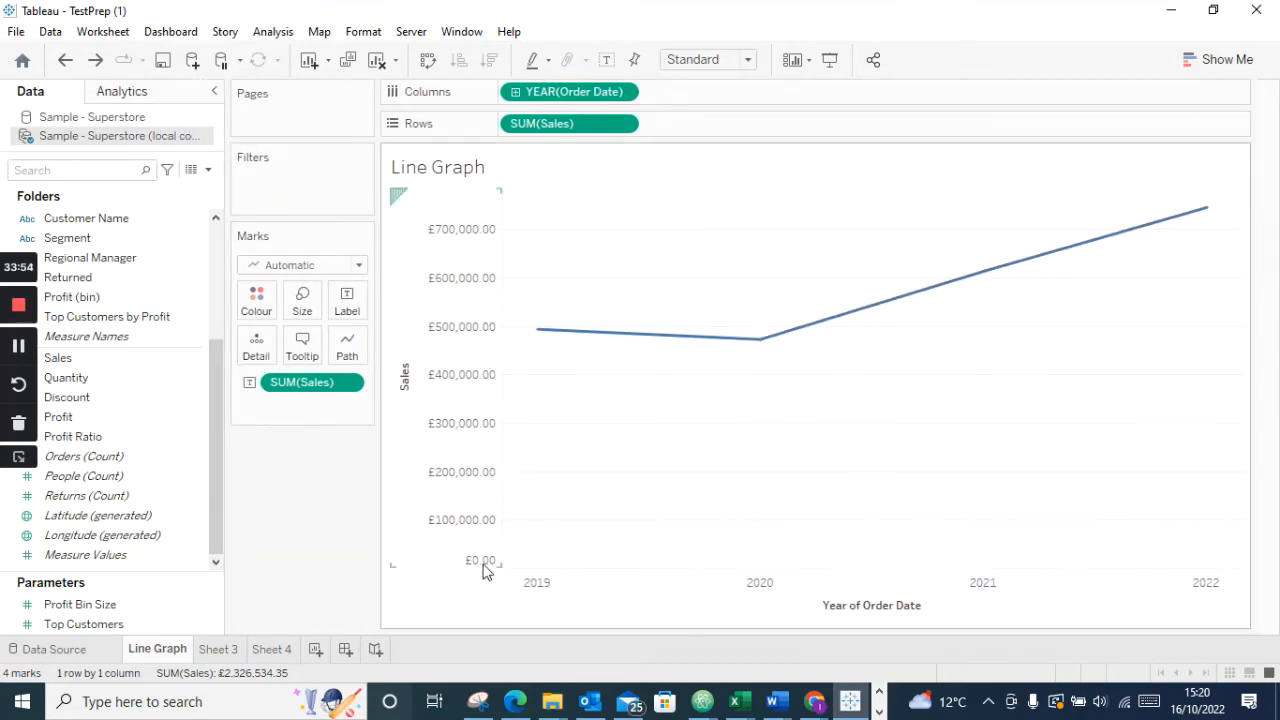
mouse_move(551, 339)
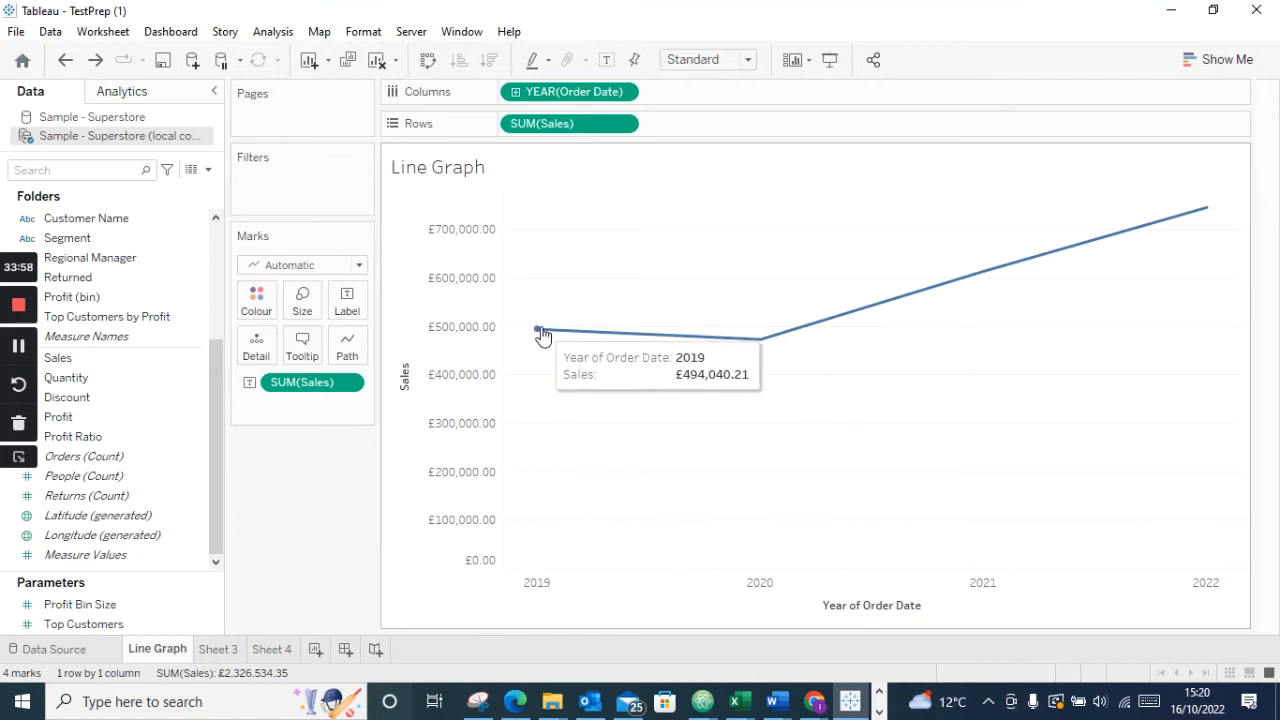
Add Order Date to the Filters shelf and choose to filter it by Years
click(52, 460)
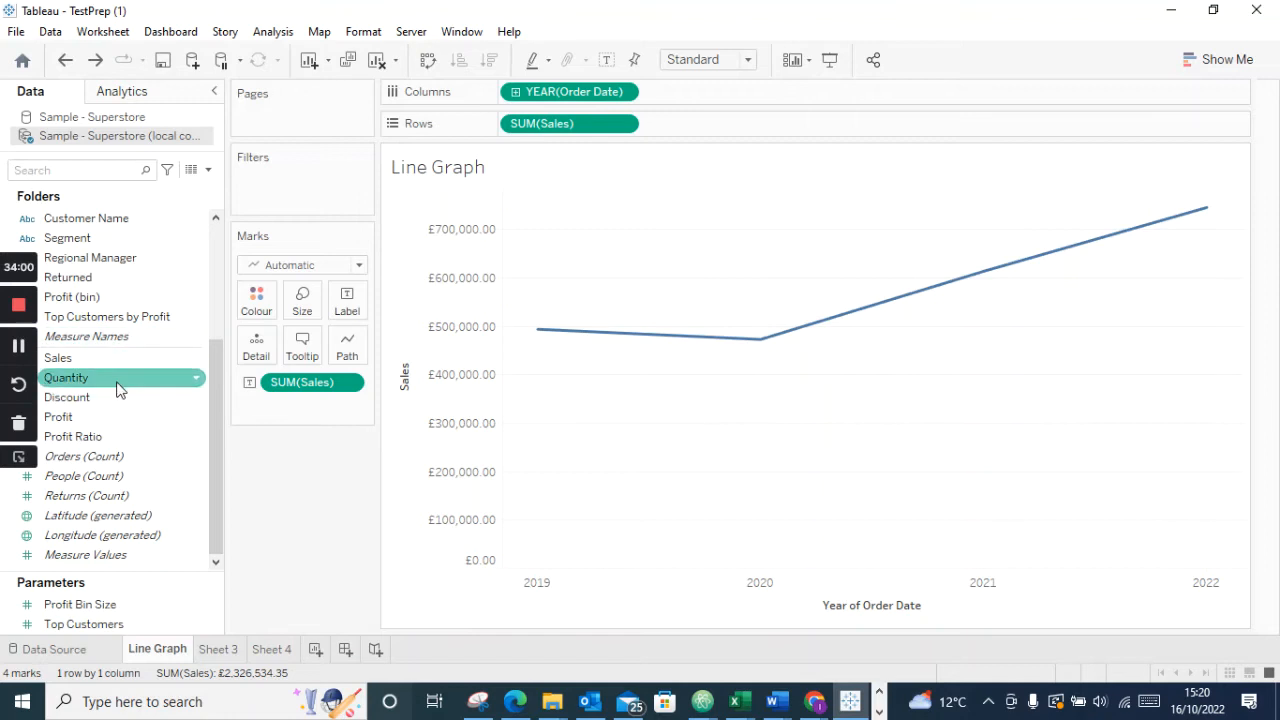
scroll(105, 375, up, 3)
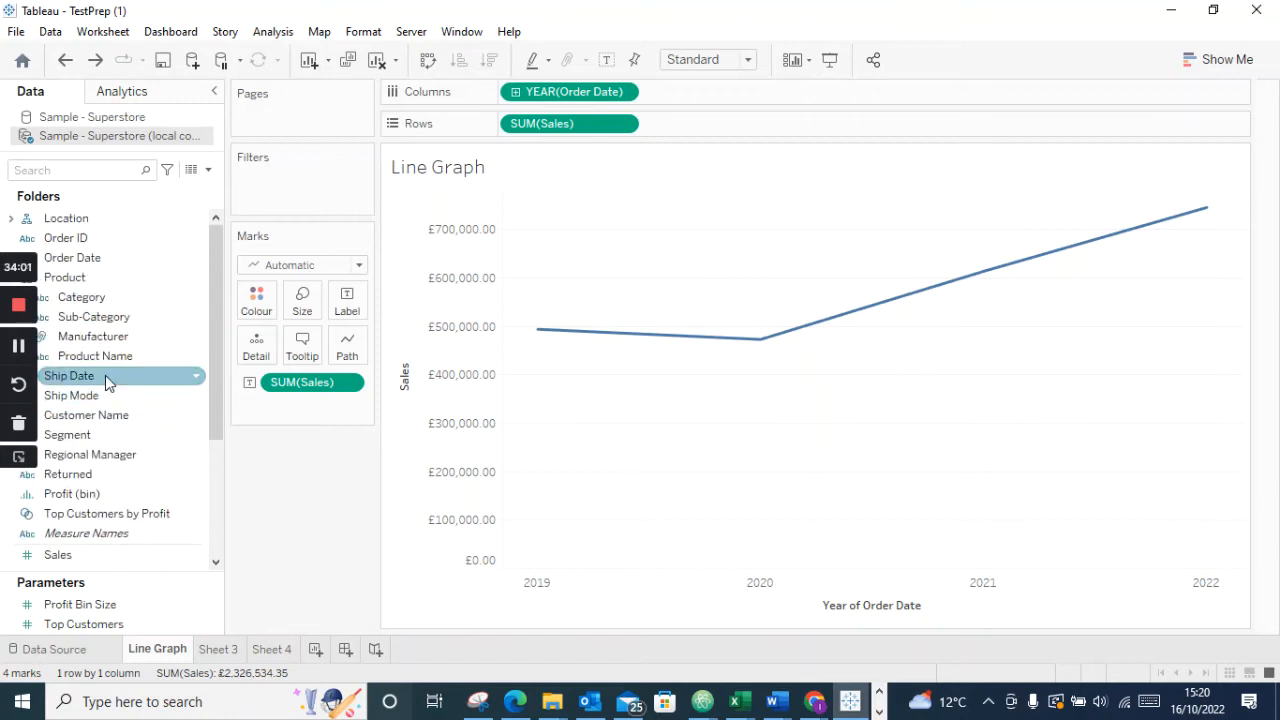
click(91, 258)
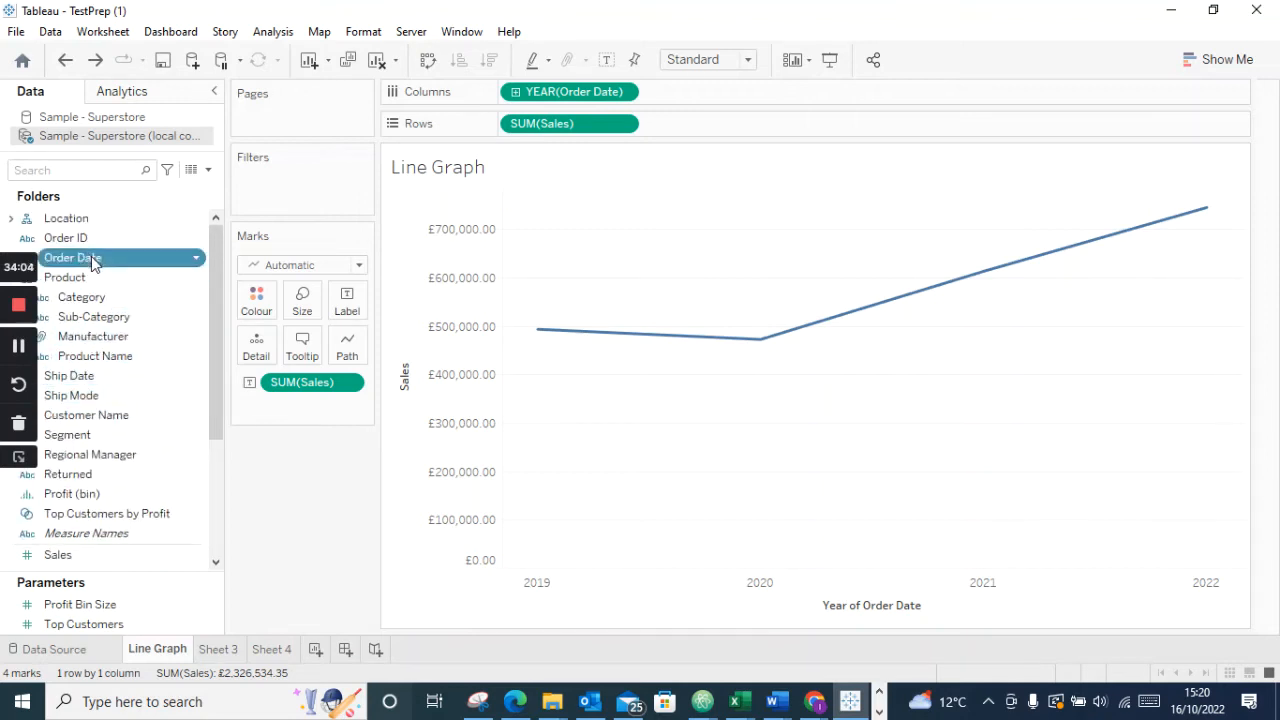
drag(91, 260, 285, 170)
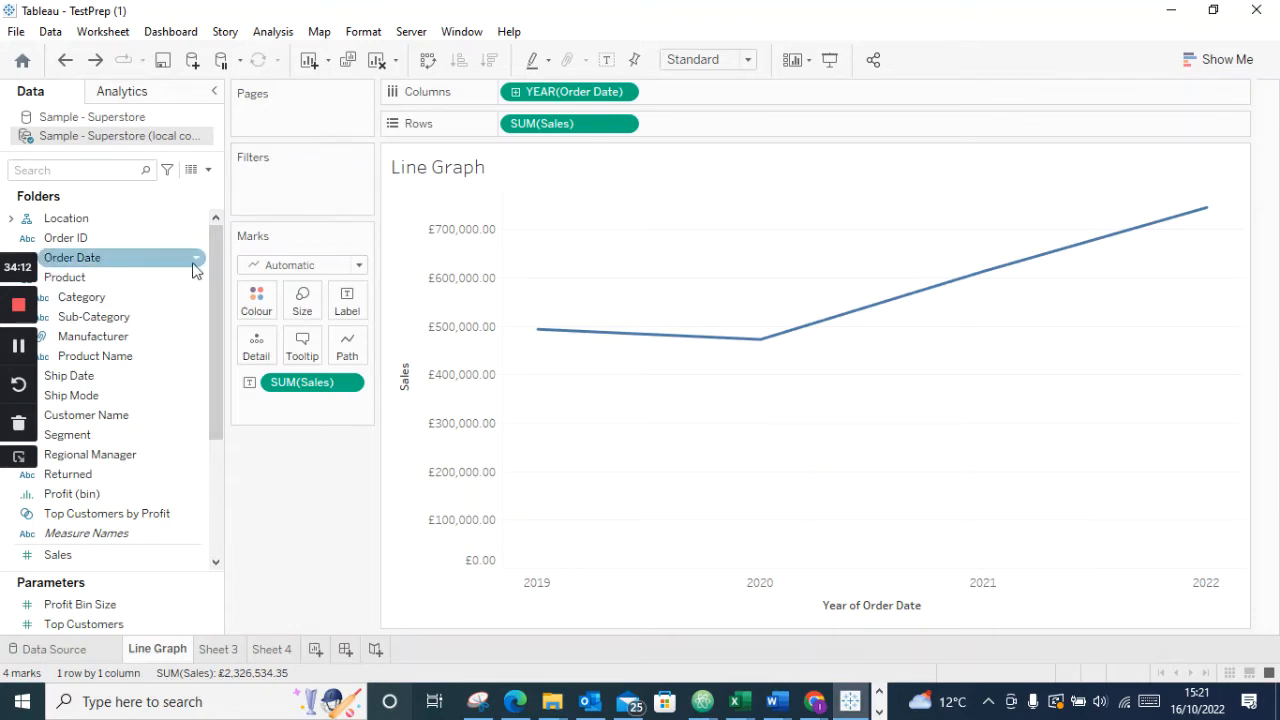
drag(98, 260, 287, 199)
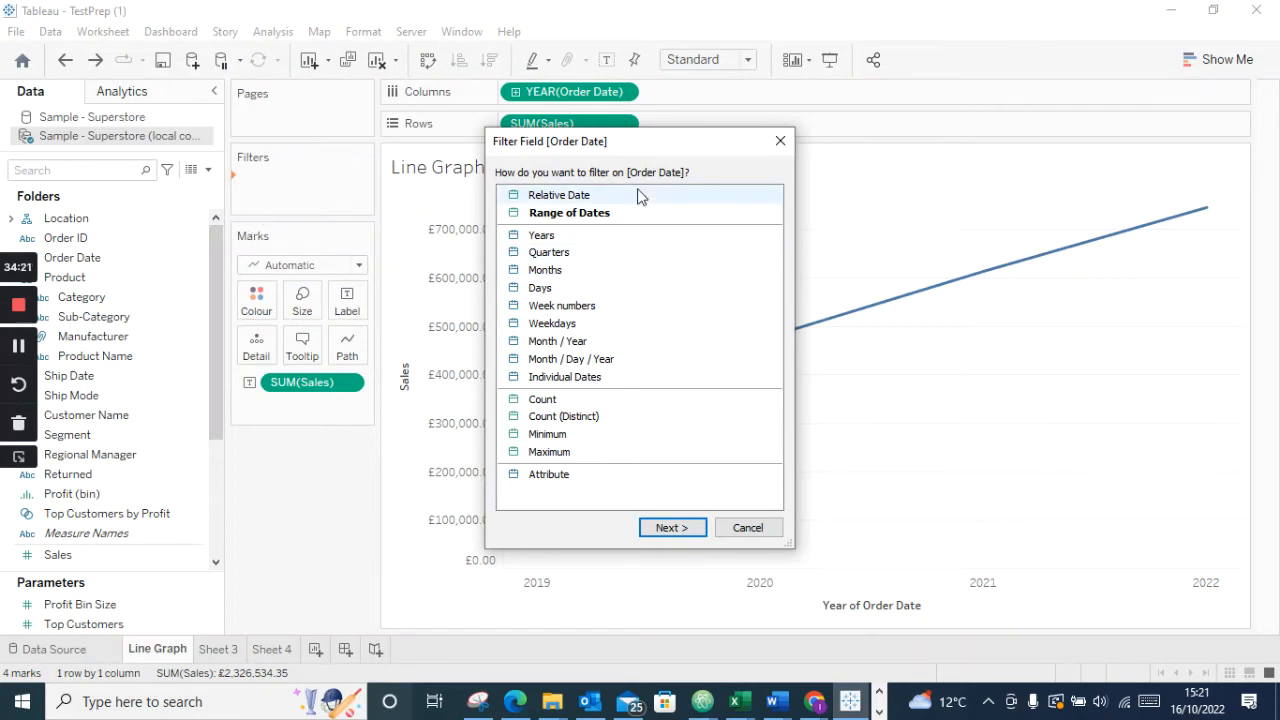
click(517, 240)
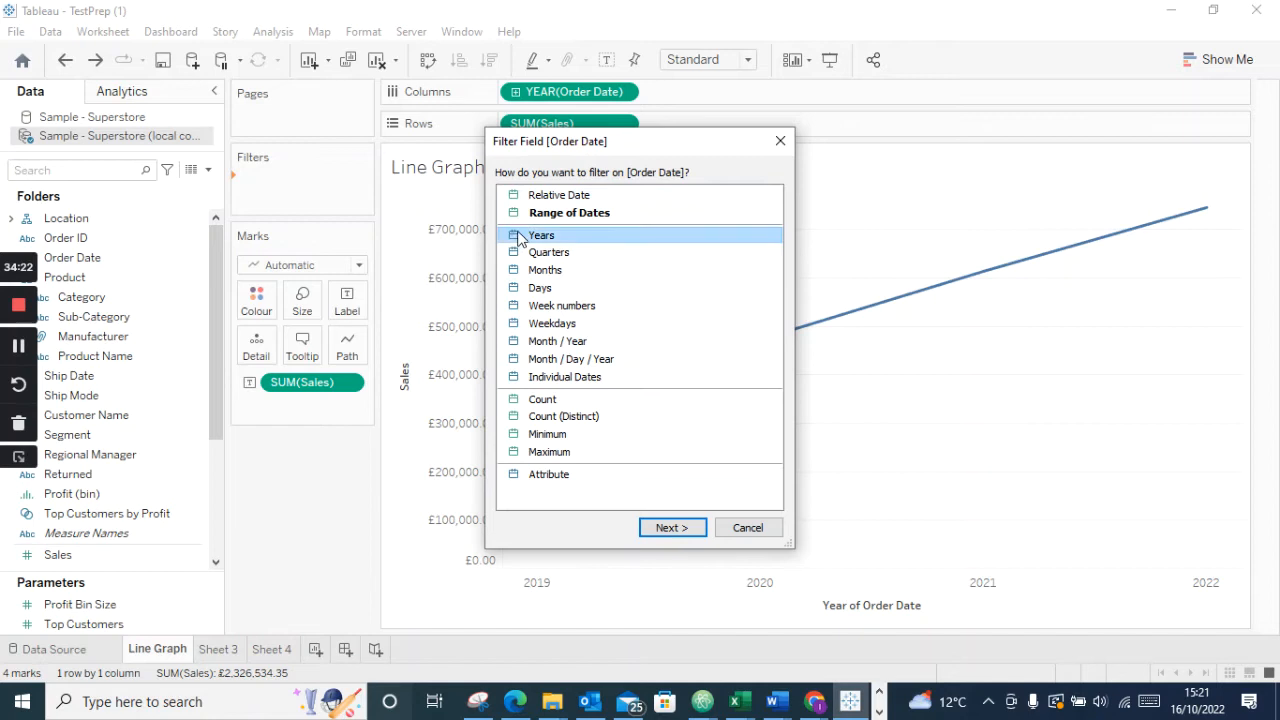
click(664, 527)
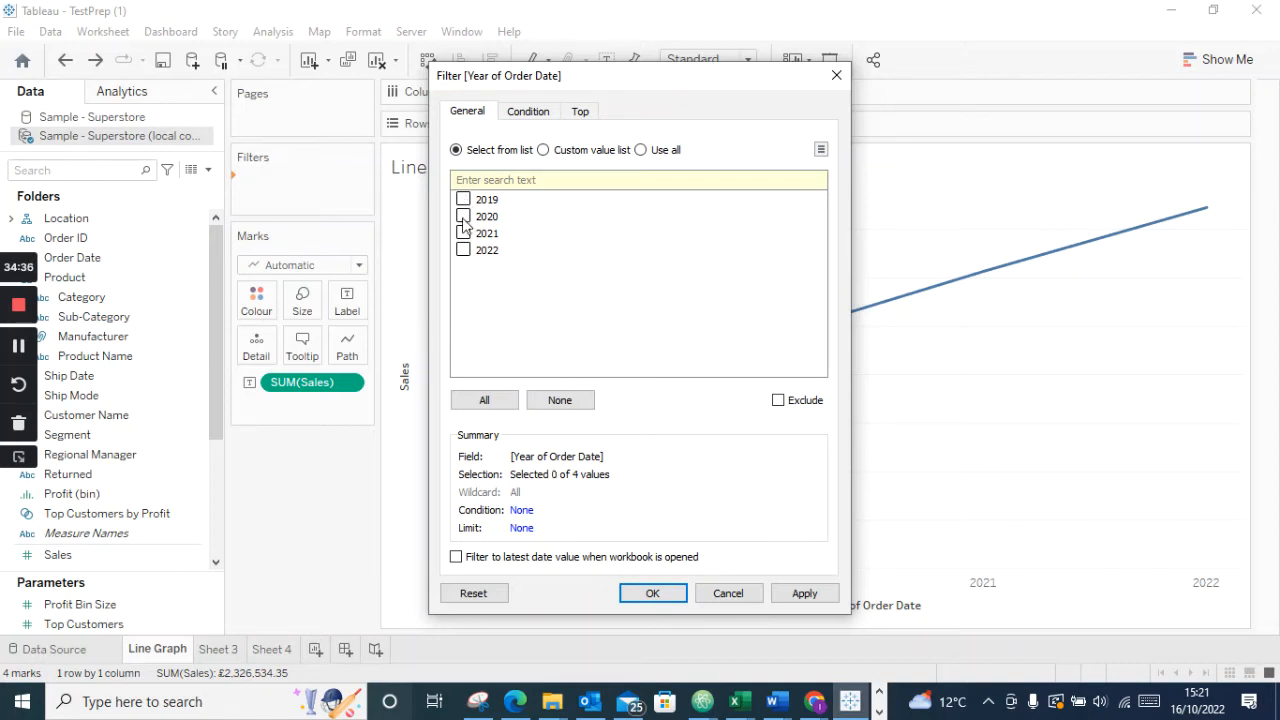
Set the Year of Order Date filter to exclude 2020, 2021 and 2022, and inspect the plotted point
click(465, 252)
click(779, 400)
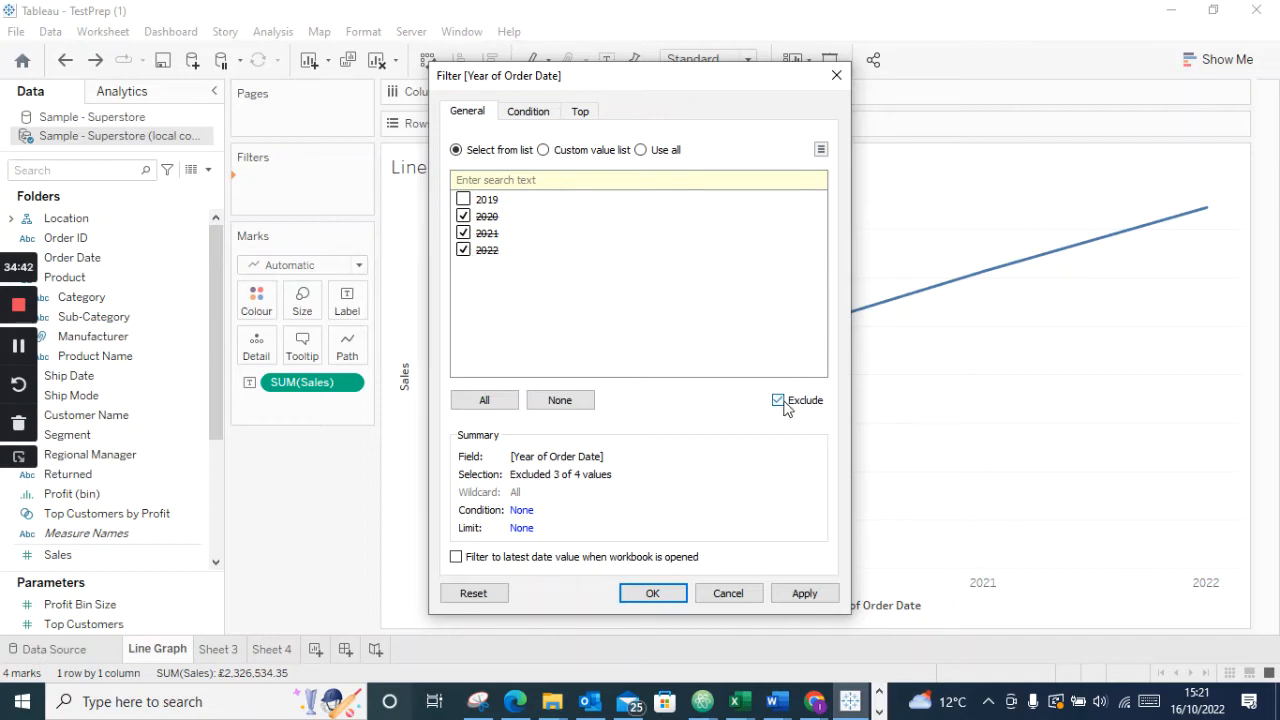
click(652, 594)
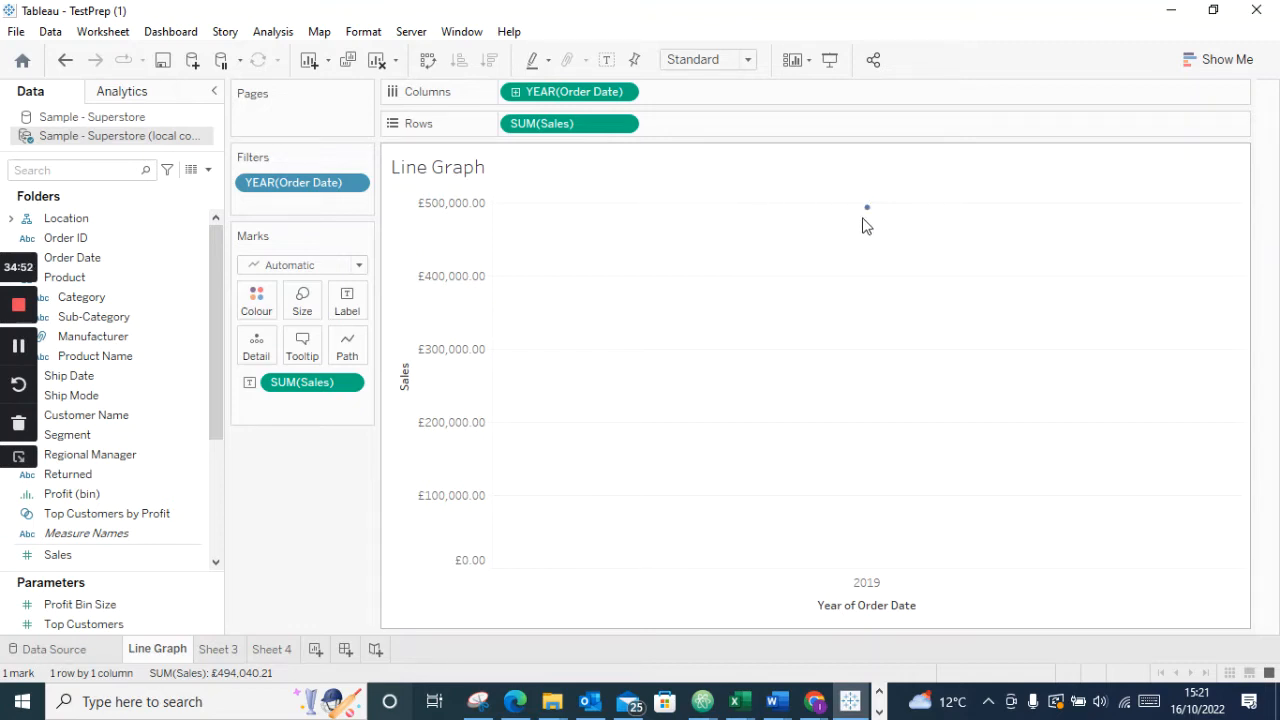
mouse_move(866, 224)
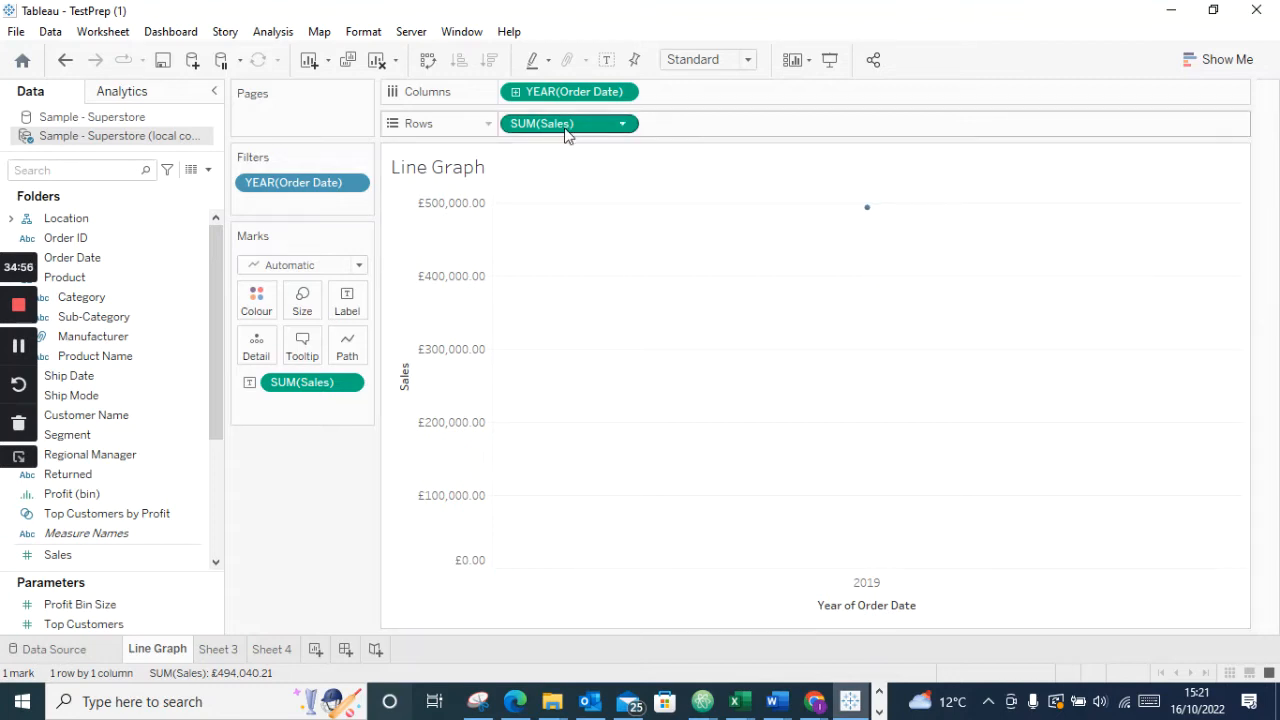
Apply the continuous lines chart type from Show Me to the filtered Sales view
click(1218, 59)
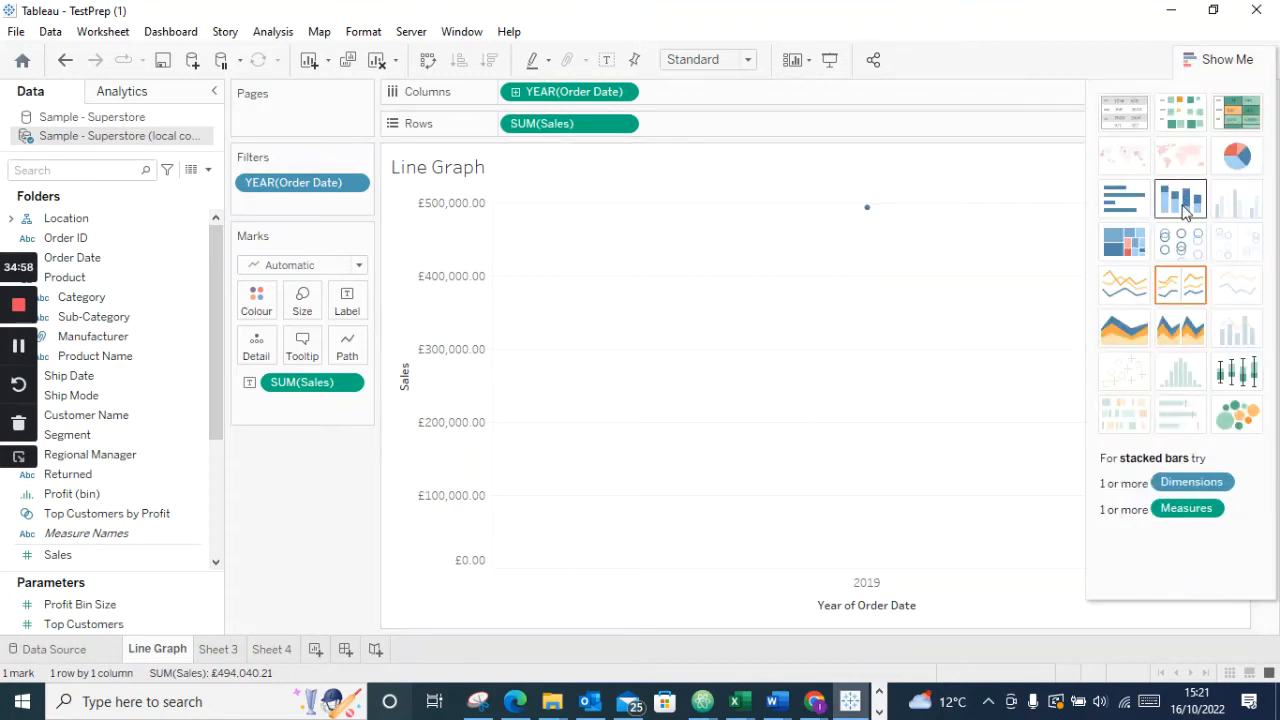
click(1145, 293)
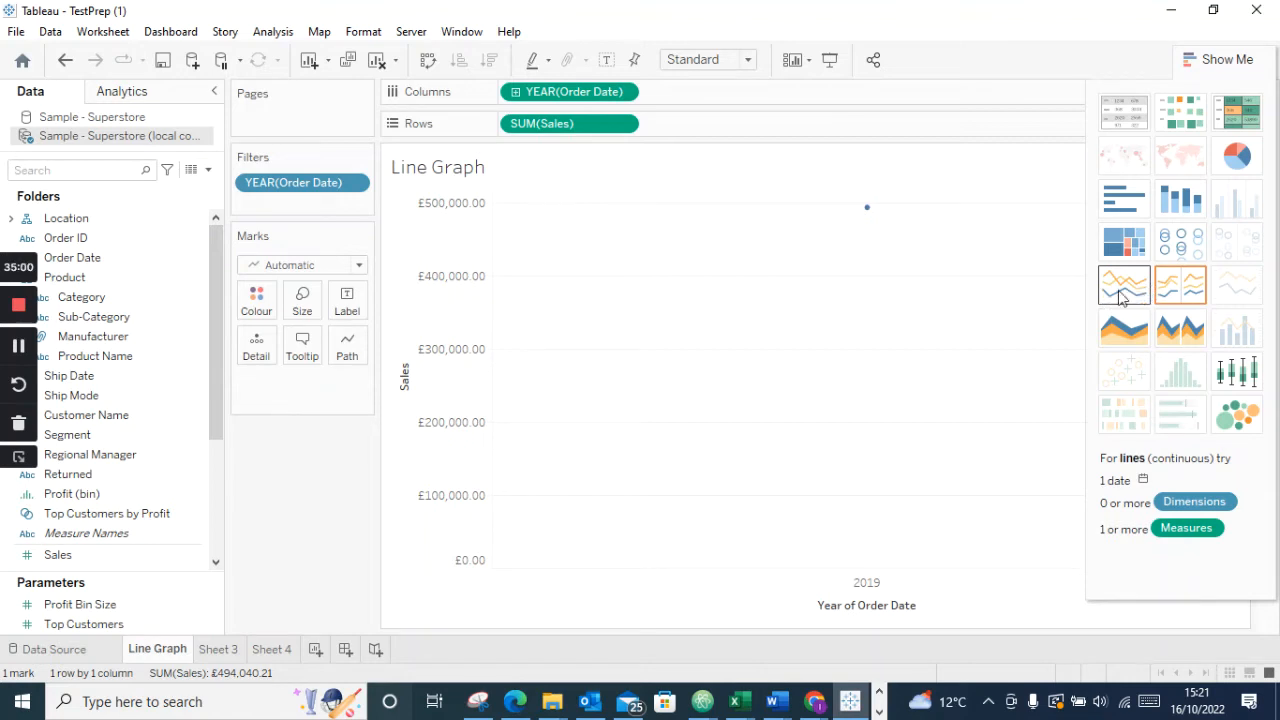
click(622, 126)
click(599, 96)
Try drilling the continuous Order Date down to quarter with Show Me collapsed, and undo the drill-down
click(515, 92)
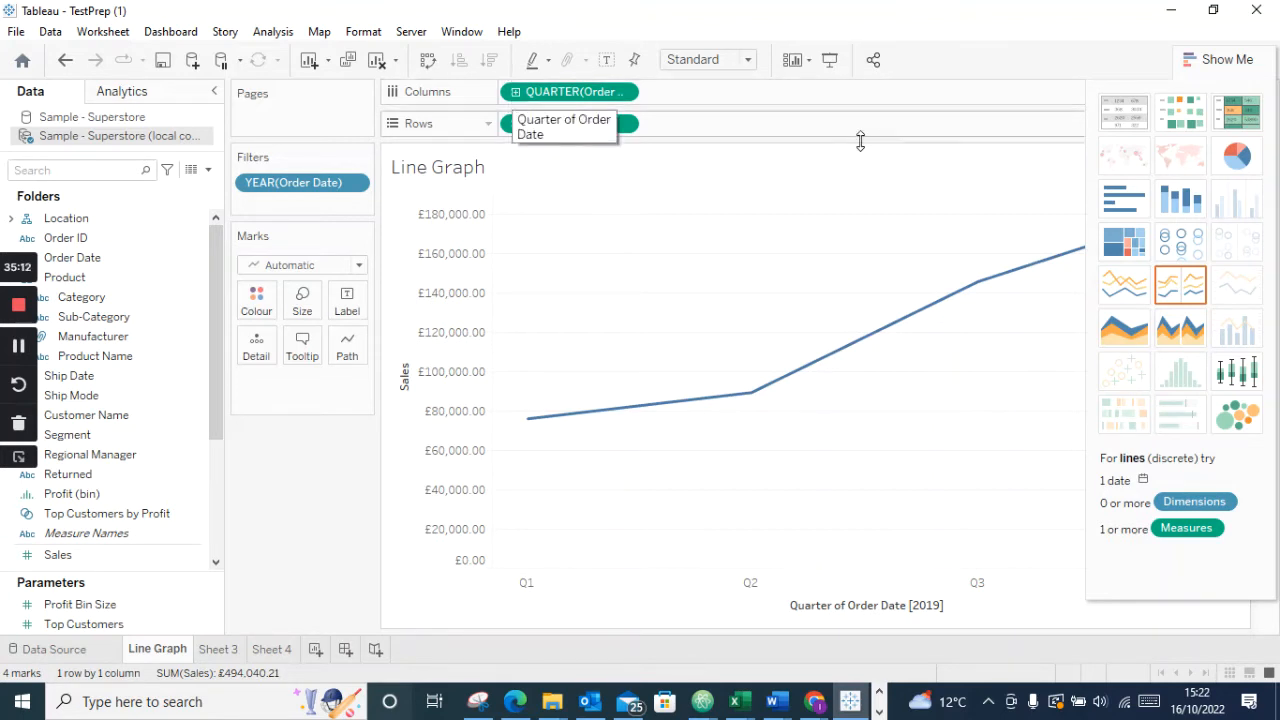
click(1220, 60)
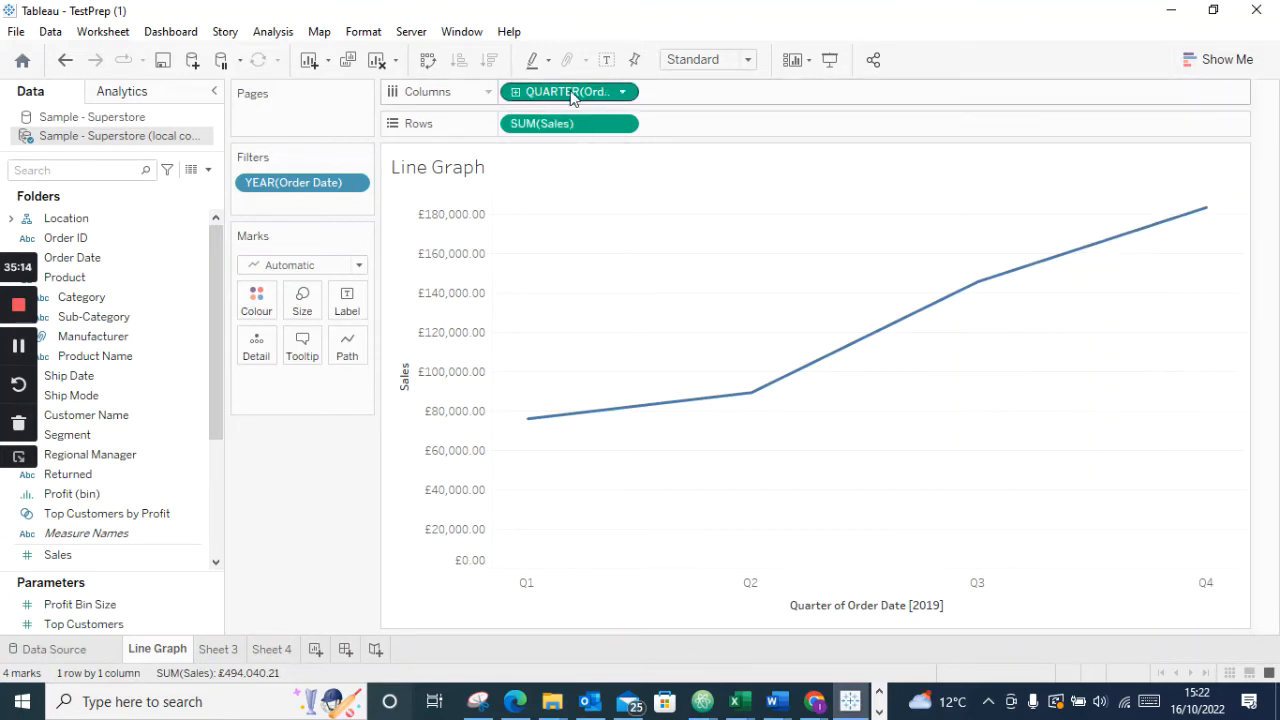
click(621, 94)
click(759, 94)
click(64, 58)
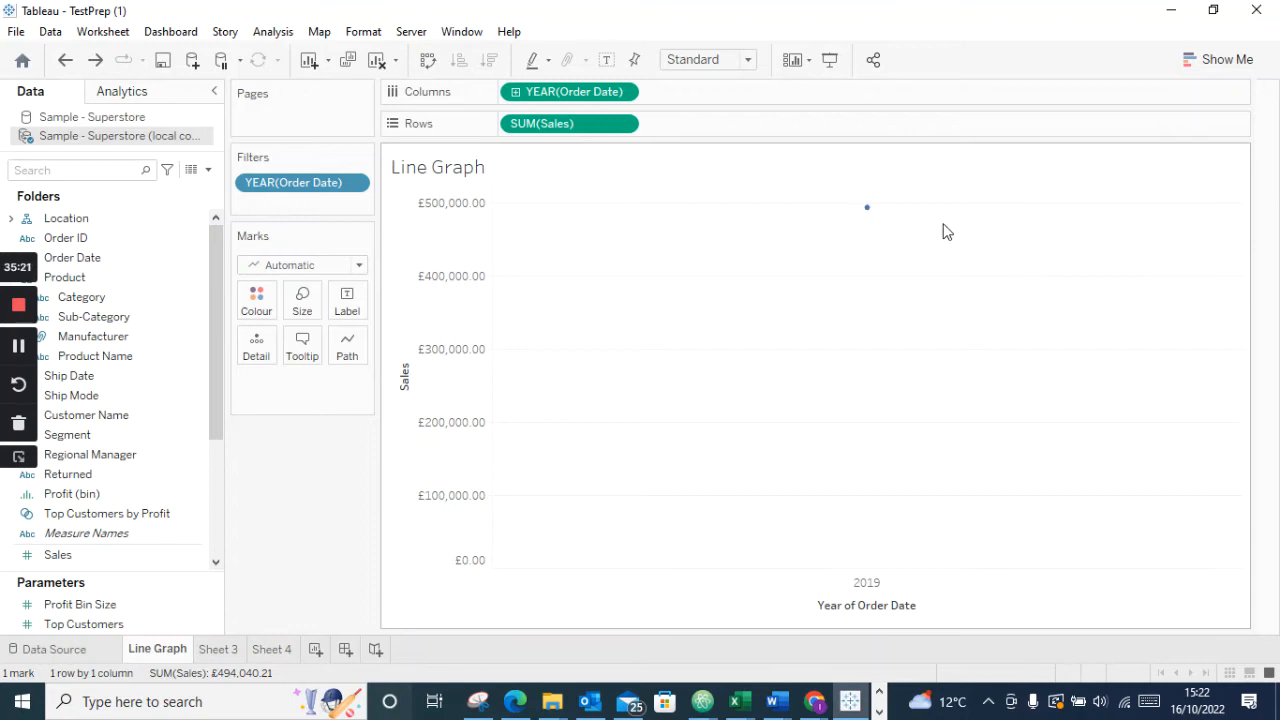
Drill the continuous Order Date down through quarter to month, and inspect the early monthly points of the 2019 Sales line
mouse_move(867, 214)
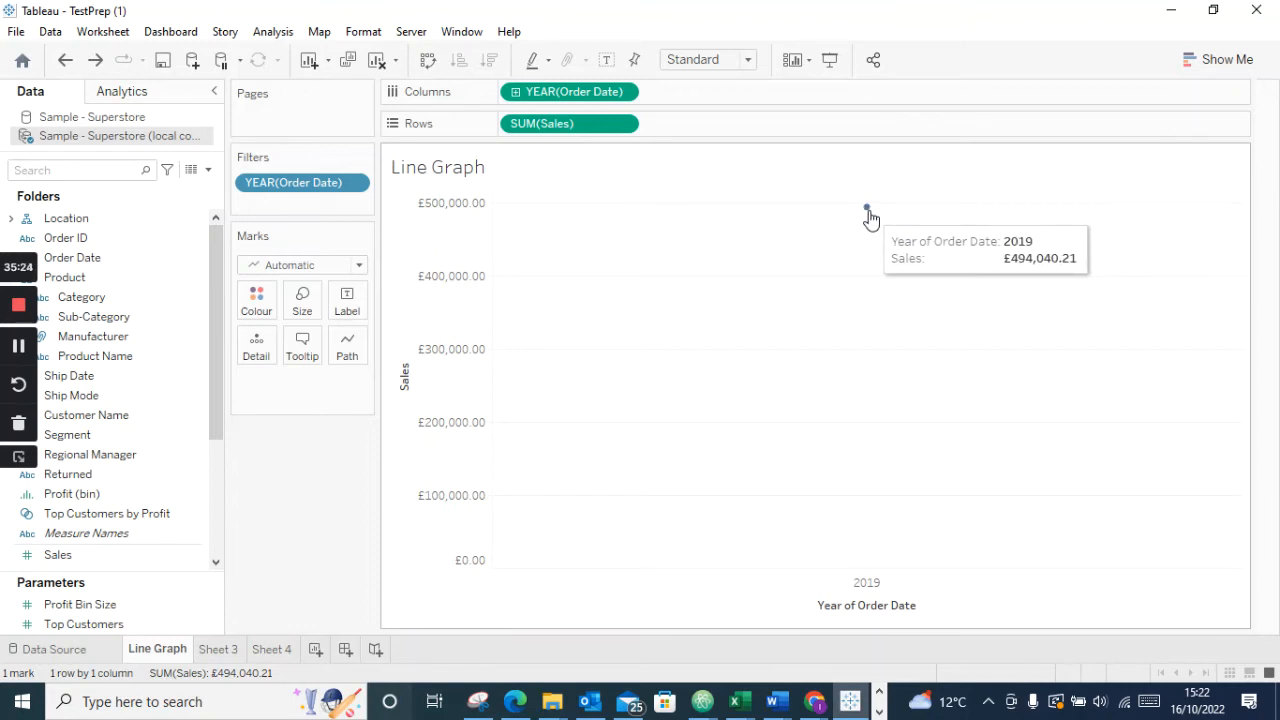
click(516, 96)
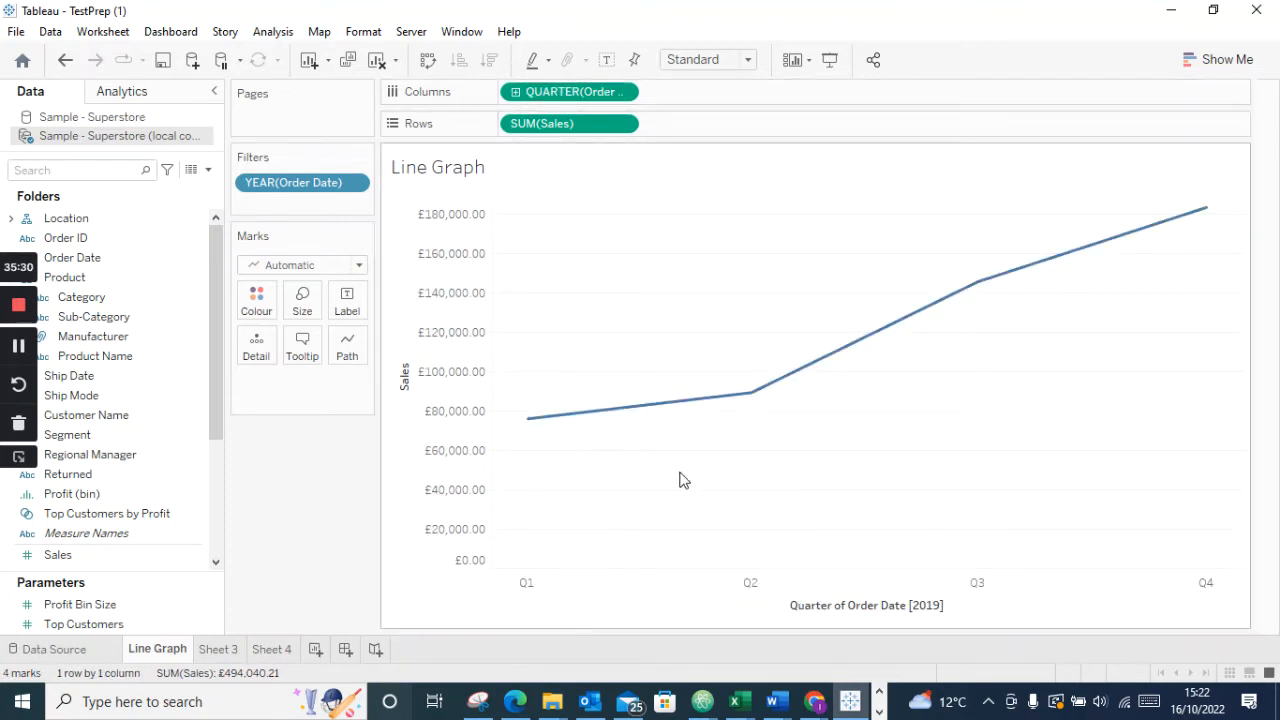
click(515, 93)
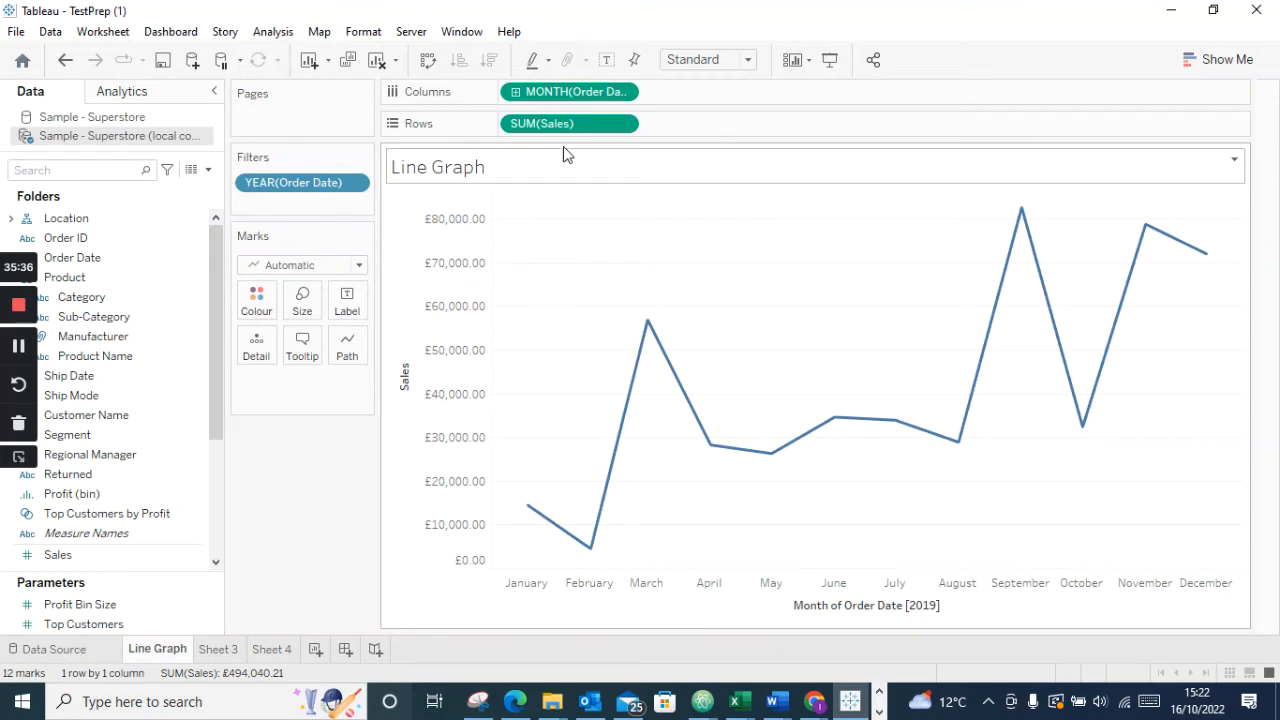
mouse_move(588, 553)
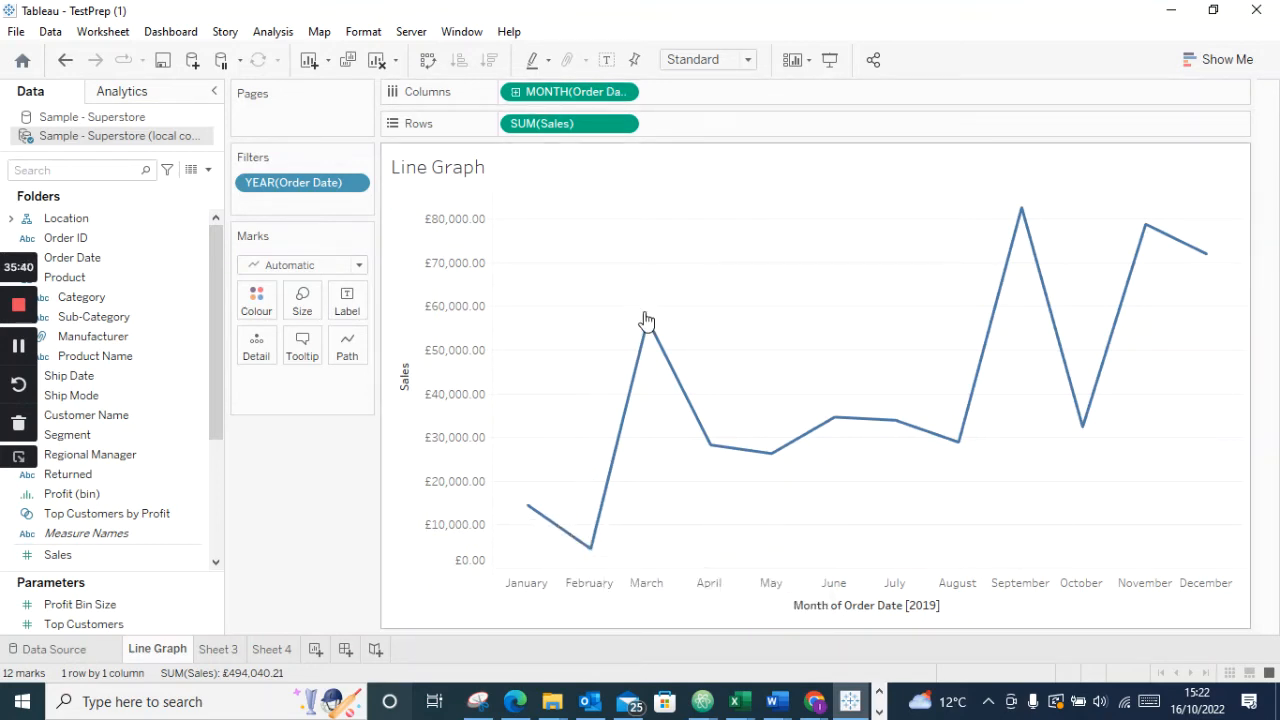
mouse_move(525, 519)
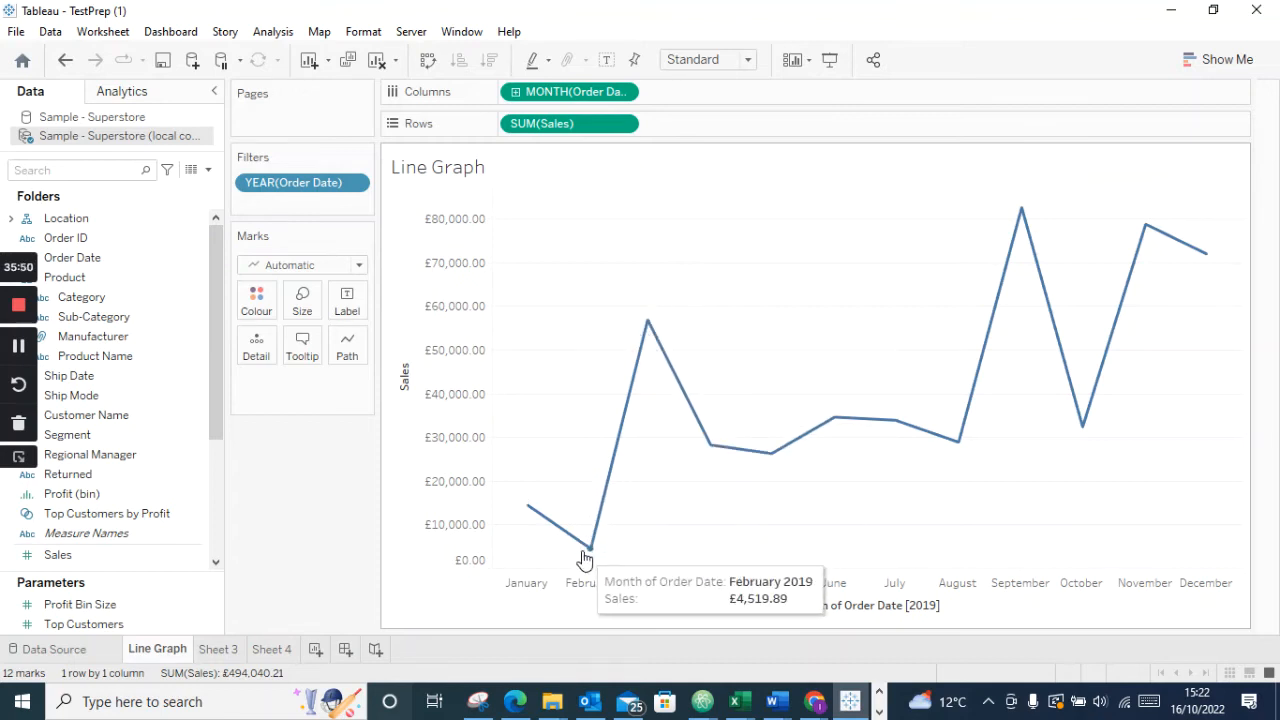
mouse_move(647, 326)
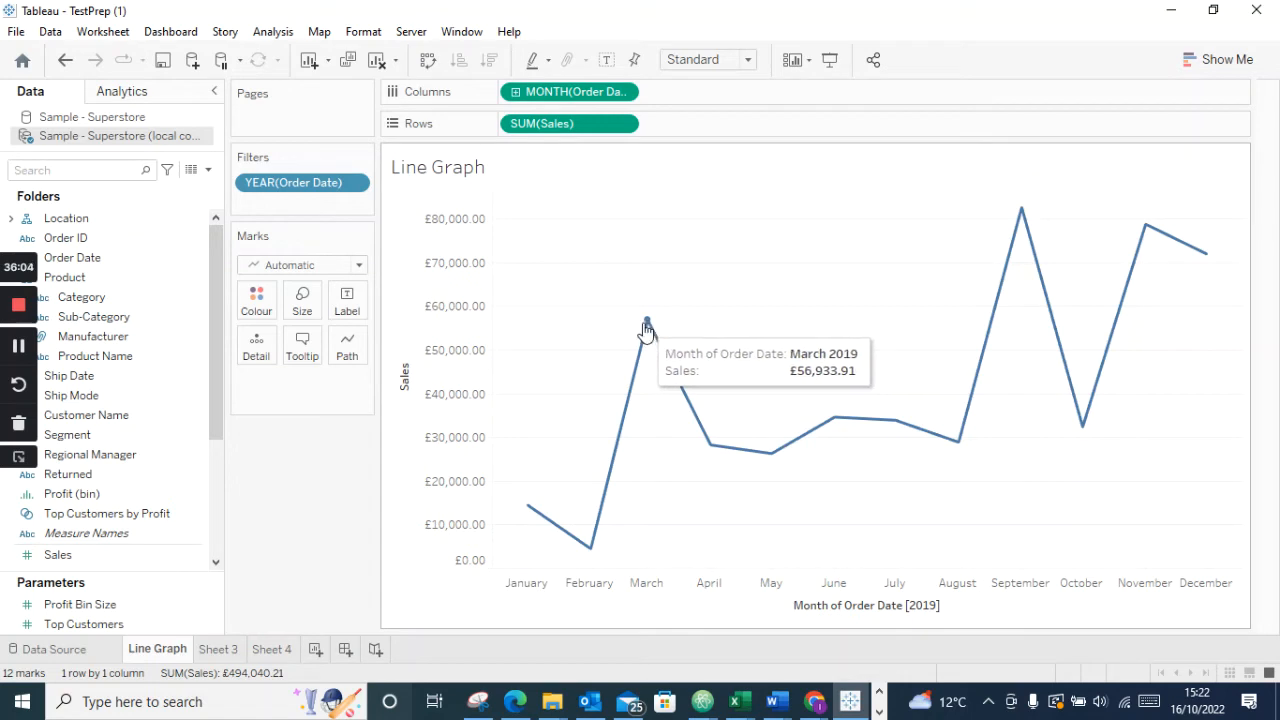
mouse_move(712, 448)
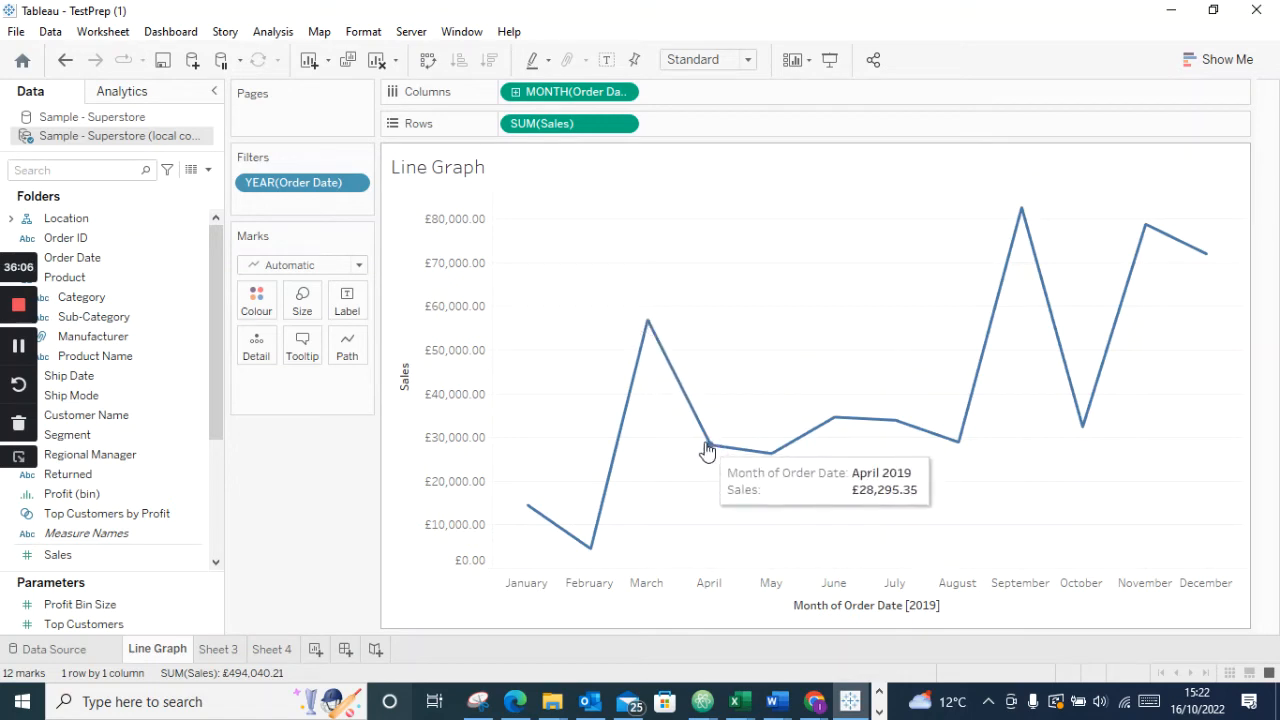
mouse_move(827, 424)
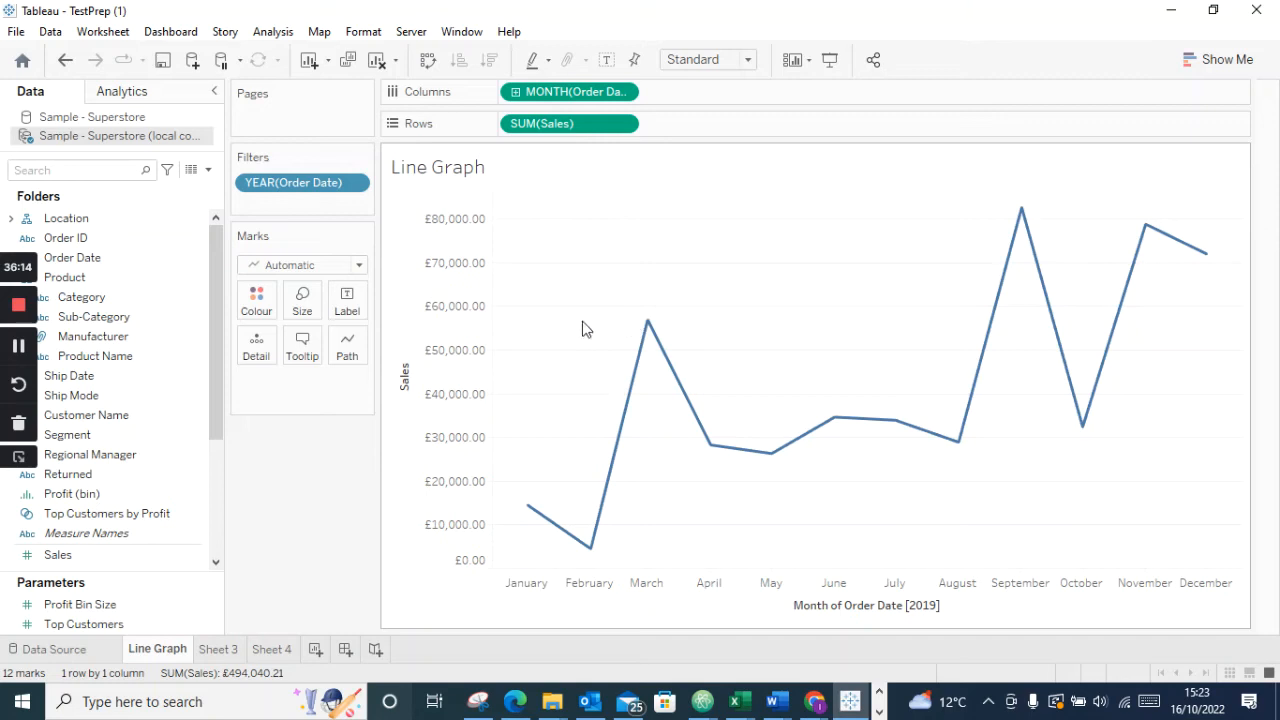
right_click(330, 182)
click(318, 186)
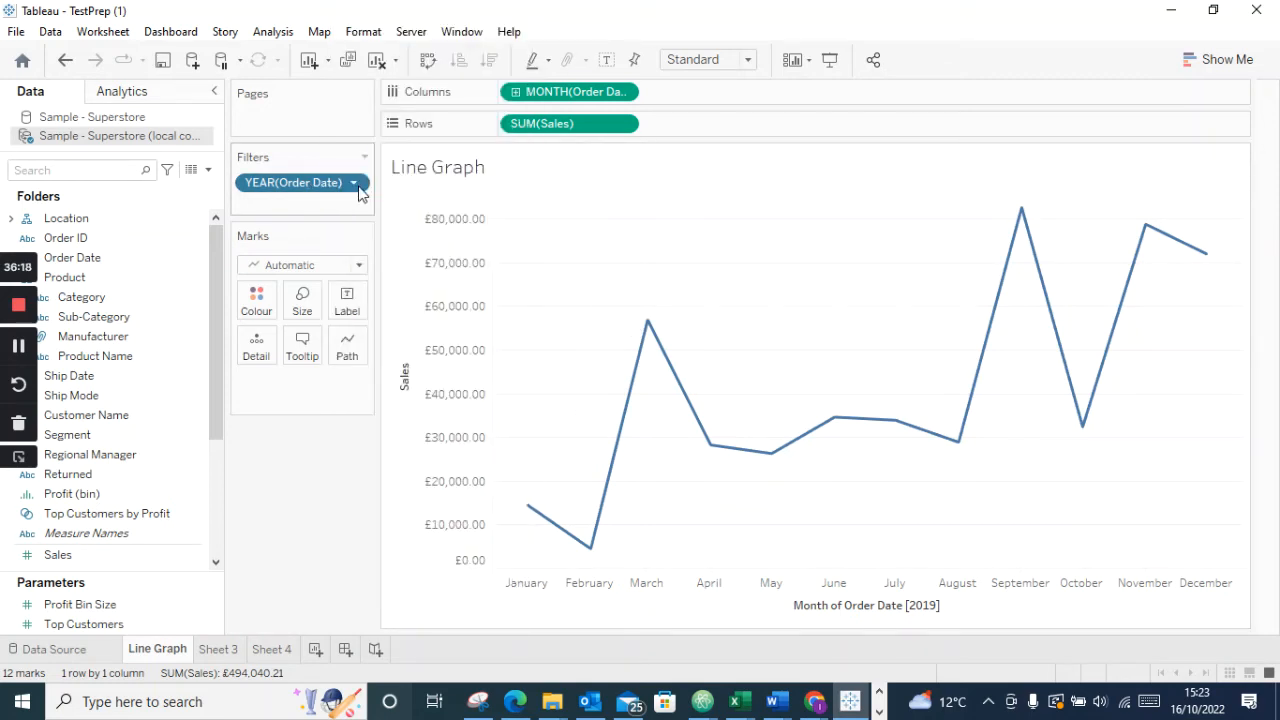
click(358, 186)
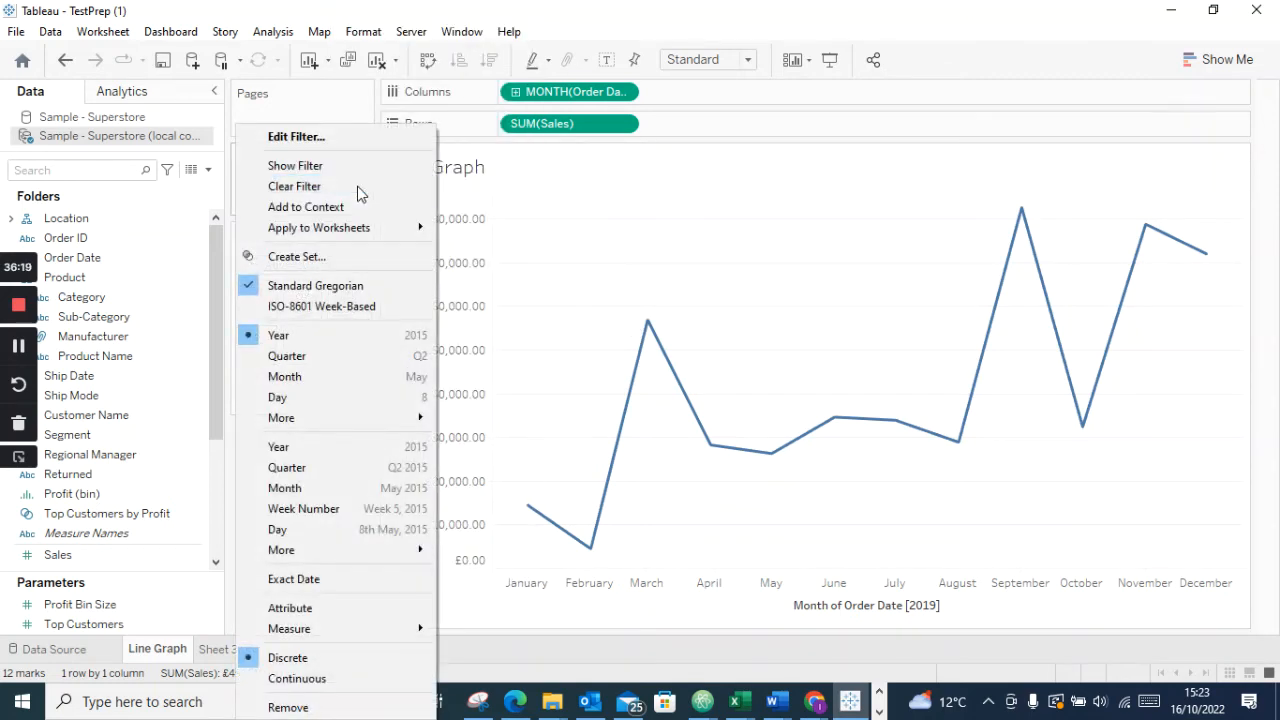
click(230, 176)
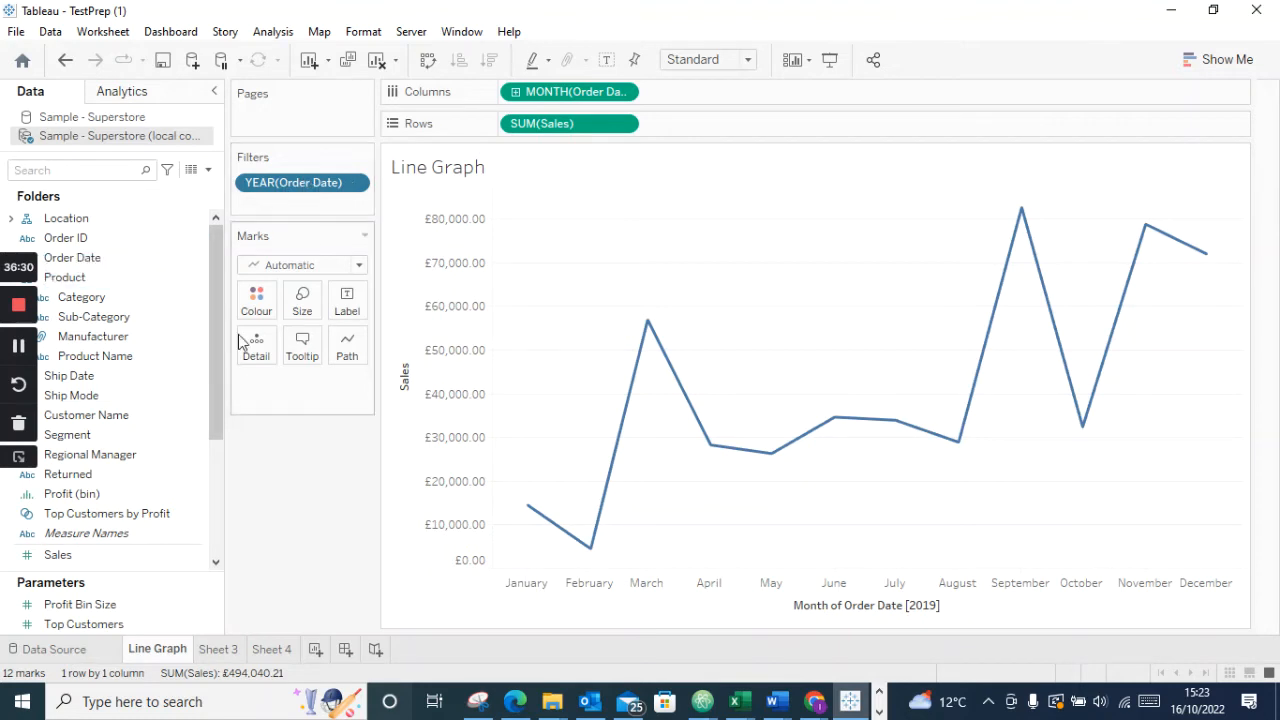
Show the Order Date year filter beside the graph and remove 2021 from its excluded years
right_click(84, 257)
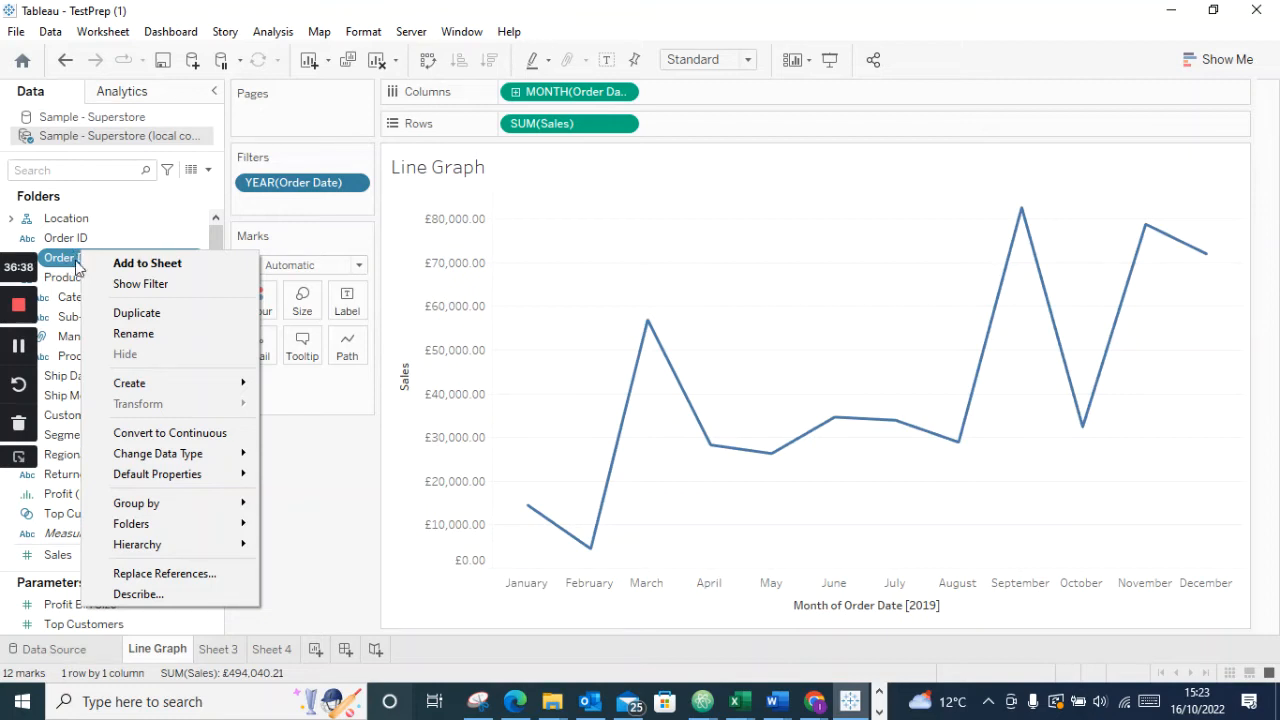
click(140, 285)
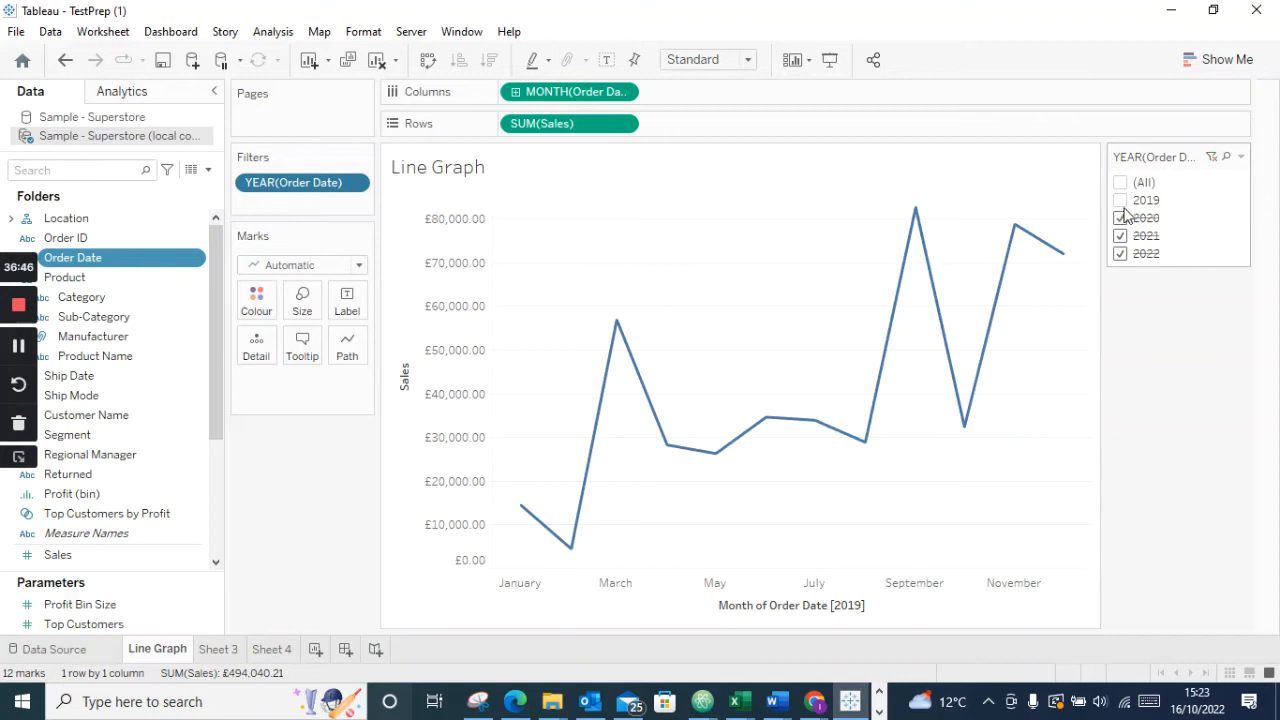
click(1120, 218)
click(1120, 218)
click(1120, 236)
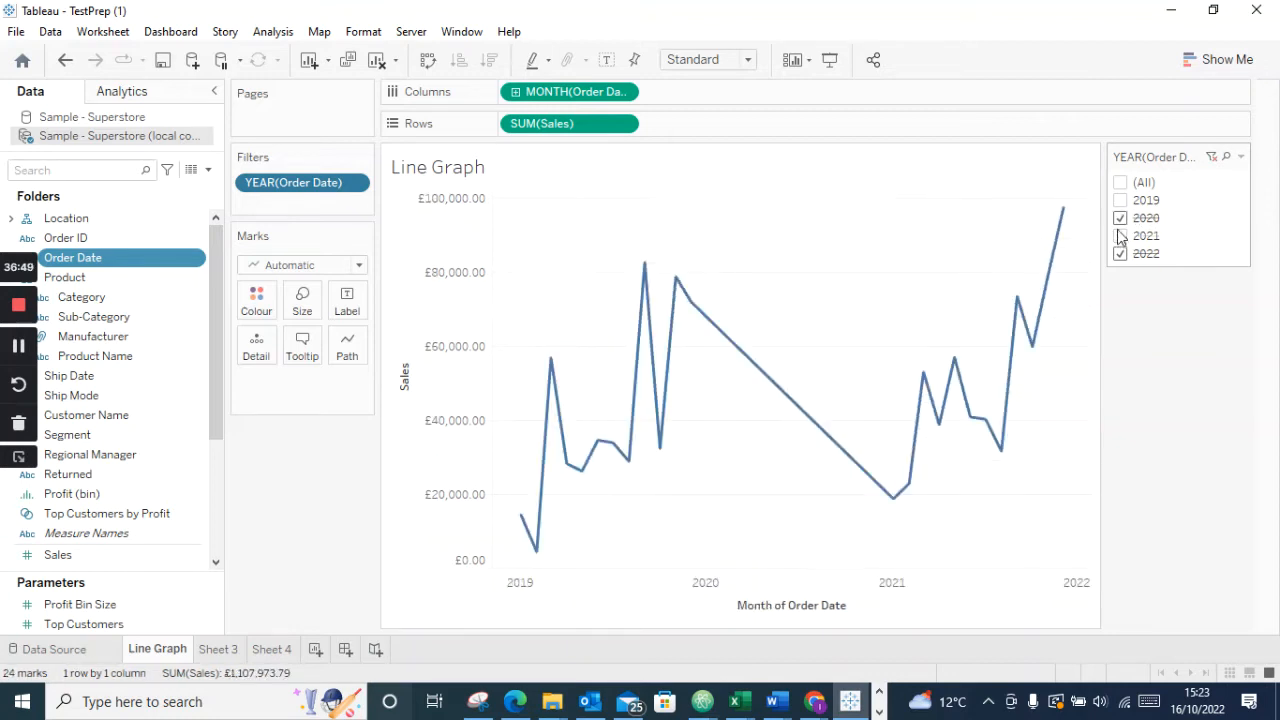
Remove 2020 and 2022 from the excluded years in the Order Date year filter
click(1120, 219)
click(1120, 254)
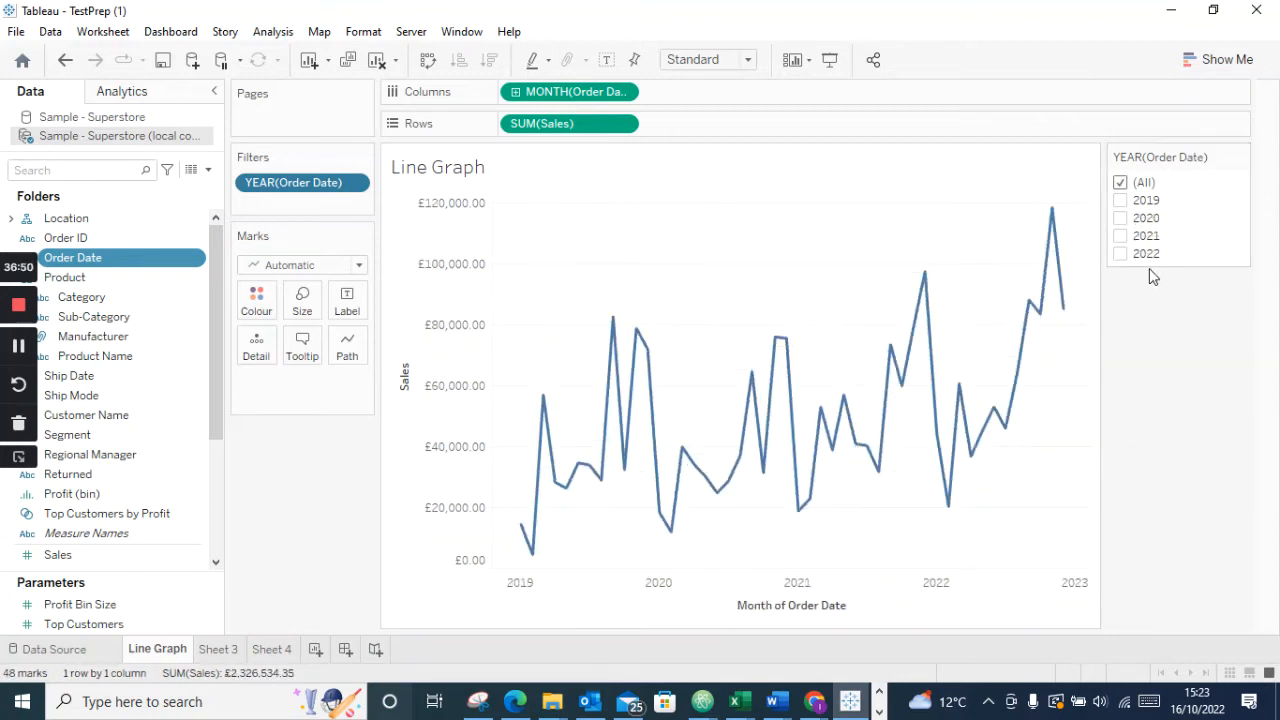
Try excluding 2019, 2020 and 2021 in the Order Date year filter, and clear the exclusions again
click(1121, 219)
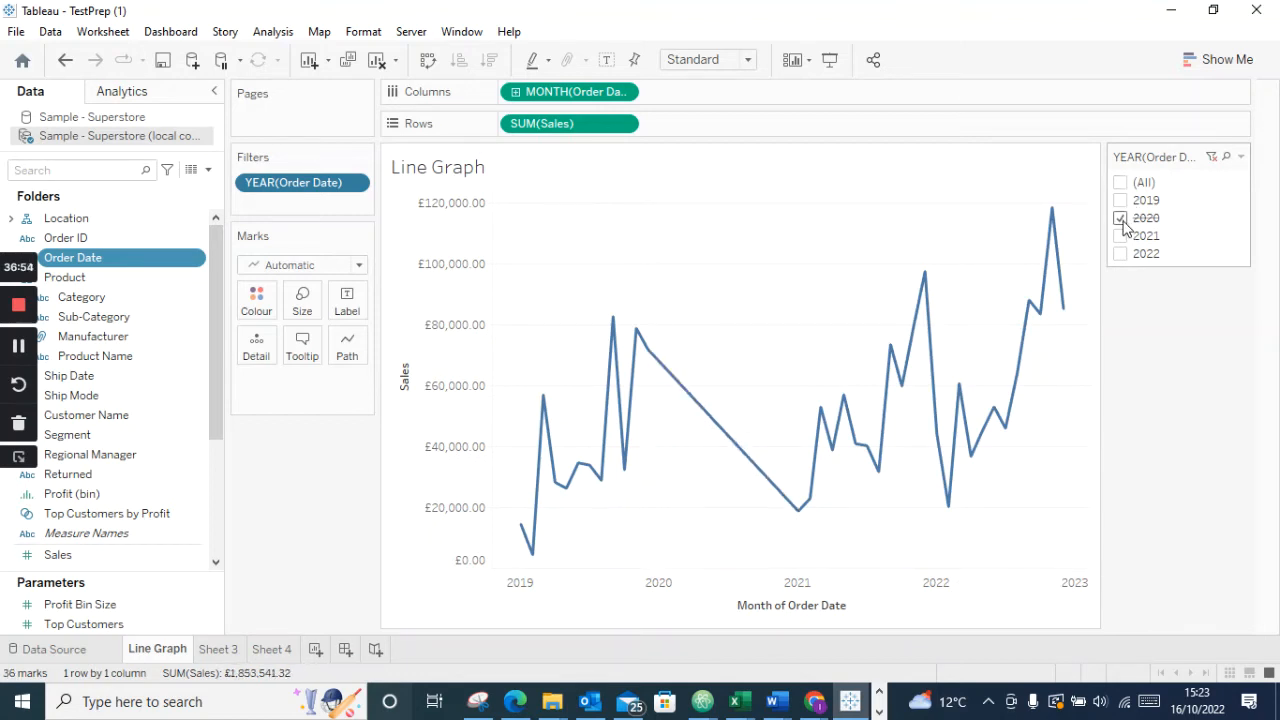
click(1122, 220)
click(1122, 221)
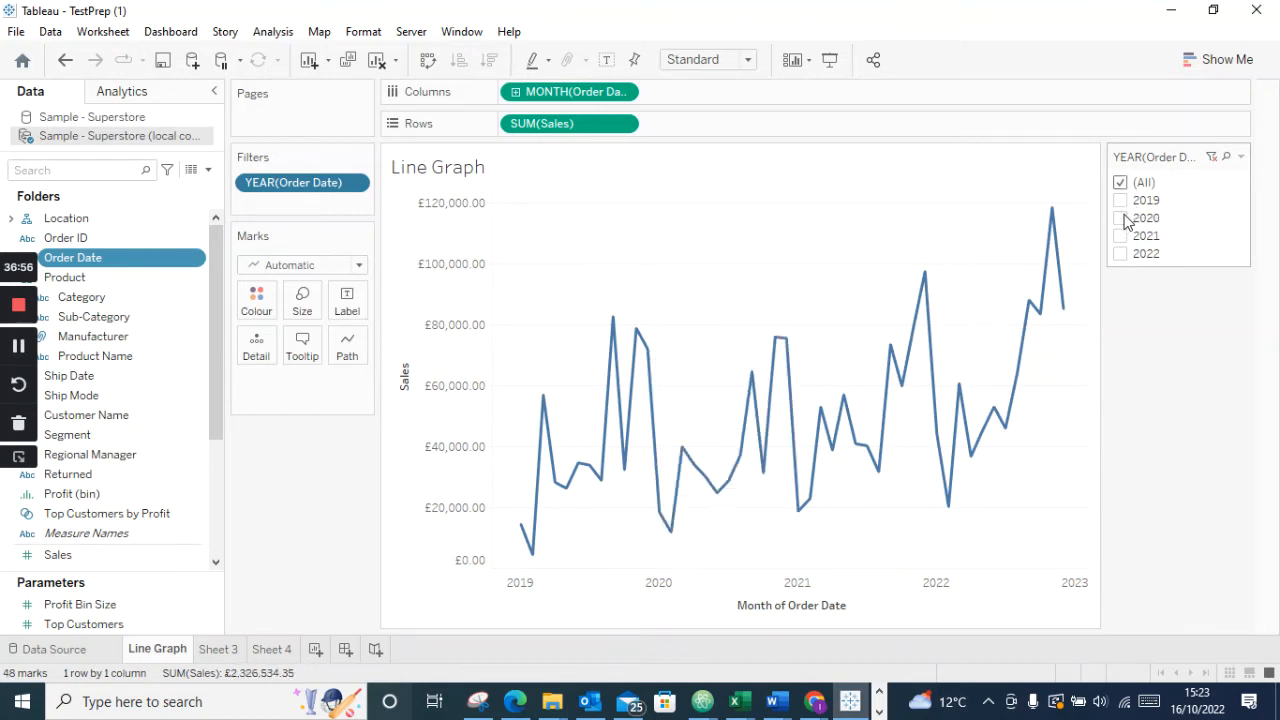
click(1121, 236)
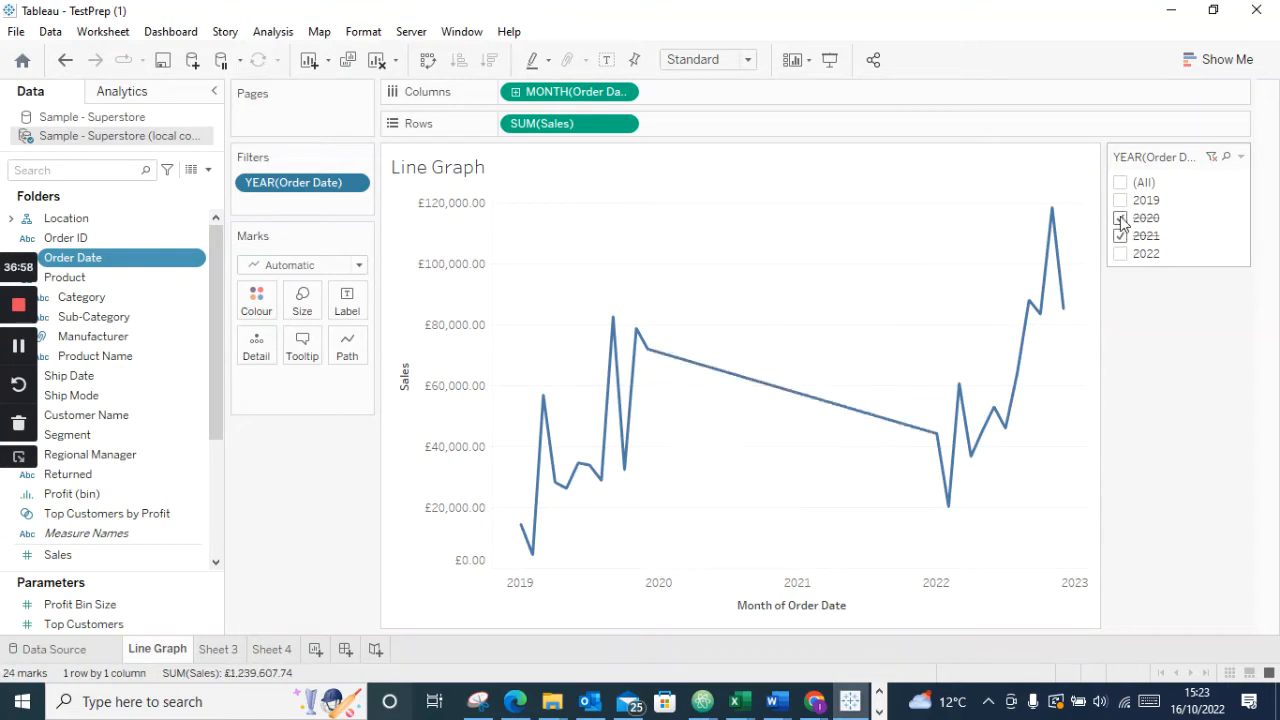
click(1121, 201)
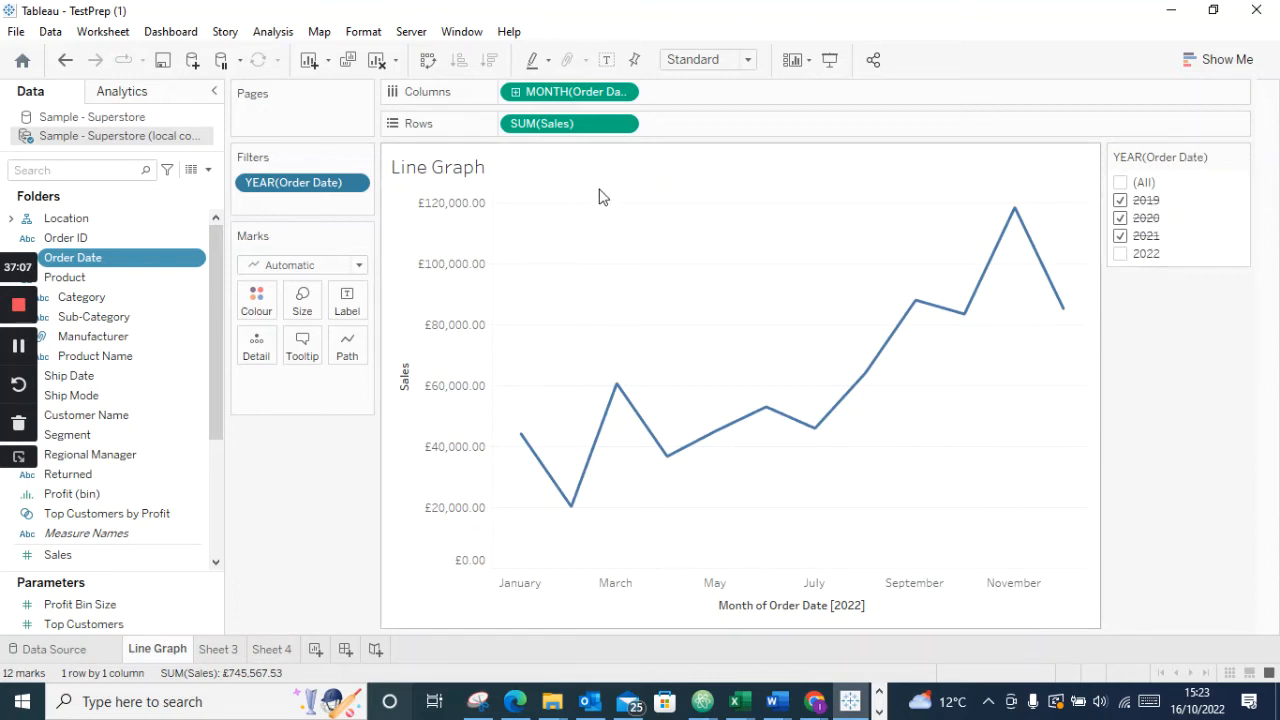
click(365, 160)
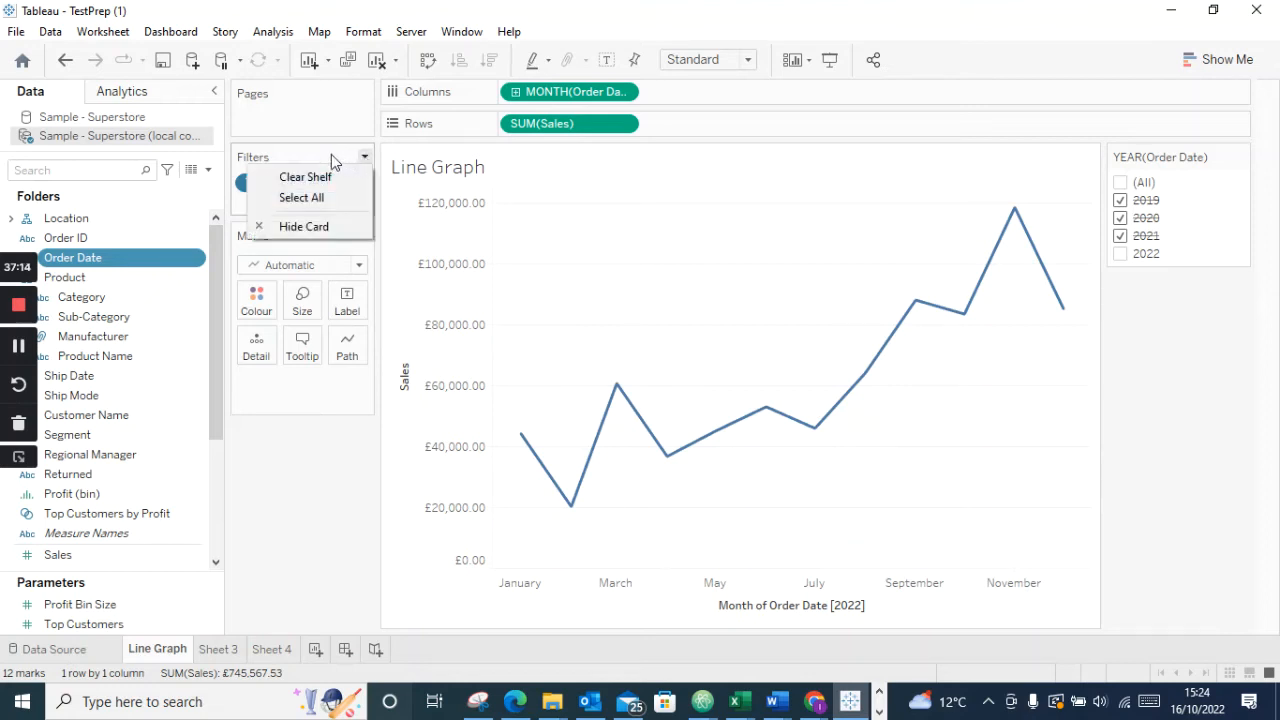
click(332, 155)
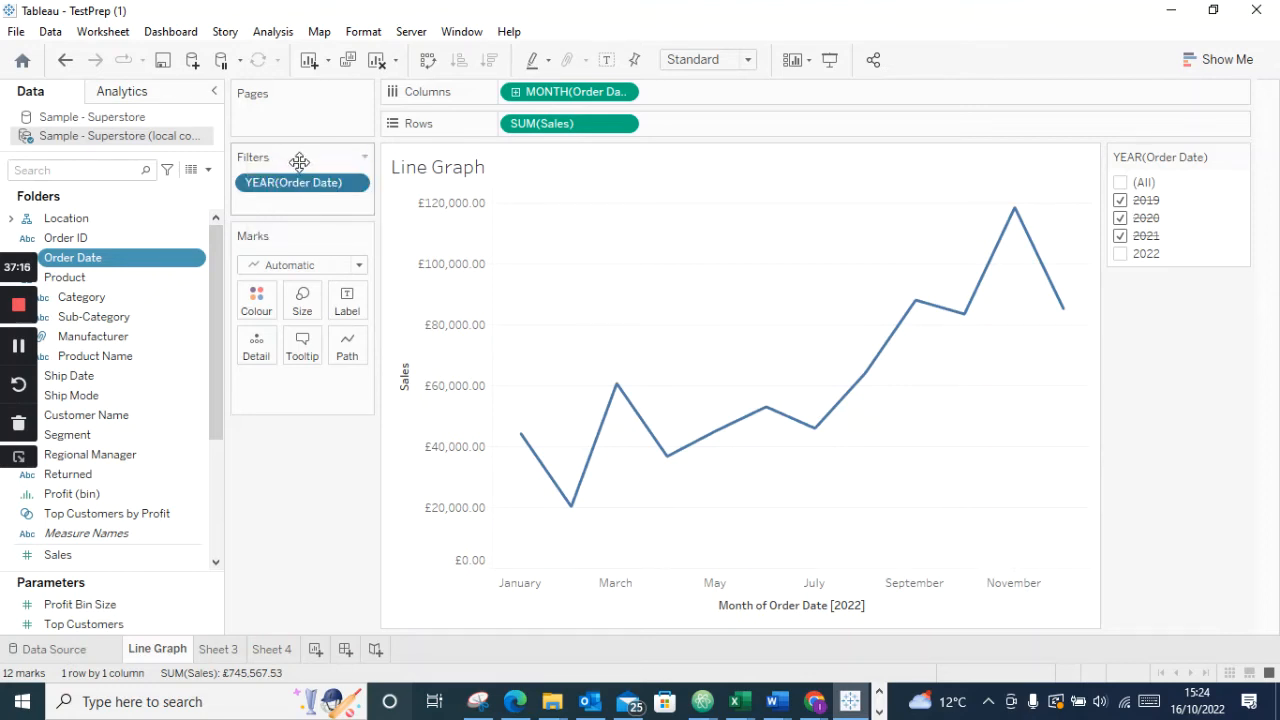
click(1216, 159)
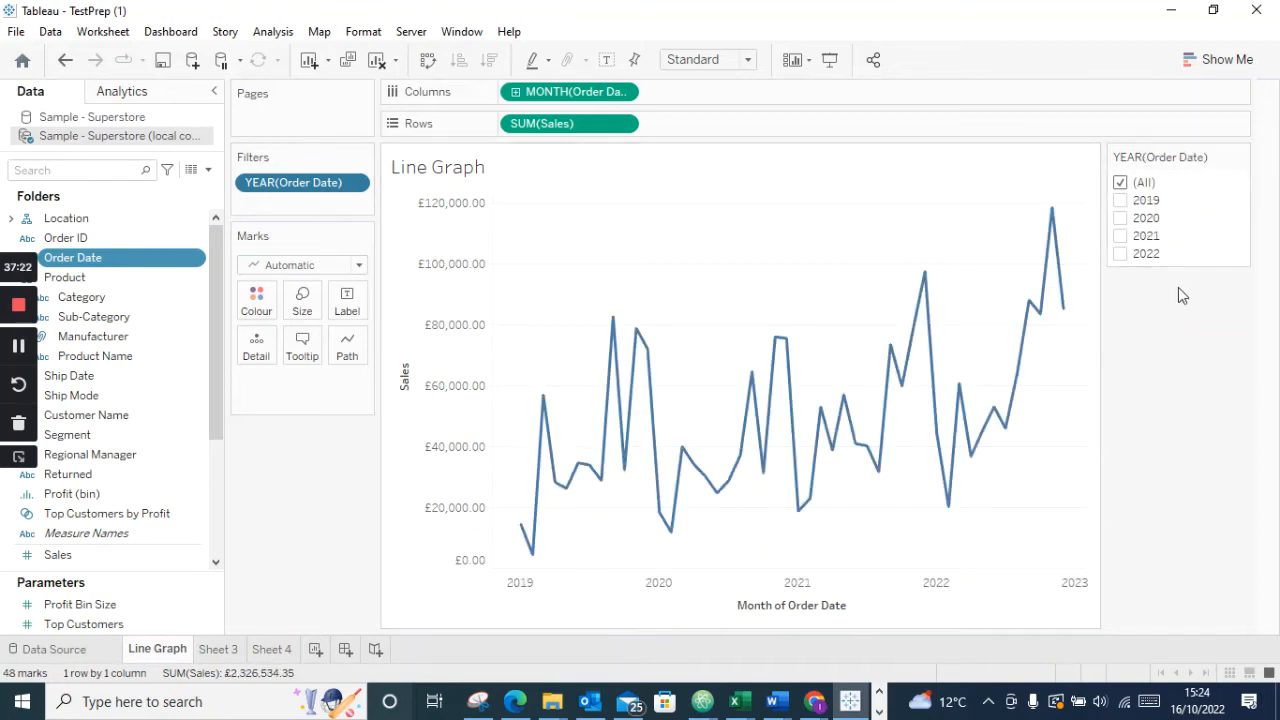
Review the display options of the Order Date year filter card and hide the card from the worksheet
click(1240, 158)
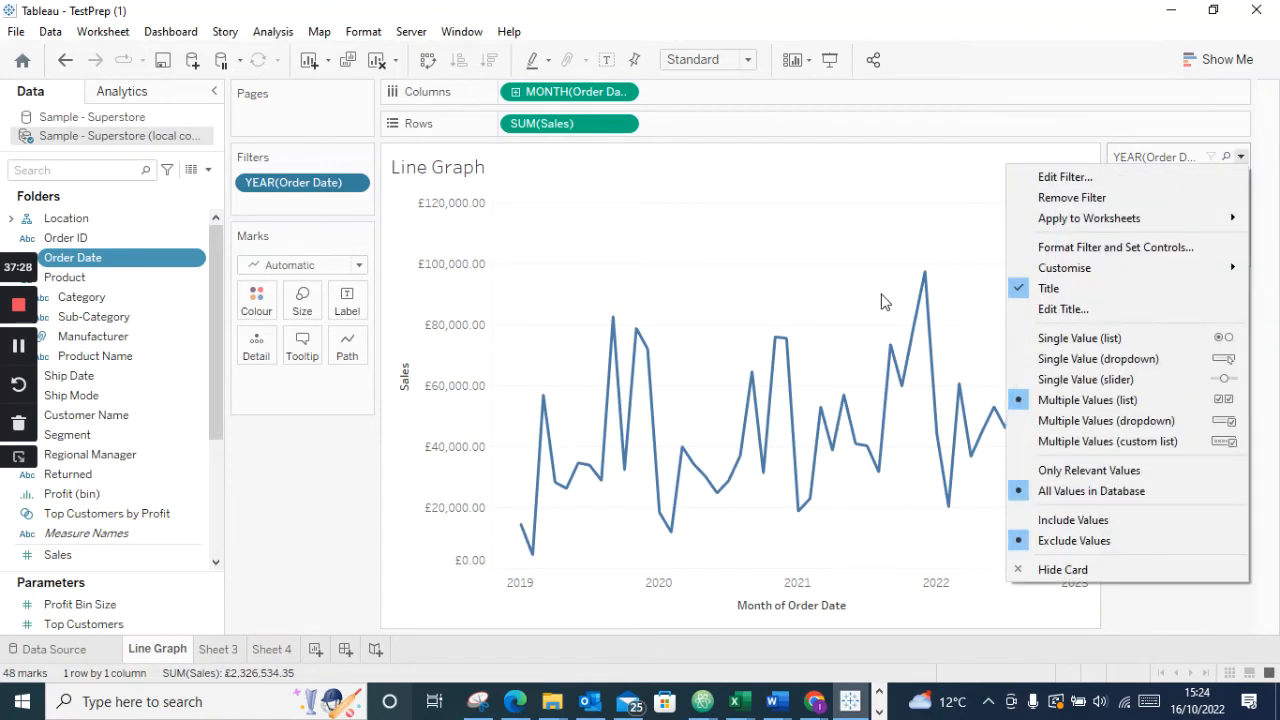
click(1236, 151)
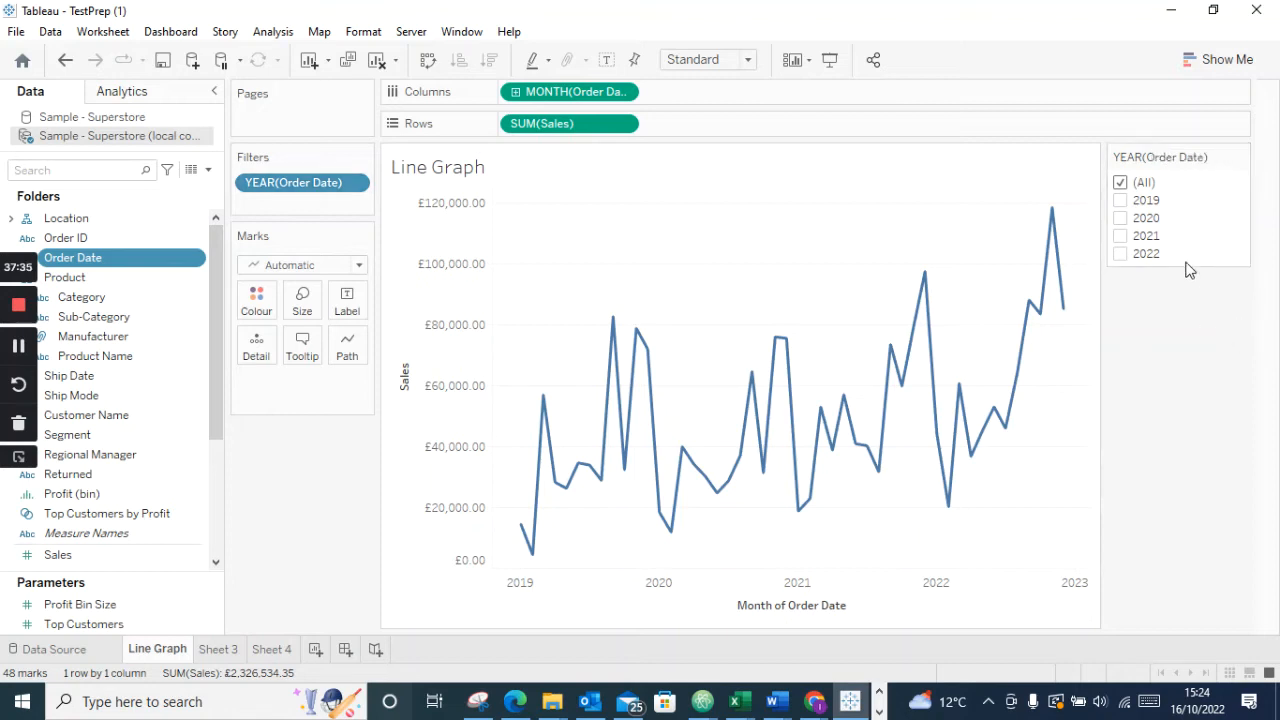
click(1240, 157)
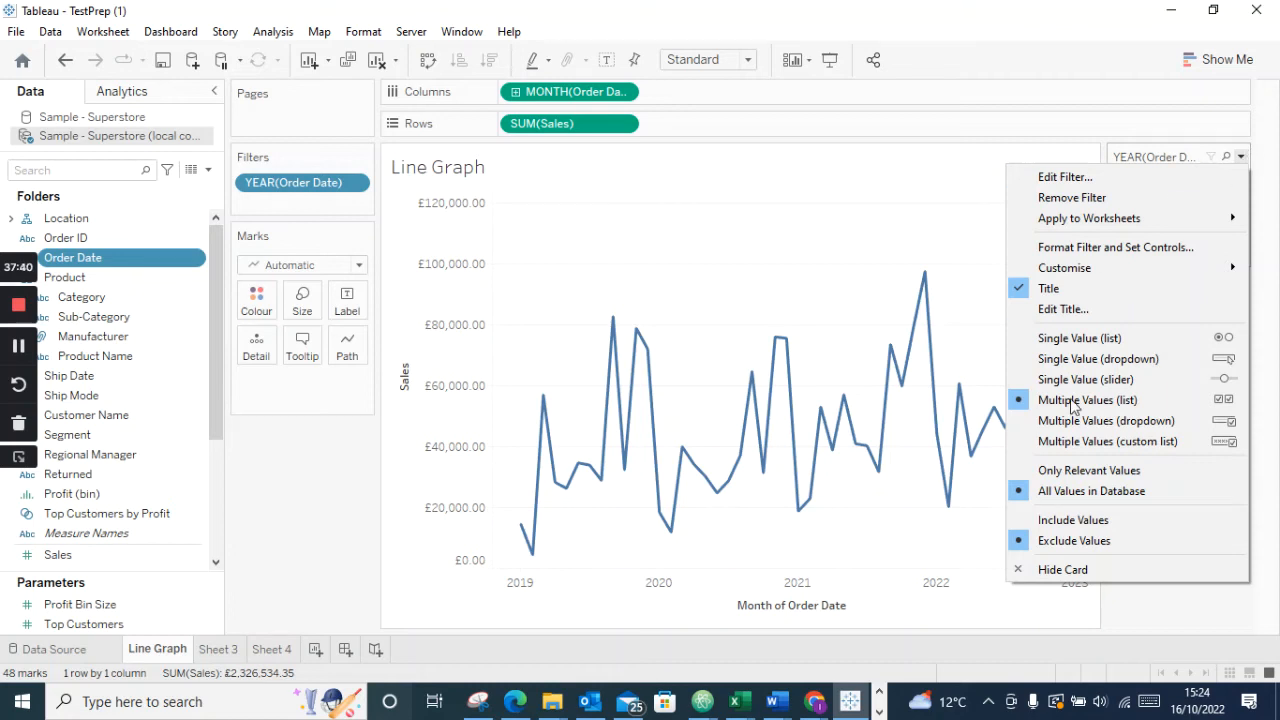
click(1065, 569)
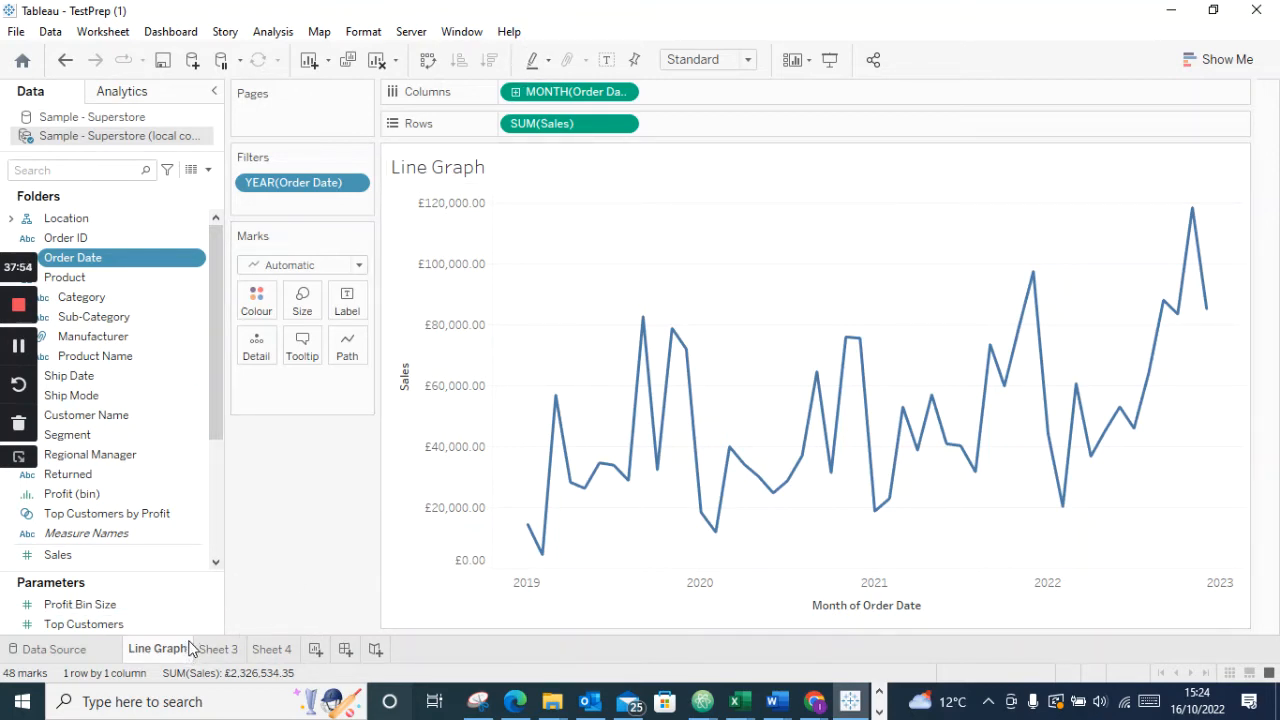
Centre the Line Graph worksheet's title above the chart
mouse_move(174, 649)
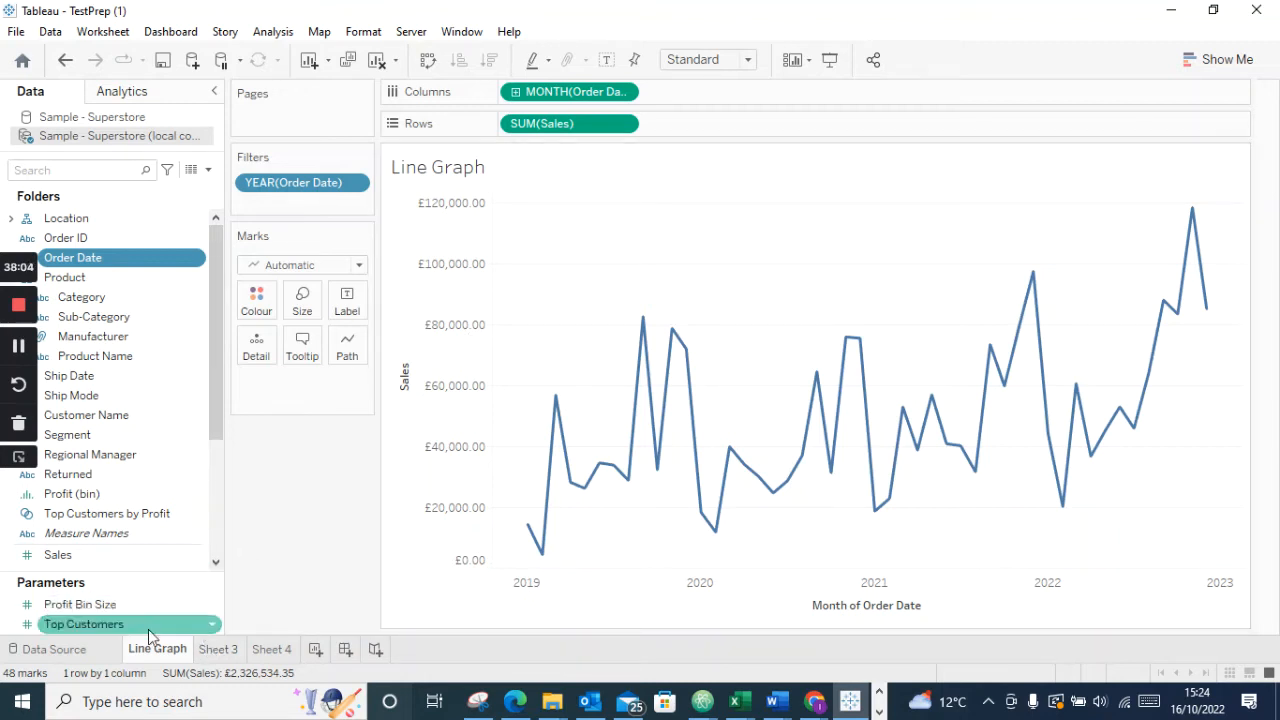
double_click(465, 170)
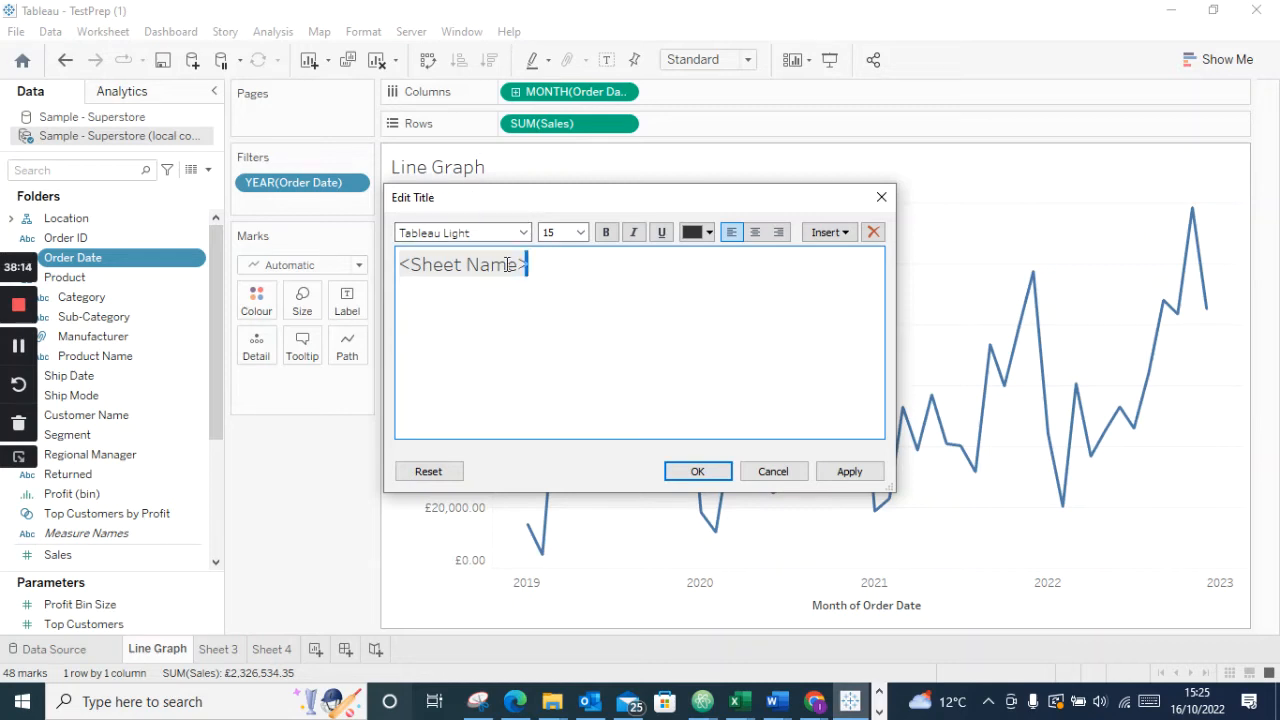
key(ctrl+a)
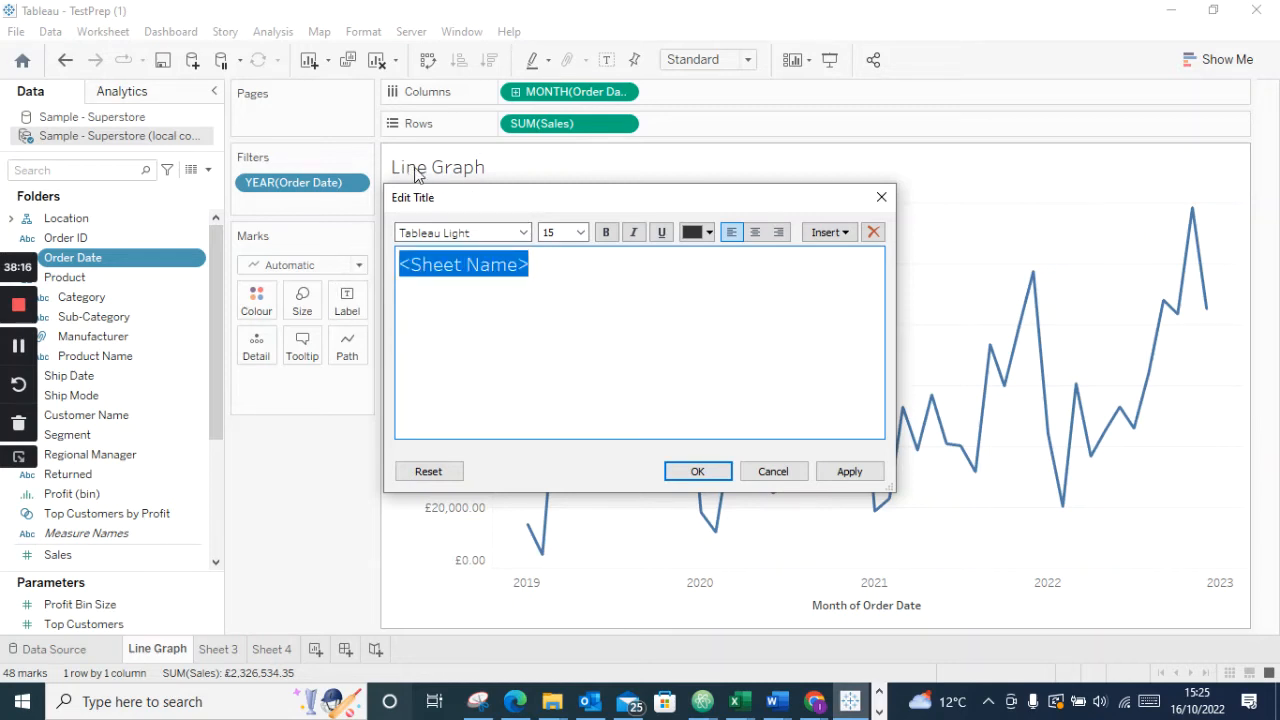
click(754, 232)
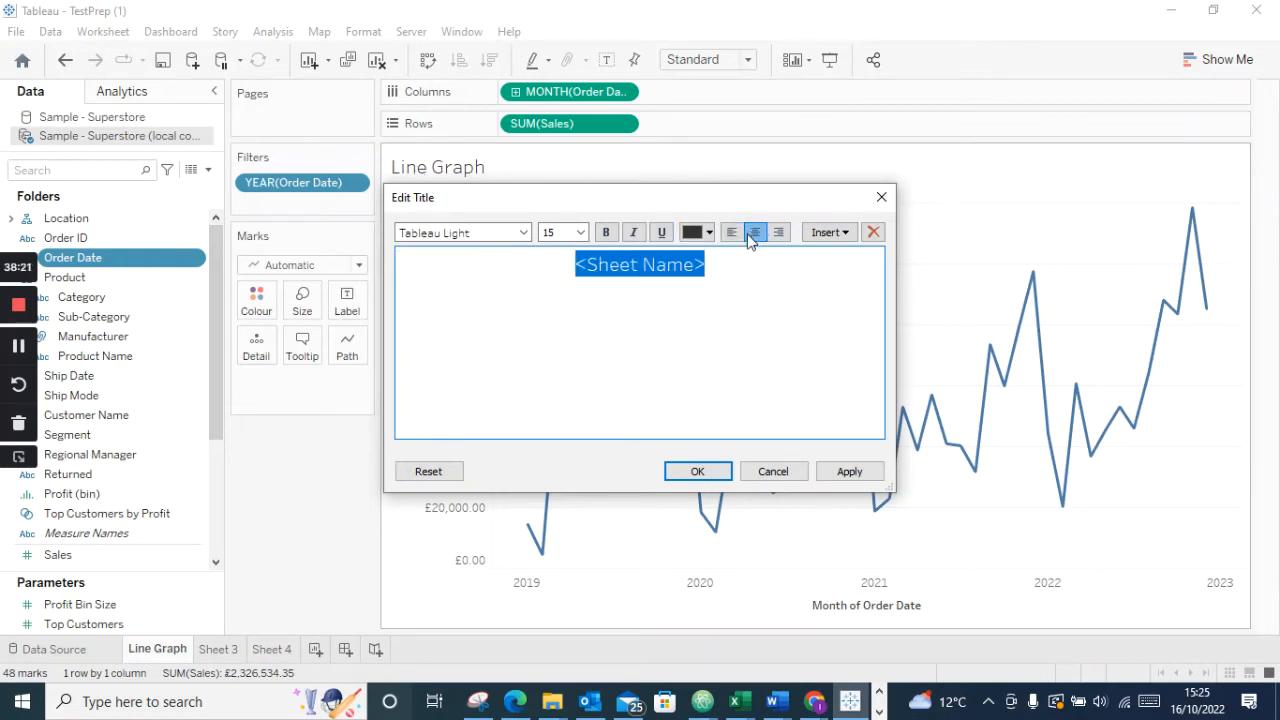
click(697, 471)
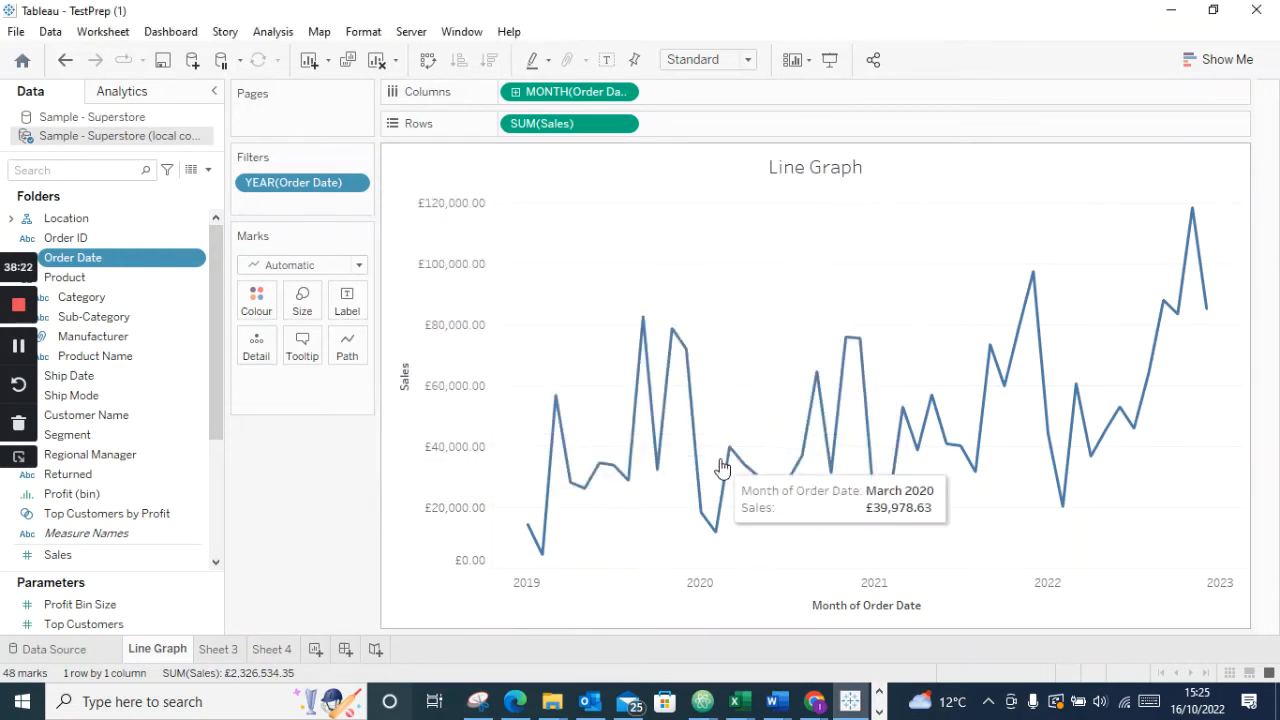
Open the centred worksheet title for editing and delete its sheet name placeholder
double_click(857, 171)
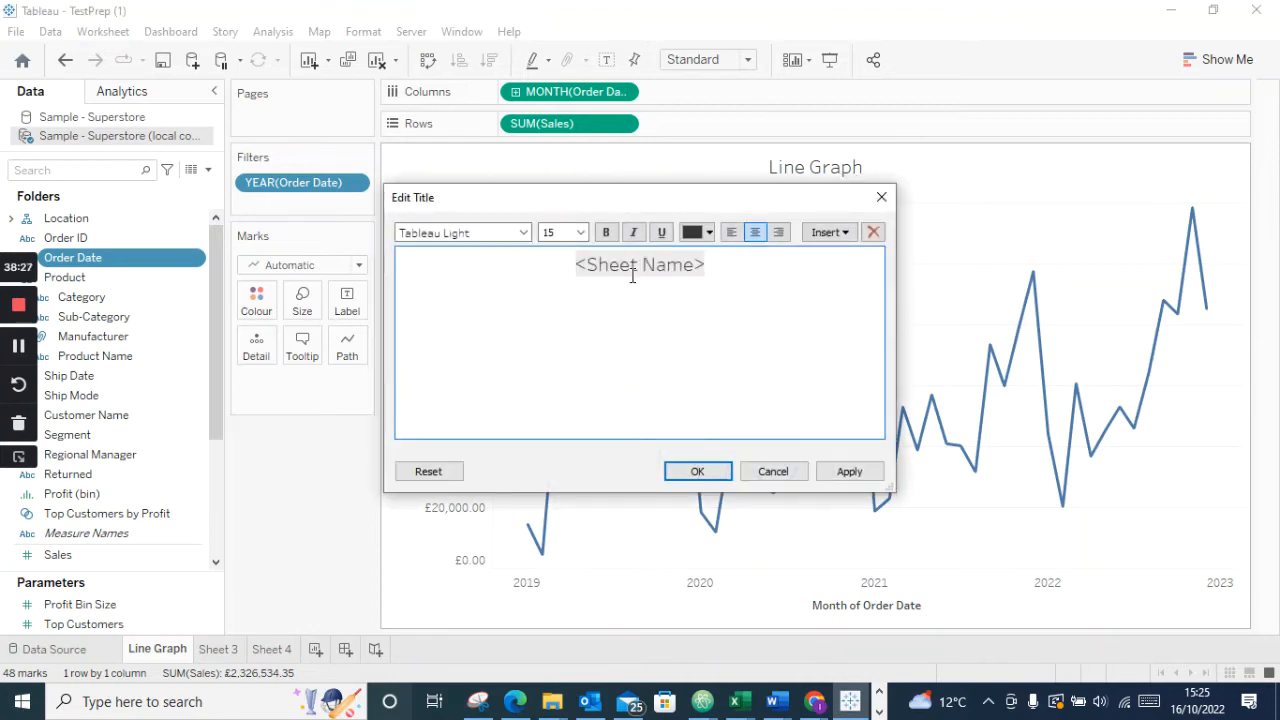
double_click(603, 272)
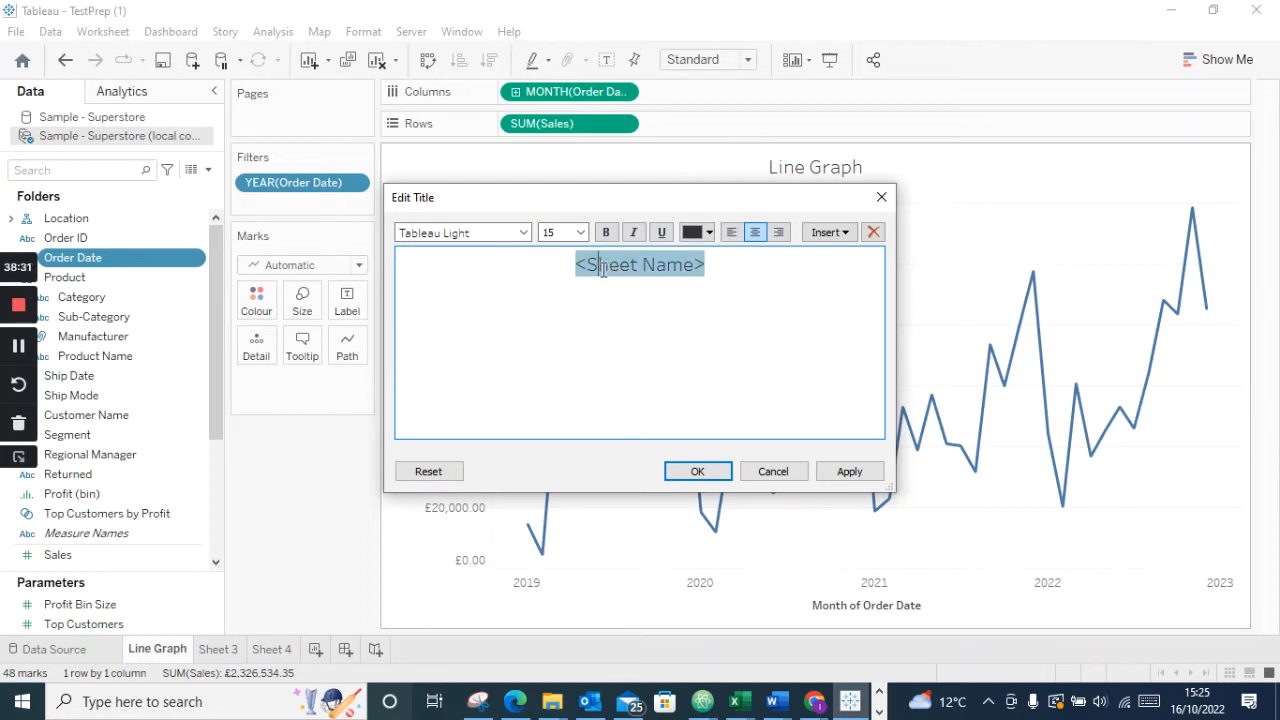
text(Maurih)
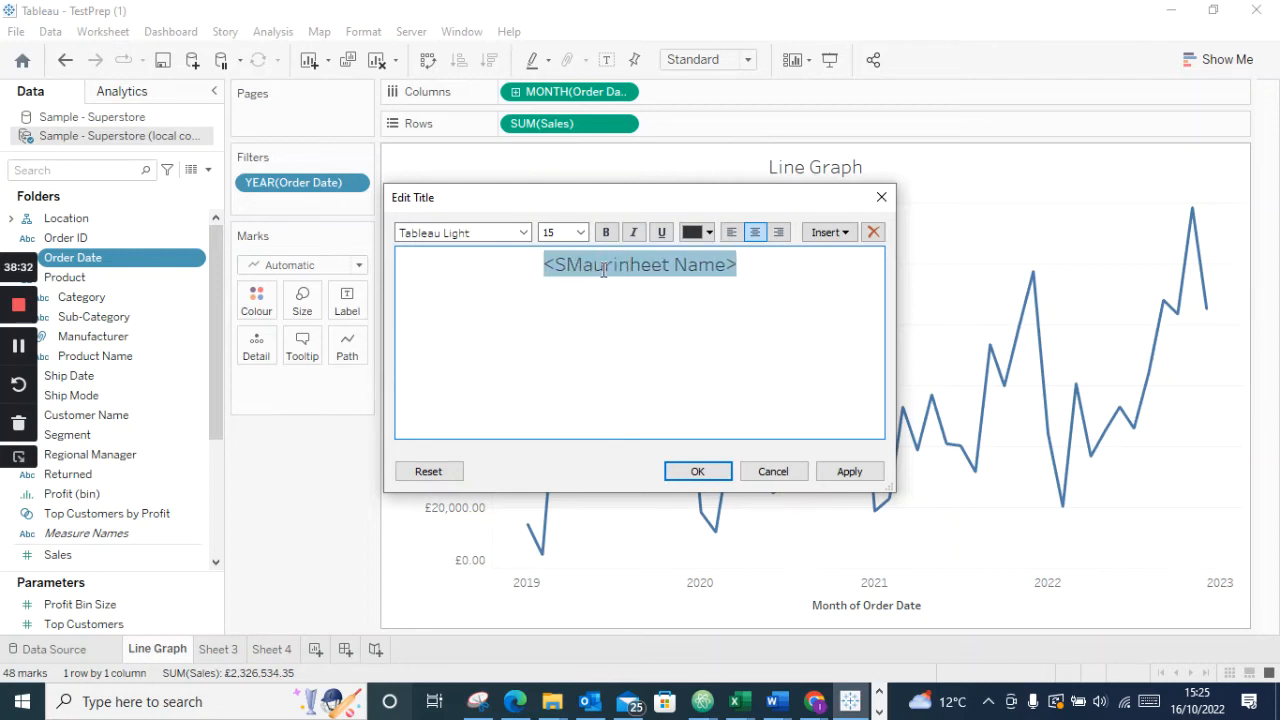
key(BackSpace)
key(BackSpace)
key(BackSpace)
key(BackSpace)
key(BackSpace)
key(BackSpace)
key(BackSpace)
key(BackSpace)
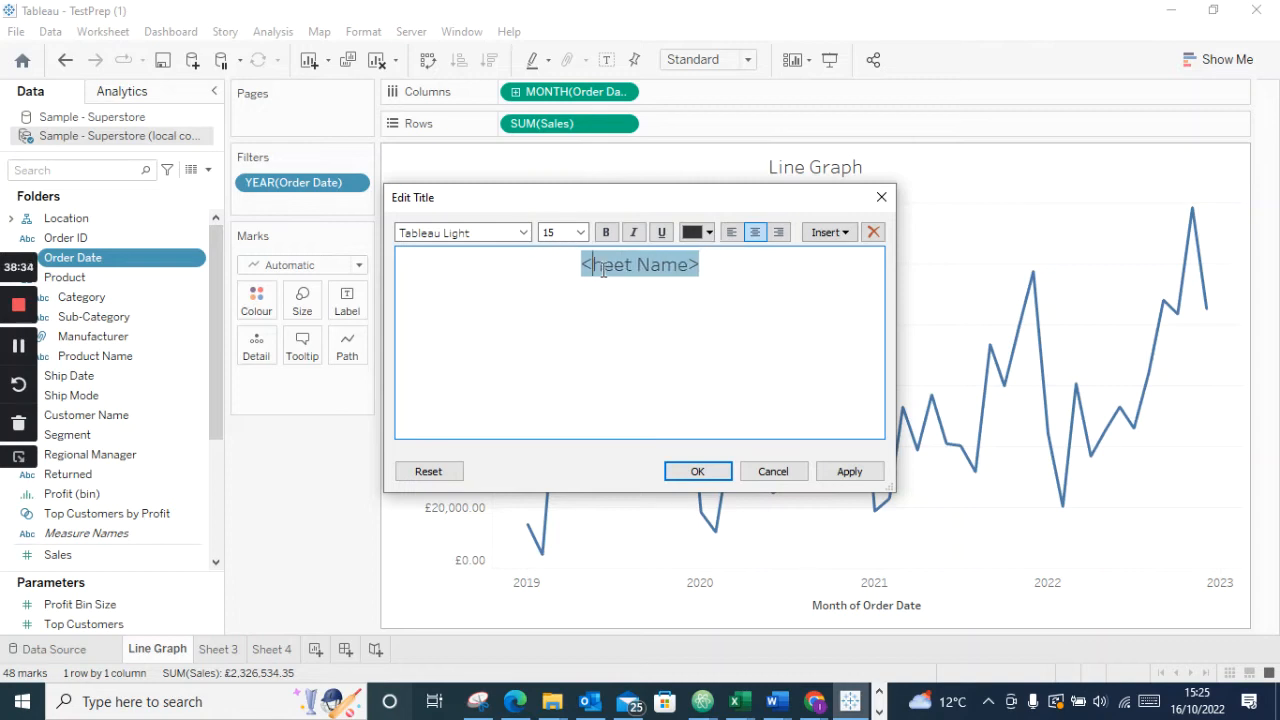
key(Delete)
key(Delete)
key(Delete)
key(Delete)
key(Delete)
key(Delete)
key(Delete)
key(Delete)
key(Delete)
key(Delete)
Enter a first name followed by "Line Graph" as the worksheet title, correct its spelling and apply it
text(Maureen)
text( Line G)
text(rsp)
key(BackSpace)
key(BackSpace)
text(aoh)
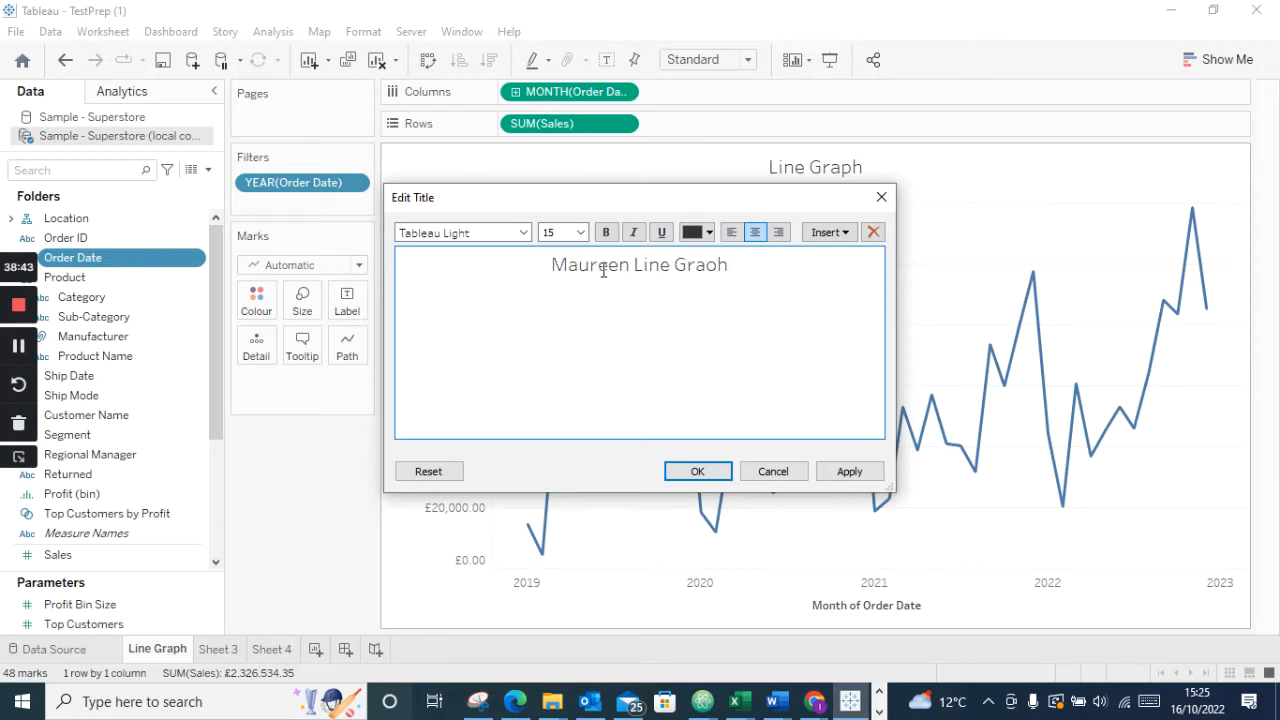
click(852, 472)
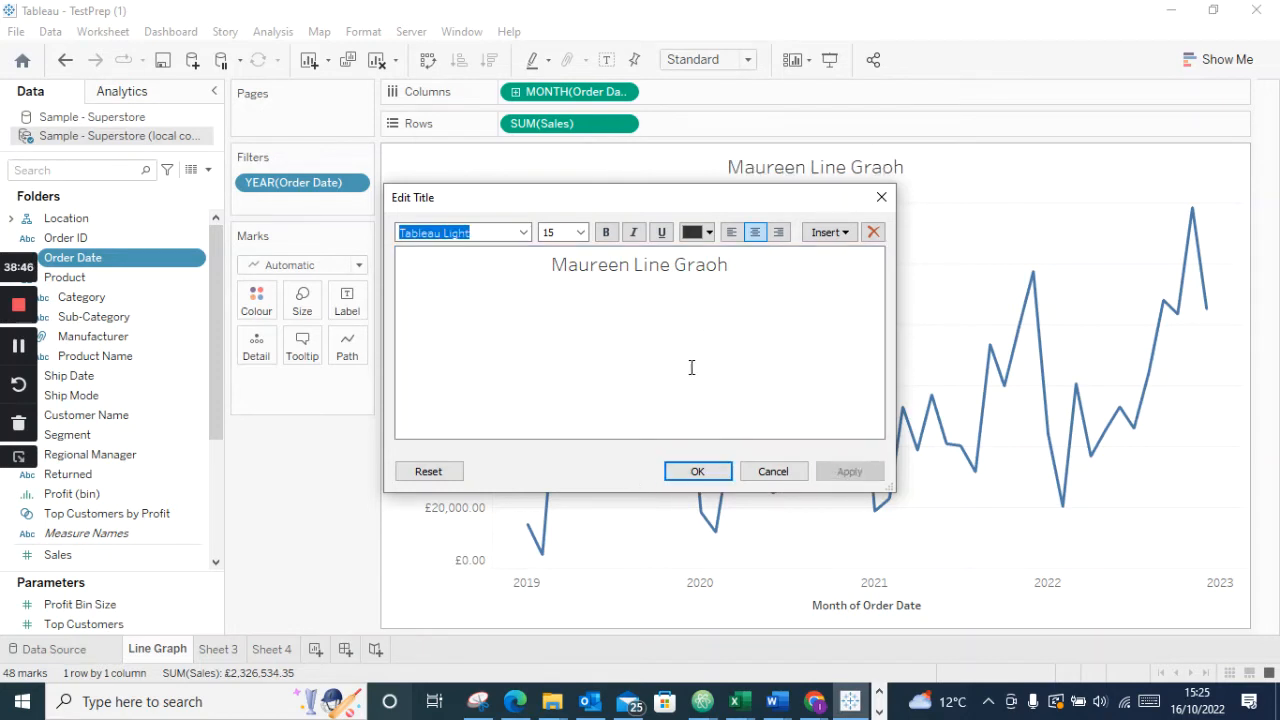
click(709, 264)
key(BackSpace)
text(p)
key(BackSpace)
text(p)
key(BackSpace)
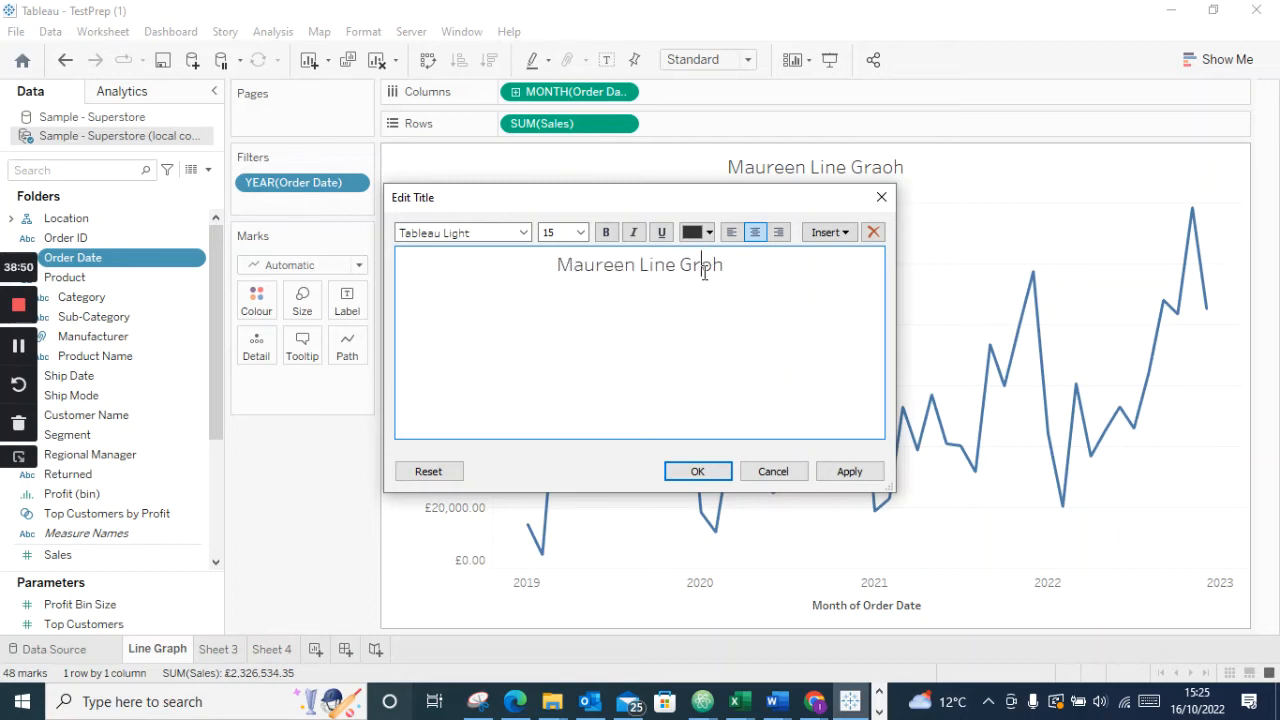
key(Delete)
text(ap)
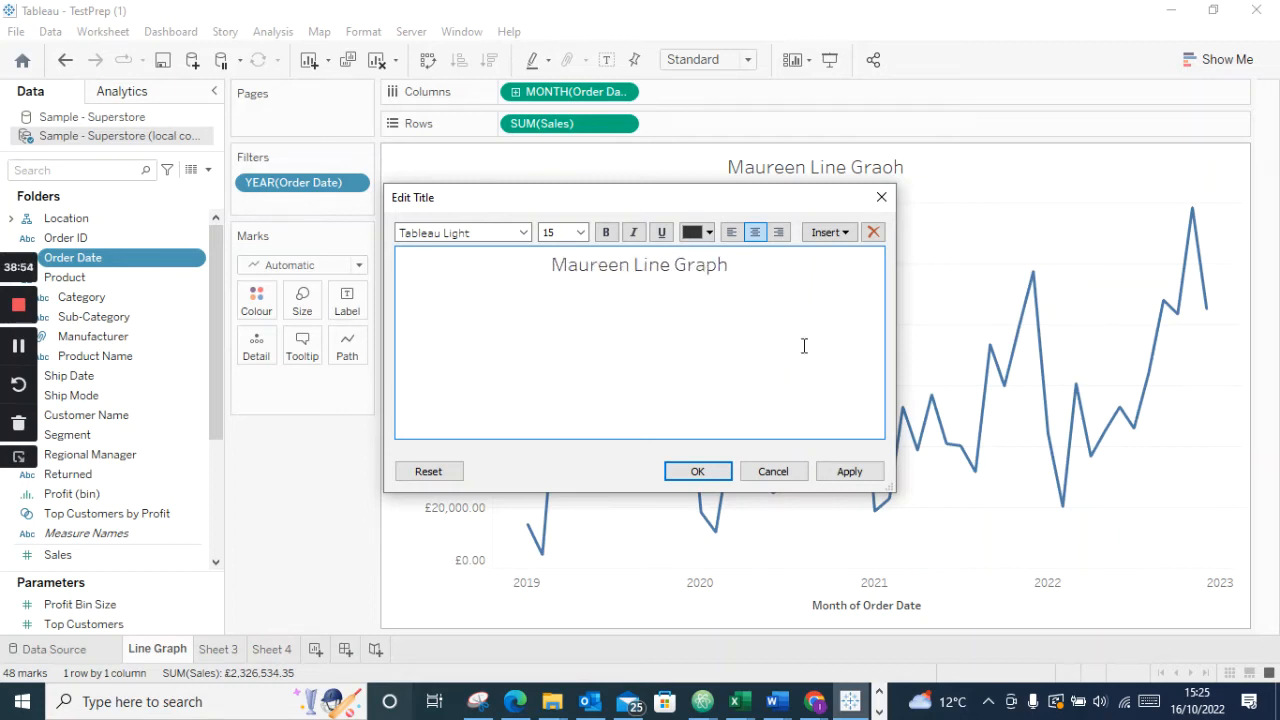
click(835, 470)
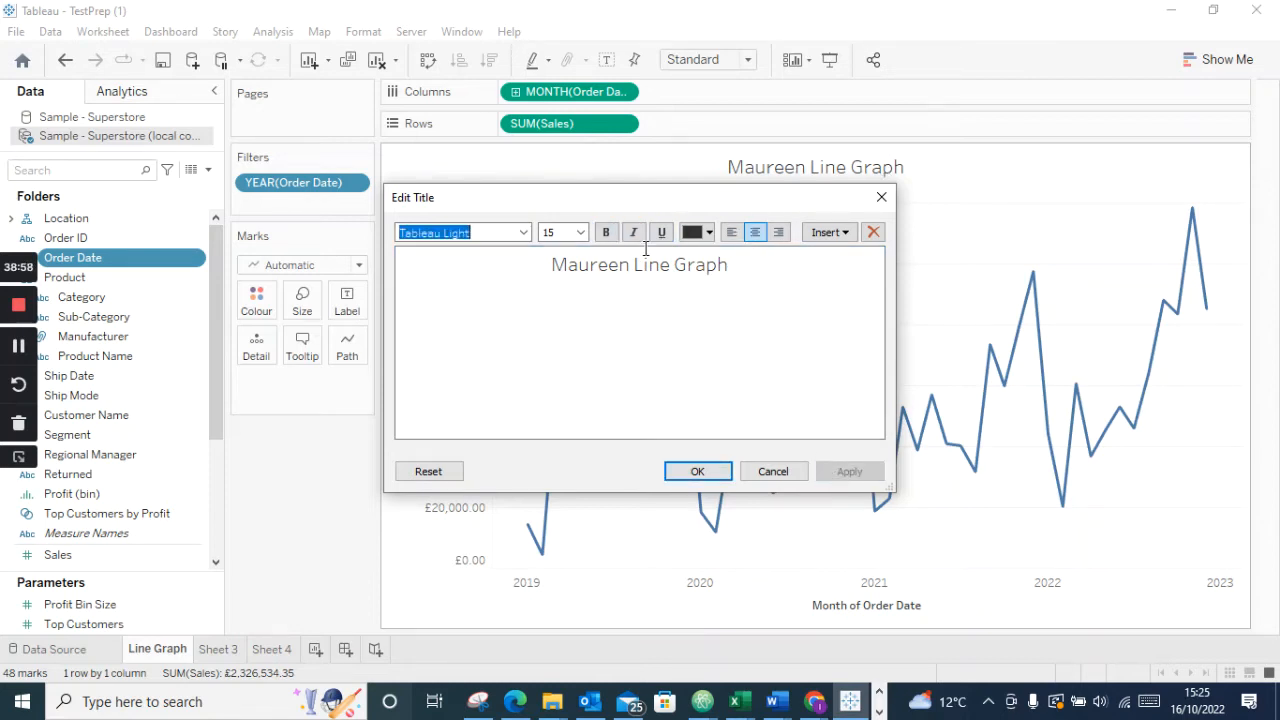
Format the whole worksheet title as bold Tahoma, apply the formatting and close the title editor
drag(728, 268, 546, 265)
click(606, 232)
click(521, 233)
click(460, 434)
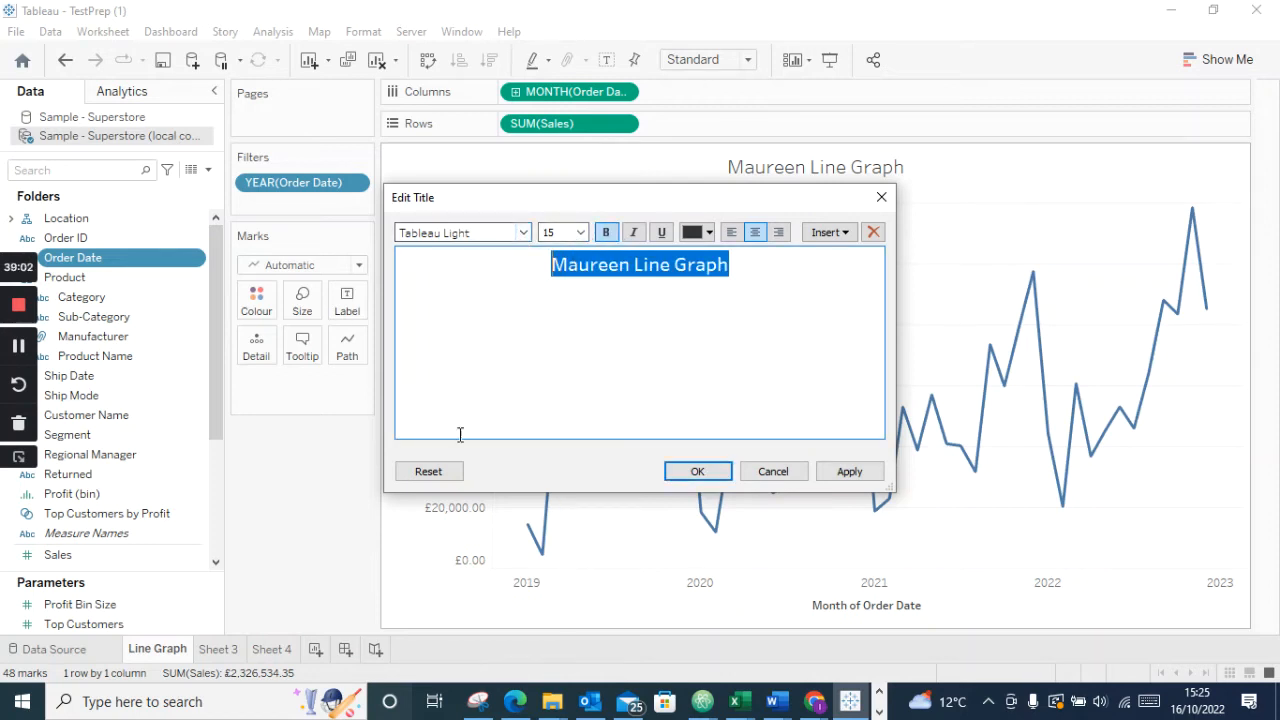
click(522, 232)
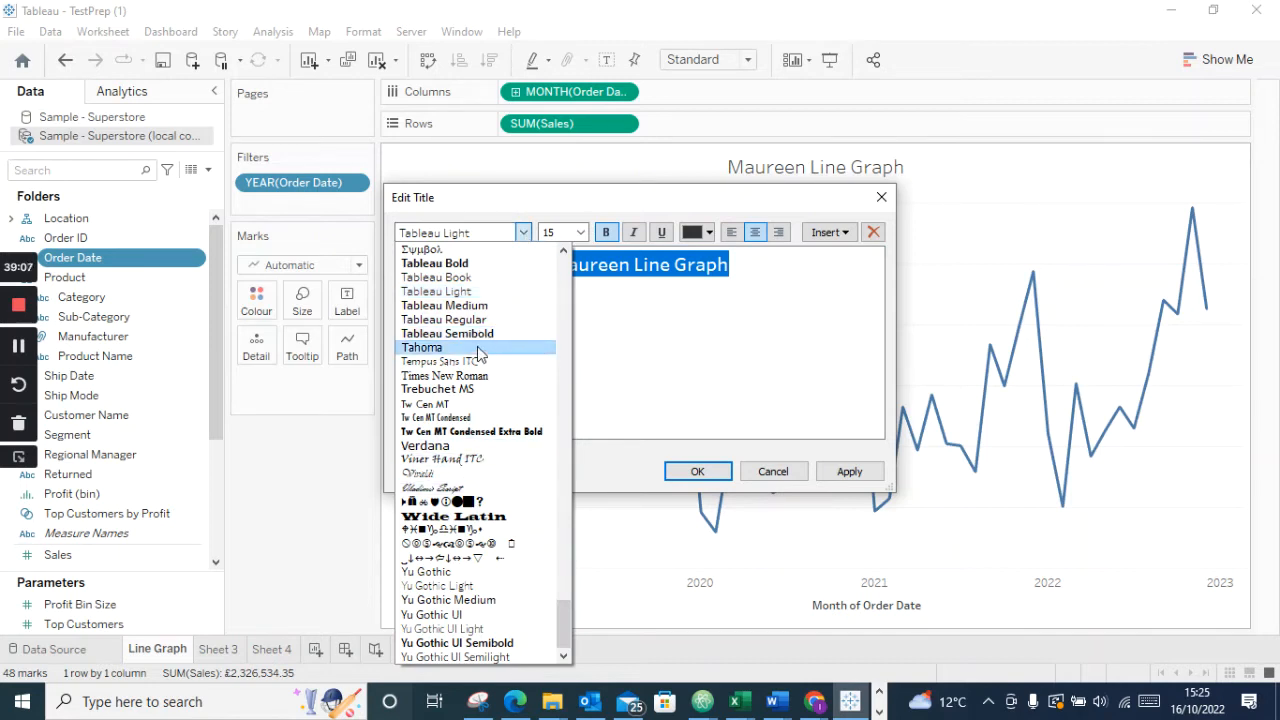
click(430, 347)
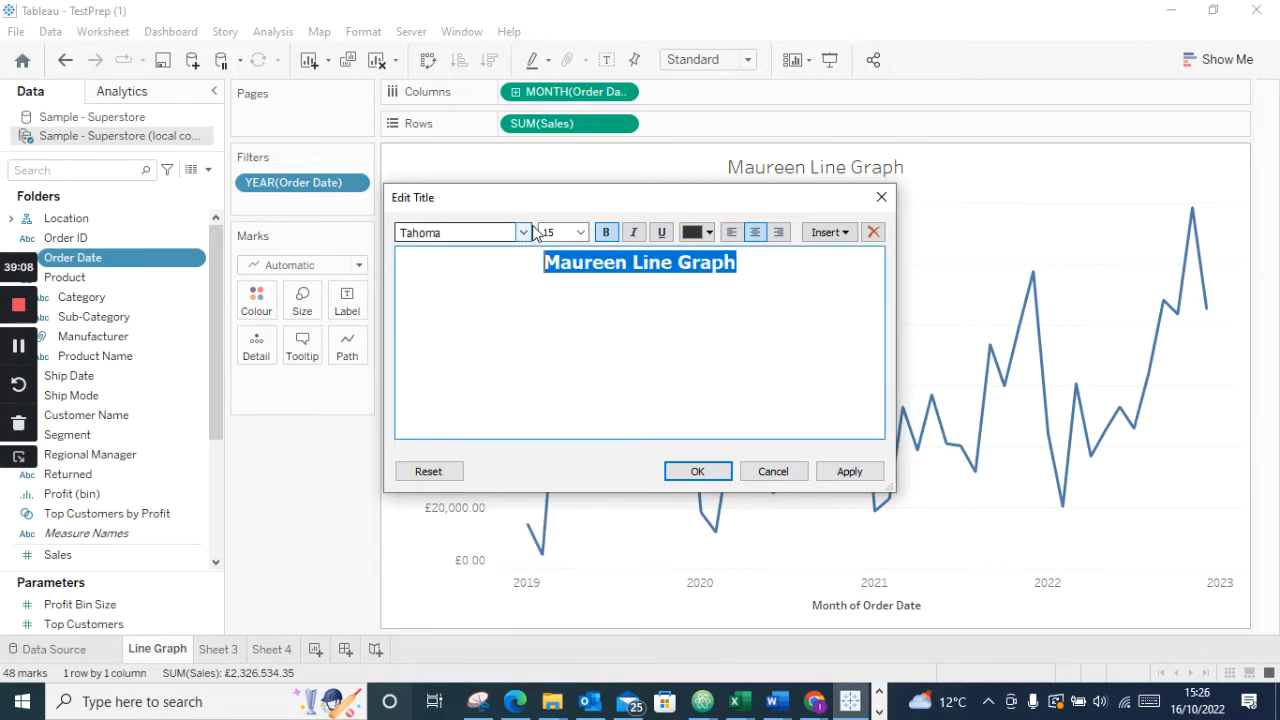
click(843, 479)
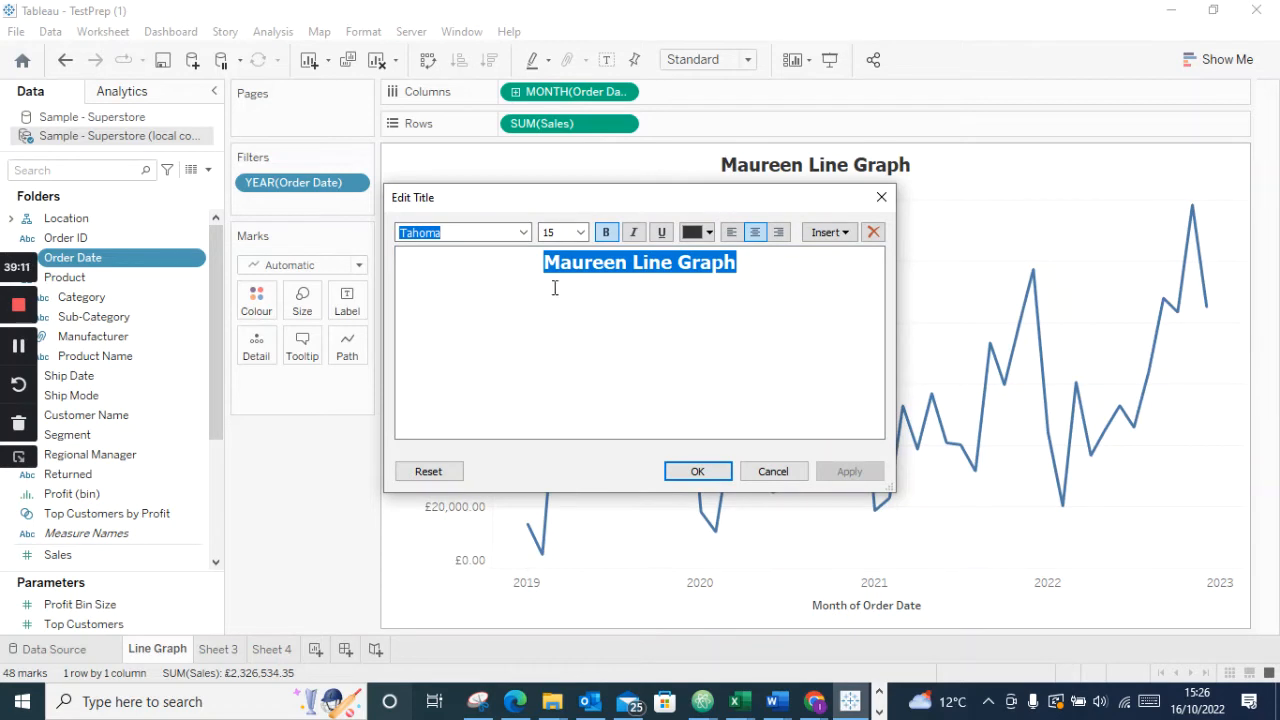
click(881, 197)
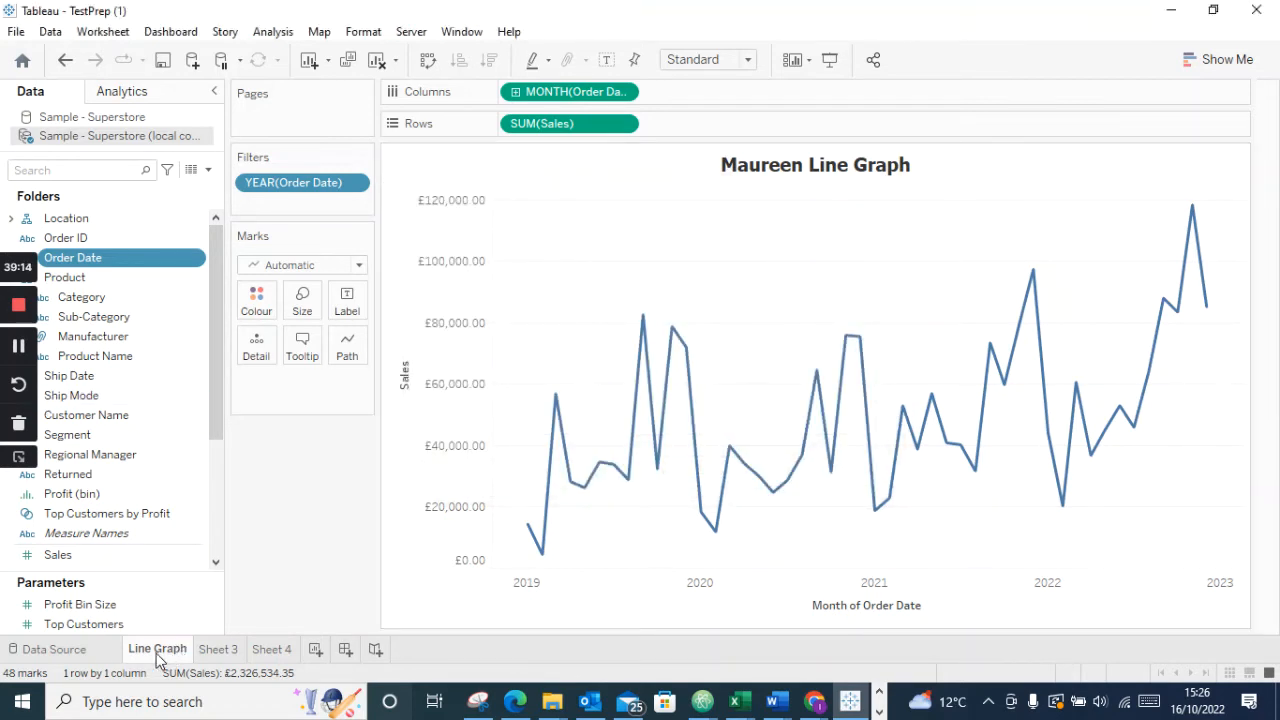
Open Sheet 3 and rename it "Dual Axis Chart"
mouse_move(156, 652)
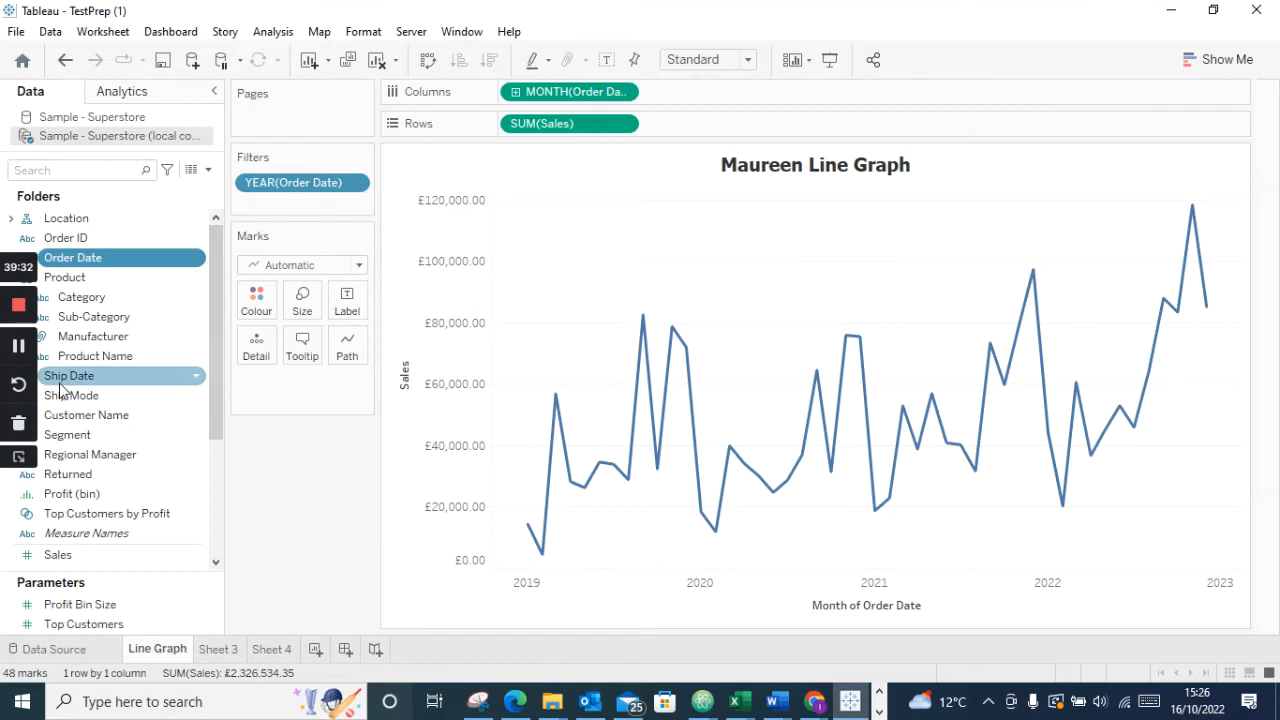
click(218, 648)
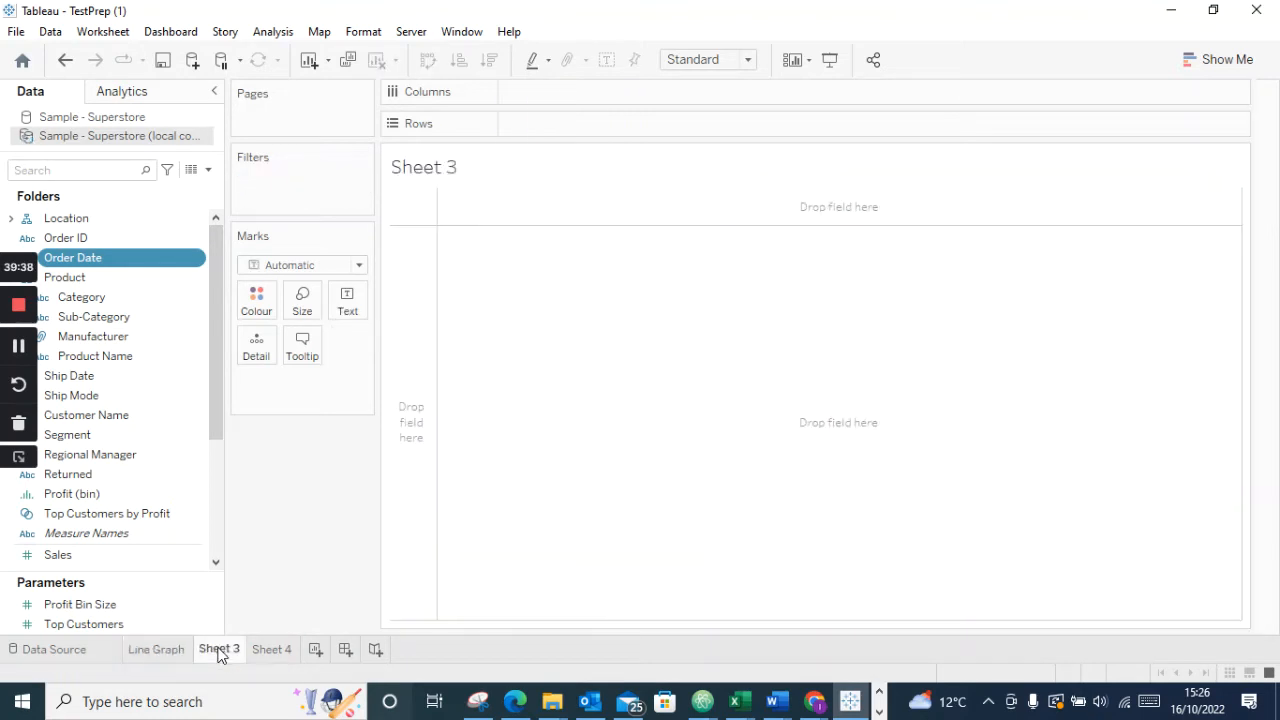
double_click(217, 650)
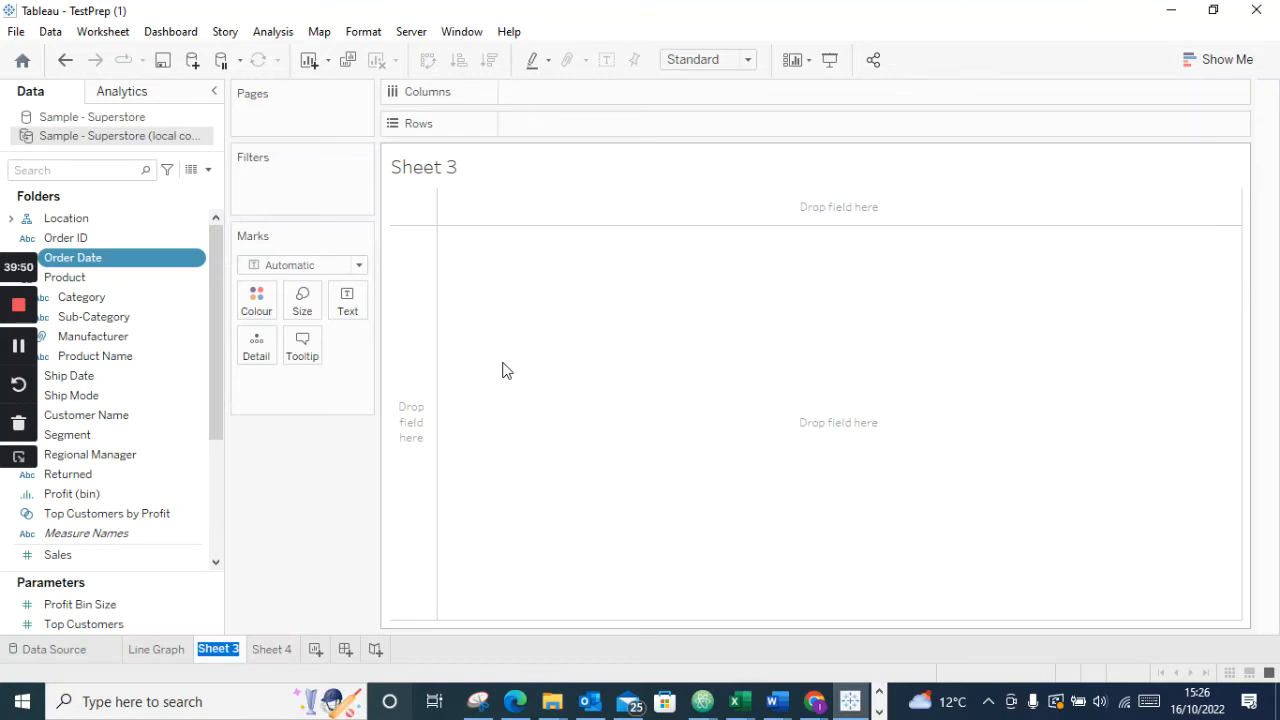
right_click(247, 367)
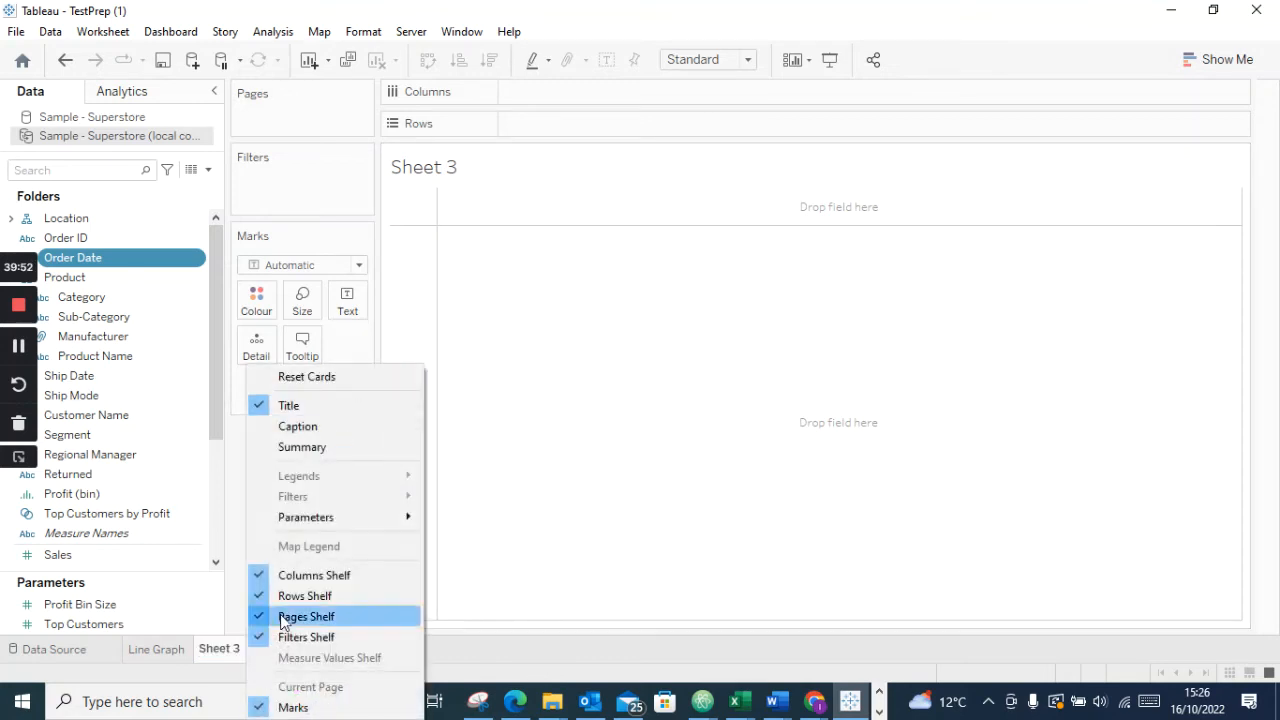
double_click(212, 649)
text(Du)
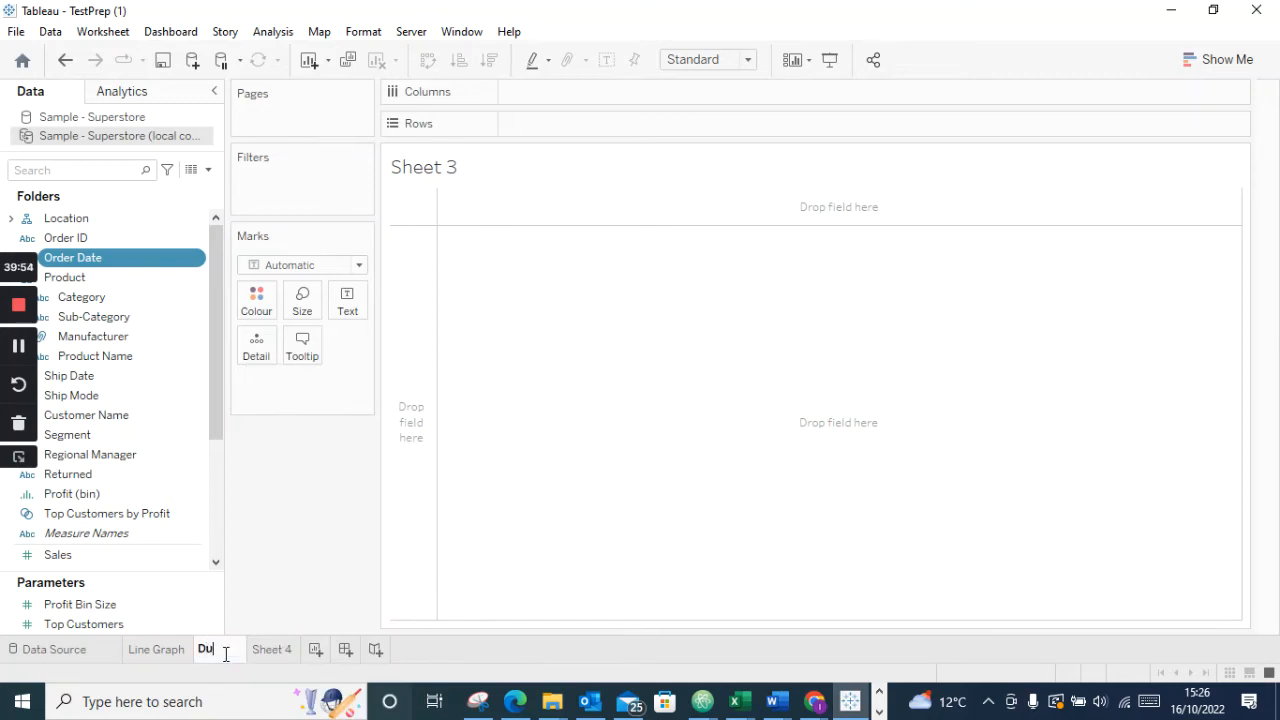
text(al Aix)
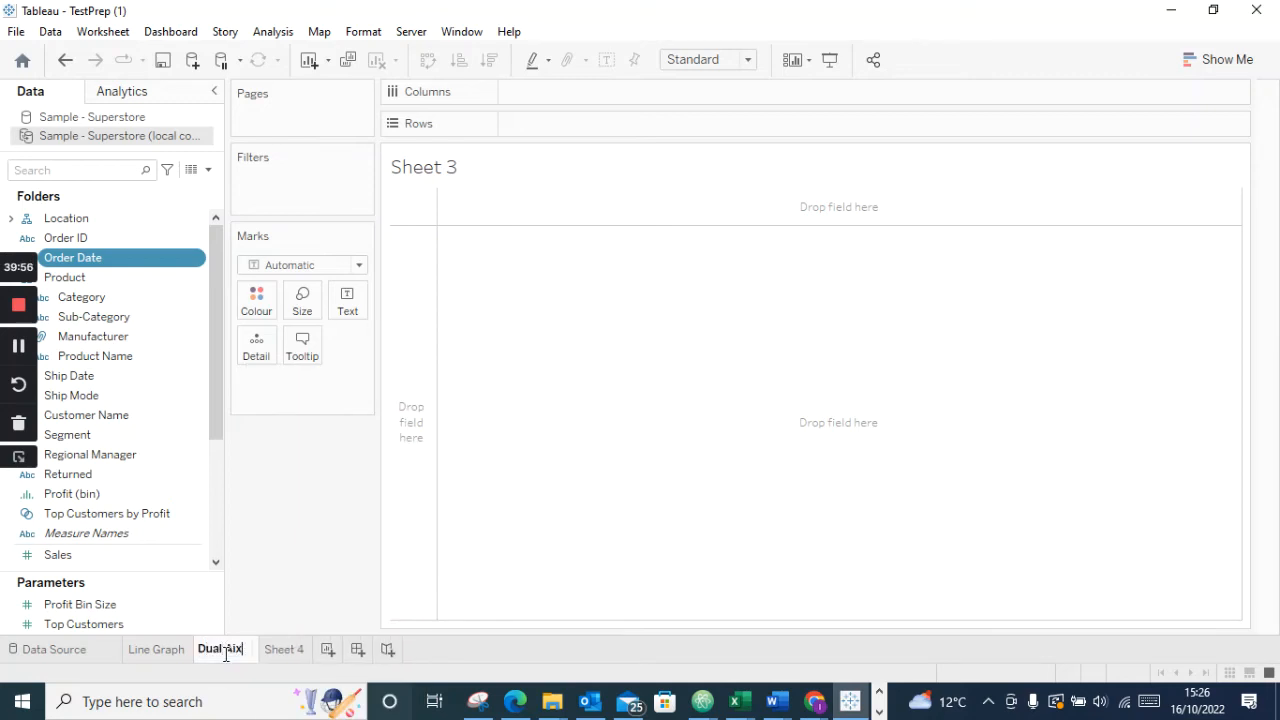
key(BackSpace)
key(BackSpace)
text(xis Chart)
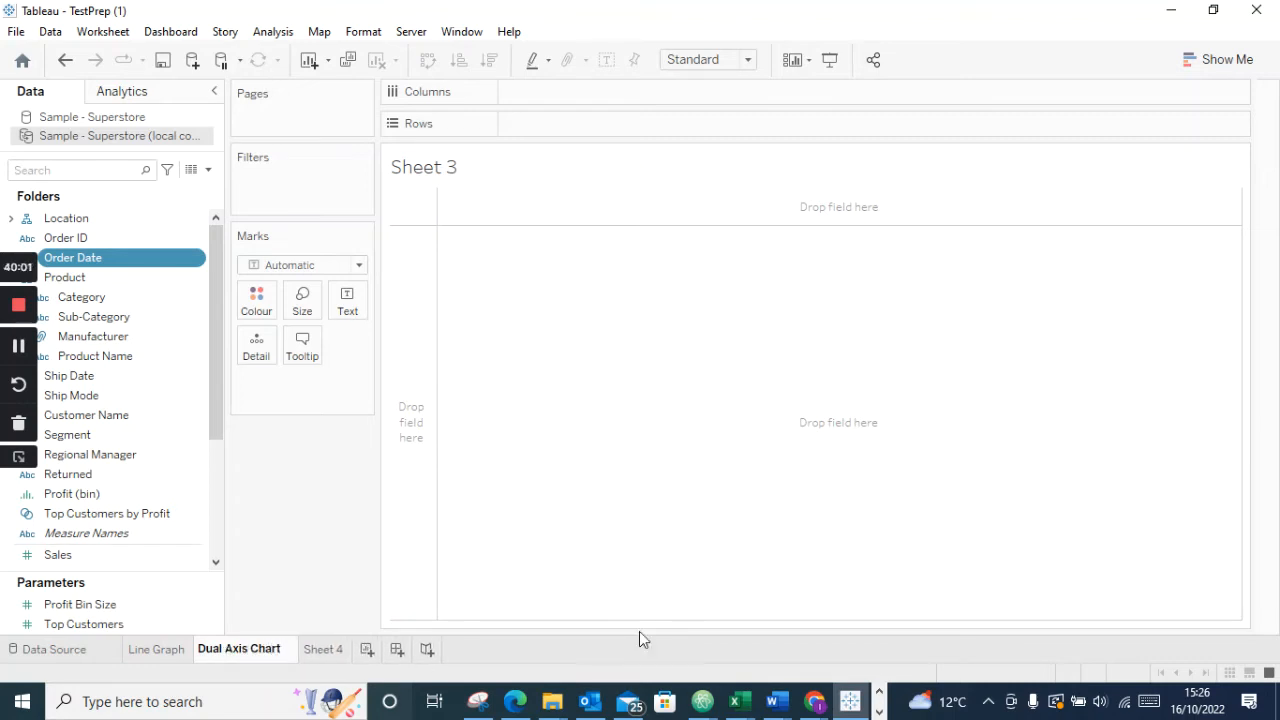
key(Return)
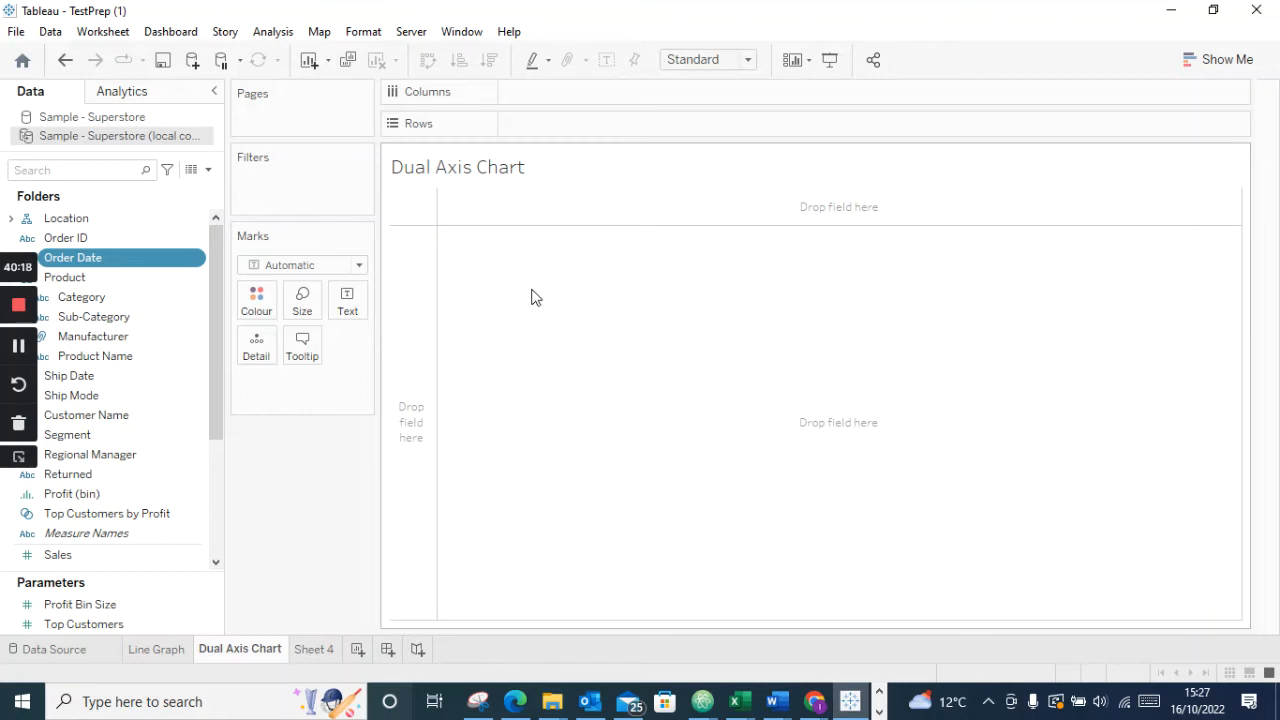
Place Order Date on the columns and Sales on the rows of the Dual Axis Chart worksheet
drag(94, 260, 565, 92)
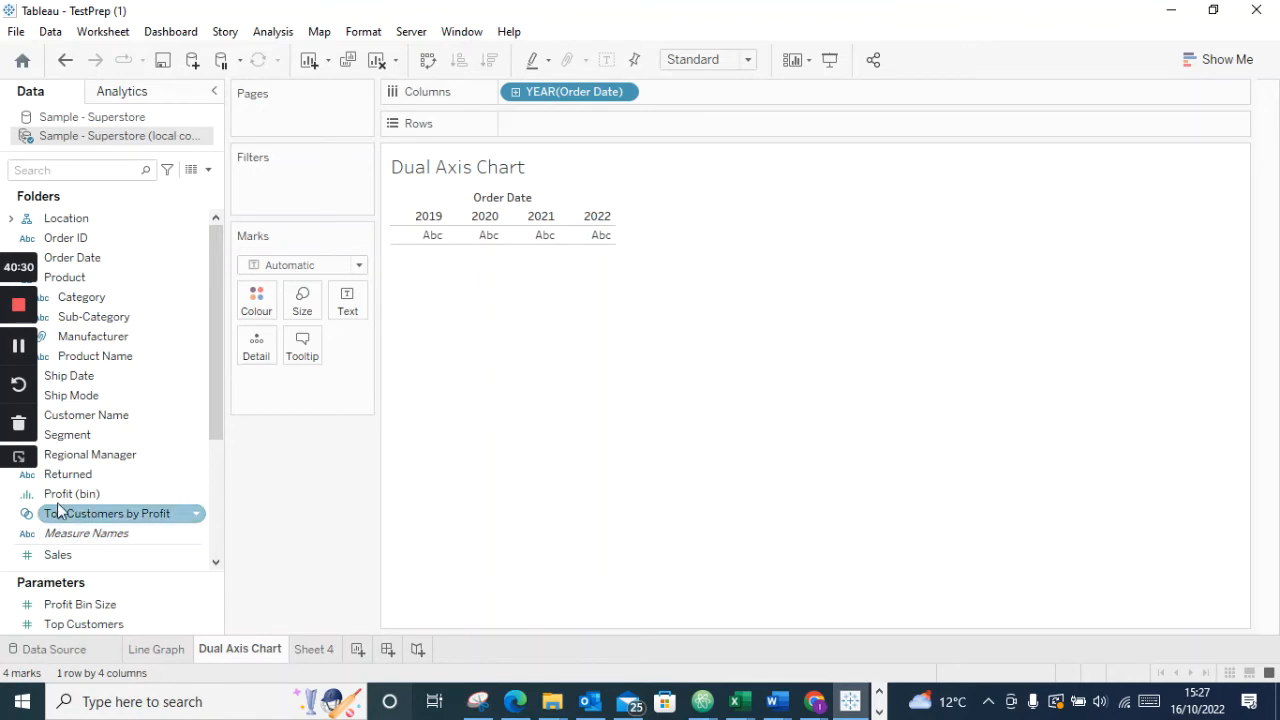
scroll(60, 540, down, 1)
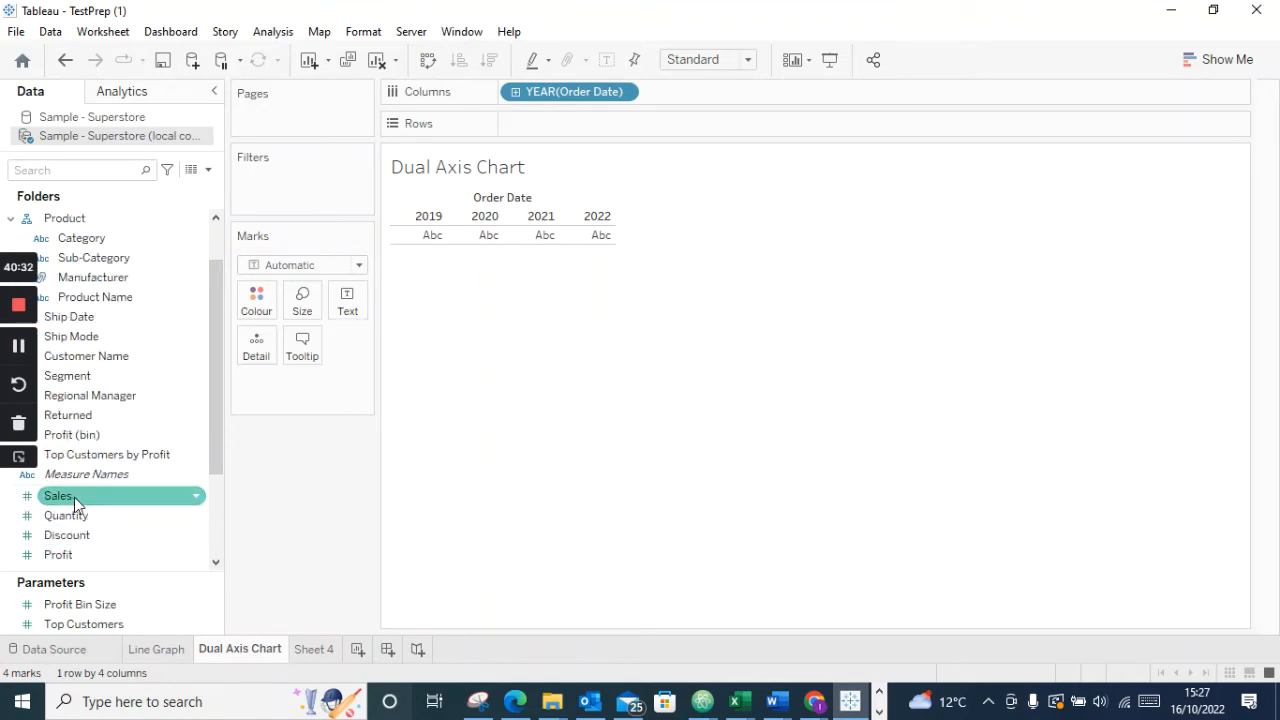
drag(73, 495, 546, 131)
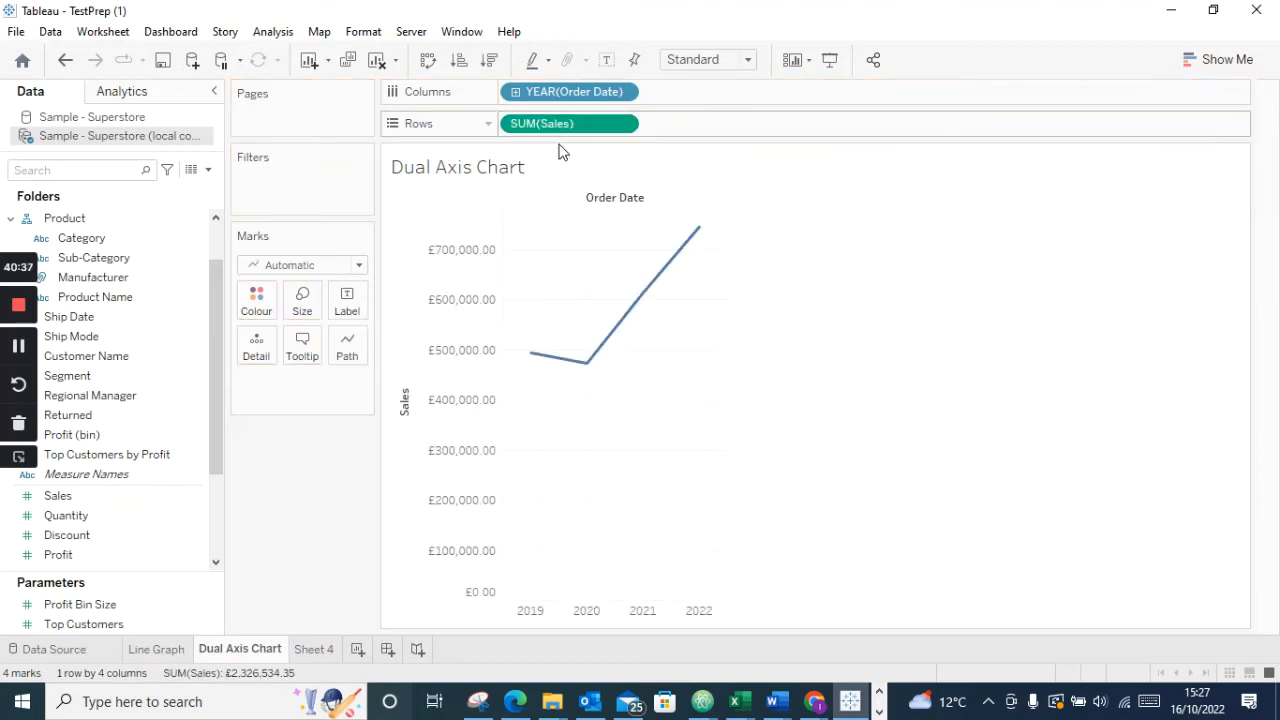
Try the continuous Year level for Order Date on the columns, and return it to the discrete Year level
click(626, 93)
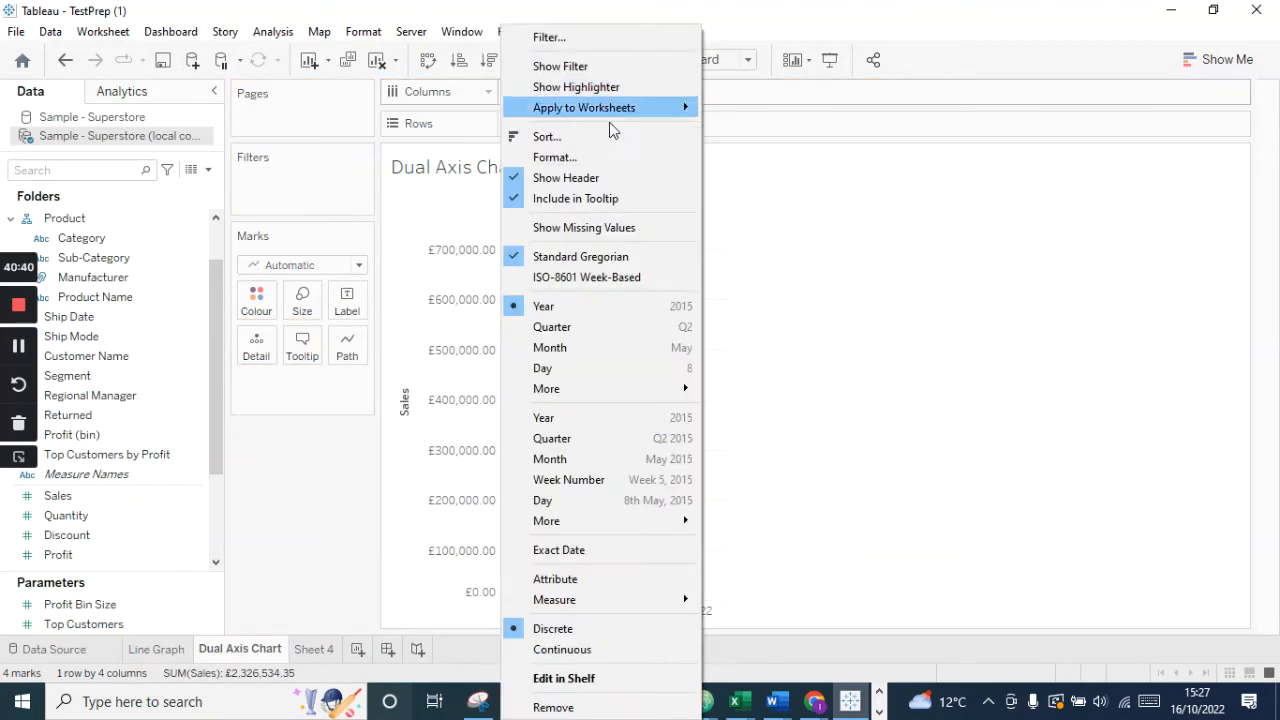
click(620, 418)
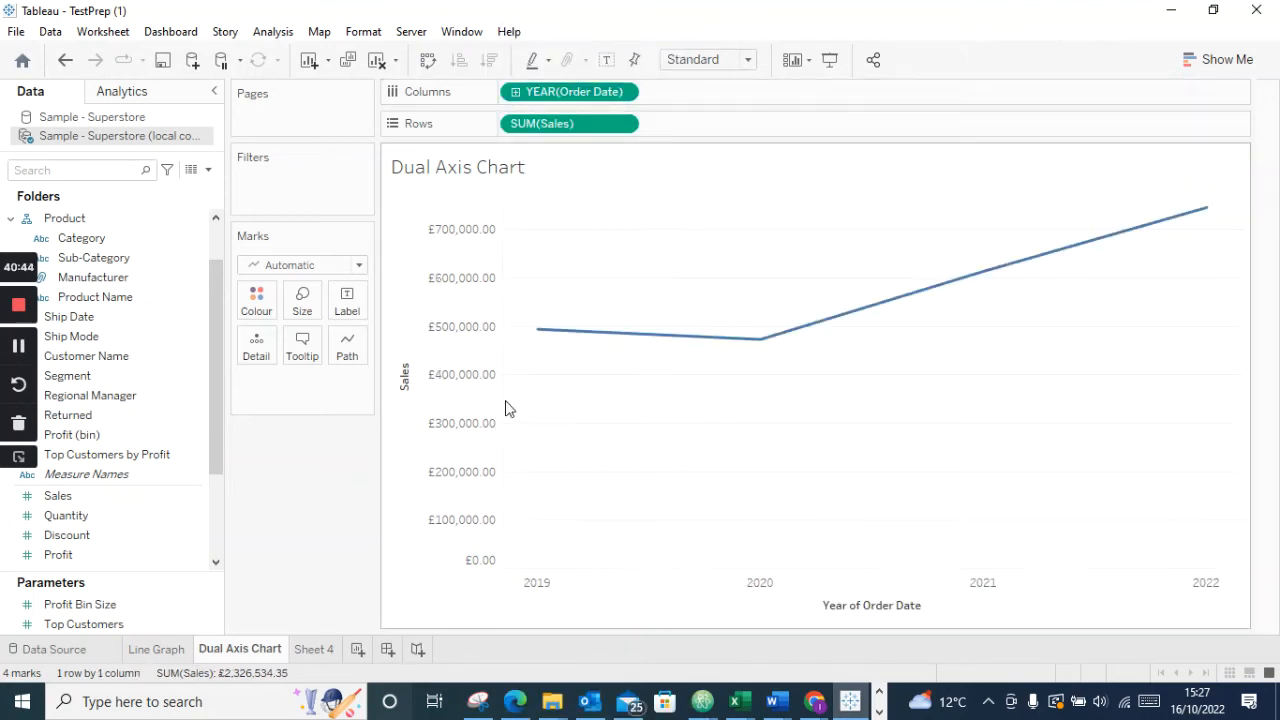
click(625, 93)
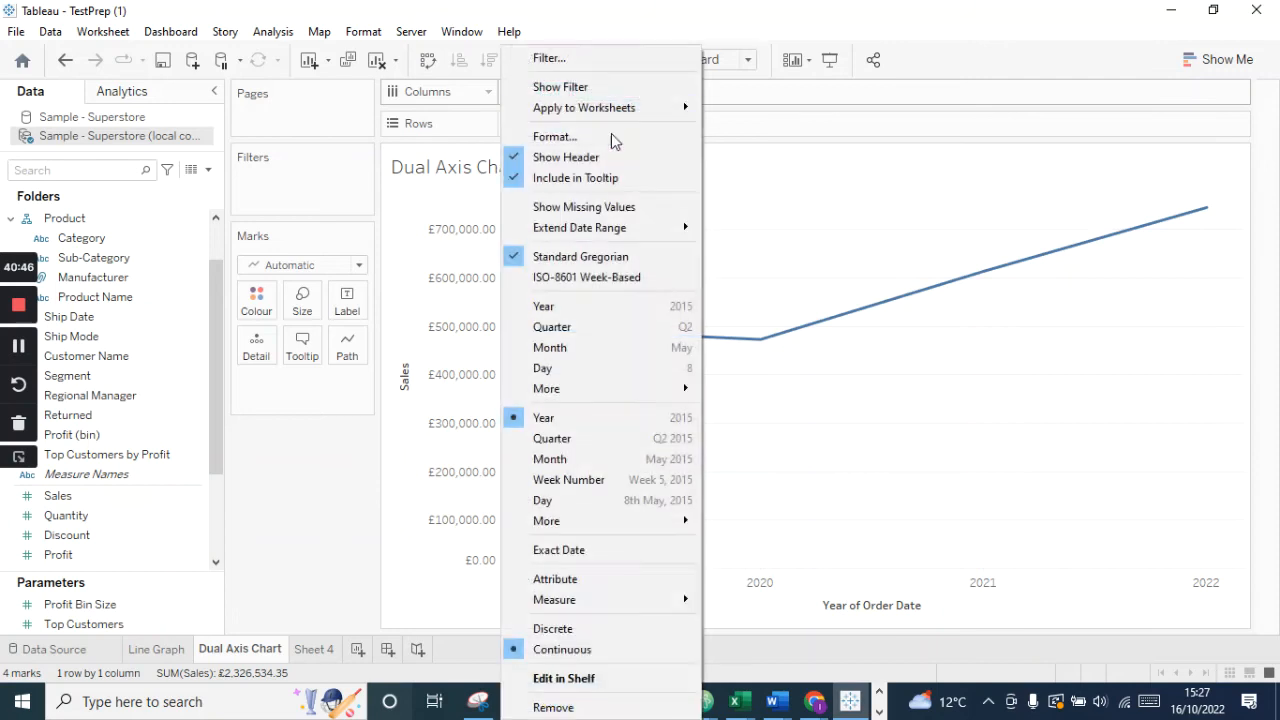
click(580, 311)
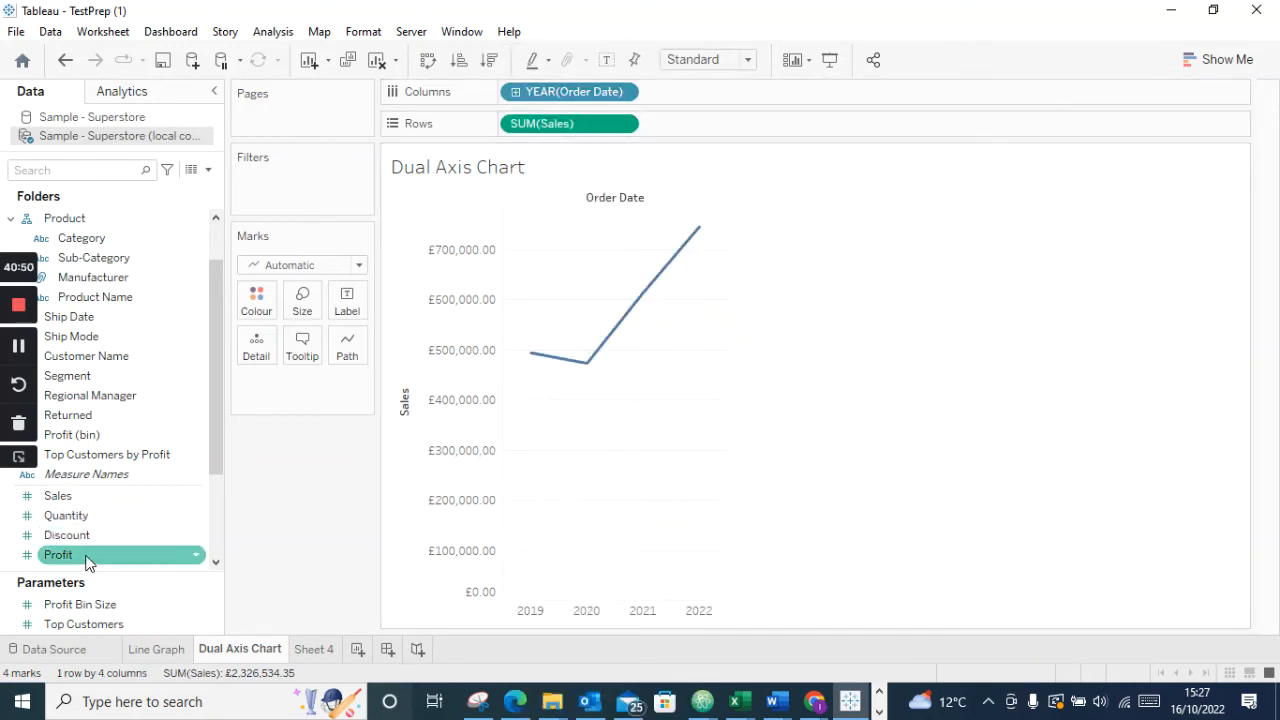
Add Profit to the Sales line chart as a second vertical axis opposite the Sales axis
drag(60, 558, 722, 380)
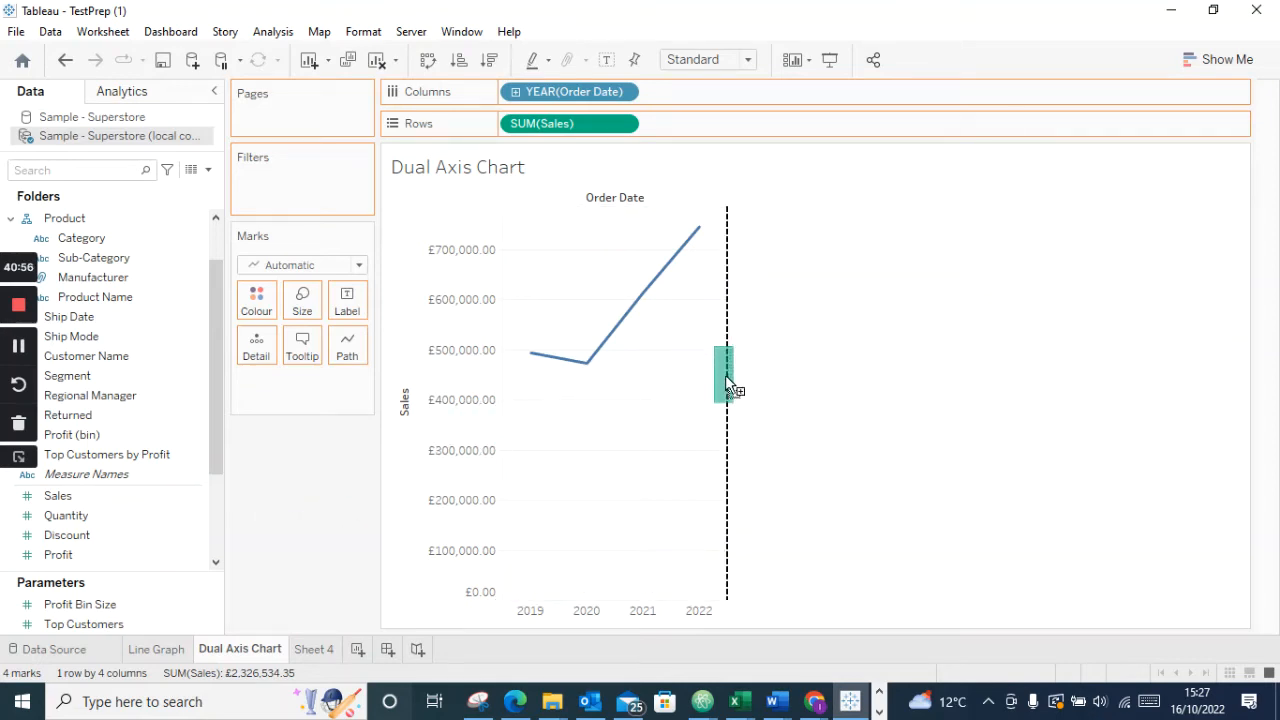
drag(727, 382, 727, 390)
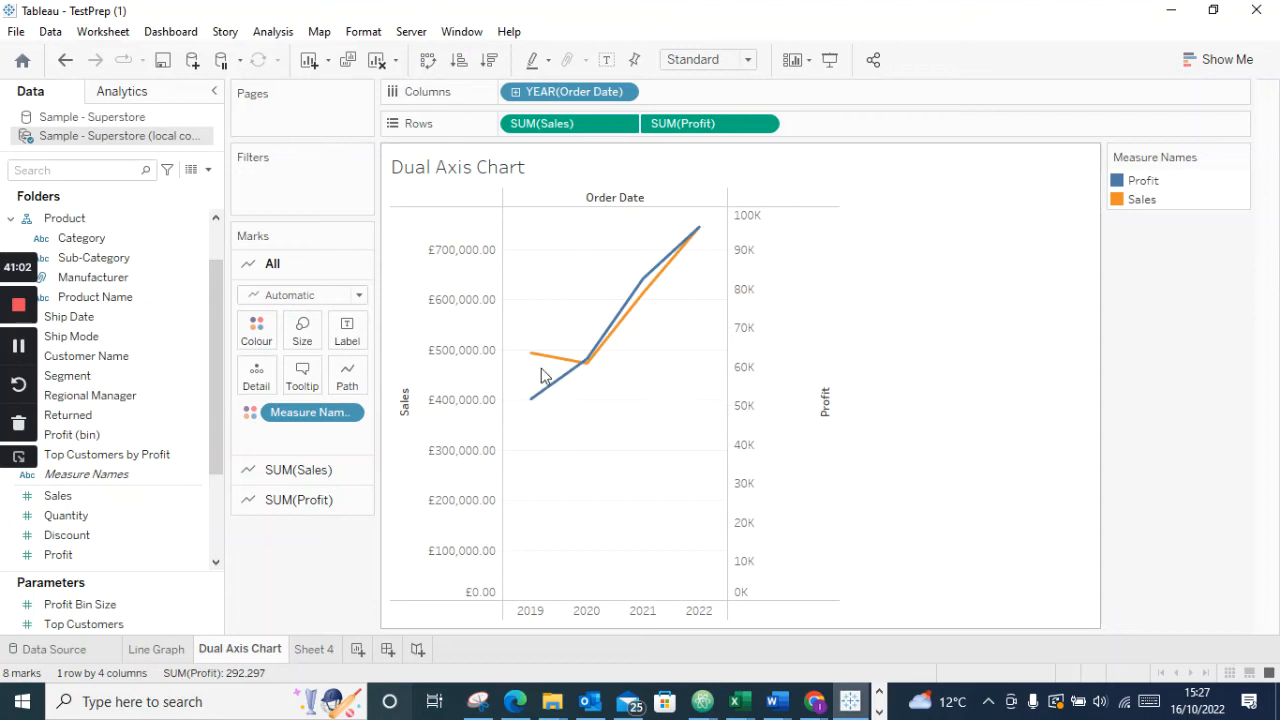
mouse_move(600, 342)
Open the formatting settings of the Sales axis and review the pane, shading and font options
click(444, 450)
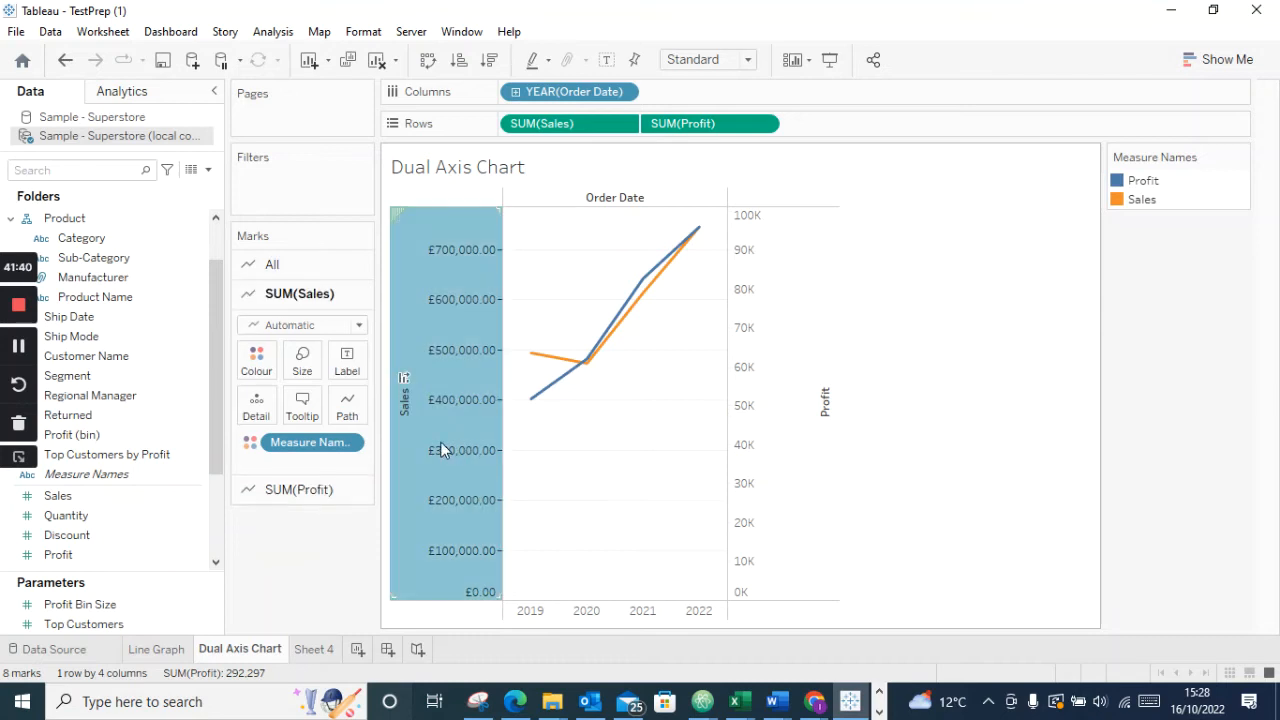
right_click(452, 457)
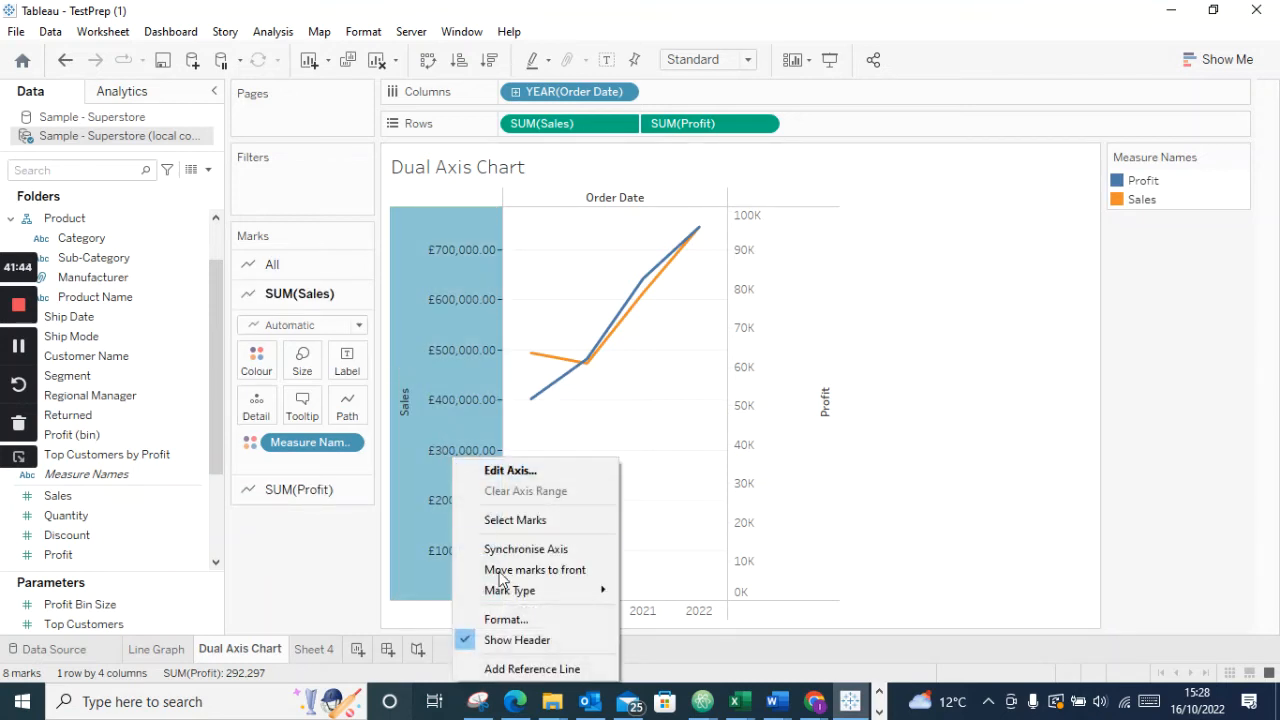
click(517, 620)
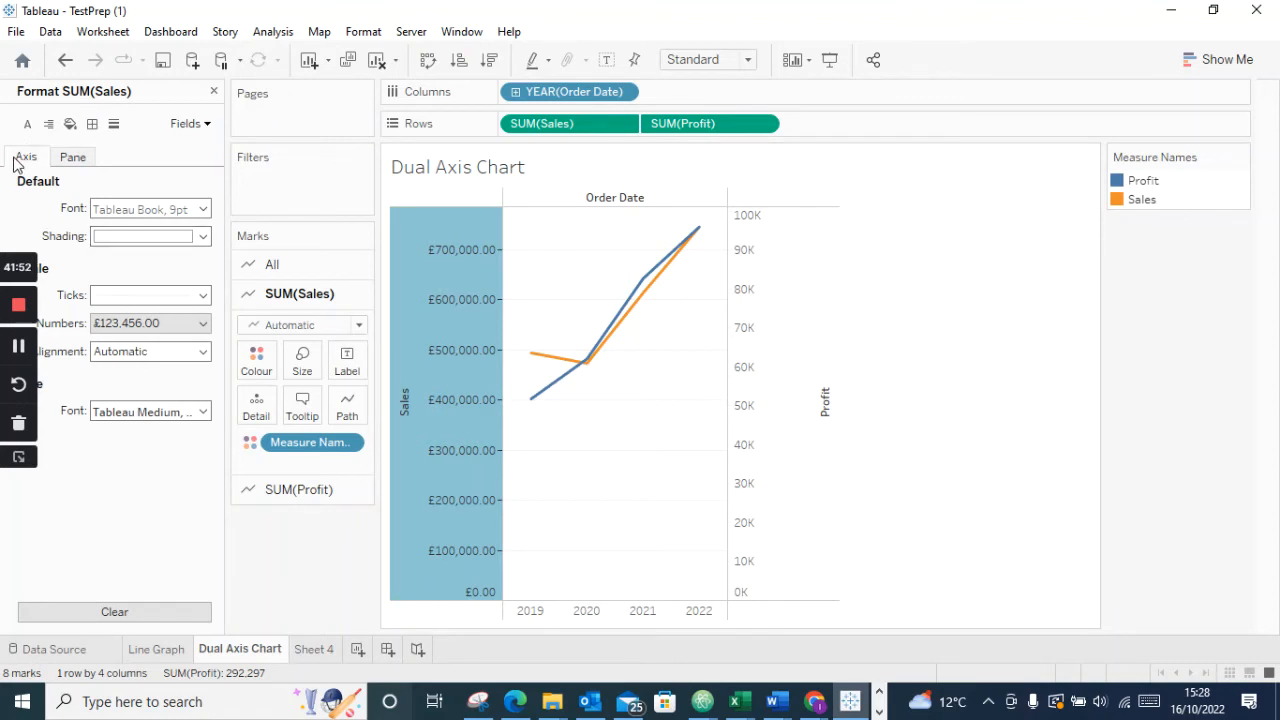
click(68, 158)
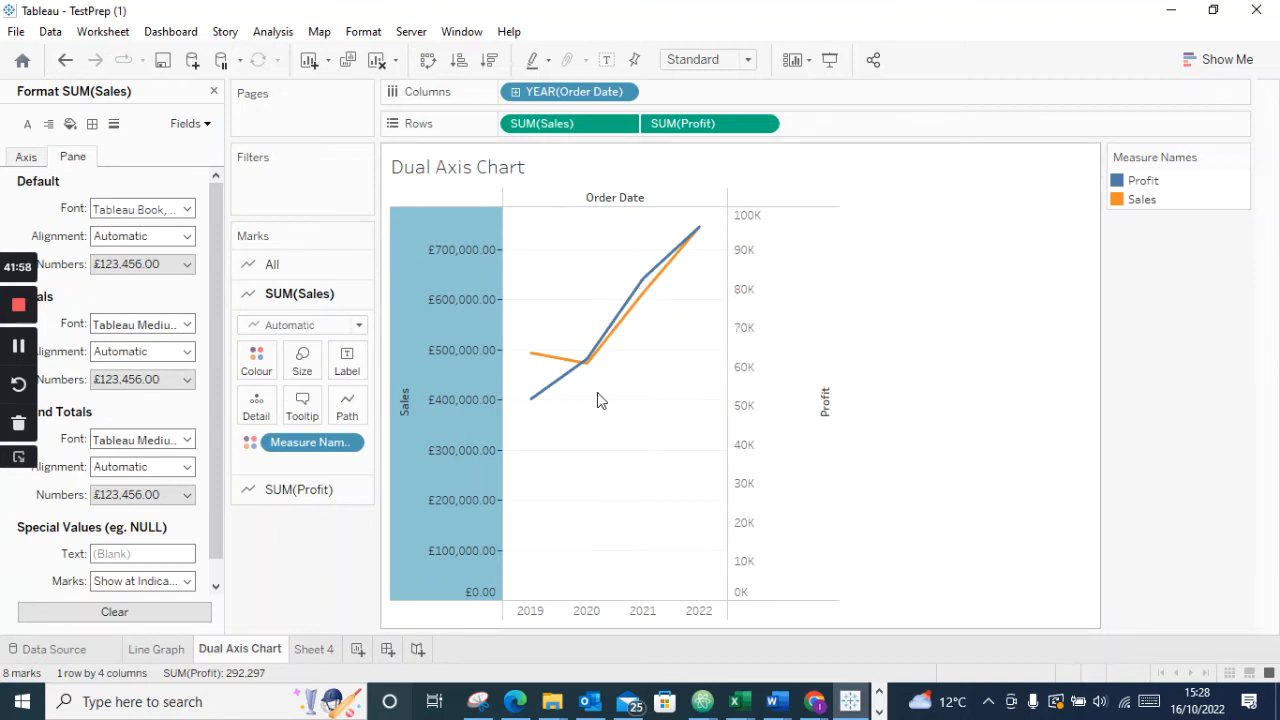
click(27, 158)
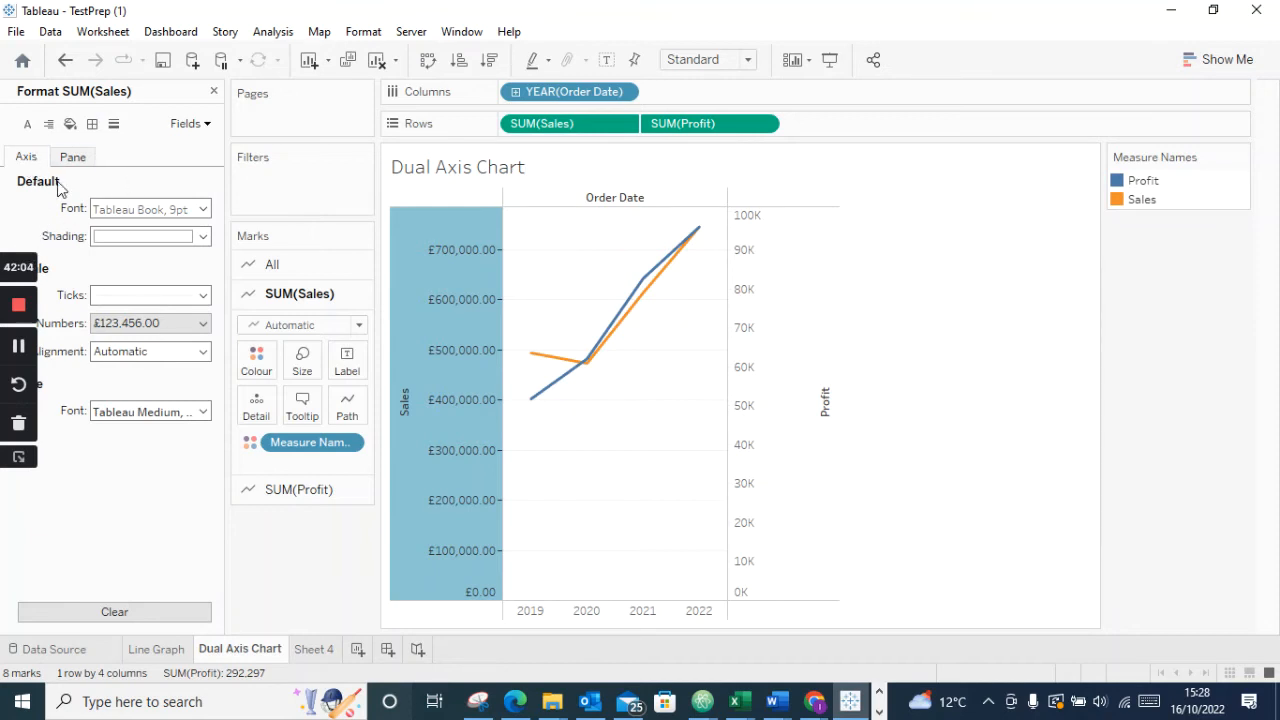
click(203, 236)
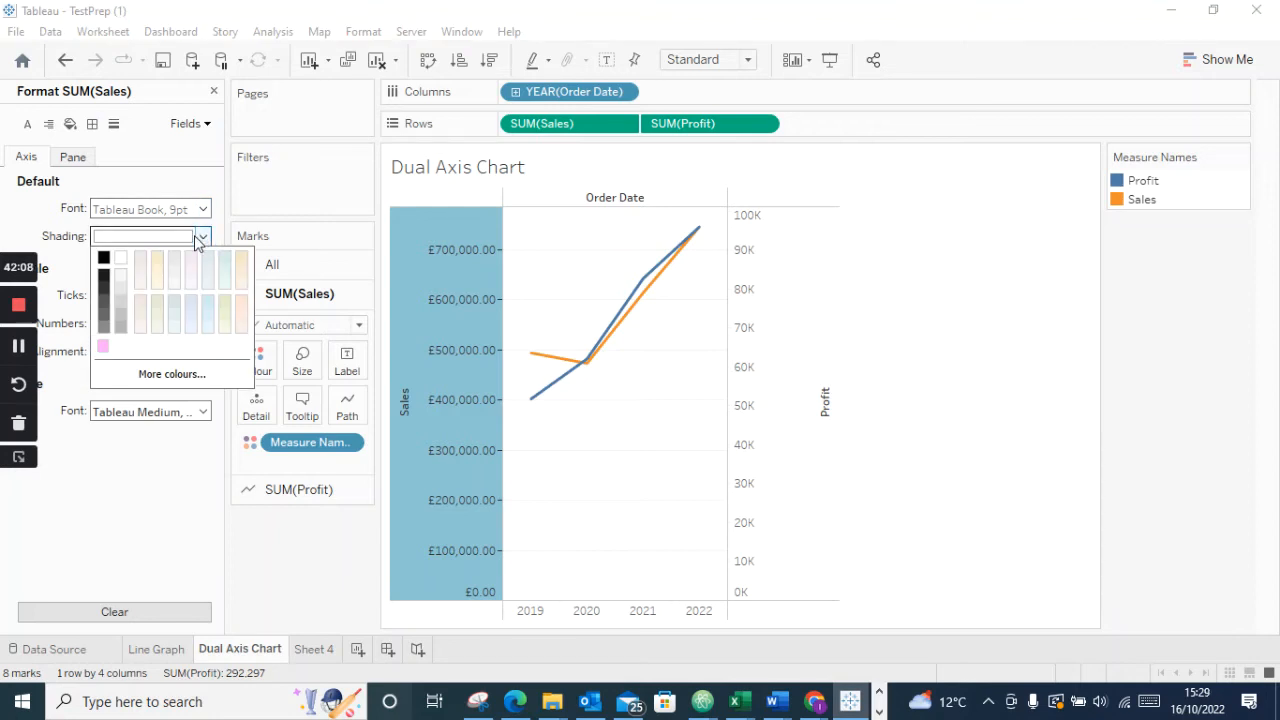
click(203, 209)
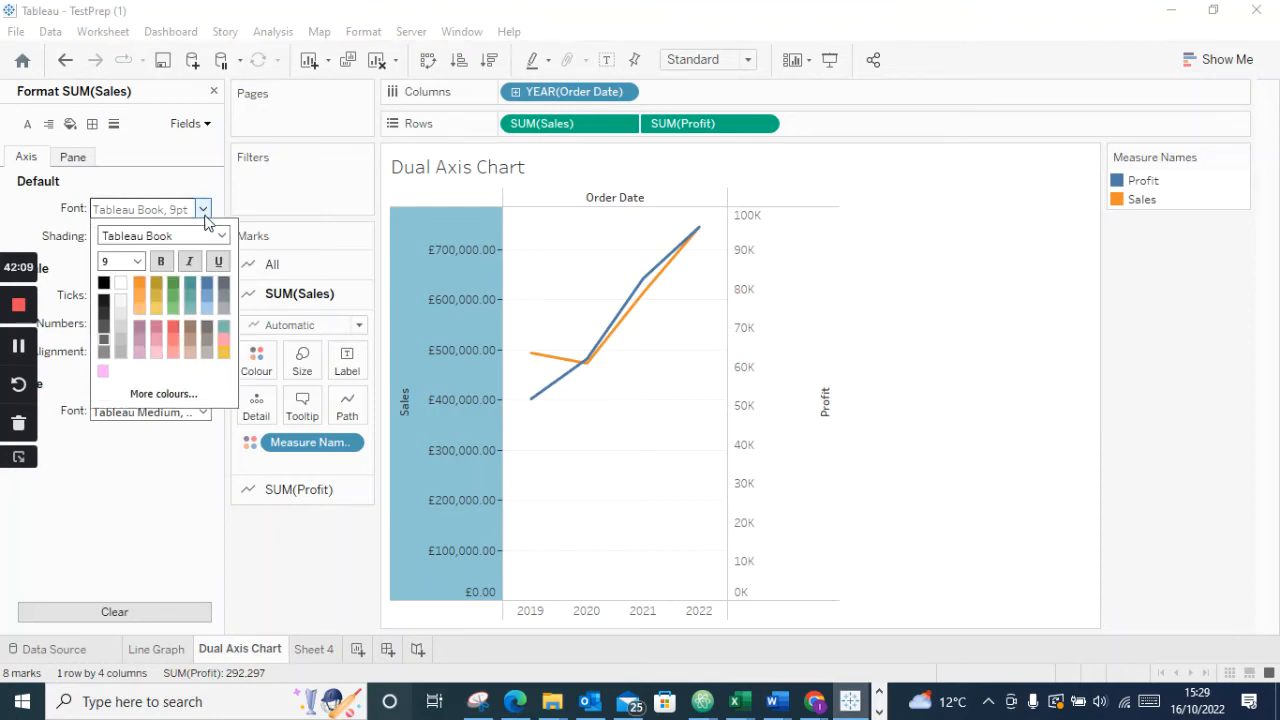
click(27, 158)
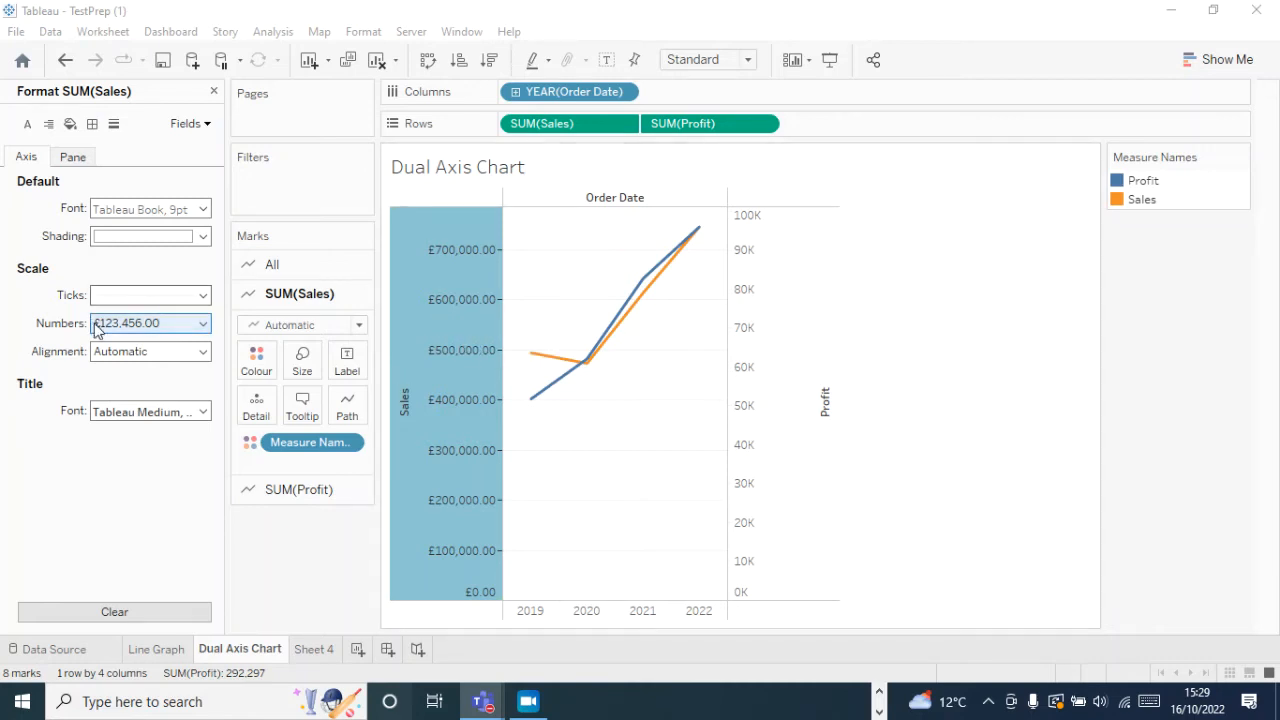
Format the Sales axis numbers as Currency (Custom) with 0 decimal places
click(204, 324)
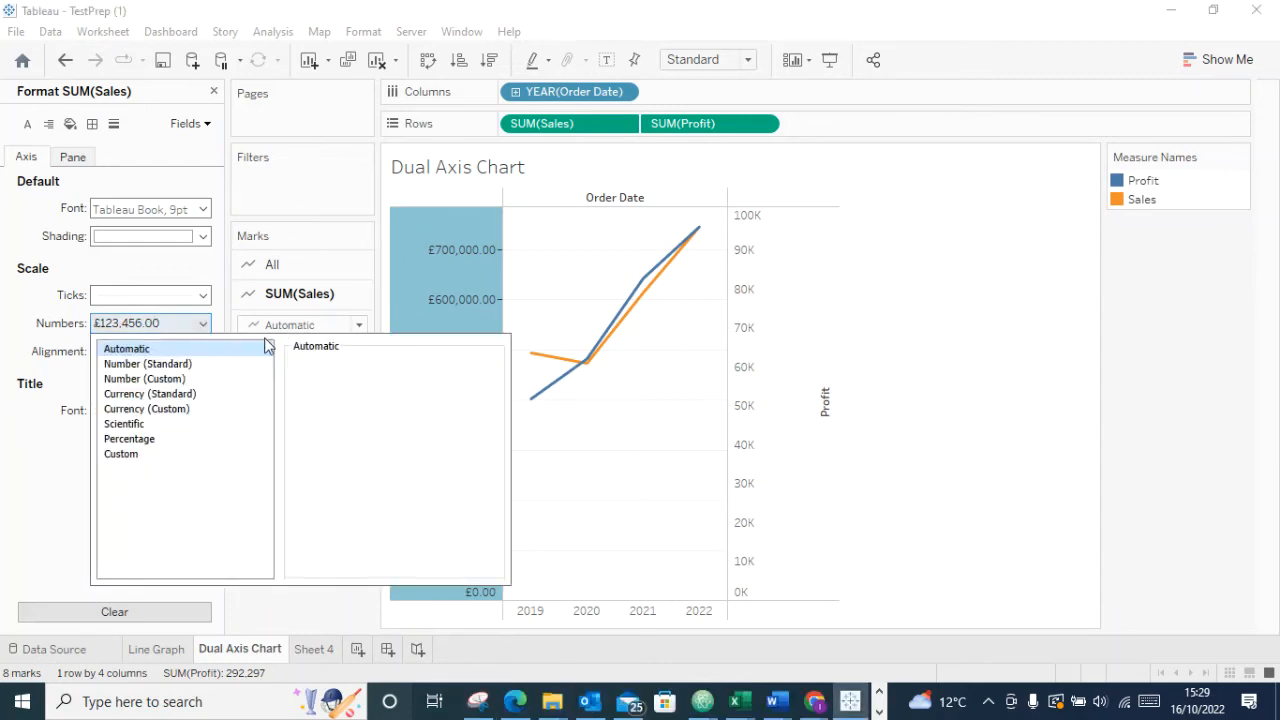
click(167, 410)
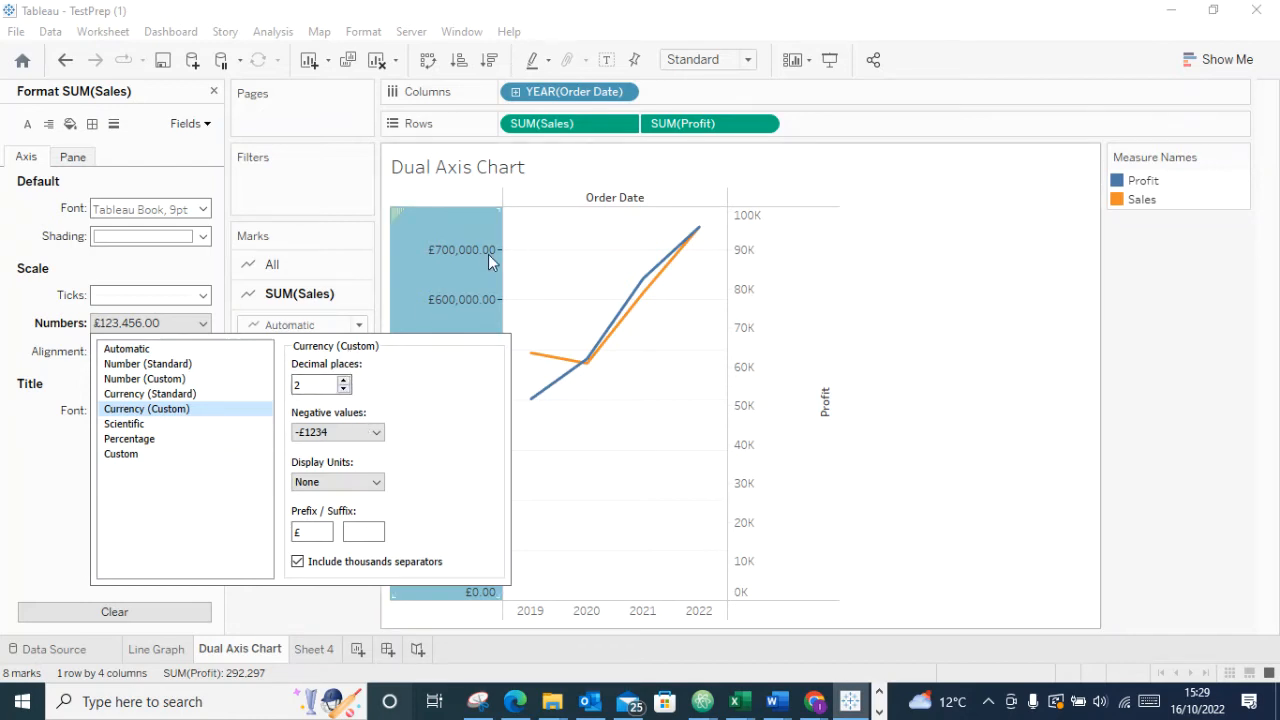
click(343, 389)
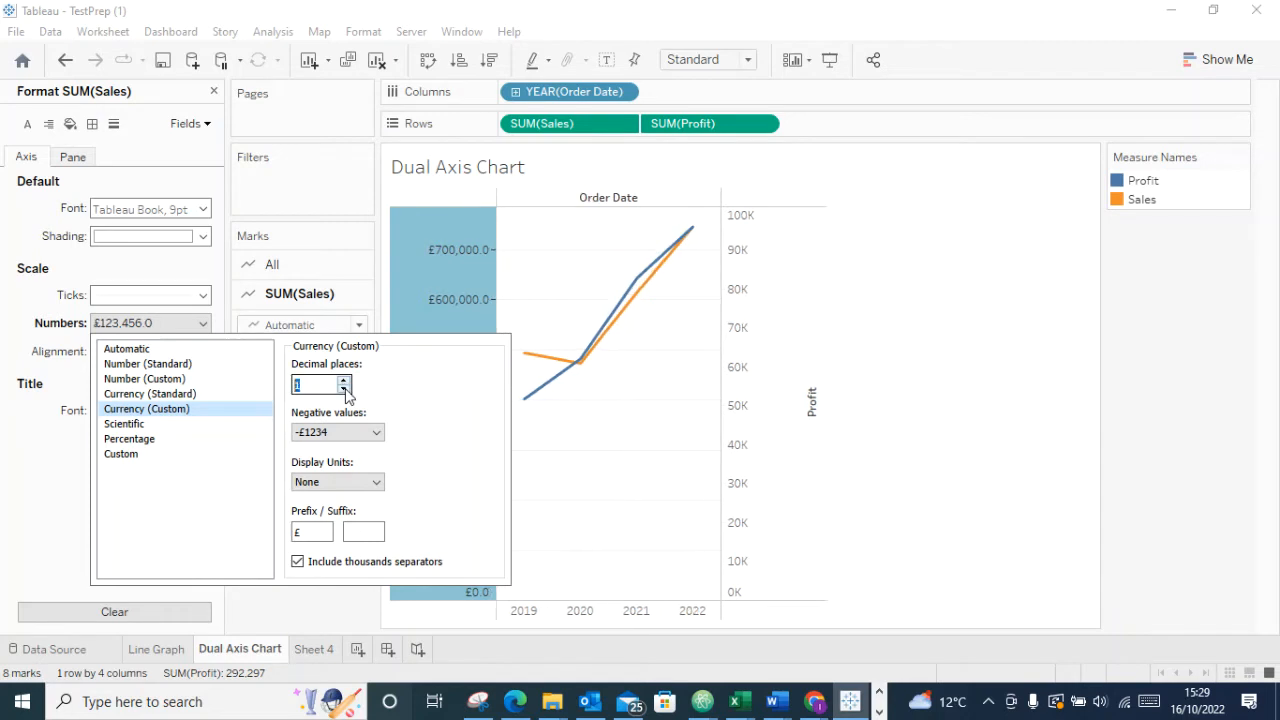
click(343, 389)
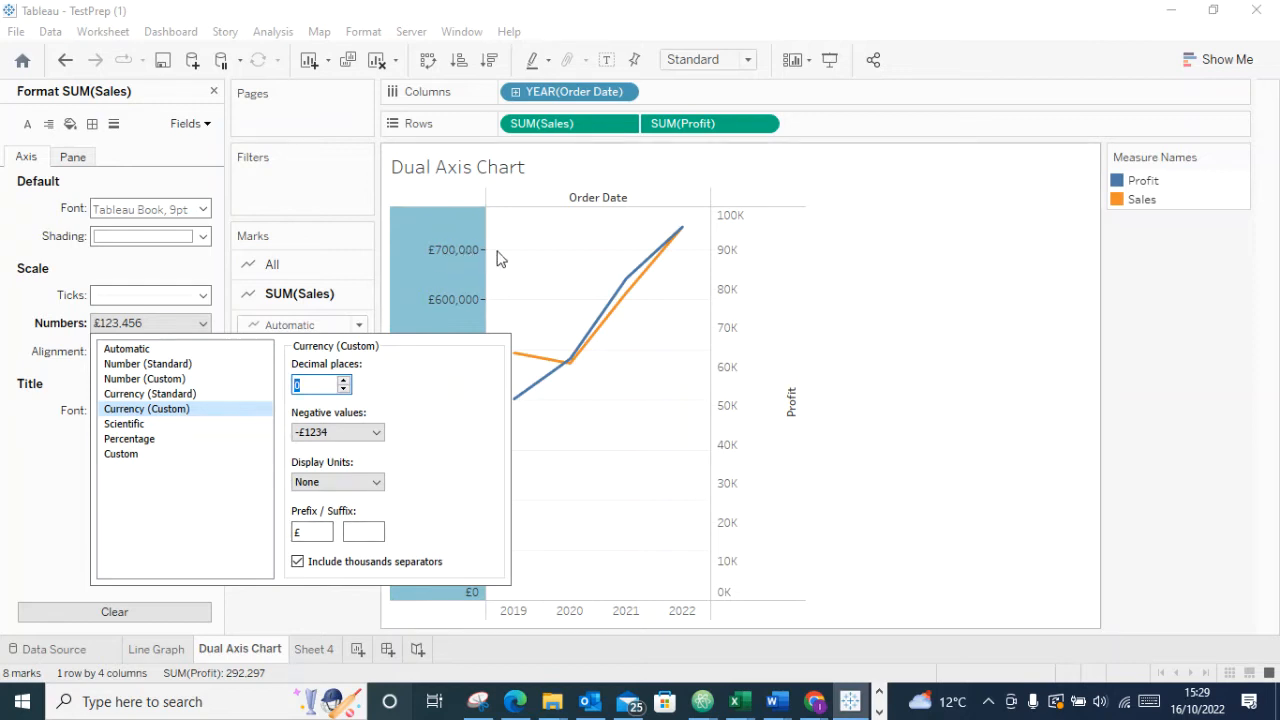
Set the Sales axis display units to Thousands (K), compare with None, and choose Thousands (K) again
click(379, 488)
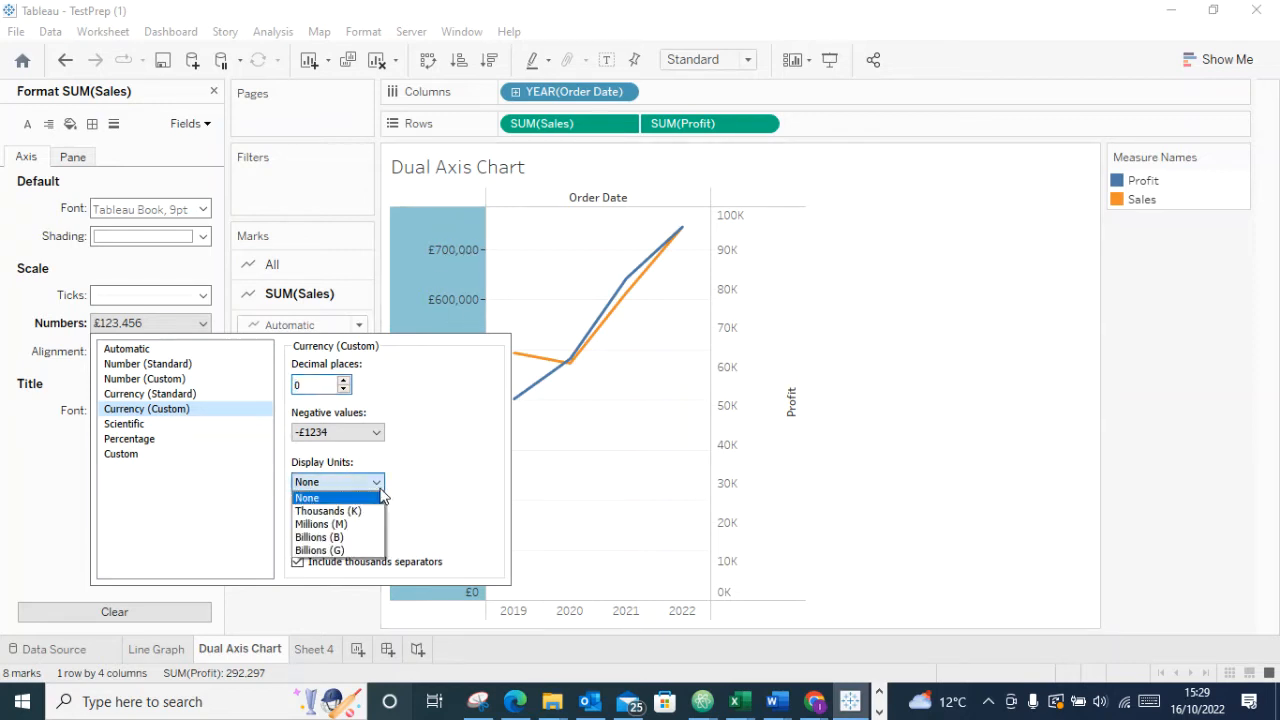
click(362, 512)
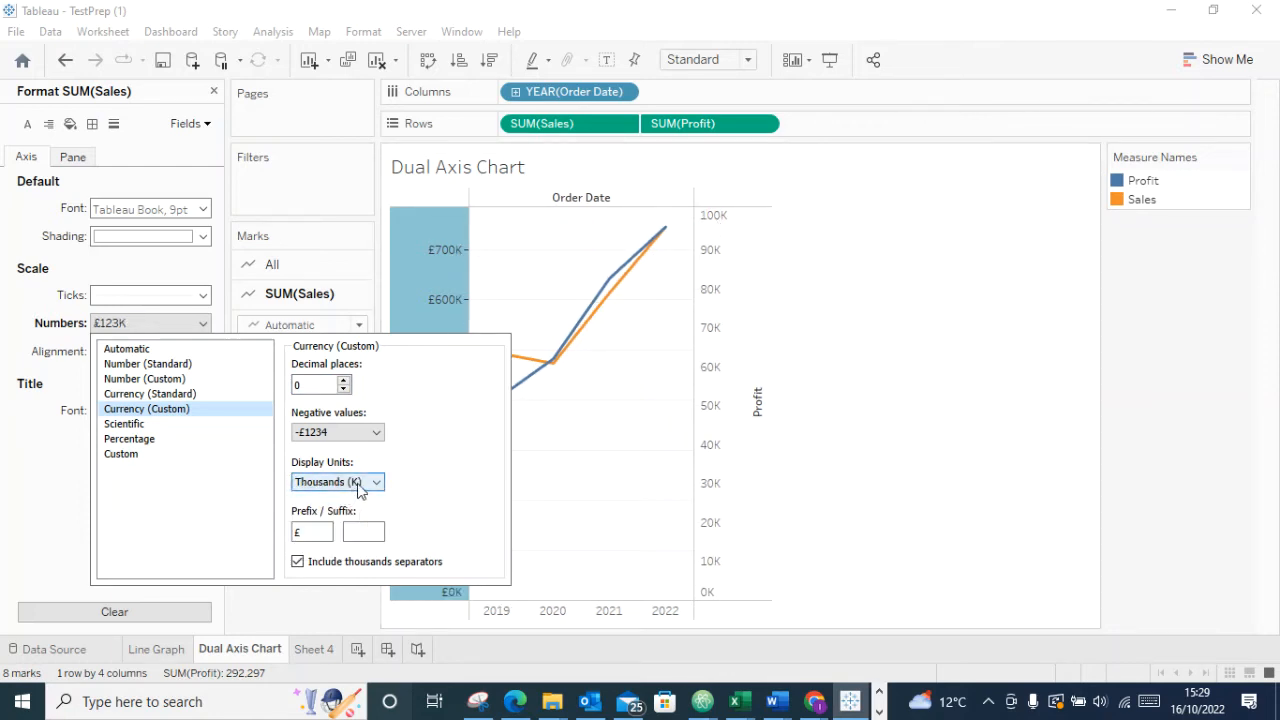
click(364, 484)
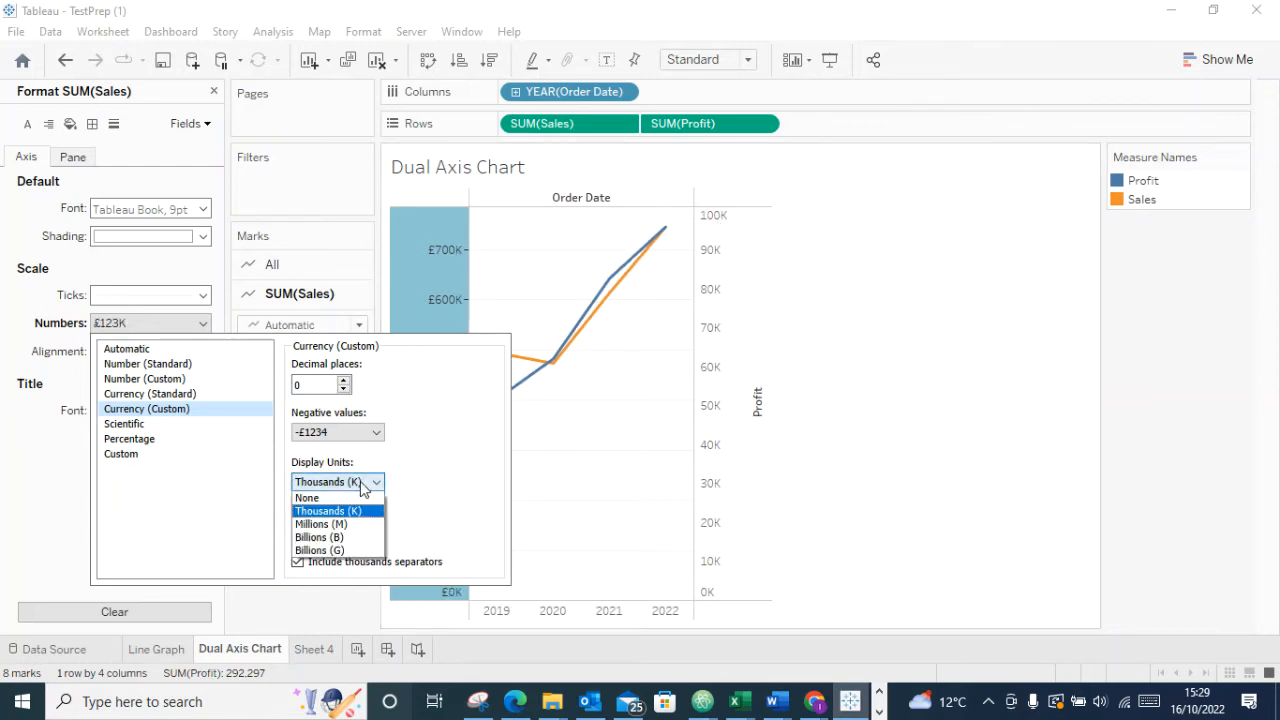
click(310, 497)
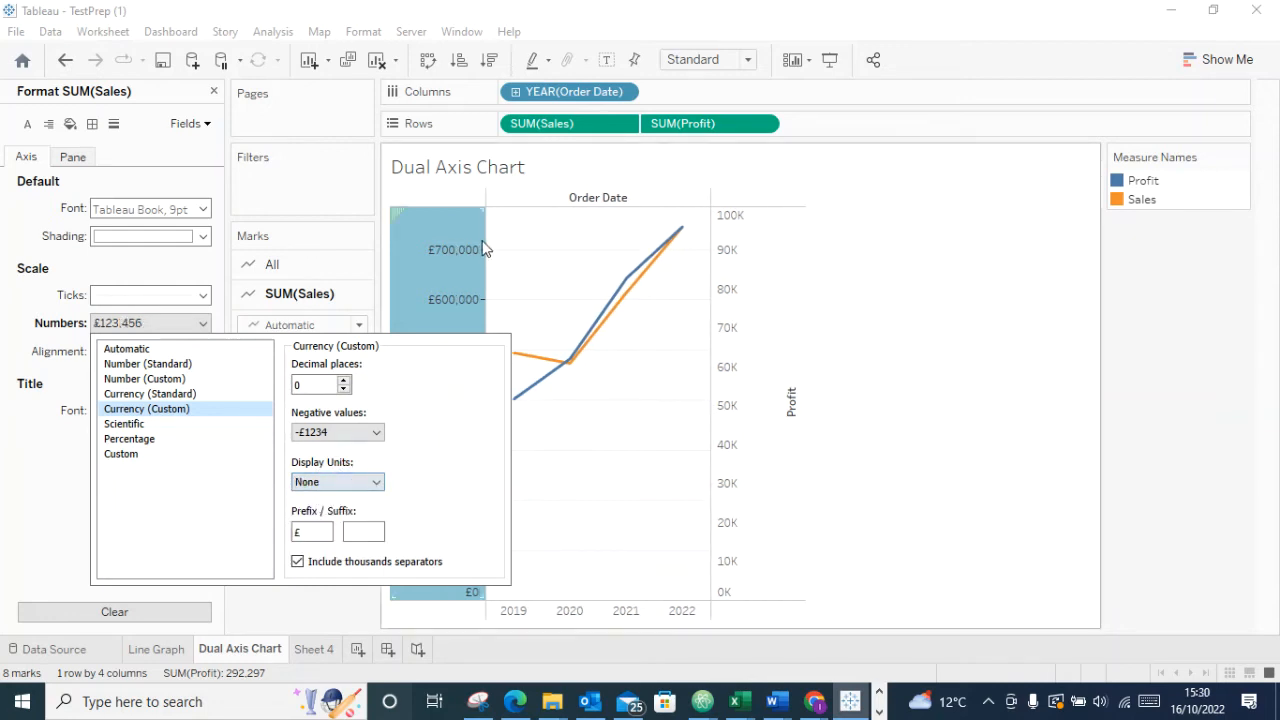
click(355, 482)
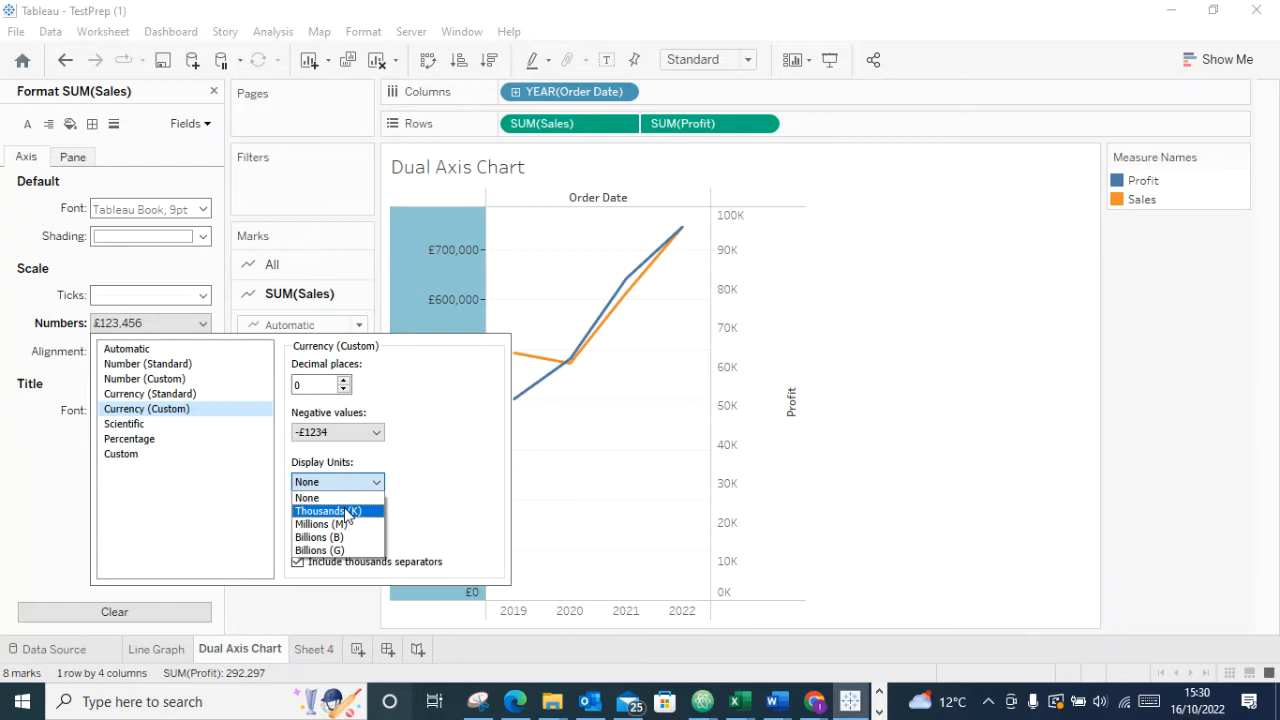
click(349, 509)
mouse_move(461, 271)
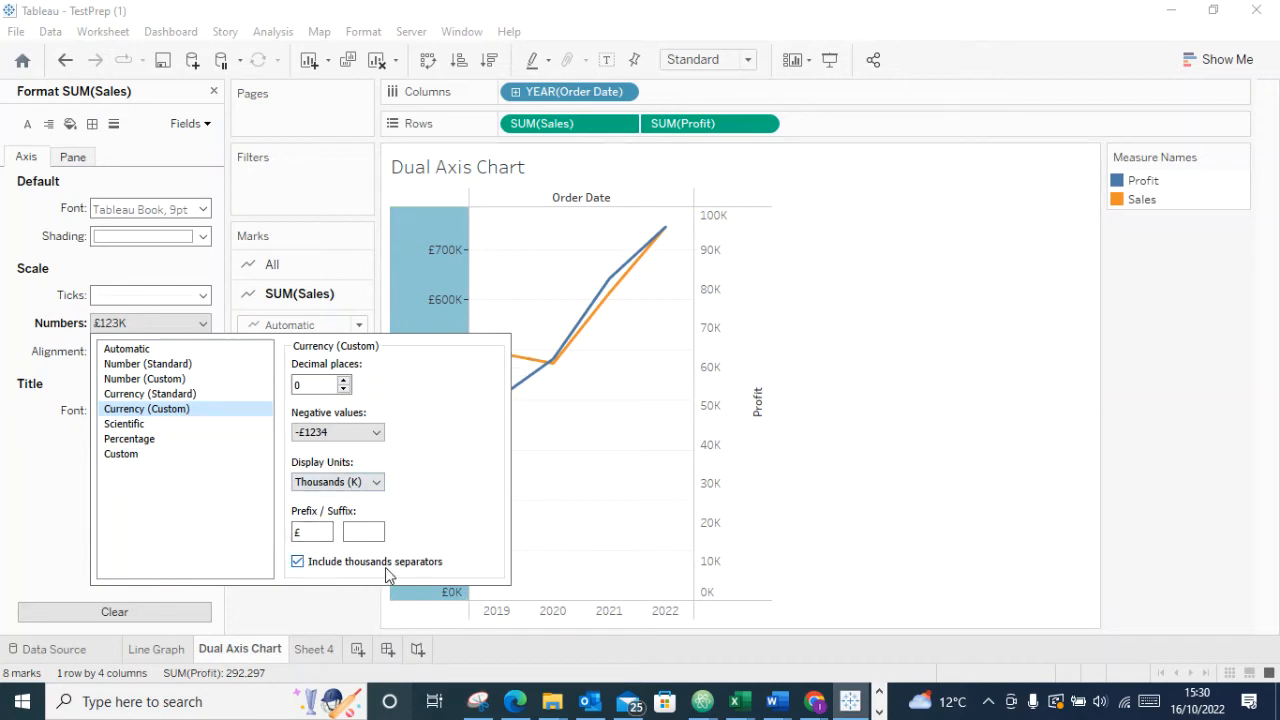
Set the Sales axis display units to None and compare the numbers with and without thousands separators, leaving the separators included
click(292, 567)
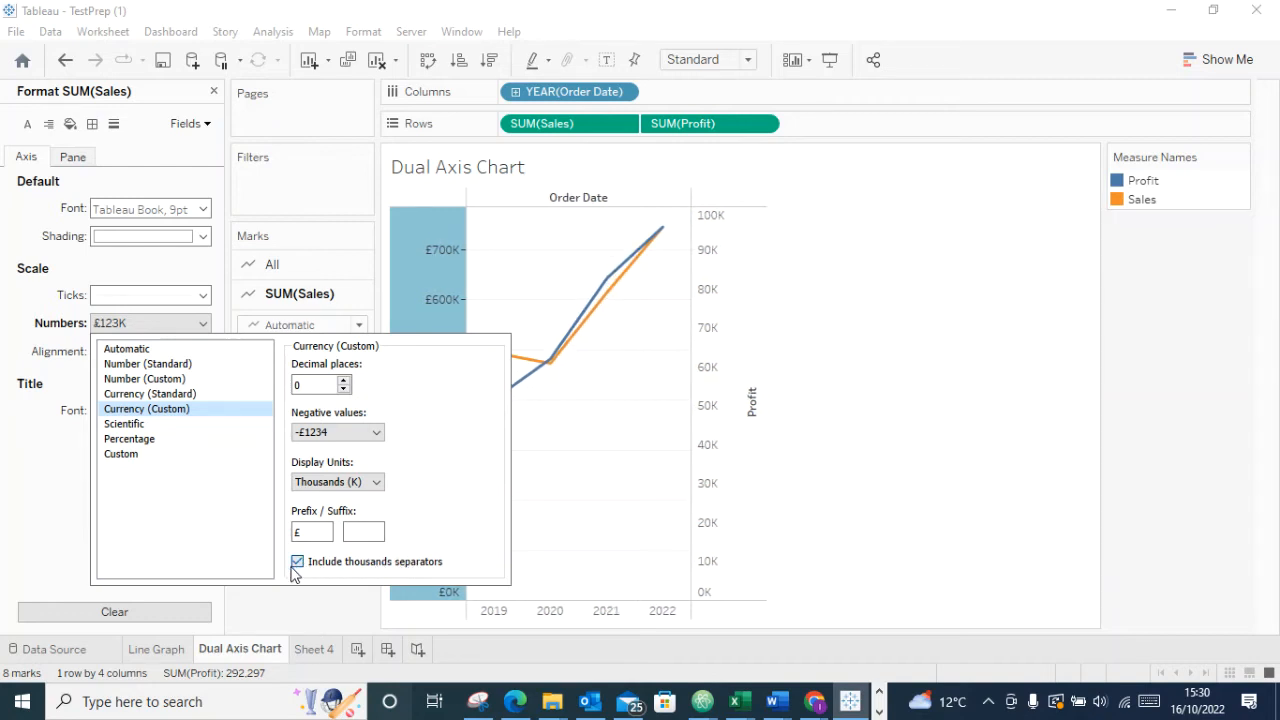
click(366, 482)
click(326, 498)
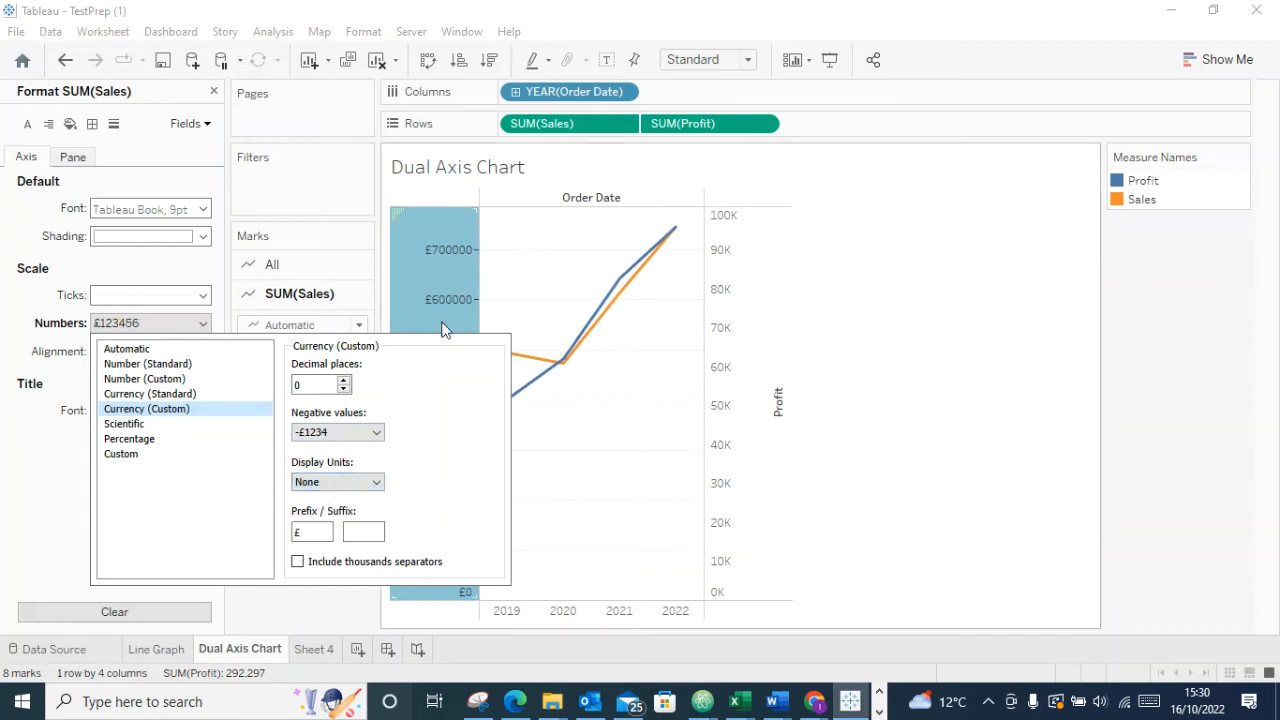
click(297, 564)
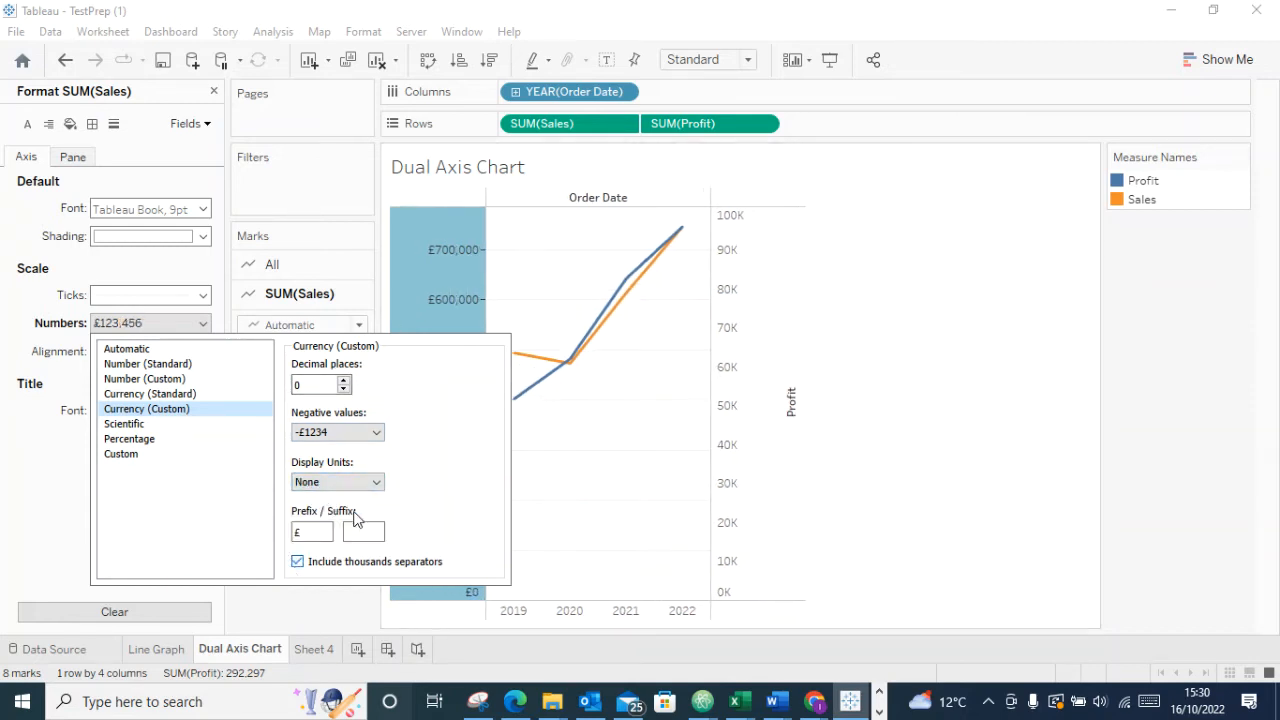
click(297, 563)
click(297, 562)
click(297, 563)
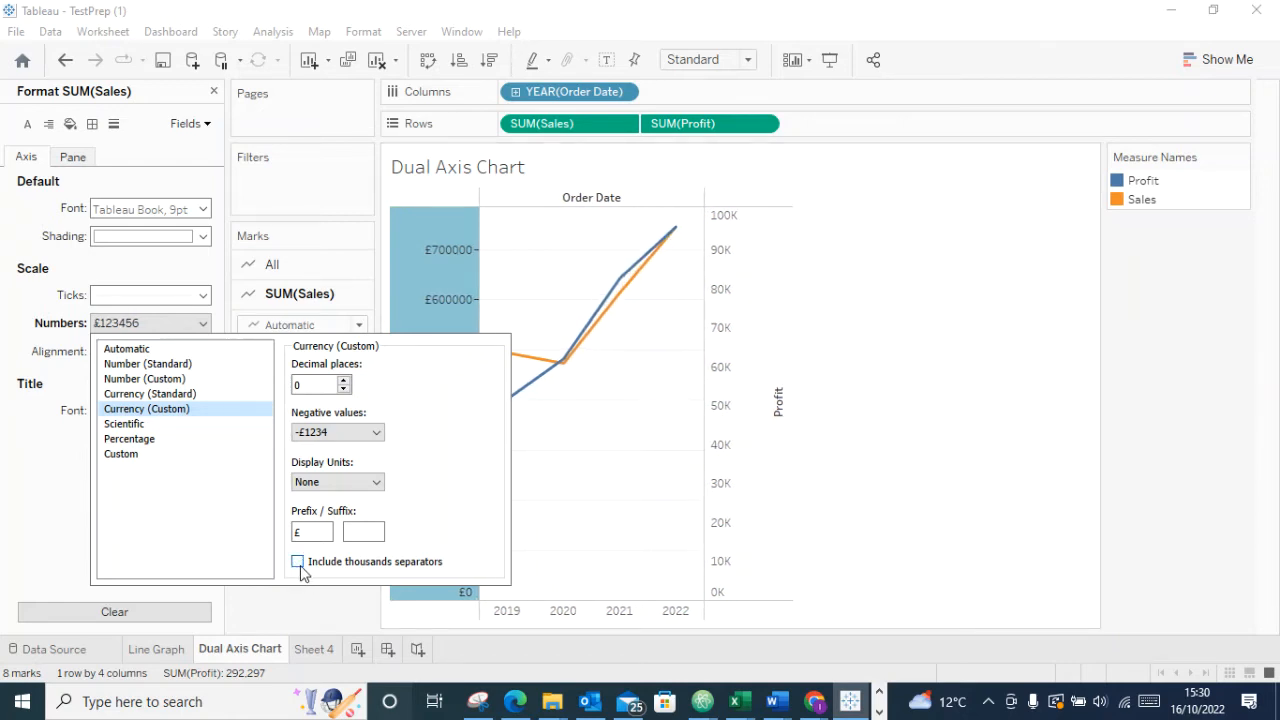
click(299, 565)
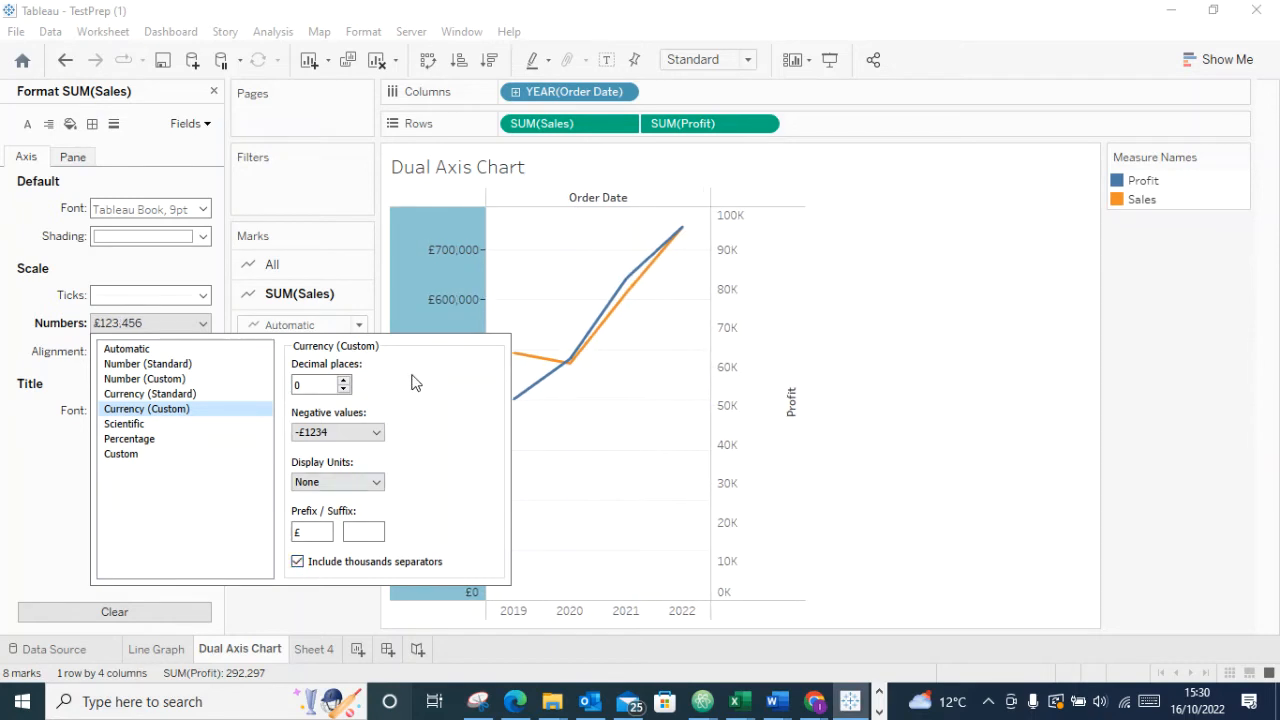
Set the Sales axis display units back to Thousands (K) and close the number format options
click(364, 528)
click(372, 482)
click(347, 512)
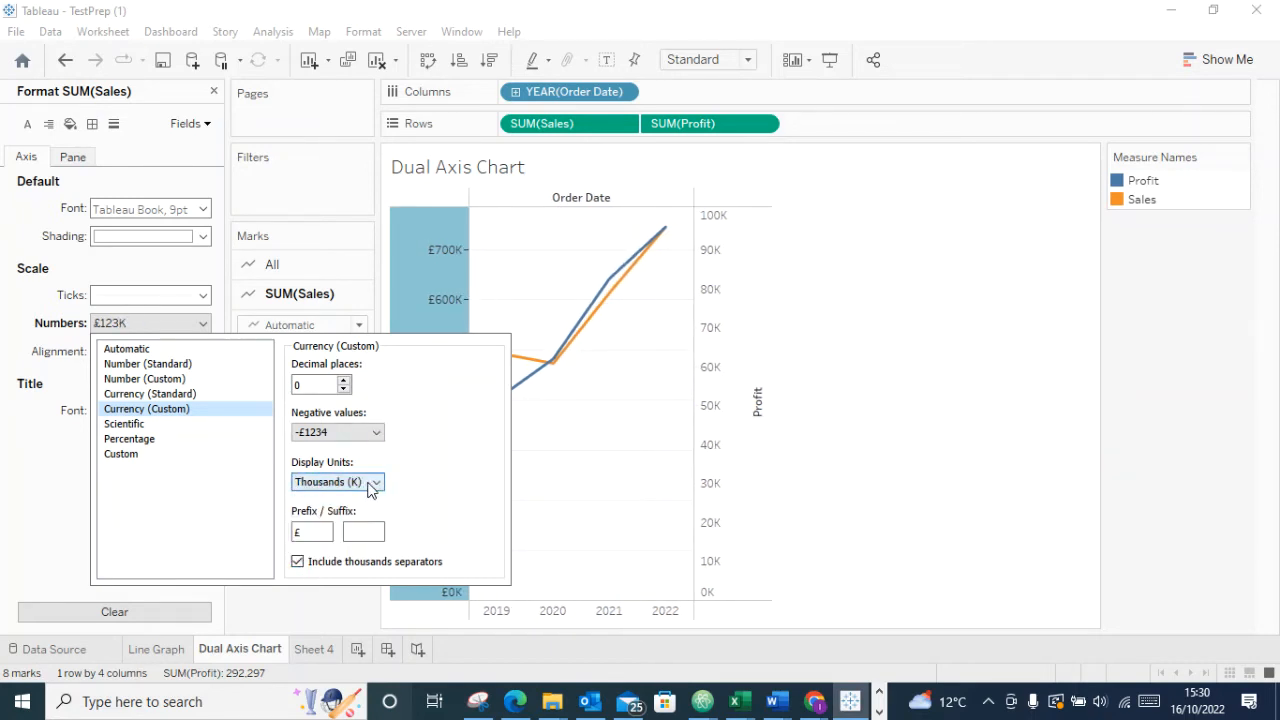
click(372, 484)
click(432, 494)
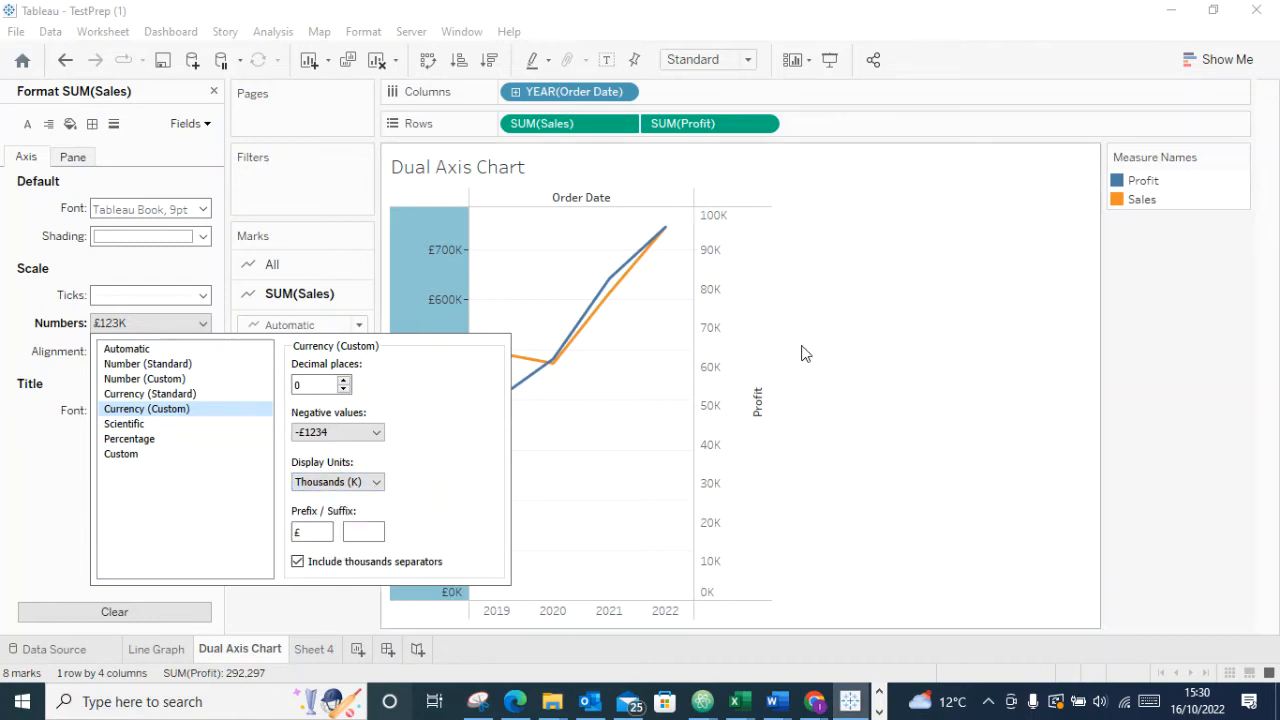
click(836, 334)
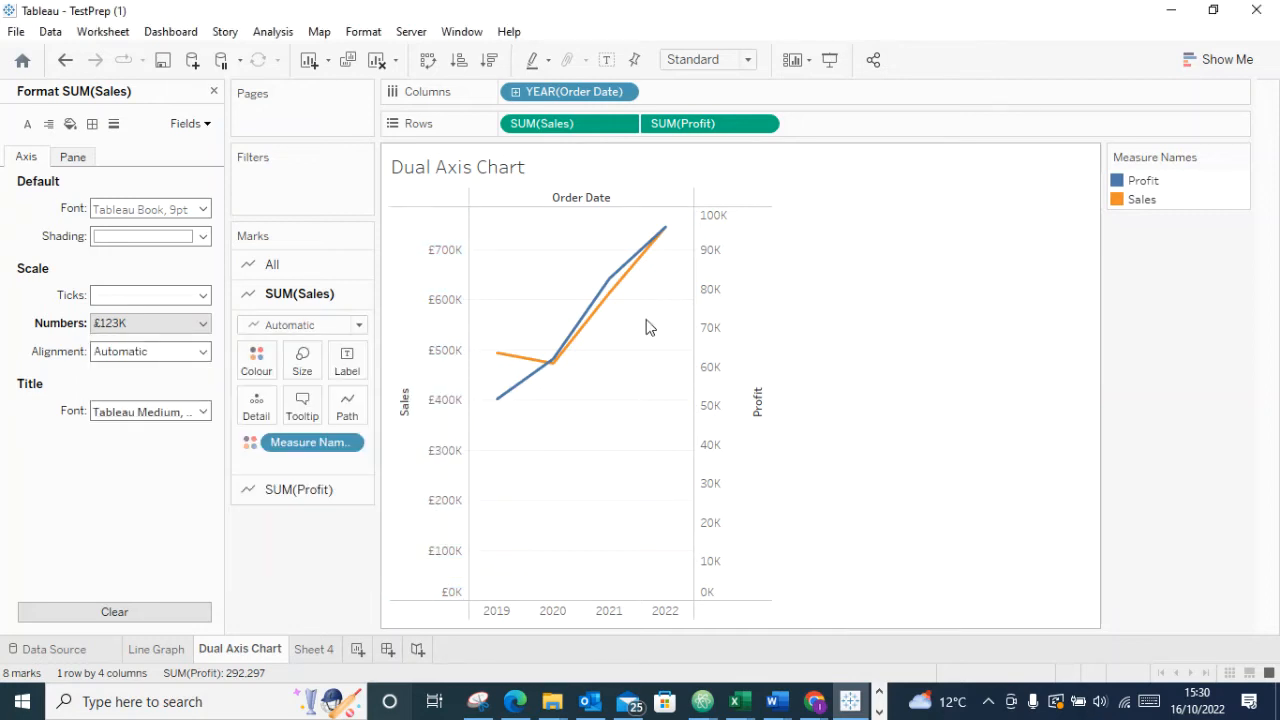
Open the formatting settings of the Profit axis
click(723, 315)
right_click(725, 318)
click(890, 265)
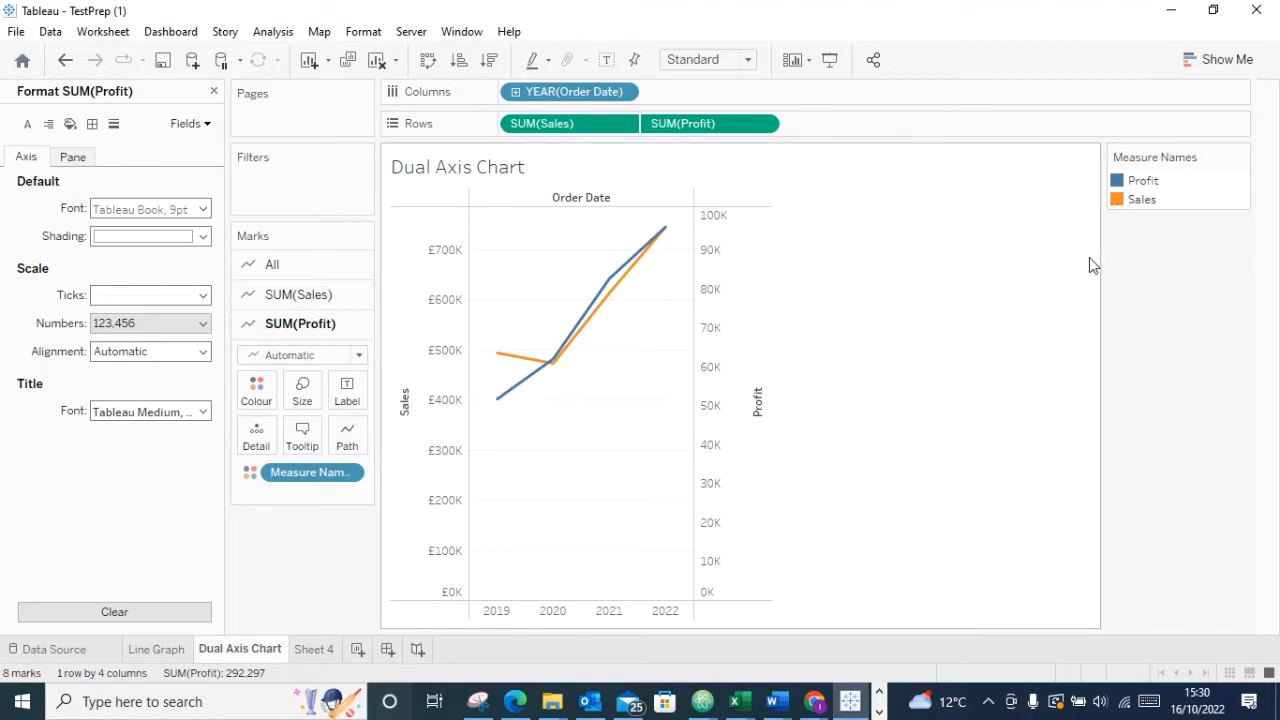
Select Sales in the colour legend and inspect the yearly marks on the Profit and Sales lines
click(1122, 203)
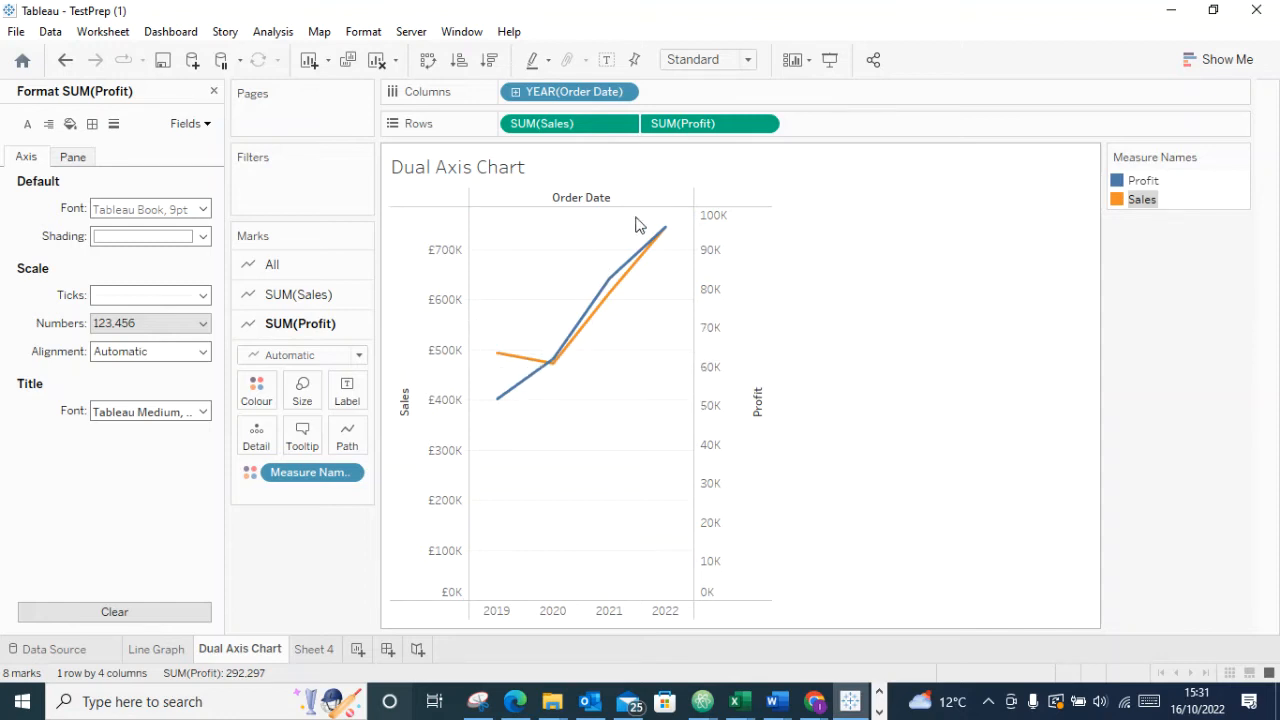
mouse_move(496, 403)
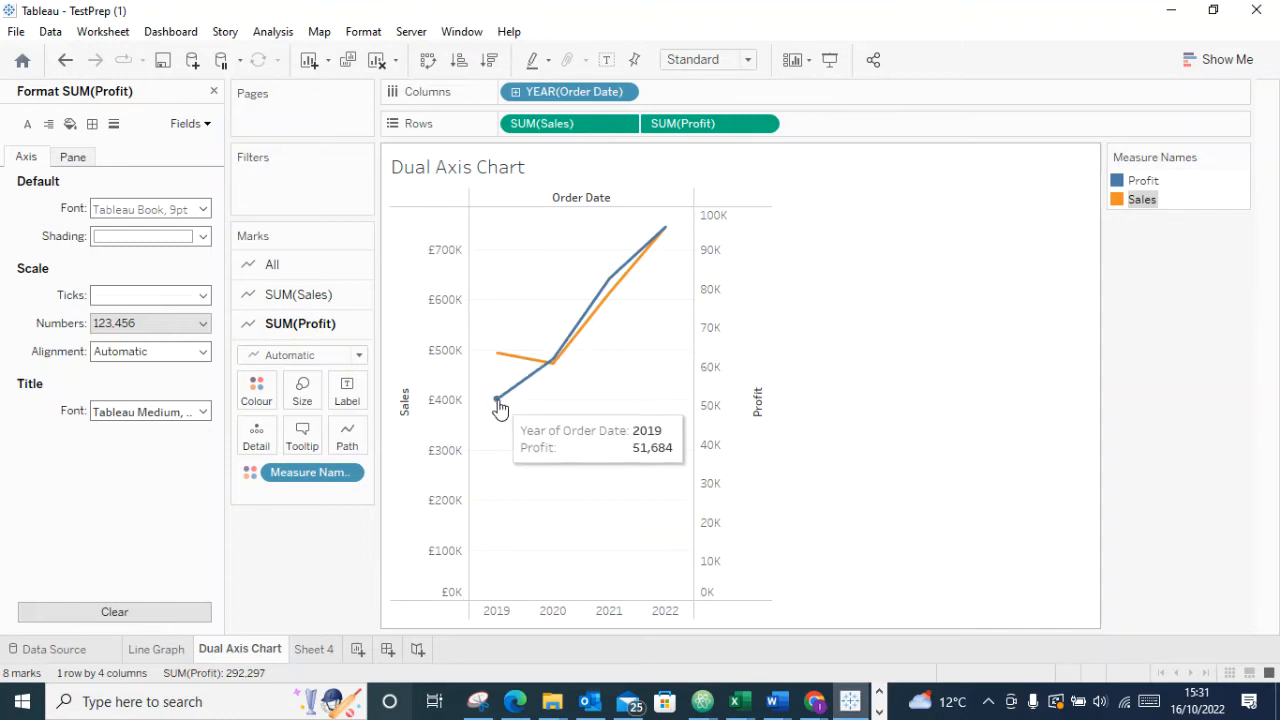
mouse_move(652, 246)
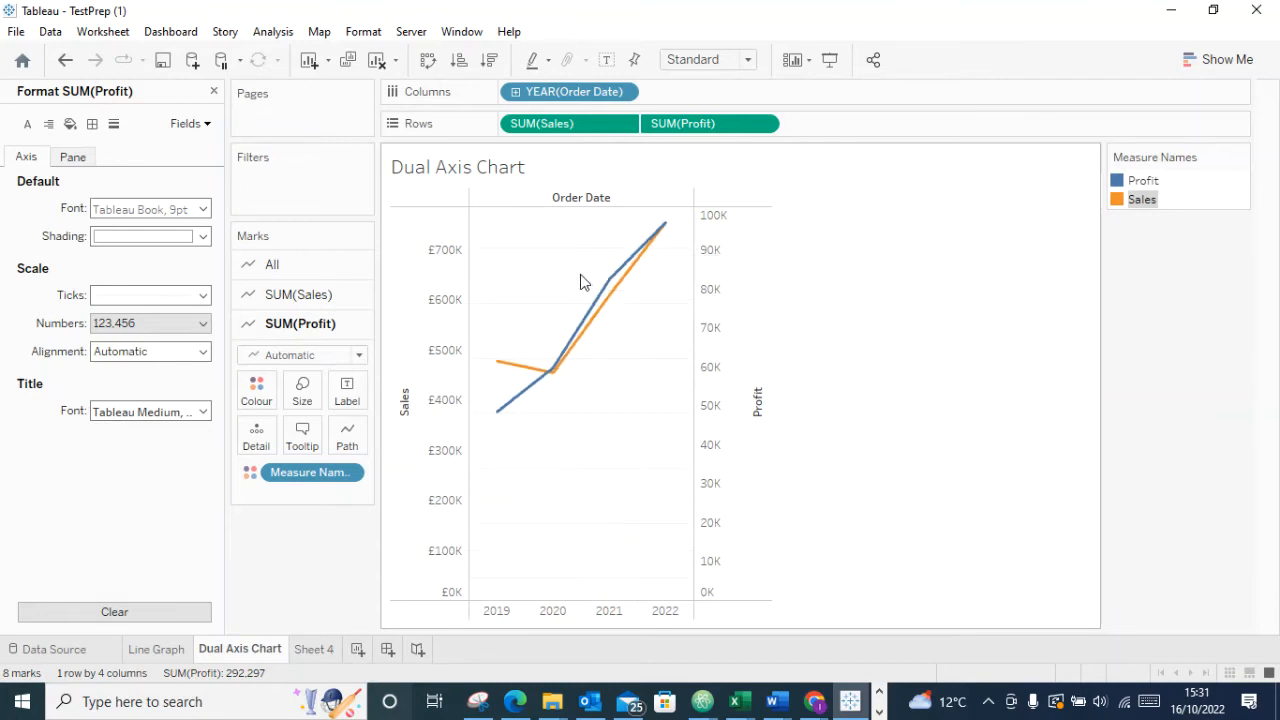
scroll(580, 274, up, 1)
scroll(577, 276, down, 1)
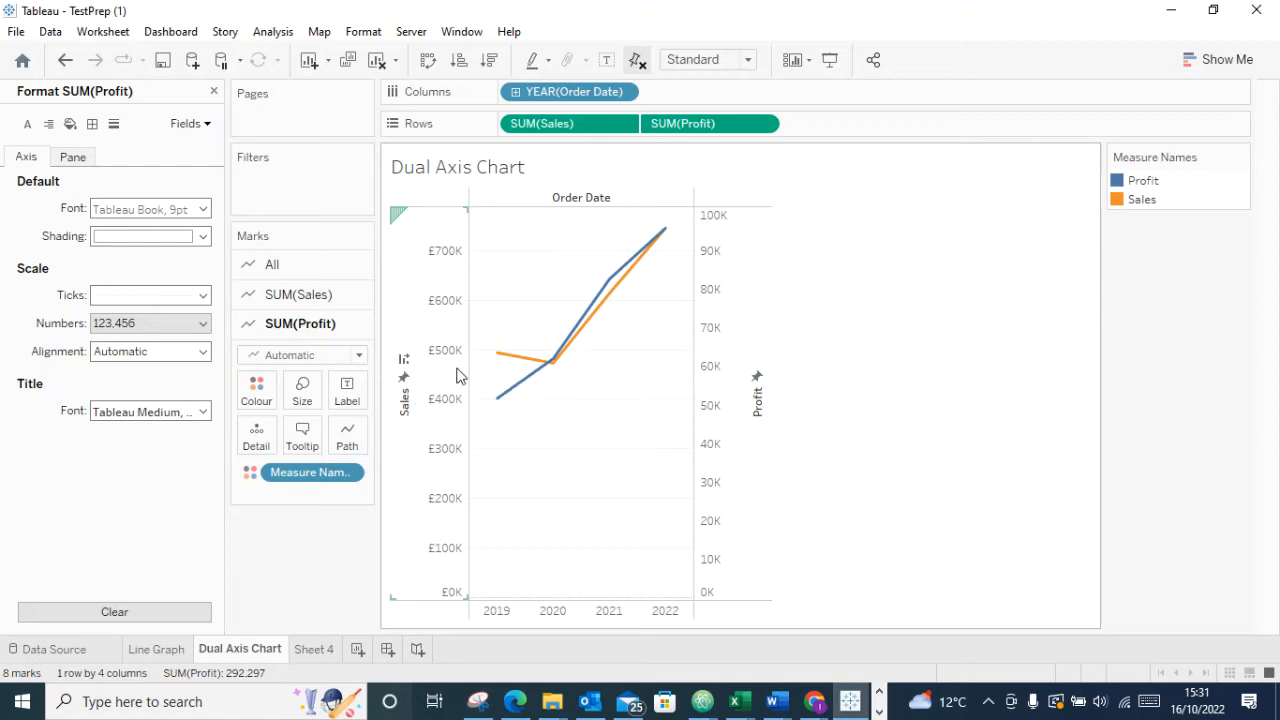
mouse_move(505, 359)
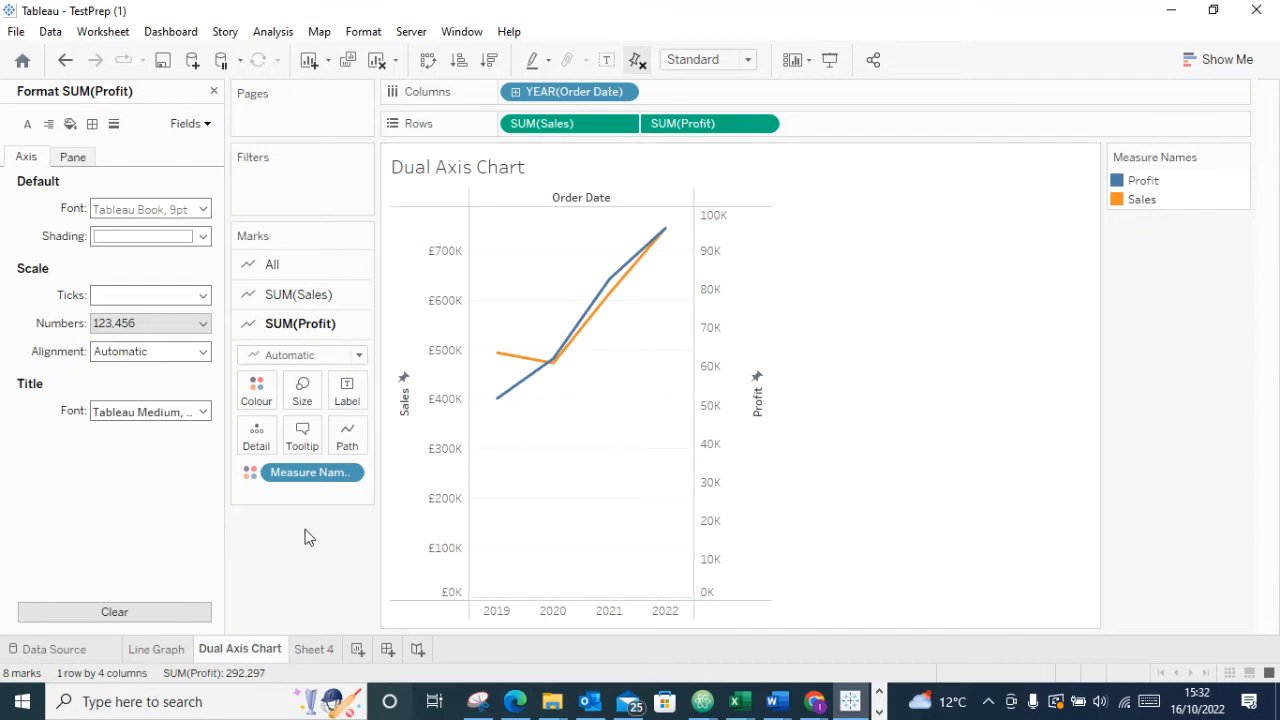
Switch to the empty Sheet 4 and rename it Combined Axis Chart
double_click(322, 647)
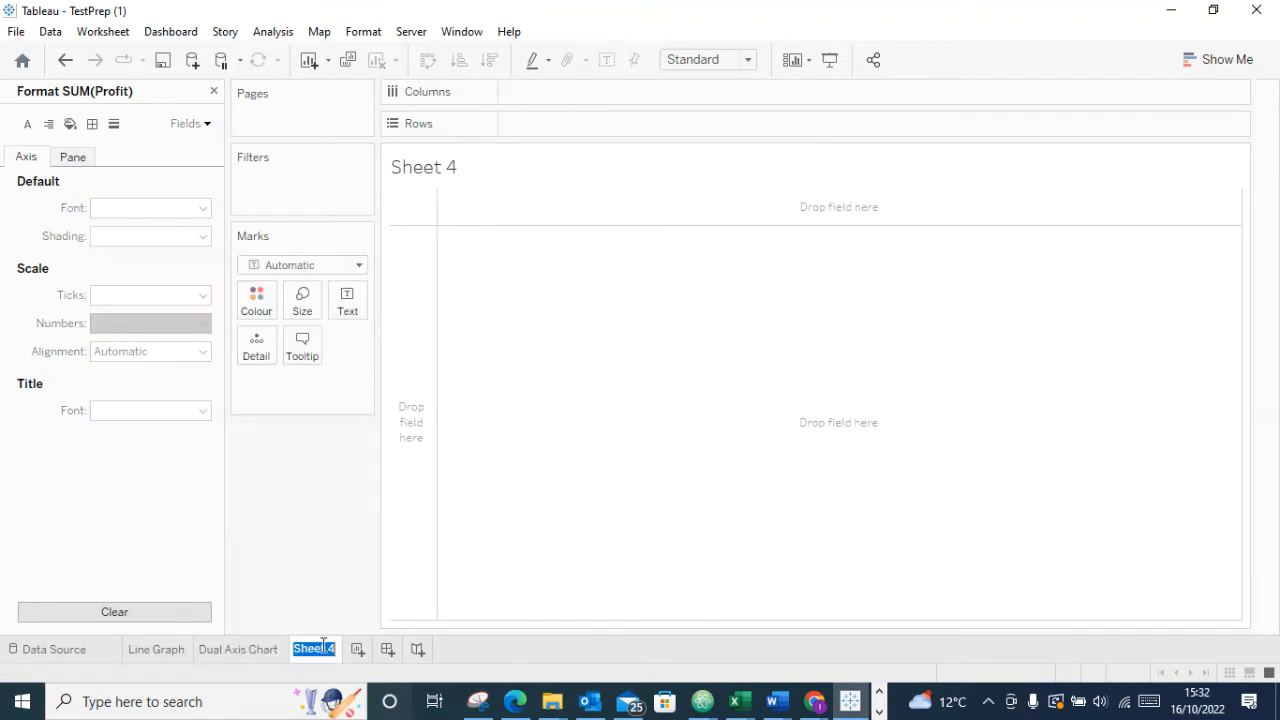
text(Col)
text(bine)
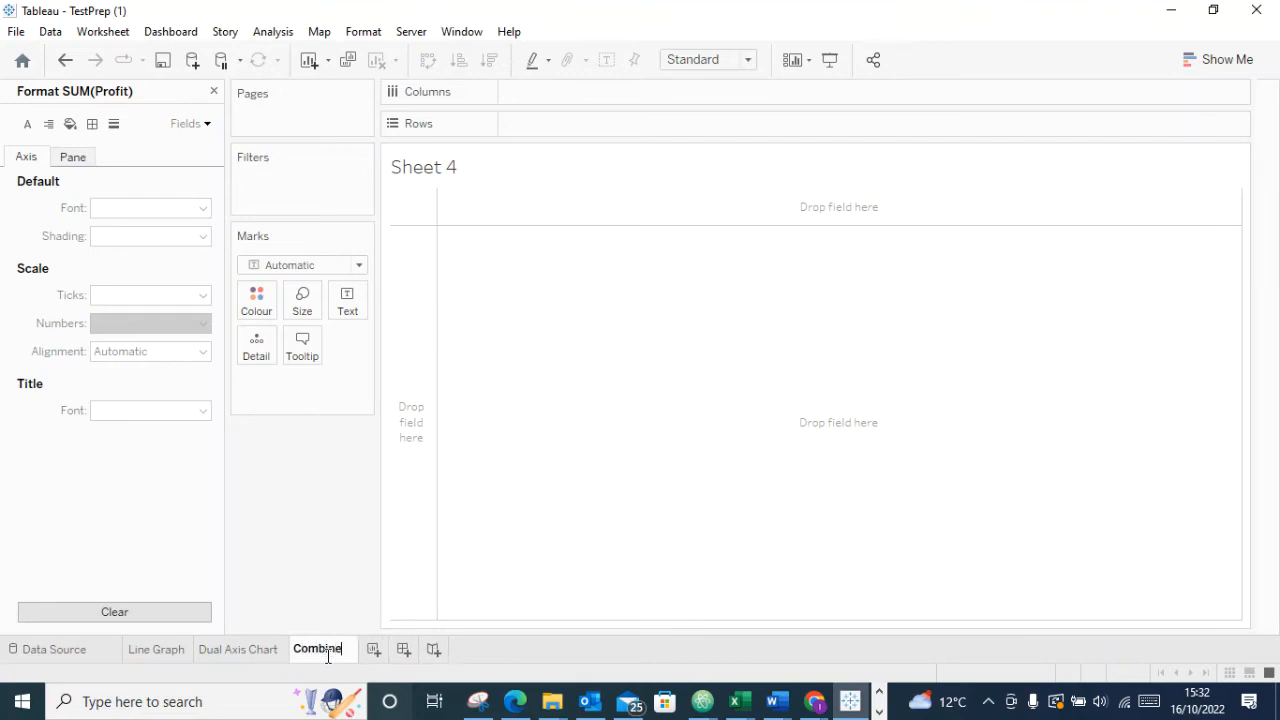
text(d Aci)
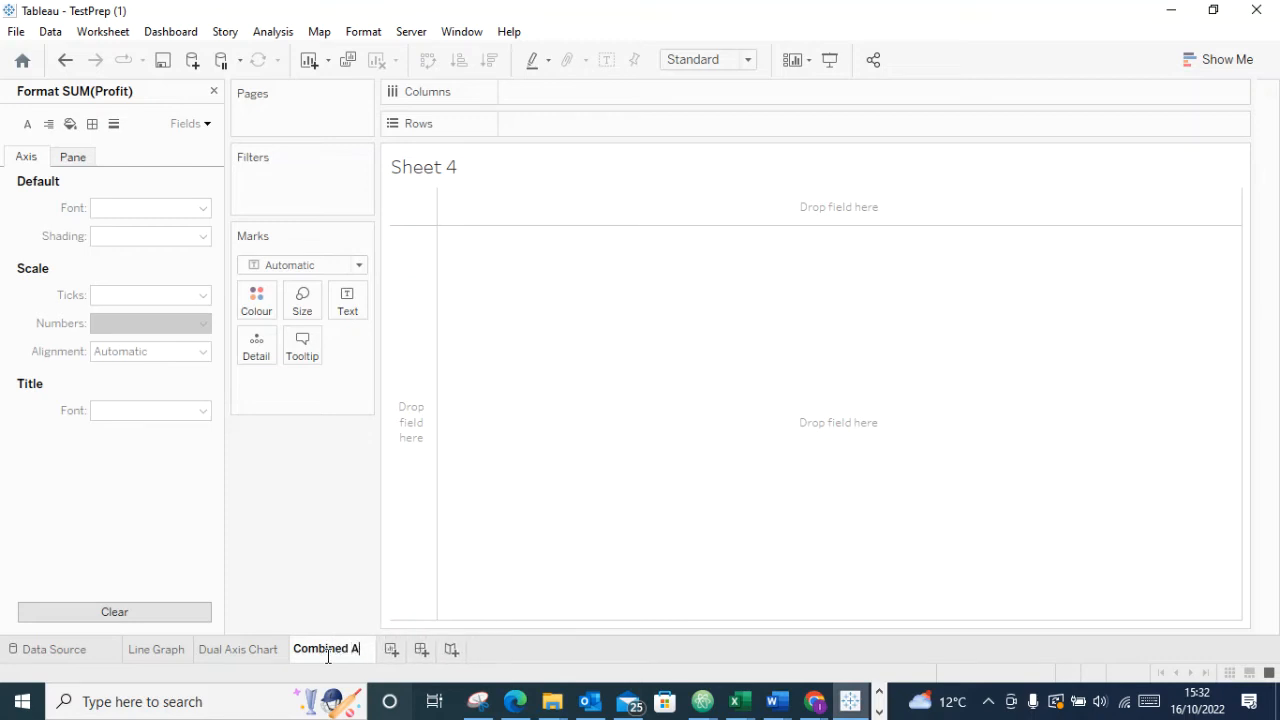
key(BackSpace)
key(BackSpace)
text(xis )
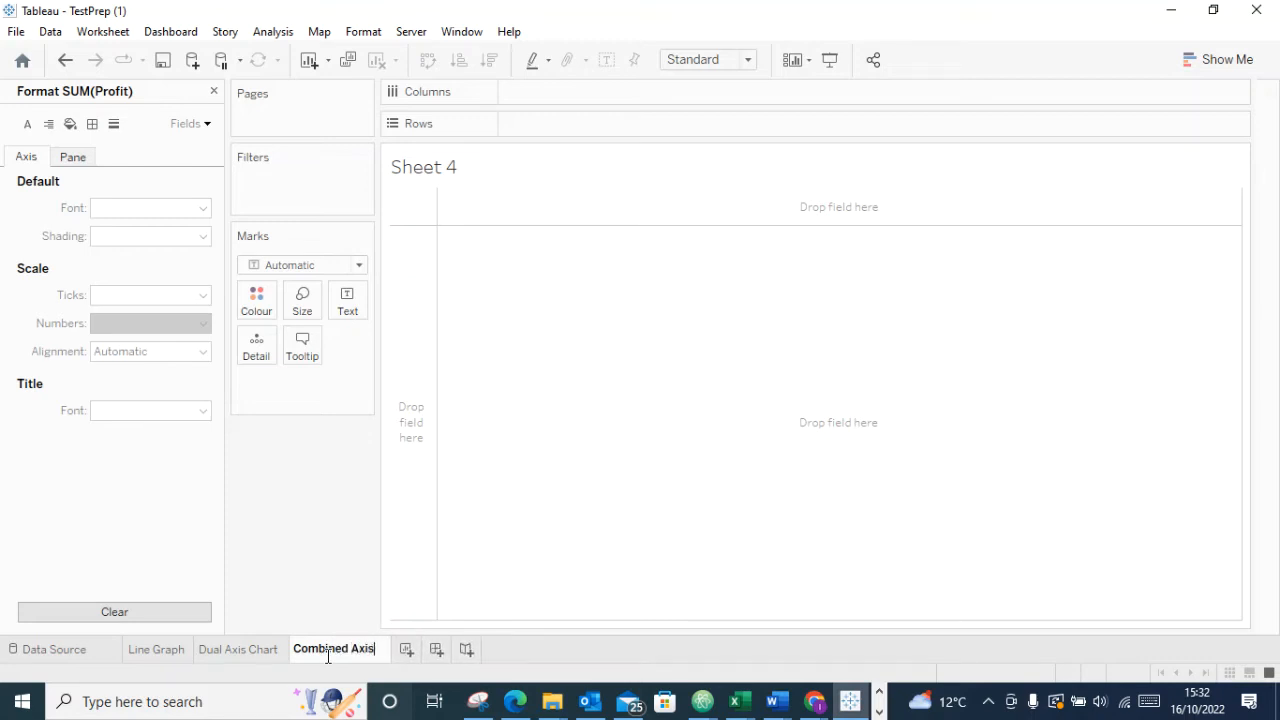
text(Chart)
key(Return)
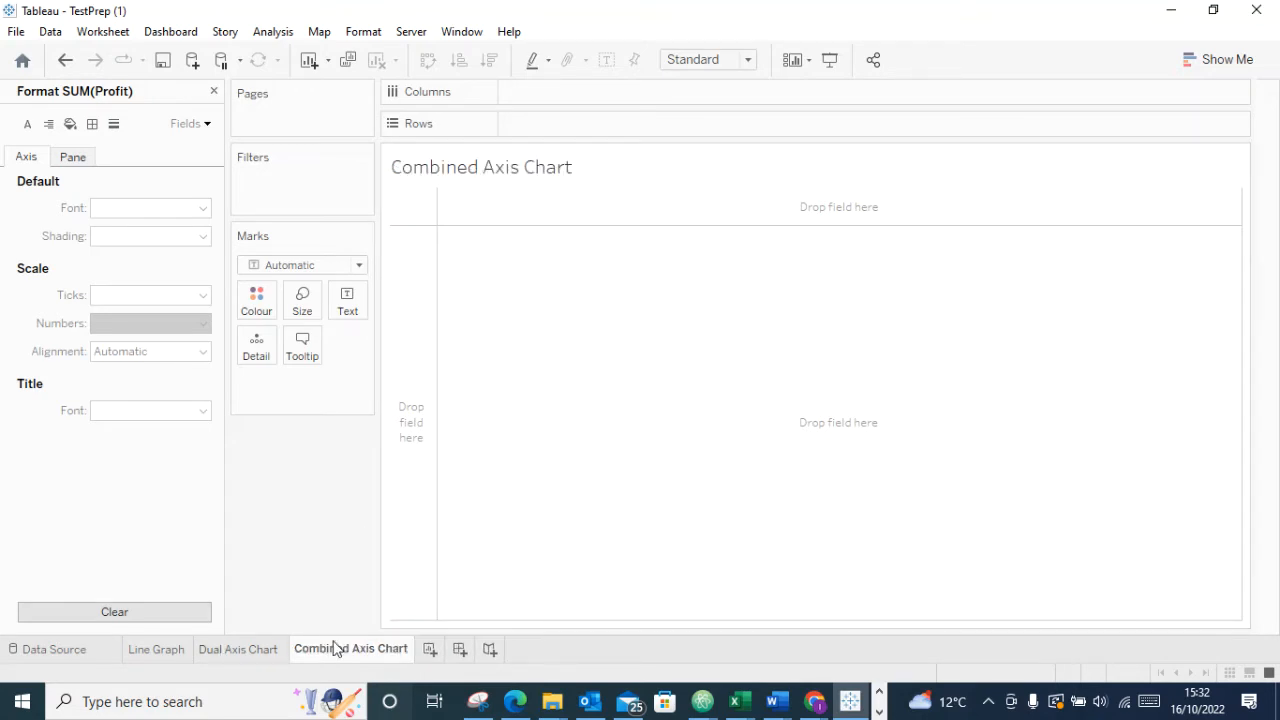
Close the axis formatting settings and build a line chart with the year of Order Date in Columns and the sum of Sales in Rows
click(213, 91)
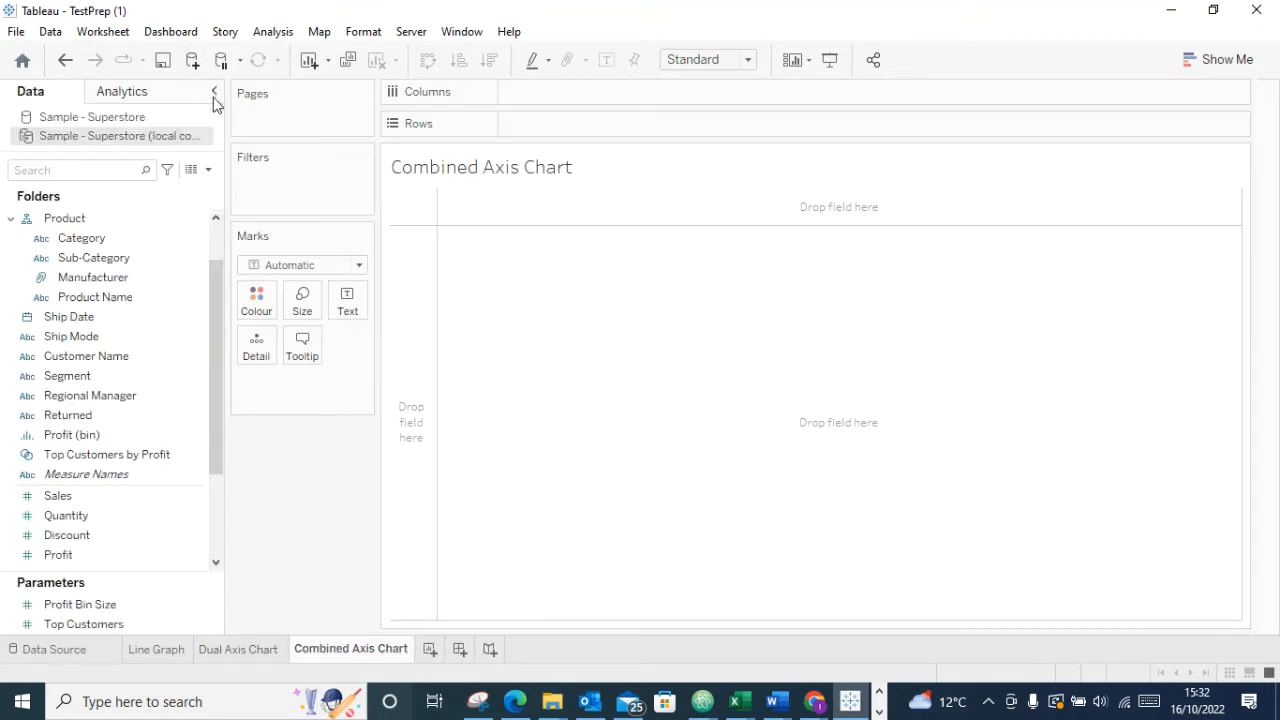
scroll(85, 285, up, 2)
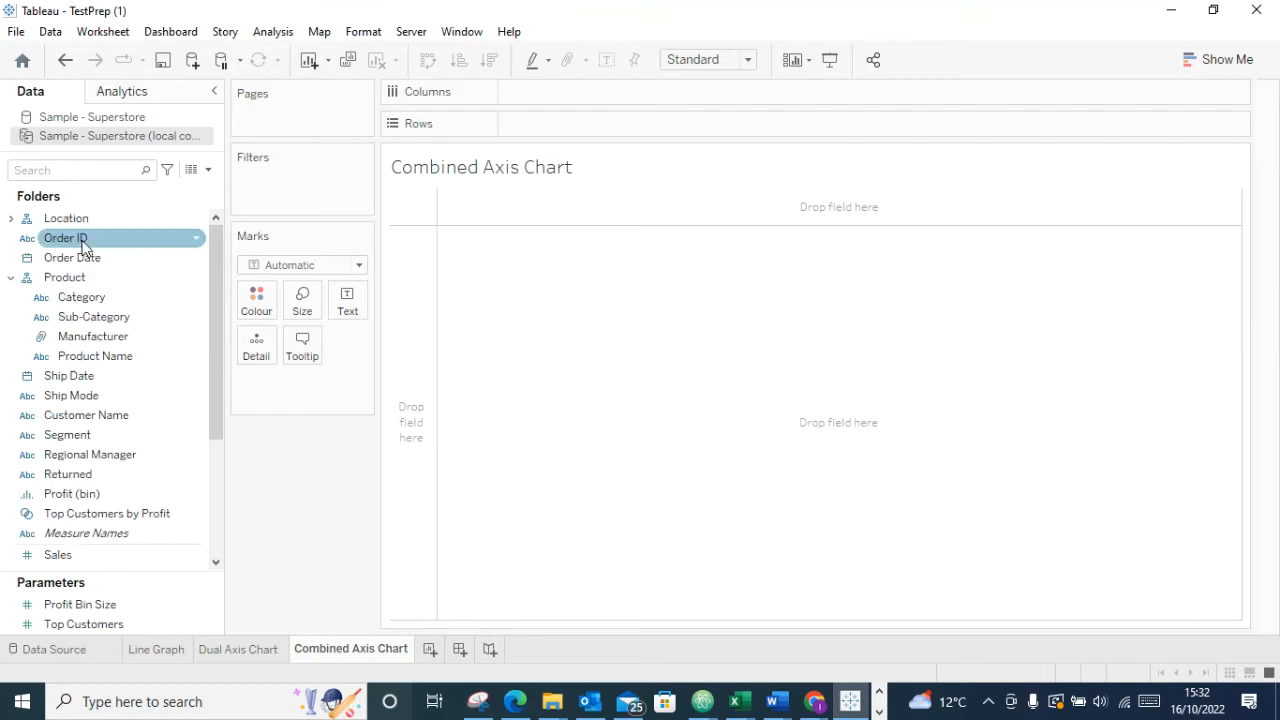
drag(85, 265, 554, 100)
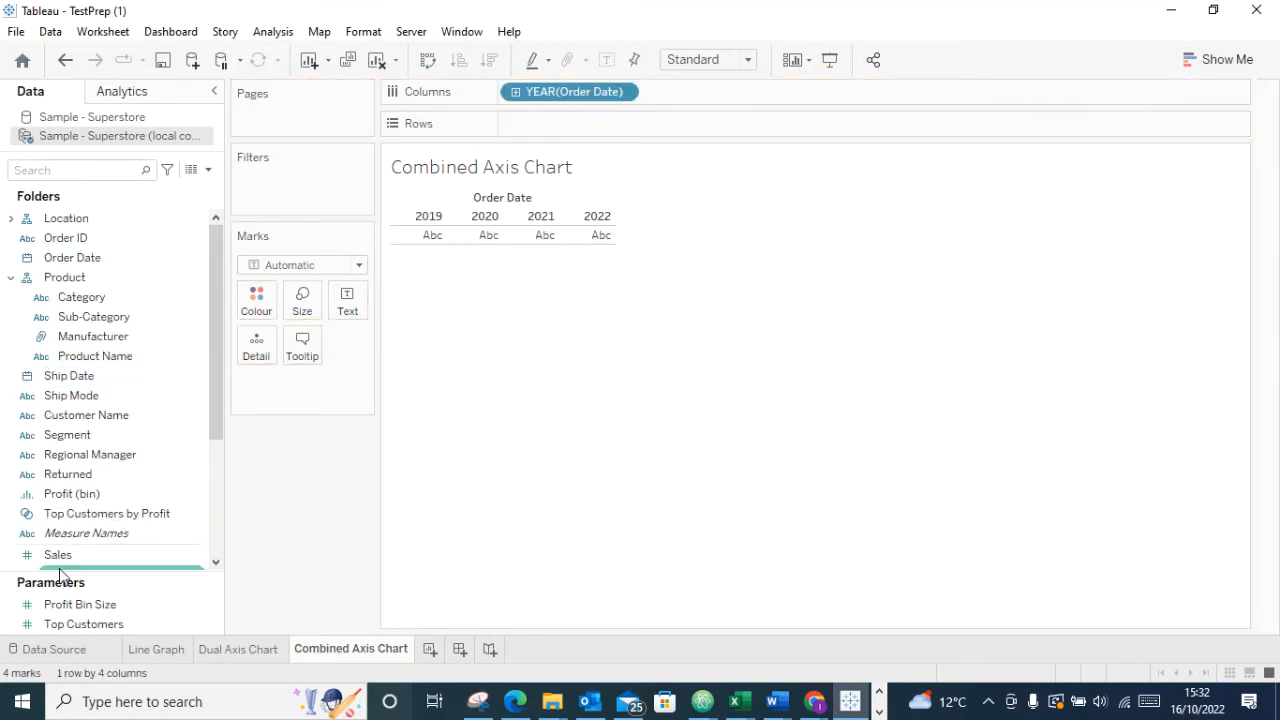
drag(90, 555, 535, 124)
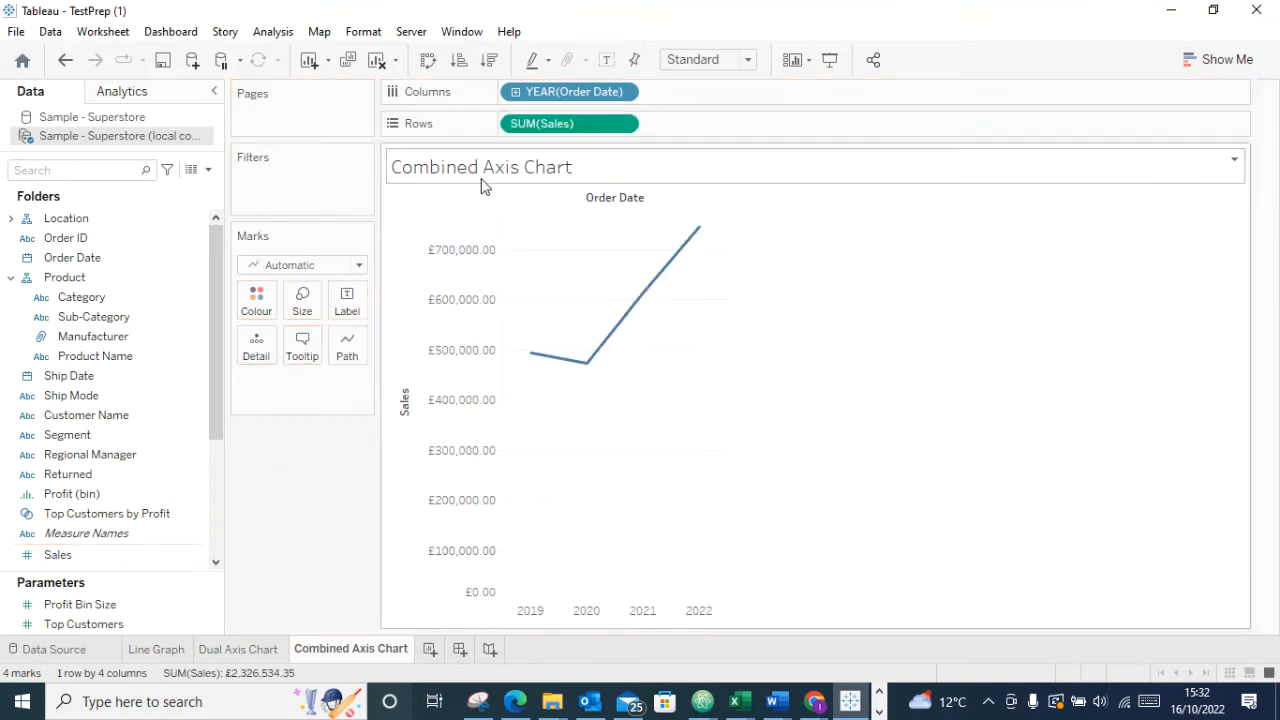
Add Profit as a second vertical axis opposite Sales and synchronise the two axes
scroll(135, 526, down, 3)
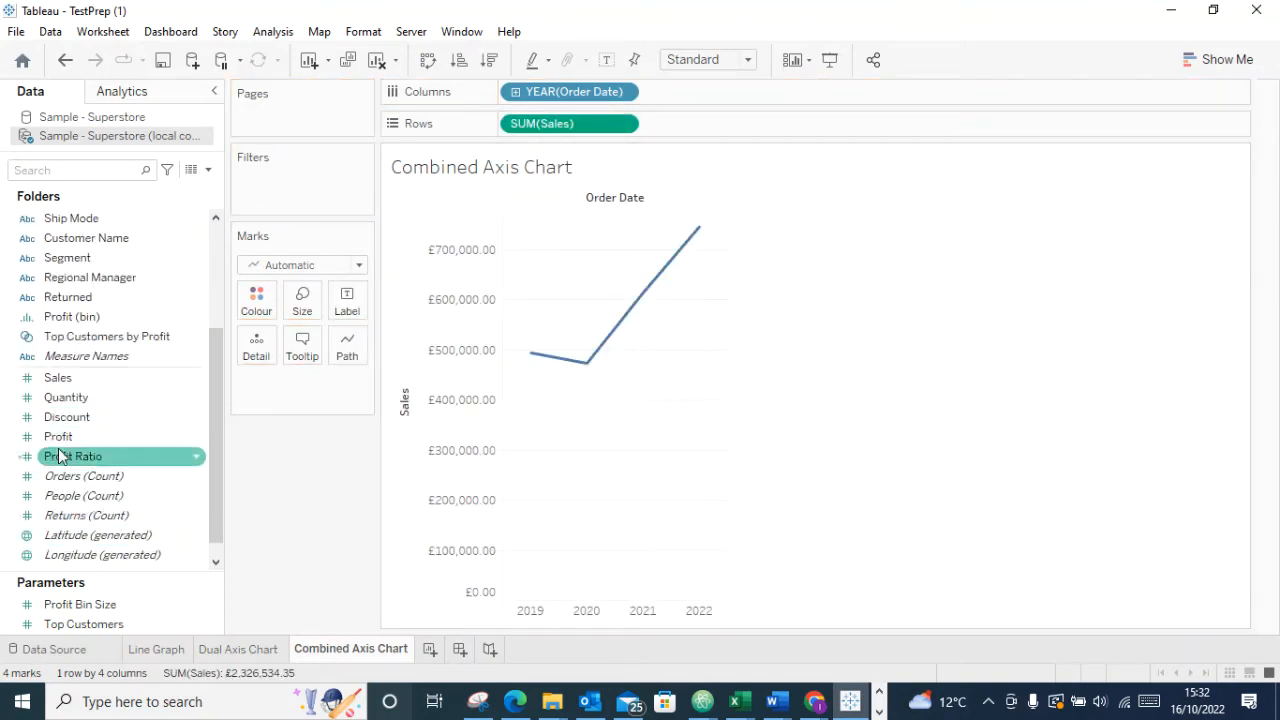
drag(46, 437, 726, 321)
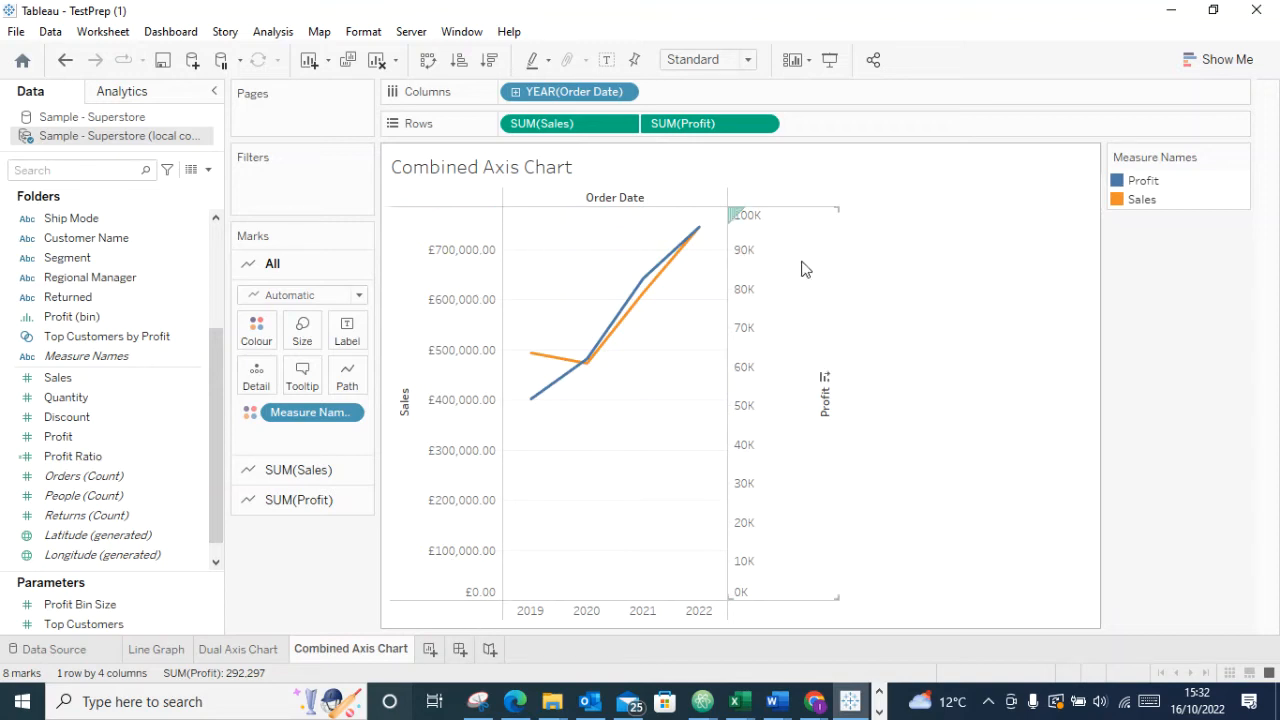
right_click(746, 370)
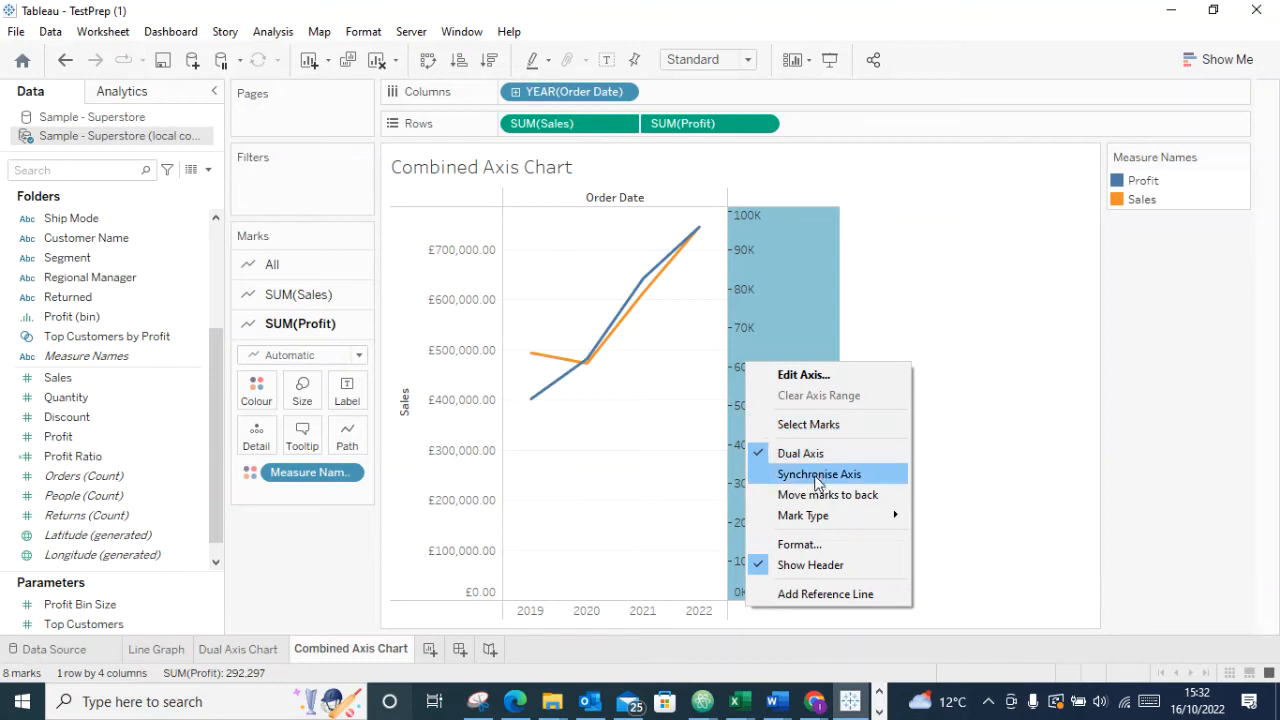
click(810, 476)
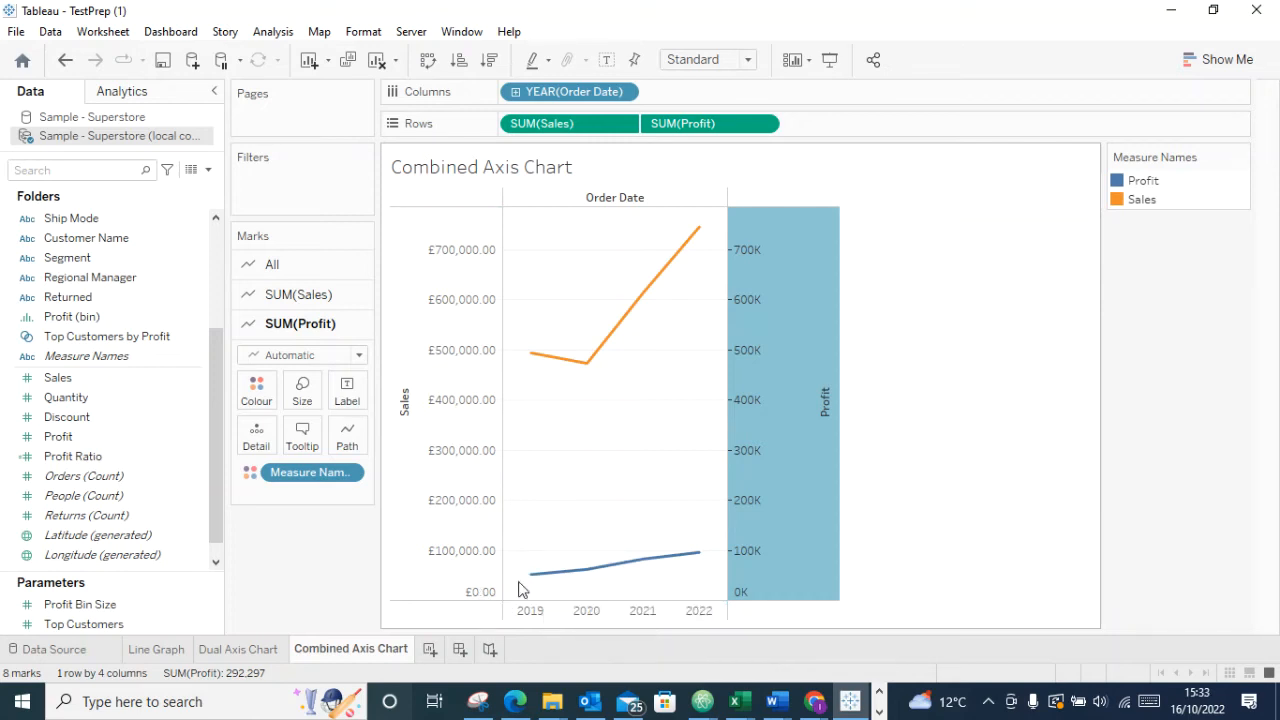
Inspect the 2020 Profit mark and compare the synchronised chart with the Dual Axis Chart sheet, returning to Combined Axis Chart
mouse_move(588, 574)
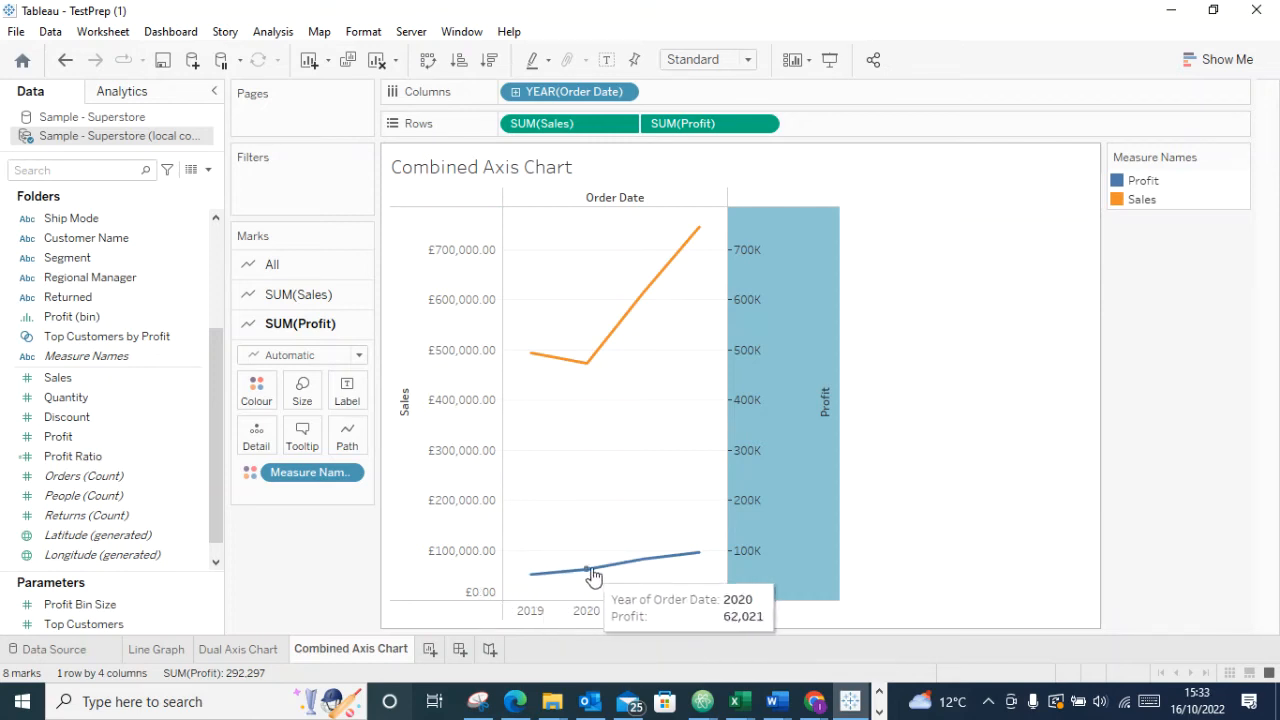
click(243, 648)
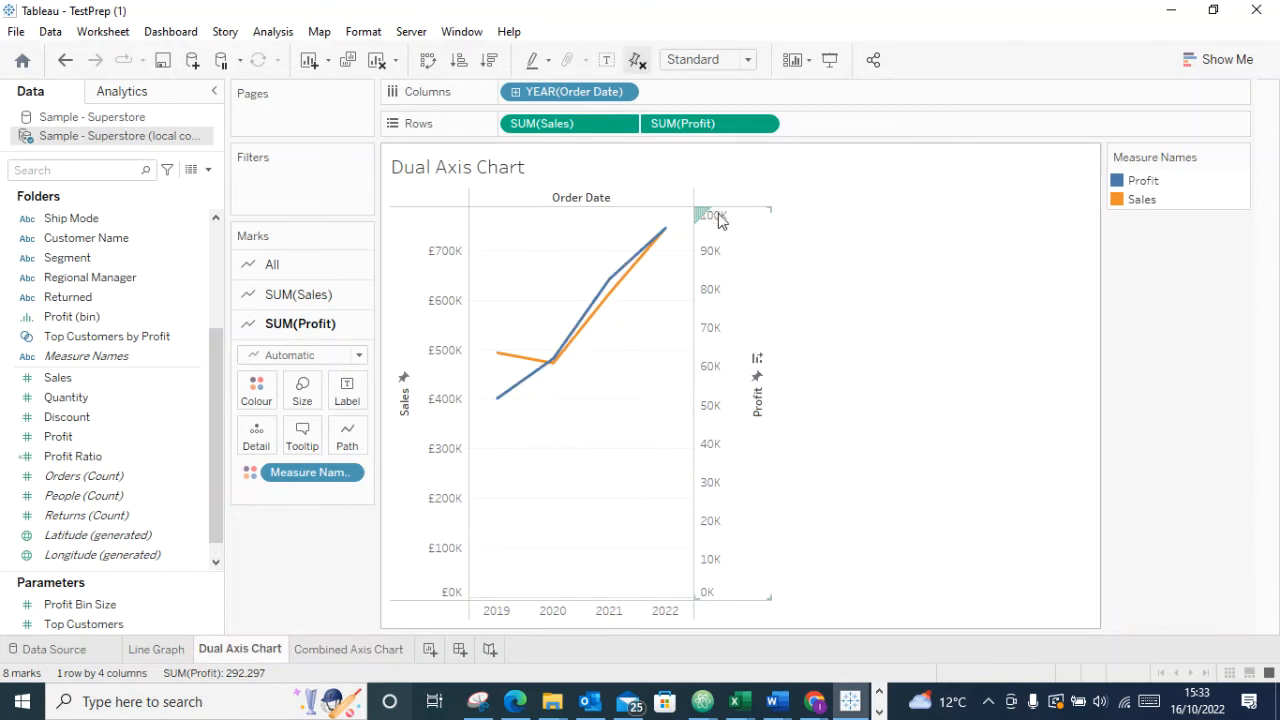
click(352, 645)
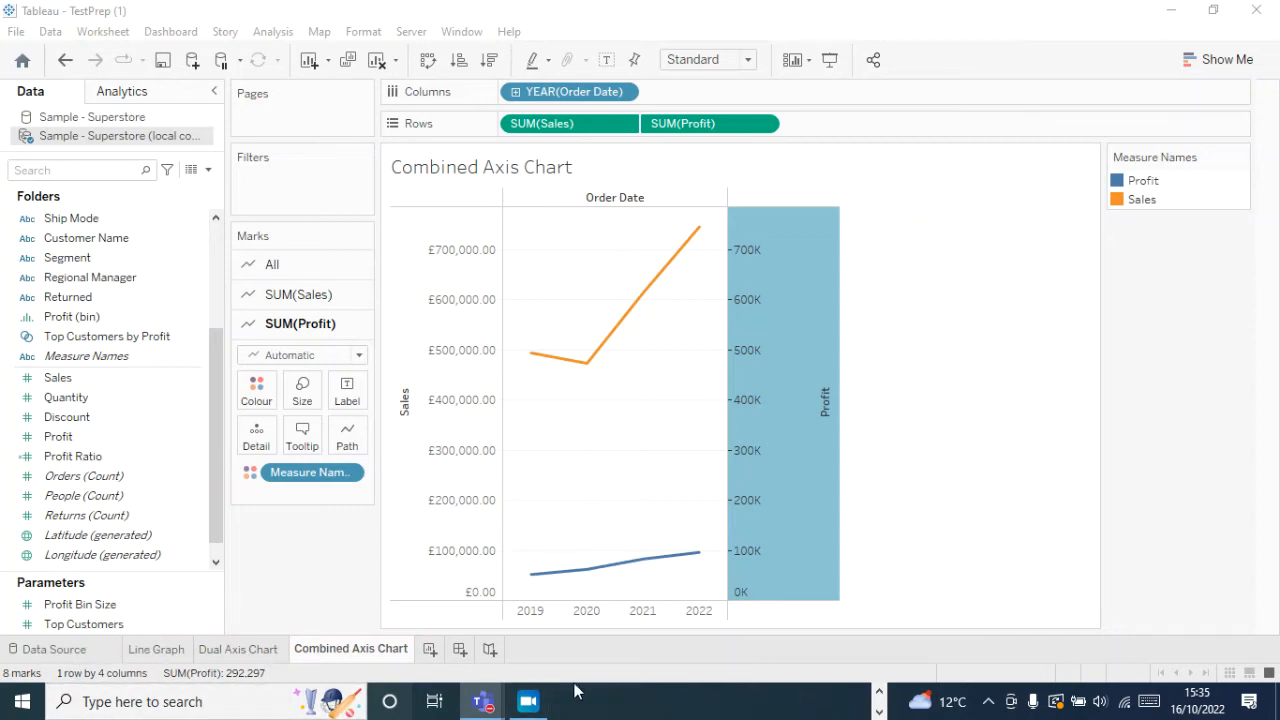
click(528, 700)
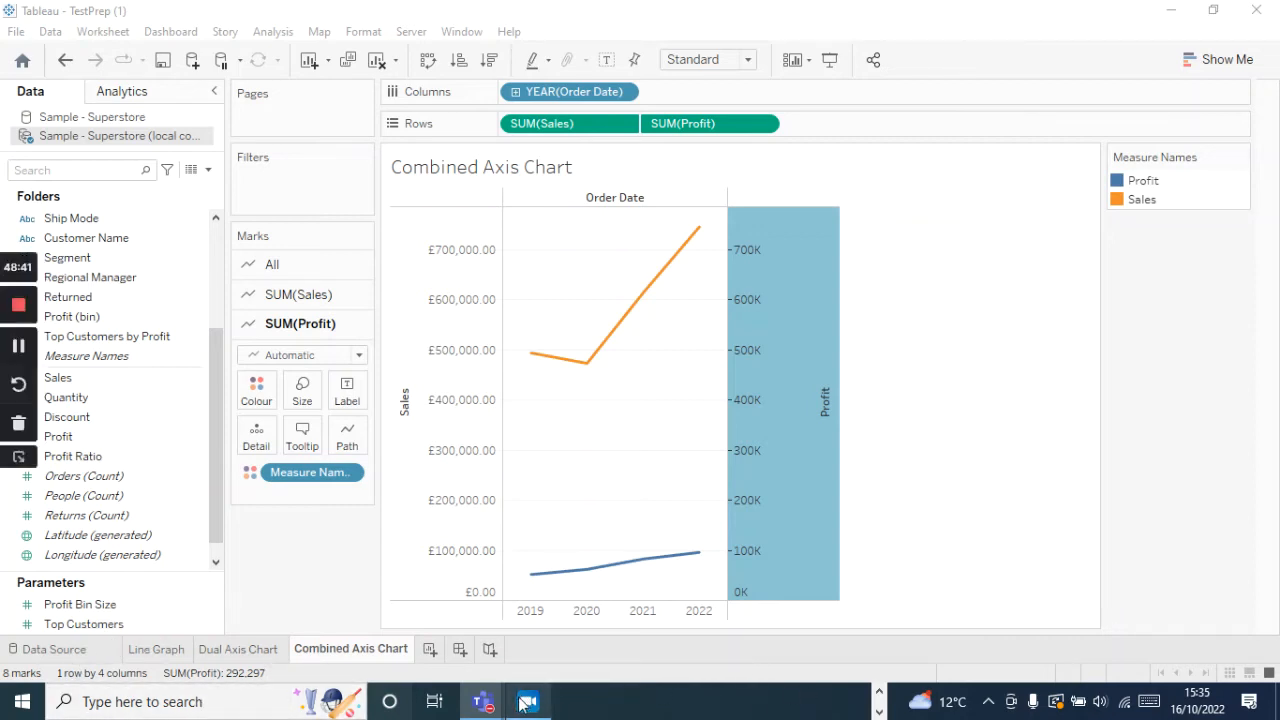
click(16, 350)
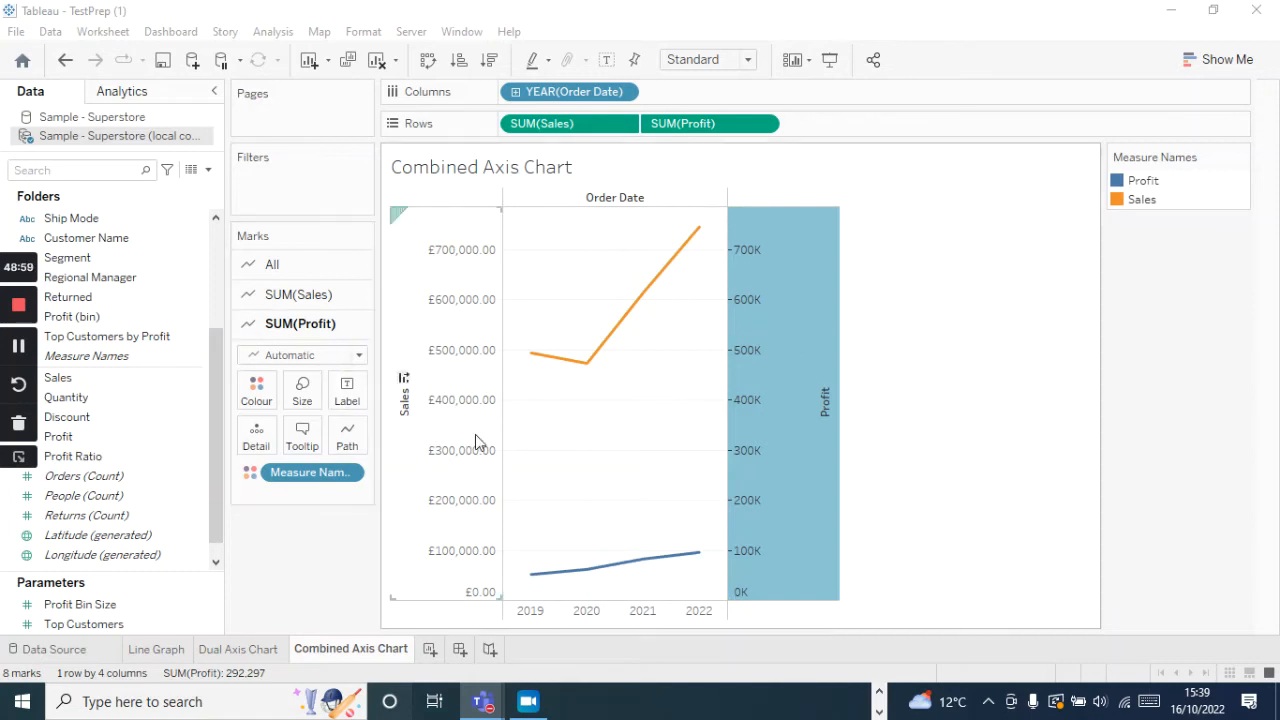
Turn off the Dual Axis option for Profit so that Sales and Profit are plotted in separate panes
mouse_move(553, 576)
mouse_move(610, 571)
right_click(767, 338)
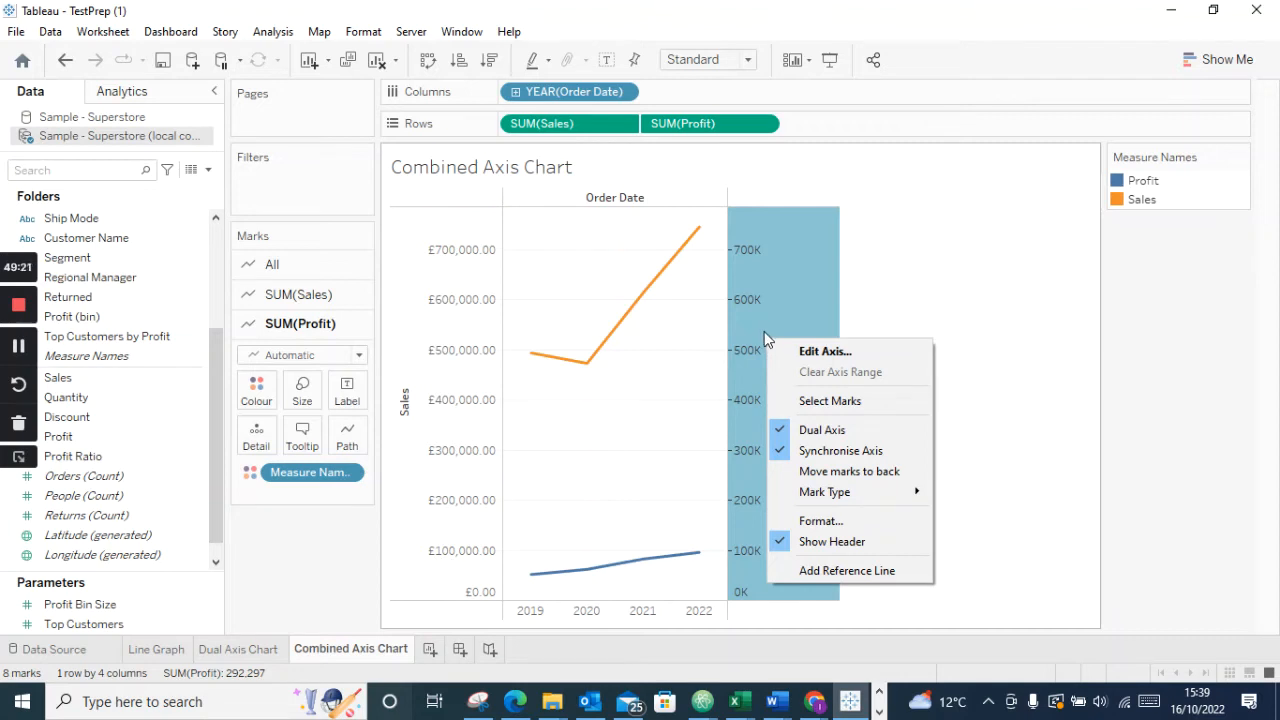
right_click(757, 297)
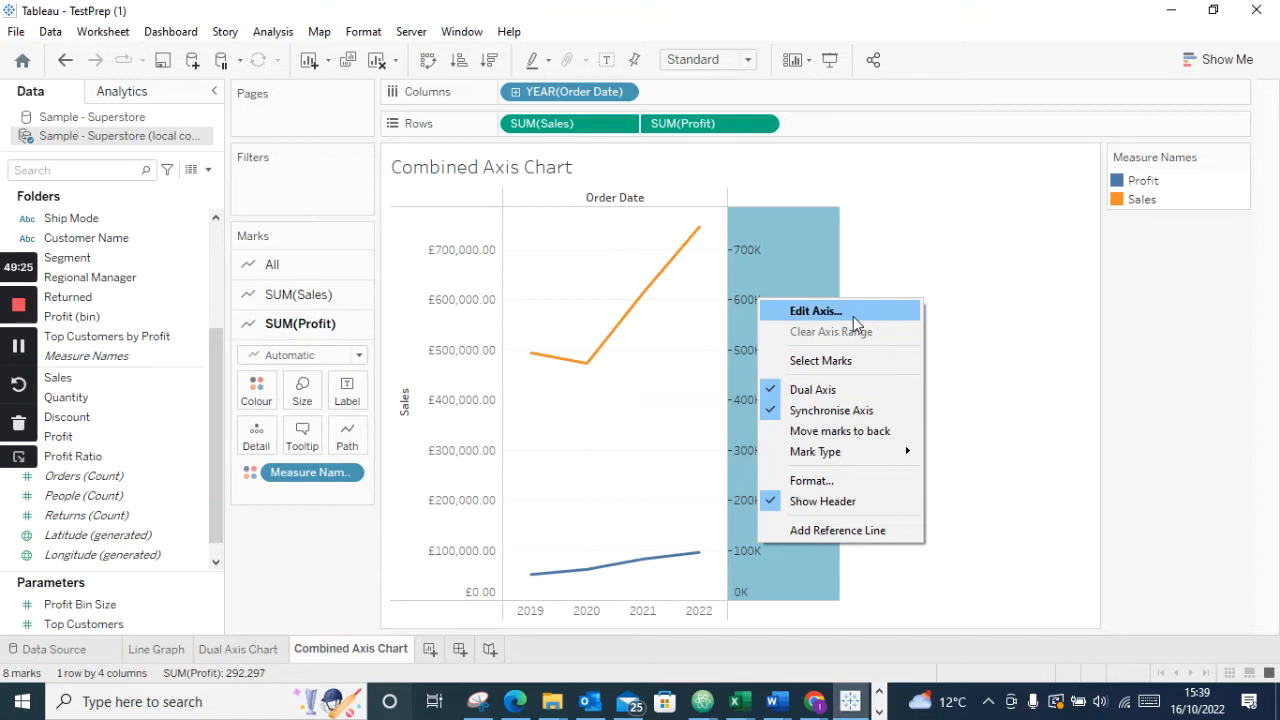
click(772, 389)
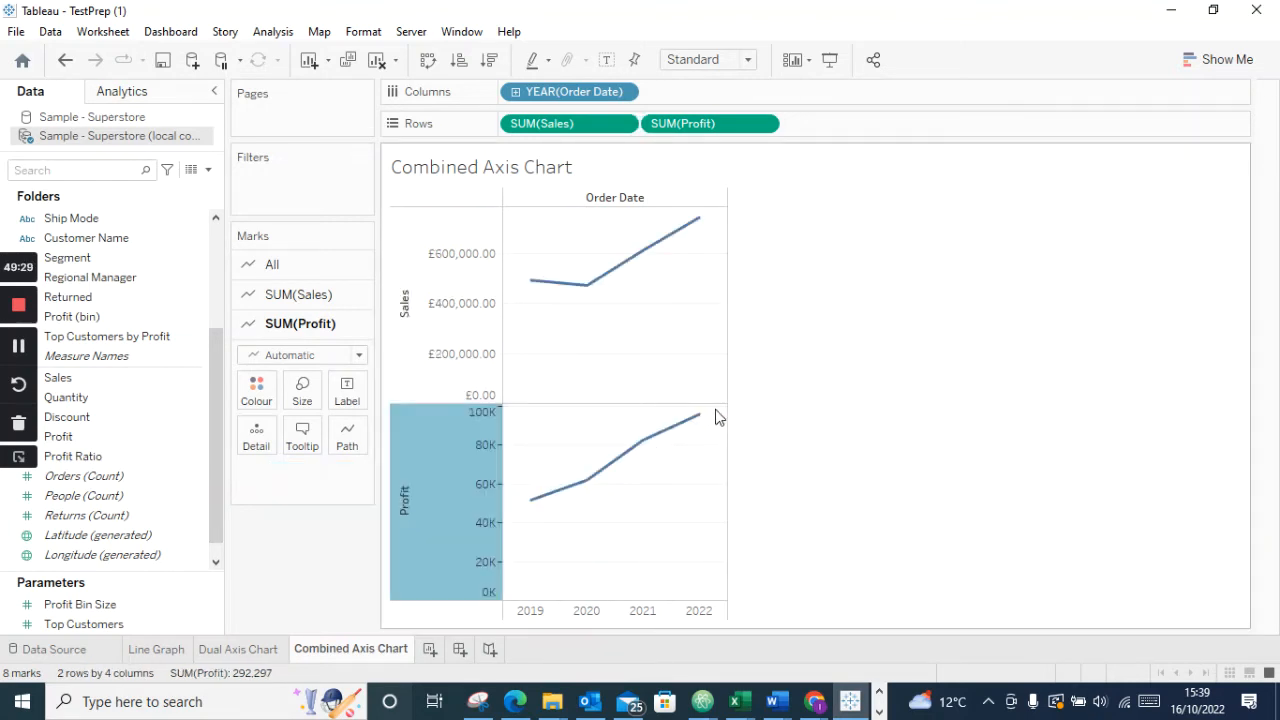
Undo the removal of the dual axis, then hide the header of the secondary Profit axis
key(ctrl+z)
right_click(755, 370)
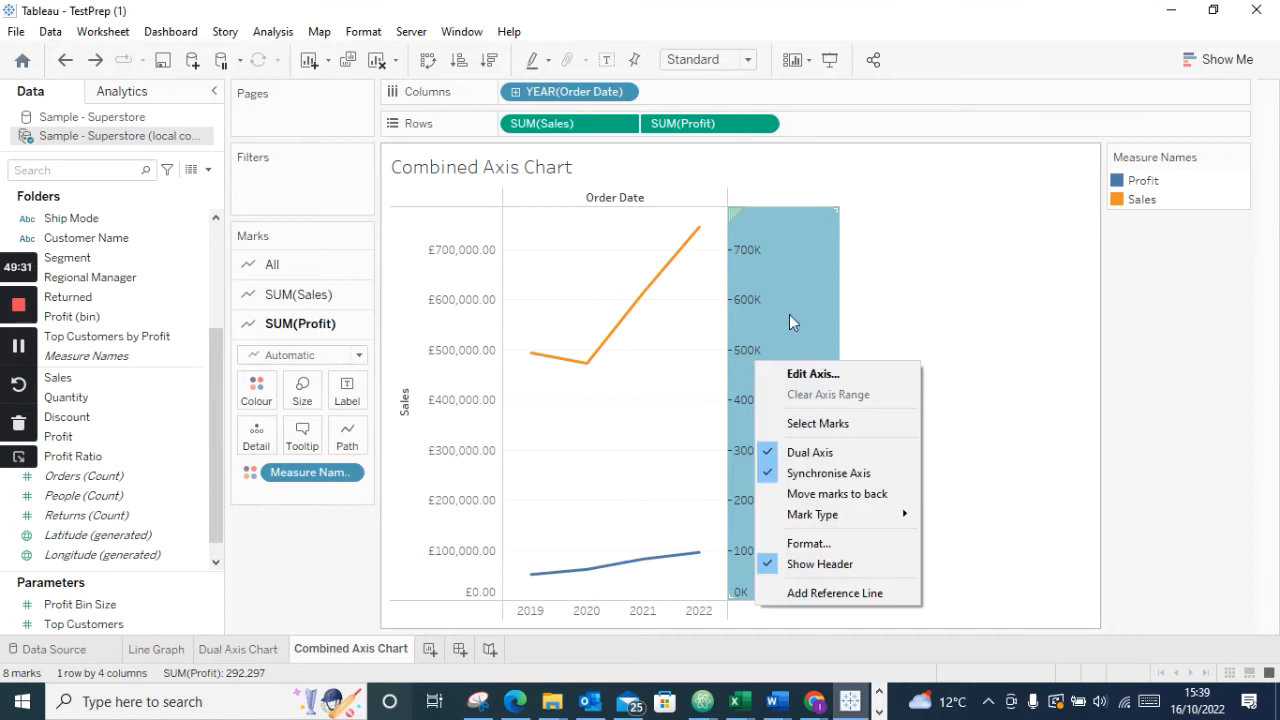
mouse_move(842, 524)
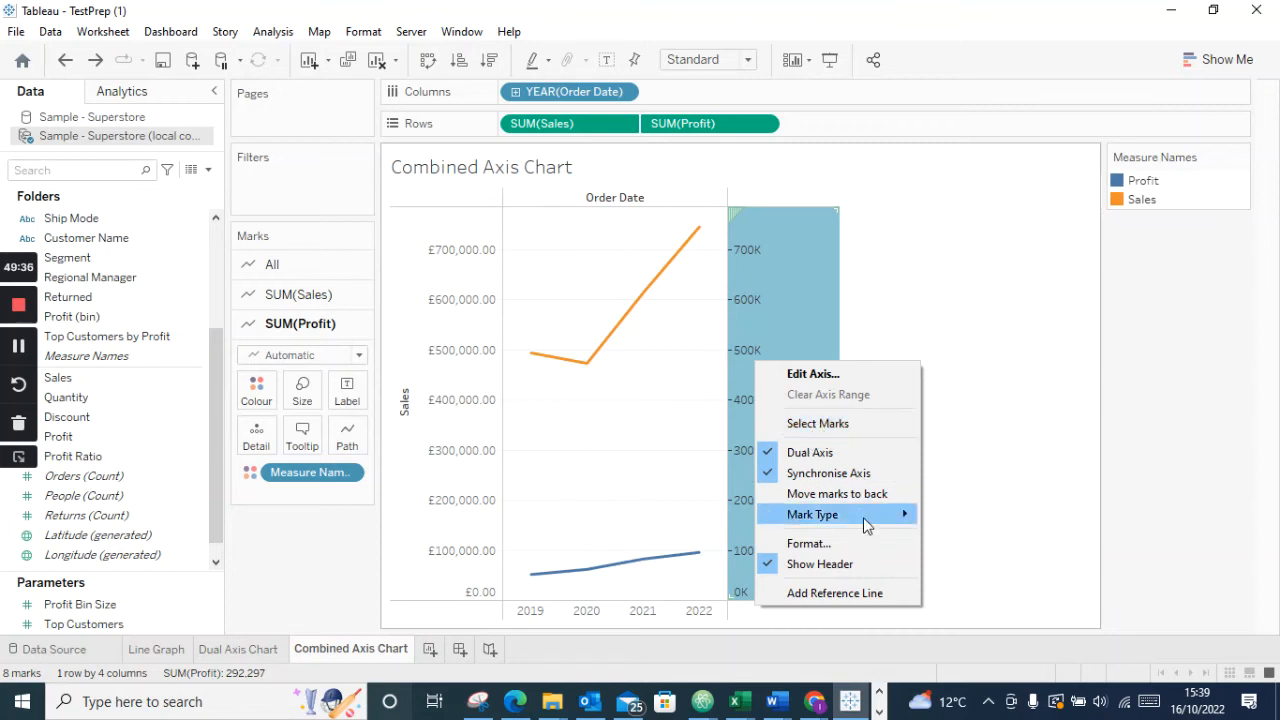
click(770, 564)
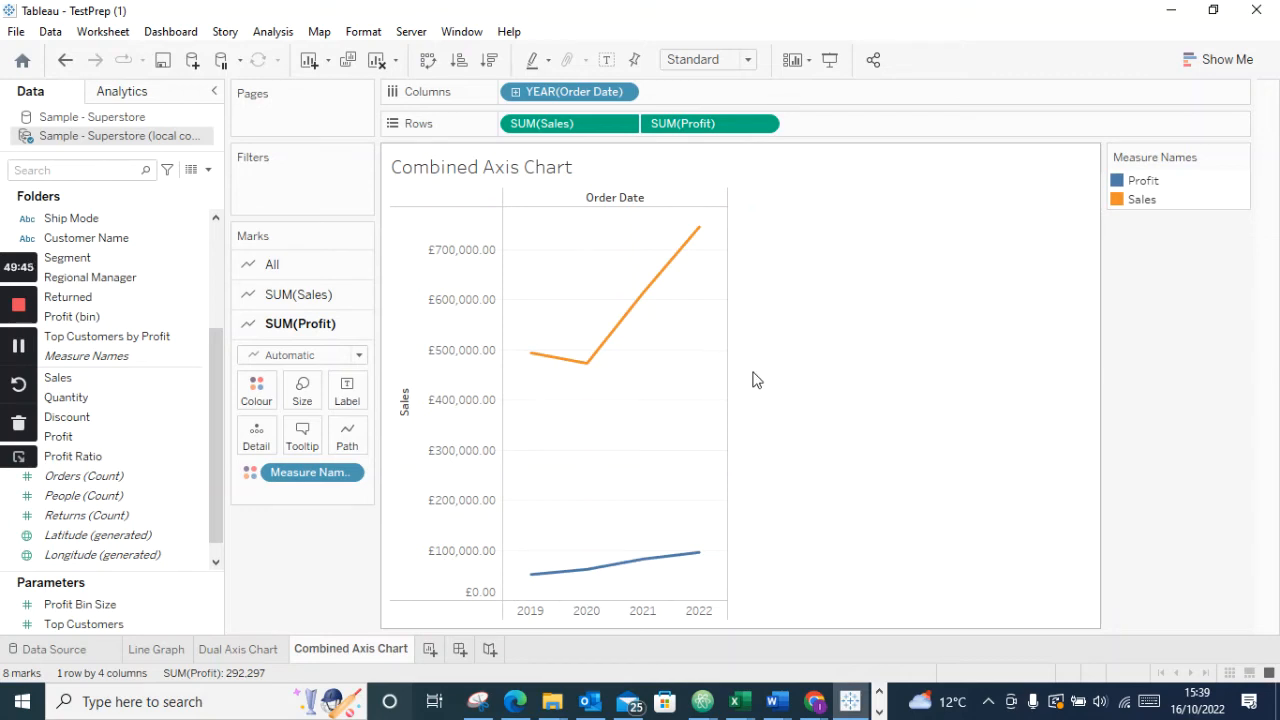
Compare the chart with the Dual Axis Chart sheet and its Profit axis options, returning to Combined Axis Chart
right_click(755, 380)
click(744, 470)
right_click(734, 405)
click(743, 491)
mouse_move(696, 556)
click(239, 650)
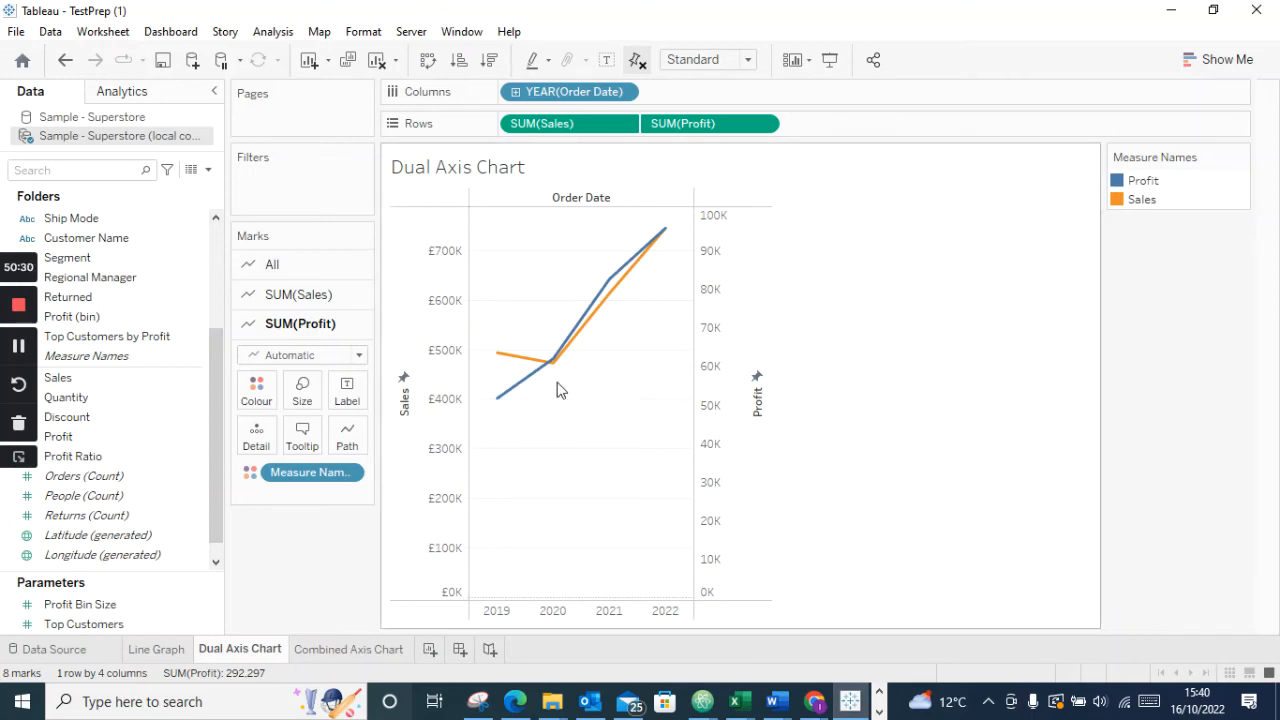
right_click(706, 309)
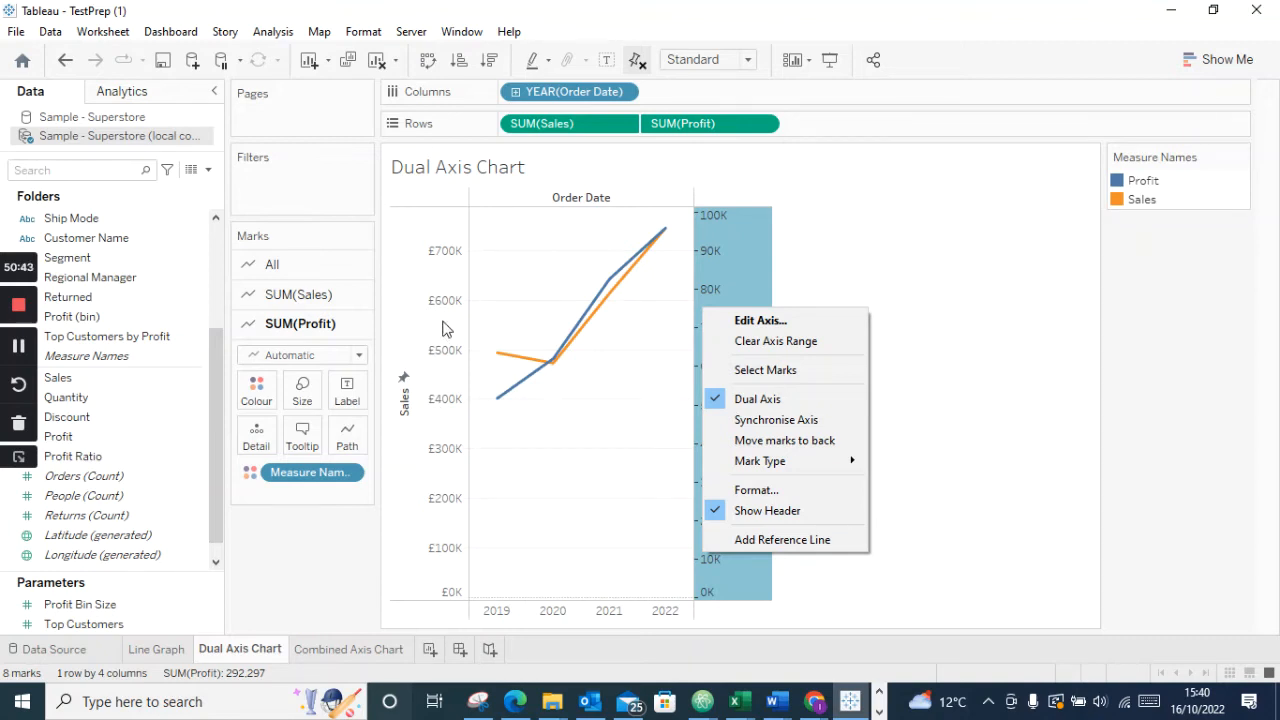
click(785, 242)
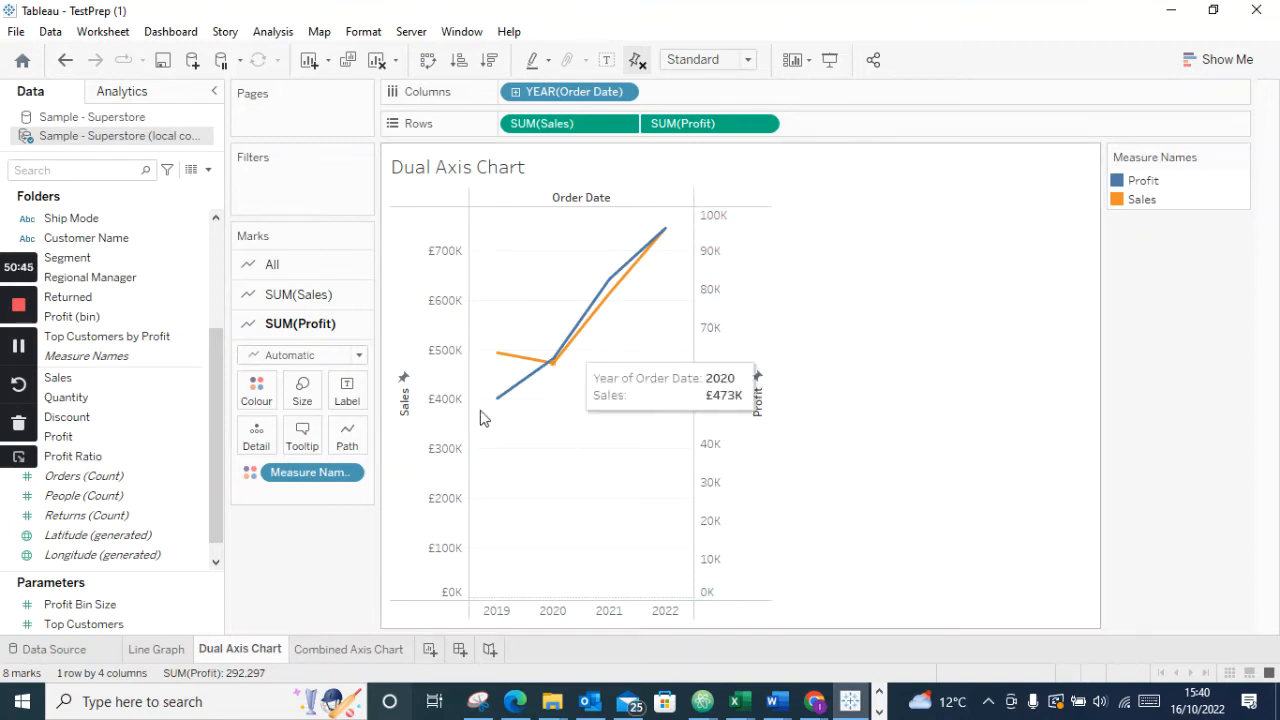
click(355, 648)
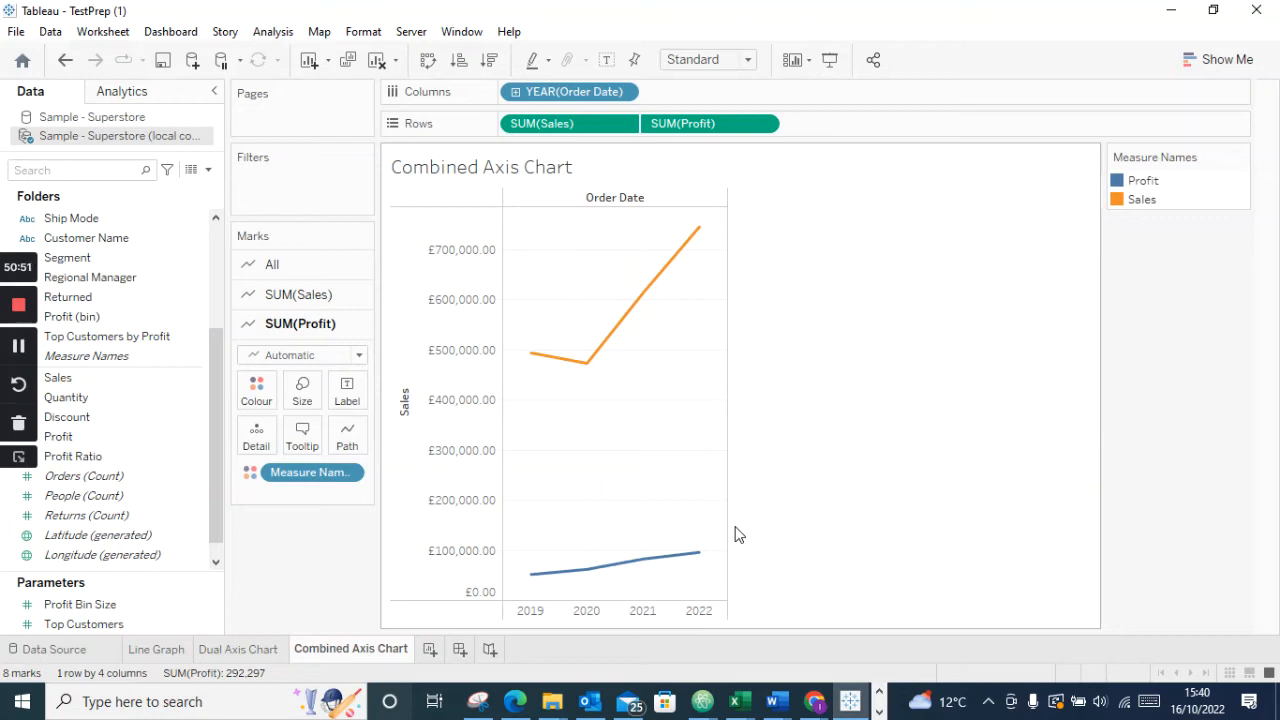
Create a new worksheet with Category in Rows and expand it to the Sub-Category level
scroll(125, 575, up, 3)
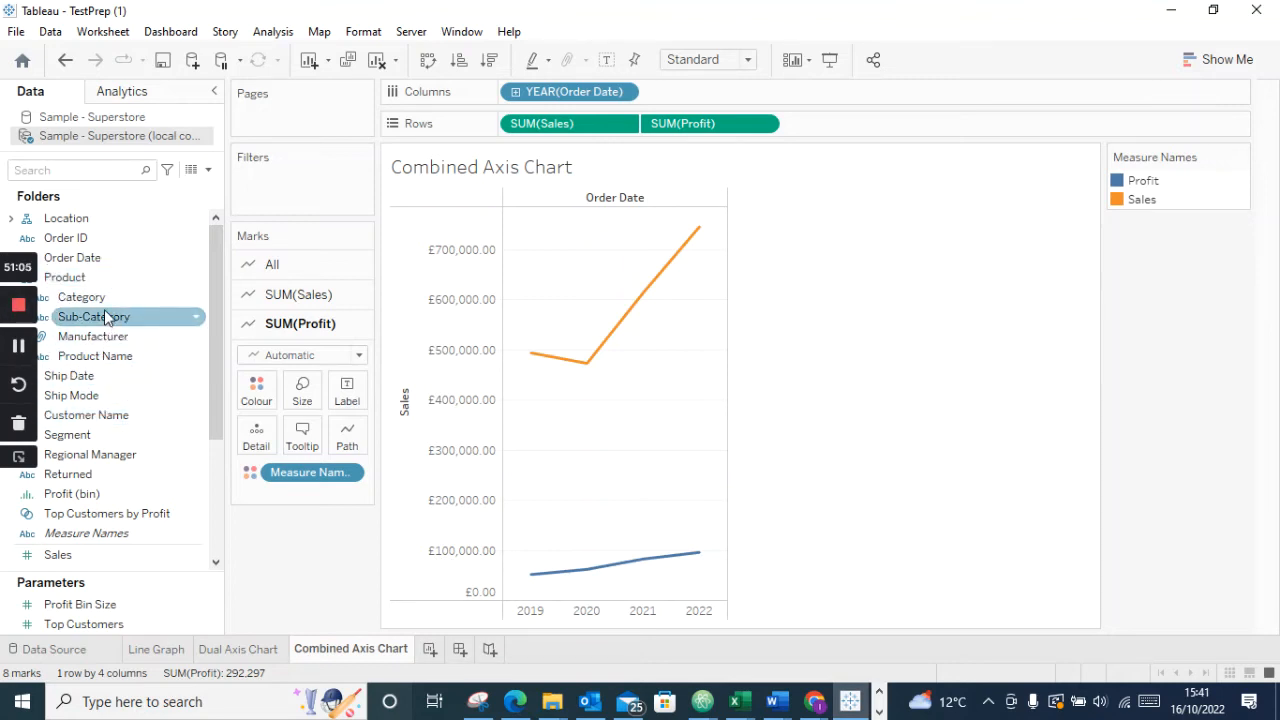
click(428, 652)
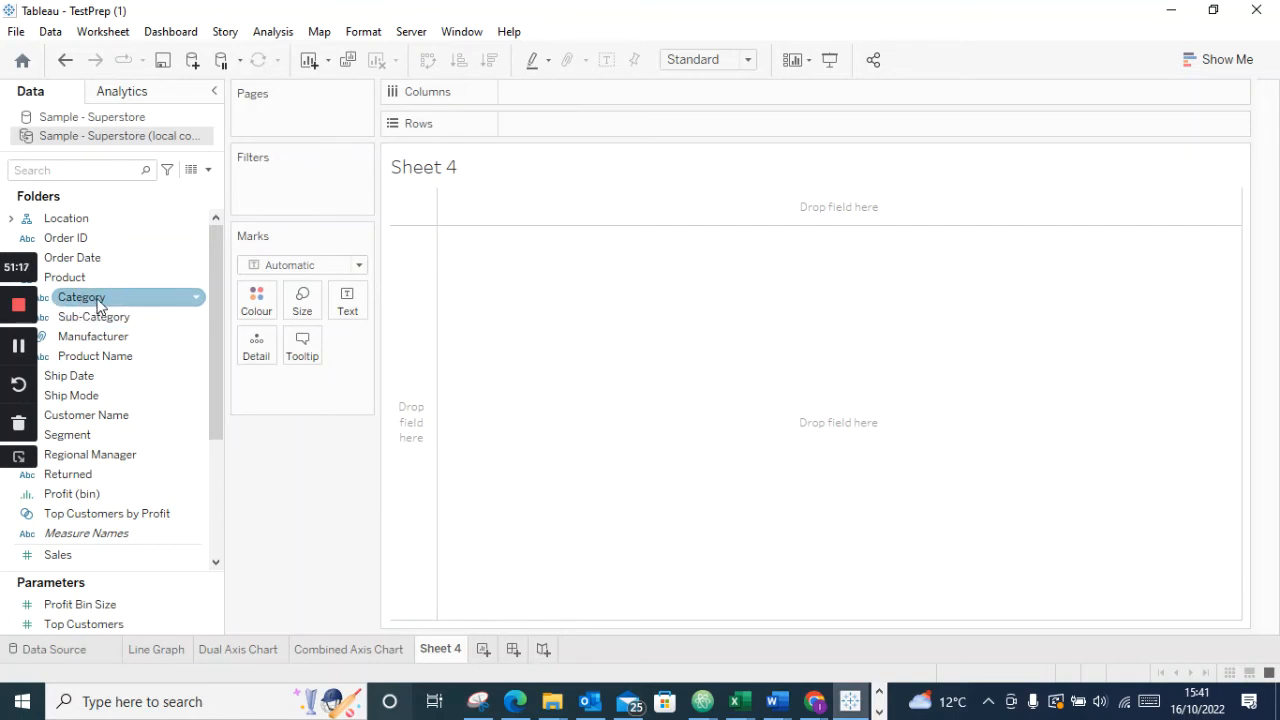
drag(98, 305, 548, 93)
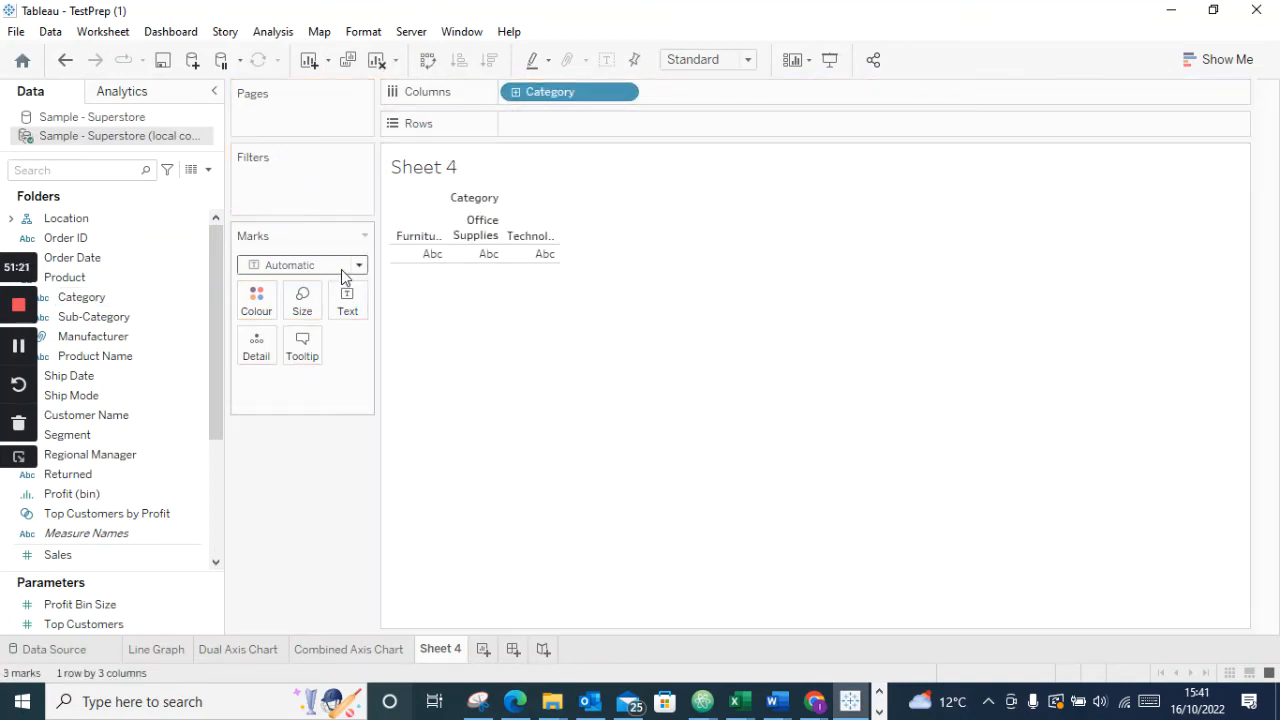
drag(533, 92, 546, 124)
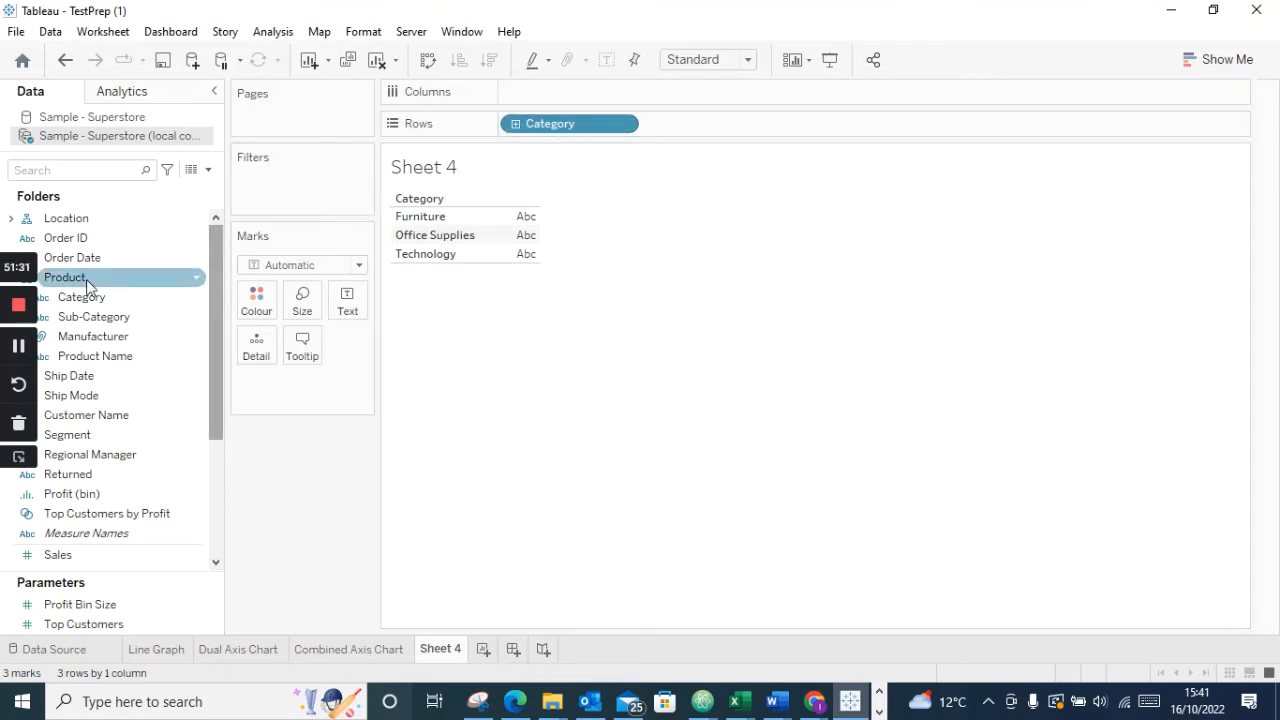
click(20, 459)
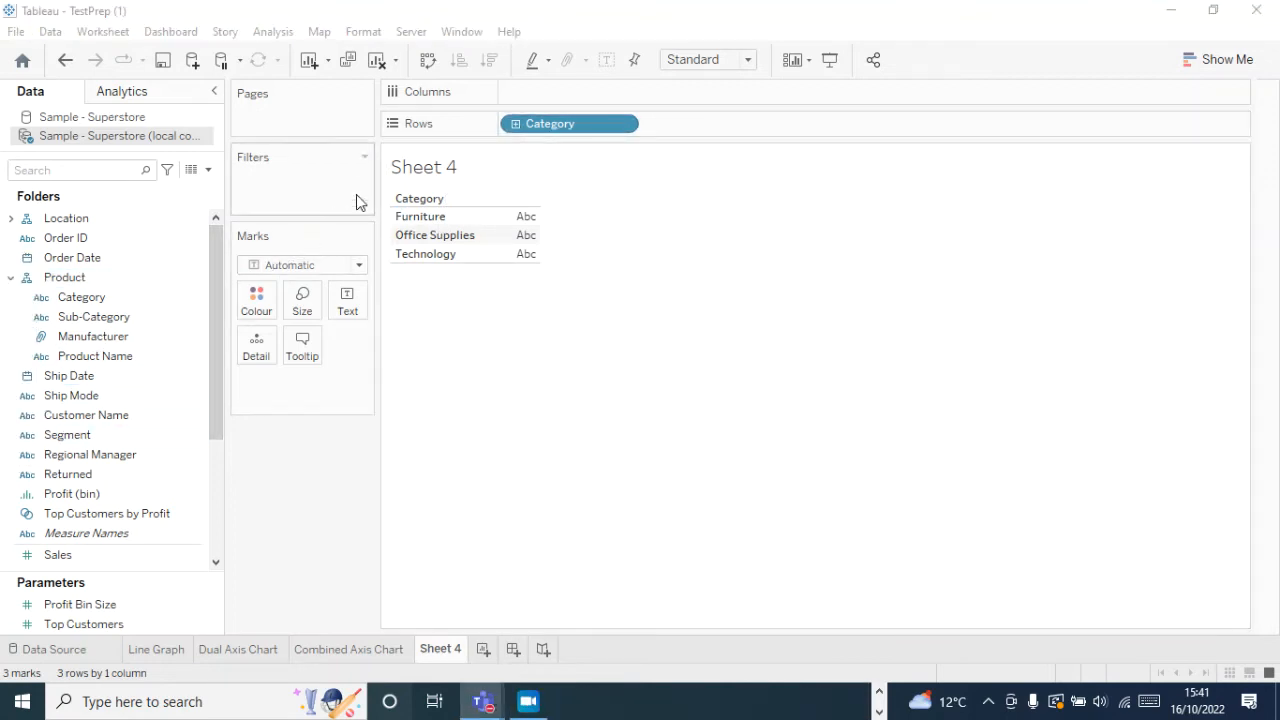
click(514, 124)
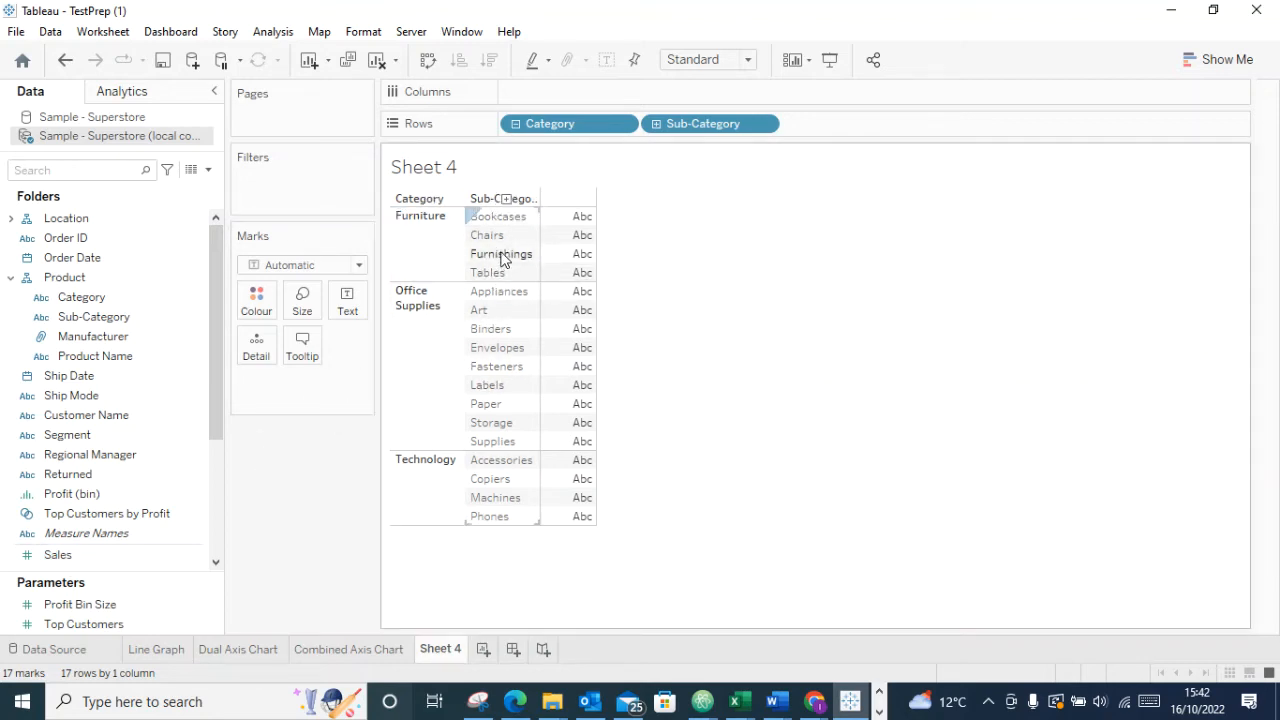
Add the sum of Sales to Columns to form horizontal bars and colour them by Category
click(60, 560)
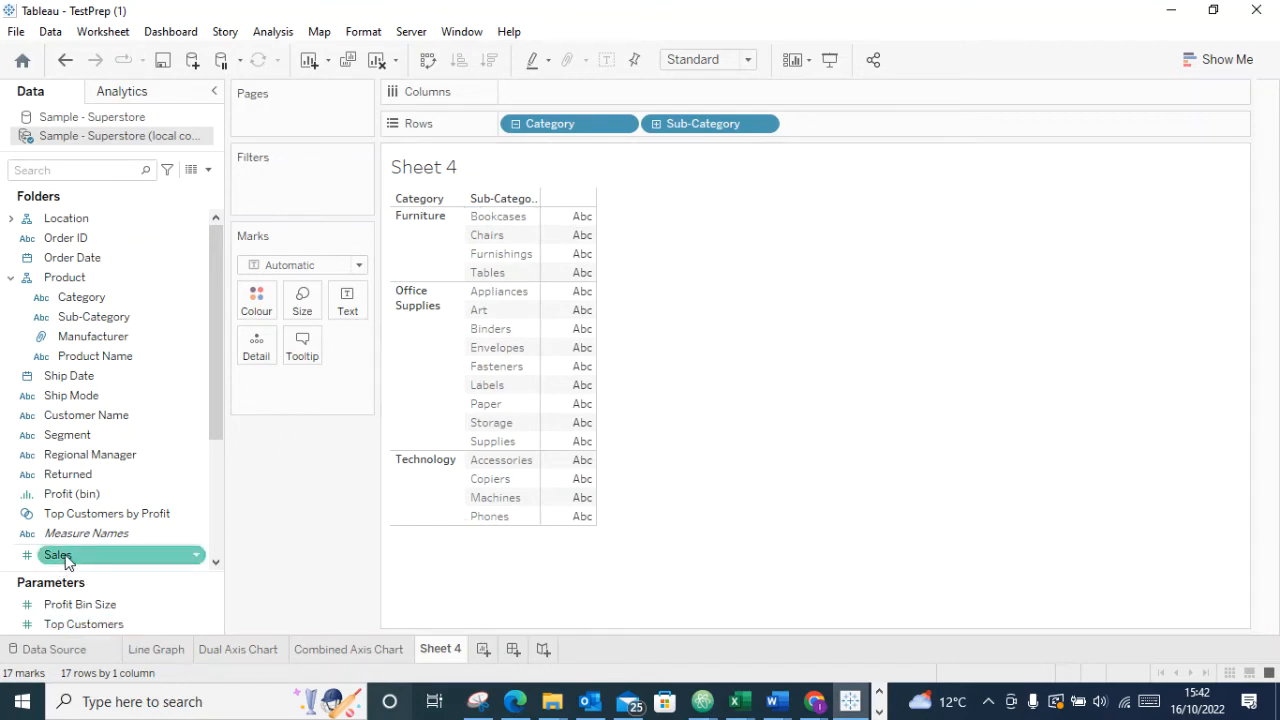
drag(67, 563, 564, 90)
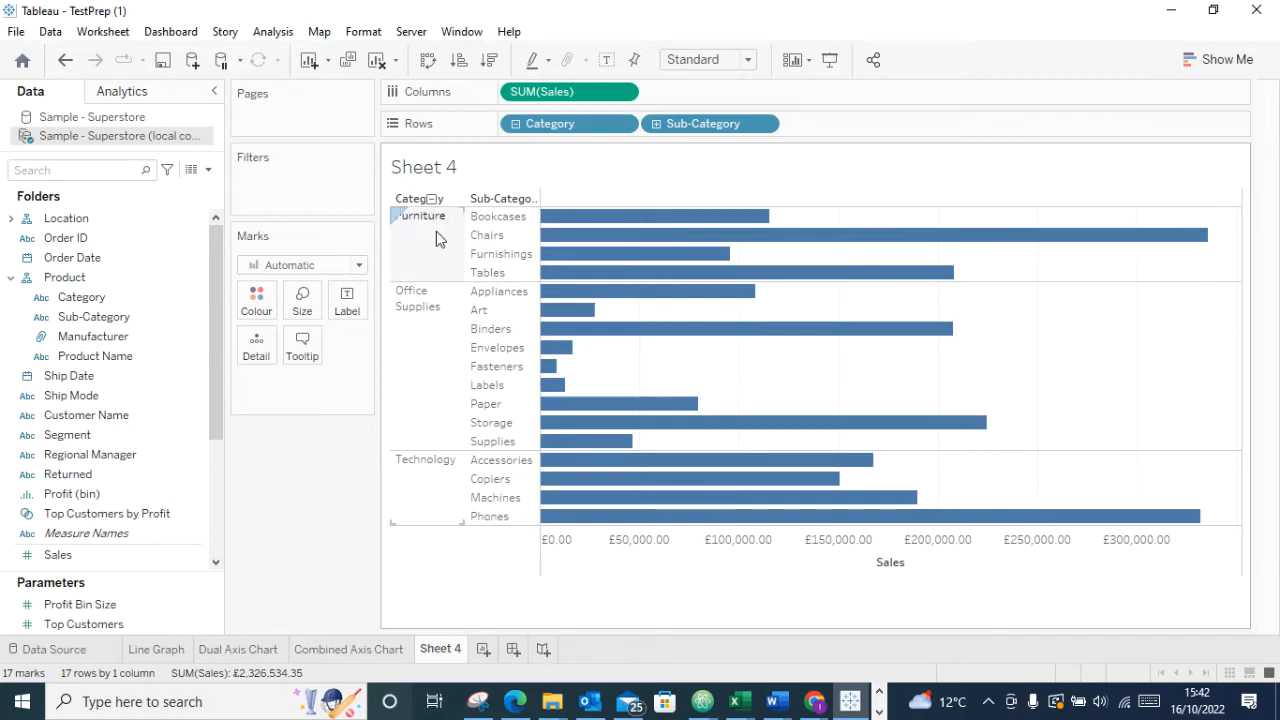
mouse_move(1030, 238)
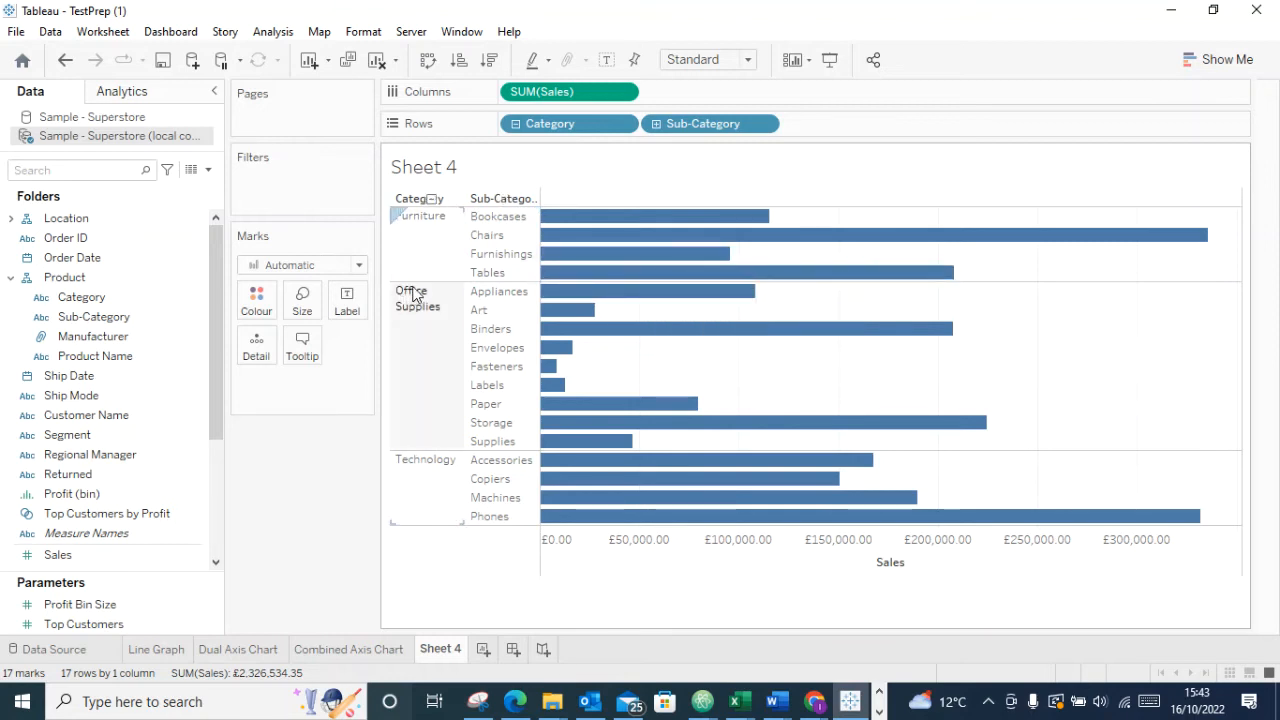
mouse_move(697, 250)
mouse_move(561, 301)
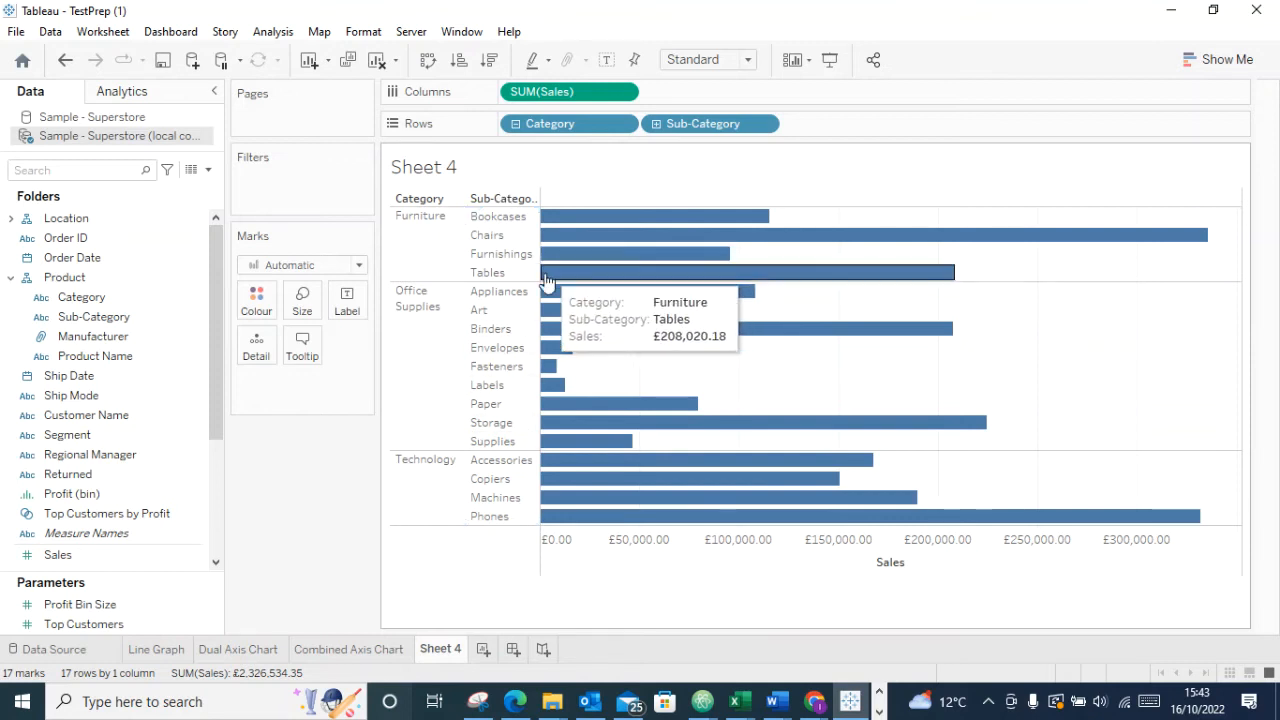
mouse_move(549, 253)
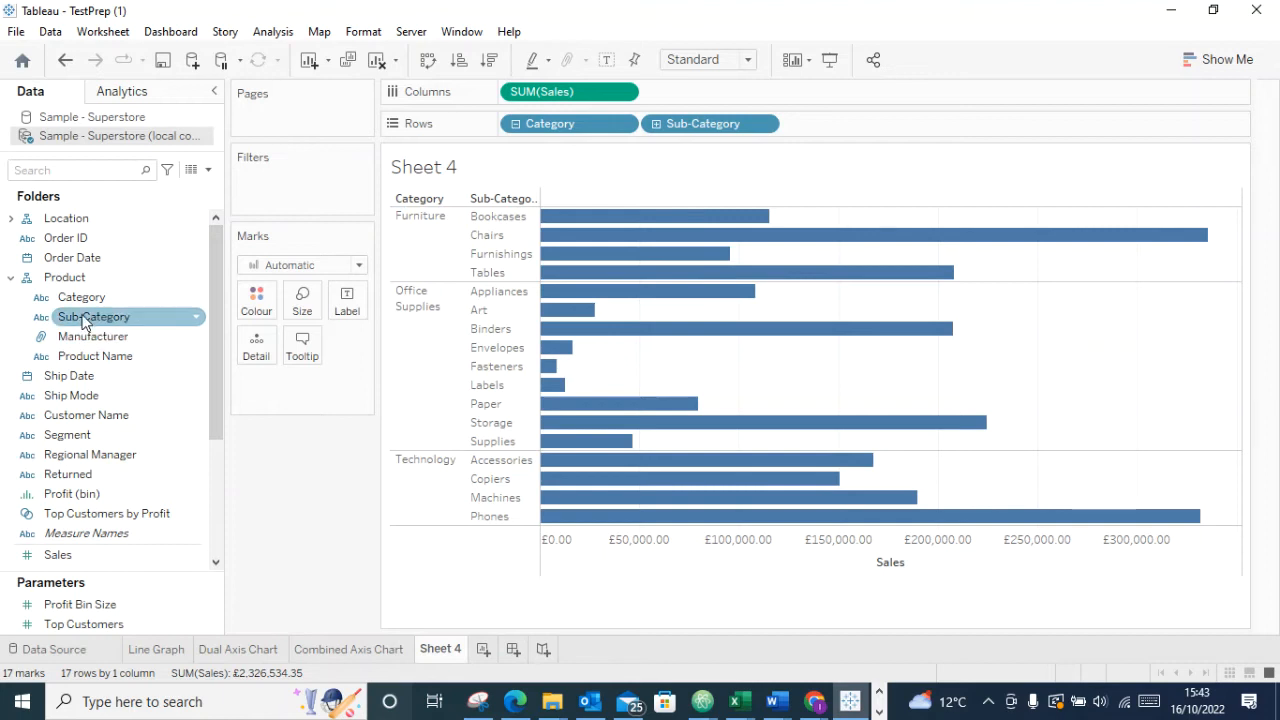
drag(75, 297, 256, 305)
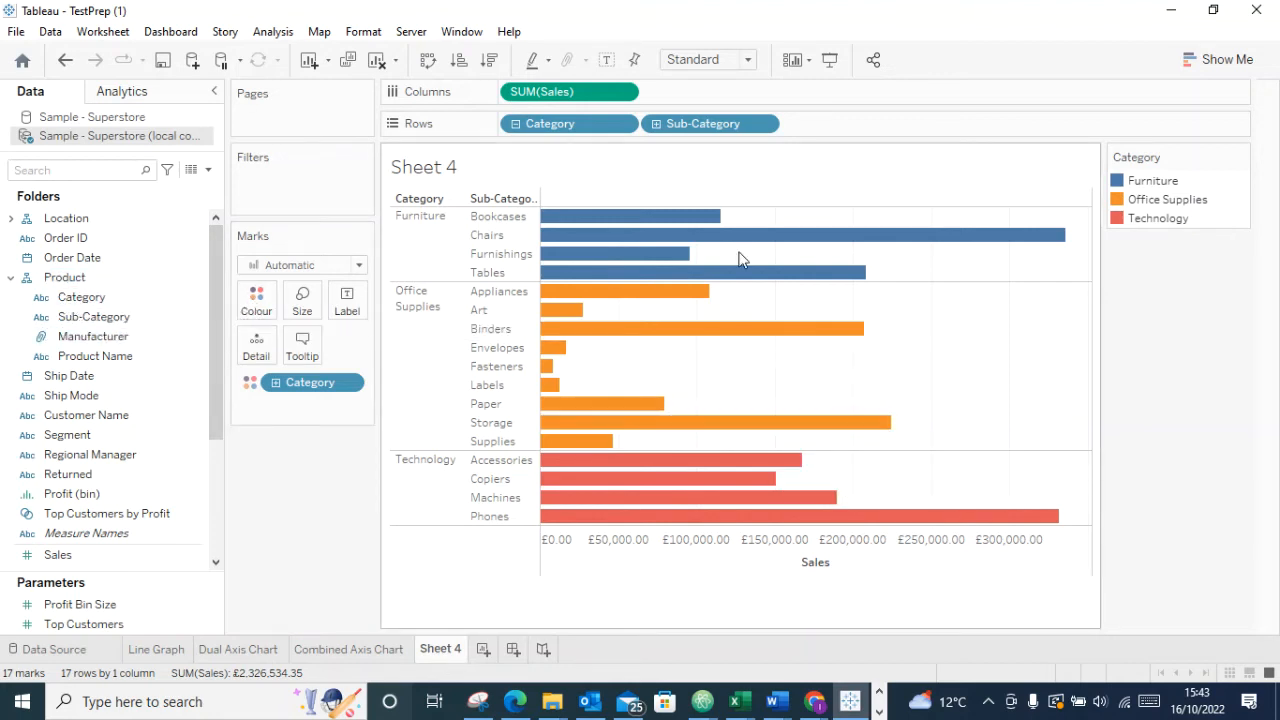
Sort the sub-category bars in descending order of Sales within each category
mouse_move(592, 305)
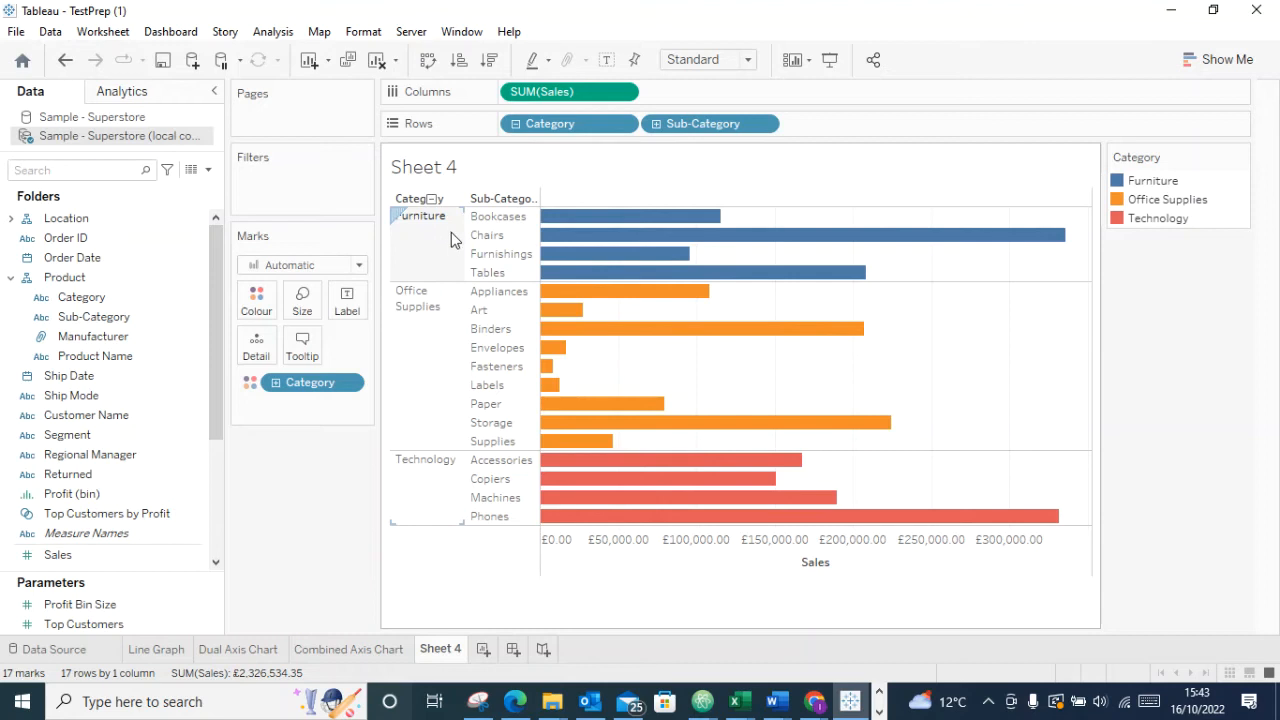
mouse_move(585, 233)
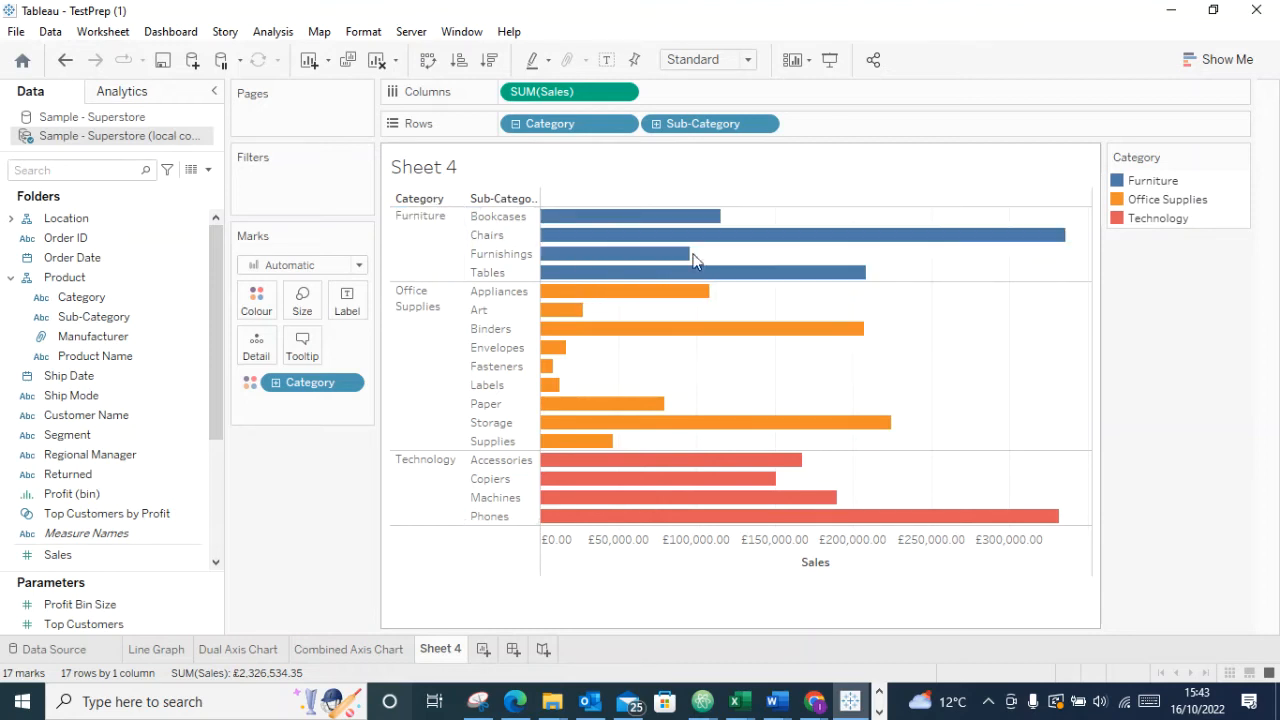
mouse_move(590, 483)
mouse_move(625, 277)
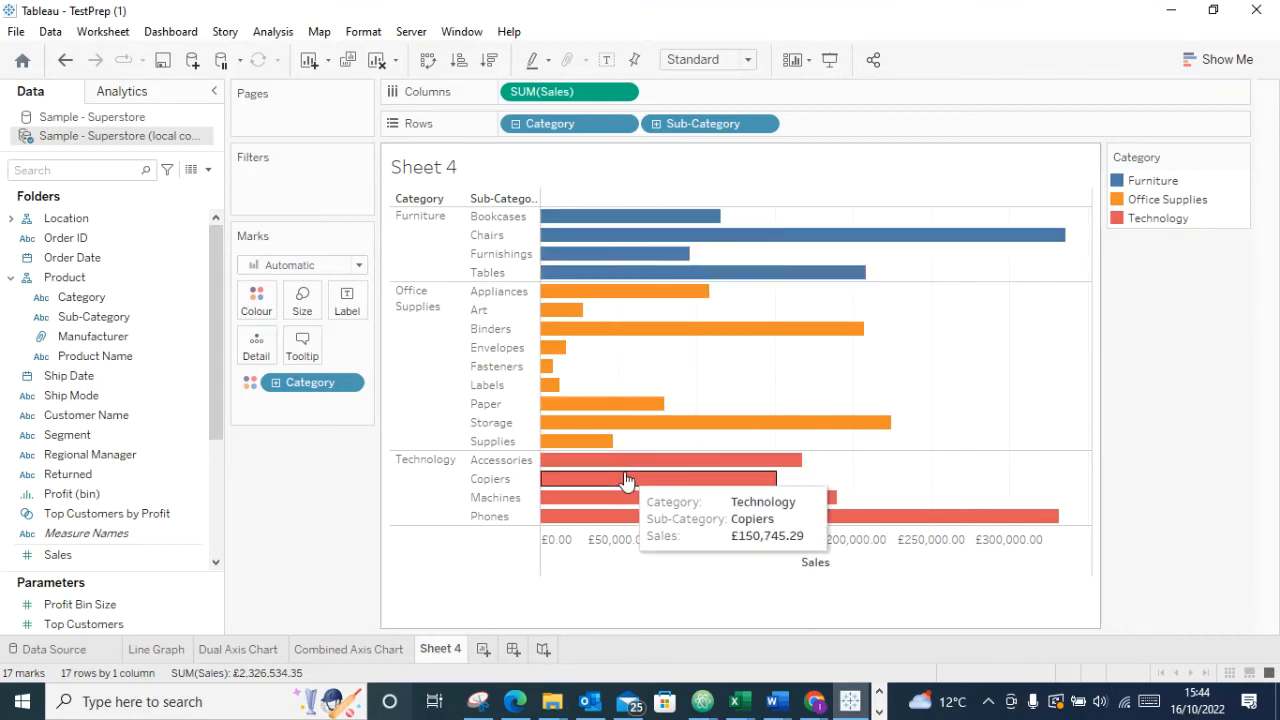
mouse_move(666, 481)
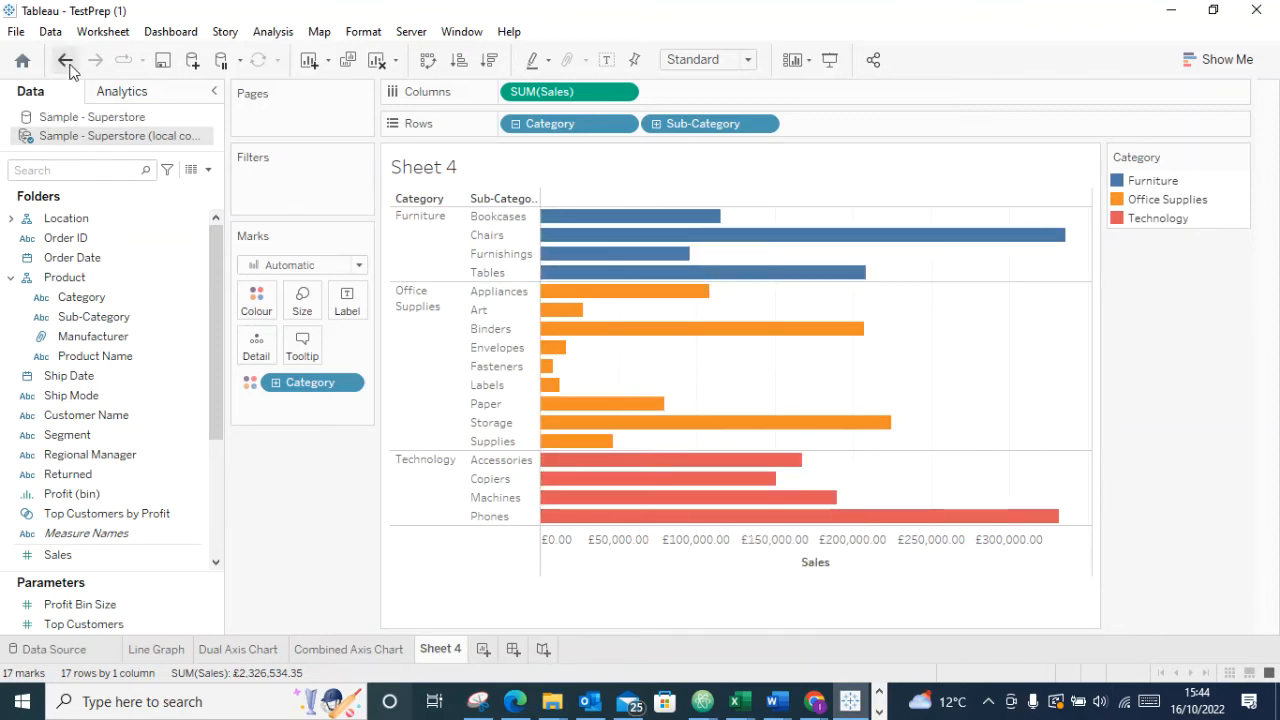
click(492, 59)
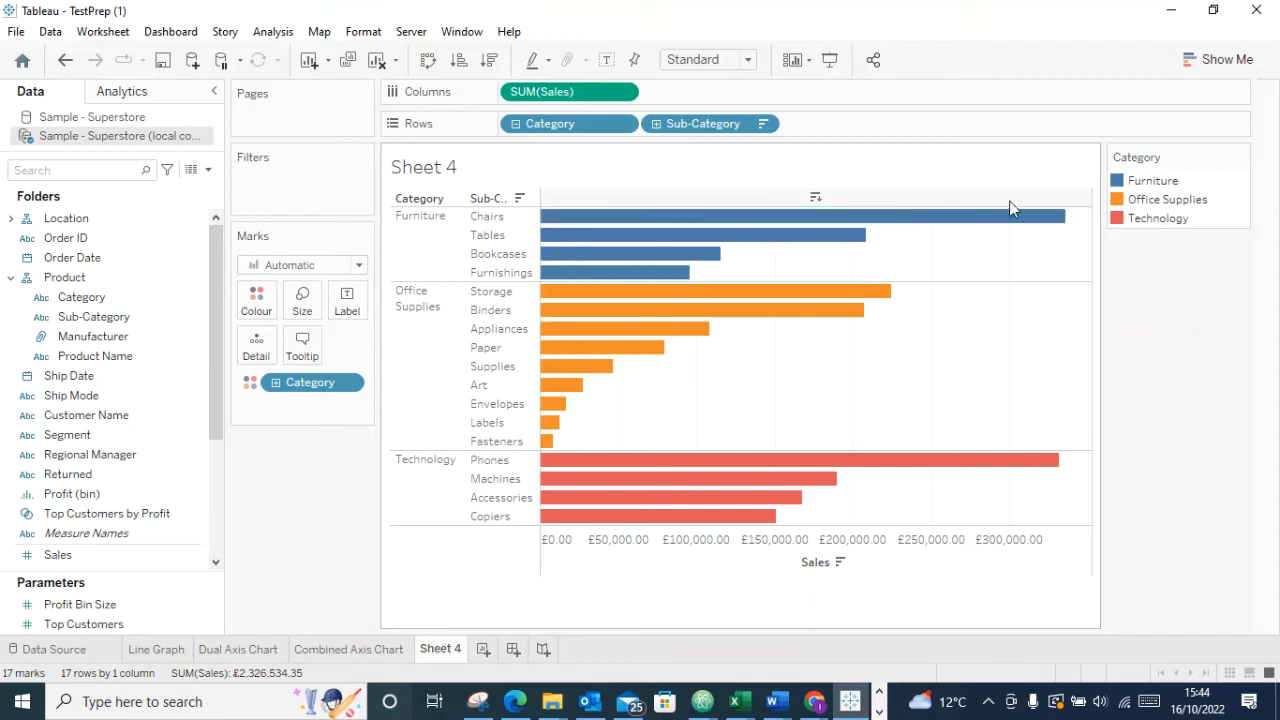
Rename the bar chart worksheet as Bar Charts
mouse_move(991, 222)
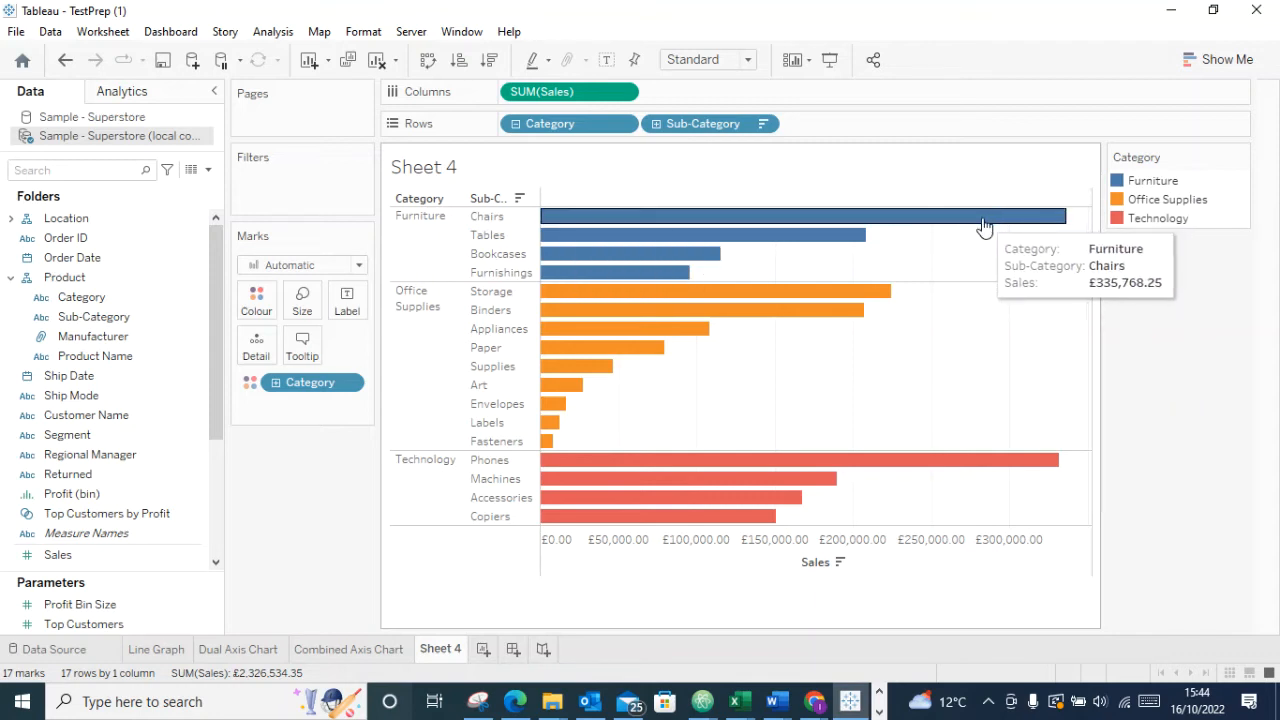
mouse_move(665, 247)
mouse_move(584, 263)
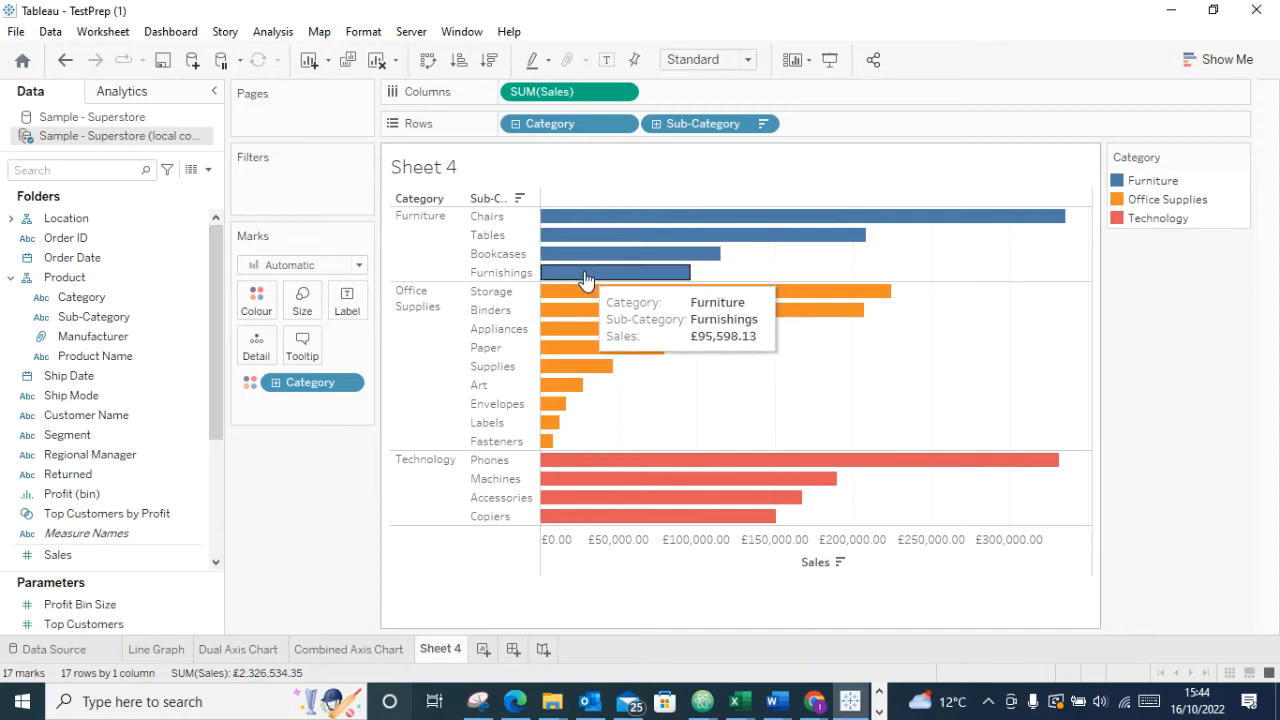
mouse_move(540, 410)
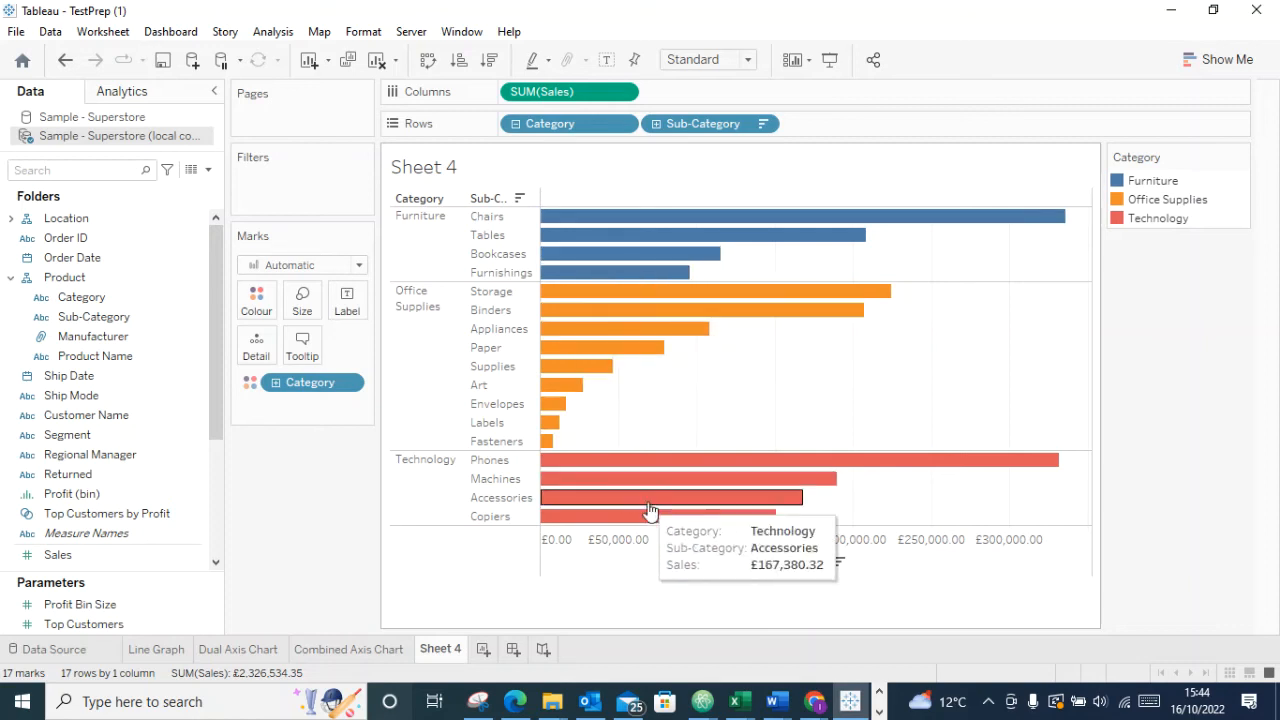
mouse_move(615, 524)
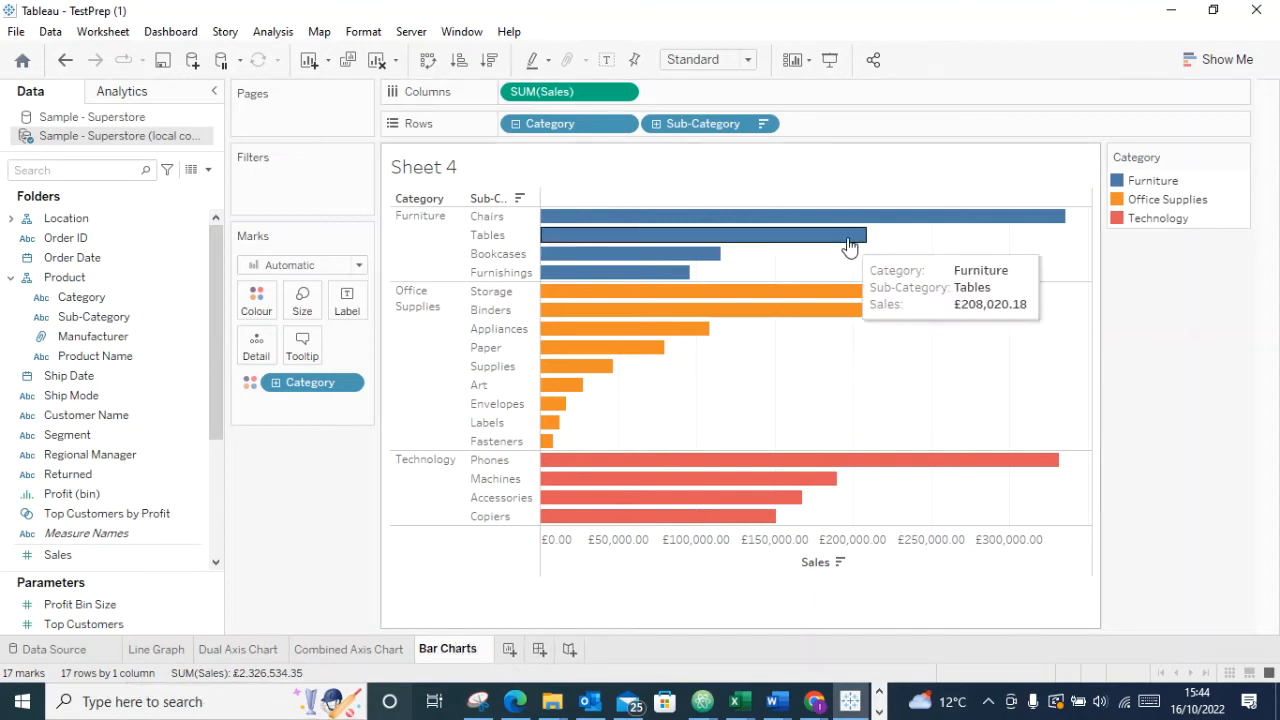
click(838, 186)
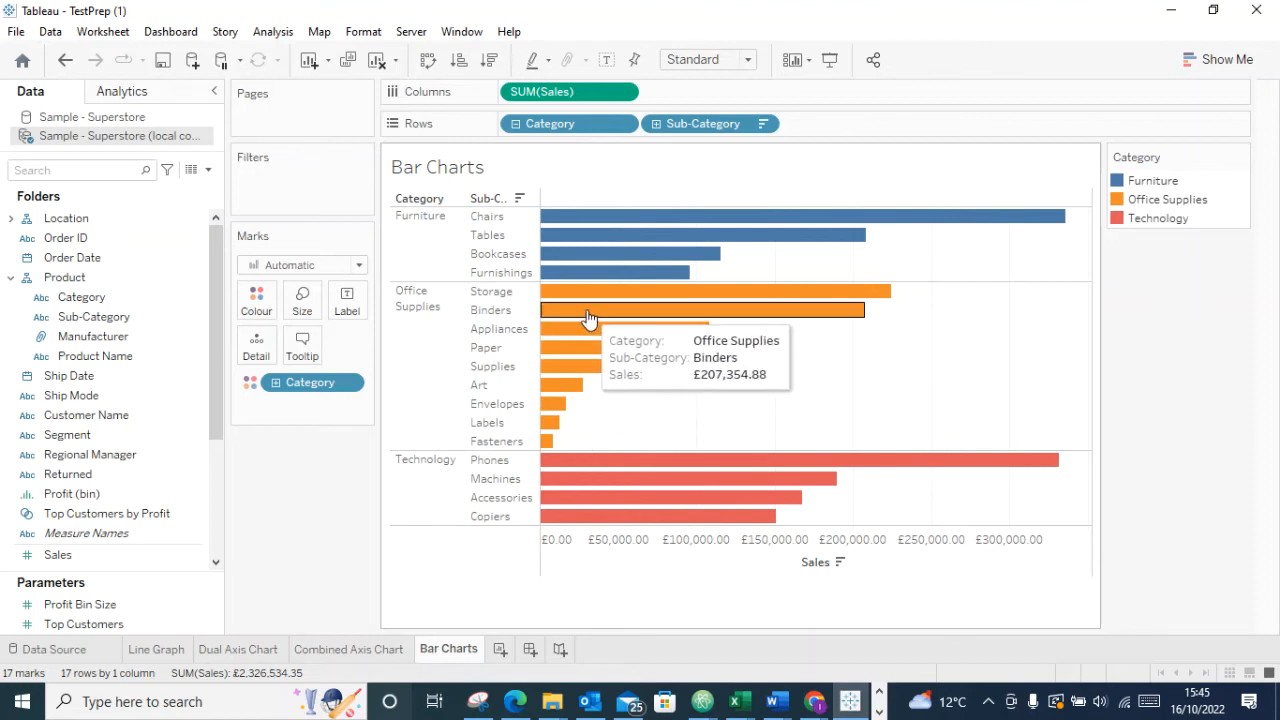
Create another worksheet after Bar Charts, place Category in Rows and expand it to show Sub-Category
mouse_move(612, 230)
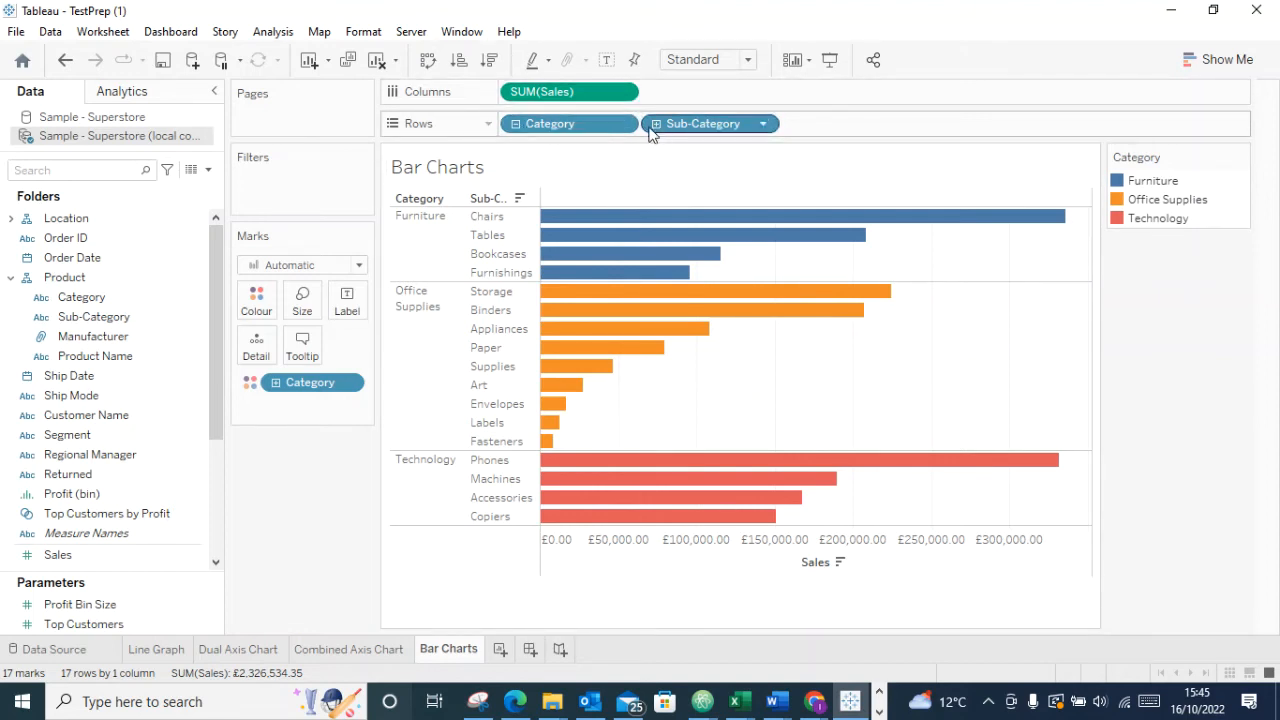
mouse_move(558, 232)
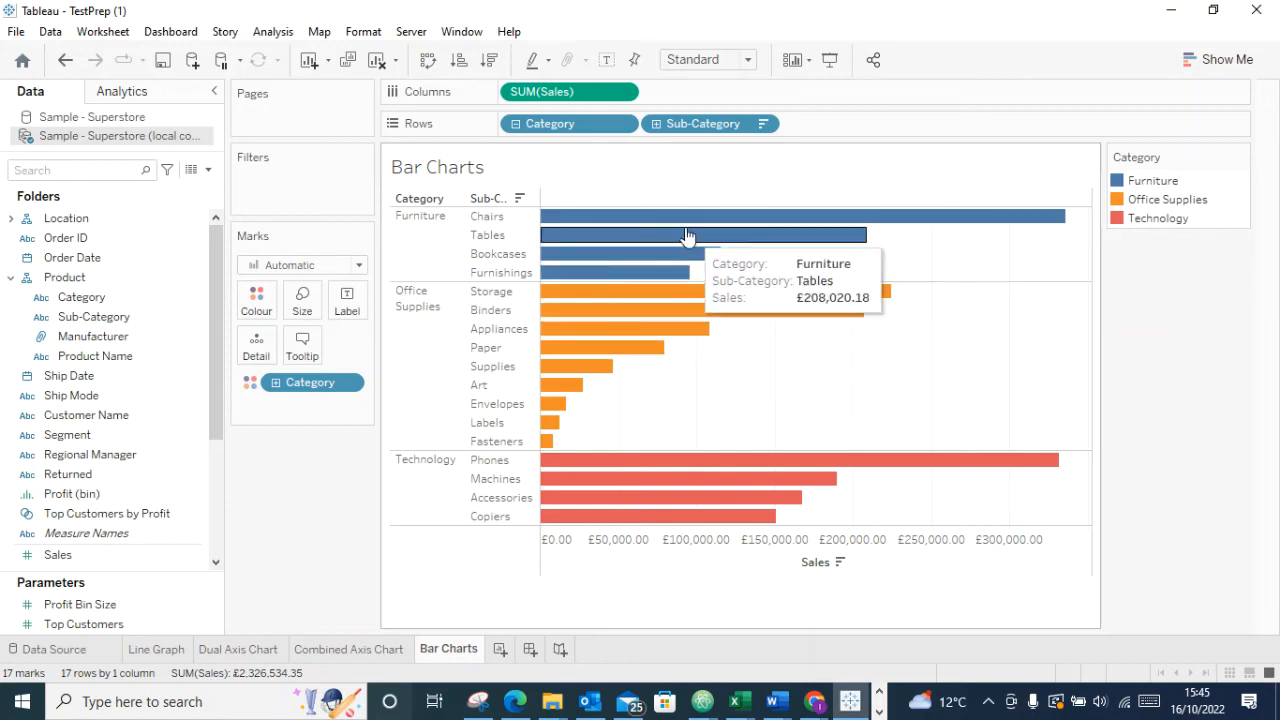
mouse_move(737, 298)
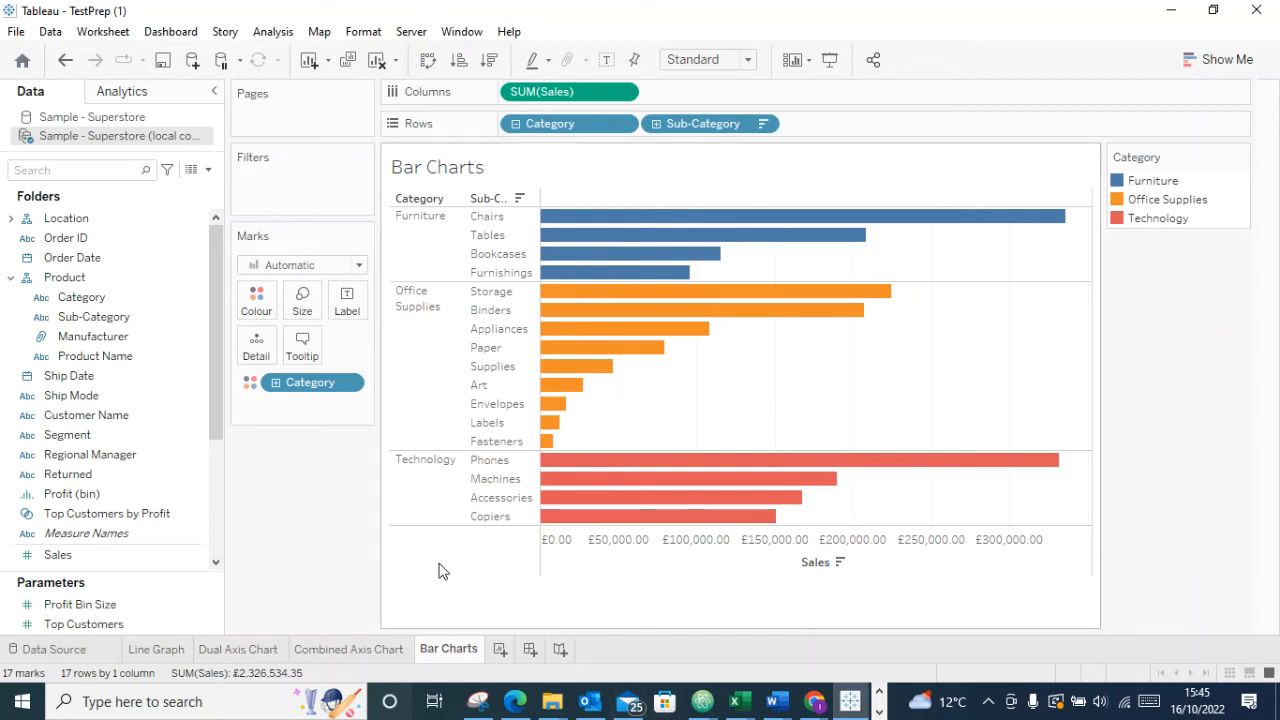
click(499, 650)
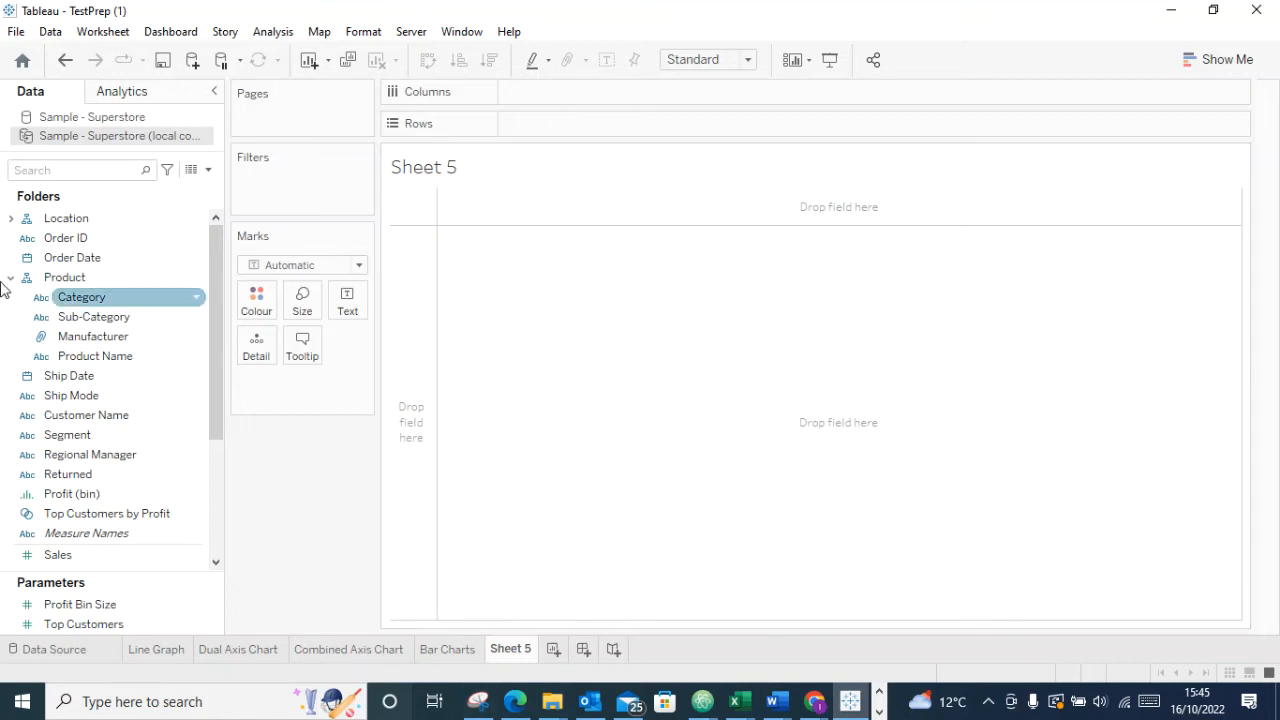
drag(94, 297, 562, 124)
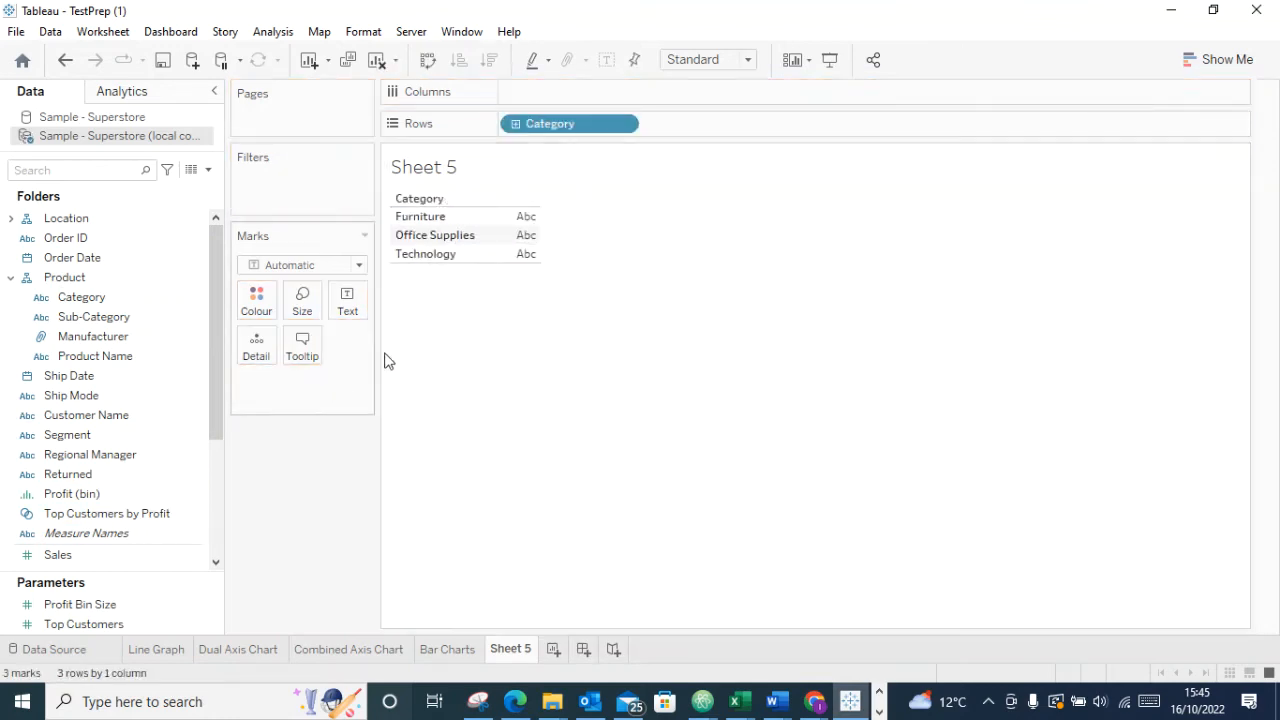
click(515, 124)
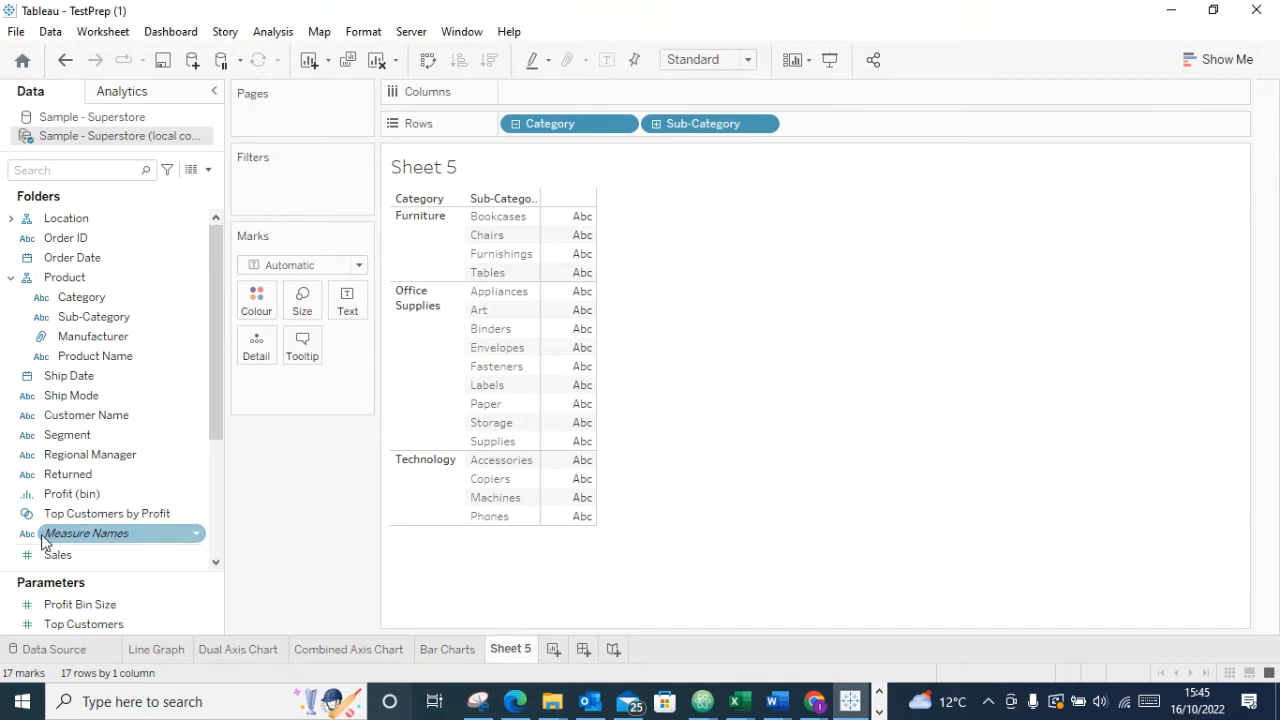
Add the sum of Sales to Columns and sort the sub-category bars in descending order of Sales
scroll(57, 535, down, 1)
scroll(57, 535, down, 1)
drag(62, 438, 565, 97)
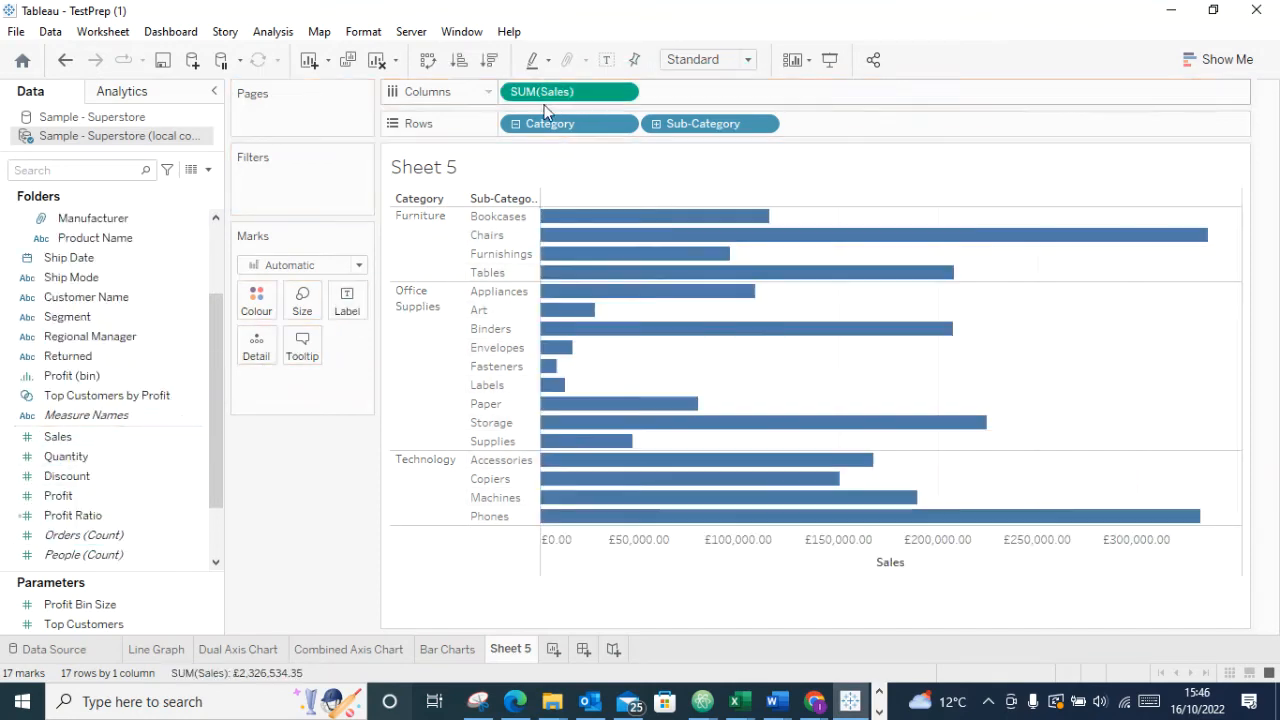
click(490, 60)
Colour the sub-category bars by Category
scroll(29, 344, down, 1)
scroll(29, 344, up, 3)
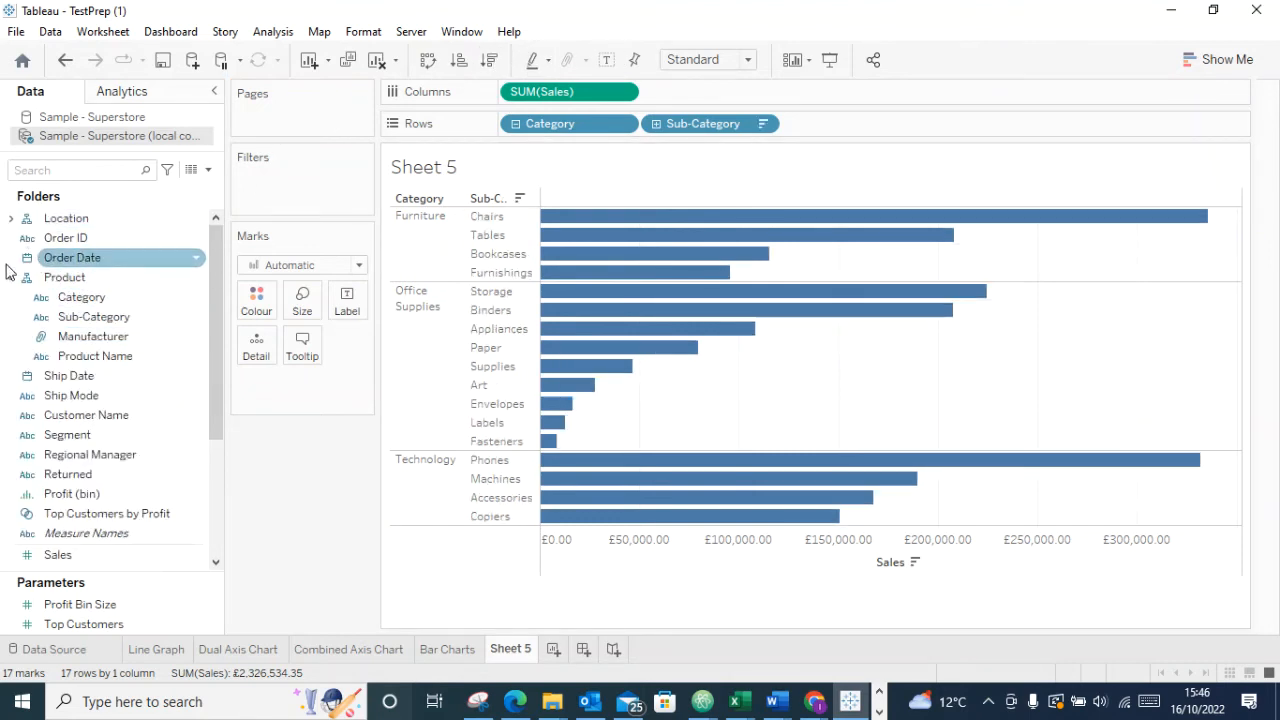
drag(71, 297, 255, 313)
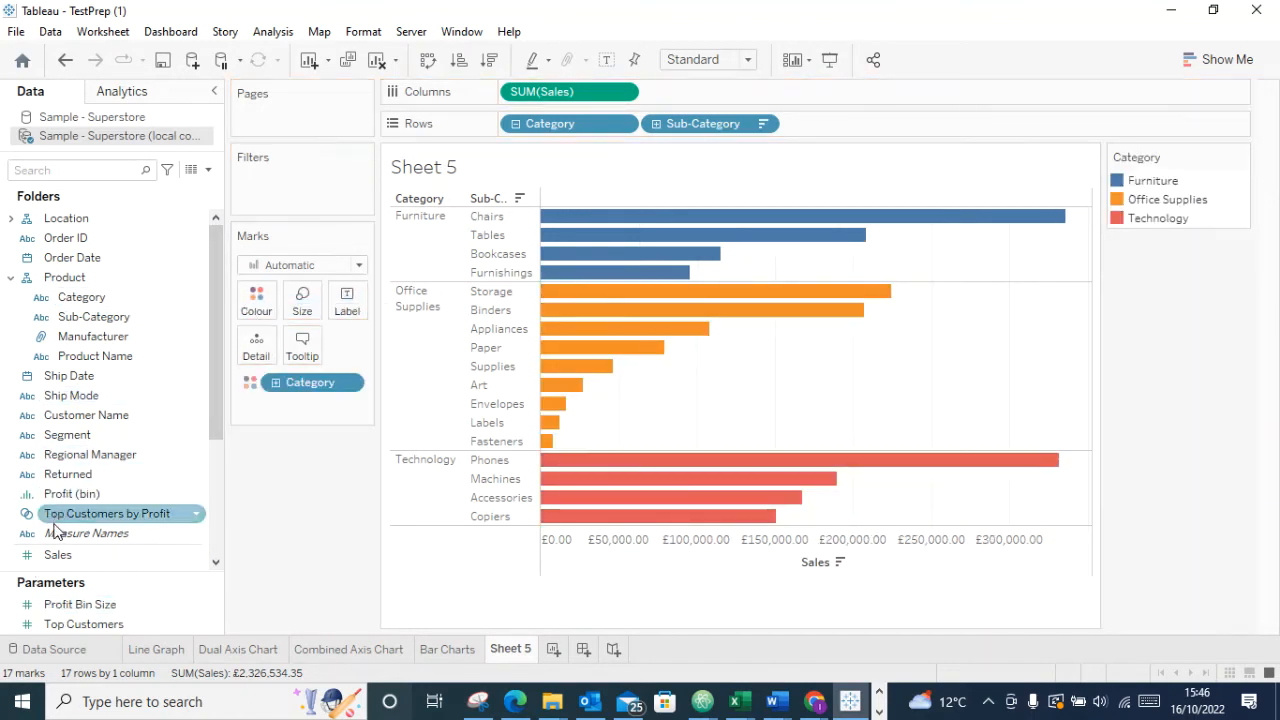
Add the sum of Profit to the marks, trying it as bar size before showing it as the bars' label
scroll(60, 492, down, 1)
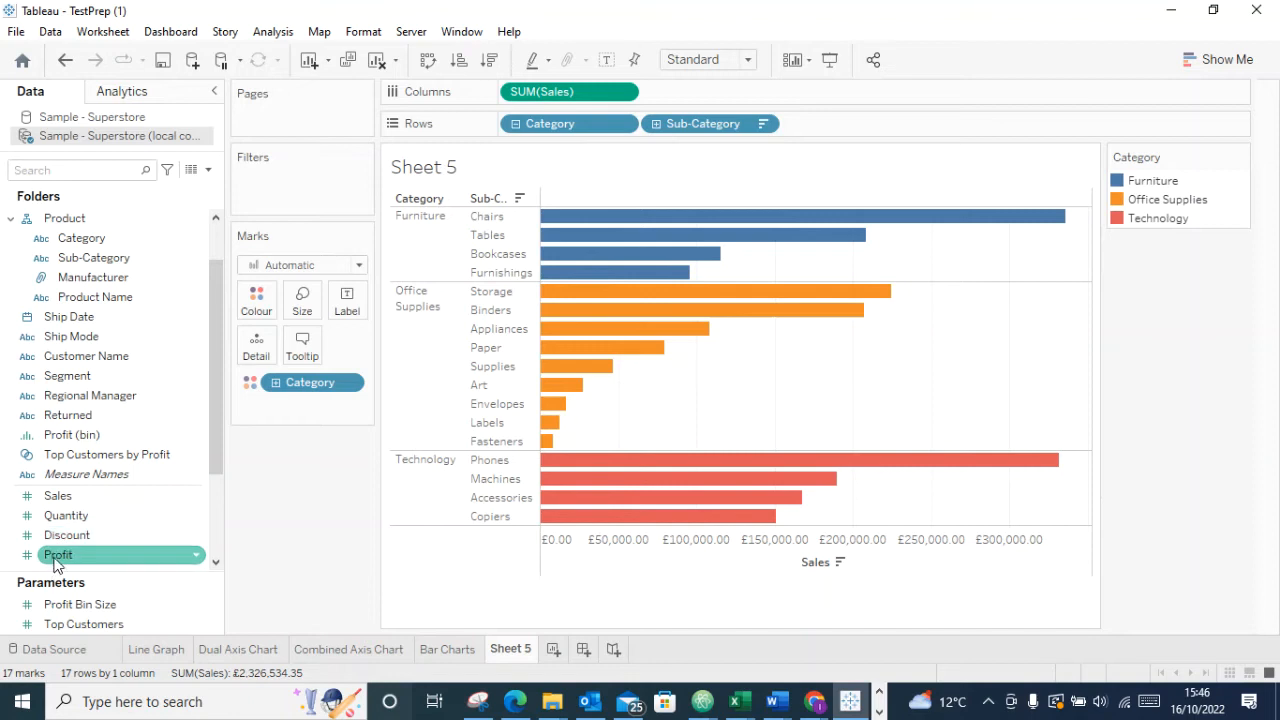
drag(56, 558, 256, 358)
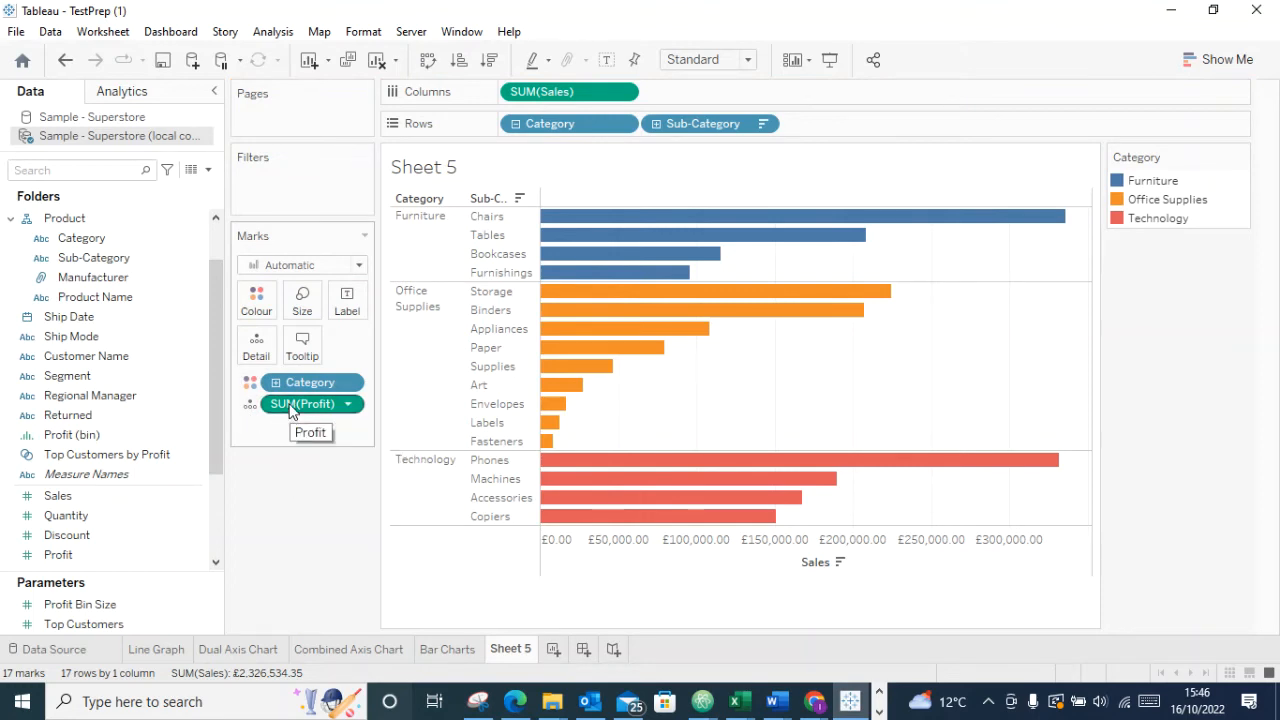
drag(296, 405, 298, 309)
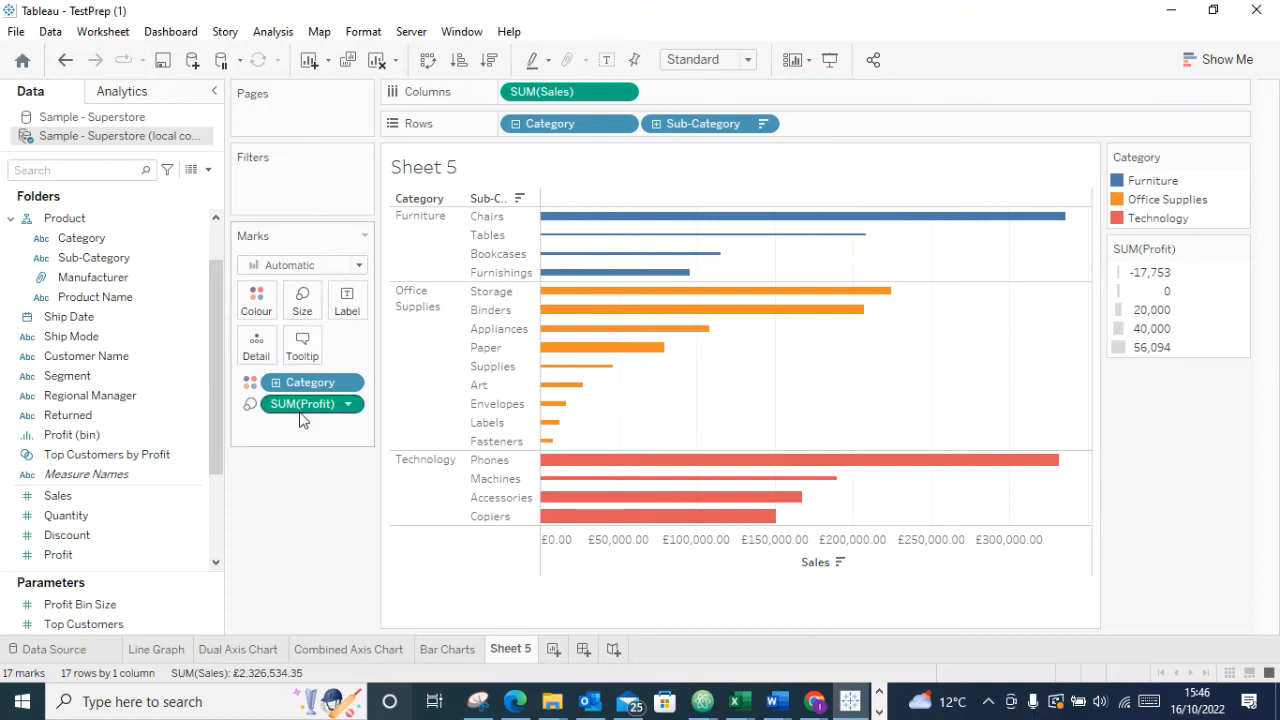
drag(301, 406, 355, 314)
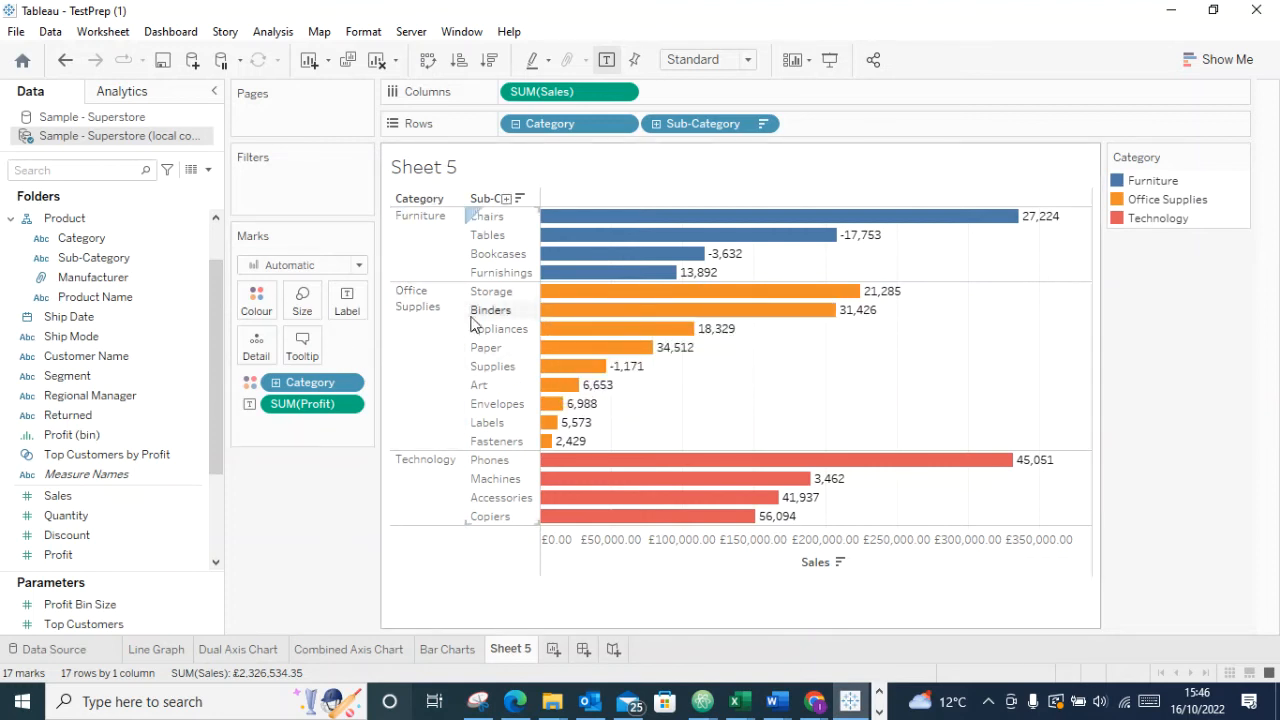
Examine the Sales and Profit details of individual sub-category bars, comparing Tables, Bookcases, Binders, Supplies, Phones and Copiers
mouse_move(800, 236)
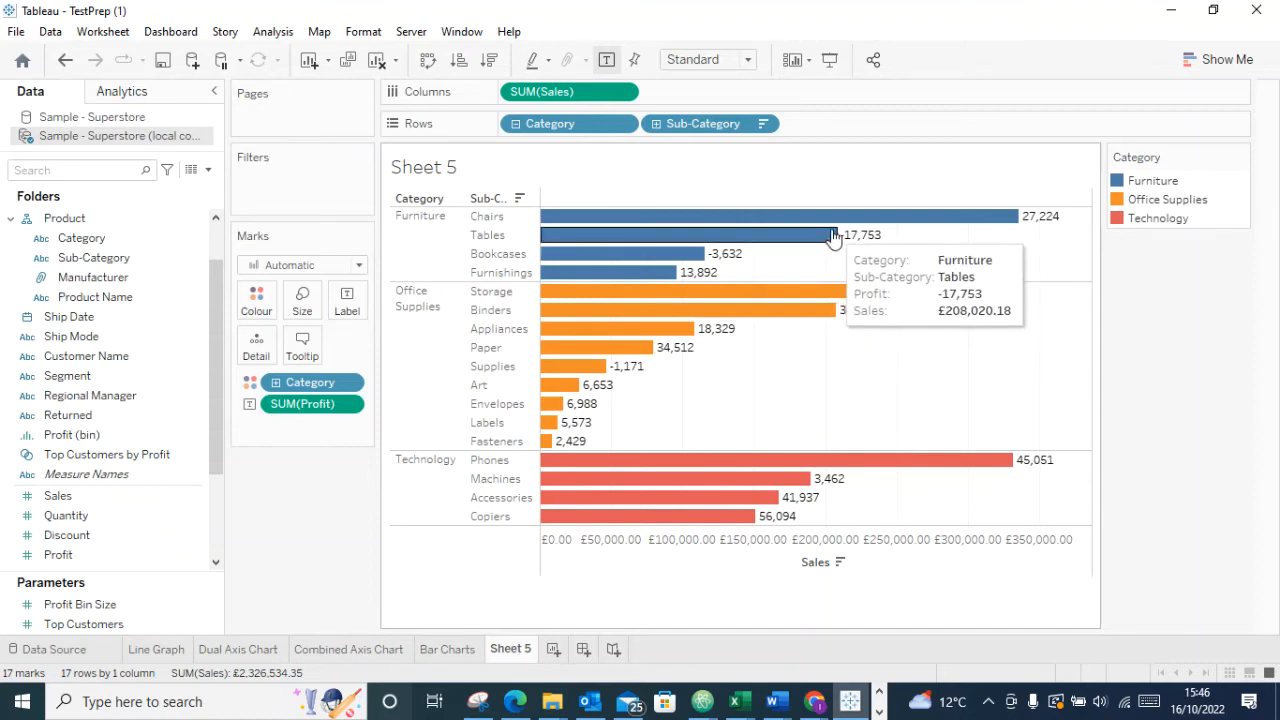
mouse_move(828, 230)
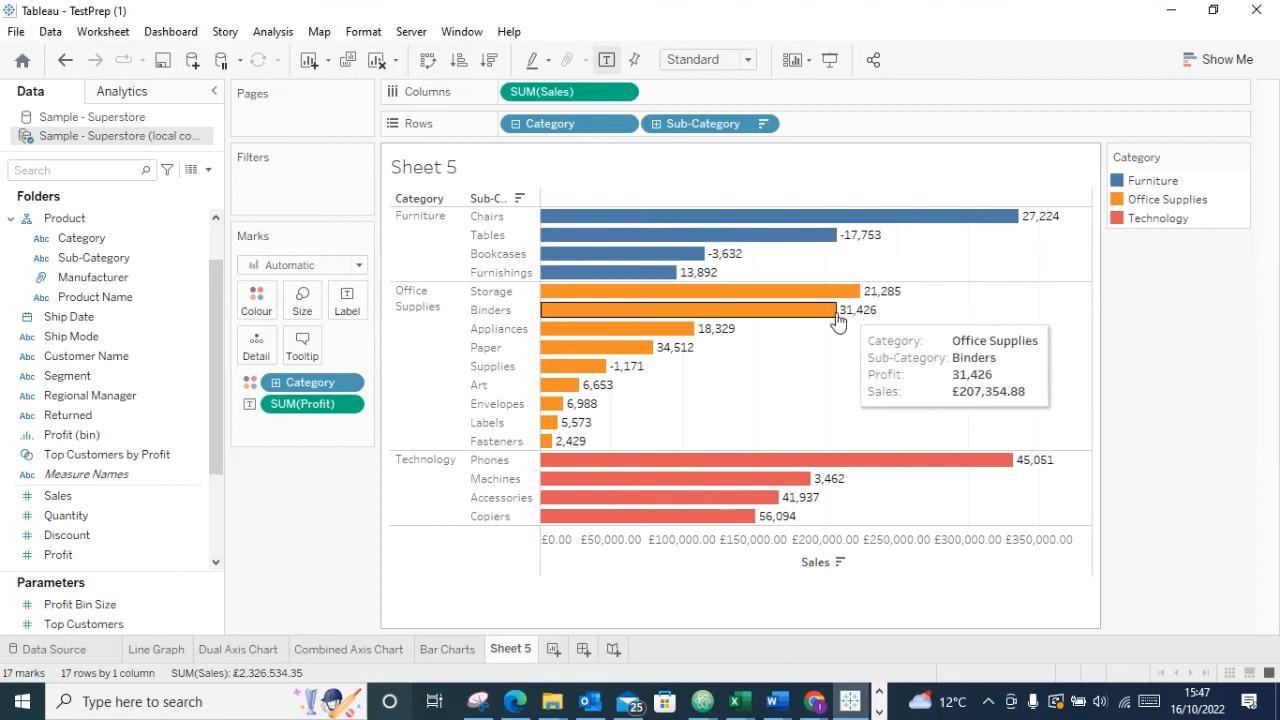
mouse_move(628, 372)
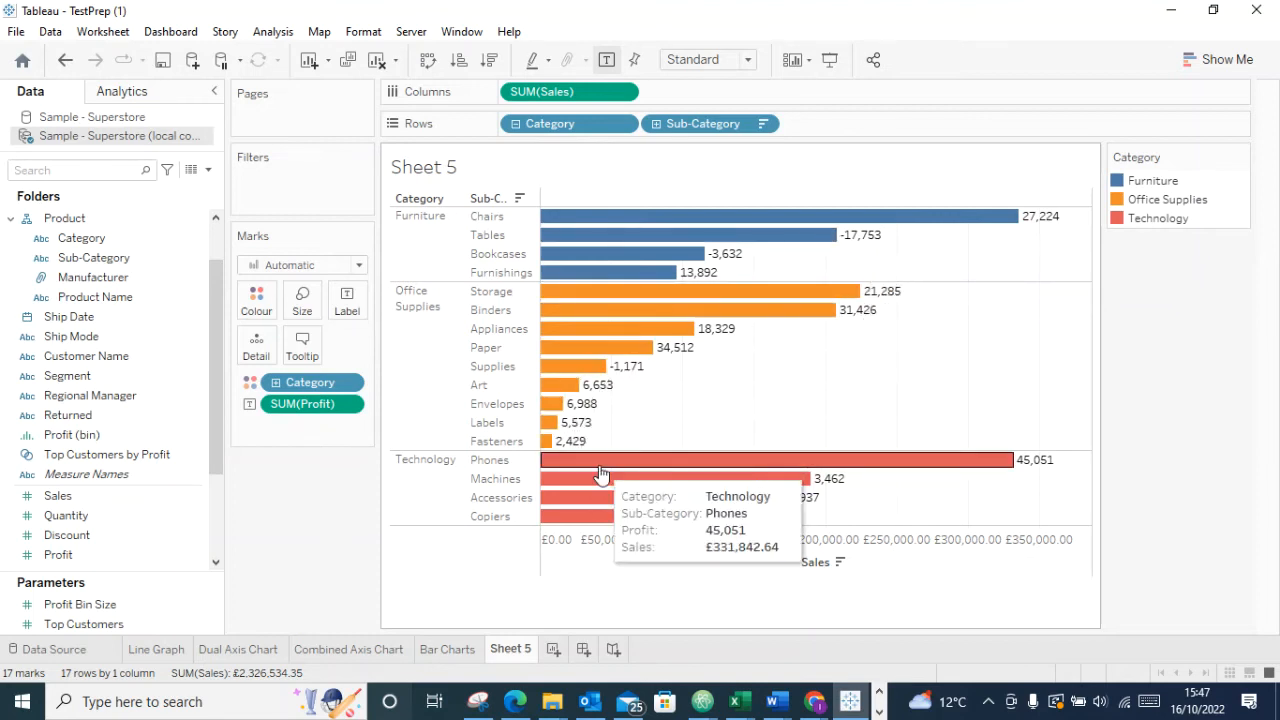
mouse_move(731, 324)
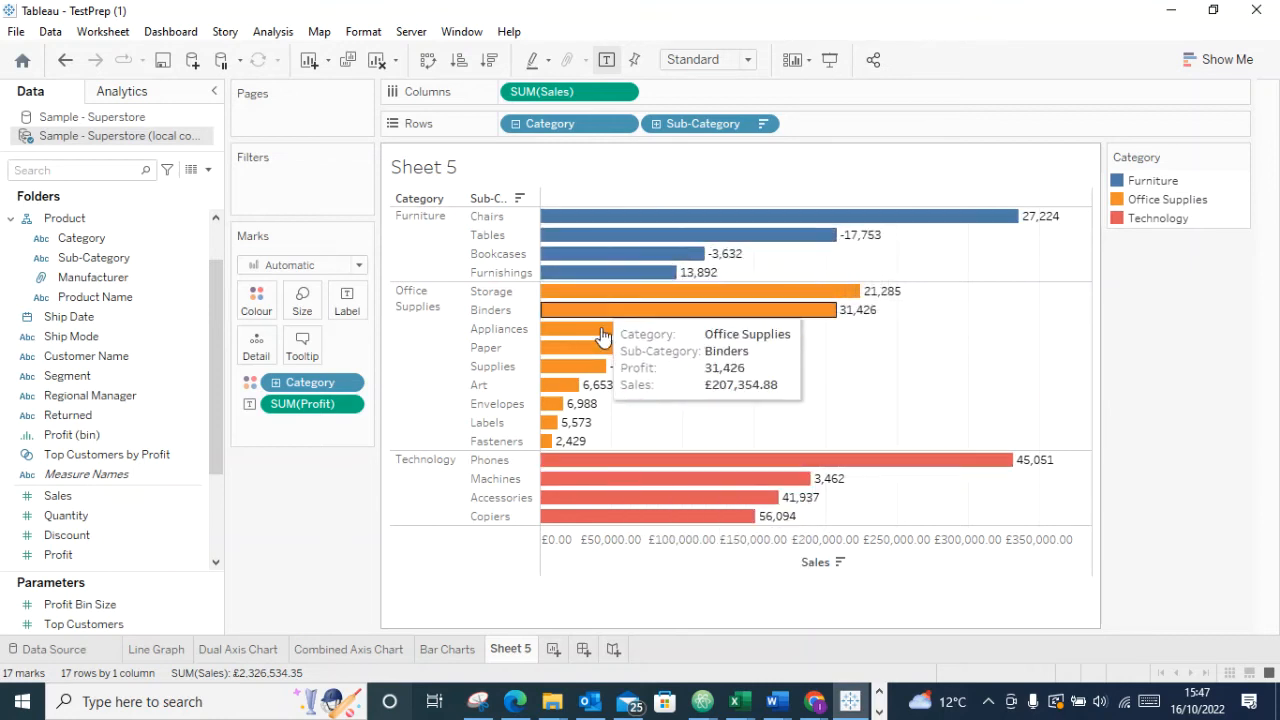
mouse_move(687, 241)
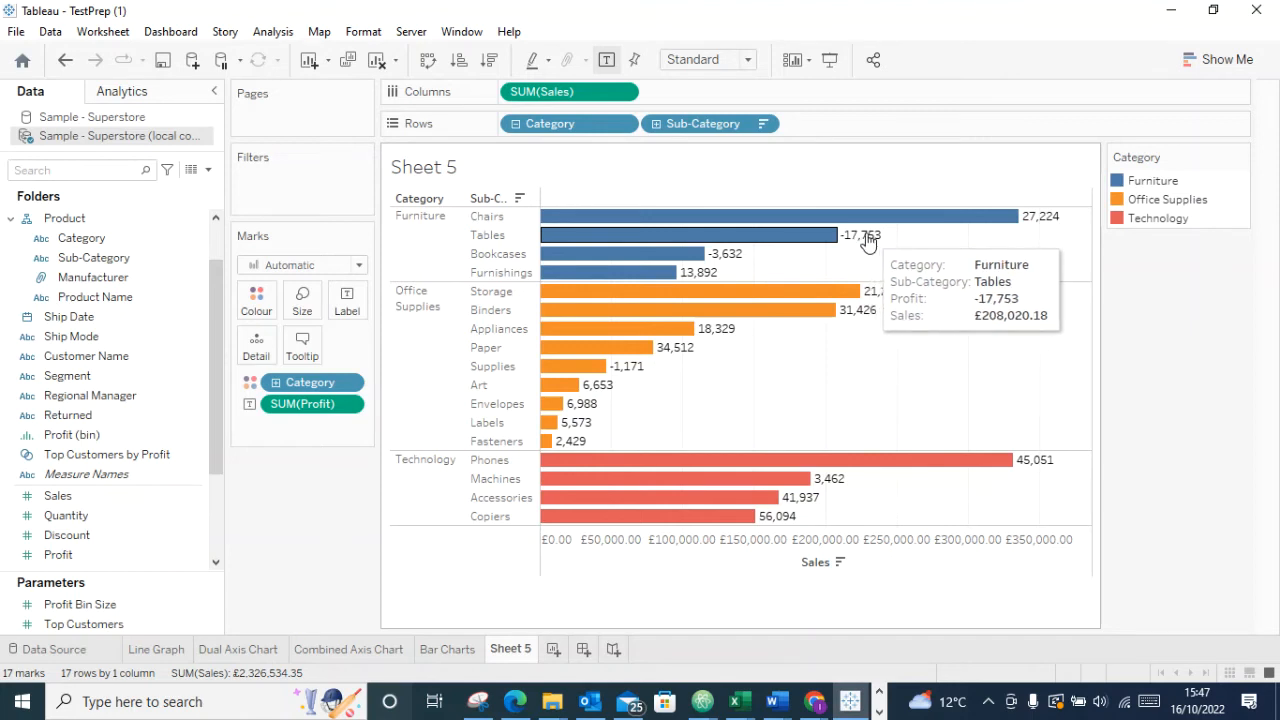
mouse_move(716, 260)
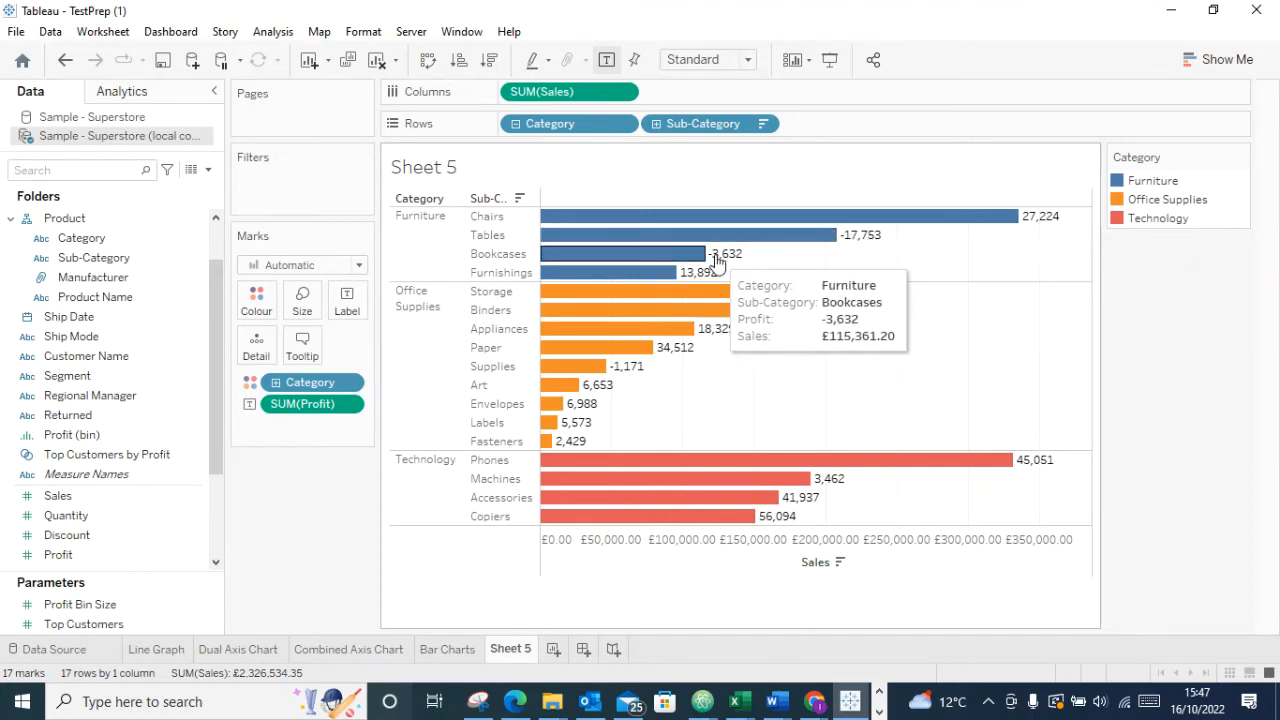
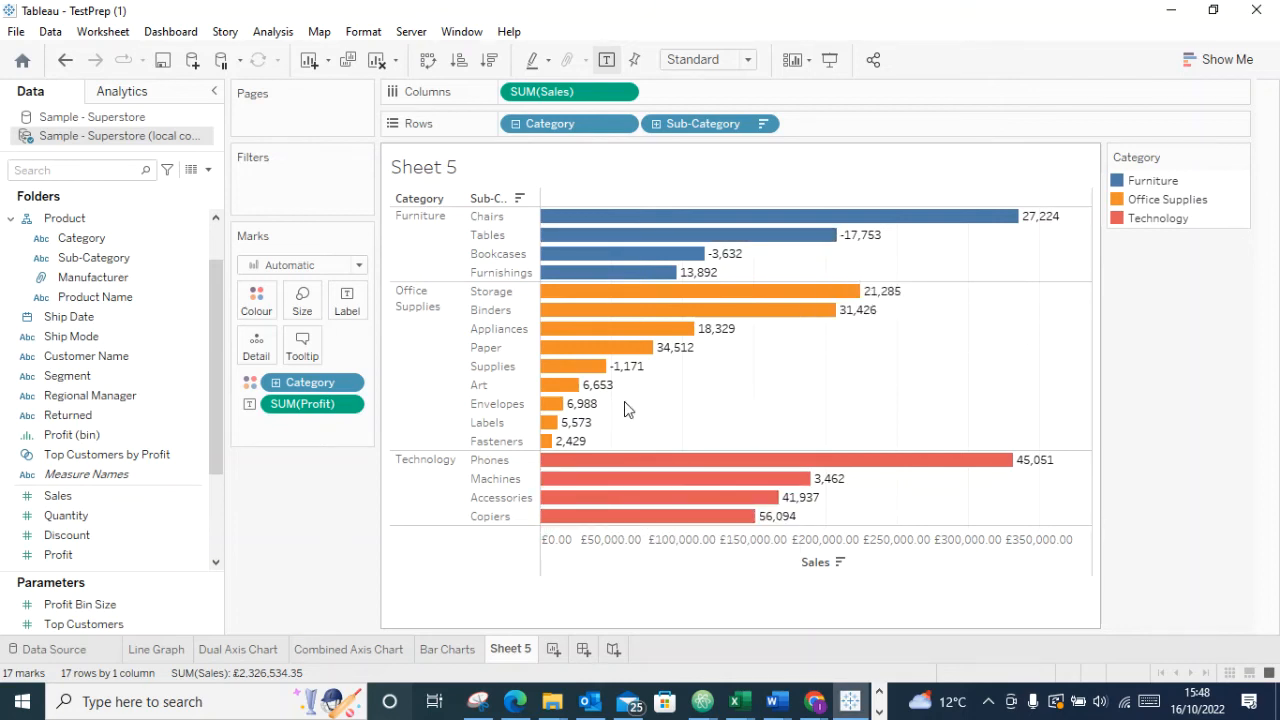
mouse_move(565, 444)
mouse_move(603, 381)
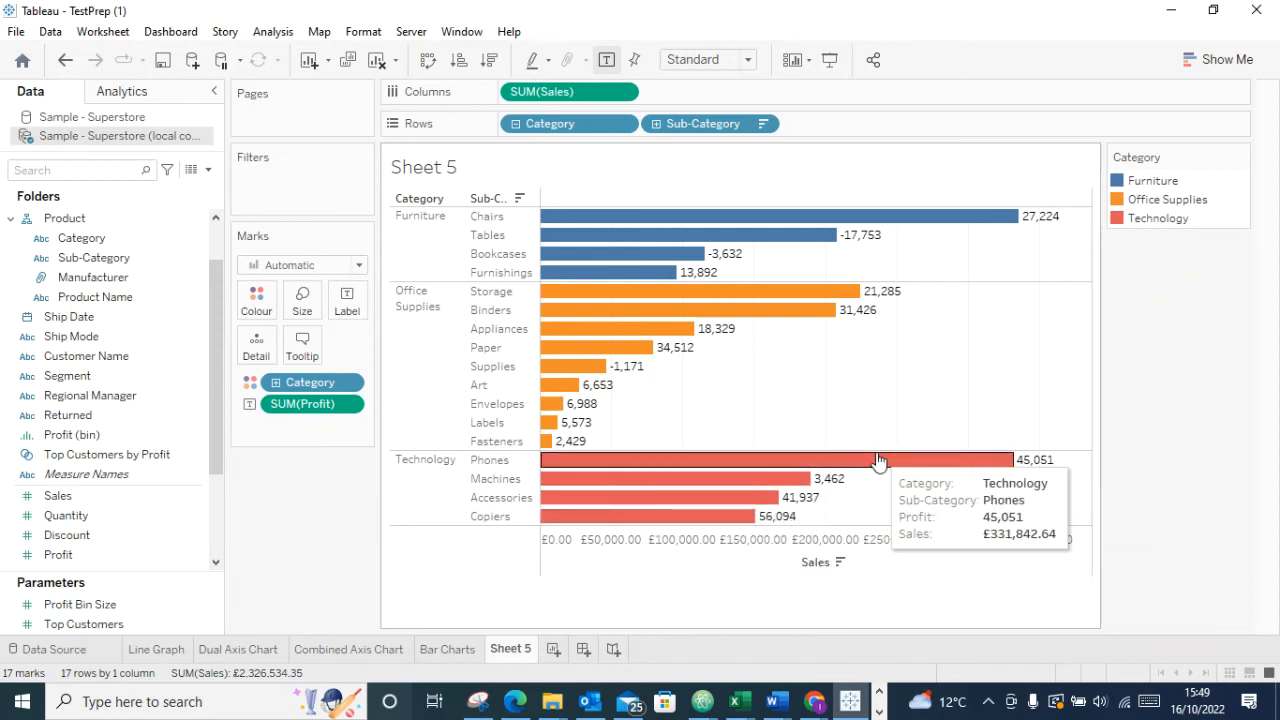
mouse_move(906, 465)
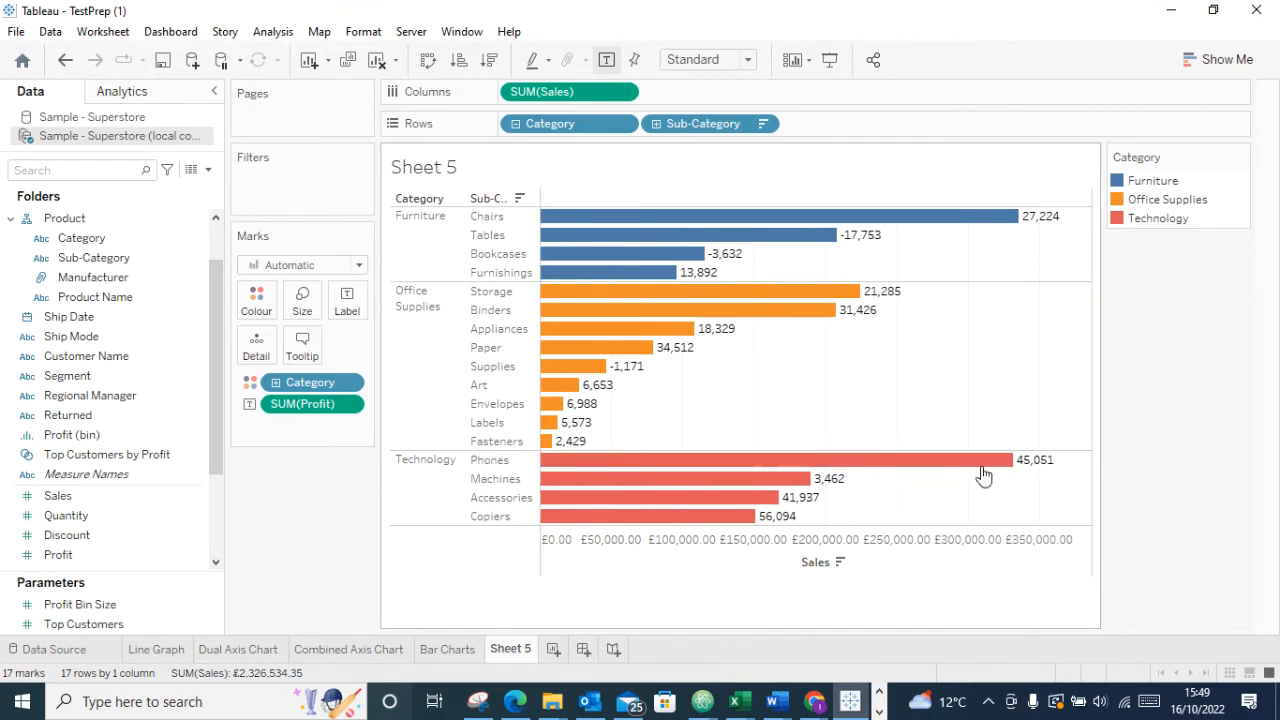
mouse_move(980, 468)
mouse_move(725, 518)
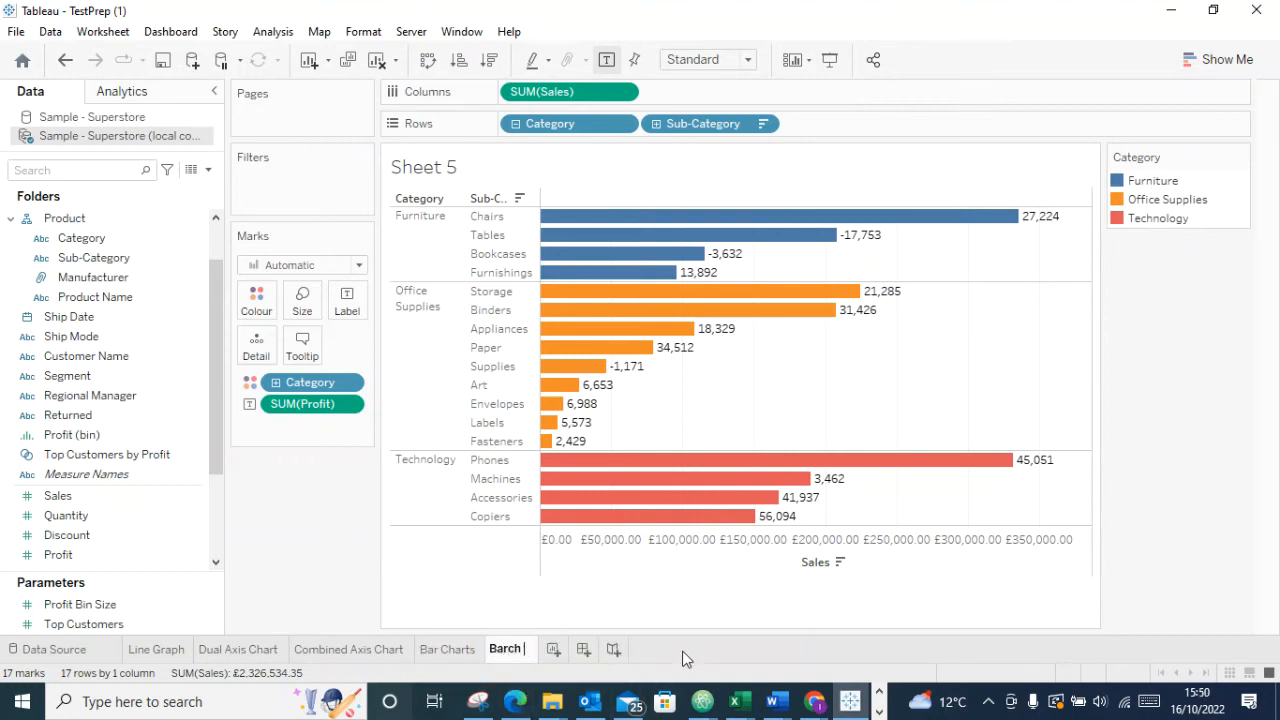
Rename the current worksheet as Bar Chart 2
text(hsrt)
key(BackSpace)
key(BackSpace)
key(BackSpace)
text(ad)
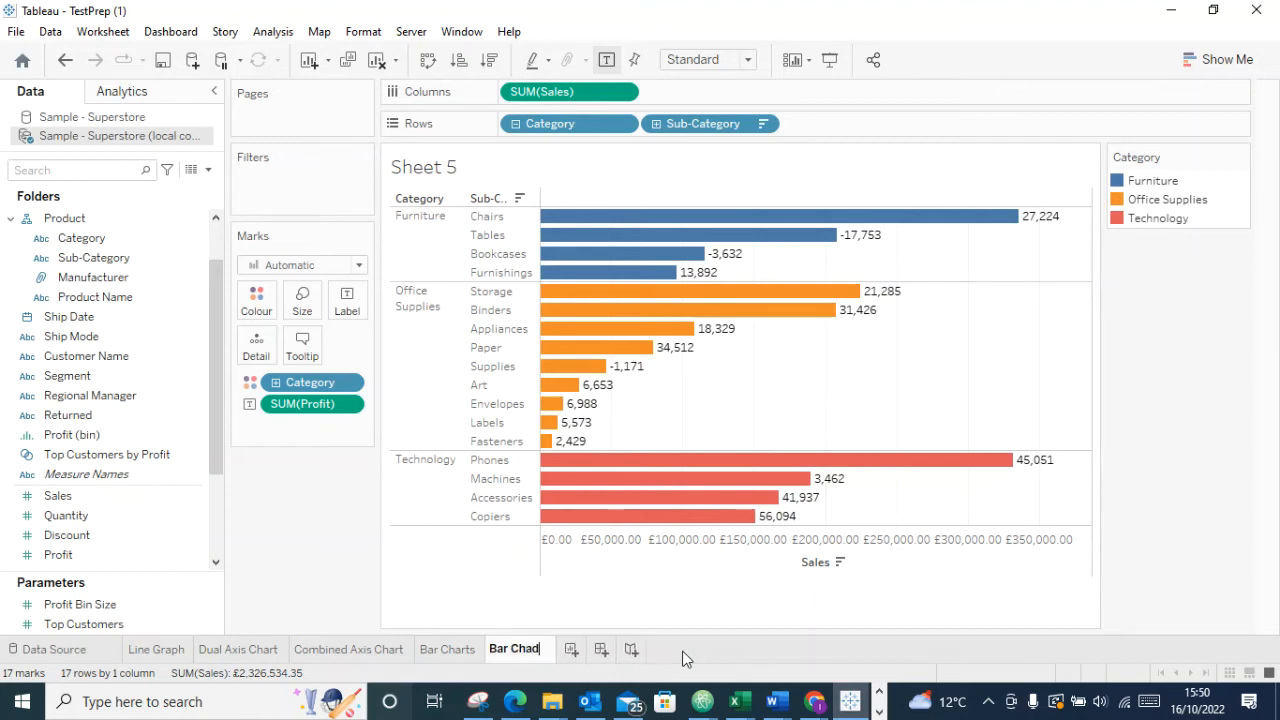
key(BackSpace)
text(st)
key(BackSpace)
key(BackSpace)
text(rt 2)
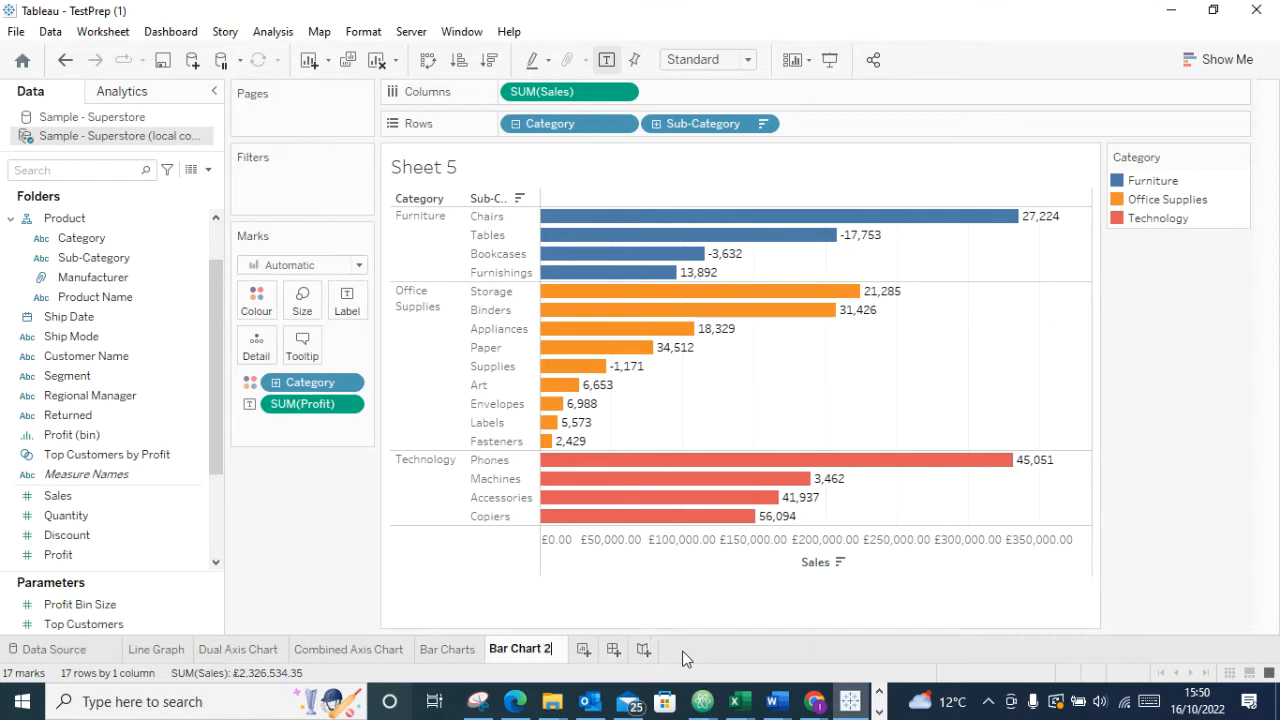
Replace the sheet-name title of the chart with "Sales and Profit by categories/sub-categories."
double_click(505, 177)
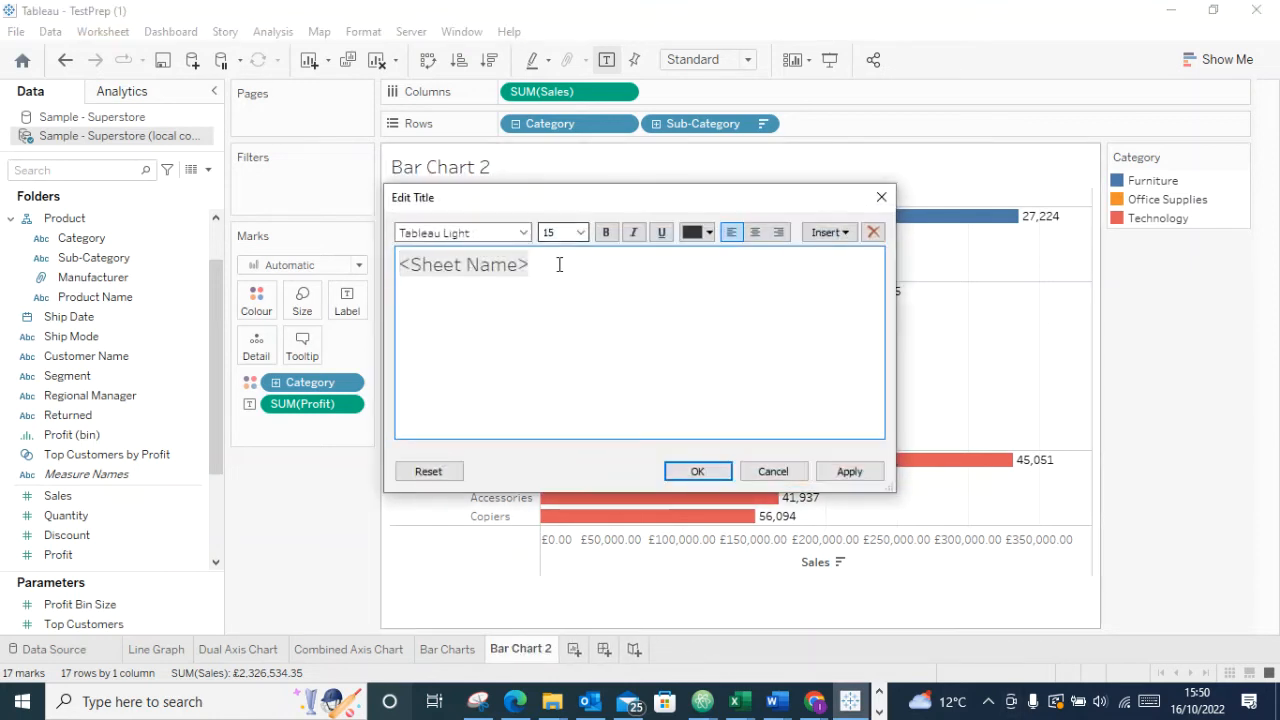
drag(558, 264, 361, 268)
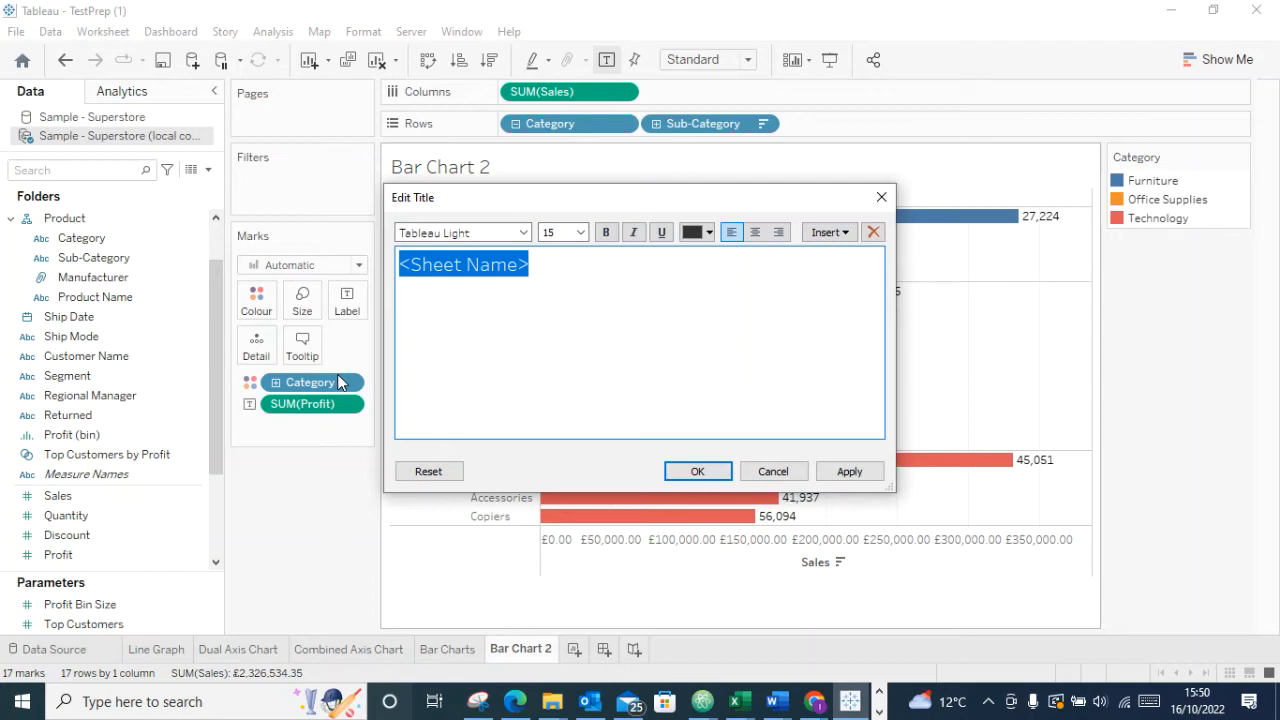
text(Sales)
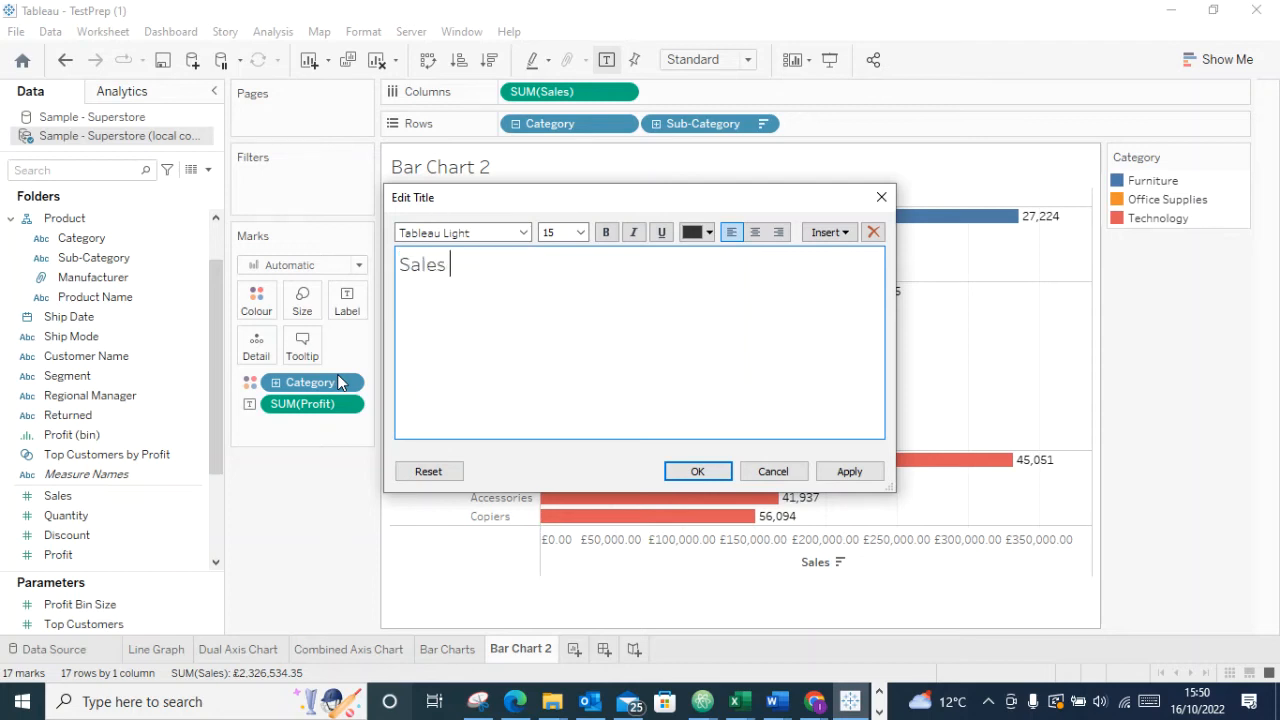
text( and Profit by categori)
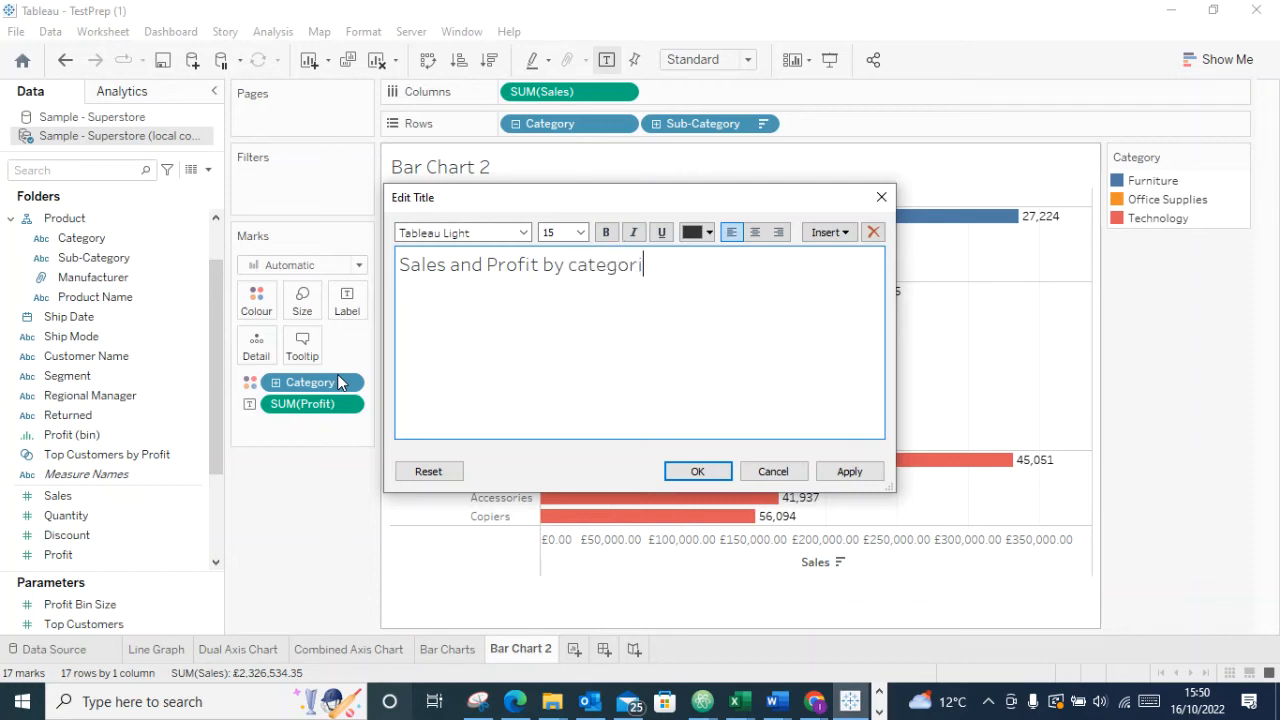
text(/sub-categories.)
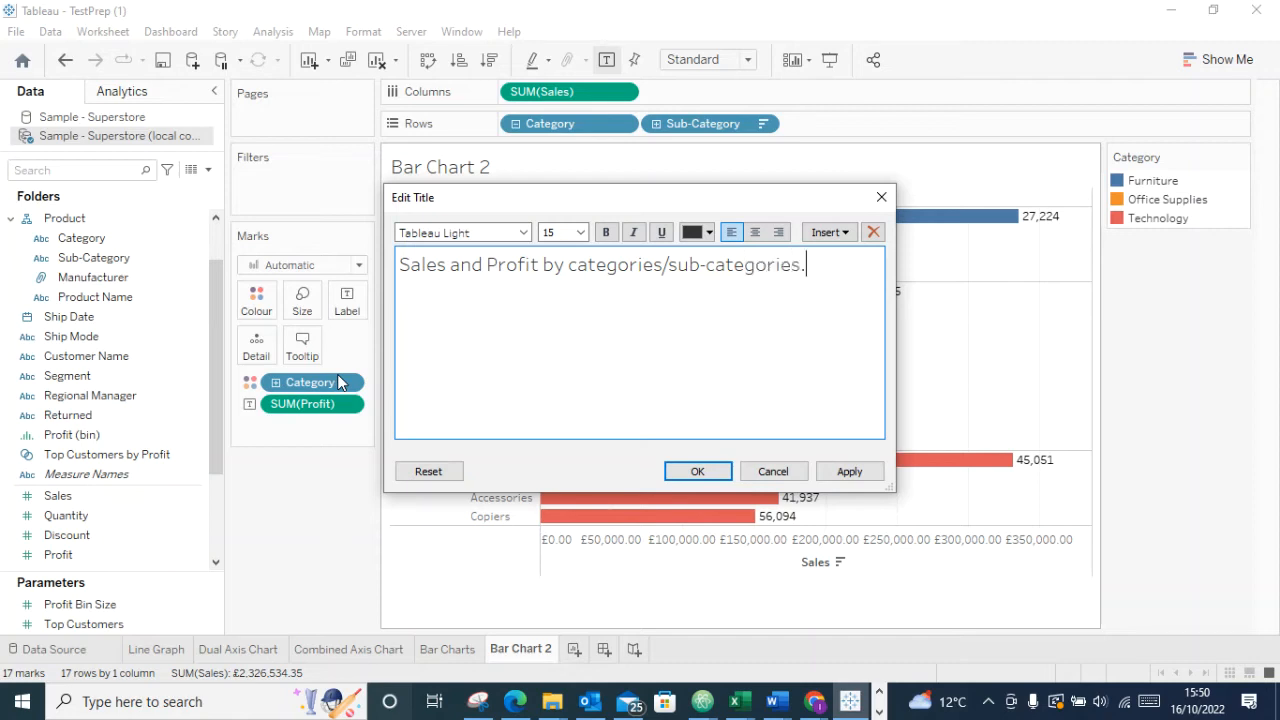
Make the whole chart title bold and centred, and apply the formatting
drag(824, 268, 453, 226)
click(606, 233)
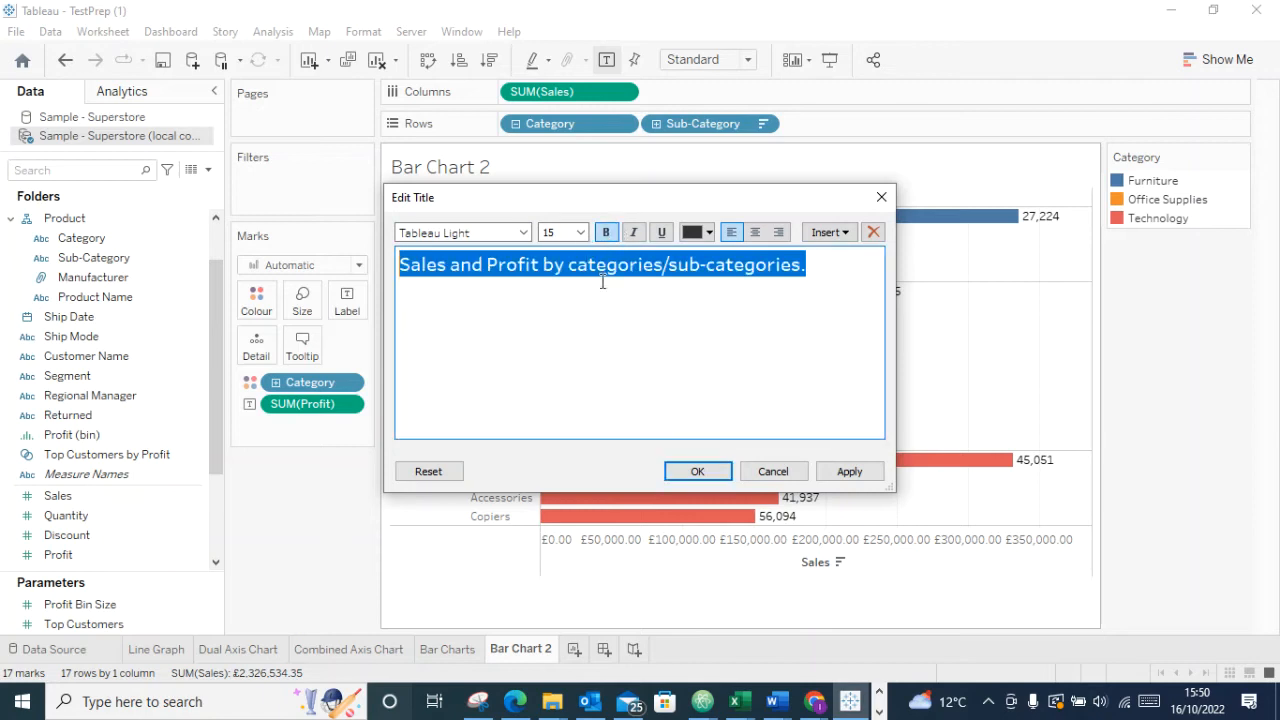
click(755, 232)
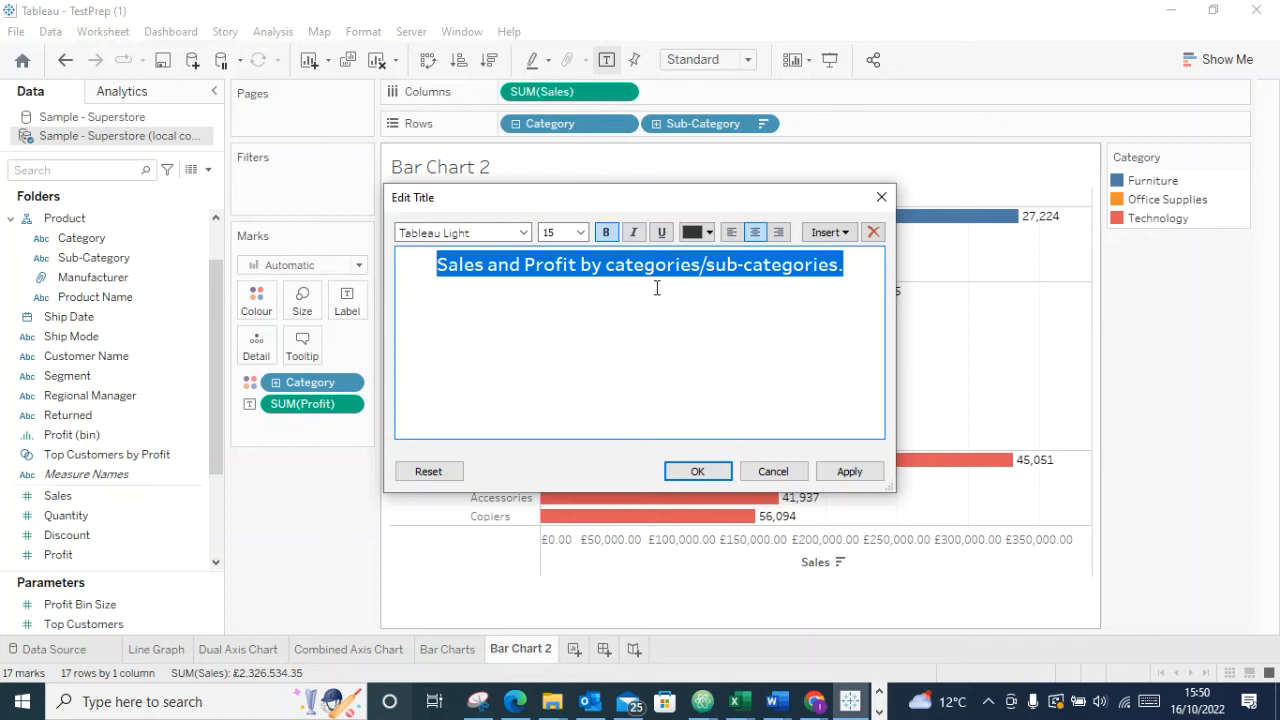
click(849, 471)
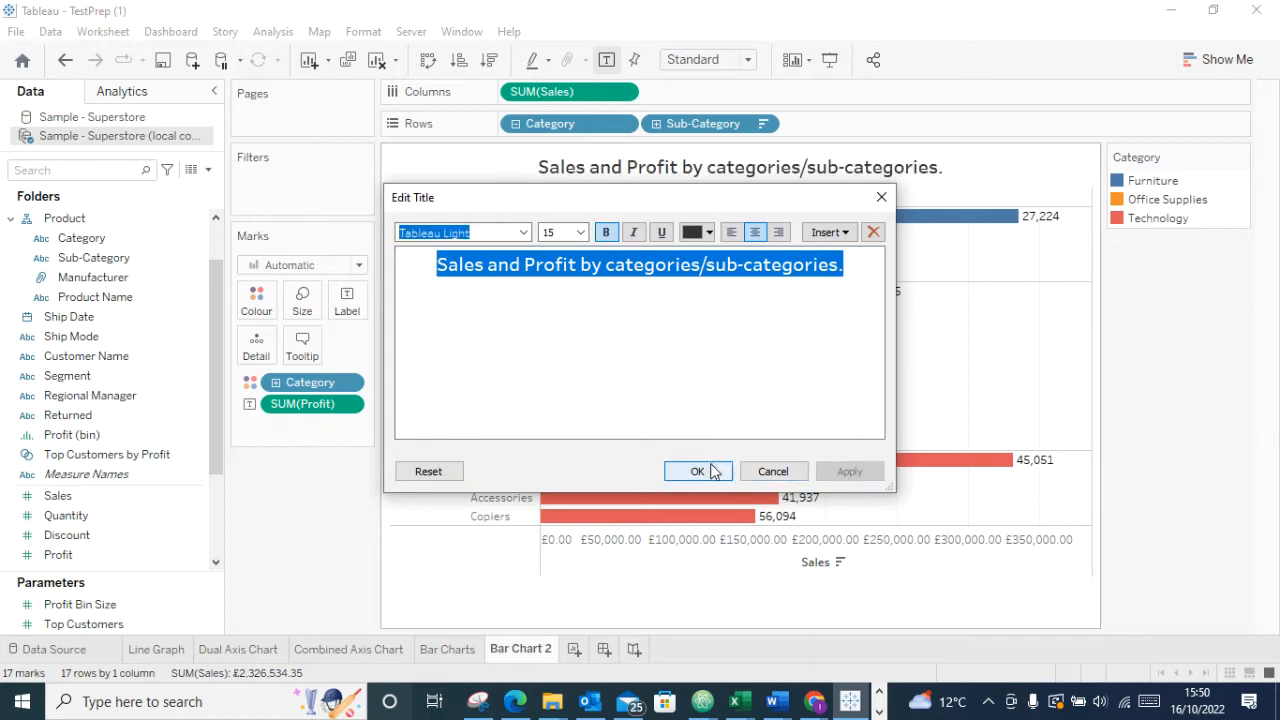
Capitalise the title words so it reads "Sales and Profit by Categories/Sub-categories." and accept the title
click(611, 268)
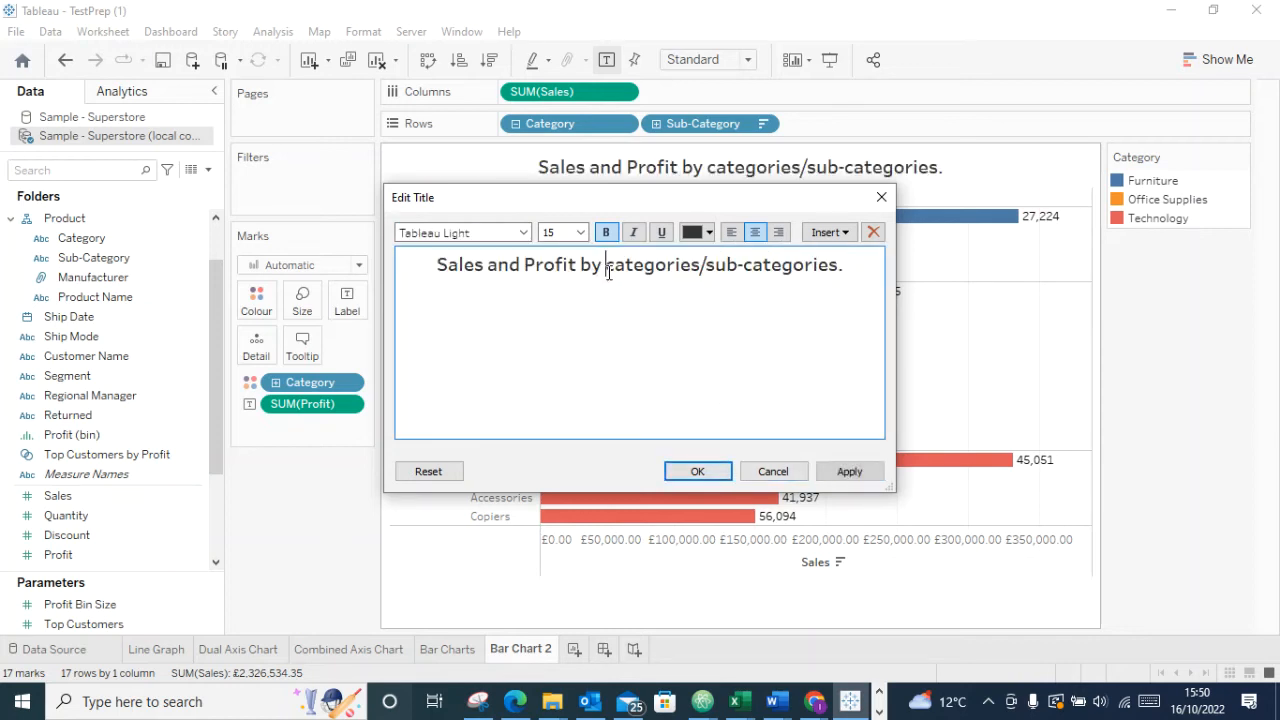
key(Delete)
text(C)
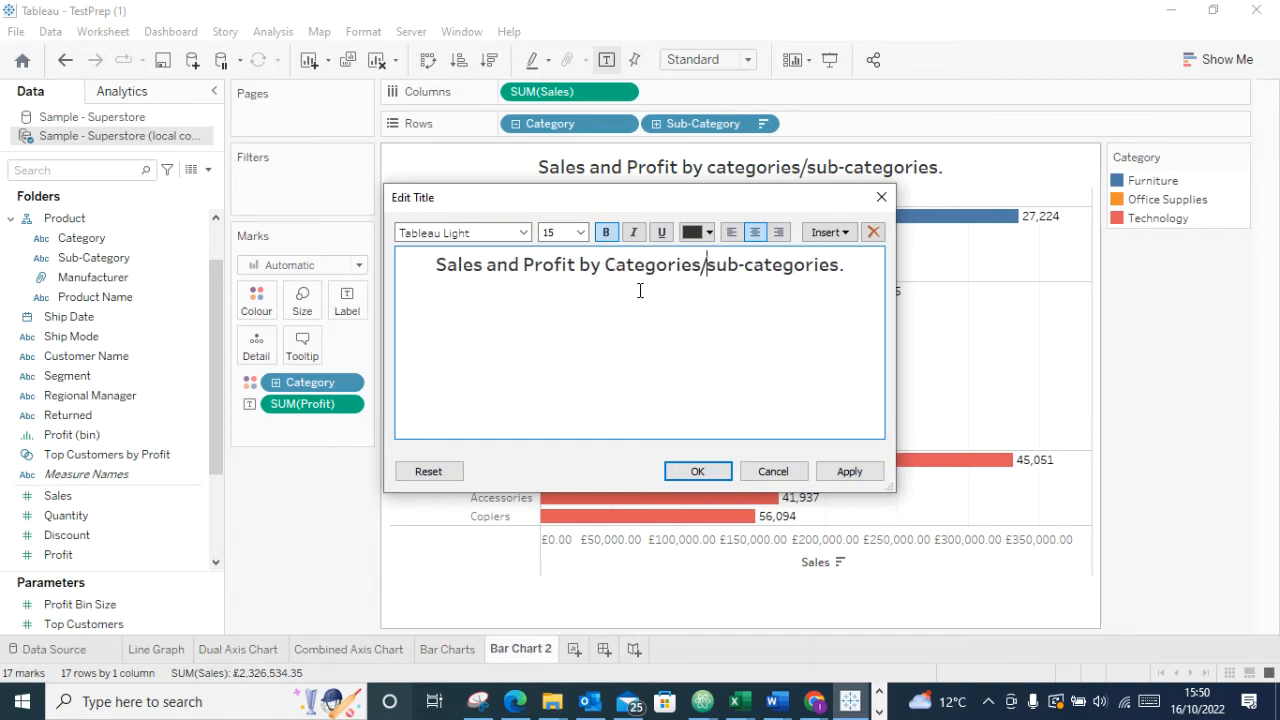
key(Delete)
text(S)
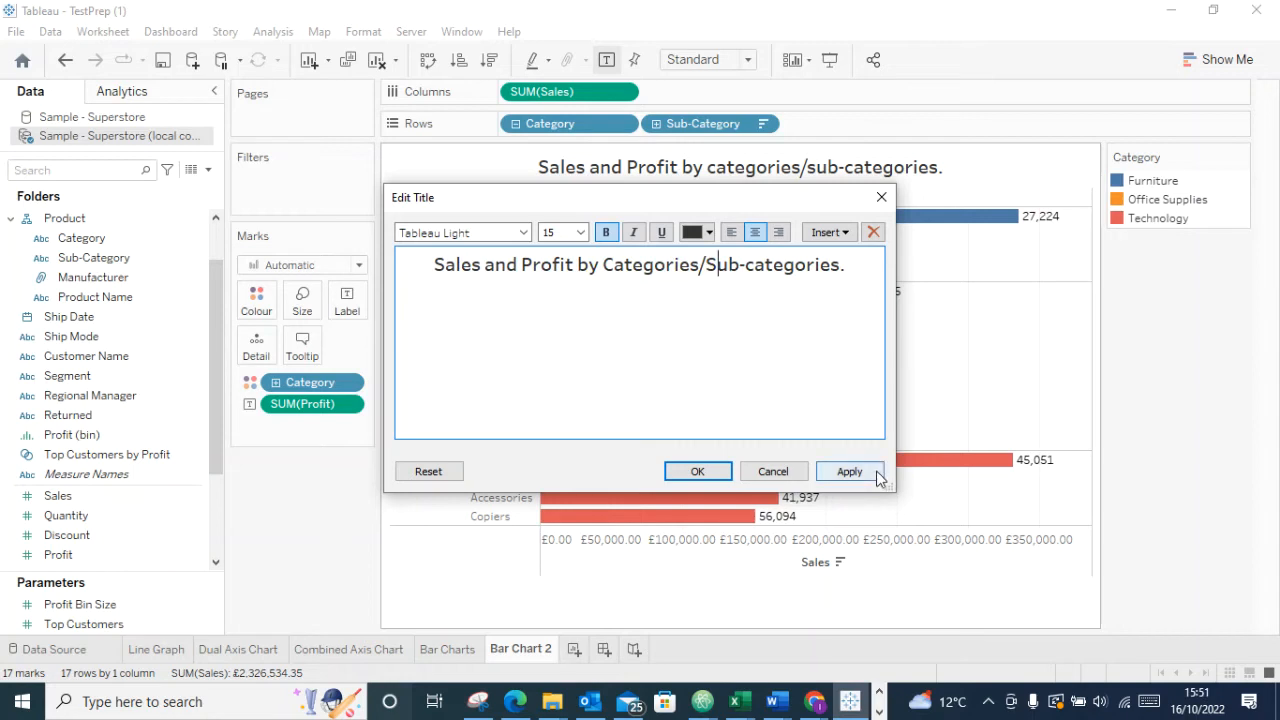
click(845, 477)
click(712, 474)
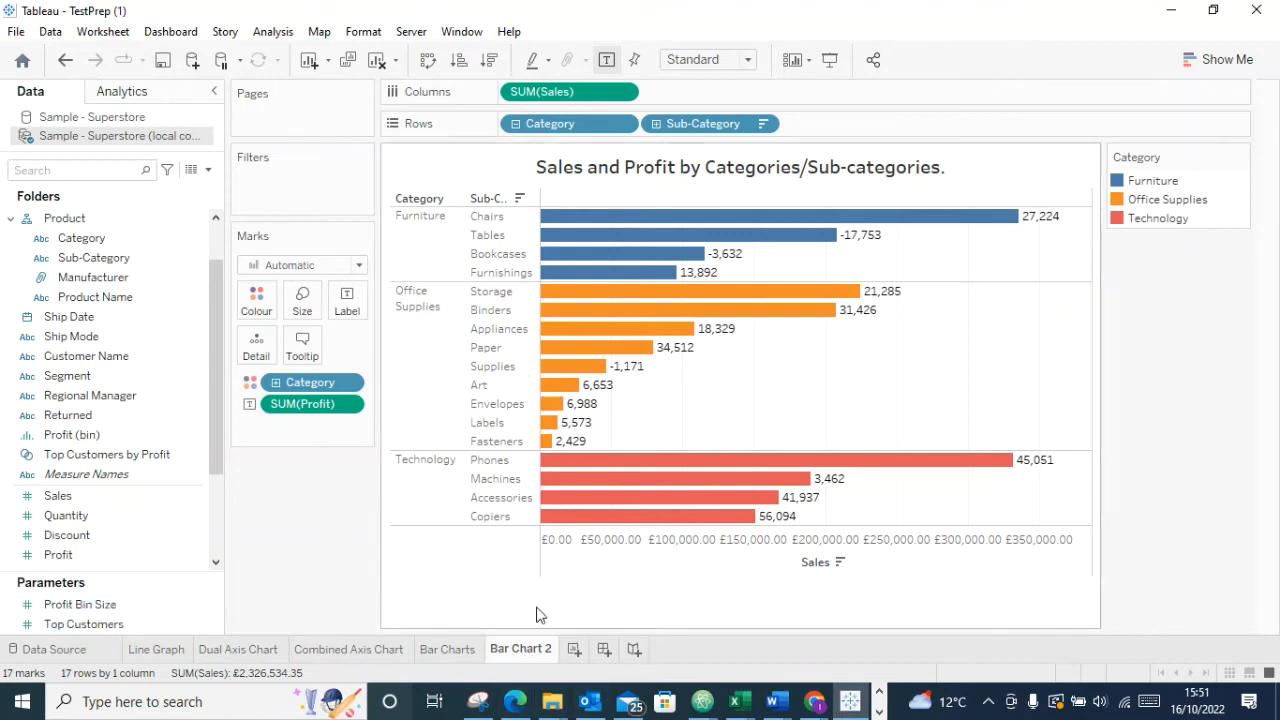
Create another worksheet after Bar Chart 2 with Segment in Columns and Category in Rows
click(574, 649)
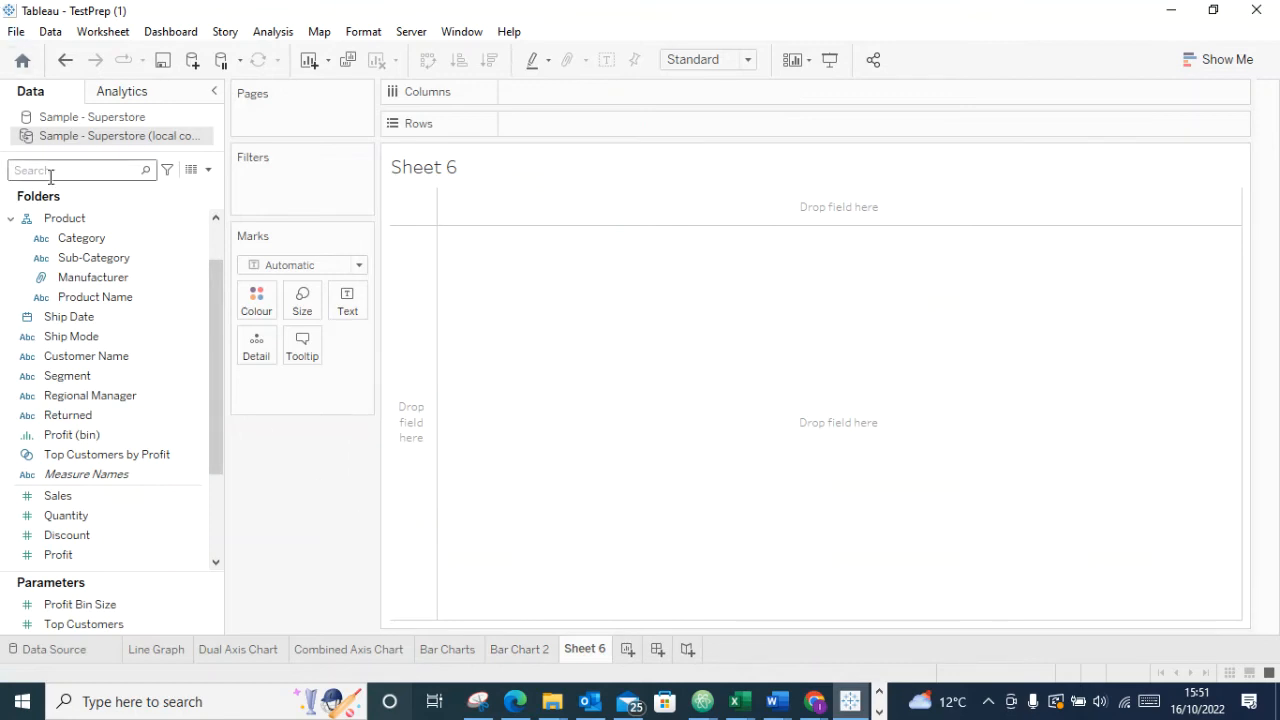
scroll(45, 408, up, 1)
drag(67, 434, 586, 92)
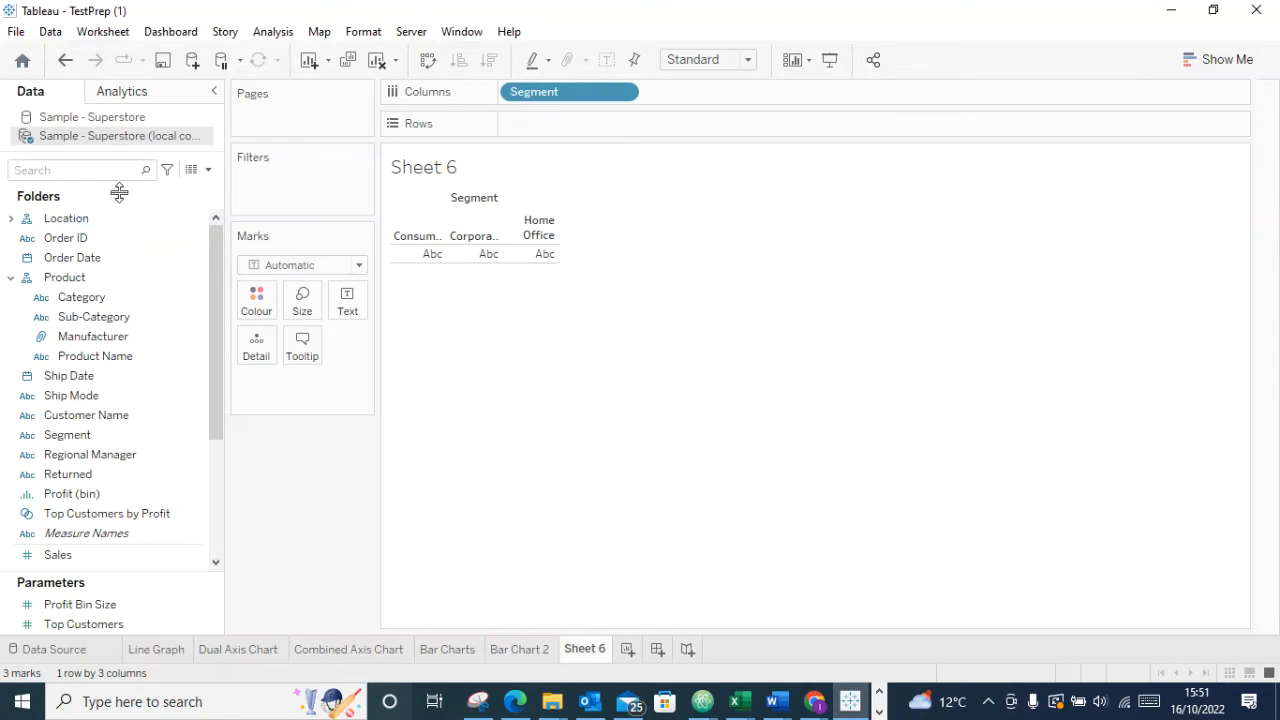
drag(65, 297, 510, 124)
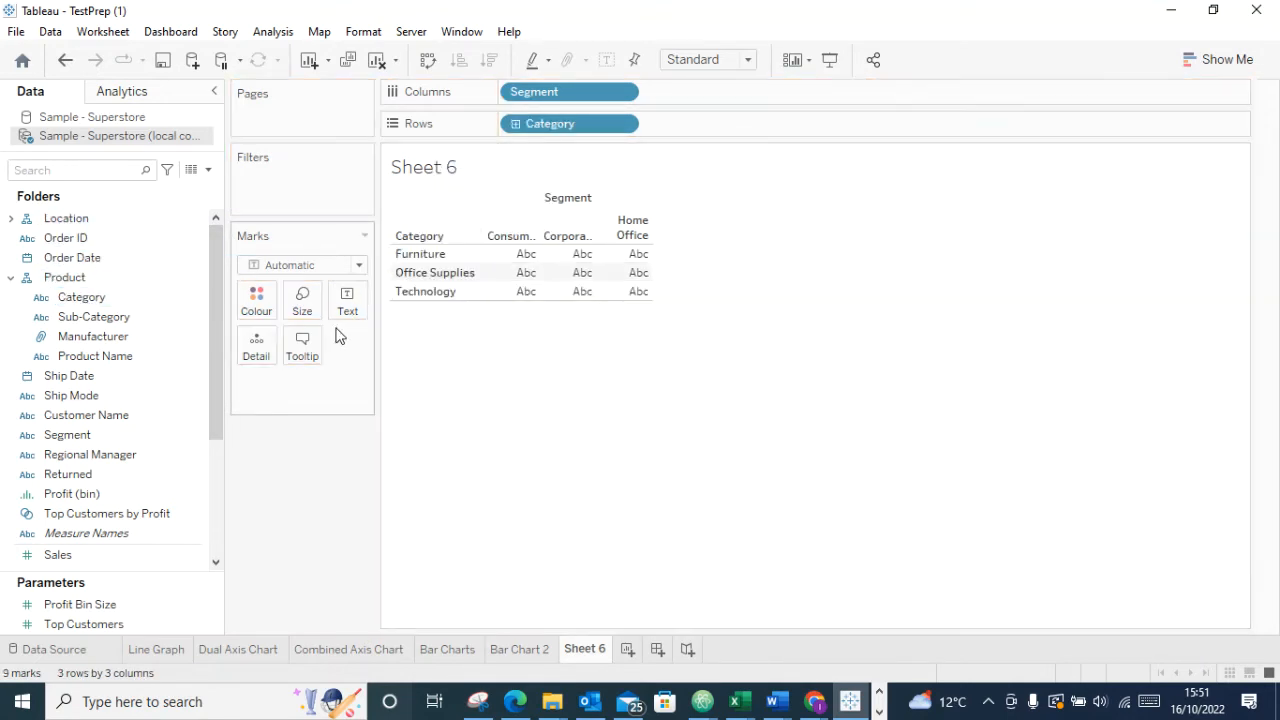
Add Sub-Category to the rows after Category and show Sales as the text values in the table
drag(94, 316, 548, 140)
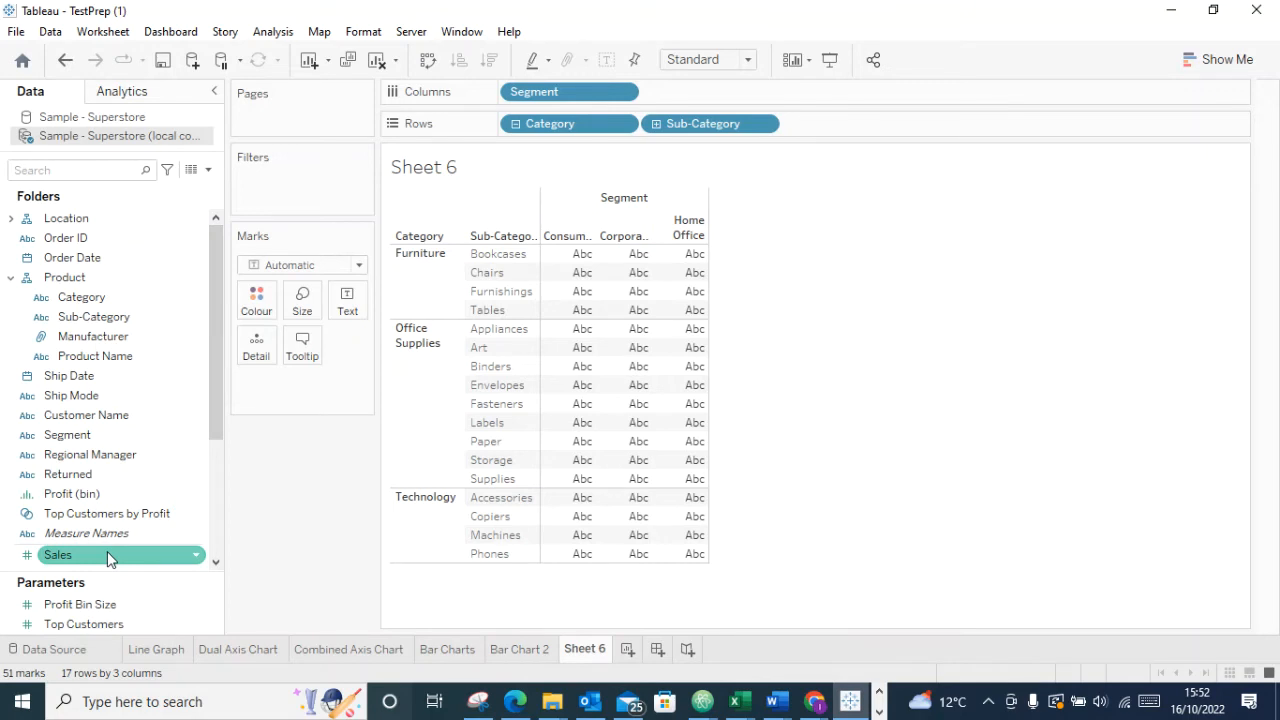
mouse_move(107, 551)
mouse_down()
mouse_move(495, 410)
mouse_move(362, 386)
mouse_move(84, 572)
mouse_move(88, 558)
mouse_up()
drag(63, 562, 603, 360)
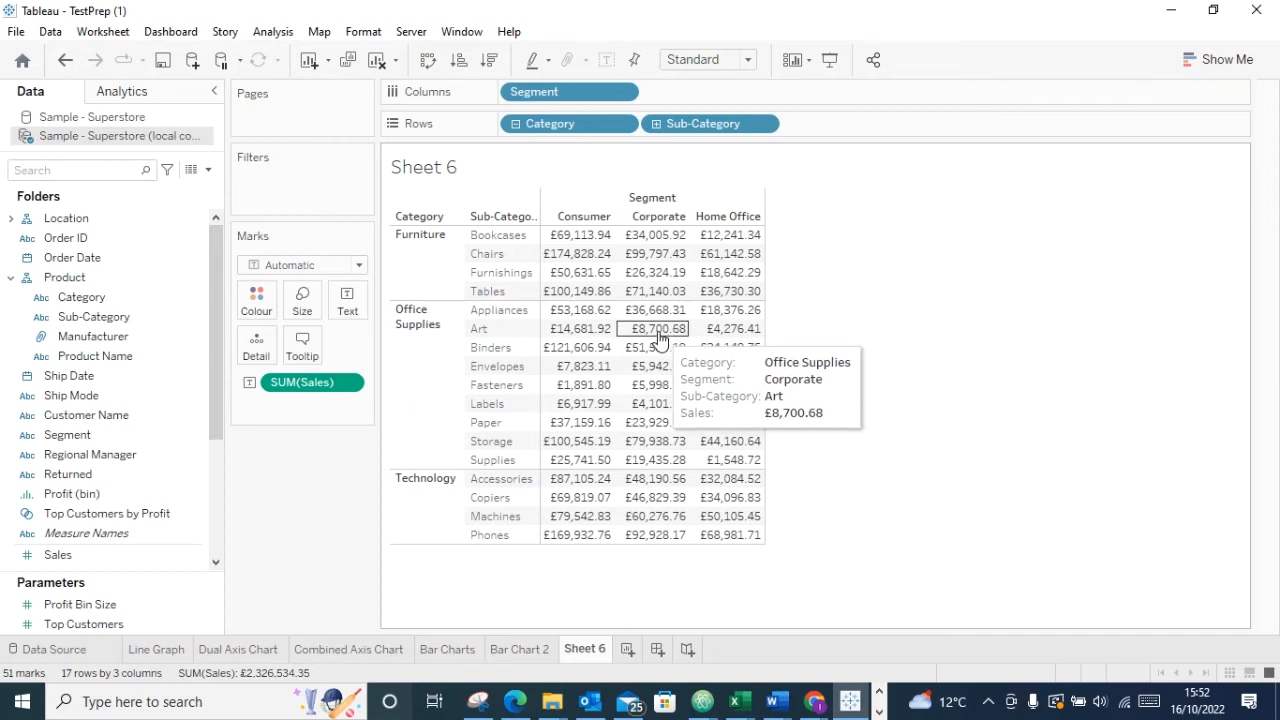
Plot Sales as bars by adding it to the columns after Segment, and remove the Sales labels from the marks
drag(73, 553, 797, 106)
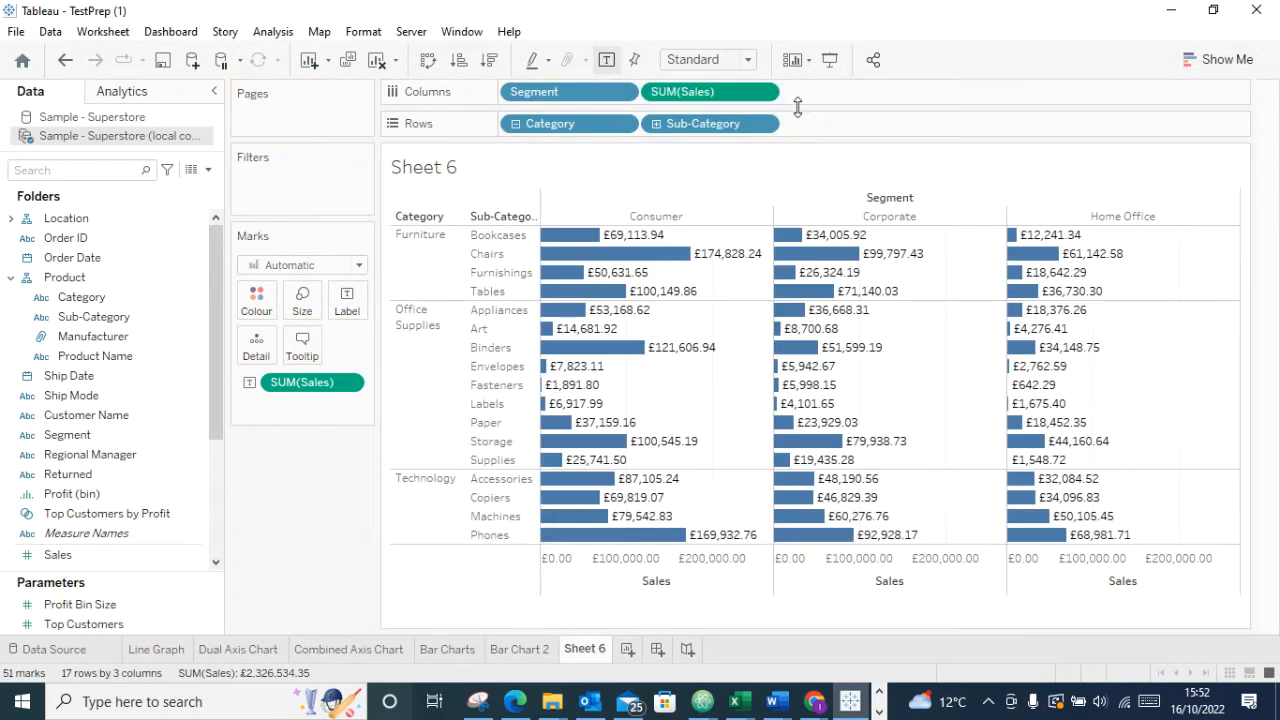
mouse_move(572, 295)
drag(295, 382, 731, 252)
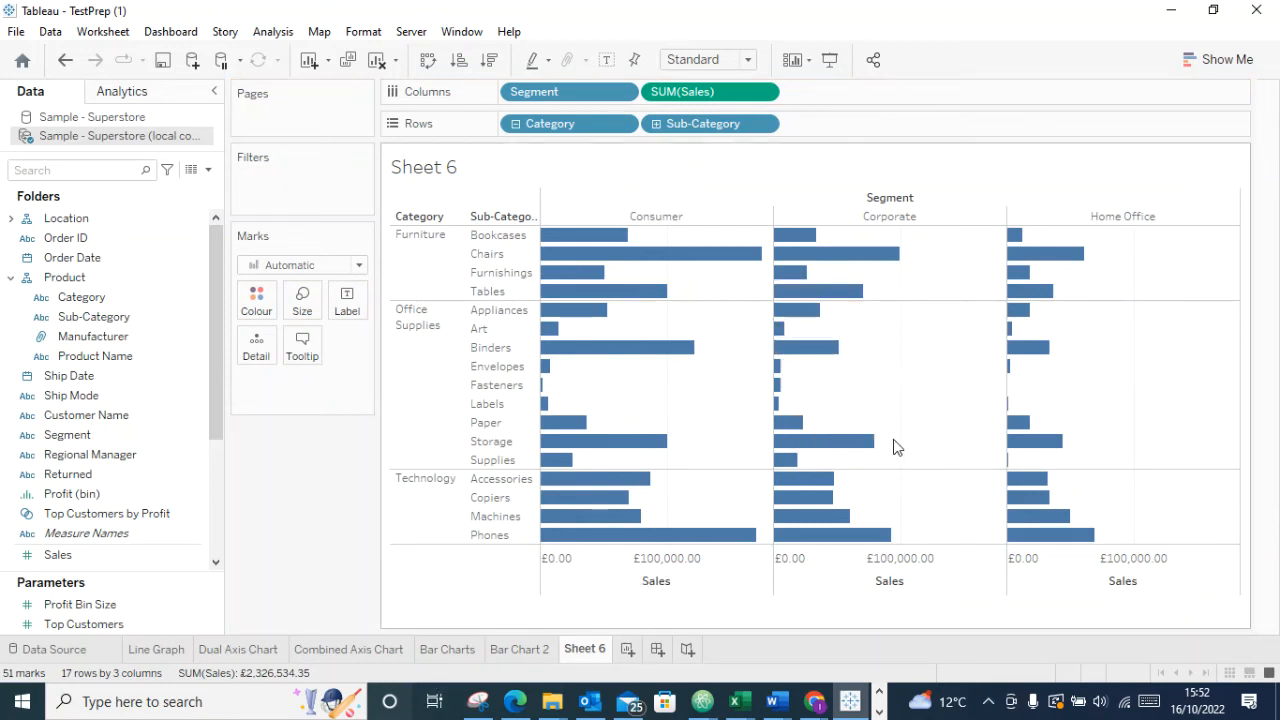
Colour the bars by Profit and sort the sub-categories in descending order of Sales
mouse_move(612, 250)
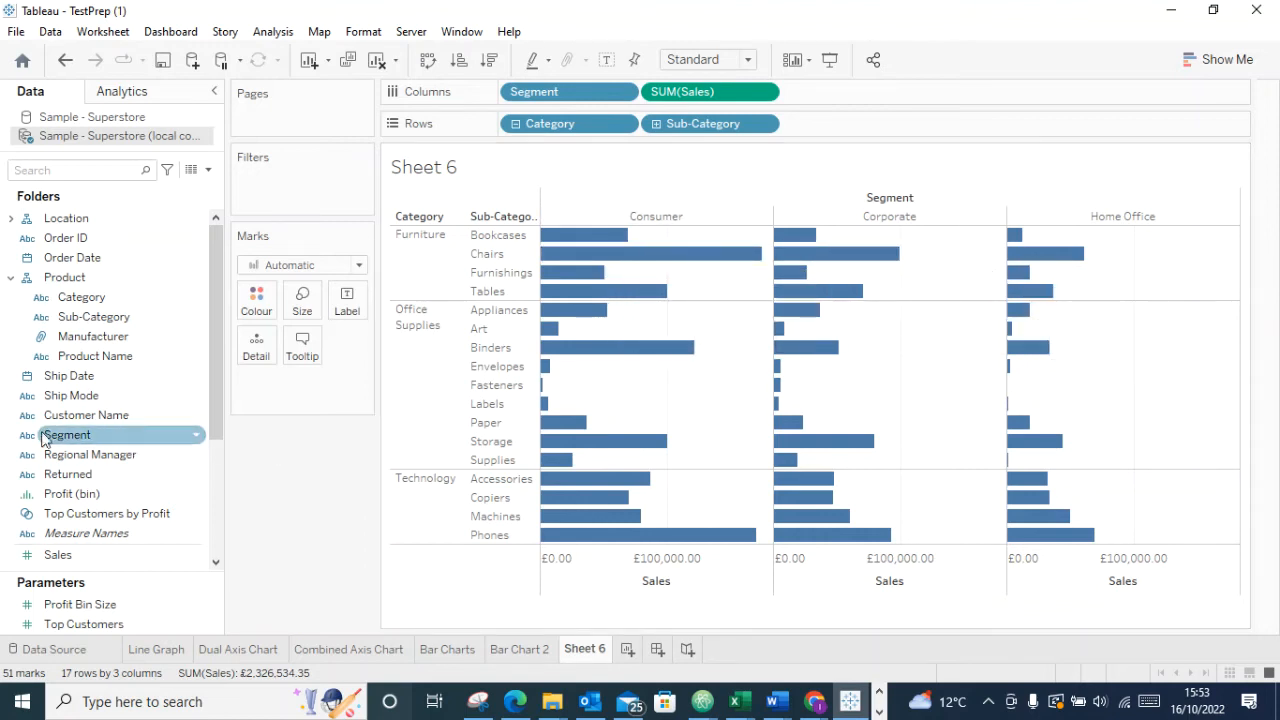
scroll(55, 556, down, 1)
drag(57, 556, 252, 298)
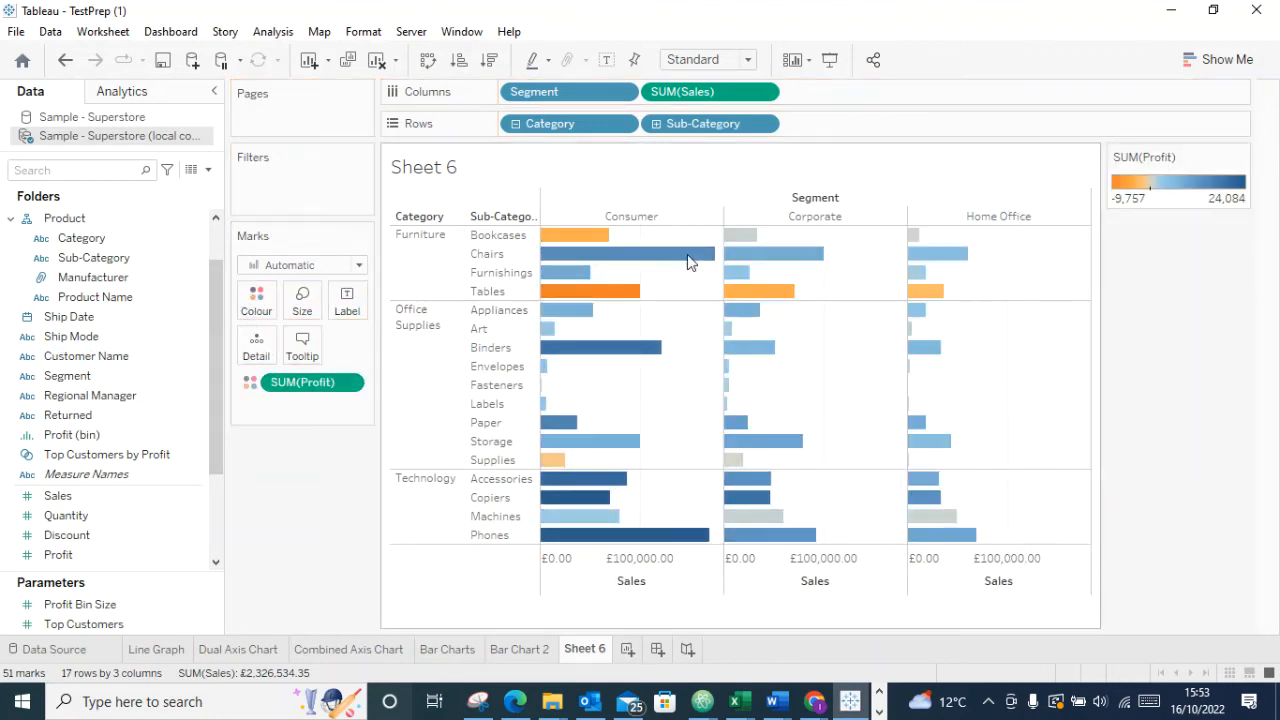
click(489, 60)
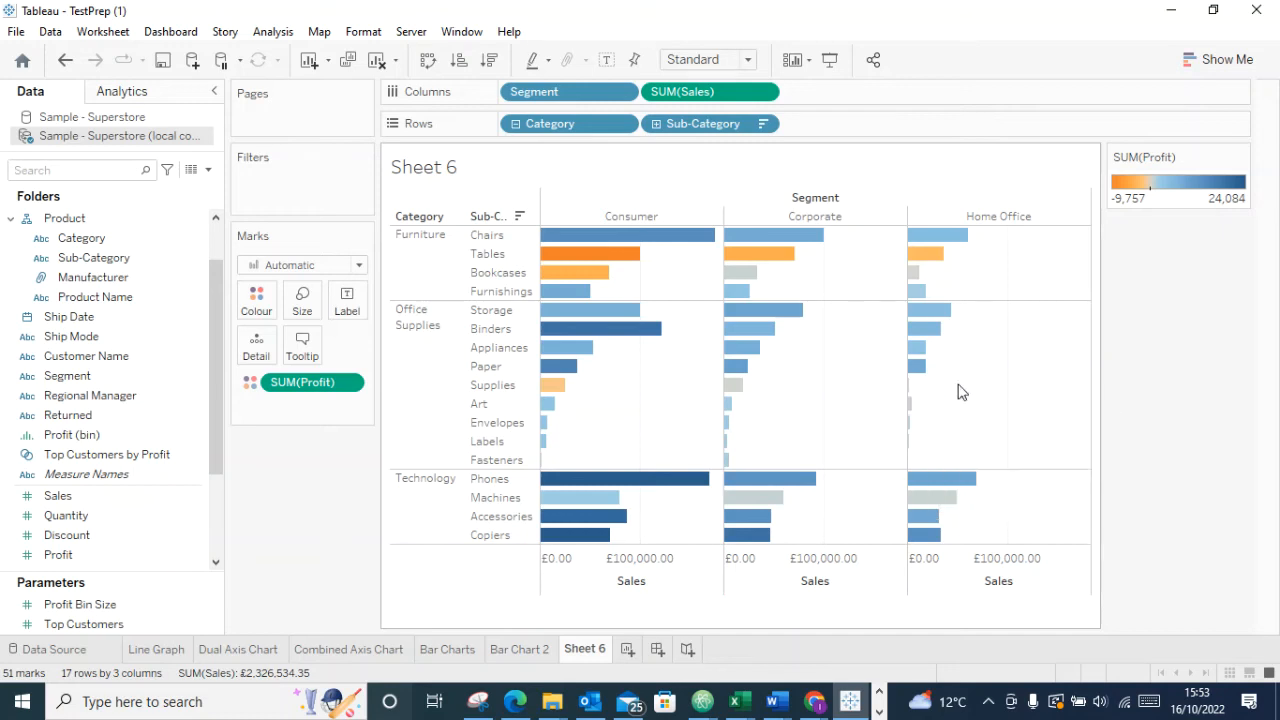
Change the Profit colour palette to Purple and apply it to the bars
click(1240, 157)
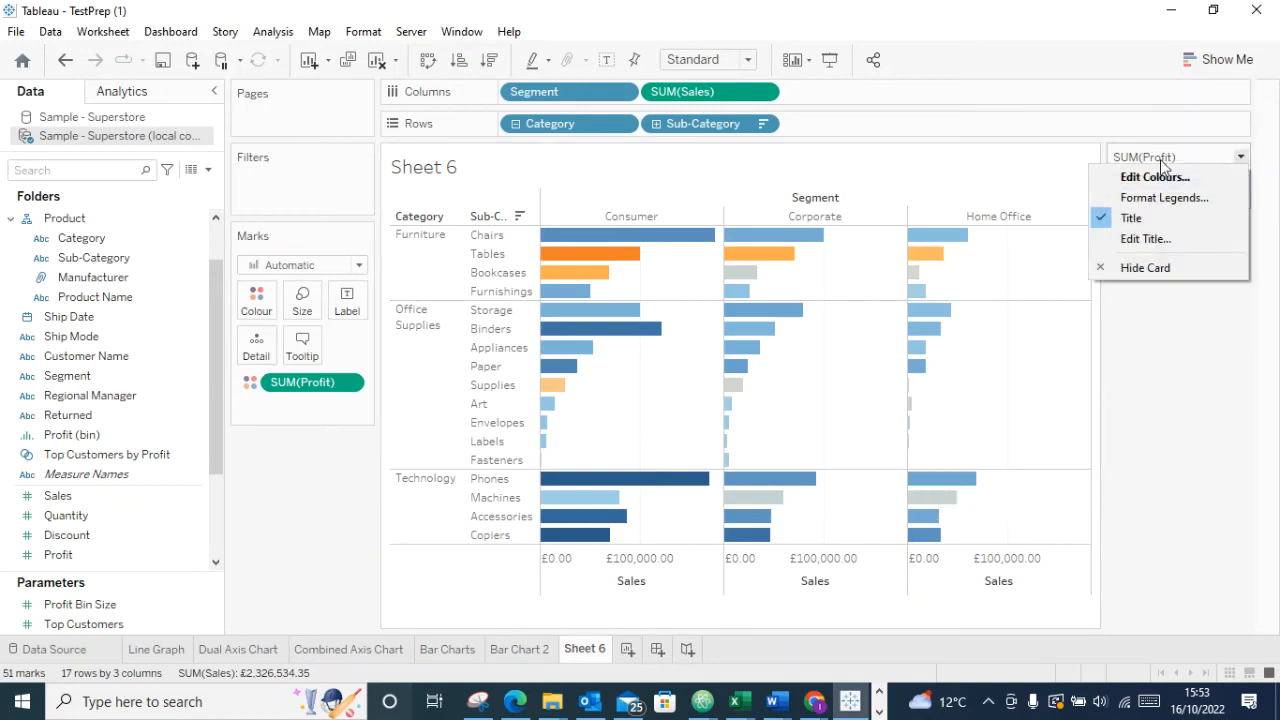
click(1040, 218)
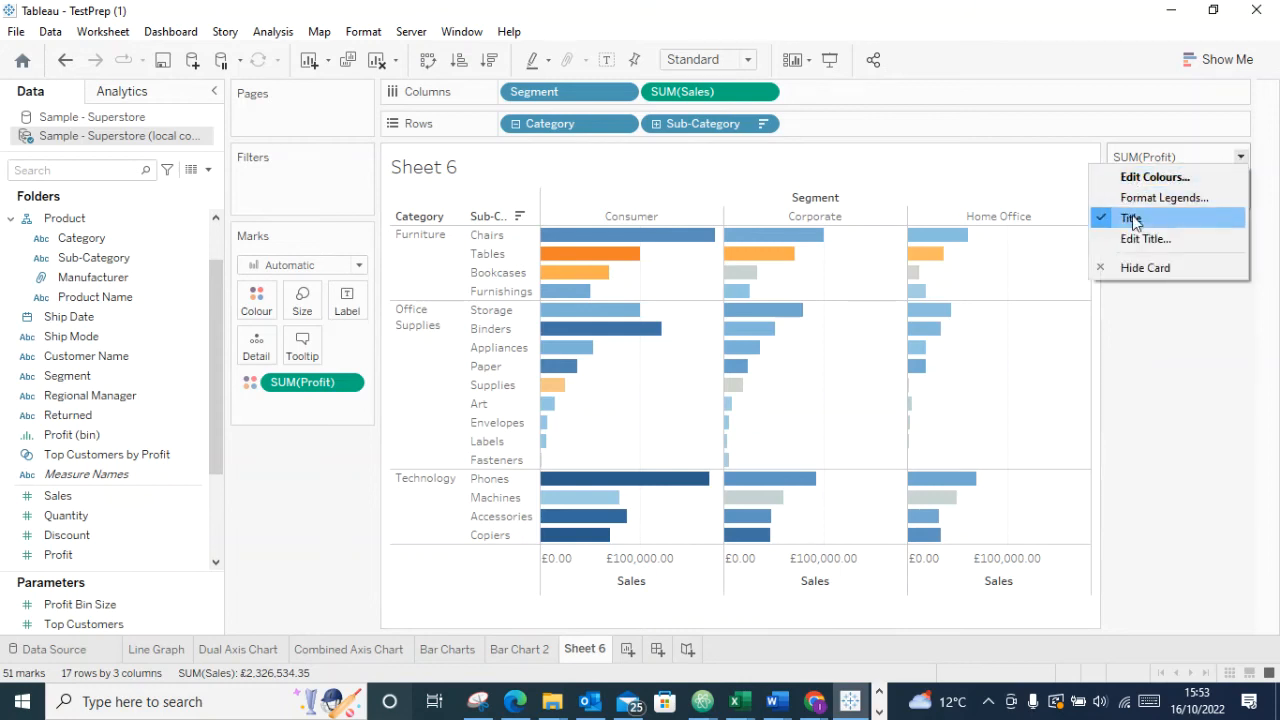
click(1152, 177)
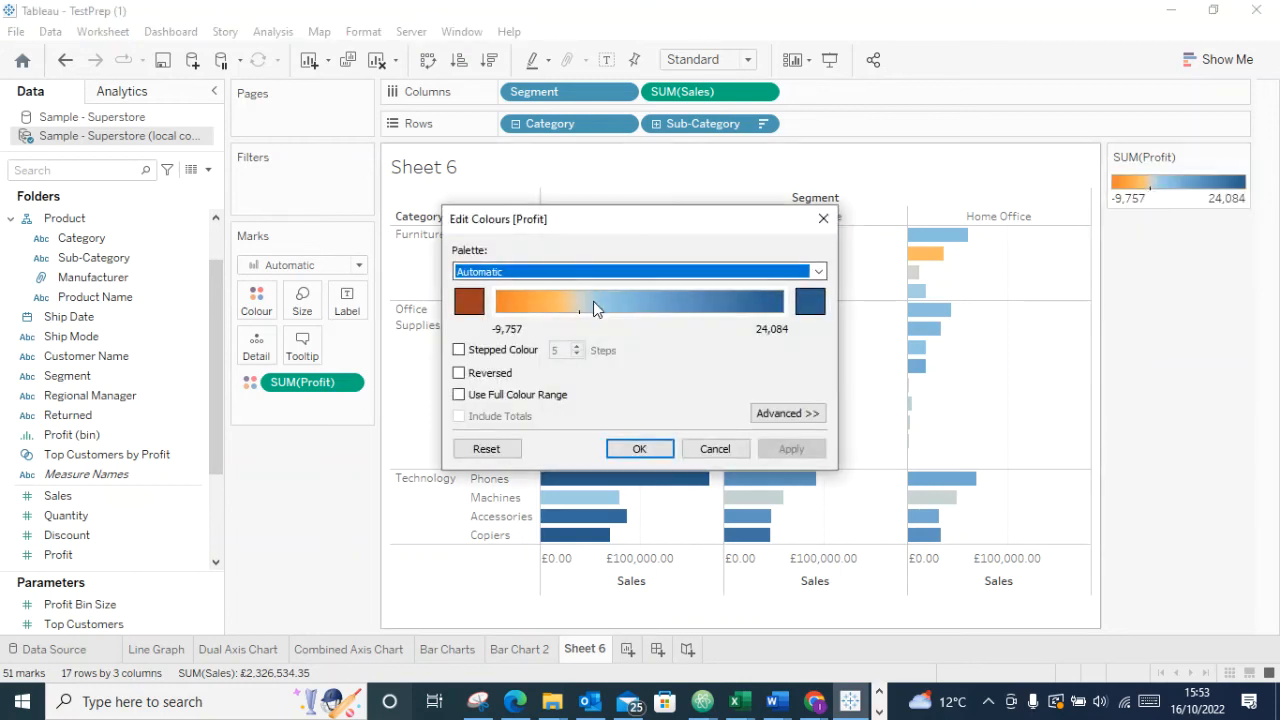
click(596, 275)
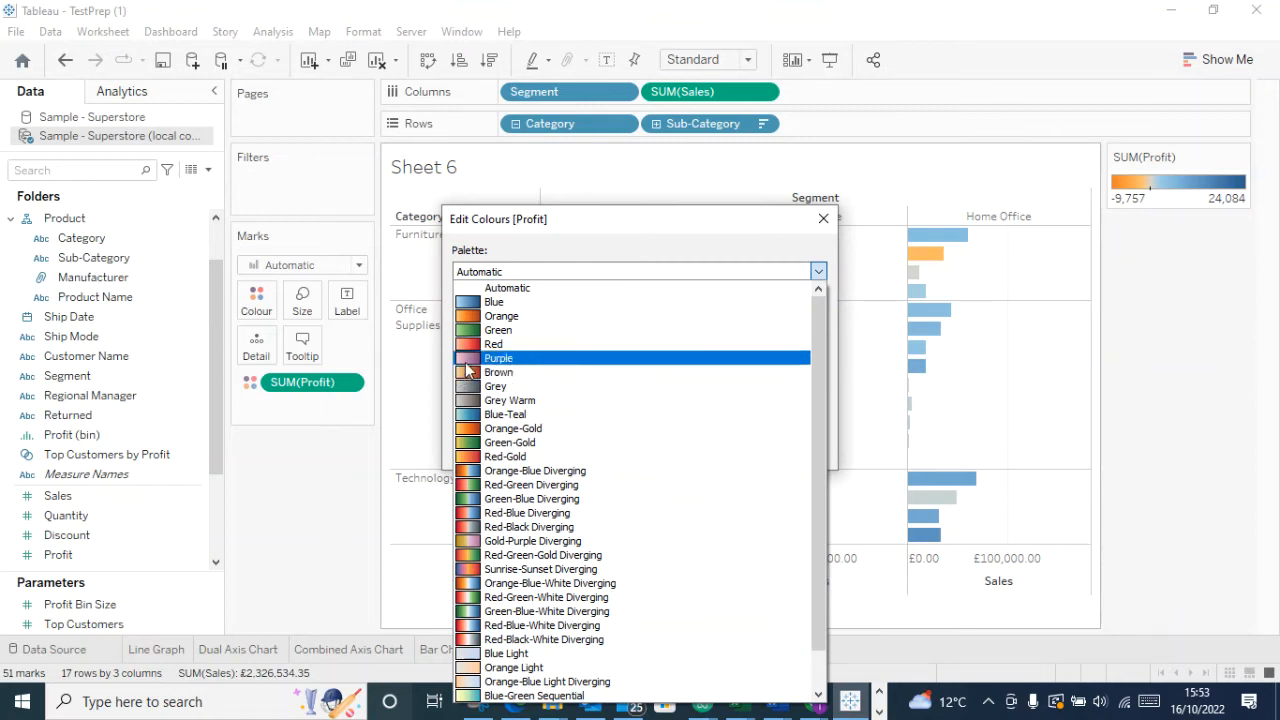
scroll(490, 400, down, 1)
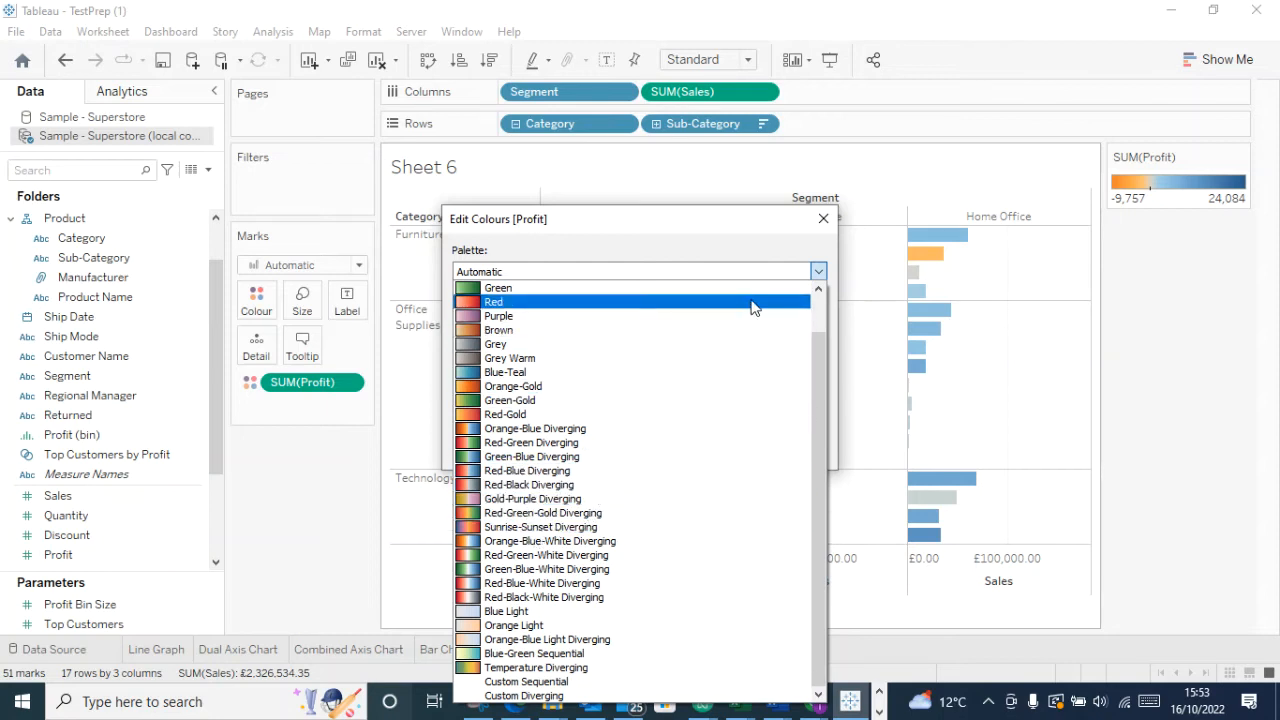
click(511, 316)
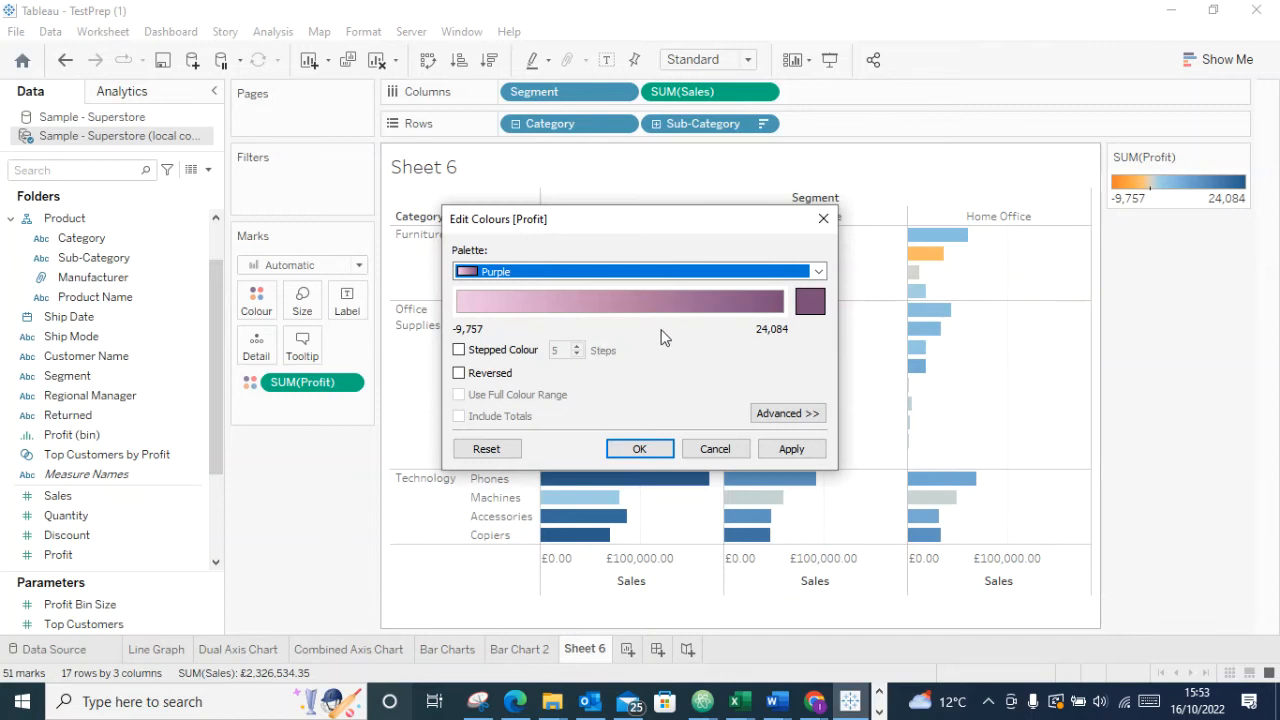
click(791, 449)
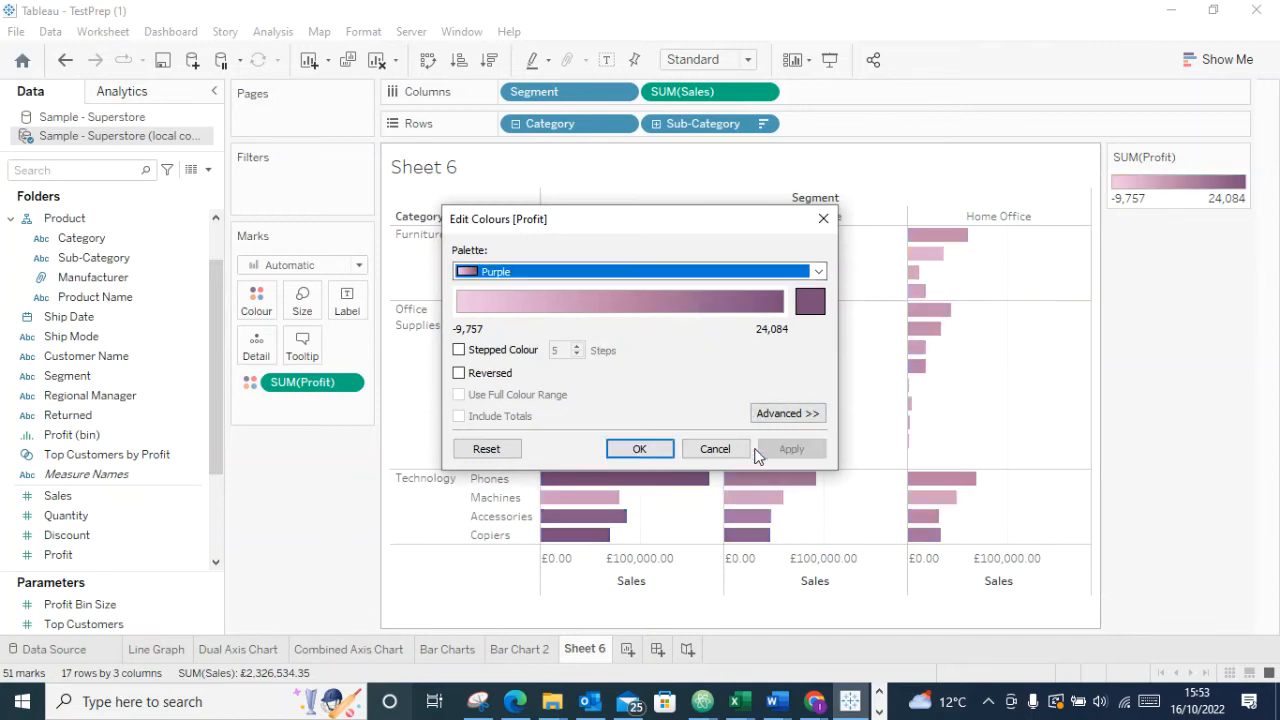
click(639, 449)
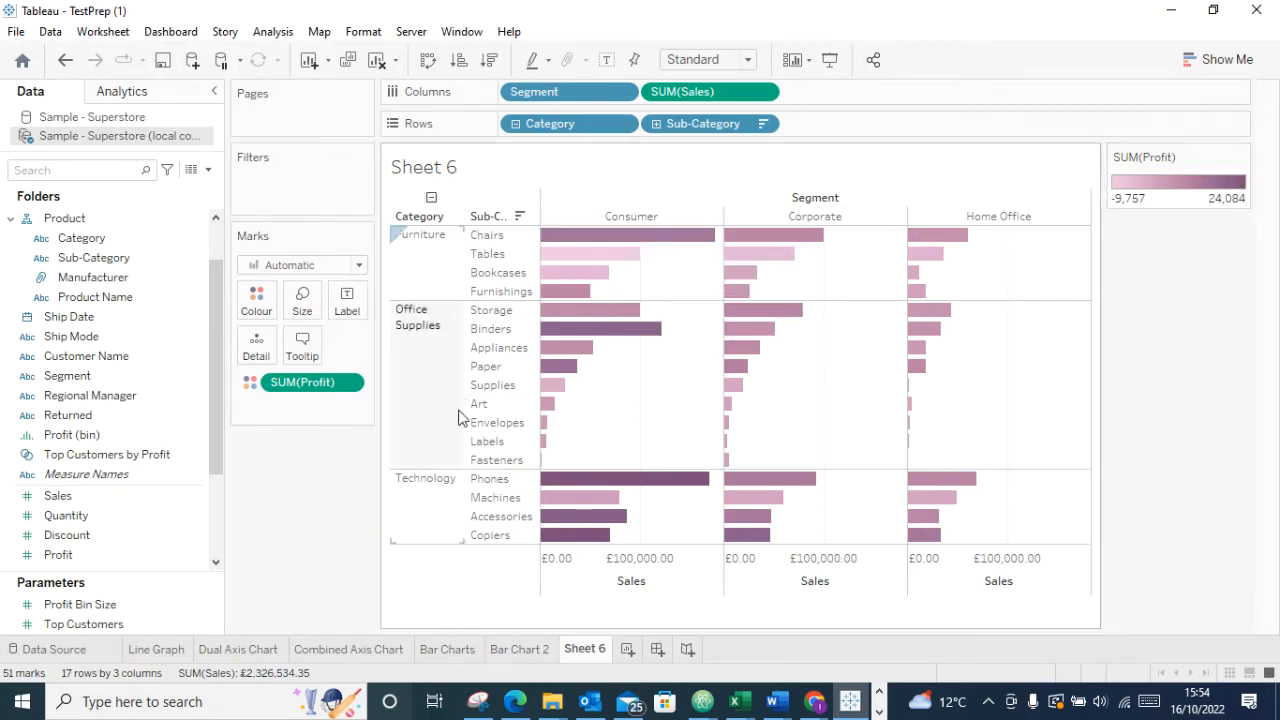
Examine the sales and profit details of the furniture and technology bars across the customer segments
mouse_move(567, 258)
mouse_move(589, 238)
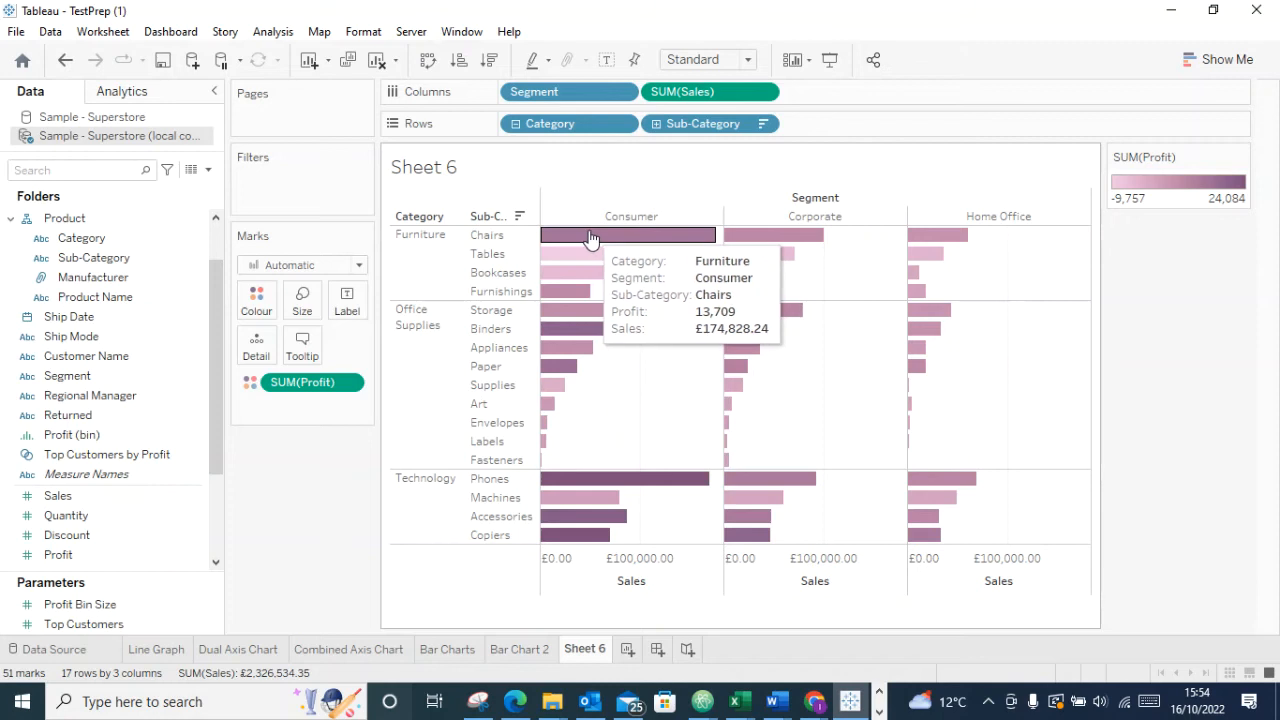
mouse_move(570, 488)
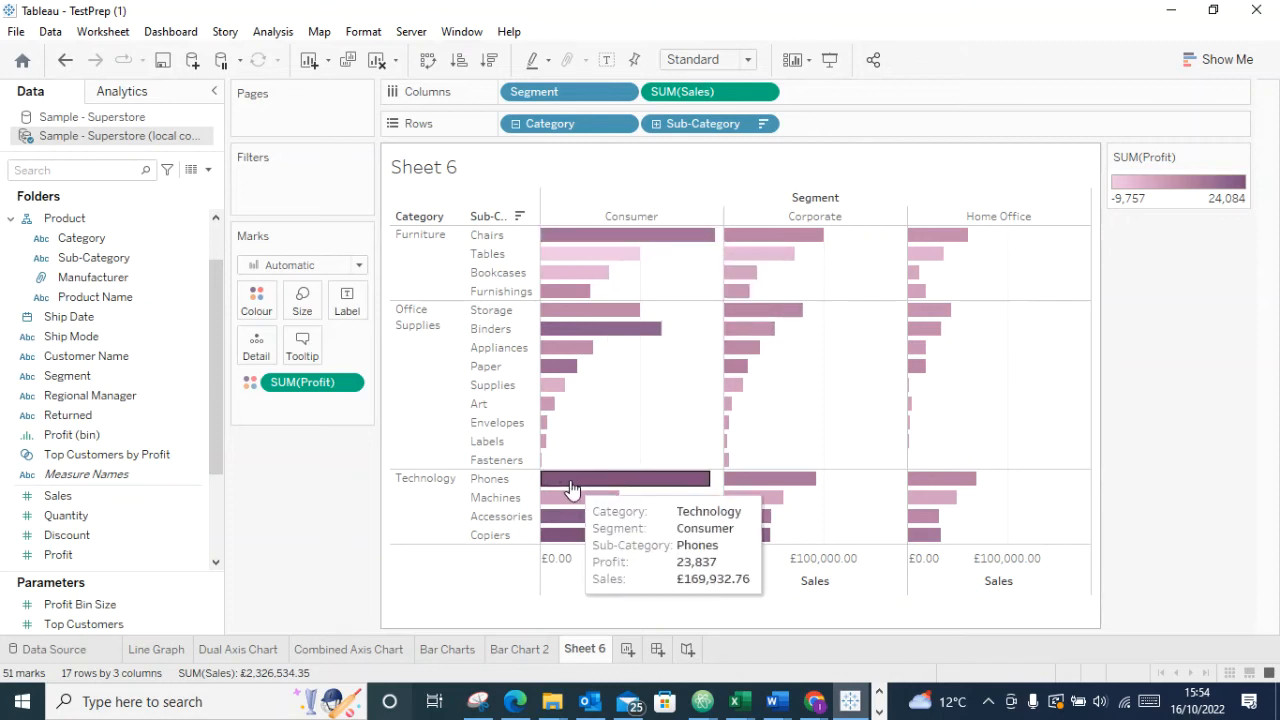
mouse_move(576, 540)
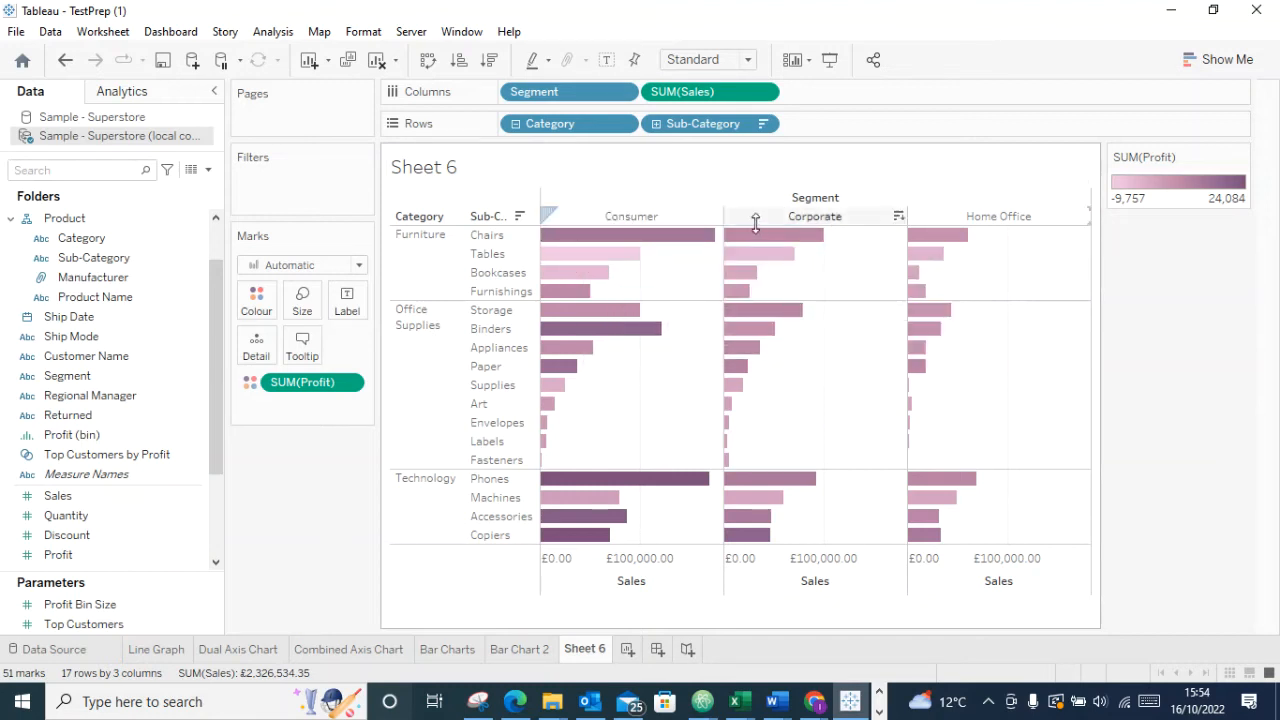
mouse_move(620, 262)
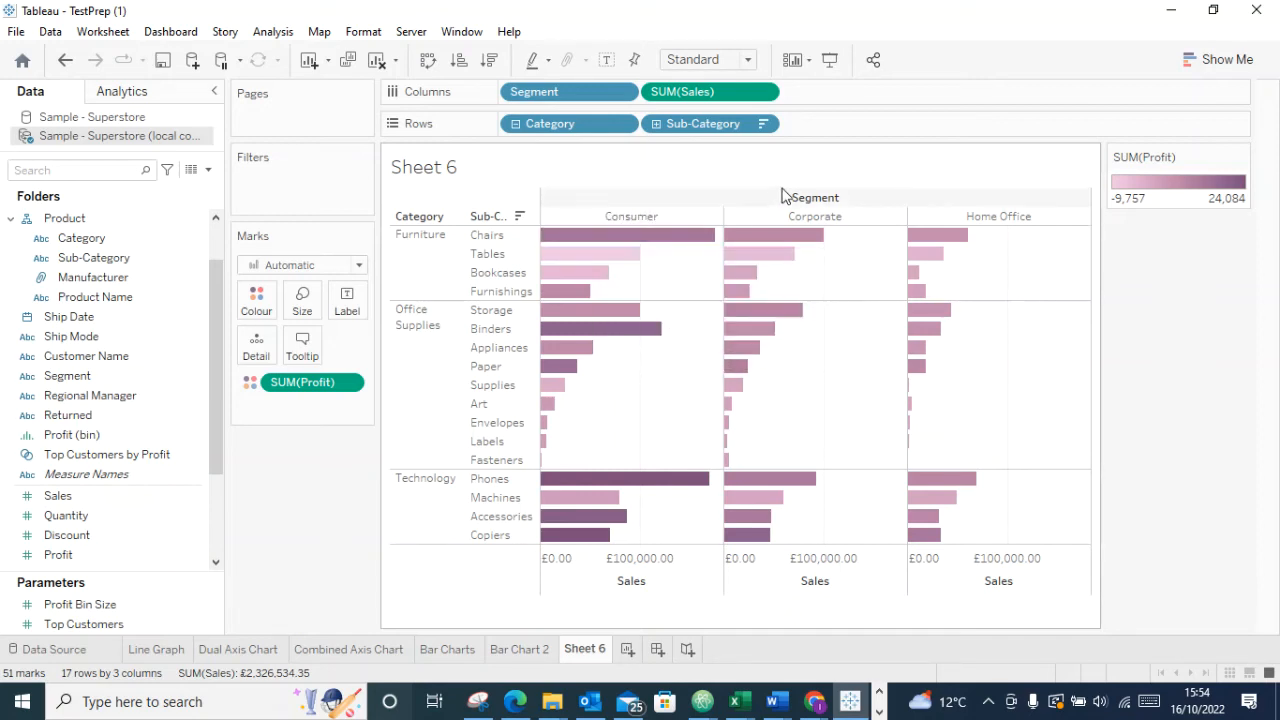
mouse_move(765, 260)
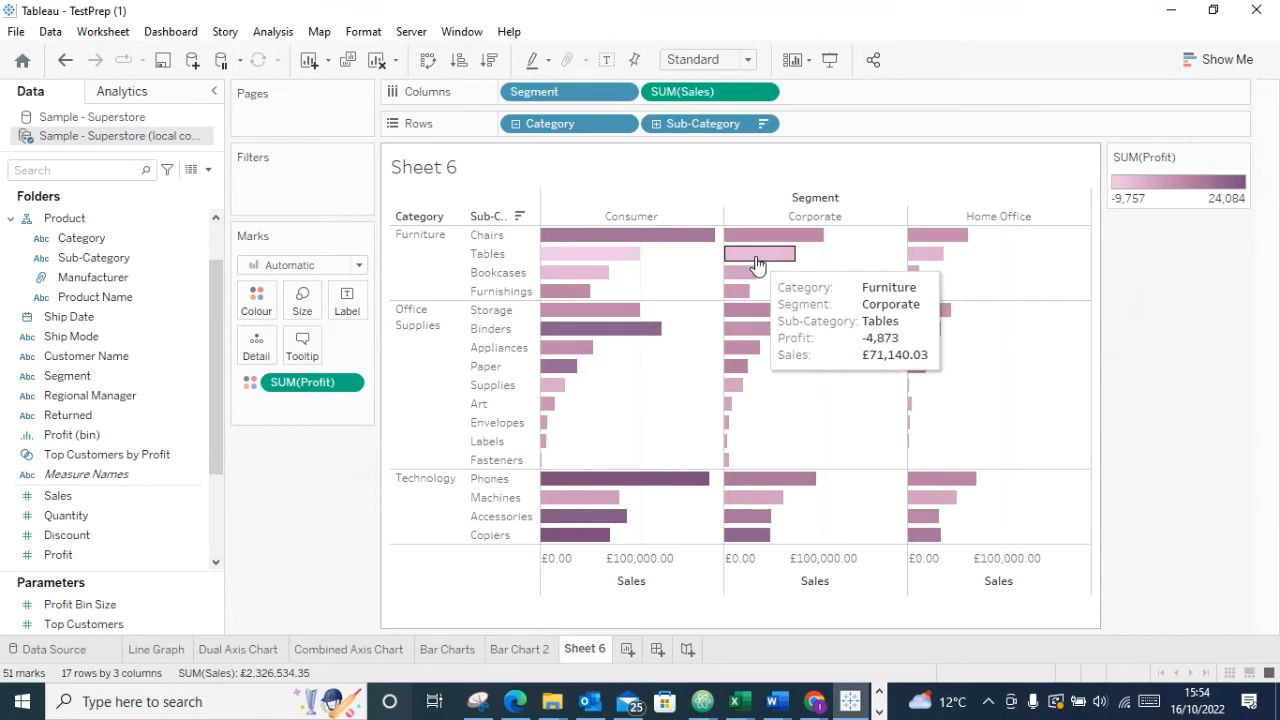
mouse_move(930, 265)
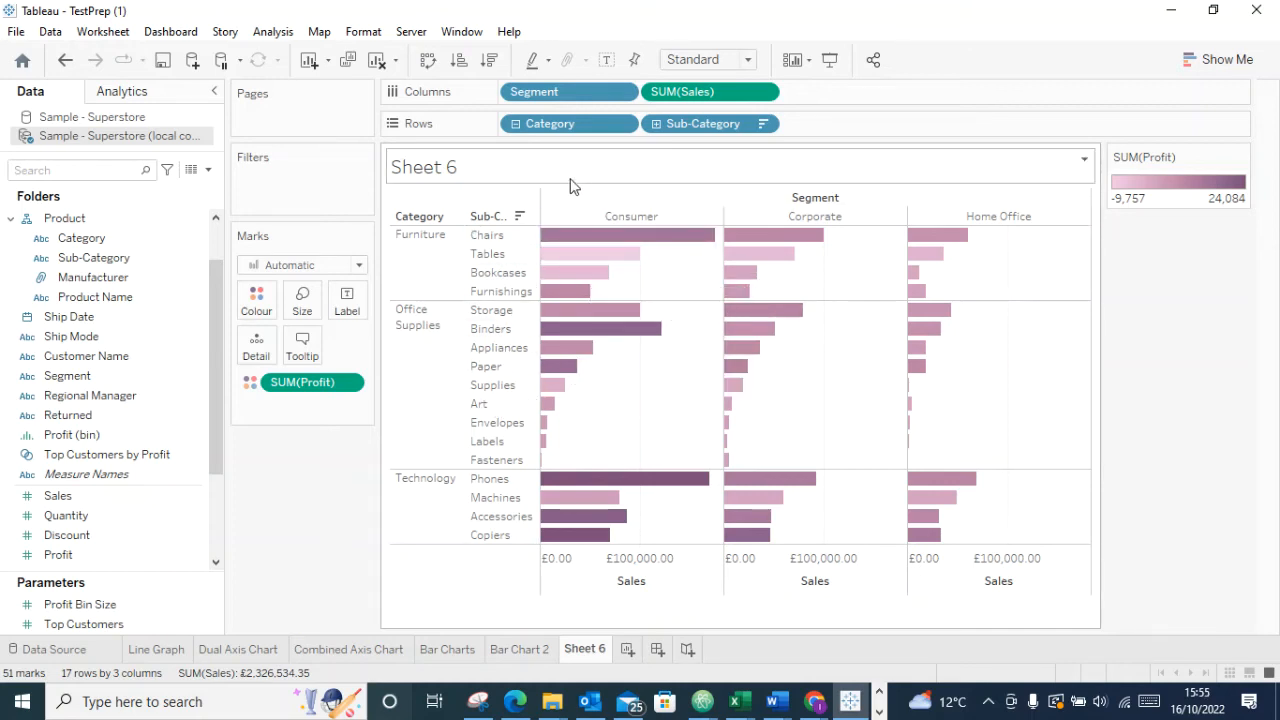
Drill the rows down from Sub-Category to Manufacturer, and remove the Manufacturer level again
click(656, 124)
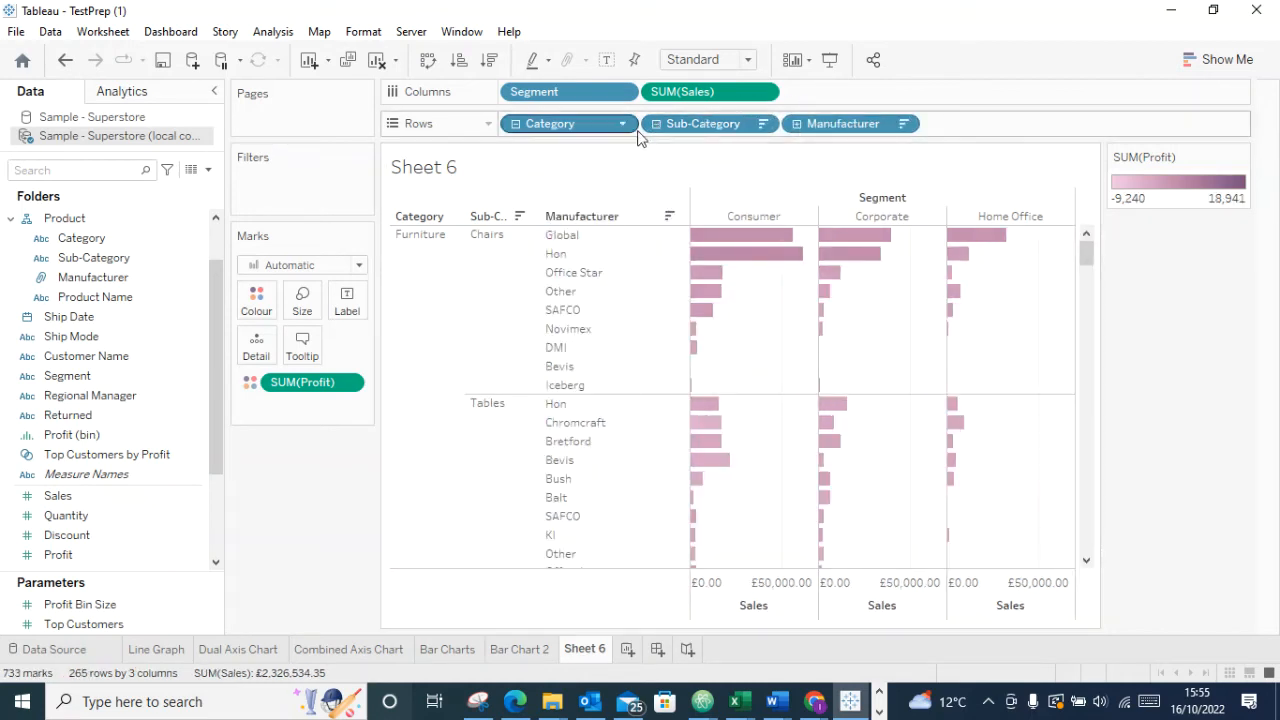
drag(850, 124, 352, 566)
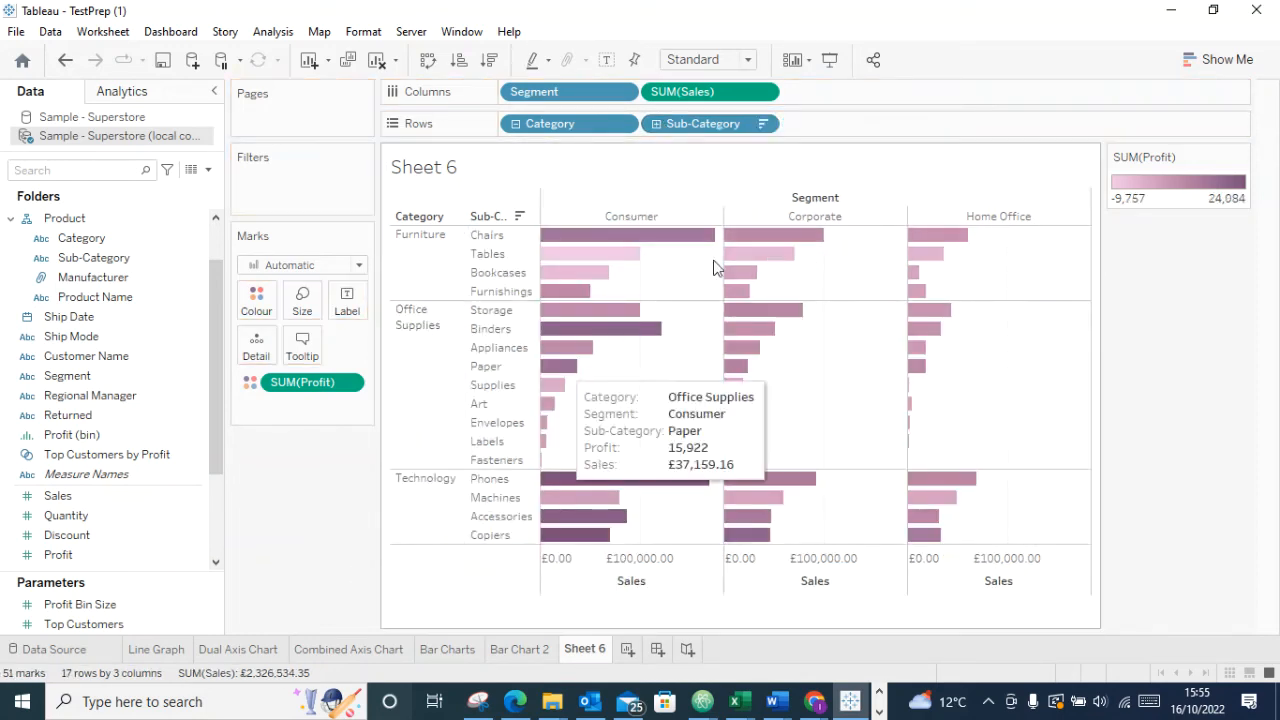
mouse_move(759, 347)
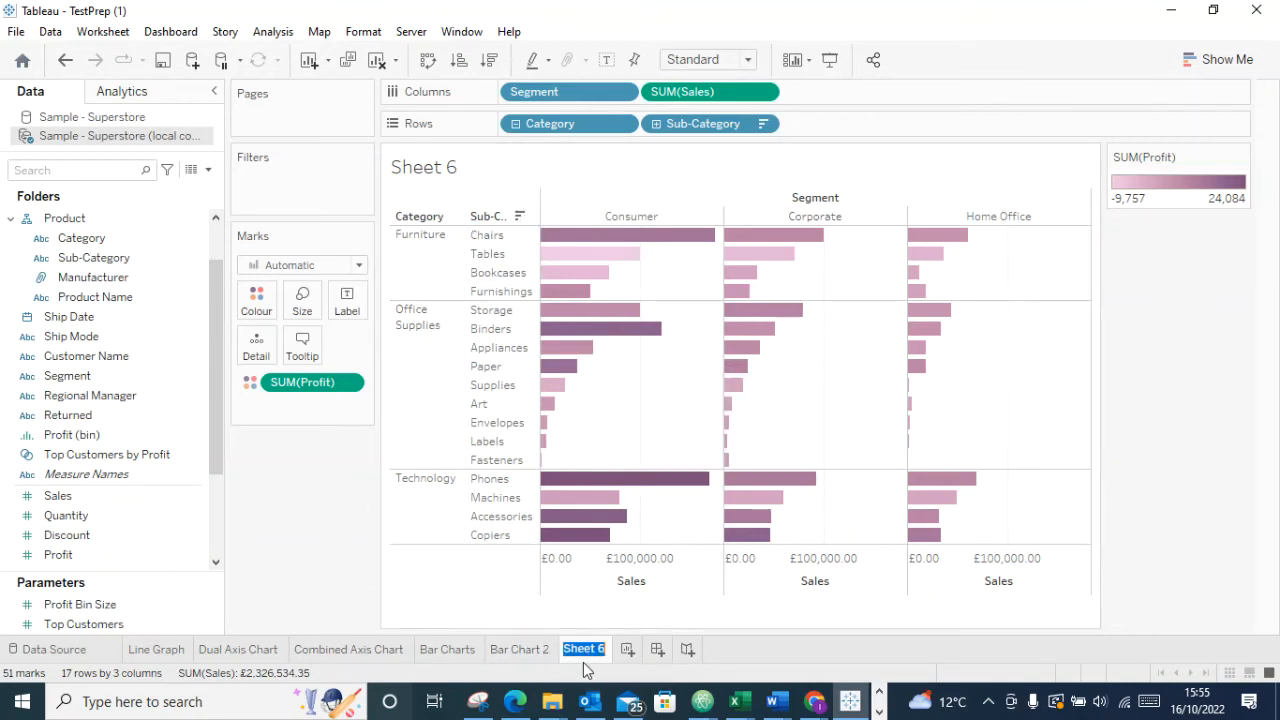
Rename the worksheet Sheet 6 as "bar Chart 3"
text(c)
text(ar Char)
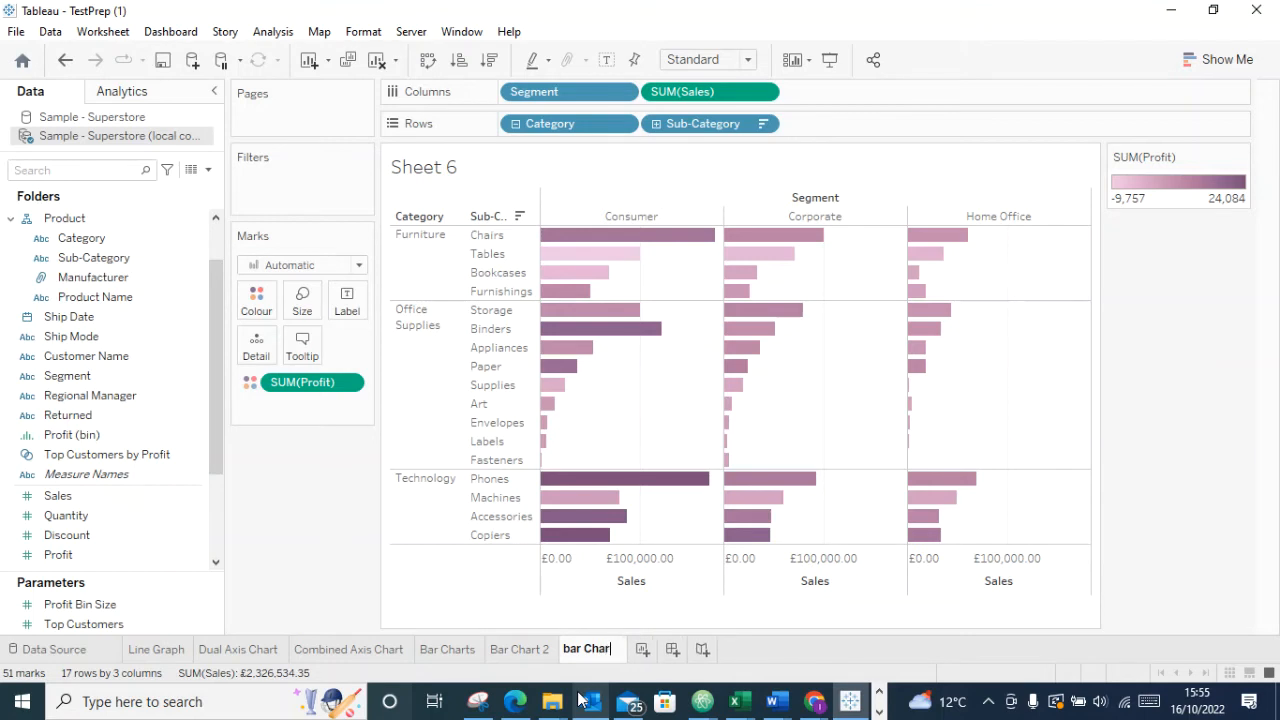
text(t 3)
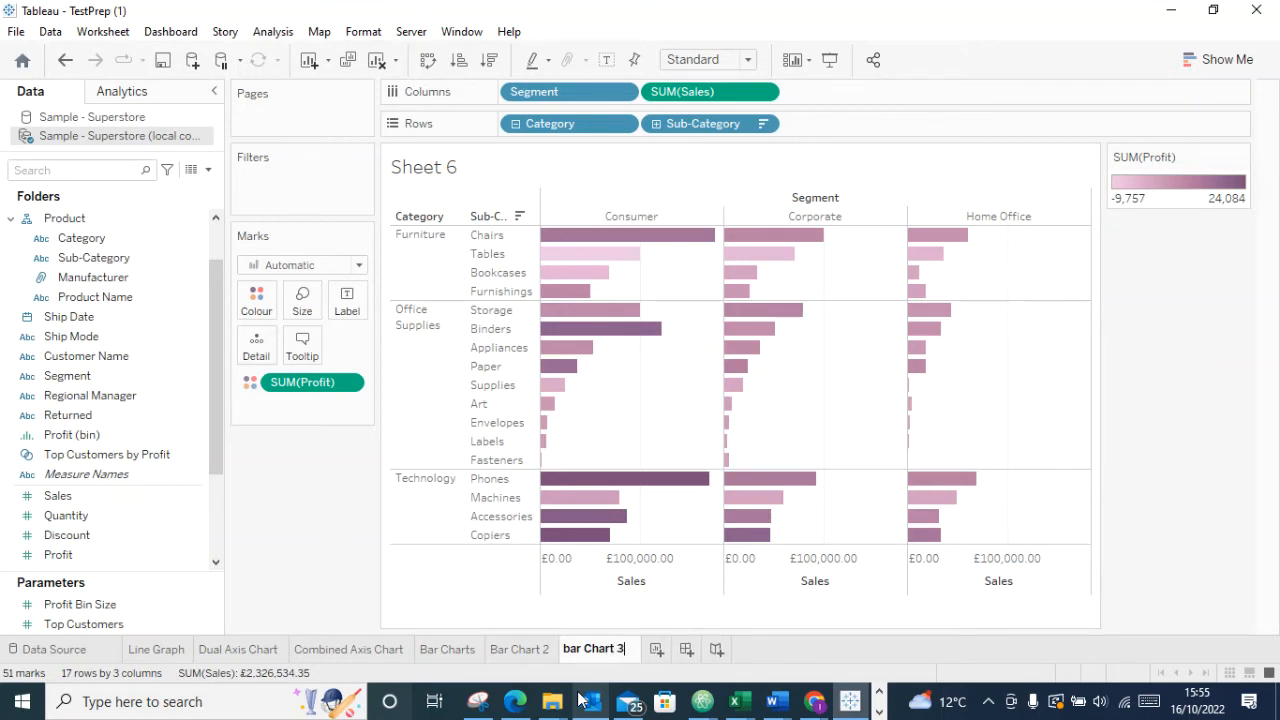
key(Return)
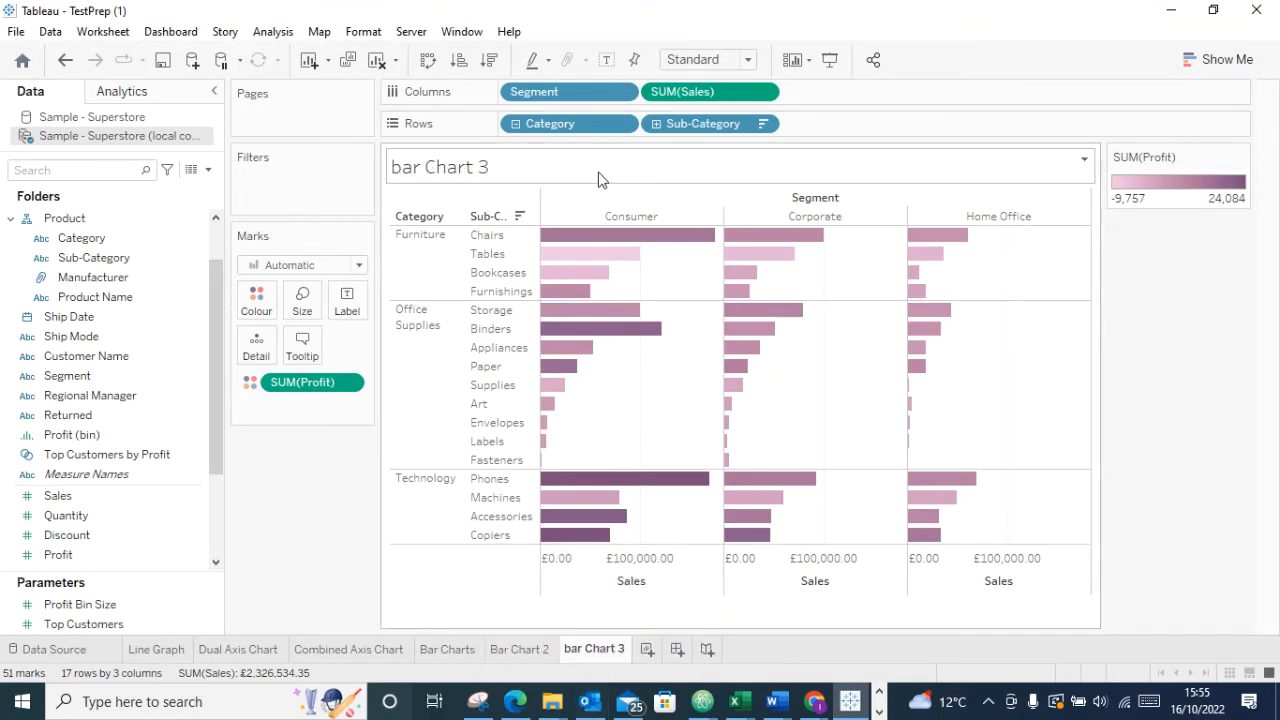
Replace the chart title with "Sales and Profit by Segment/Categories/Sub-categories" and apply it
double_click(603, 178)
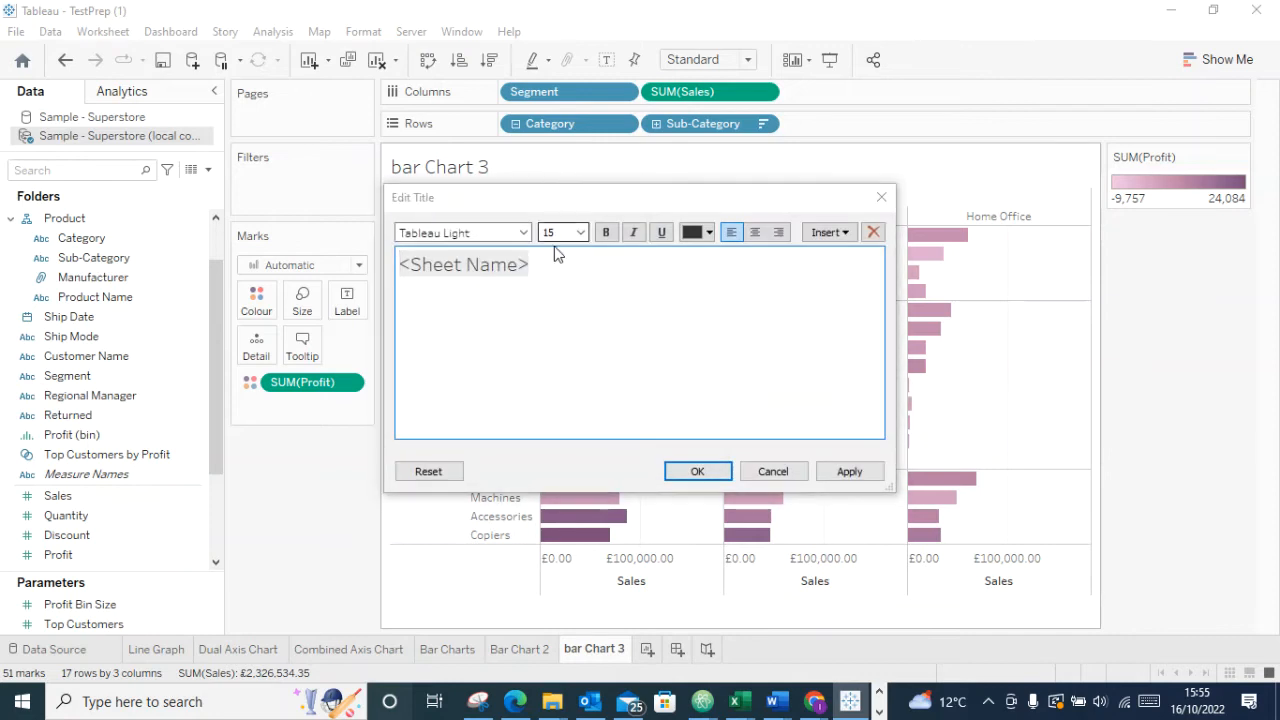
drag(527, 264, 291, 360)
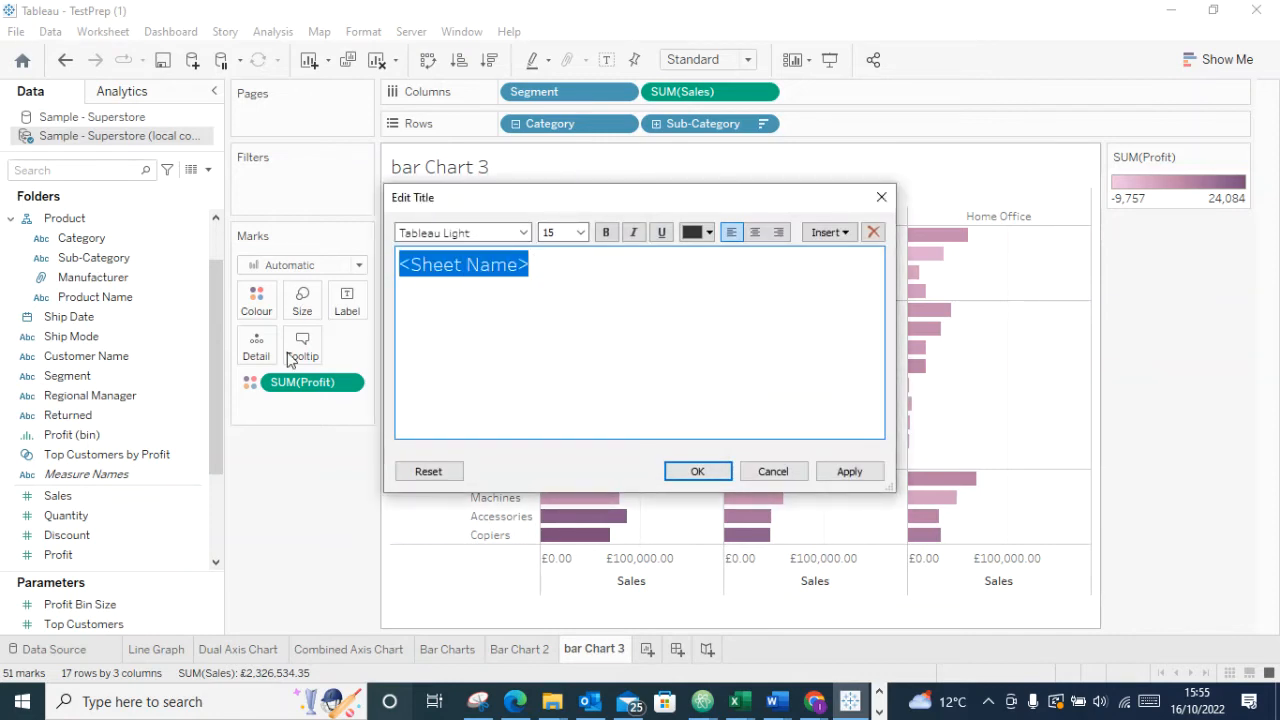
text(Sales and P)
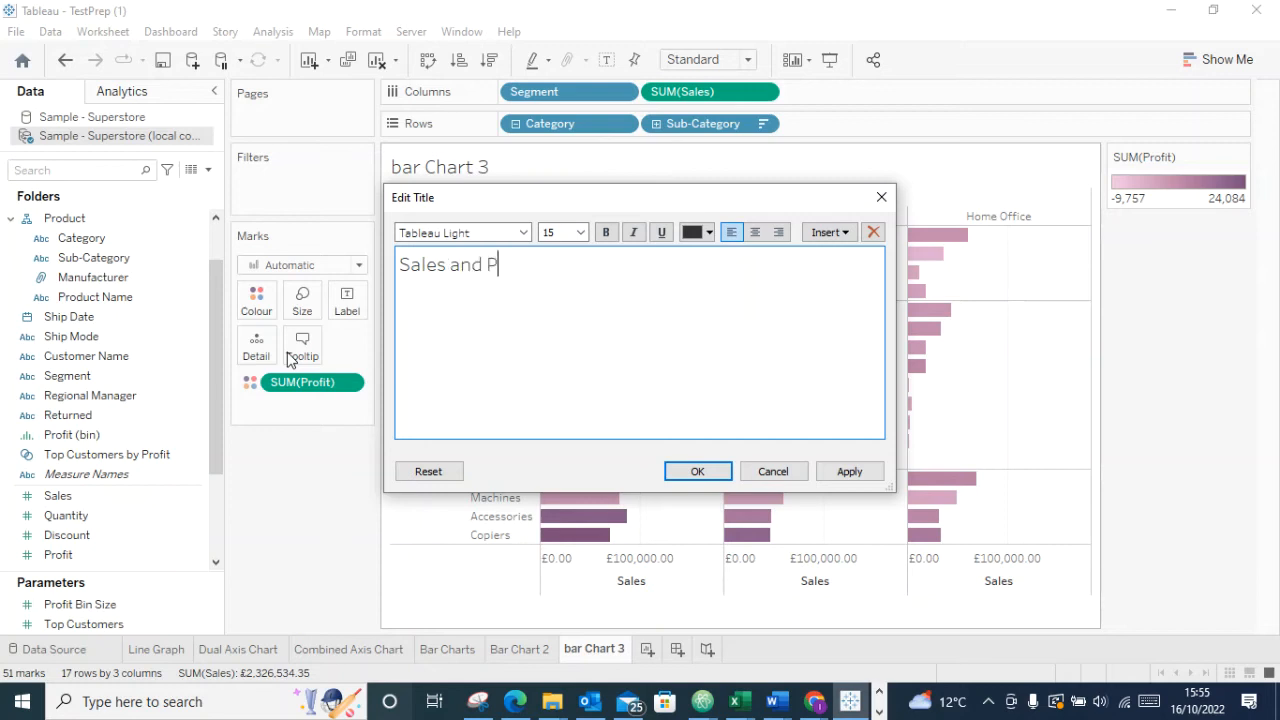
text(rofit by Segment)
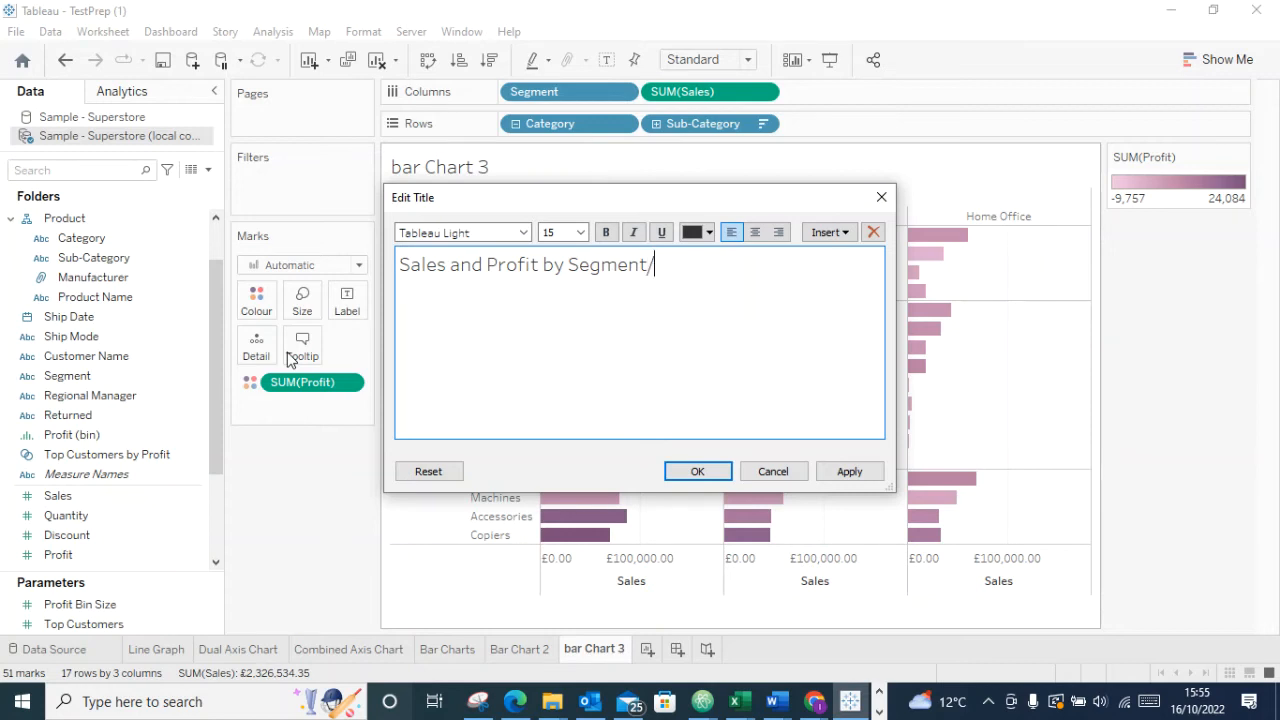
text(/Catet)
key(BackSpace)
text(gories/Sub)
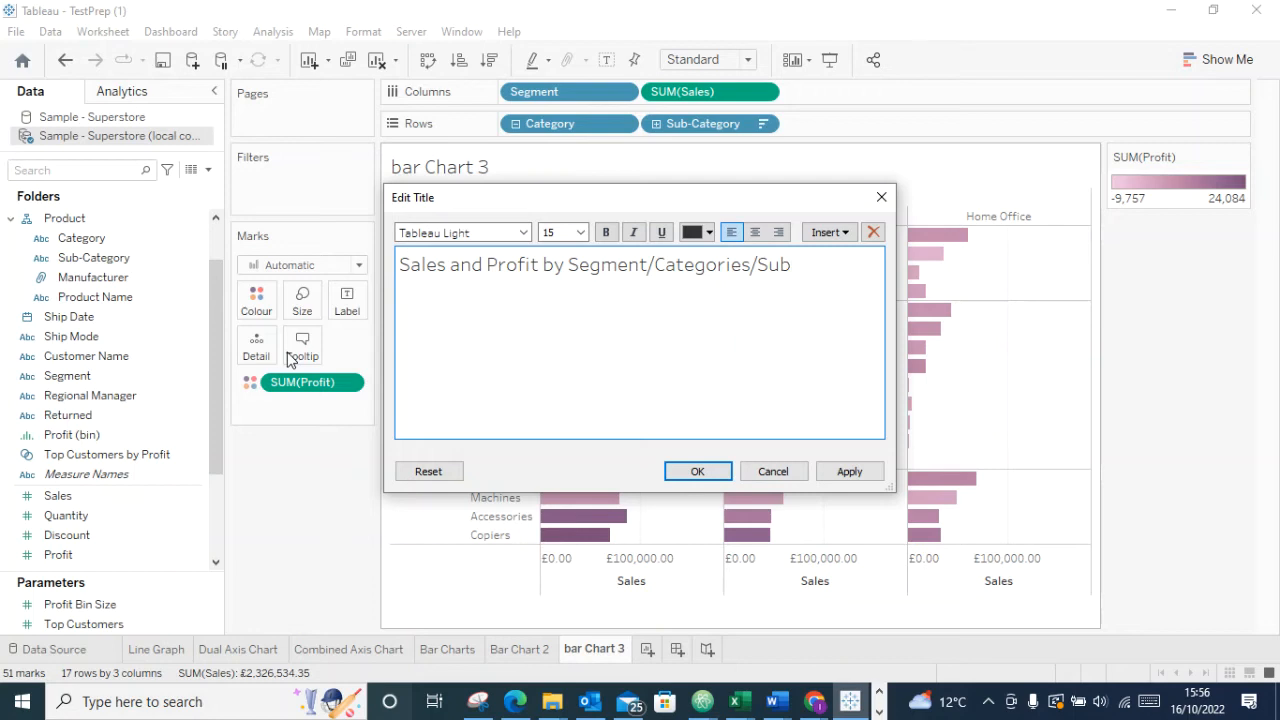
text(-catergories)
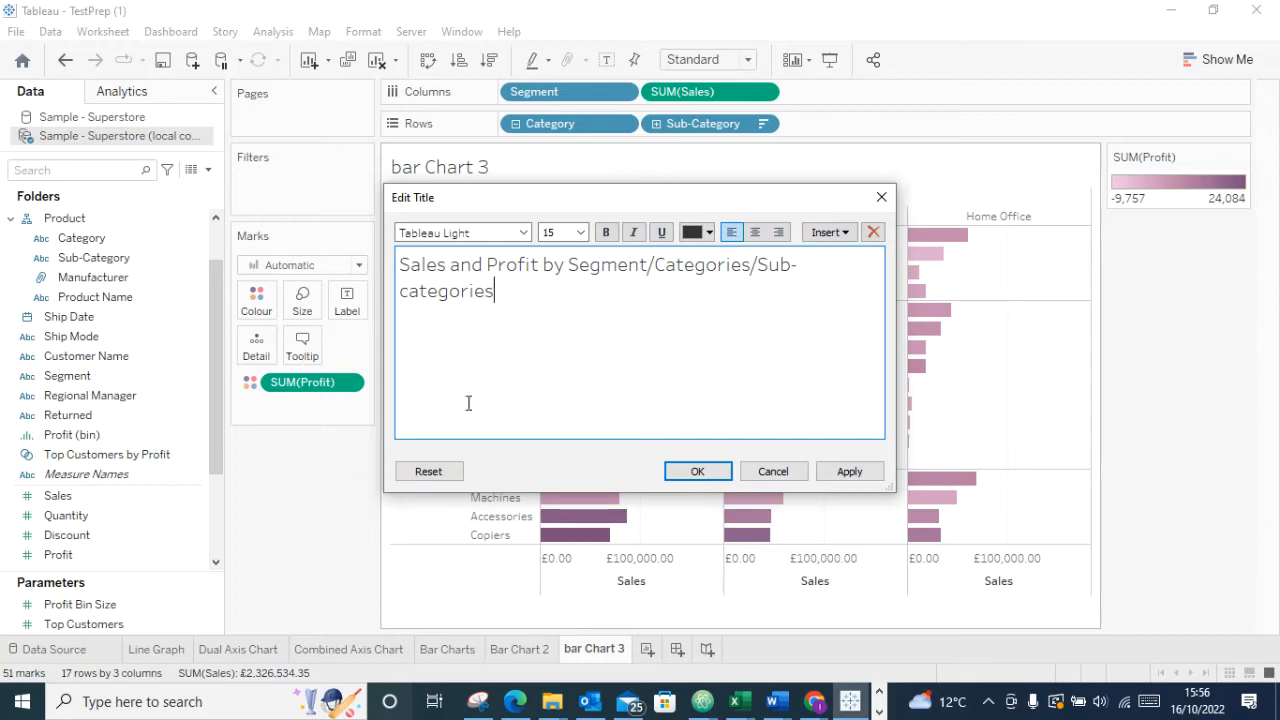
click(850, 473)
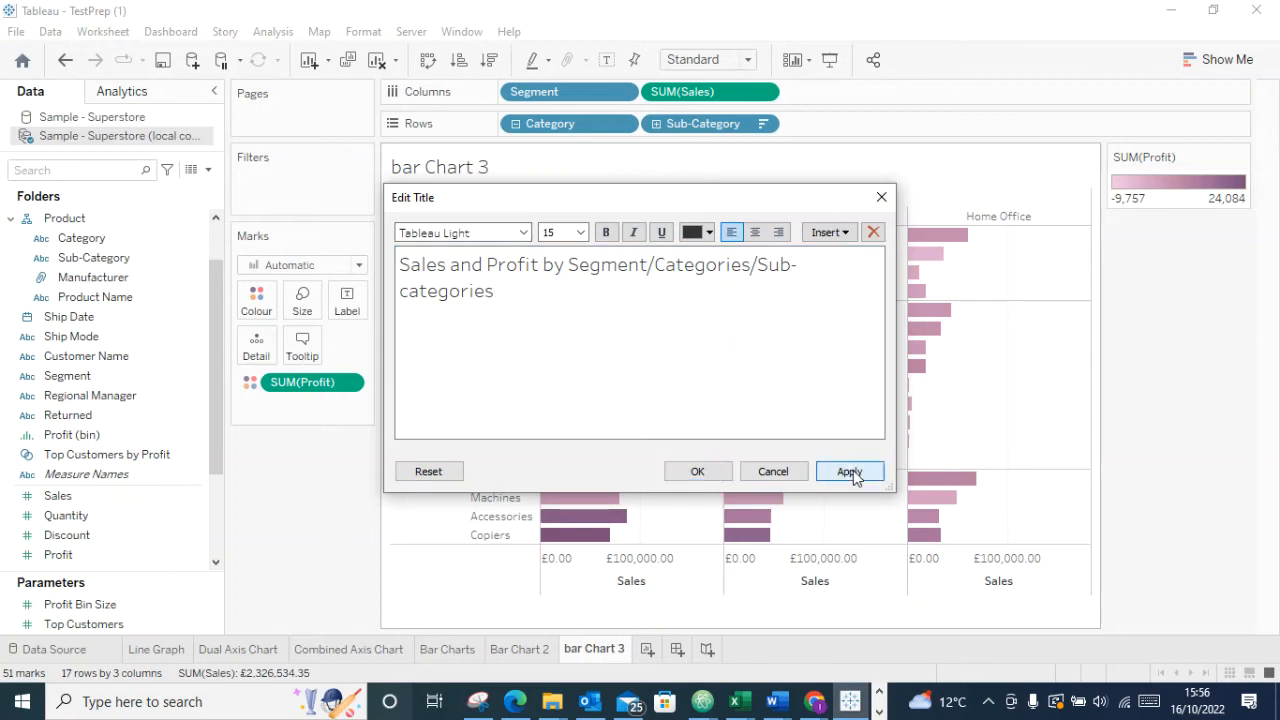
Centre the whole chart title, make it bold and accept the title changes
triple_click(529, 292)
click(765, 236)
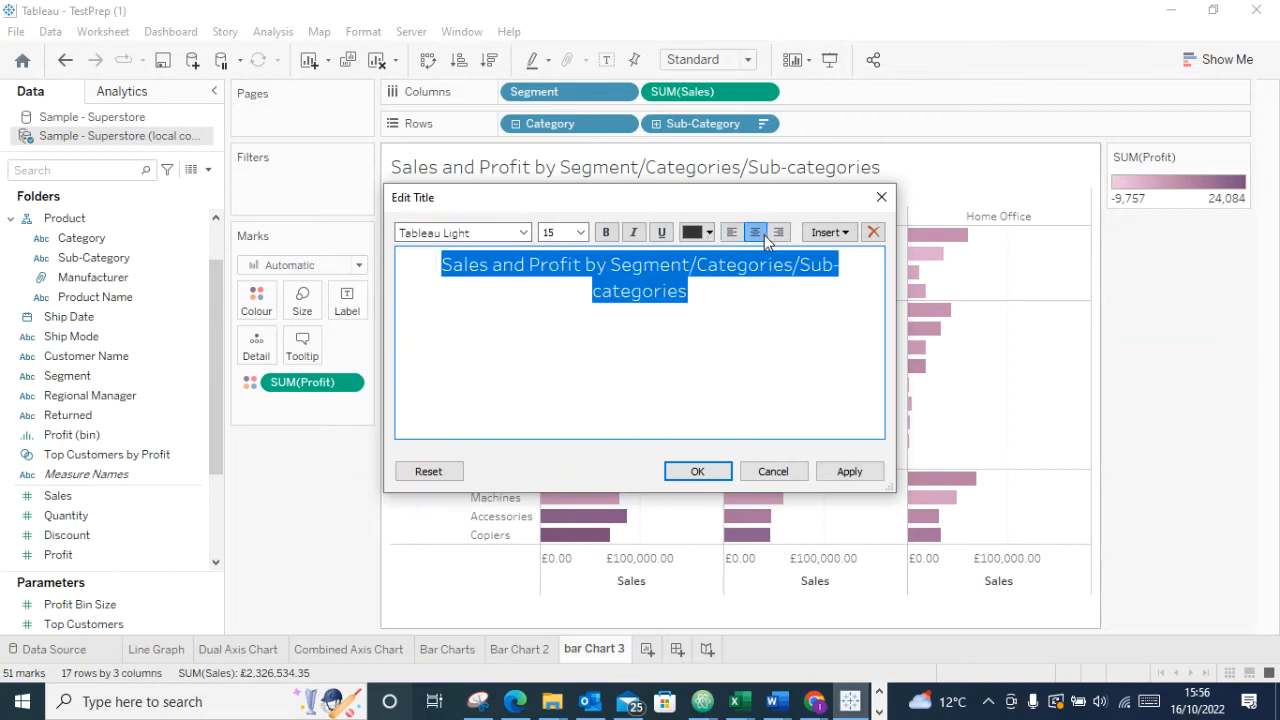
click(600, 235)
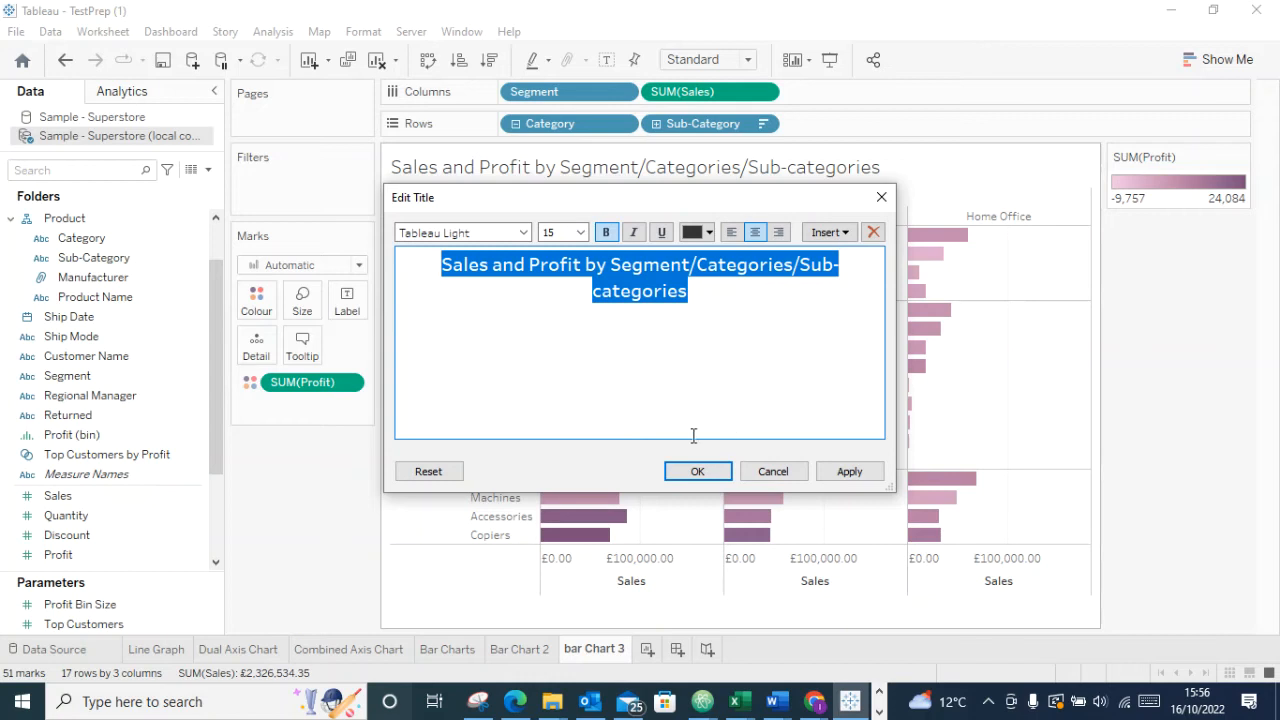
click(847, 472)
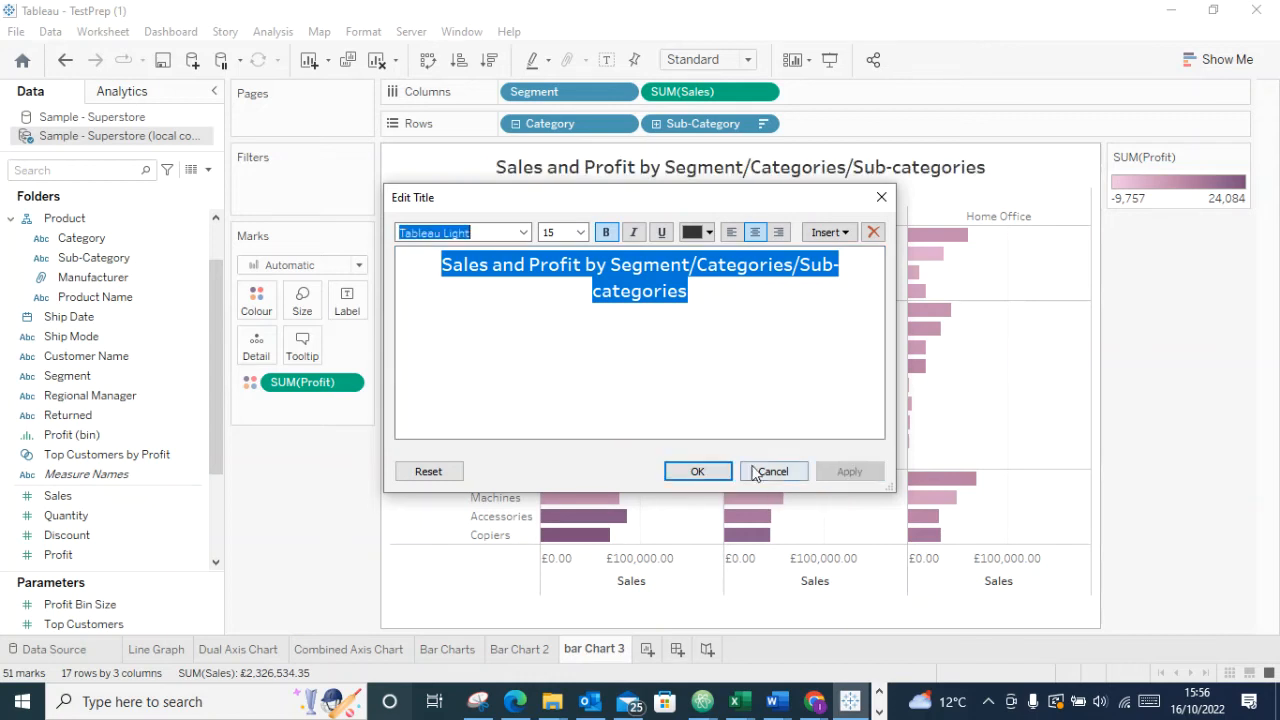
click(697, 472)
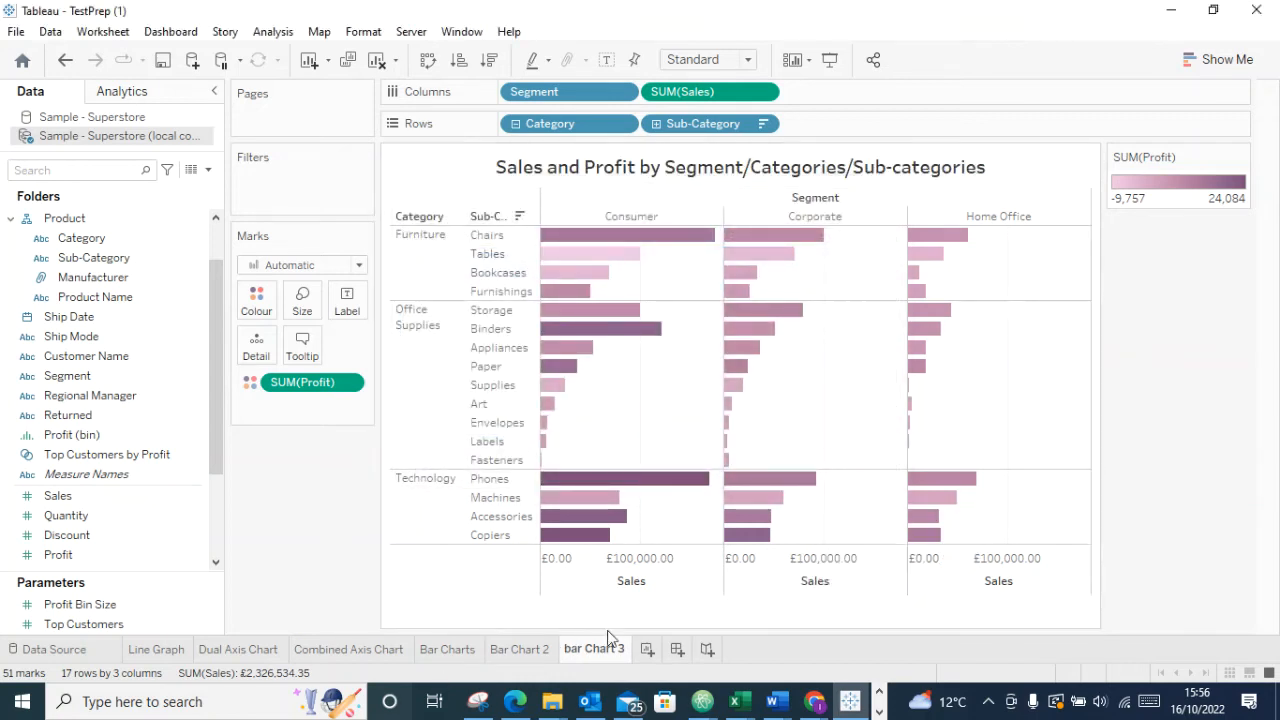
Create a new worksheet and place Segment on the columns
click(647, 650)
mouse_move(548, 710)
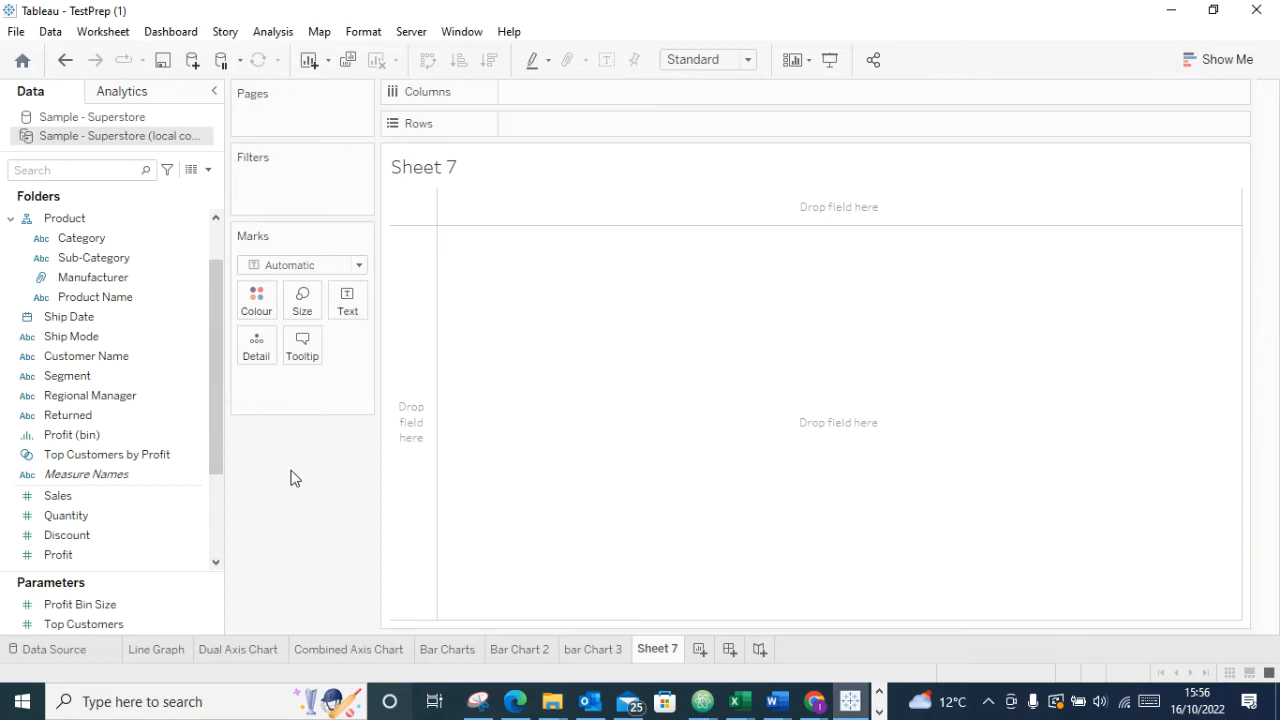
scroll(91, 362, up, 1)
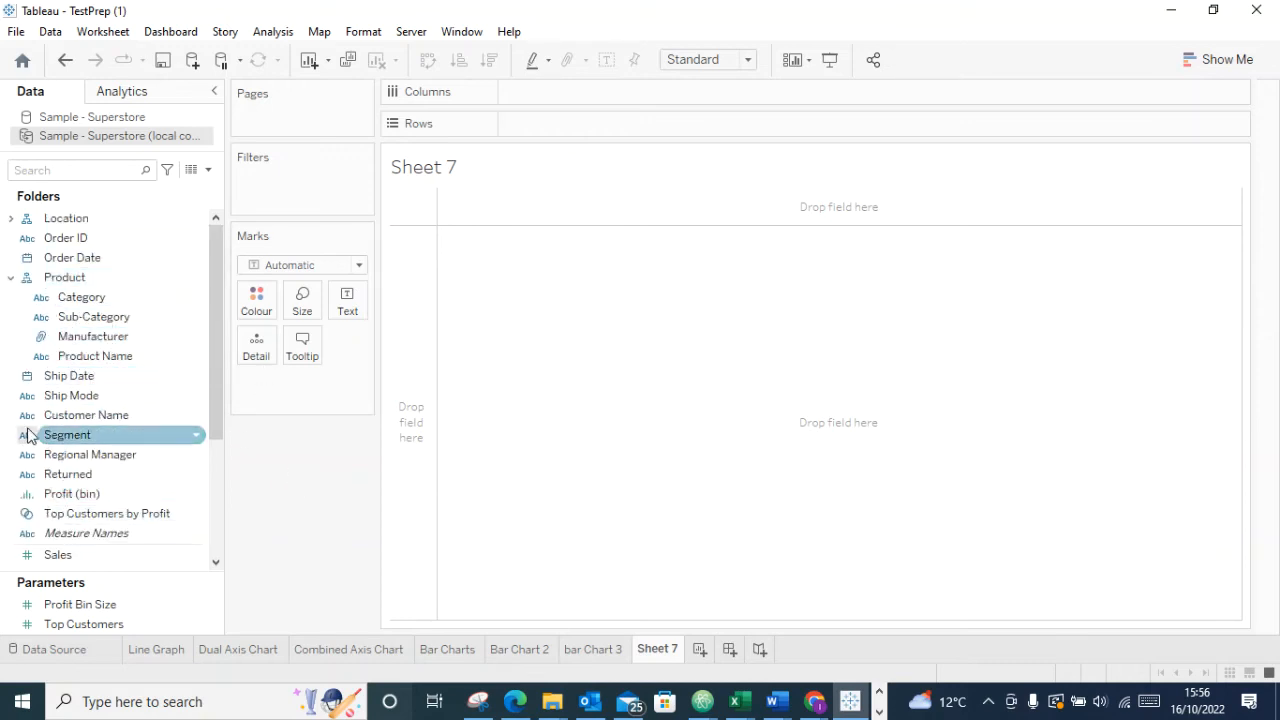
drag(89, 434, 600, 92)
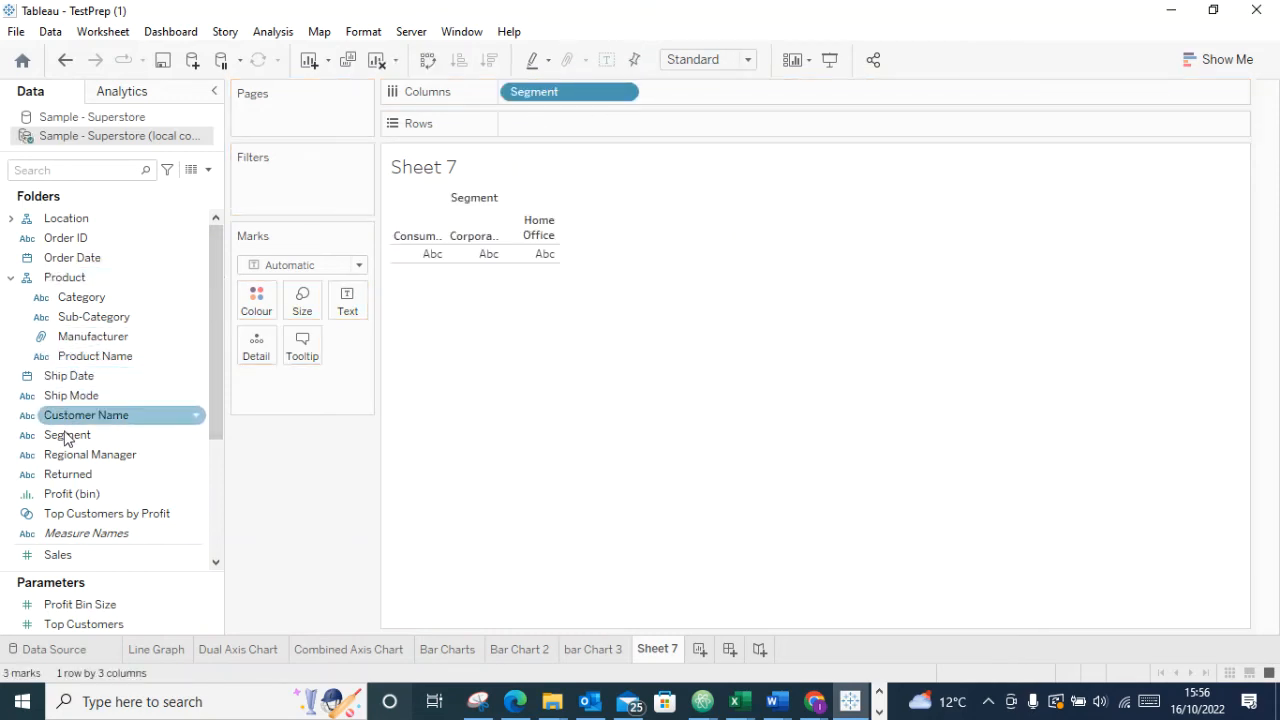
Place Category on the rows and drill it down to Sub-Category
scroll(60, 465, down, 1)
scroll(57, 468, down, 1)
scroll(57, 463, up, 2)
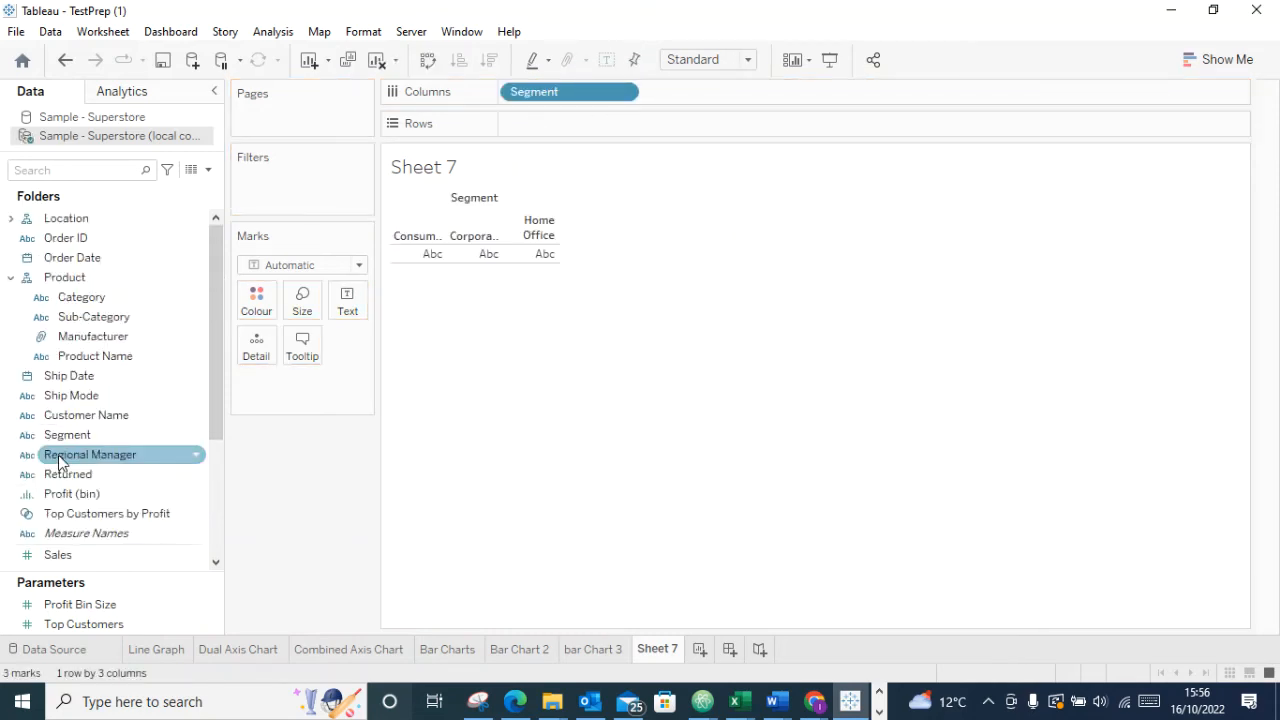
drag(87, 302, 543, 137)
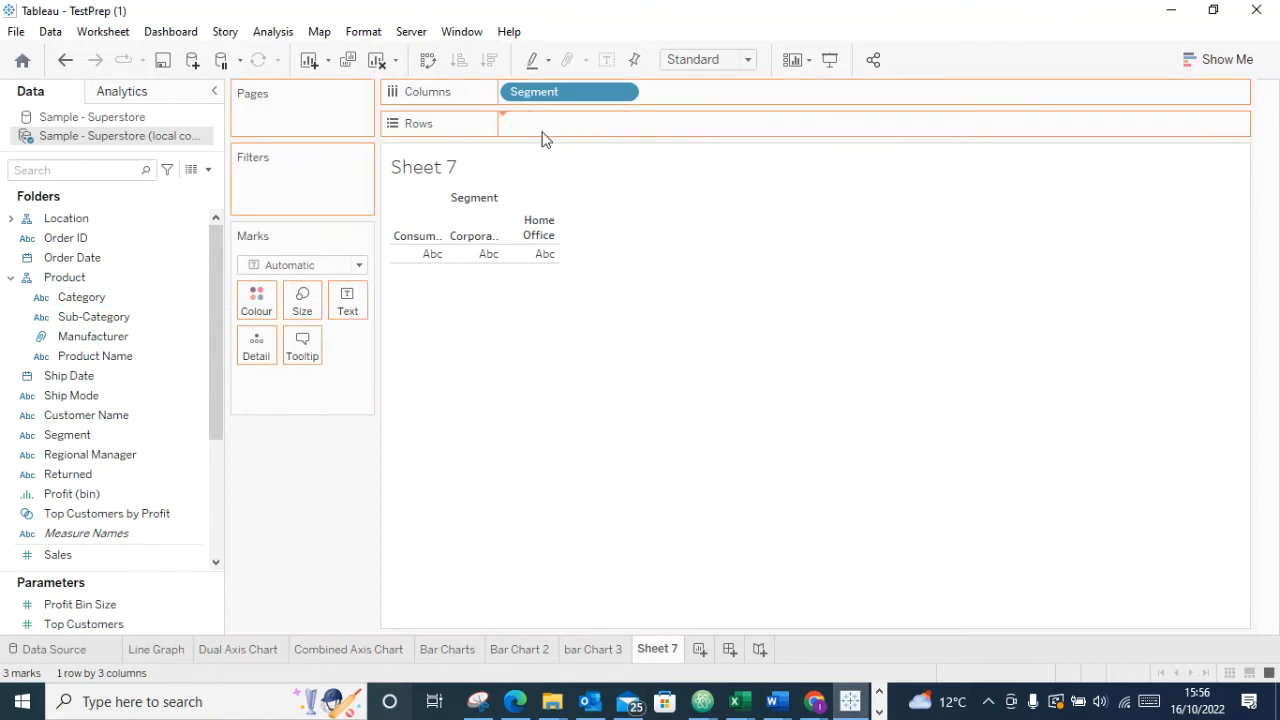
click(517, 128)
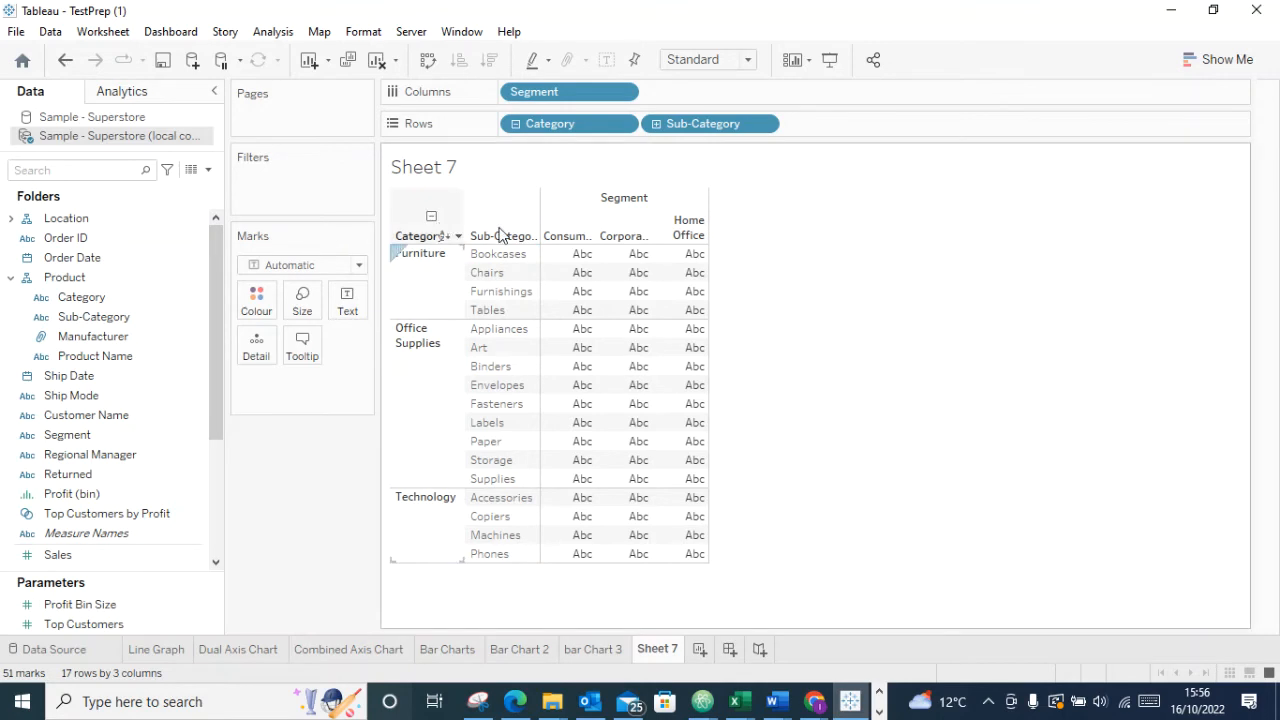
Add Region from the Location hierarchy to the columns and remove Segment from them
click(88, 455)
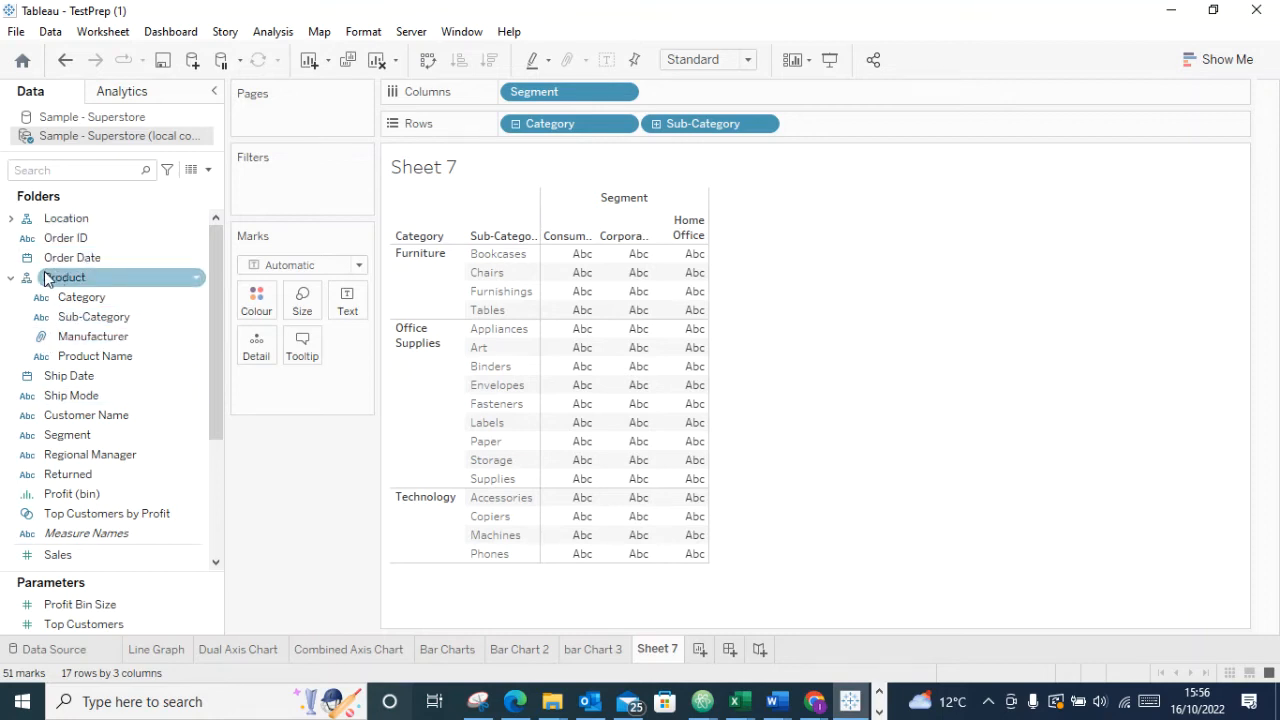
scroll(57, 417, down, 1)
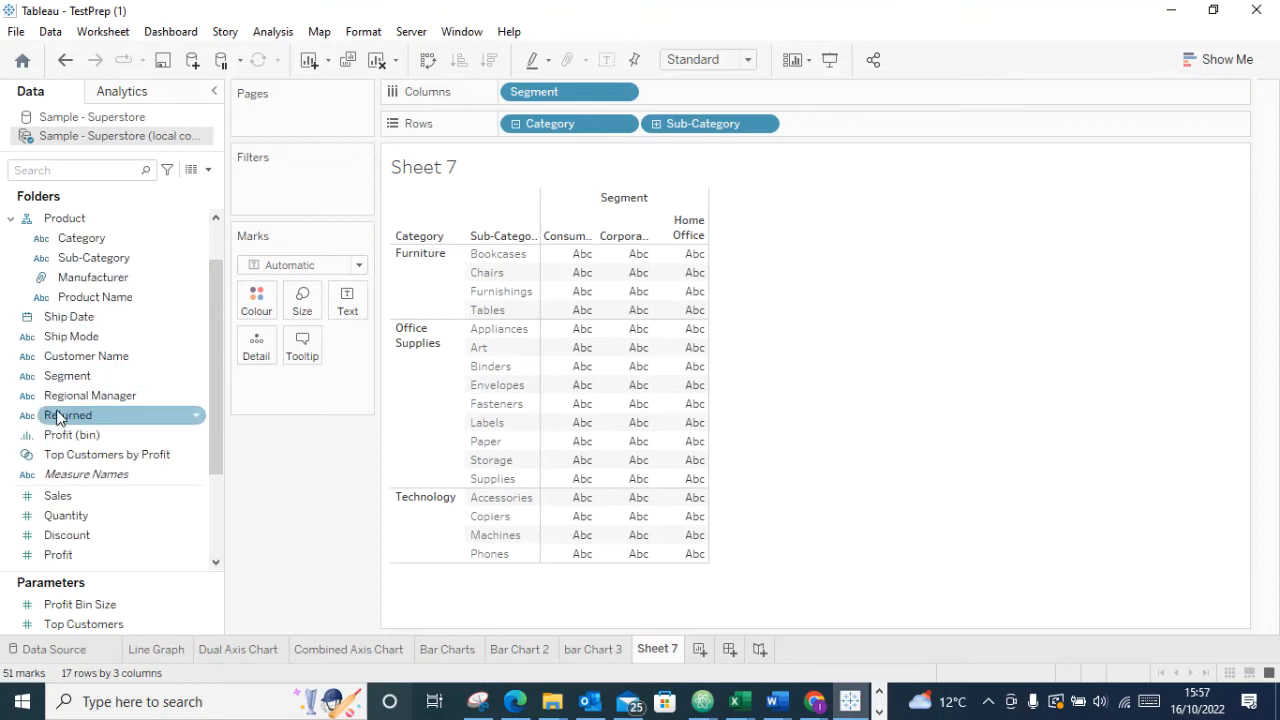
scroll(57, 417, down, 1)
scroll(57, 415, up, 2)
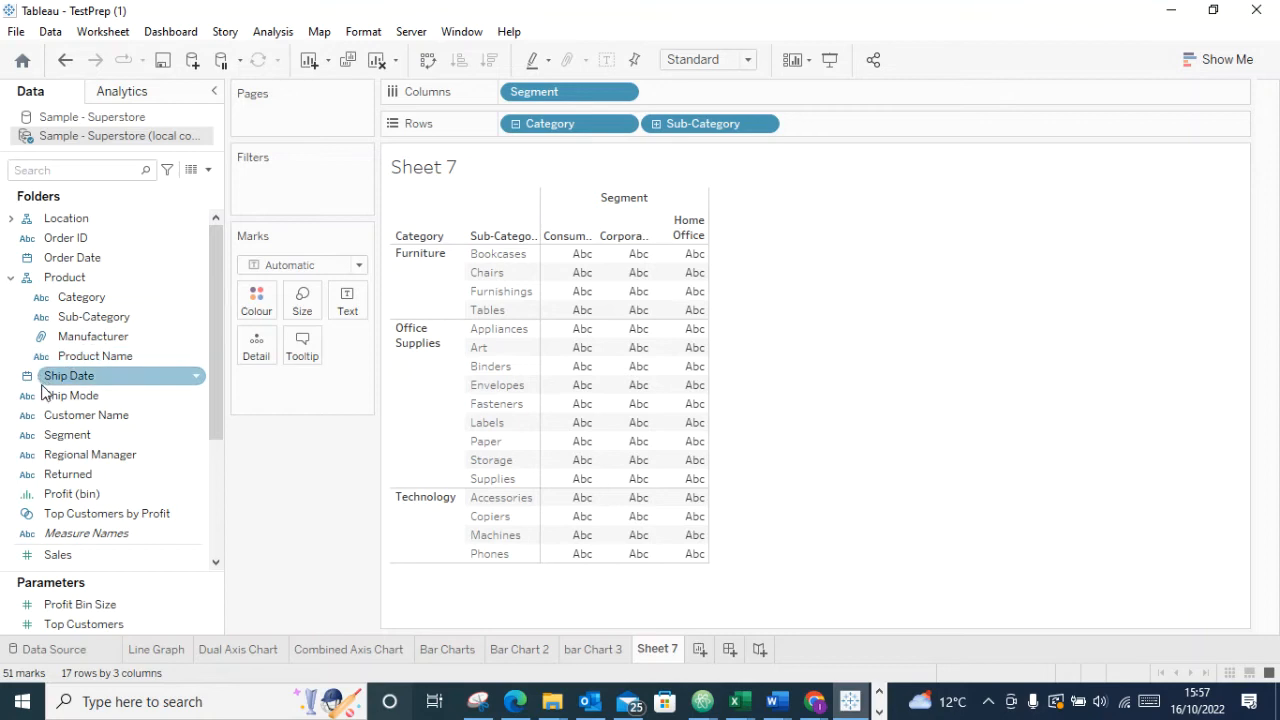
click(12, 219)
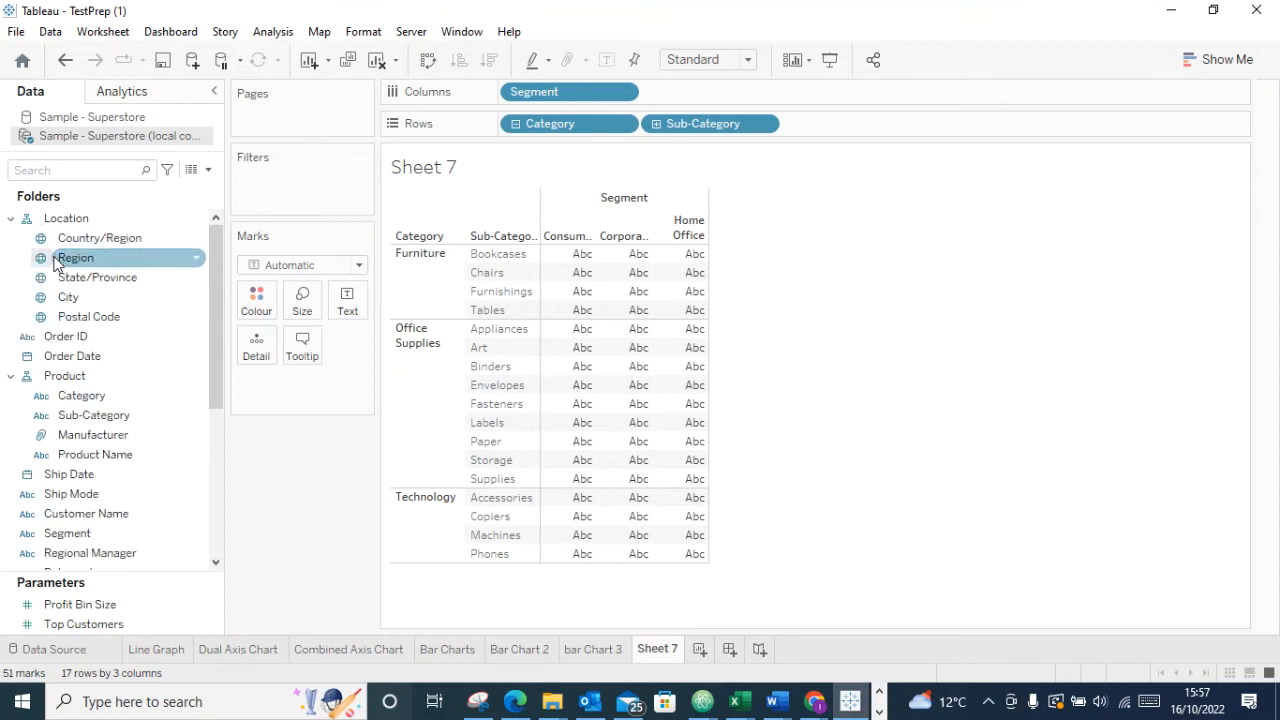
drag(72, 263, 742, 100)
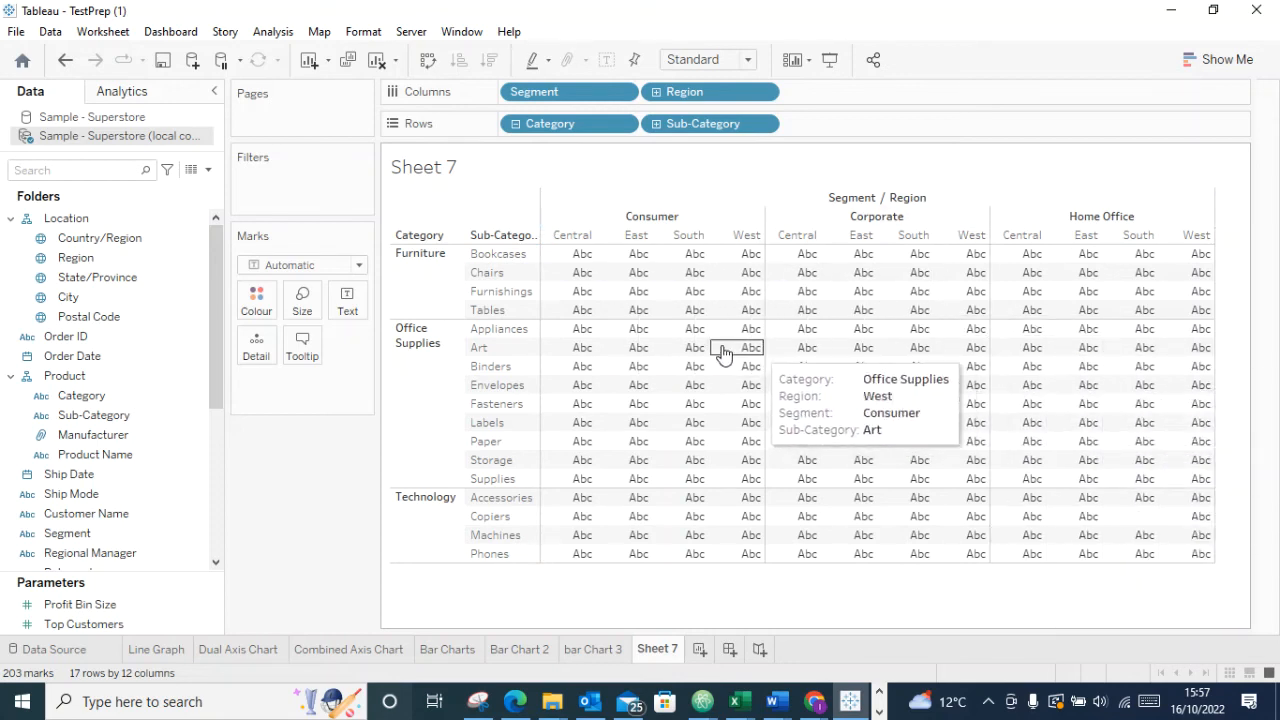
drag(575, 92, 381, 464)
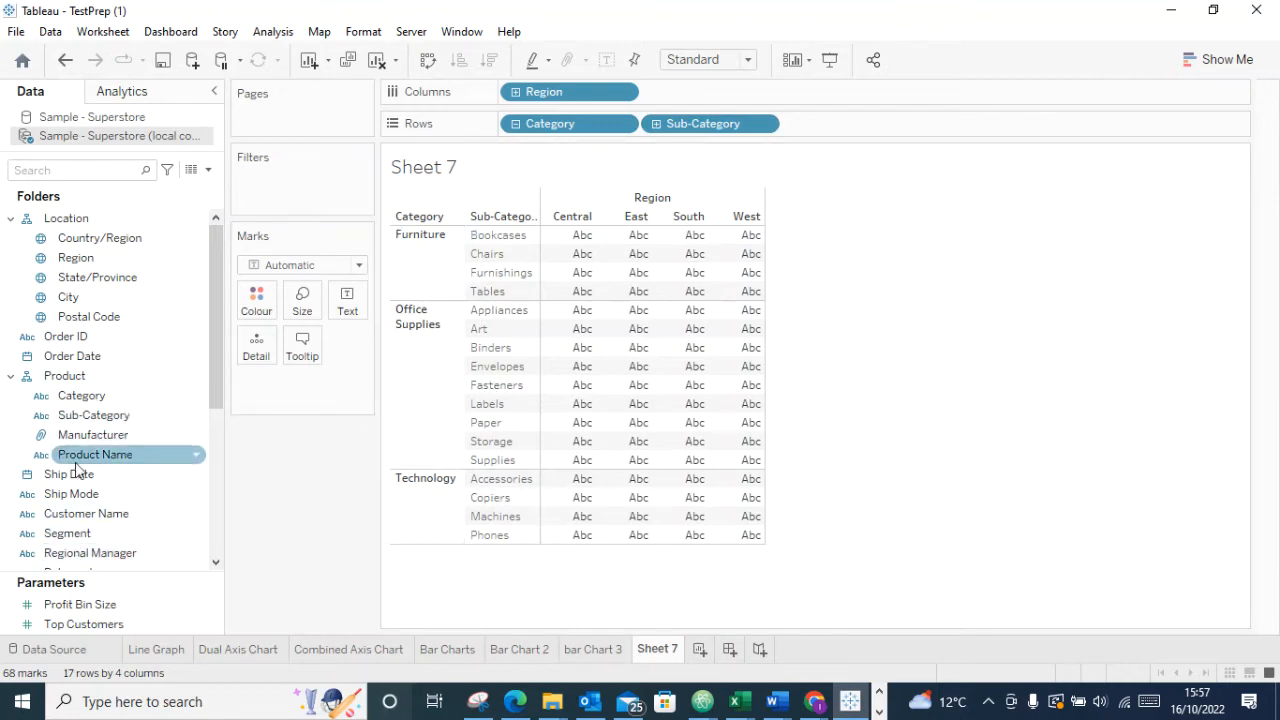
Fill the table cells with the Sales values for each region and sub-category
scroll(73, 560, down, 1)
scroll(72, 570, down, 4)
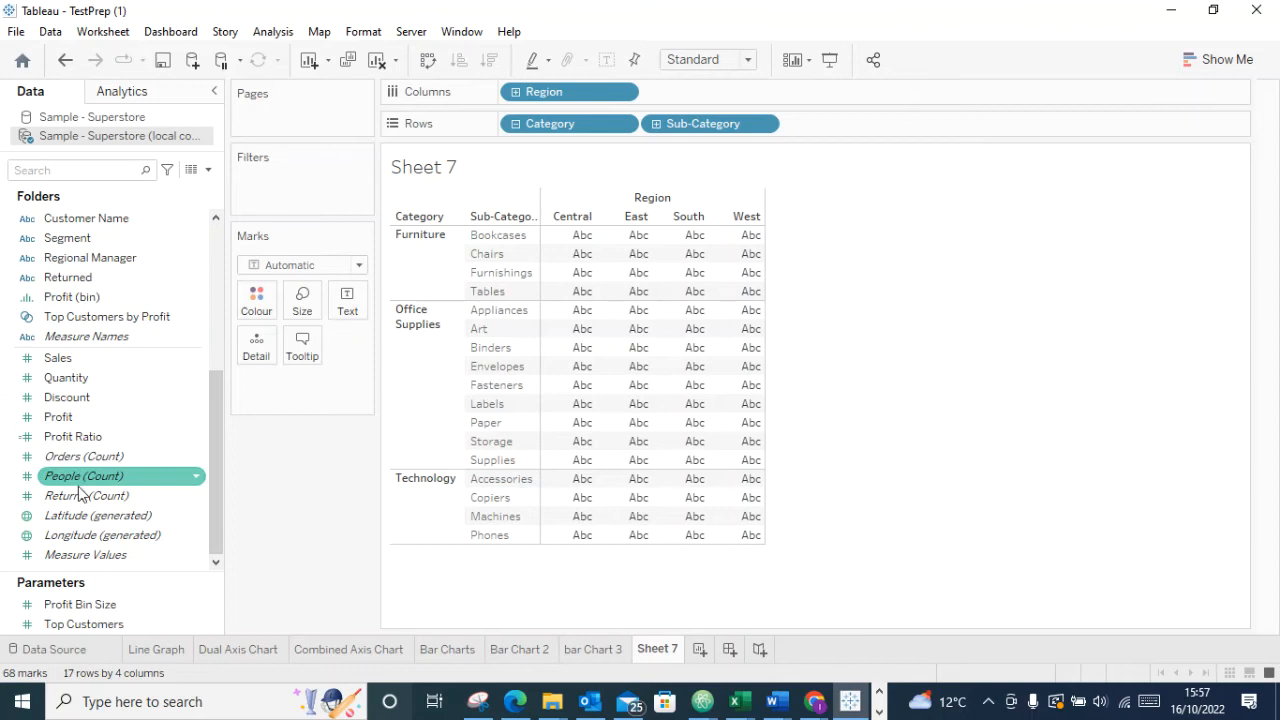
drag(86, 370, 644, 340)
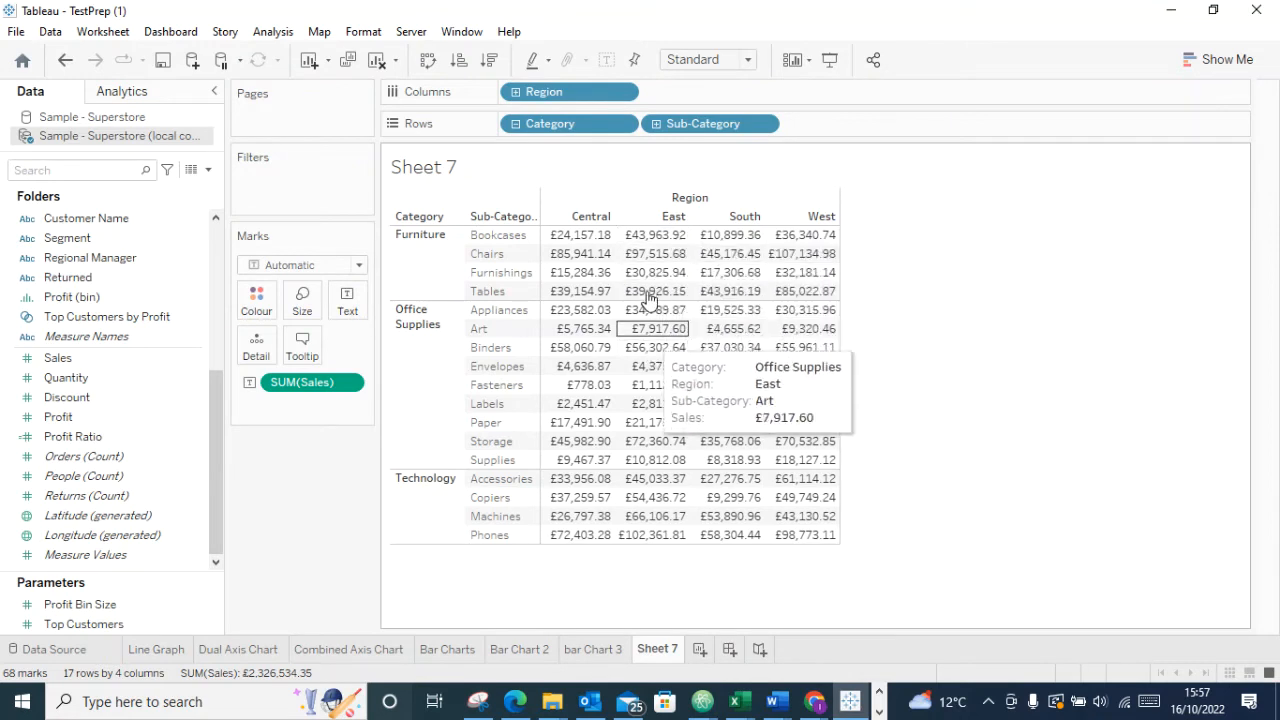
Add subtotals for each category to the sales table using the Totals analytics option
click(130, 95)
click(34, 95)
click(124, 95)
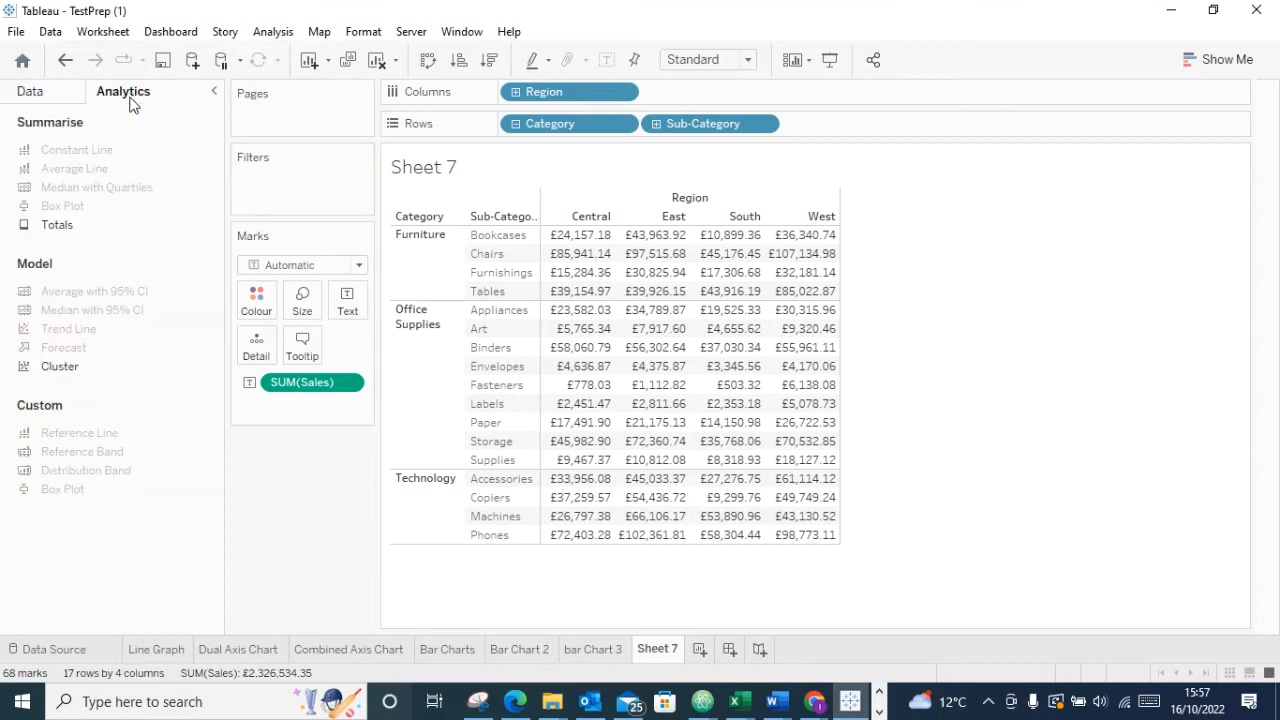
click(27, 97)
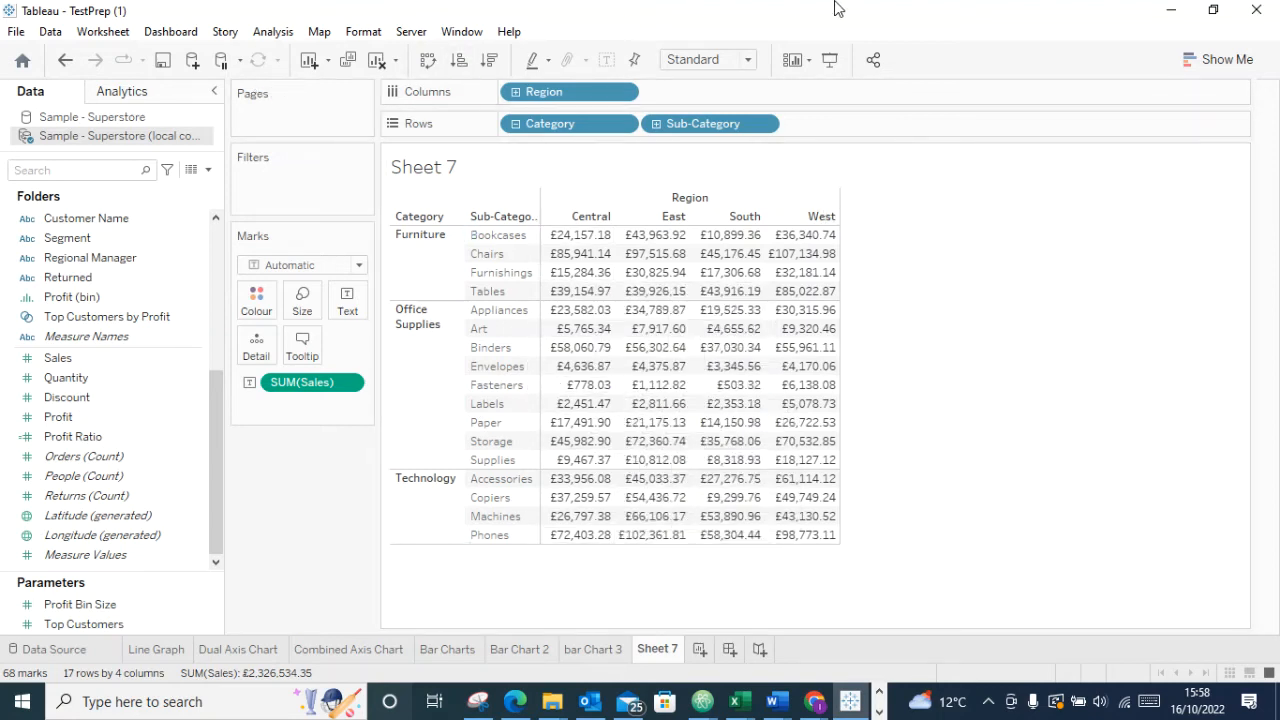
click(163, 93)
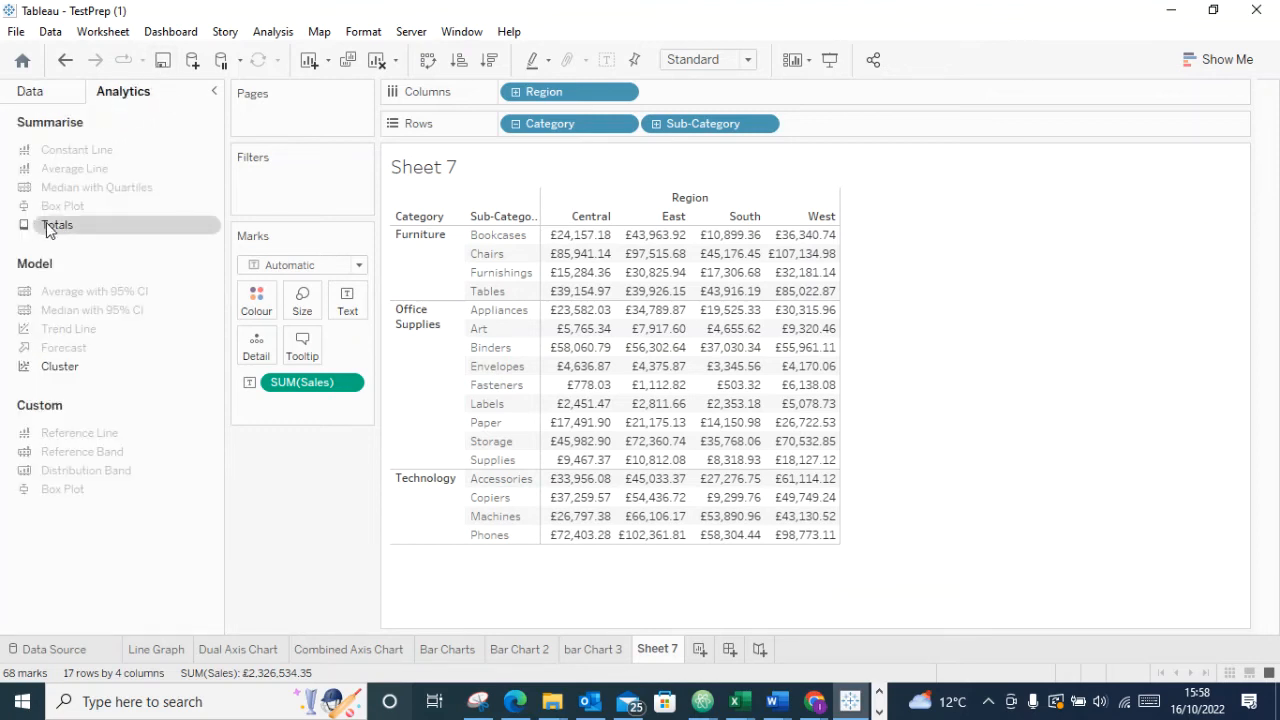
drag(52, 228, 581, 225)
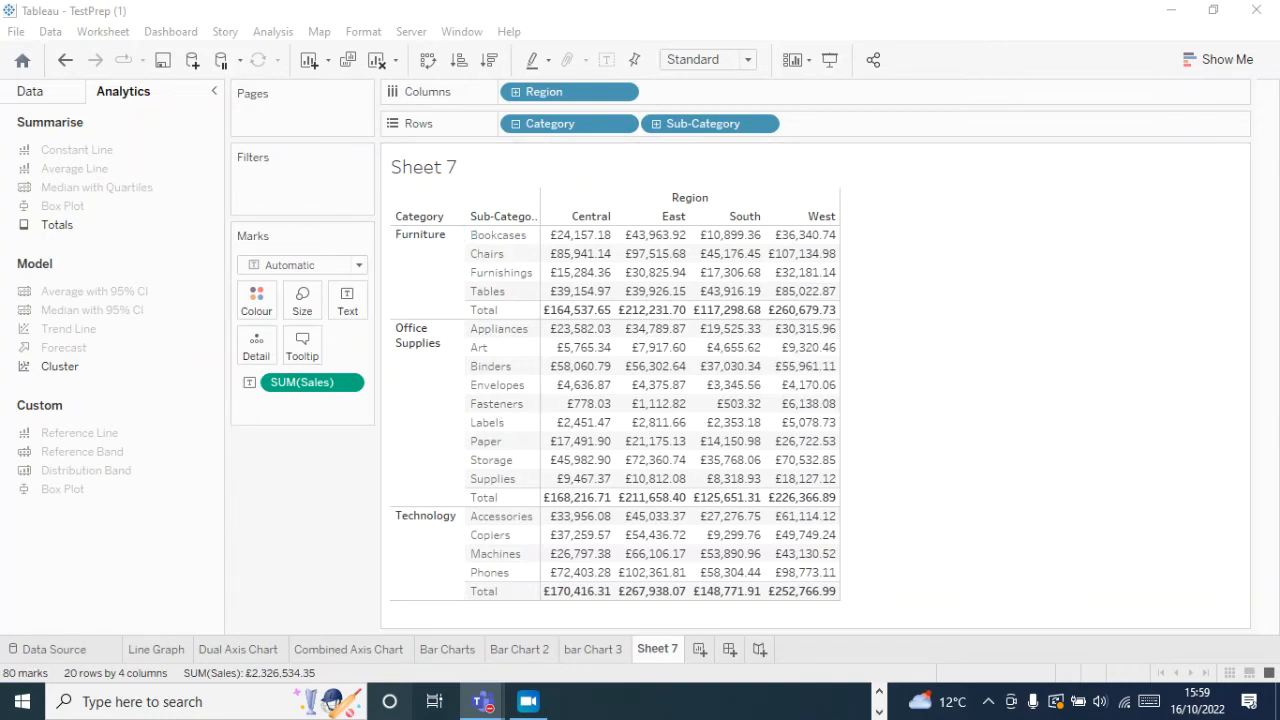
Add row grand totals and column grand totals to the sales table
mouse_move(588, 318)
drag(42, 214, 753, 237)
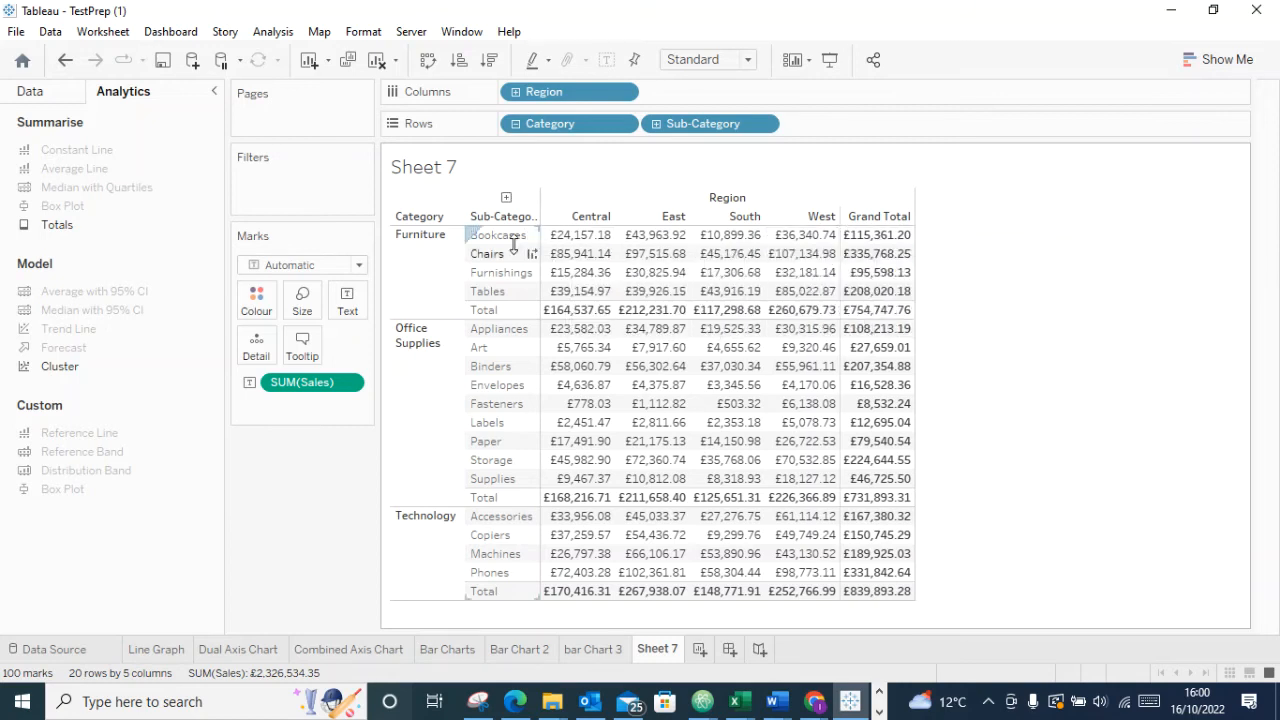
mouse_move(863, 240)
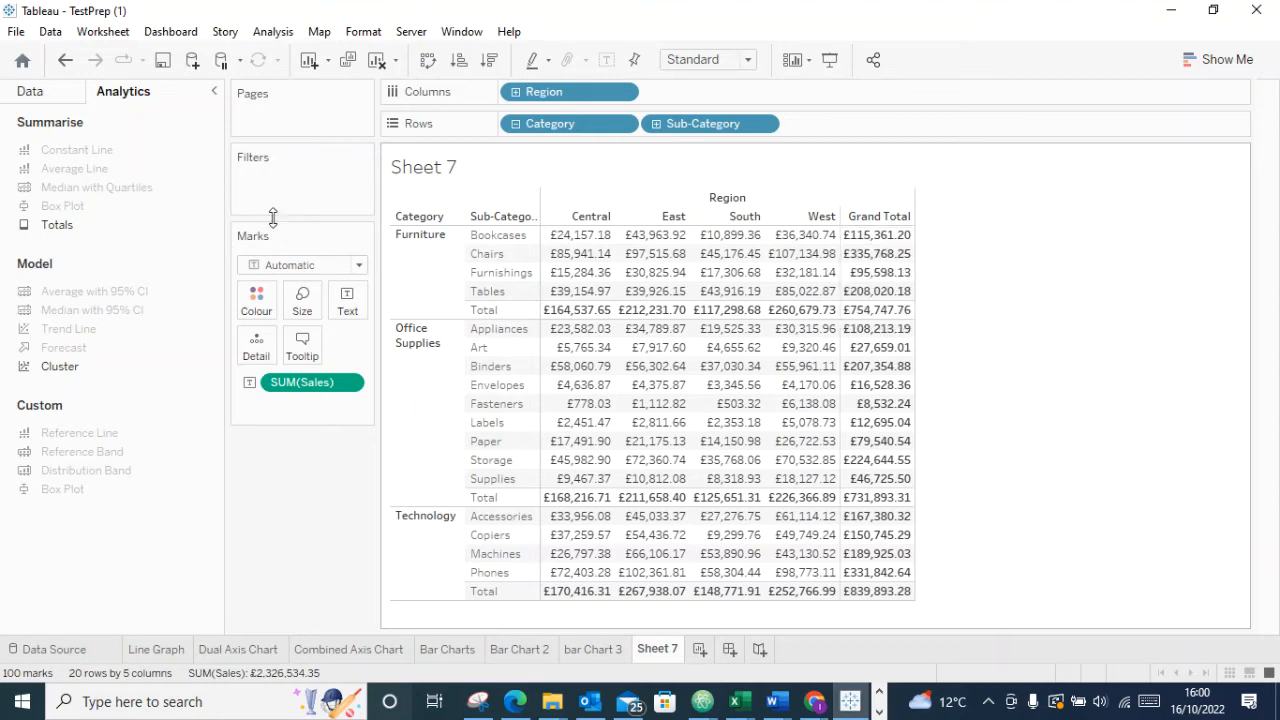
drag(58, 222, 666, 229)
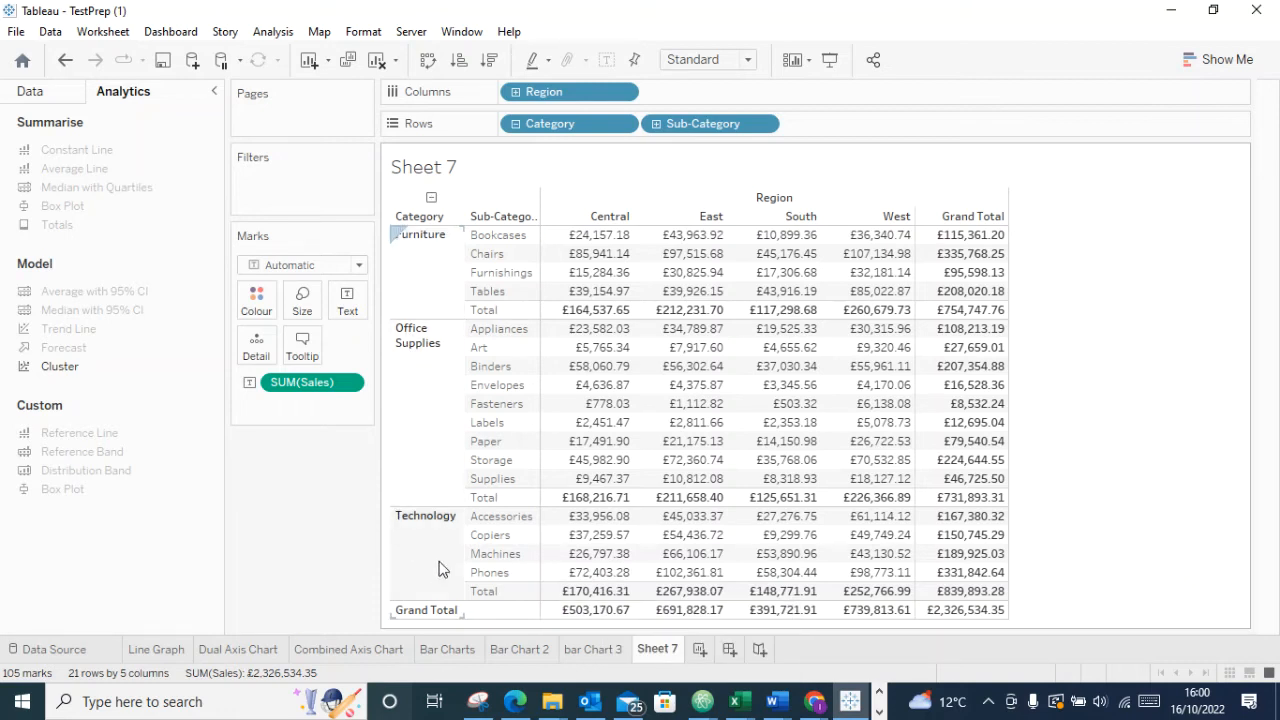
Convert the sales text table into a highlight table coloured by Sales
mouse_move(593, 621)
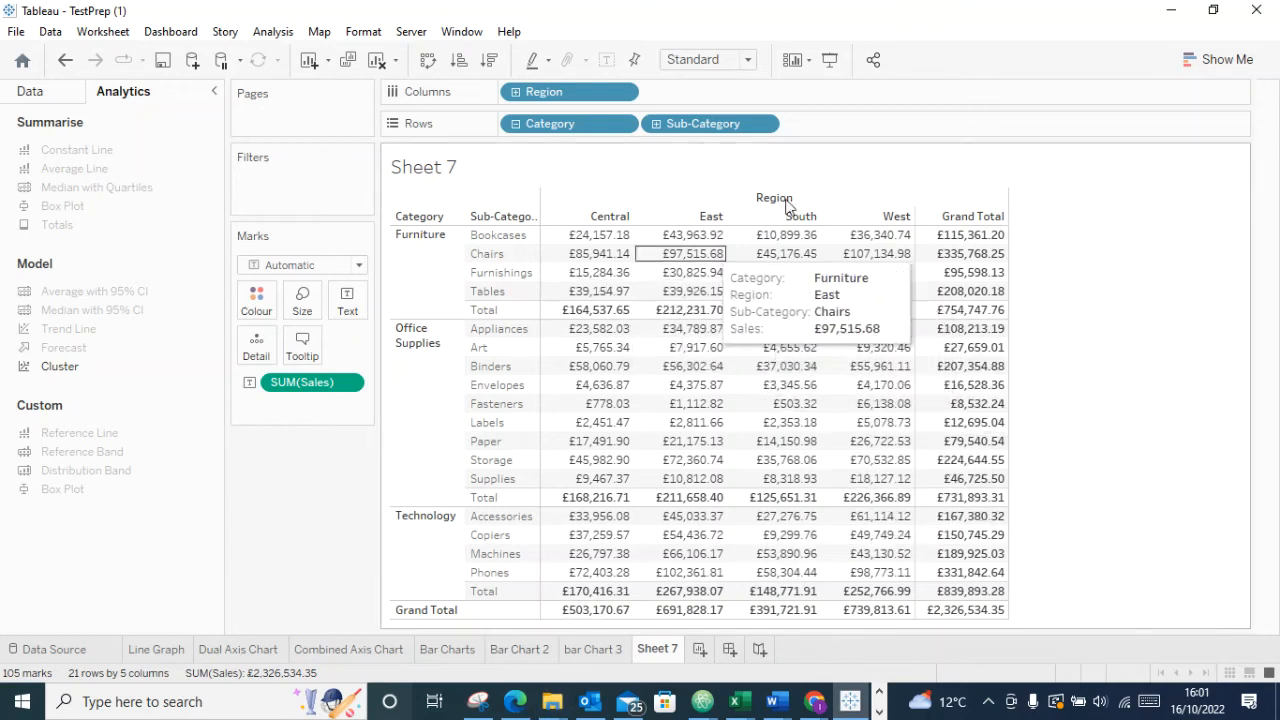
click(1181, 60)
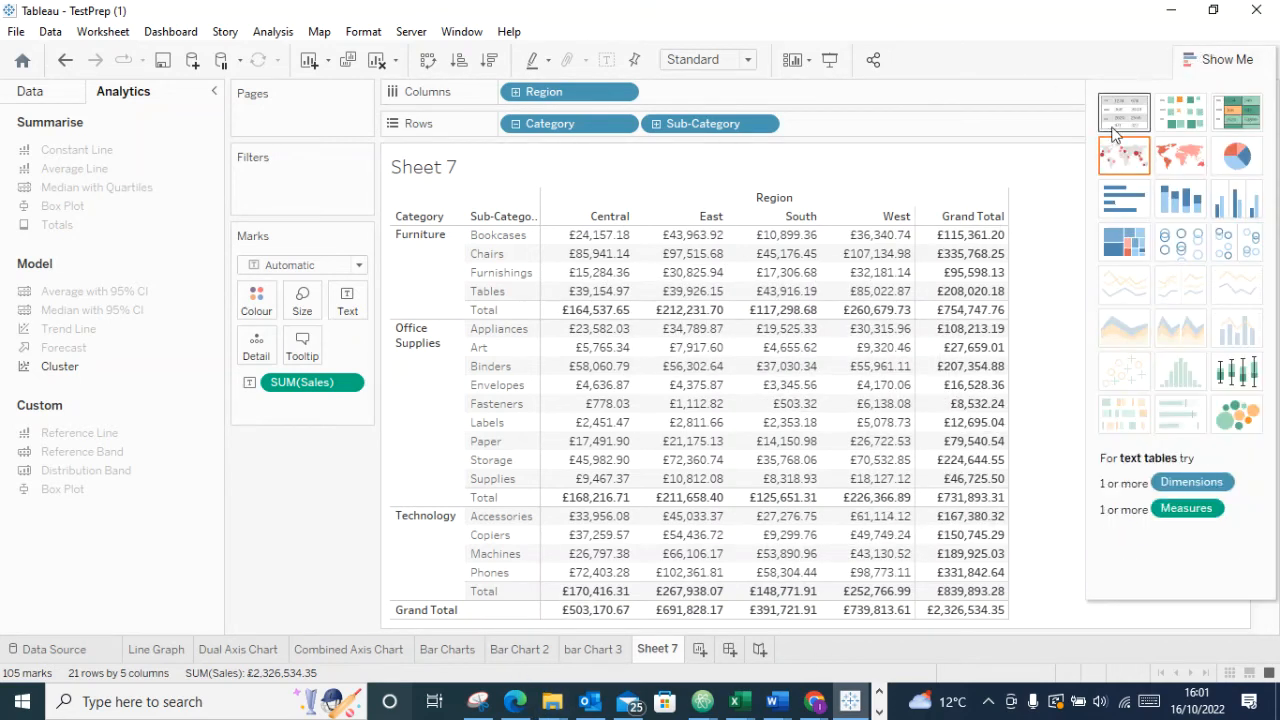
click(1237, 112)
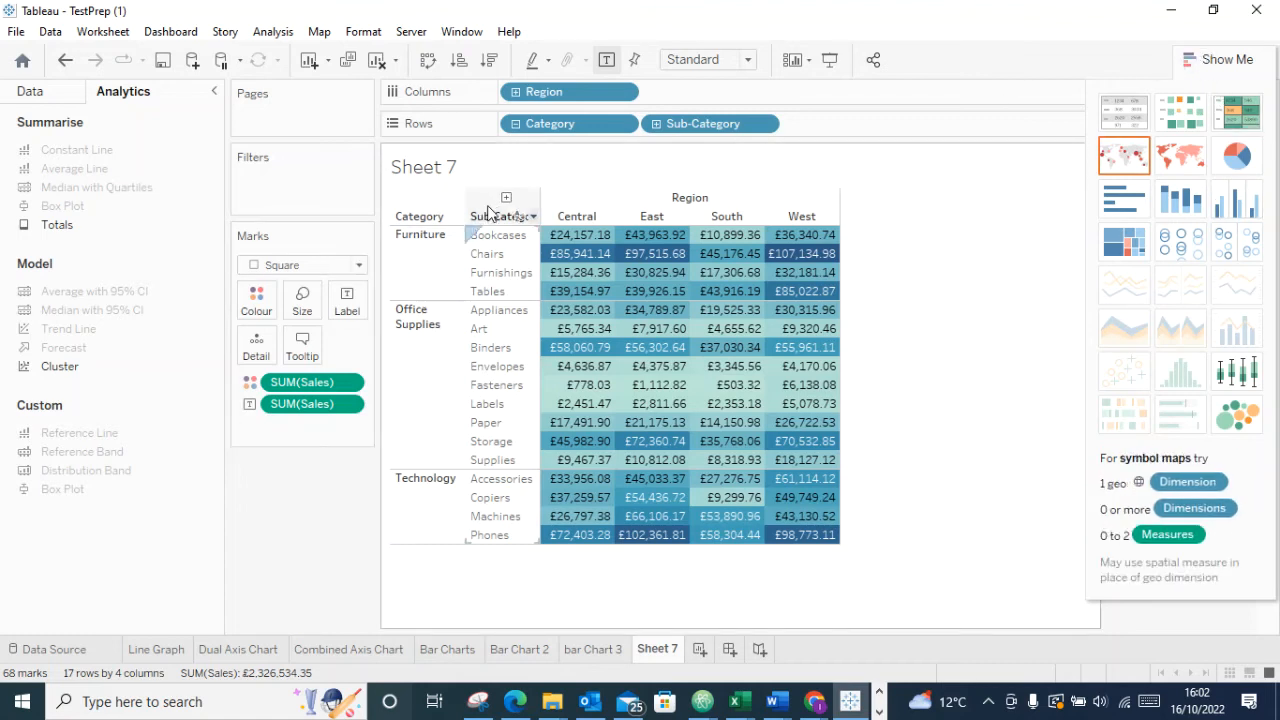
Undo the highlight table conversion to restore the Sales text table with totals, and hide the chart type suggestions
click(66, 60)
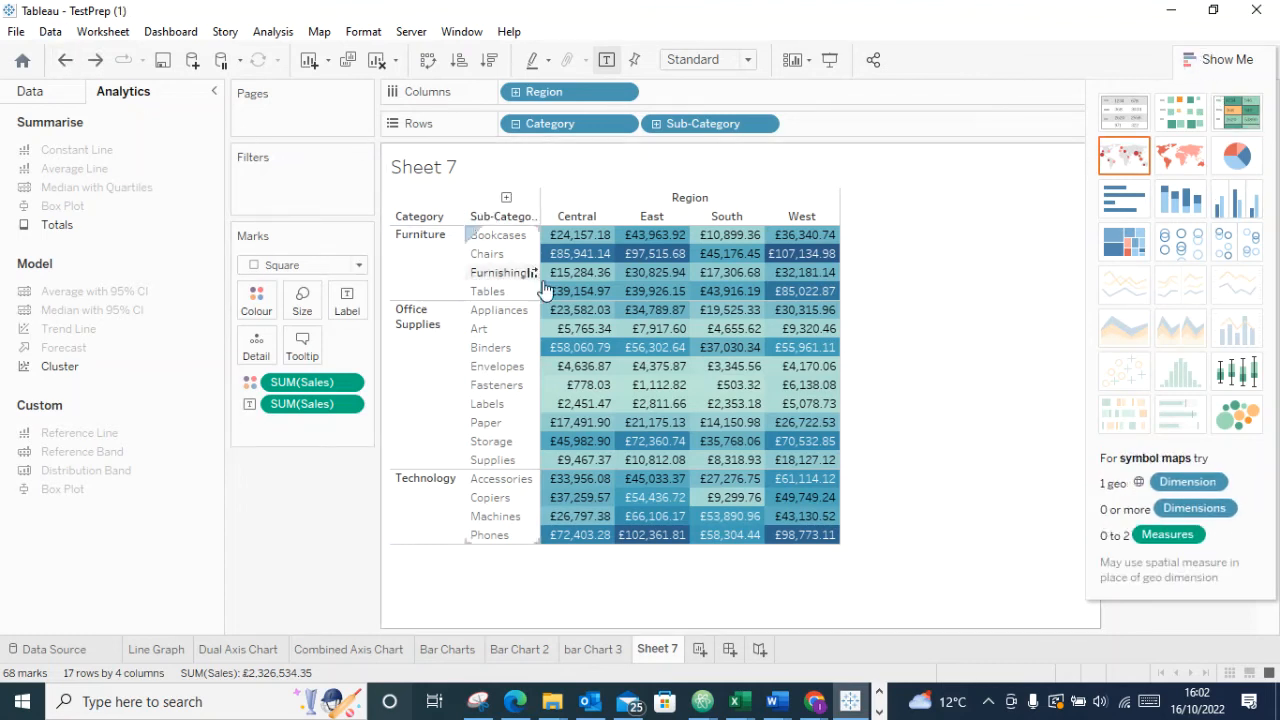
click(96, 60)
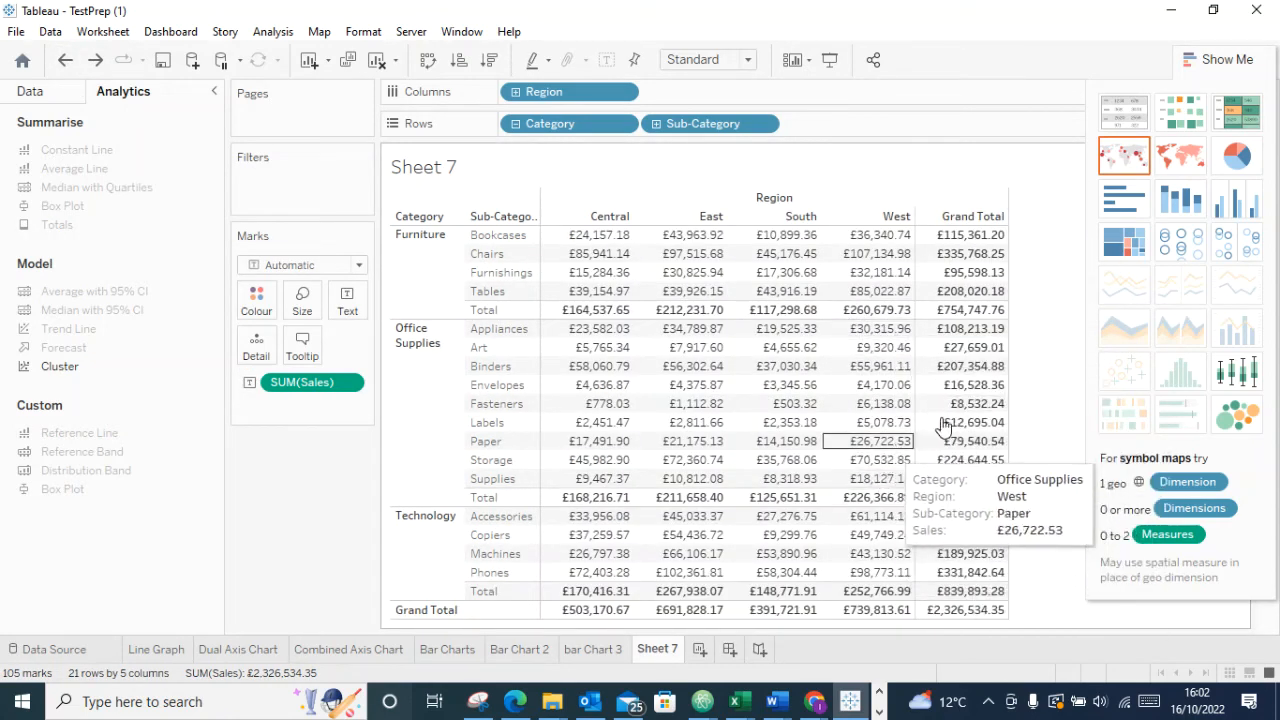
click(1215, 64)
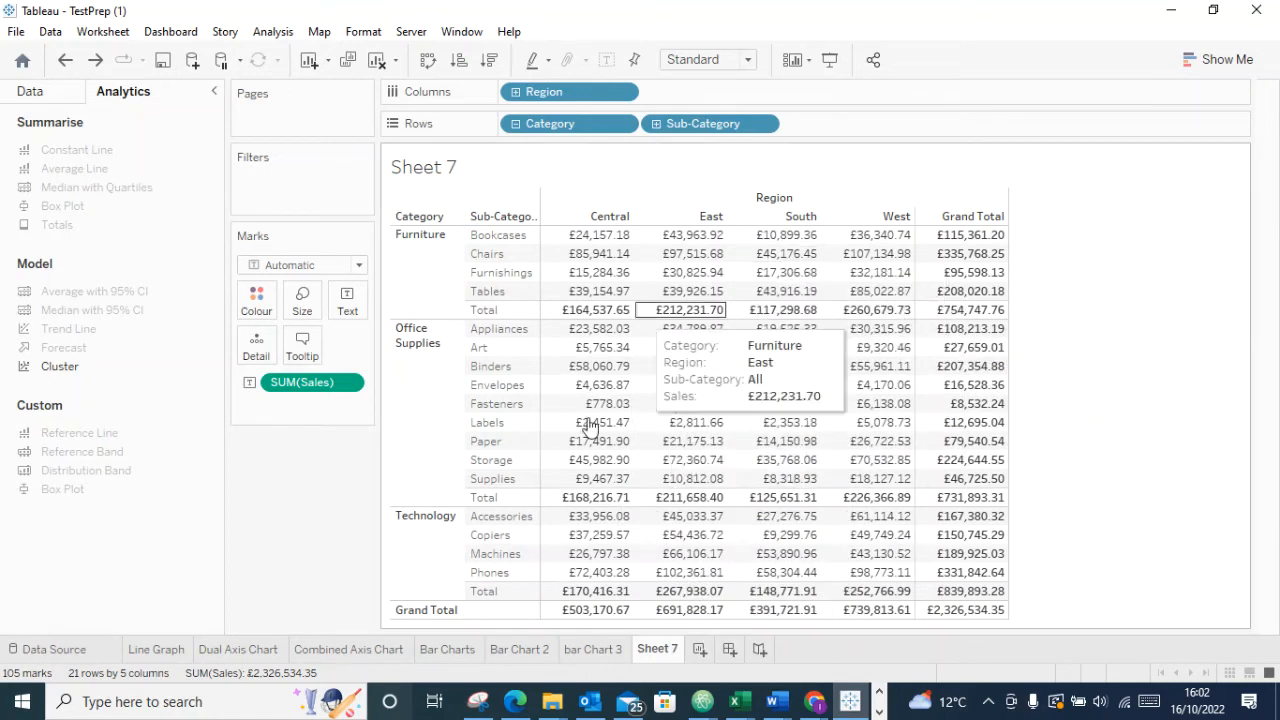
Try the Percent of Total quick table calculation on Sales, checking the regional grand totals, and clear the calculation again
click(348, 384)
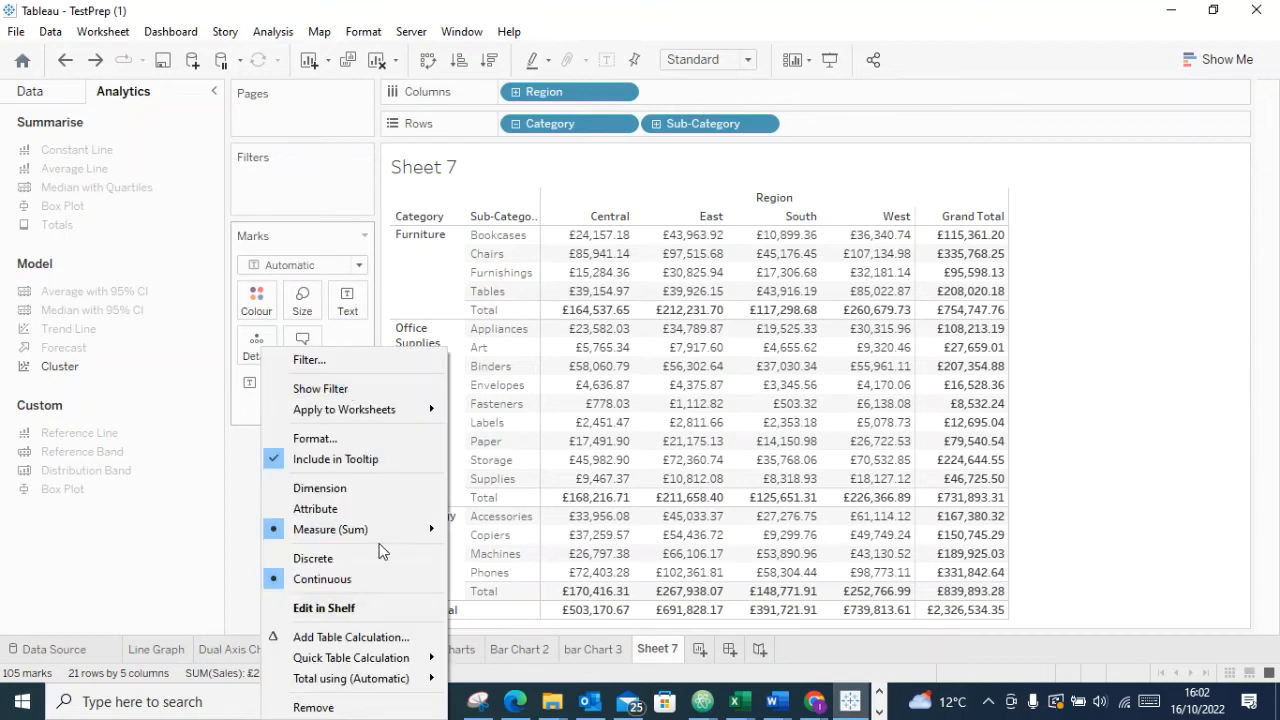
mouse_move(384, 665)
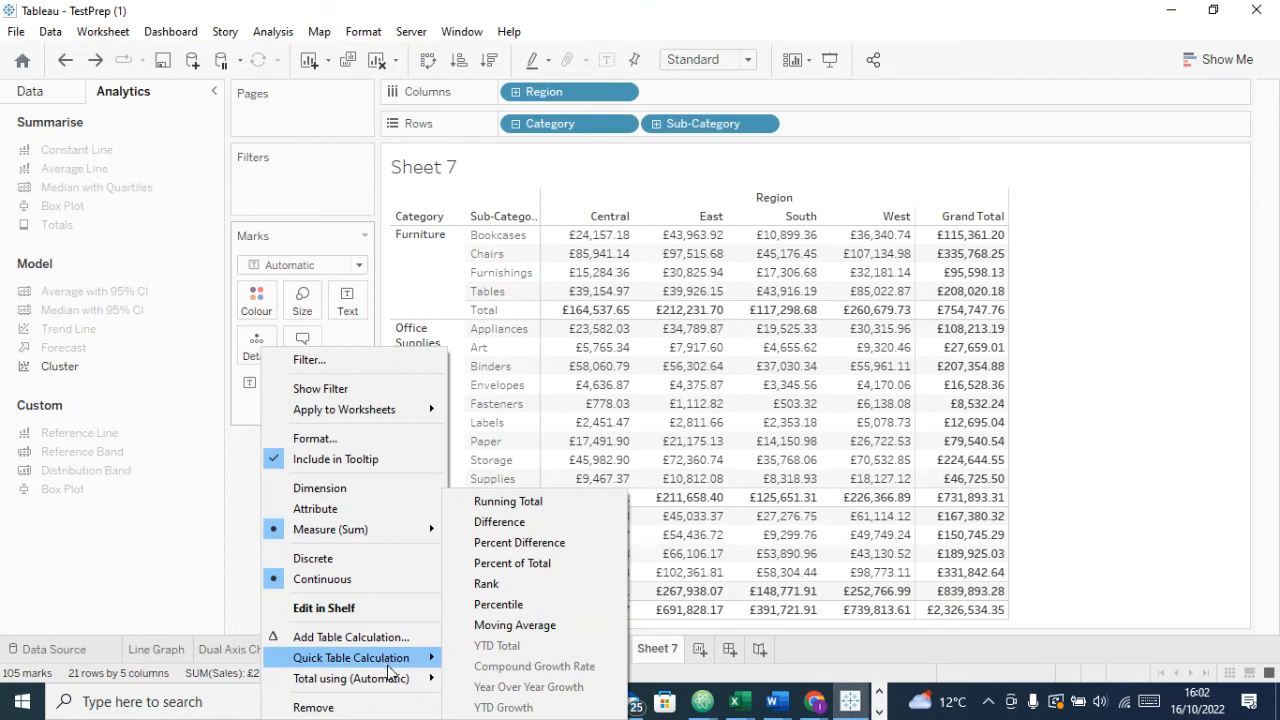
click(550, 564)
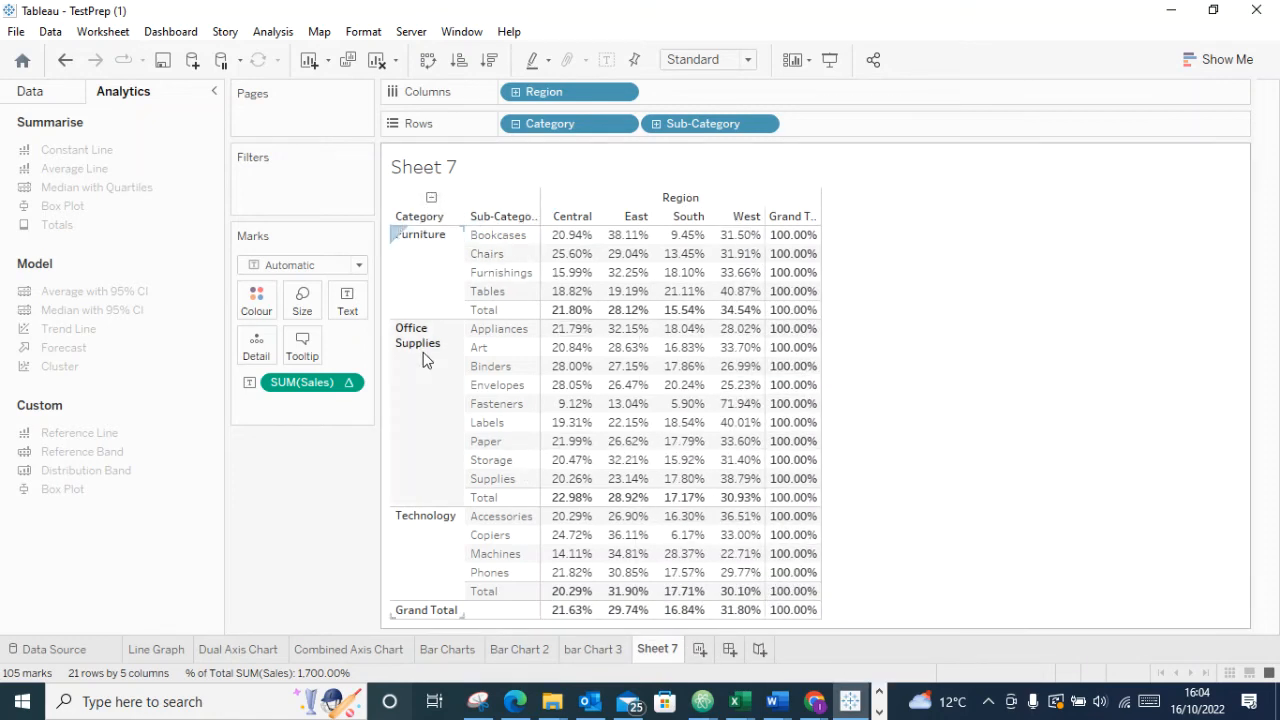
mouse_move(738, 612)
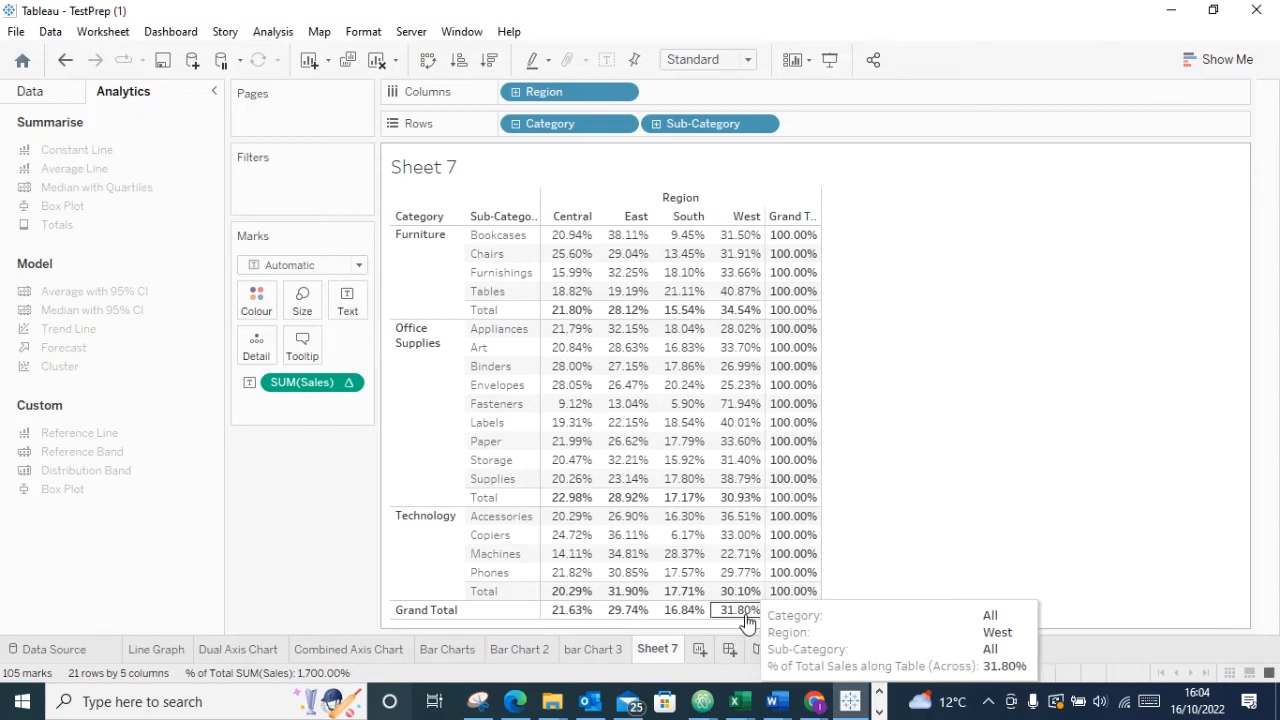
mouse_move(610, 600)
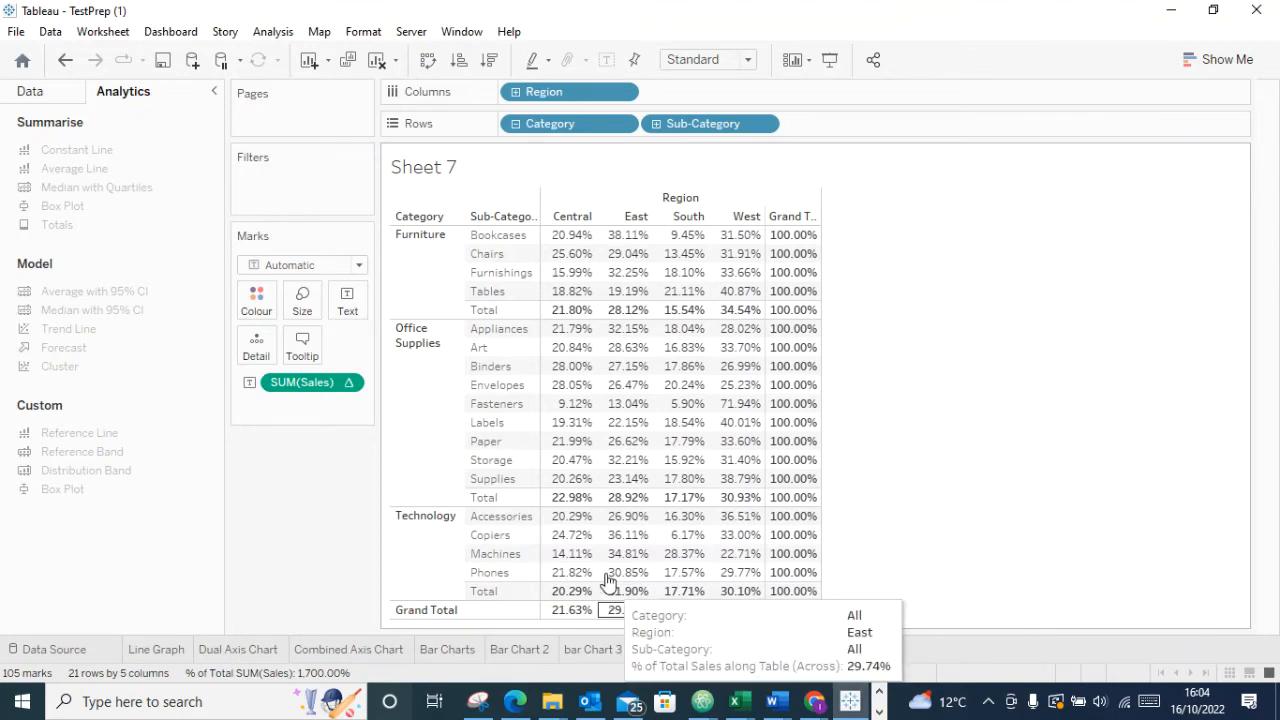
mouse_move(570, 612)
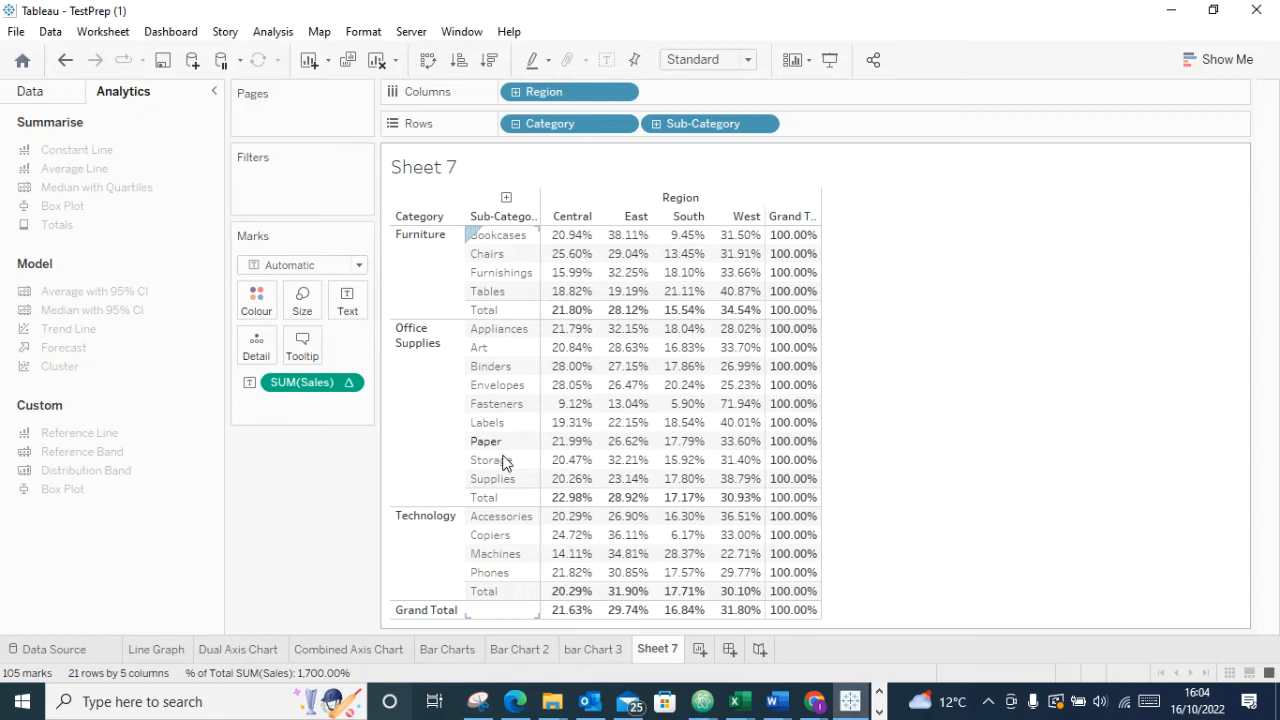
click(350, 384)
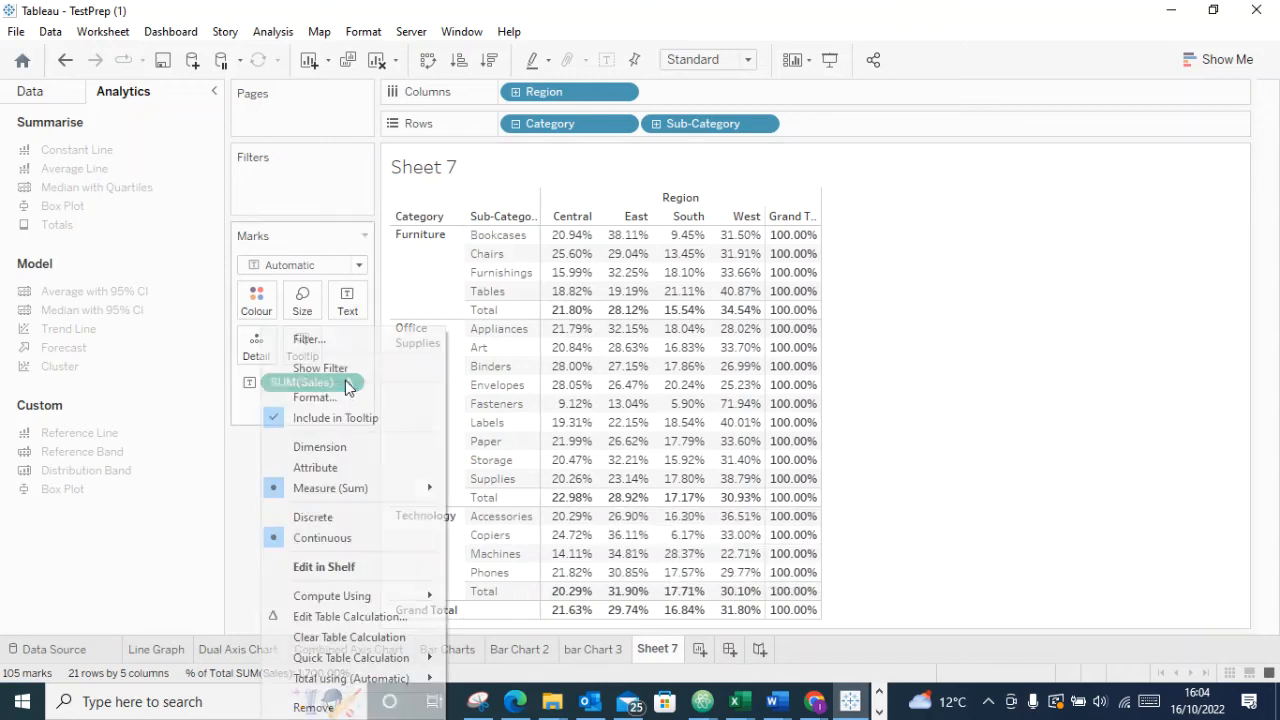
click(387, 639)
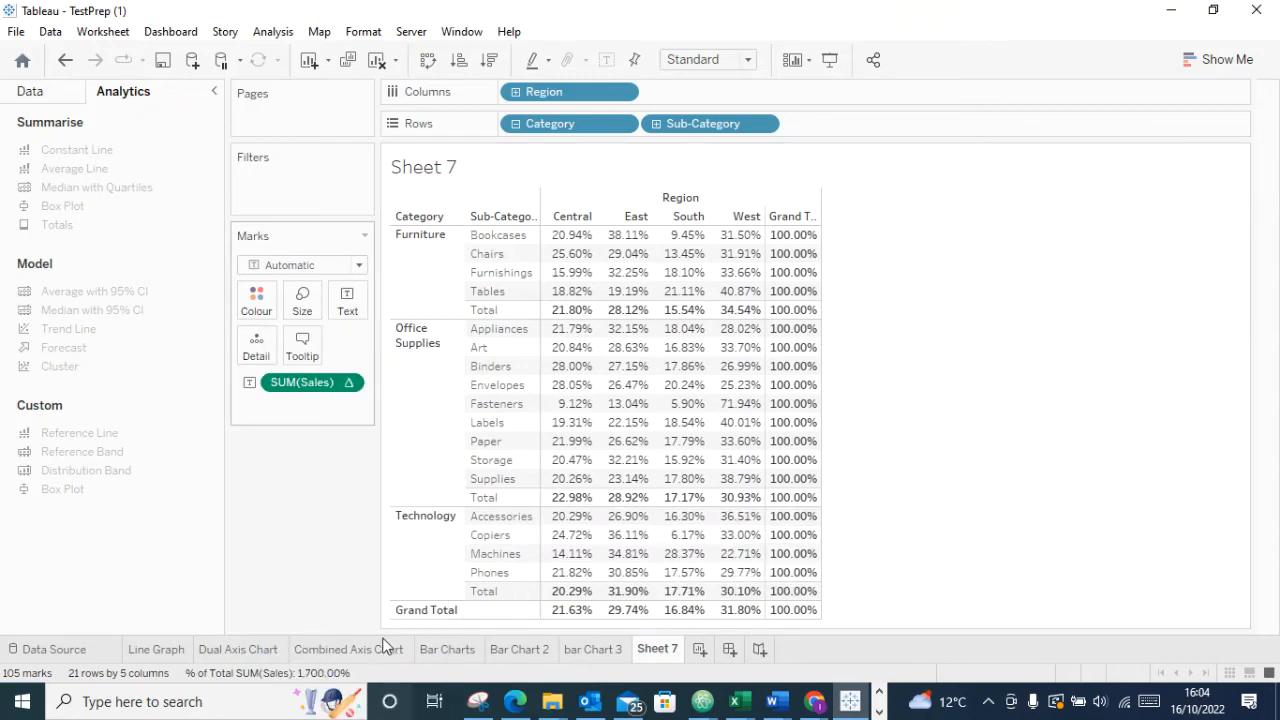
Try the Running Total quick table calculation on the Sales values and undo it
click(350, 382)
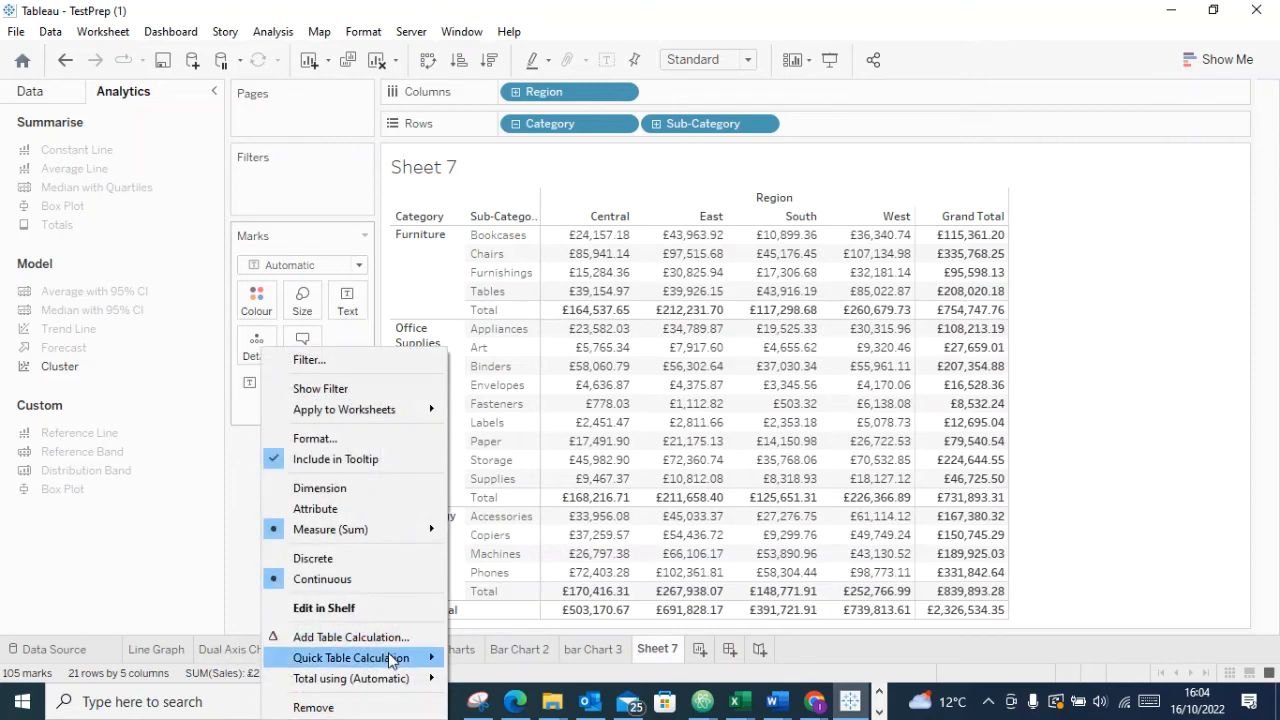
mouse_move(396, 665)
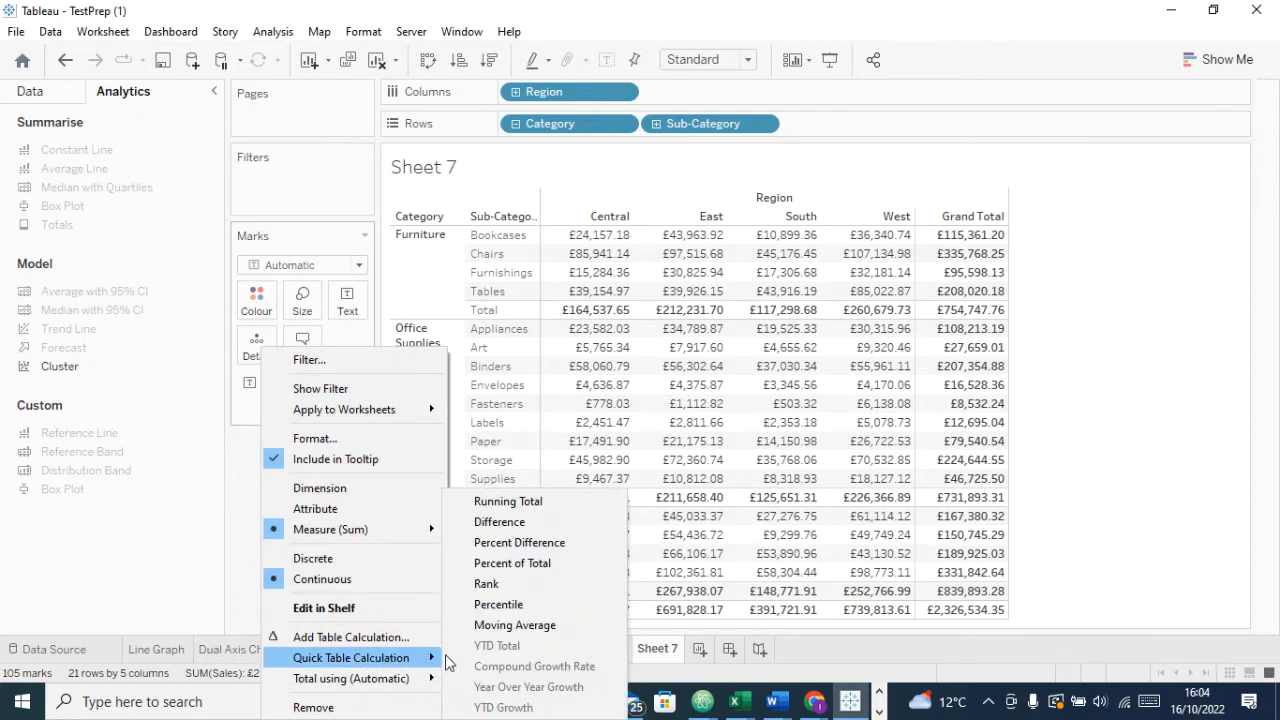
click(528, 501)
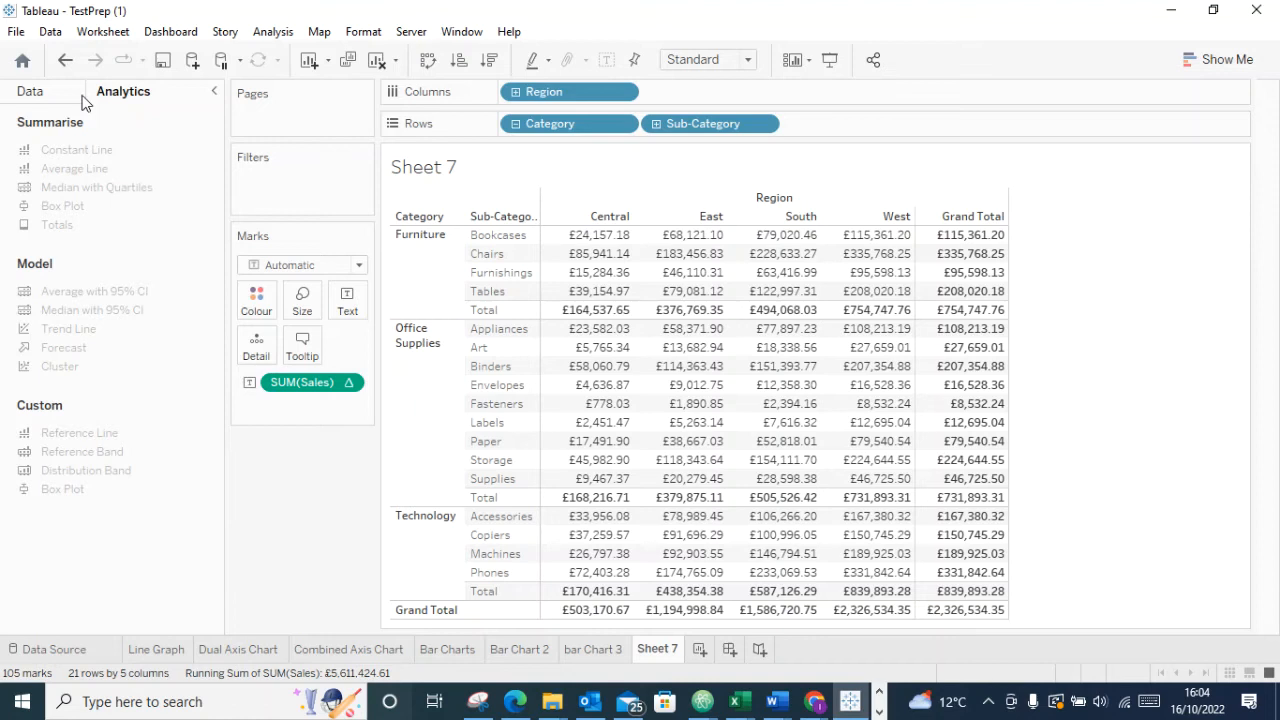
click(65, 60)
Try the Percent Difference quick table calculation on the Sales values and undo it
right_click(348, 395)
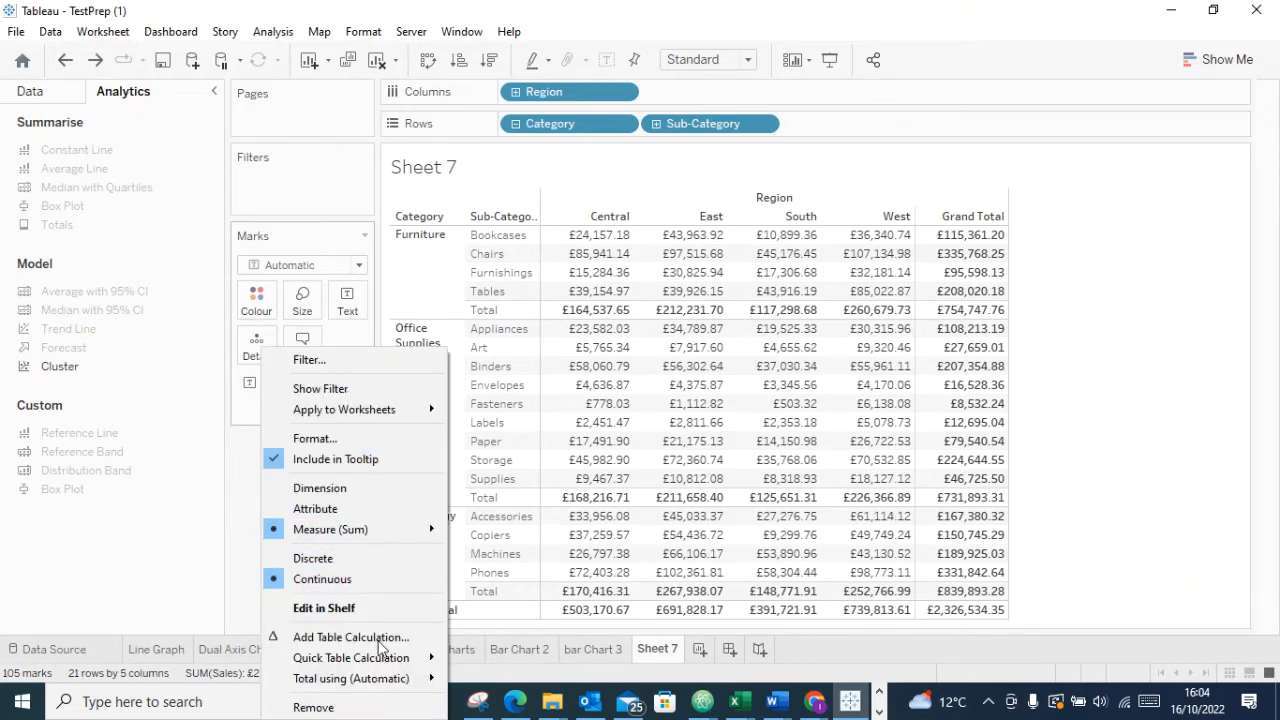
mouse_move(415, 664)
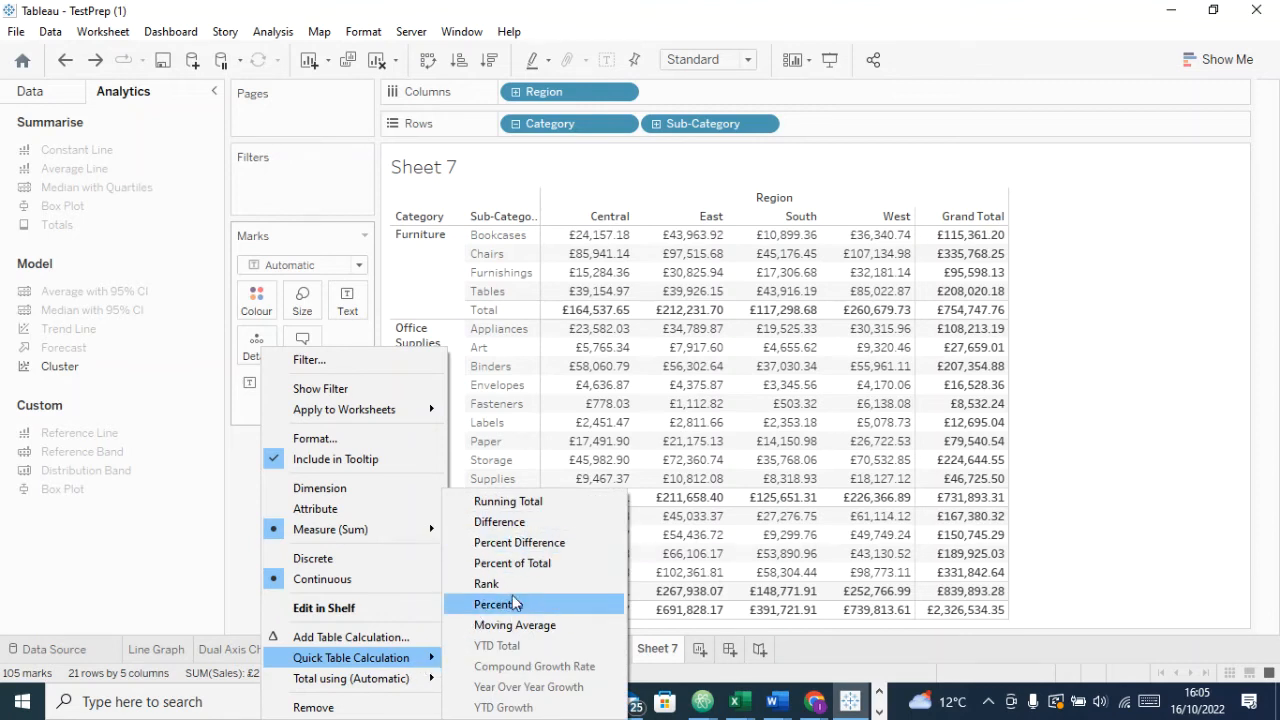
click(518, 545)
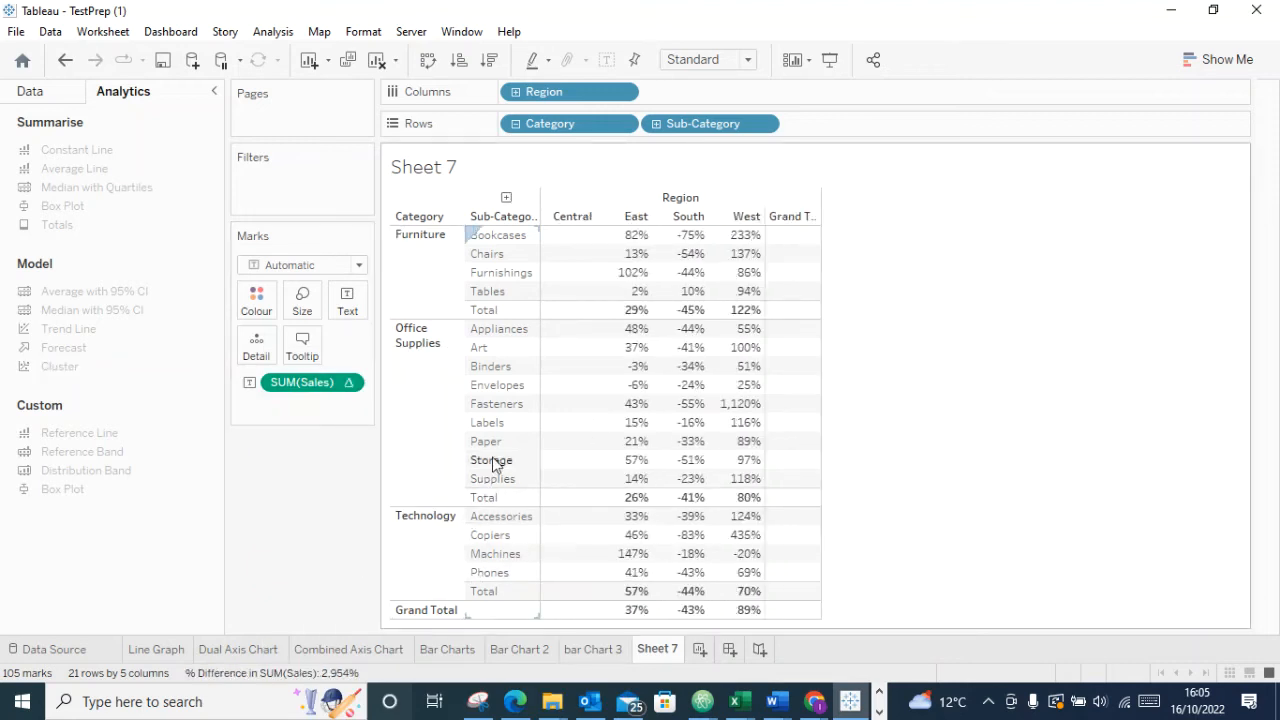
click(348, 385)
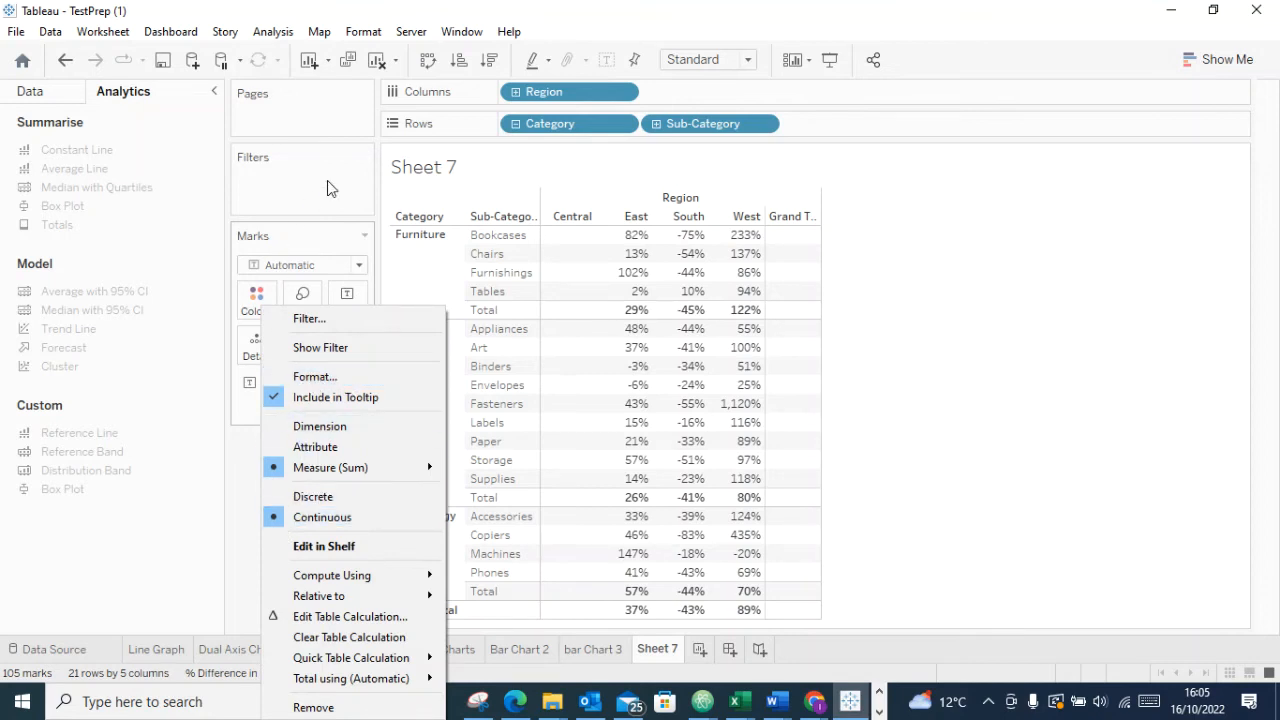
click(85, 78)
click(65, 59)
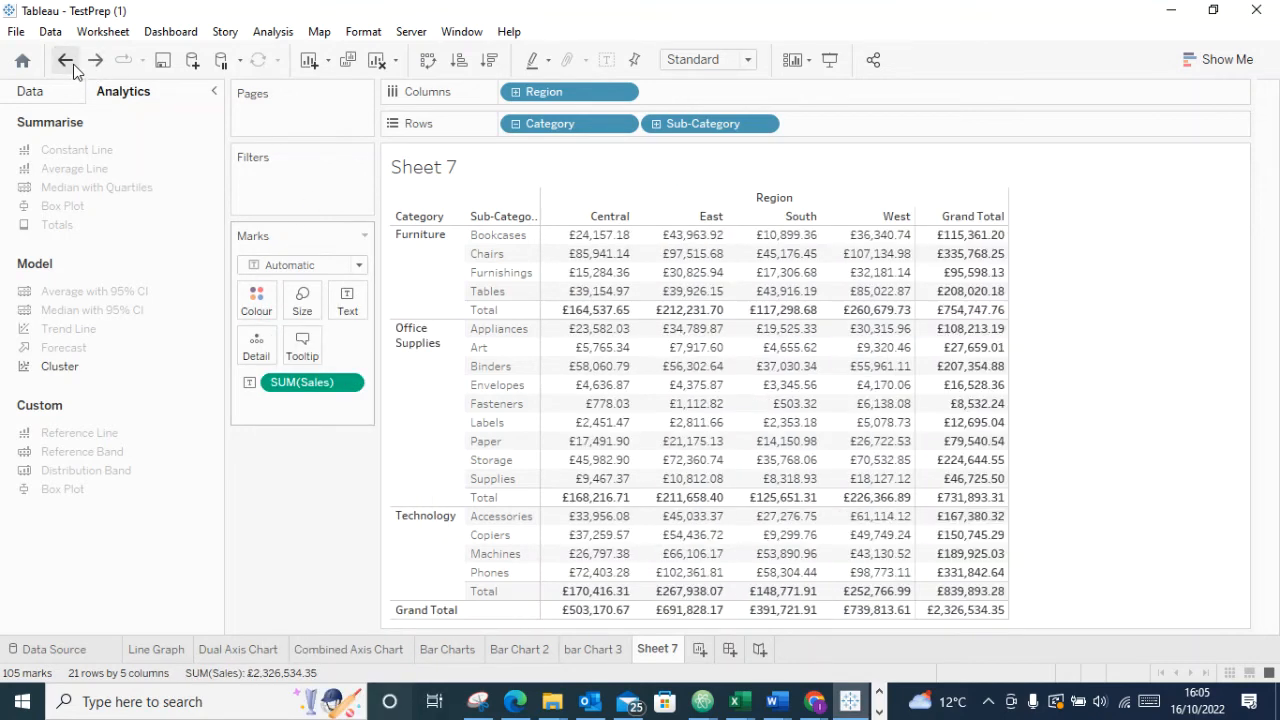
Try the Difference quick table calculation on the Sales values and undo it
right_click(318, 385)
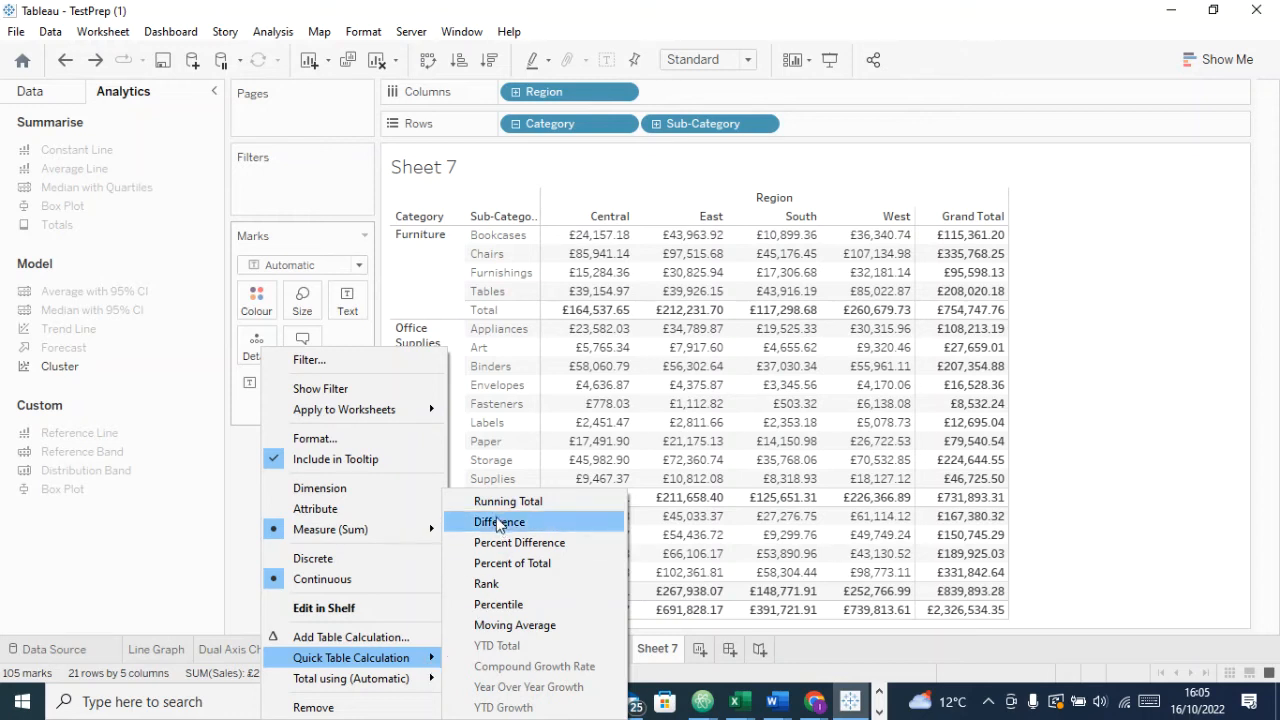
click(494, 522)
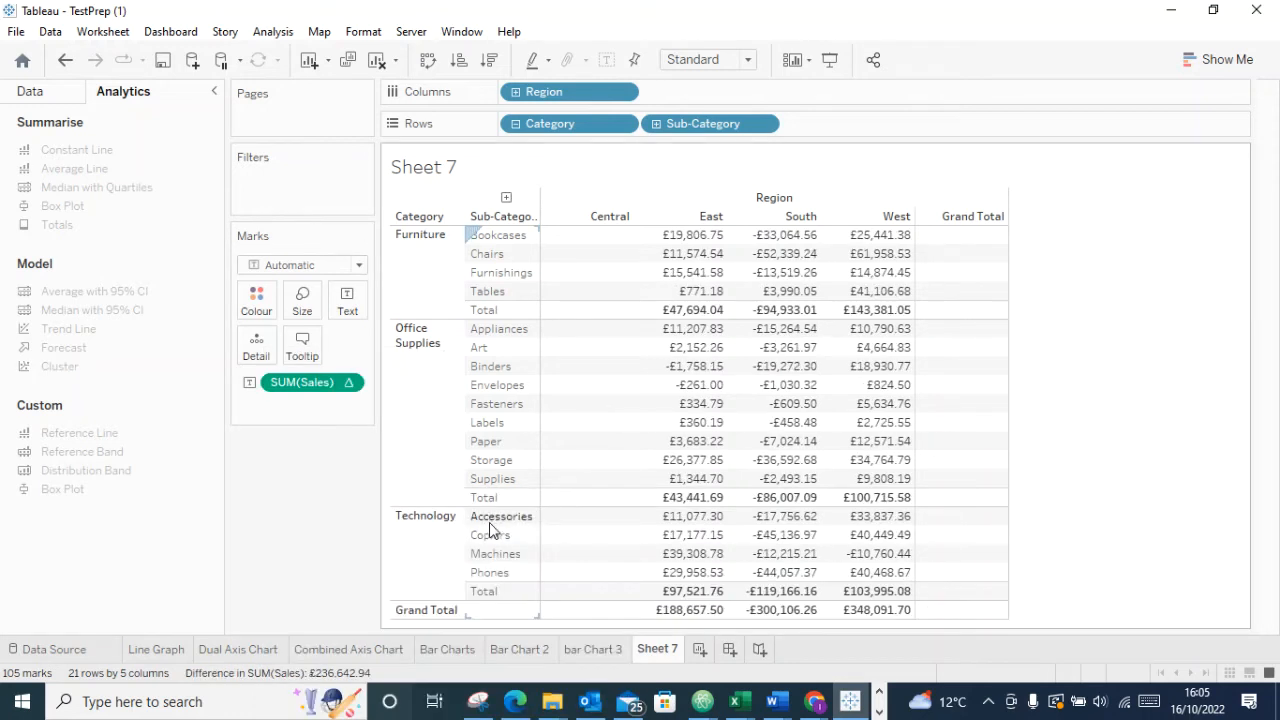
click(62, 61)
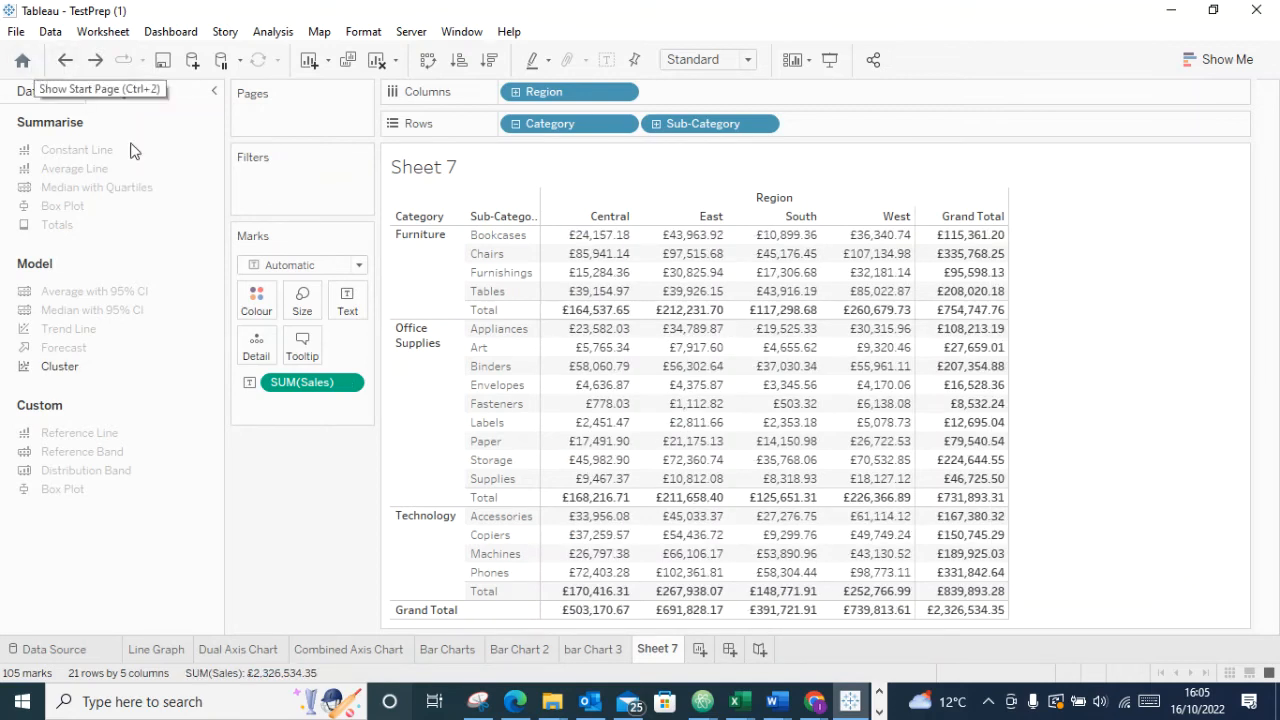
Rename the sales table's worksheet, Sheet 7, as Pivot Table
double_click(647, 655)
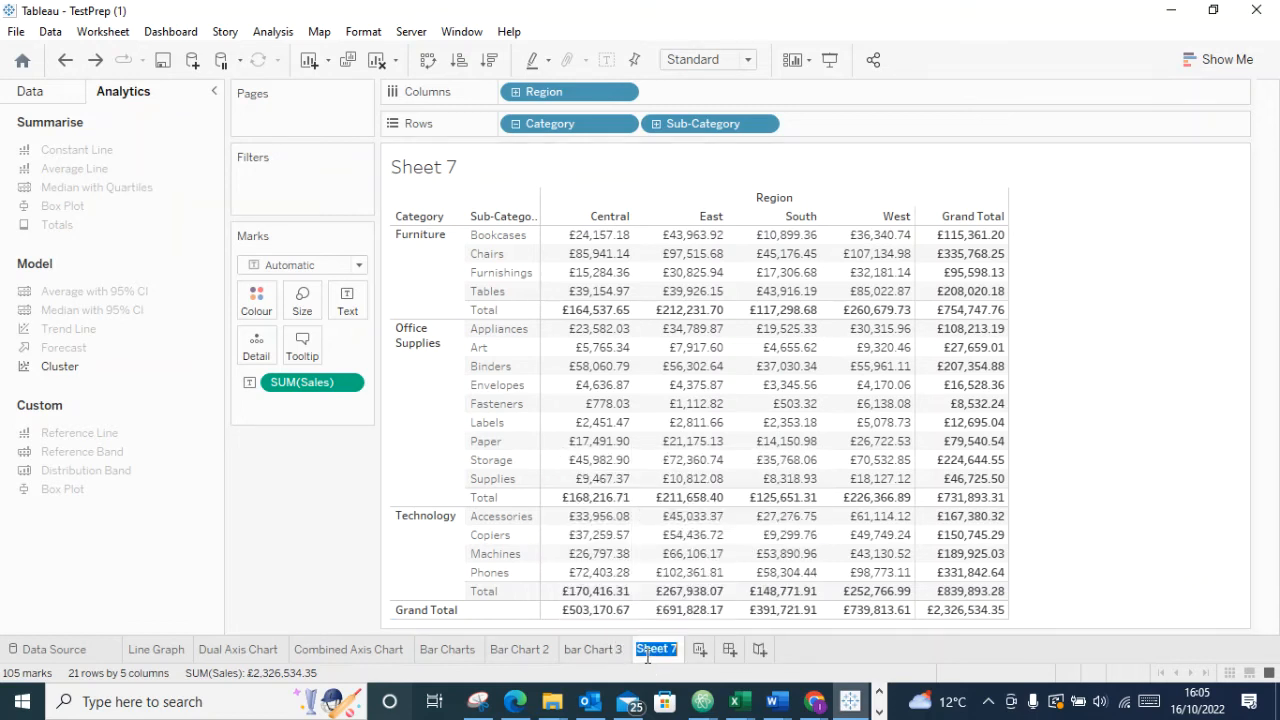
text(Pivot Table)
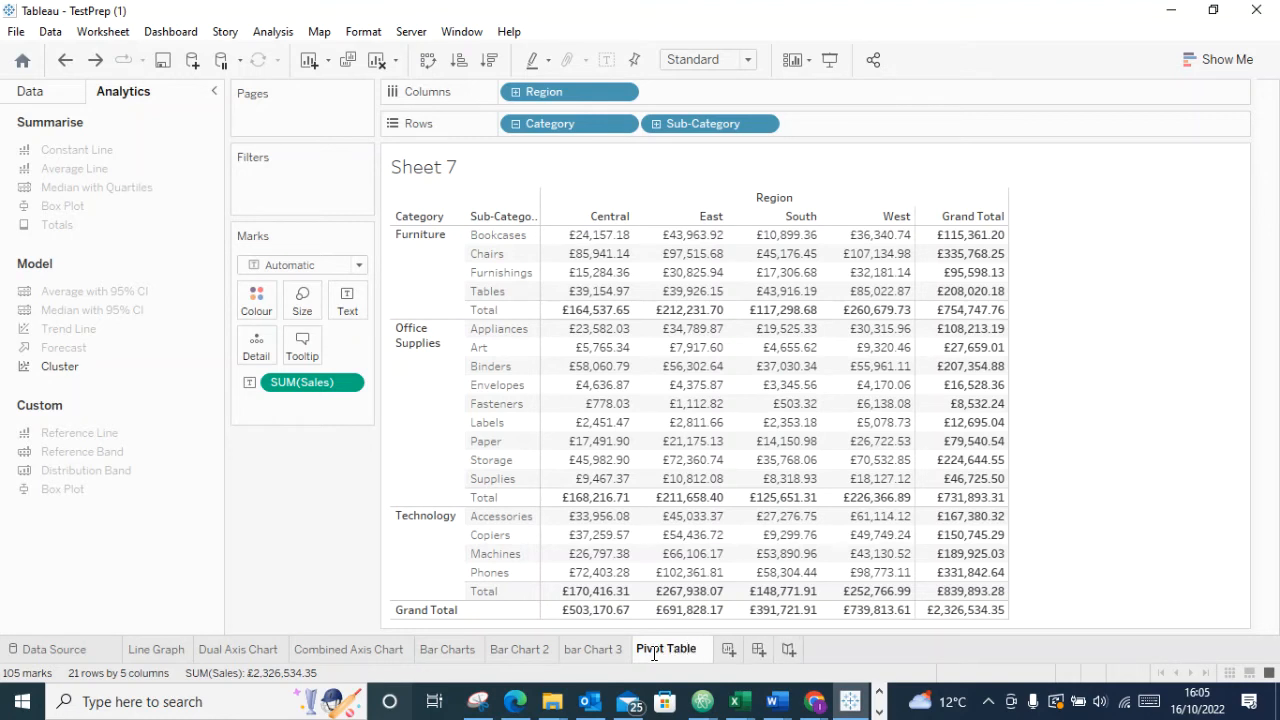
click(1243, 369)
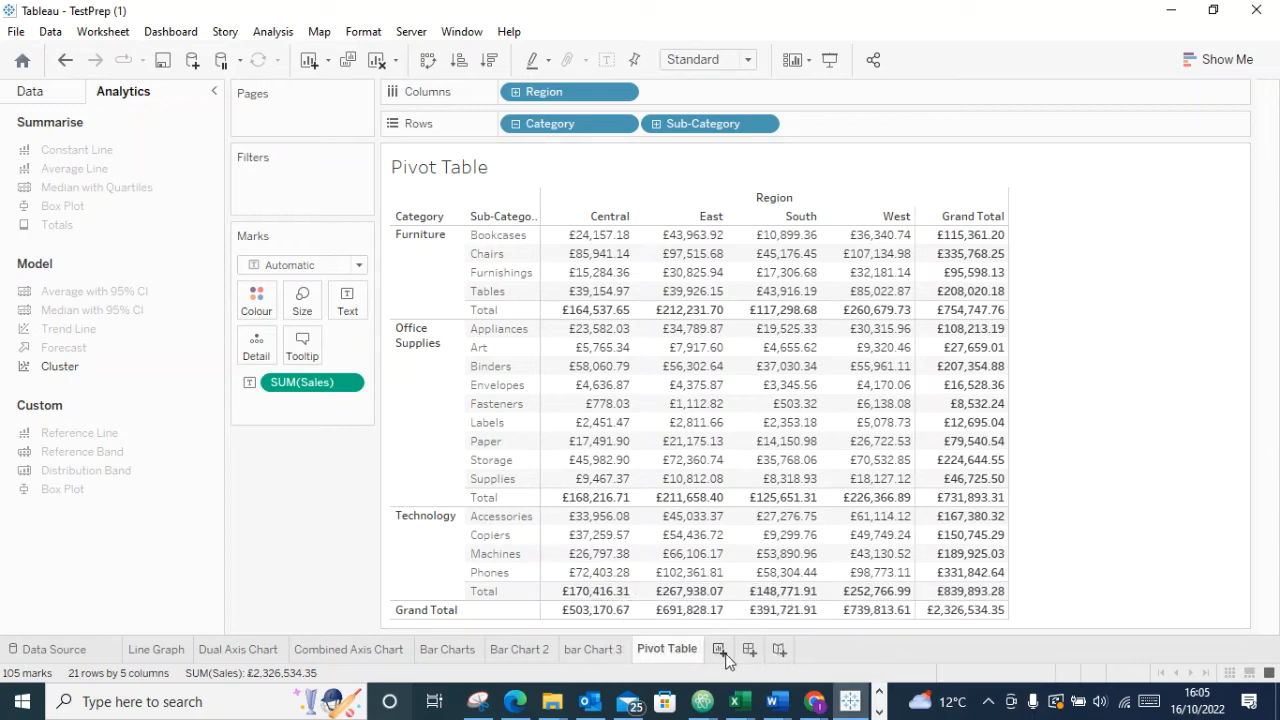
Add a new worksheet after the Pivot Table sheet and name it Symbol Map
click(720, 647)
double_click(718, 651)
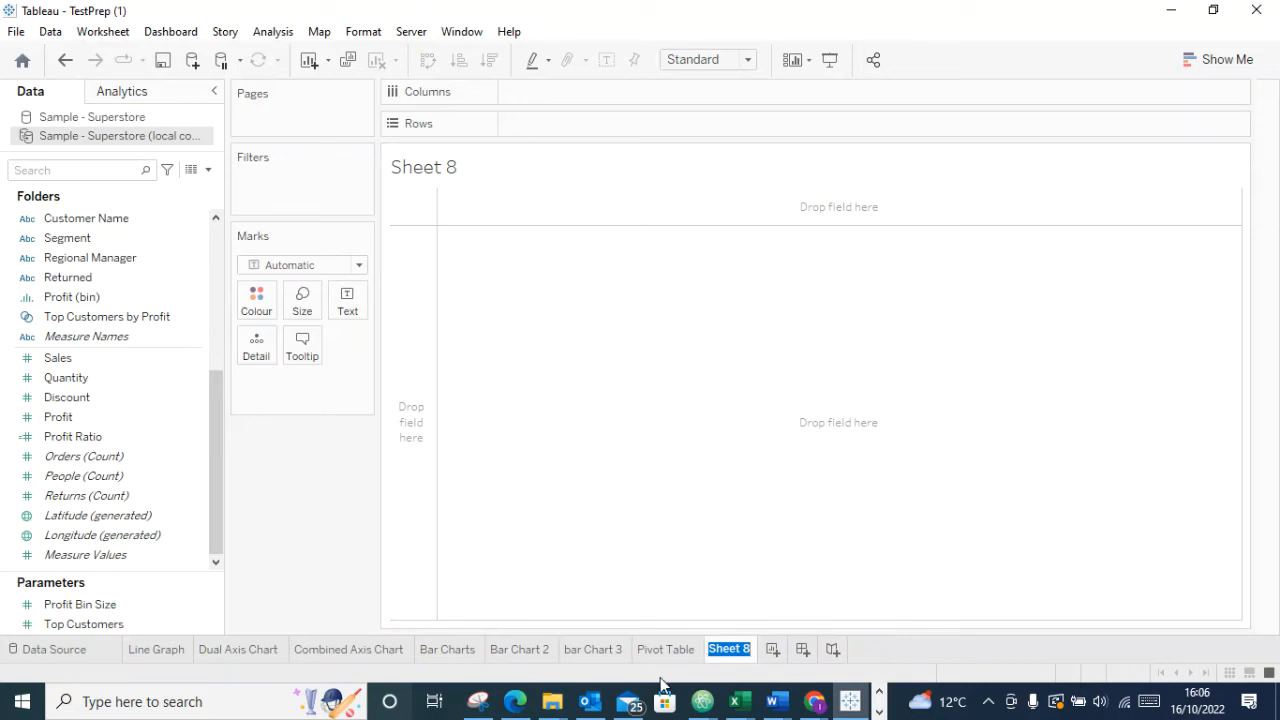
text(Symbol Map)
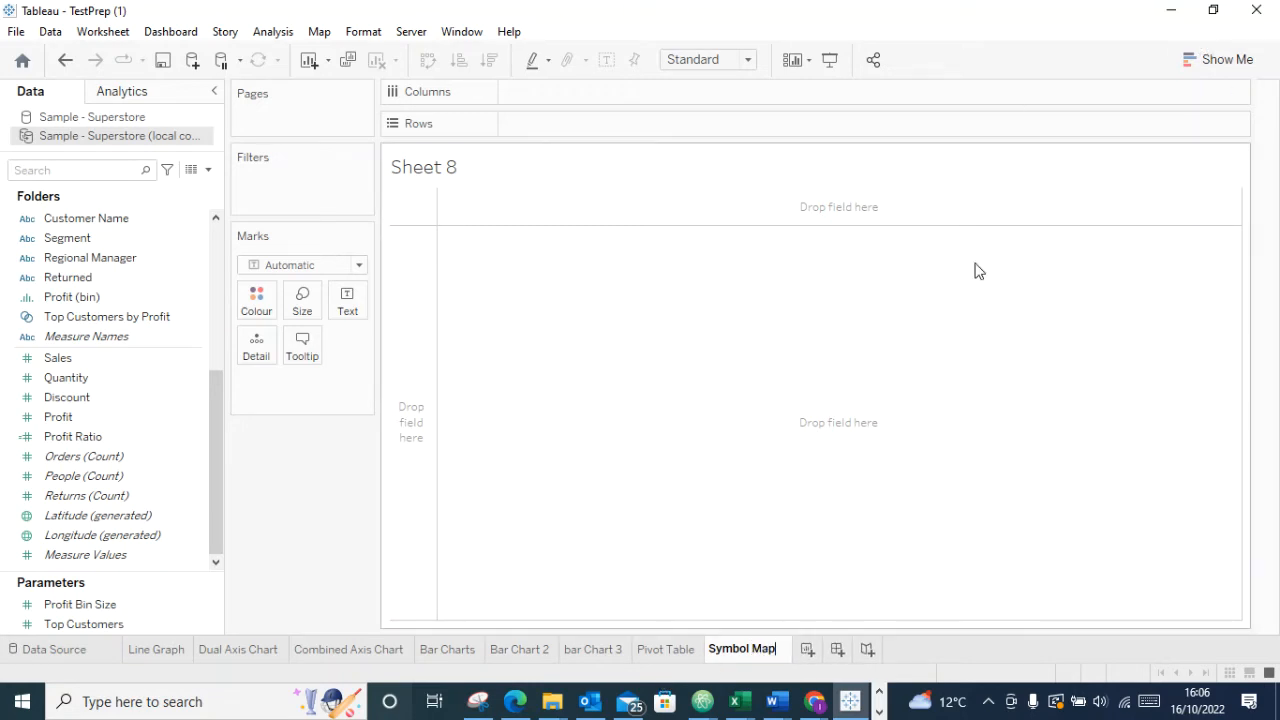
Collapse the Location hierarchy and place it on the empty view to map the data by Country/Region
scroll(183, 390, up, 5)
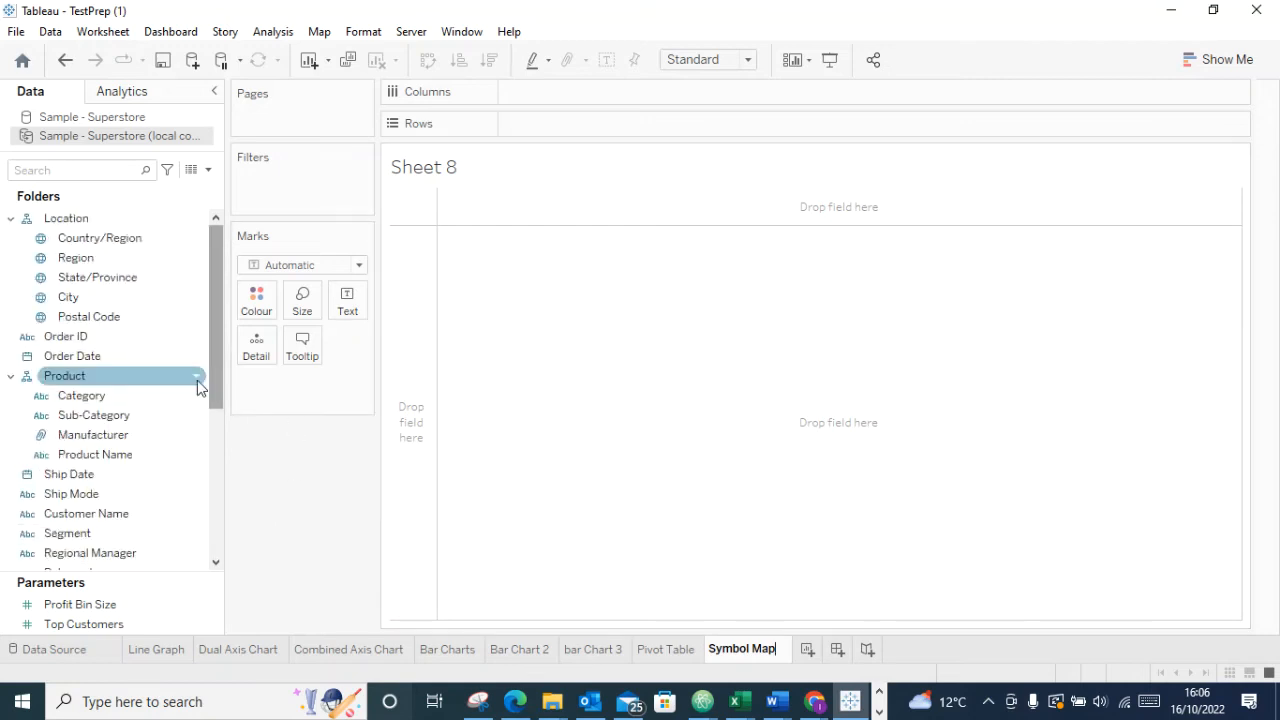
click(11, 218)
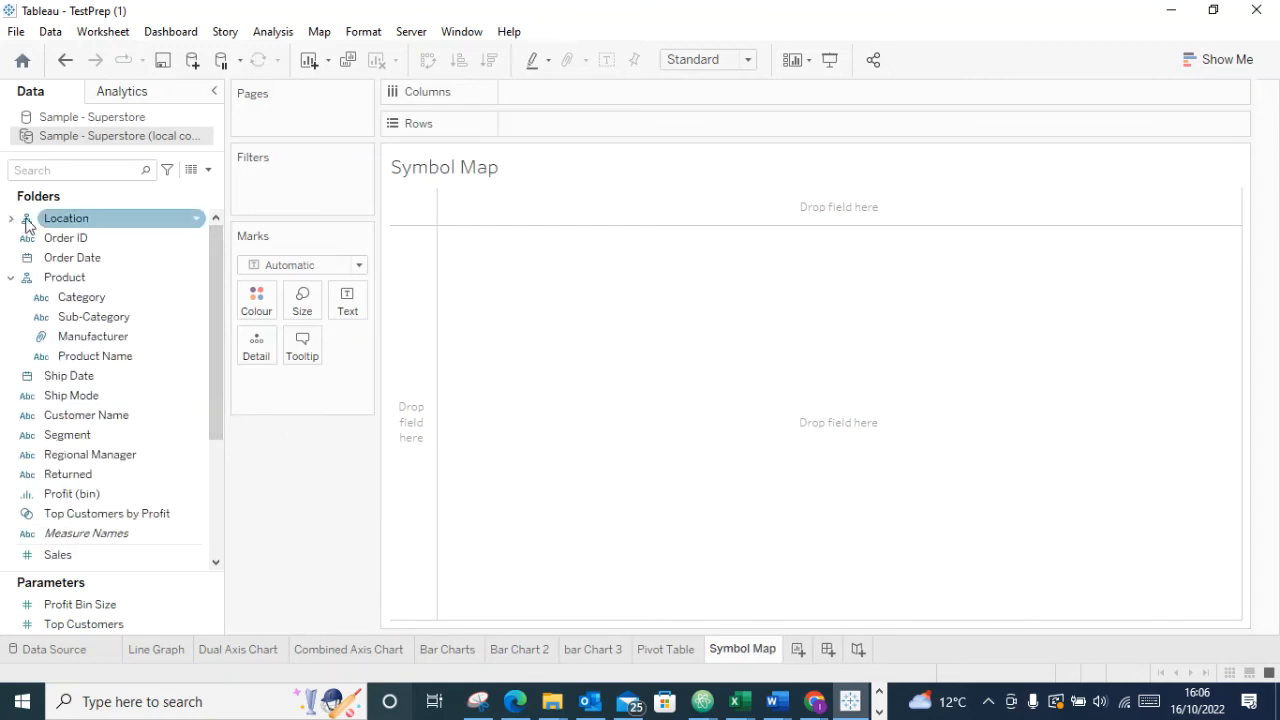
drag(68, 222, 752, 447)
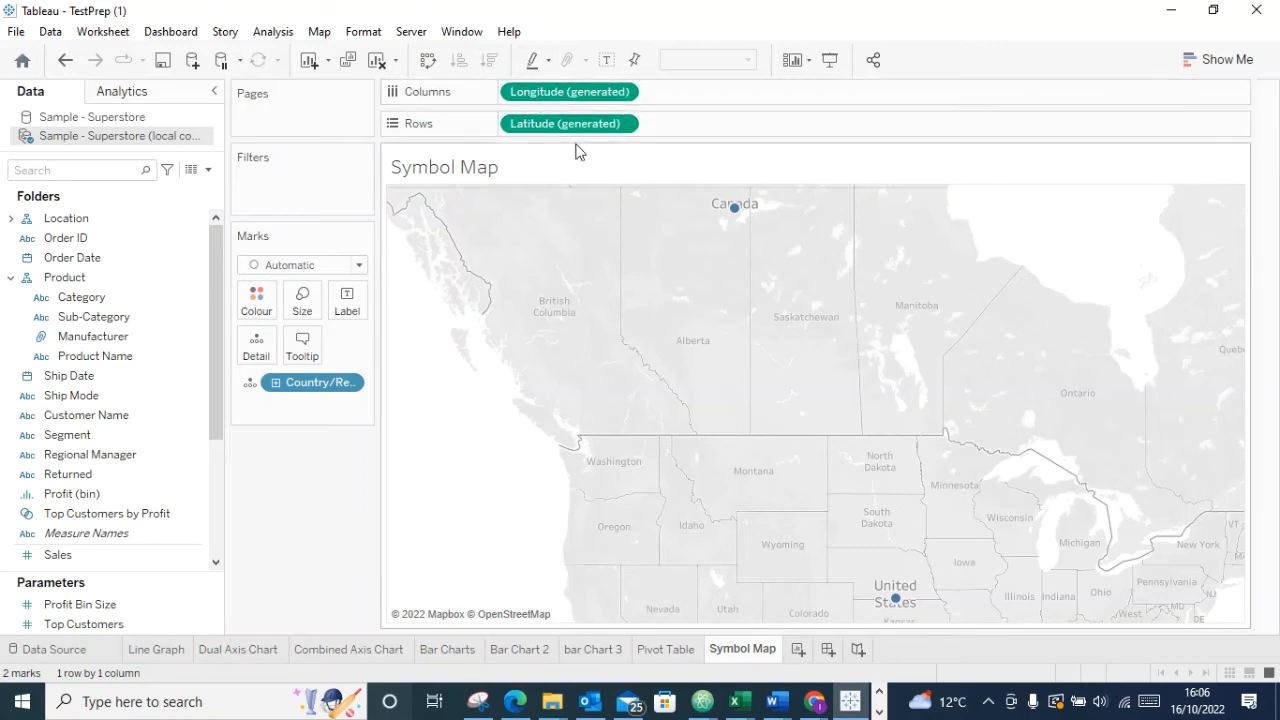
scroll(755, 541, down, 1)
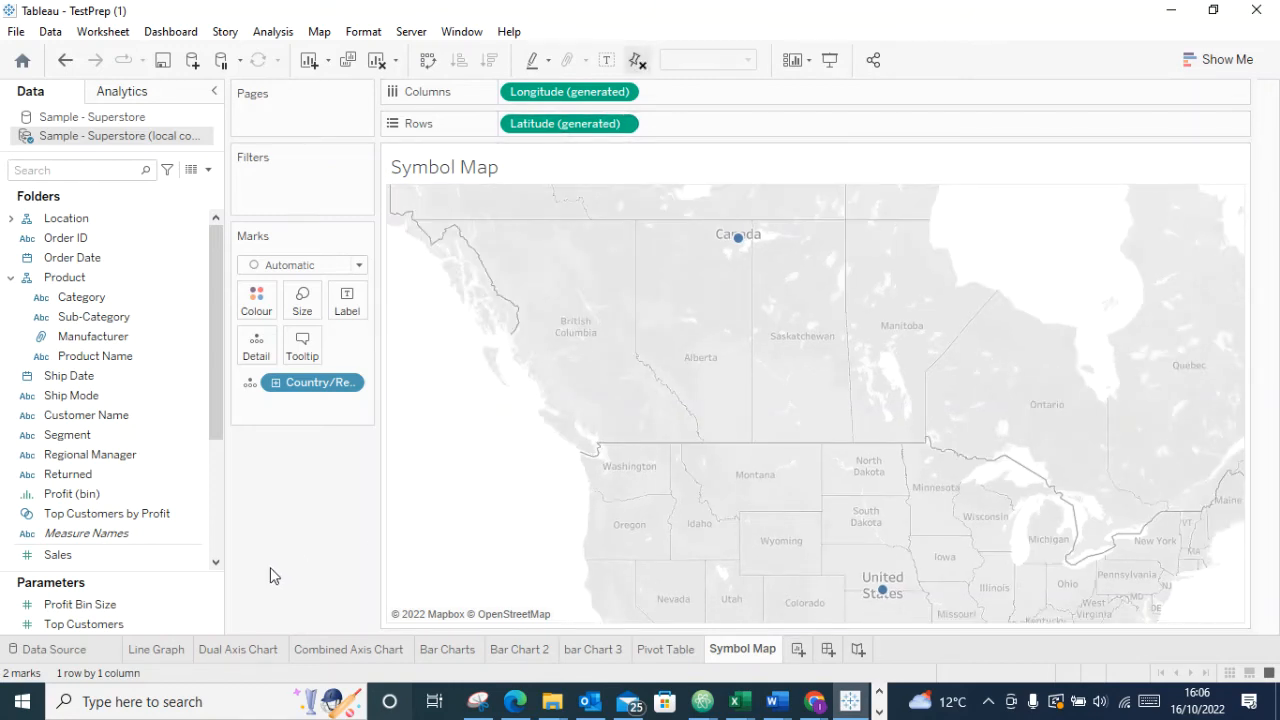
Colour the countries on the map by their Sales
scroll(140, 537, down, 2)
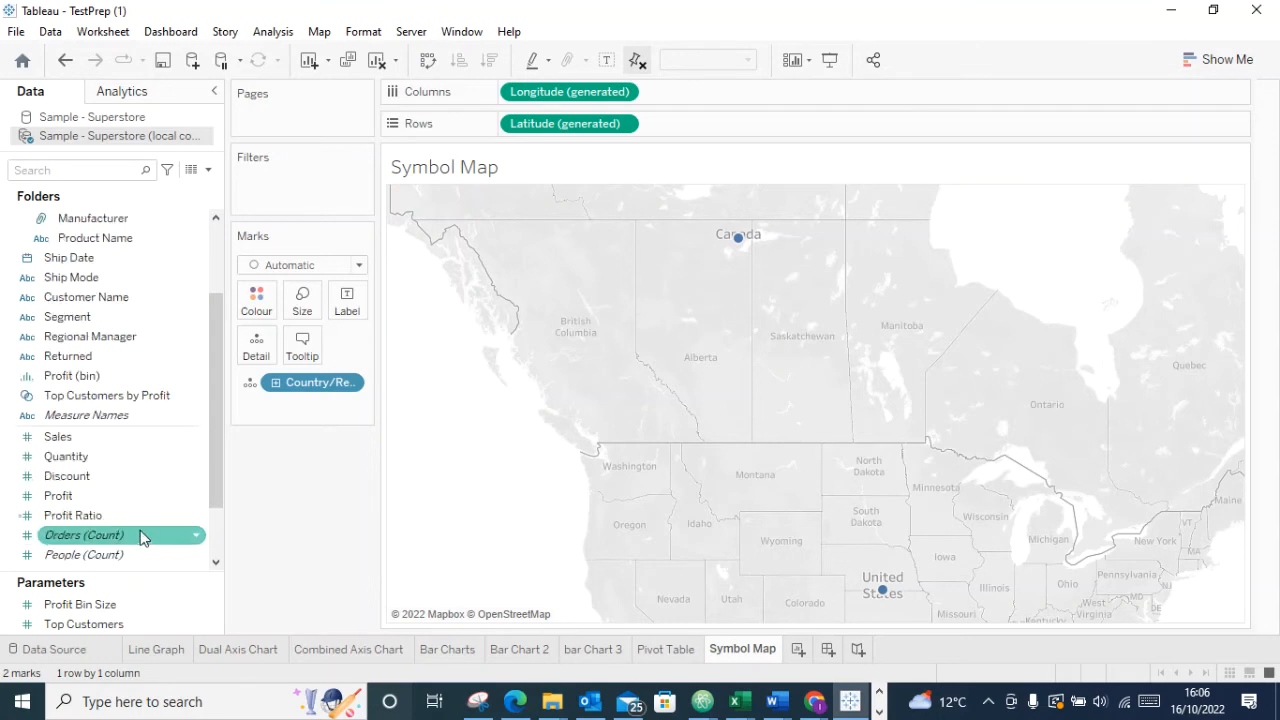
scroll(140, 537, down, 1)
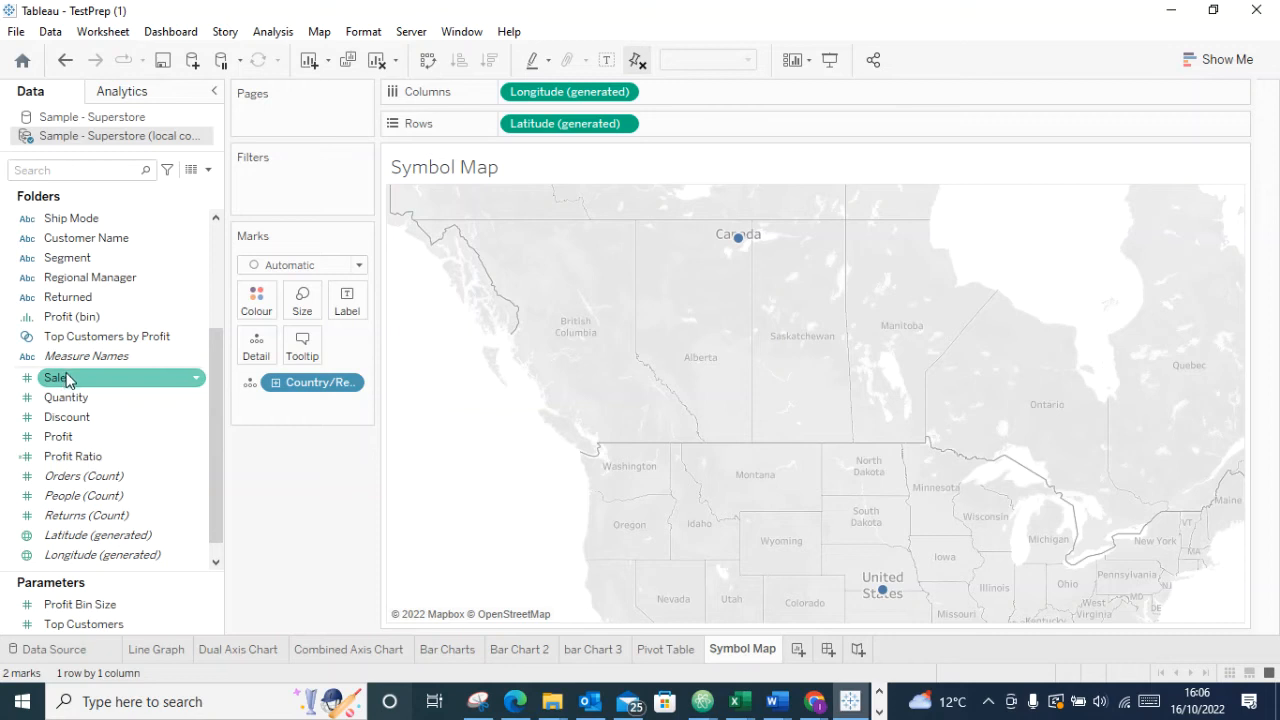
drag(62, 383, 257, 311)
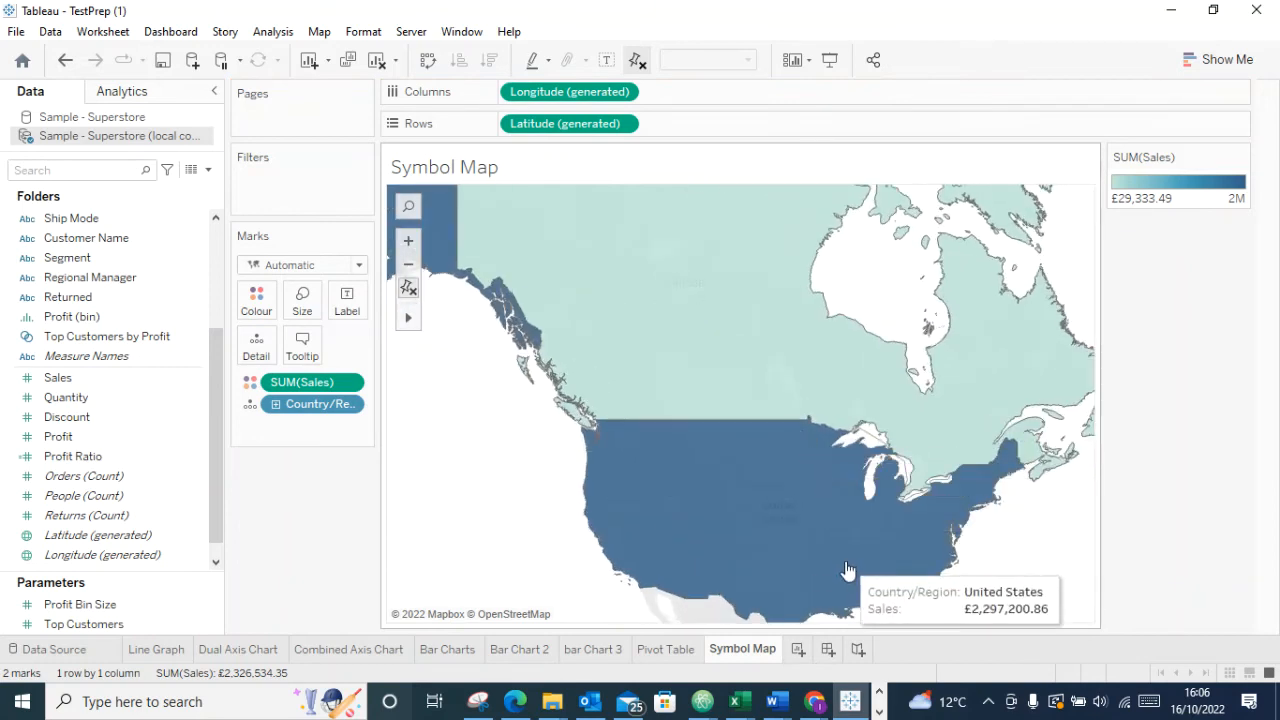
scroll(1074, 563, up, 3)
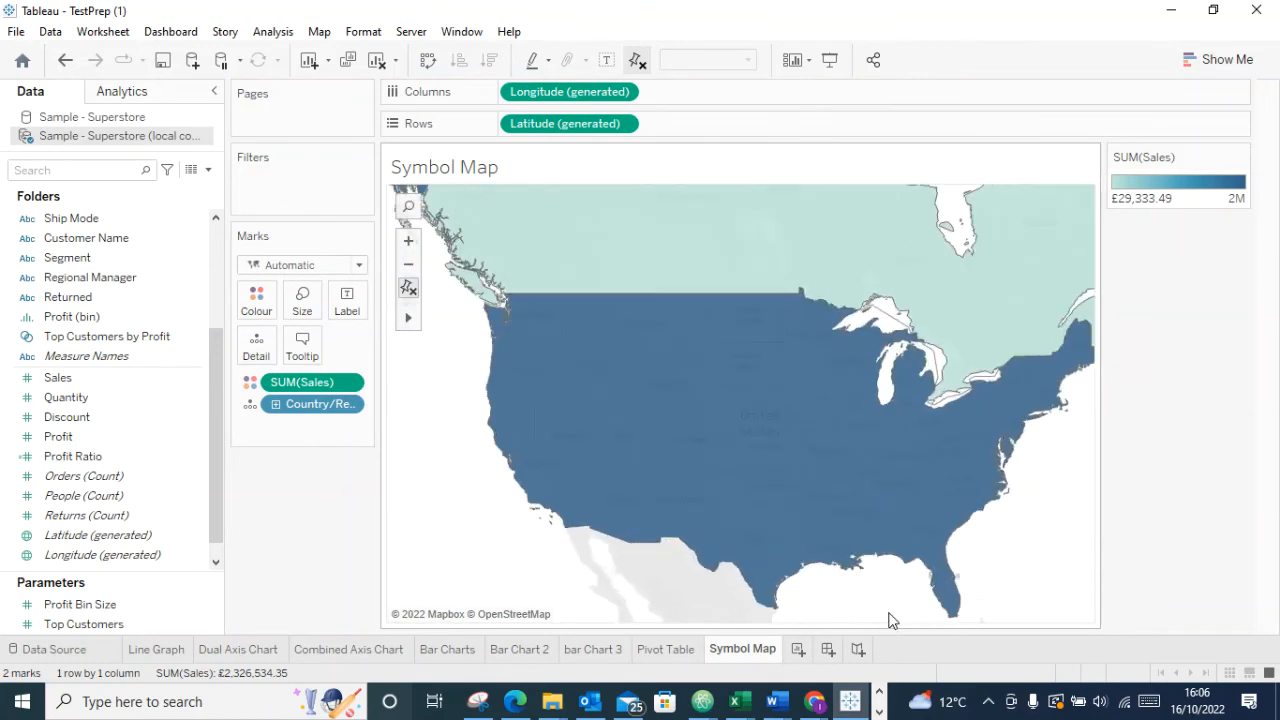
Try converting the filled map of Sales by Country/Region to a symbol map
scroll(850, 575, down, 2)
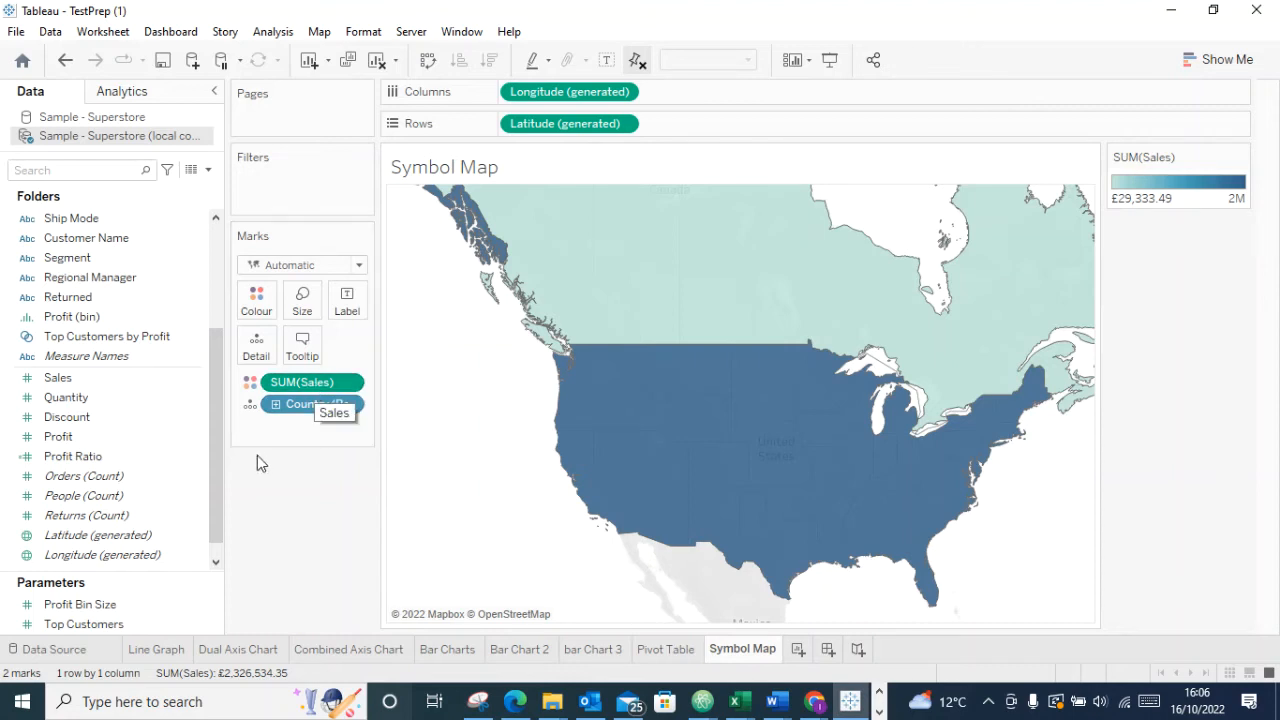
click(1224, 60)
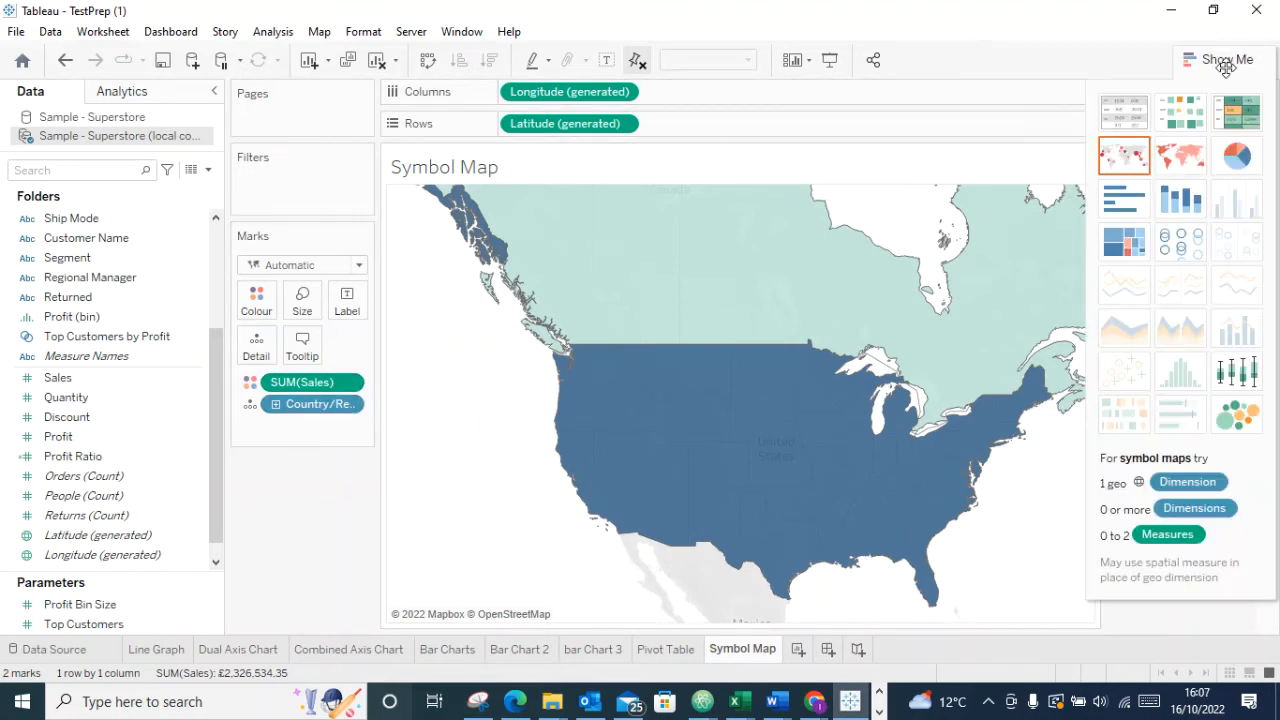
click(1122, 160)
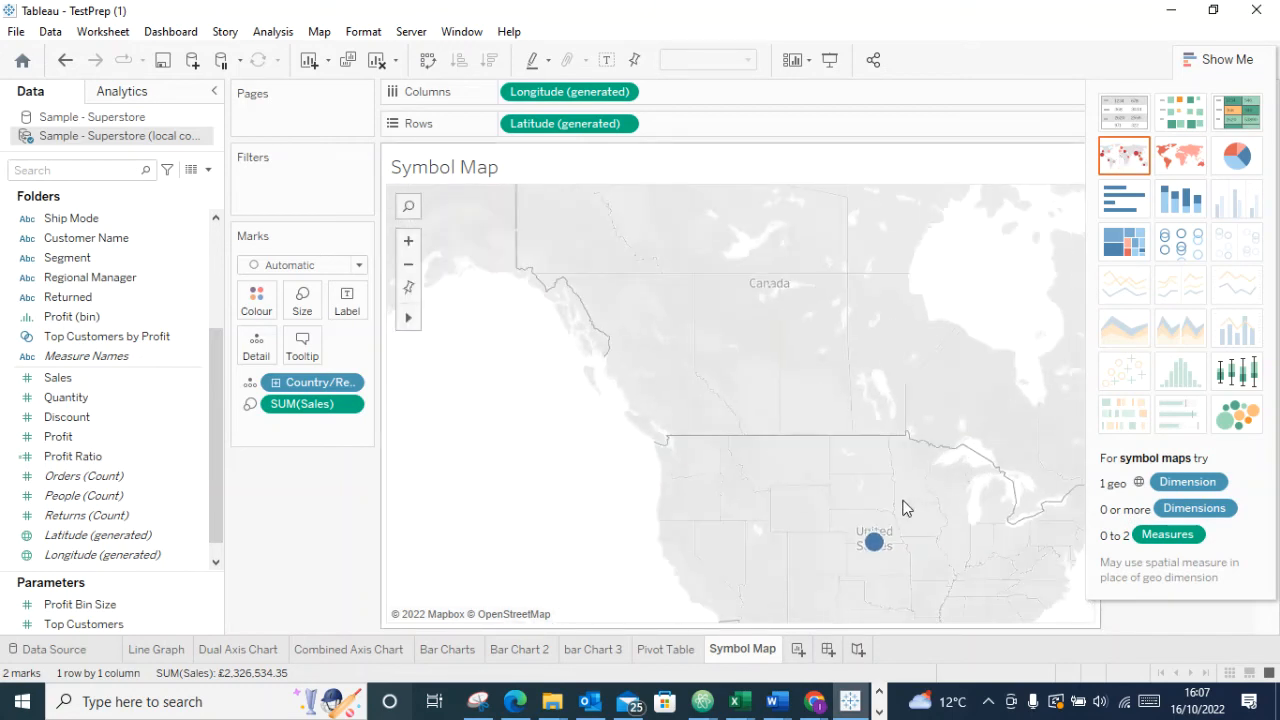
scroll(889, 600, up, 2)
scroll(905, 500, down, 3)
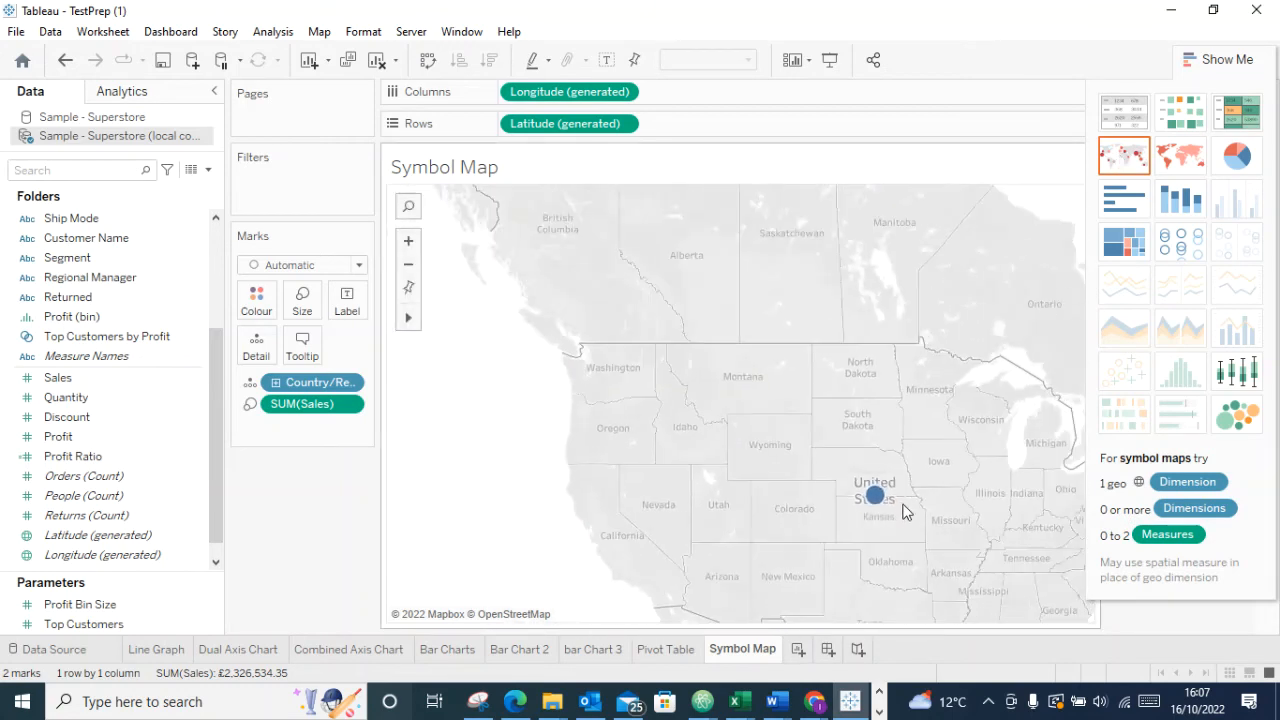
mouse_move(885, 503)
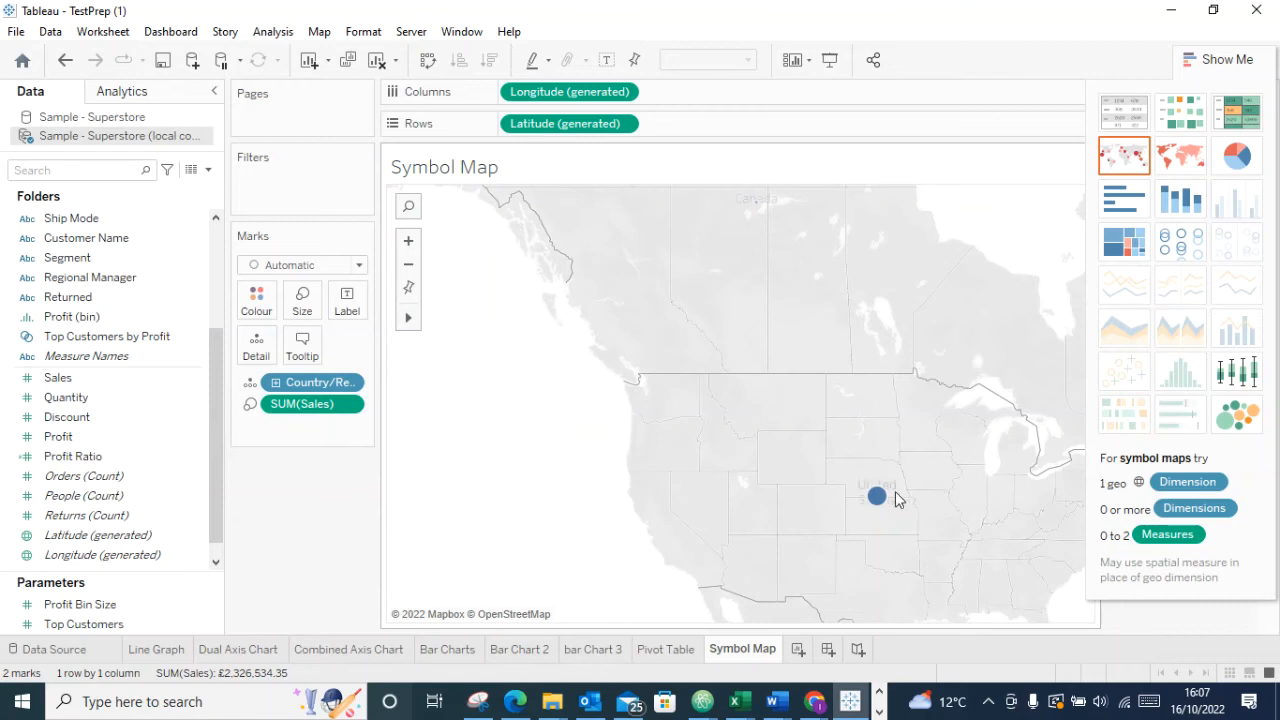
scroll(894, 498, down, 1)
scroll(840, 481, up, 2)
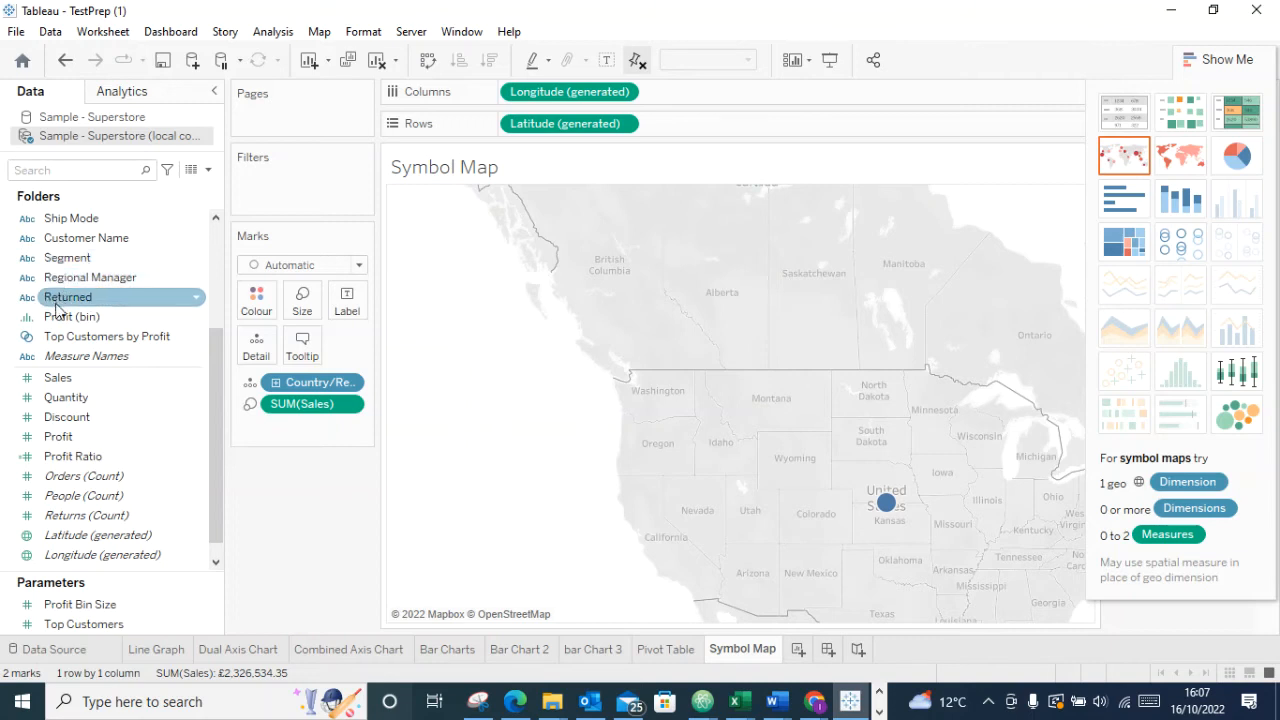
scroll(90, 318, up, 3)
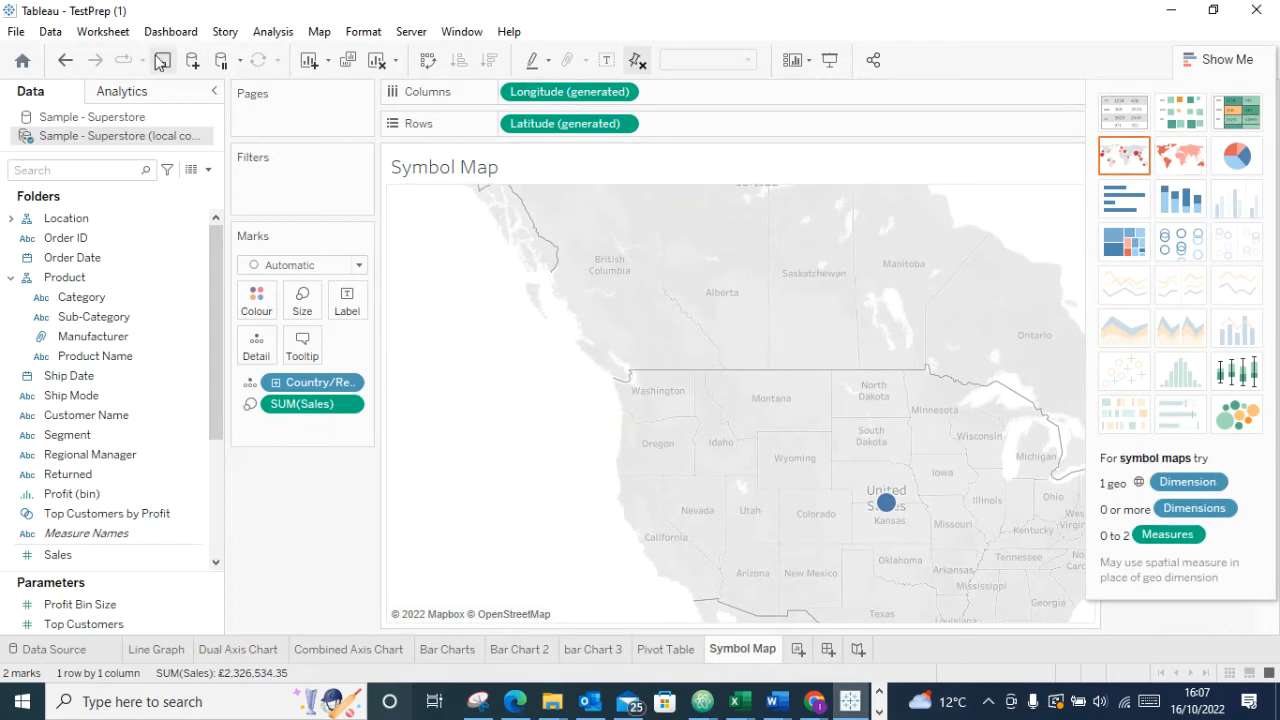
Close the chart suggestions and undo the symbol map conversion
click(65, 60)
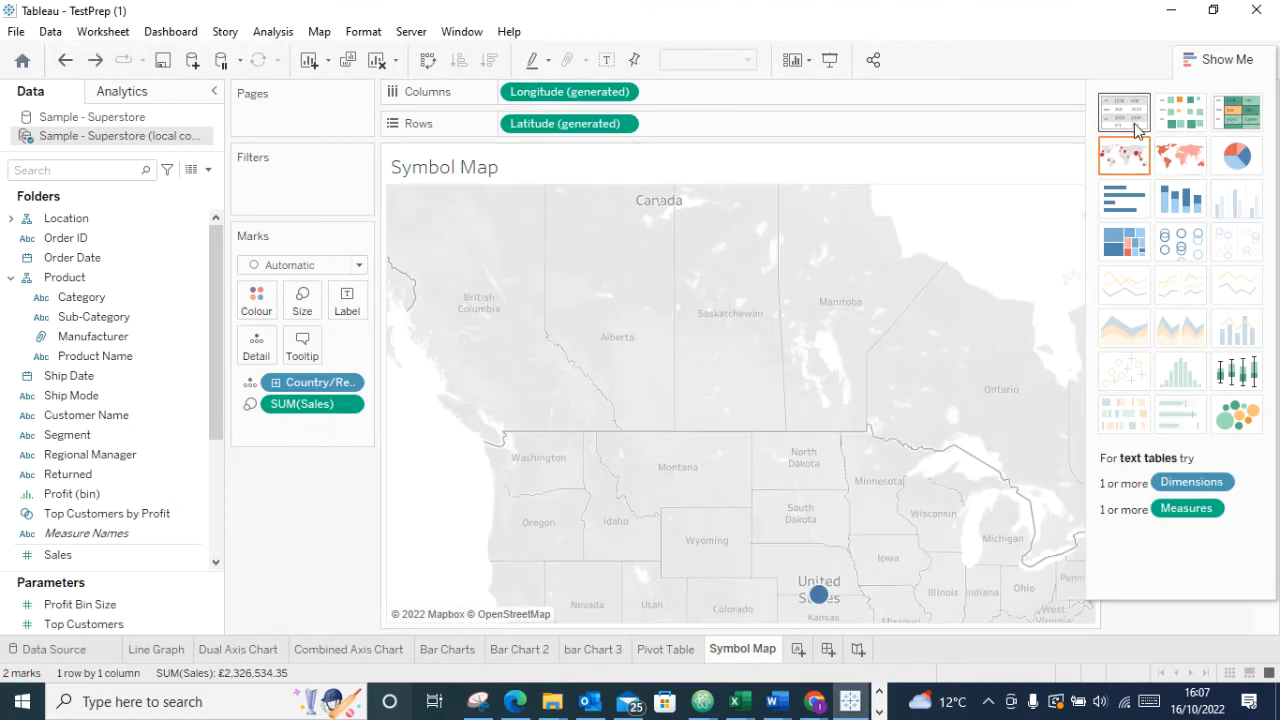
click(1205, 62)
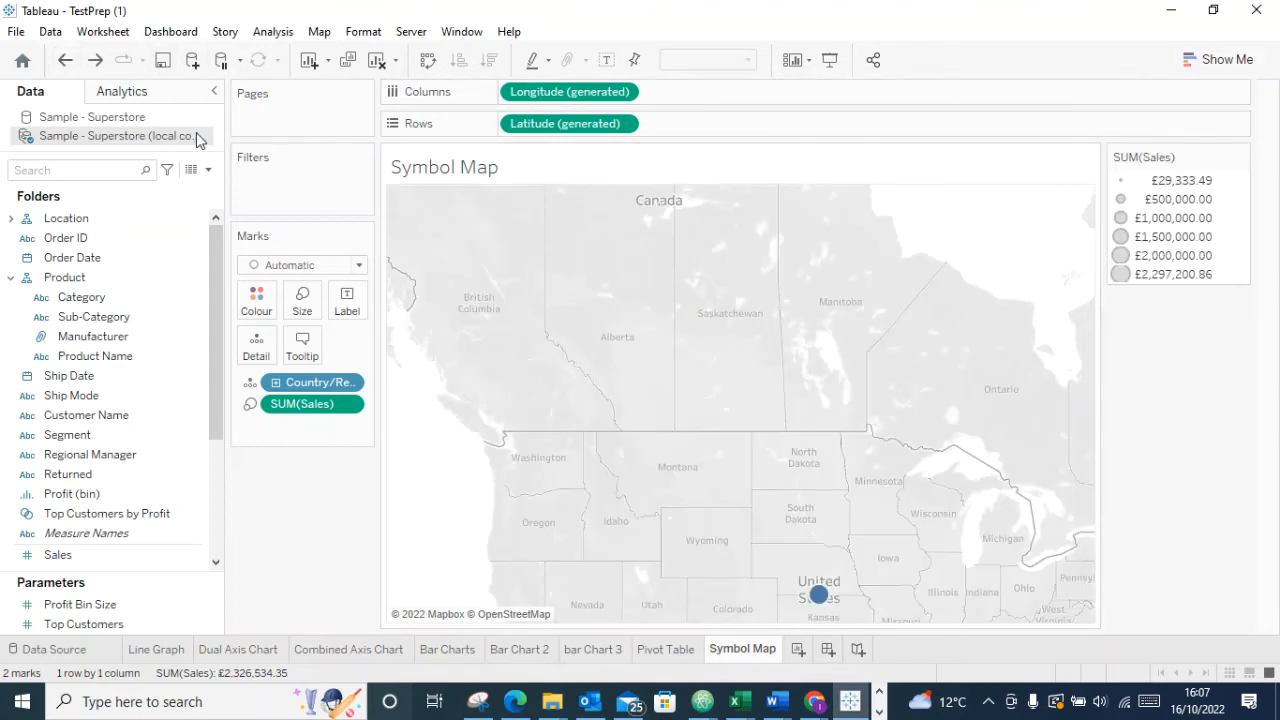
click(65, 62)
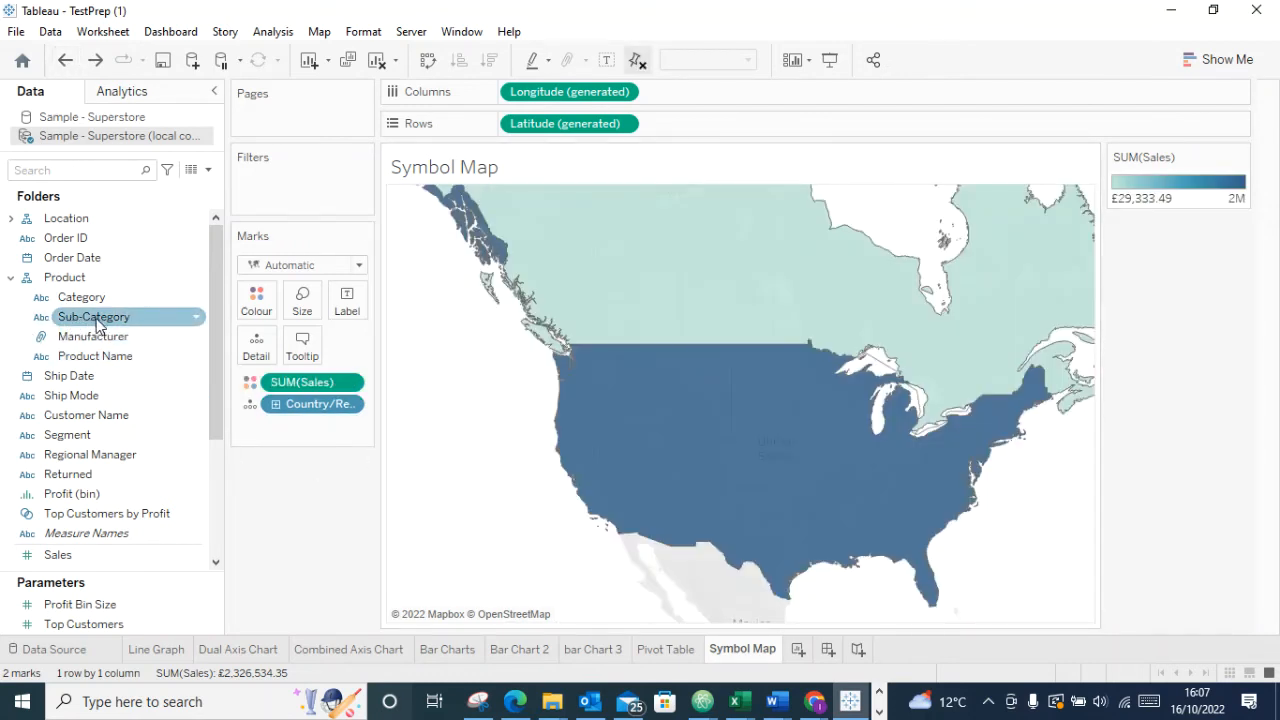
Try Sub-Category as a detail and as the mark size on the map, and remove it again
drag(85, 322, 250, 345)
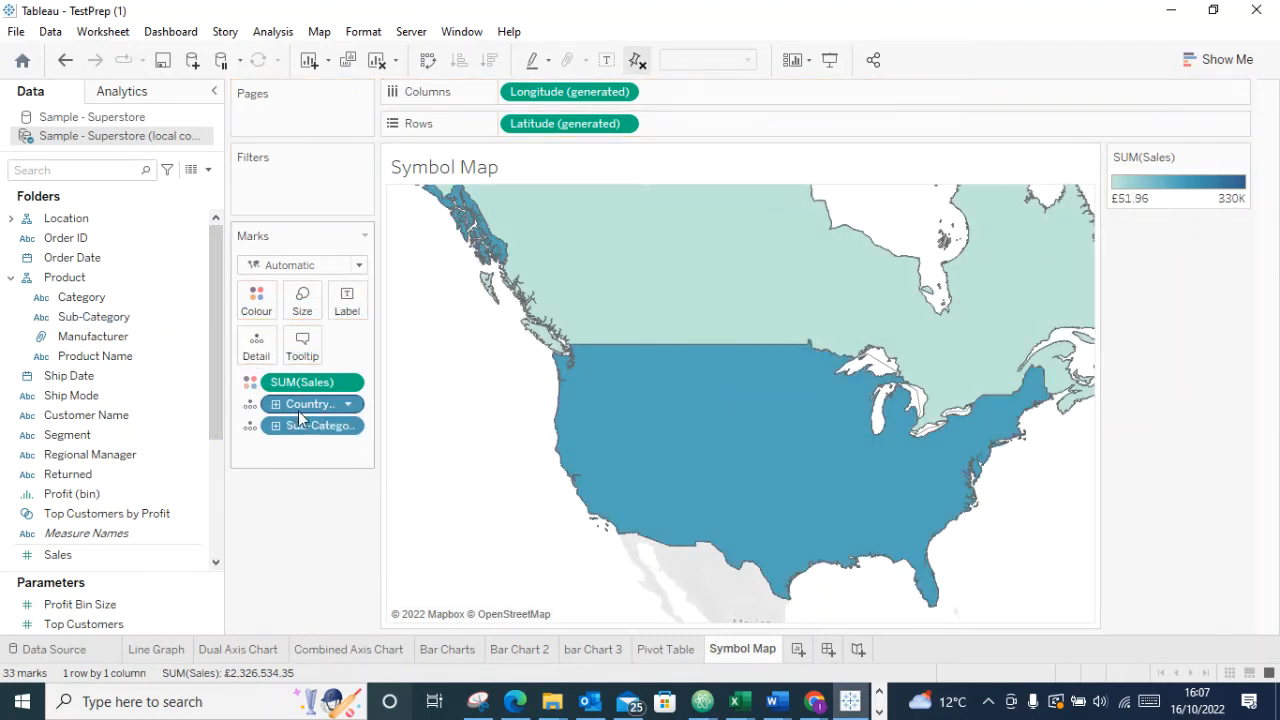
drag(296, 432, 298, 312)
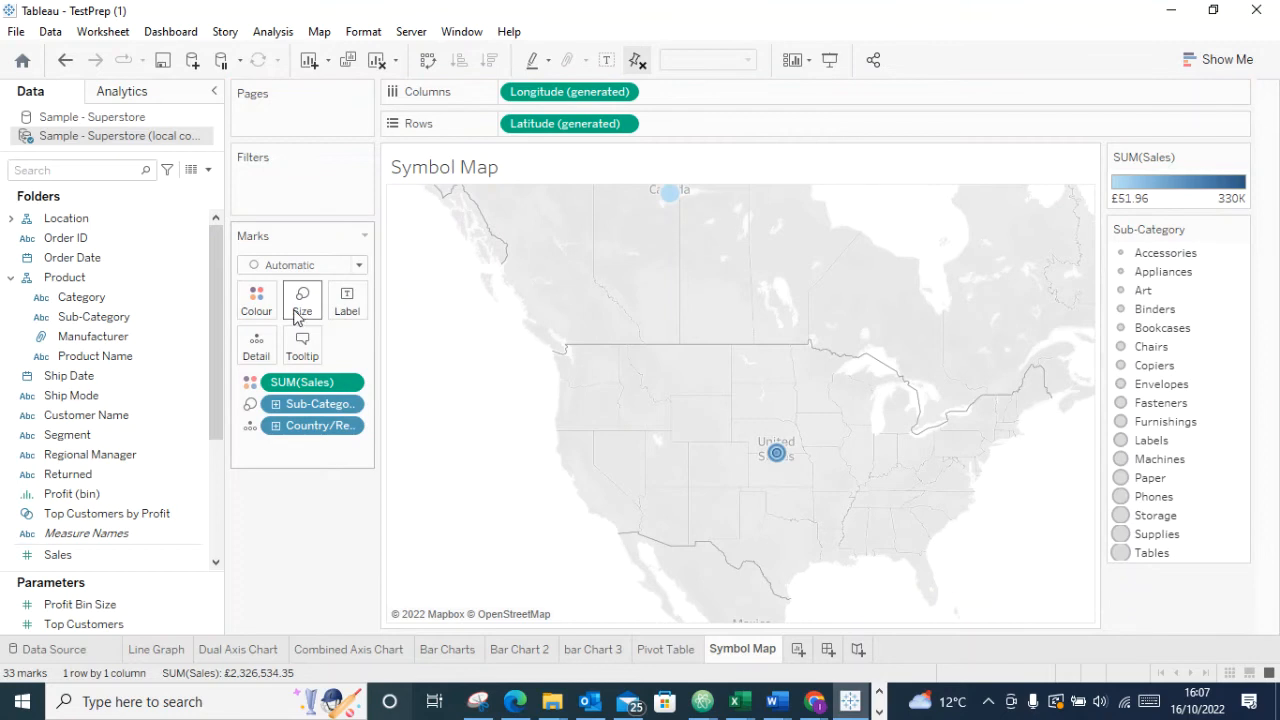
drag(320, 403, 255, 488)
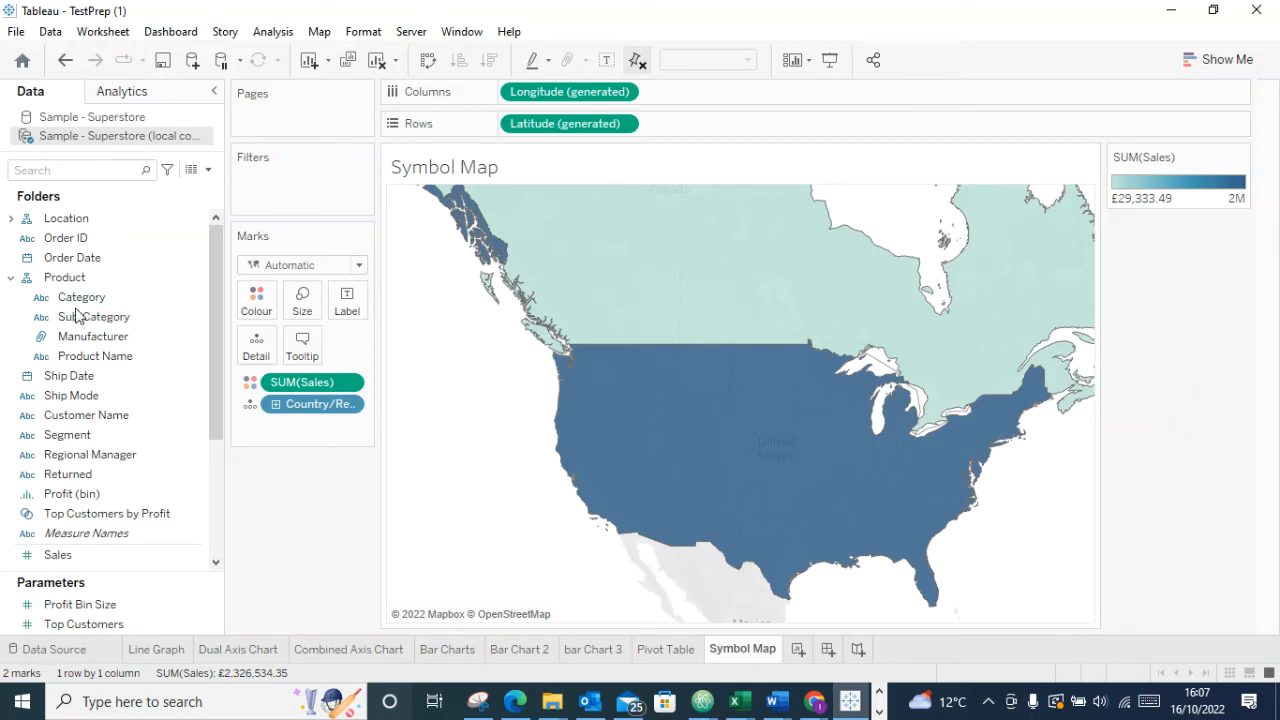
Try sizing the map marks by Category, and remove Country/Region, Category and Sales from the marks
drag(77, 300, 302, 318)
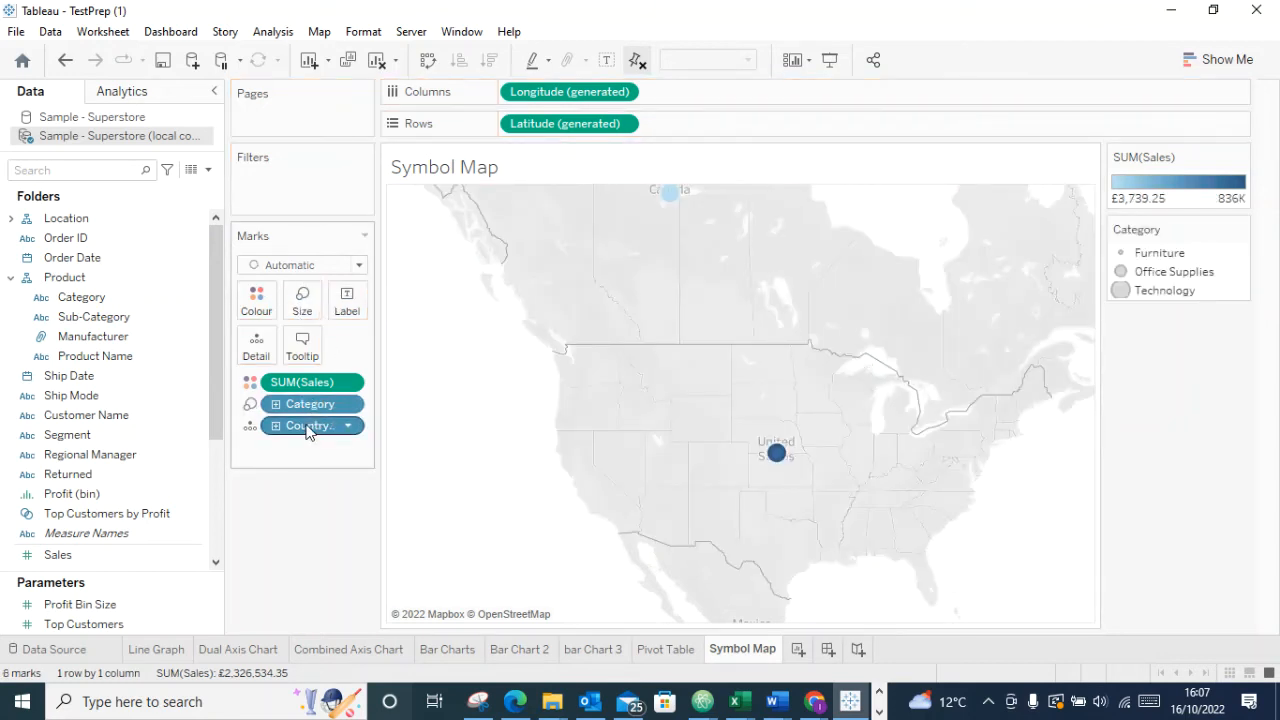
drag(305, 430, 294, 540)
drag(295, 404, 305, 506)
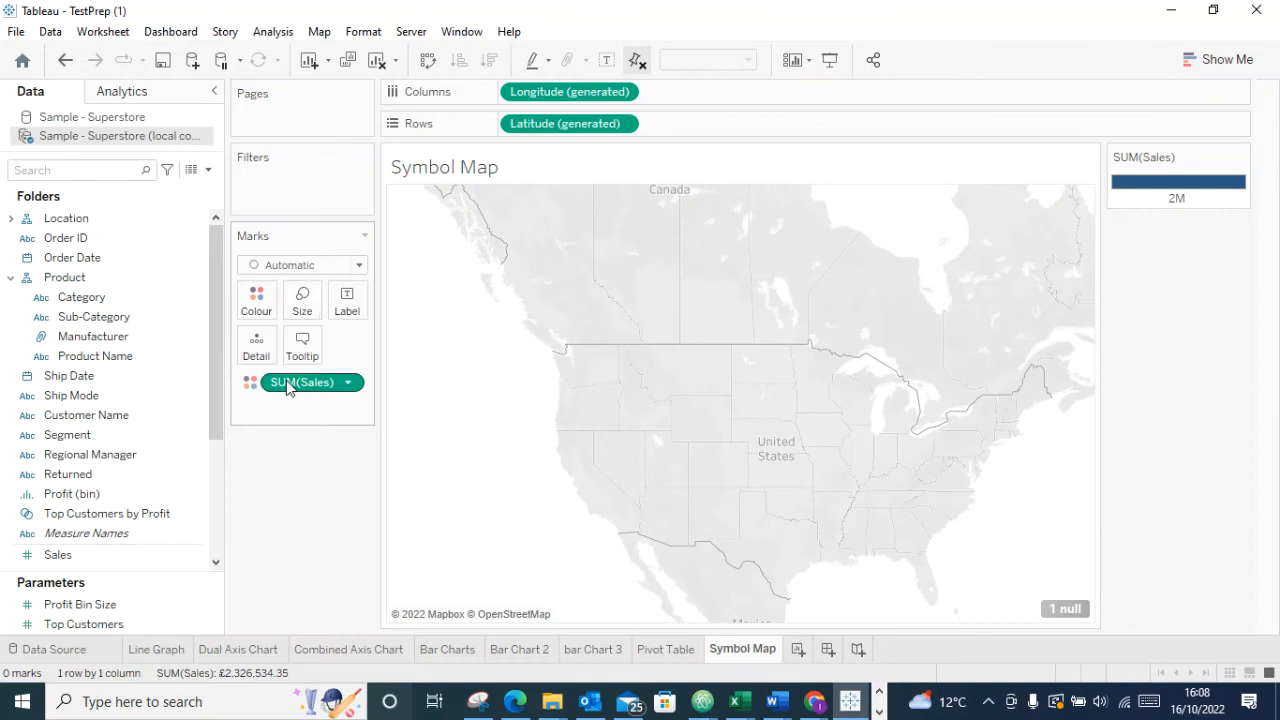
drag(286, 389, 272, 508)
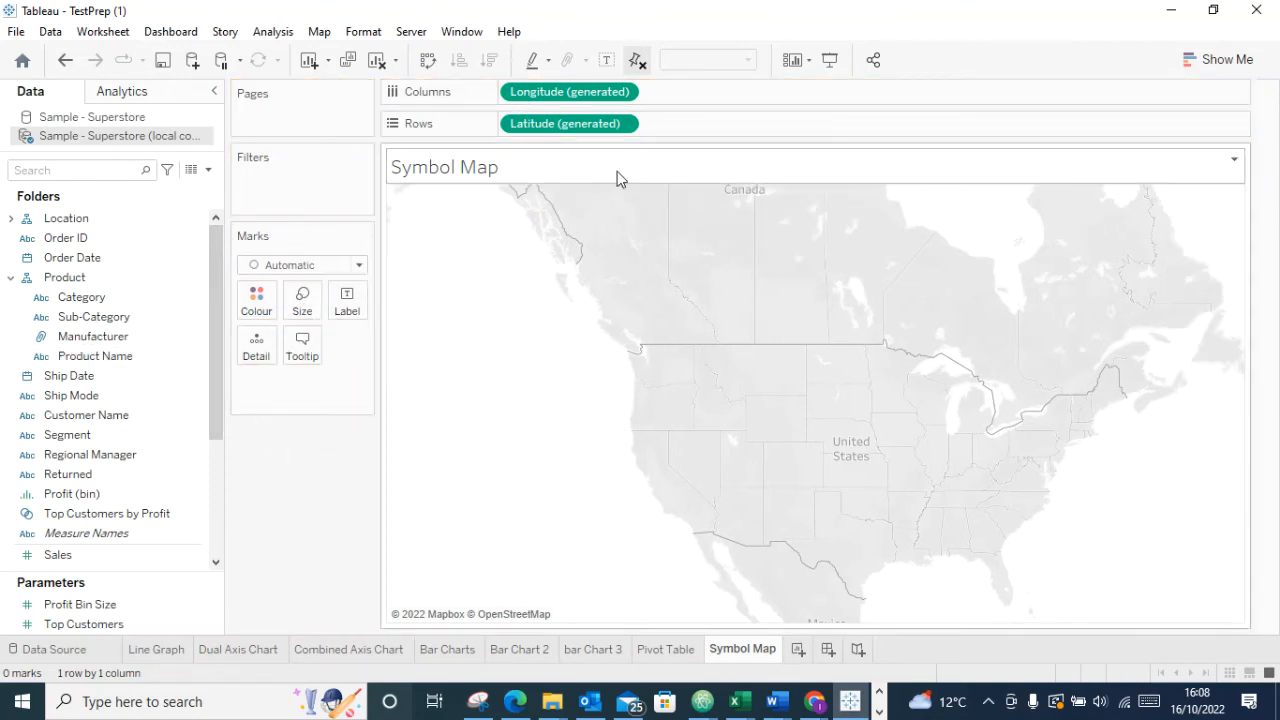
Try colouring the empty map by Sales and converting it to a symbol map without a location field
click(13, 318)
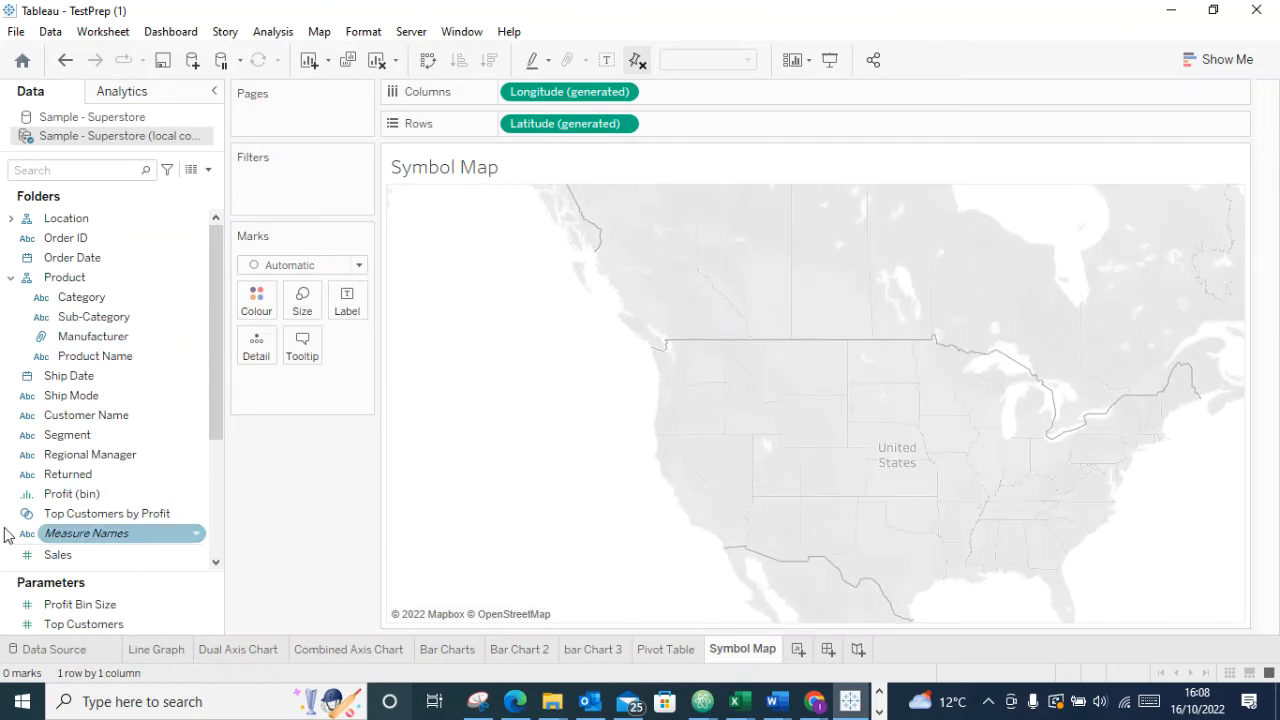
drag(58, 554, 255, 300)
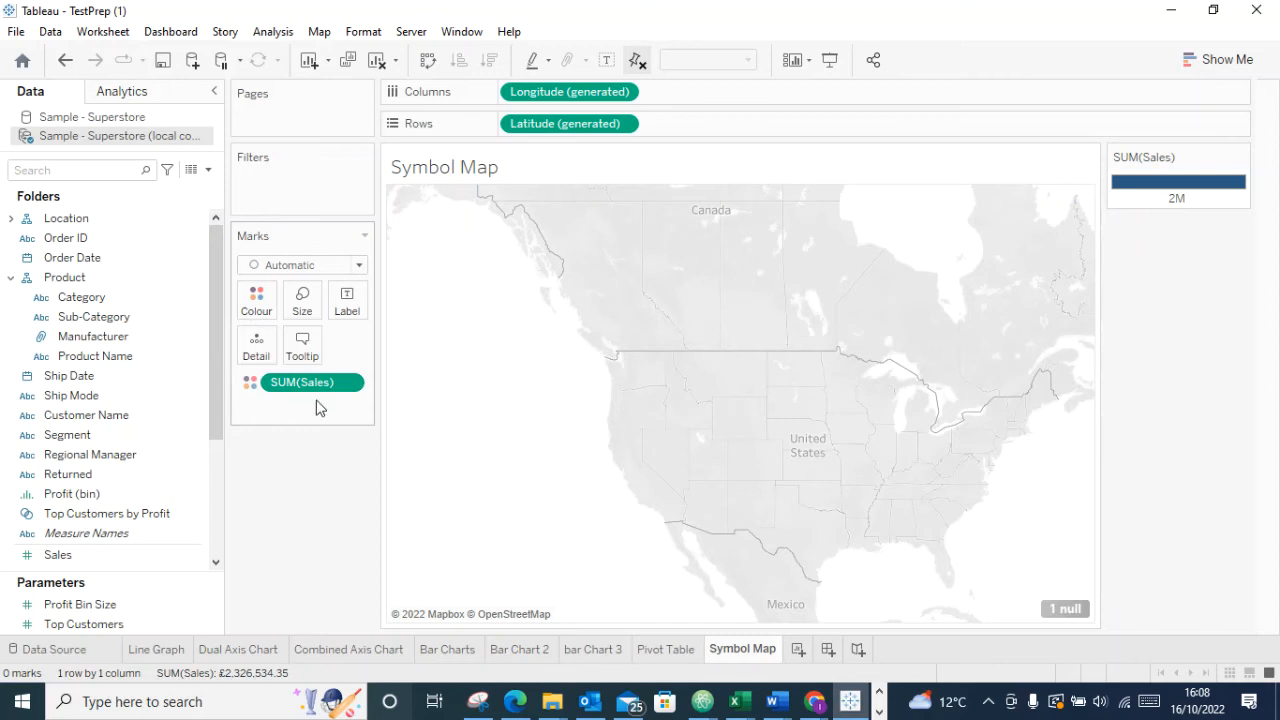
click(1222, 60)
click(1124, 160)
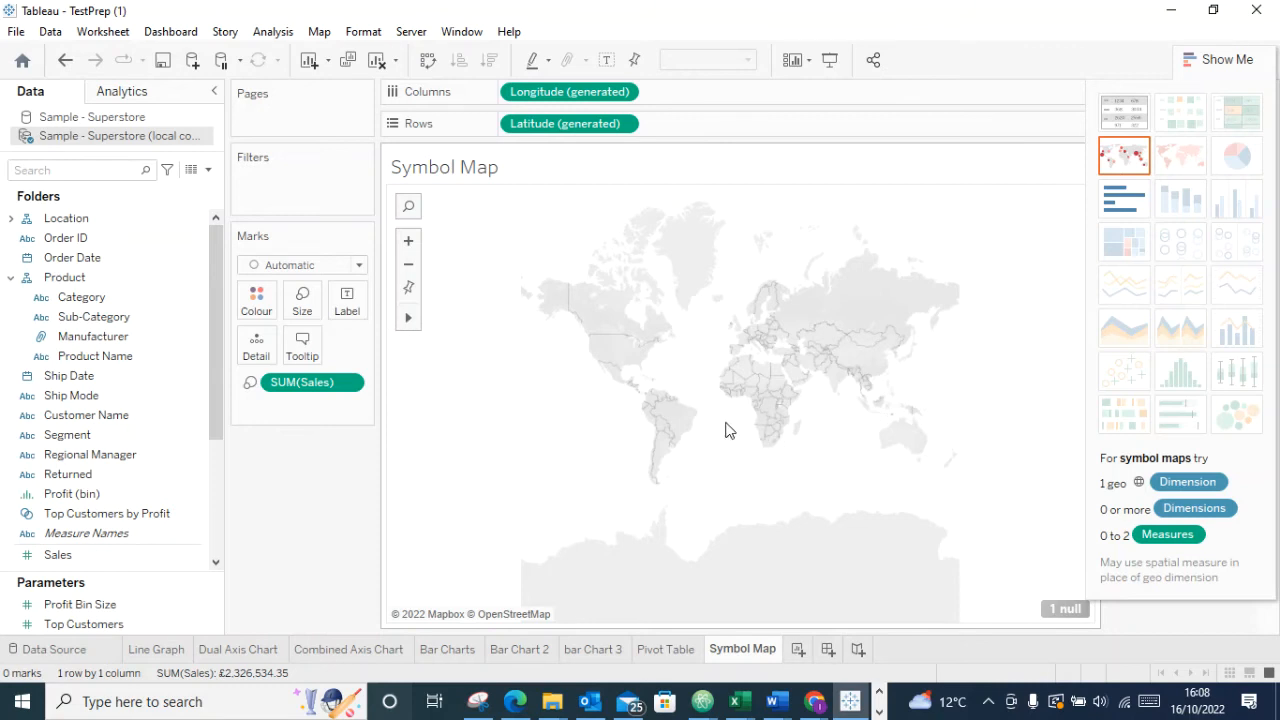
scroll(722, 429, up, 3)
scroll(610, 401, down, 2)
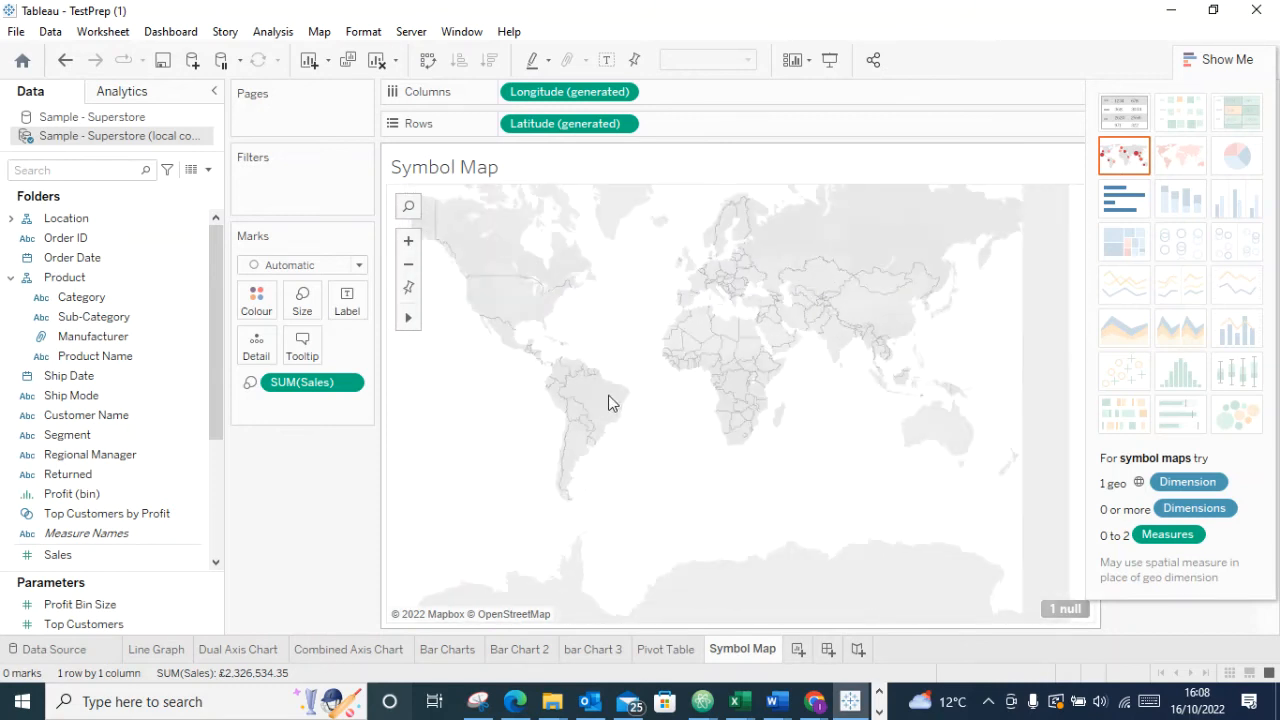
scroll(720, 366, down, 3)
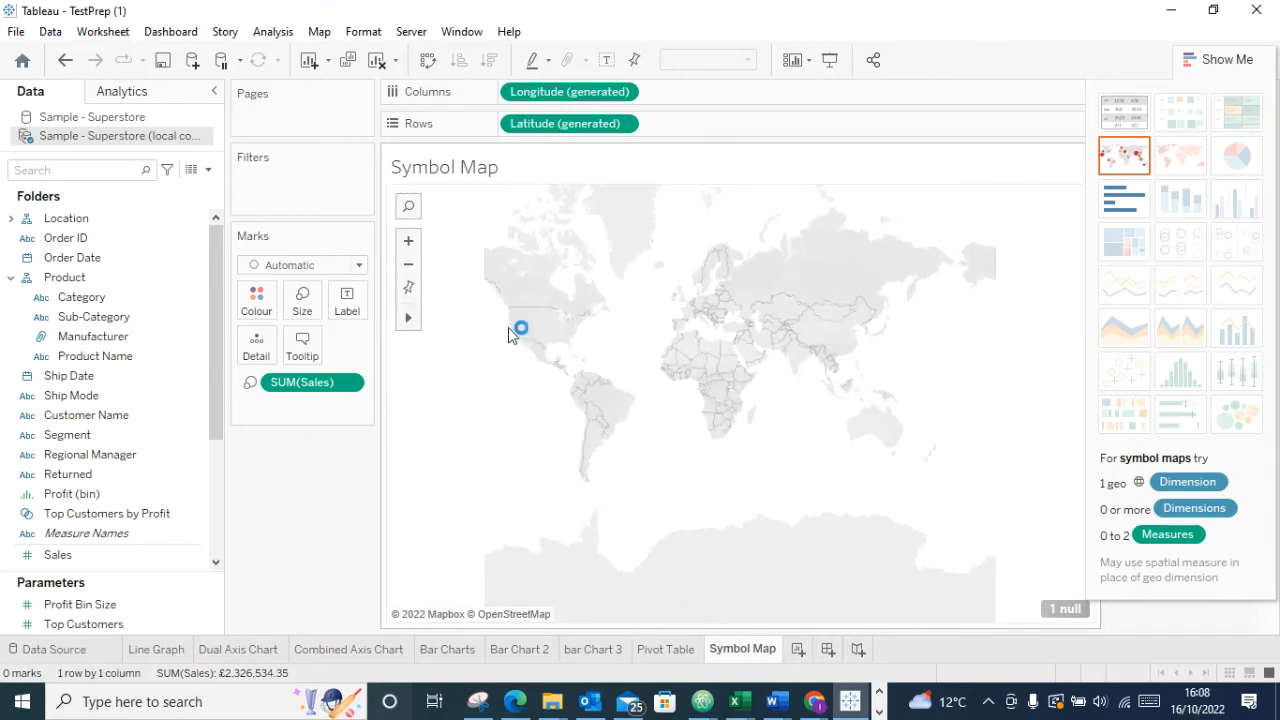
scroll(510, 327, up, 4)
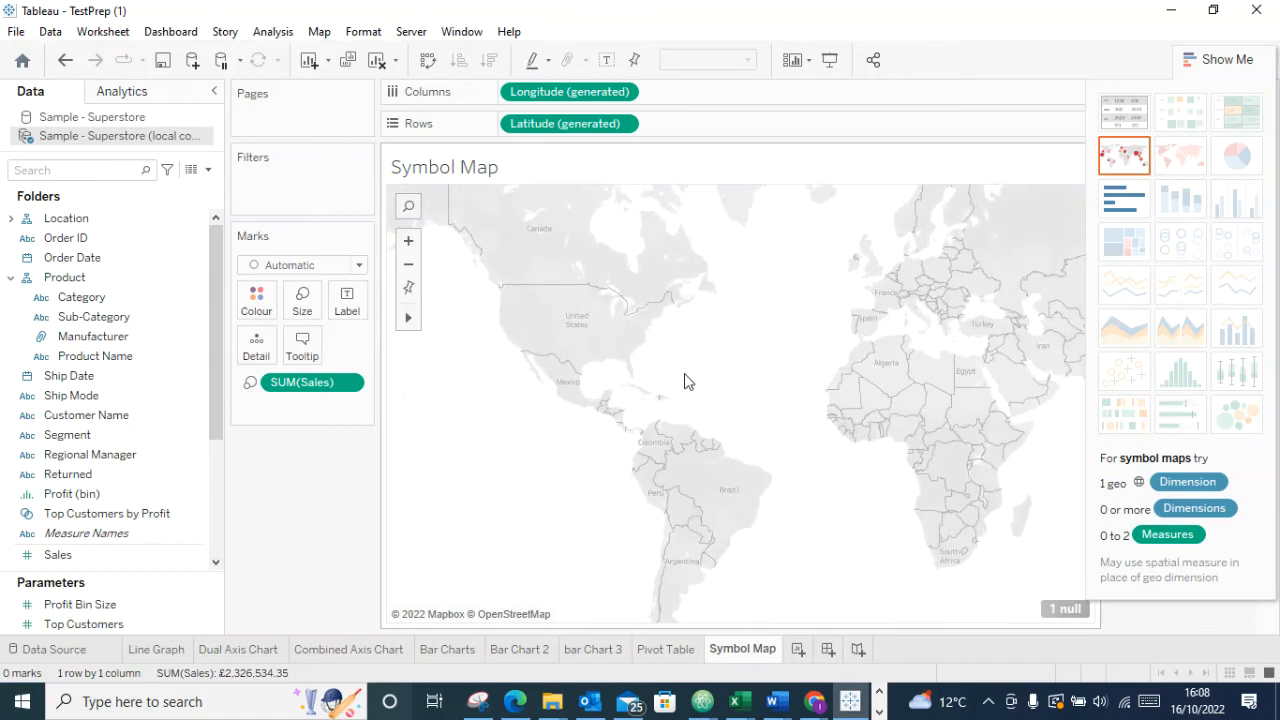
scroll(595, 362, up, 2)
scroll(551, 335, up, 3)
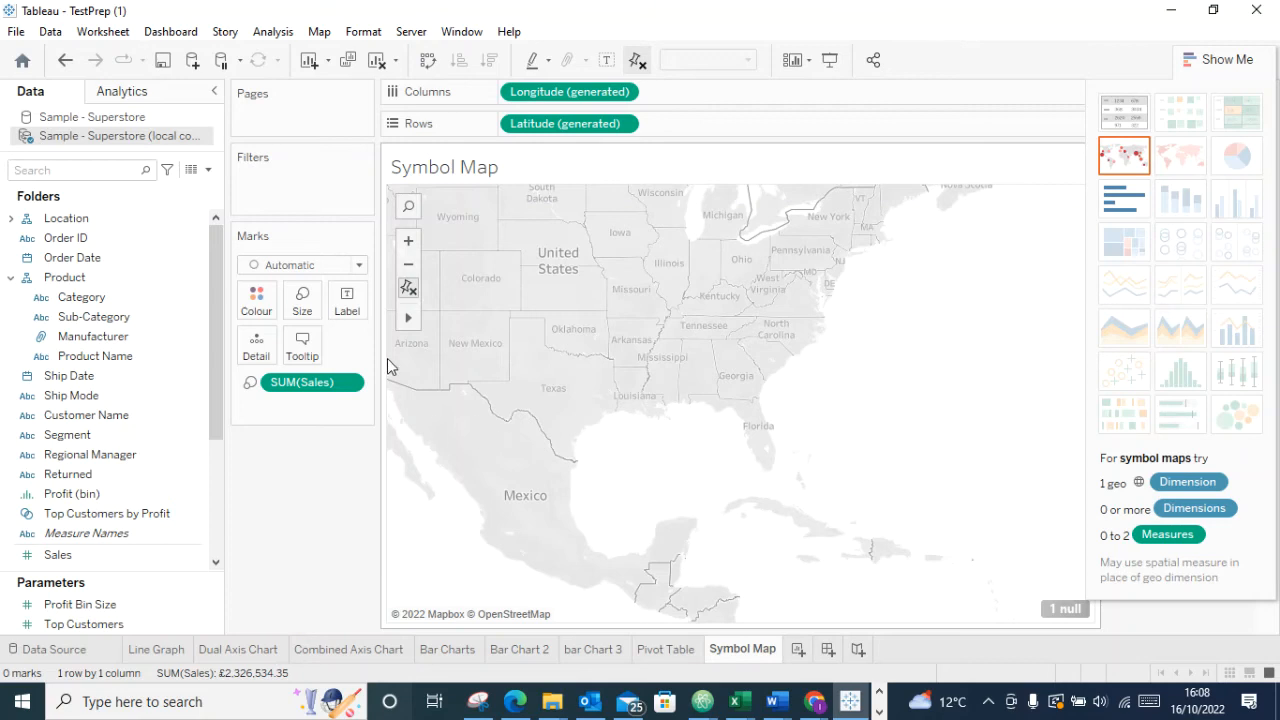
click(409, 288)
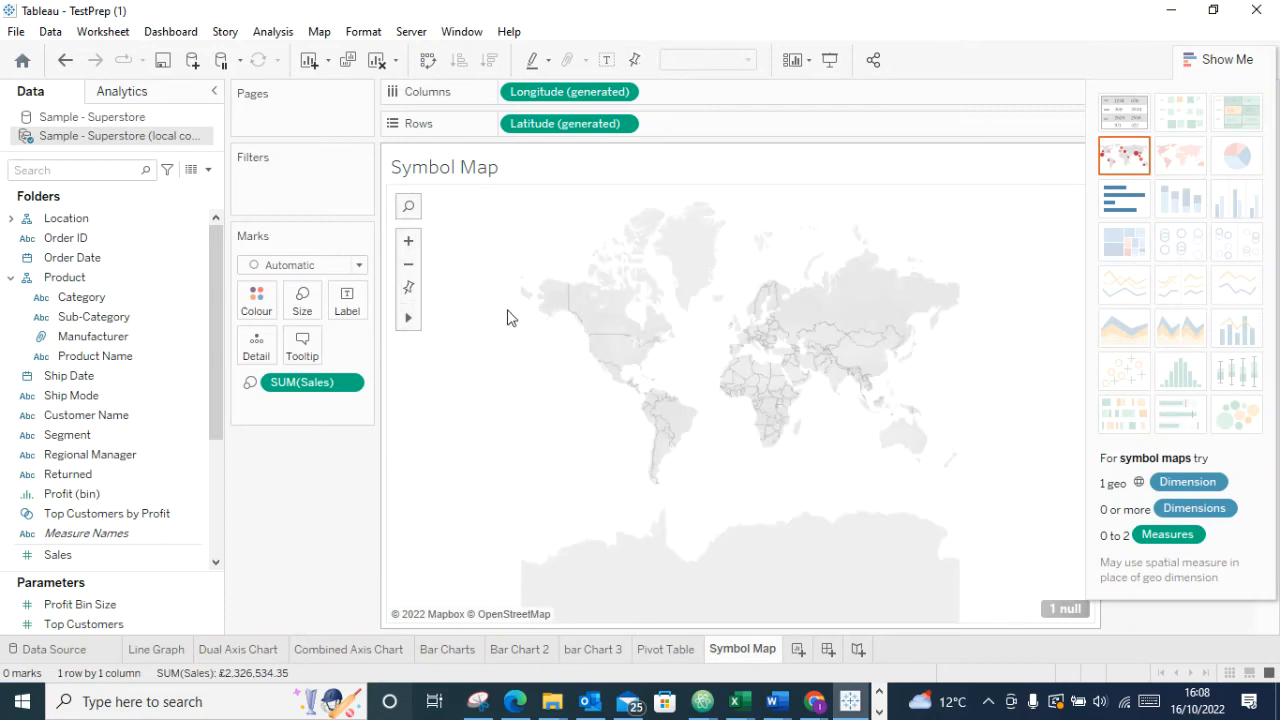
Remove Sales from the marks and clear the whole Symbol Map worksheet
scroll(623, 306, up, 2)
drag(305, 372, 130, 470)
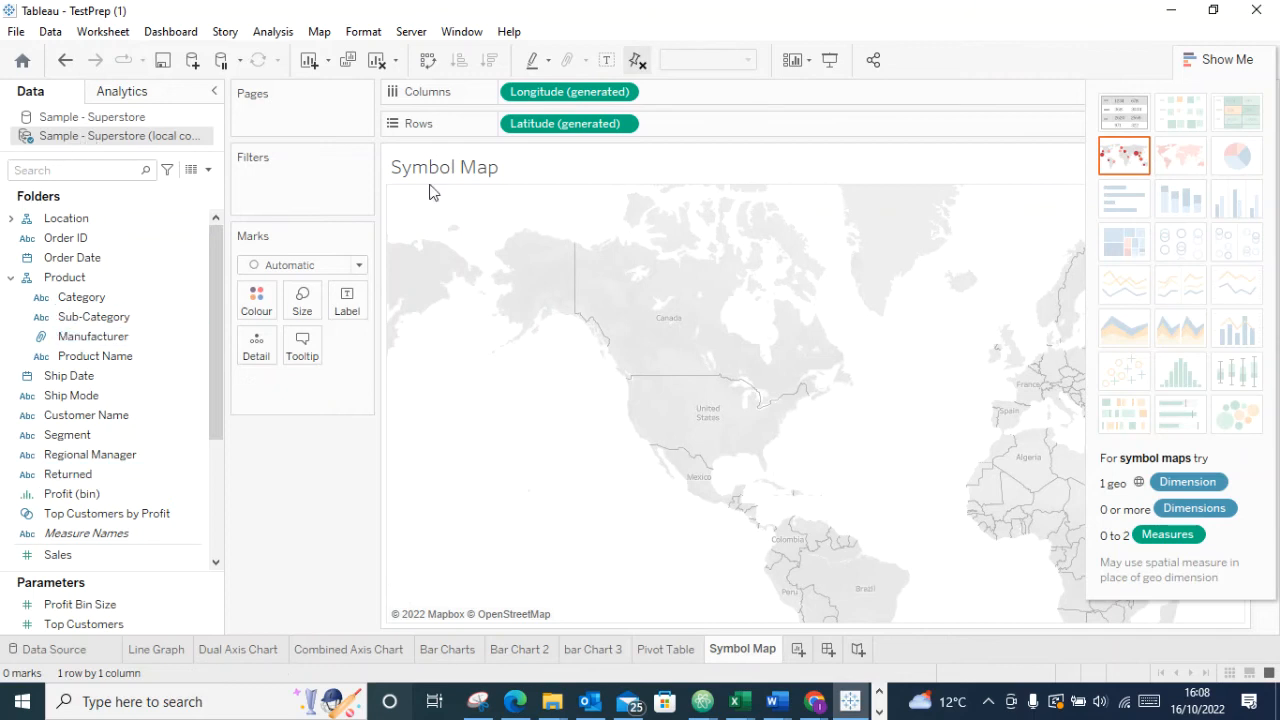
click(377, 62)
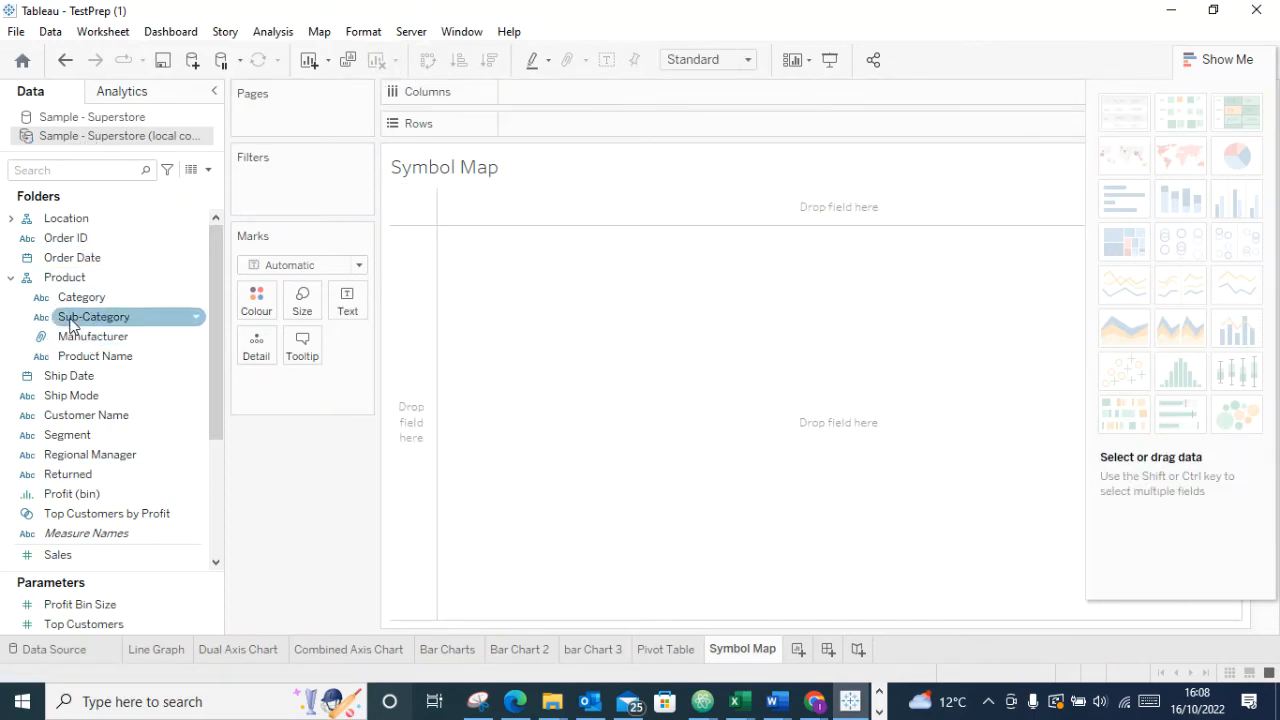
Place the Location hierarchy on the empty view and colour the mapped countries by Sales
drag(40, 225, 537, 366)
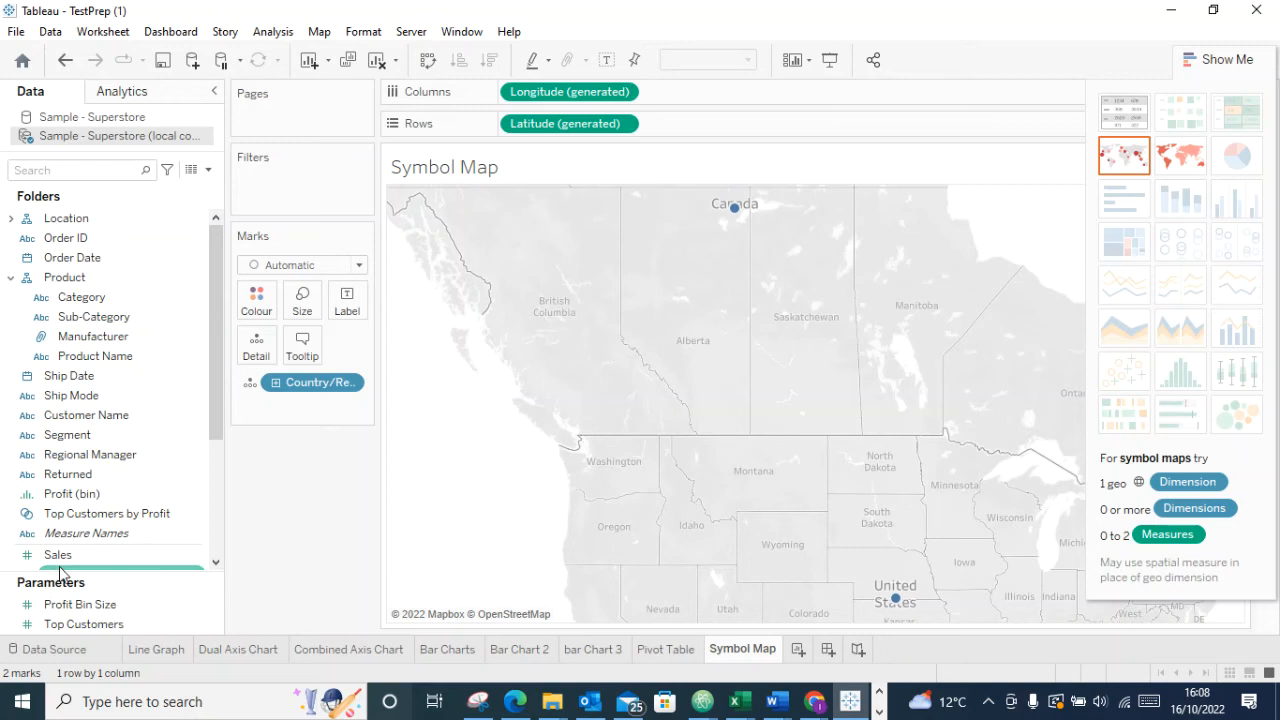
drag(55, 563, 254, 306)
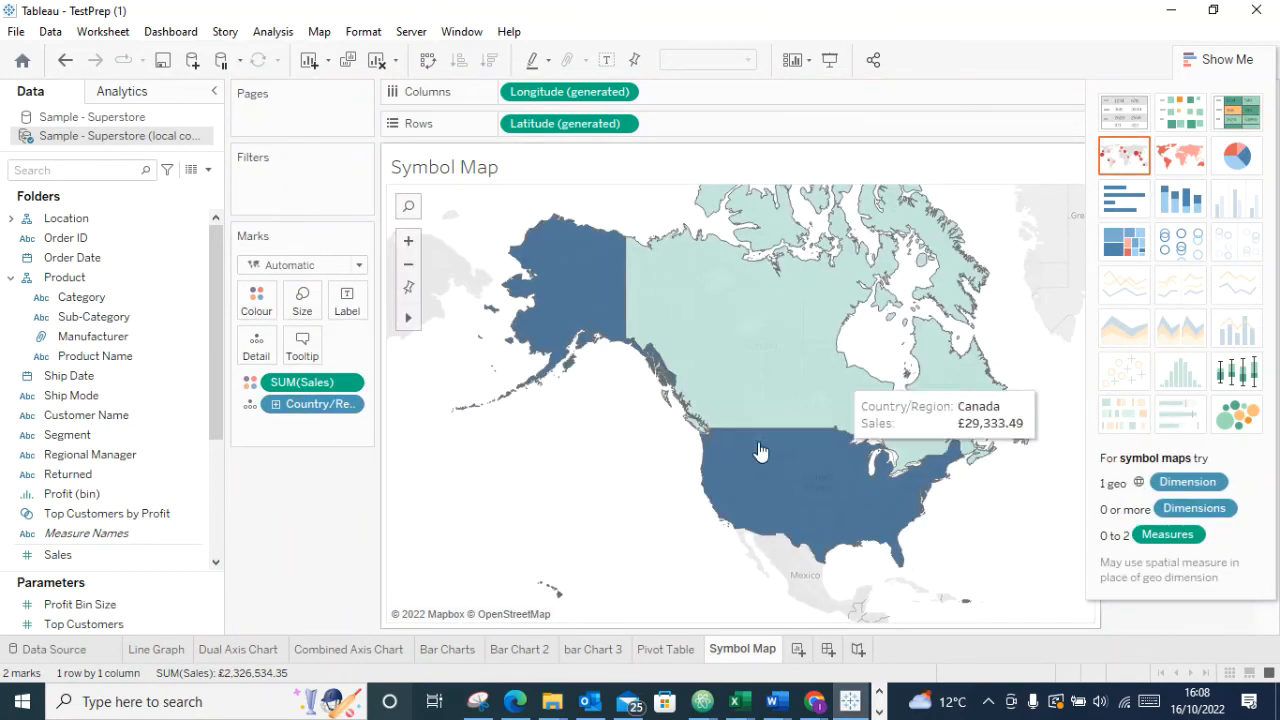
scroll(813, 516, up, 2)
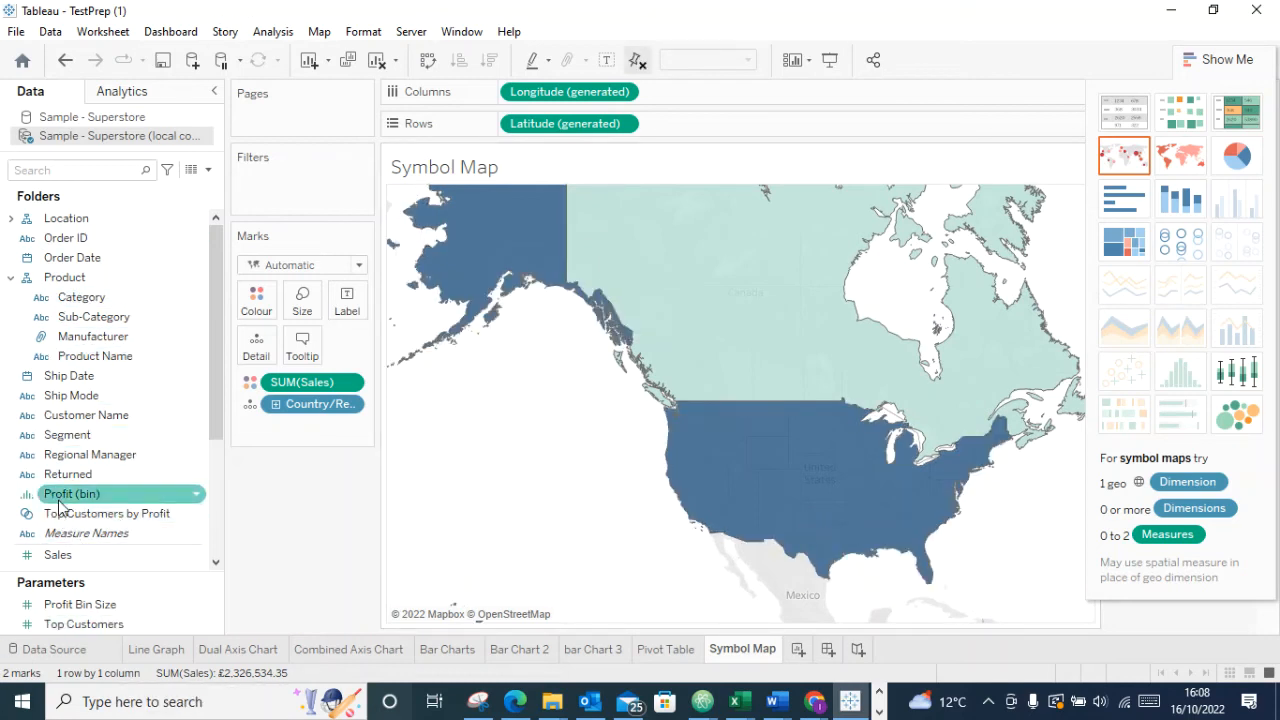
Convert the filled country map to a symbol map with the marks sized by Sales
scroll(60, 505, down, 3)
scroll(60, 485, up, 1)
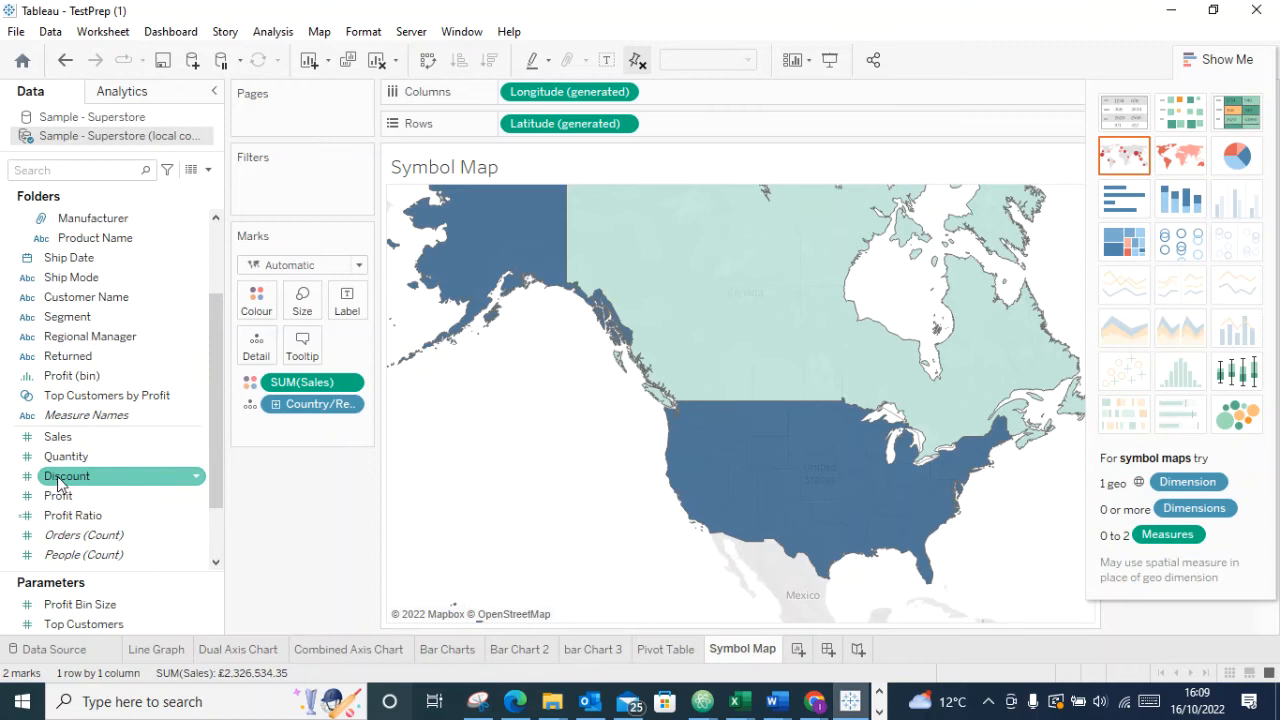
scroll(58, 290, up, 1)
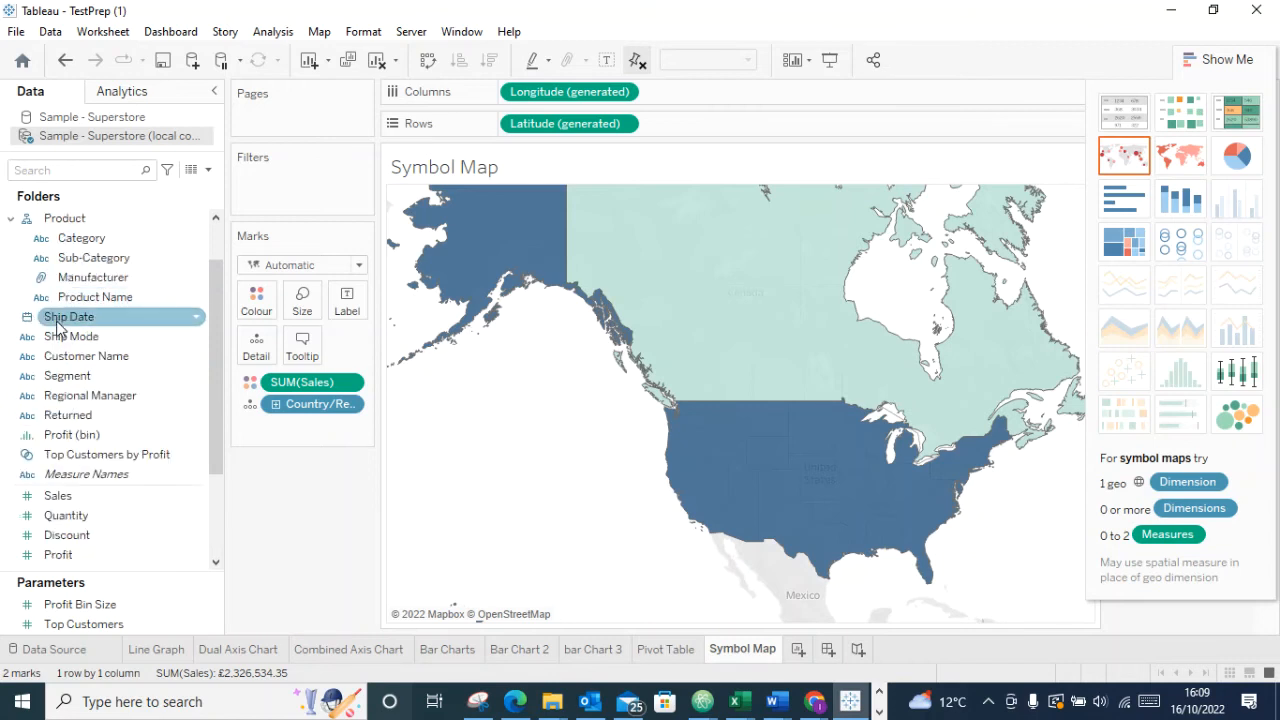
scroll(54, 400, up, 1)
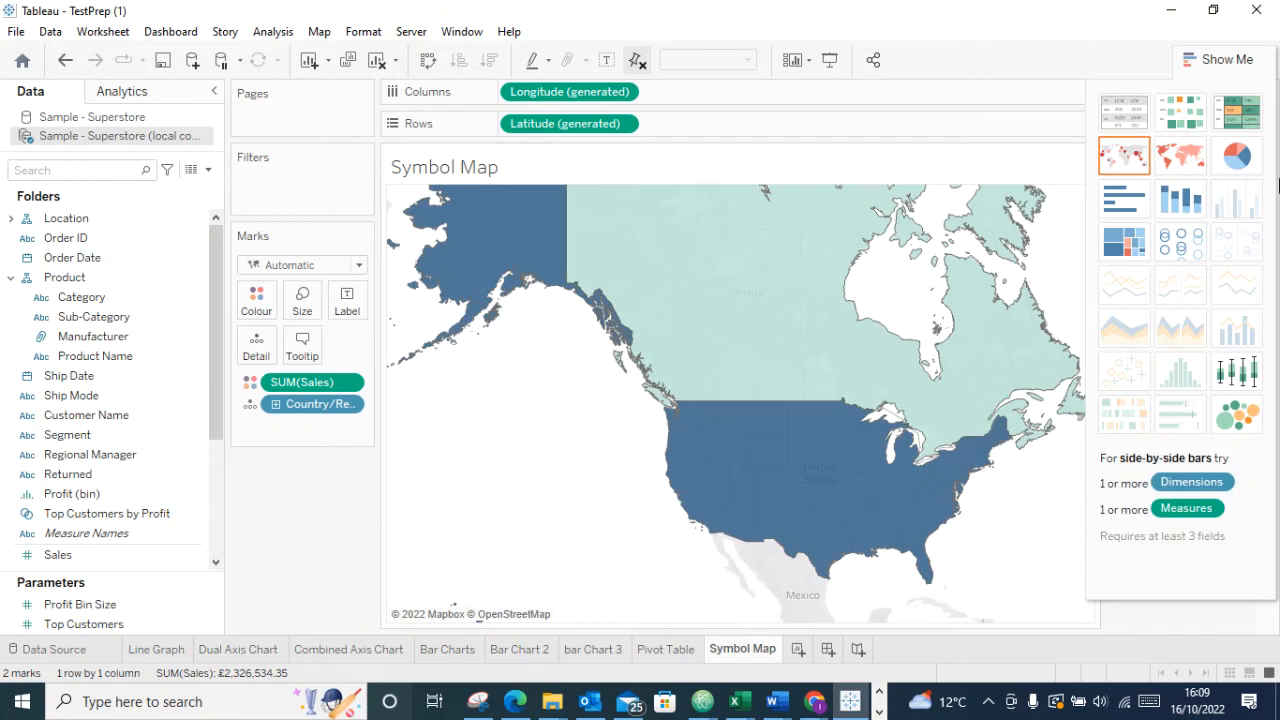
click(1126, 158)
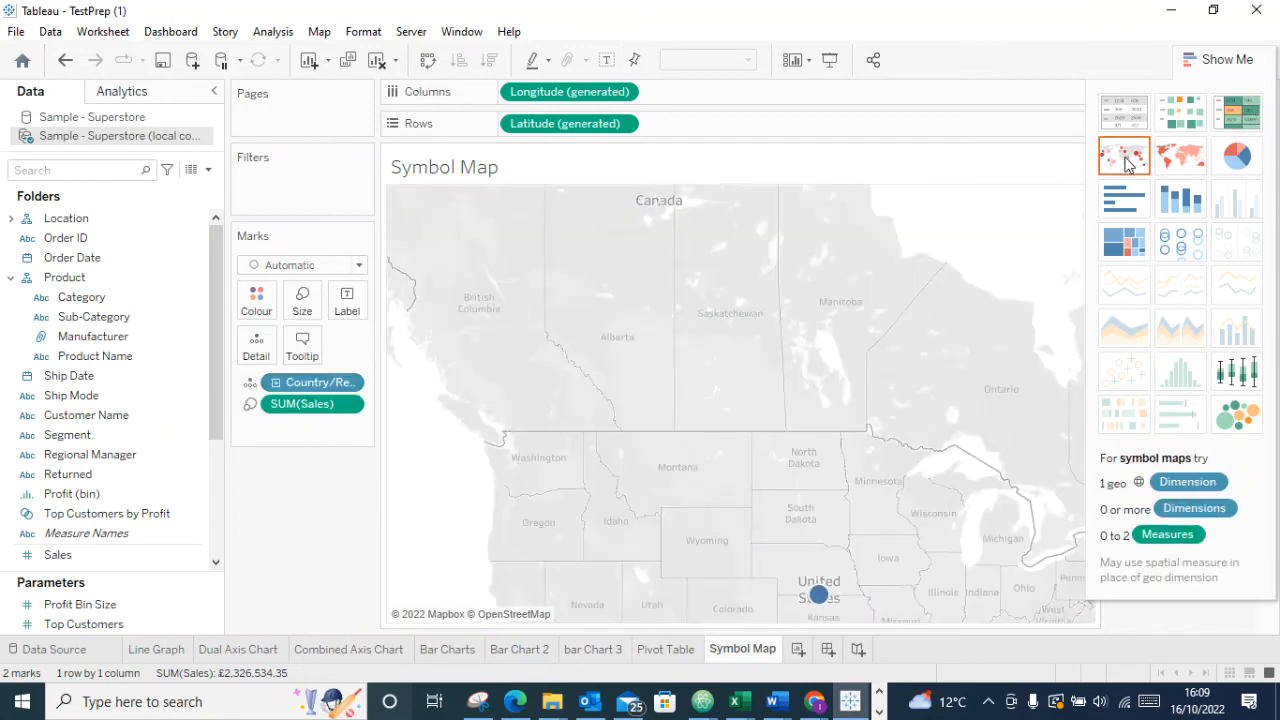
scroll(936, 565, down, 1)
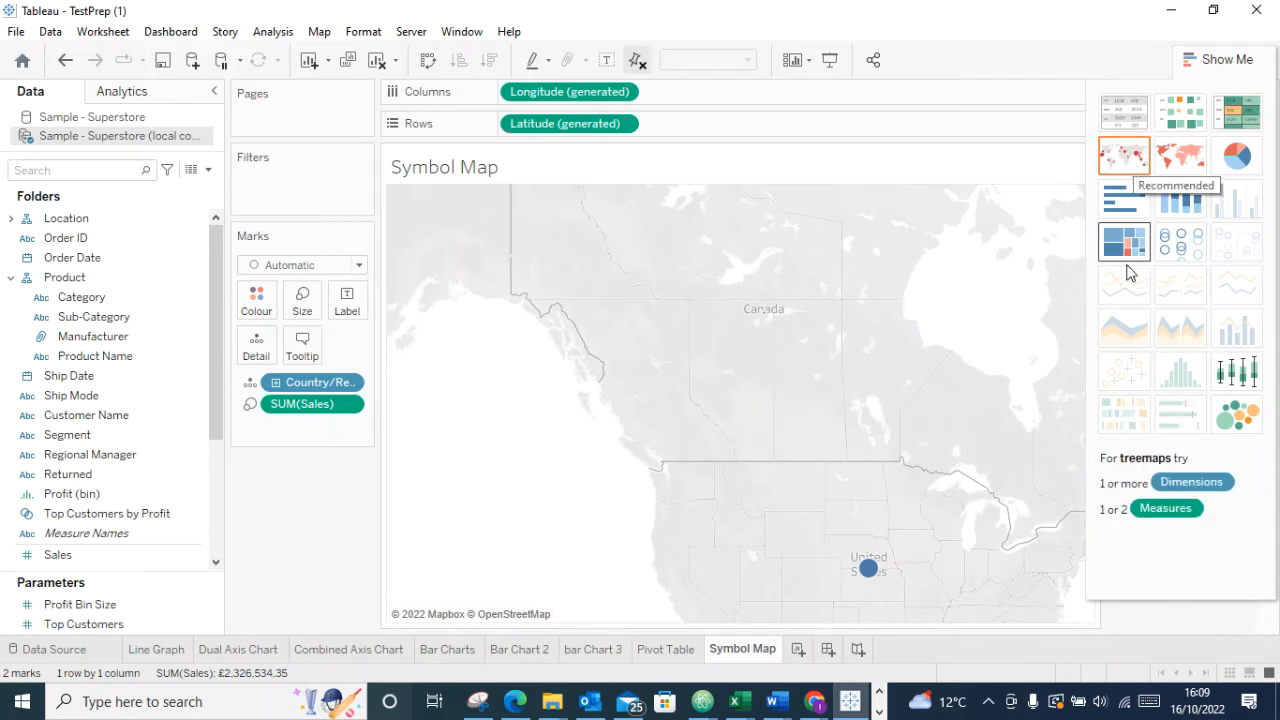
click(1126, 167)
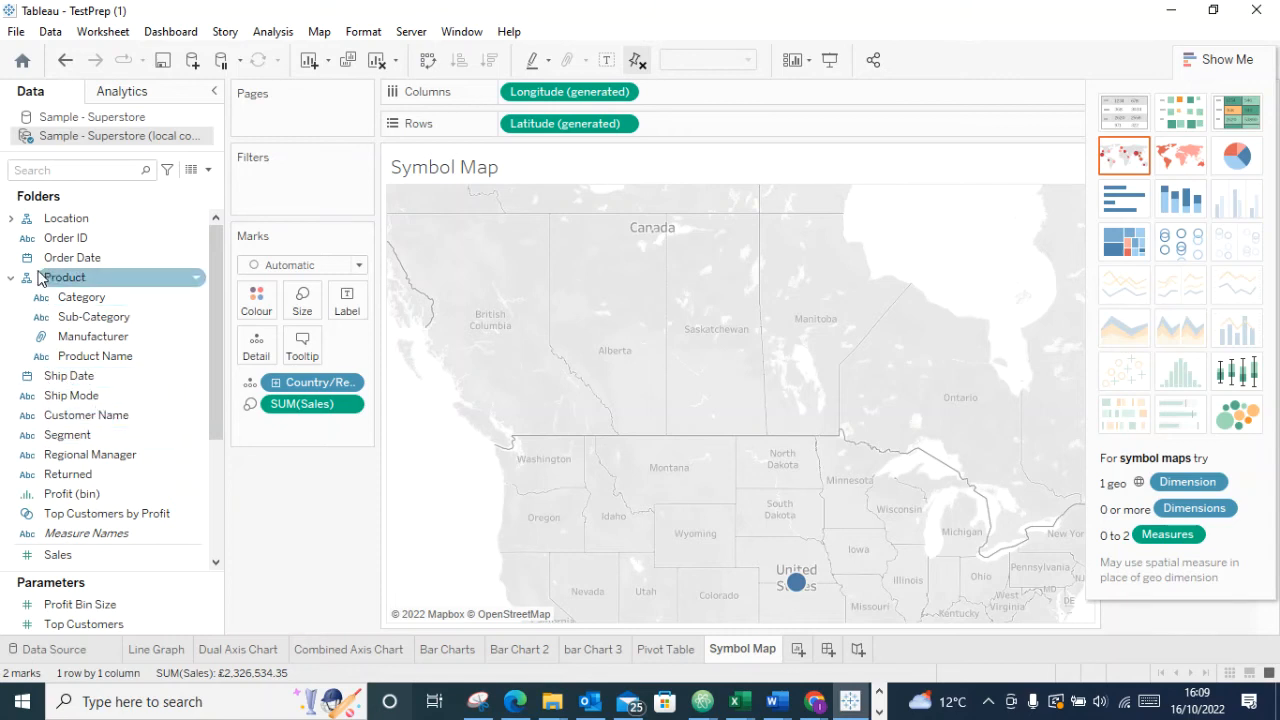
Colour the map marks by Sub-Category and expand that field down to Manufacturer
scroll(55, 250, down, 1)
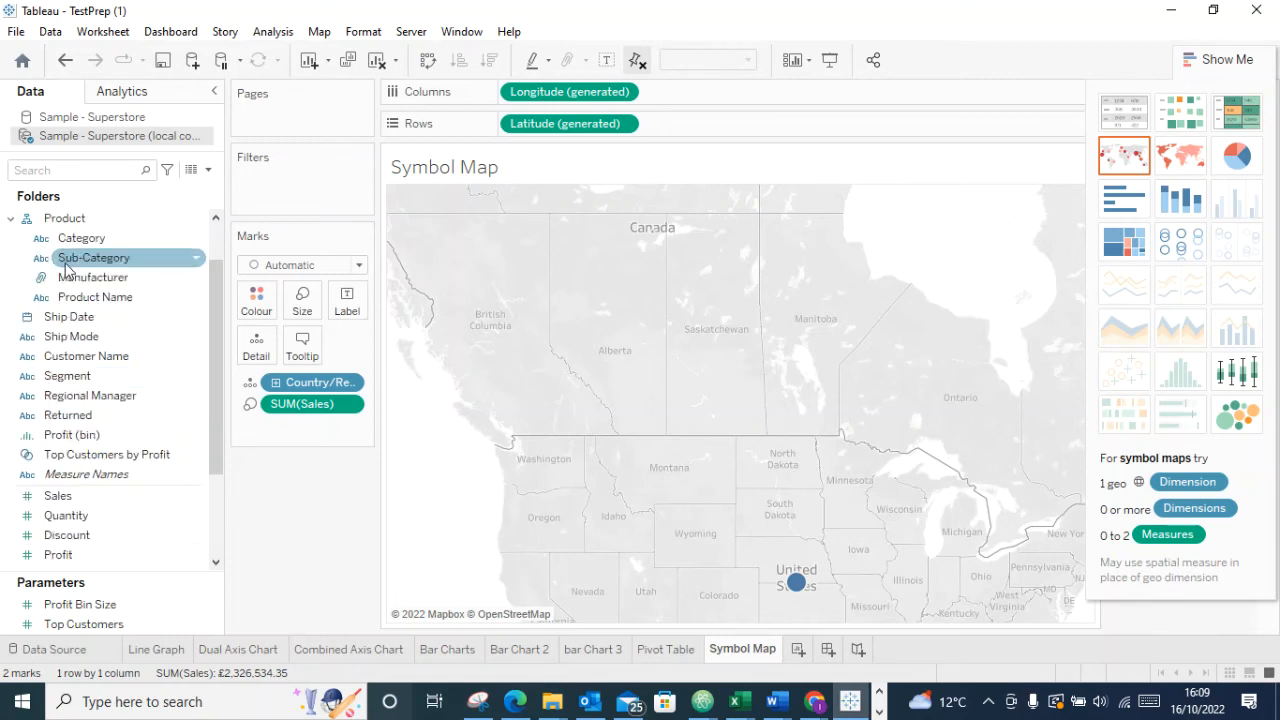
drag(220, 284, 240, 272)
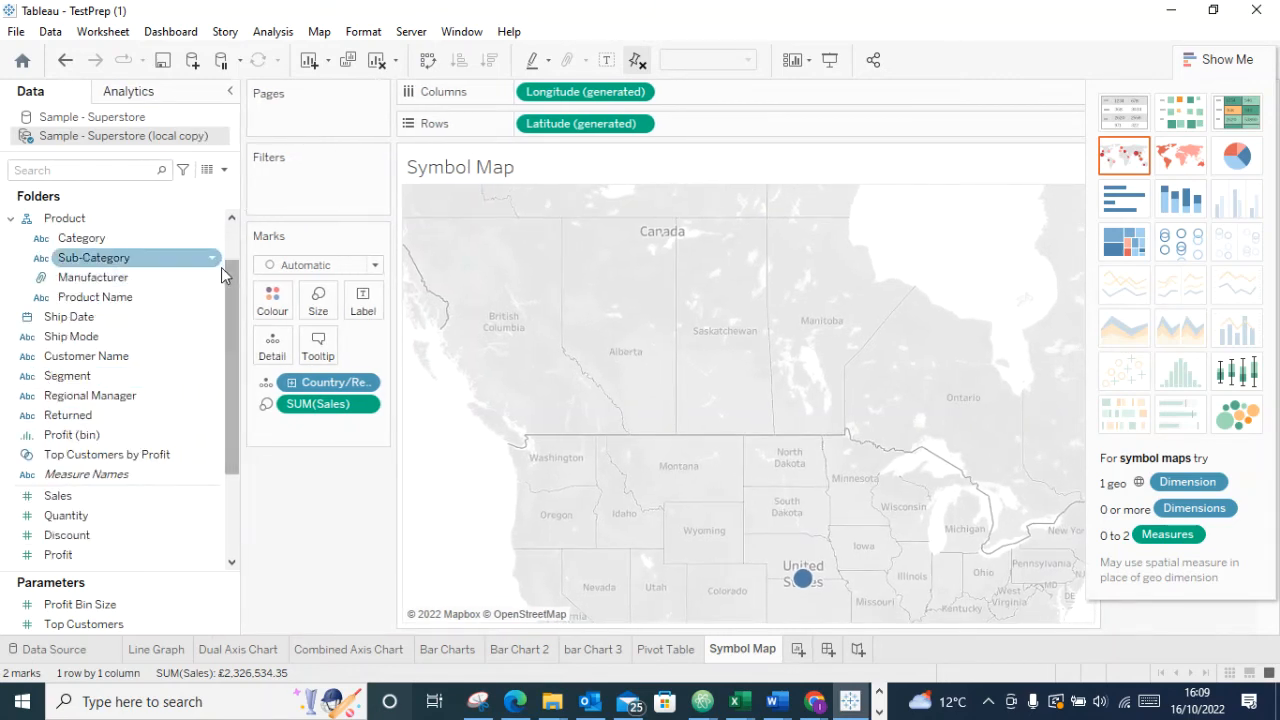
scroll(194, 220, up, 1)
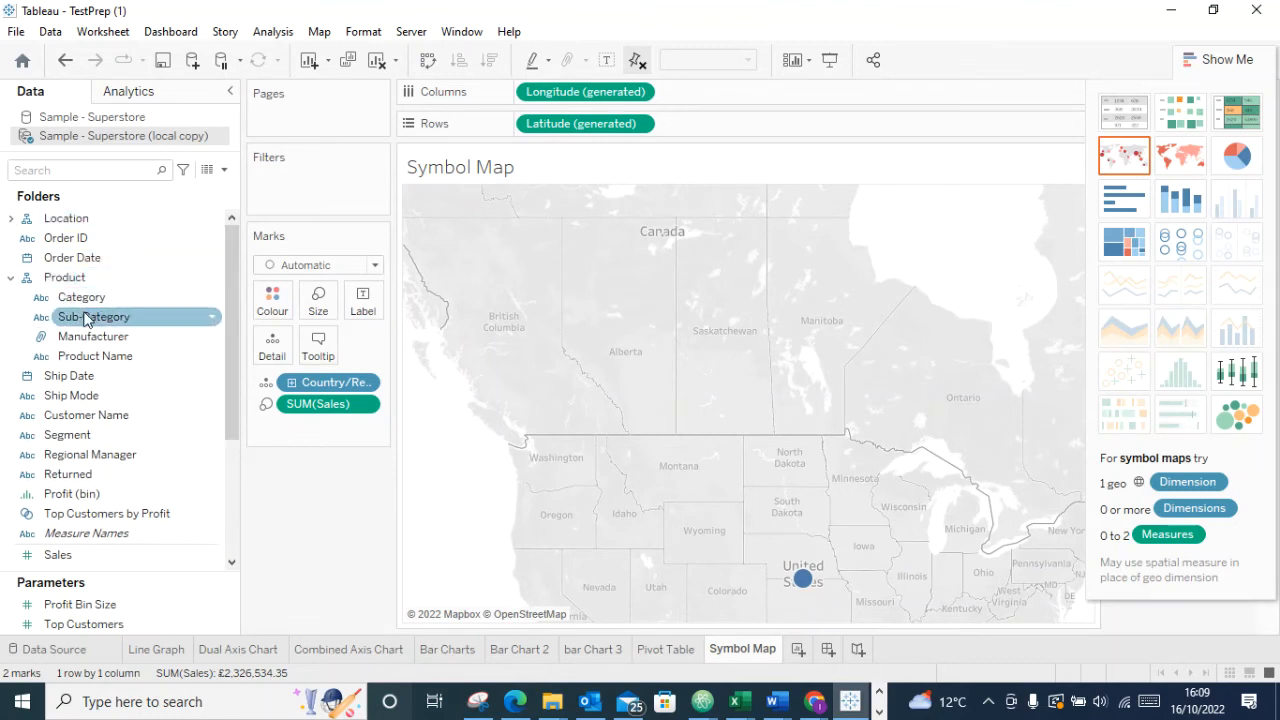
drag(86, 320, 281, 310)
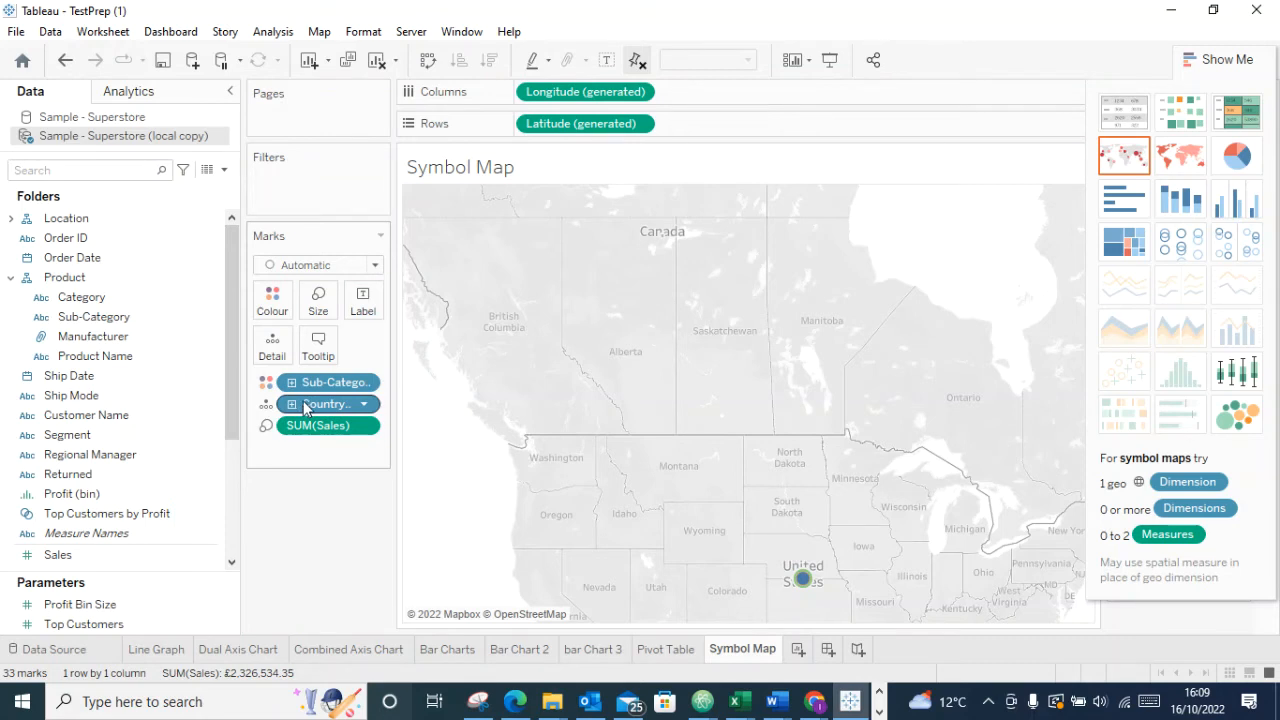
drag(305, 380, 307, 382)
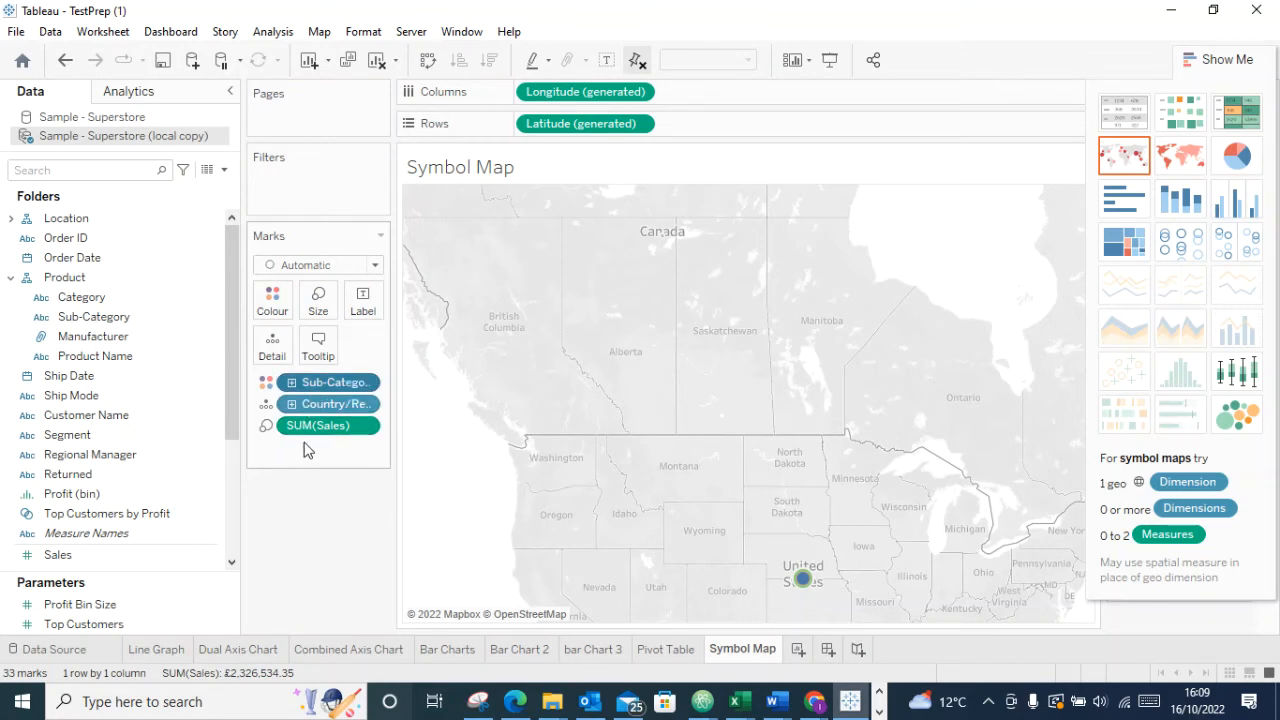
click(291, 384)
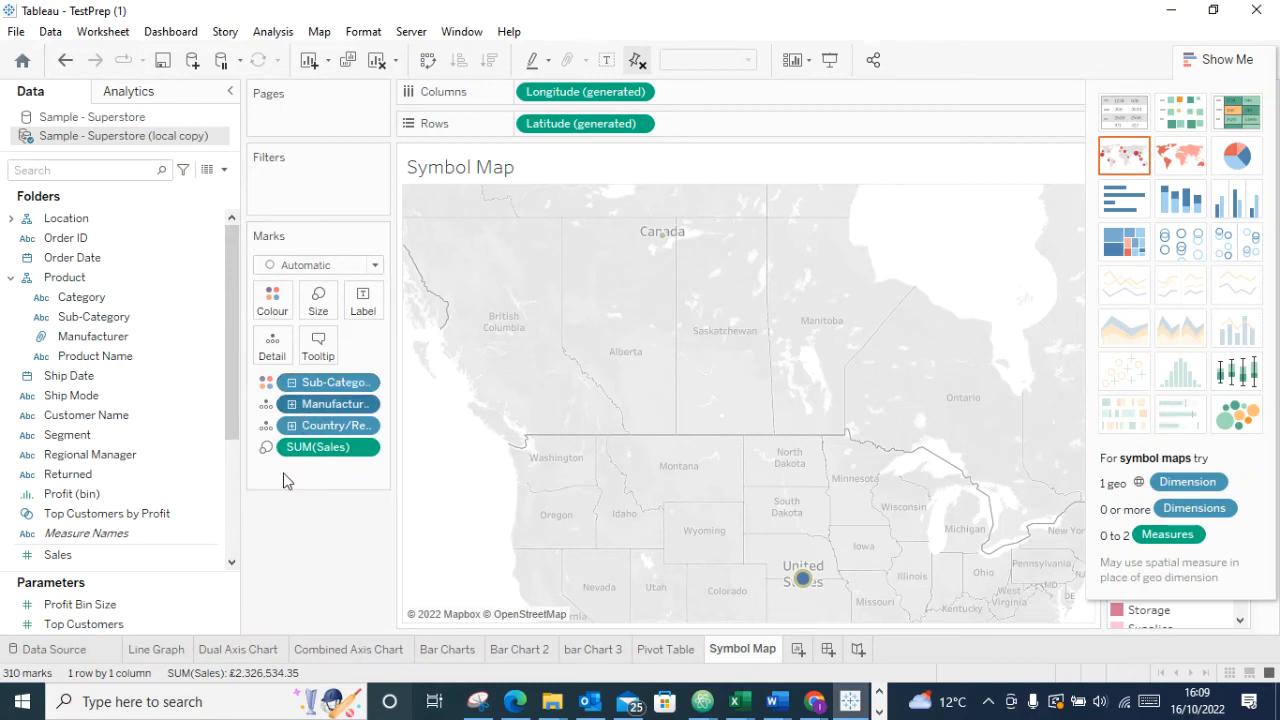
Remove Manufacturer from the marks, and try Sub-Category as detail instead of colour before removing it as well
drag(306, 408, 280, 478)
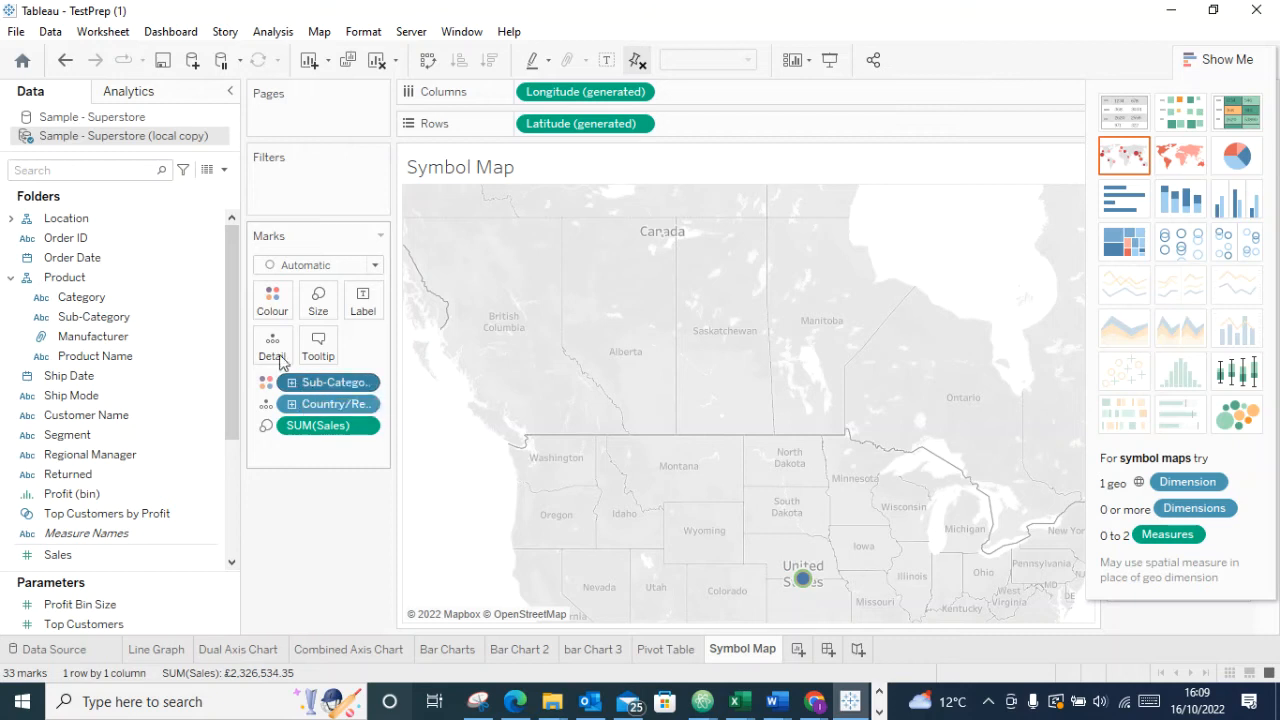
drag(305, 385, 283, 366)
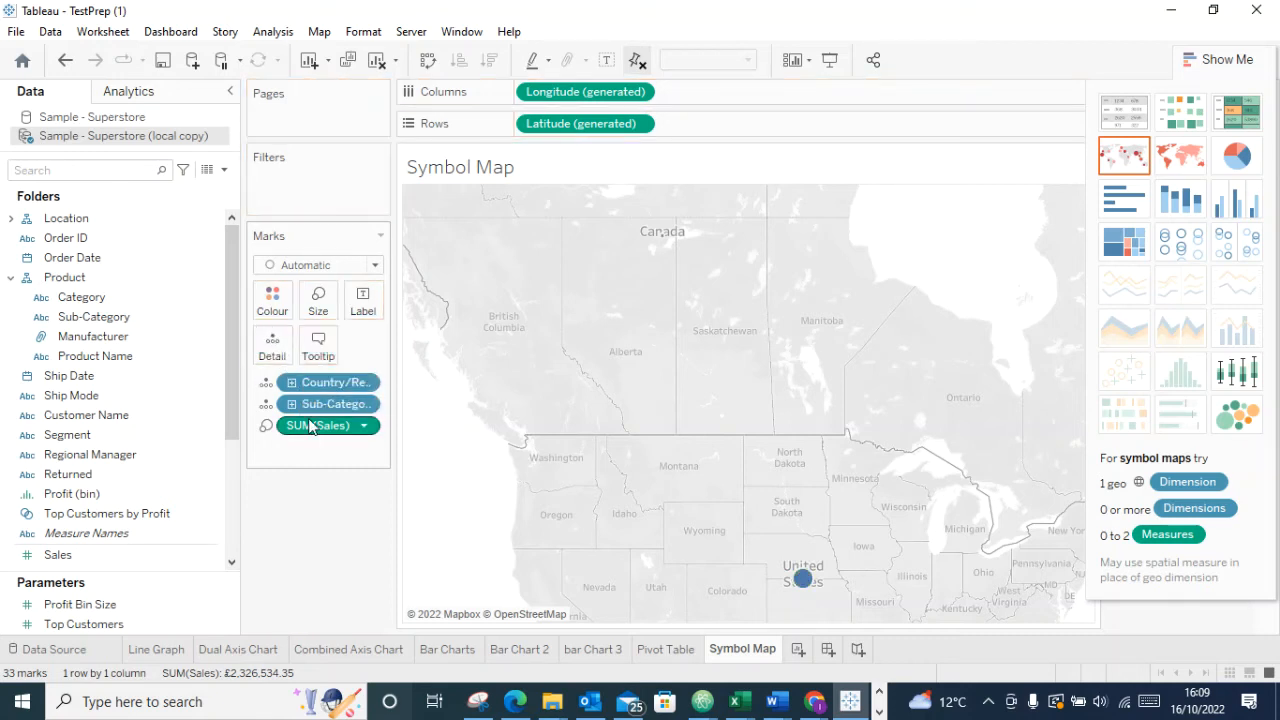
drag(318, 400, 308, 500)
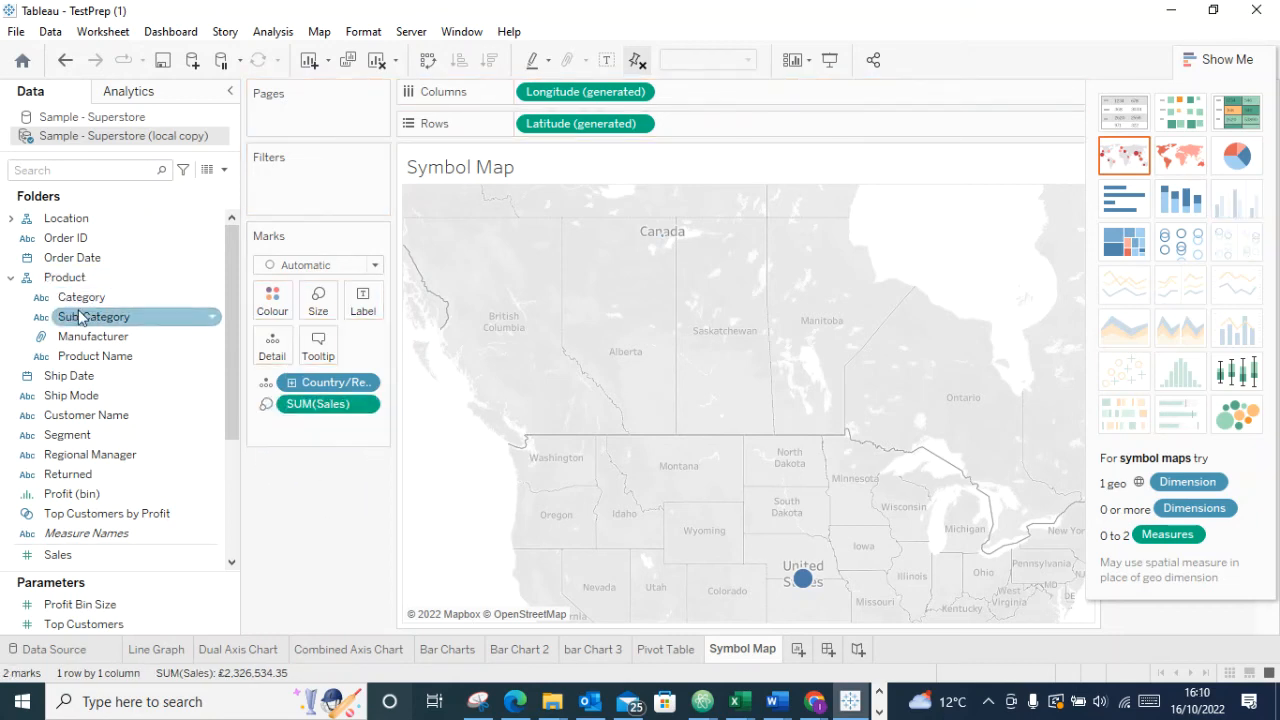
Label the map marks with Category and inspect both countries at different zoom levels
drag(85, 300, 369, 310)
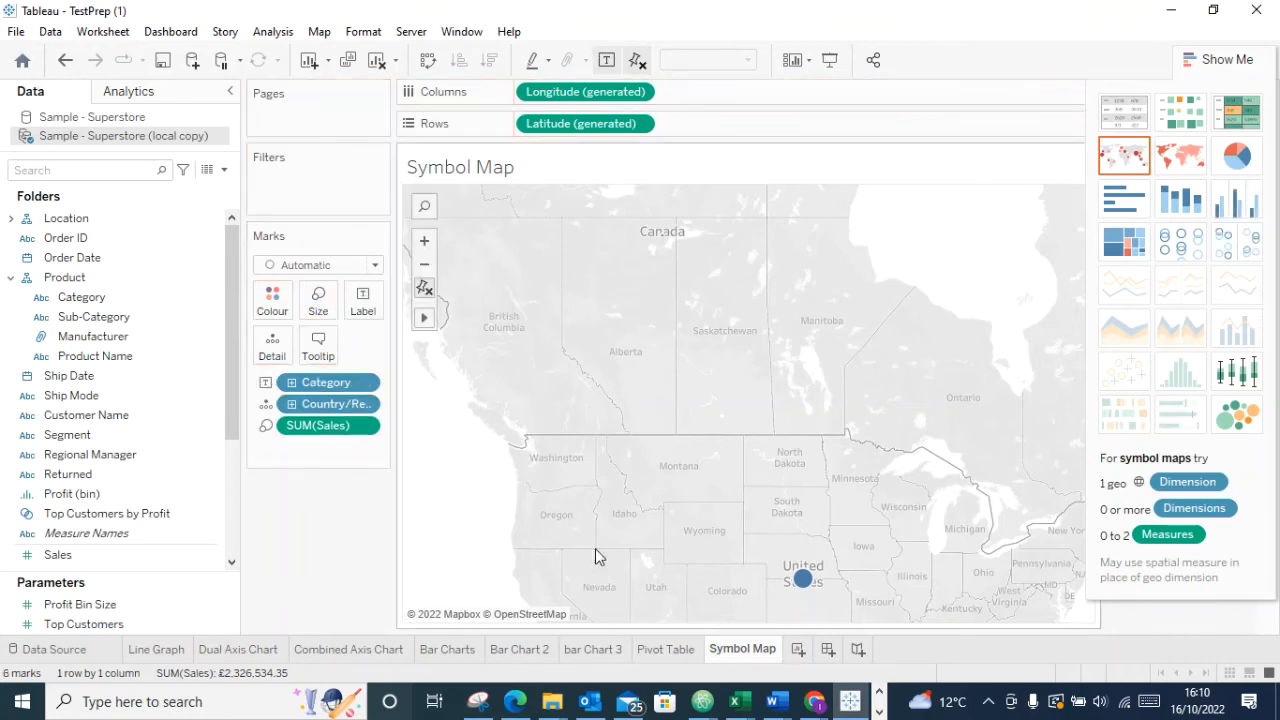
scroll(817, 517, down, 3)
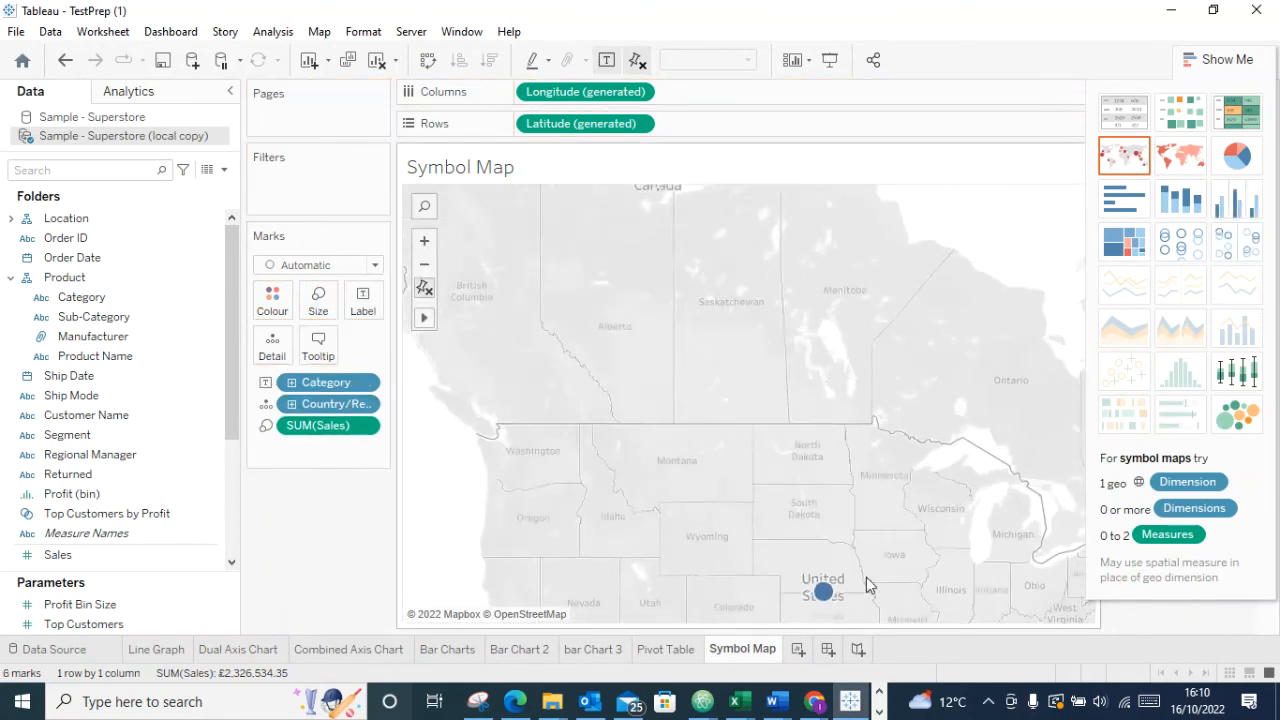
scroll(884, 551, down, 2)
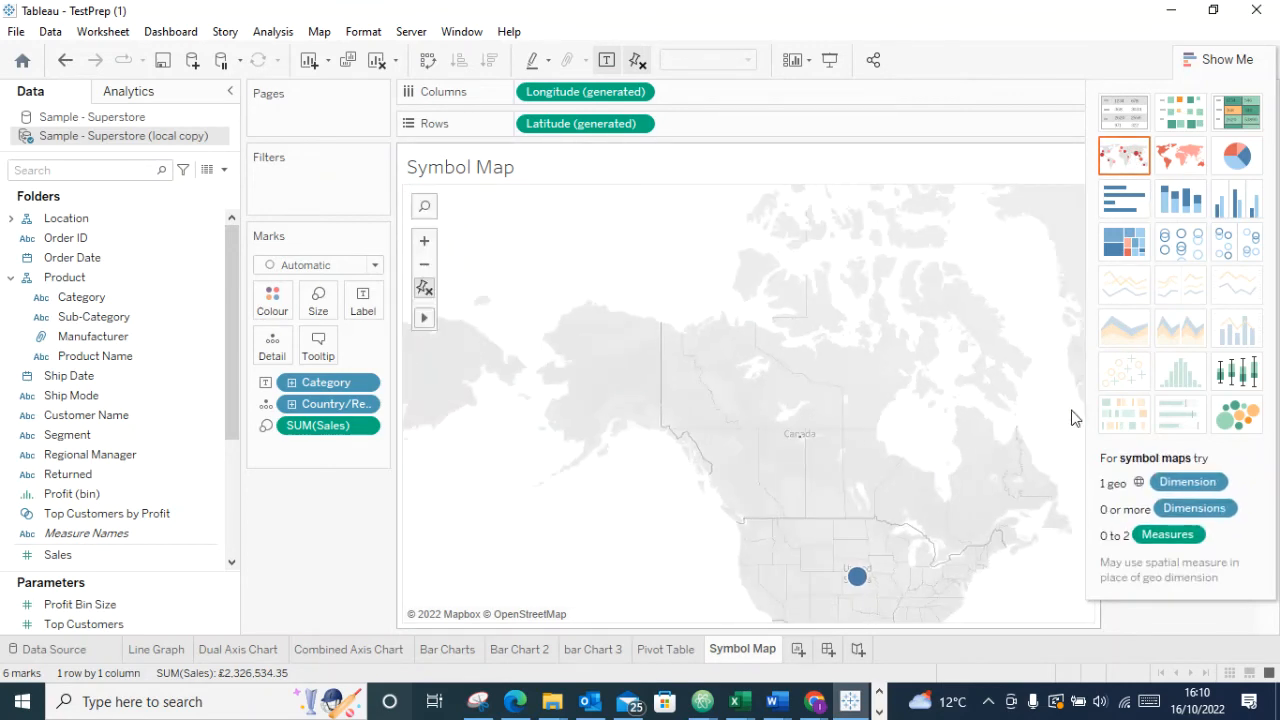
scroll(849, 588, up, 3)
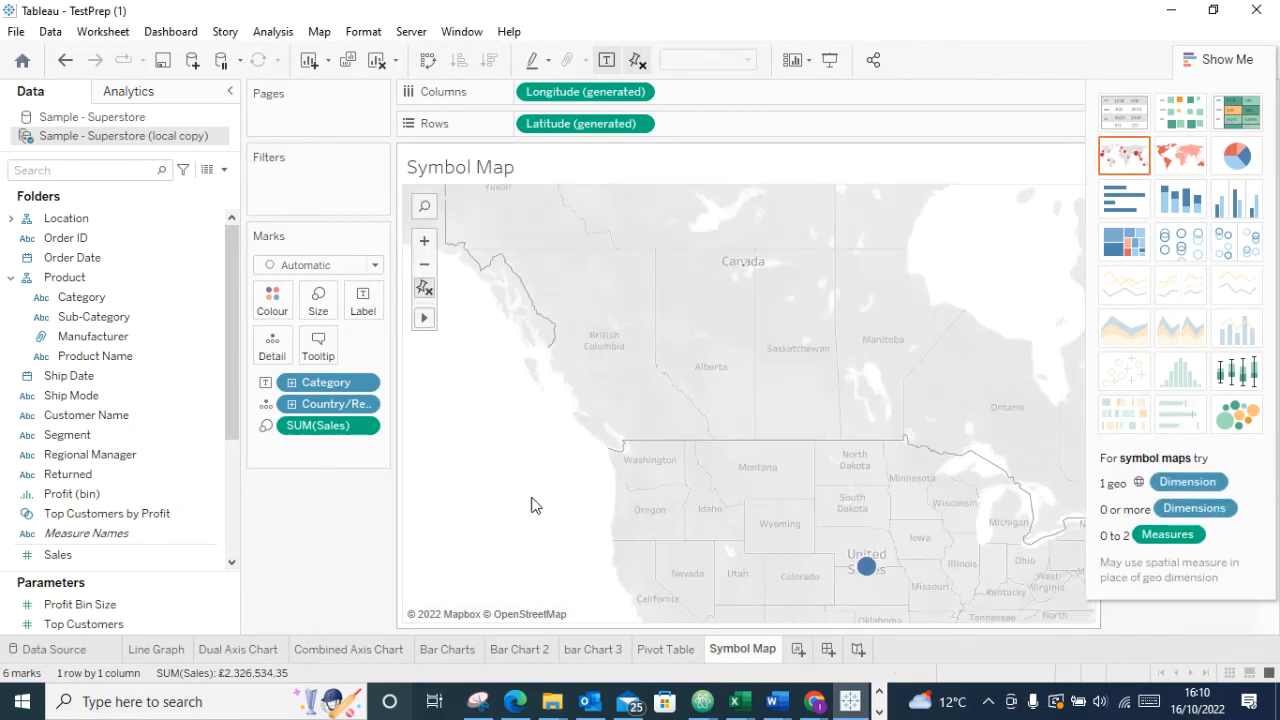
Expand the Category label to Sub-Category and remove both fields from the marks
click(291, 384)
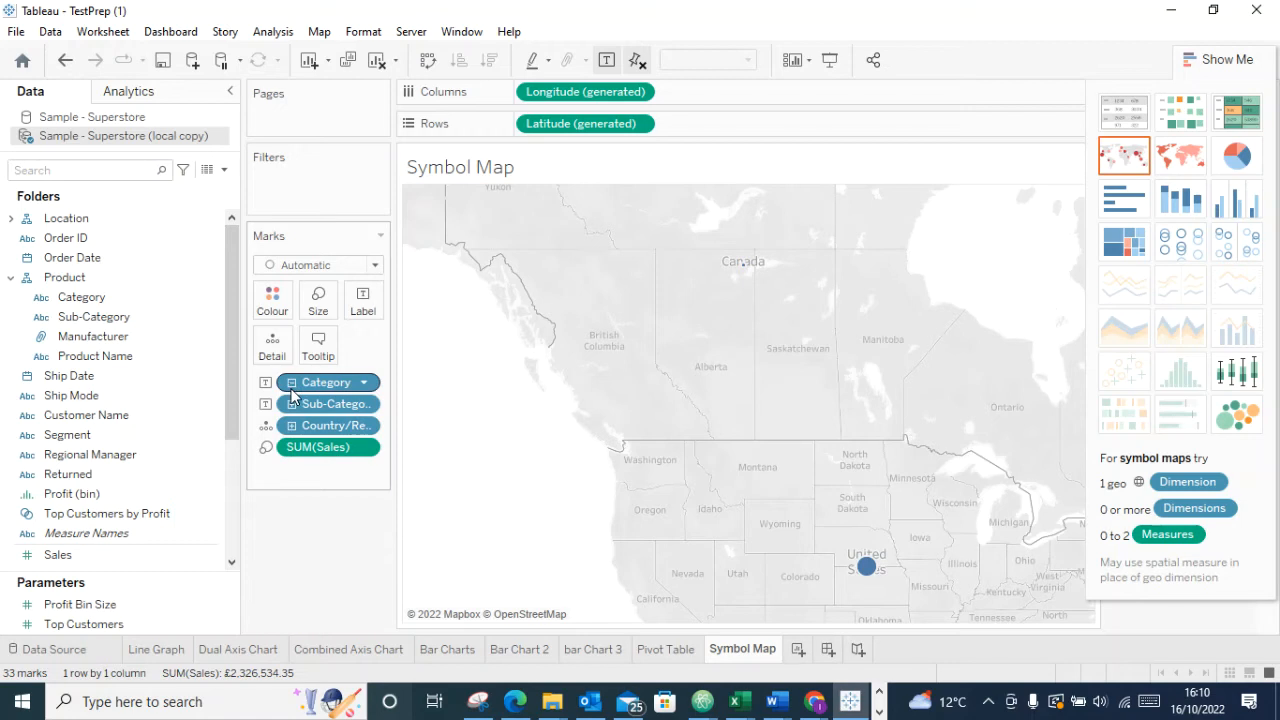
drag(305, 390, 300, 575)
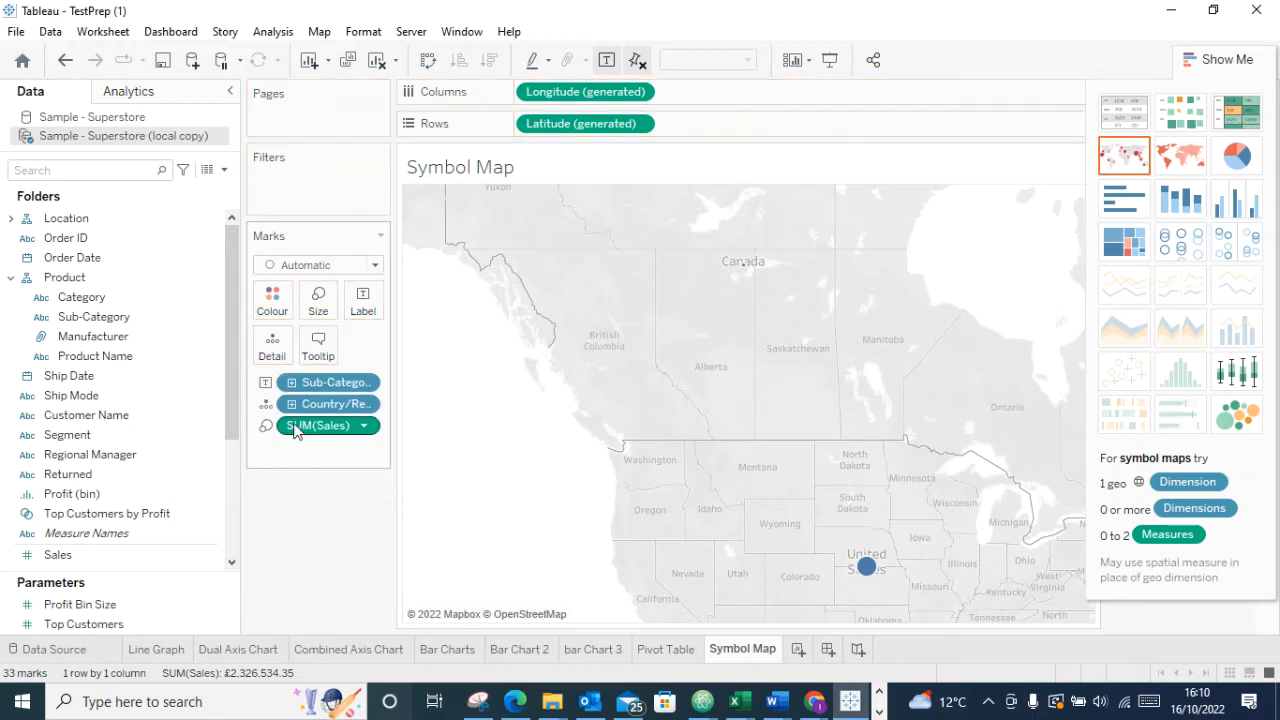
drag(305, 383, 282, 514)
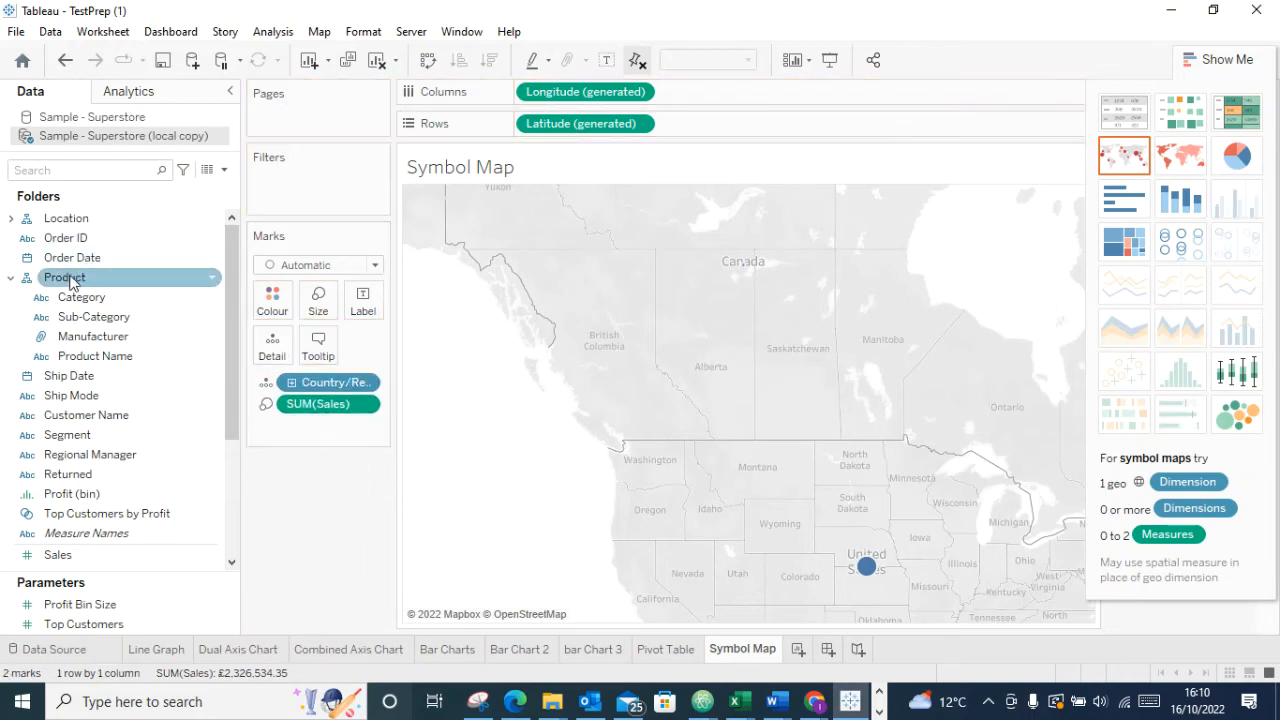
Try Category as a column field and take it off, and remove the expanded Country/Region levels from the marks
drag(86, 299, 712, 100)
drag(590, 95, 37, 360)
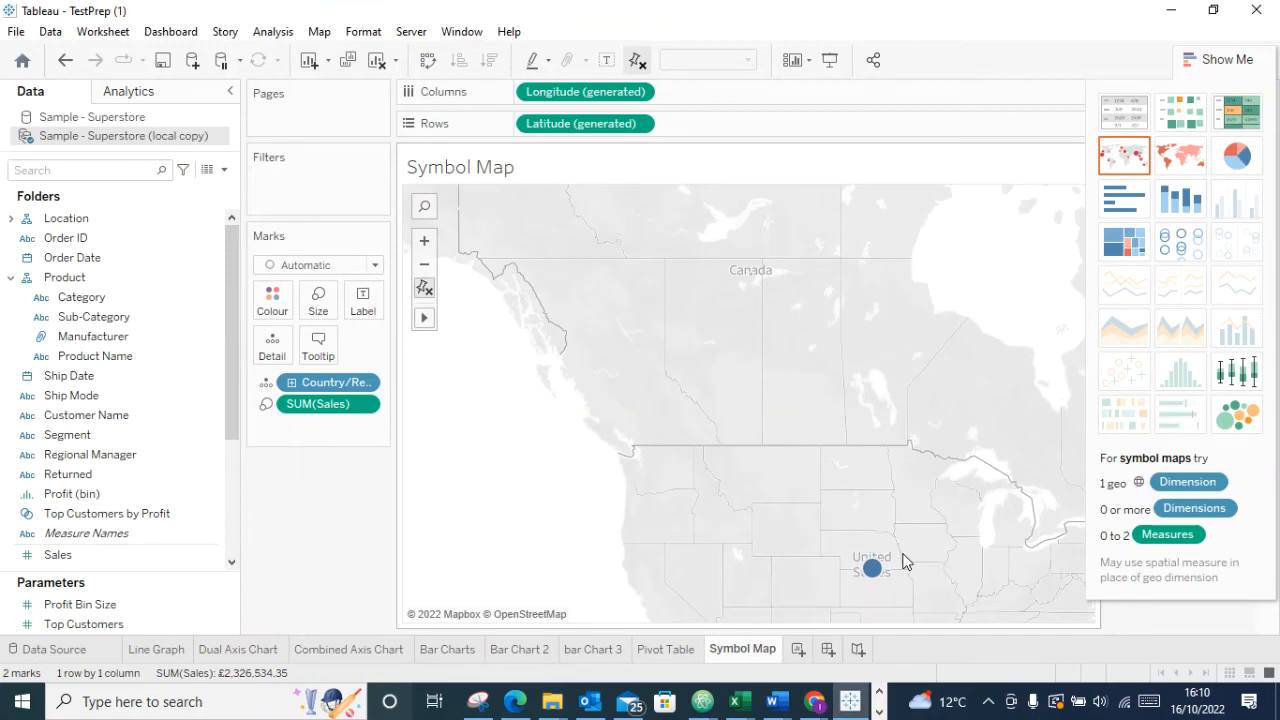
click(294, 382)
drag(307, 381, 294, 546)
drag(310, 380, 306, 516)
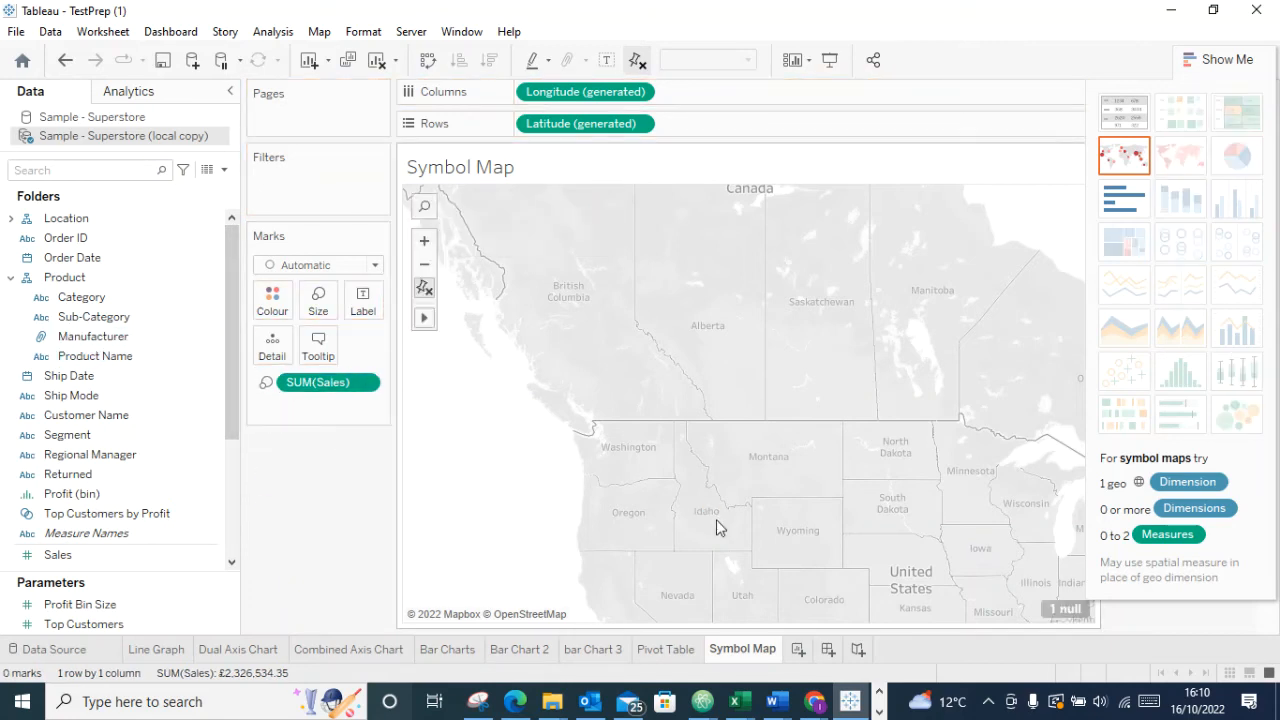
Close the Show Me chart suggestions and try colouring the map by Sales before removing Sales from the marks
click(1217, 55)
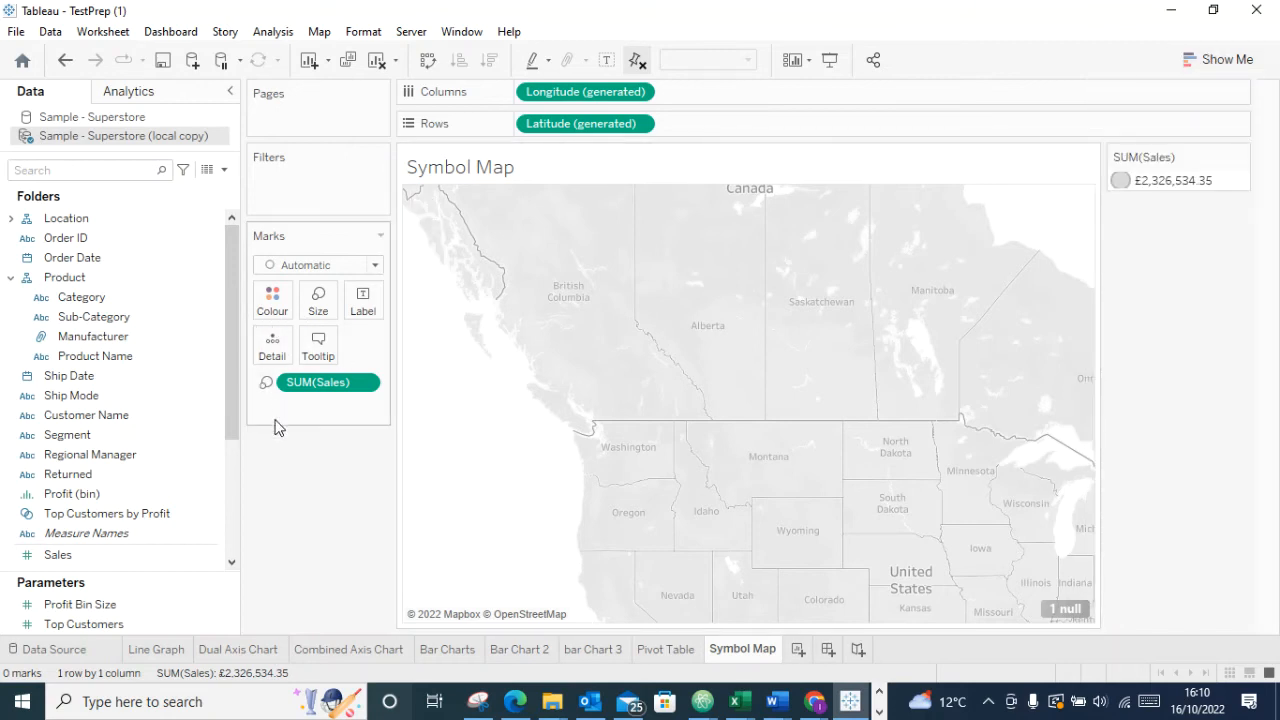
drag(308, 392, 272, 300)
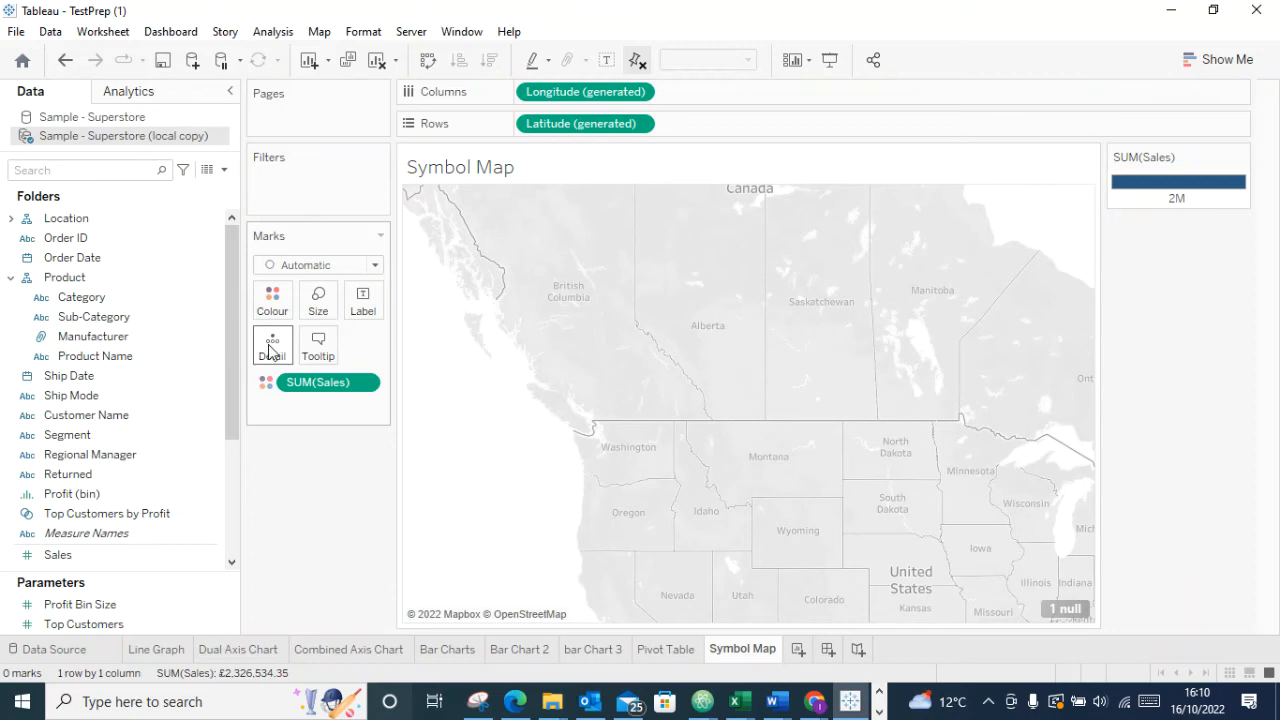
scroll(903, 563, down, 3)
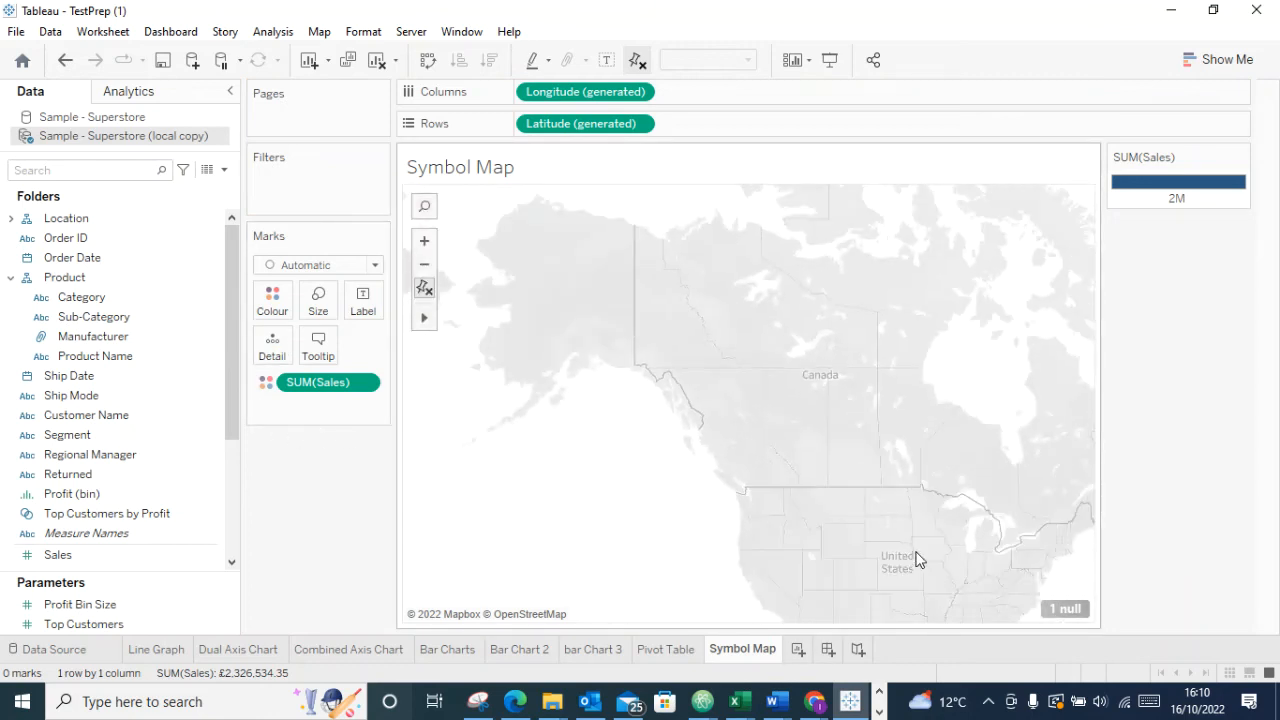
drag(314, 388, 345, 590)
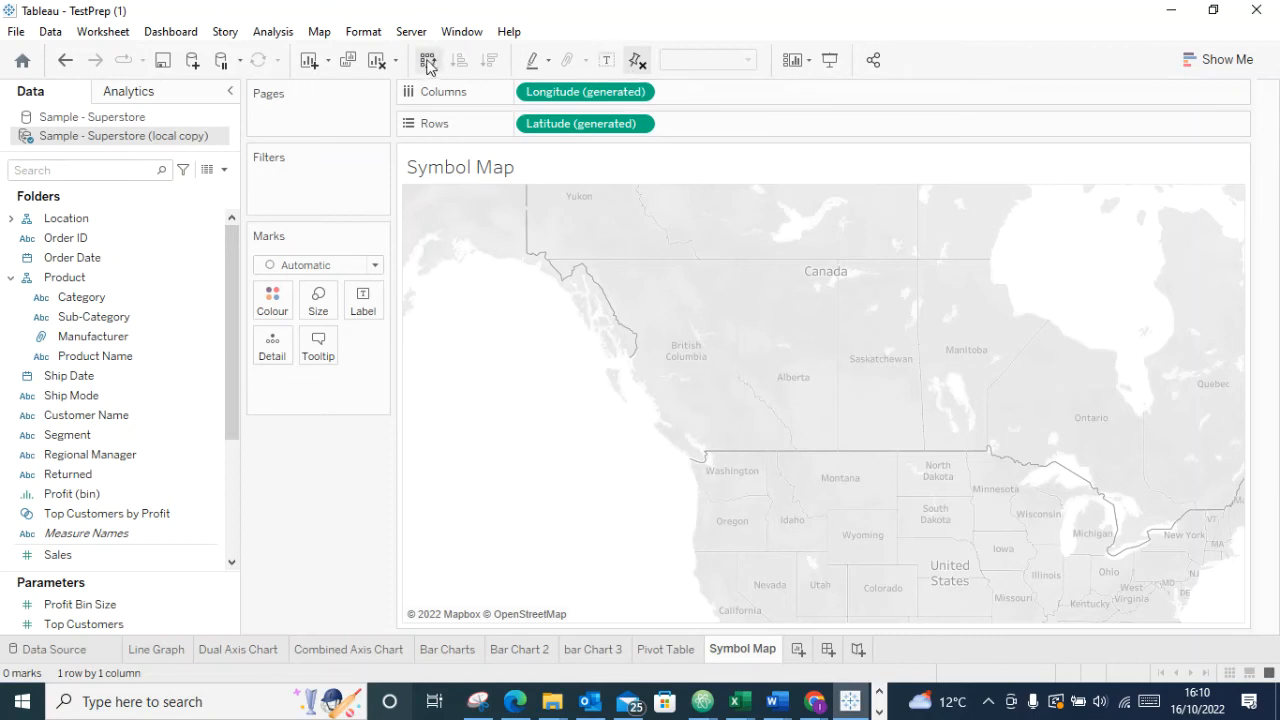
Clear the worksheet and rebuild the map from the Location hierarchy with each country labelled by its Sales
click(376, 60)
drag(66, 218, 849, 481)
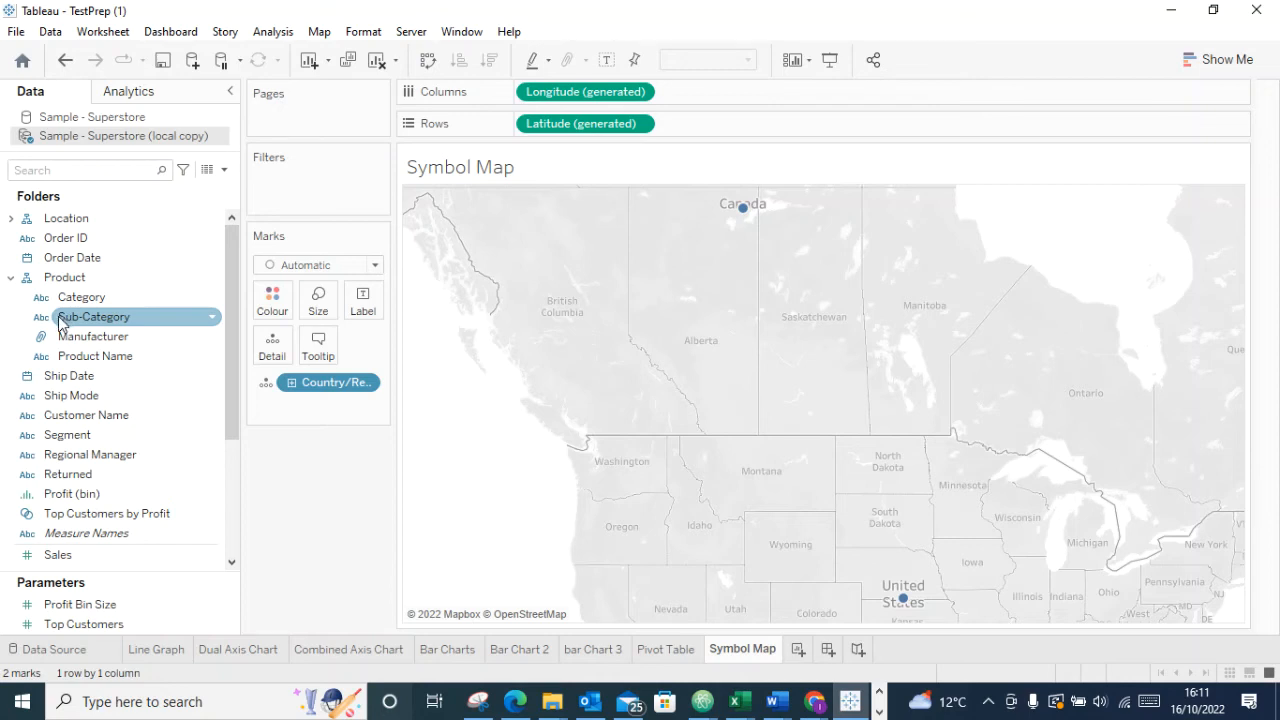
drag(72, 566, 325, 314)
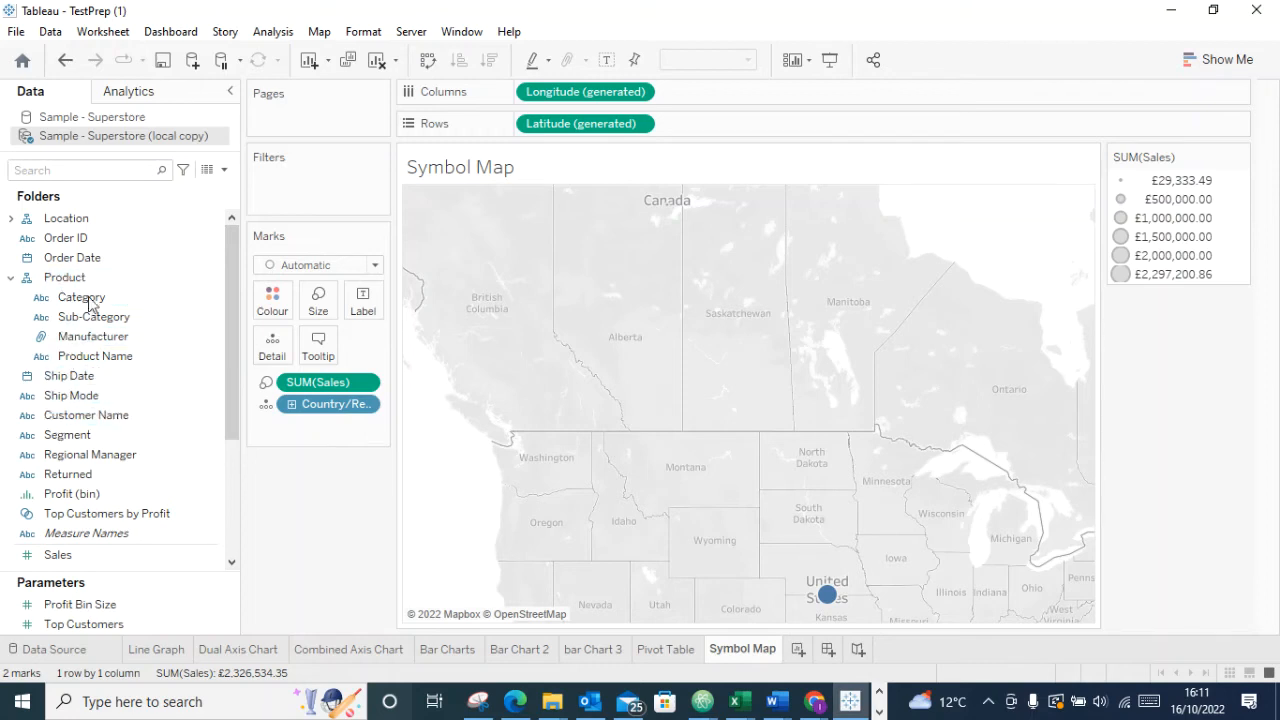
drag(340, 381, 366, 312)
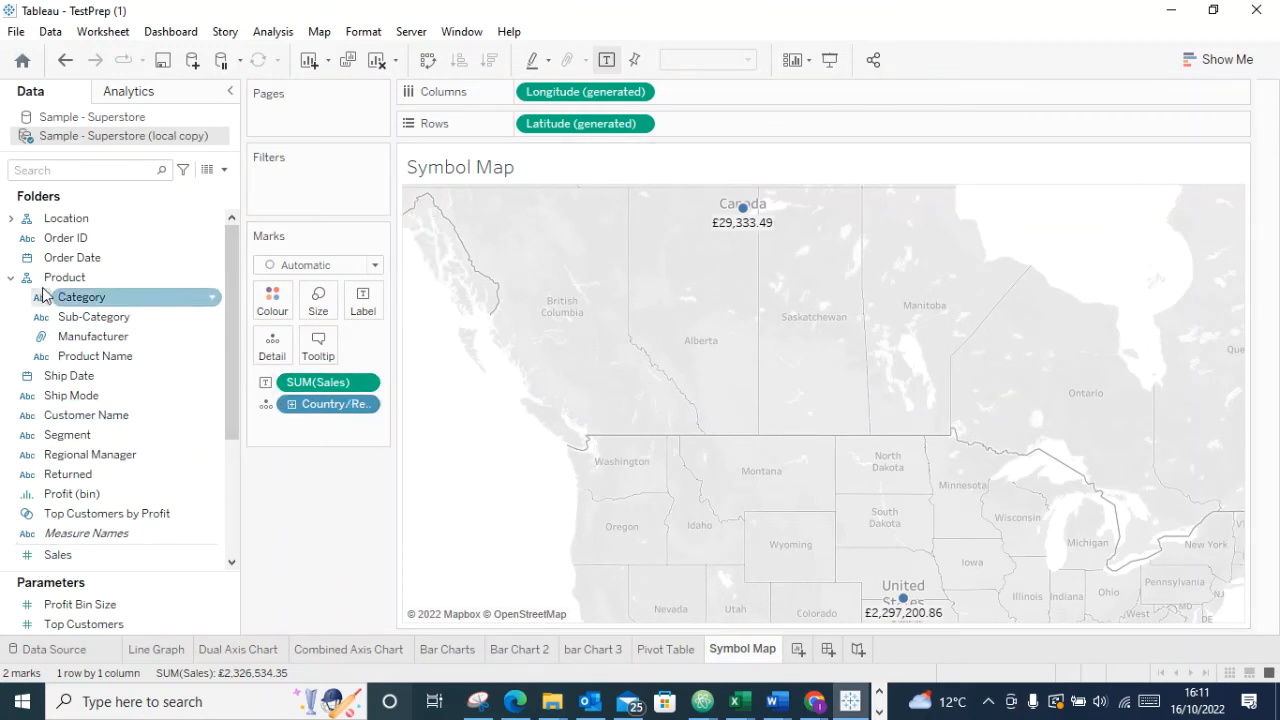
Add Sub-Category as mark detail, inspect the country marks, and expand it through Manufacturer to Product Name
drag(57, 317, 271, 345)
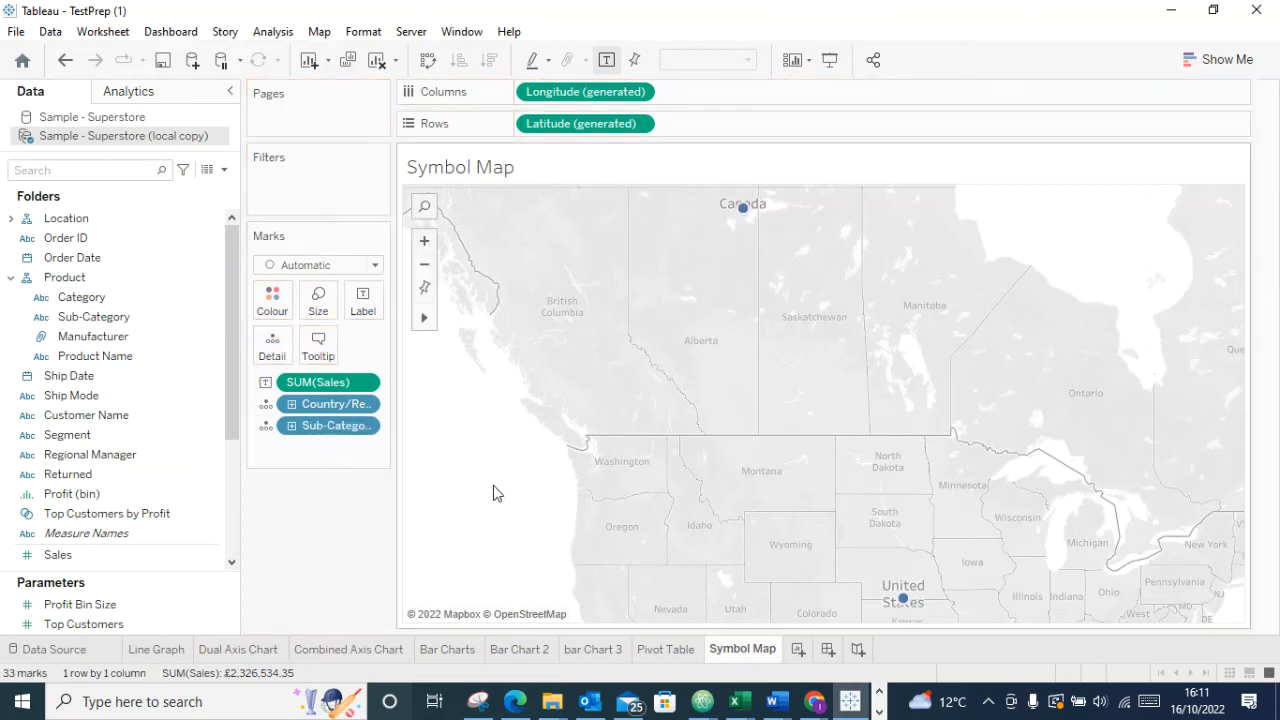
mouse_move(745, 218)
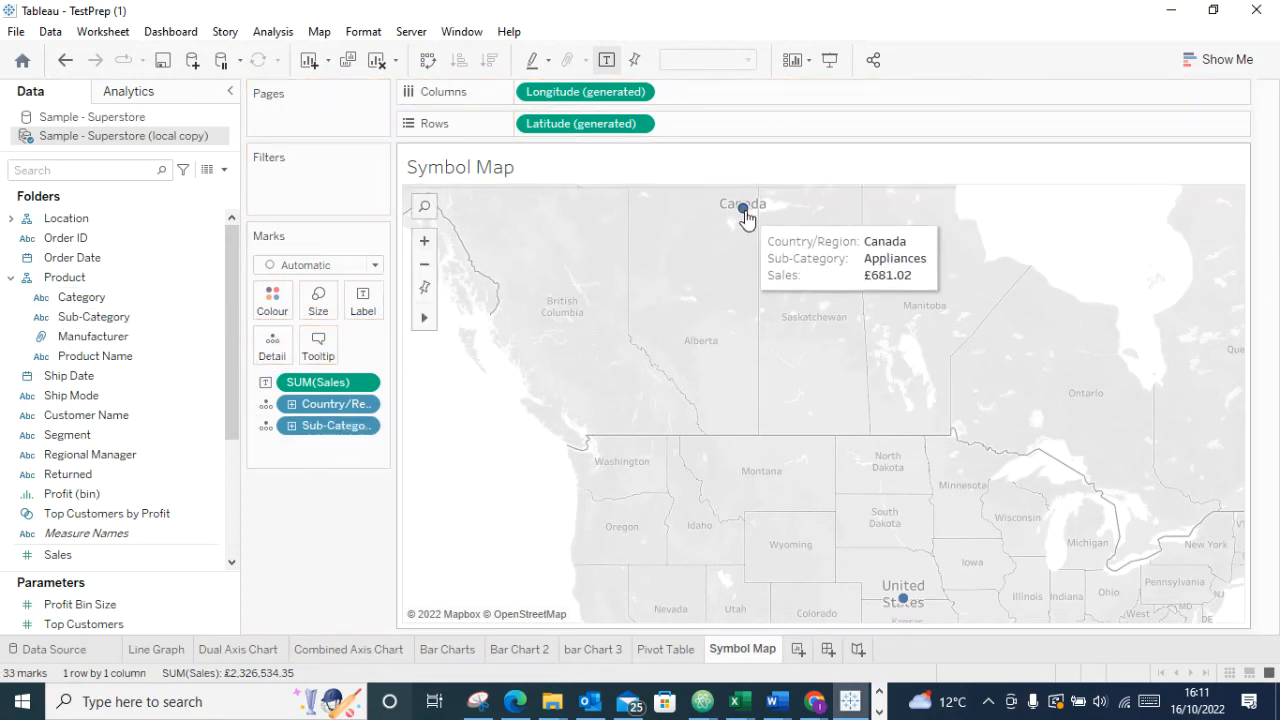
scroll(953, 573, down, 2)
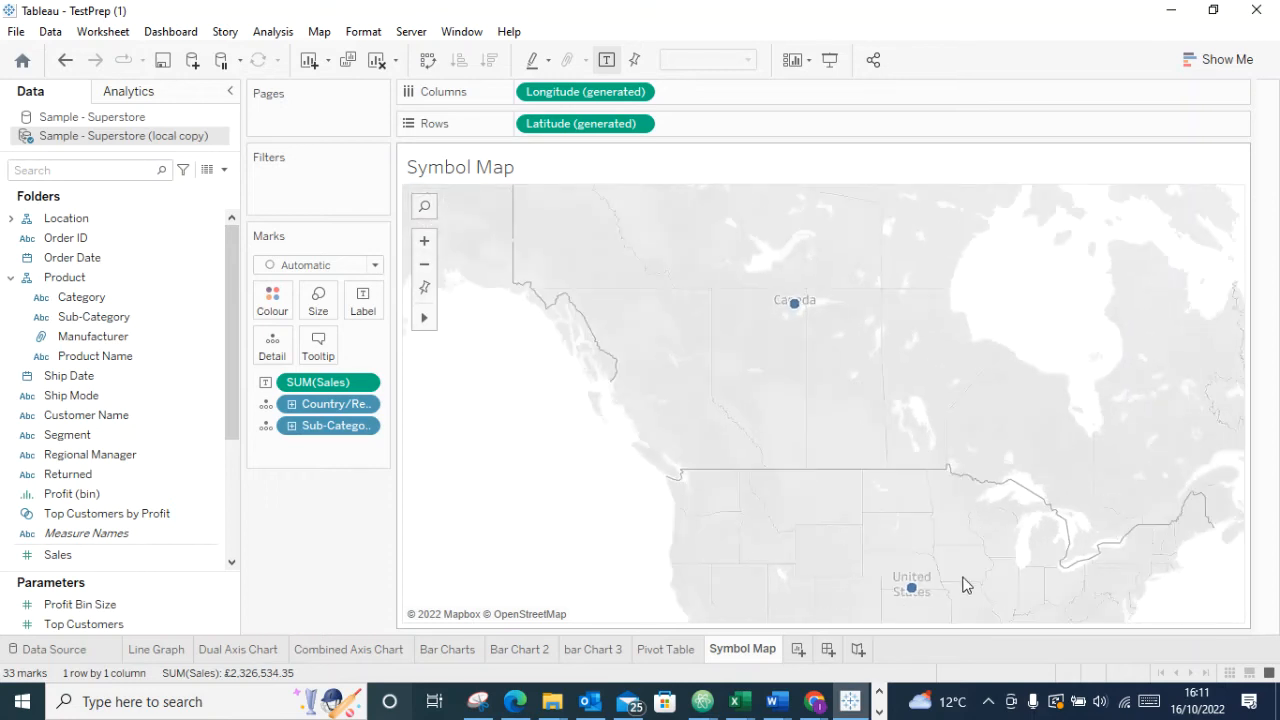
scroll(961, 577, down, 4)
scroll(934, 587, up, 3)
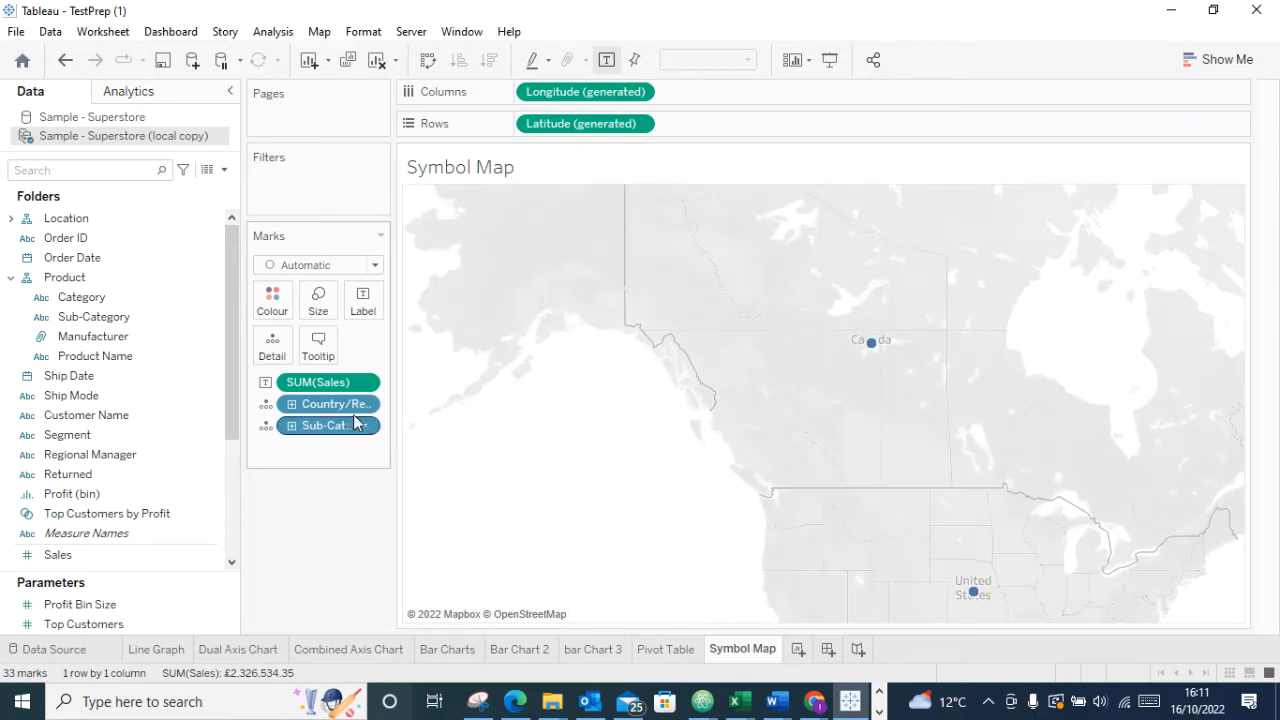
click(289, 426)
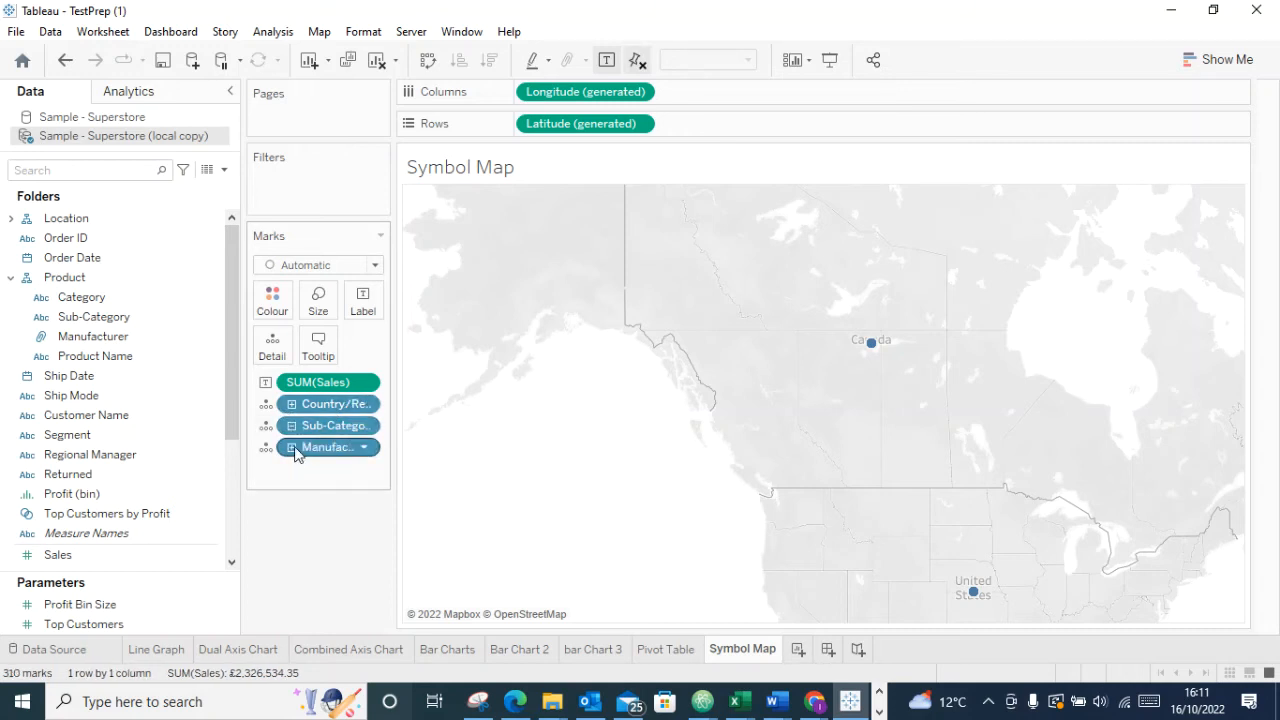
click(292, 449)
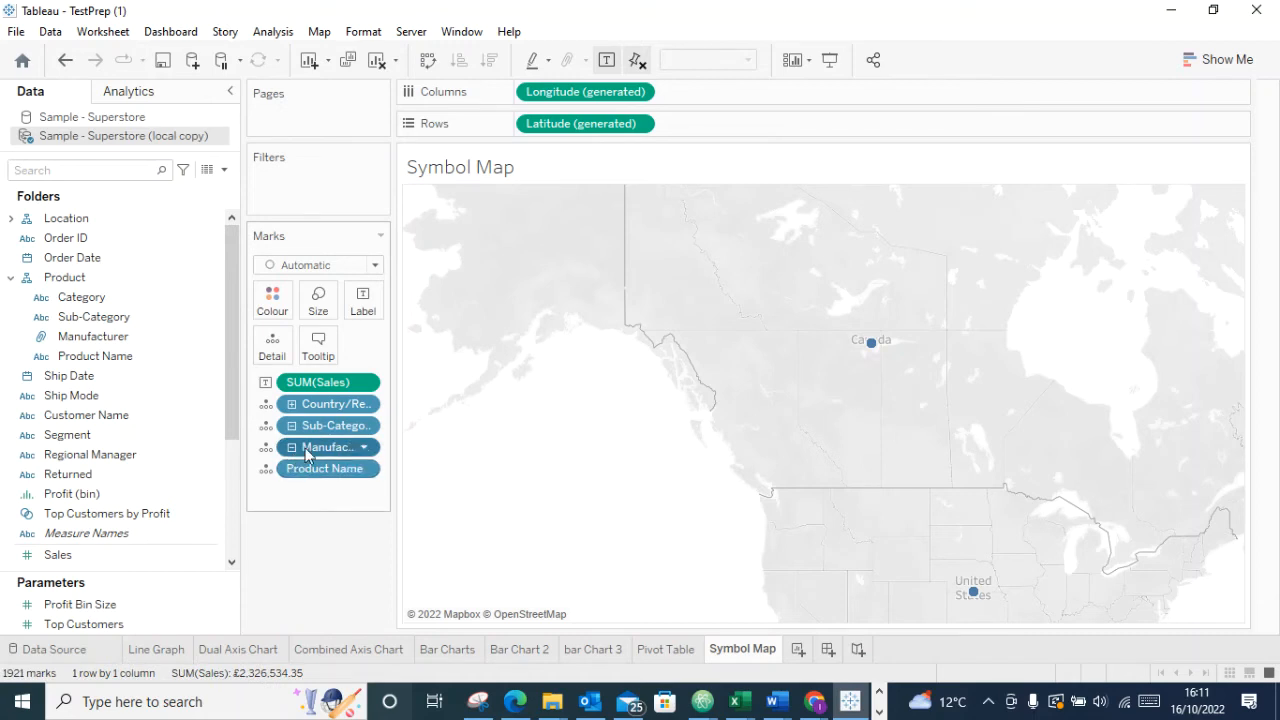
Remove Sub-Category, Manufacturer and Product Name from the marks, keeping only Sales and Country/Region
right_click(318, 430)
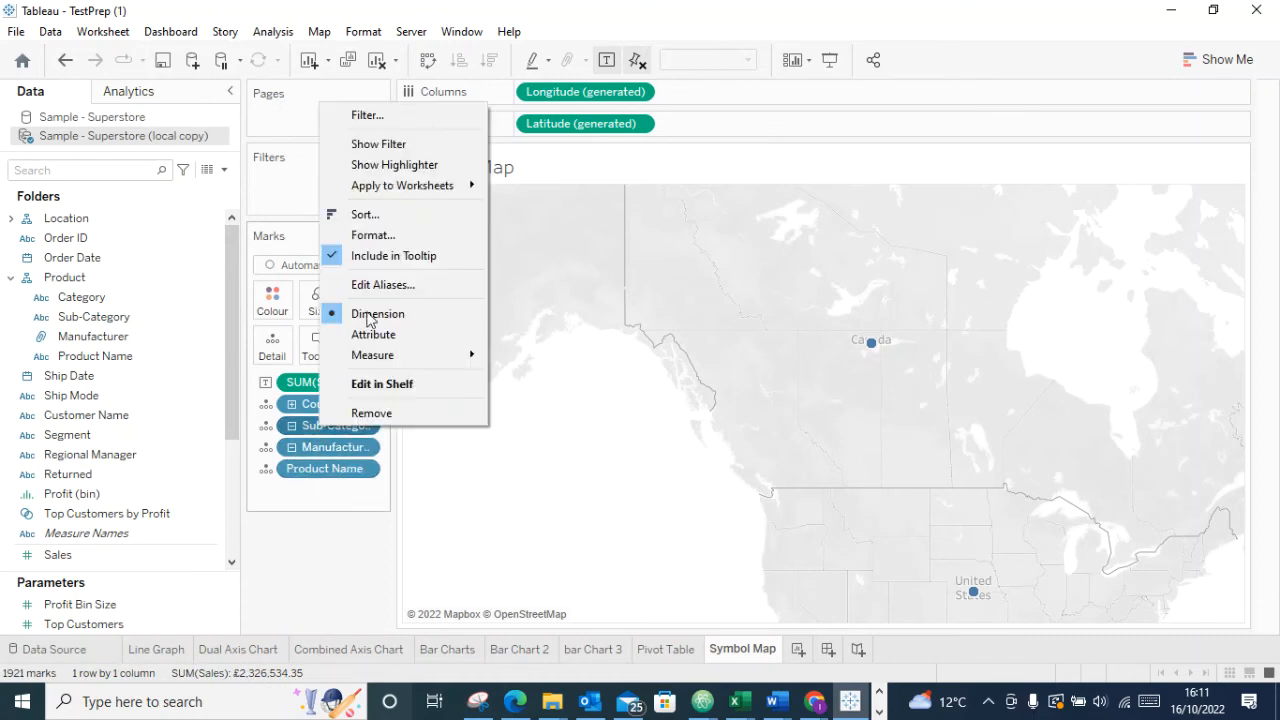
click(357, 418)
key(Delete)
right_click(322, 425)
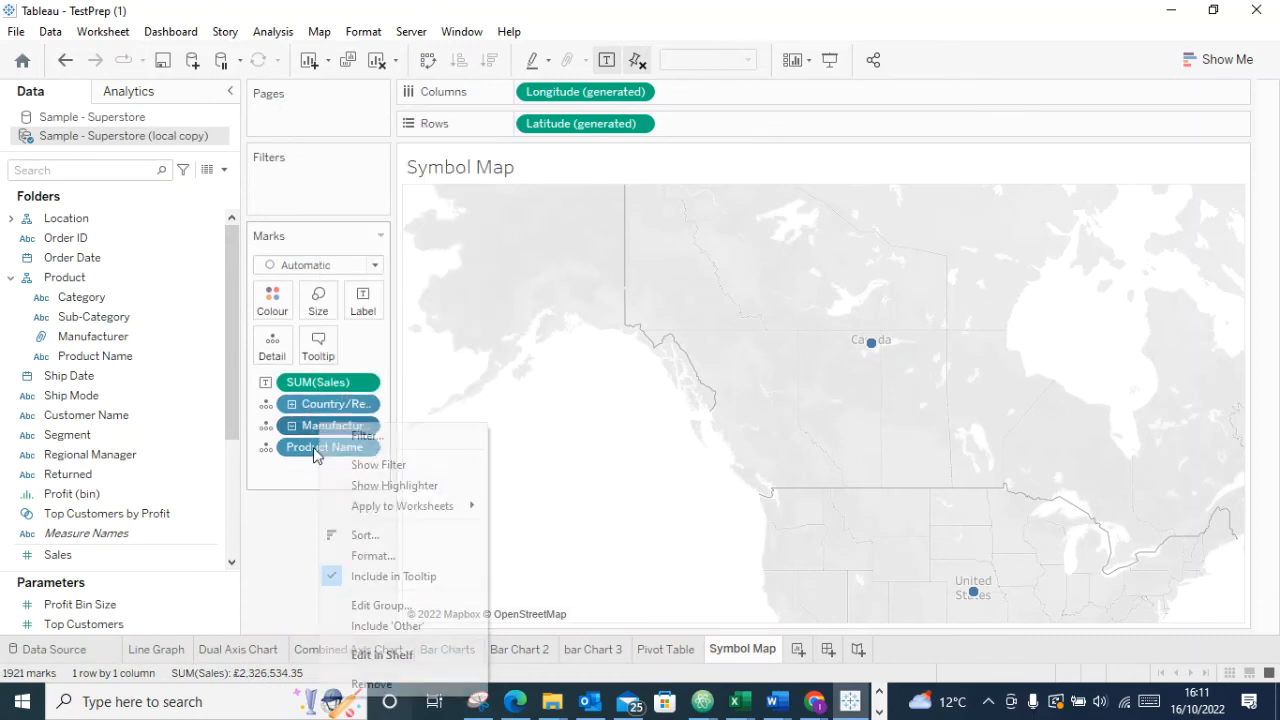
click(371, 684)
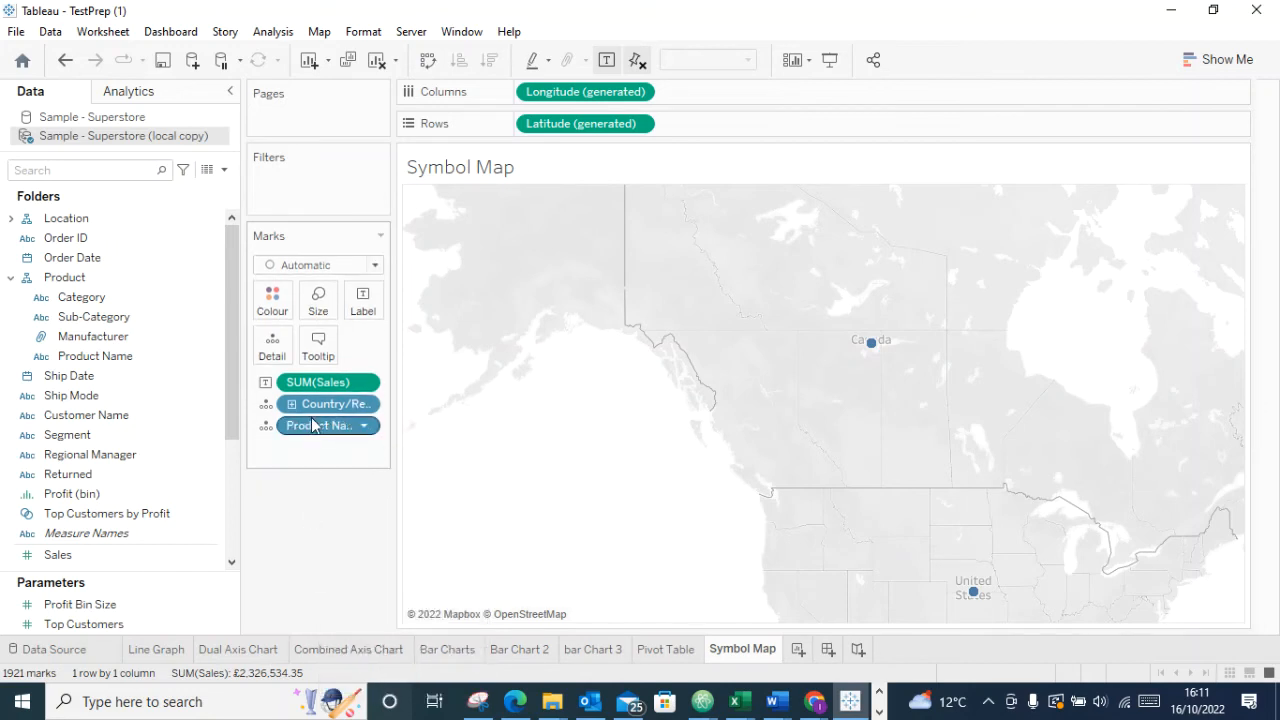
right_click(316, 430)
click(345, 411)
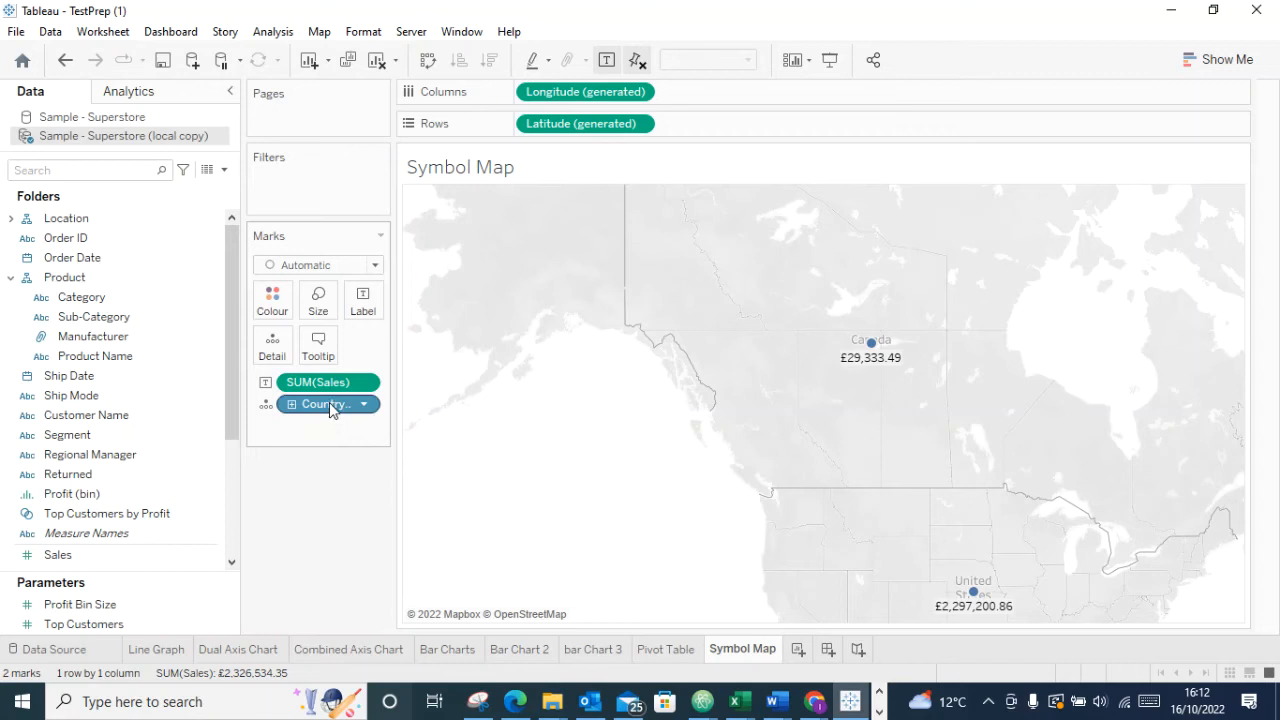
Remove Country/Region and Sales from the map's marks
right_click(330, 408)
click(340, 389)
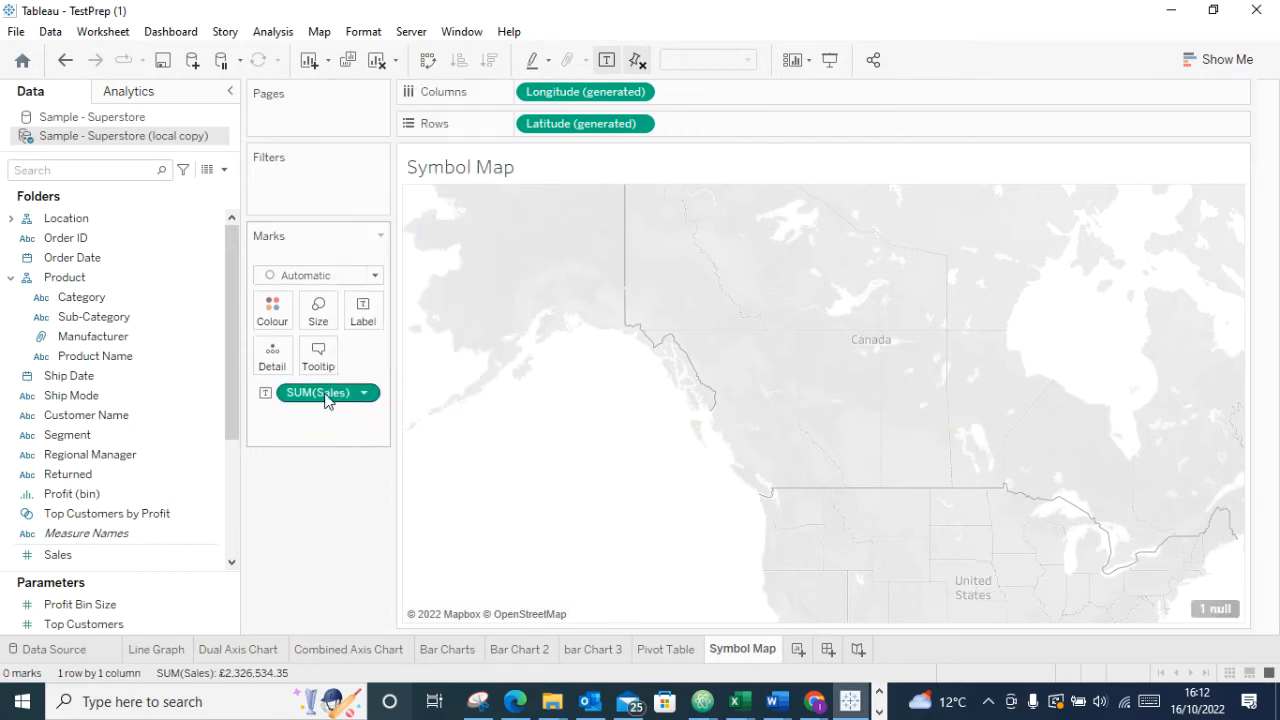
right_click(296, 390)
click(343, 367)
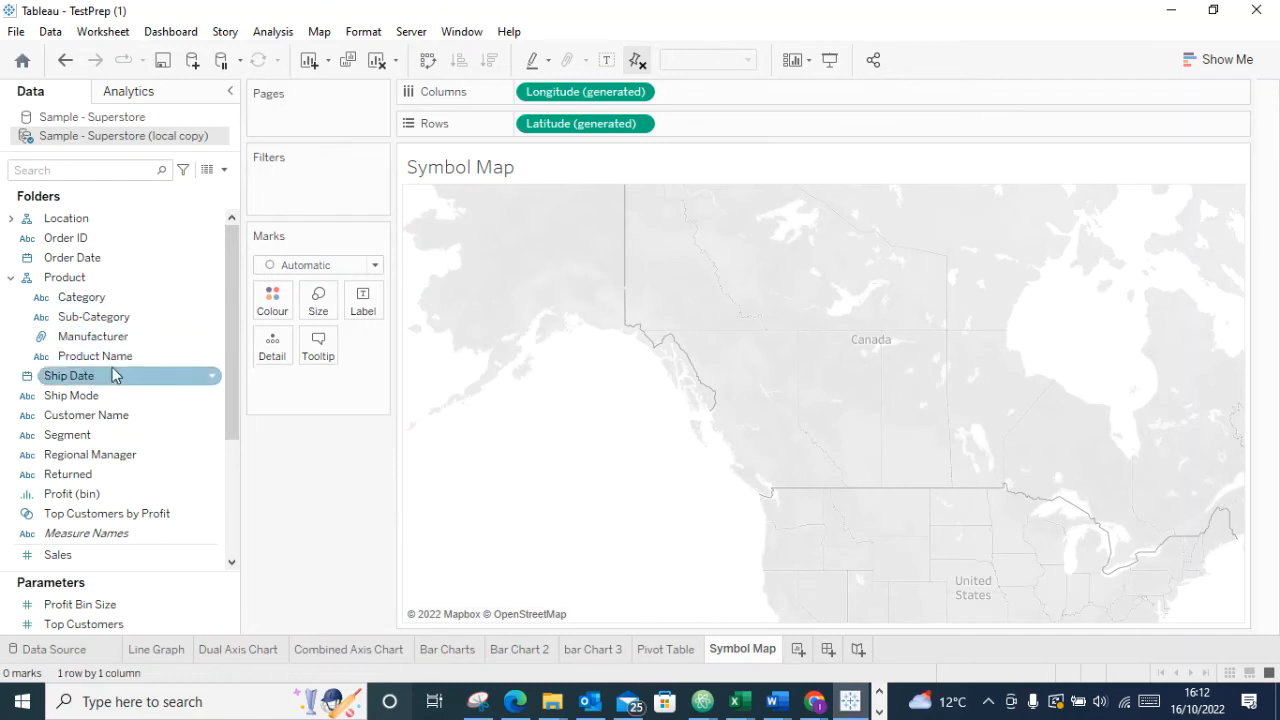
click(81, 227)
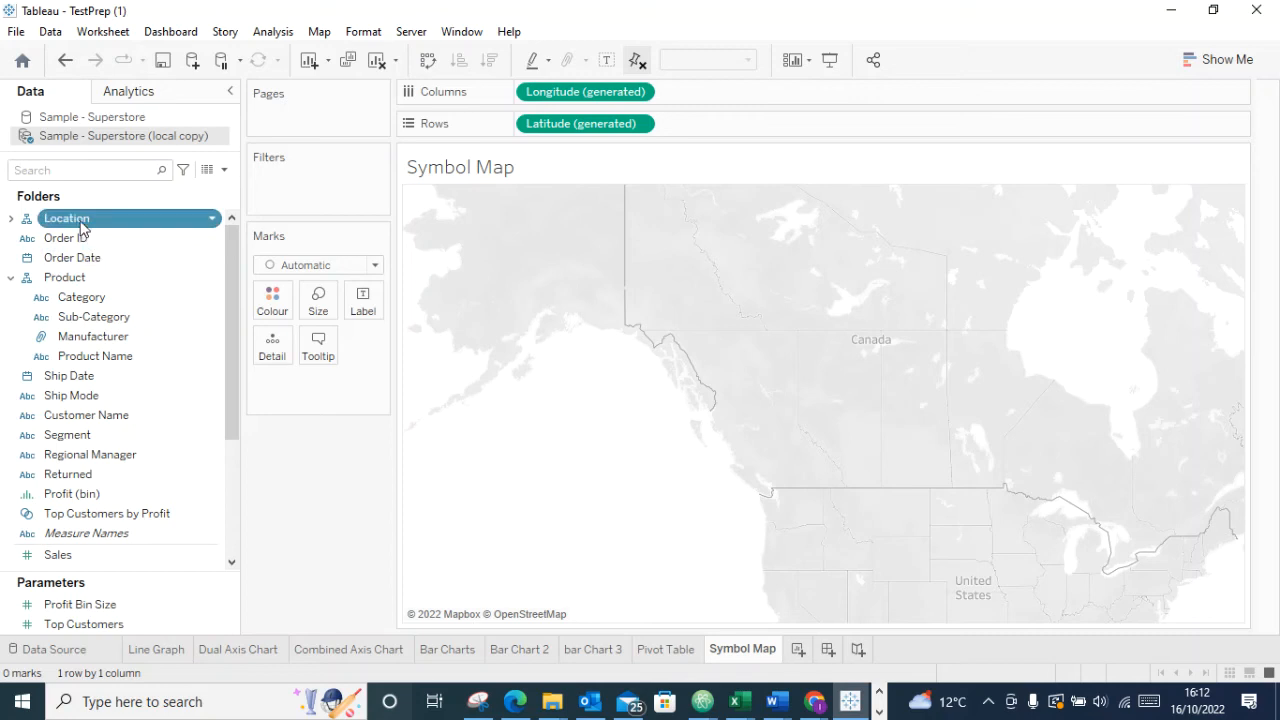
right_click(81, 227)
click(280, 465)
click(318, 66)
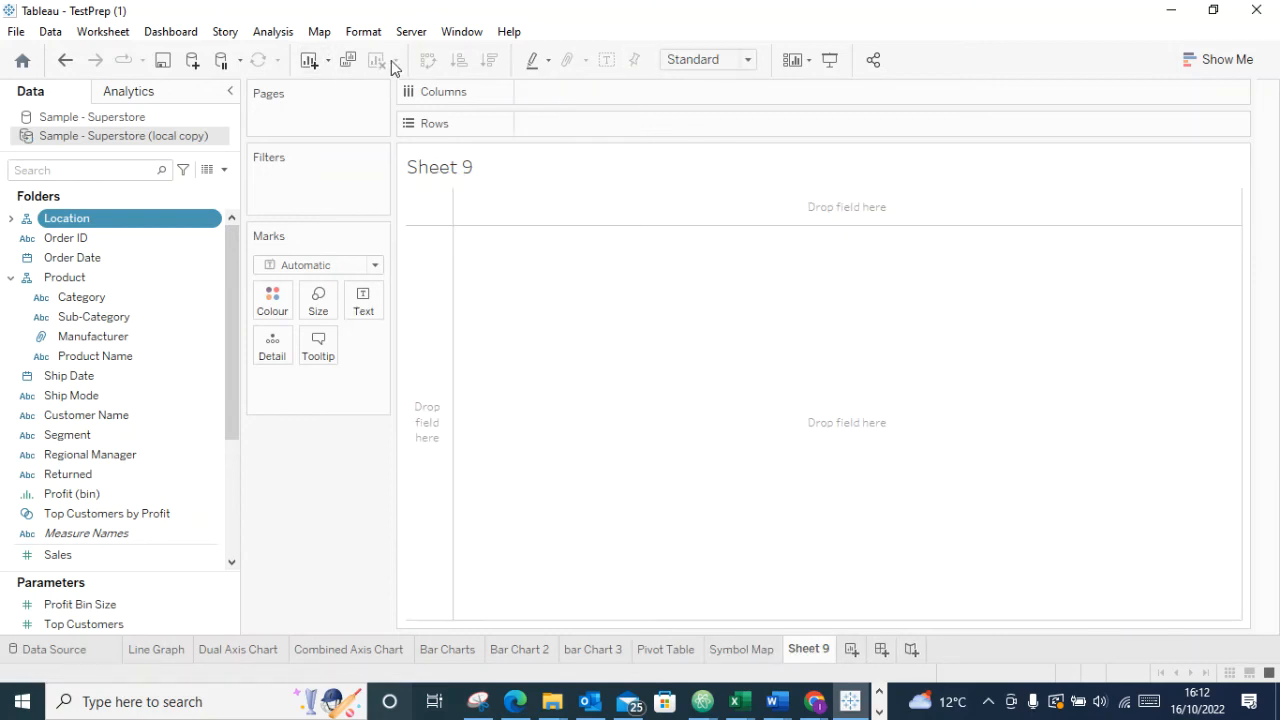
right_click(827, 652)
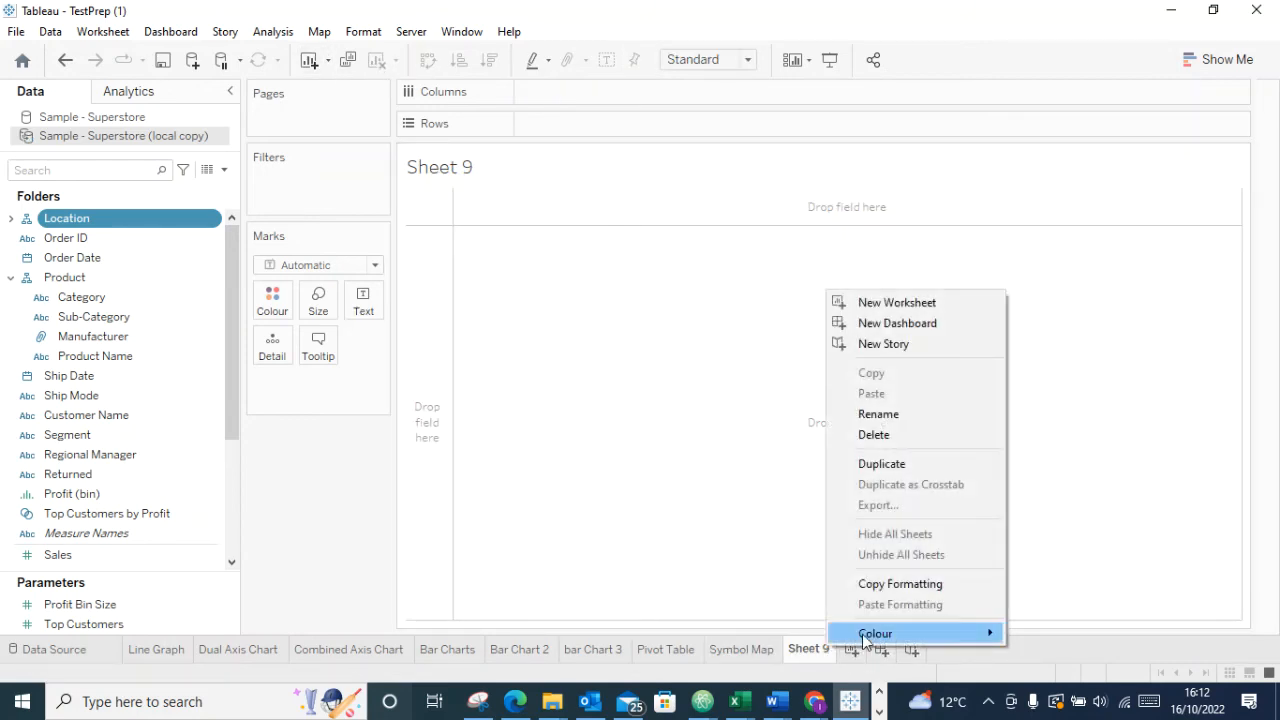
click(875, 435)
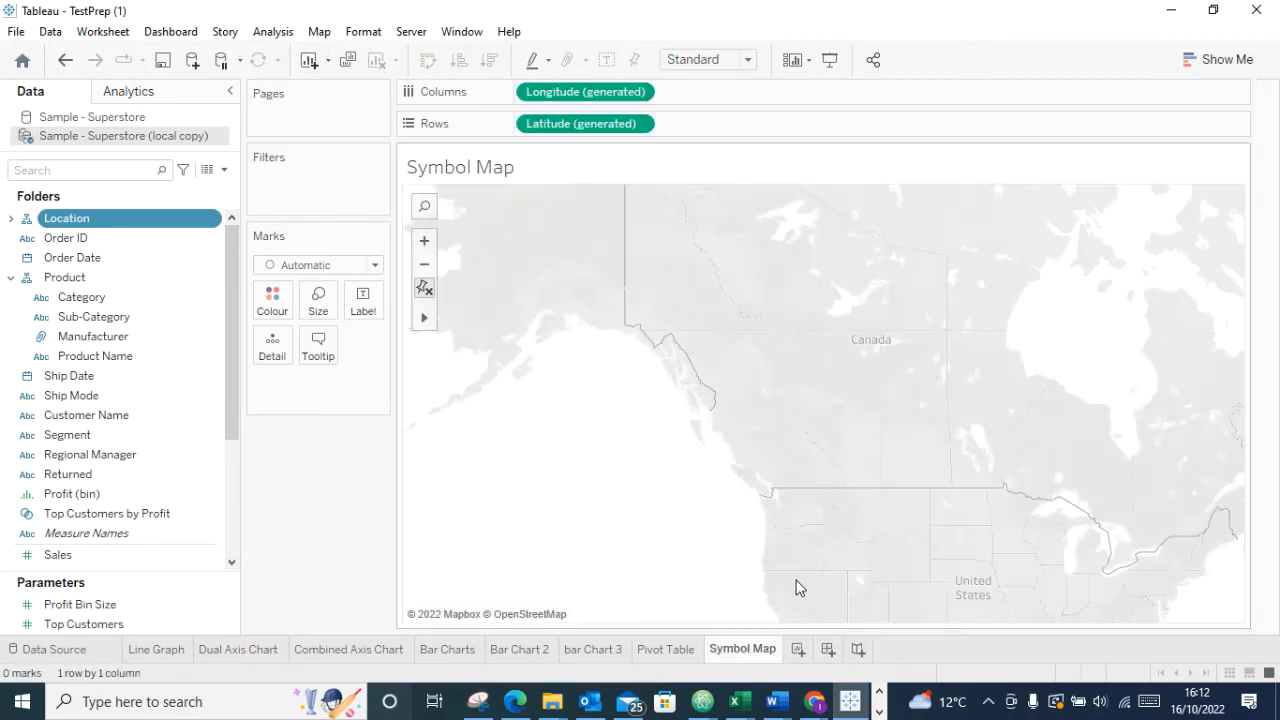
click(309, 62)
right_click(827, 652)
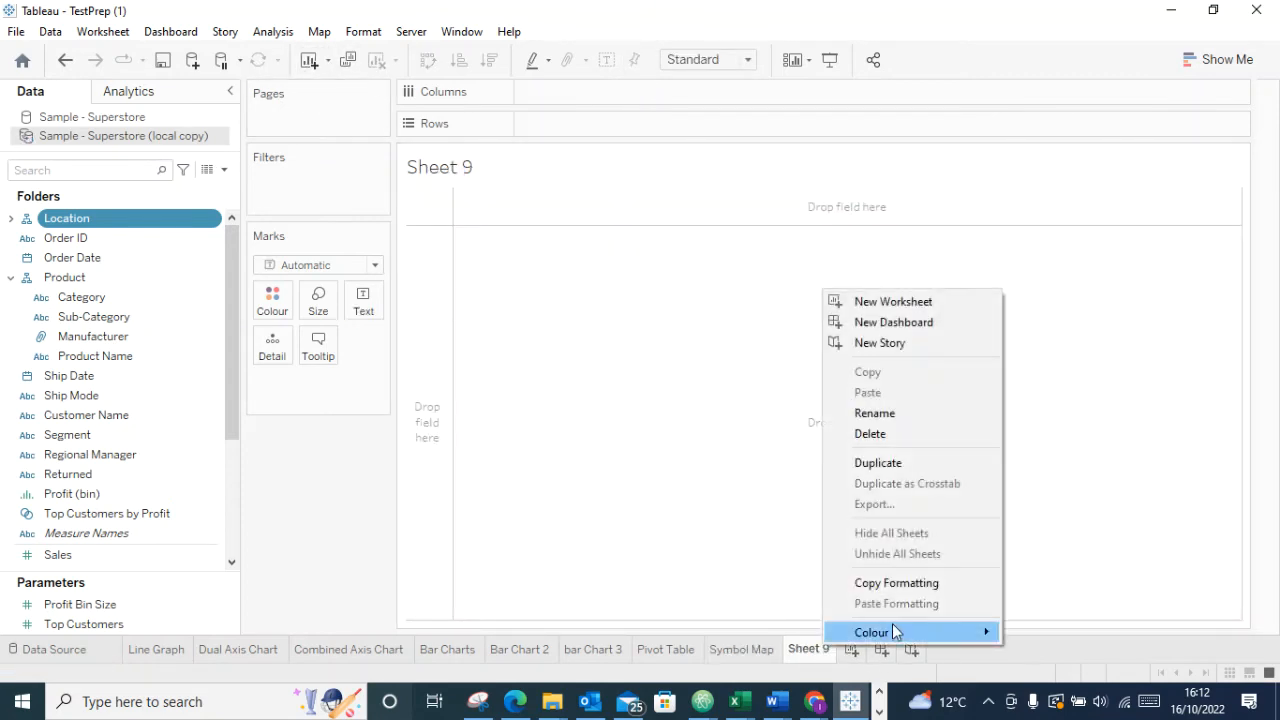
click(893, 434)
Clear the Symbol Map worksheet and rebuild the map from the Location hierarchy with countries coloured by Sales
click(376, 62)
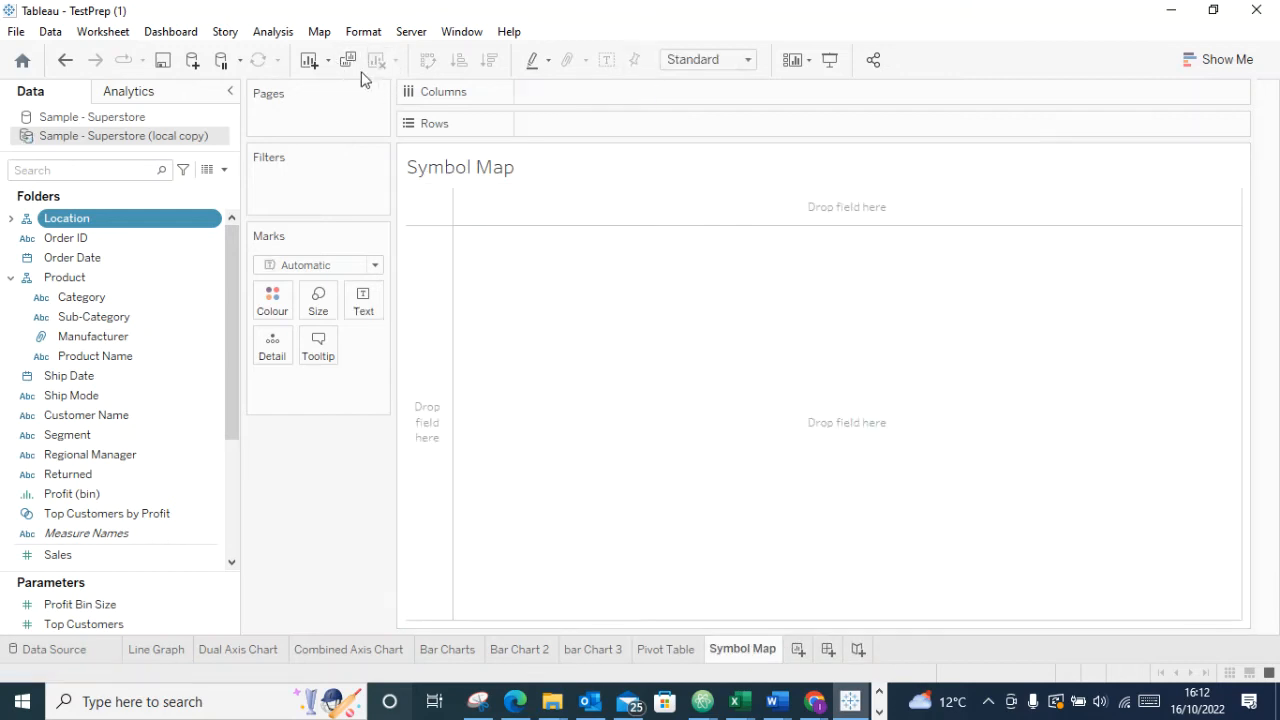
drag(70, 218, 745, 400)
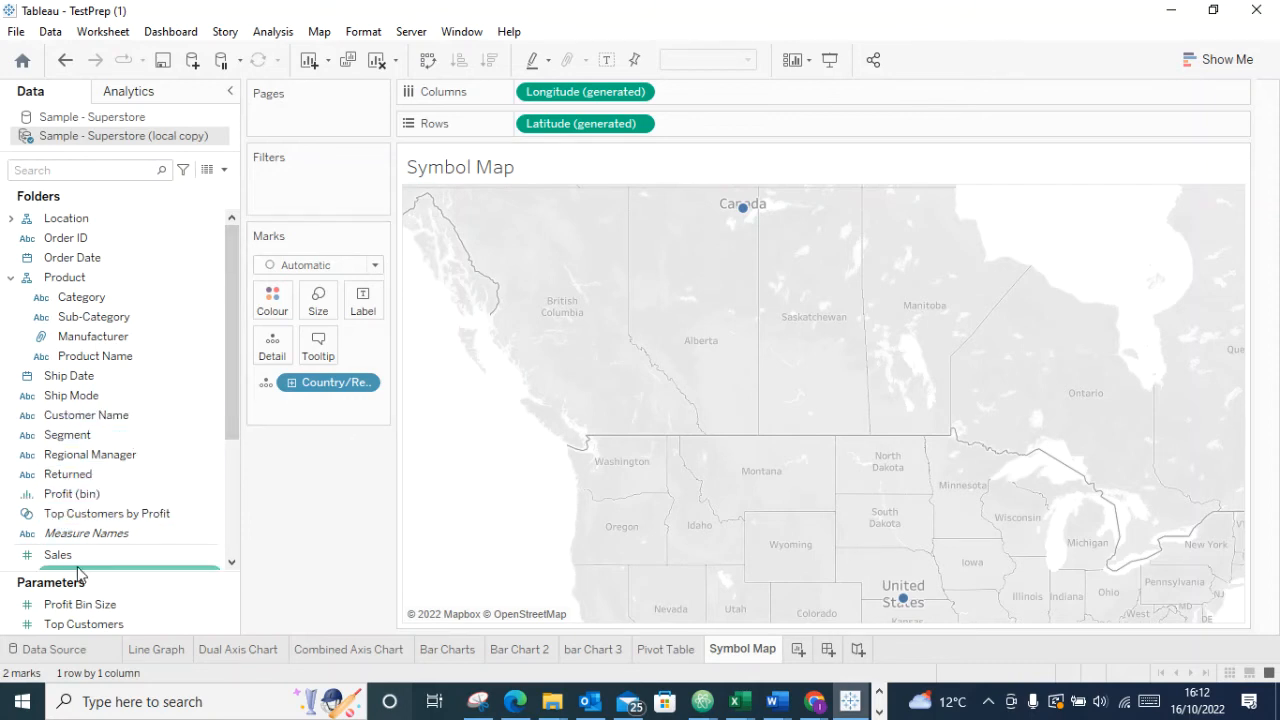
drag(62, 566, 272, 308)
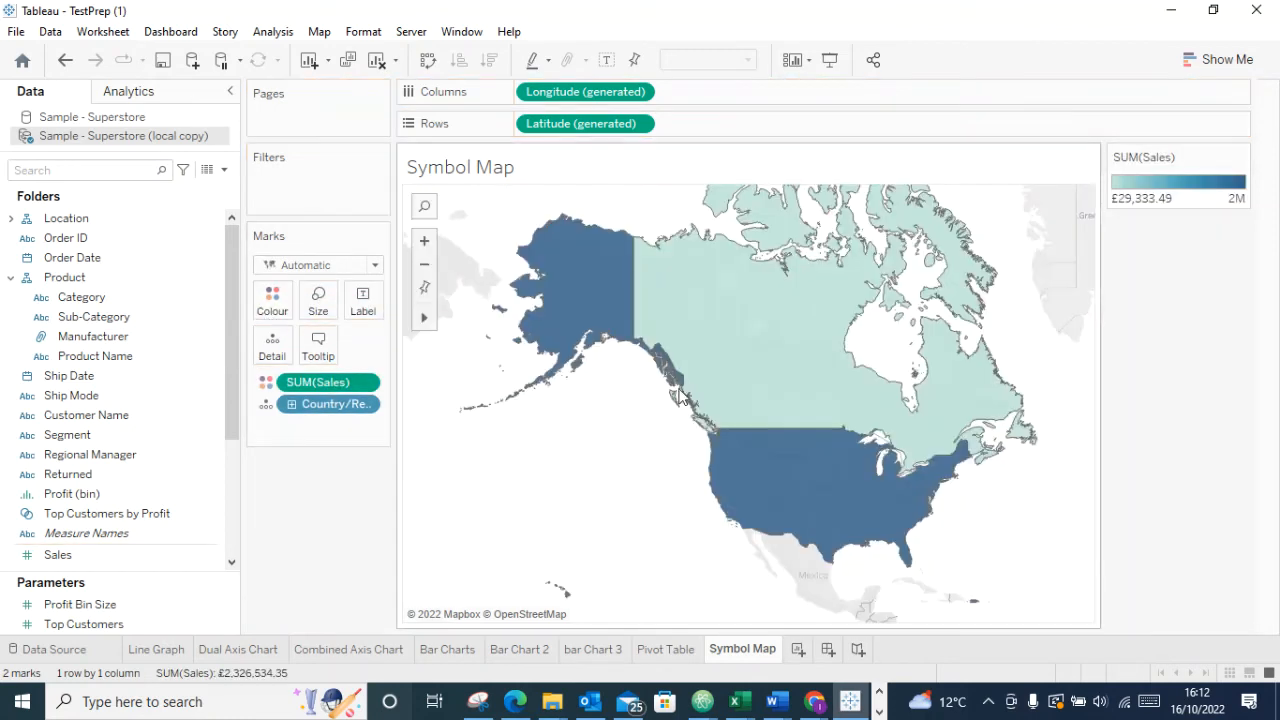
scroll(850, 487, up, 3)
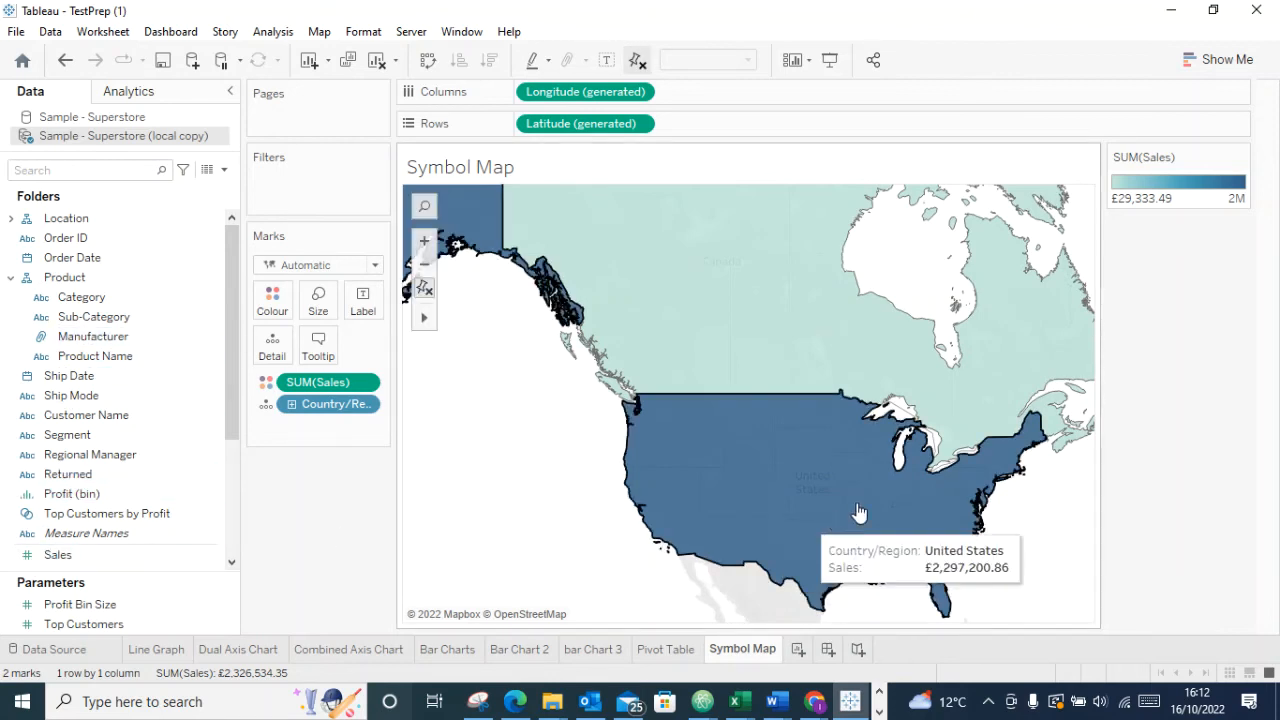
Try sizing the country marks by Profit, and remove Profit from the marks again
click(36, 604)
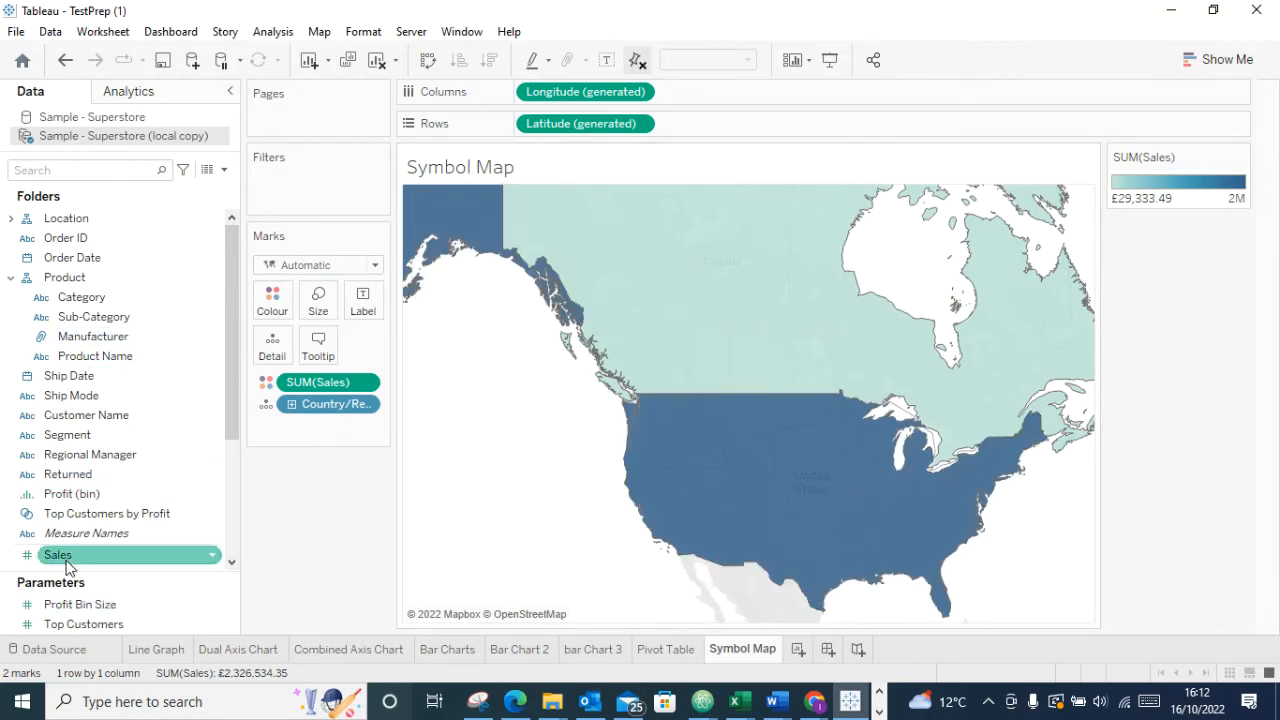
scroll(63, 517, down, 3)
click(58, 442)
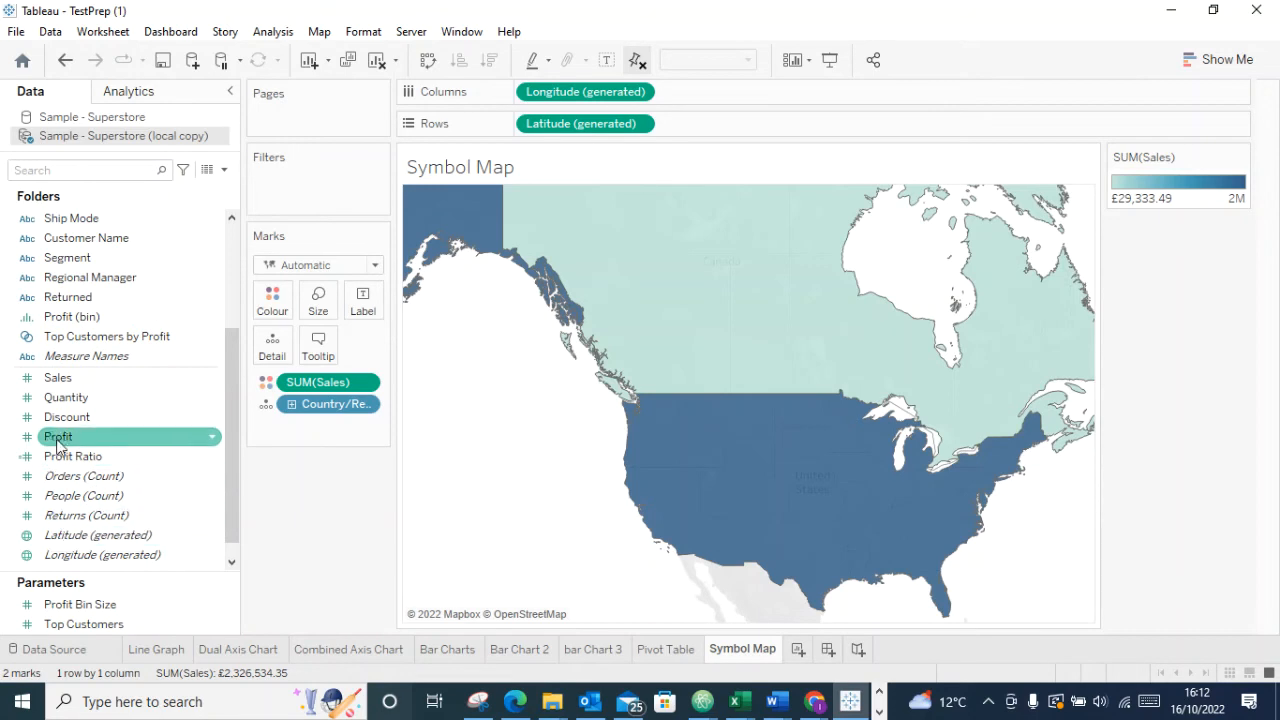
drag(58, 442, 318, 310)
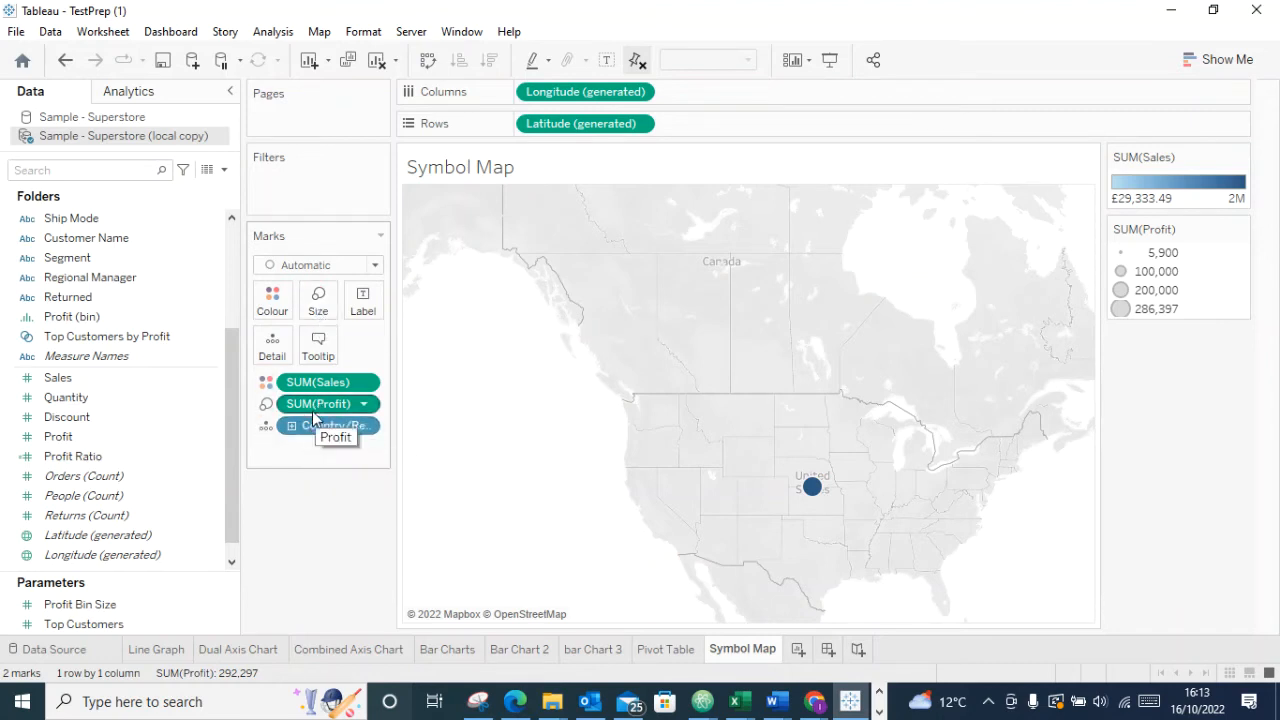
drag(308, 404, 300, 520)
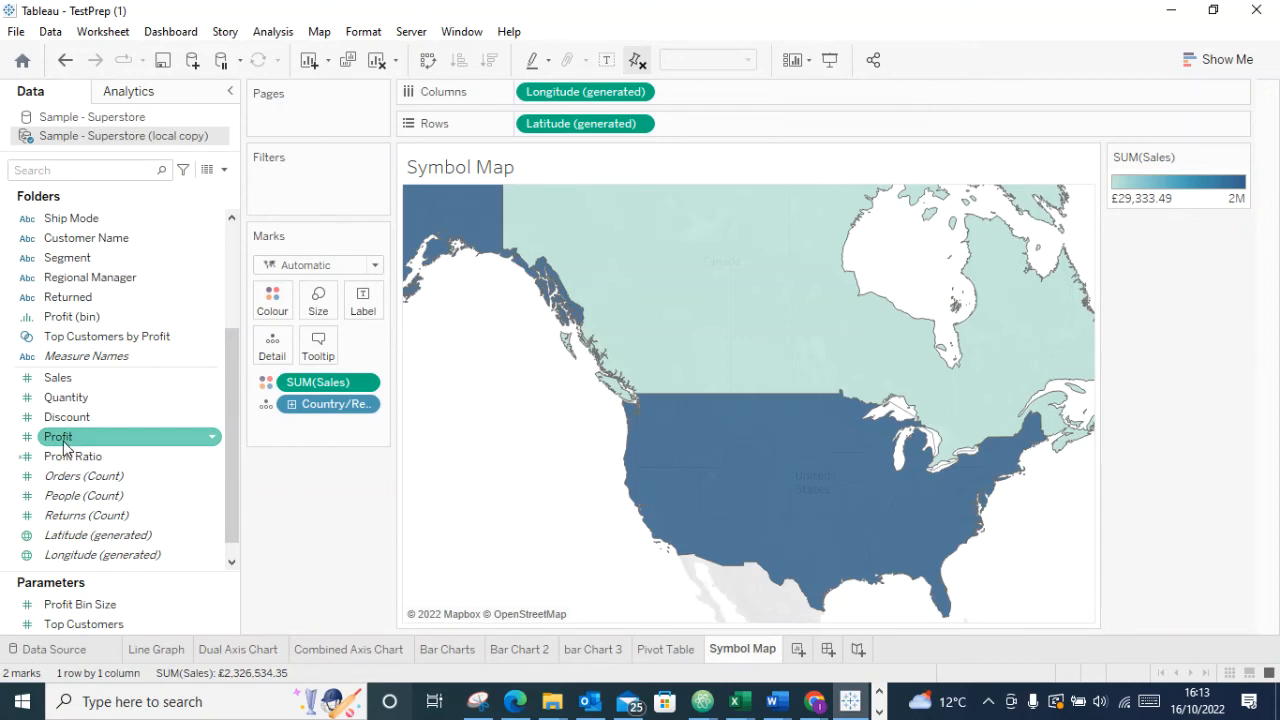
Add Profit as detail and recolour the countries by it, then try labelling them with Sales and undo the label
drag(62, 445, 276, 356)
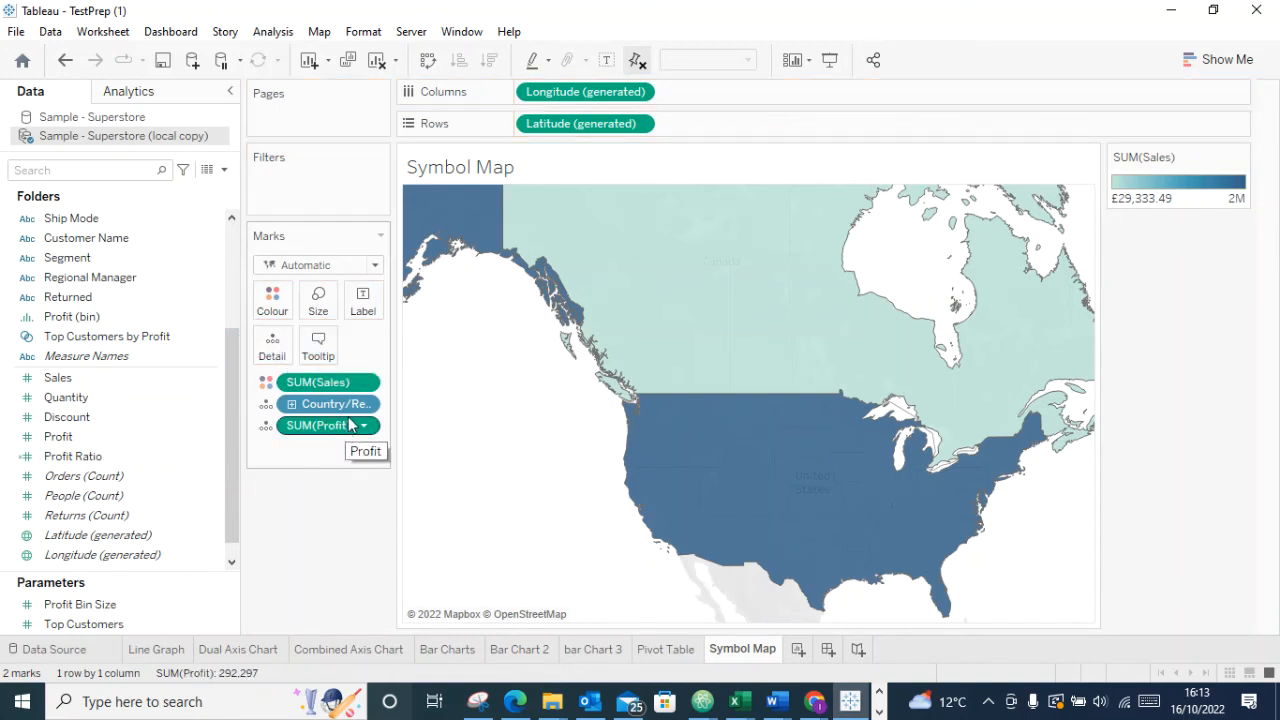
drag(312, 441, 277, 322)
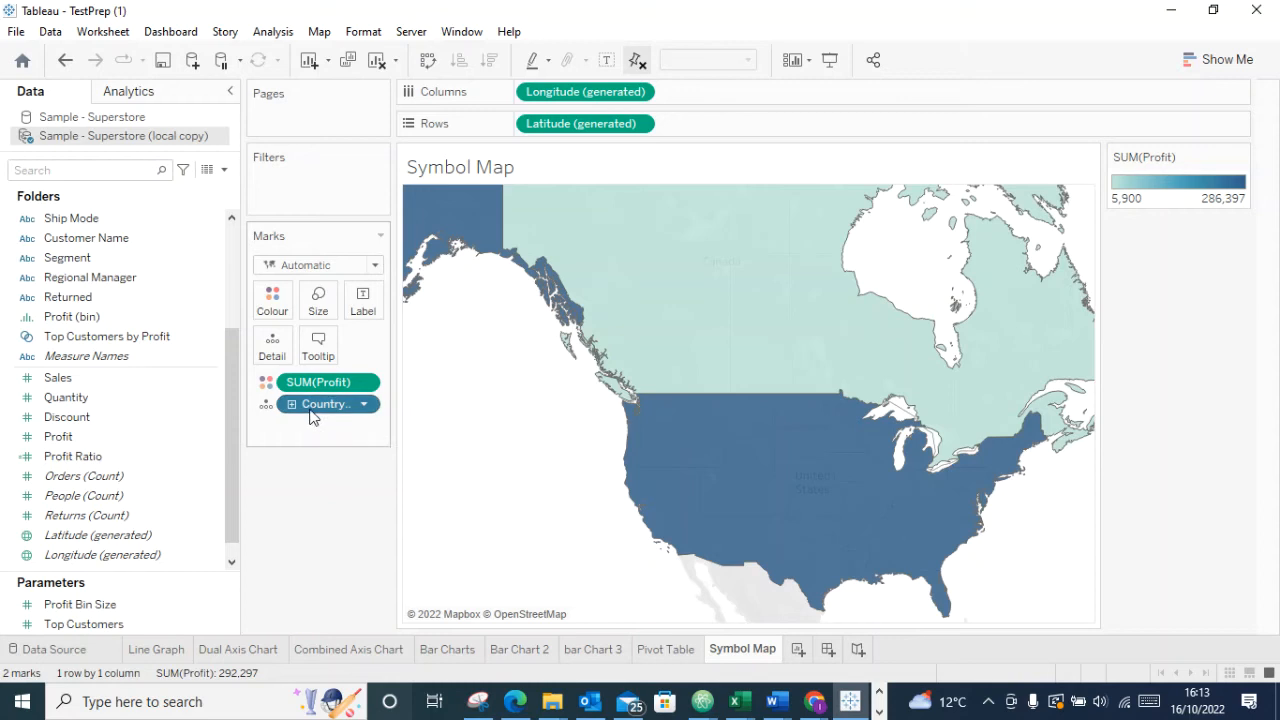
drag(60, 377, 362, 308)
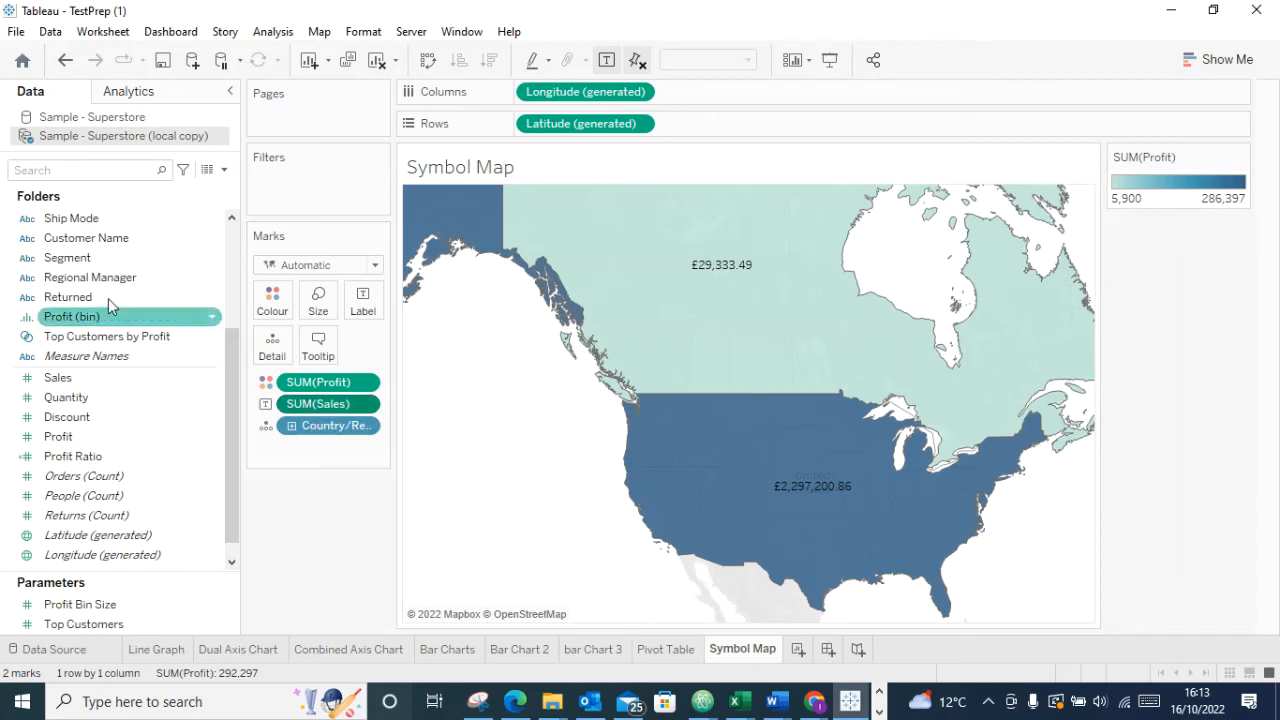
click(66, 62)
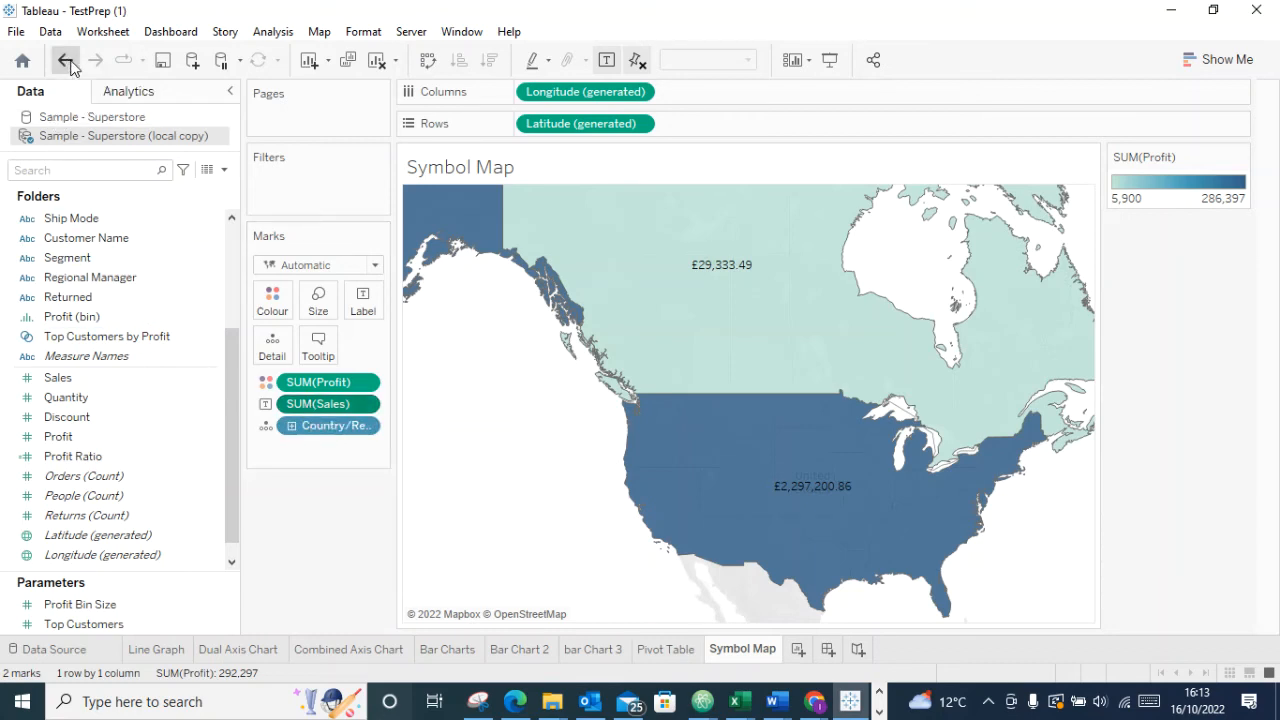
click(302, 386)
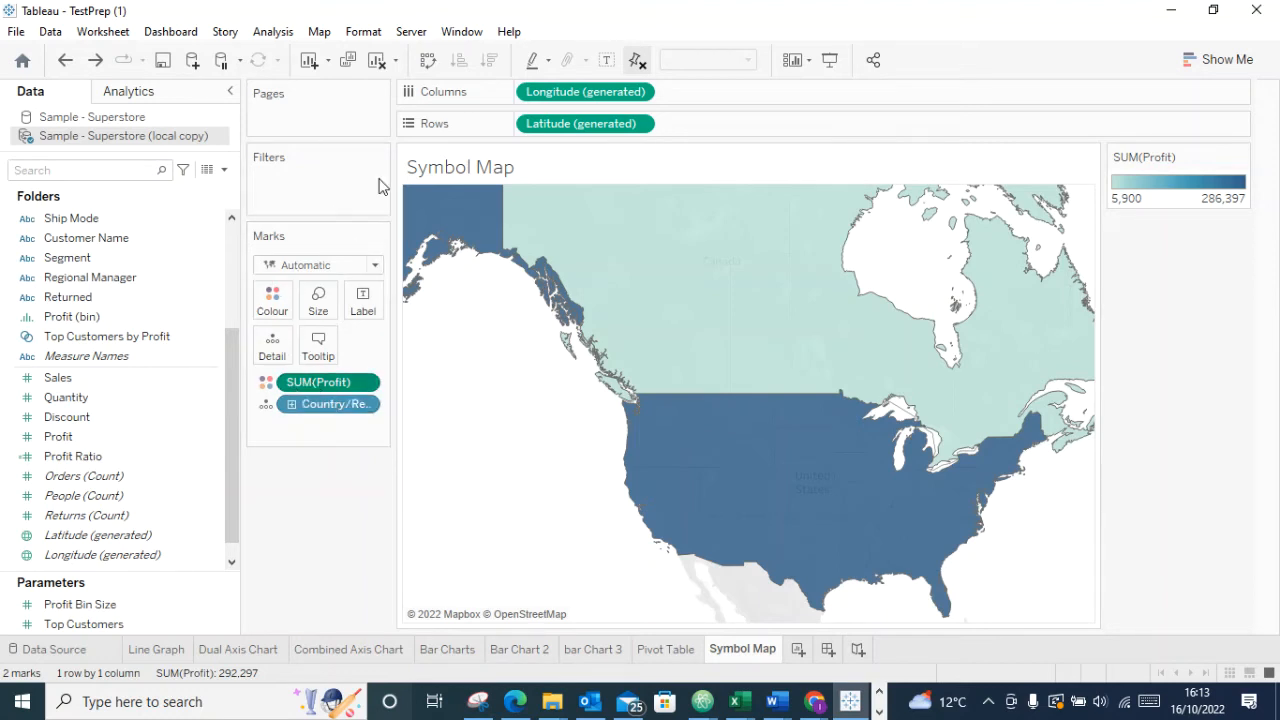
Clear the worksheet and recreate the country map from the Location hierarchy, using Sales for the colour
click(377, 60)
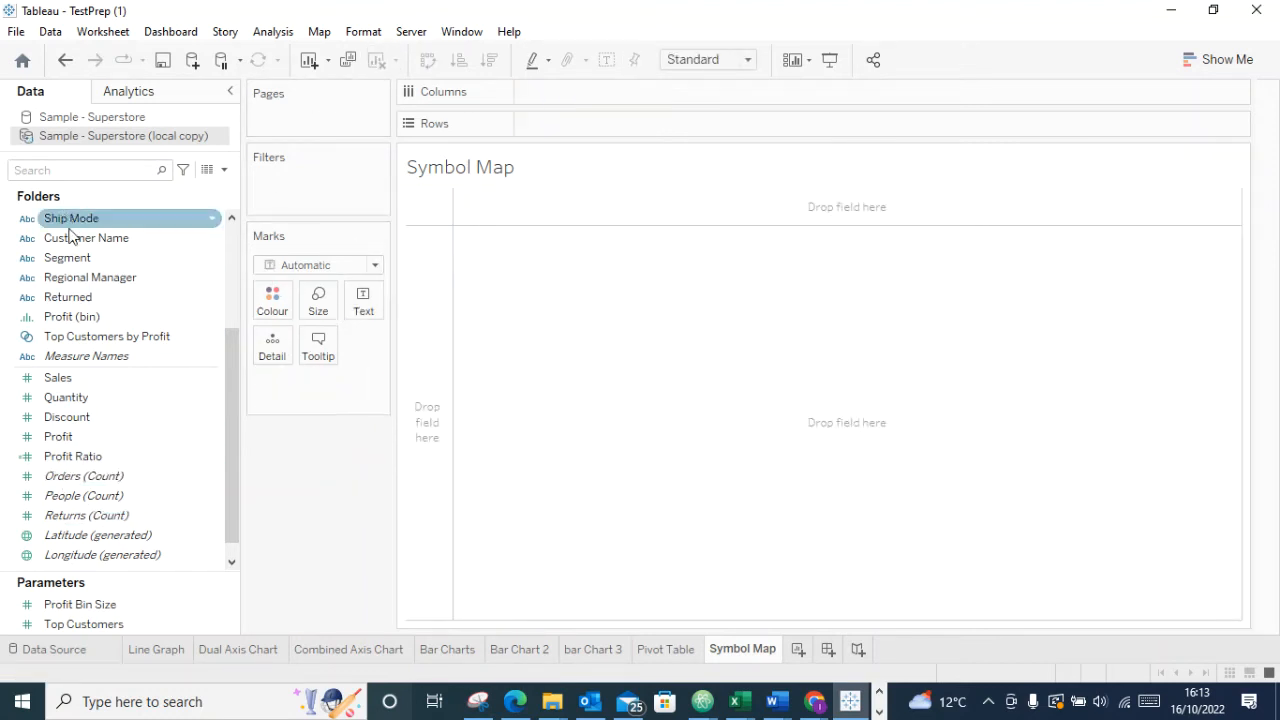
scroll(80, 240, up, 3)
drag(80, 214, 692, 472)
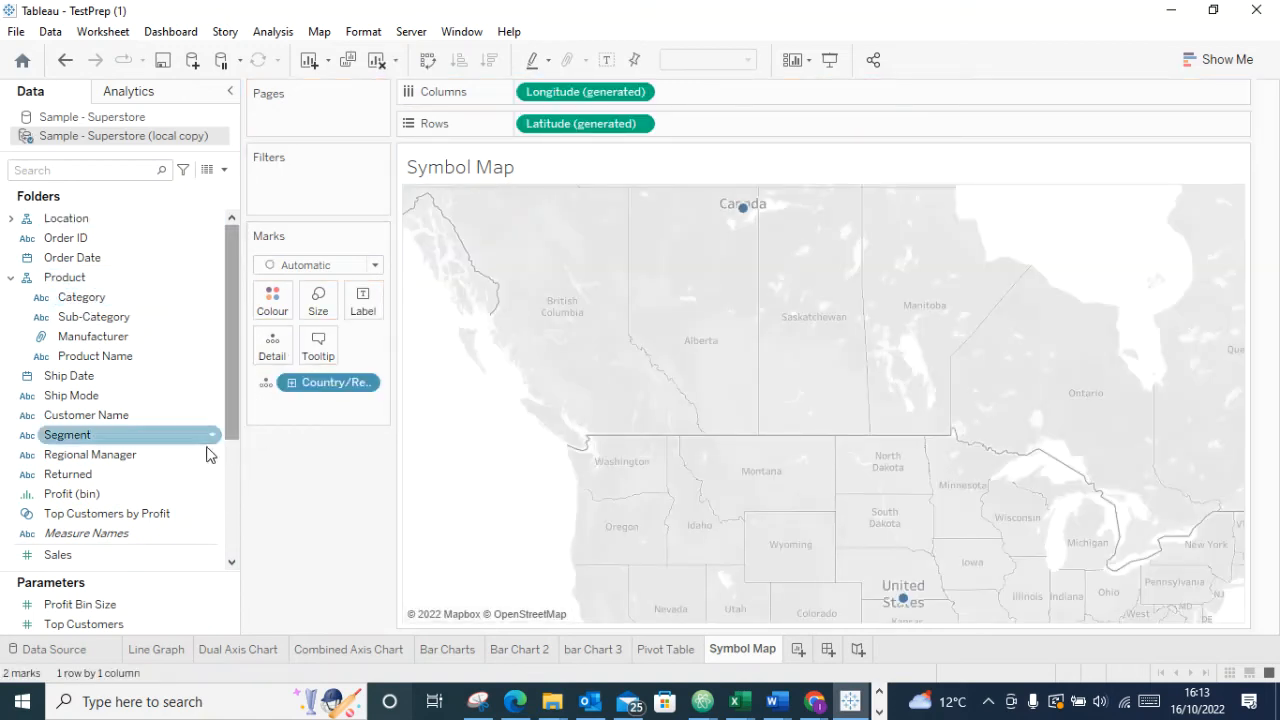
scroll(110, 456, down, 3)
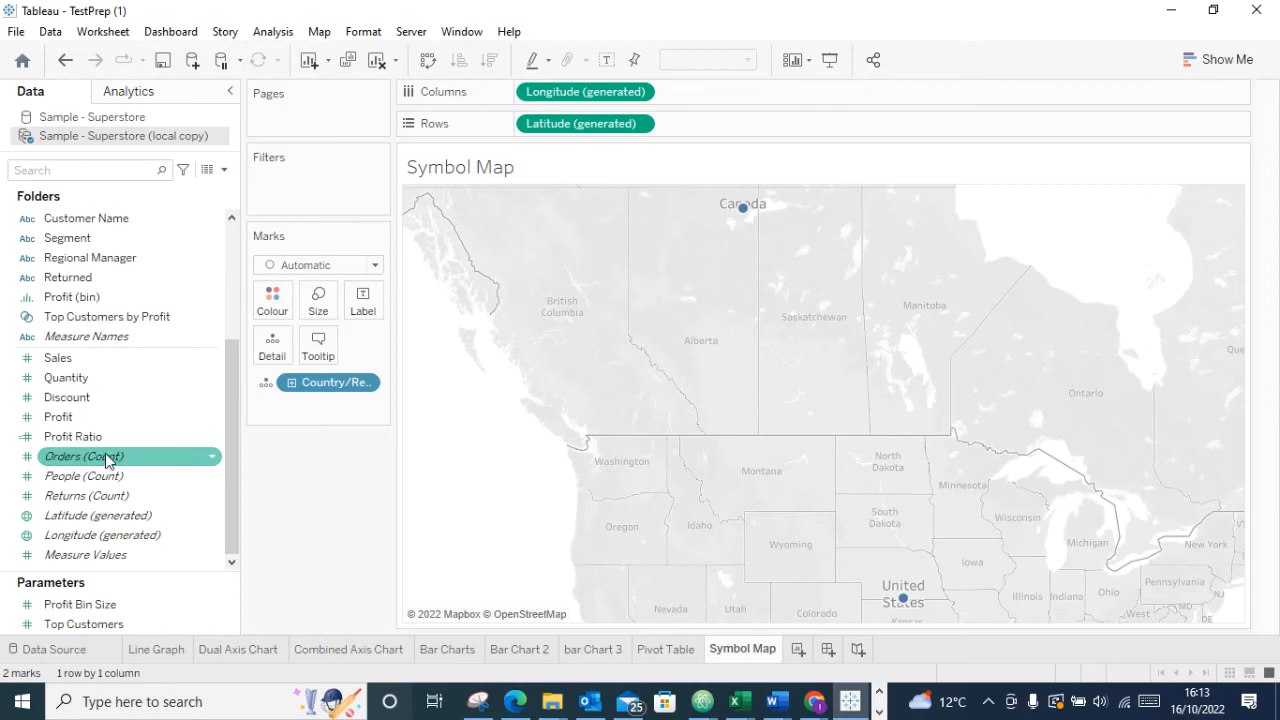
drag(61, 362, 272, 312)
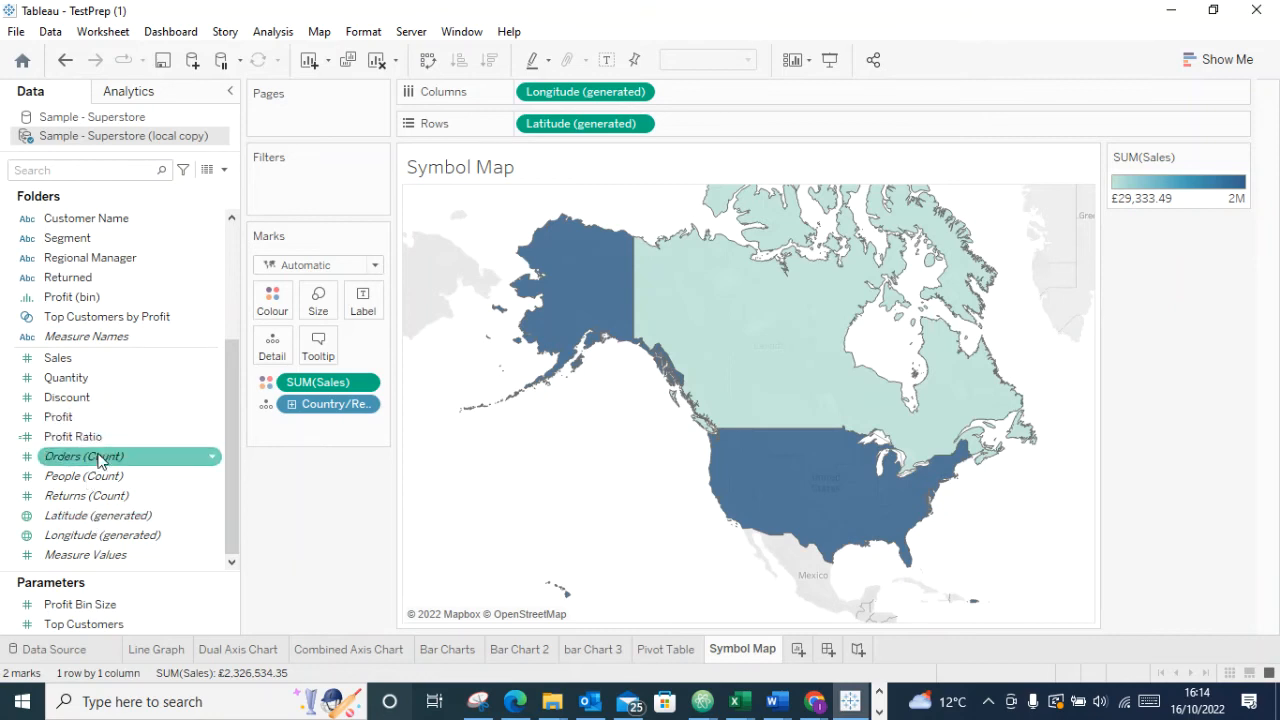
Expand the map from Country/Region through Region to State/Province, and size the marks by Profit
mouse_move(814, 432)
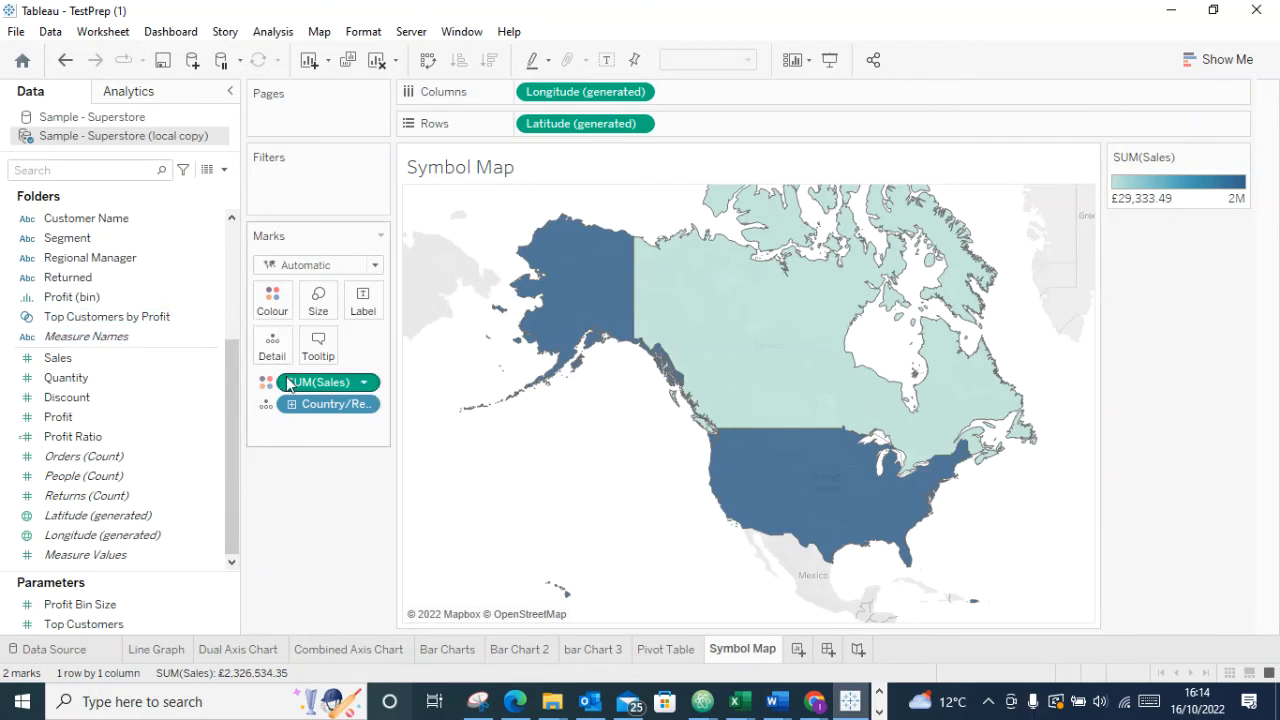
click(289, 405)
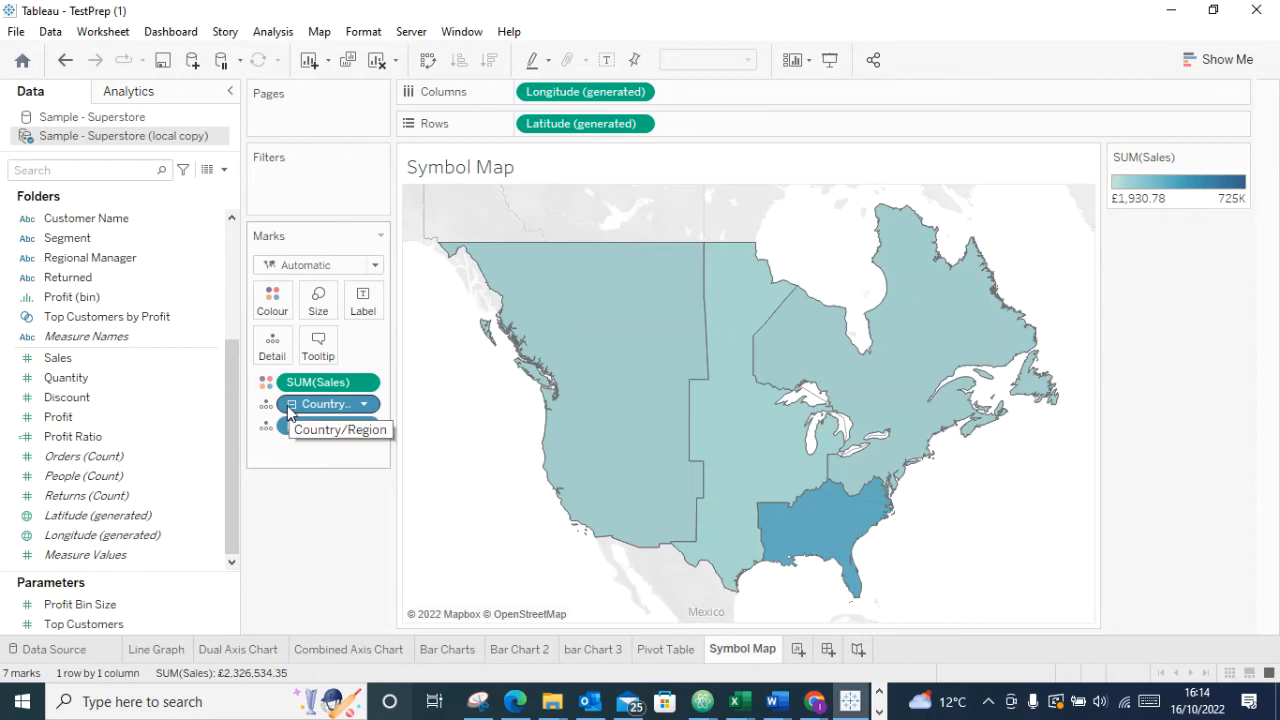
click(290, 427)
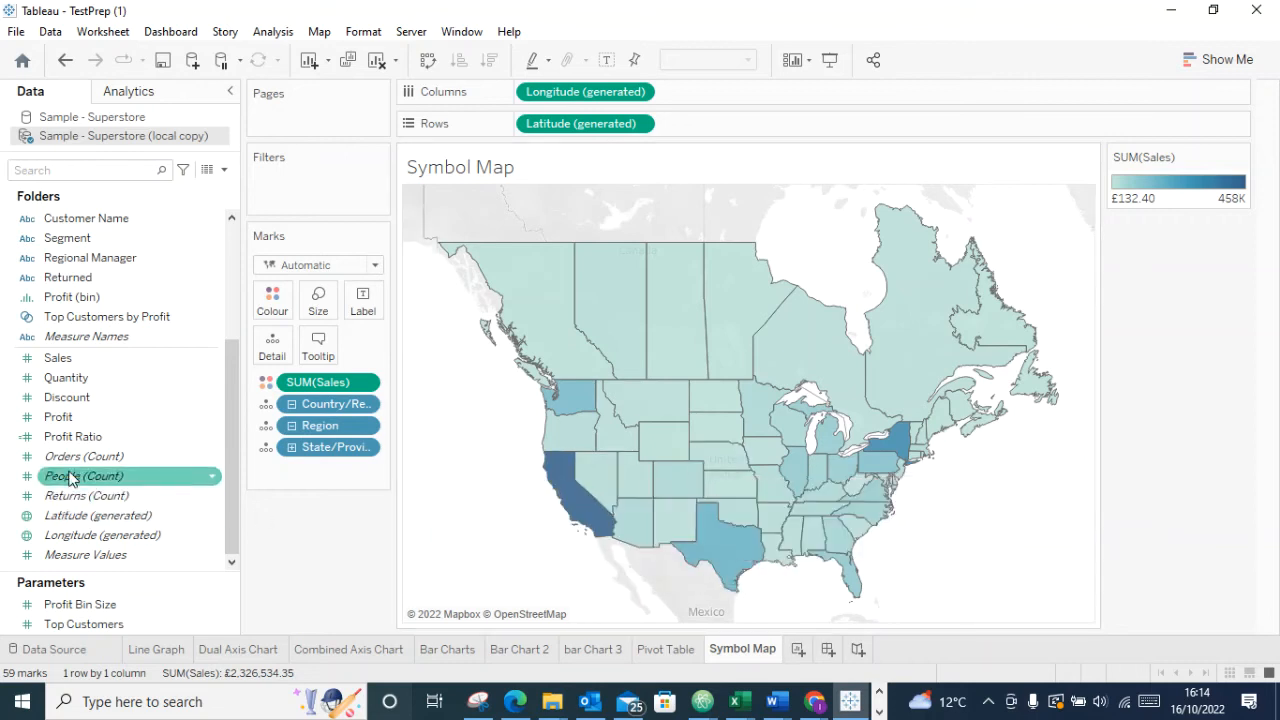
drag(43, 422, 314, 312)
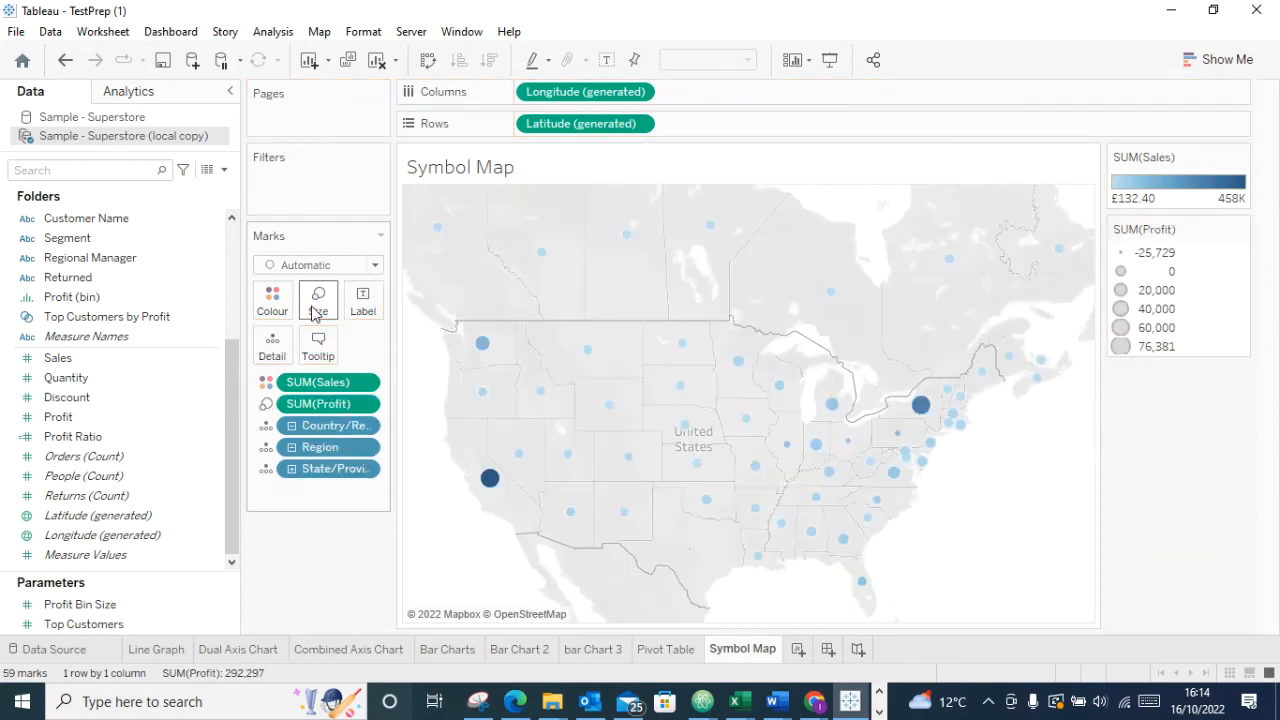
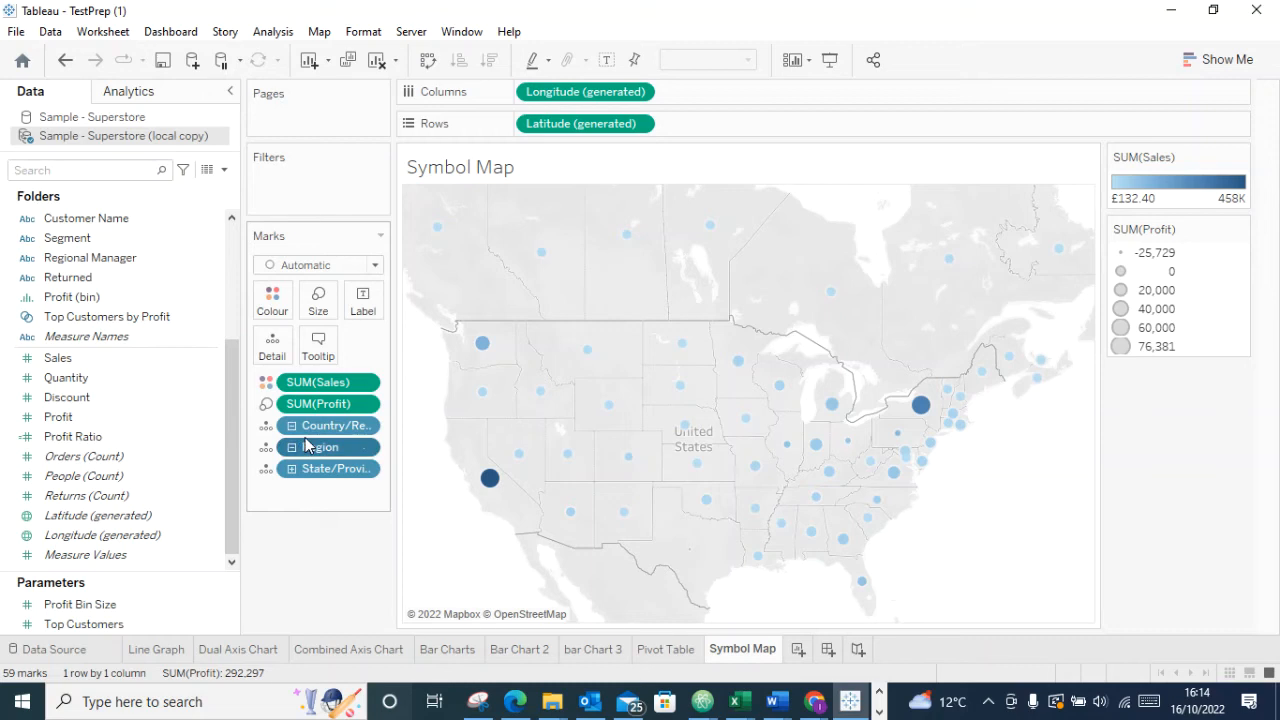
Remove Region and State/Province from the marks to return to country level, and examine the country symbols
drag(308, 452, 322, 548)
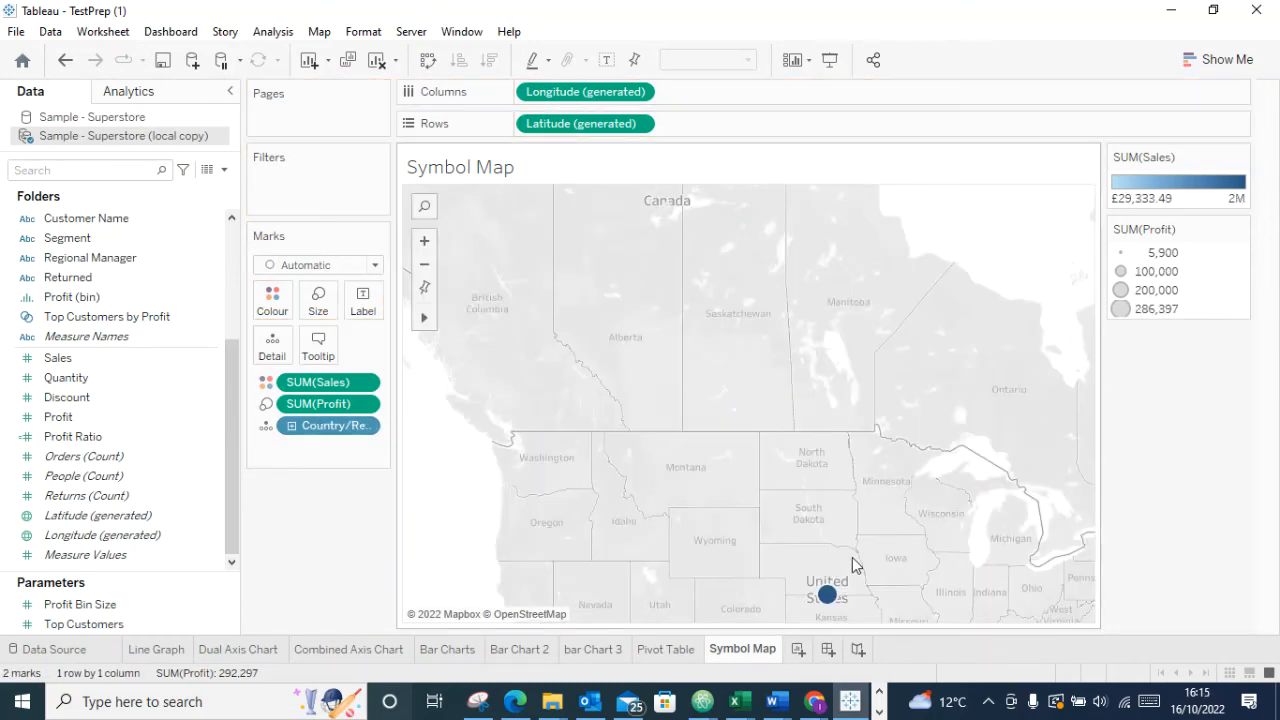
scroll(846, 562, down, 1)
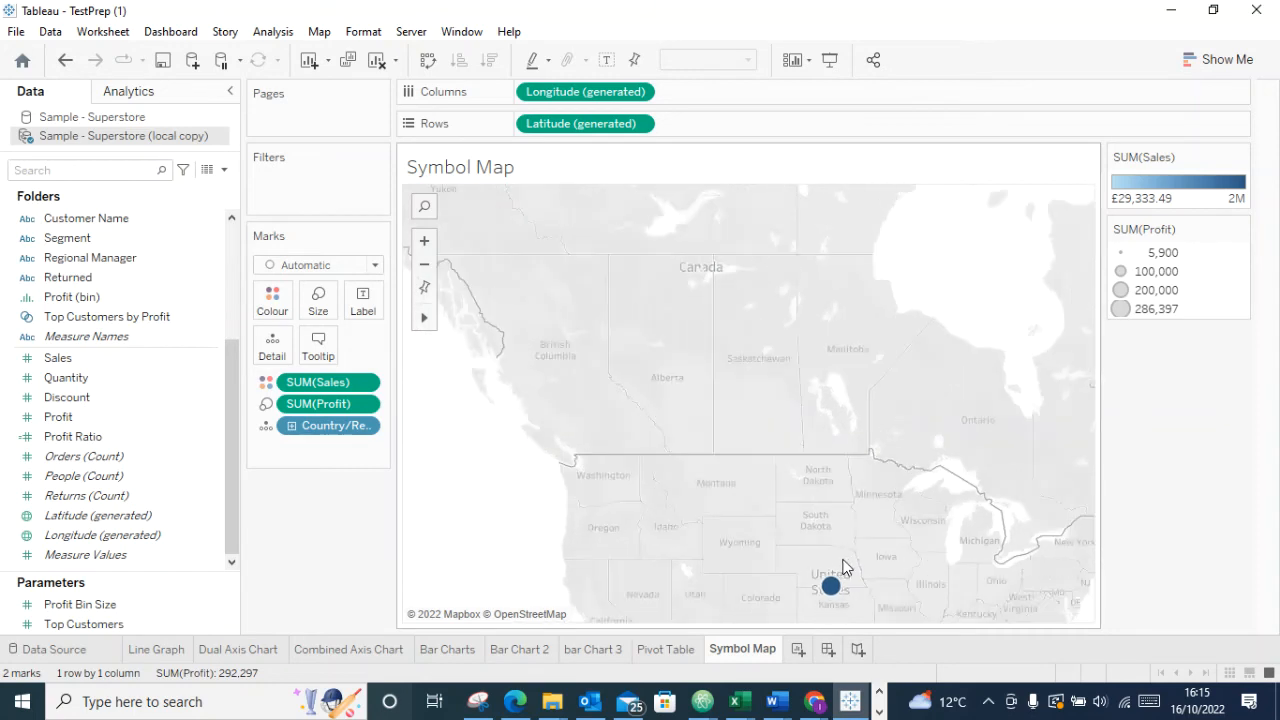
scroll(846, 567, down, 1)
scroll(849, 600, up, 1)
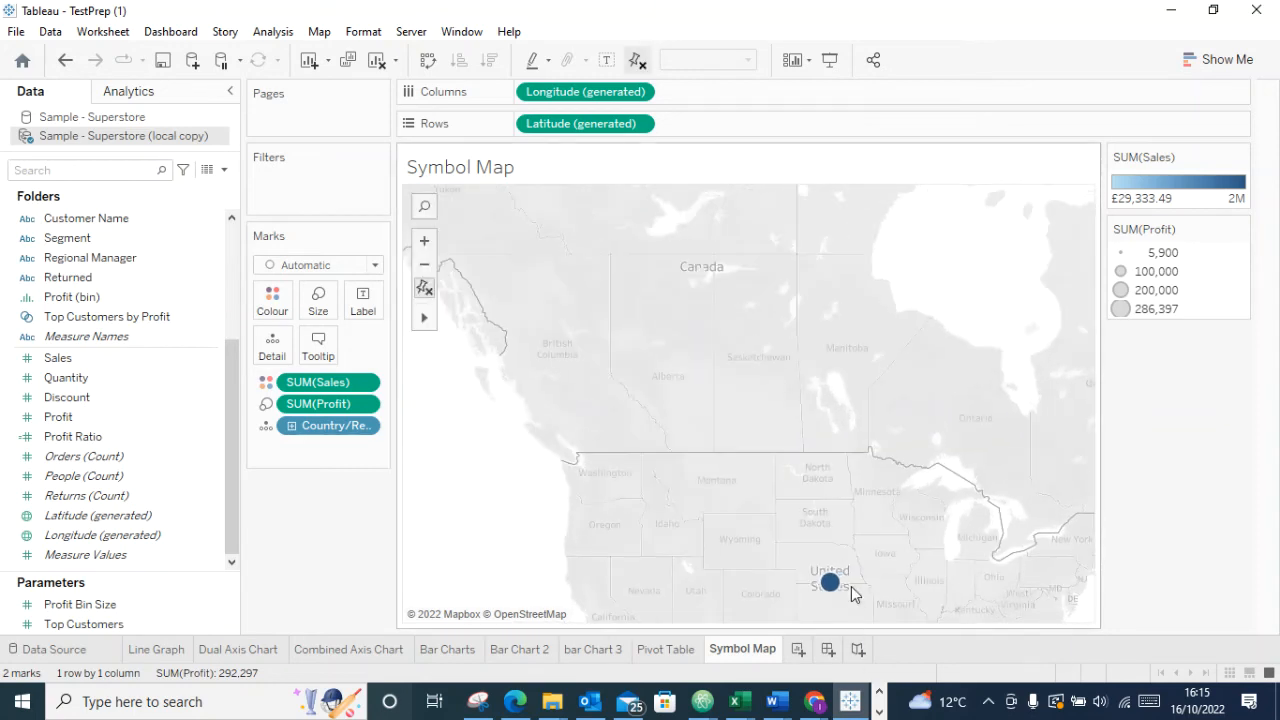
Drill the map's location detail down from Country/Region through Region and State/Province to City
click(291, 427)
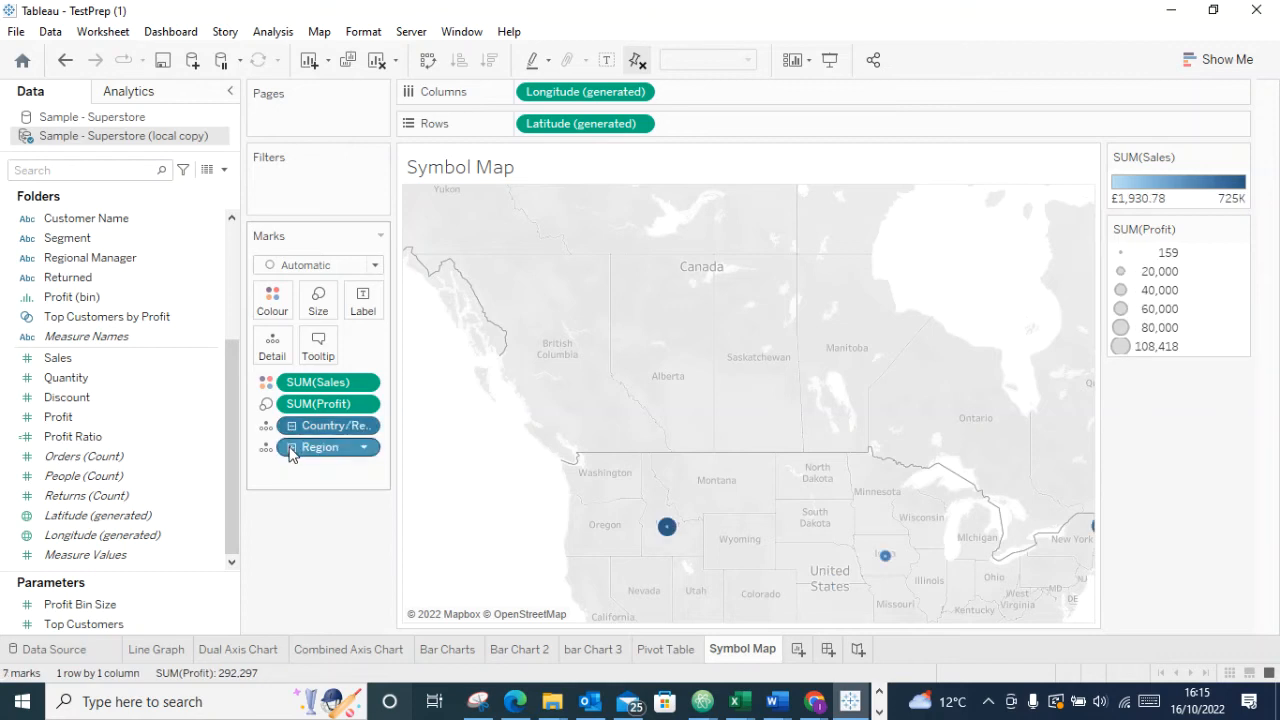
click(291, 449)
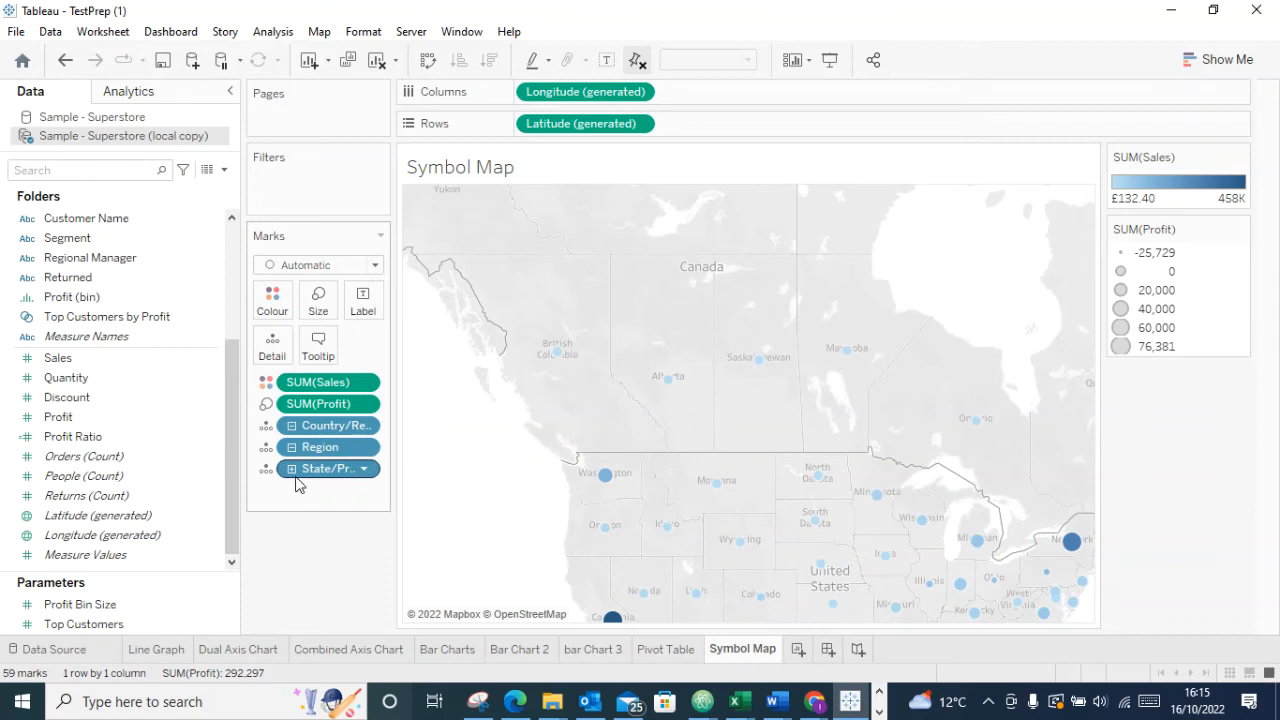
click(291, 469)
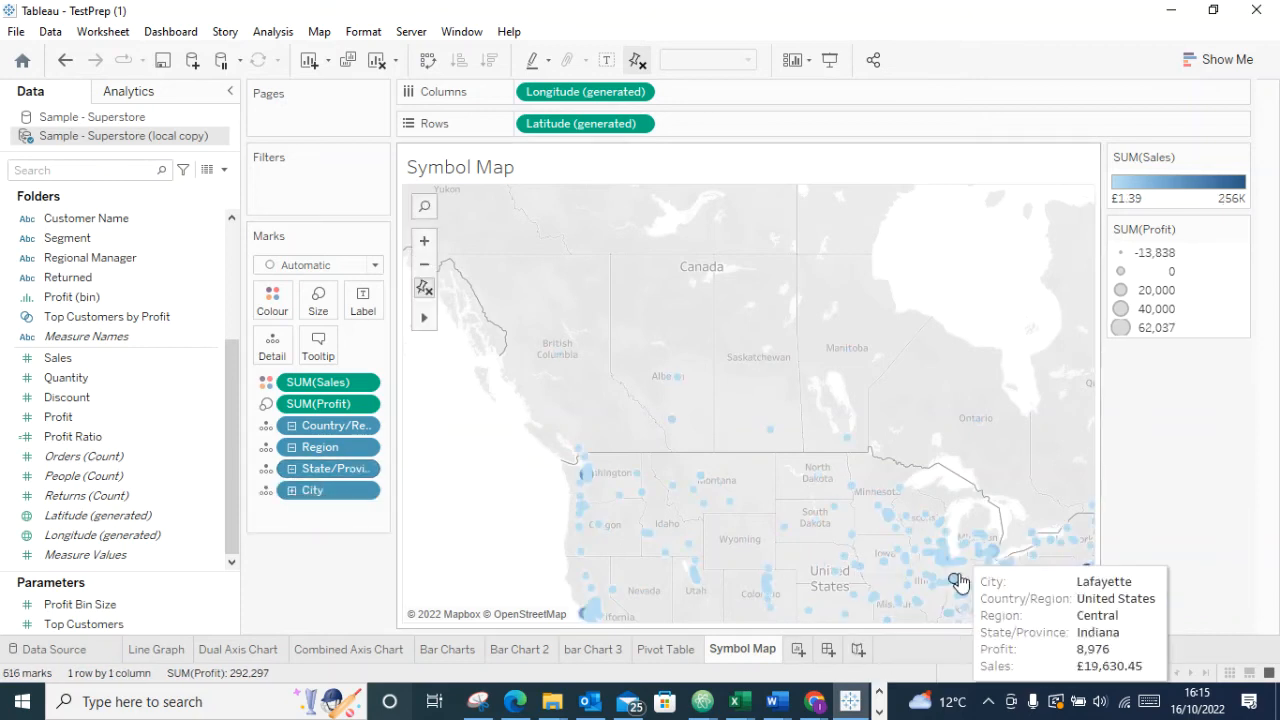
Remove City from the marks to return the symbol map to State/Province level, and reset the map view
drag(309, 489, 320, 600)
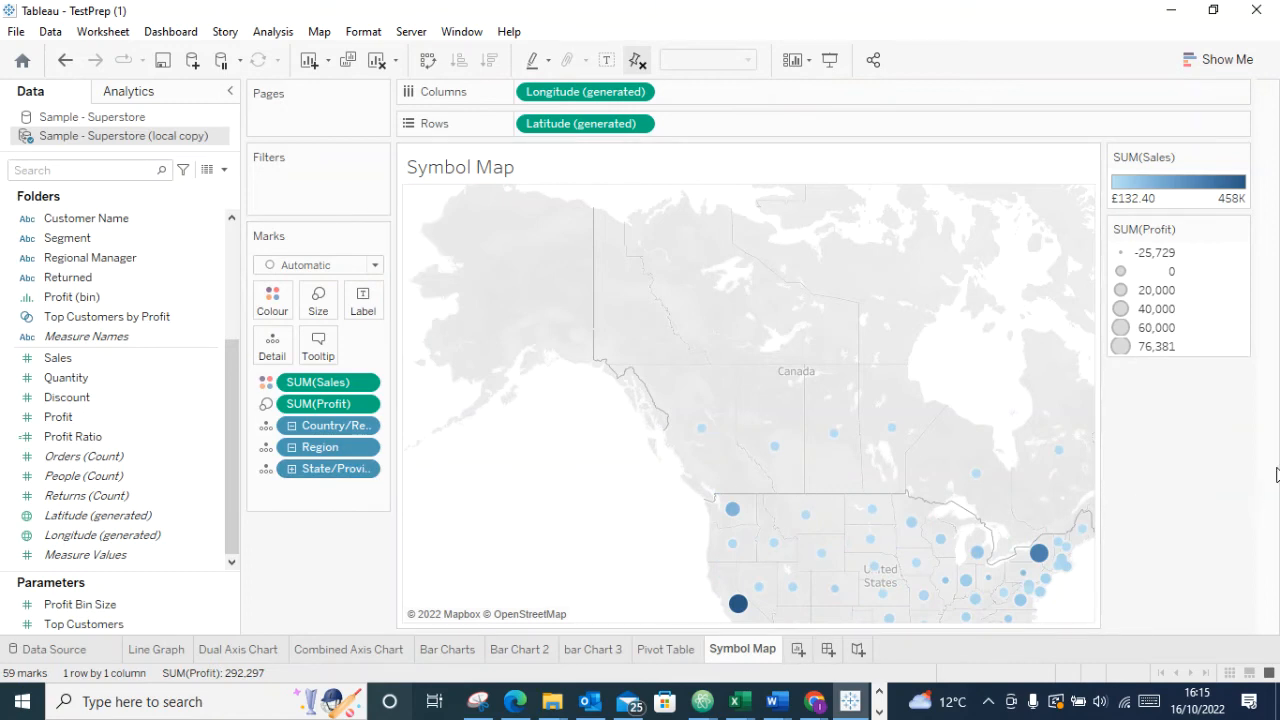
scroll(1050, 560, up, 2)
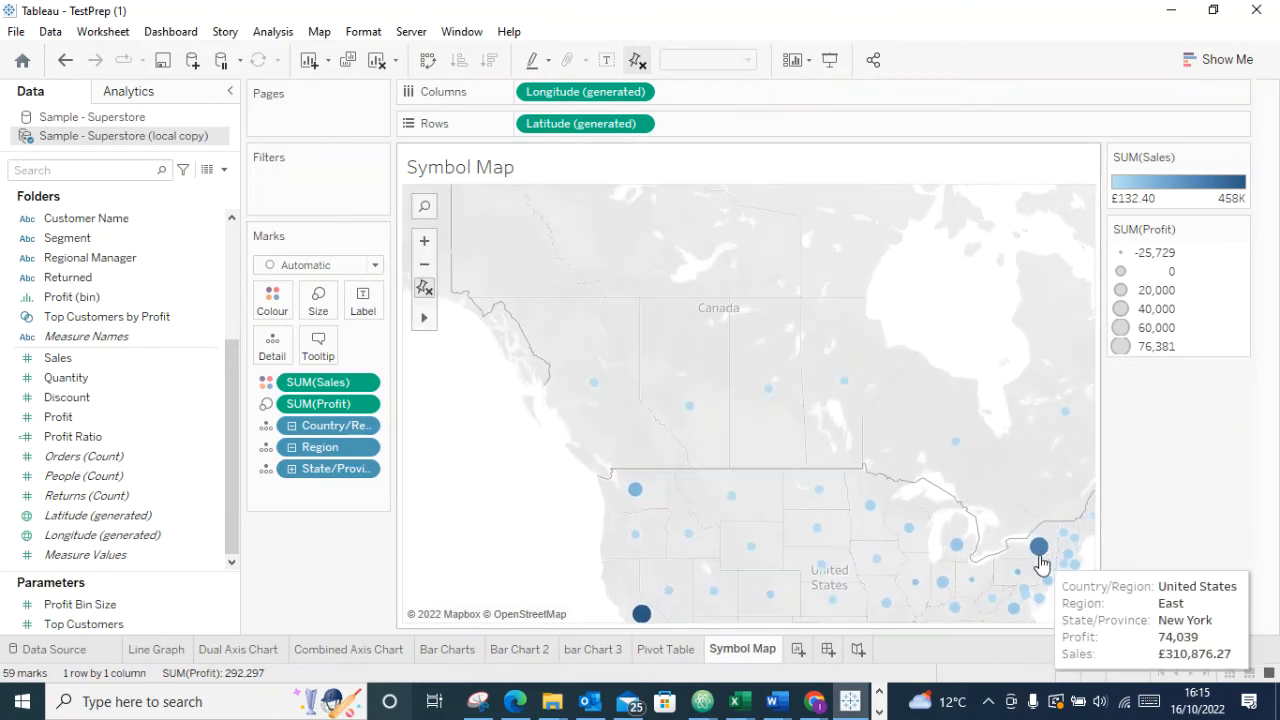
click(424, 296)
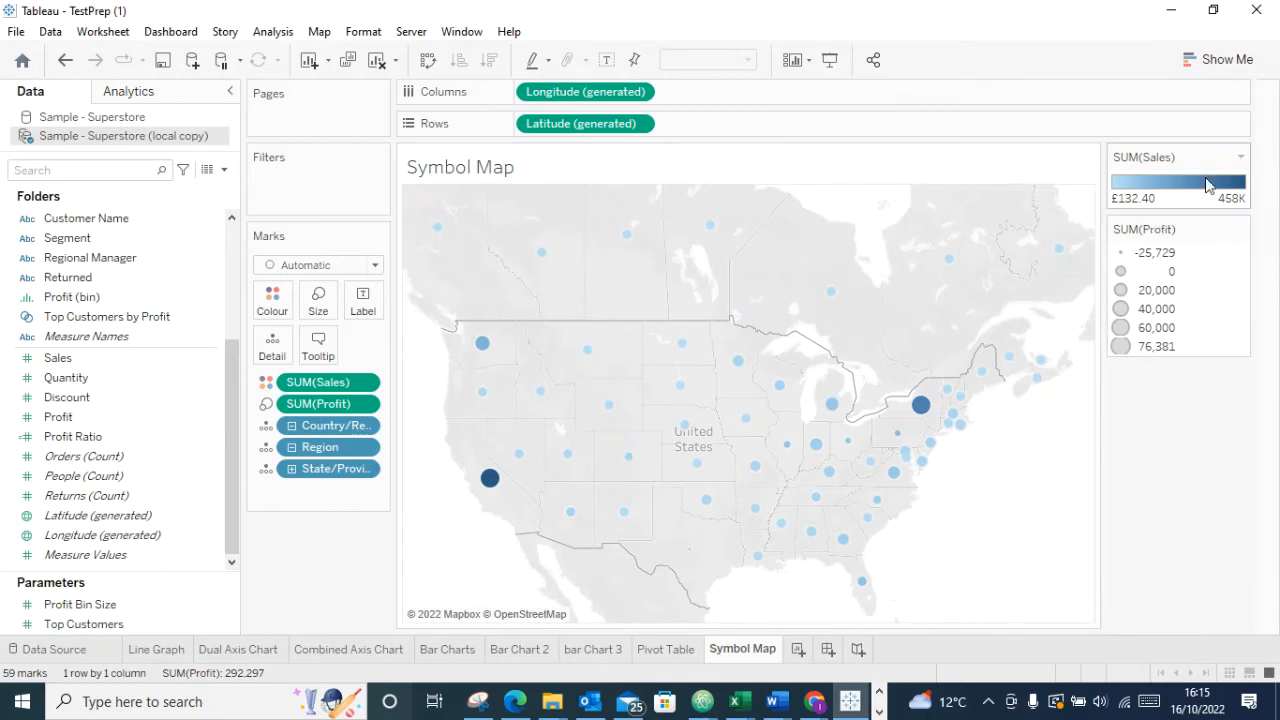
Apply the Orange-Blue Diverging palette with the full colour range to the Sales colour legend
click(1240, 162)
click(1150, 178)
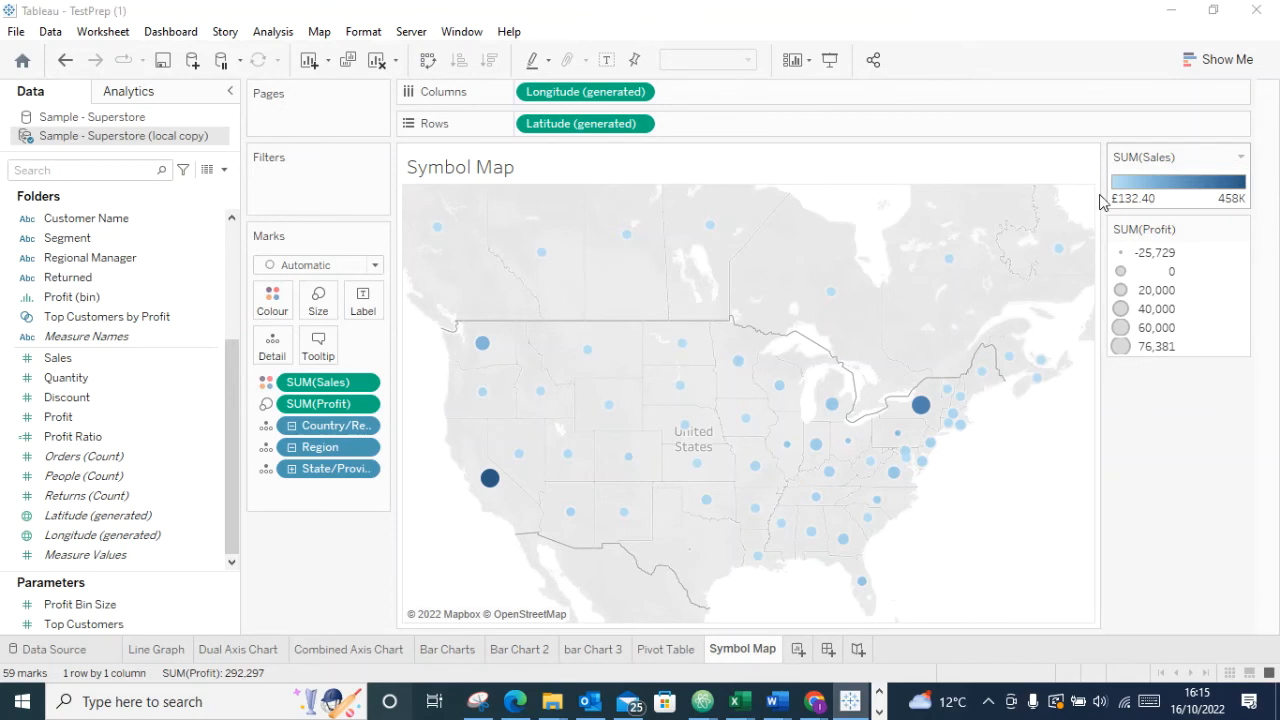
click(607, 274)
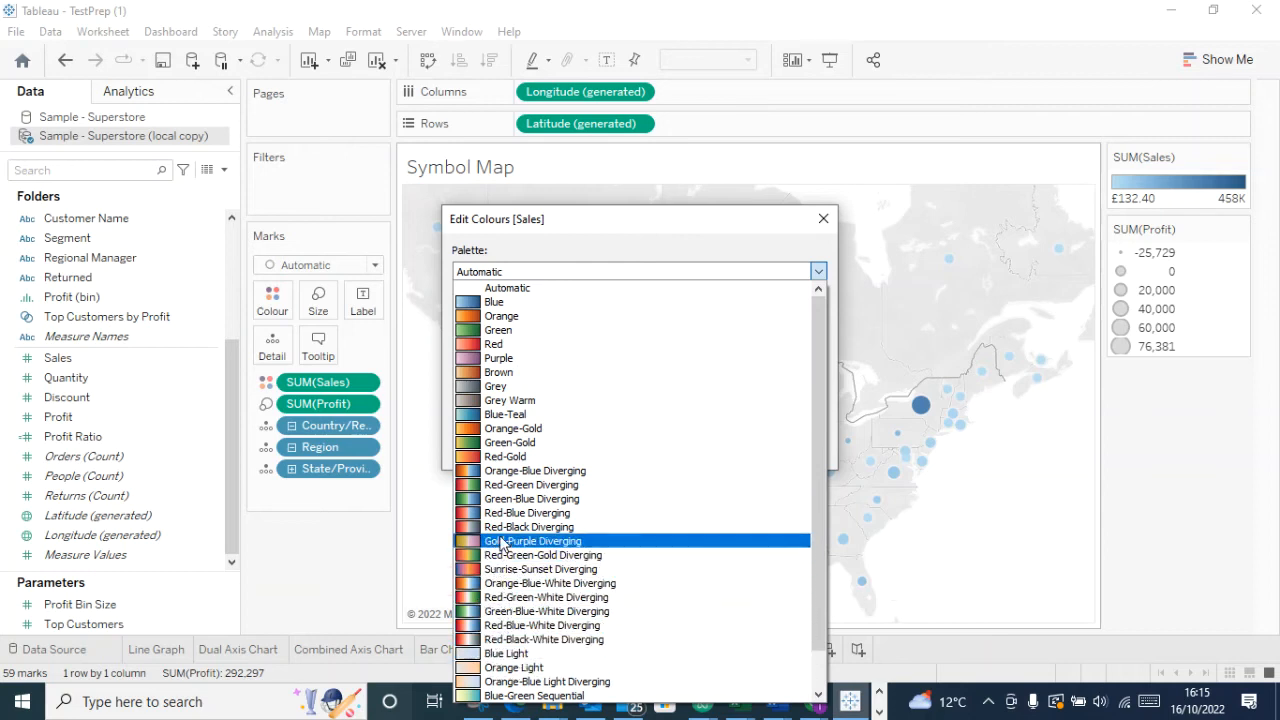
click(498, 474)
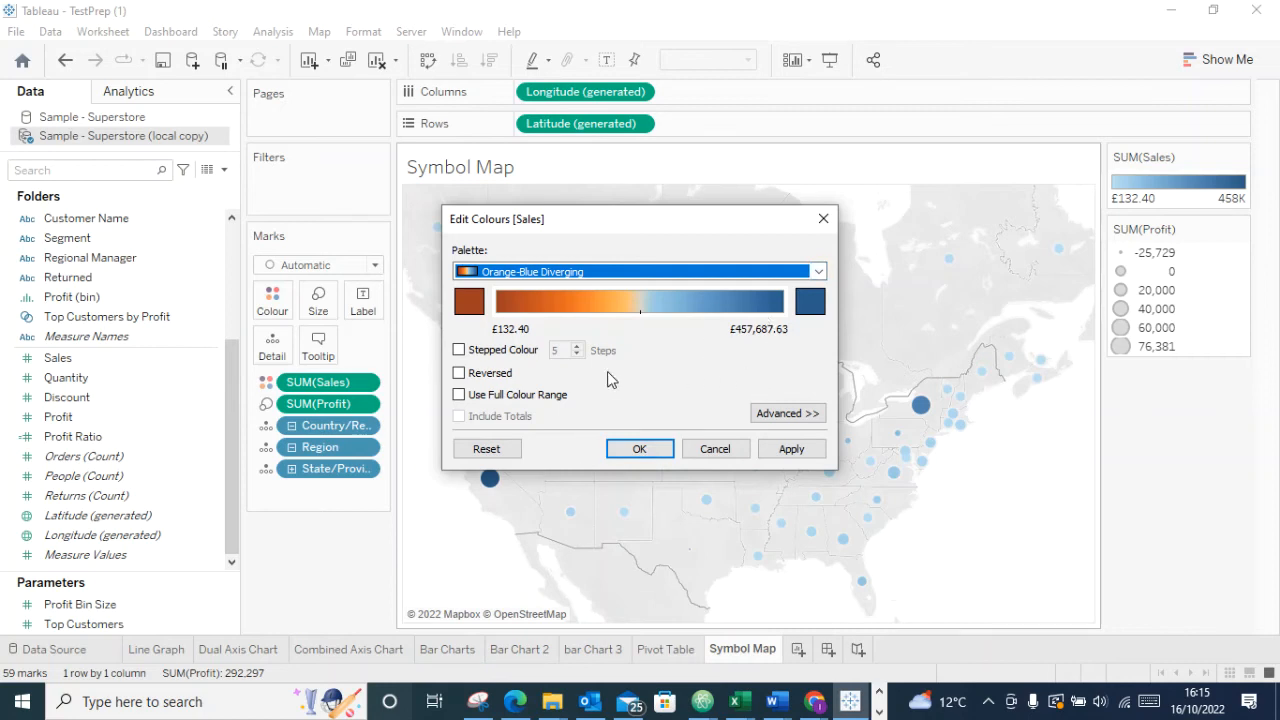
click(475, 396)
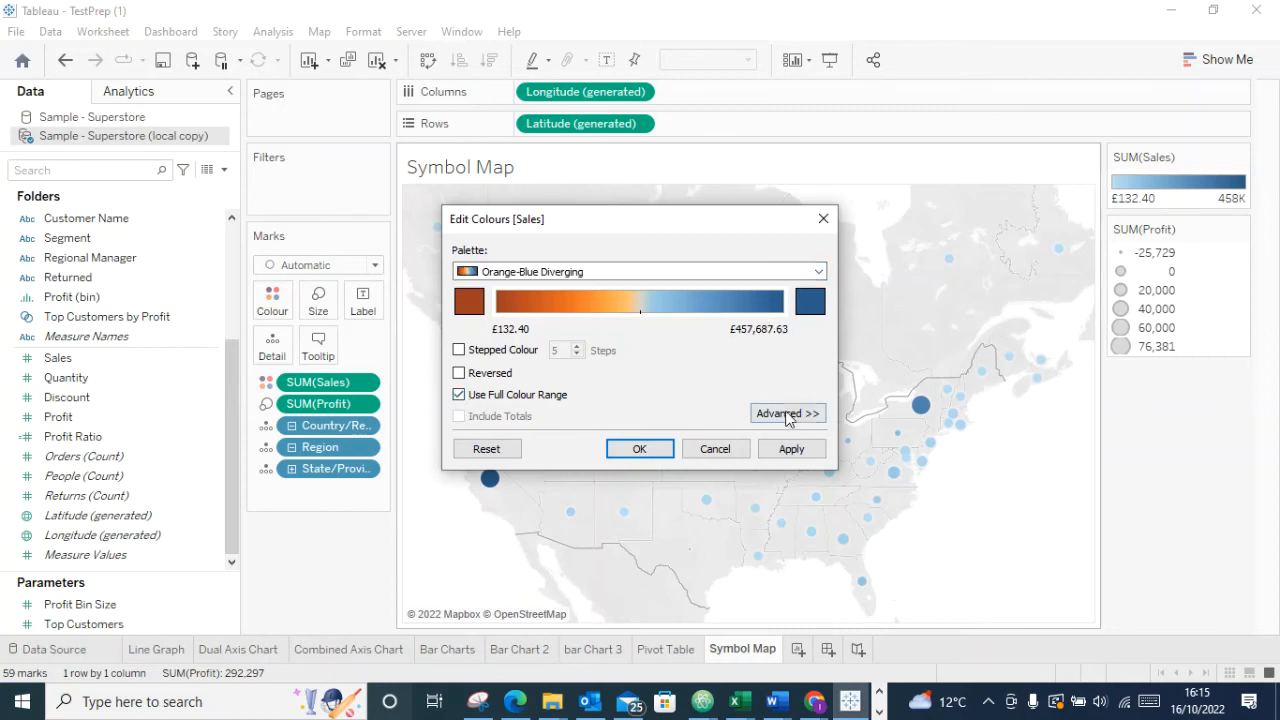
click(791, 448)
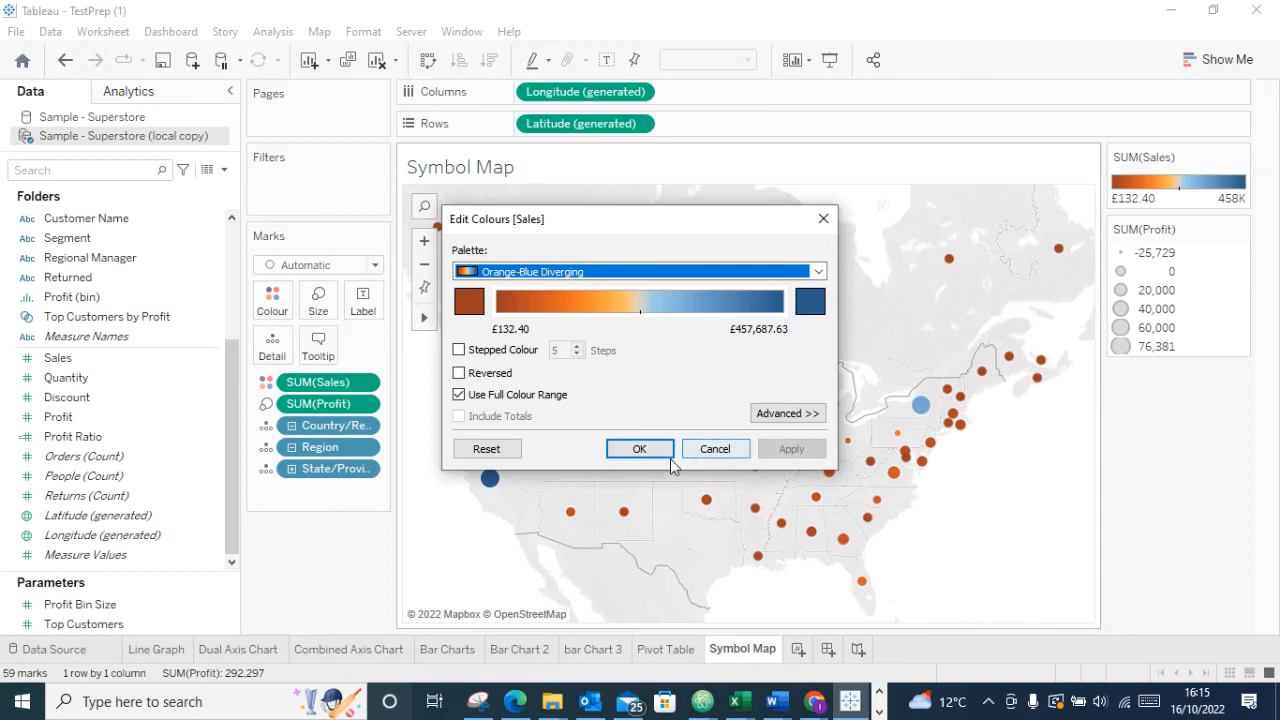
click(639, 452)
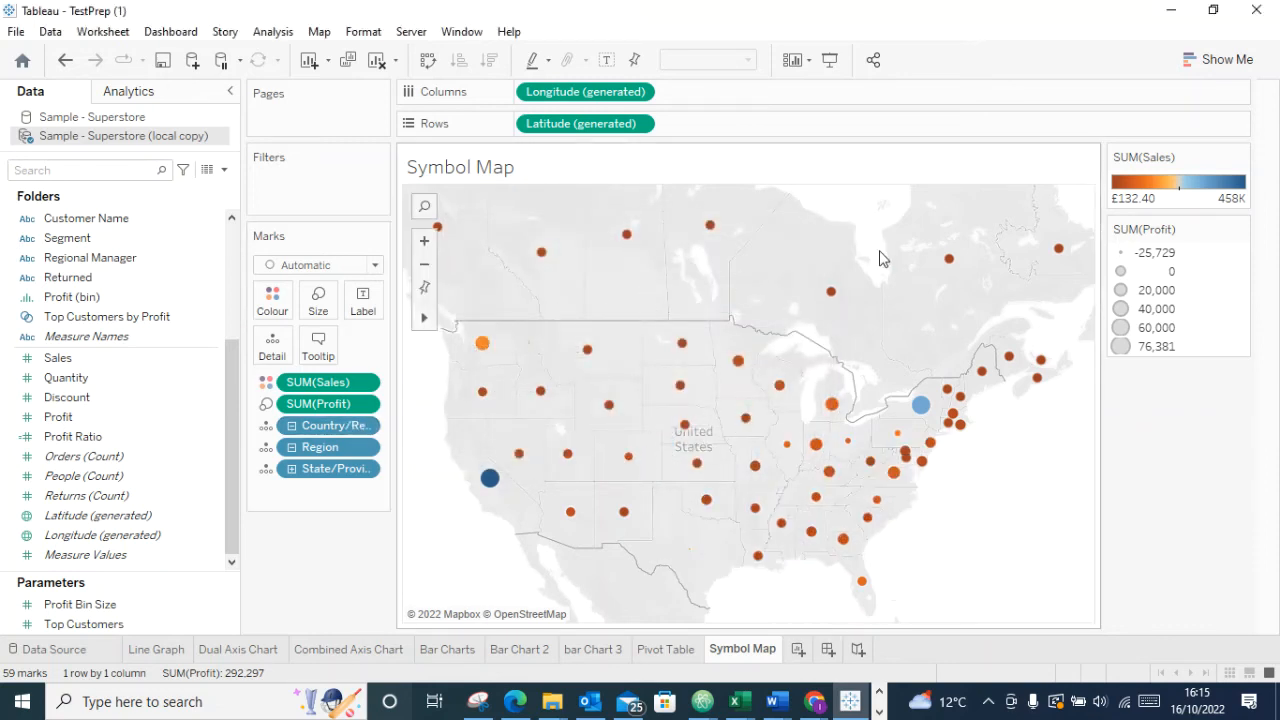
click(1240, 158)
click(1160, 176)
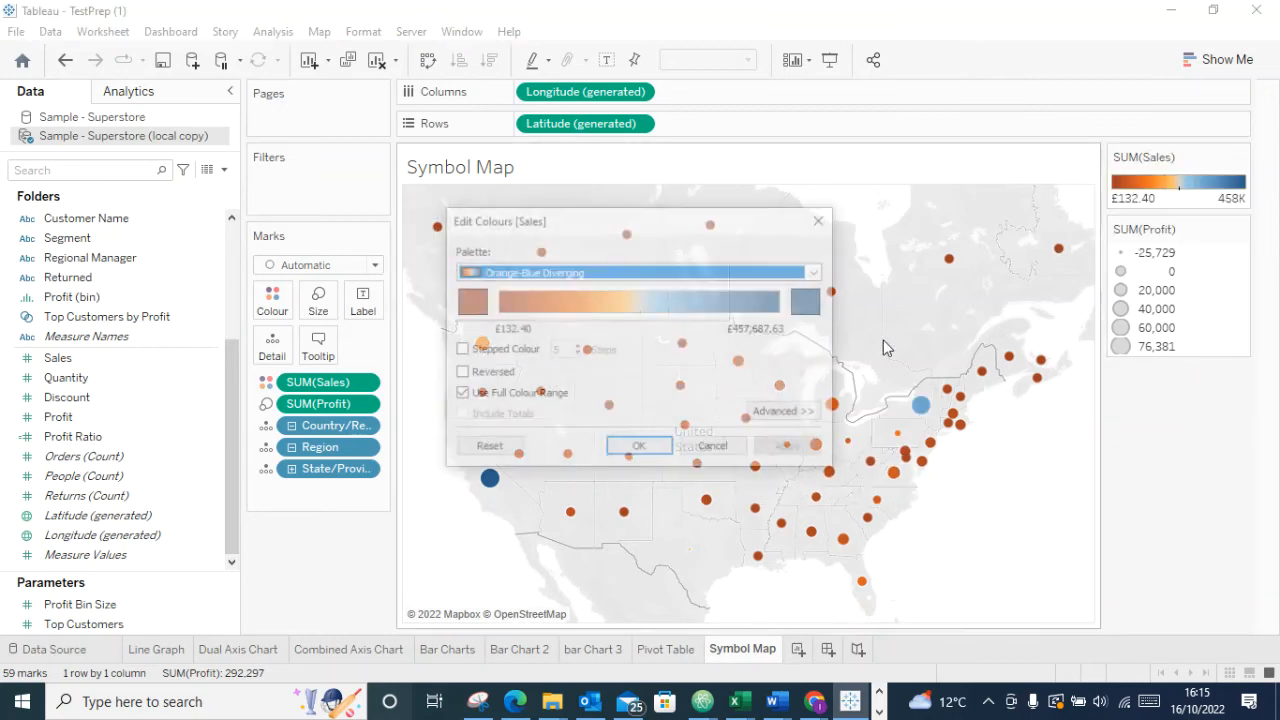
click(562, 274)
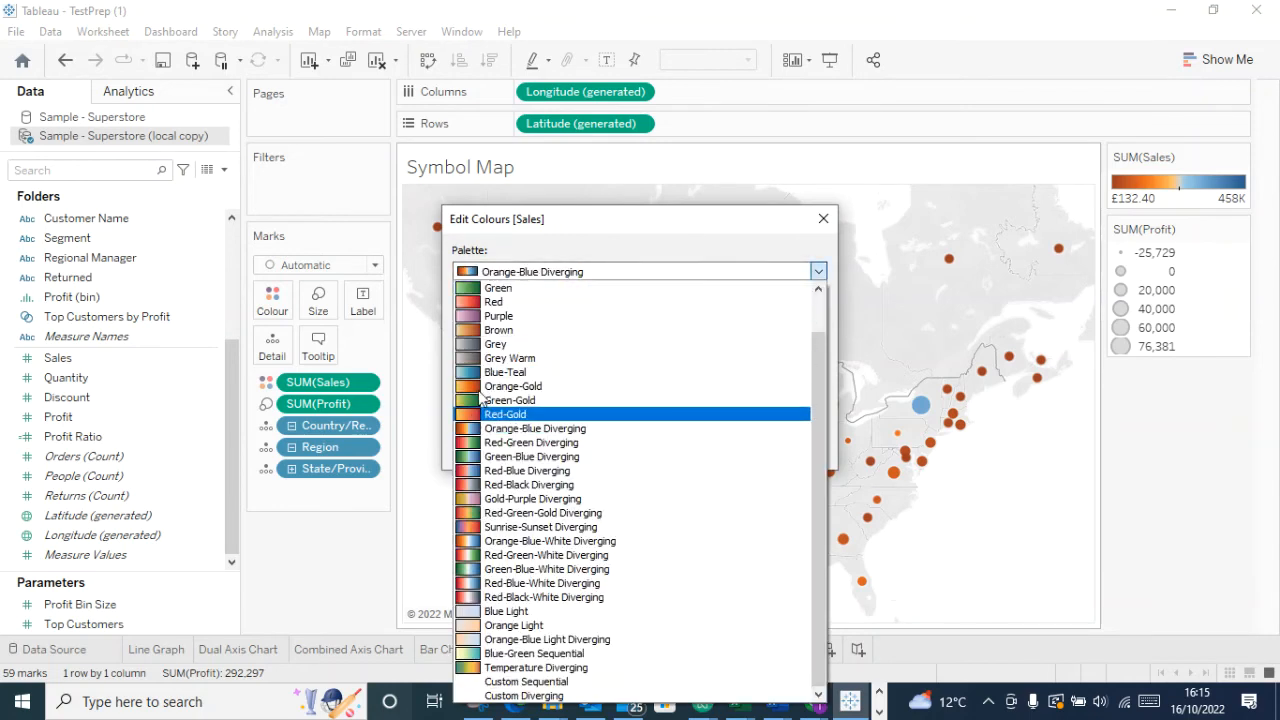
click(505, 289)
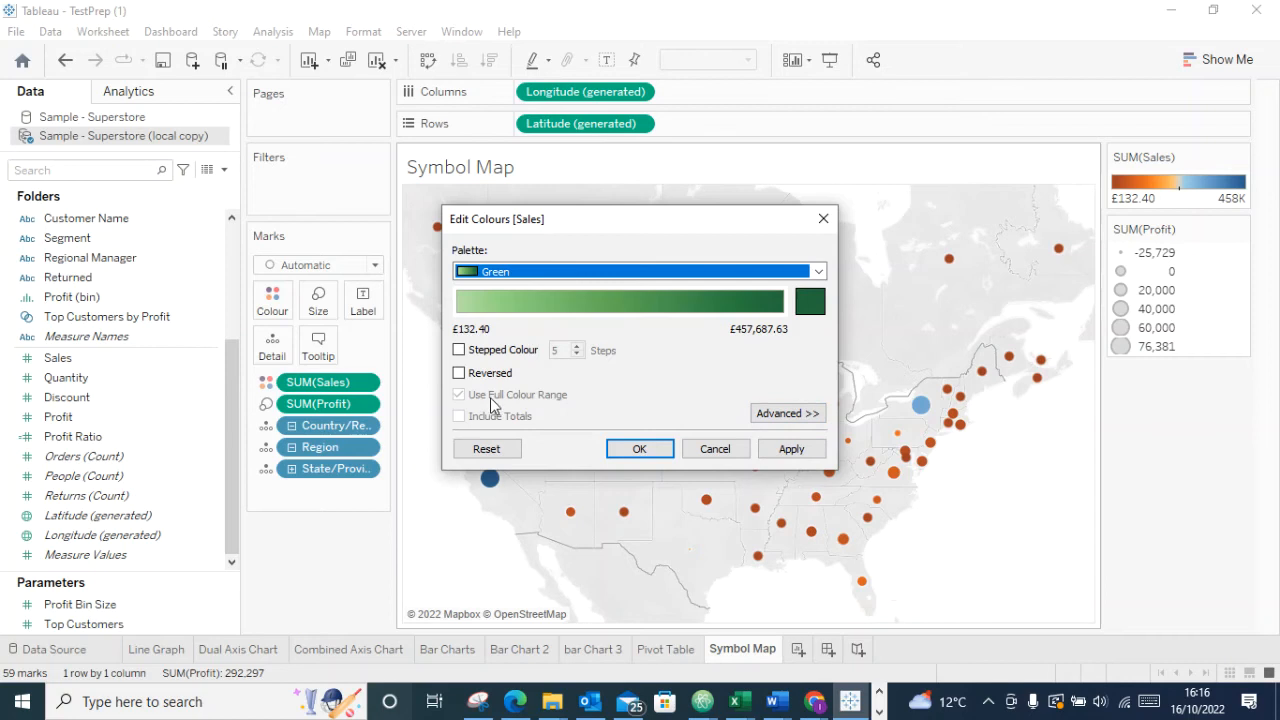
click(777, 412)
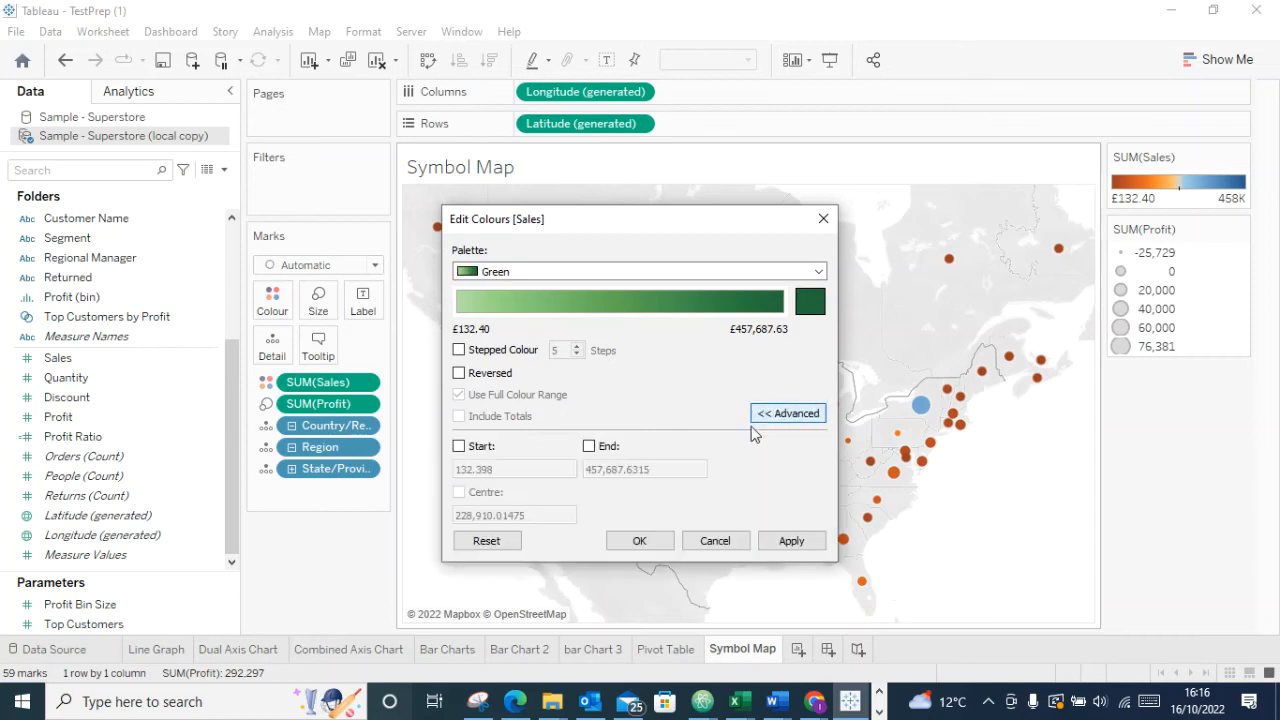
click(715, 540)
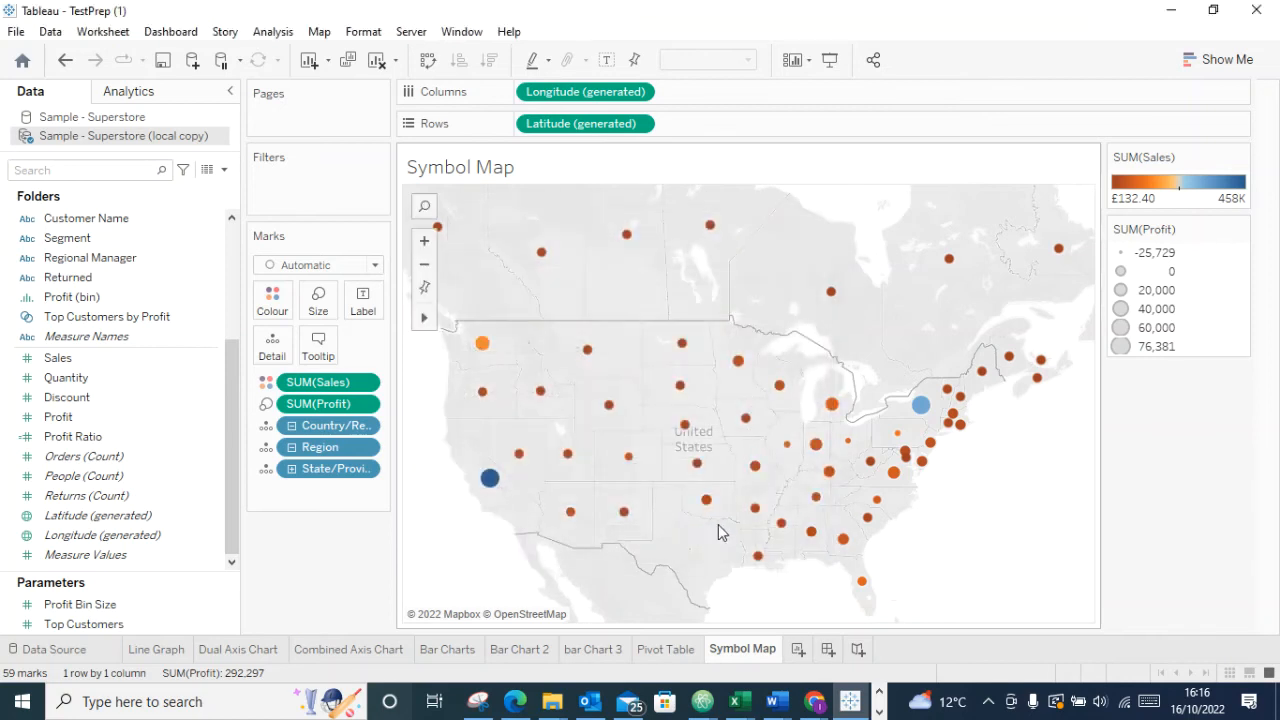
Change the Sales colour palette of the symbol map to Green
click(1242, 158)
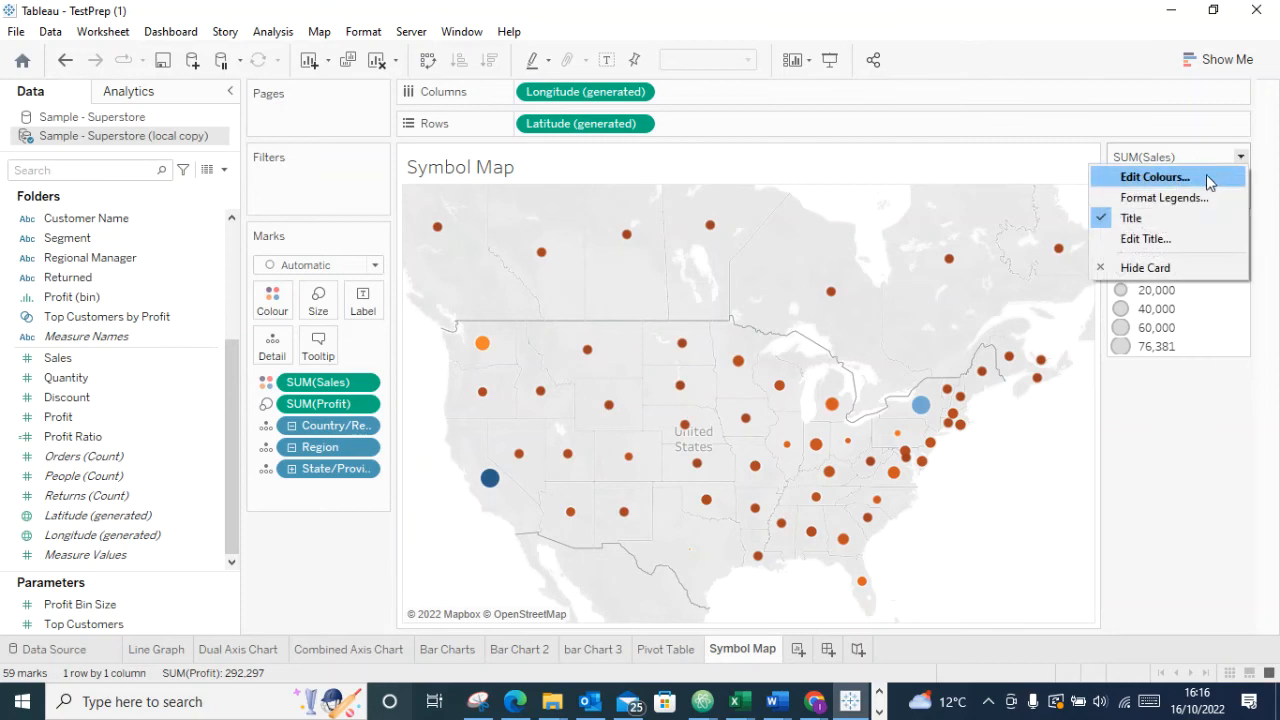
click(1203, 178)
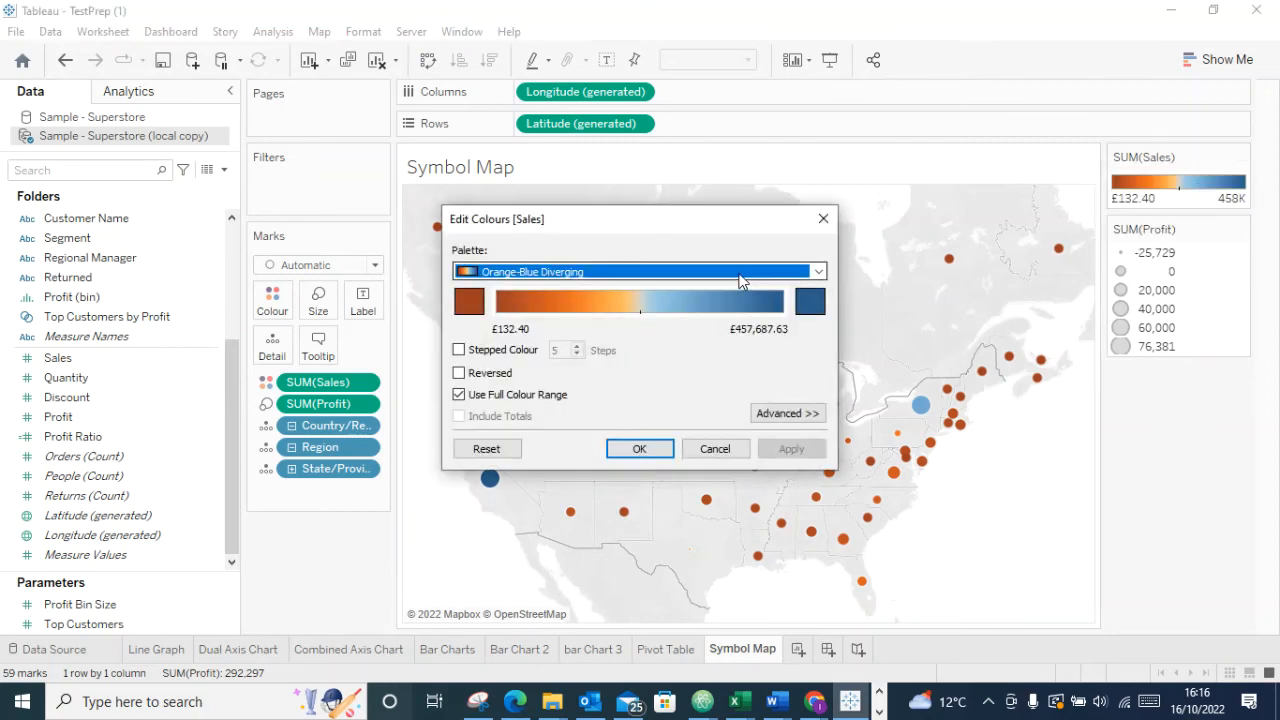
click(810, 271)
click(541, 290)
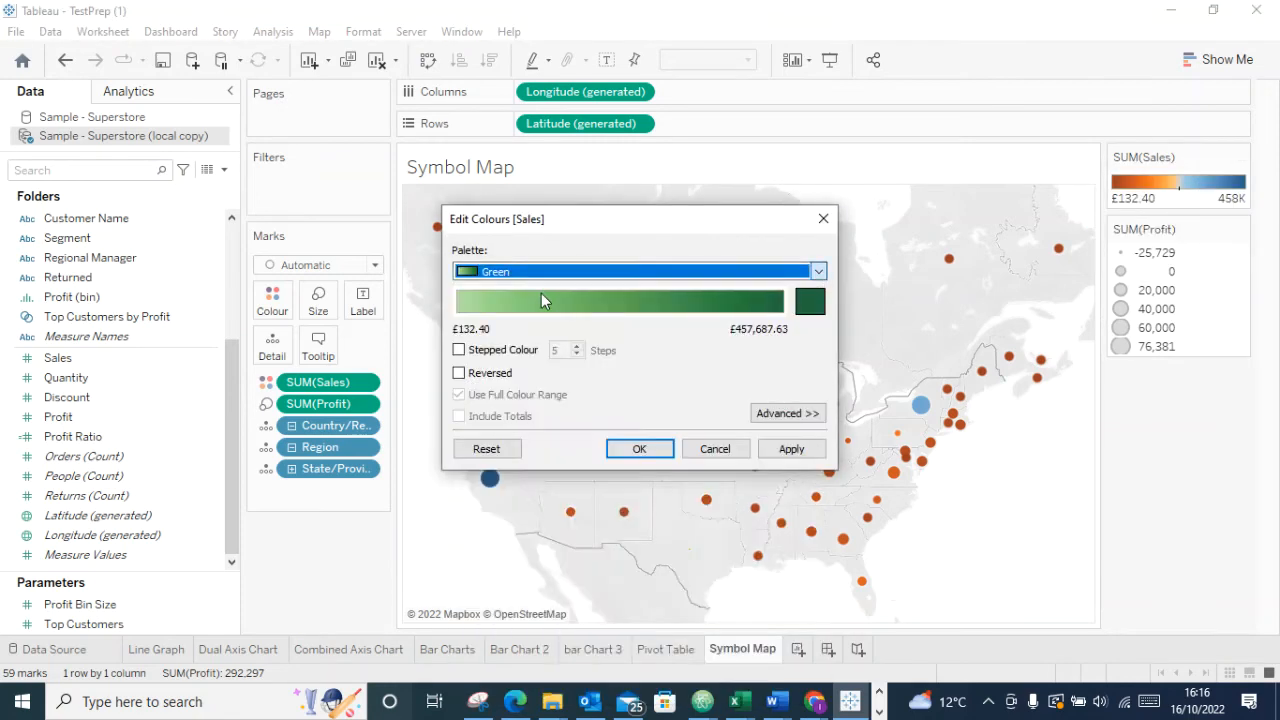
click(786, 449)
click(668, 450)
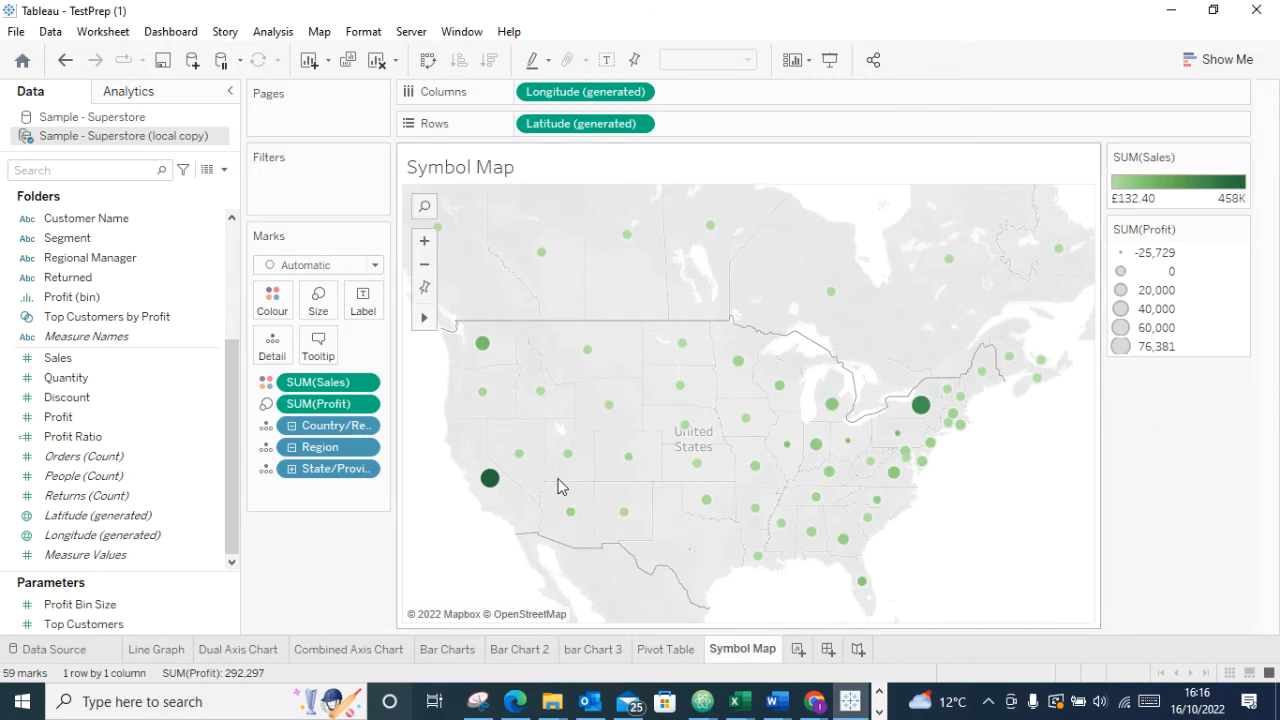
Examine the Sales and Profit details of the state symbols across the map, and reset the map view
mouse_move(533, 398)
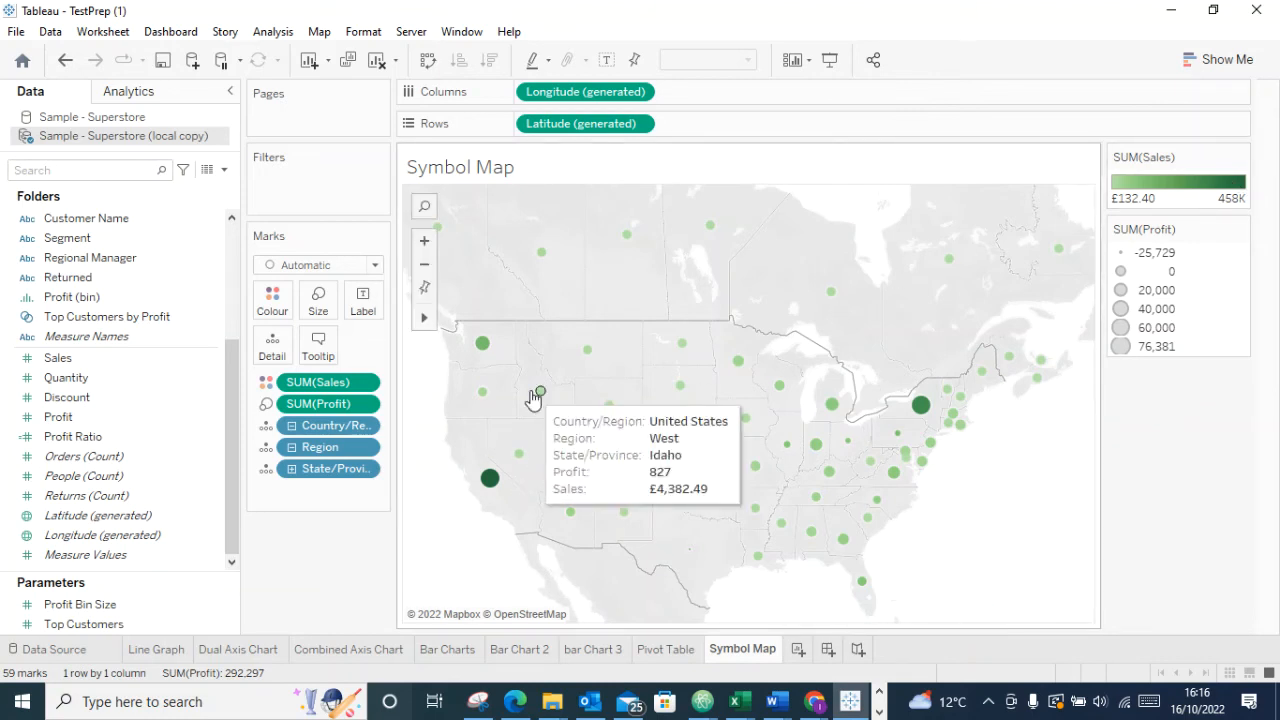
mouse_move(490, 479)
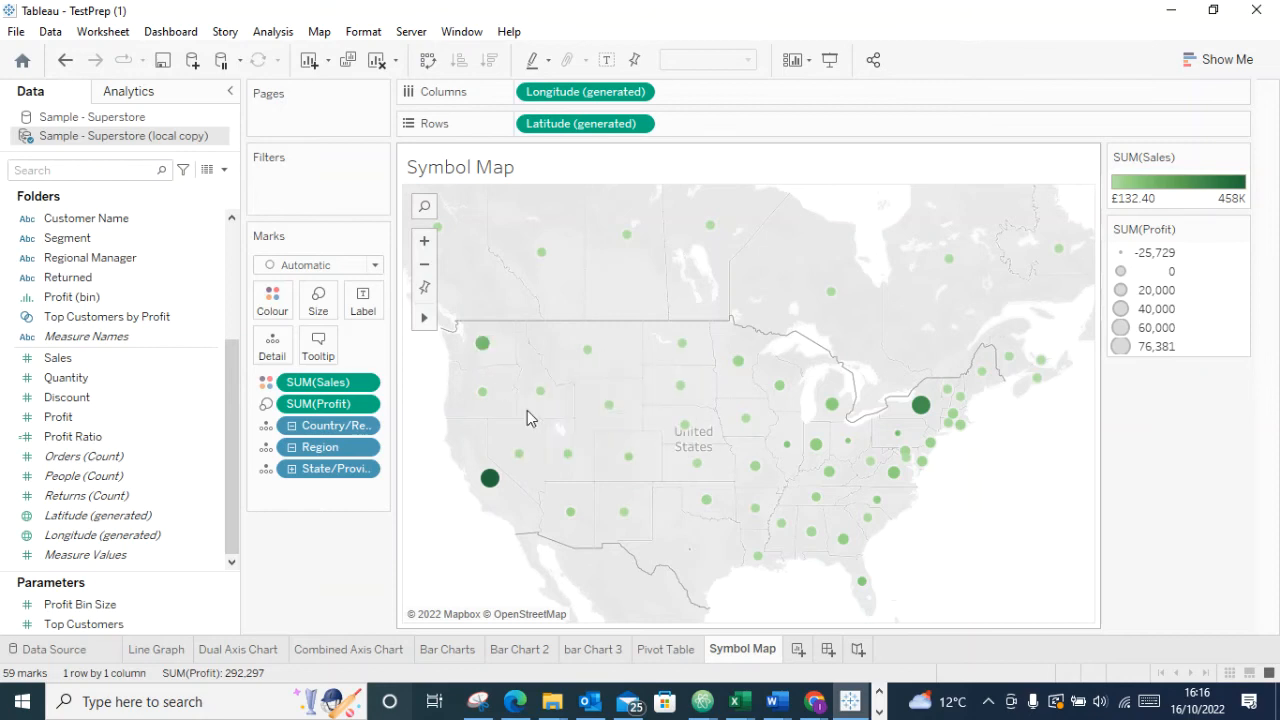
scroll(708, 481, down, 5)
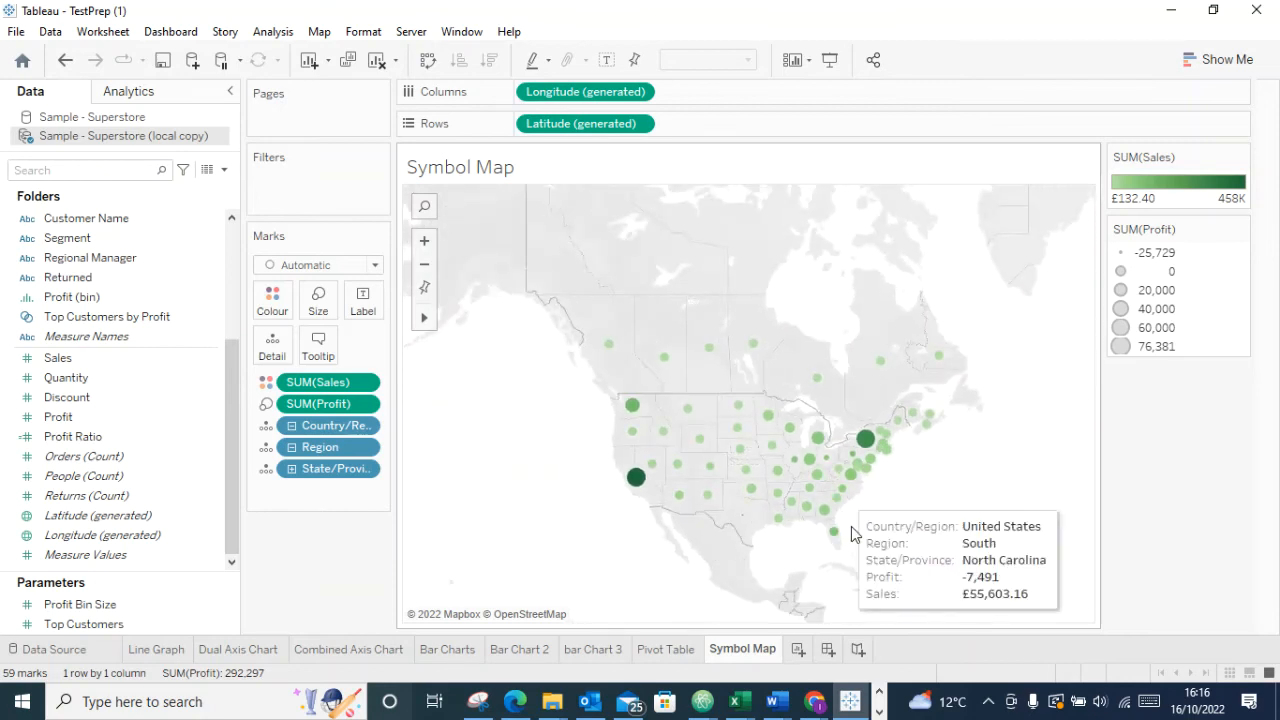
scroll(849, 538, up, 4)
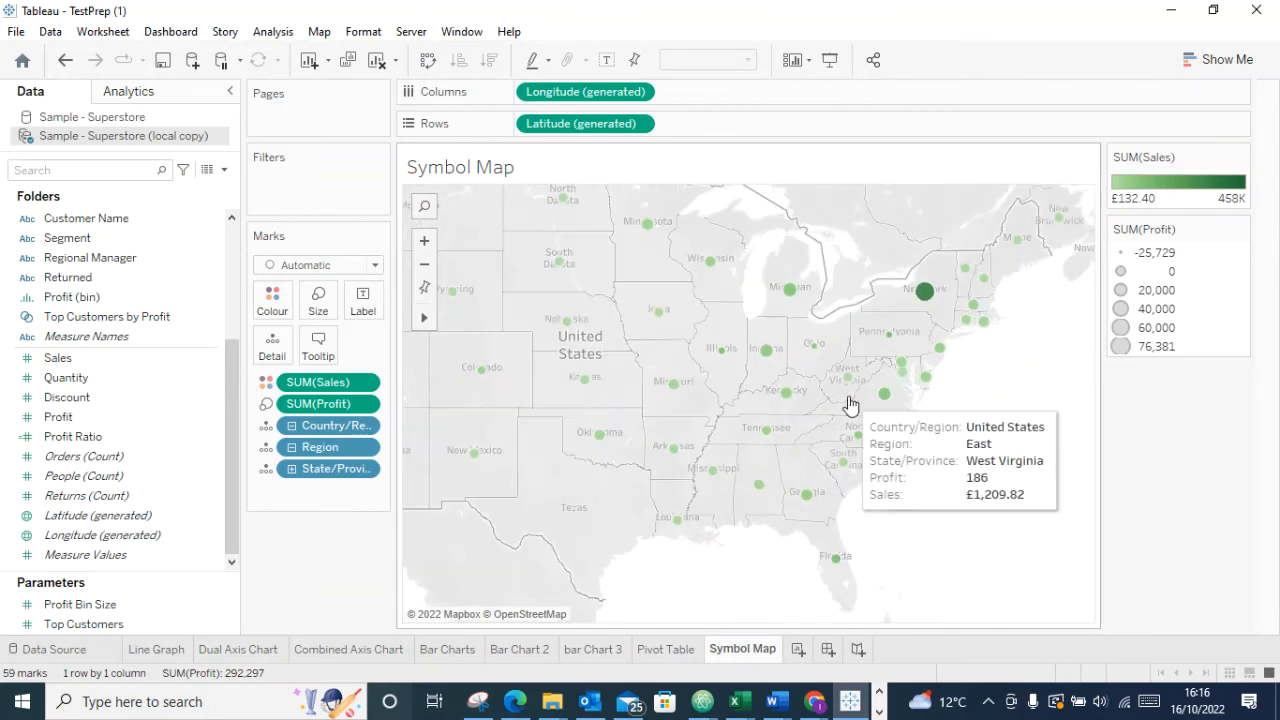
scroll(603, 434, down, 3)
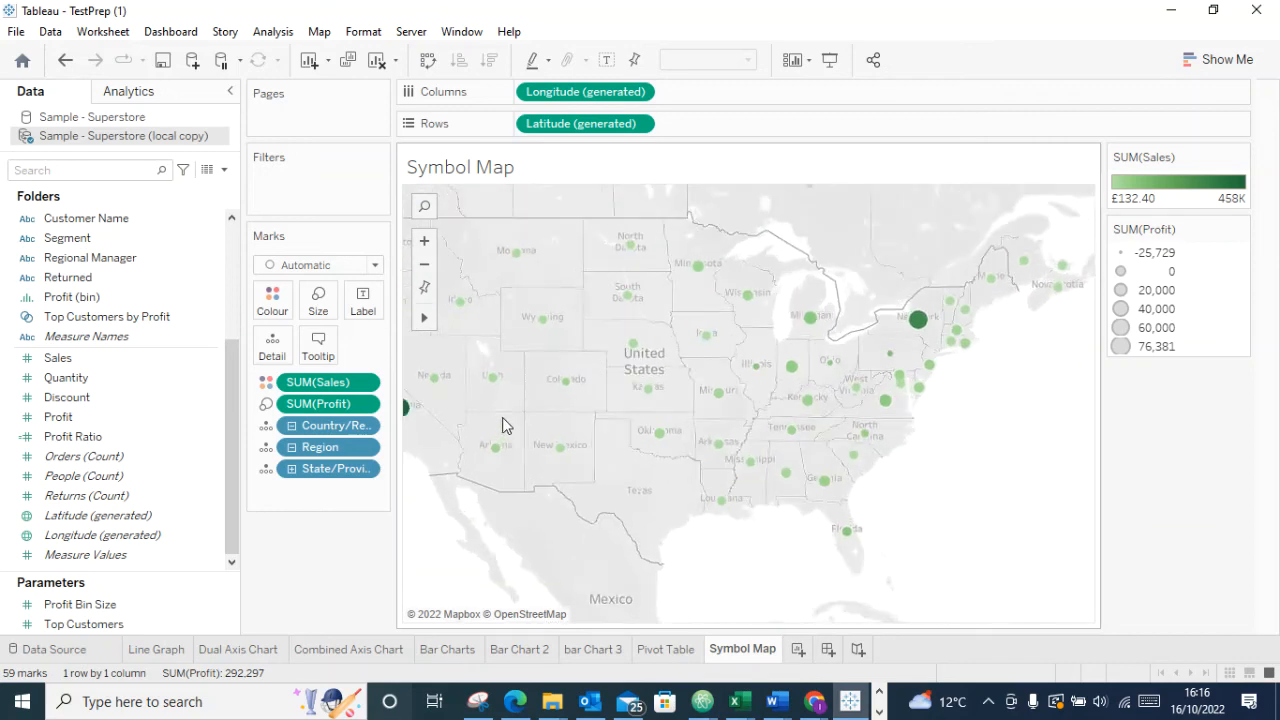
scroll(485, 412, down, 1)
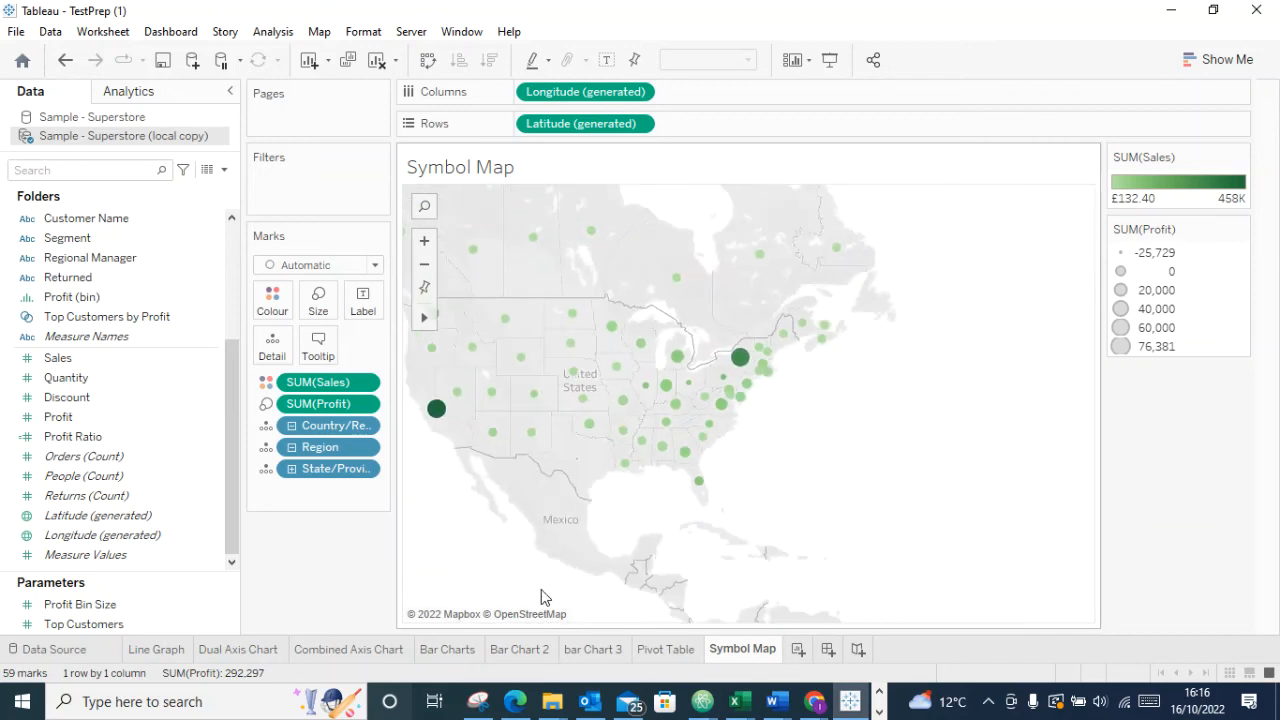
scroll(489, 333, up, 1)
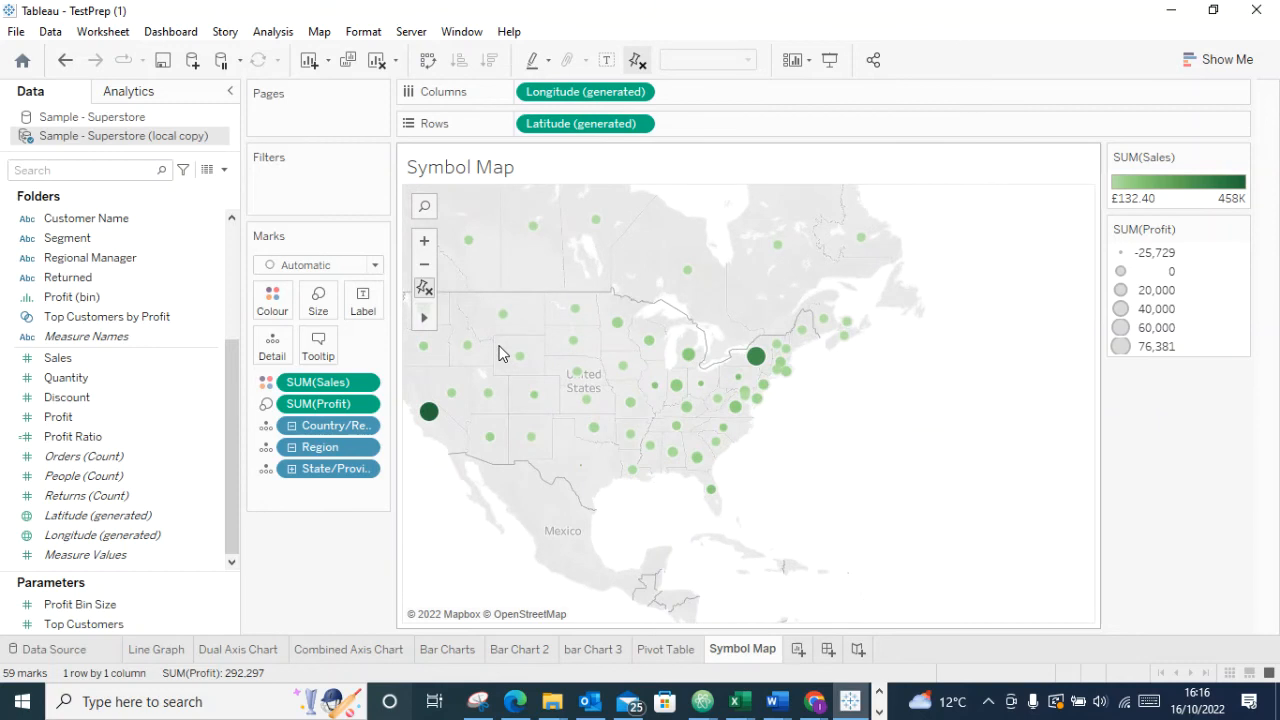
scroll(501, 352, up, 1)
click(425, 290)
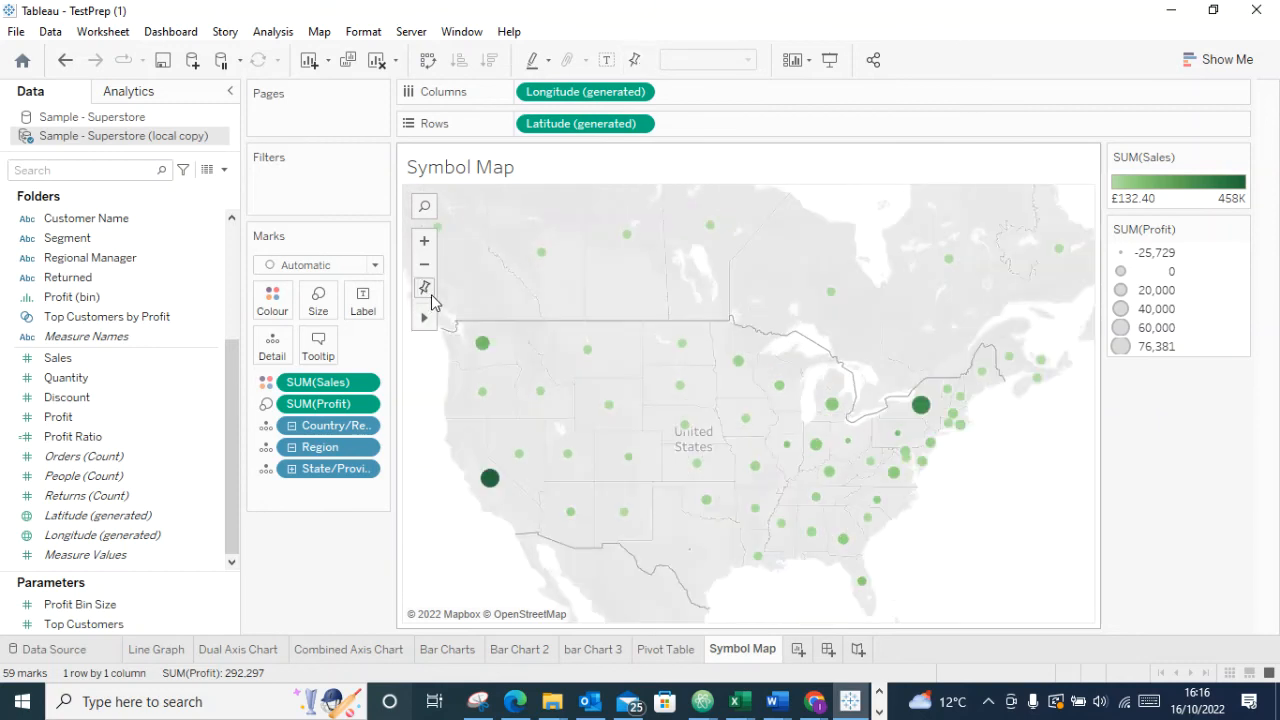
Add a new worksheet and name it Filled Map
click(800, 649)
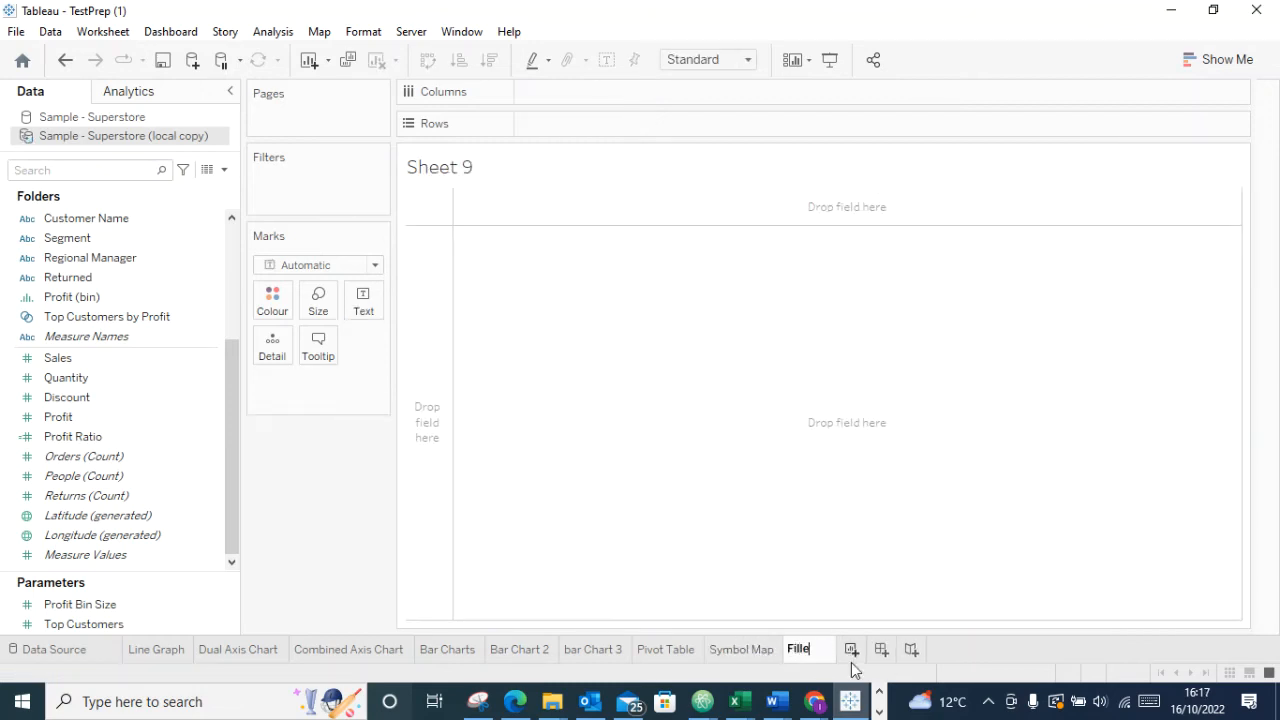
text(ap)
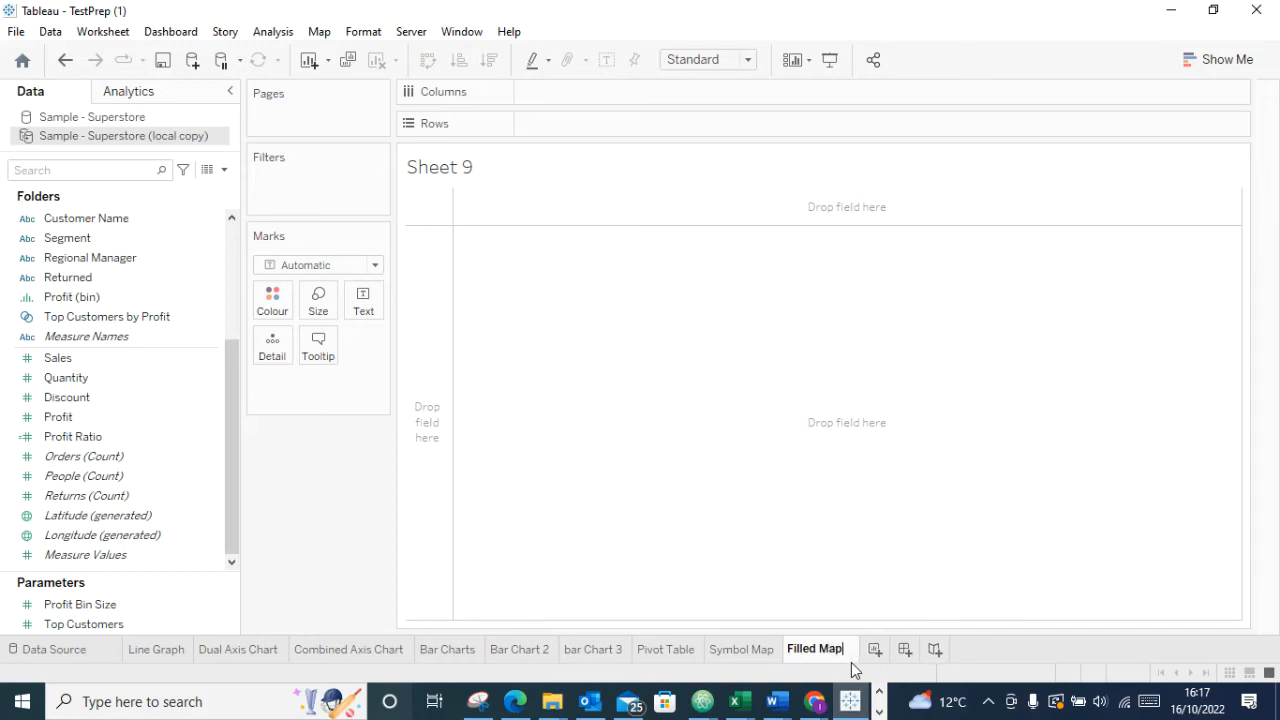
click(950, 346)
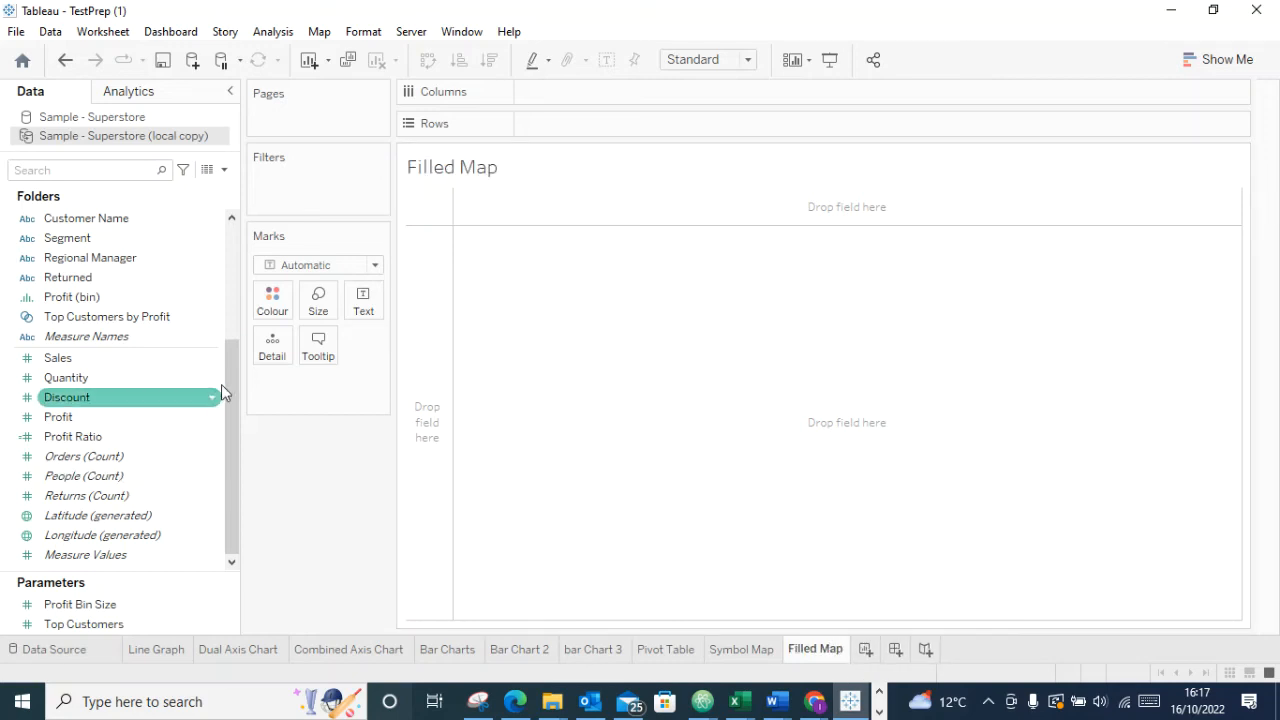
Create a country map from the Location hierarchy, colour it by Sales, and add Profit to the mark details
scroll(85, 240, up, 4)
drag(66, 218, 517, 389)
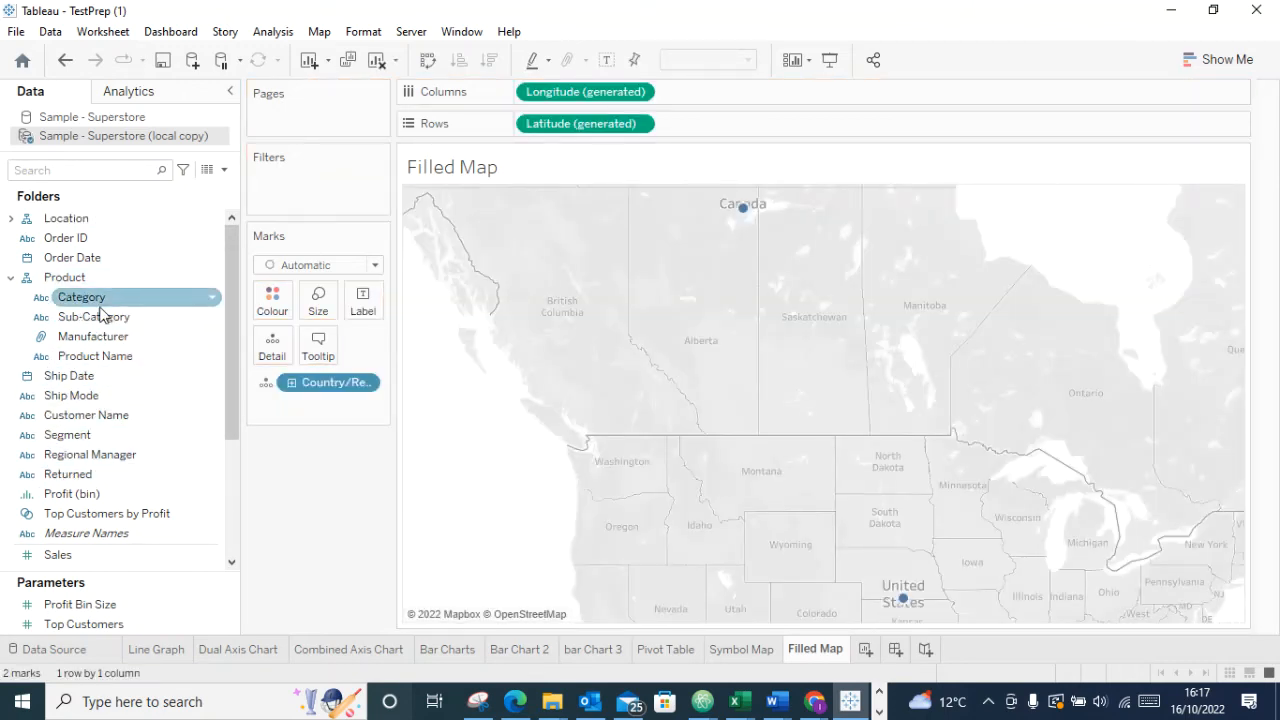
scroll(42, 375, down, 4)
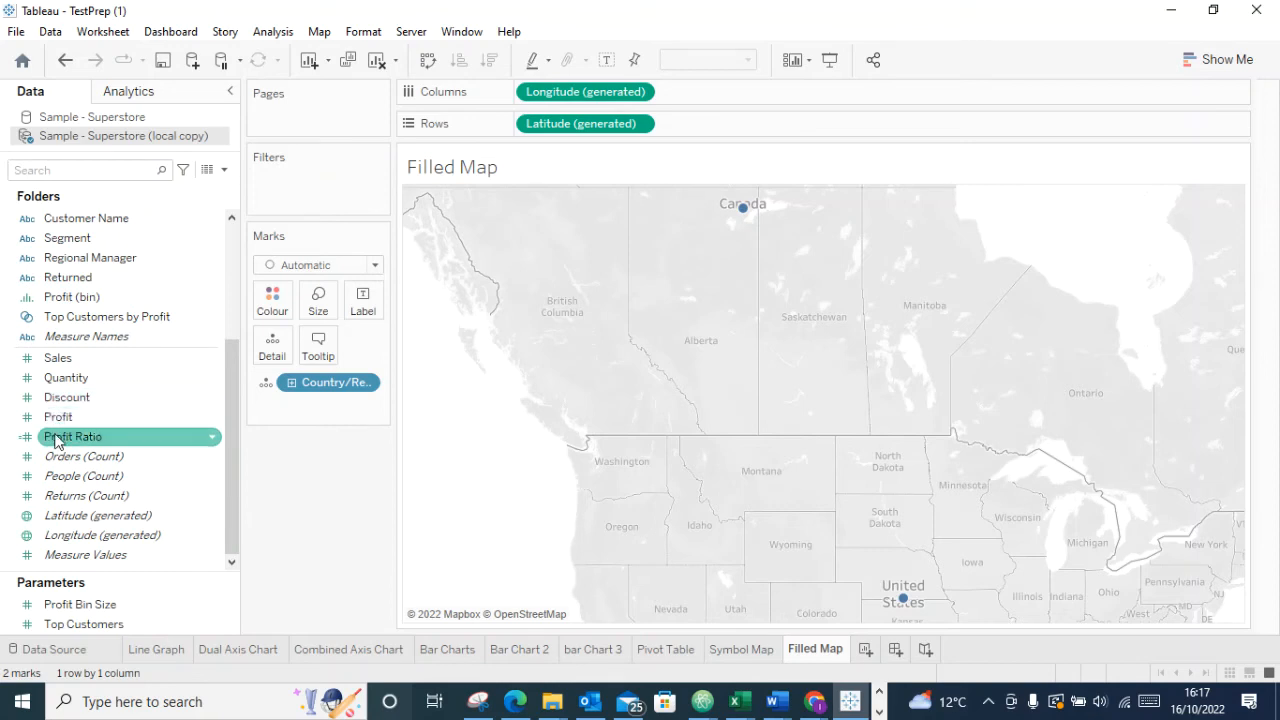
drag(76, 358, 278, 310)
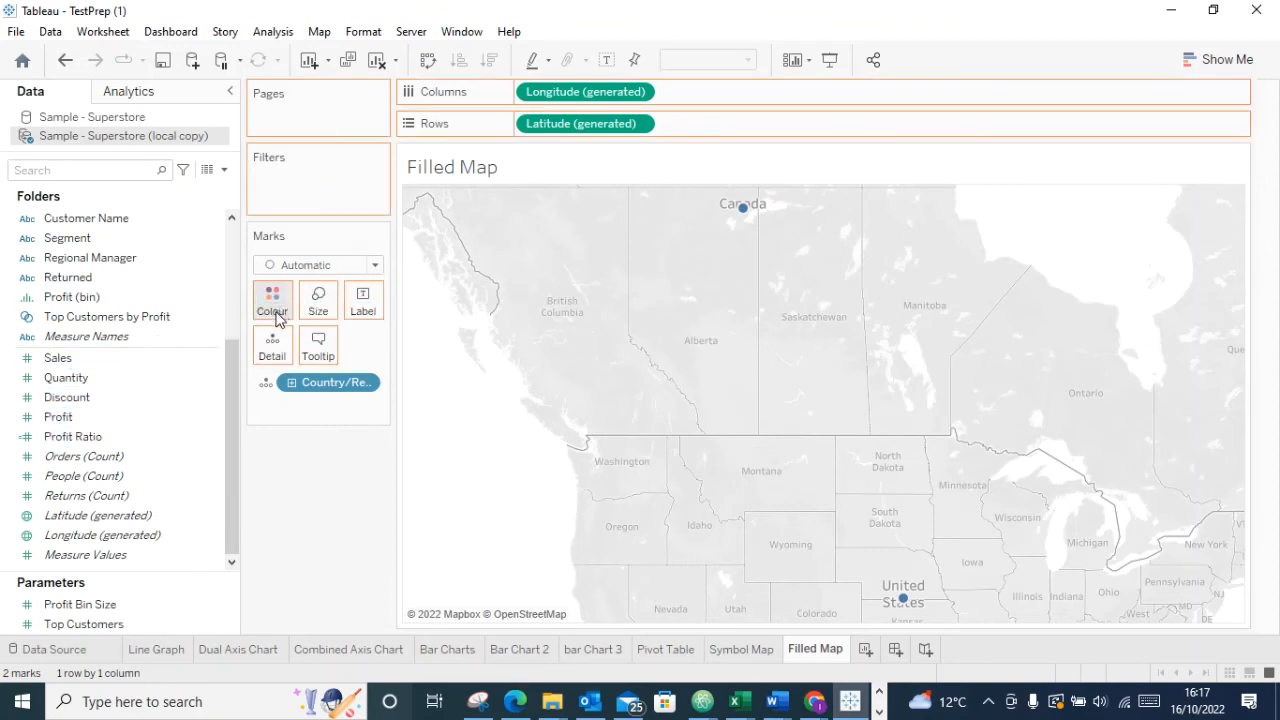
drag(55, 420, 262, 384)
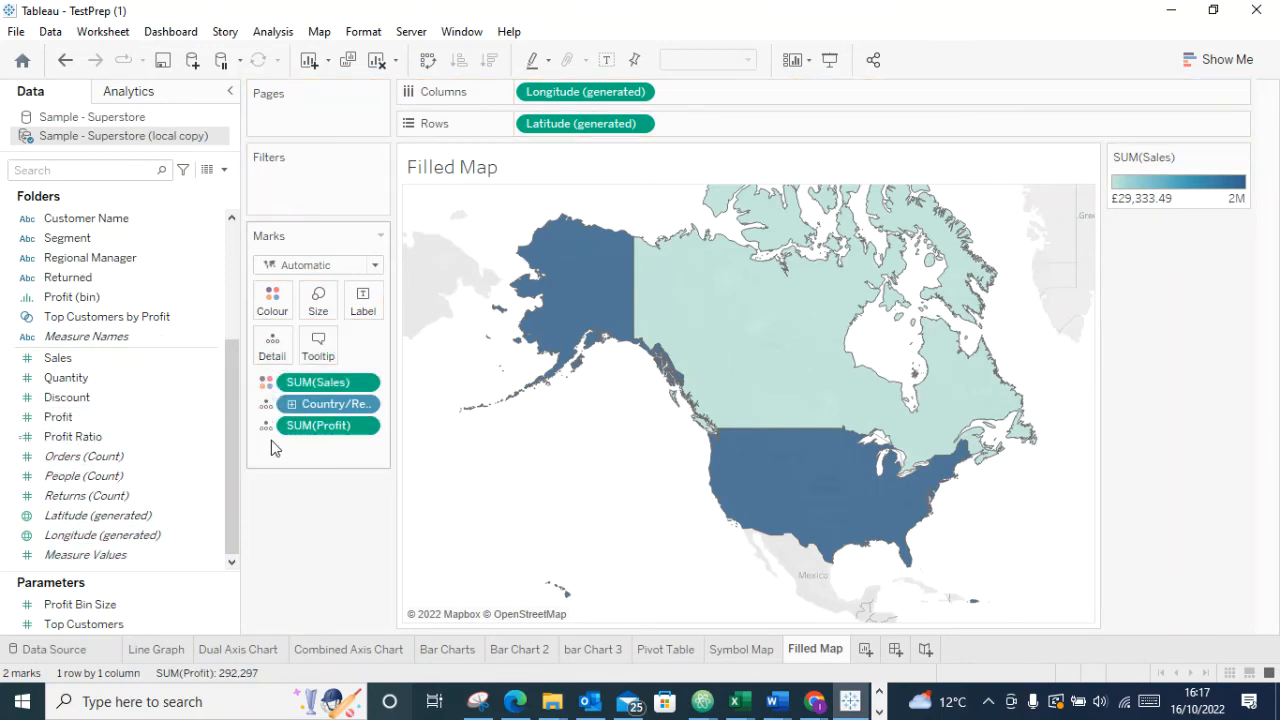
Drill the filled map down from Country/Region through Region to State/Province
click(292, 404)
click(292, 404)
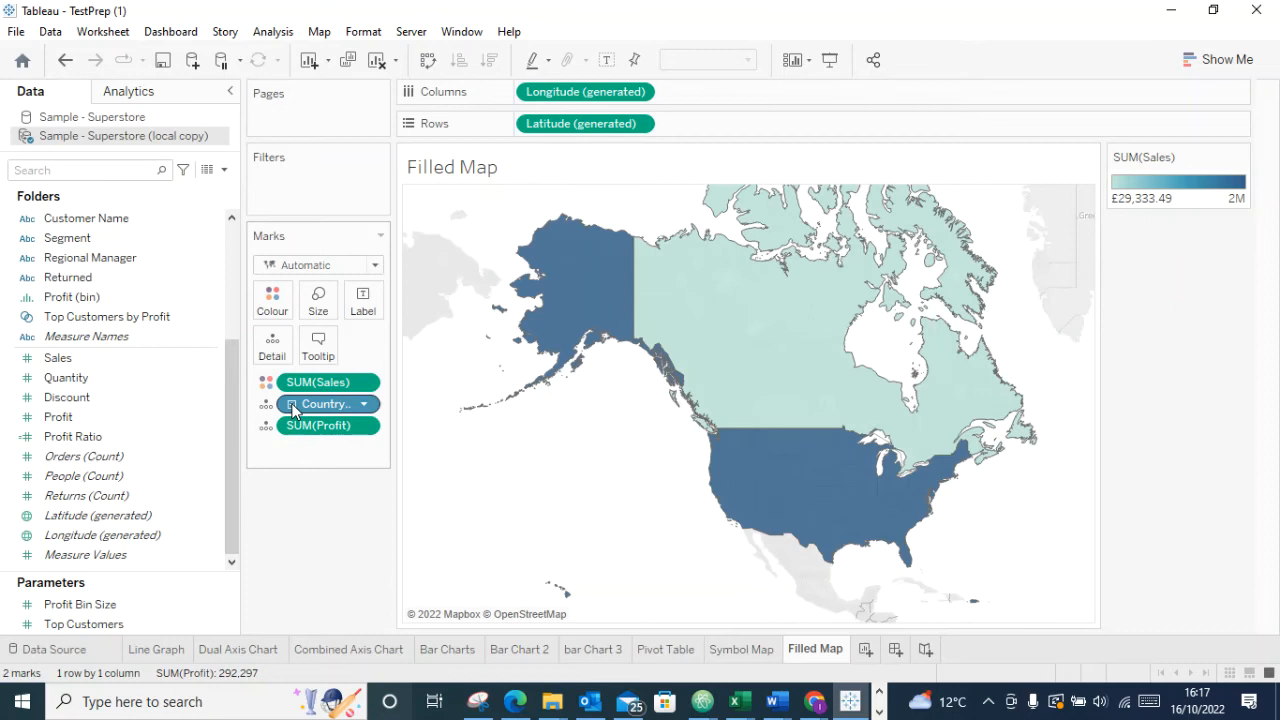
click(292, 404)
click(292, 426)
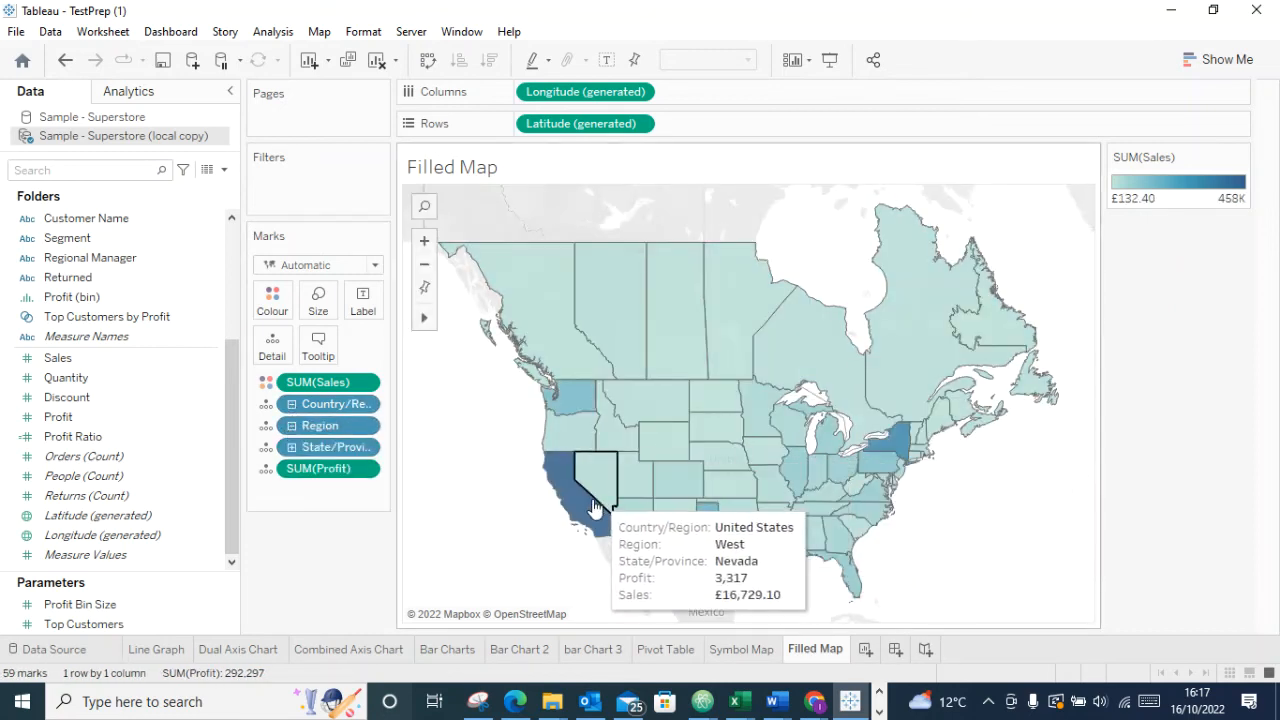
Apply the Green-Blue Diverging palette to the map's Sales colours
click(1240, 160)
click(1157, 174)
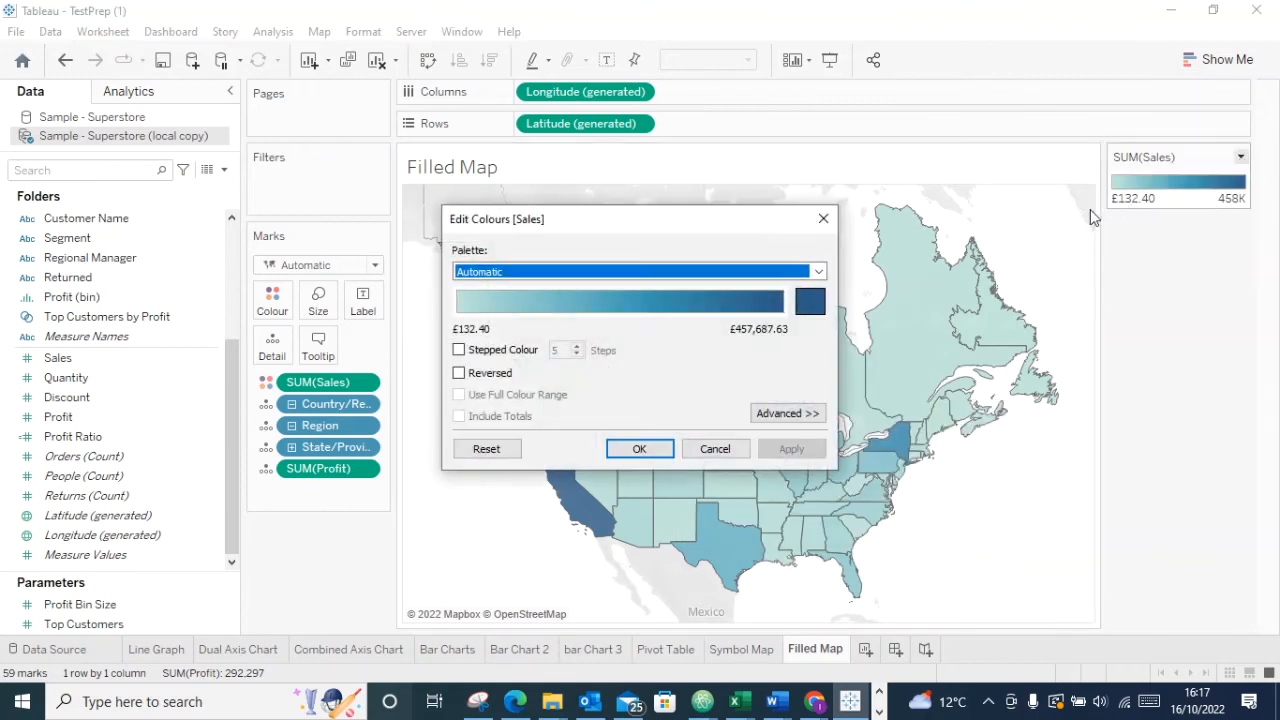
click(677, 280)
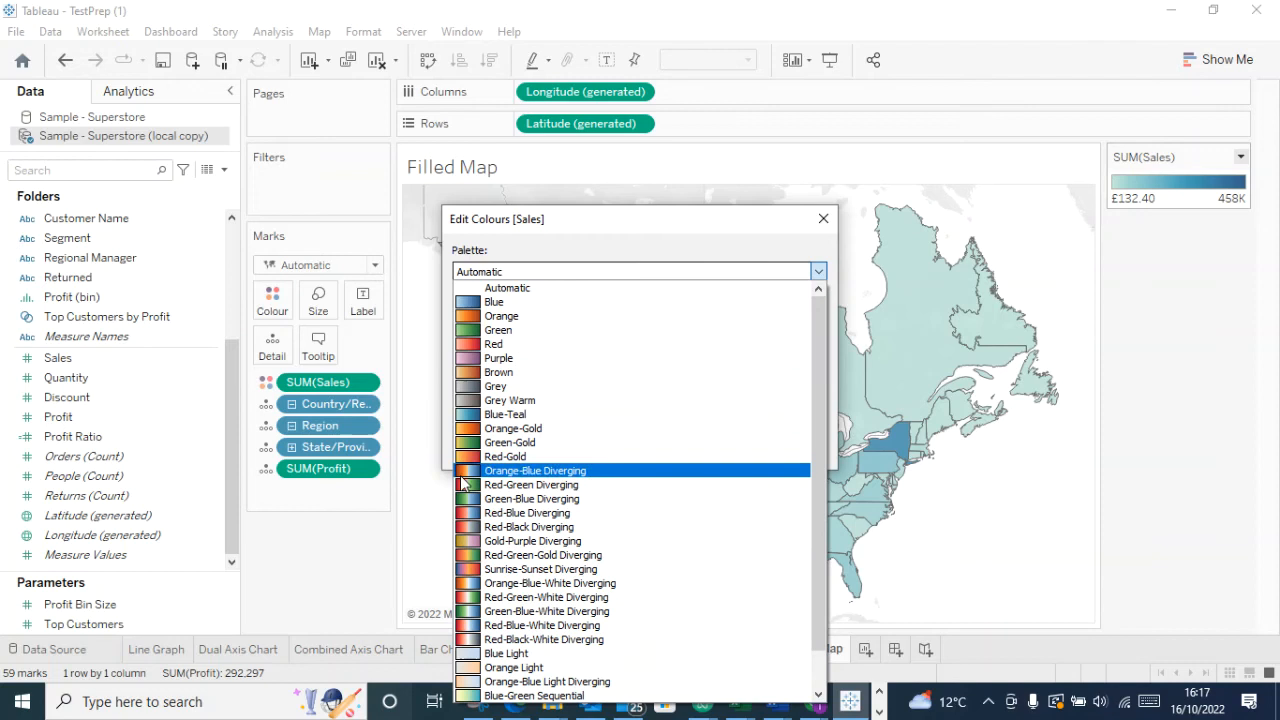
scroll(465, 480, down, 1)
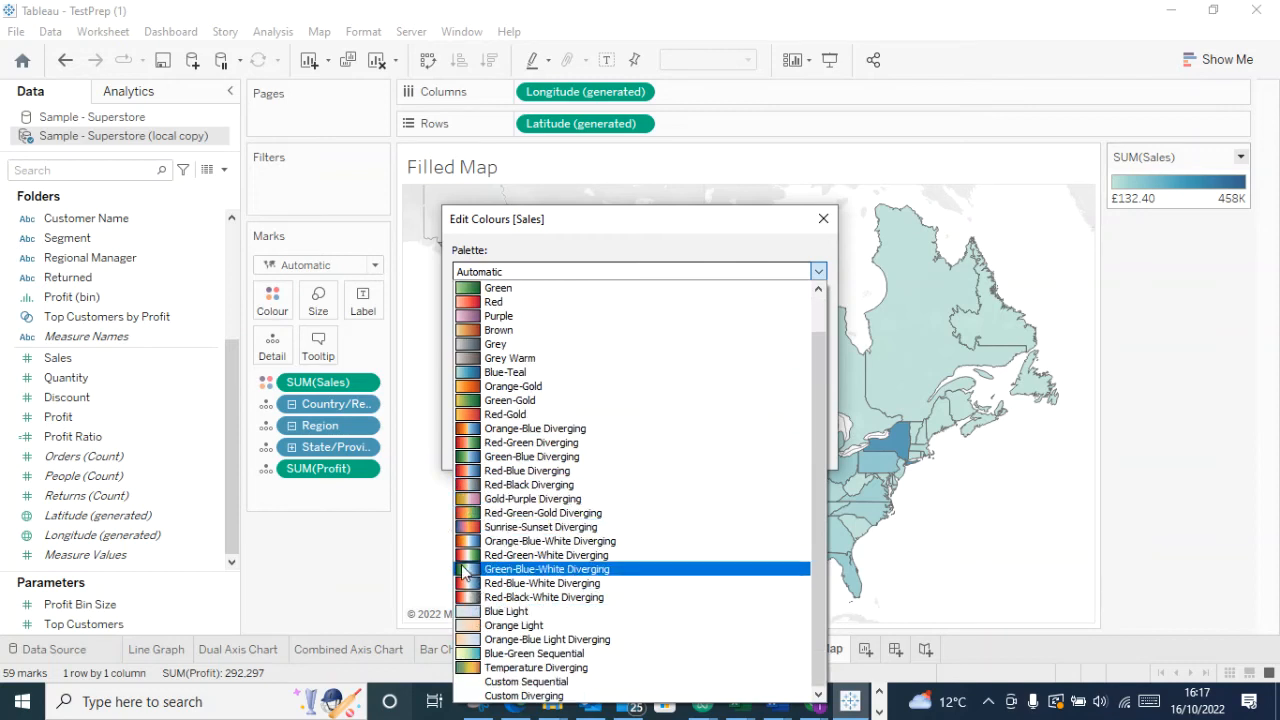
scroll(480, 300, up, 1)
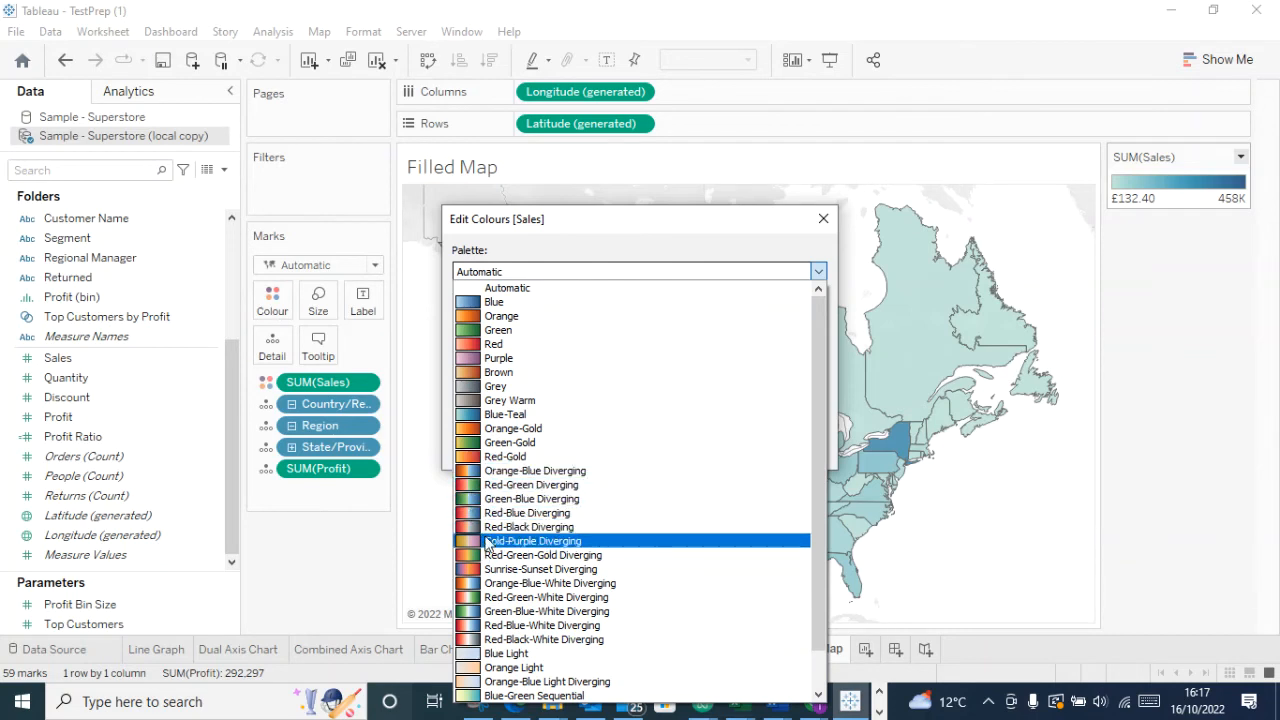
click(474, 502)
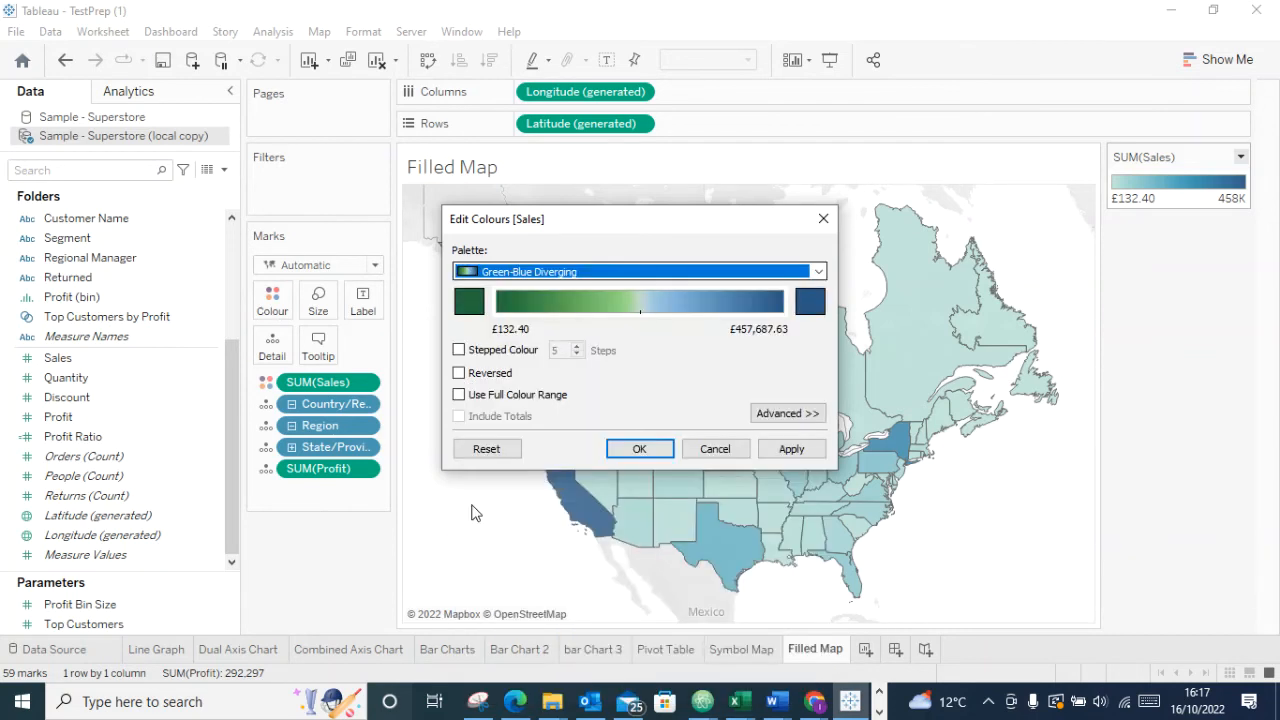
click(782, 450)
click(665, 455)
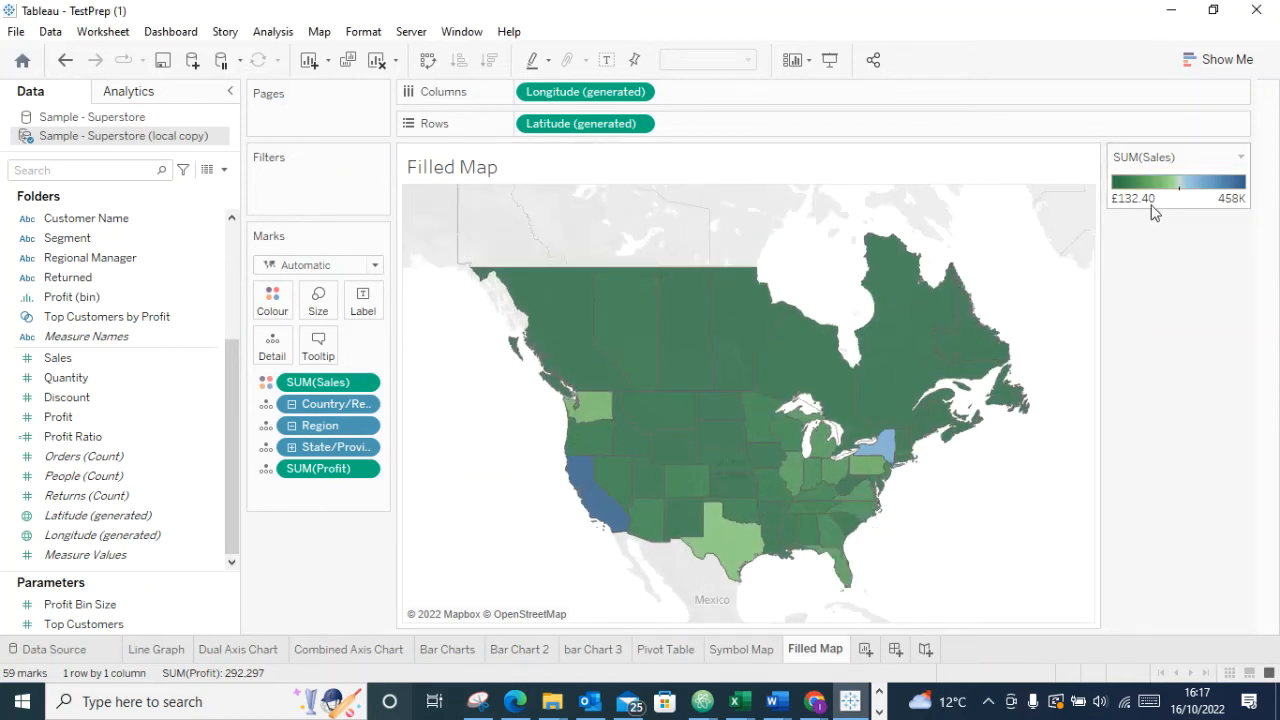
Change the Sales colour palette on the map to Orange-Blue Diverging
click(1240, 157)
click(1210, 177)
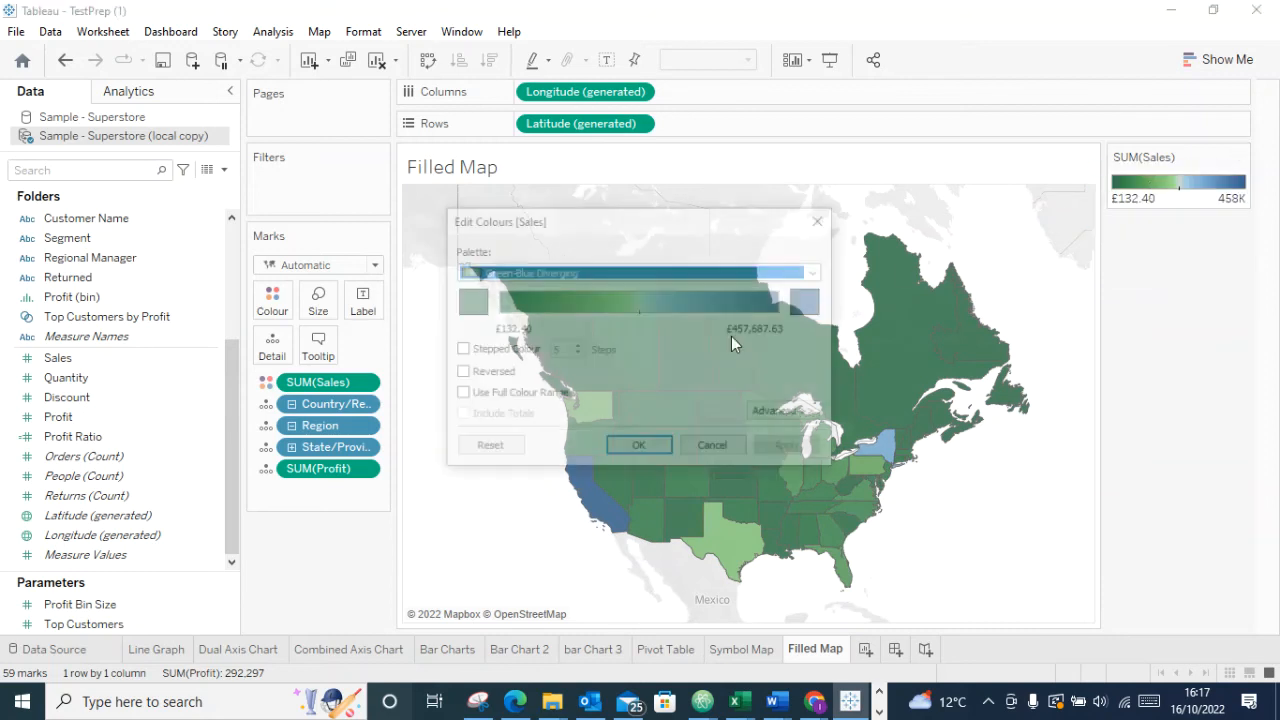
click(610, 272)
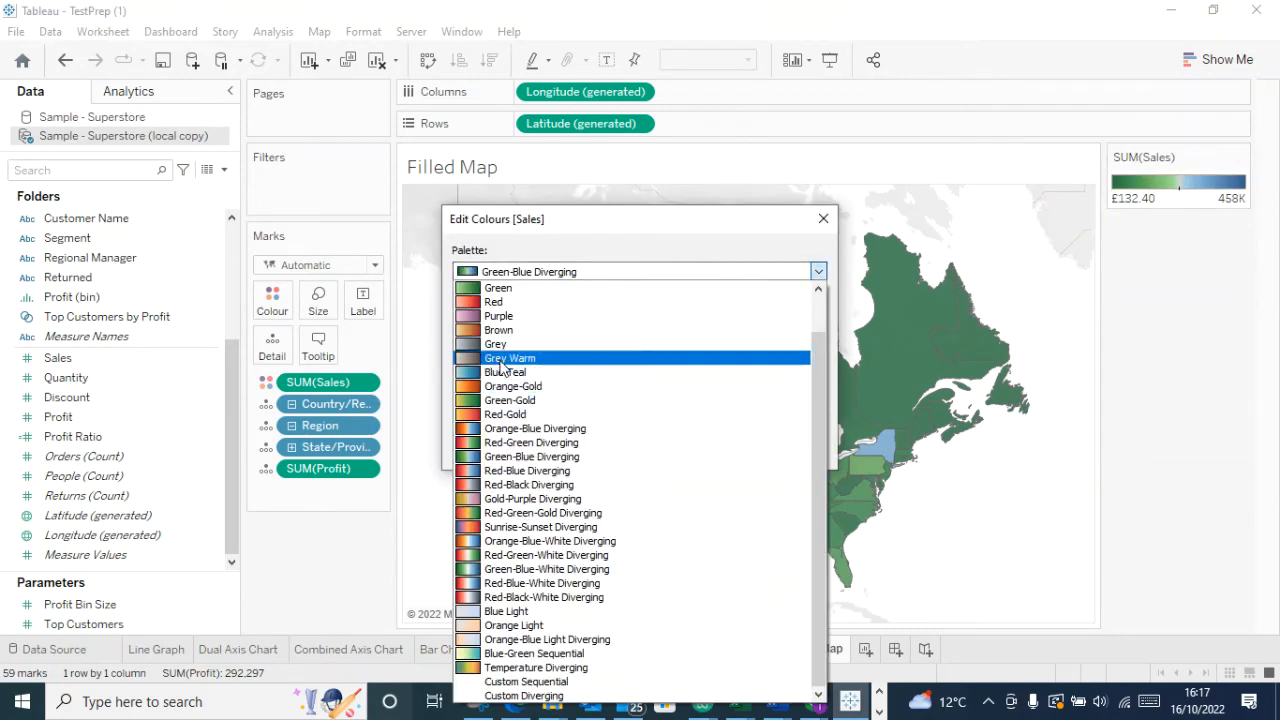
click(510, 400)
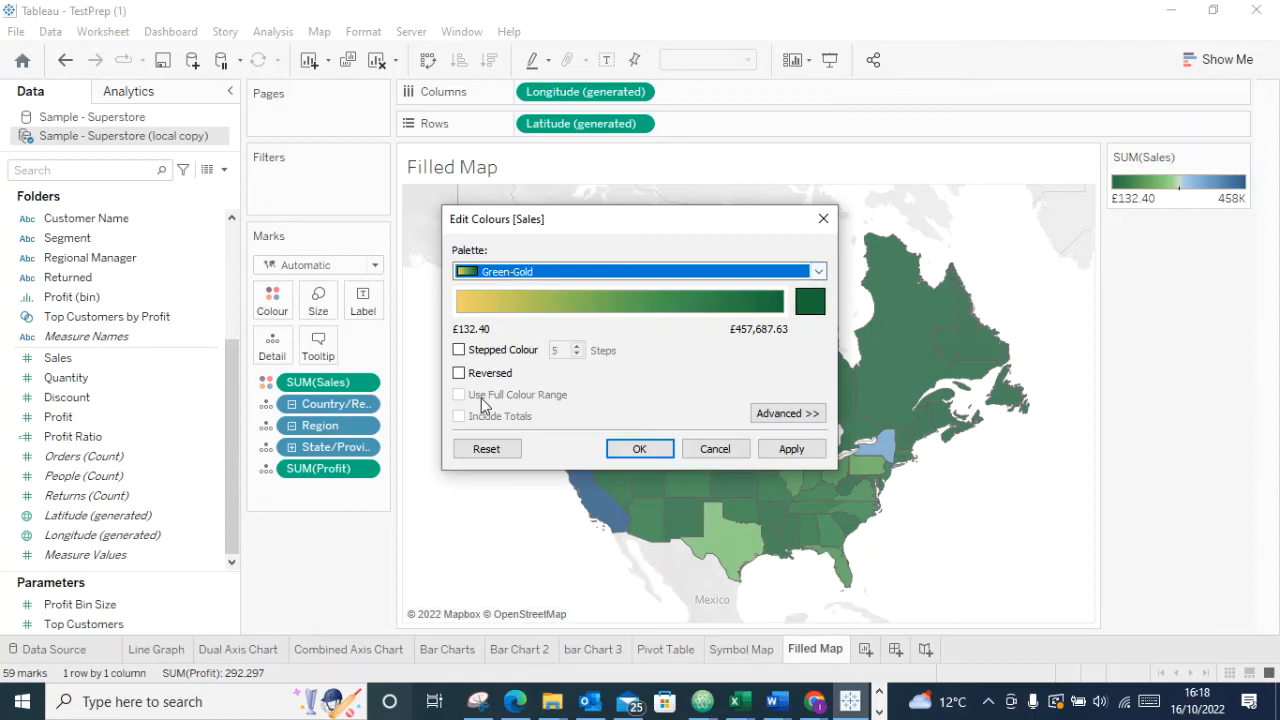
click(580, 272)
click(467, 430)
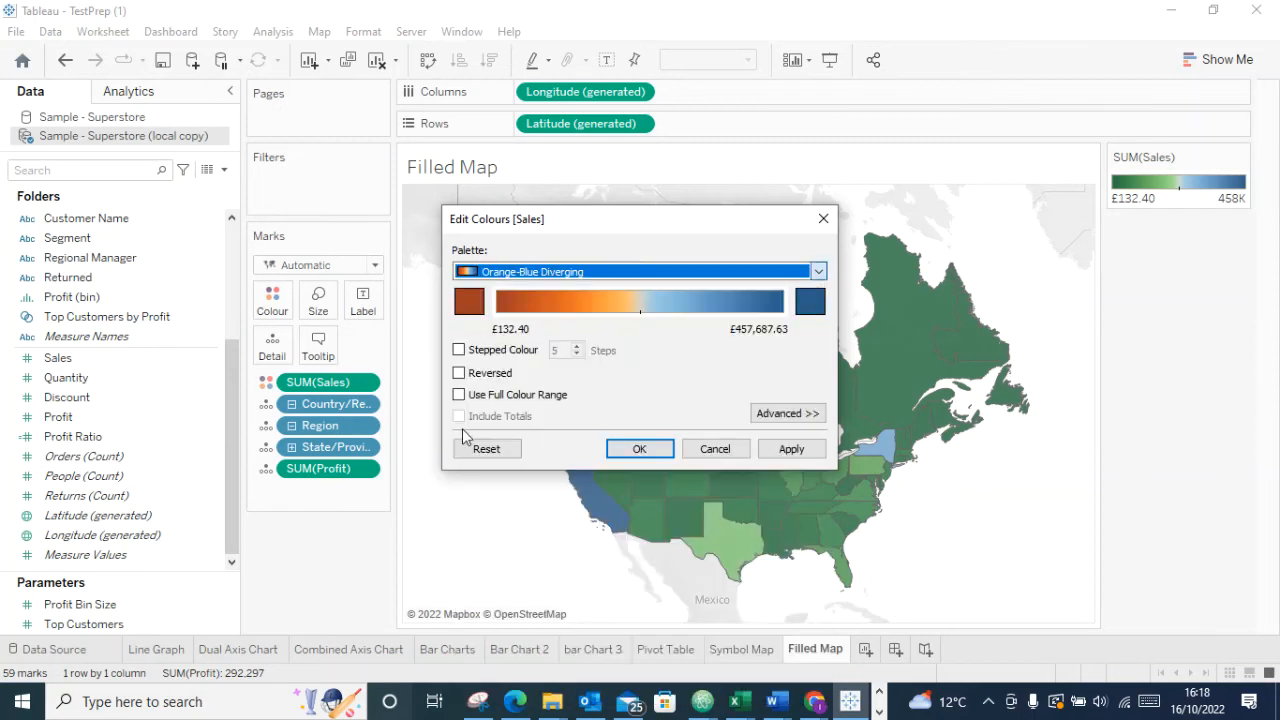
click(790, 449)
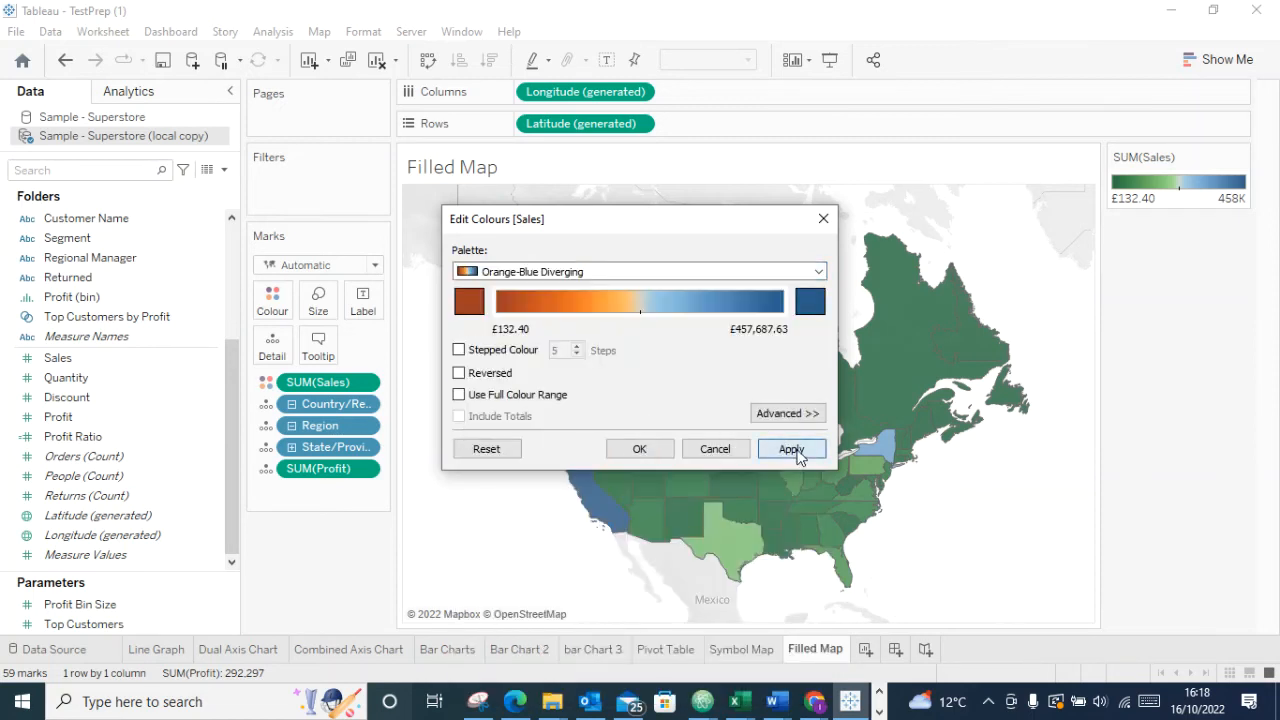
click(640, 449)
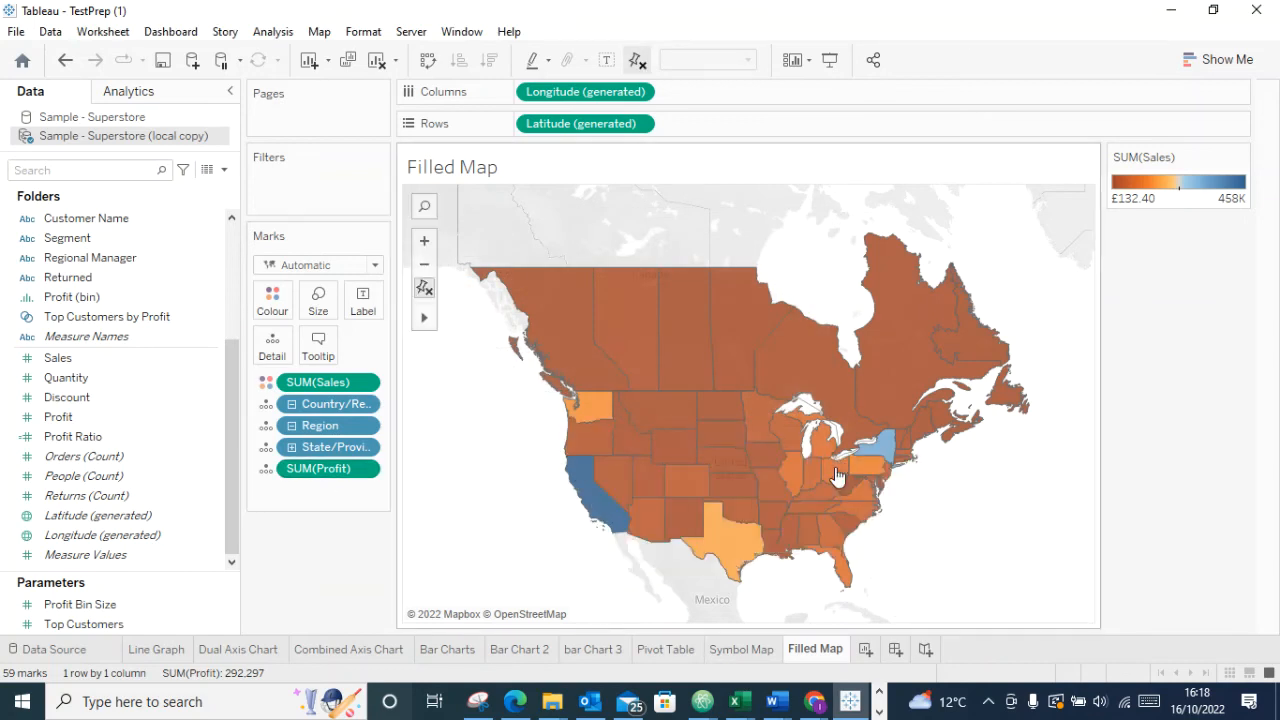
Show mark labels with the Sales values on the states and provinces of the map
scroll(860, 485, up, 1)
scroll(765, 491, up, 1)
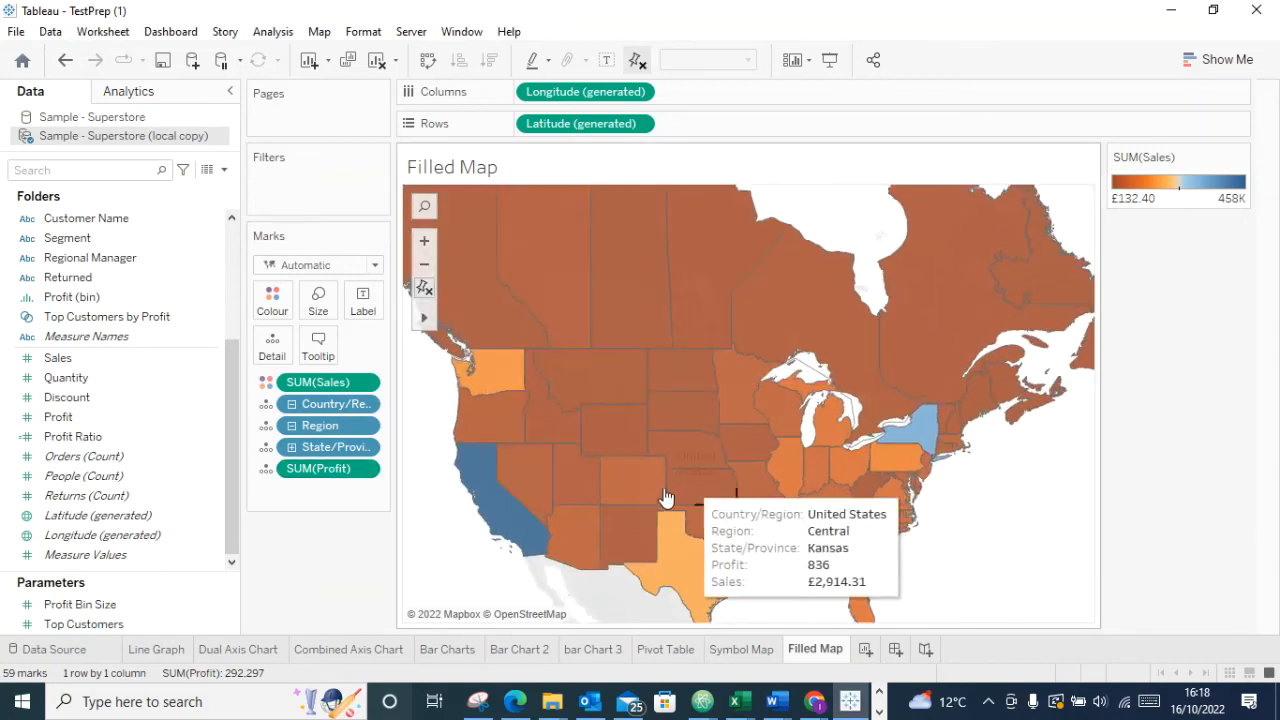
scroll(546, 497, up, 1)
scroll(547, 492, down, 2)
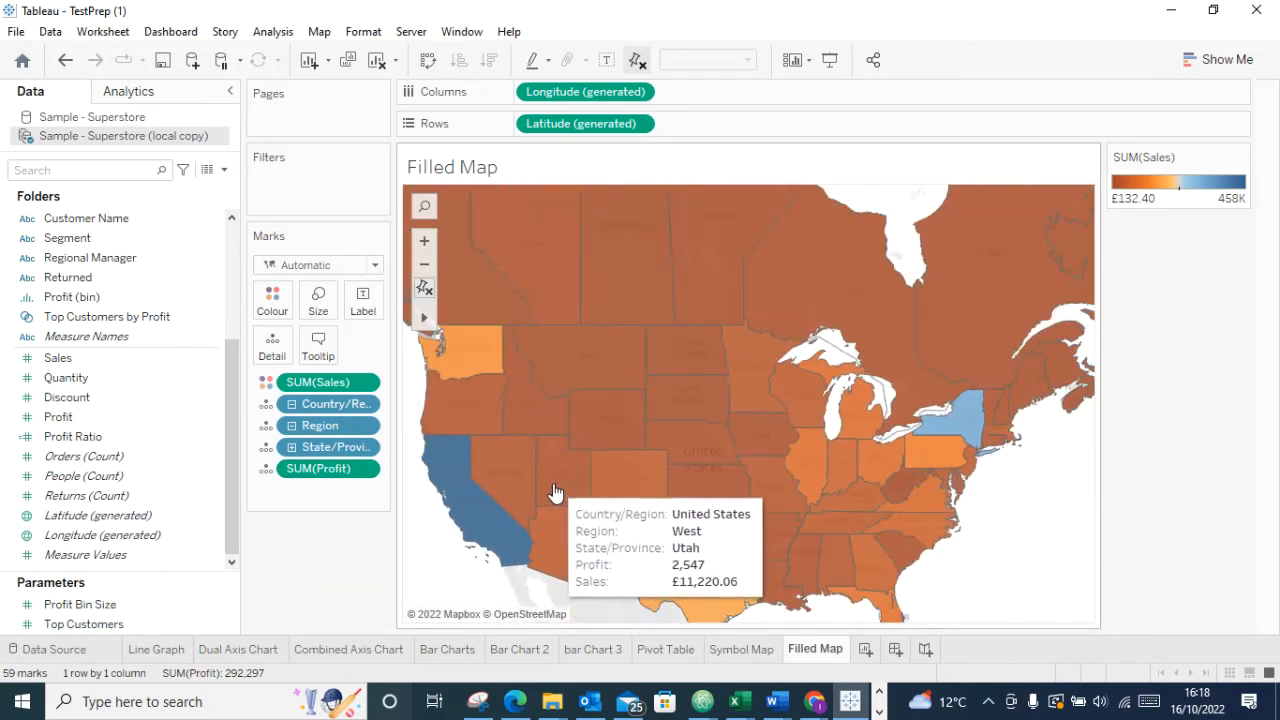
click(598, 62)
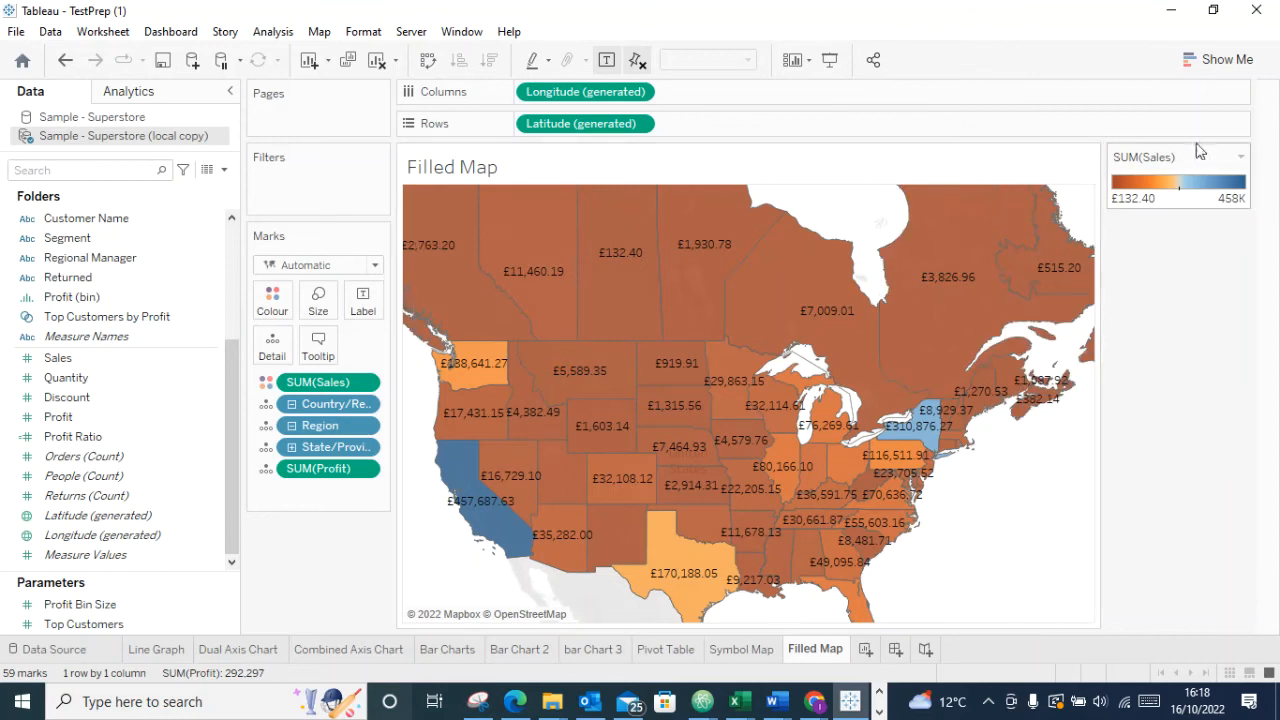
Recolour the Sales legend and map with the single-hue Green palette
click(1240, 157)
click(1165, 175)
click(476, 396)
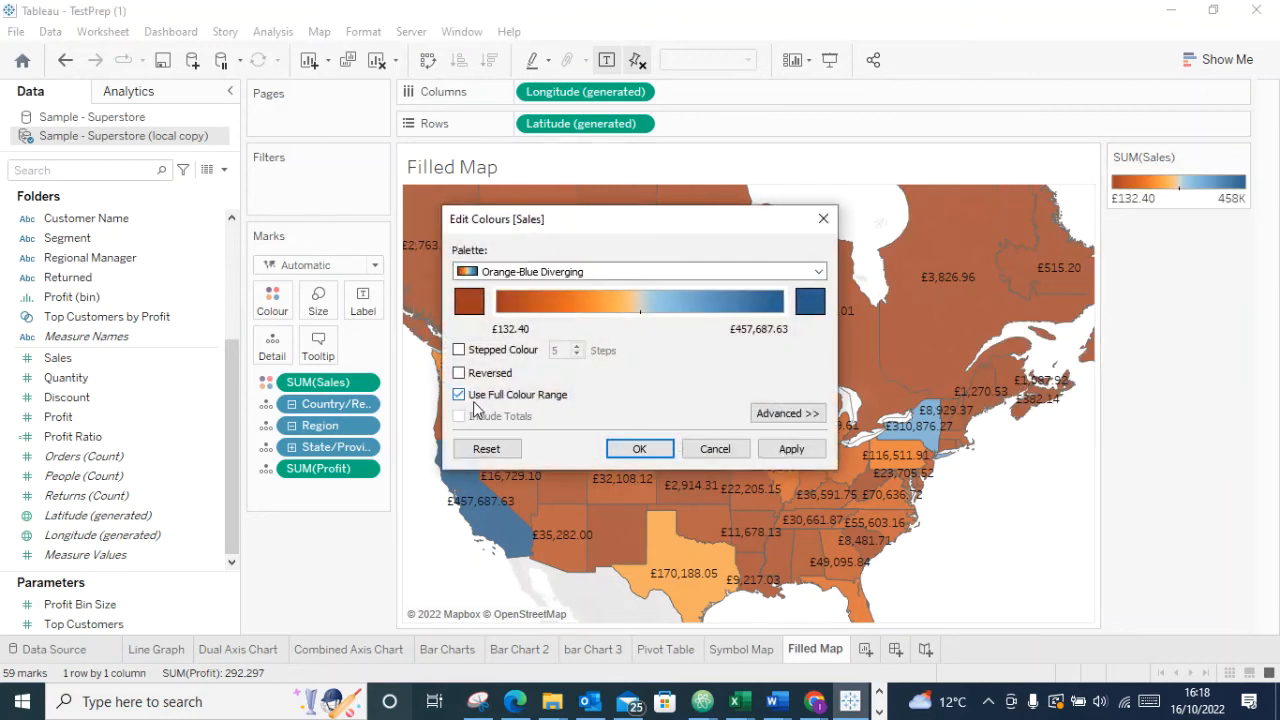
click(686, 272)
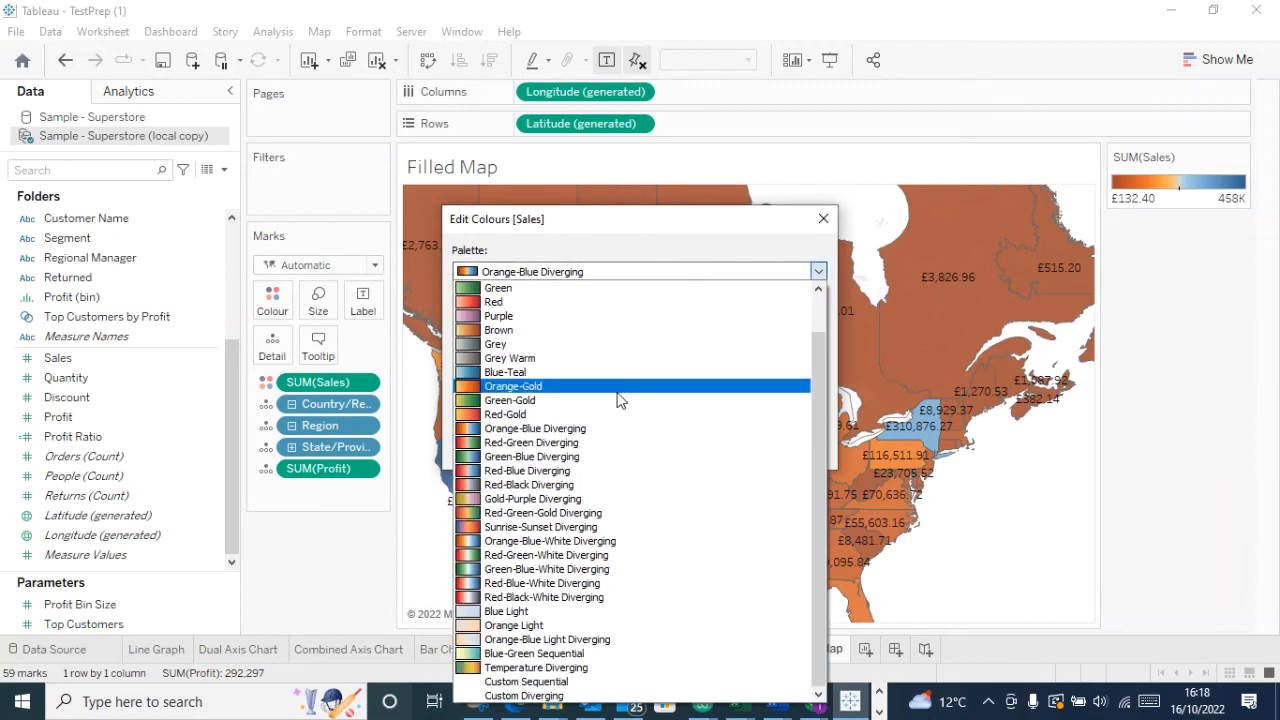
click(503, 428)
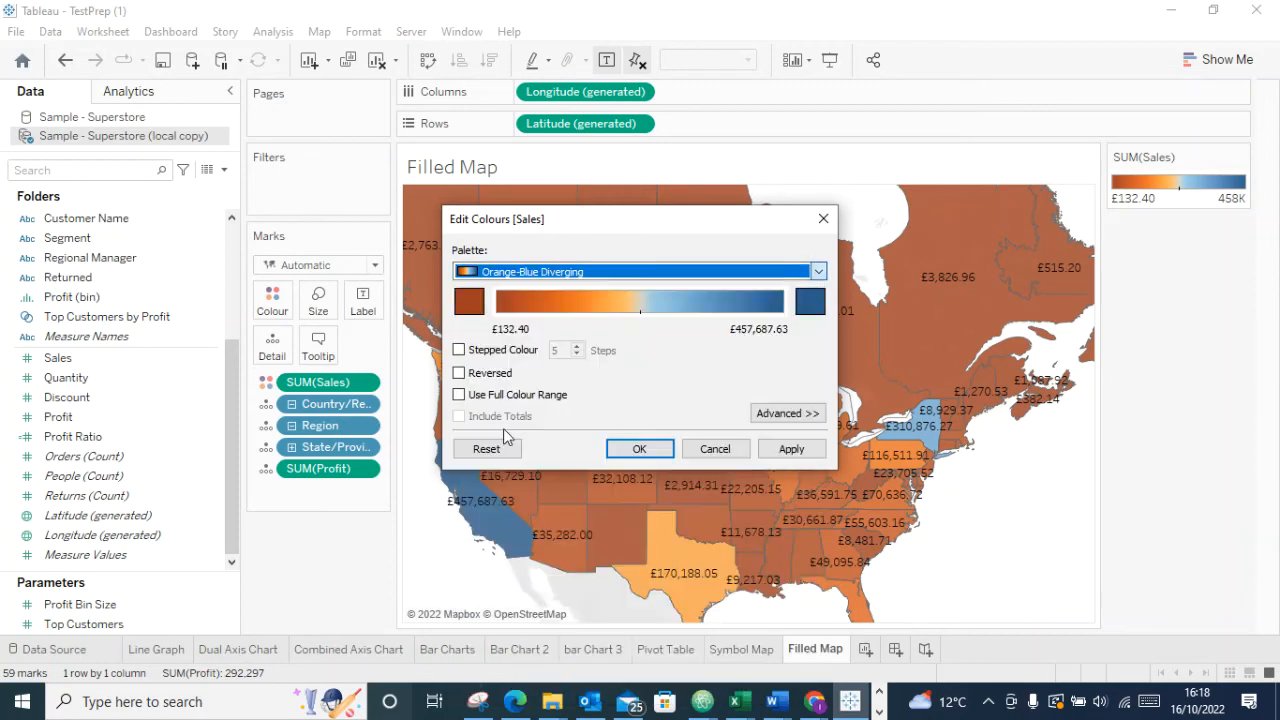
click(635, 268)
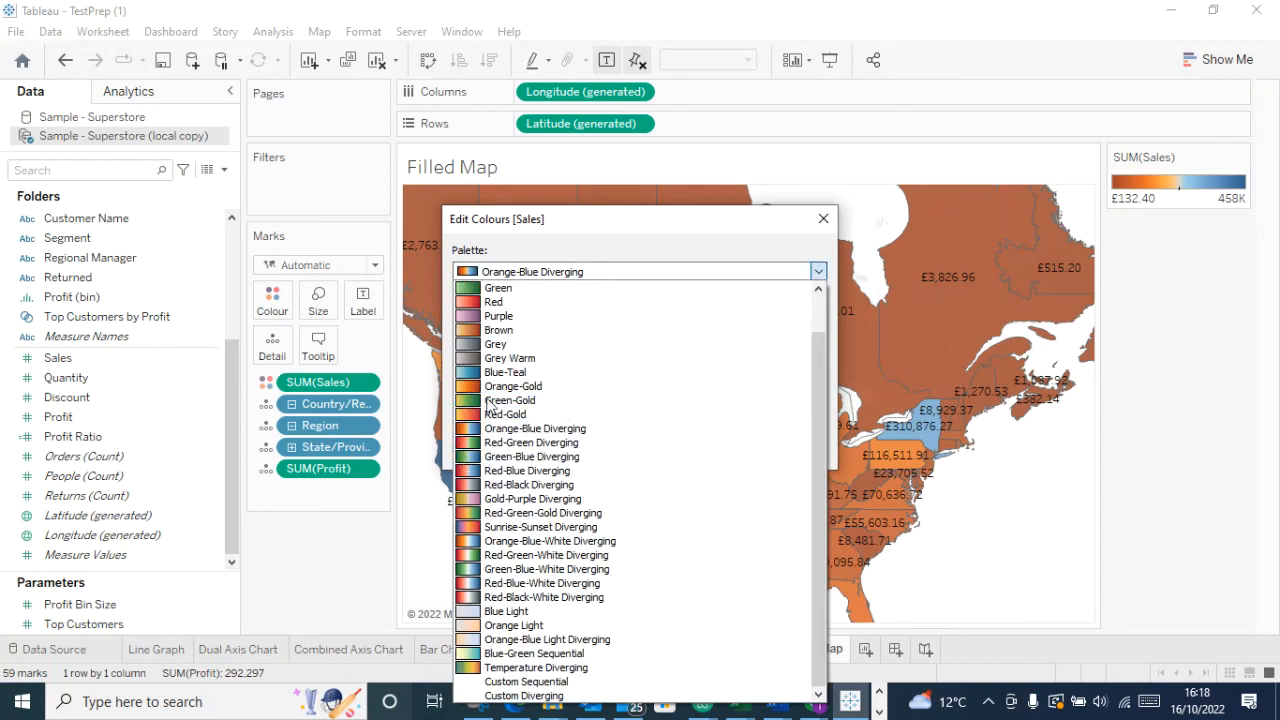
click(486, 290)
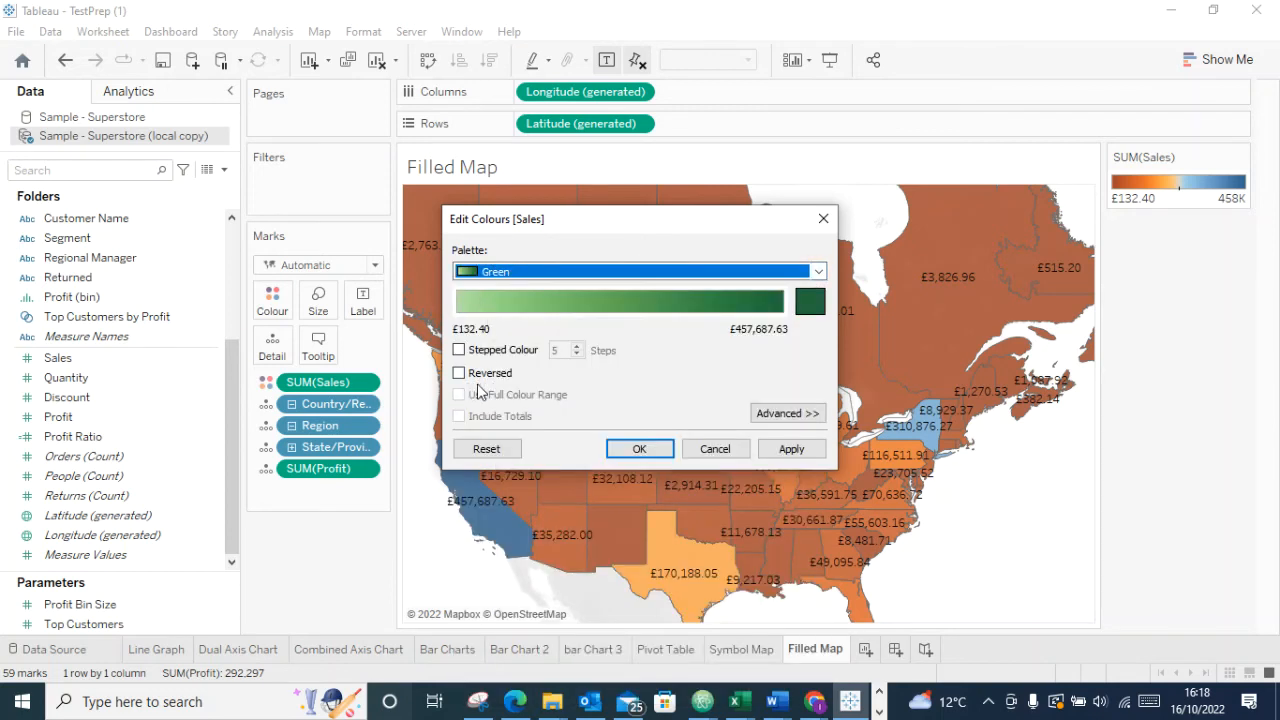
click(790, 449)
click(641, 449)
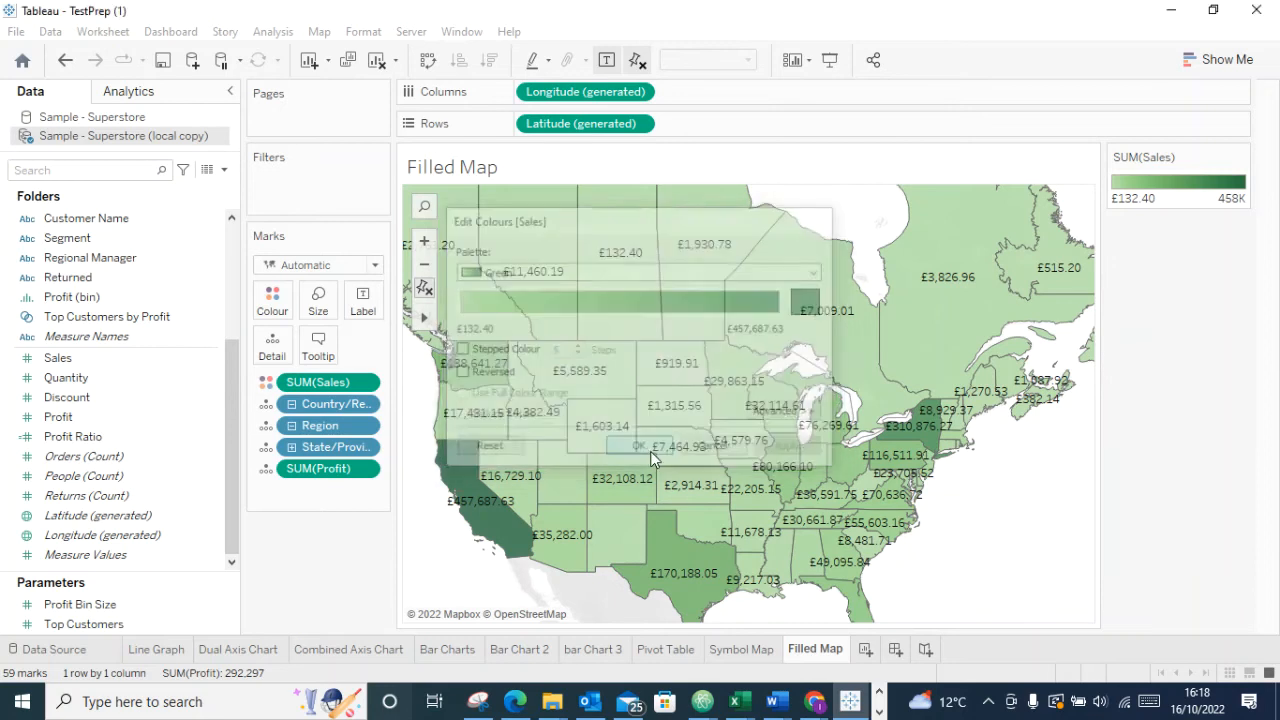
Hide the mark labels on the filled map
scroll(738, 541, down, 1)
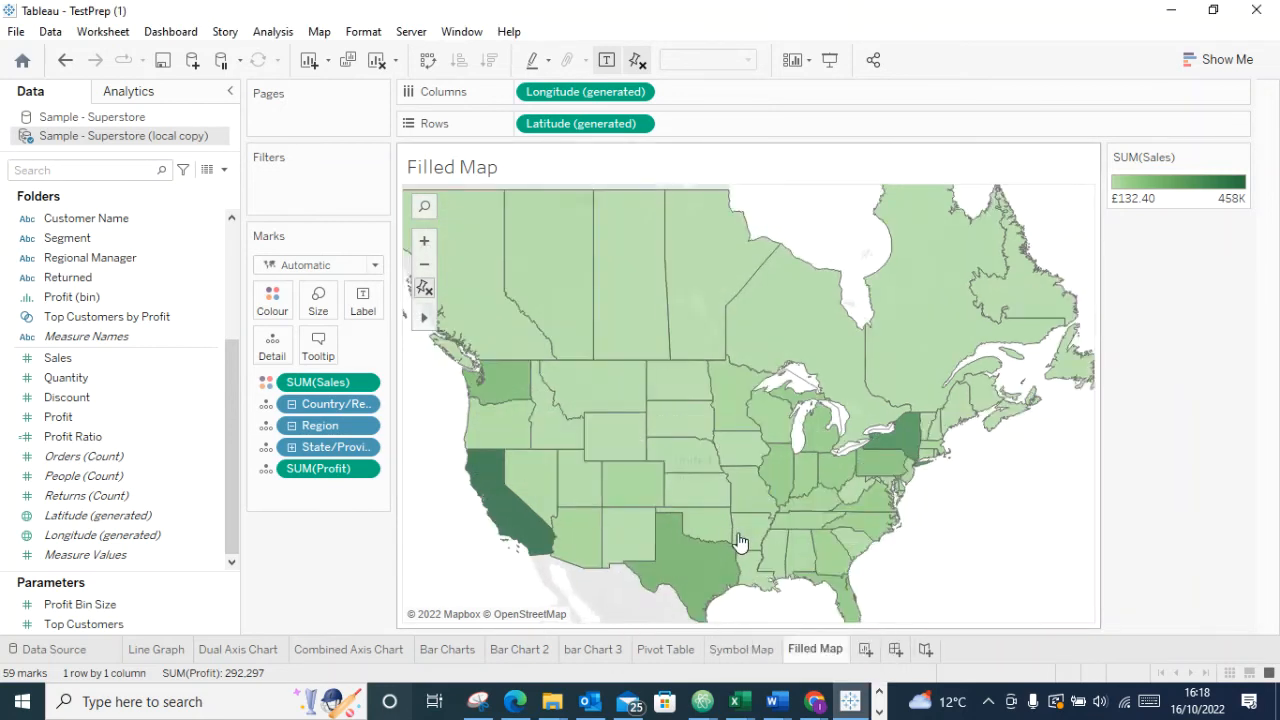
scroll(774, 560, up, 1)
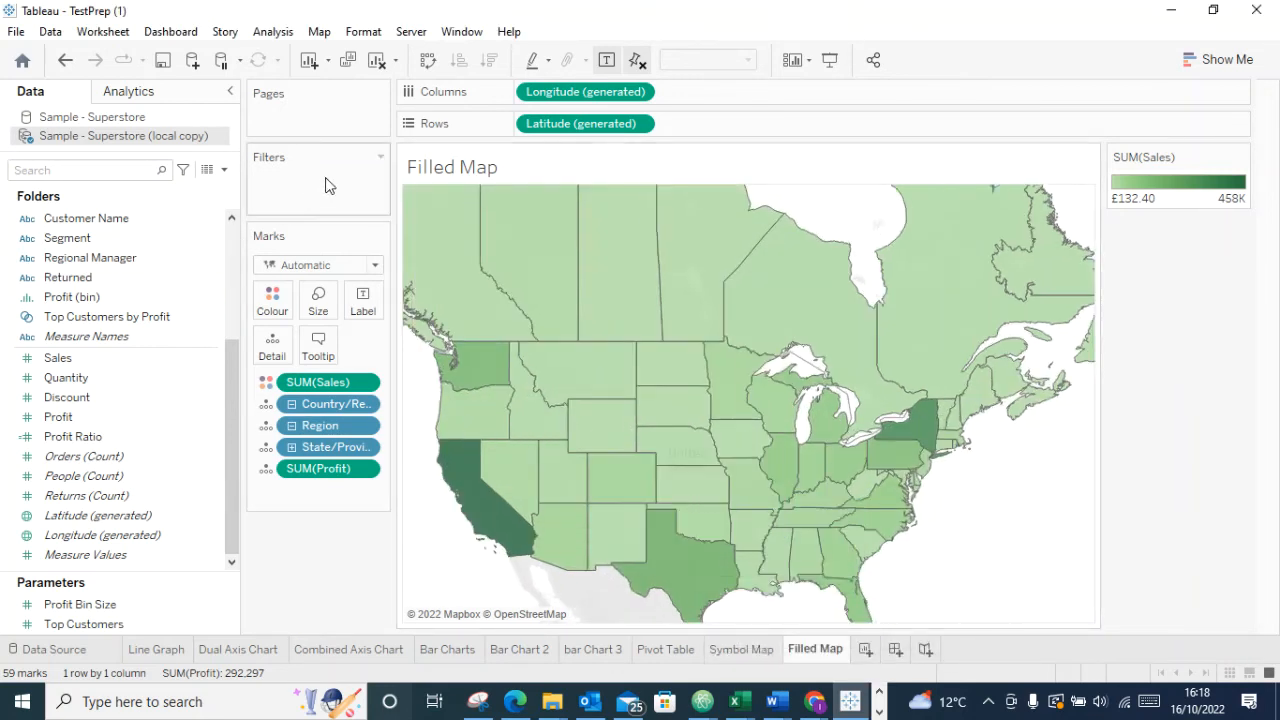
click(606, 62)
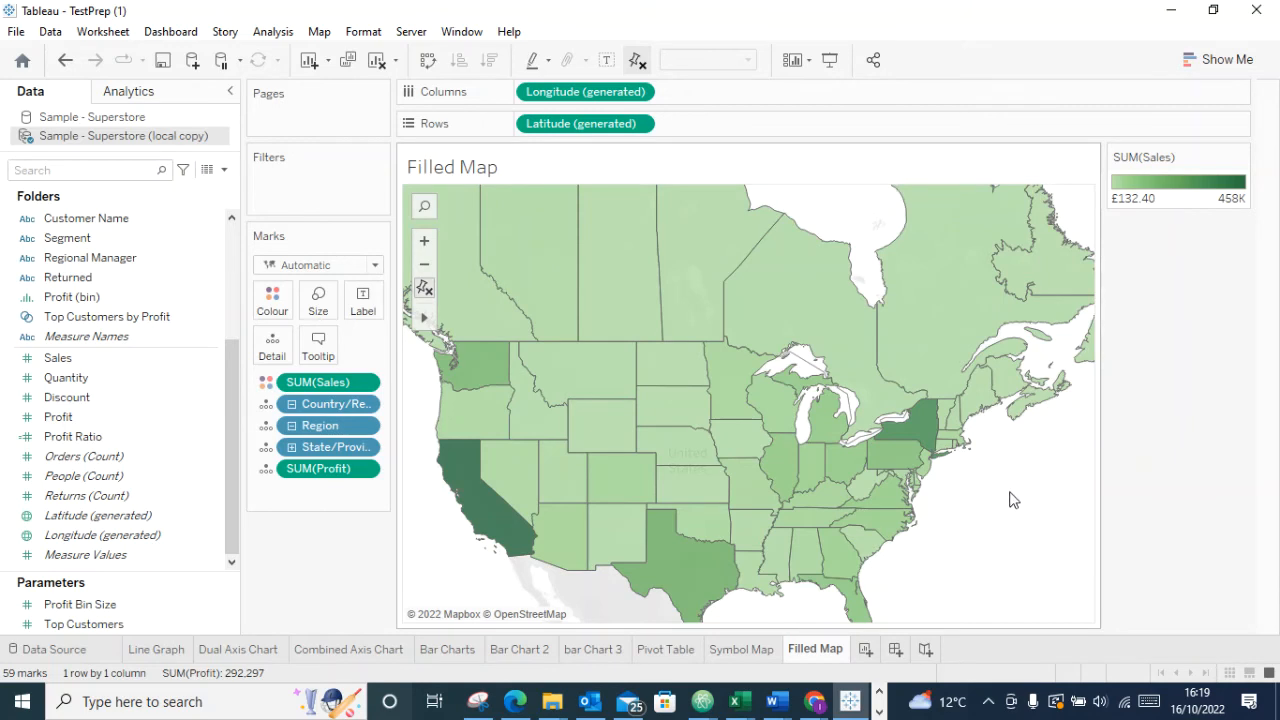
Switch the background map style to Dark
click(319, 33)
mouse_move(437, 52)
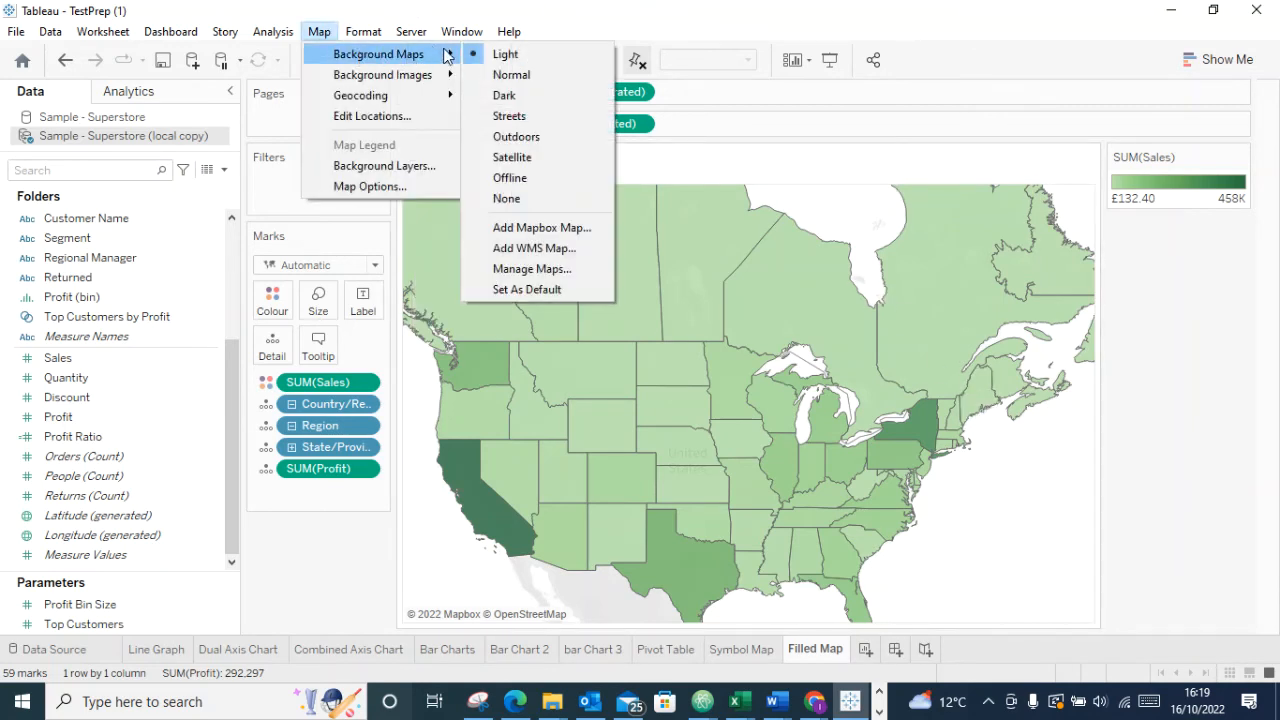
click(320, 31)
click(322, 31)
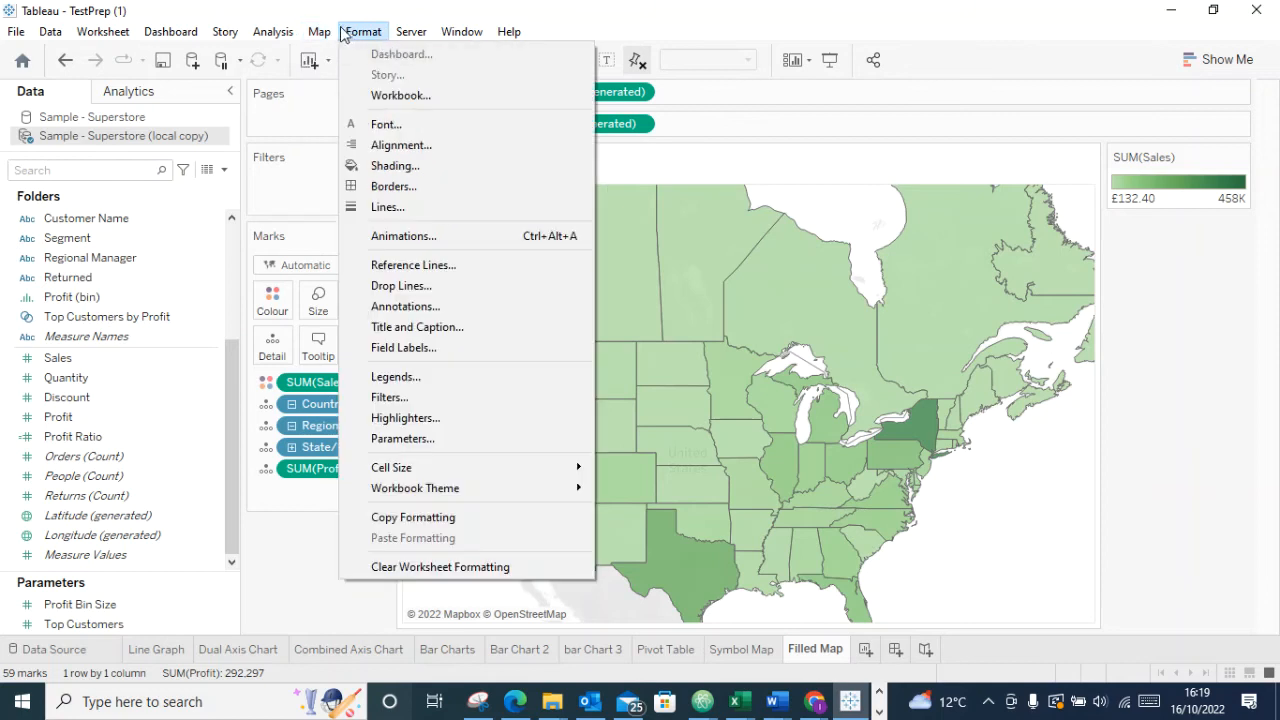
mouse_move(312, 35)
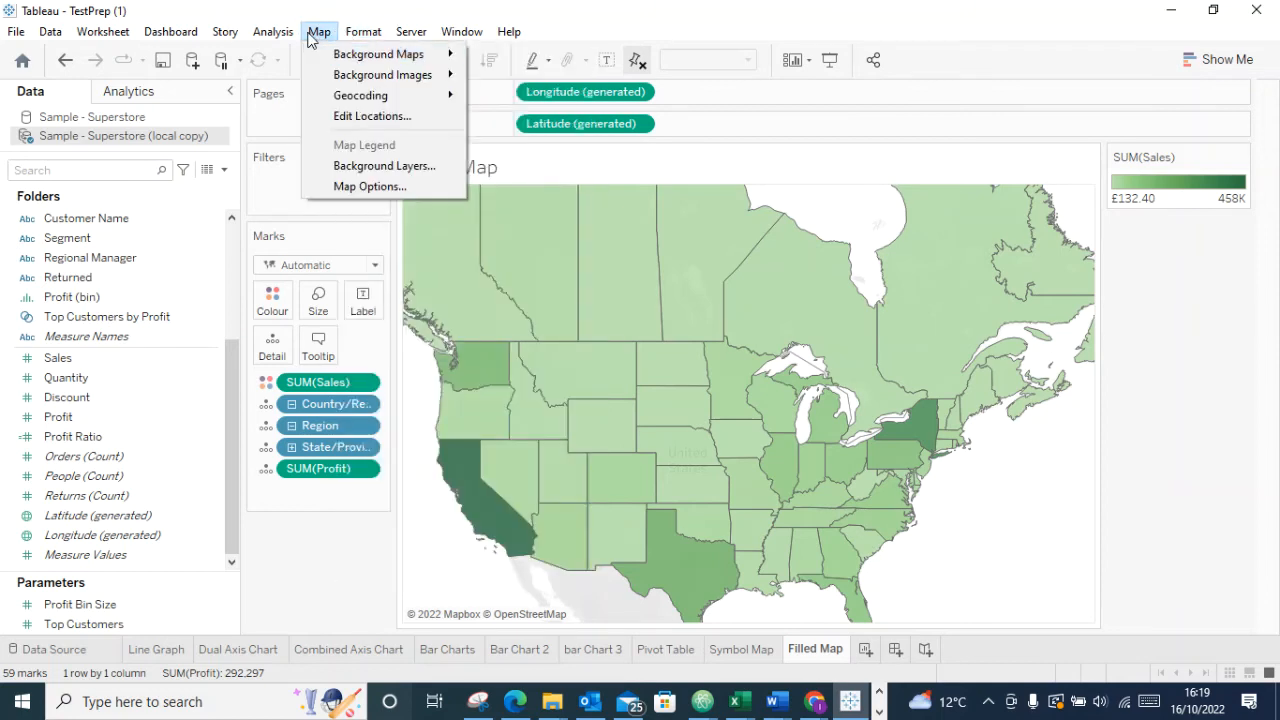
mouse_move(360, 54)
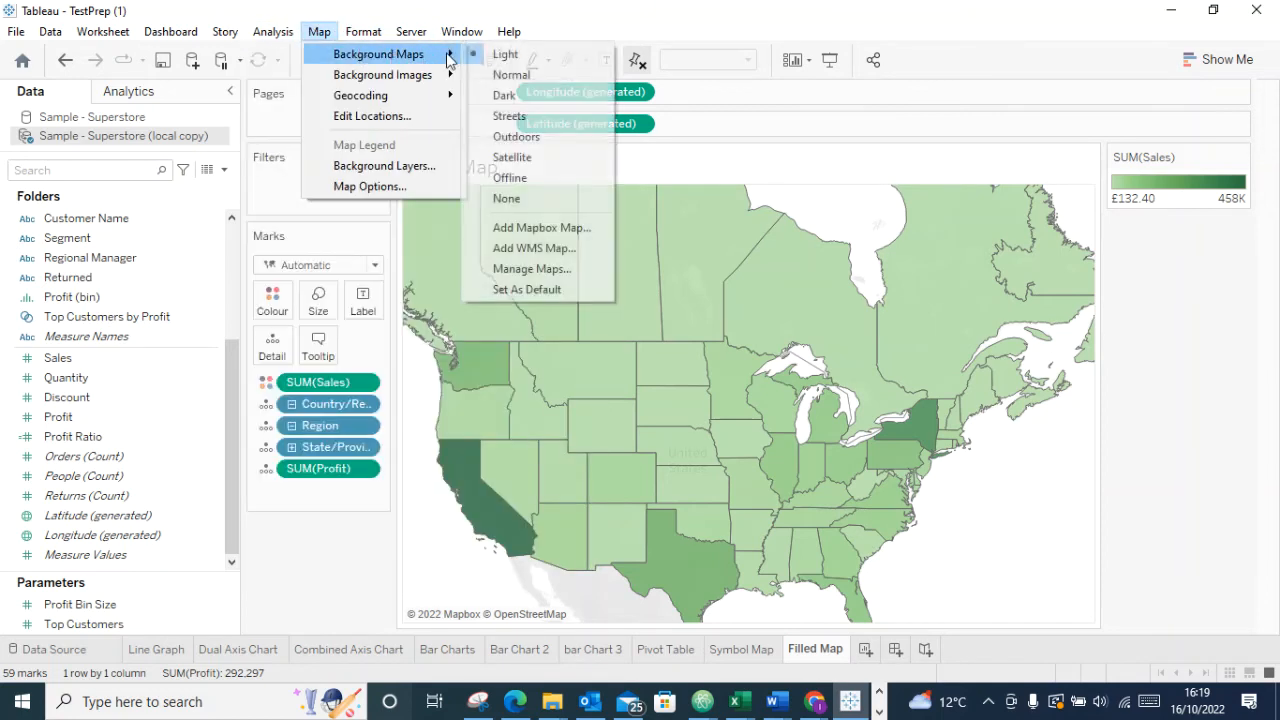
click(515, 95)
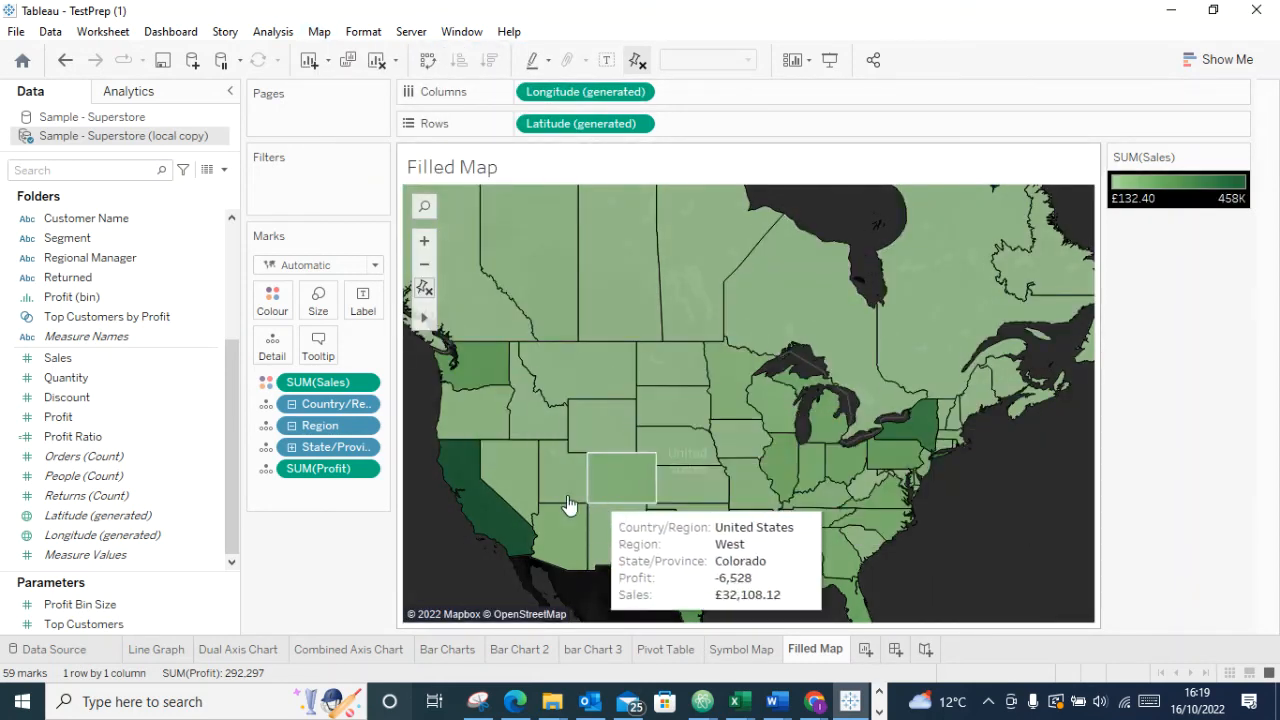
Open the background layer settings, enable the Coastline layer, and inspect it around the southwestern United States
click(320, 32)
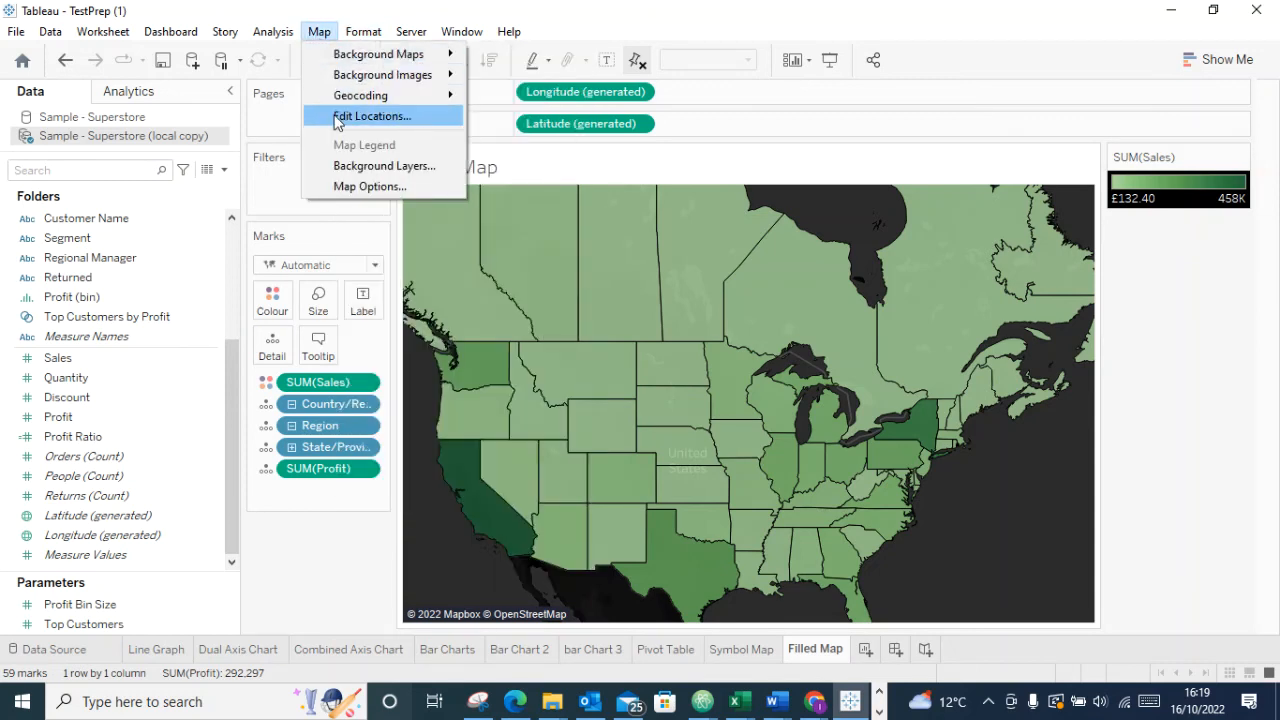
click(371, 168)
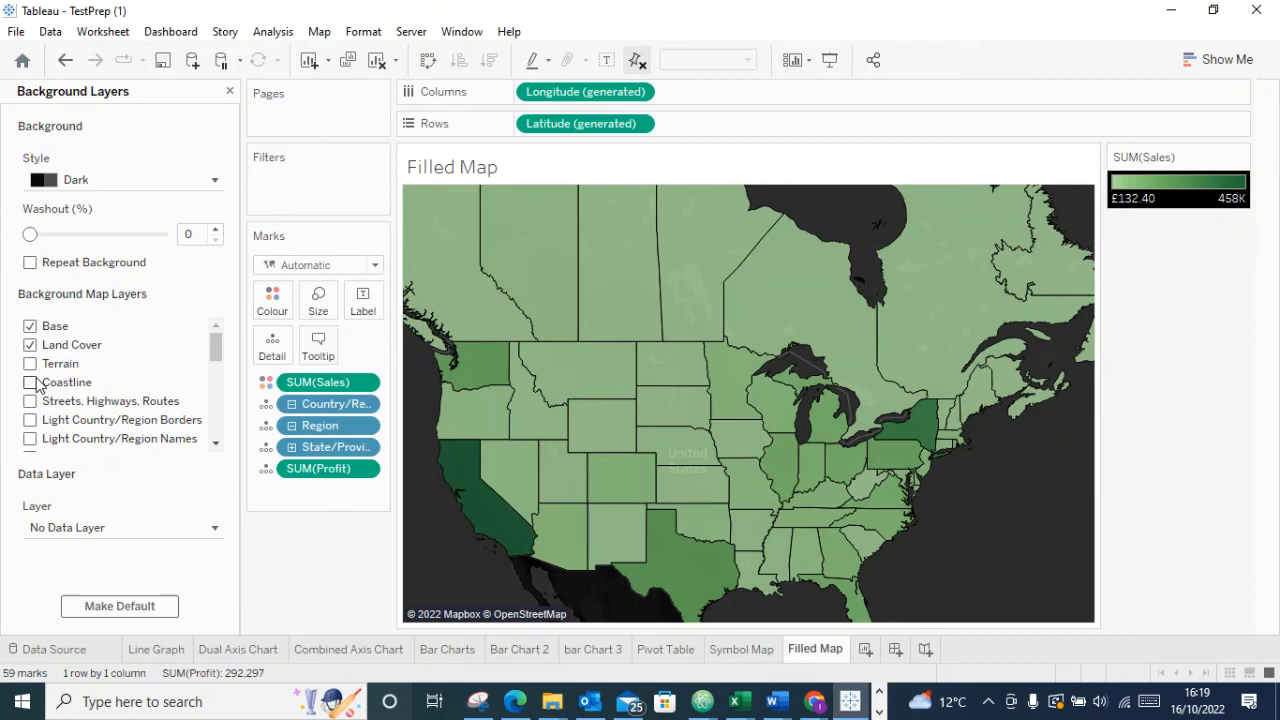
scroll(580, 582, up, 4)
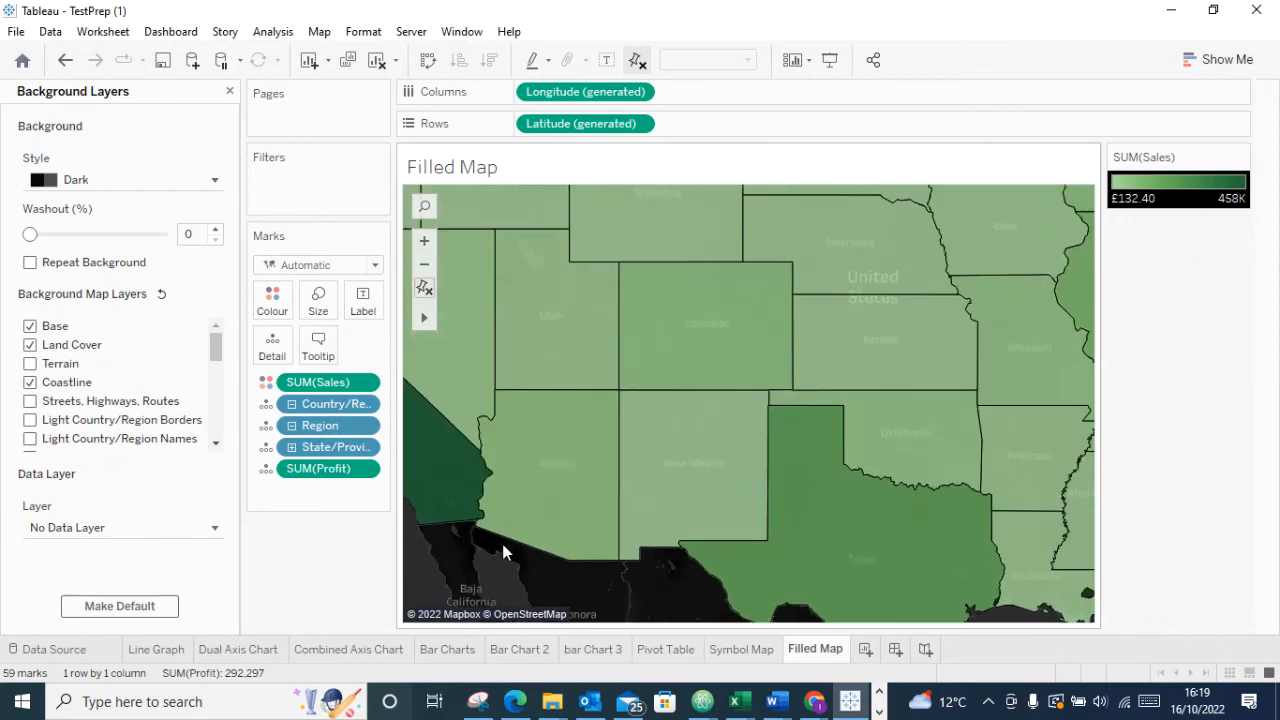
scroll(457, 406, up, 3)
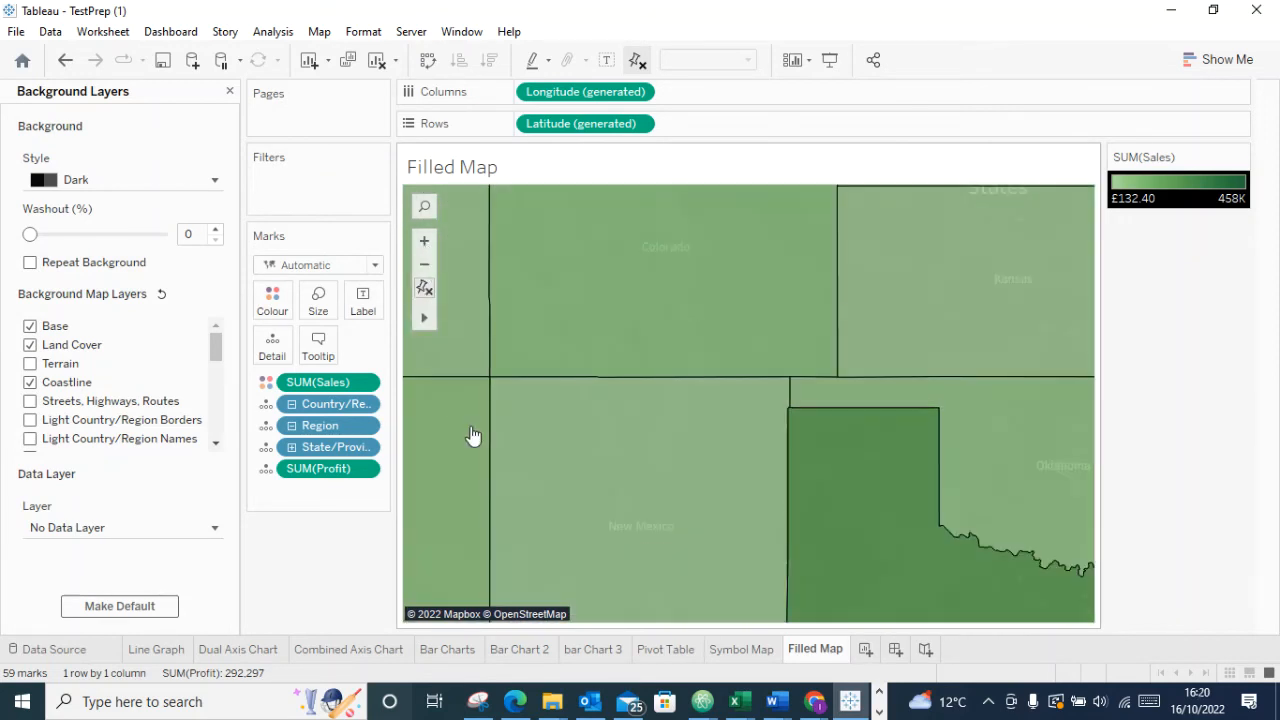
scroll(527, 533, down, 5)
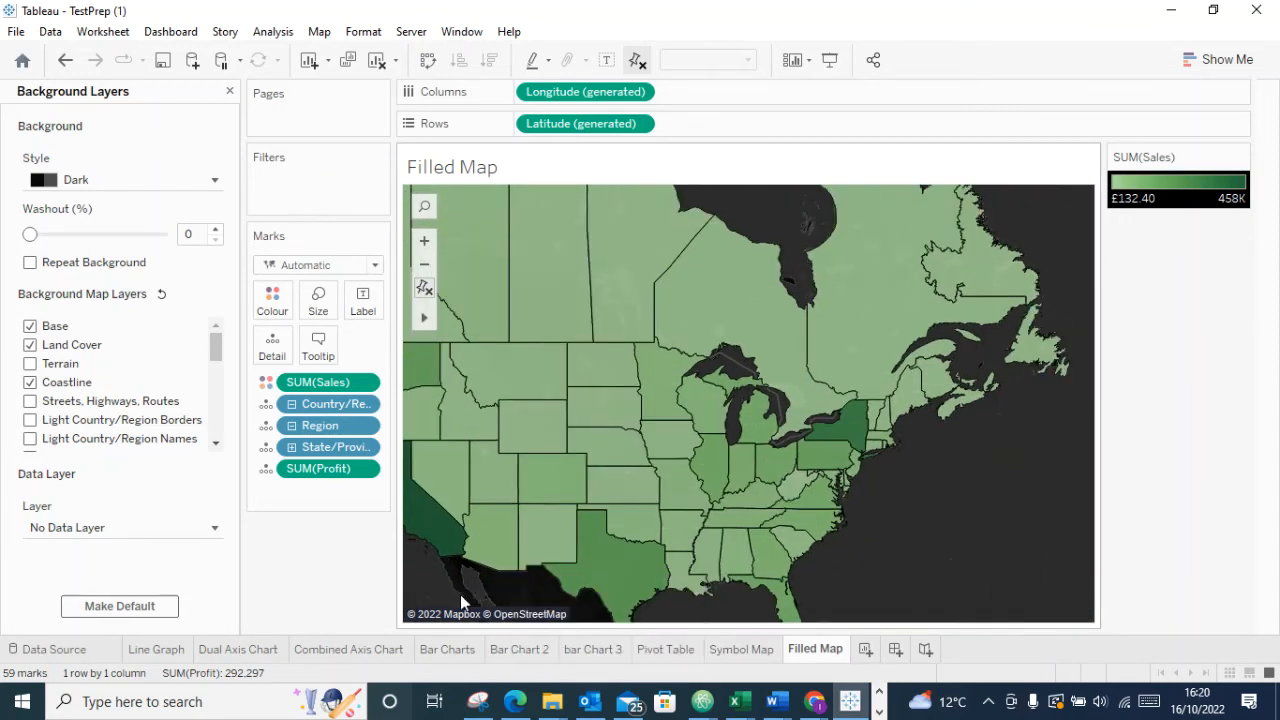
scroll(428, 569, up, 5)
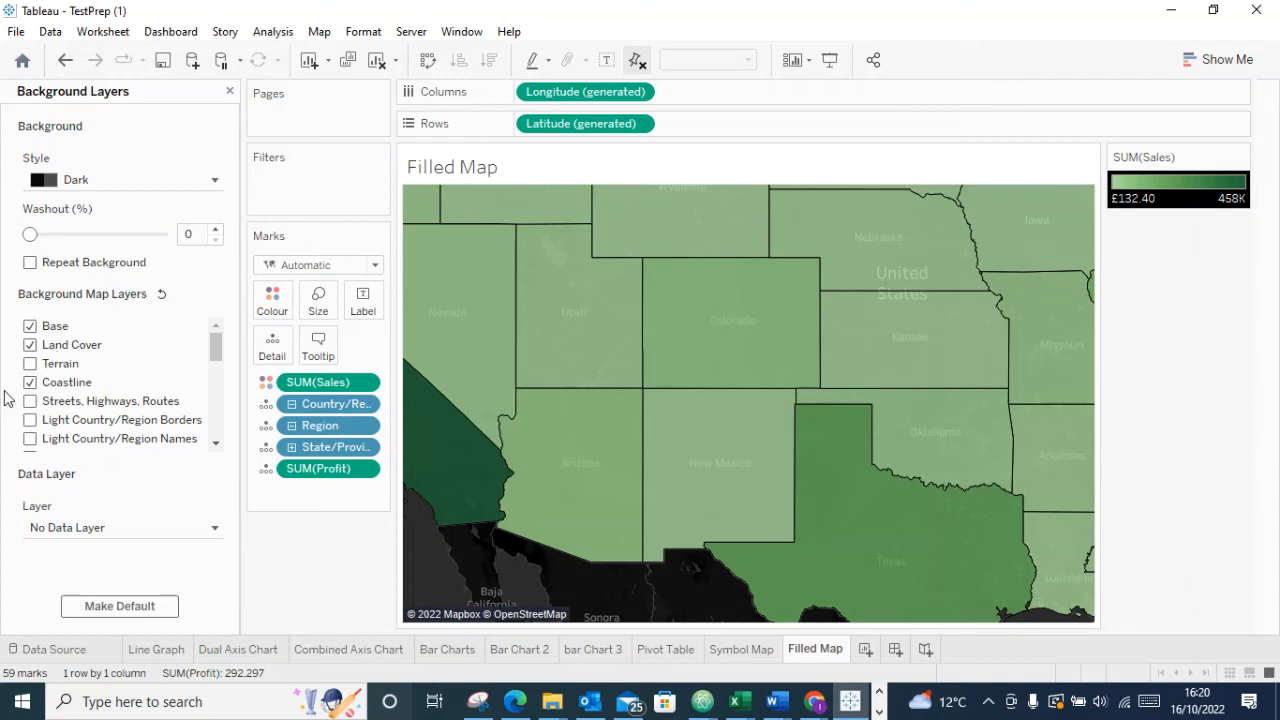
Try switching the Land Cover, Light Country/Region Borders and Terrain background map layers on and off
click(30, 383)
click(32, 345)
click(31, 346)
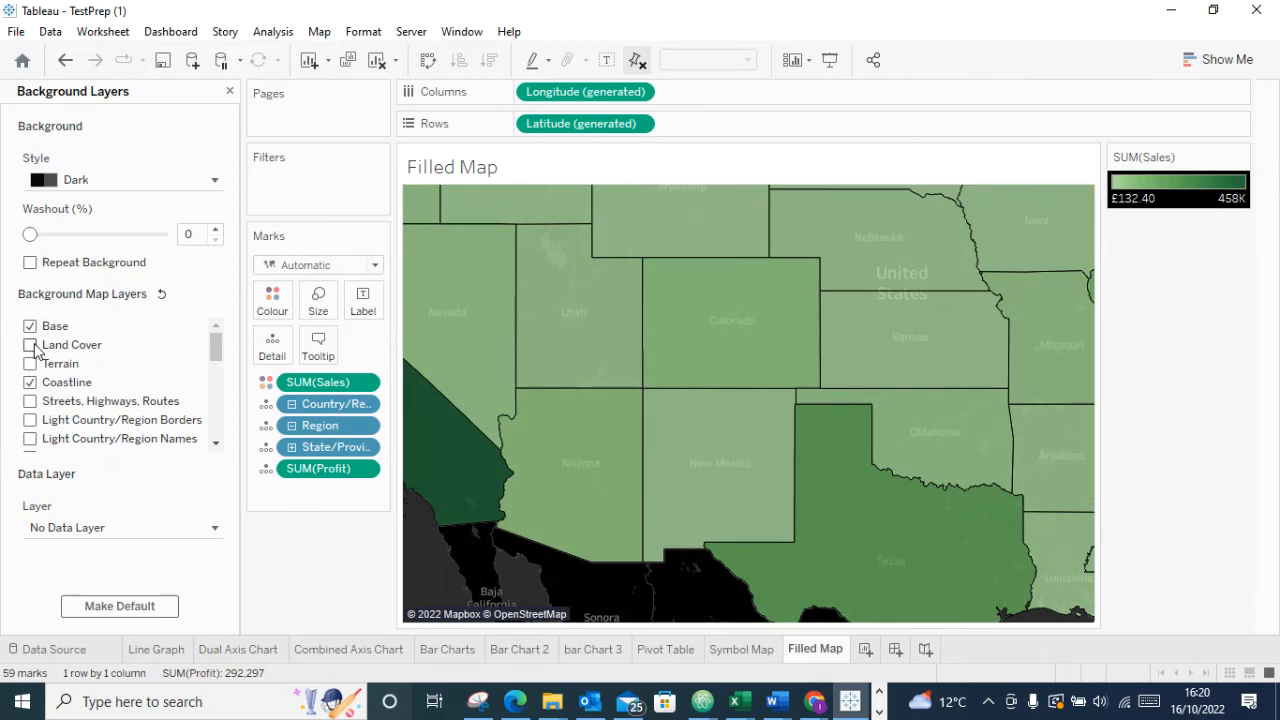
click(31, 402)
click(31, 421)
click(31, 421)
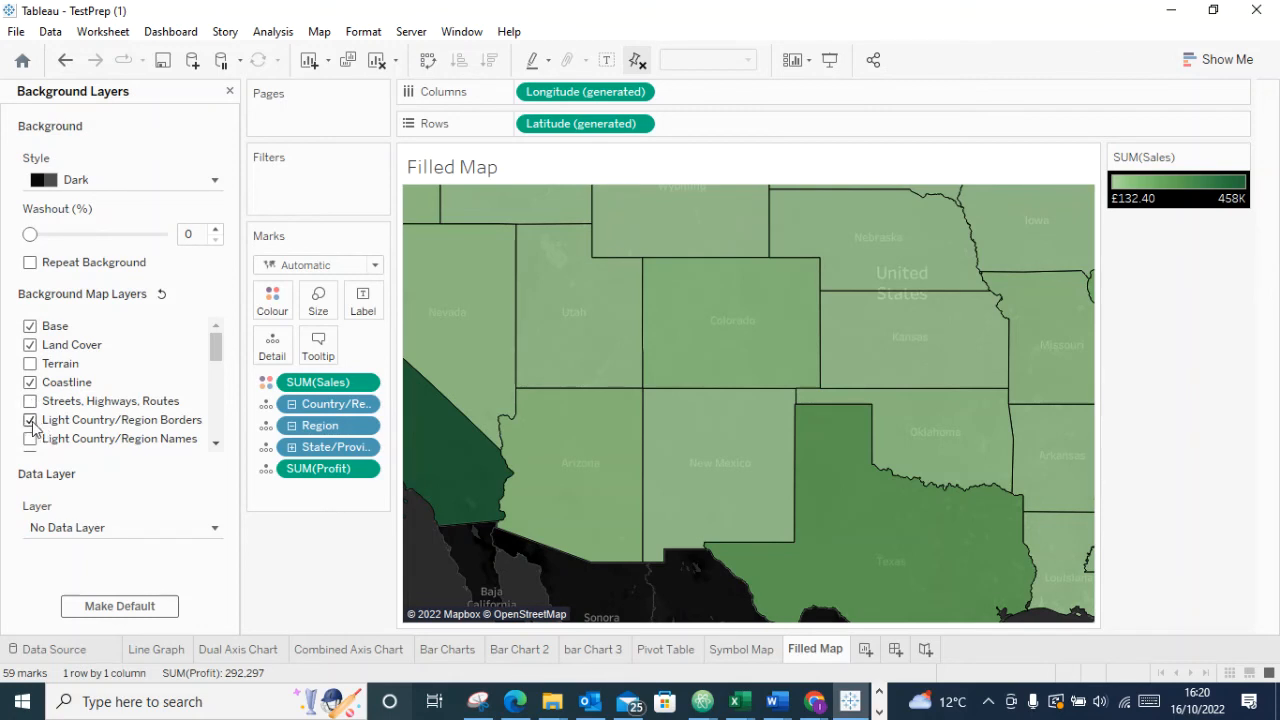
click(30, 365)
click(30, 364)
Try the Outdoors, Satellite and Light background map styles on the filled map
click(148, 190)
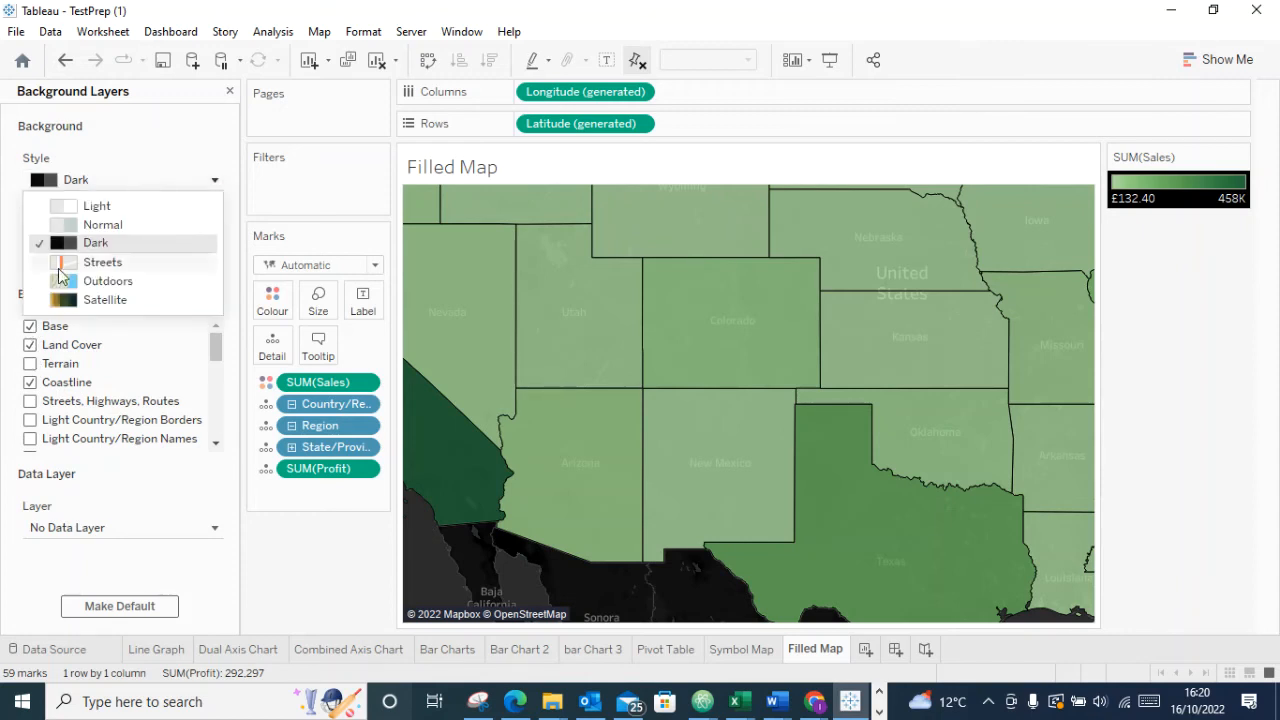
click(130, 281)
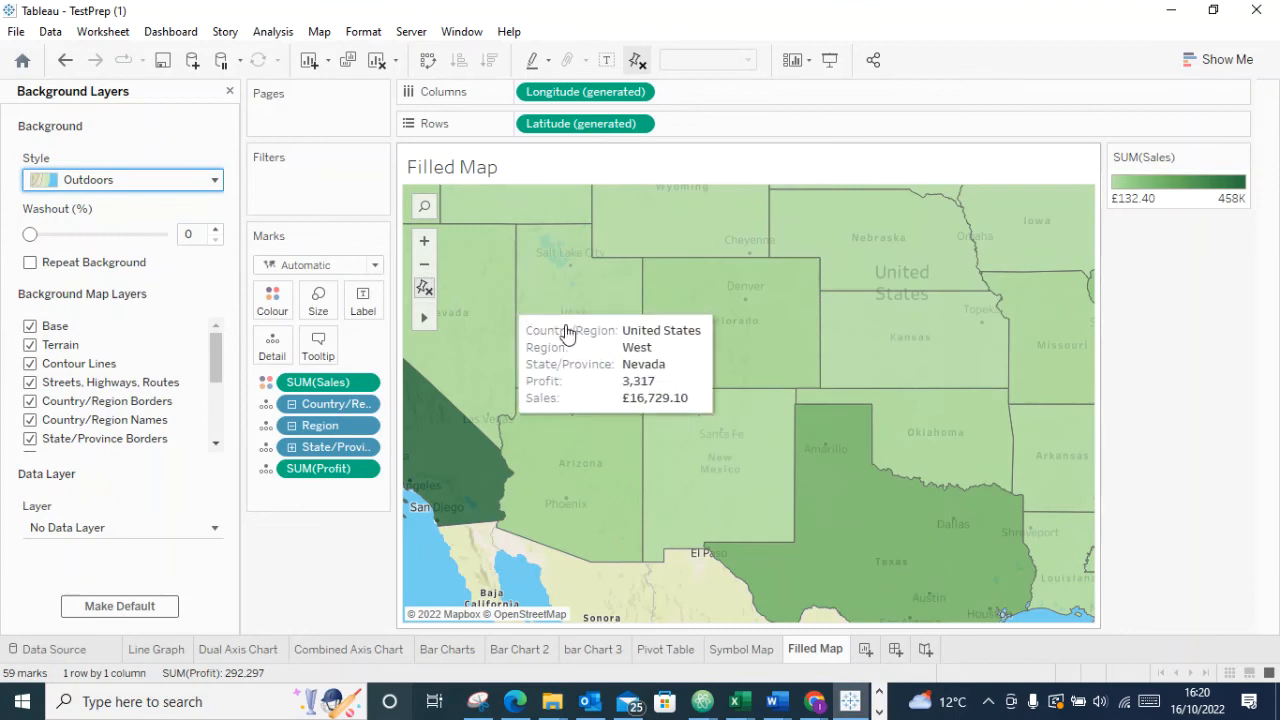
click(85, 190)
click(70, 300)
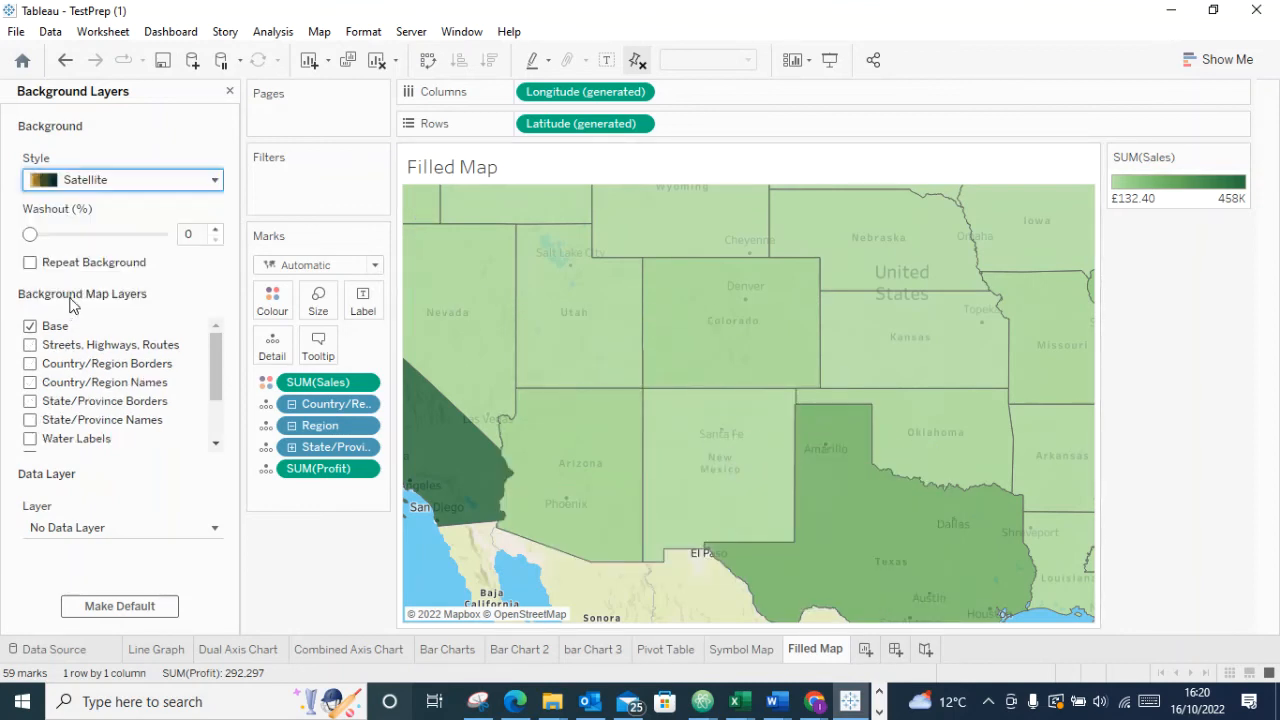
scroll(753, 548, down, 5)
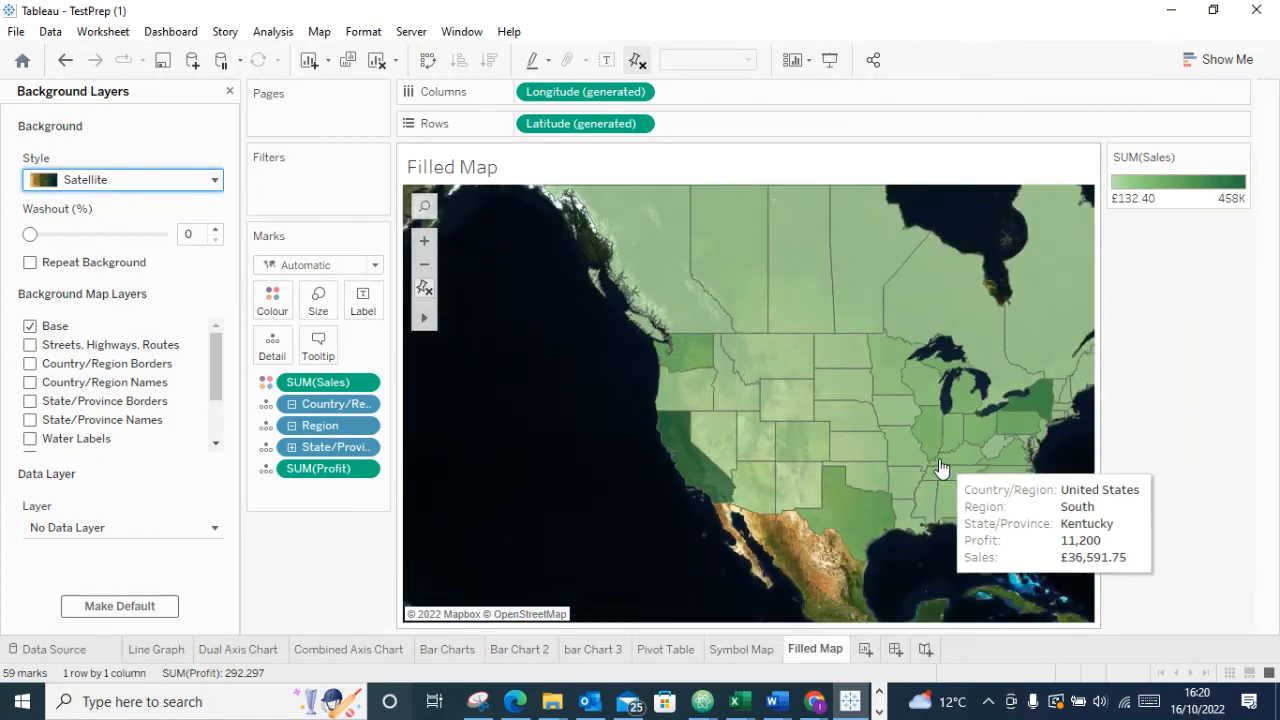
scroll(860, 515, up, 2)
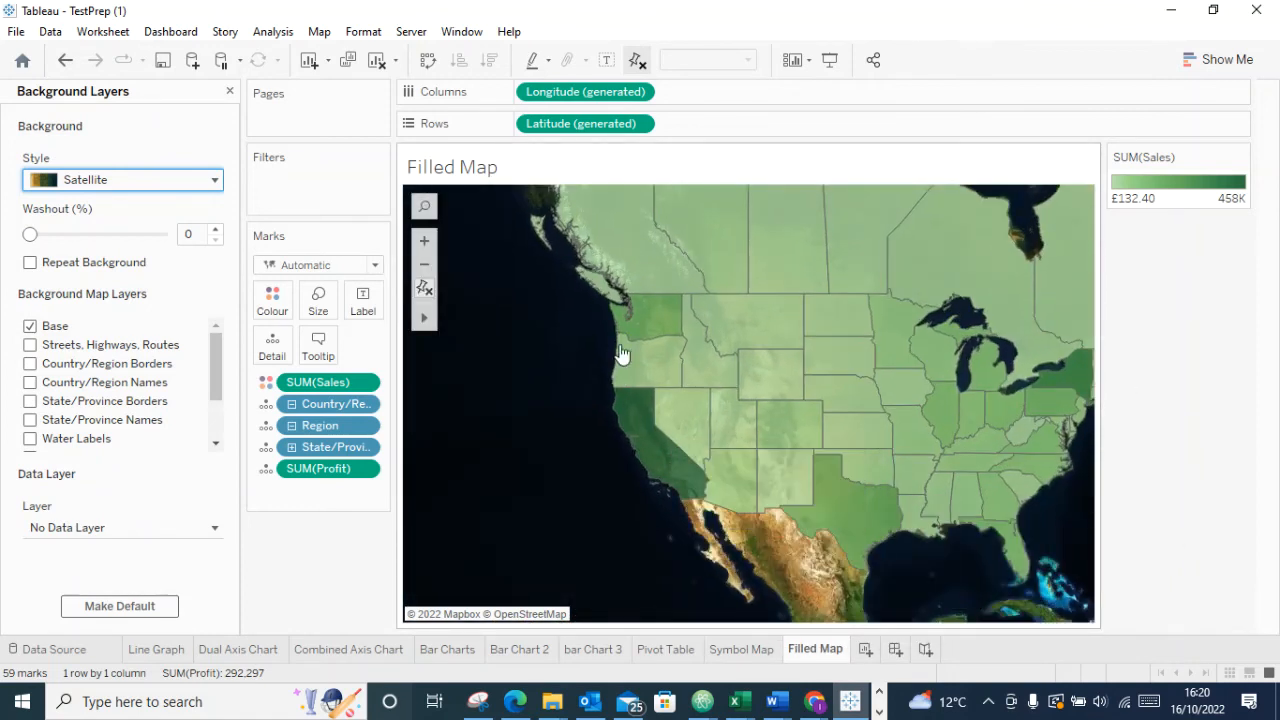
click(604, 68)
click(606, 62)
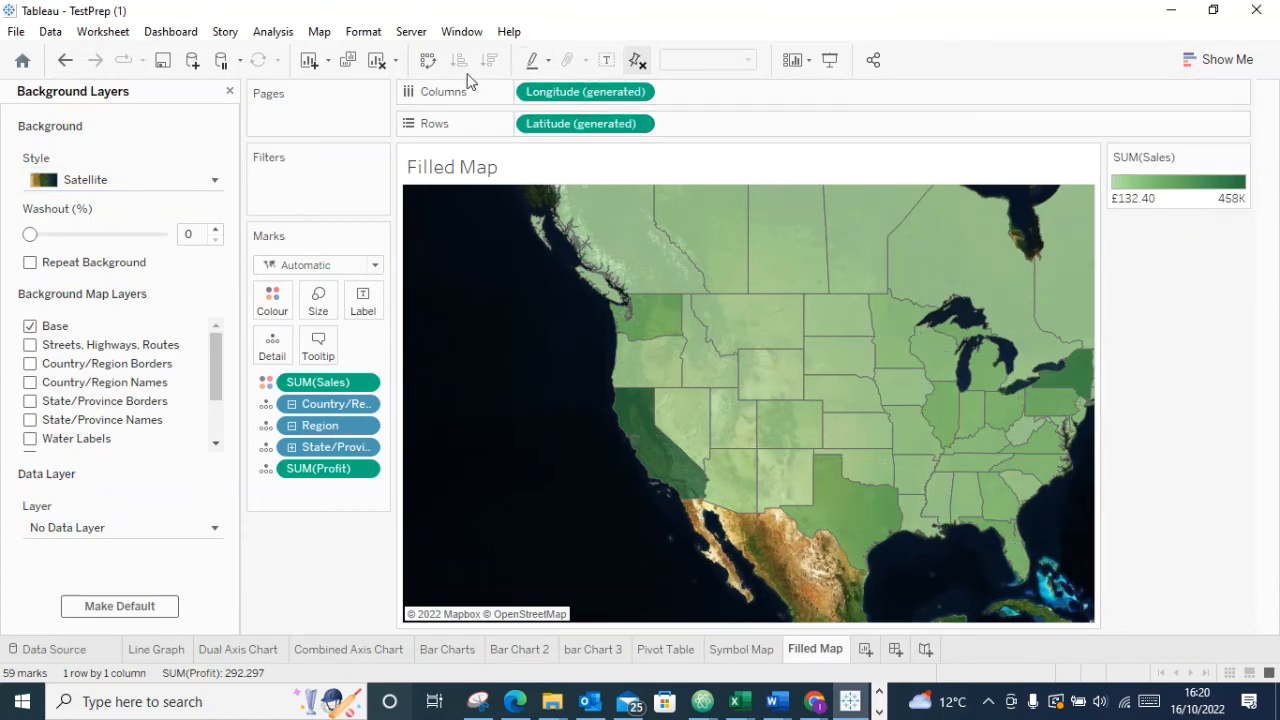
click(128, 184)
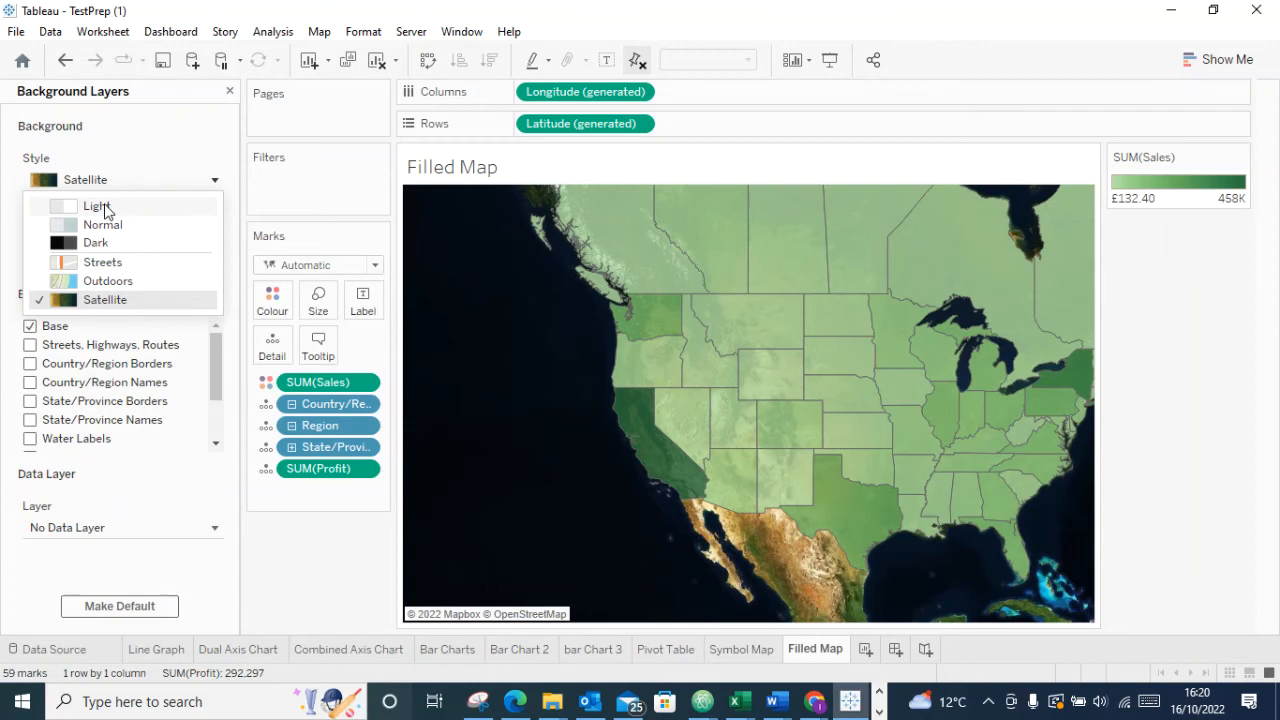
click(105, 206)
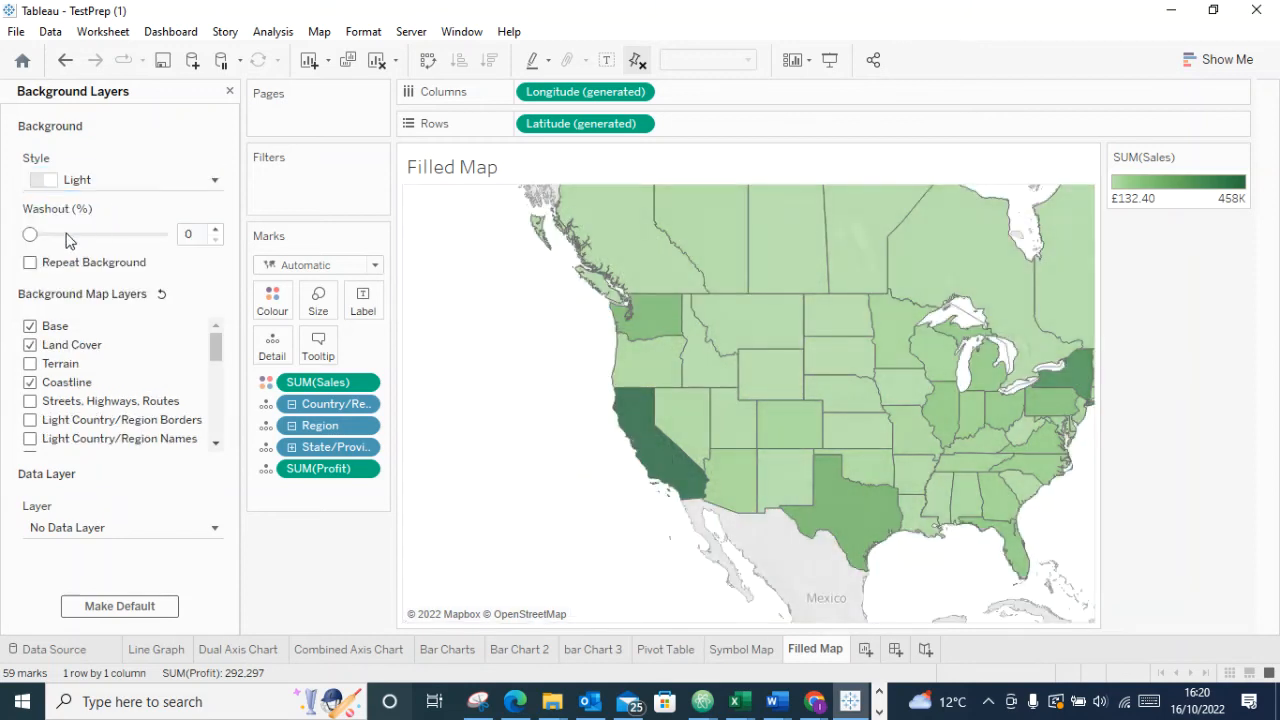
Set the background map style of the filled map to Normal
click(62, 182)
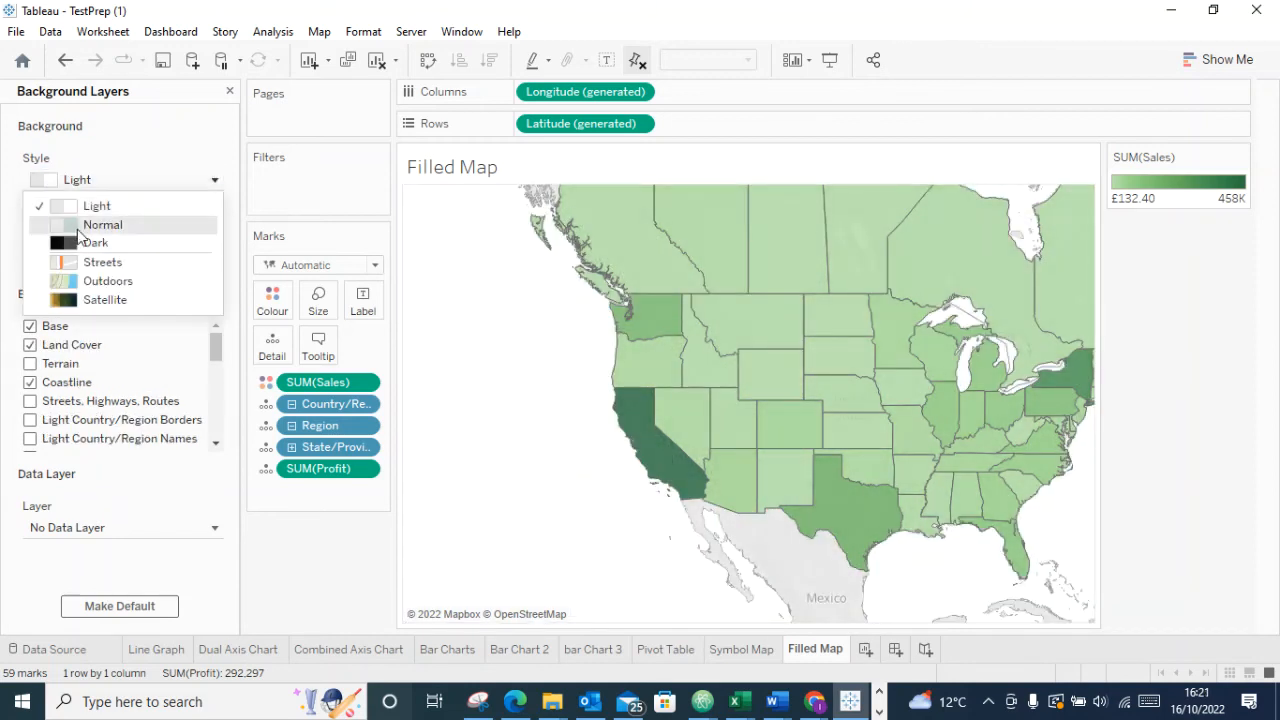
click(78, 226)
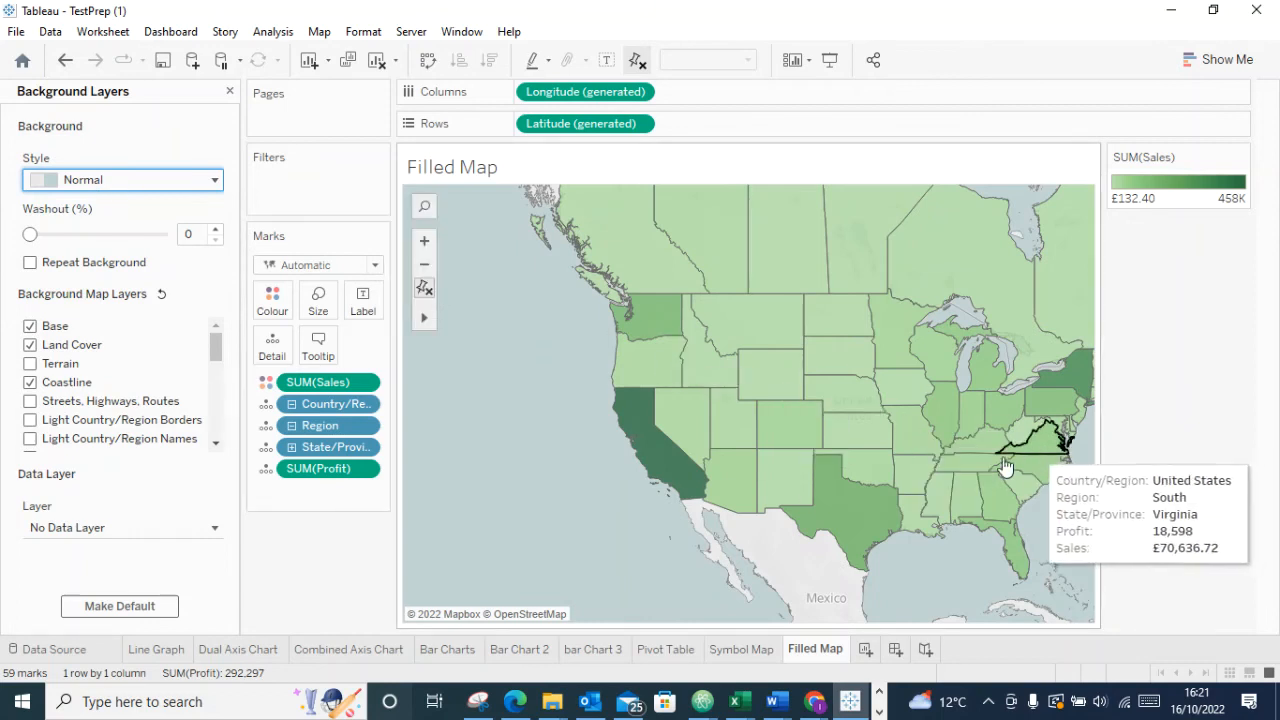
scroll(900, 505, up, 4)
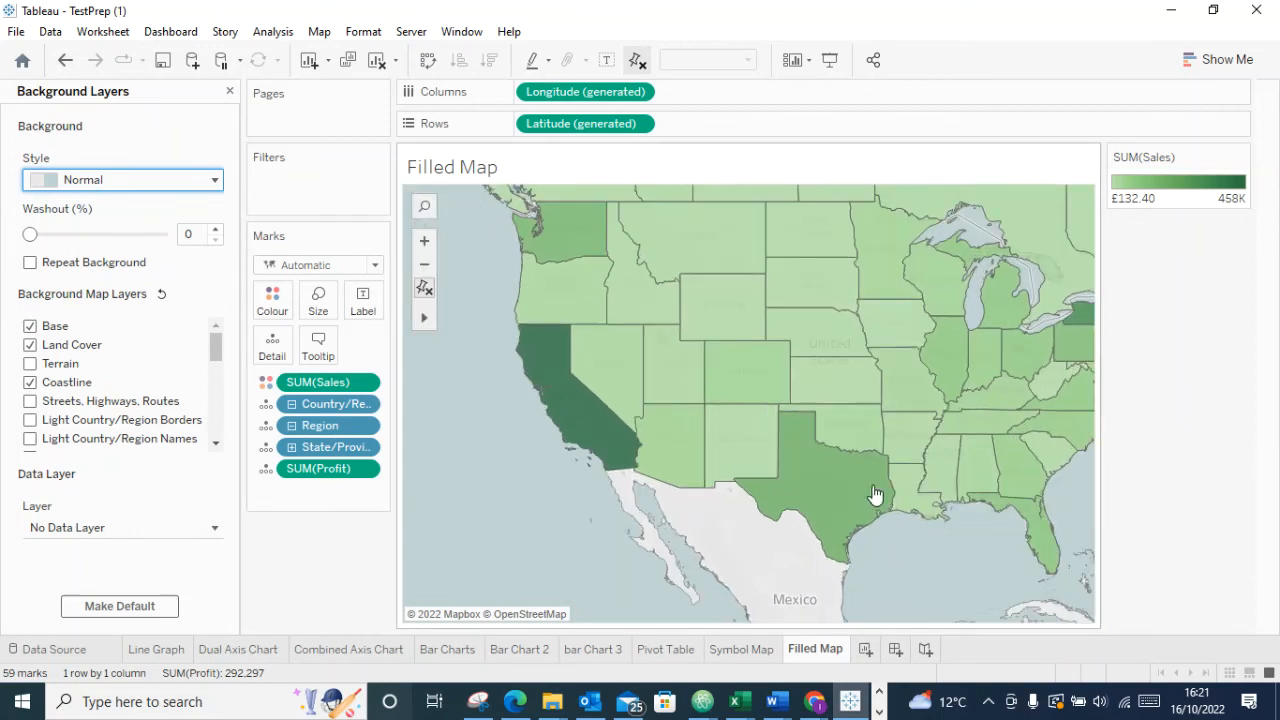
scroll(700, 340, down, 3)
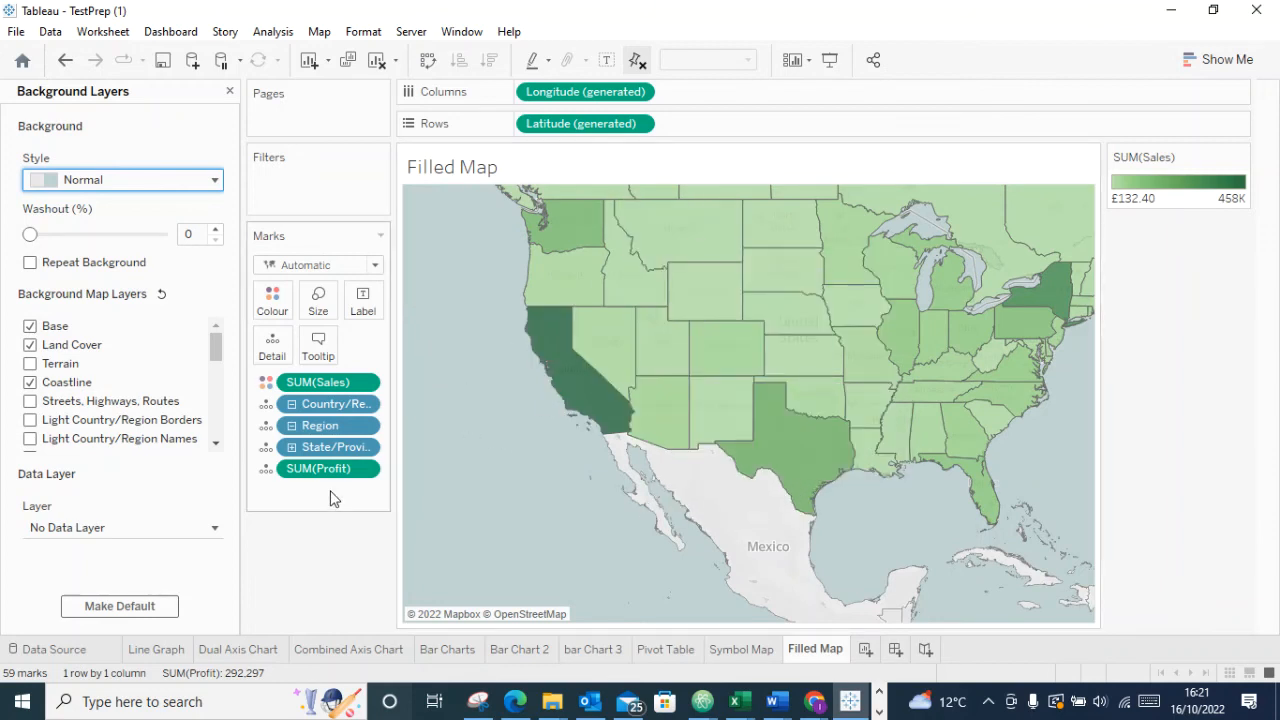
Try sizing the map marks by SUM(Profit), and return that field to Detail
drag(340, 470, 318, 305)
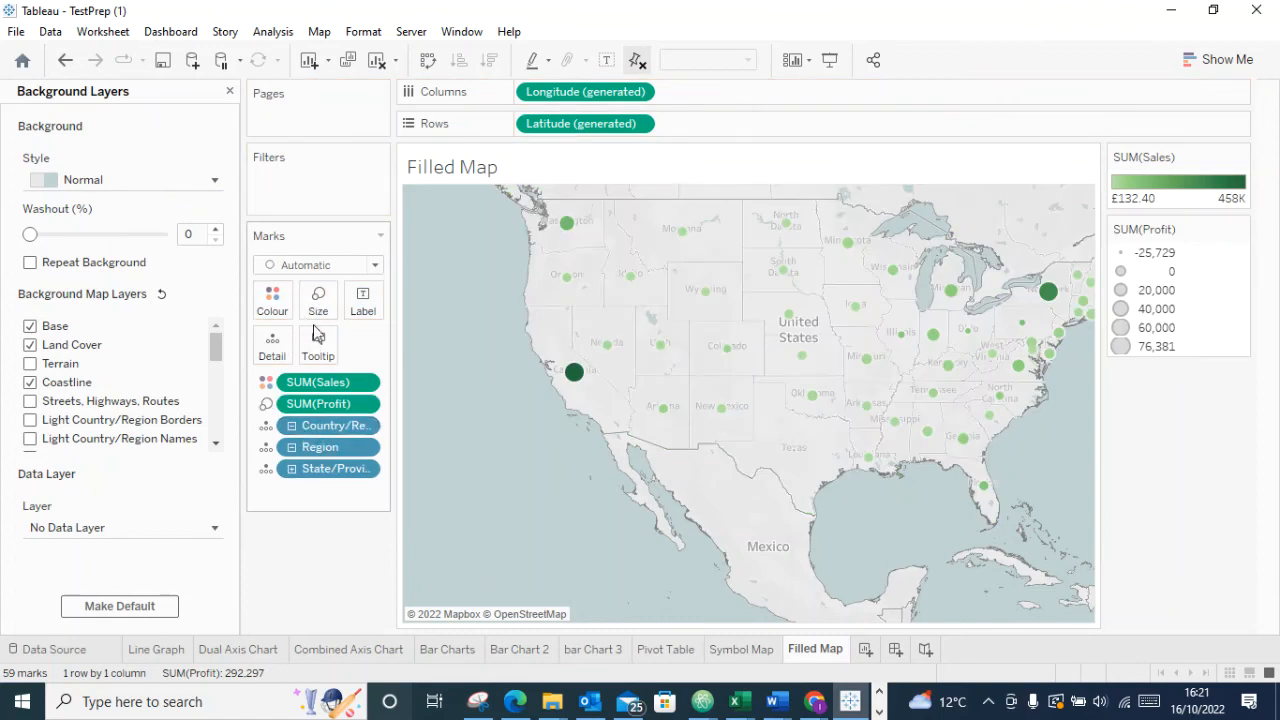
drag(320, 404, 273, 345)
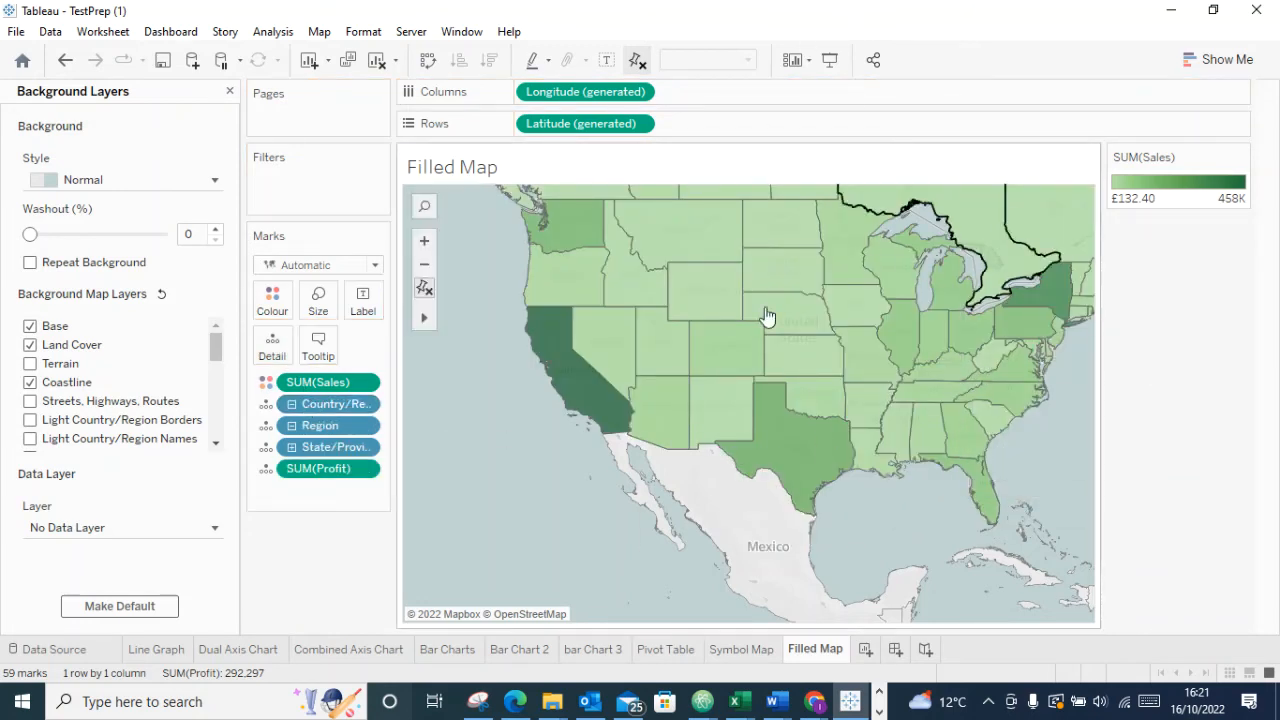
Add a new worksheet and expand the Location hierarchy in the field list
click(865, 650)
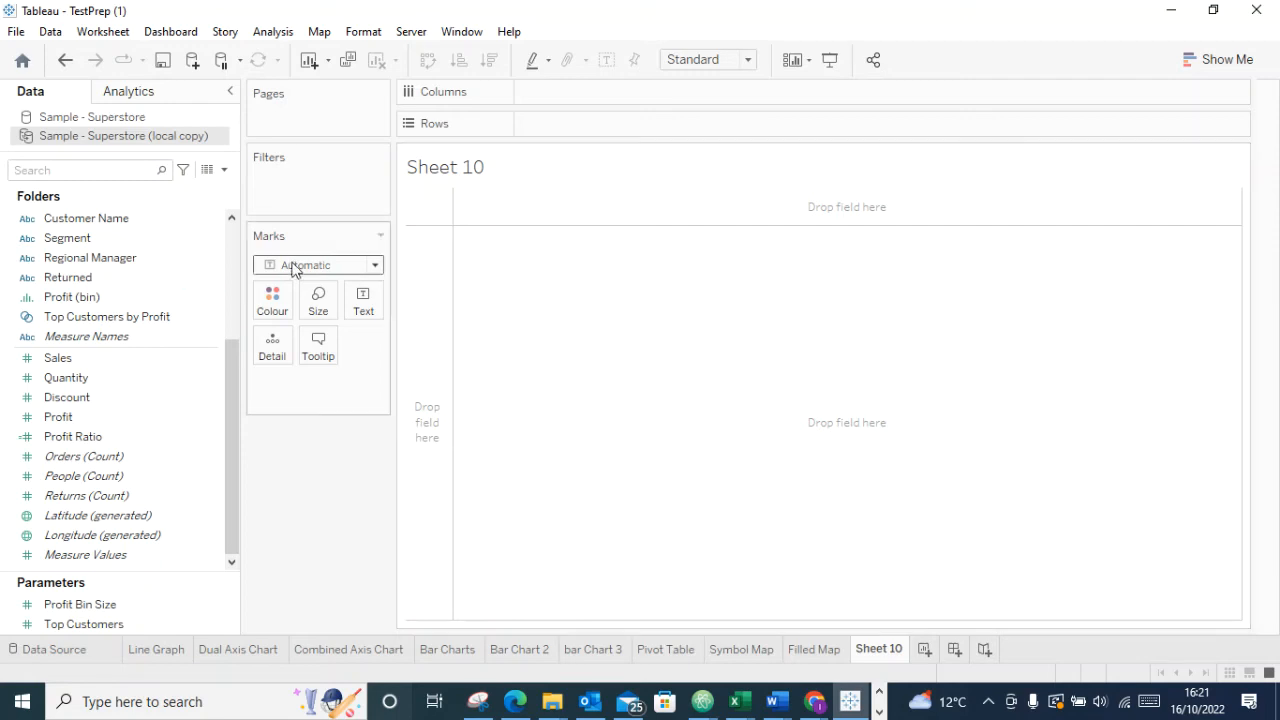
drag(230, 358, 275, 212)
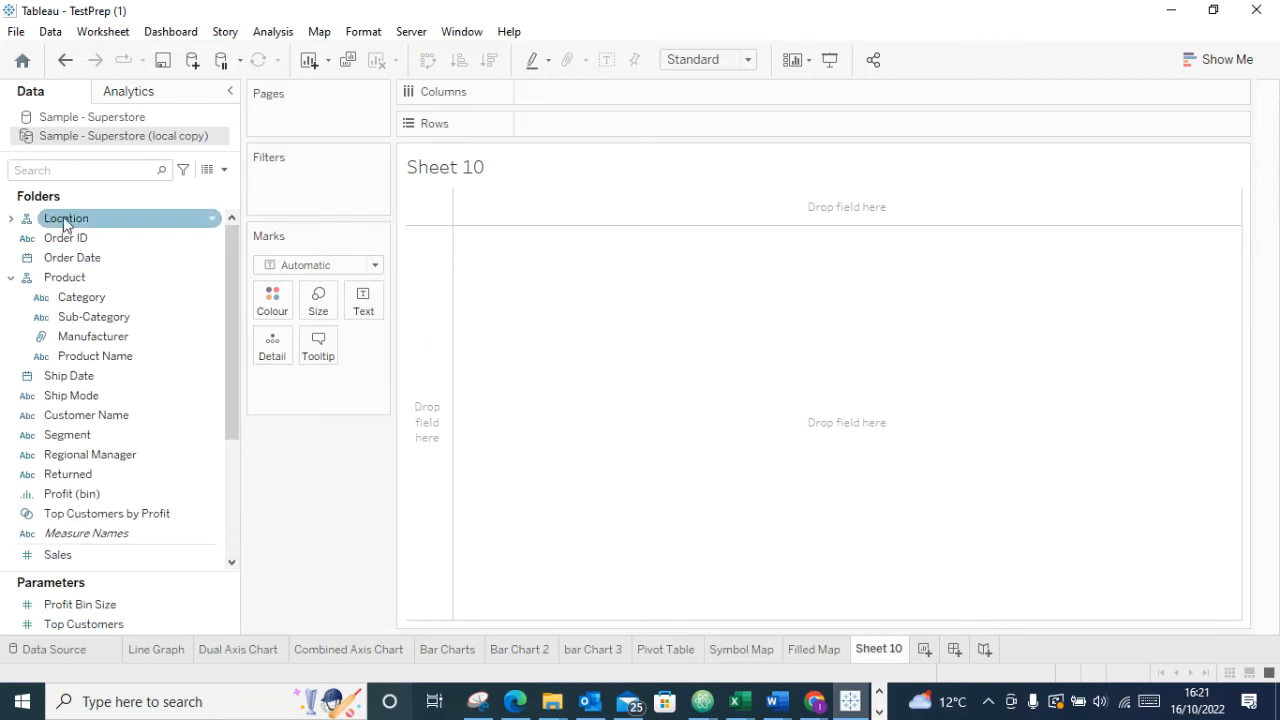
click(12, 219)
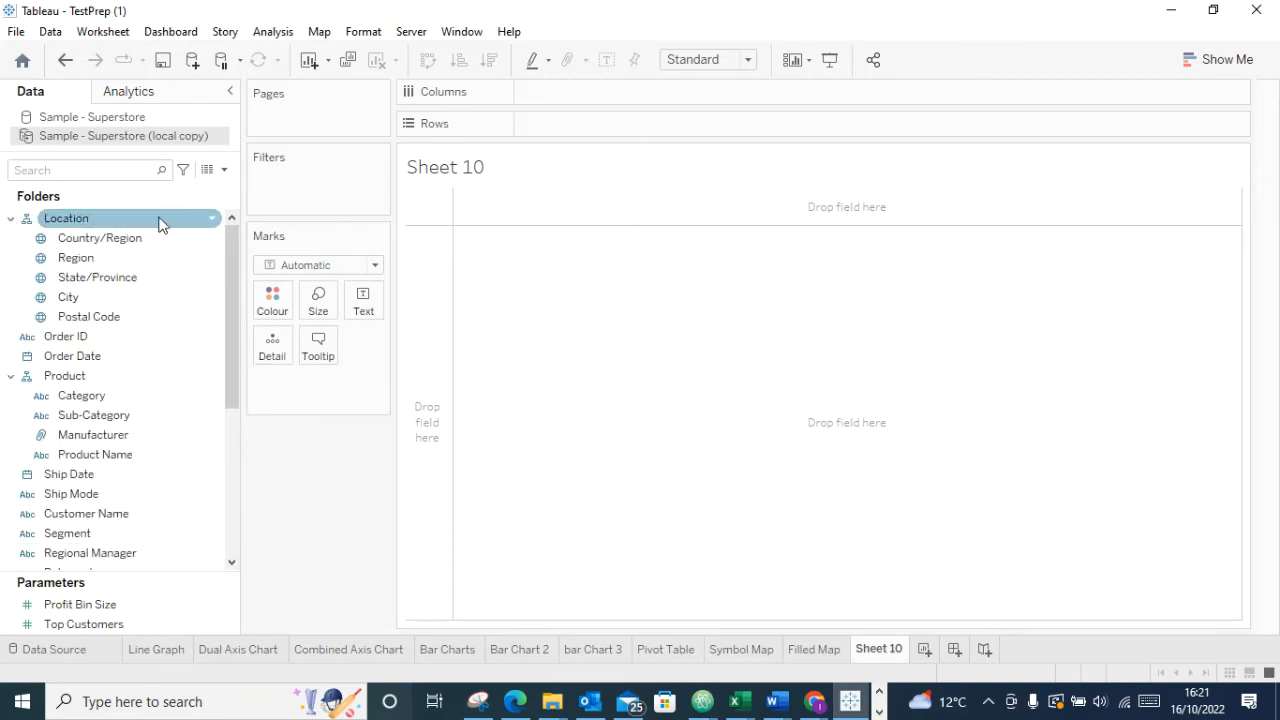
right_click(75, 244)
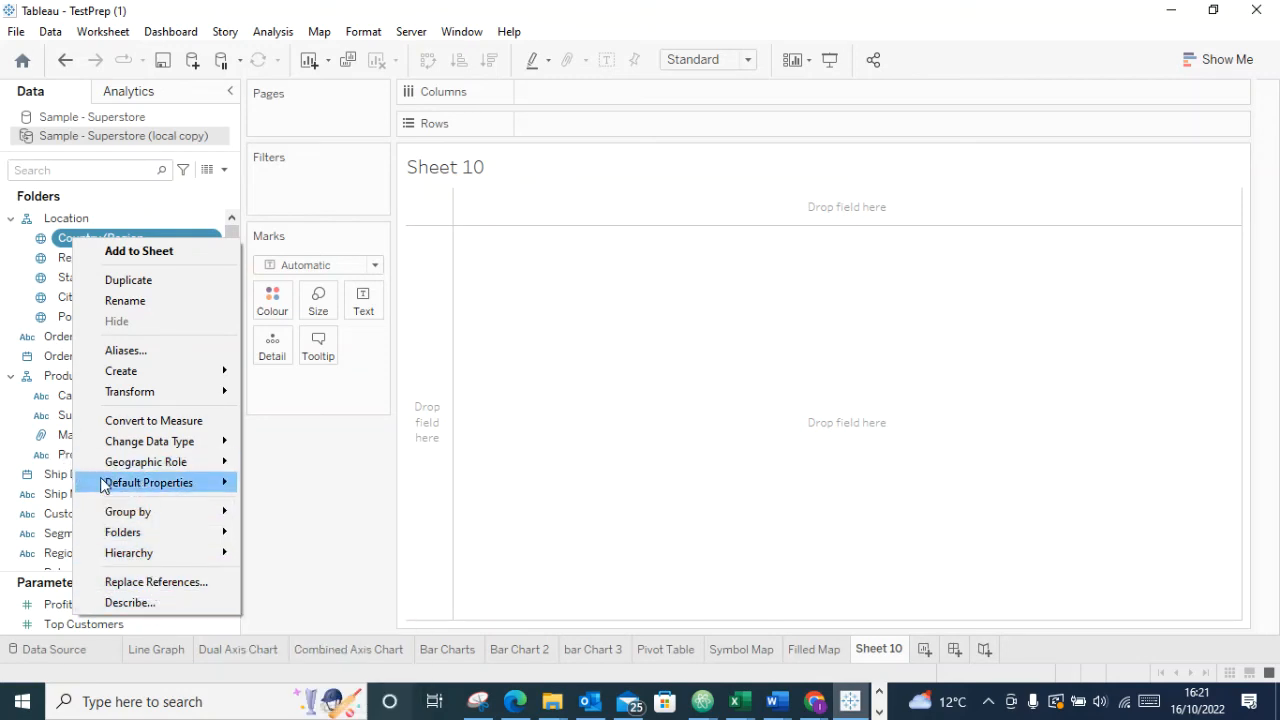
click(625, 435)
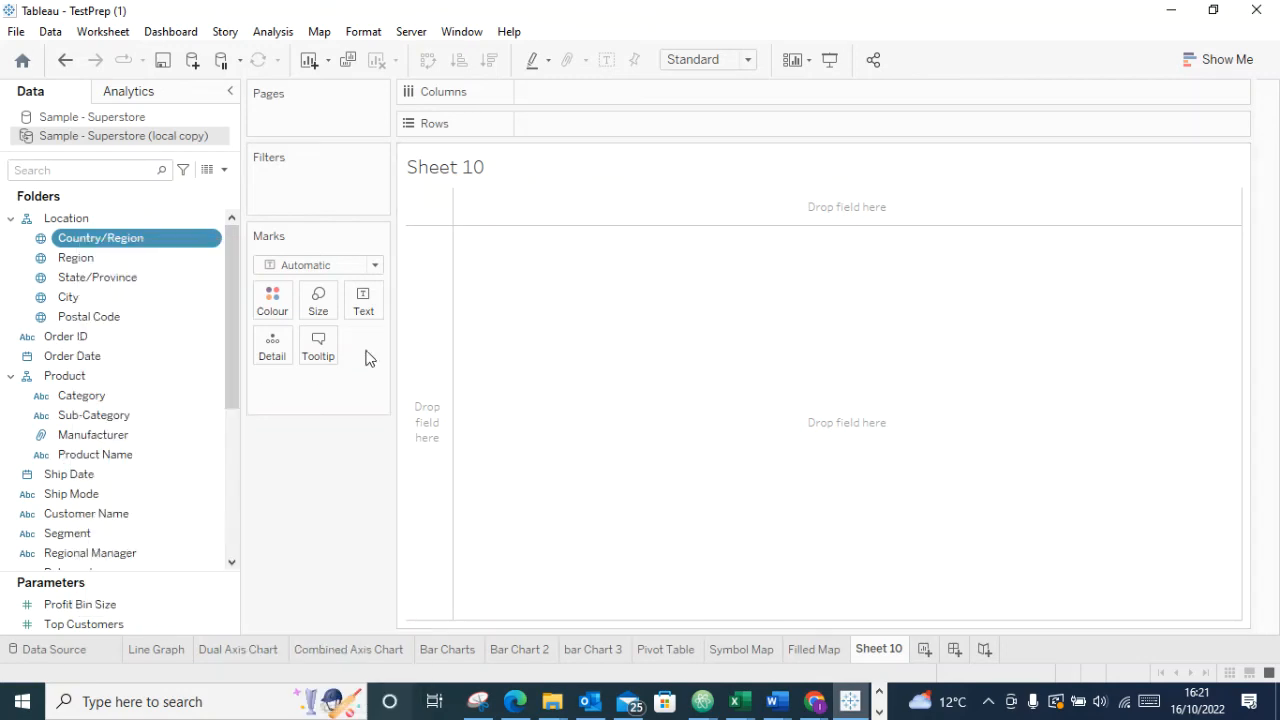
Remove the Country/Region and Region fields from the Location hierarchy
right_click(142, 246)
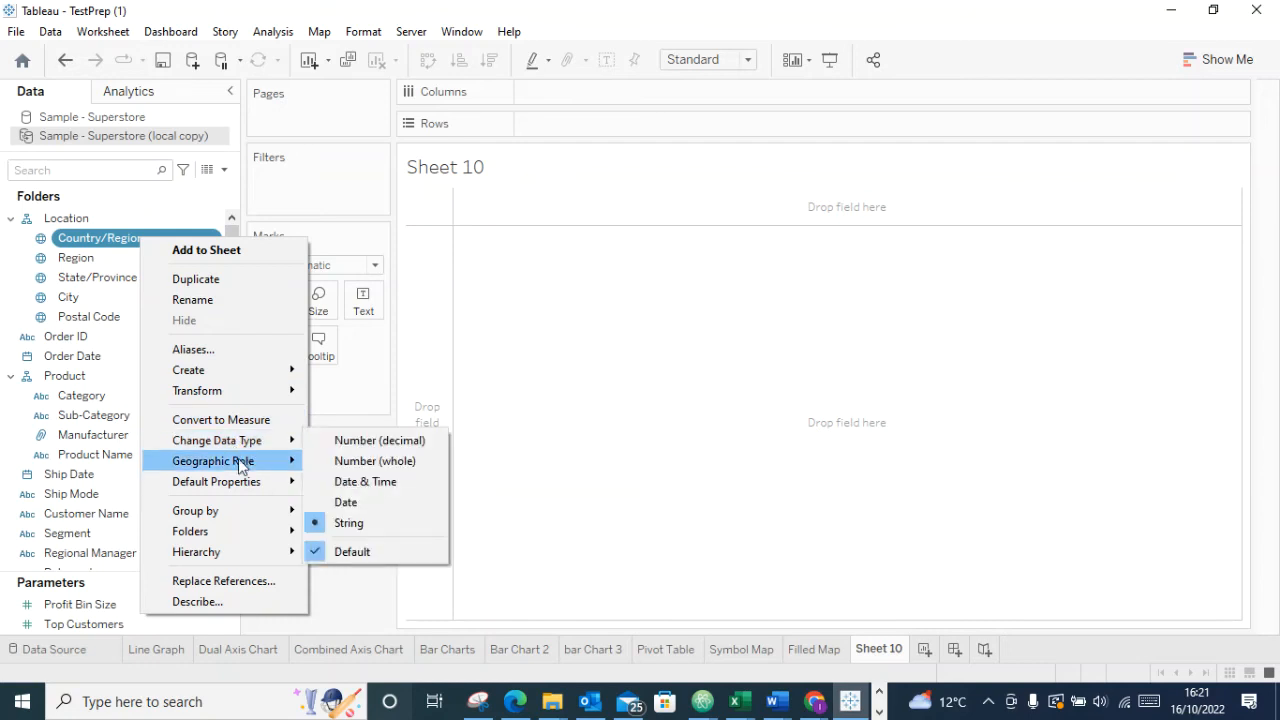
mouse_move(228, 558)
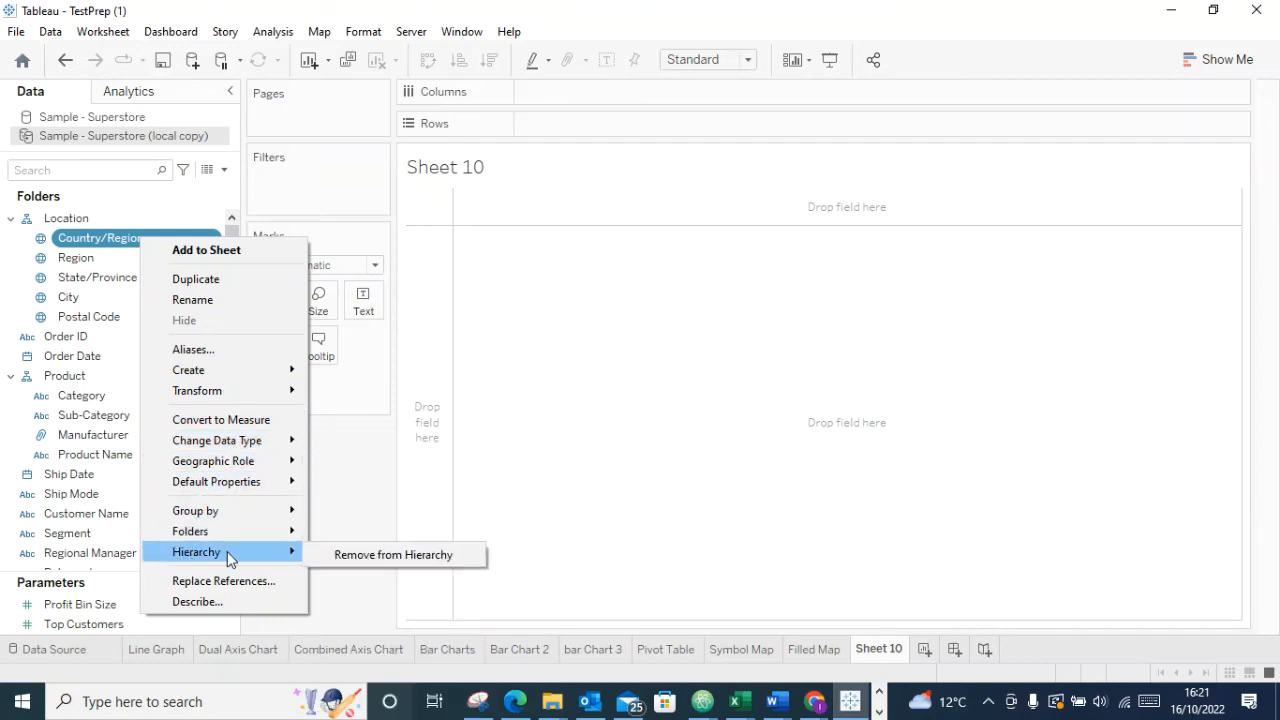
click(335, 556)
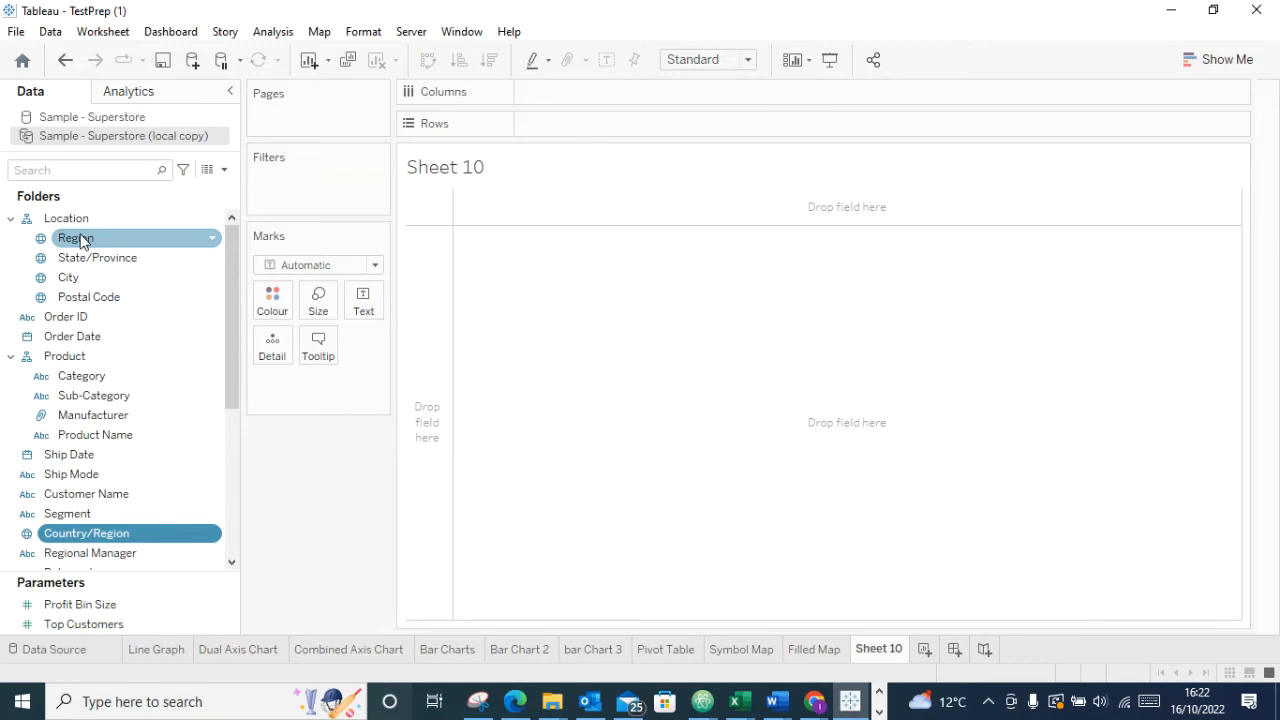
right_click(80, 241)
mouse_move(229, 551)
click(296, 557)
Remove State/Province, City and Postal Code from the Location hierarchy so that it is fully dissolved
right_click(94, 242)
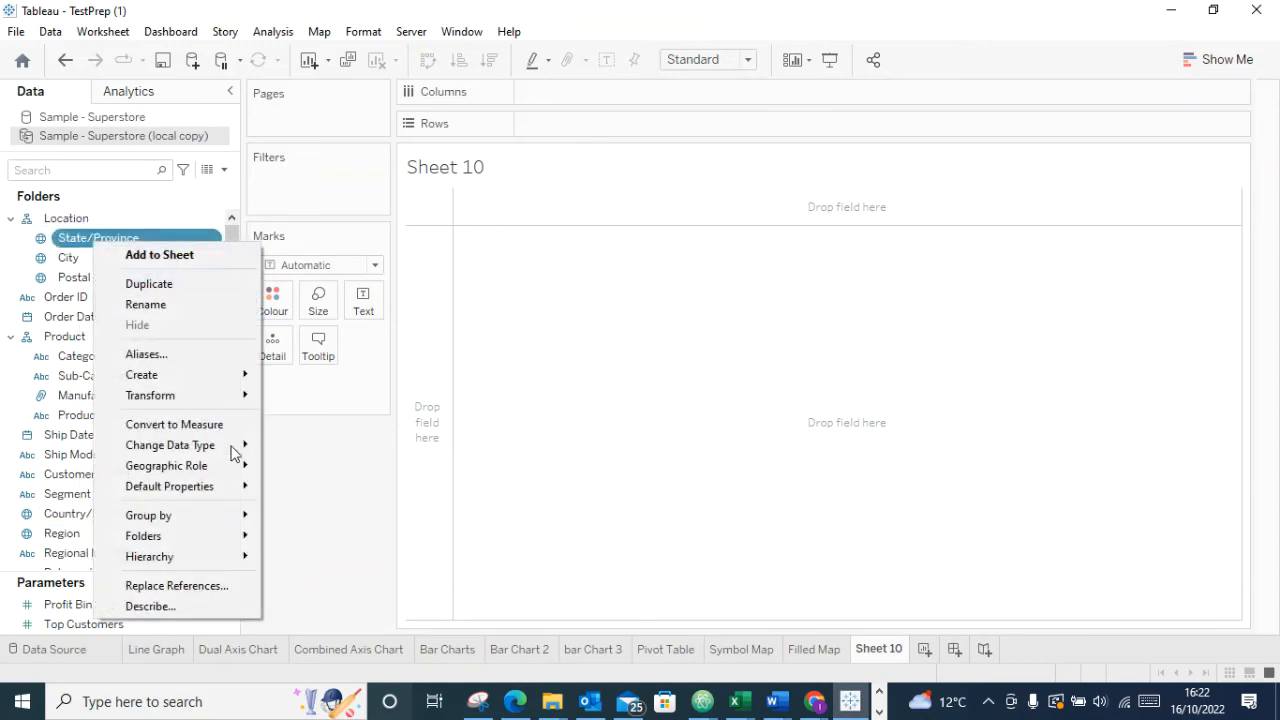
mouse_move(246, 561)
click(316, 565)
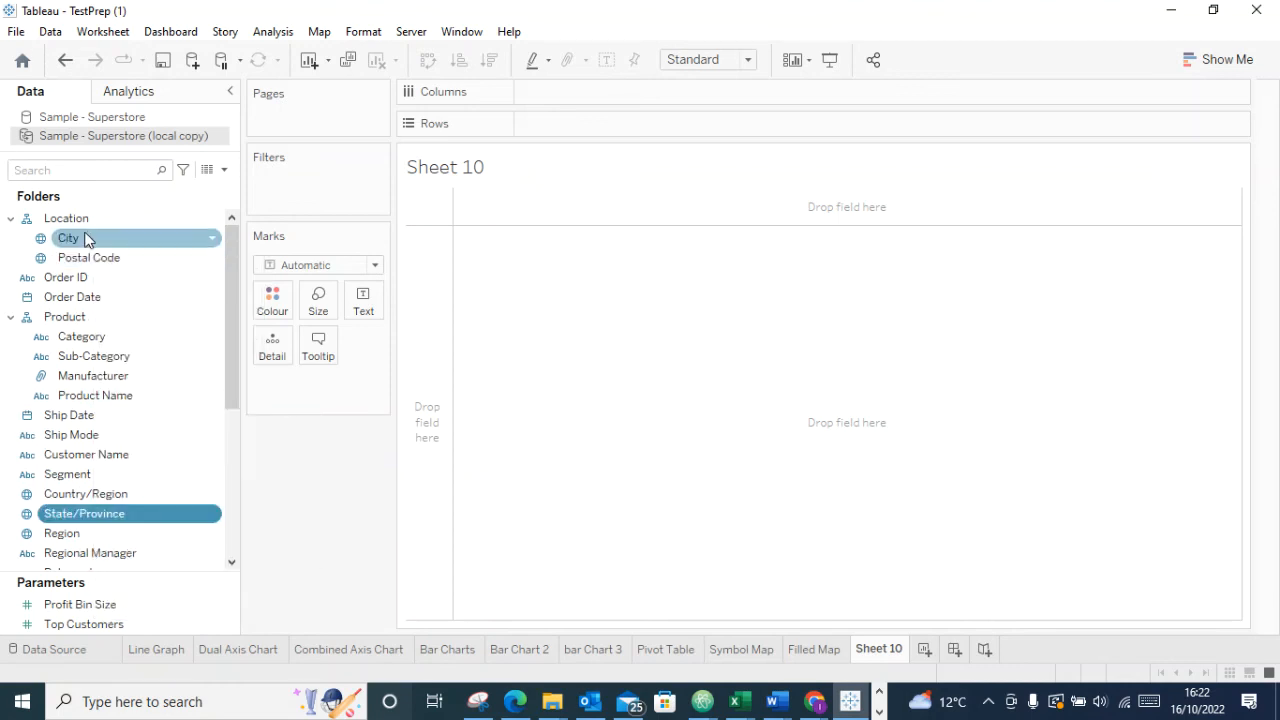
right_click(88, 242)
mouse_move(240, 550)
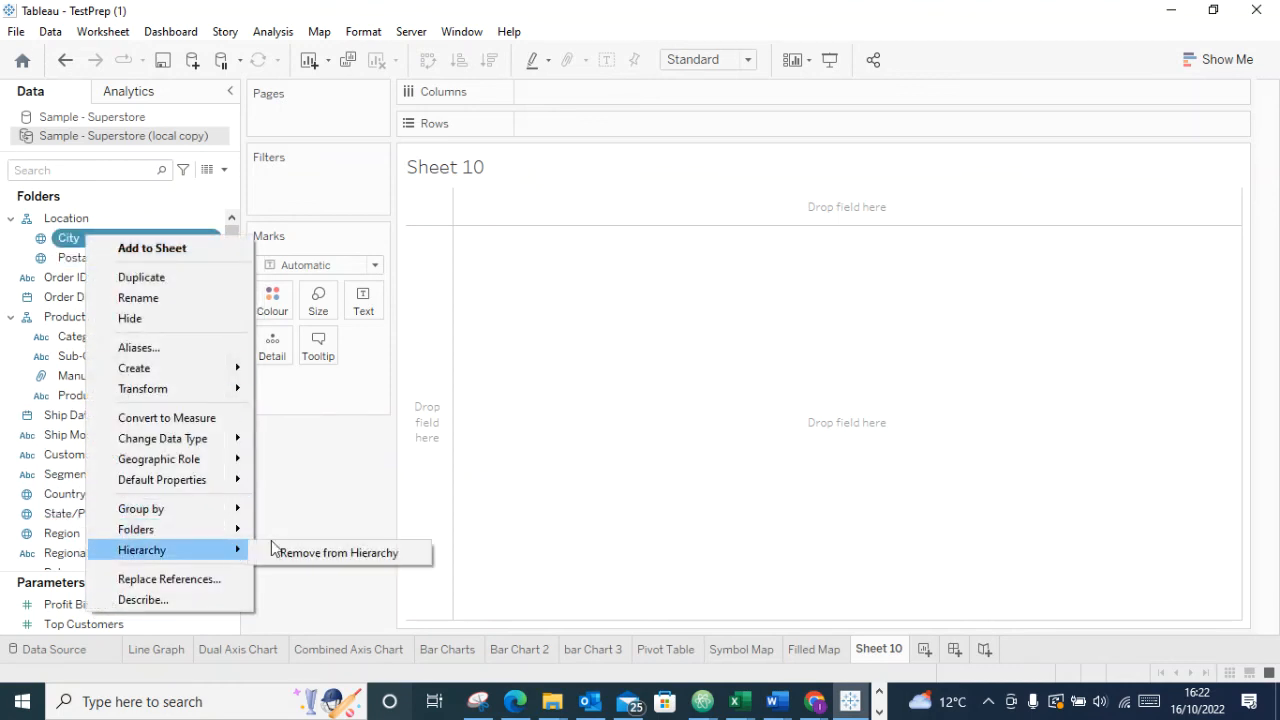
click(390, 556)
right_click(80, 243)
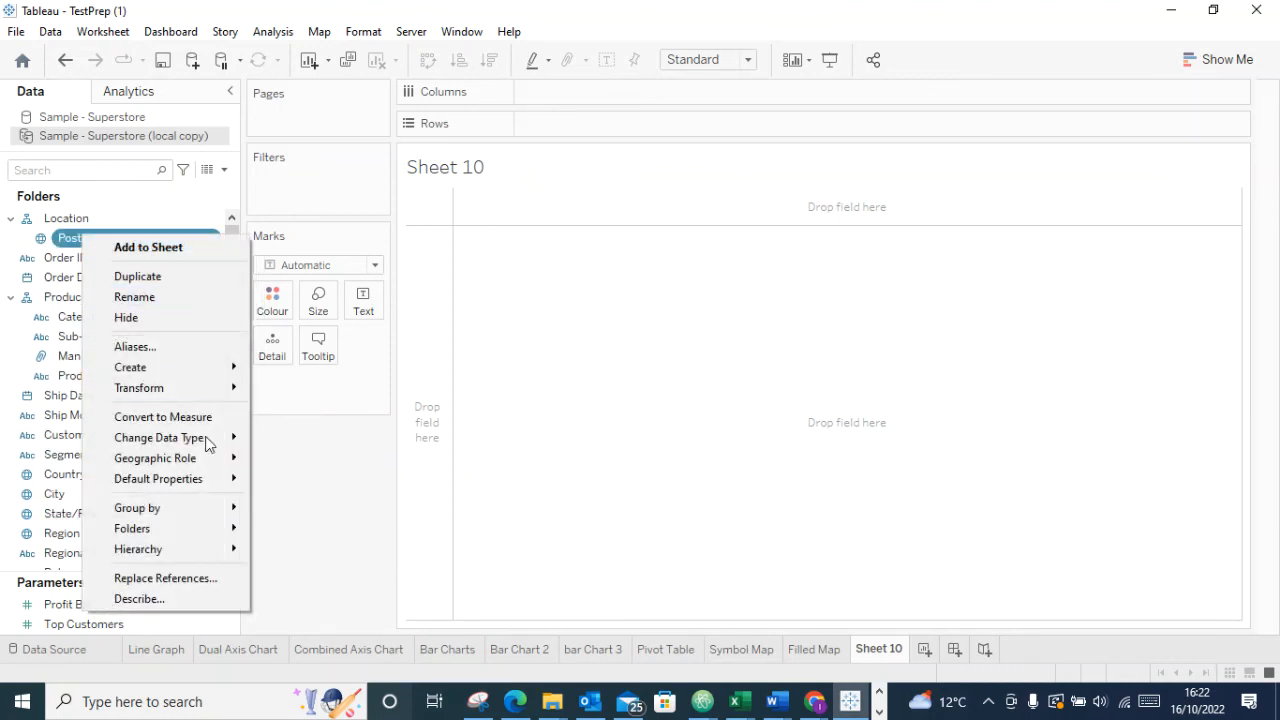
mouse_move(235, 549)
click(340, 556)
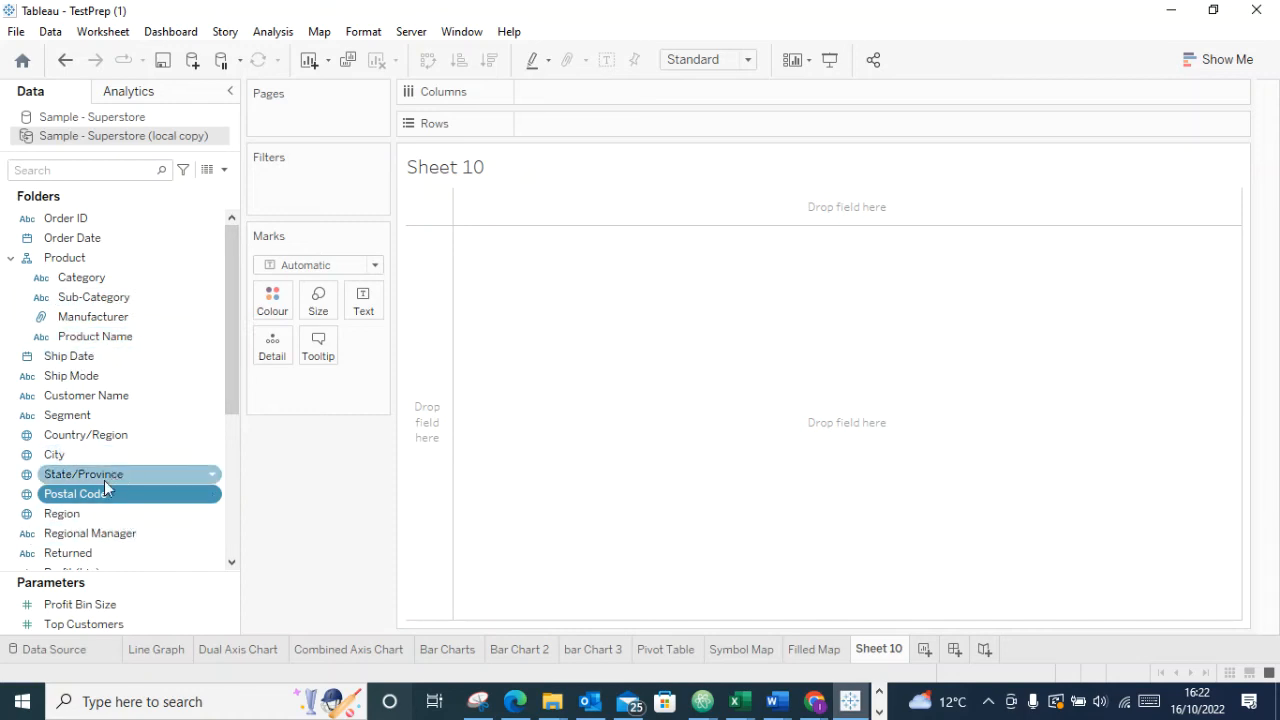
Combine Region with Country/Region in a new hierarchy named Location
scroll(130, 420, down, 5)
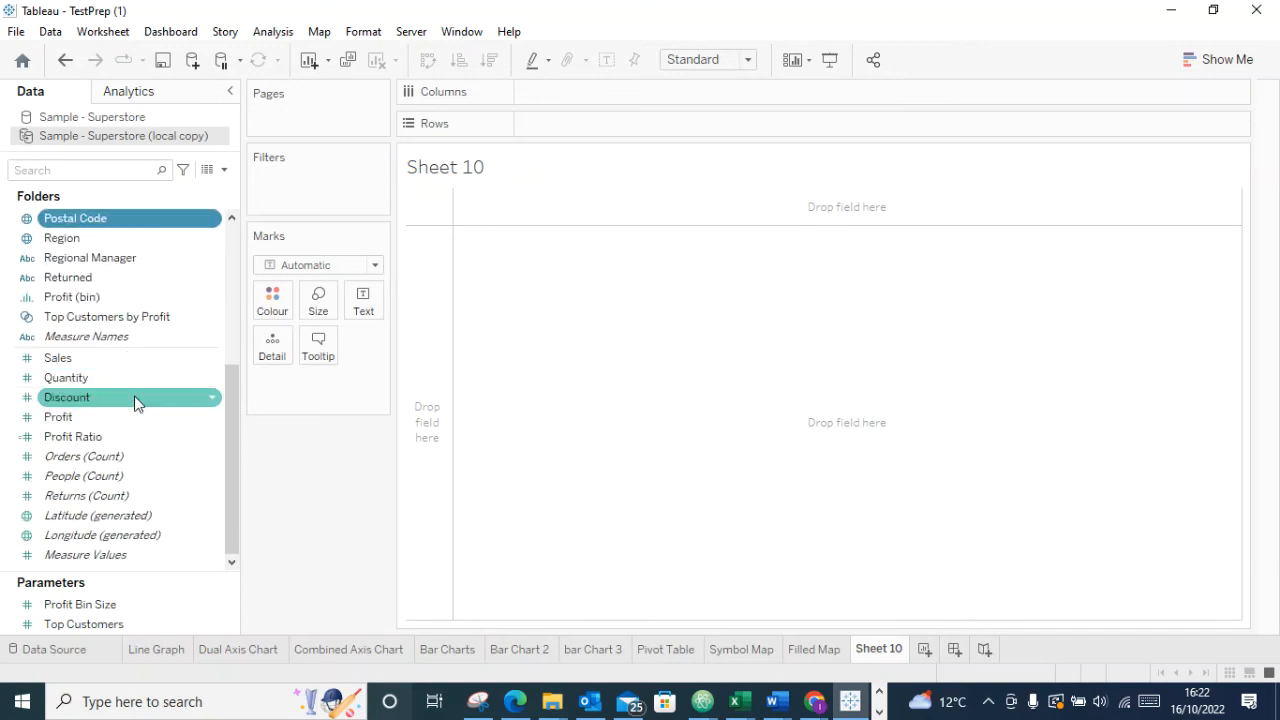
scroll(138, 400, up, 5)
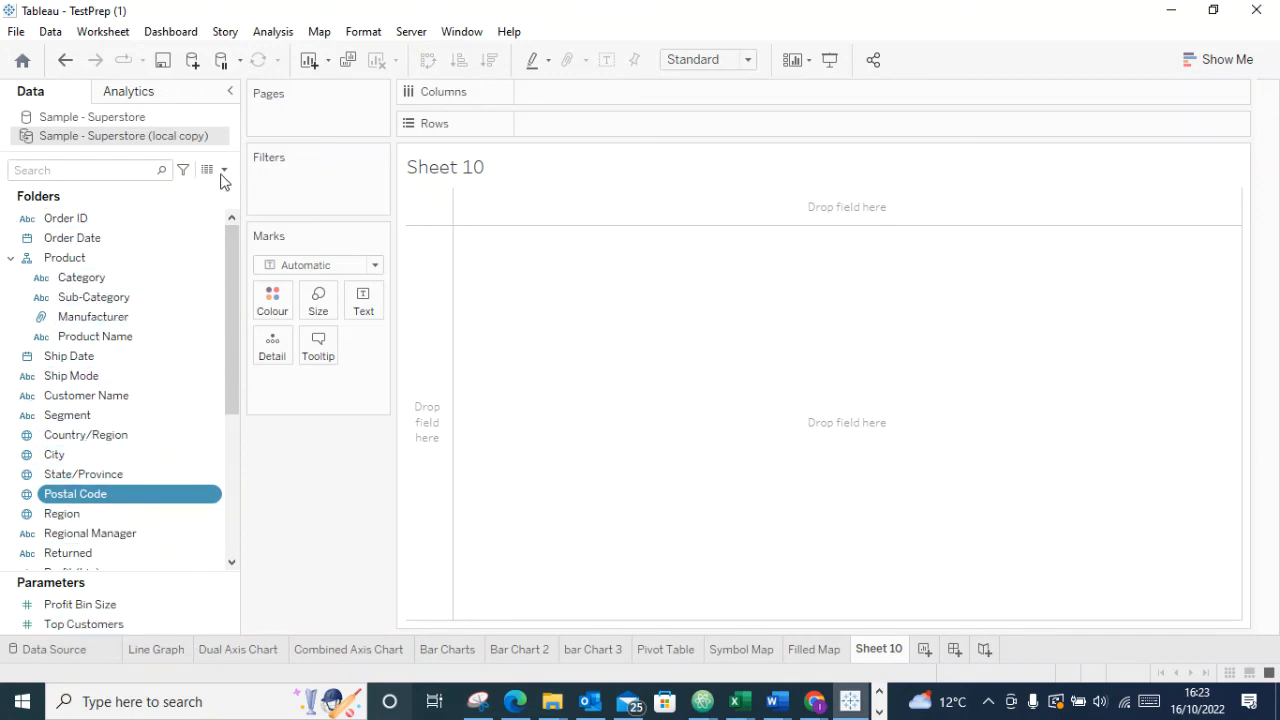
scroll(40, 400, down, 2)
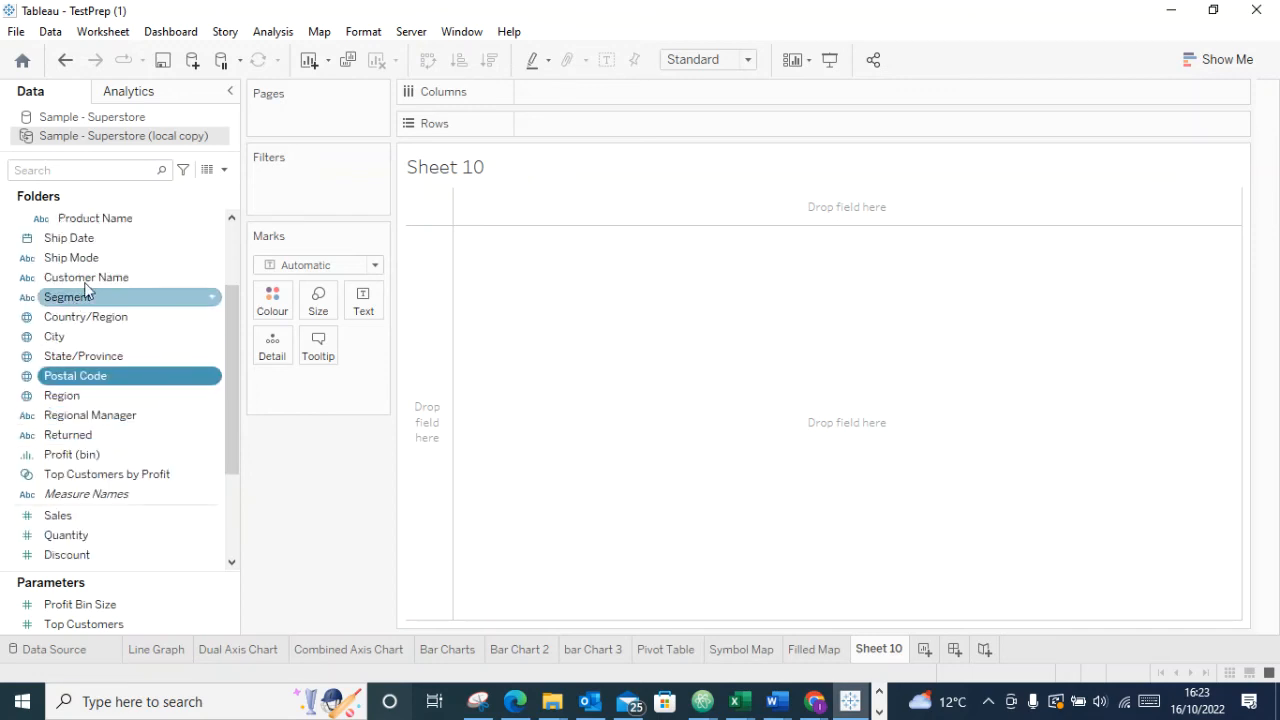
click(49, 398)
drag(49, 404, 83, 320)
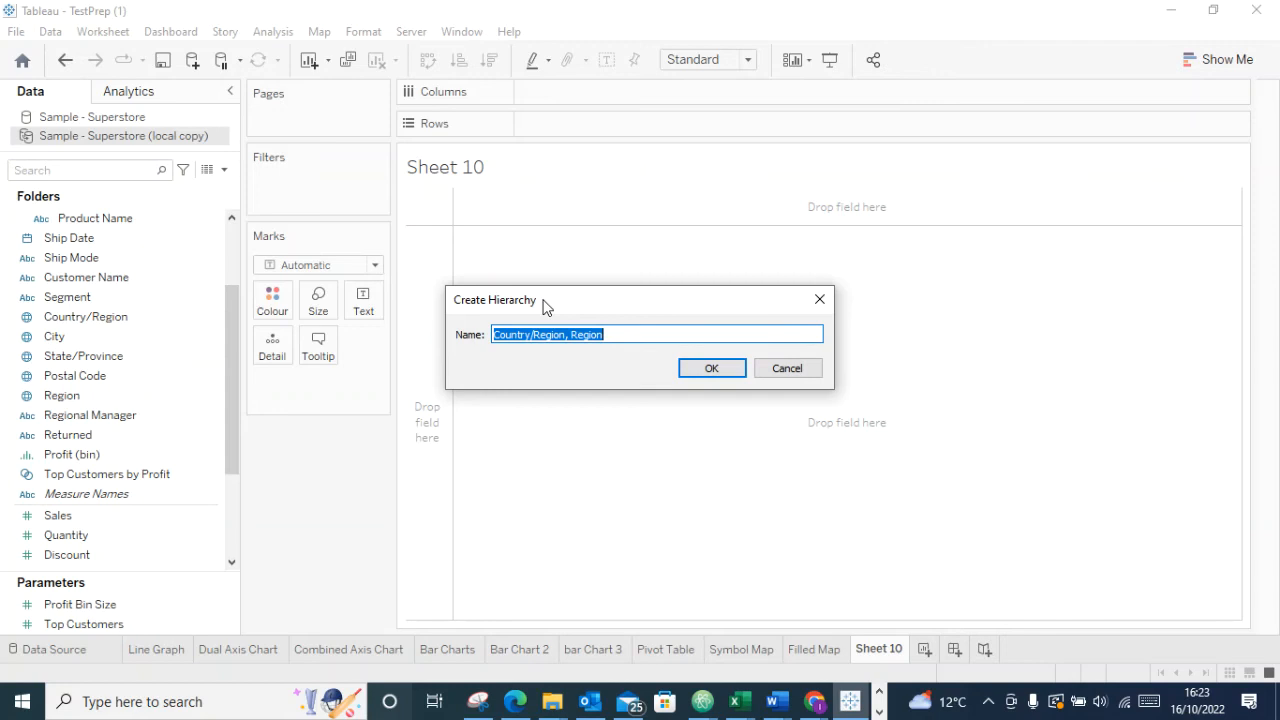
text(Location)
click(712, 368)
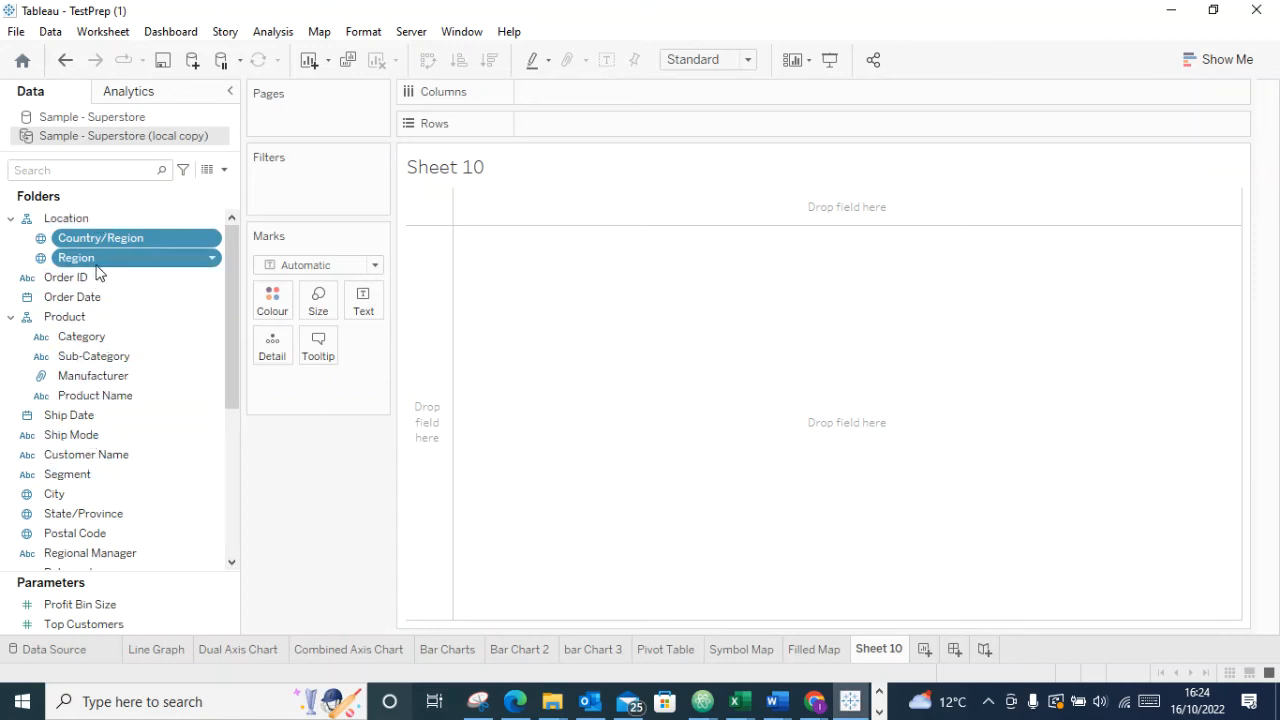
scroll(57, 466, down, 1)
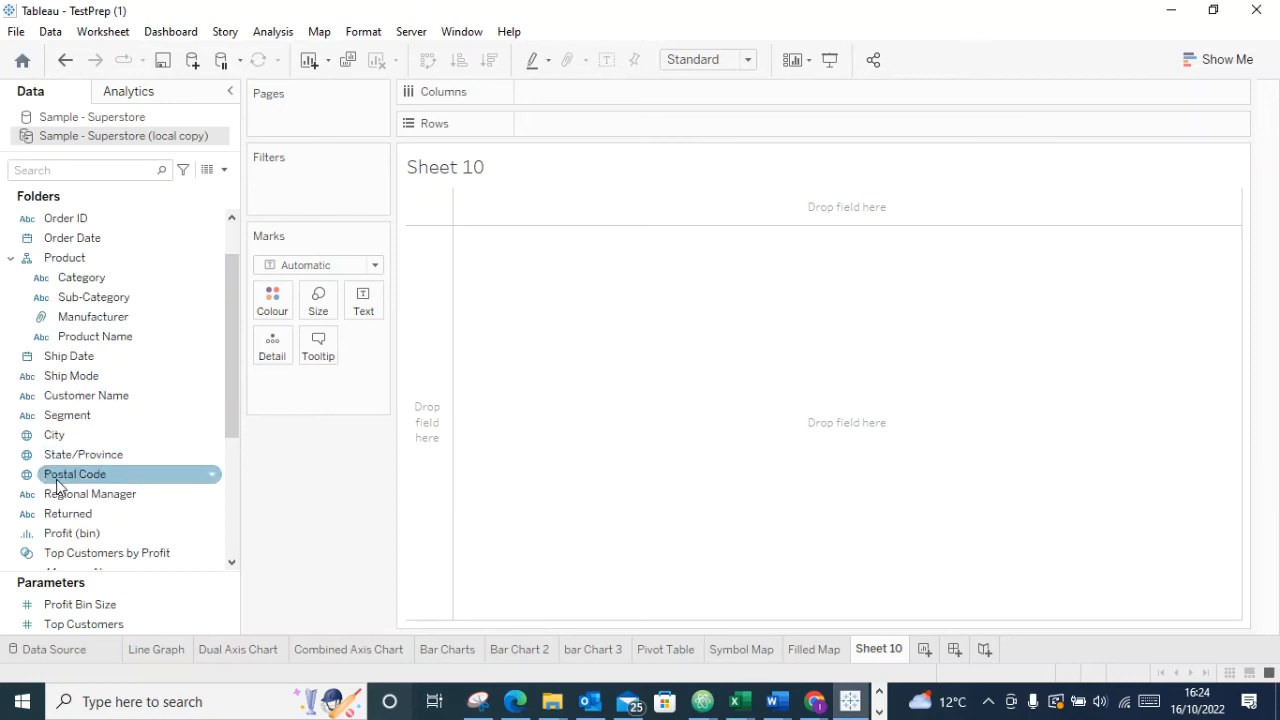
Add State/Province, City and Postal Code below Region in the Location hierarchy and collapse the hierarchy
drag(90, 460, 298, 517)
scroll(189, 346, up, 2)
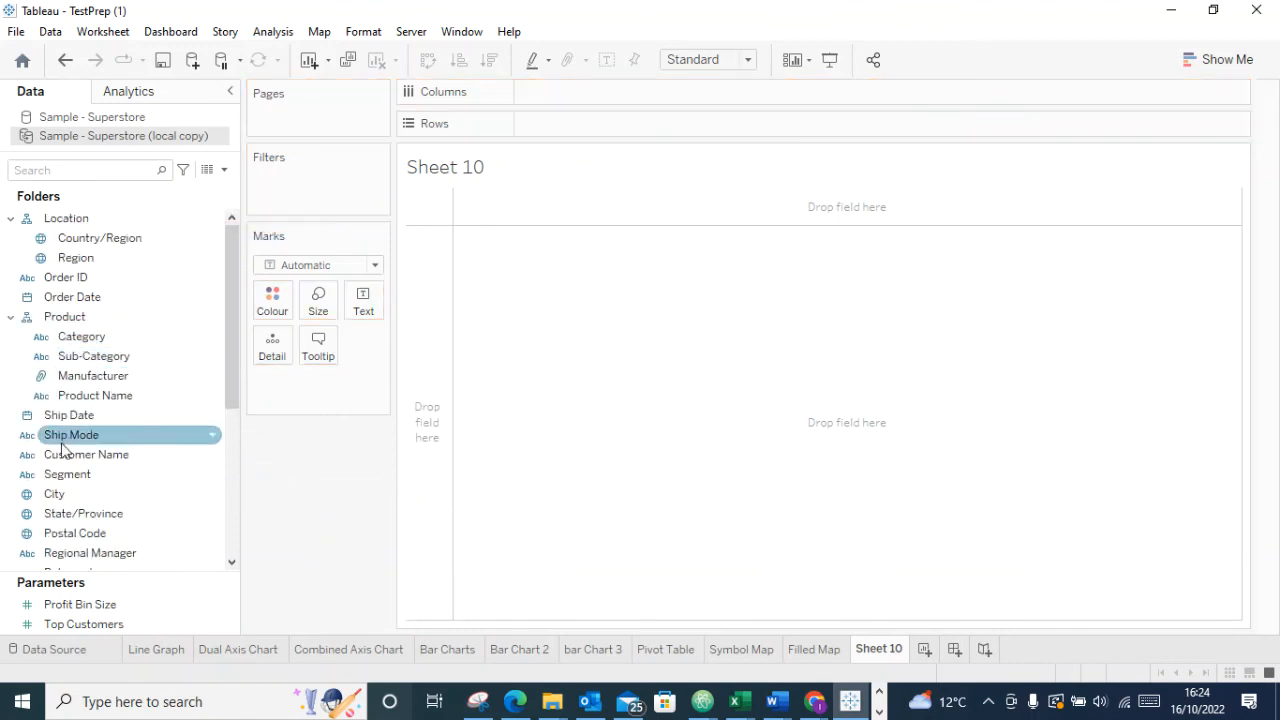
drag(94, 518, 88, 266)
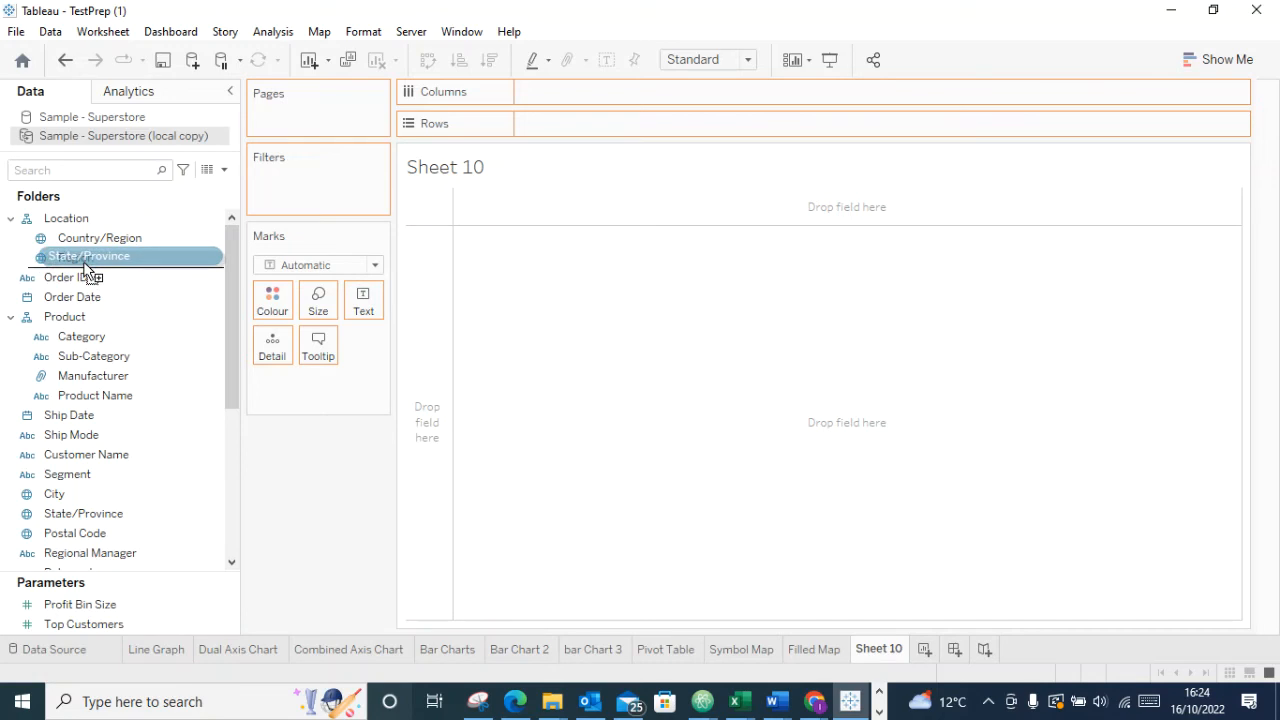
drag(85, 264, 88, 266)
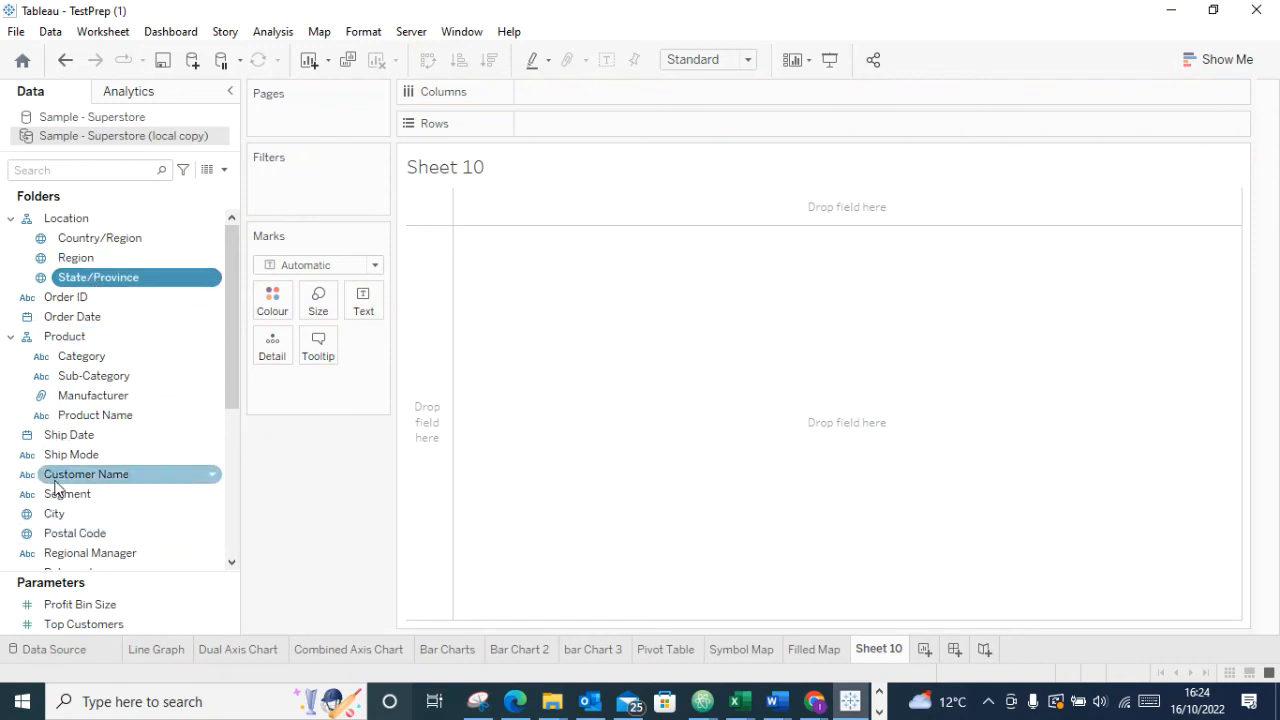
drag(50, 516, 81, 292)
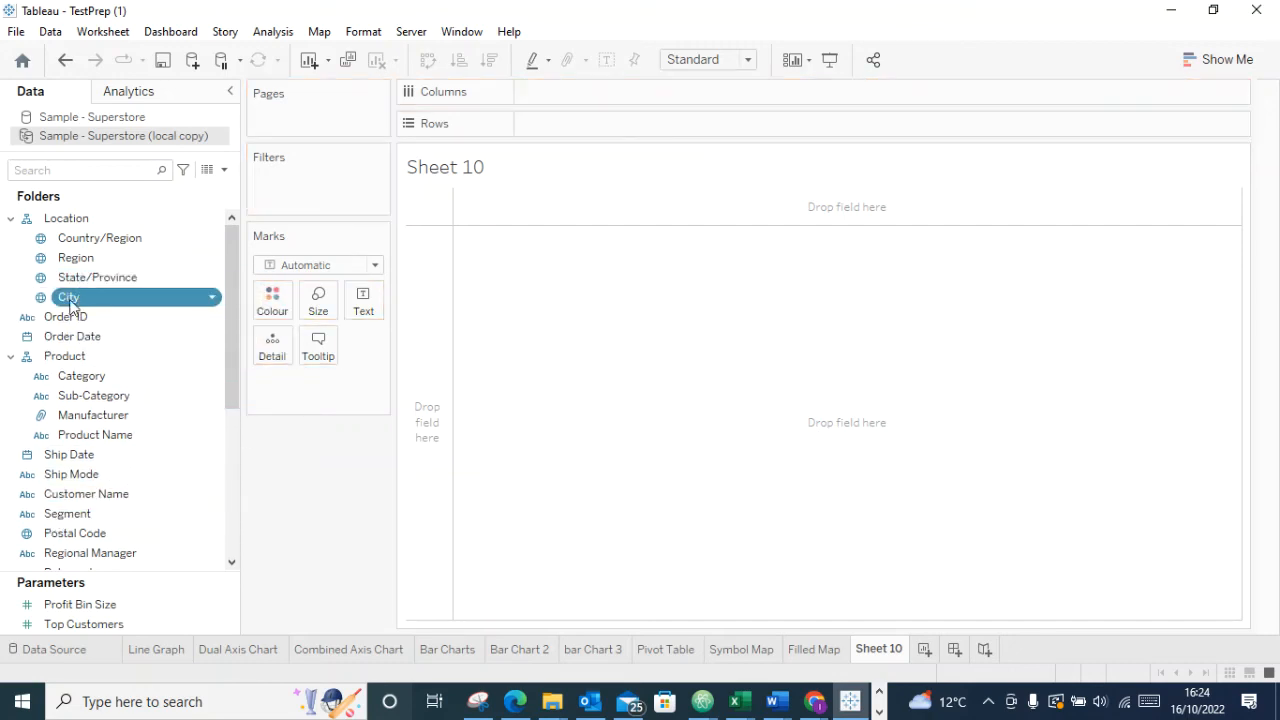
drag(60, 533, 64, 314)
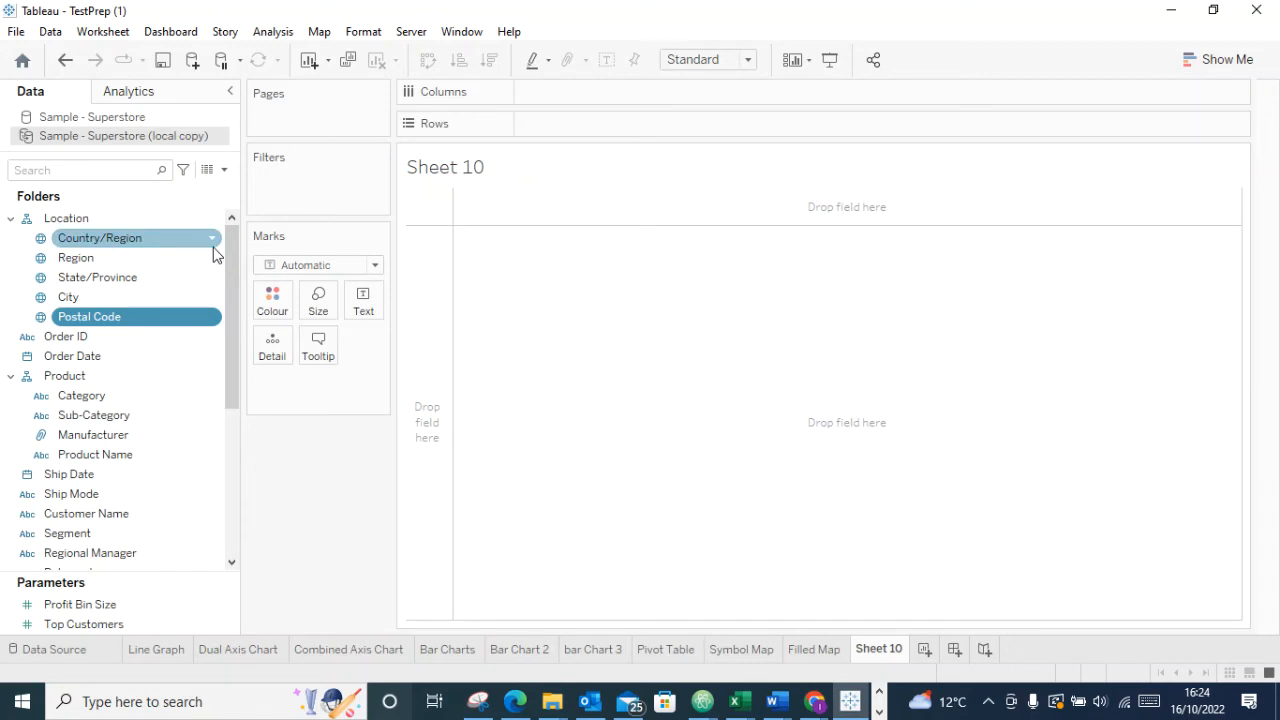
click(11, 218)
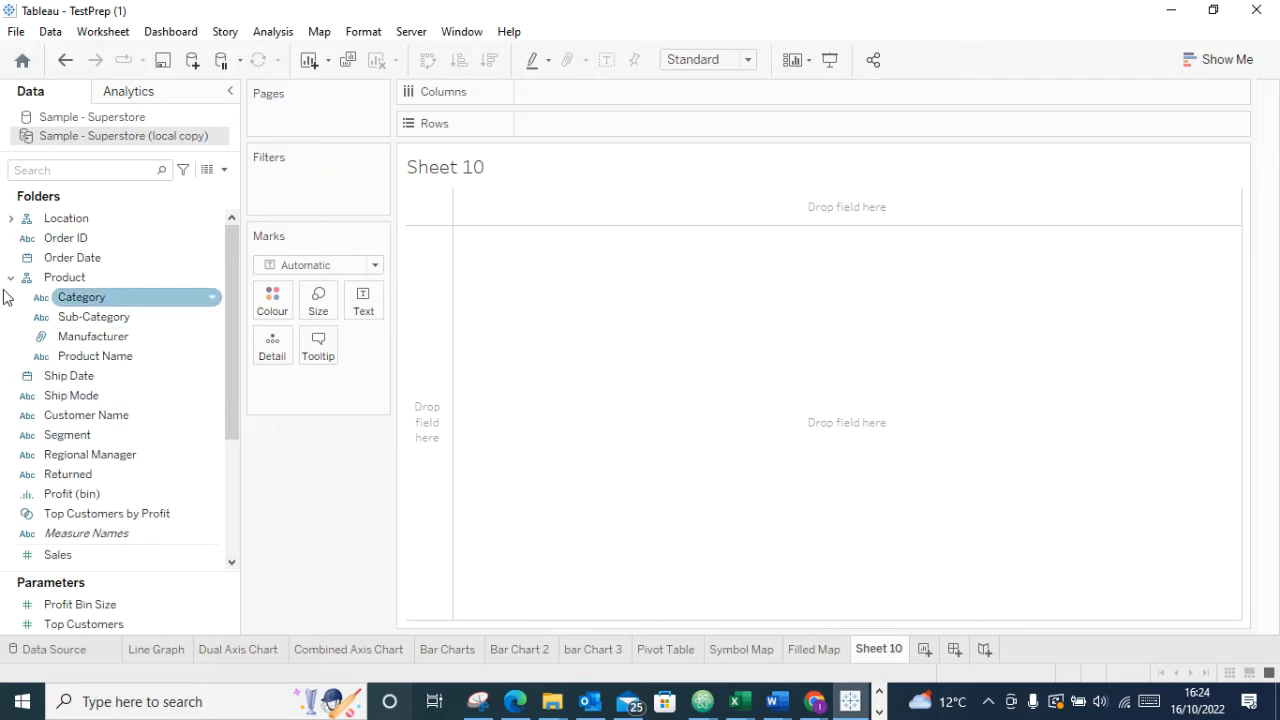
Add the Manufacturer field from the Product hierarchy to the rows of the sheet
click(11, 277)
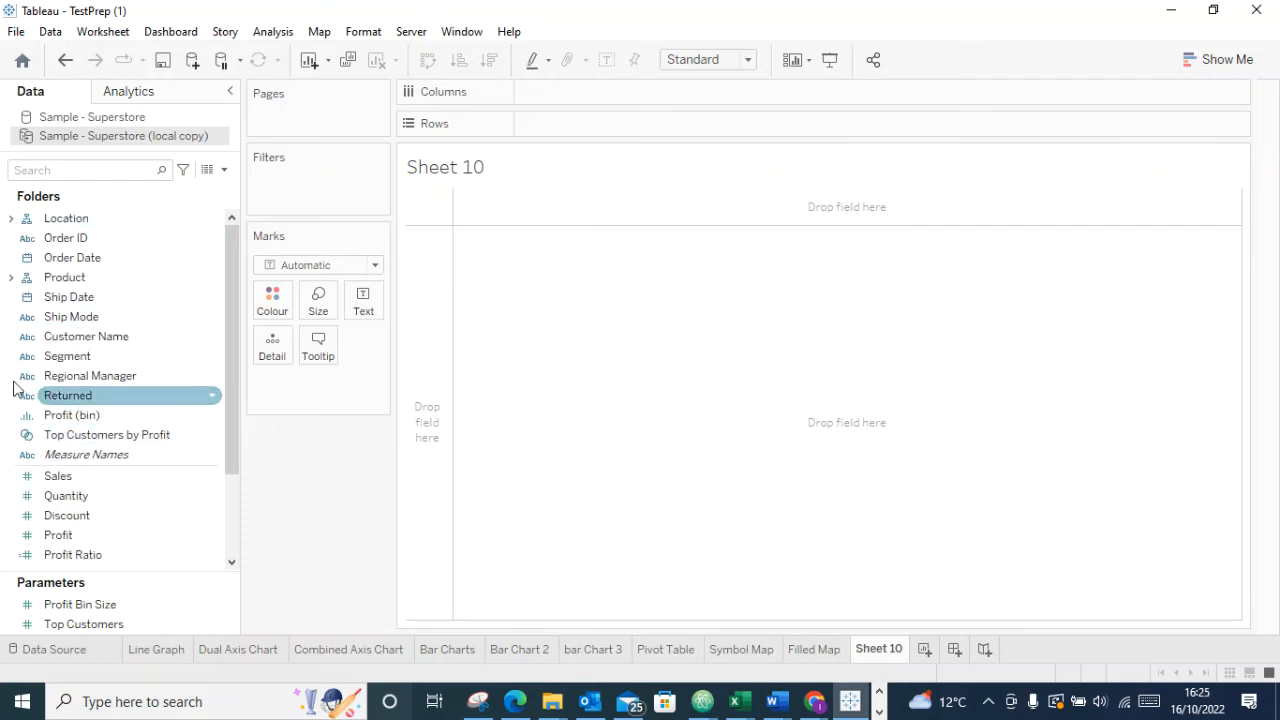
click(11, 278)
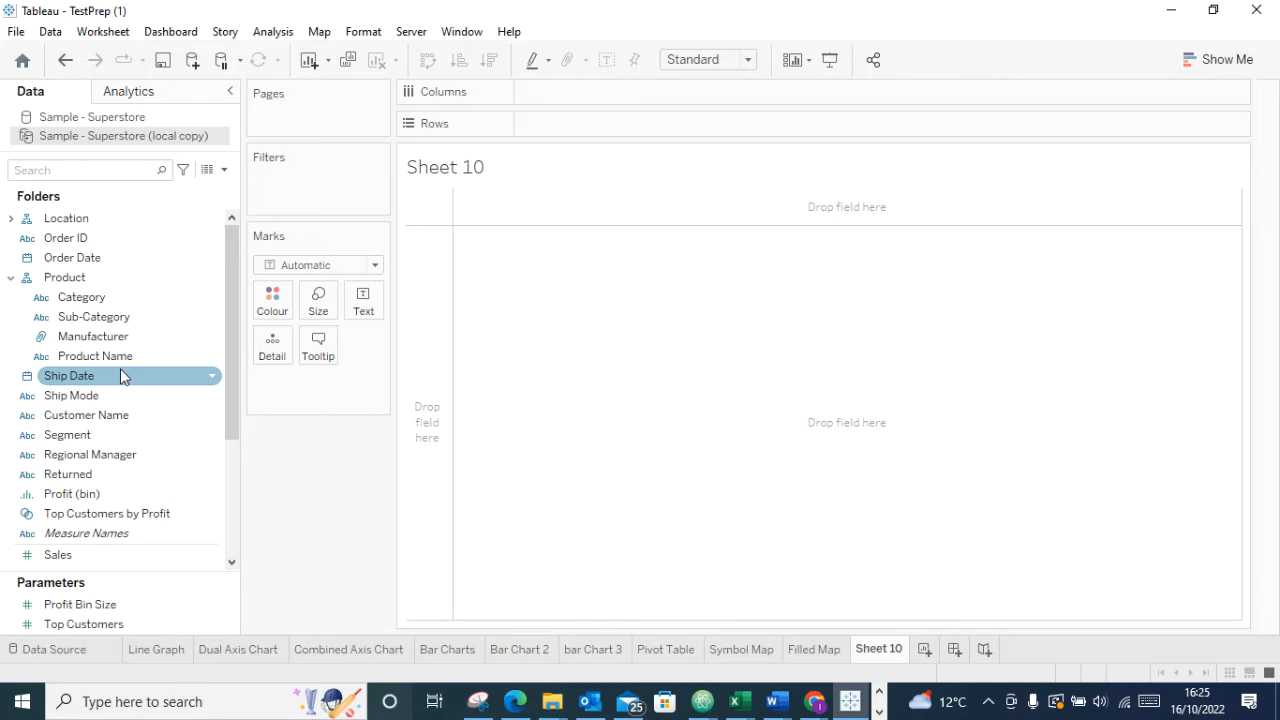
click(79, 341)
double_click(79, 341)
click(760, 207)
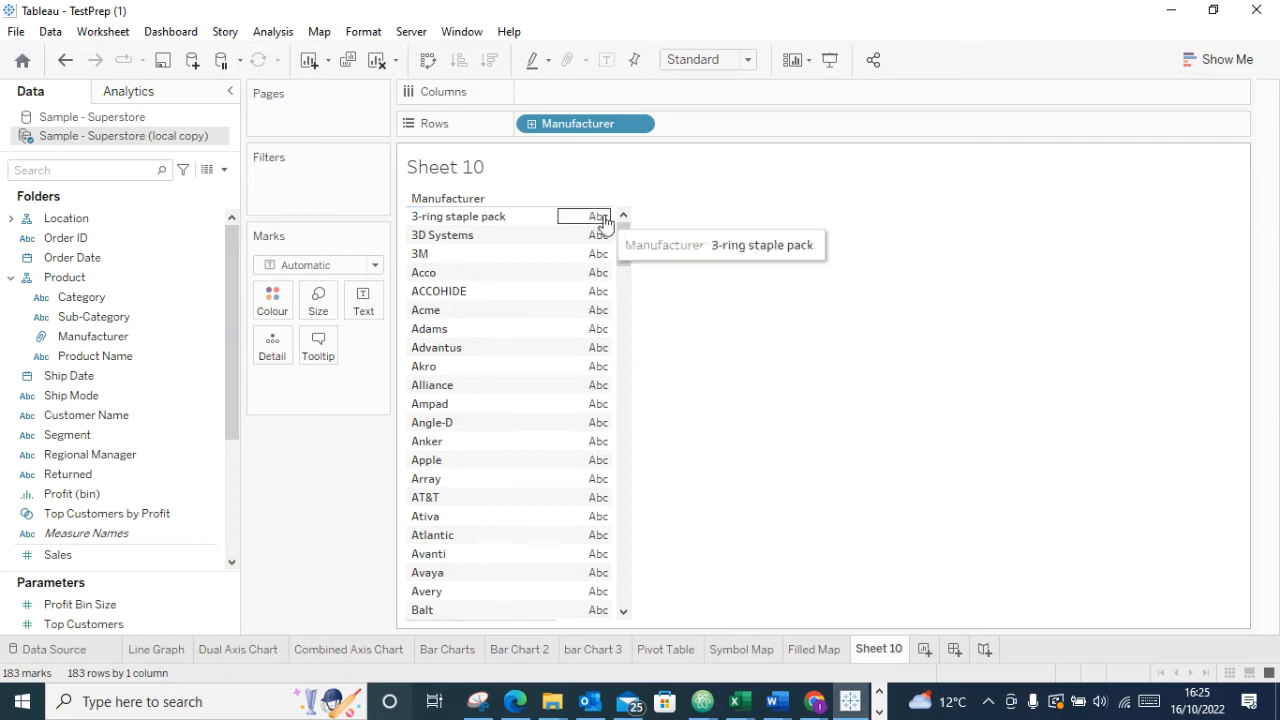
Examine the list of Manufacturer members available for a new group and leave without creating the group
right_click(82, 338)
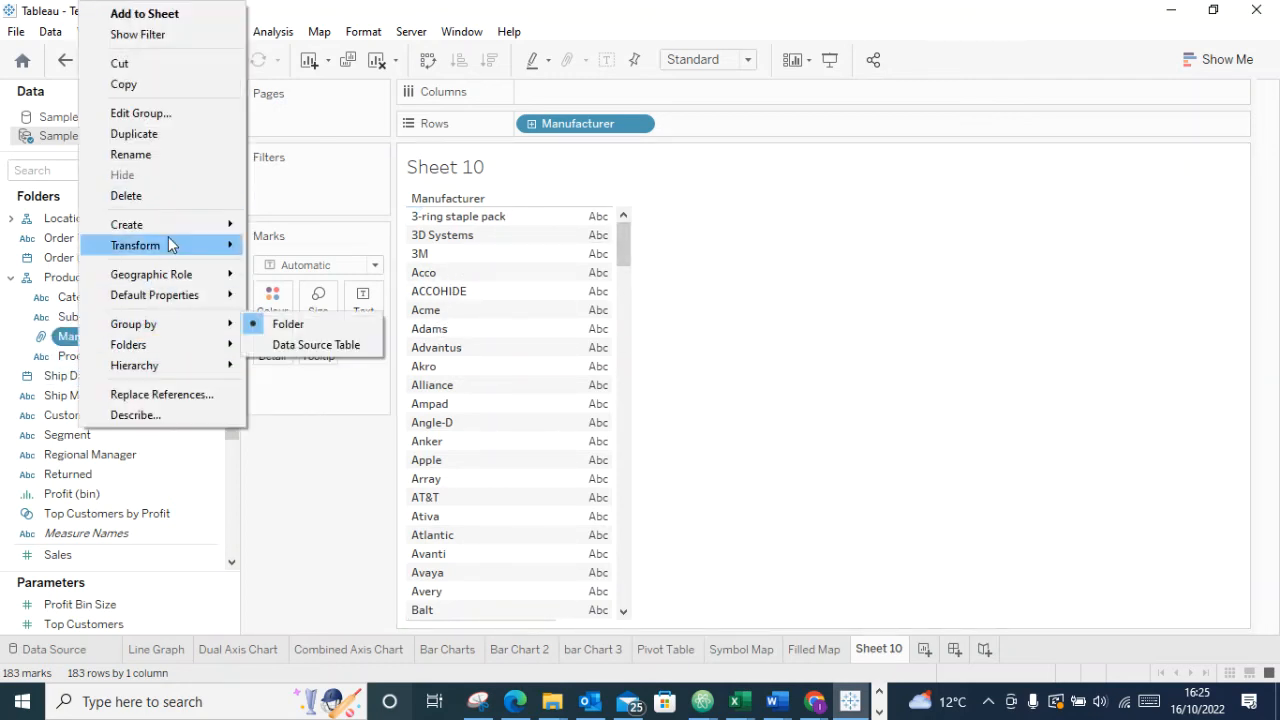
mouse_move(179, 224)
click(286, 246)
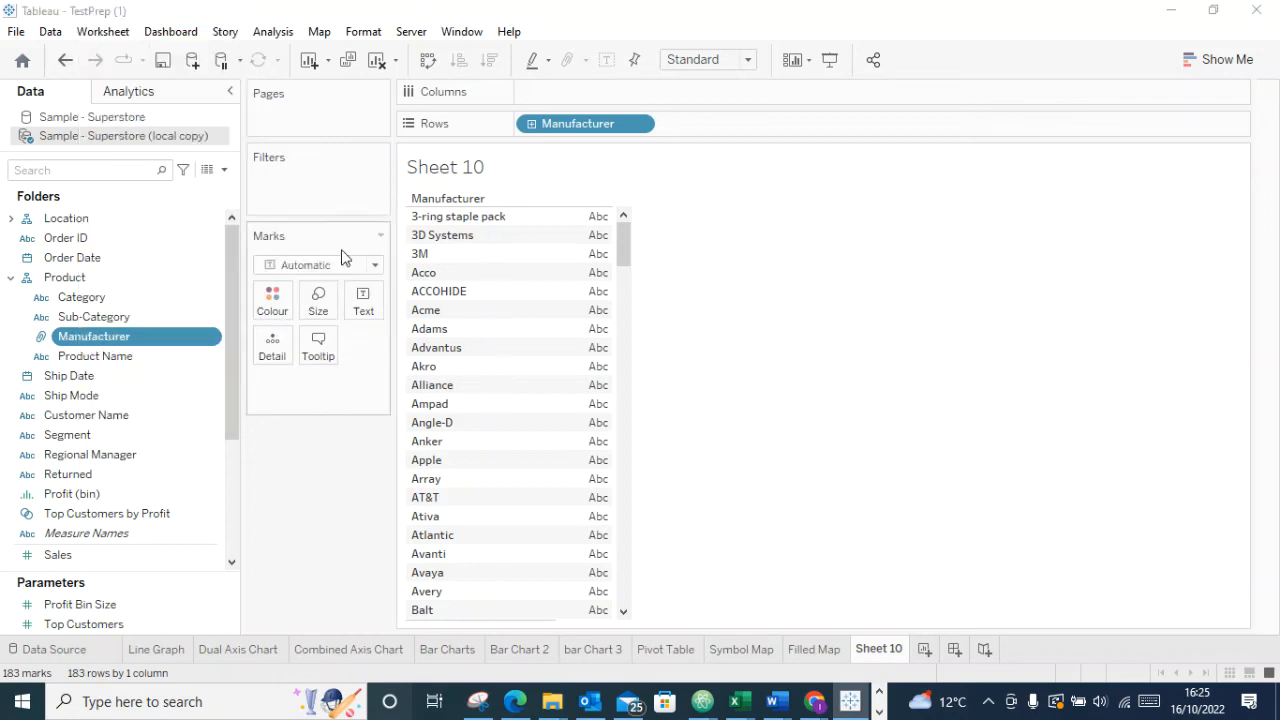
scroll(674, 300, down, 15)
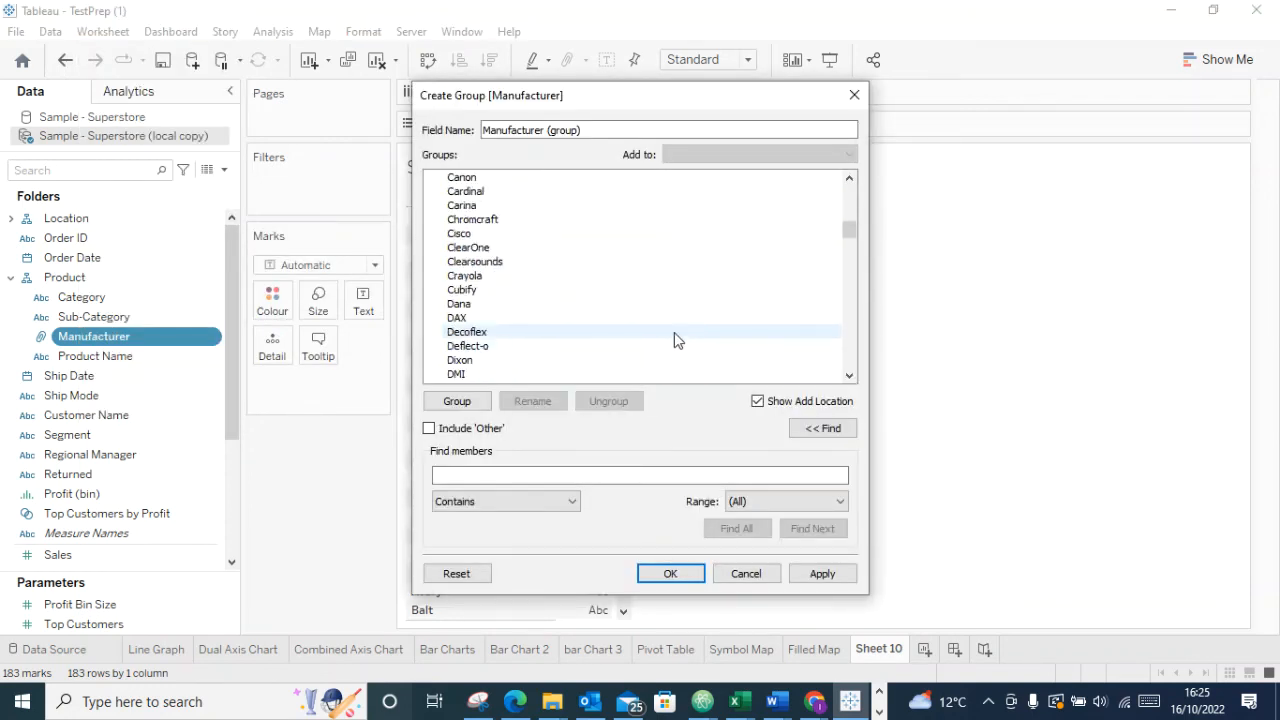
scroll(812, 270, up, 15)
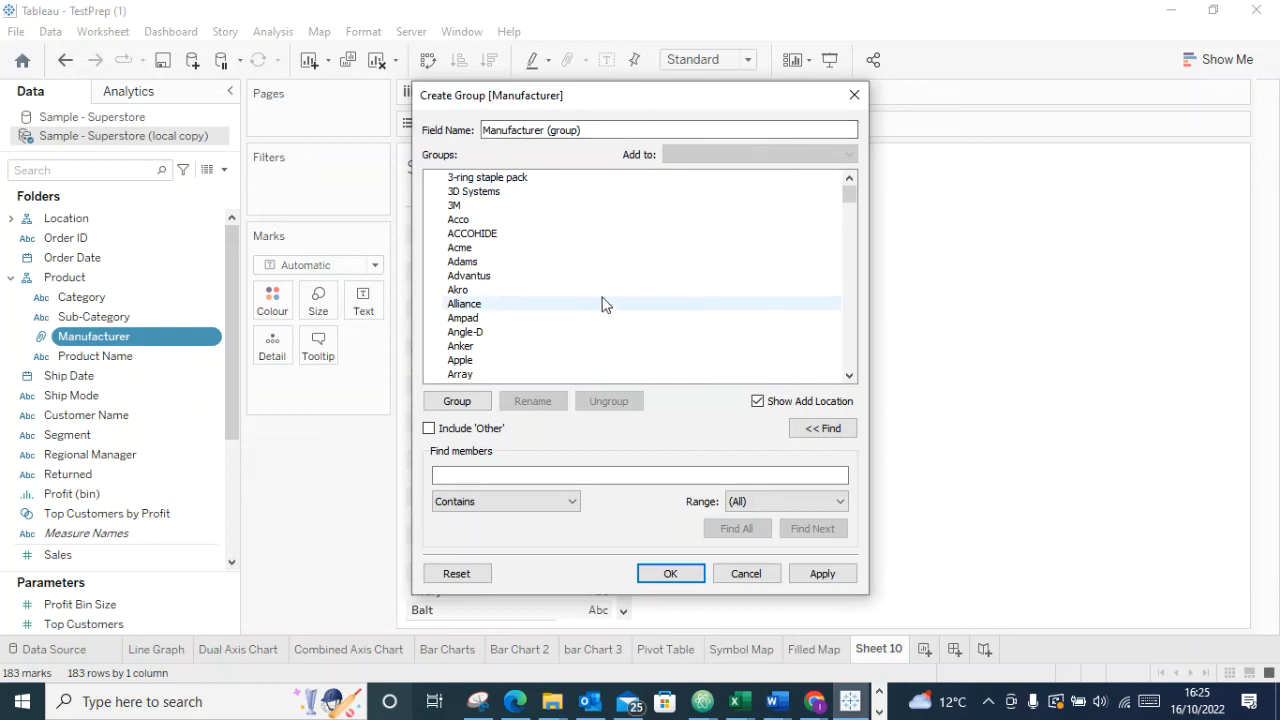
scroll(620, 320, down, 4)
scroll(628, 314, down, 20)
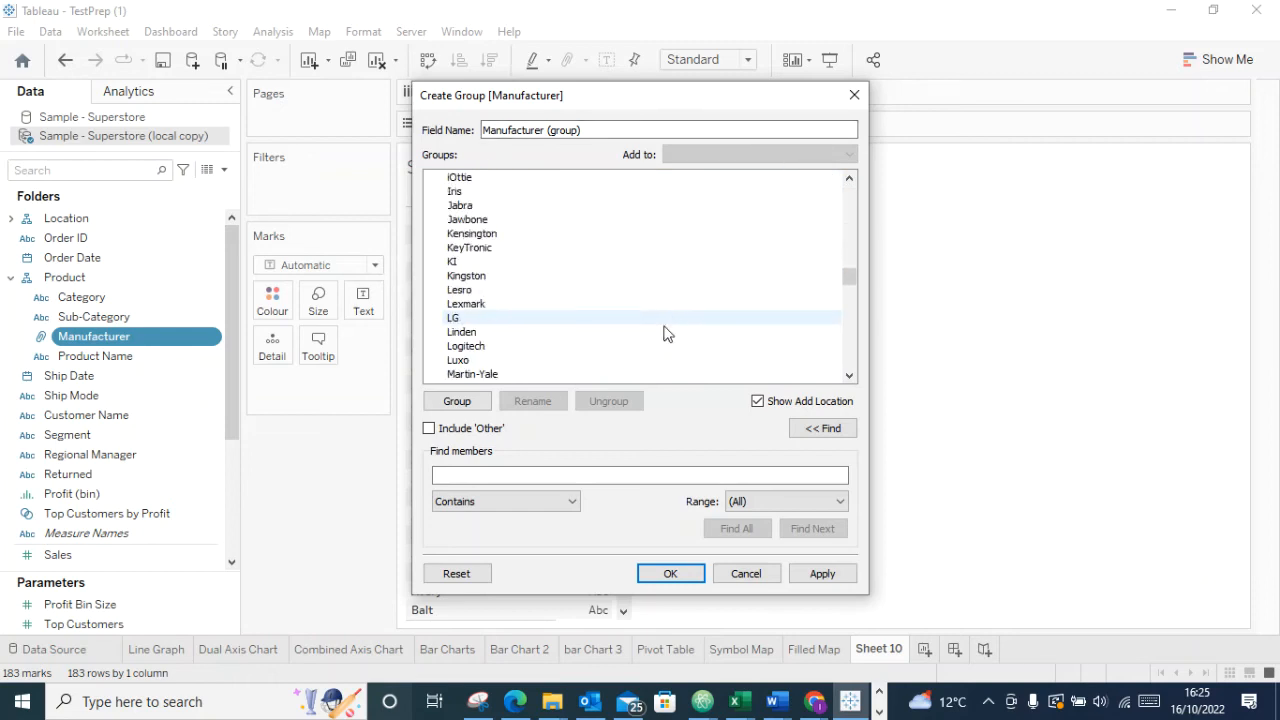
scroll(672, 332, down, 3)
scroll(678, 323, up, 20)
scroll(687, 323, up, 20)
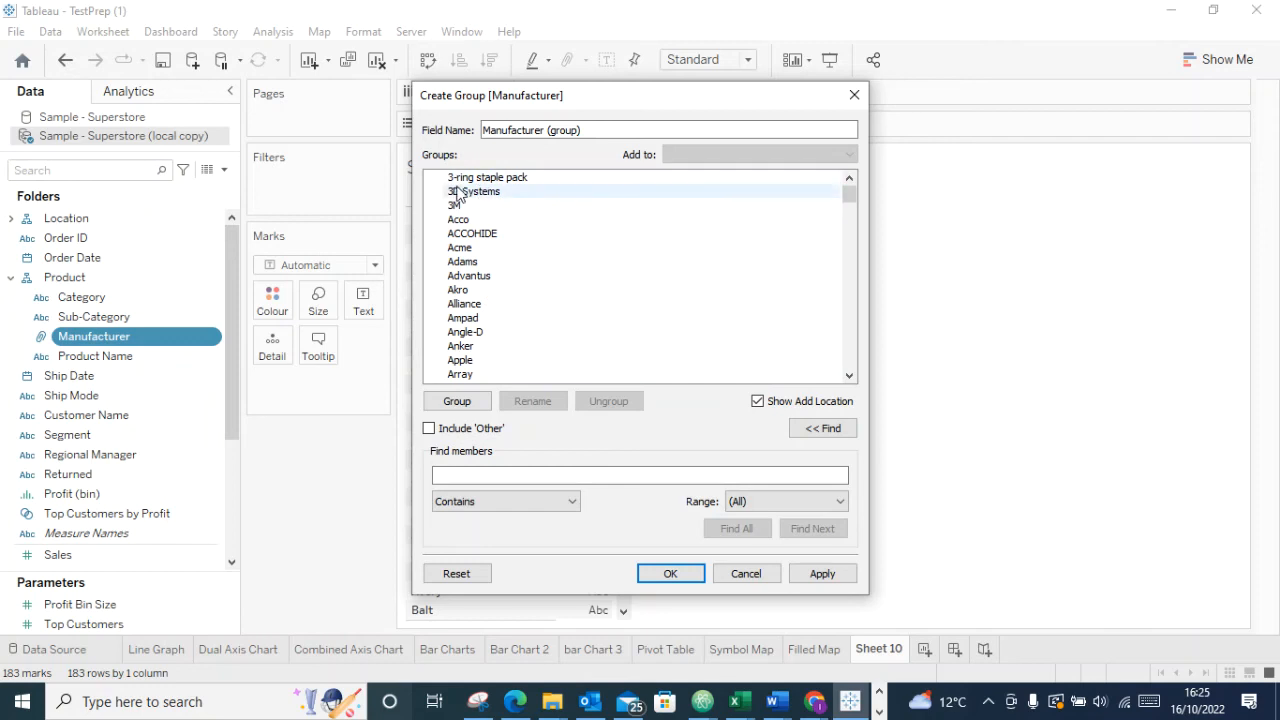
scroll(464, 335, down, 3)
scroll(466, 328, down, 20)
scroll(507, 321, down, 20)
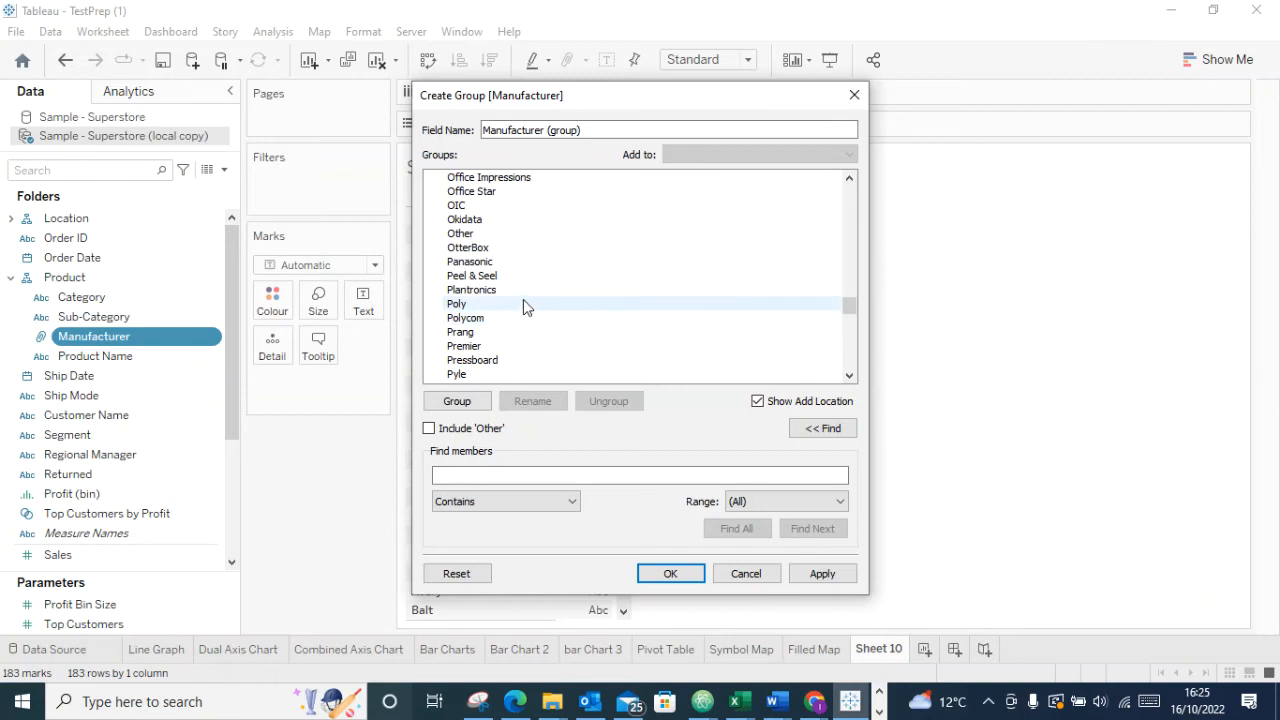
scroll(523, 300, down, 15)
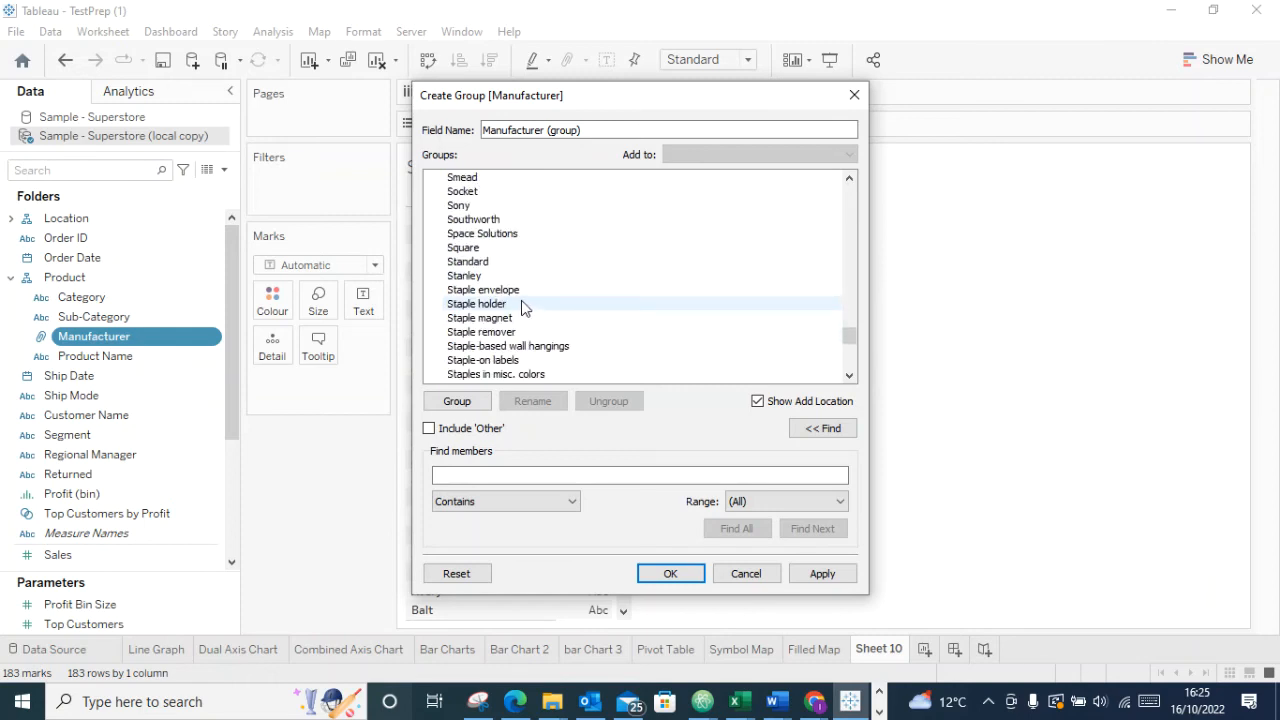
scroll(522, 309, down, 7)
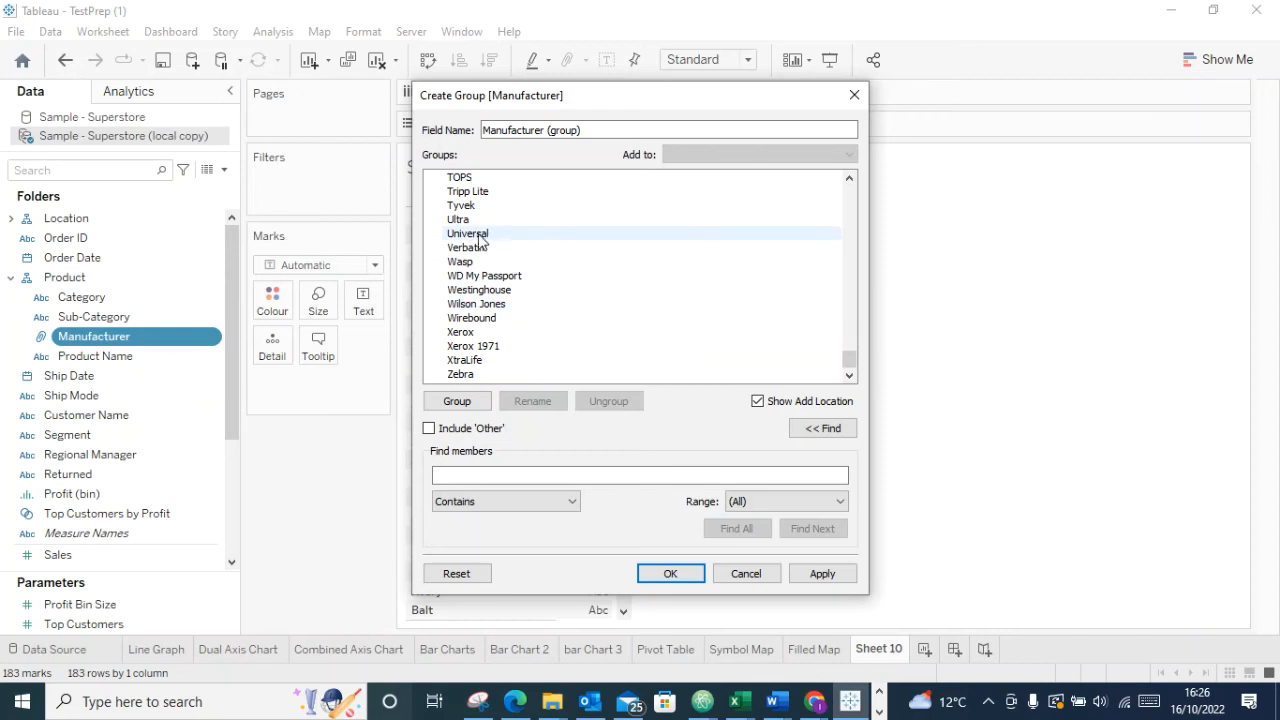
scroll(470, 236, up, 1)
scroll(474, 185, up, 15)
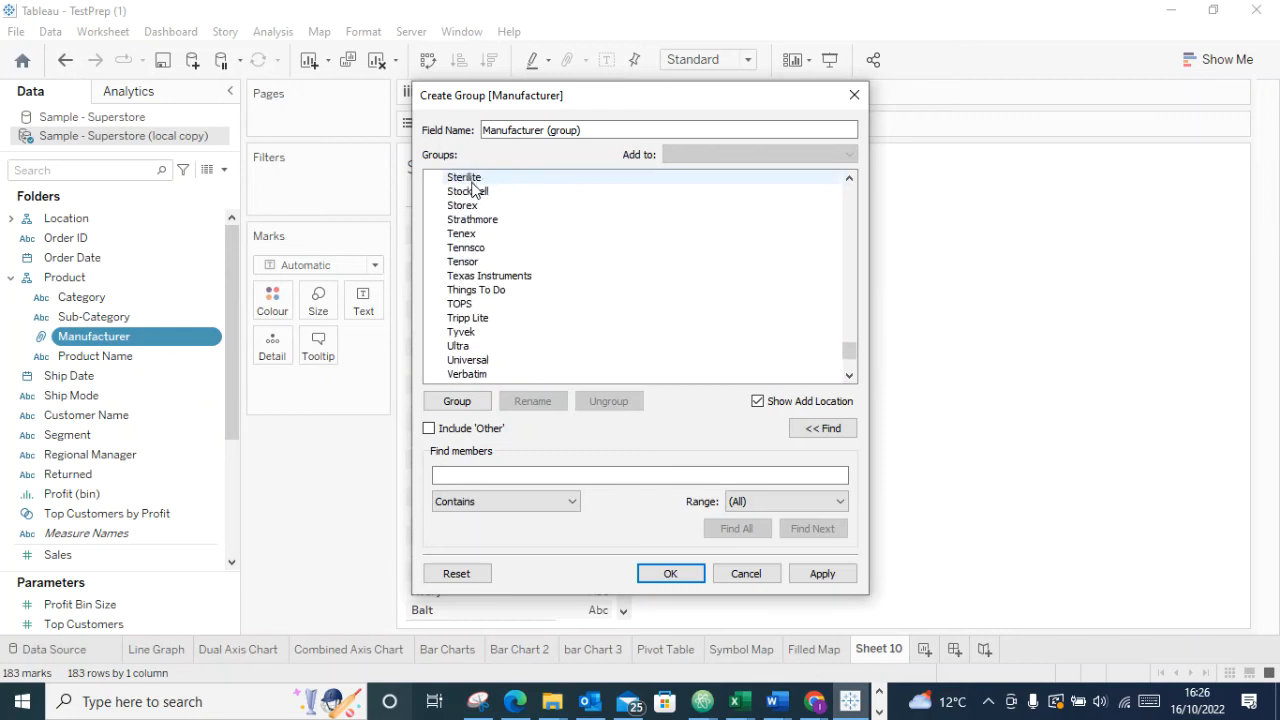
scroll(478, 190, up, 20)
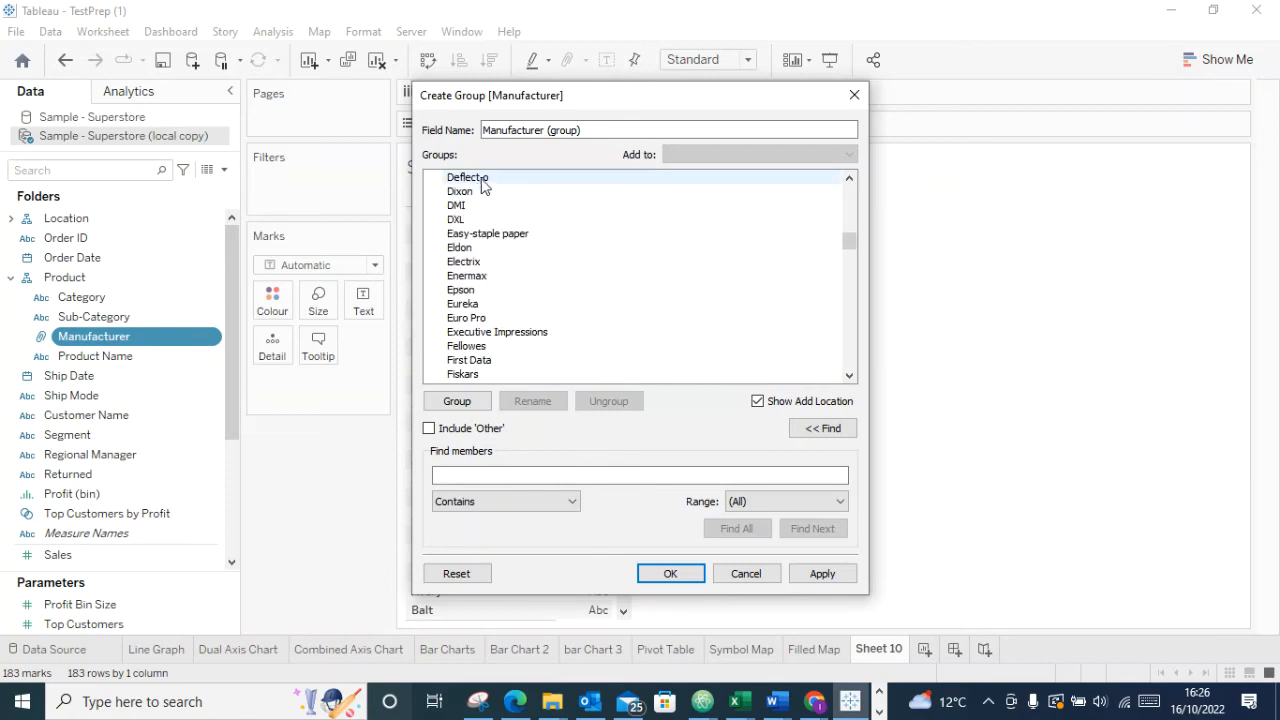
scroll(480, 190, up, 15)
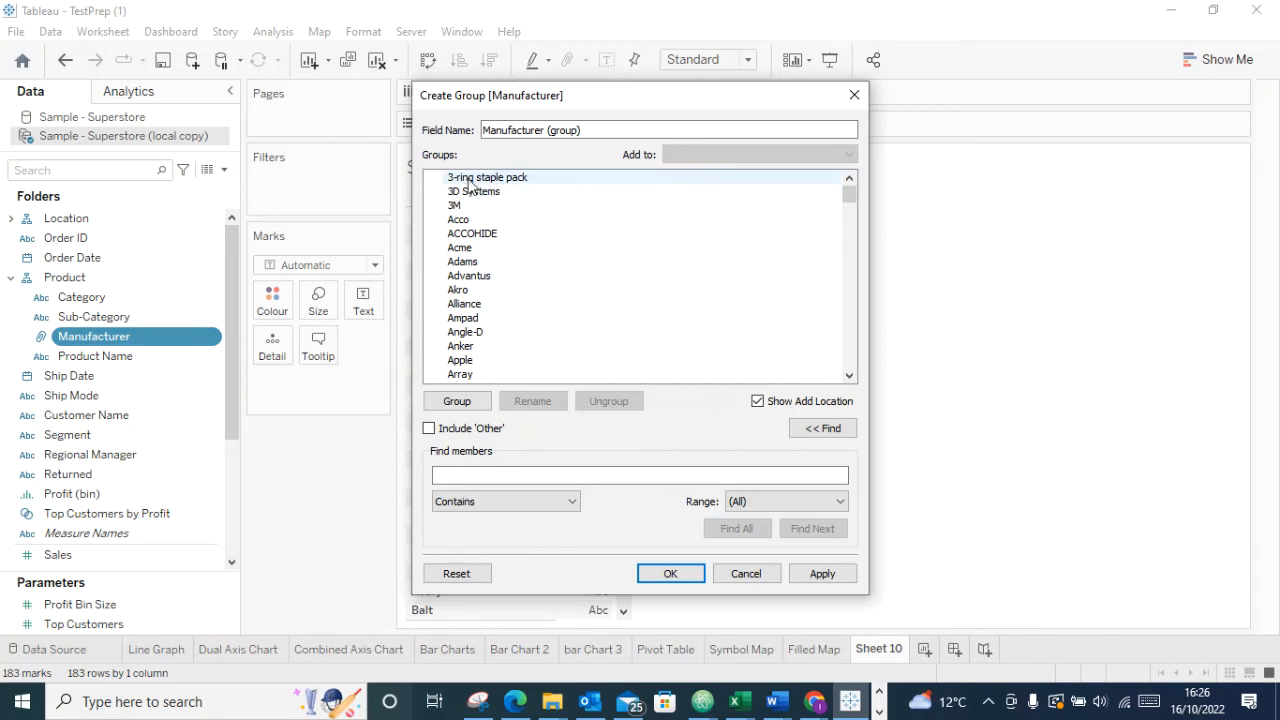
scroll(468, 264, down, 2)
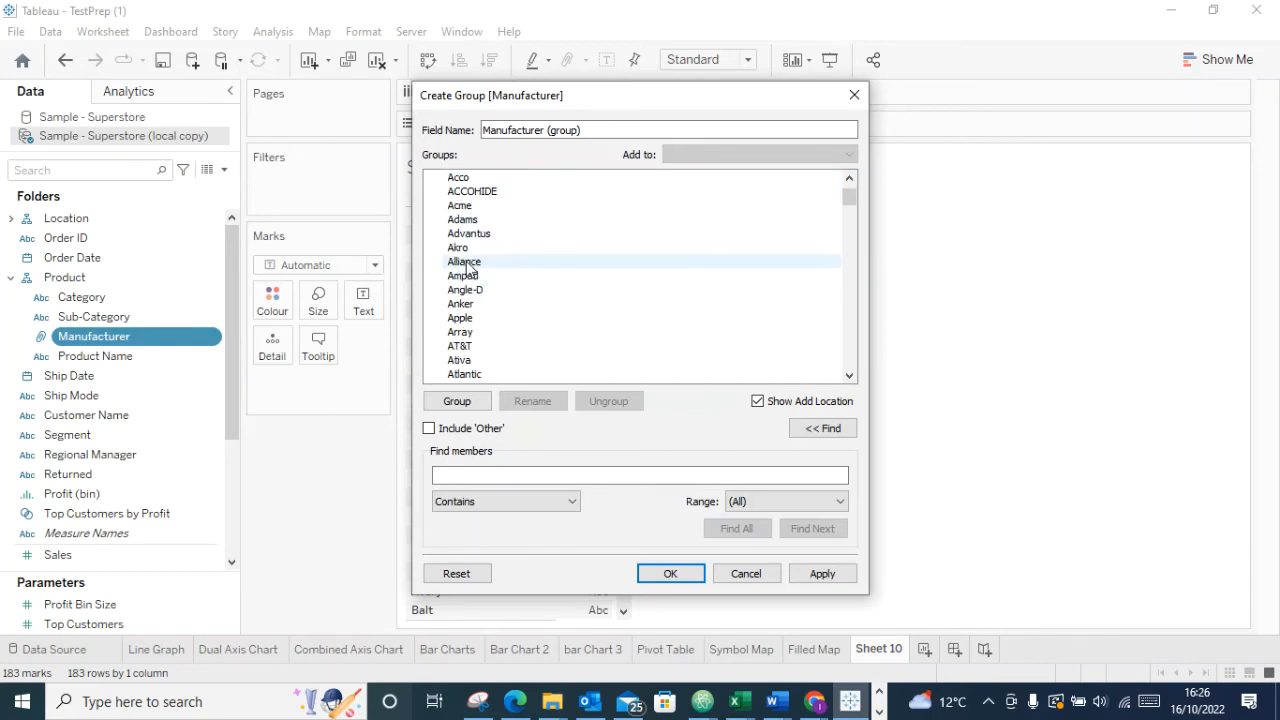
scroll(466, 263, up, 2)
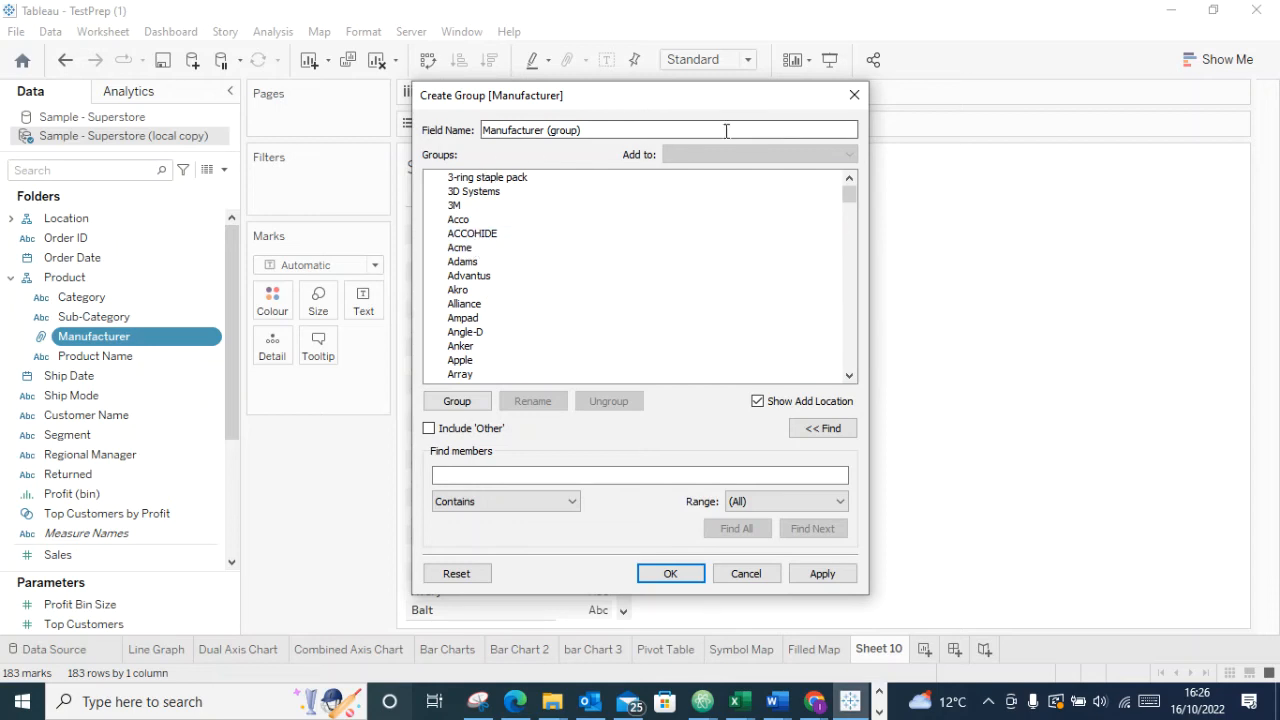
click(854, 95)
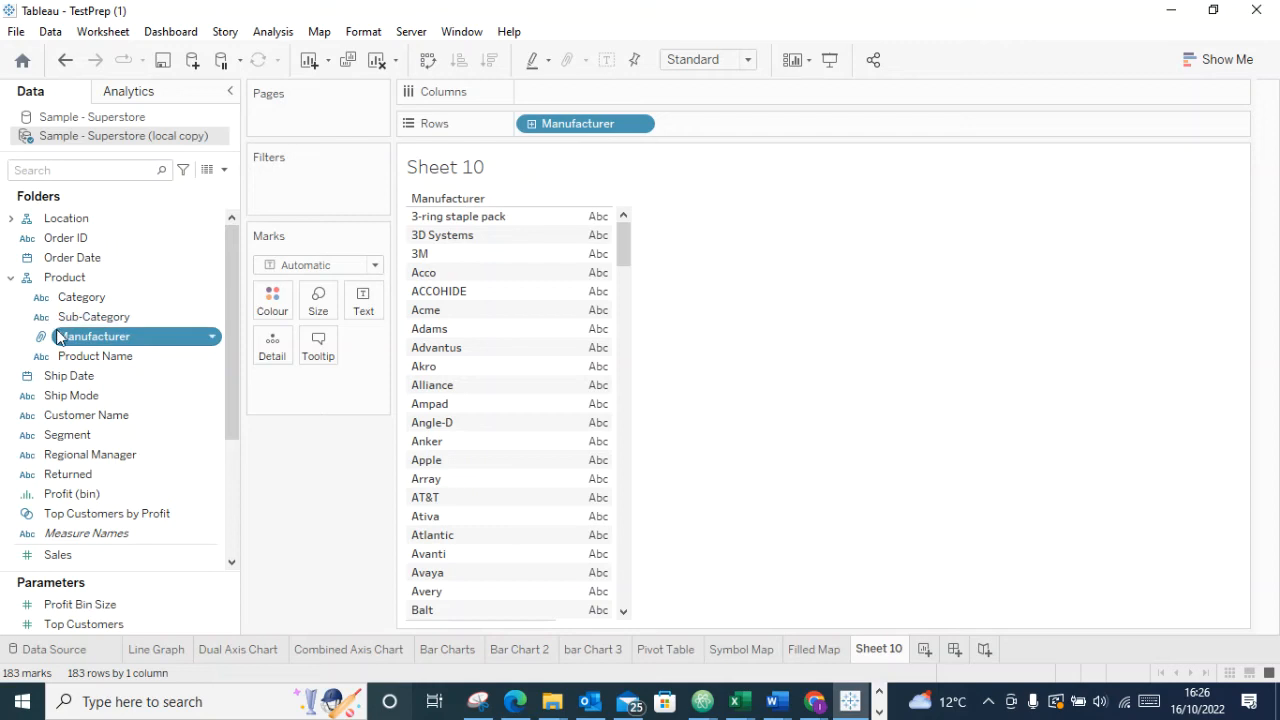
Start a new group on the Sub-Category field and select Accessories, Appliances, Art and Copiers as members
drag(57, 336, 465, 262)
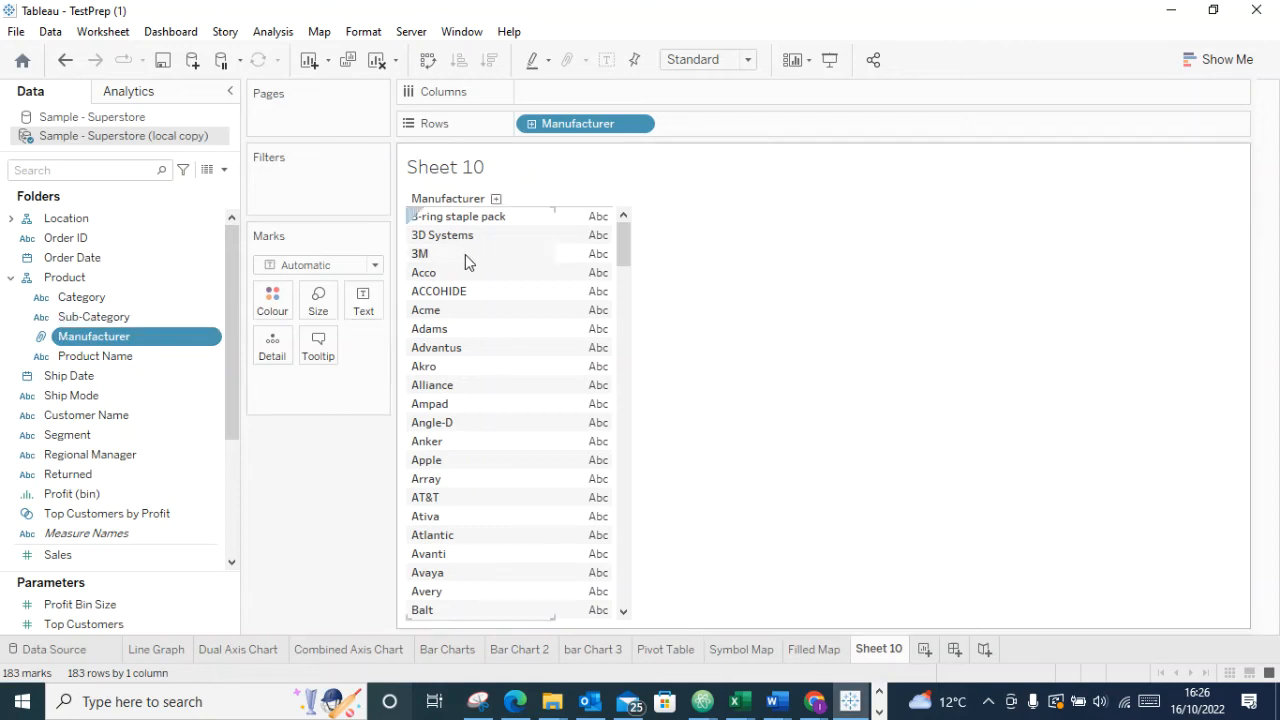
right_click(76, 318)
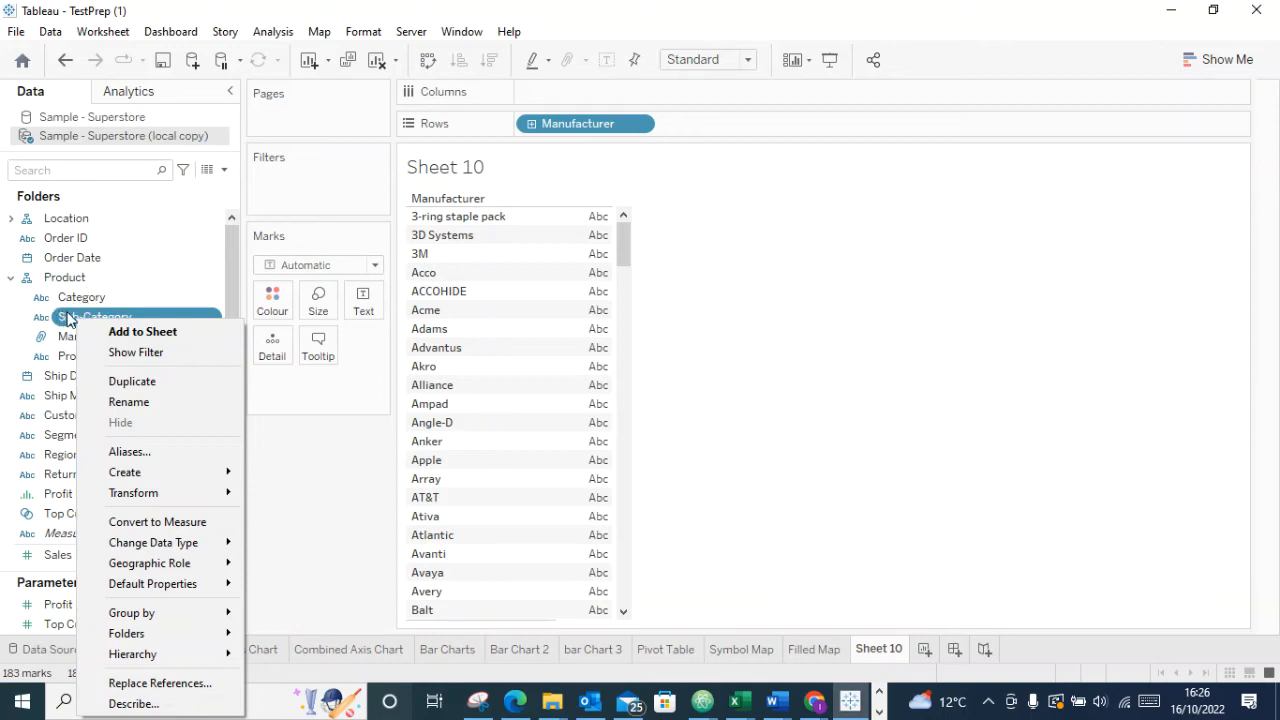
mouse_move(205, 474)
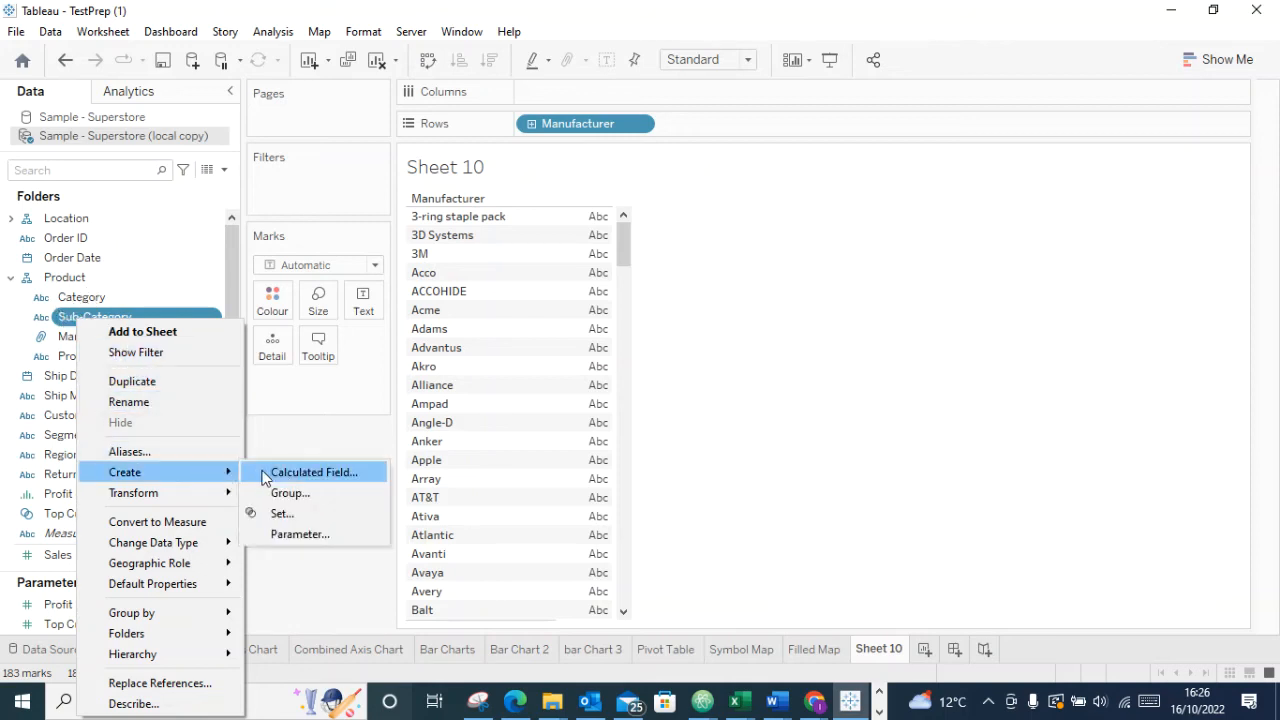
right_click(76, 318)
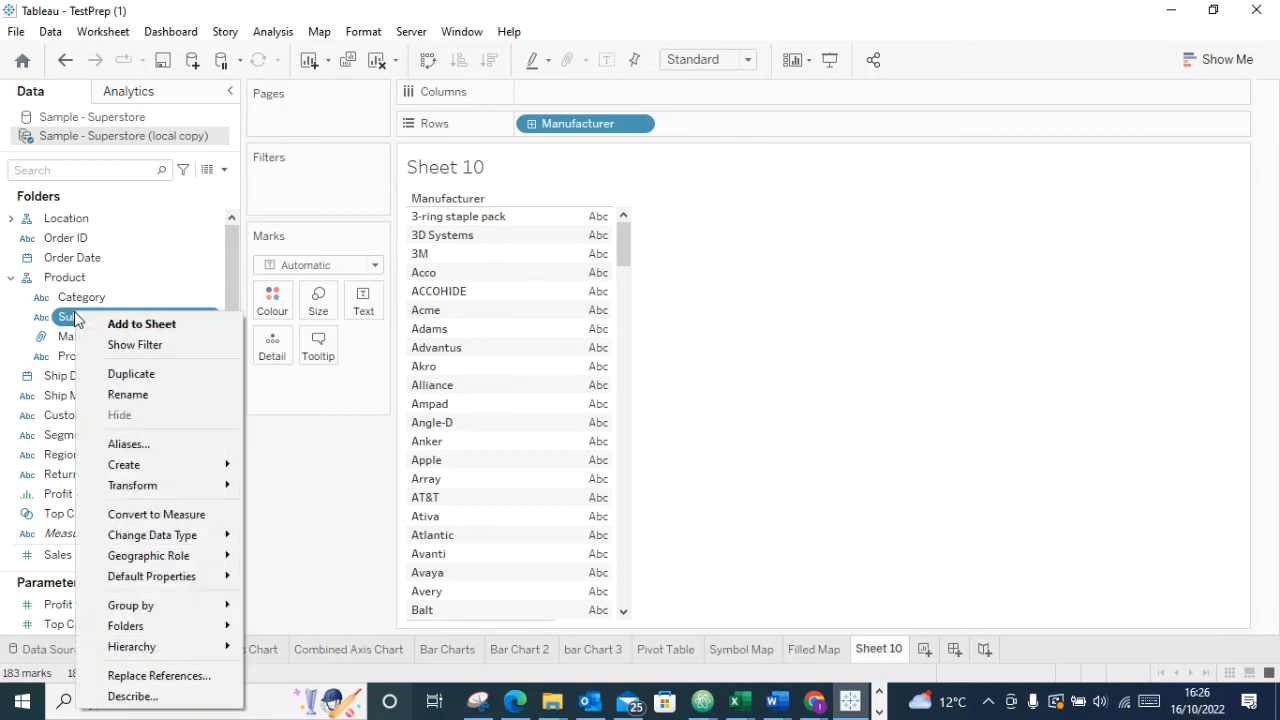
mouse_move(162, 464)
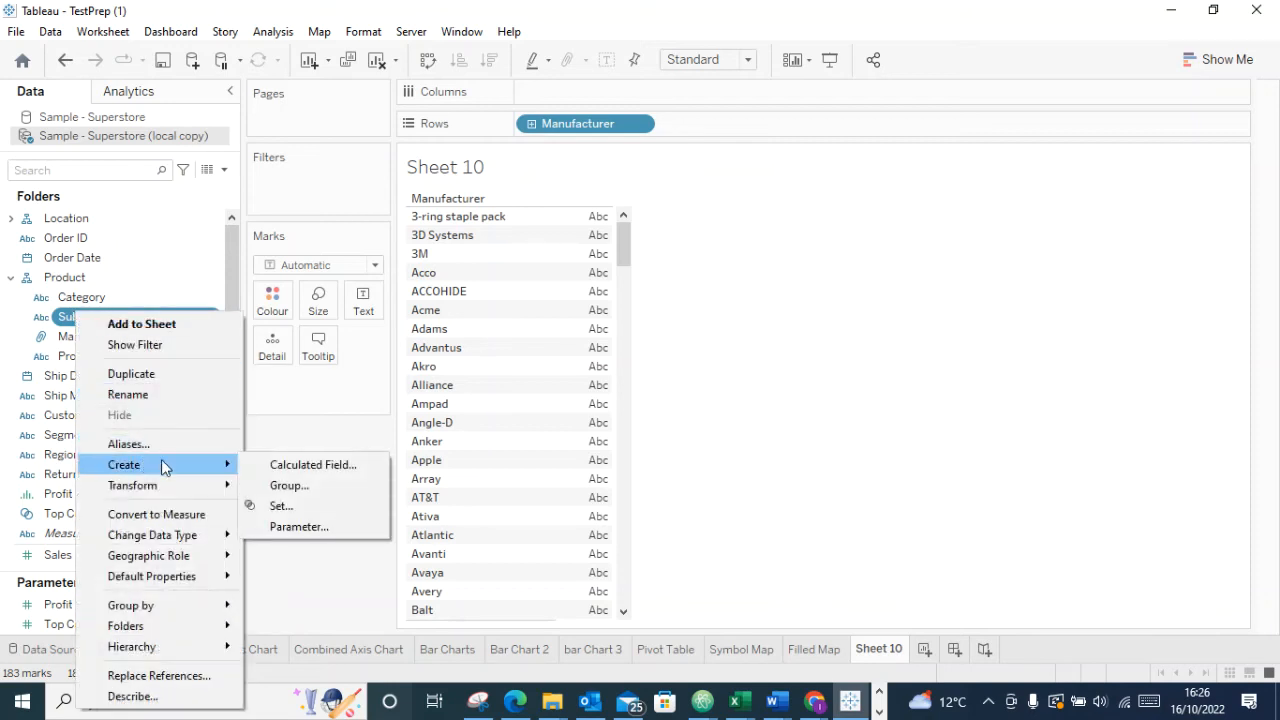
click(284, 488)
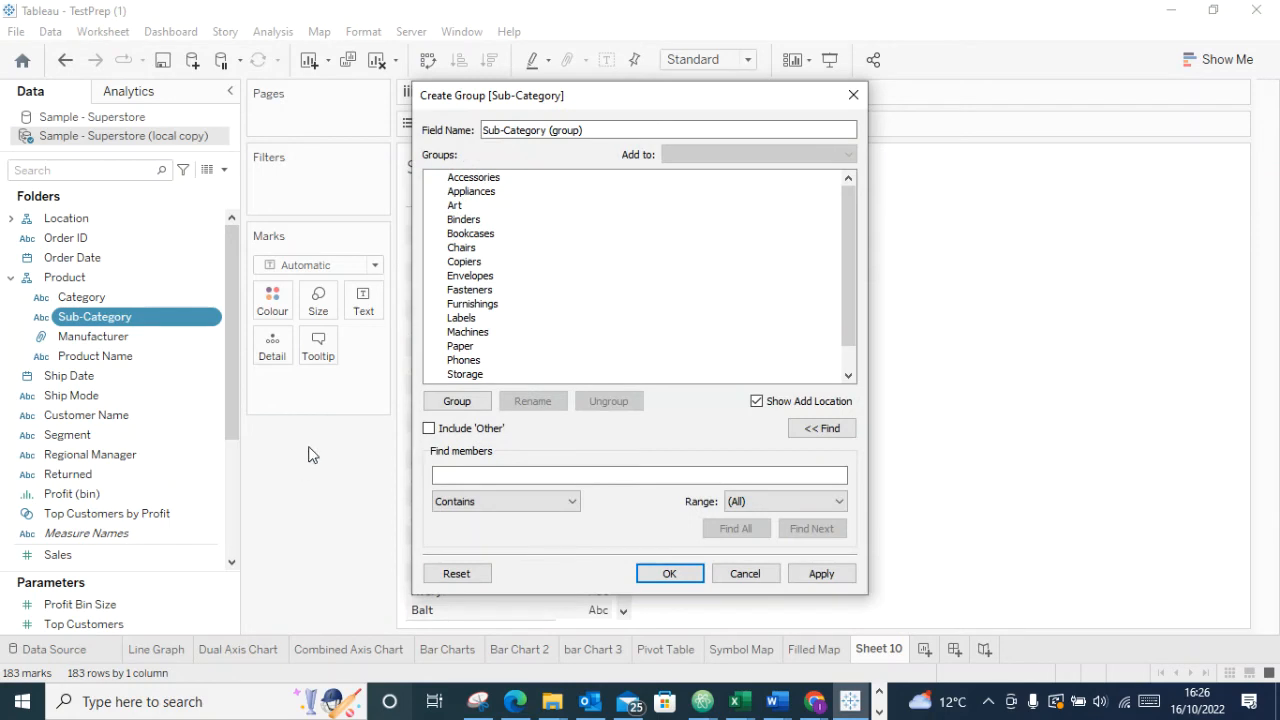
click(485, 177)
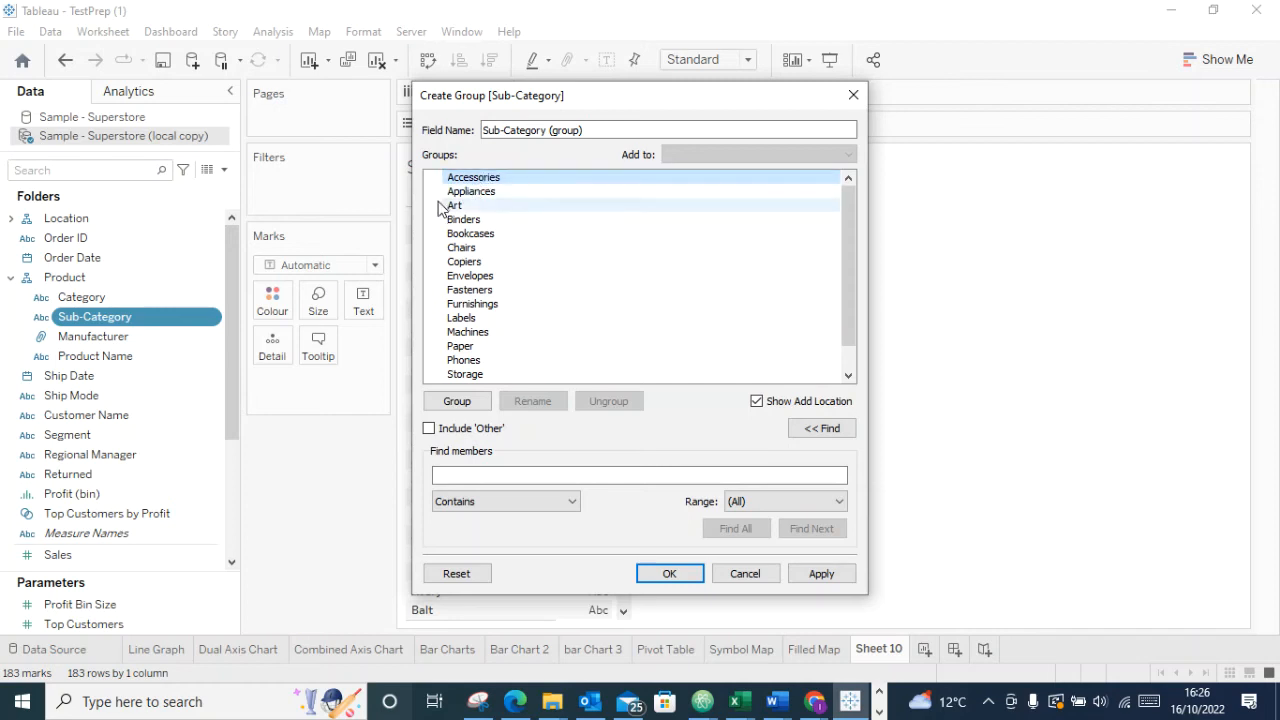
ctrl+click(455, 192)
ctrl+click(466, 206)
ctrl+click(458, 262)
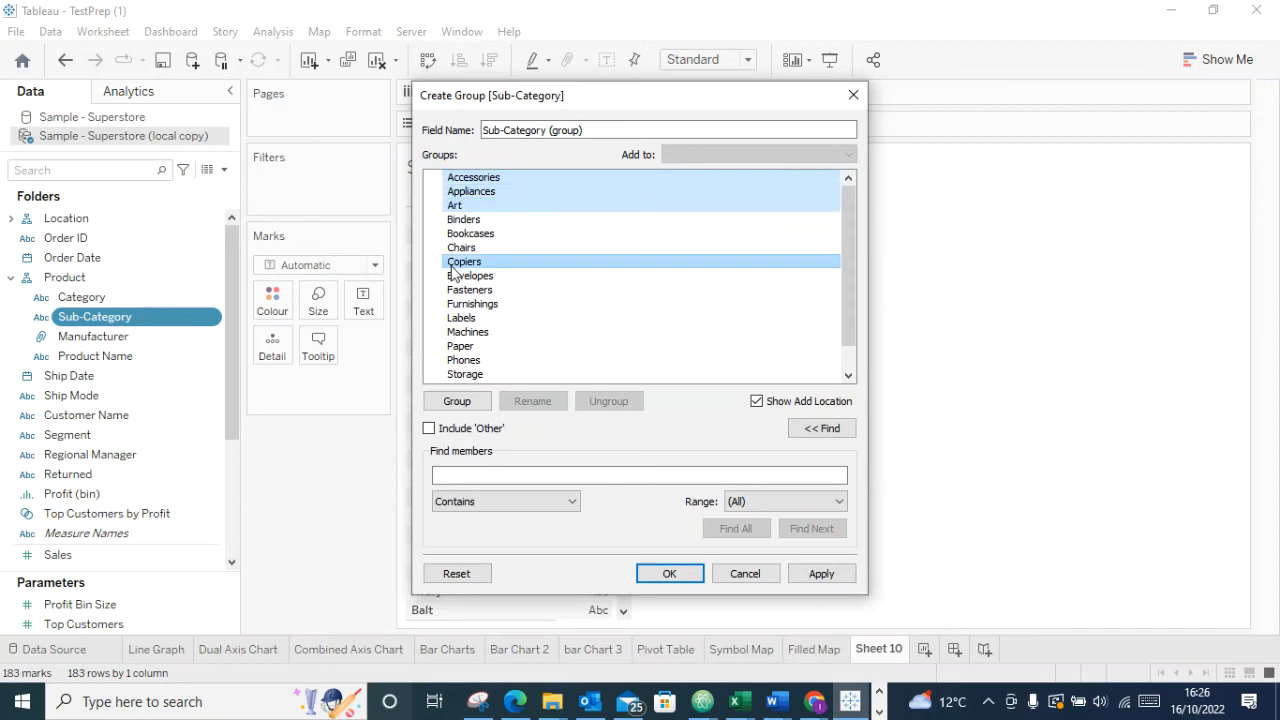
Add Fasteners and Labels to the selected Accessories, Appliances, Art and Copiers, group them, and create the Sub-Category (group) field
ctrl+click(475, 290)
ctrl+click(463, 318)
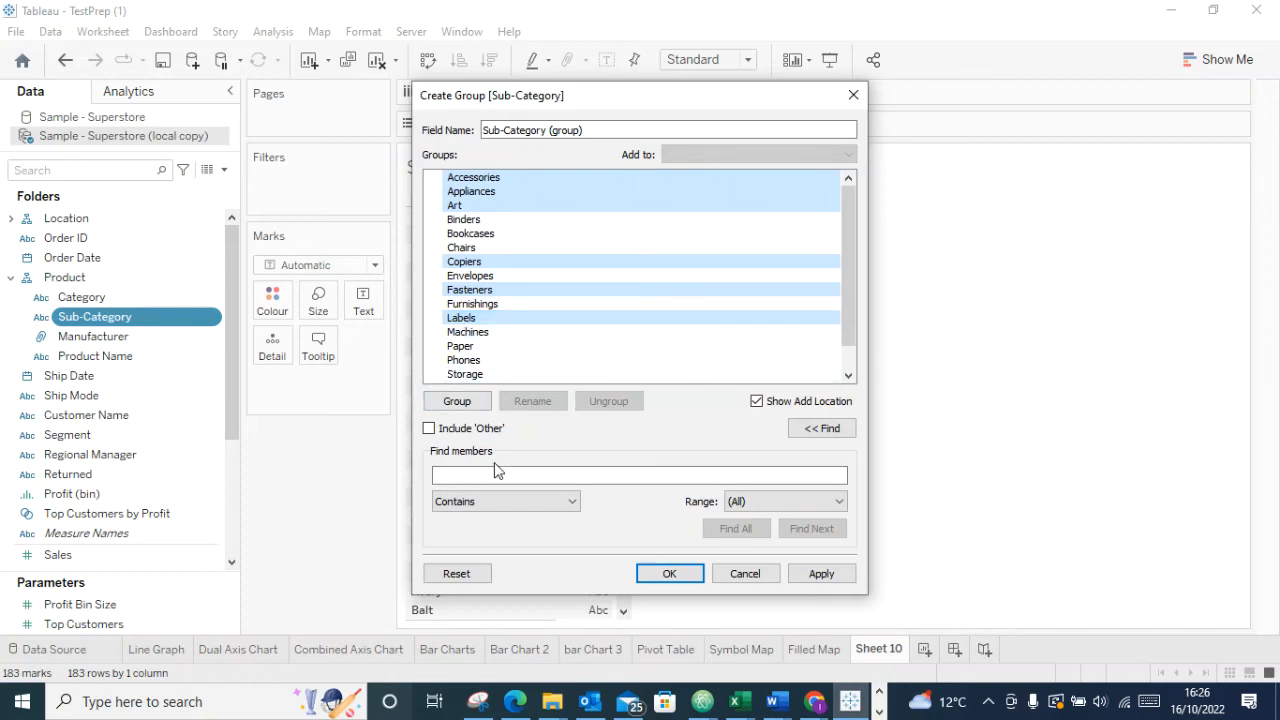
click(458, 401)
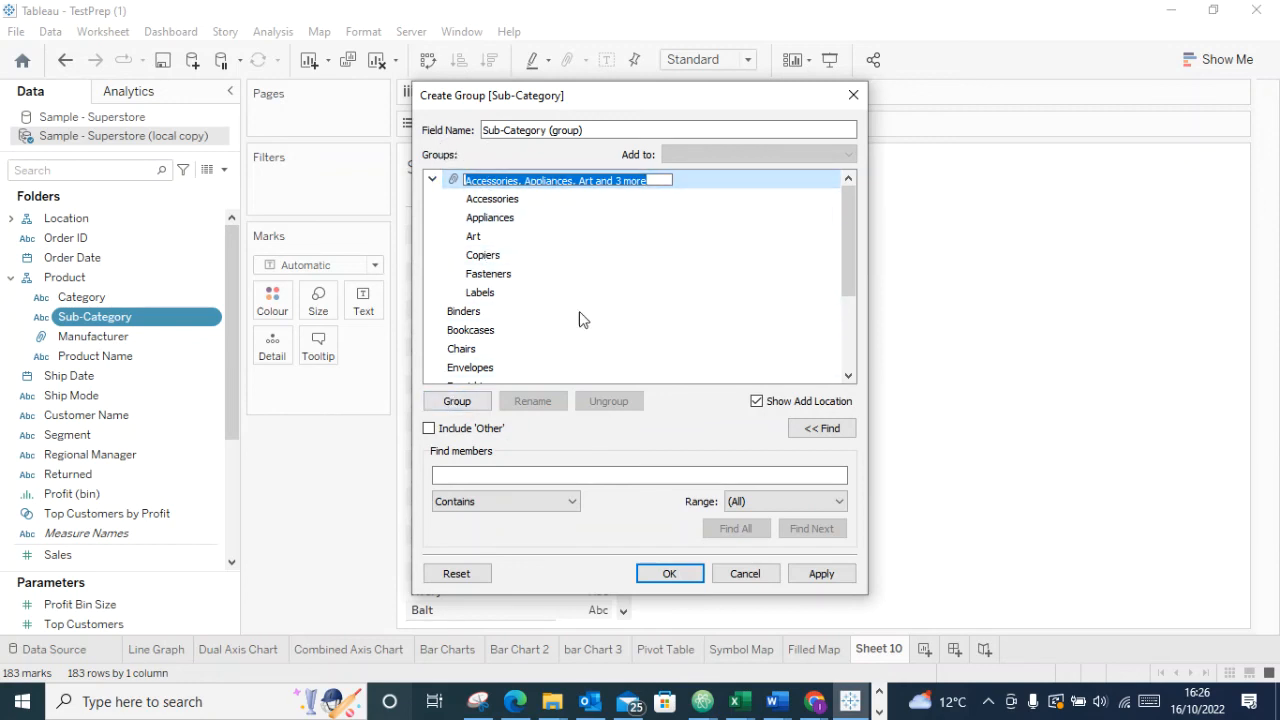
click(815, 573)
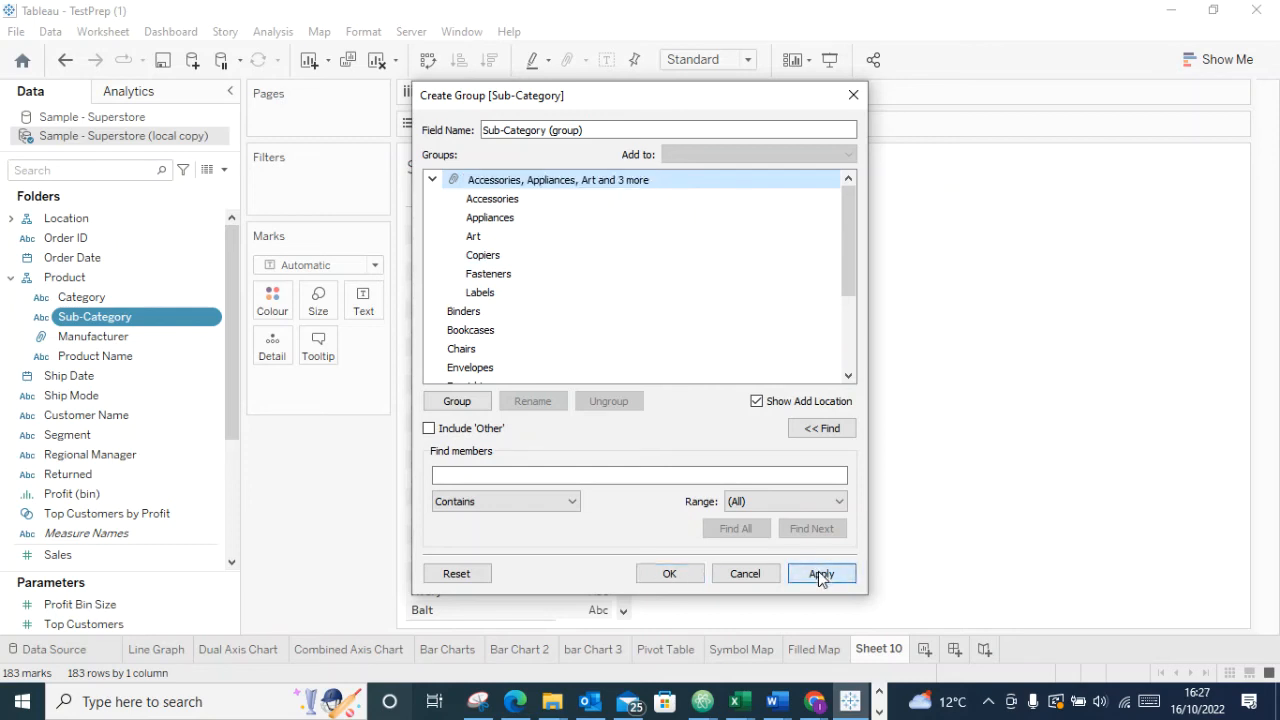
click(660, 578)
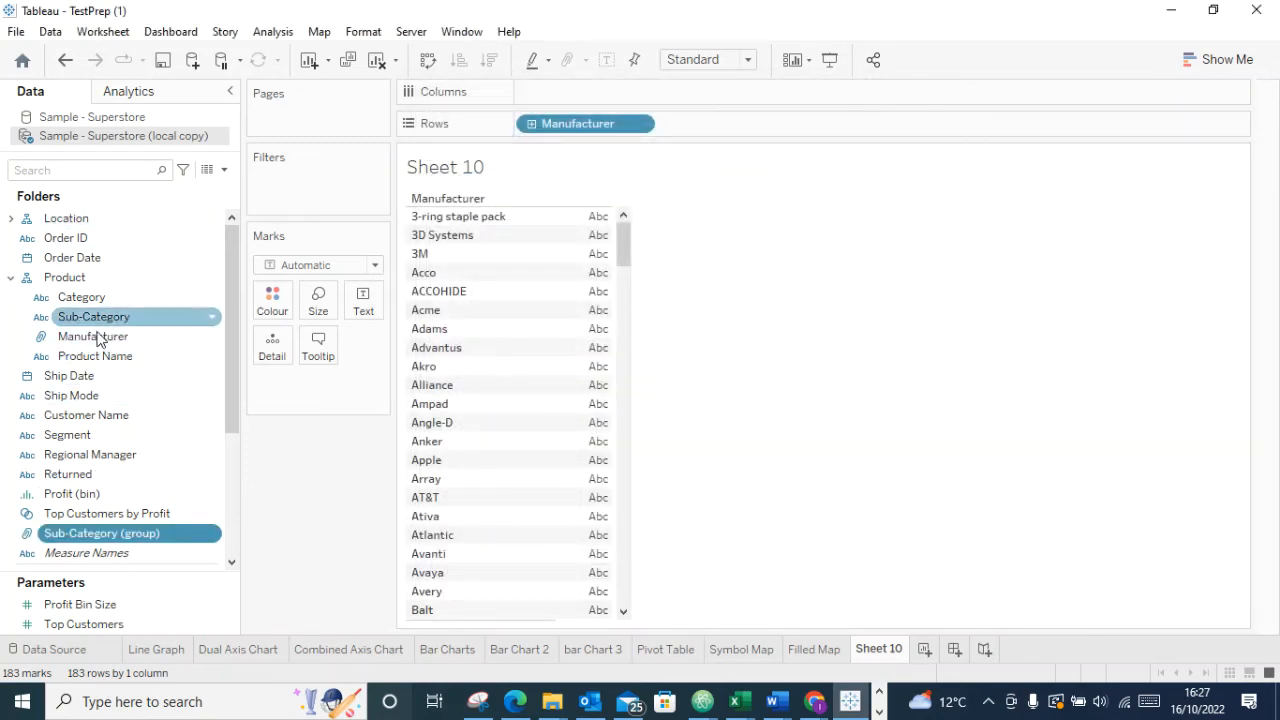
right_click(135, 533)
mouse_move(152, 517)
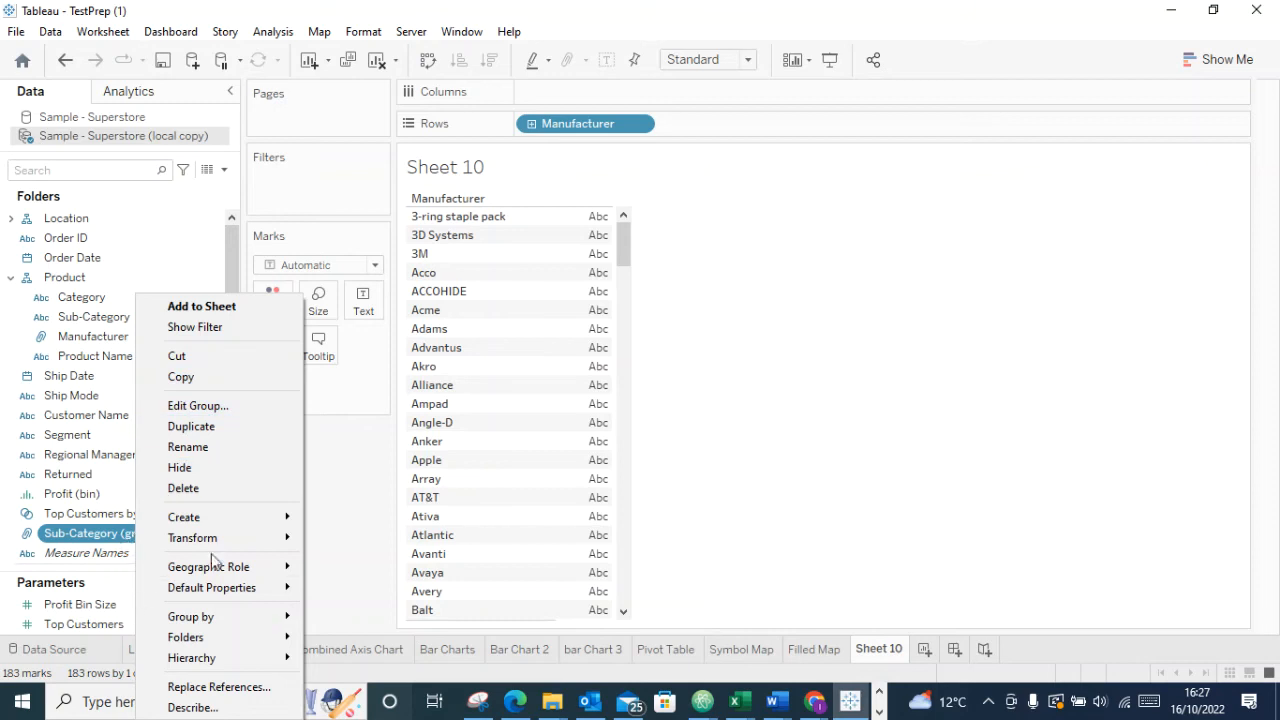
mouse_move(223, 518)
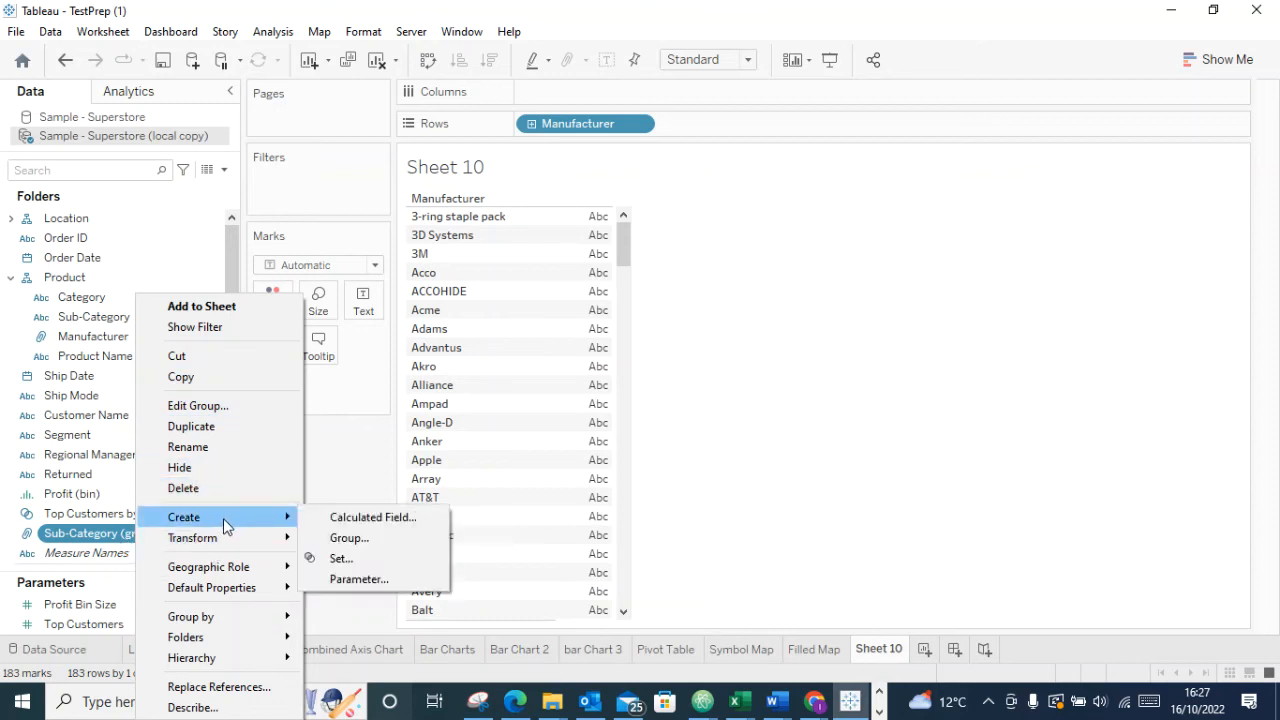
click(357, 538)
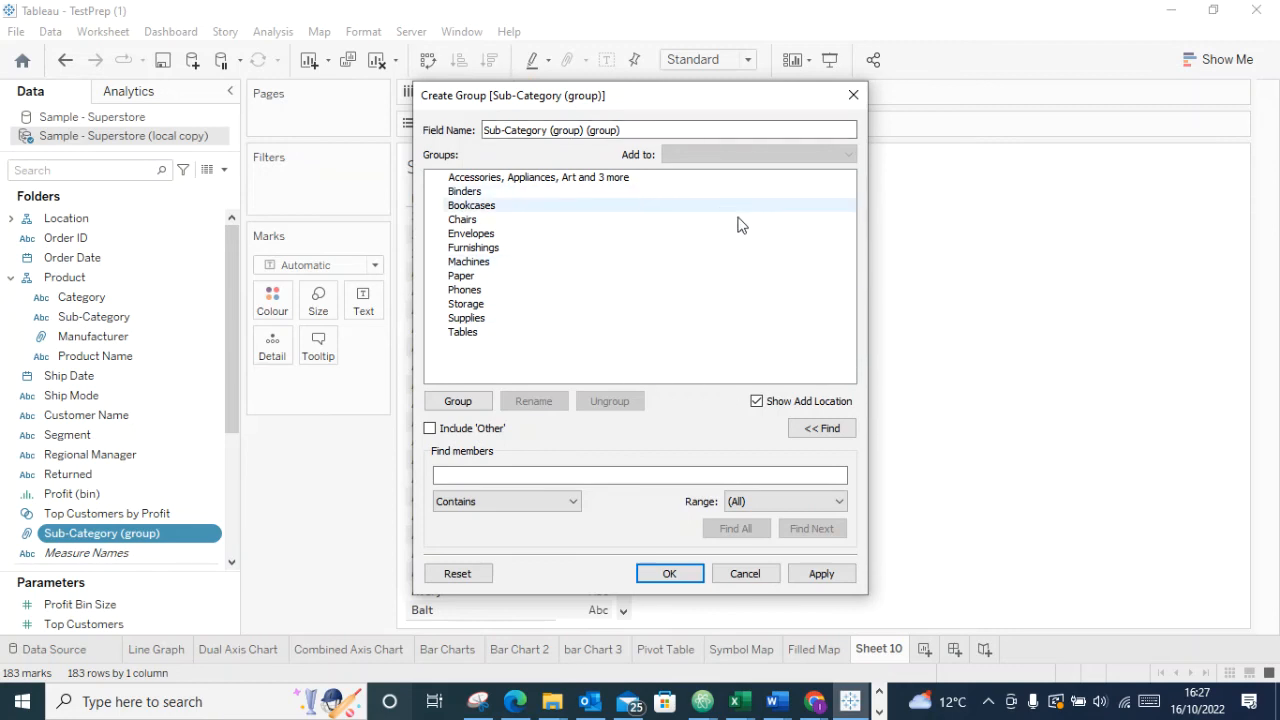
click(757, 404)
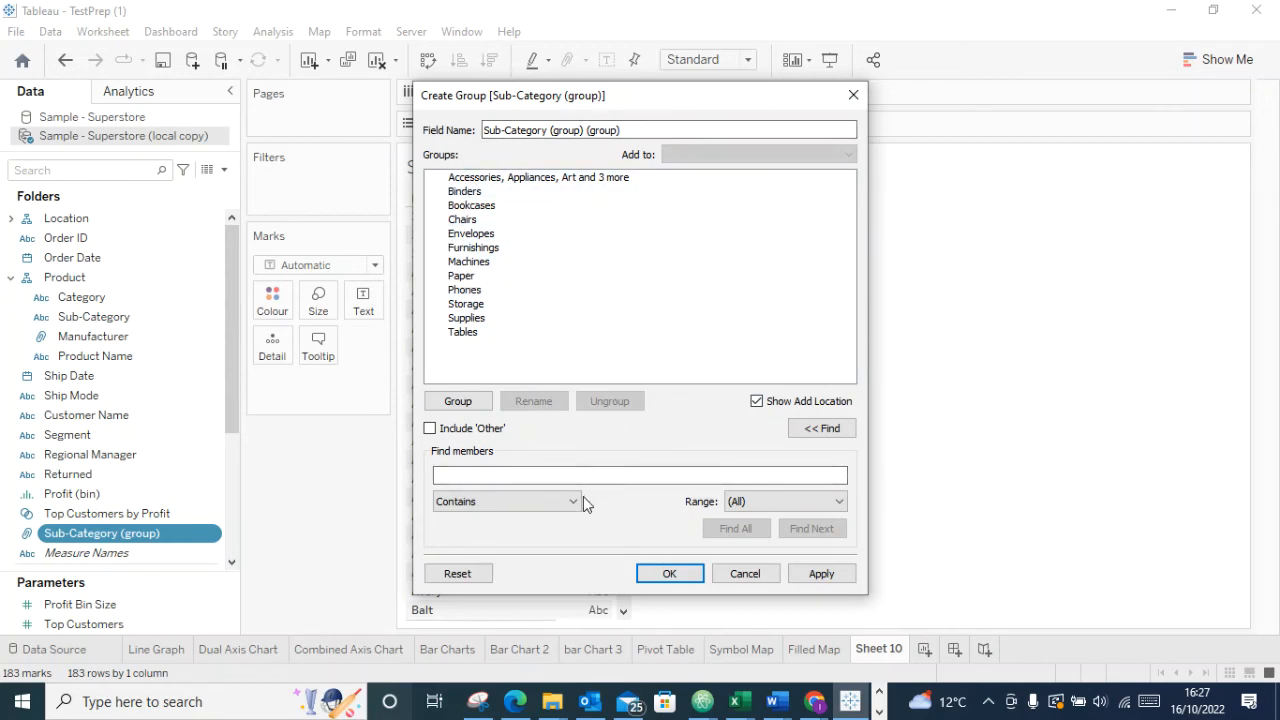
click(775, 498)
click(772, 500)
click(853, 95)
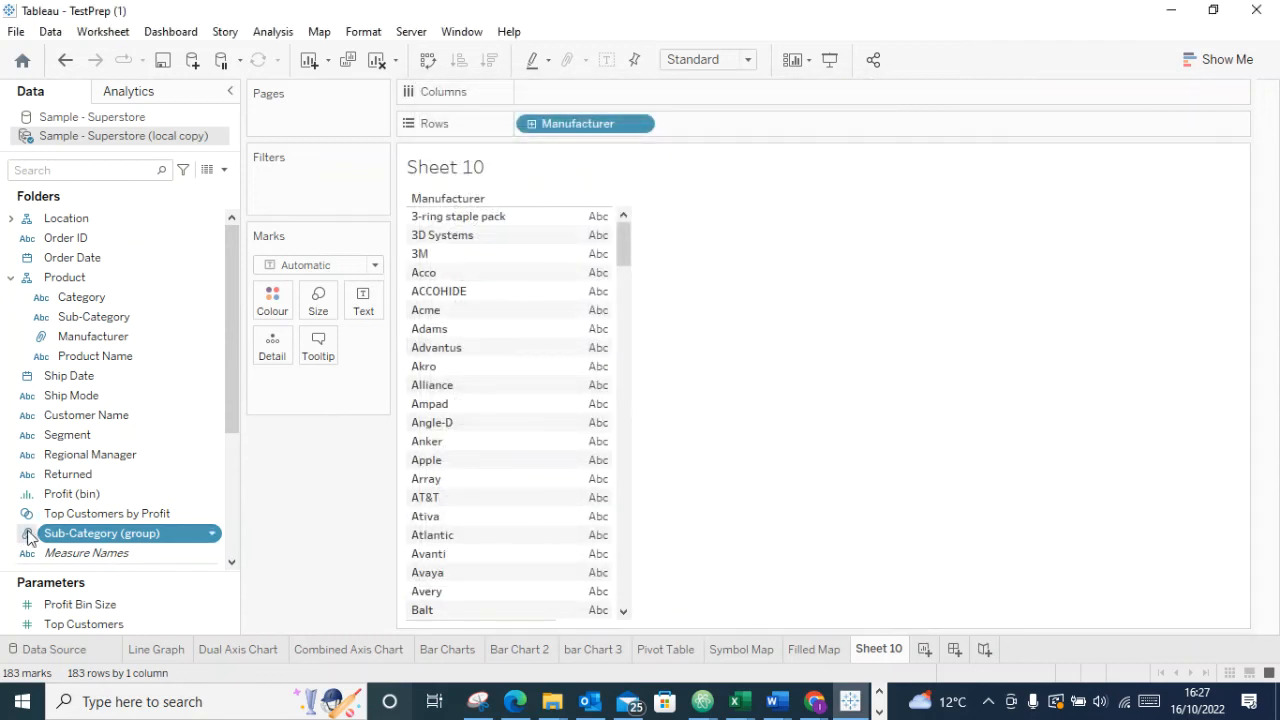
Open the Sub-Category (group) field for editing and look through its list of groups and members
right_click(119, 531)
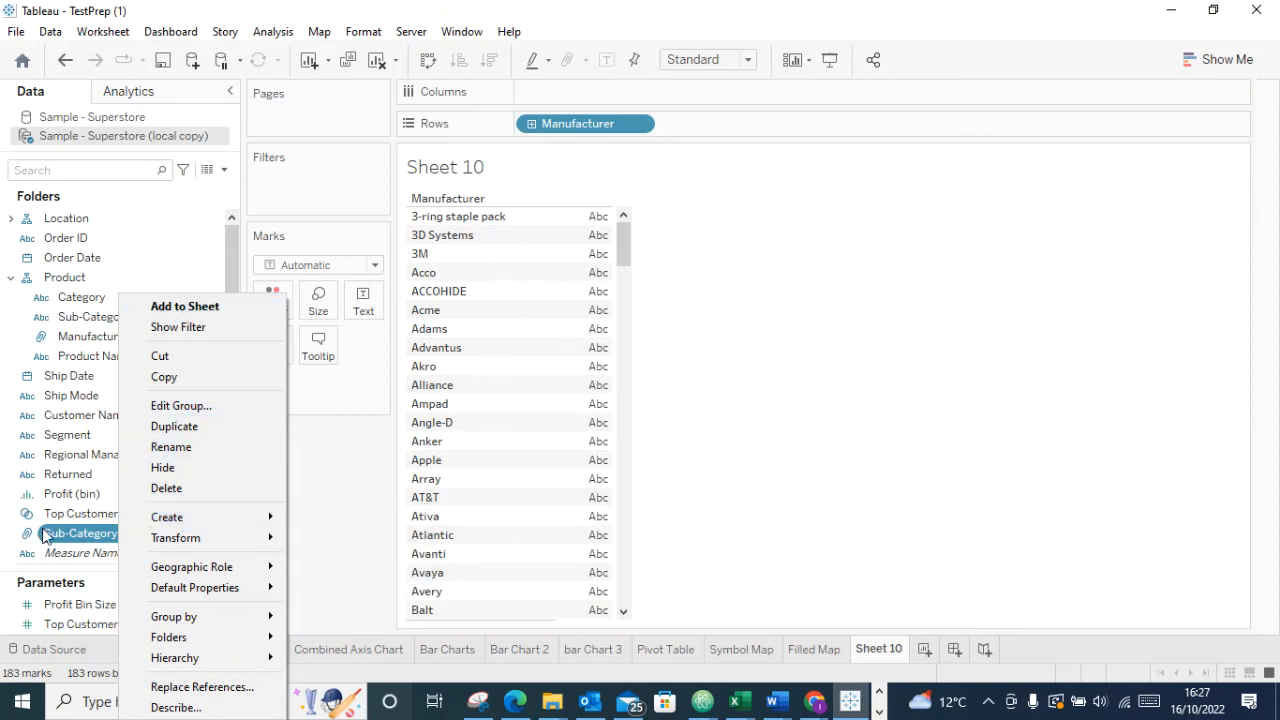
click(179, 406)
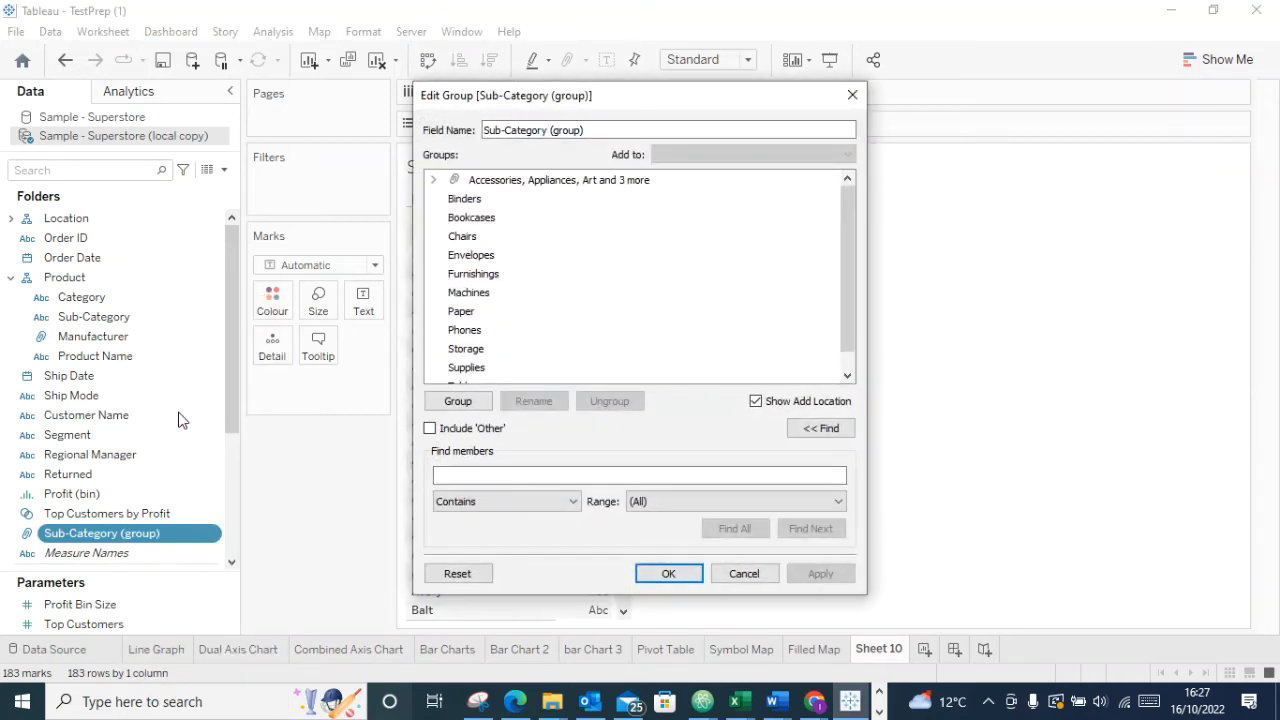
scroll(677, 271, down, 1)
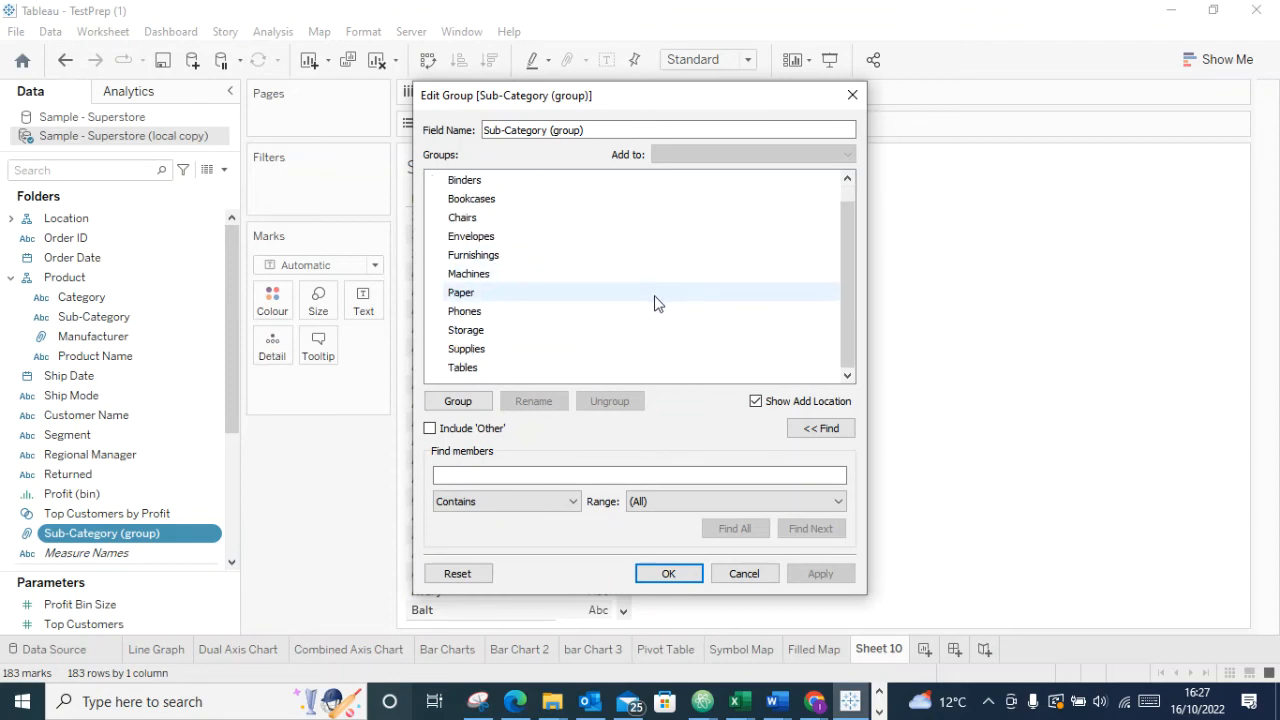
scroll(620, 317, up, 1)
scroll(651, 351, down, 1)
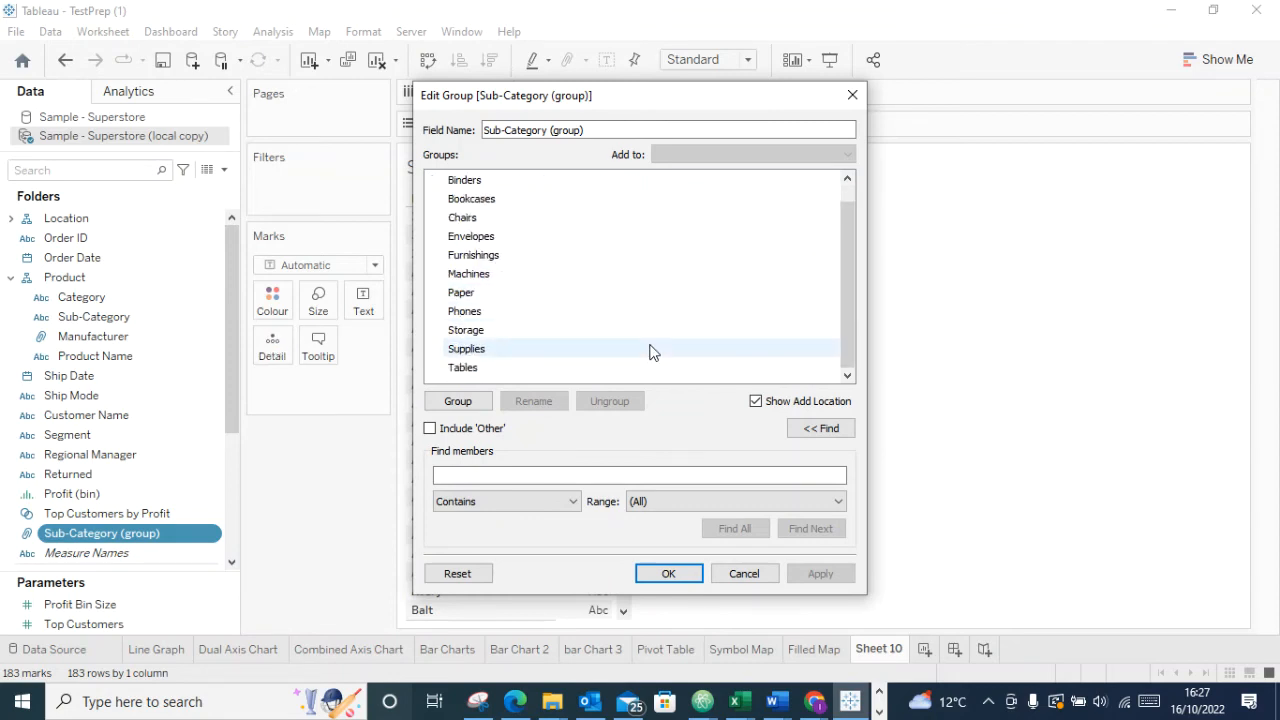
click(634, 132)
scroll(620, 220, up, 1)
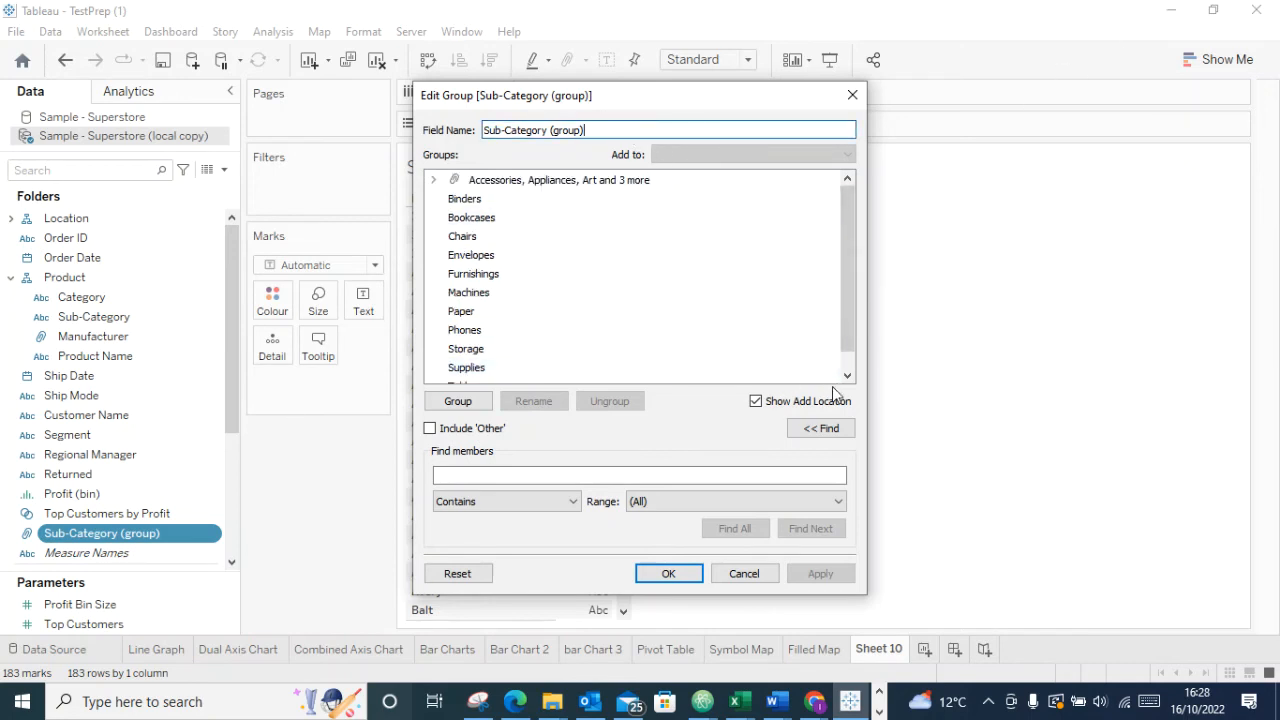
Examine the member search section of the group editor and its available matching options
click(822, 430)
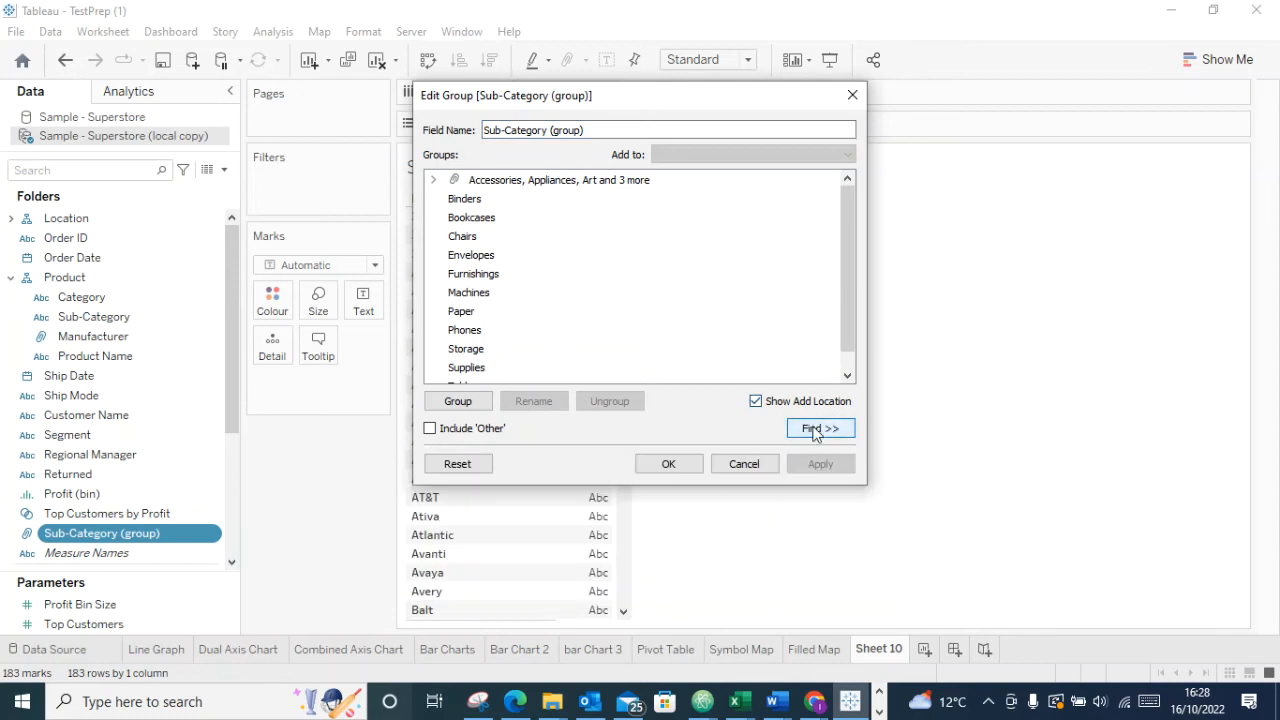
click(814, 430)
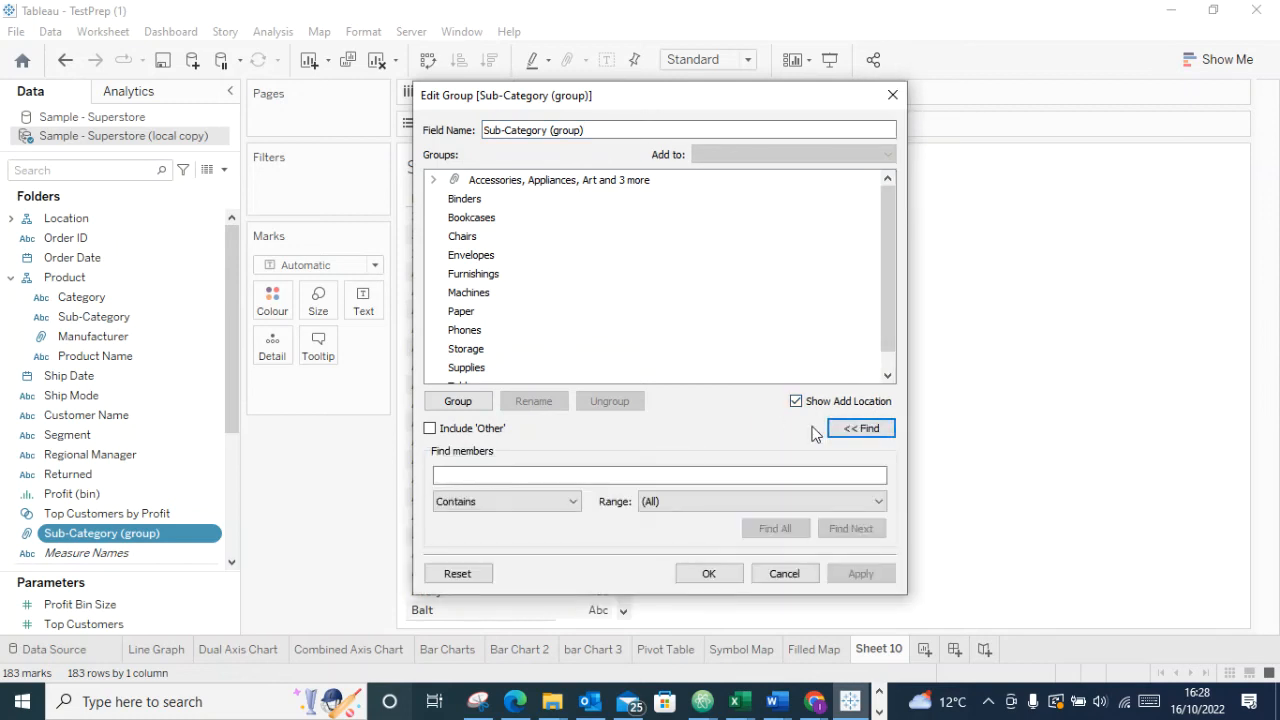
click(538, 502)
click(506, 531)
click(510, 502)
click(505, 541)
click(518, 504)
click(494, 530)
click(503, 503)
click(497, 518)
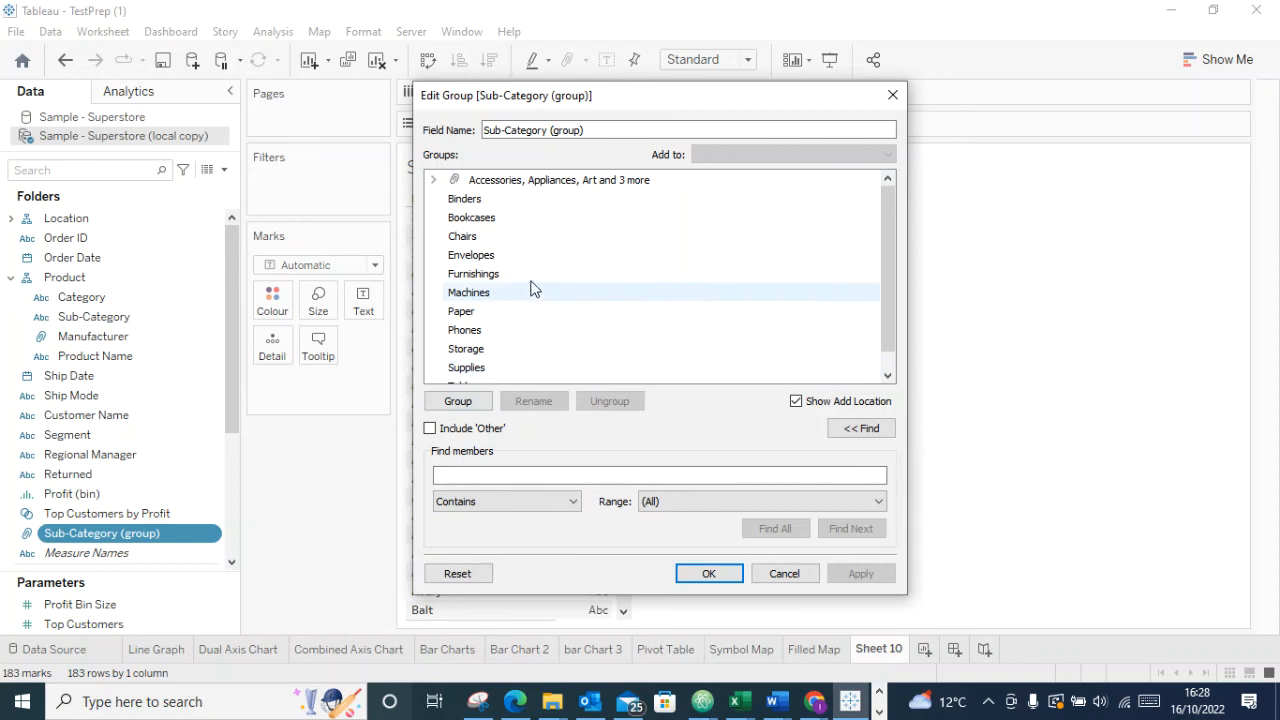
Inspect the members inside the combined Accessories, Appliances, Art group and the sub-categories left ungrouped
scroll(532, 296, down, 1)
scroll(528, 277, up, 1)
scroll(530, 256, down, 1)
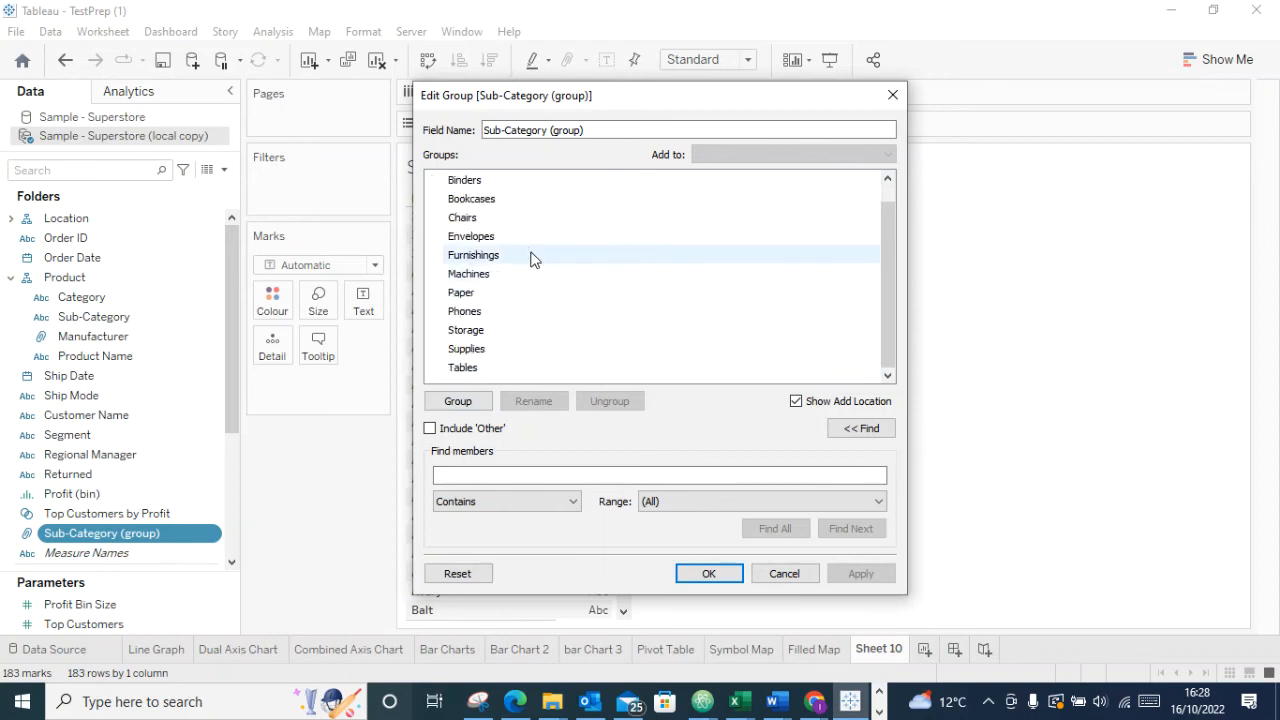
scroll(531, 259, up, 1)
click(433, 181)
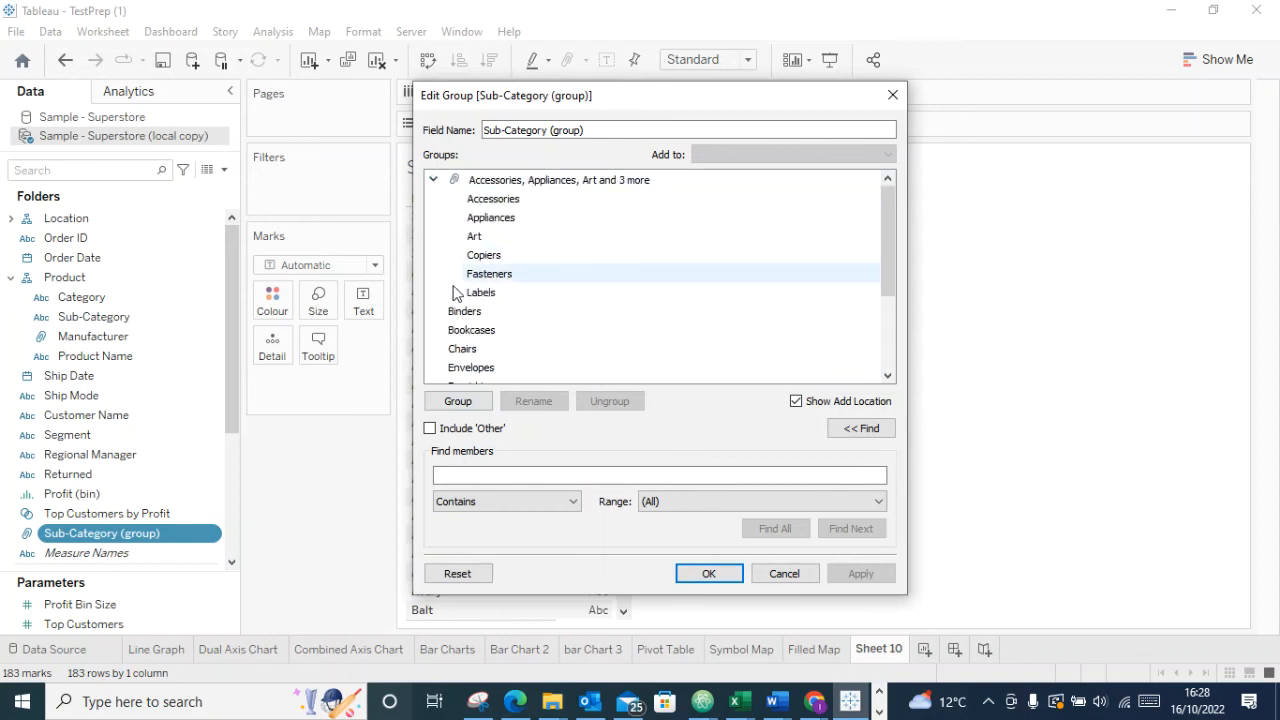
scroll(458, 293, down, 3)
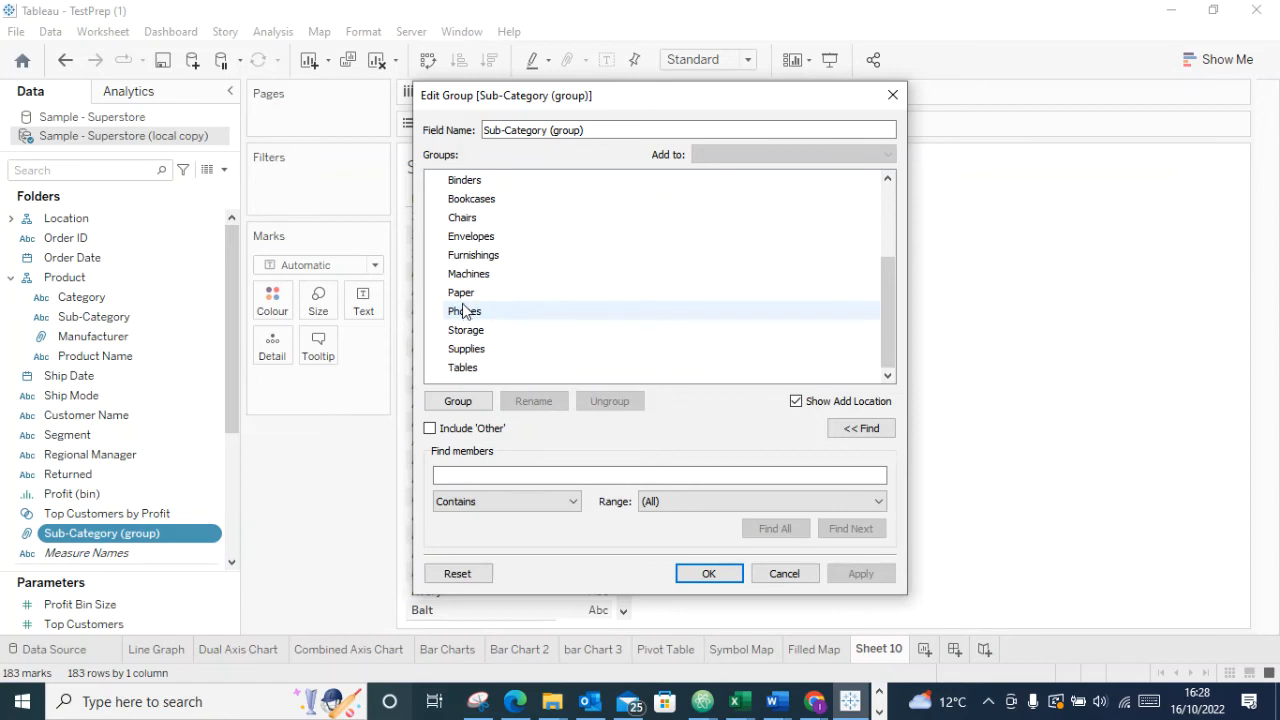
scroll(462, 310, up, 3)
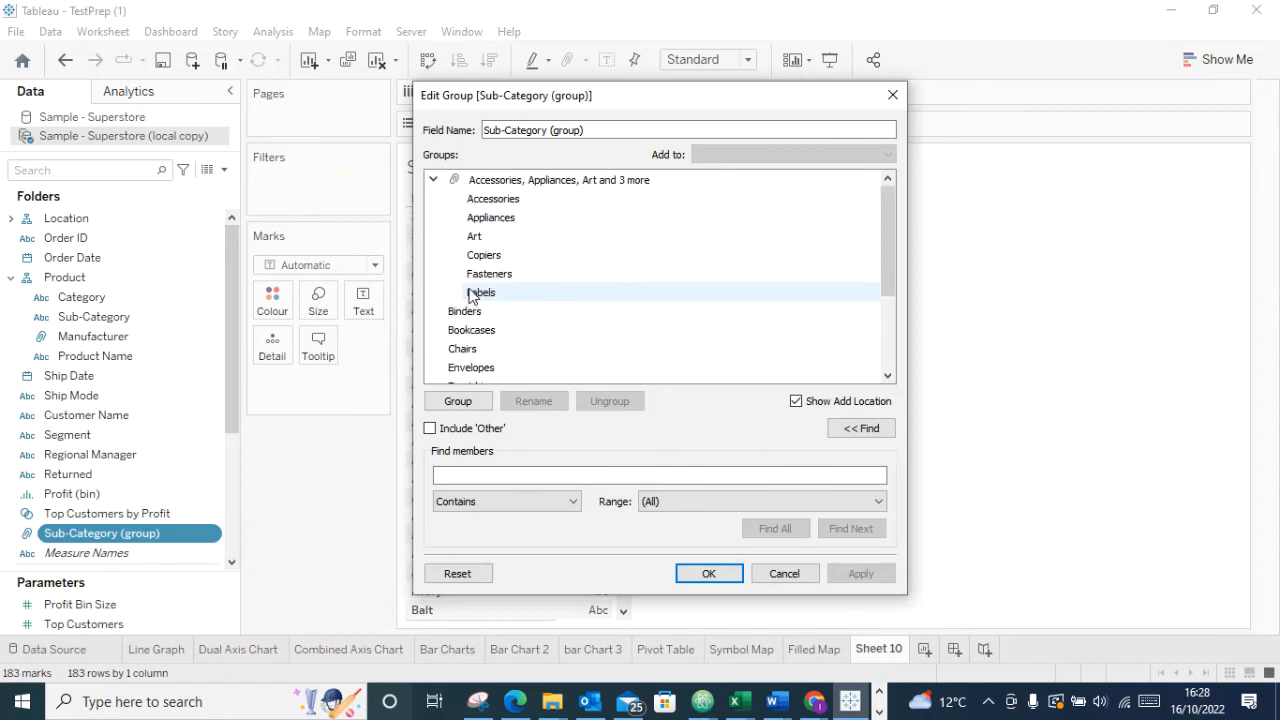
scroll(466, 250, down, 3)
scroll(462, 254, up, 3)
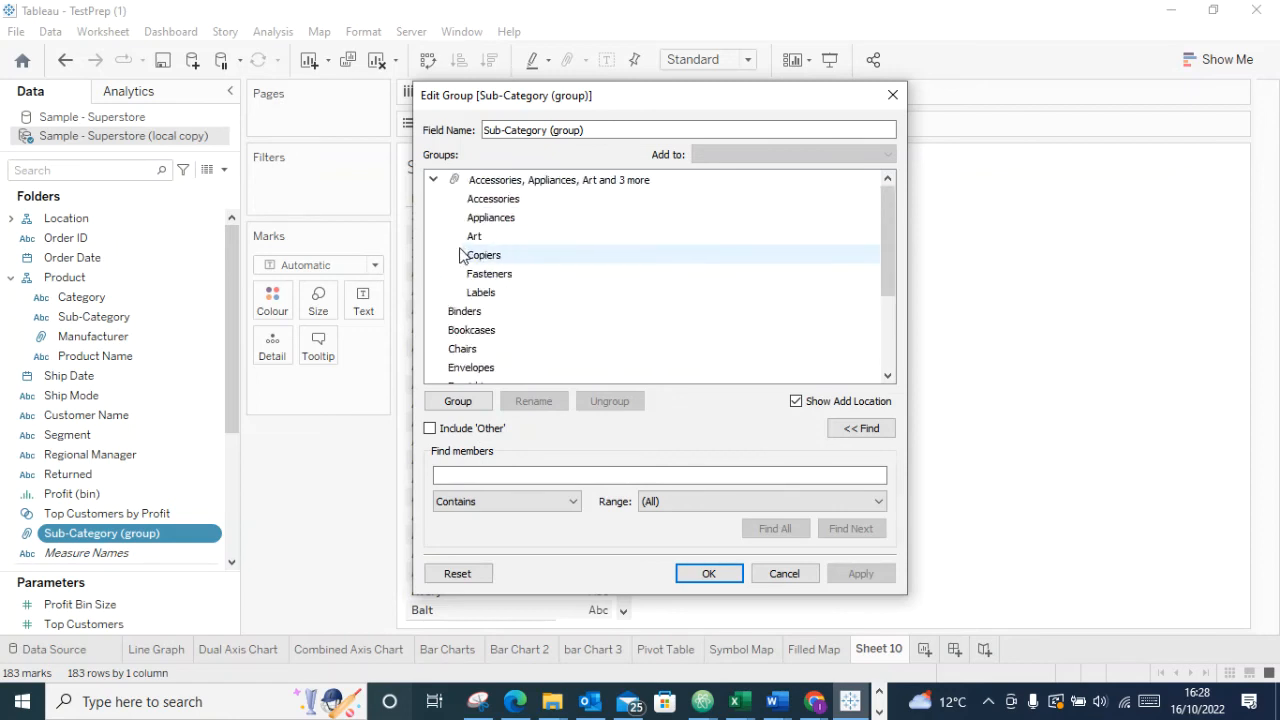
click(435, 181)
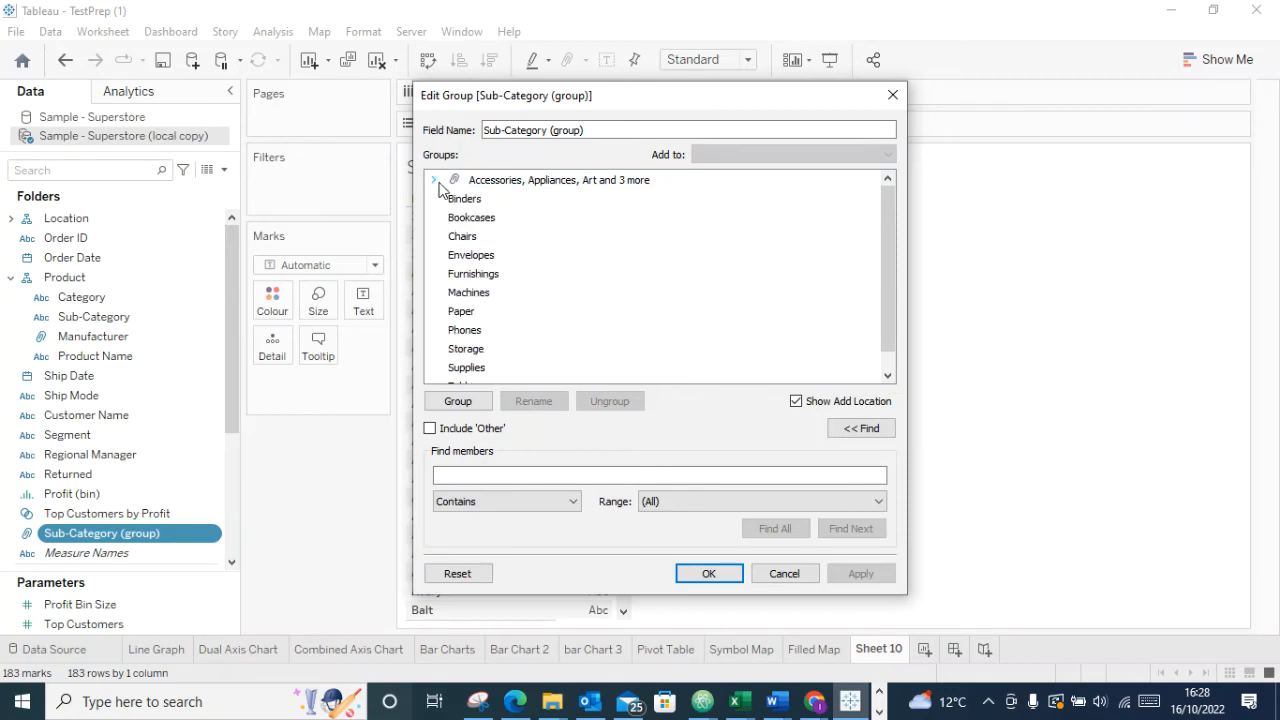
scroll(443, 246, down, 1)
scroll(443, 240, up, 1)
click(432, 180)
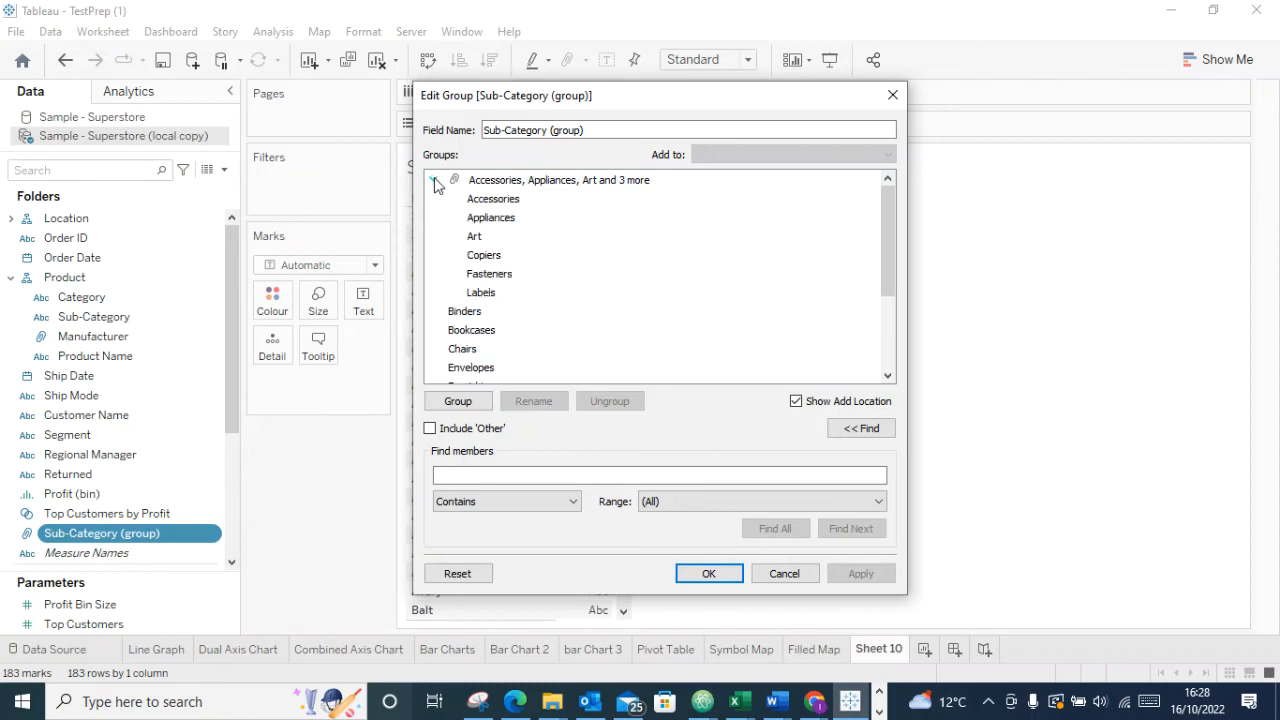
click(434, 181)
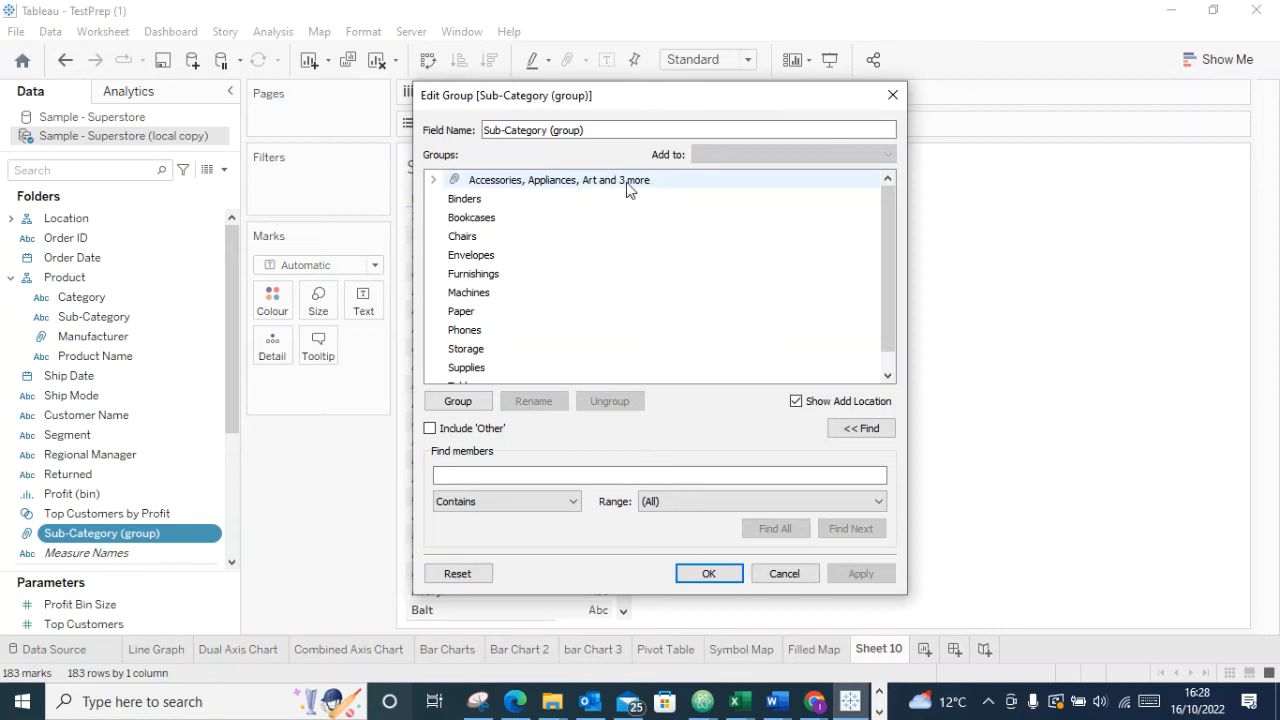
Rename the combined Accessories, Appliances, Art group with a person's first name and initial, and save the edited group field
click(490, 181)
right_click(494, 183)
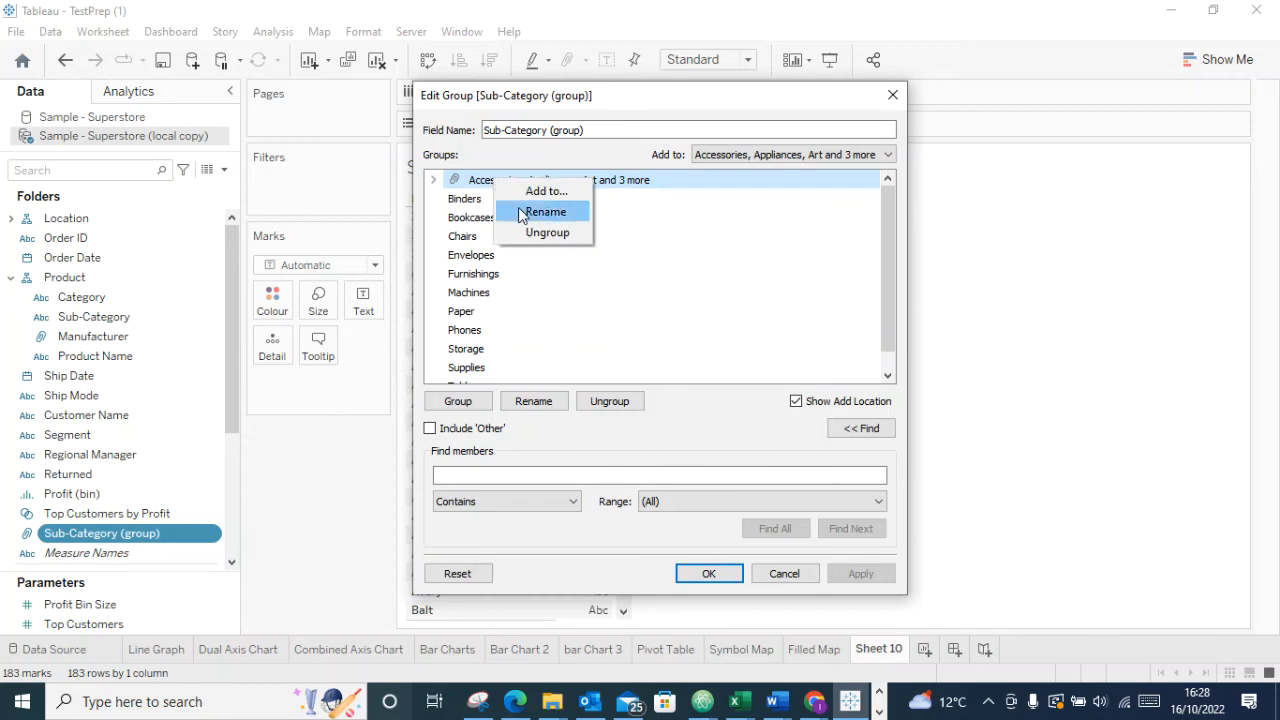
click(528, 212)
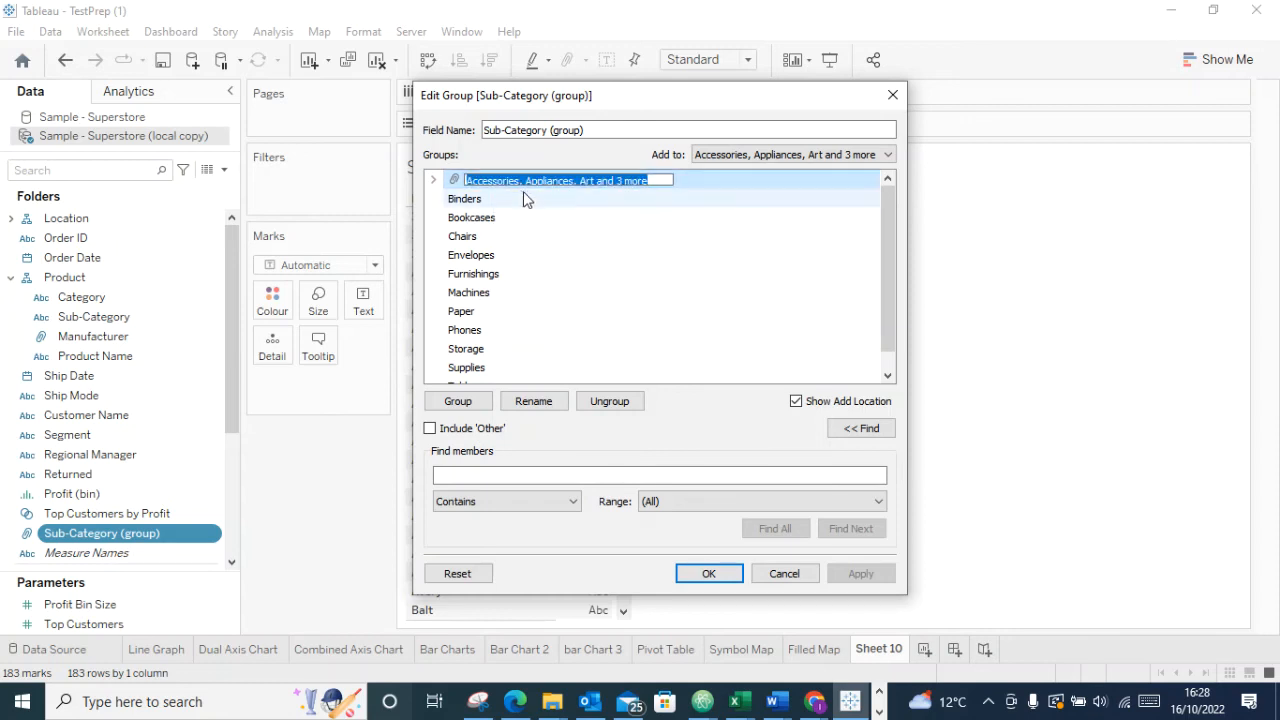
text(Maureen)
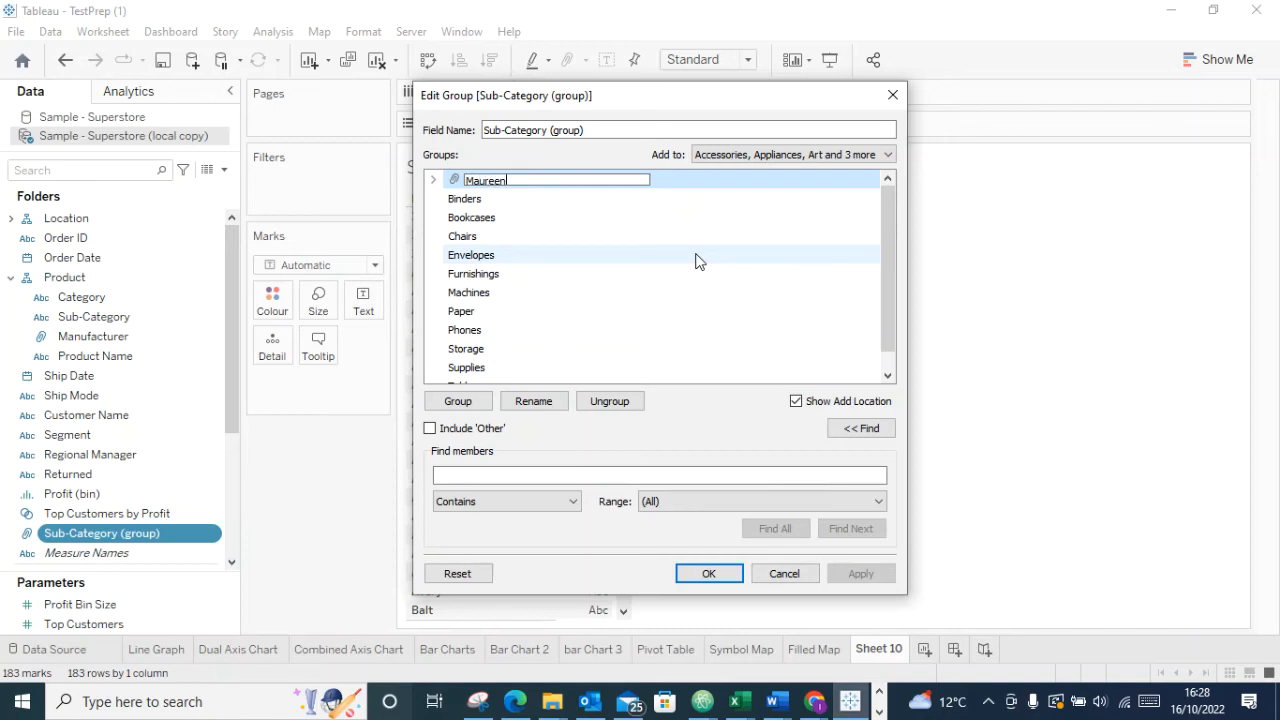
text( G)
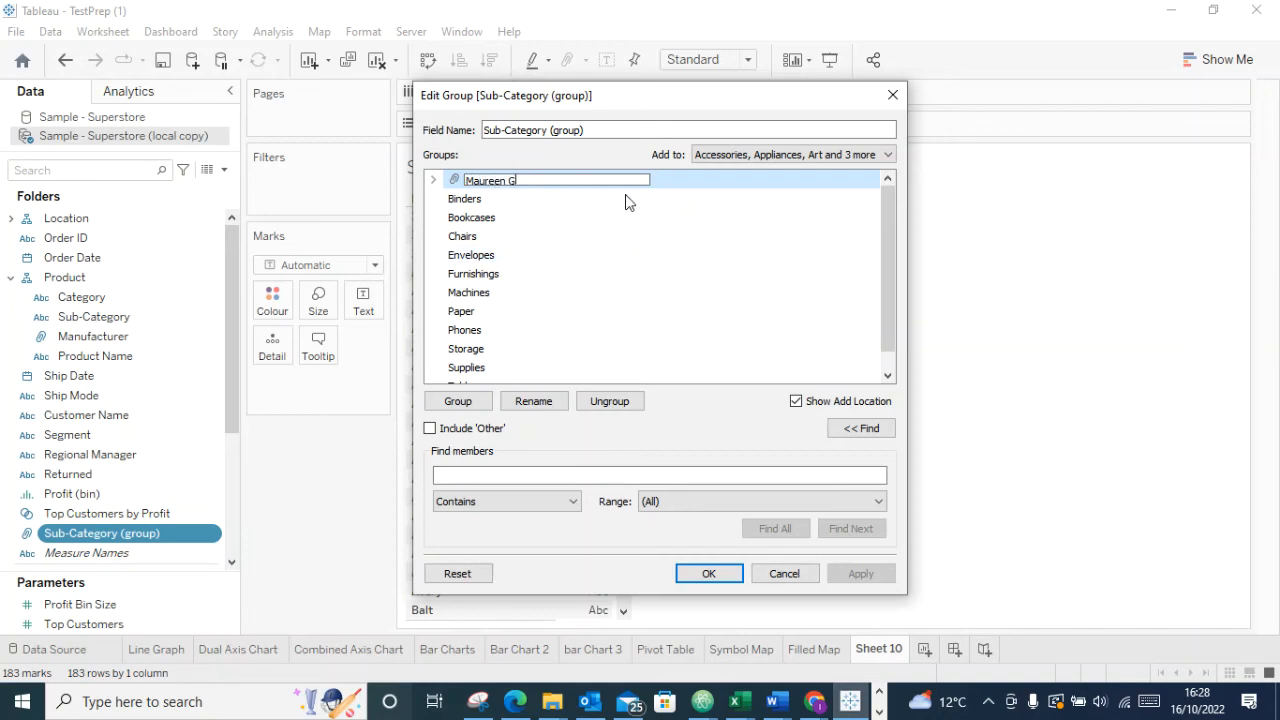
click(670, 292)
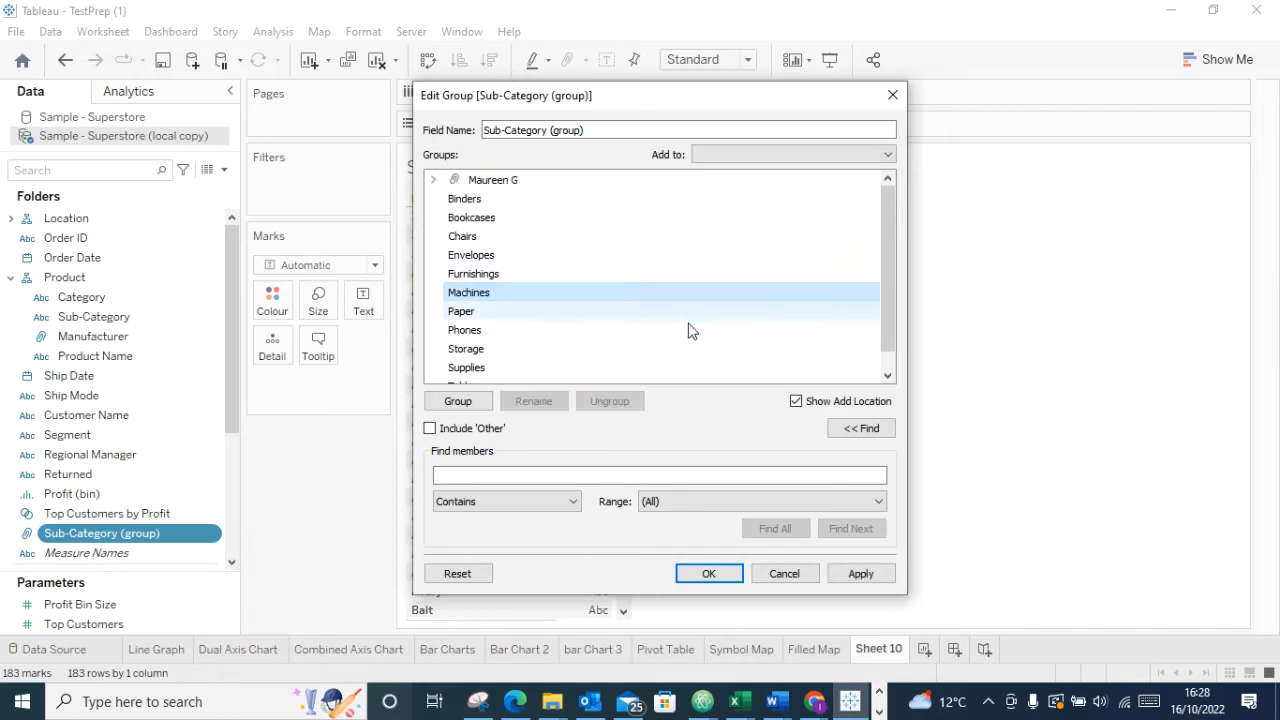
click(434, 179)
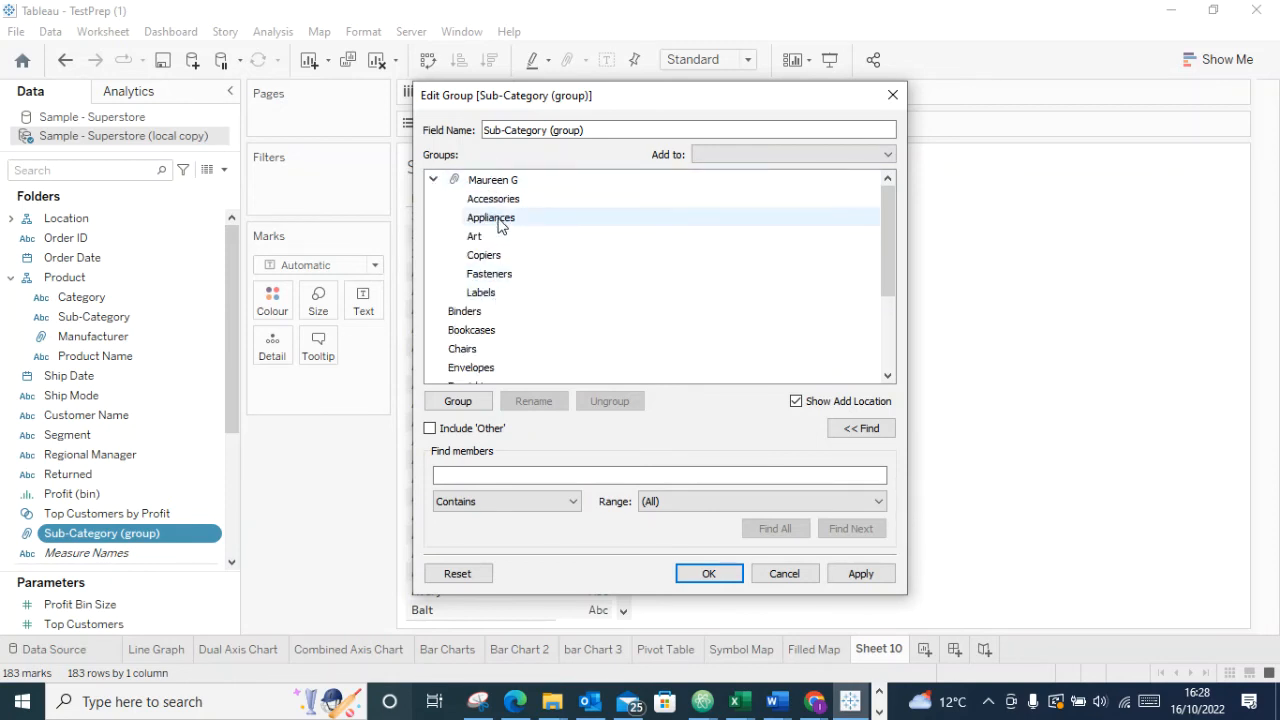
click(866, 572)
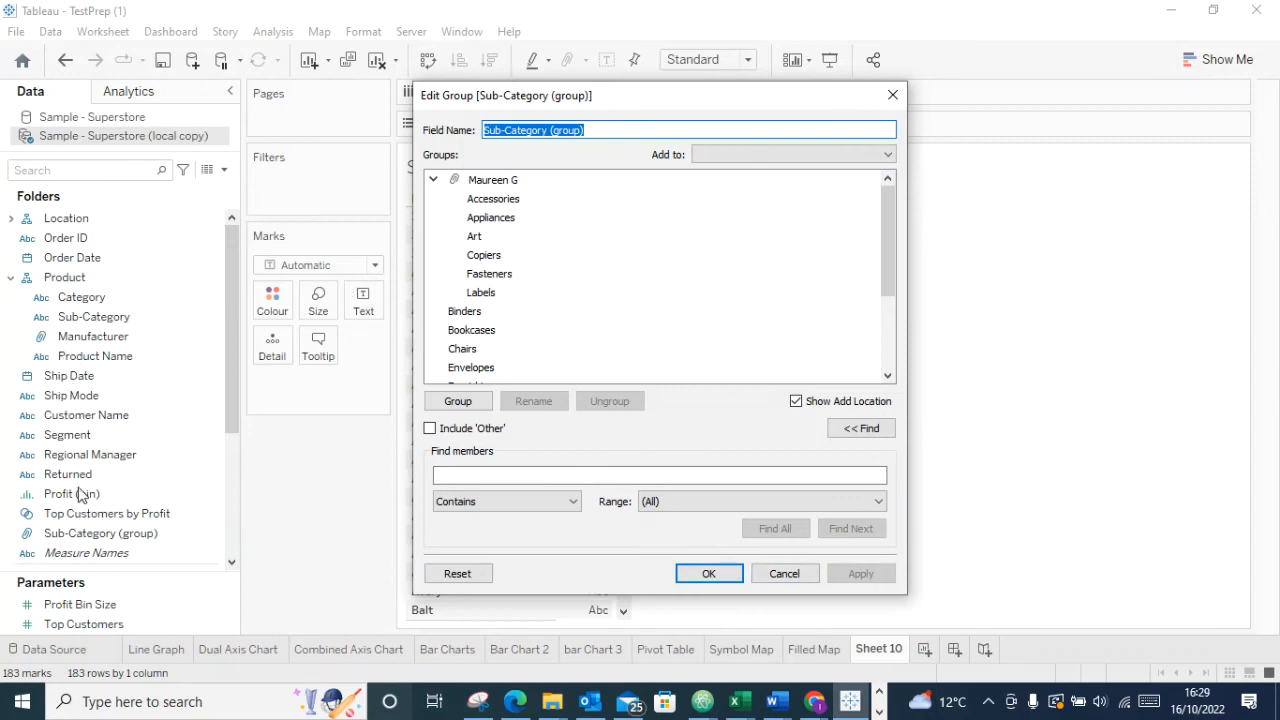
click(681, 569)
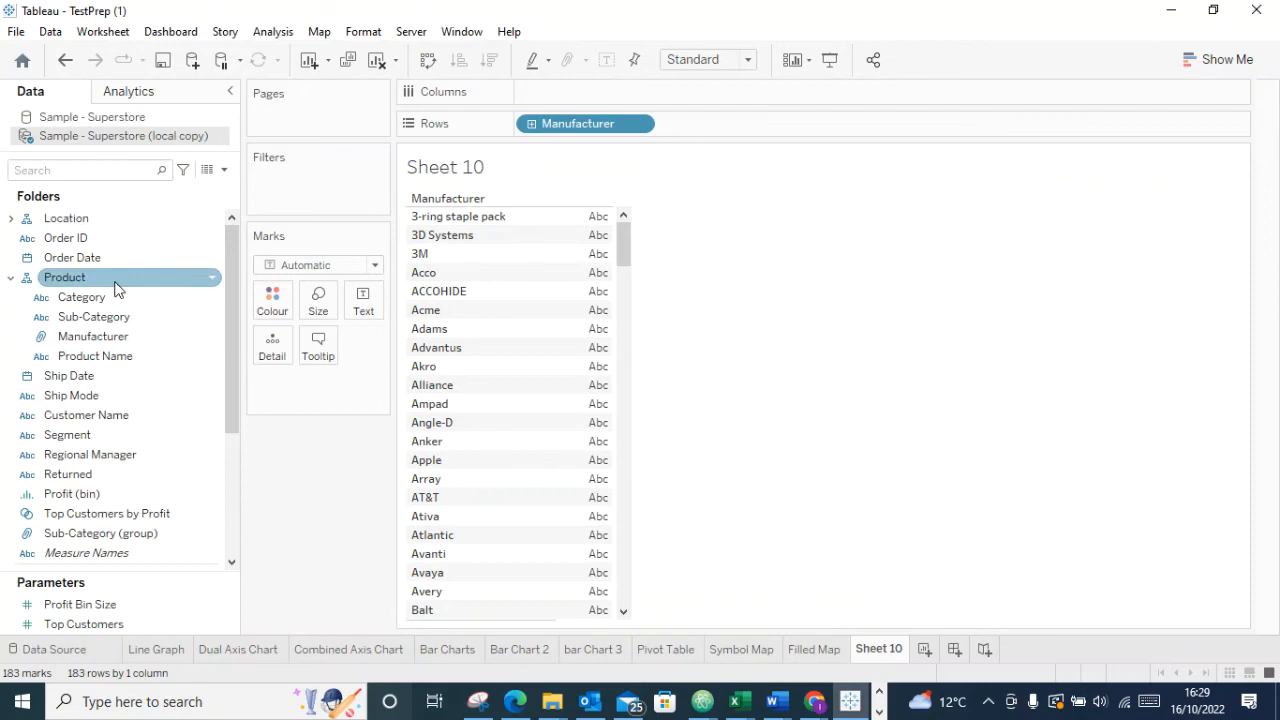
scroll(90, 297, down, 4)
scroll(76, 327, up, 3)
scroll(86, 330, up, 1)
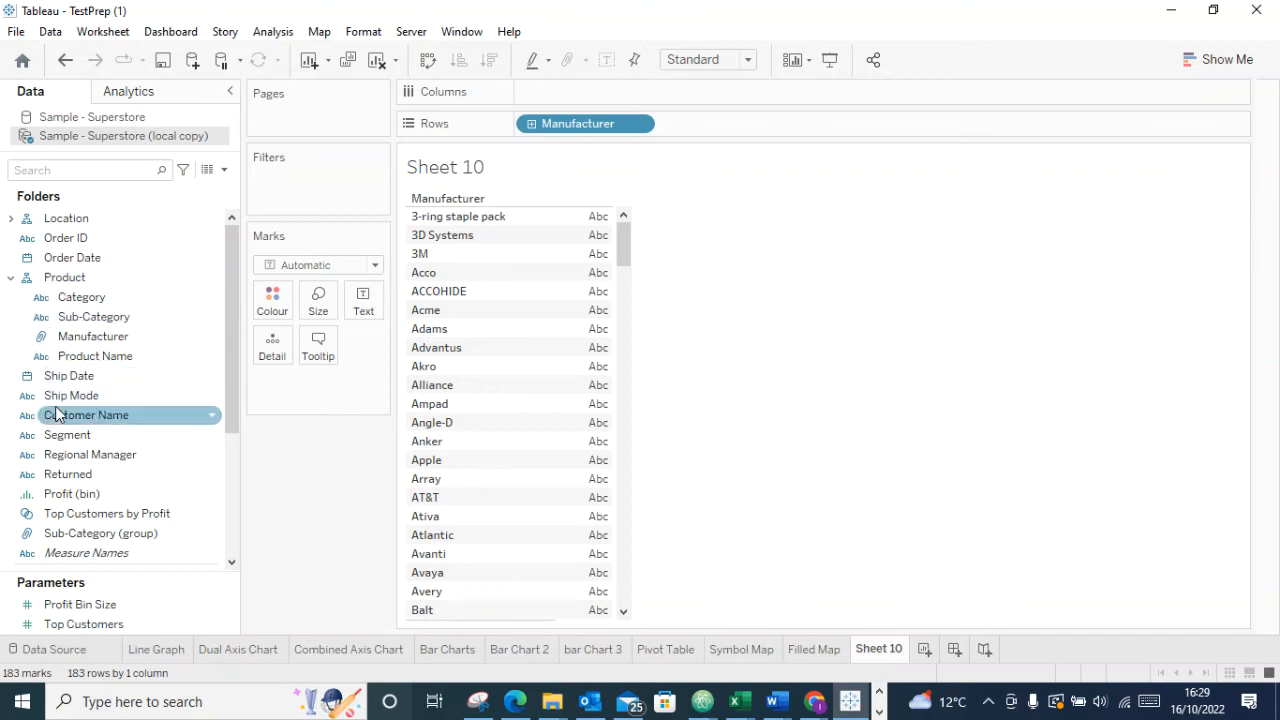
scroll(80, 505, down, 2)
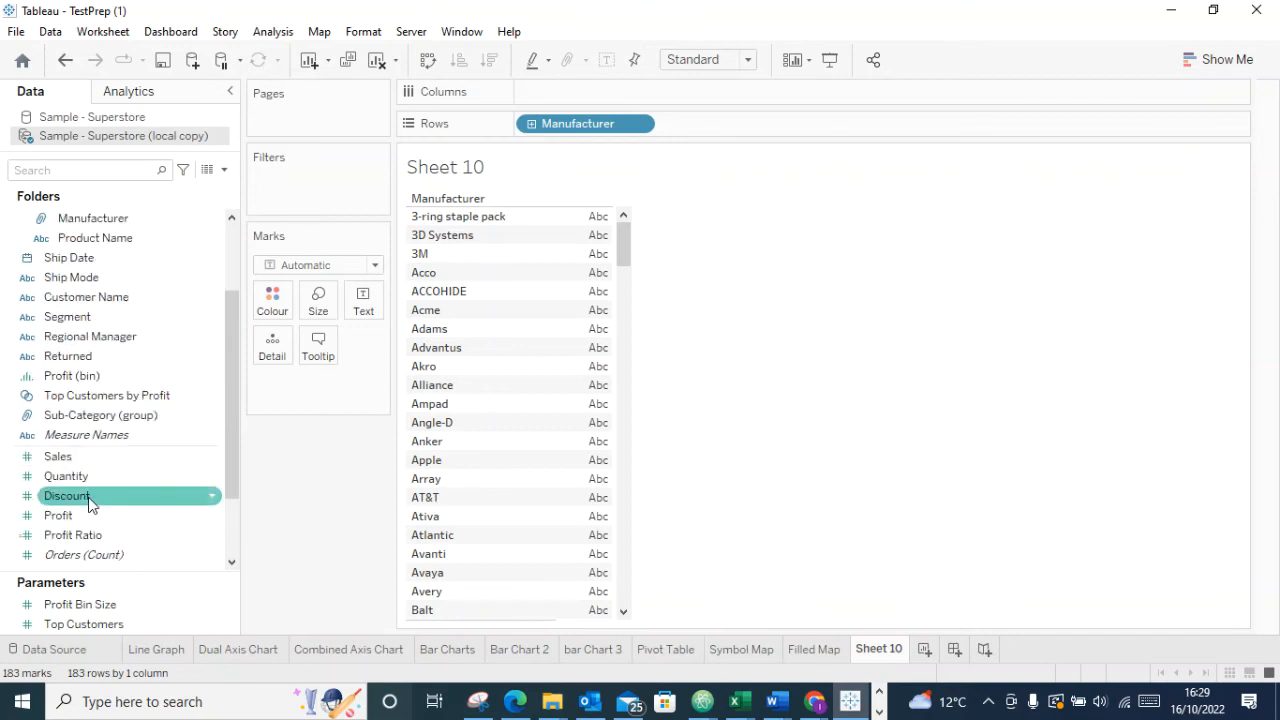
Reopen the Sub-Category (group) field's group editor to check its groups, and close it without changes
scroll(88, 452, up, 1)
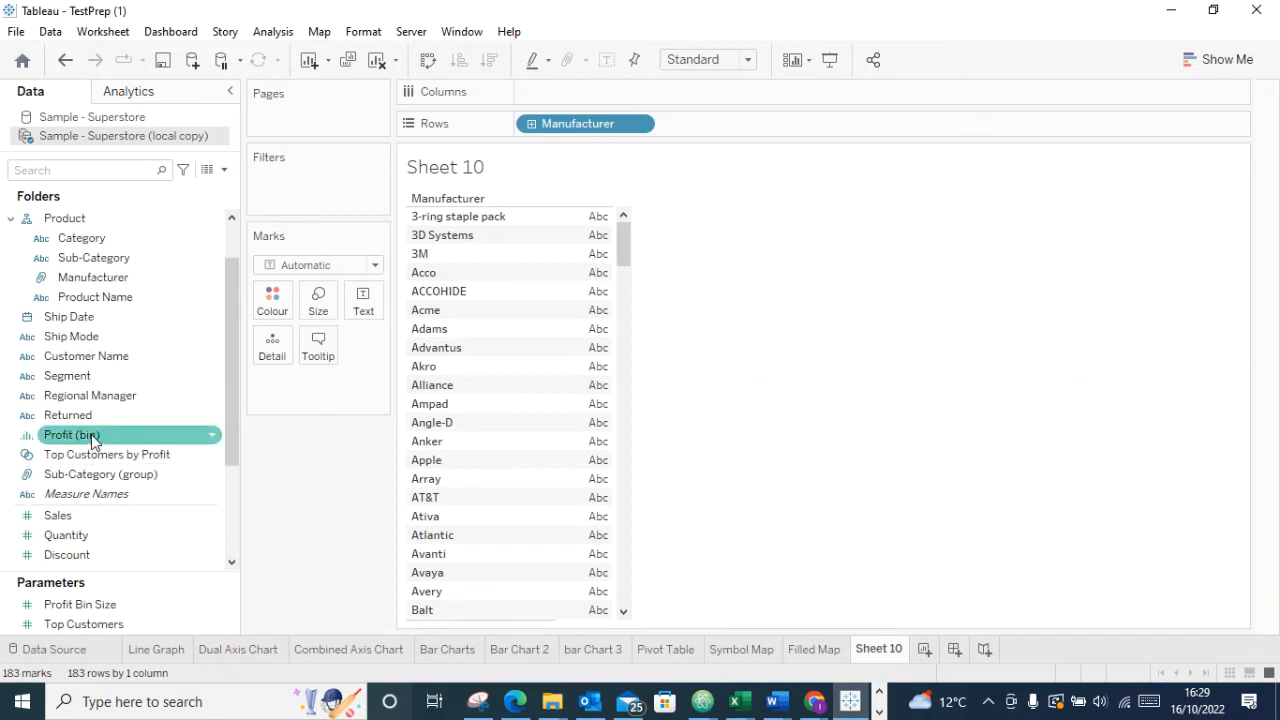
scroll(96, 434, up, 1)
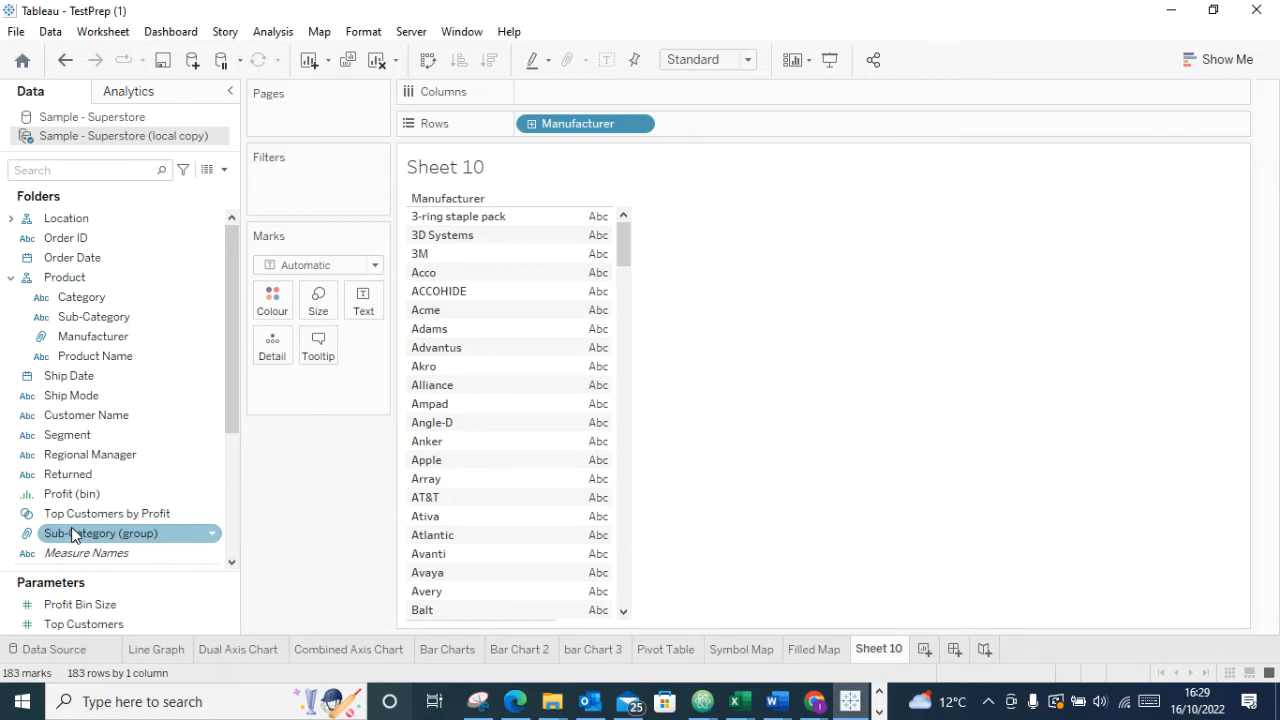
right_click(170, 540)
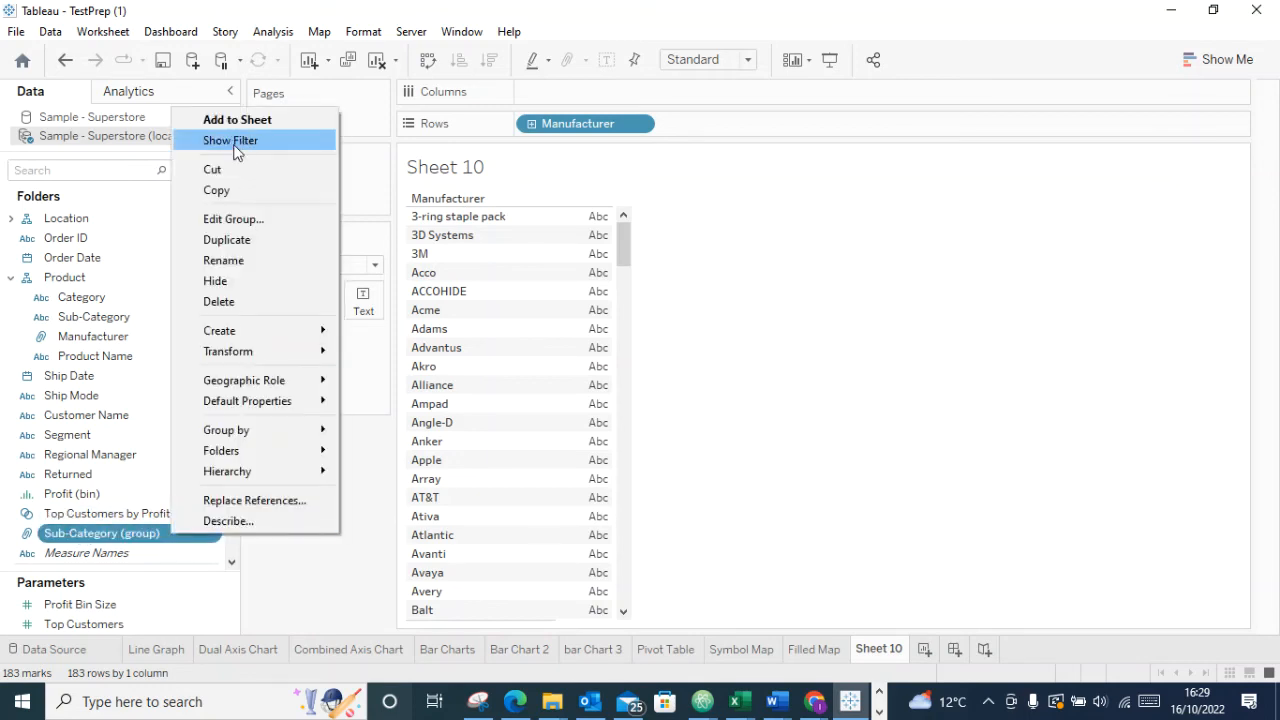
click(228, 220)
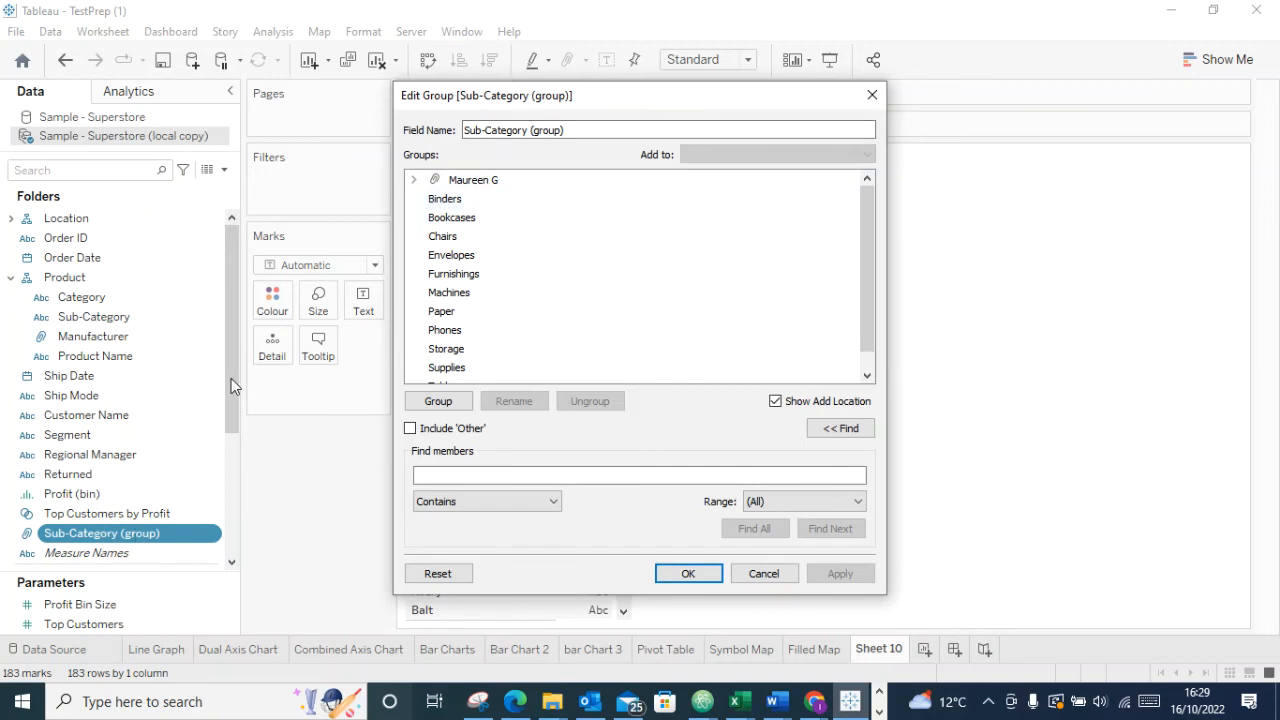
click(872, 95)
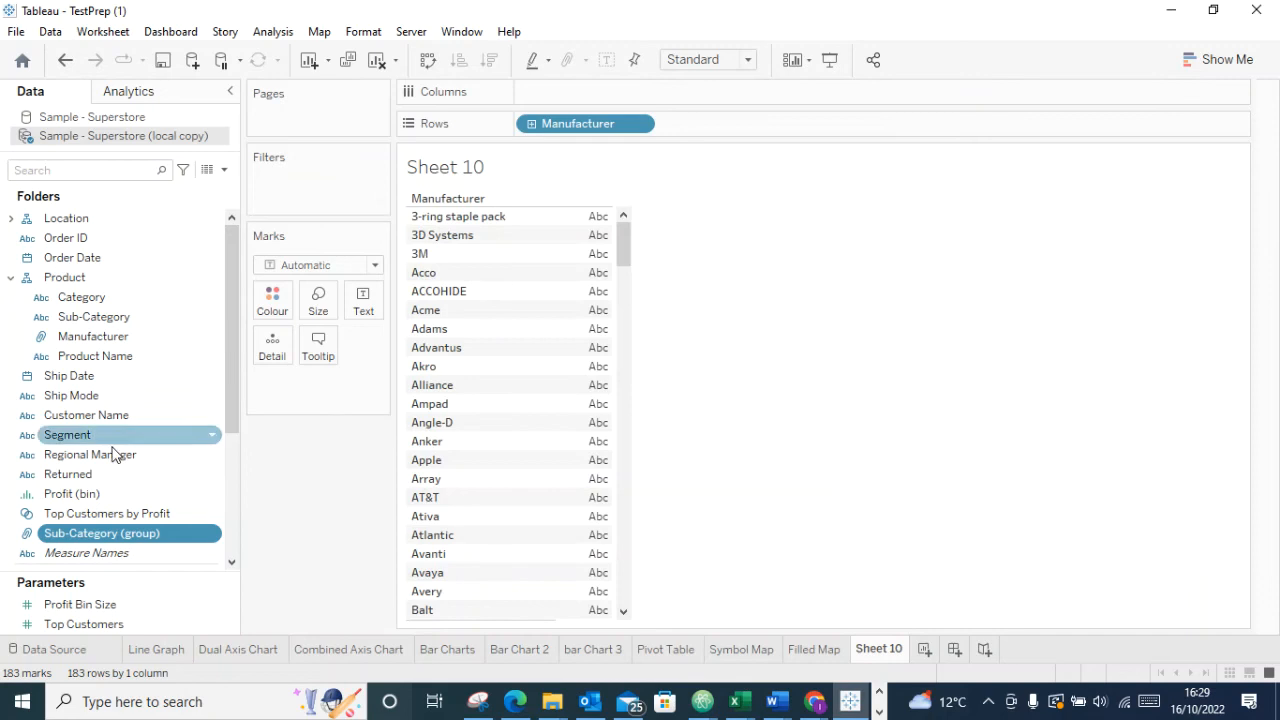
right_click(61, 537)
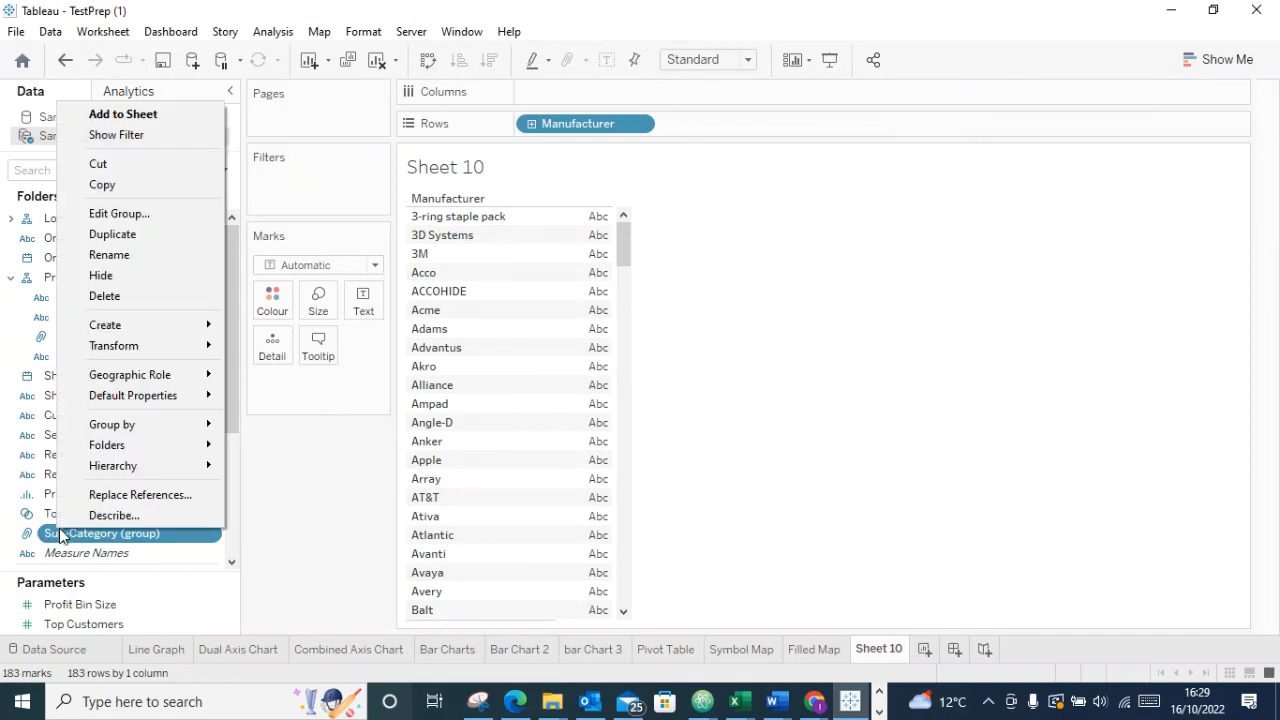
click(143, 256)
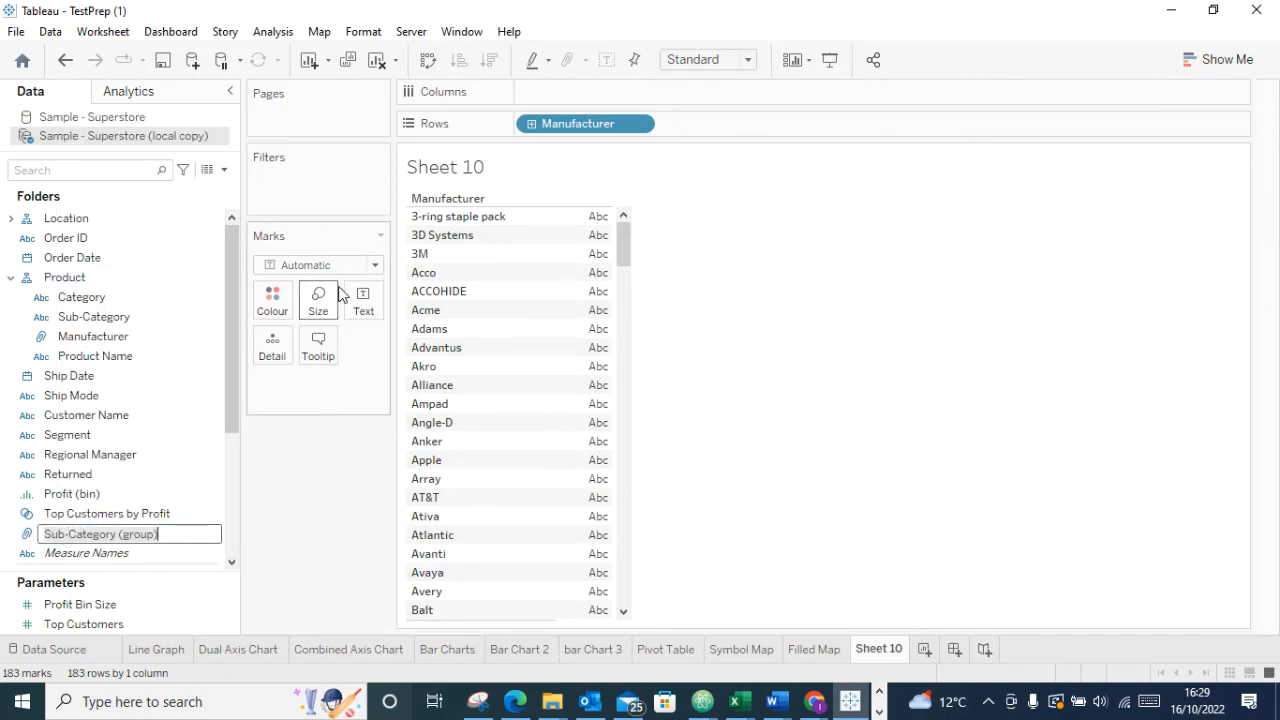
text(jd)
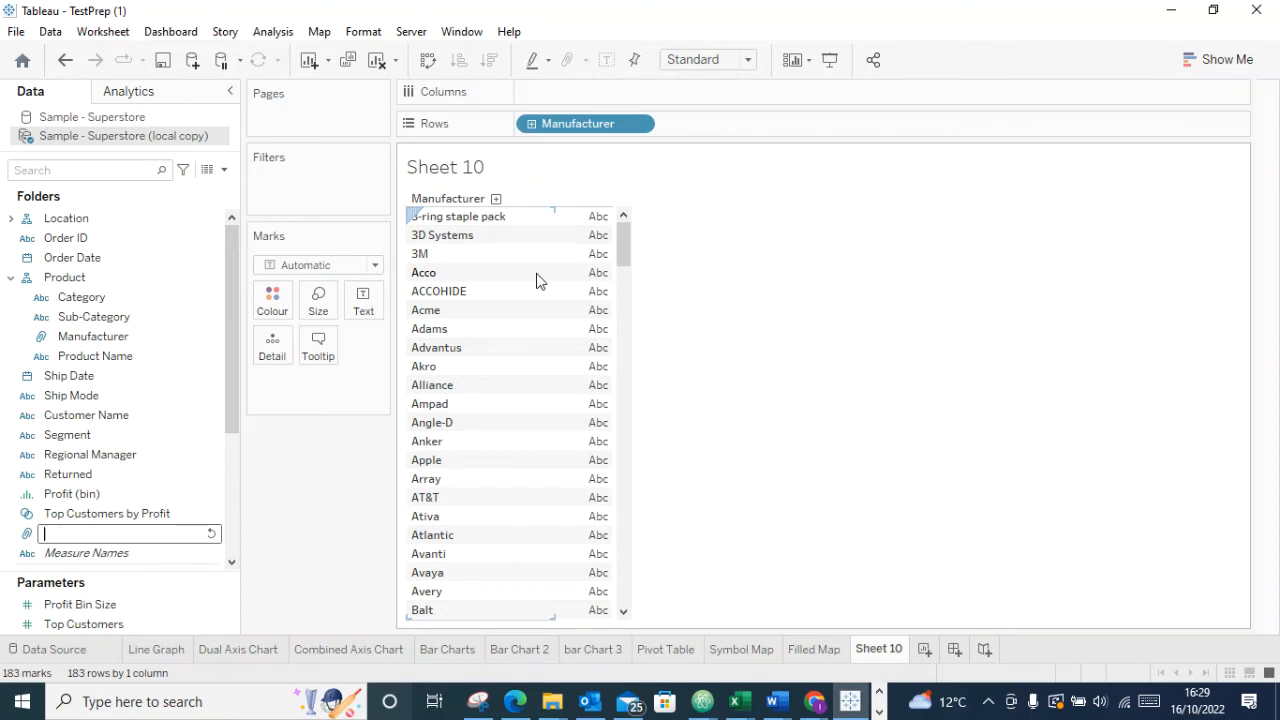
click(341, 447)
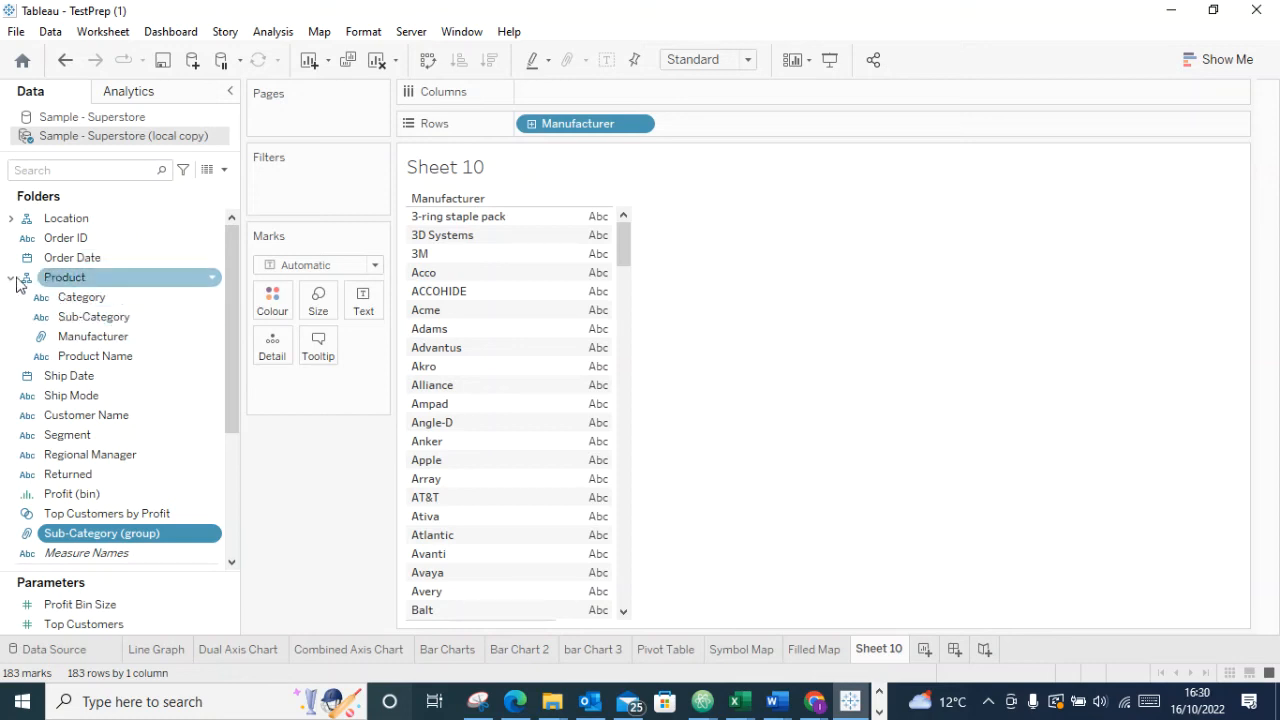
Expand the Location hierarchy and delete the Sub-Category (group) field from the data source
click(11, 218)
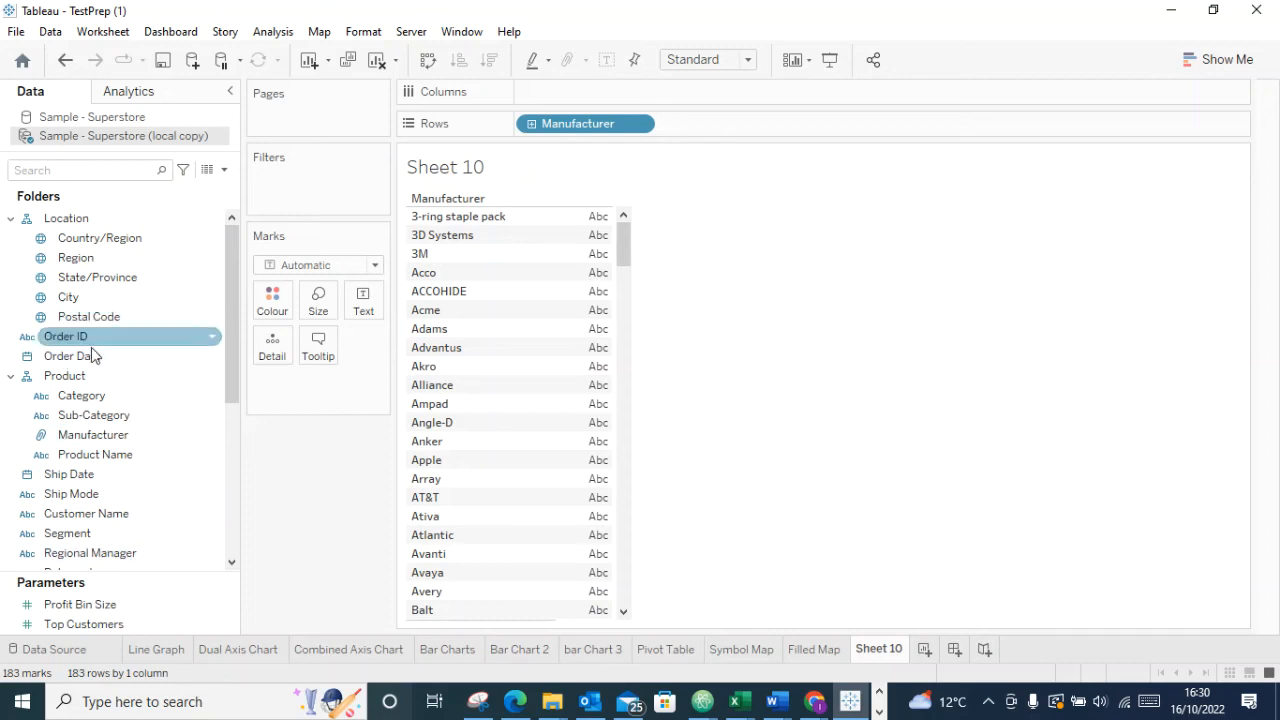
scroll(40, 478, down, 5)
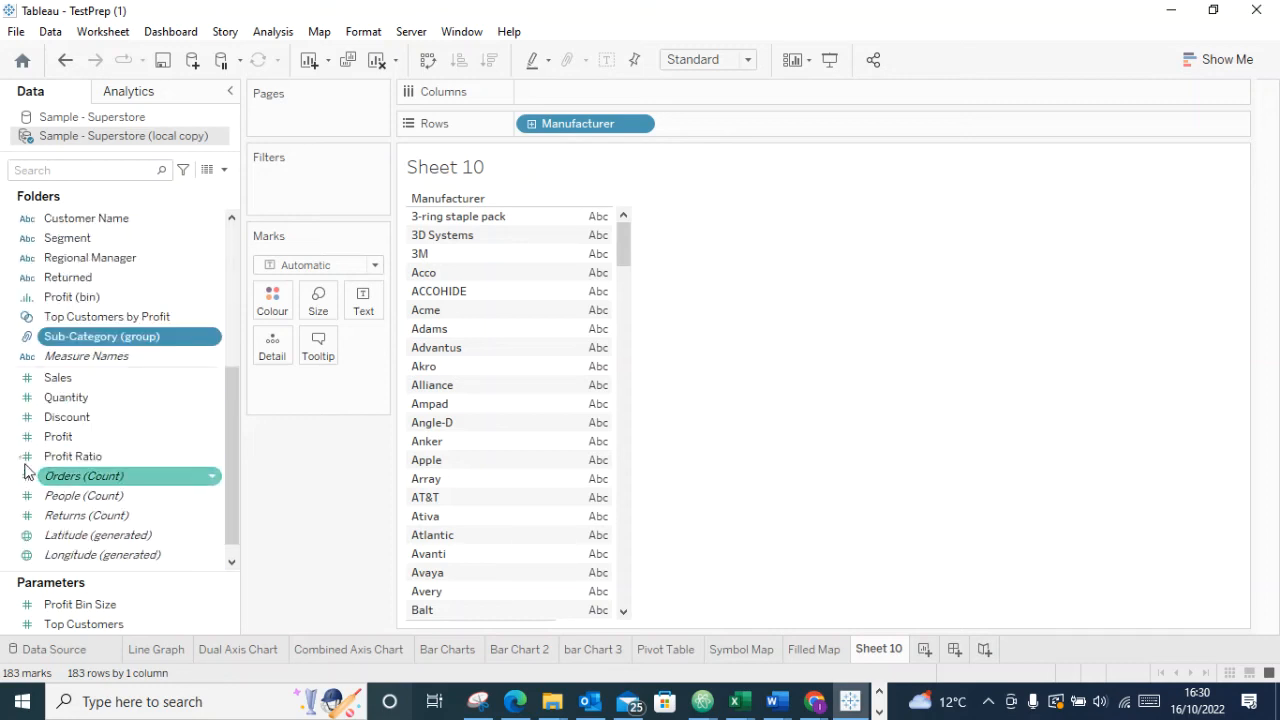
right_click(70, 345)
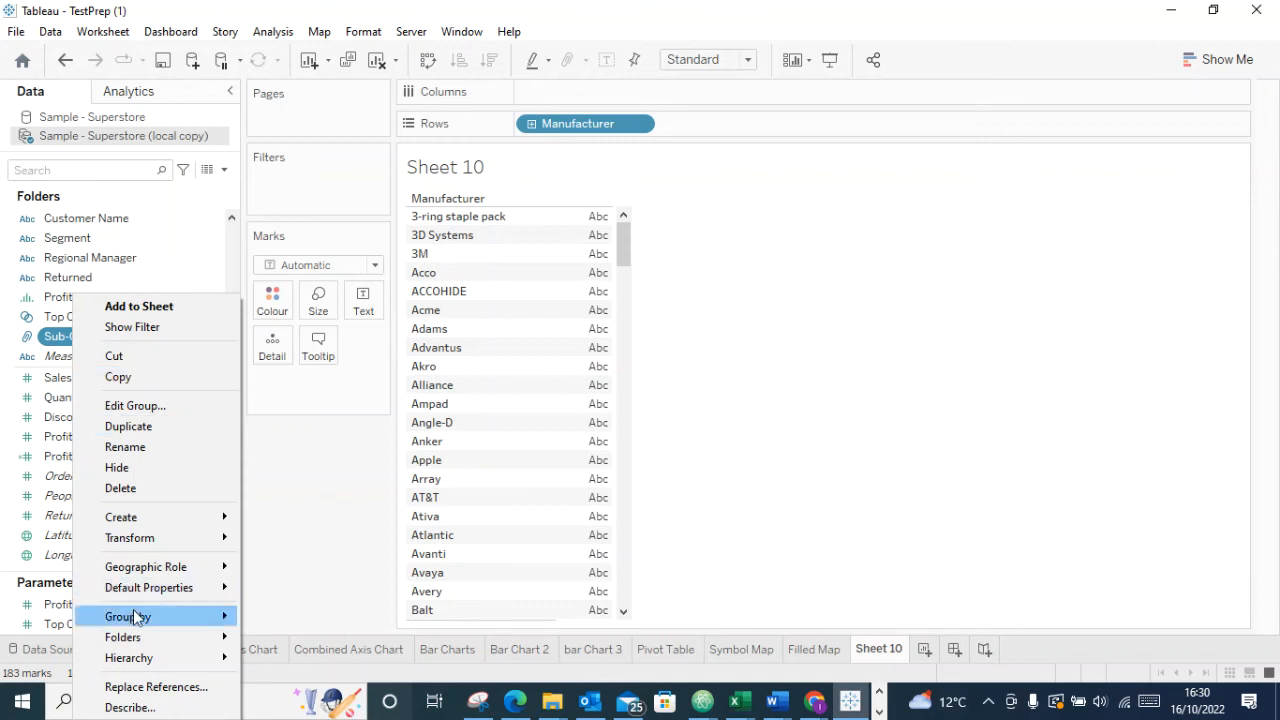
click(141, 488)
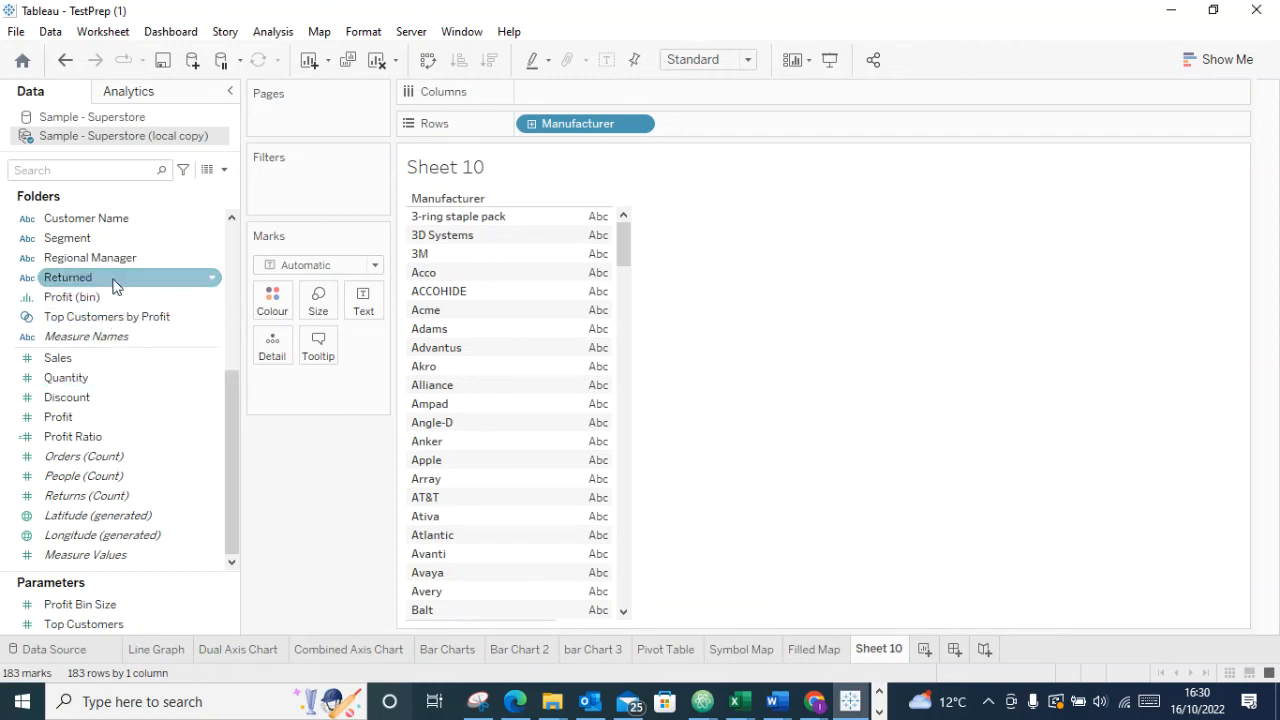
key(ctrl+z)
Replace Manufacturer with Sub-Category on Rows and place Region on Columns
scroll(60, 300, up, 1)
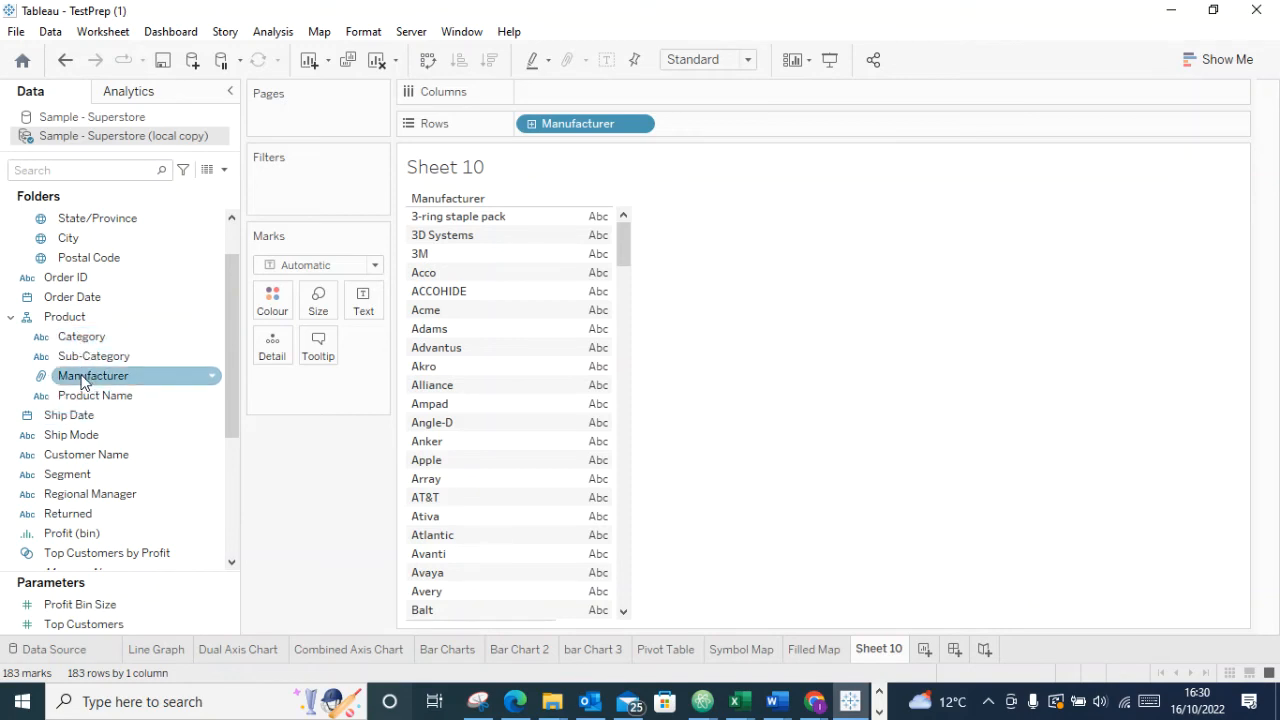
scroll(80, 378, up, 1)
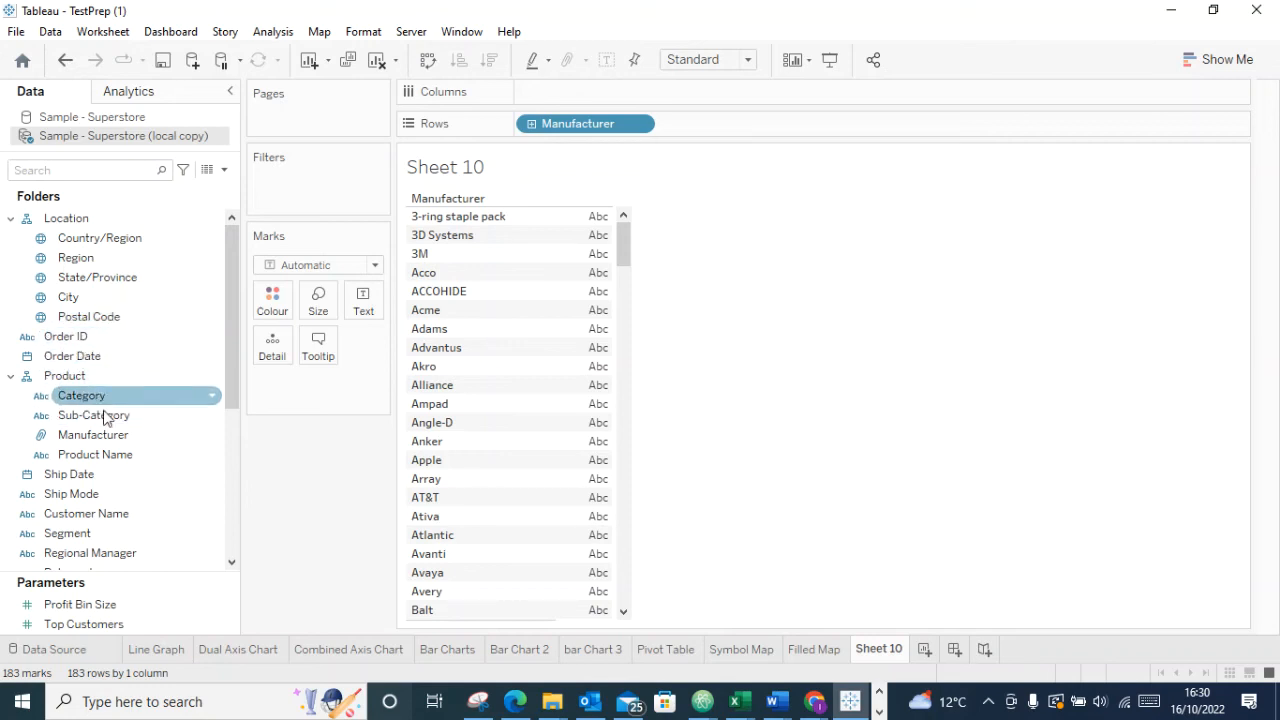
scroll(690, 357, down, 3)
scroll(651, 369, up, 3)
drag(547, 127, 330, 470)
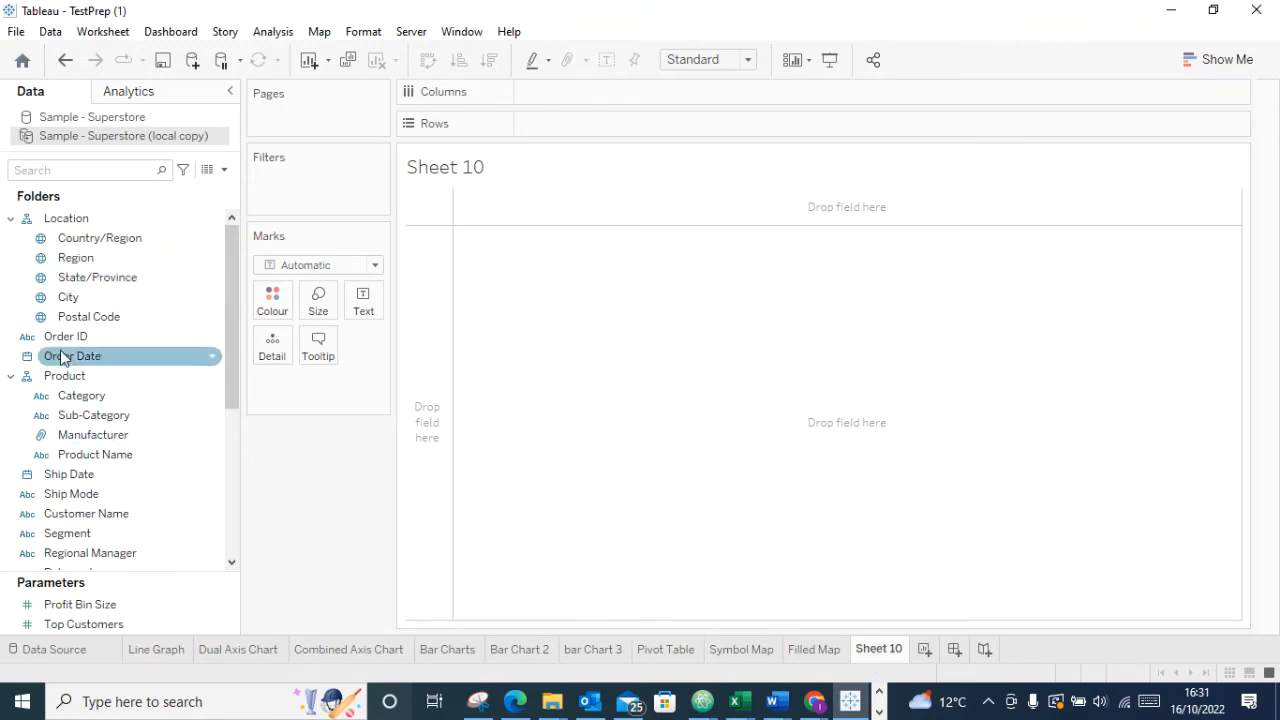
drag(70, 262, 640, 94)
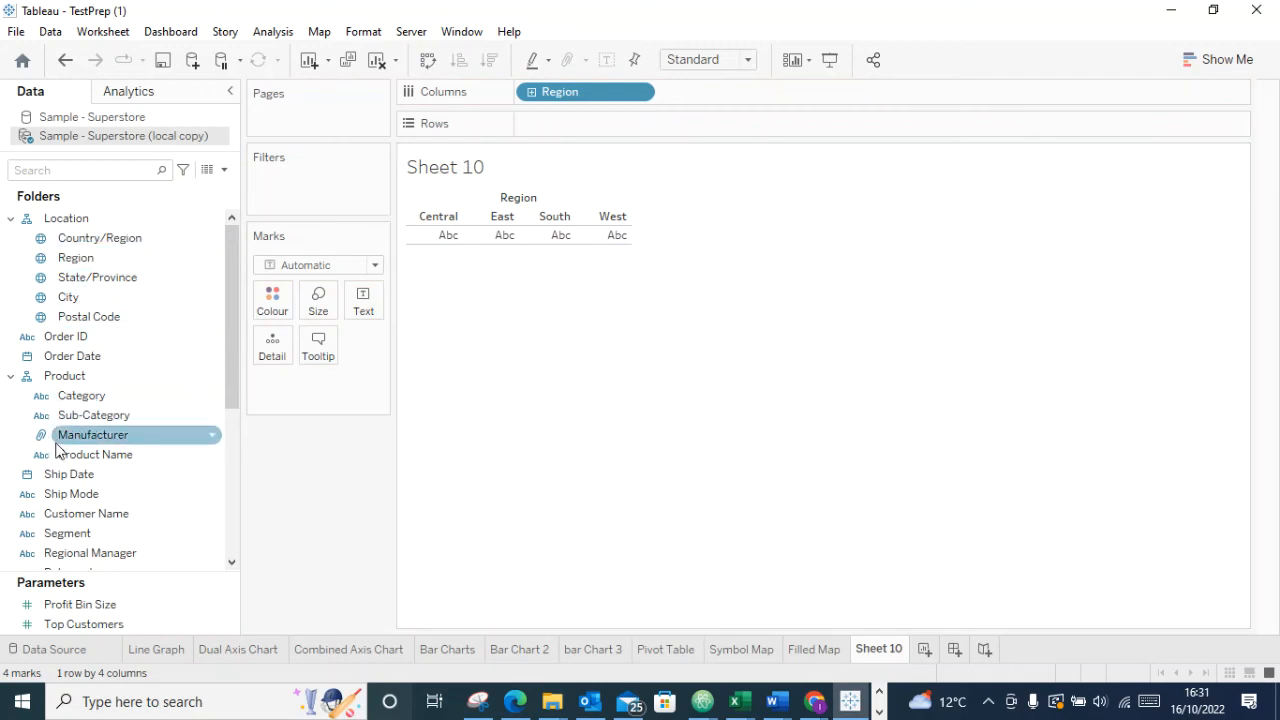
drag(57, 418, 524, 130)
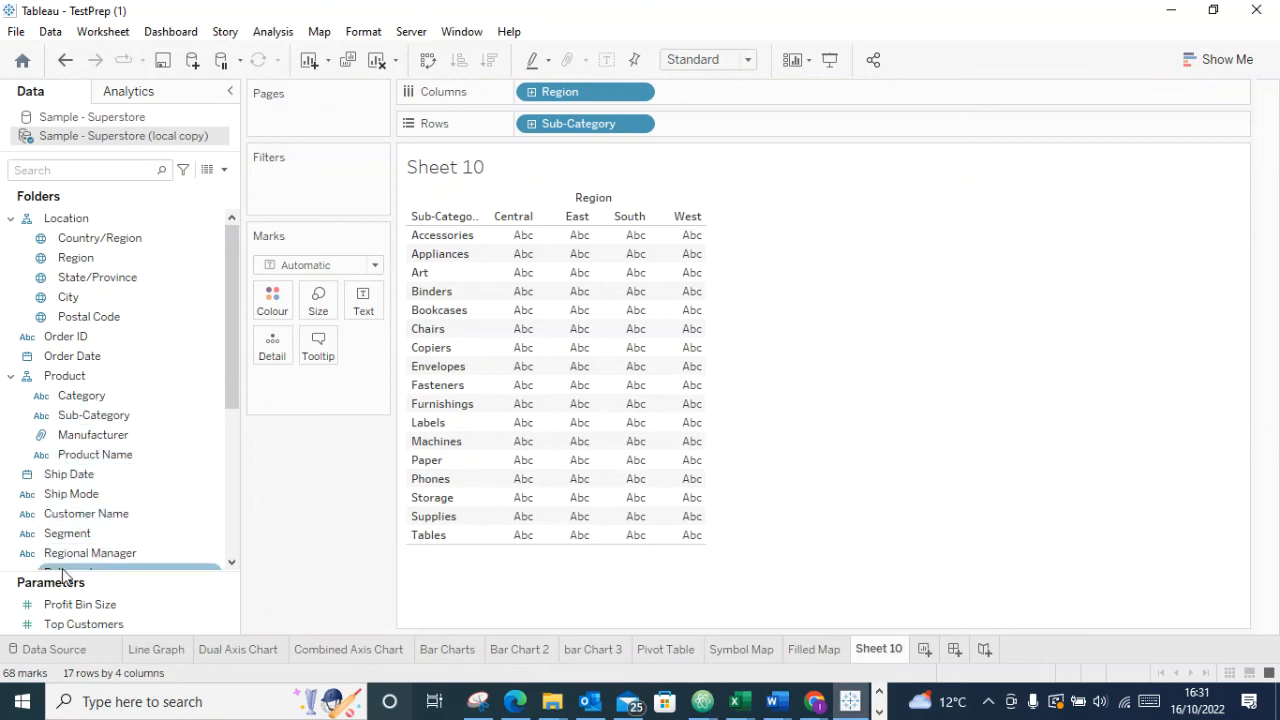
Show Sales as the text values in the Sub-Category by Region table and colour them by Profit
scroll(74, 560, down, 2)
drag(78, 535, 570, 312)
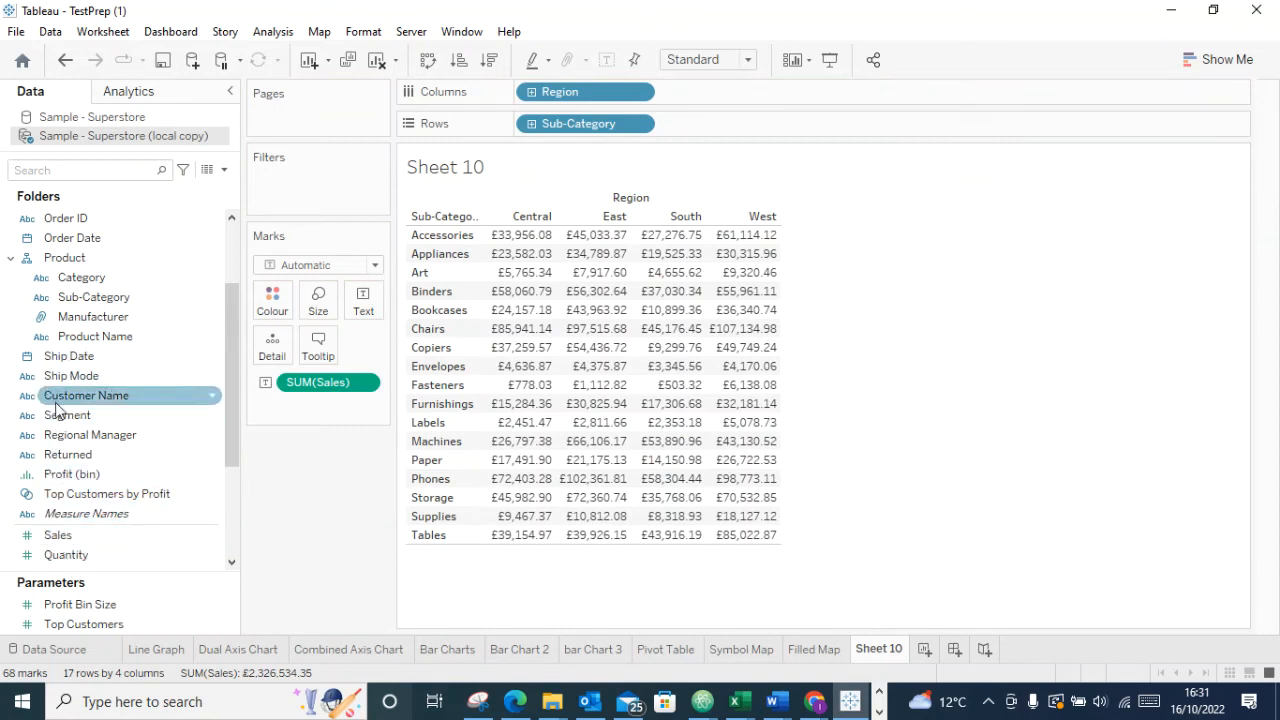
click(63, 457)
scroll(63, 457, down, 3)
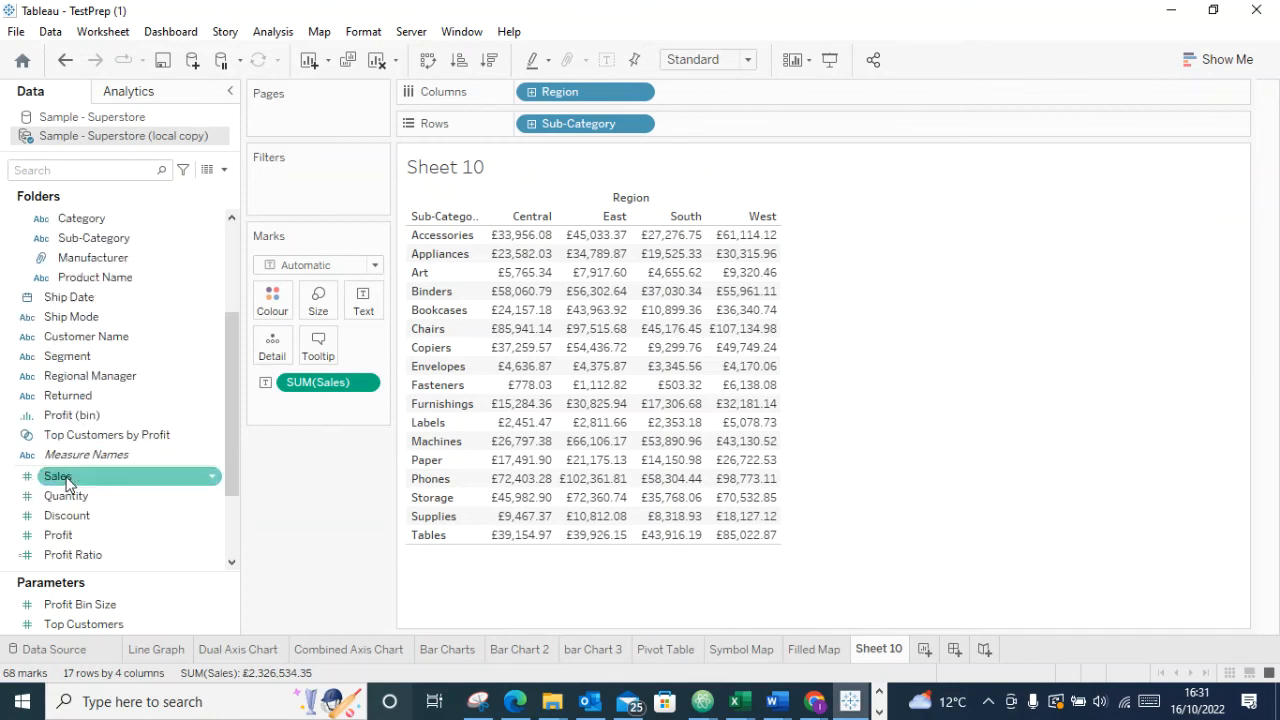
drag(58, 535, 275, 312)
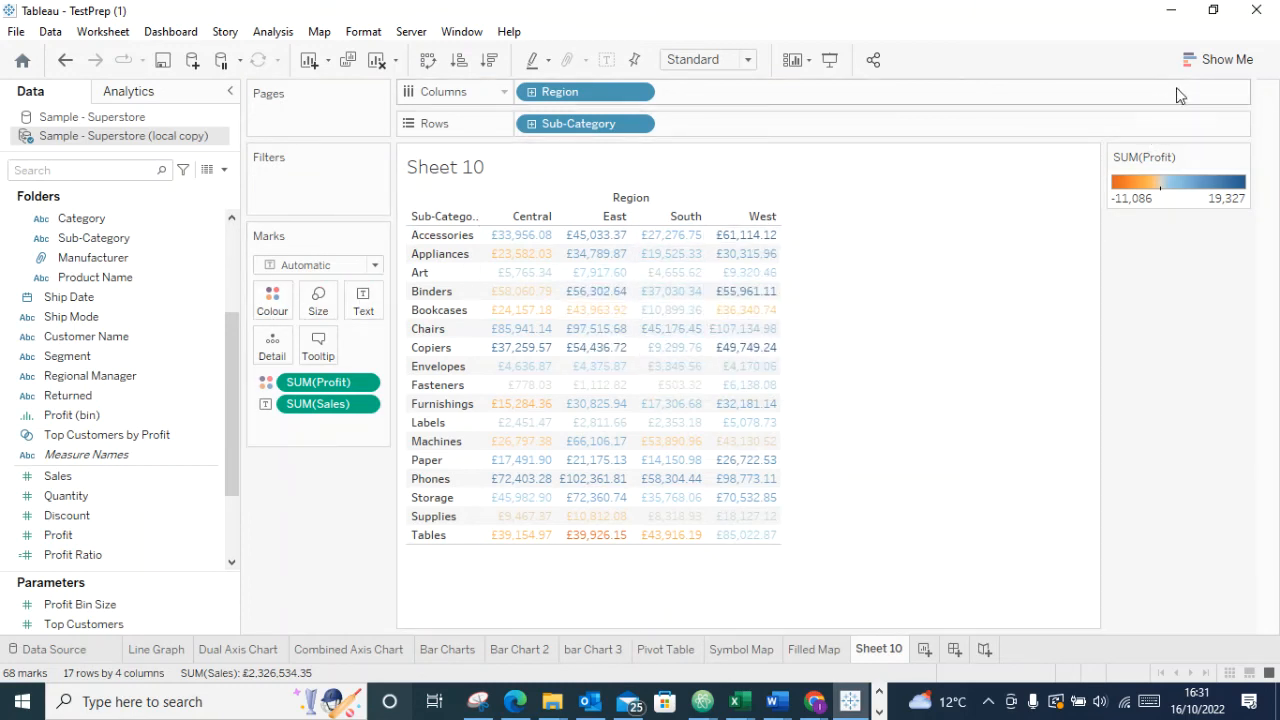
Convert the Sub-Category by Region text table into a heat map using the Show Me chart types
click(1207, 64)
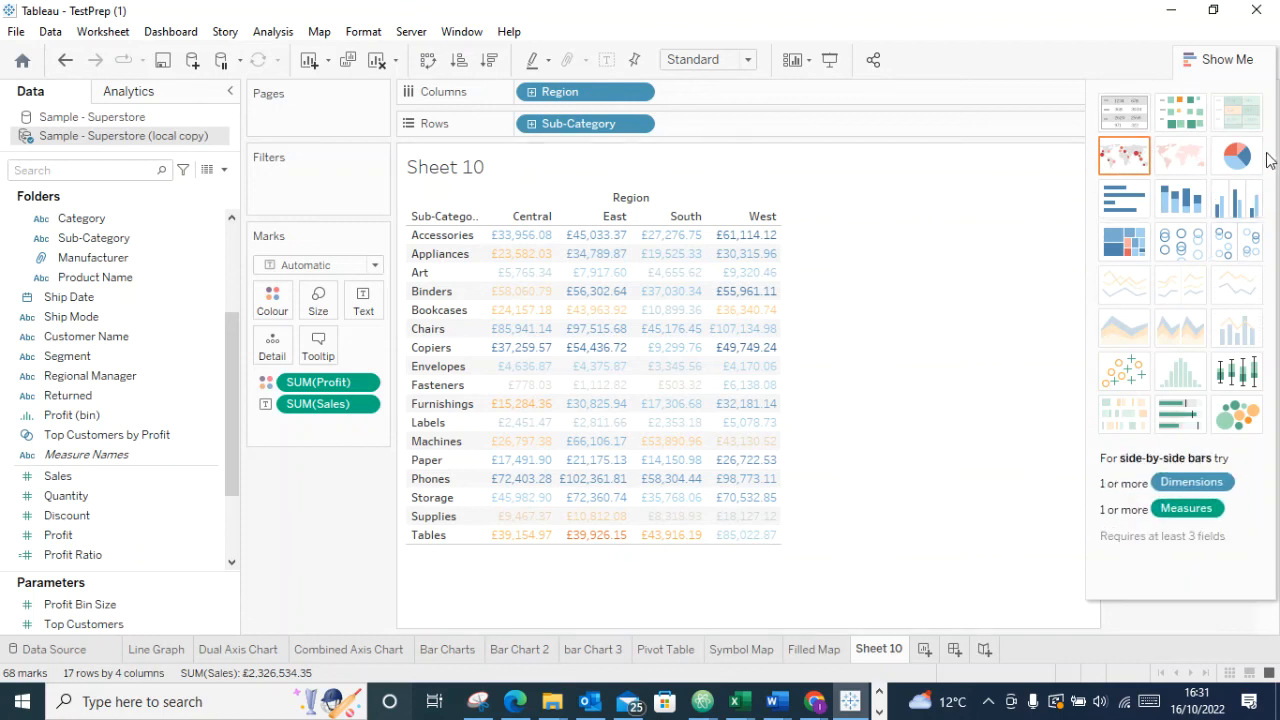
click(1171, 129)
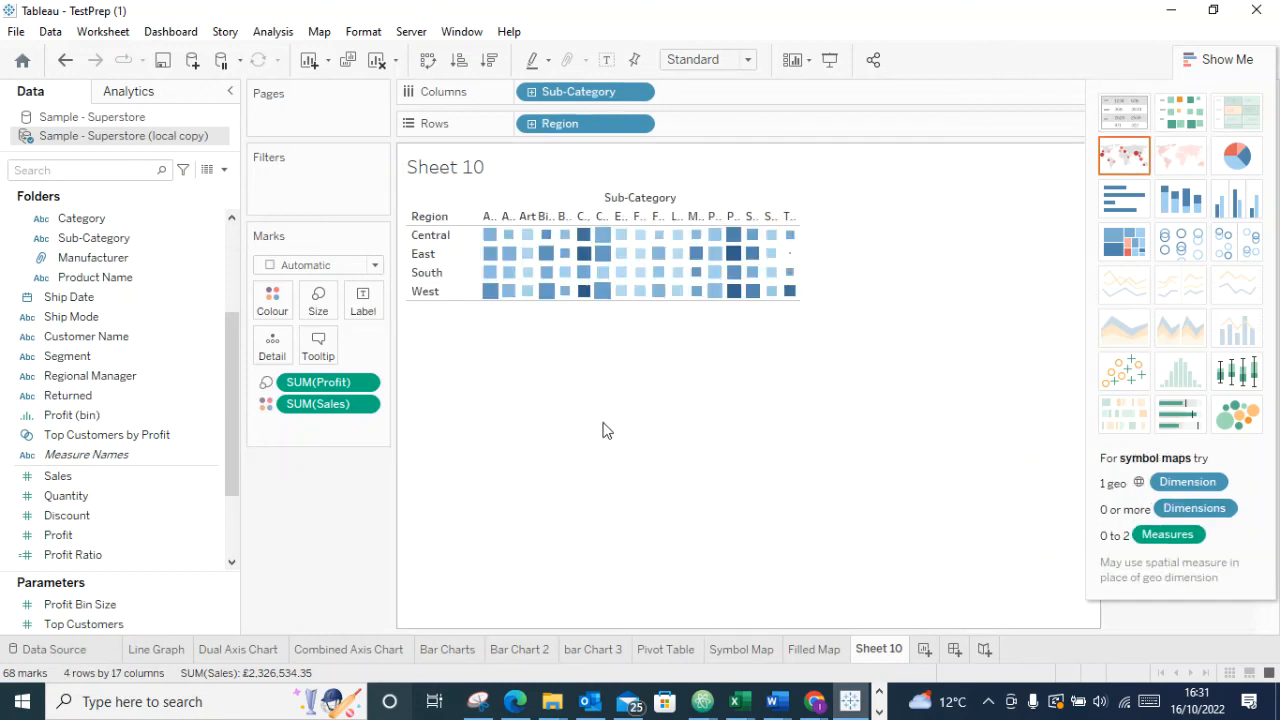
mouse_move(617, 236)
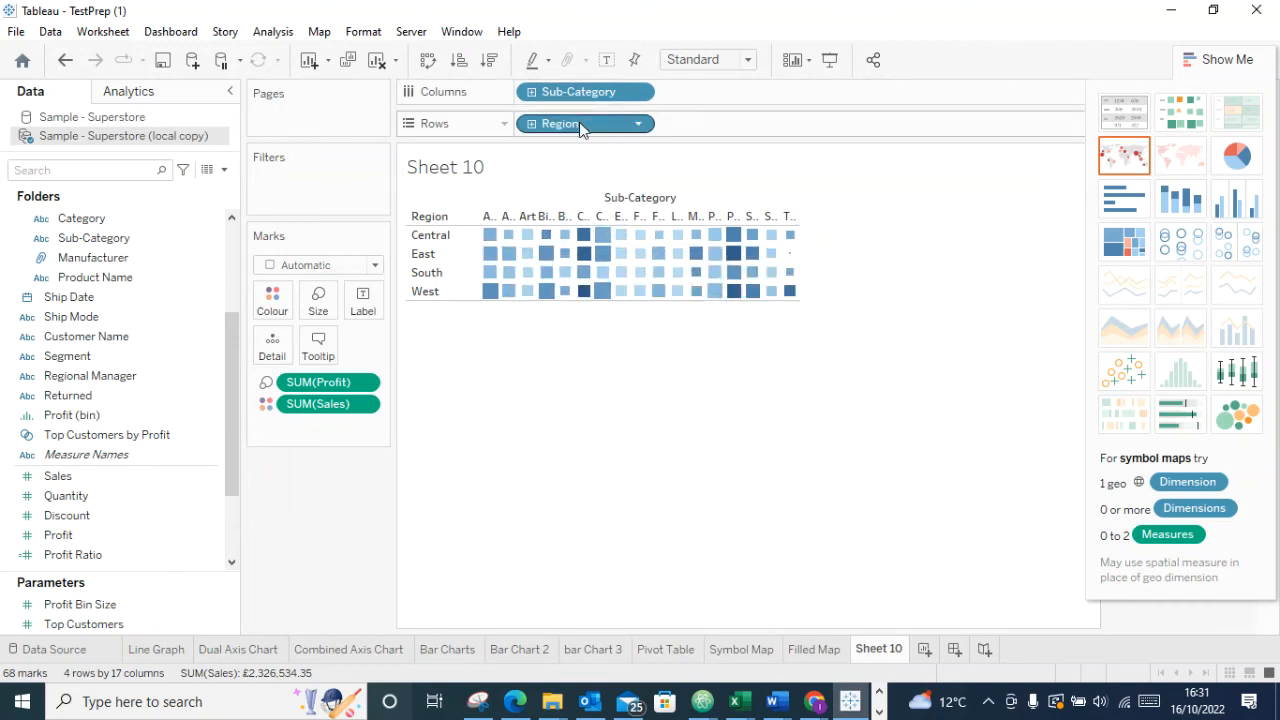
Put Region back on Columns and Sub-Category on Rows, and widen the heat map's region columns
drag(582, 124, 740, 93)
drag(578, 91, 584, 119)
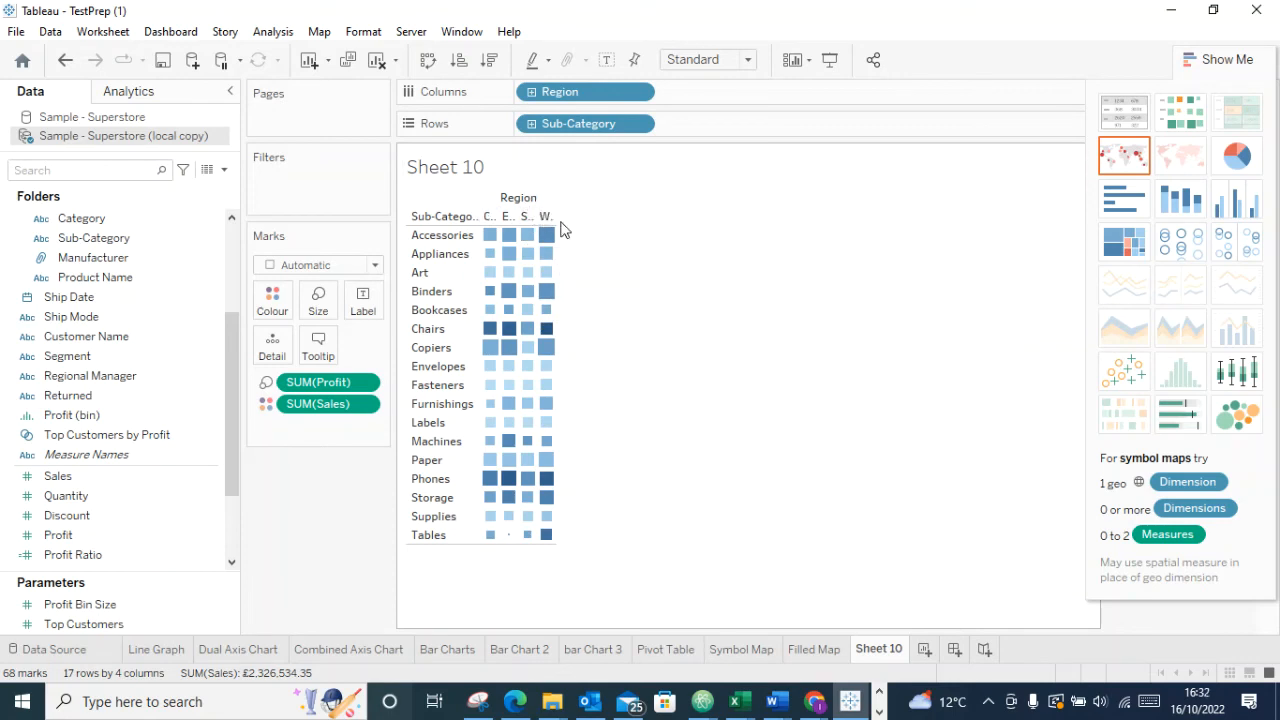
drag(630, 211, 666, 214)
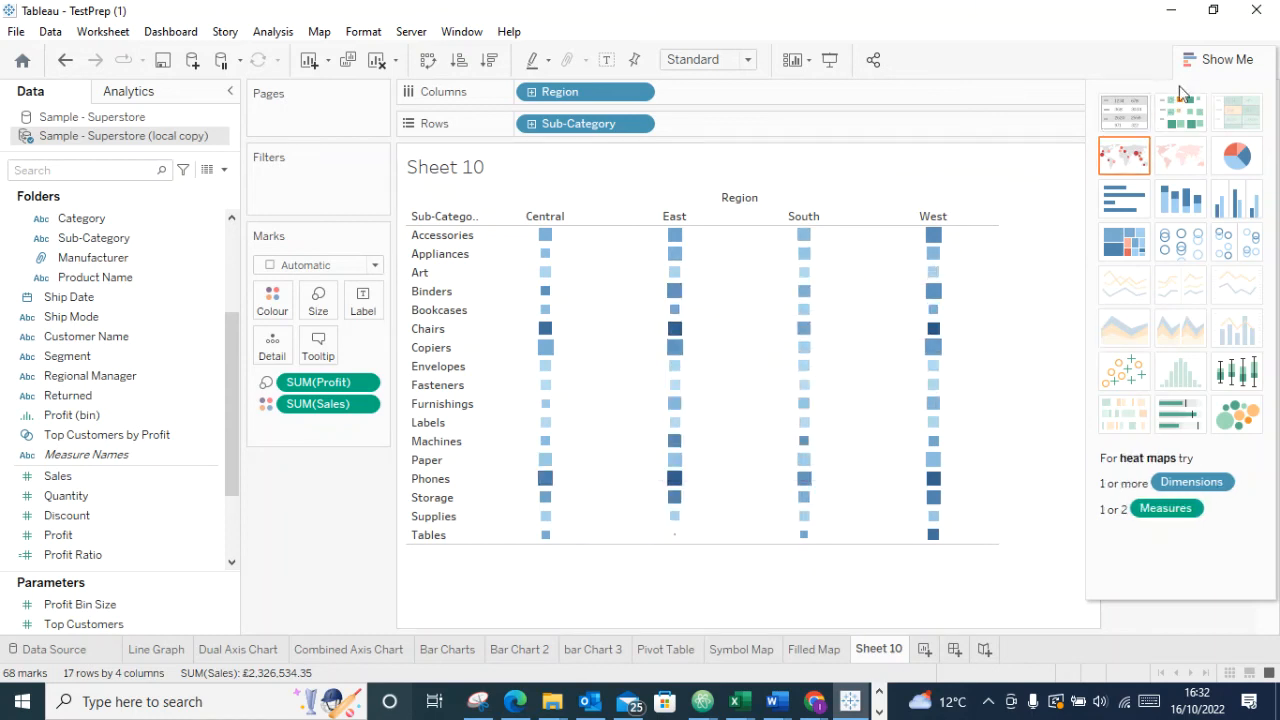
click(1200, 60)
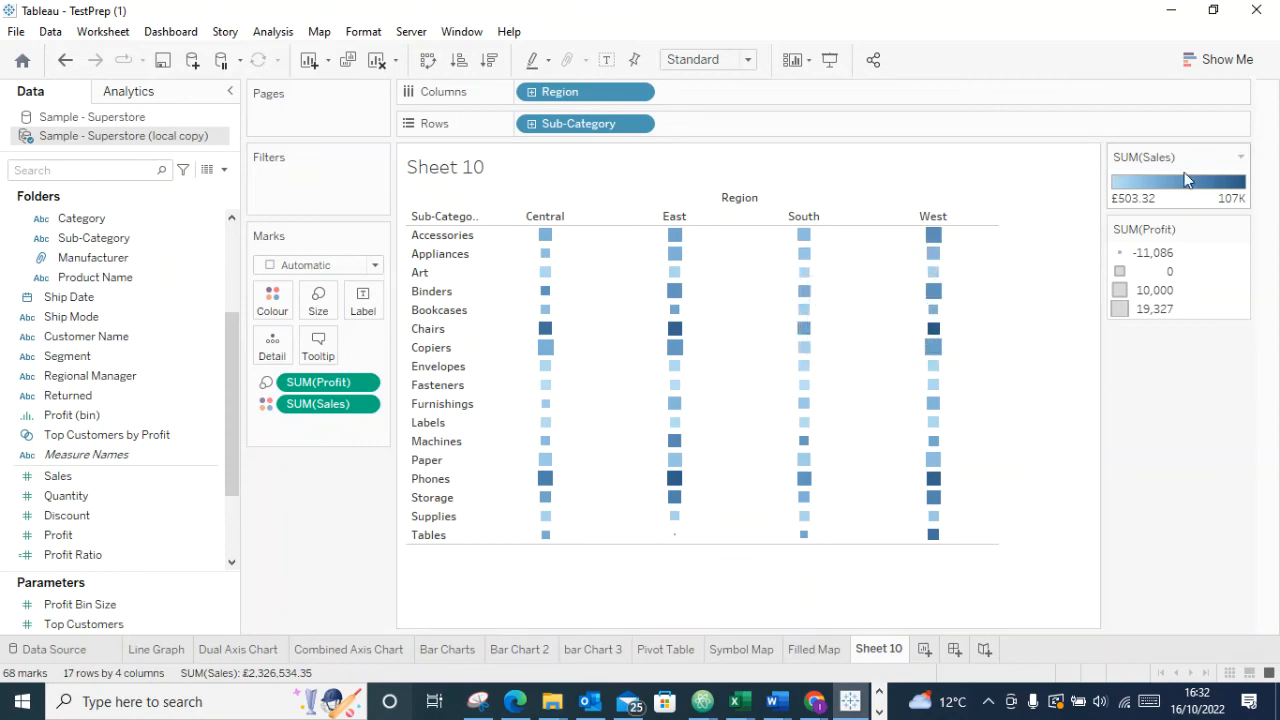
Change the Sales colour palette to Orange-Blue Diverging and apply it to the heat map
click(1239, 158)
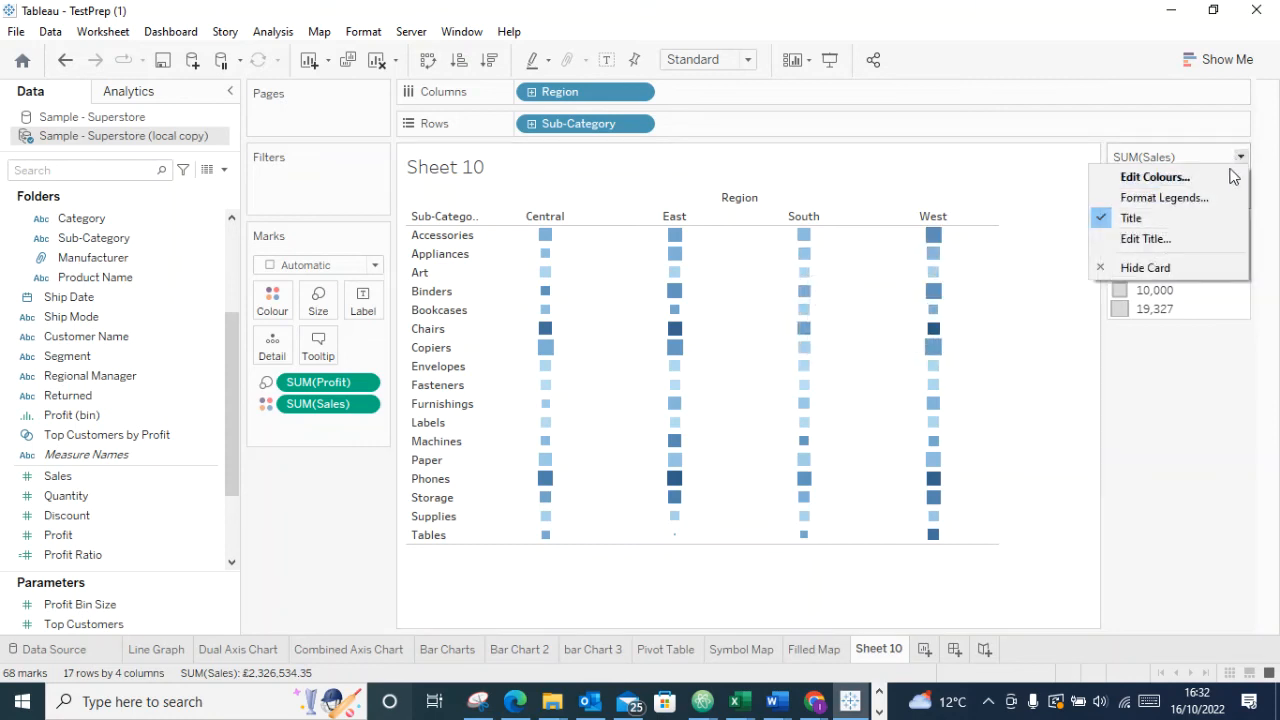
click(1148, 180)
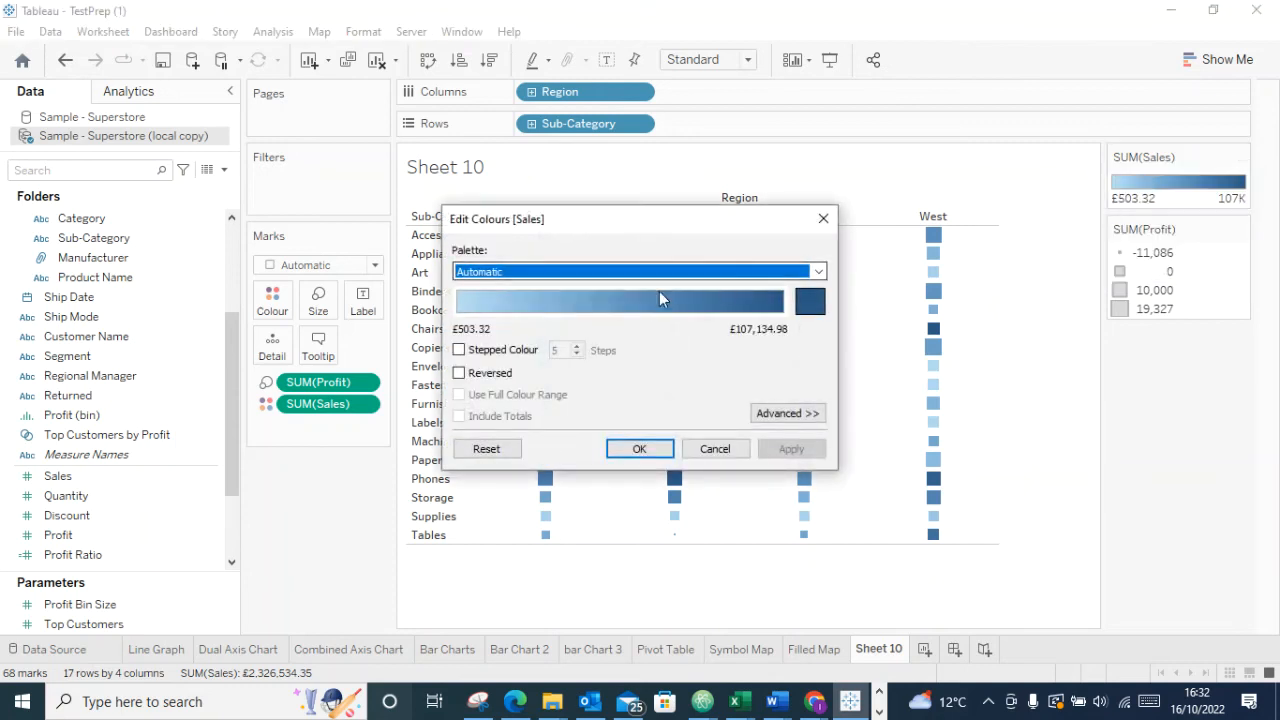
click(674, 273)
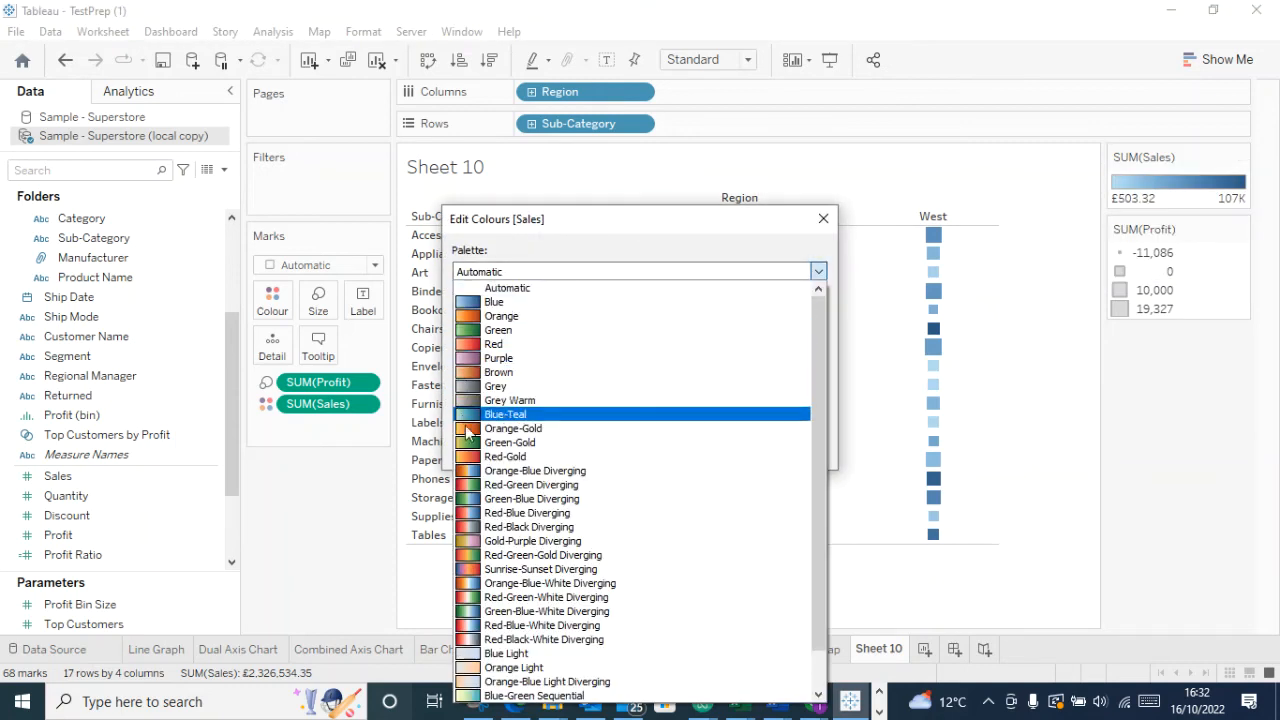
click(483, 473)
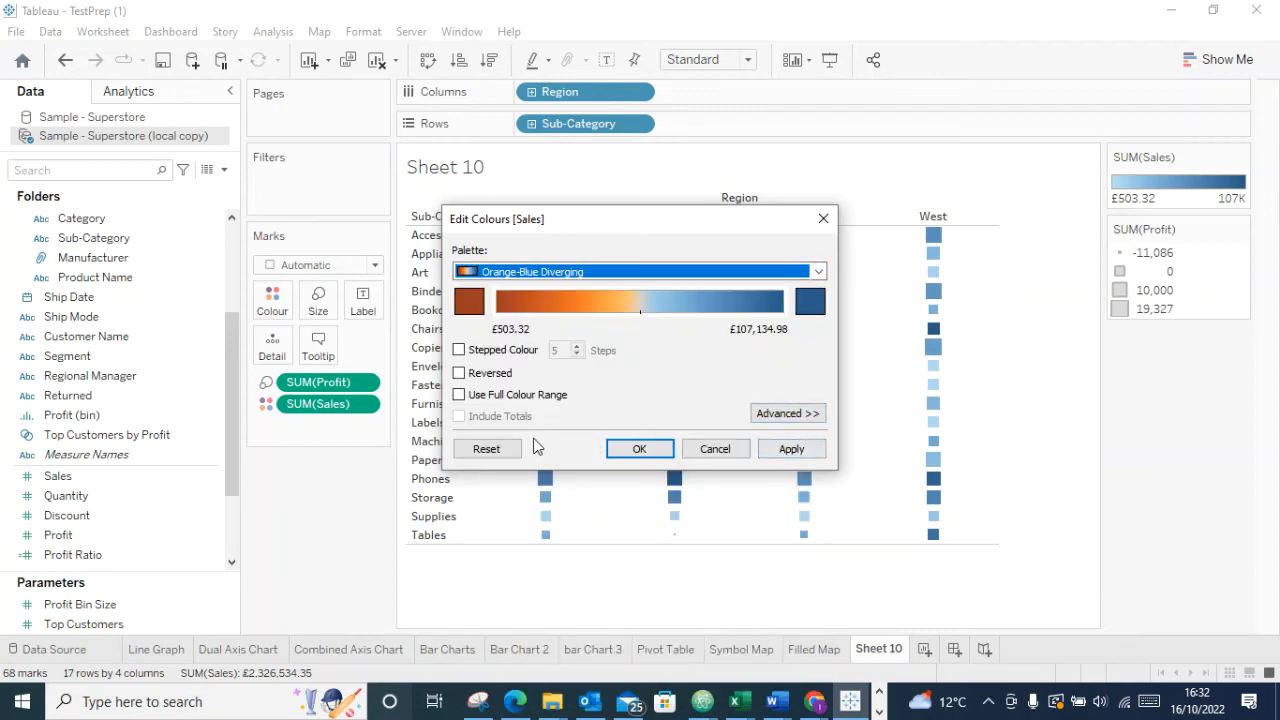
click(789, 450)
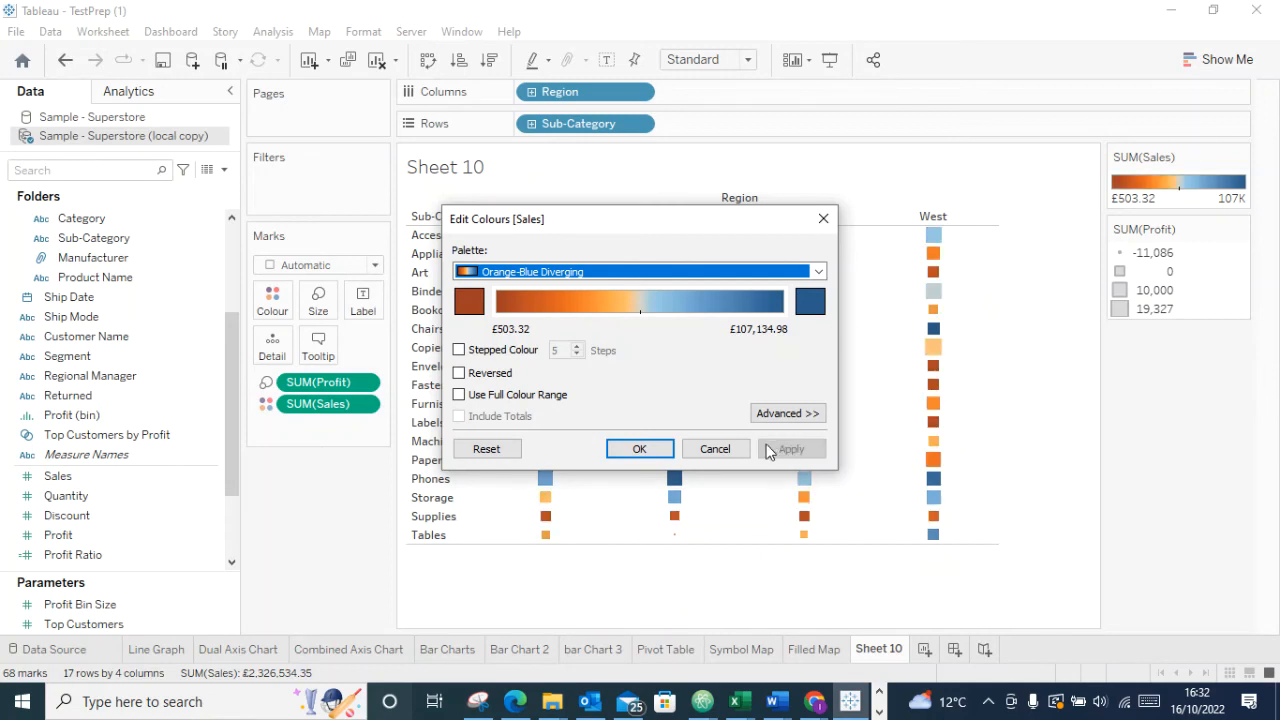
click(641, 449)
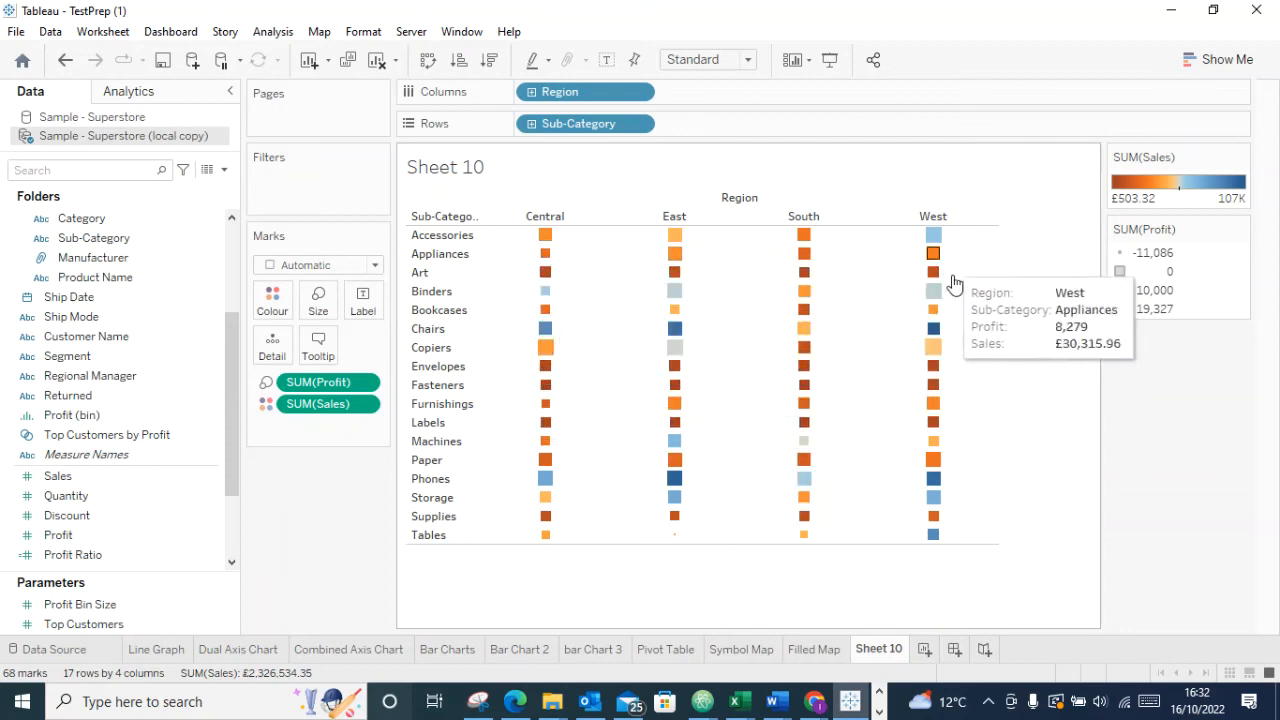
Add a black border around the heat map's square marks
click(364, 406)
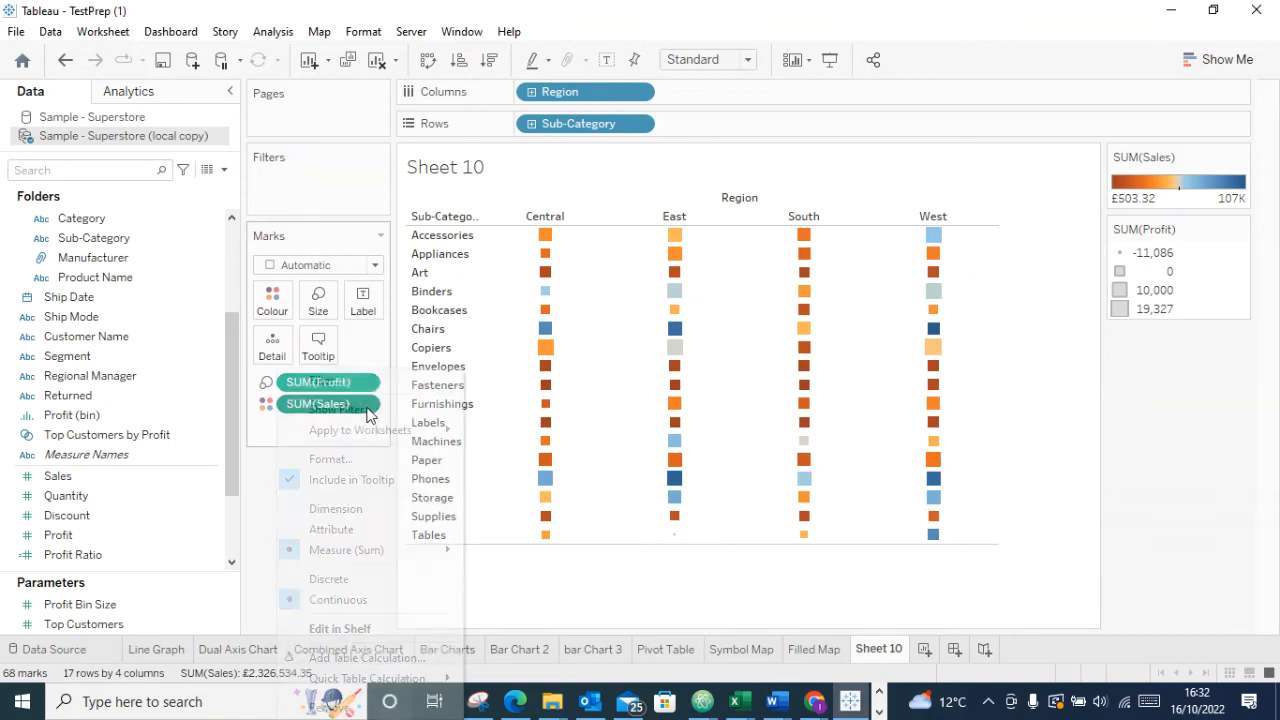
click(258, 443)
click(277, 297)
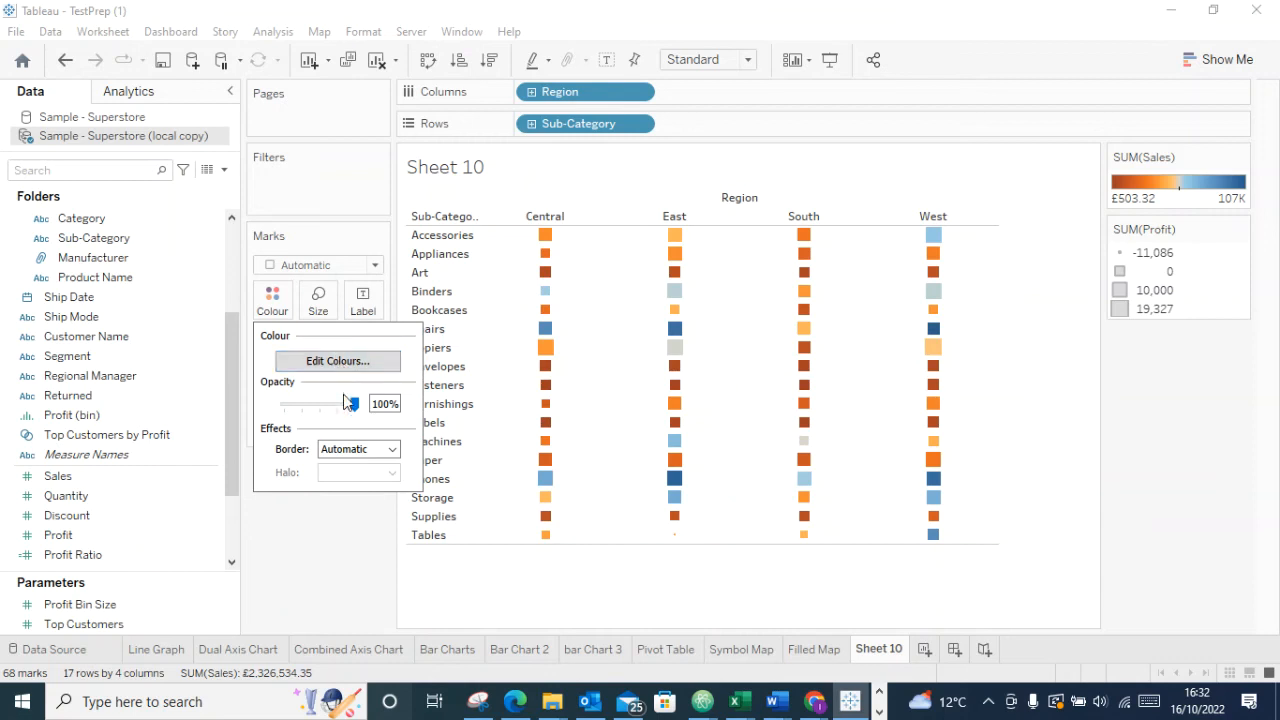
click(378, 451)
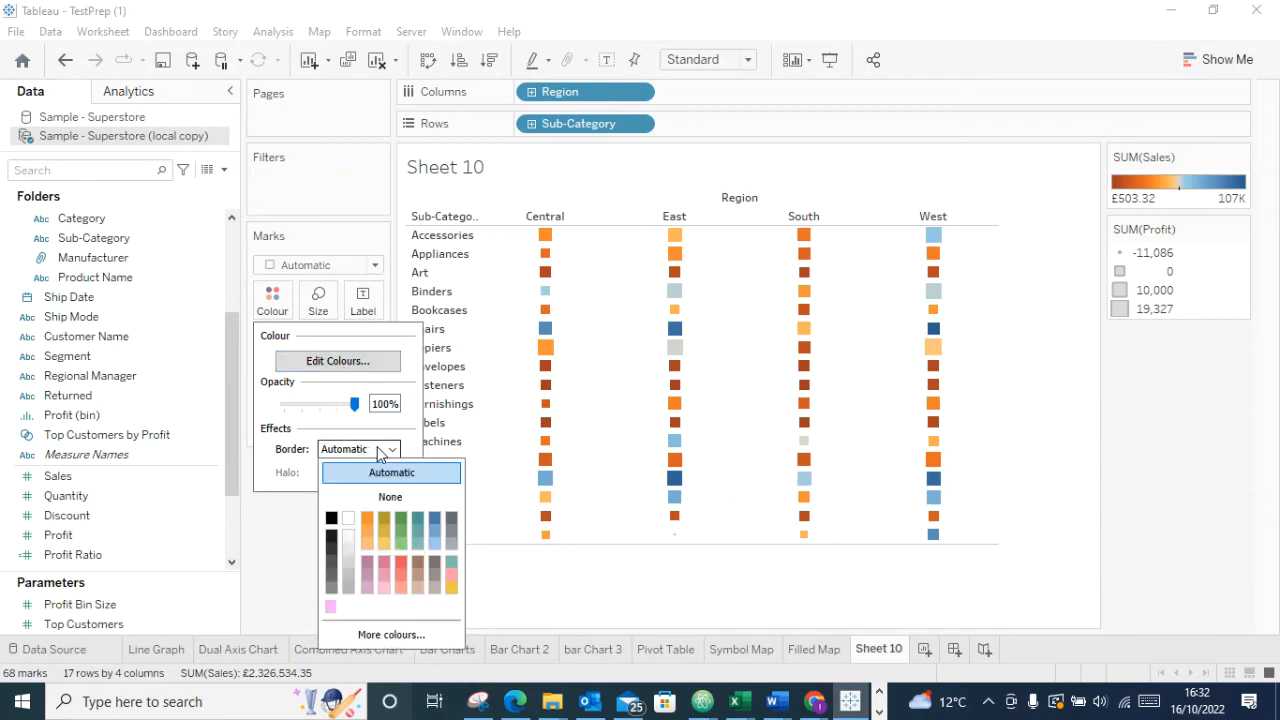
click(331, 517)
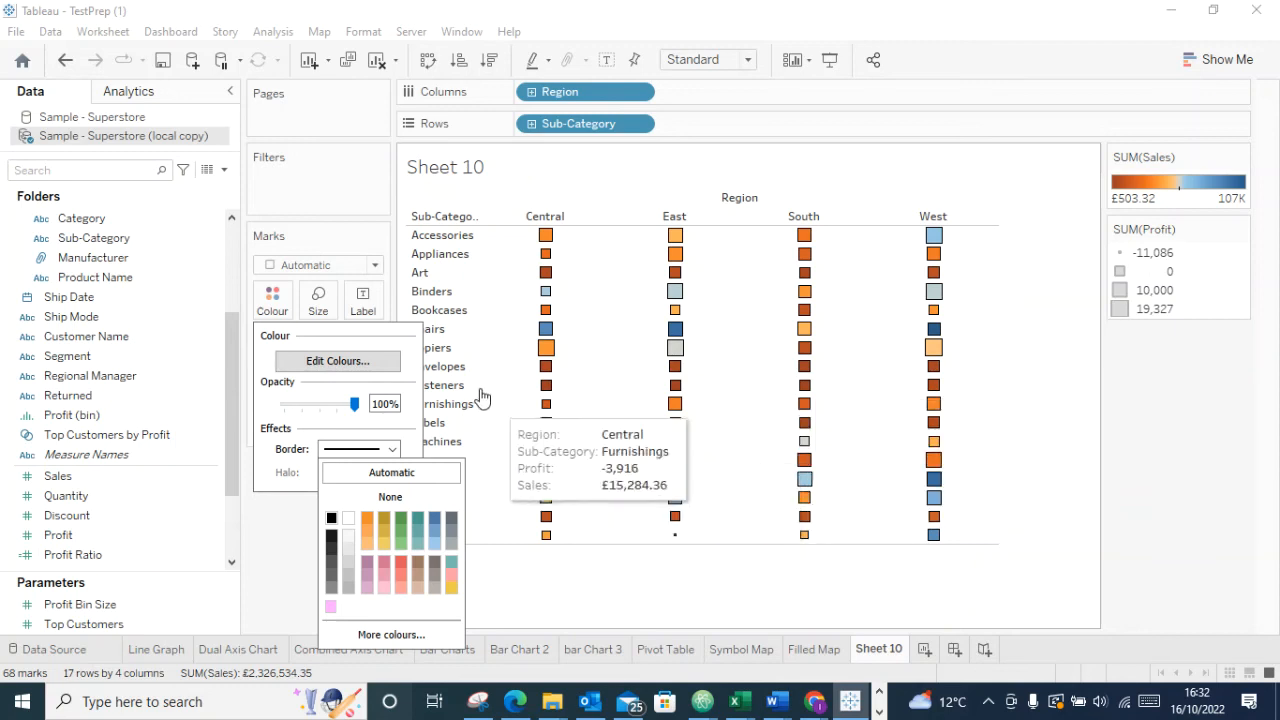
click(266, 516)
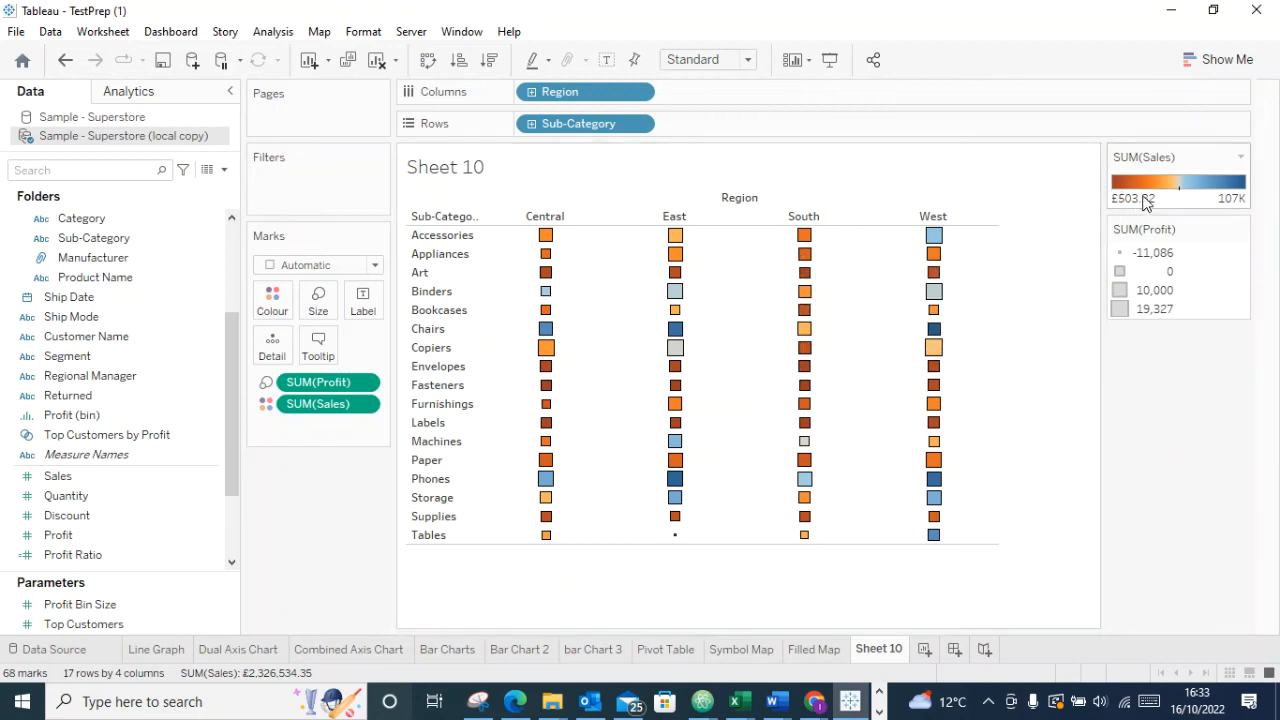
Swap the heat map encodings so that Sales sets the mark size and Profit sets the colour
mouse_move(547, 239)
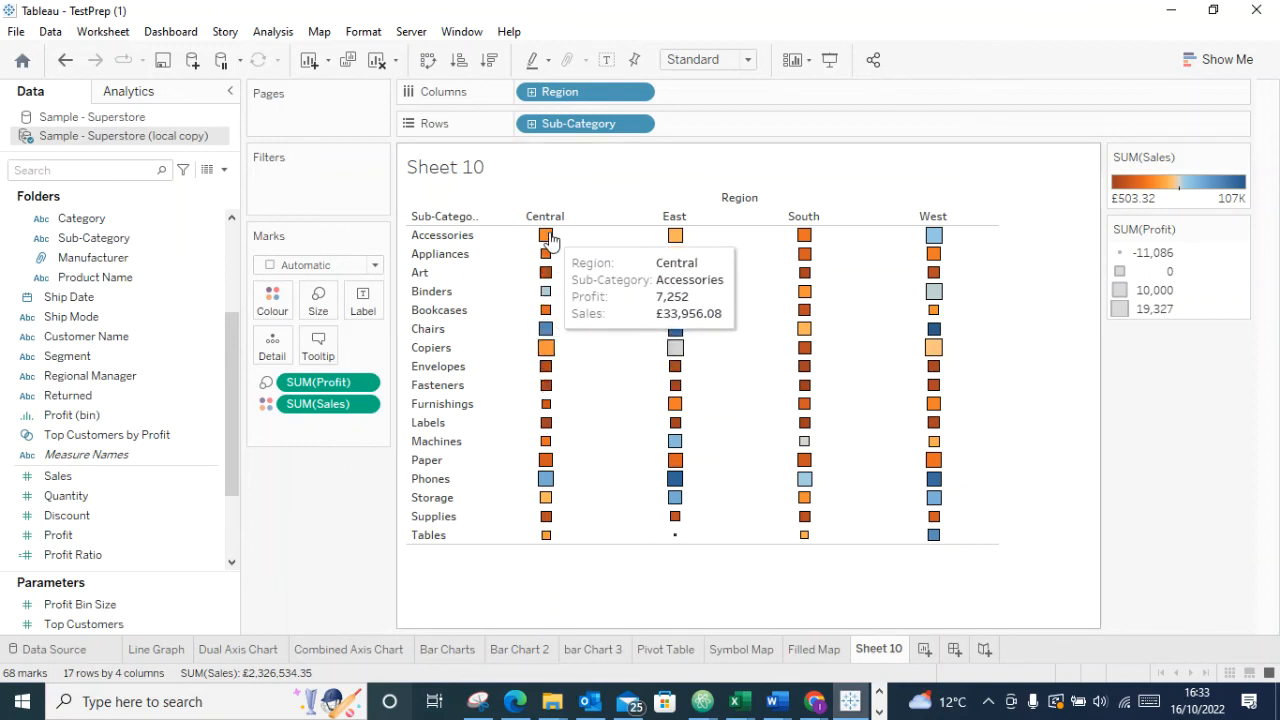
mouse_move(806, 276)
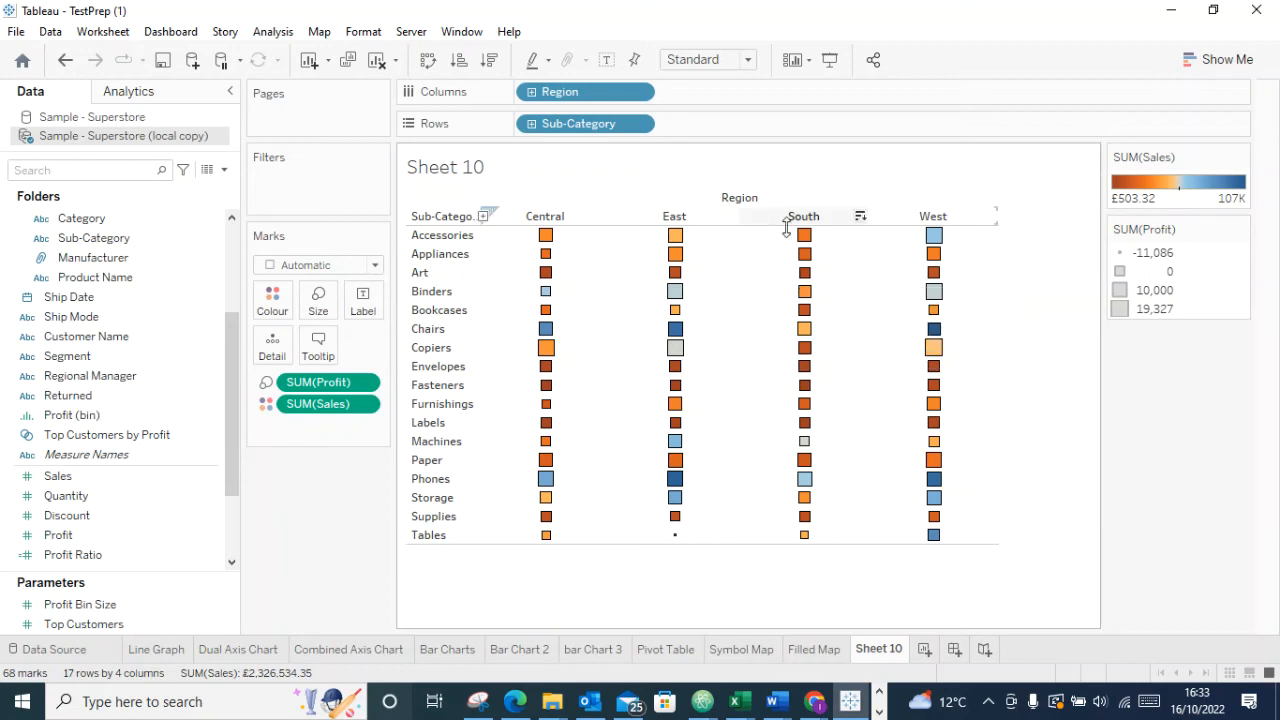
mouse_move(673, 333)
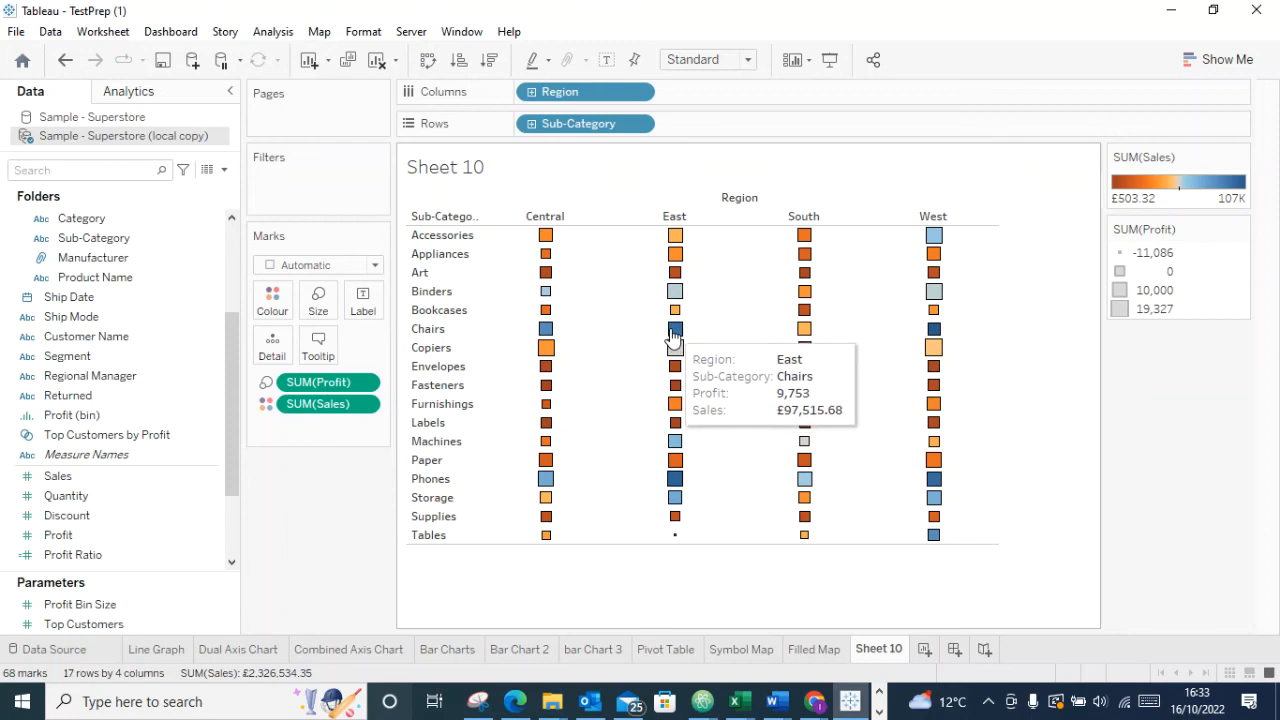
mouse_move(935, 340)
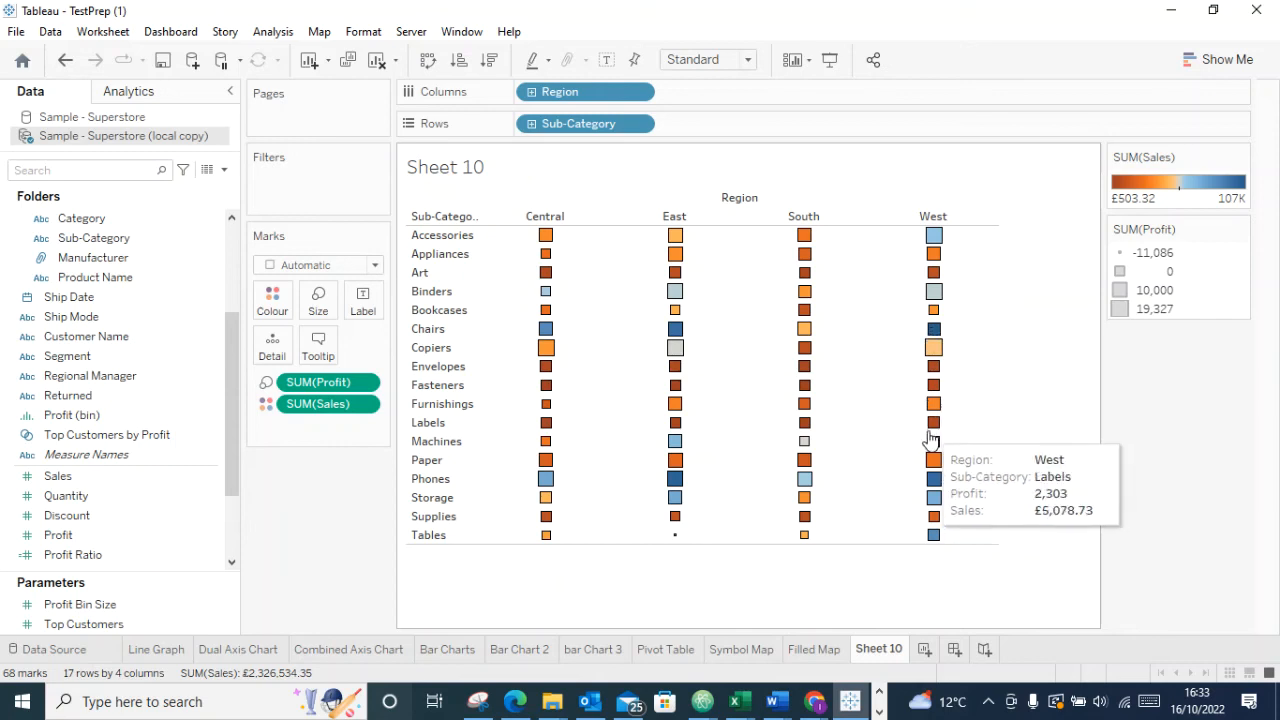
mouse_move(937, 483)
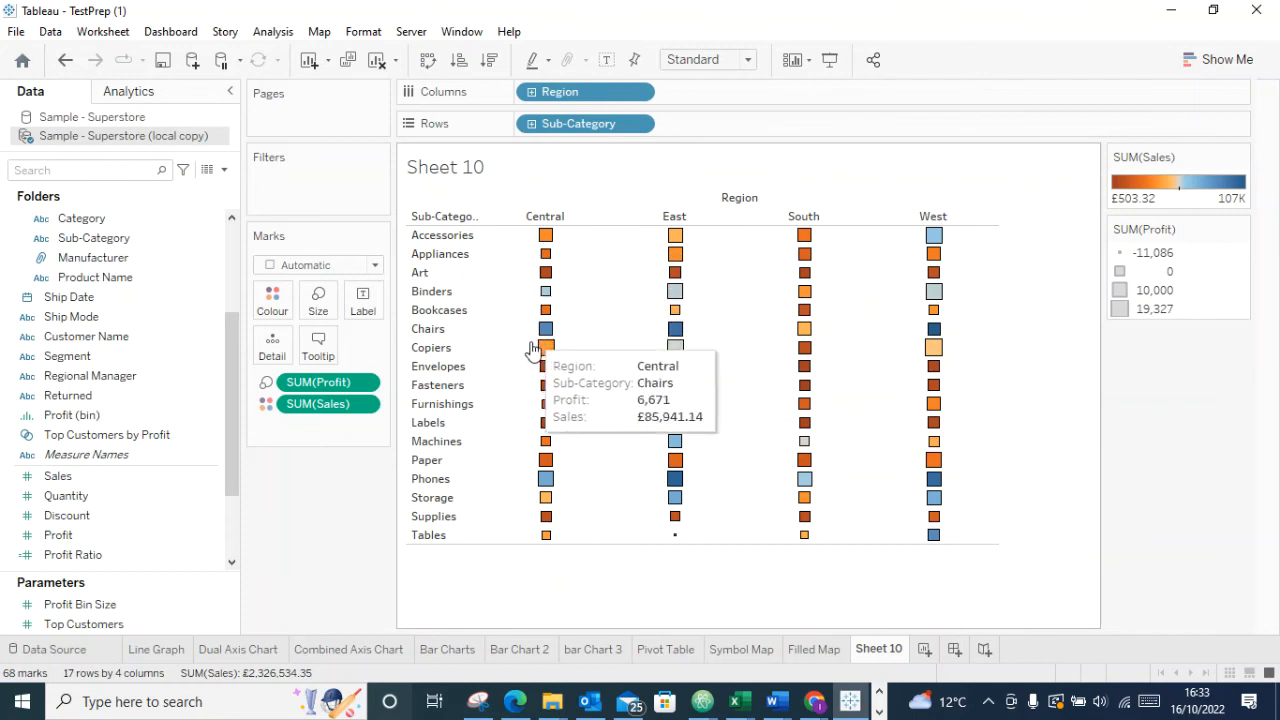
drag(320, 406, 320, 316)
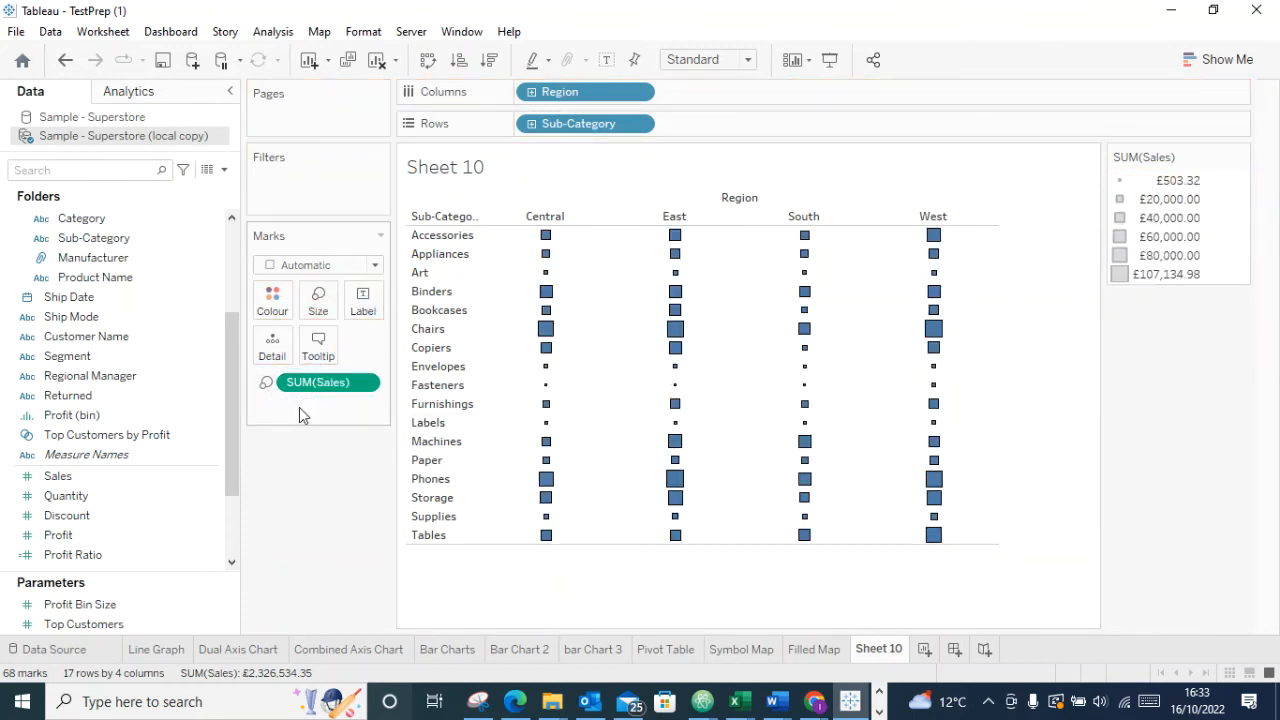
drag(42, 514, 272, 300)
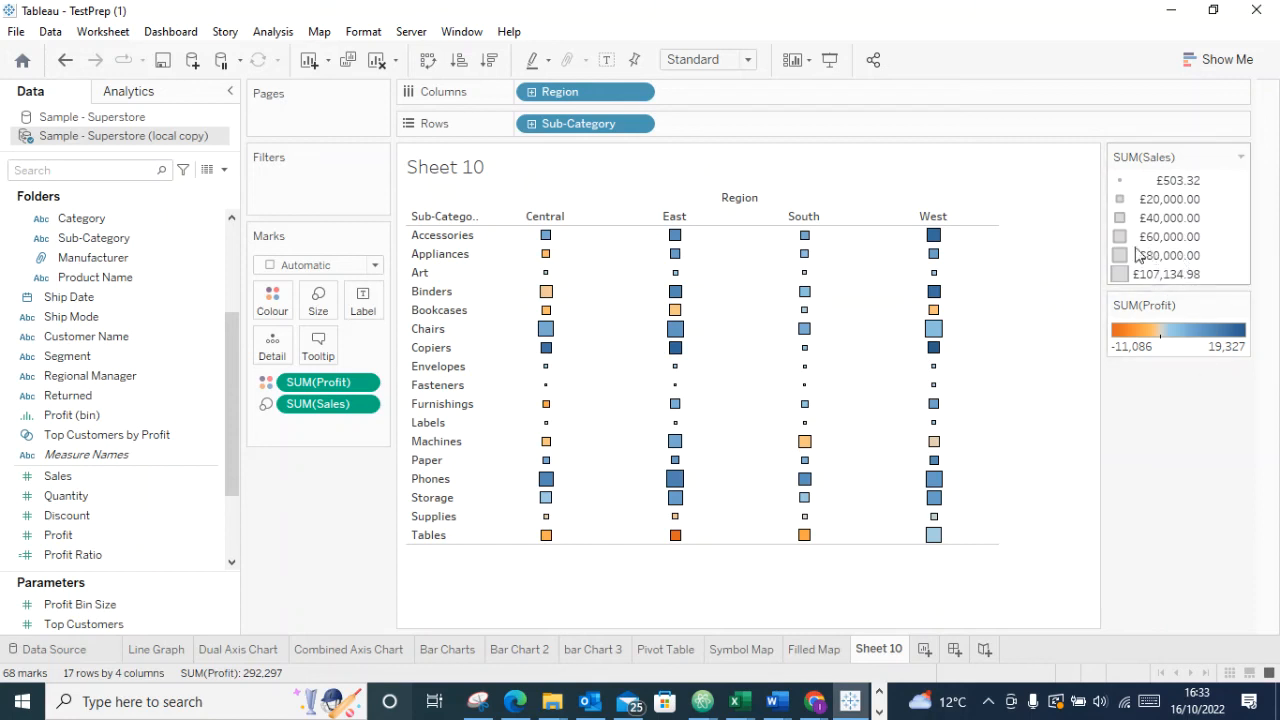
Make the heat map's square marks slightly larger overall
mouse_move(613, 385)
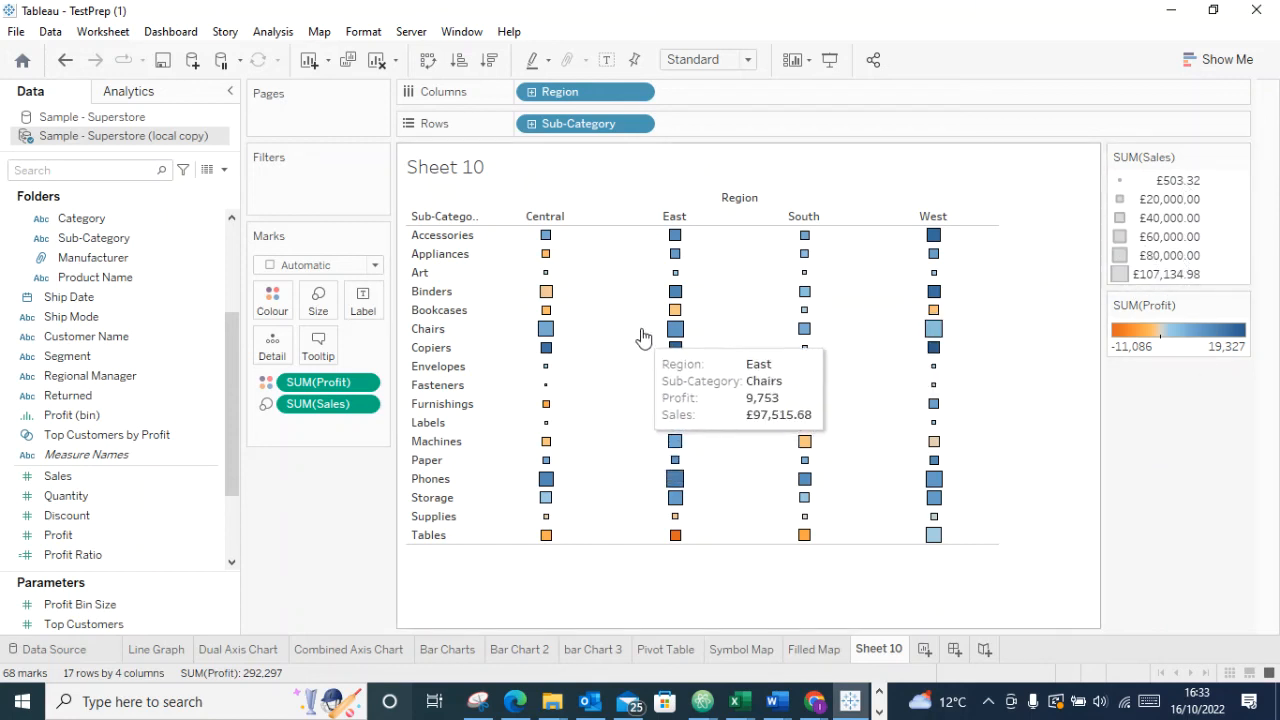
click(331, 303)
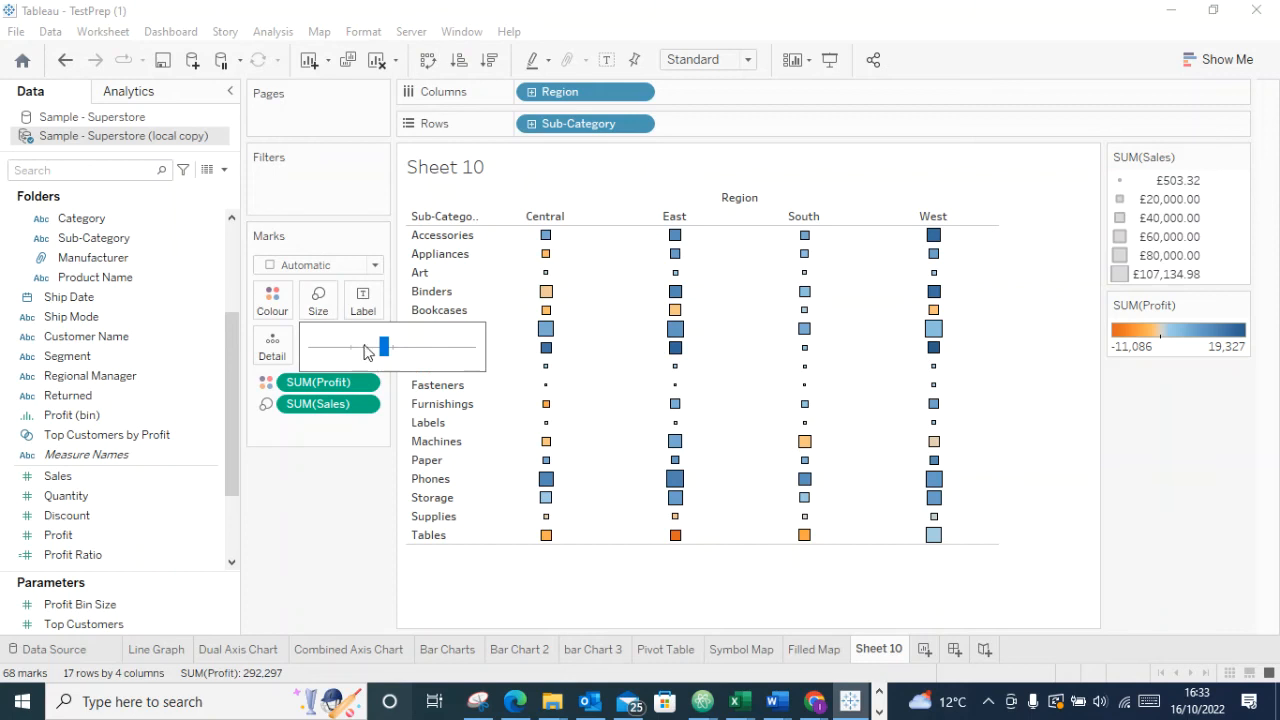
drag(384, 347, 413, 350)
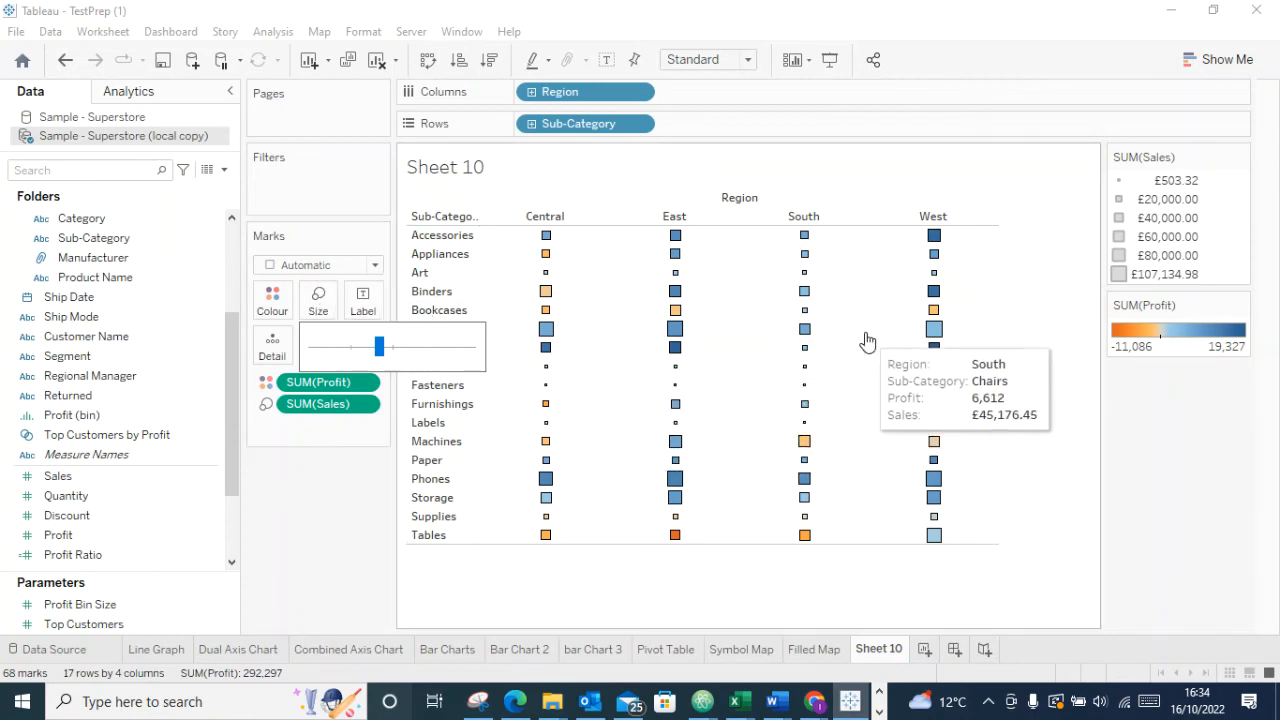
drag(386, 354, 392, 349)
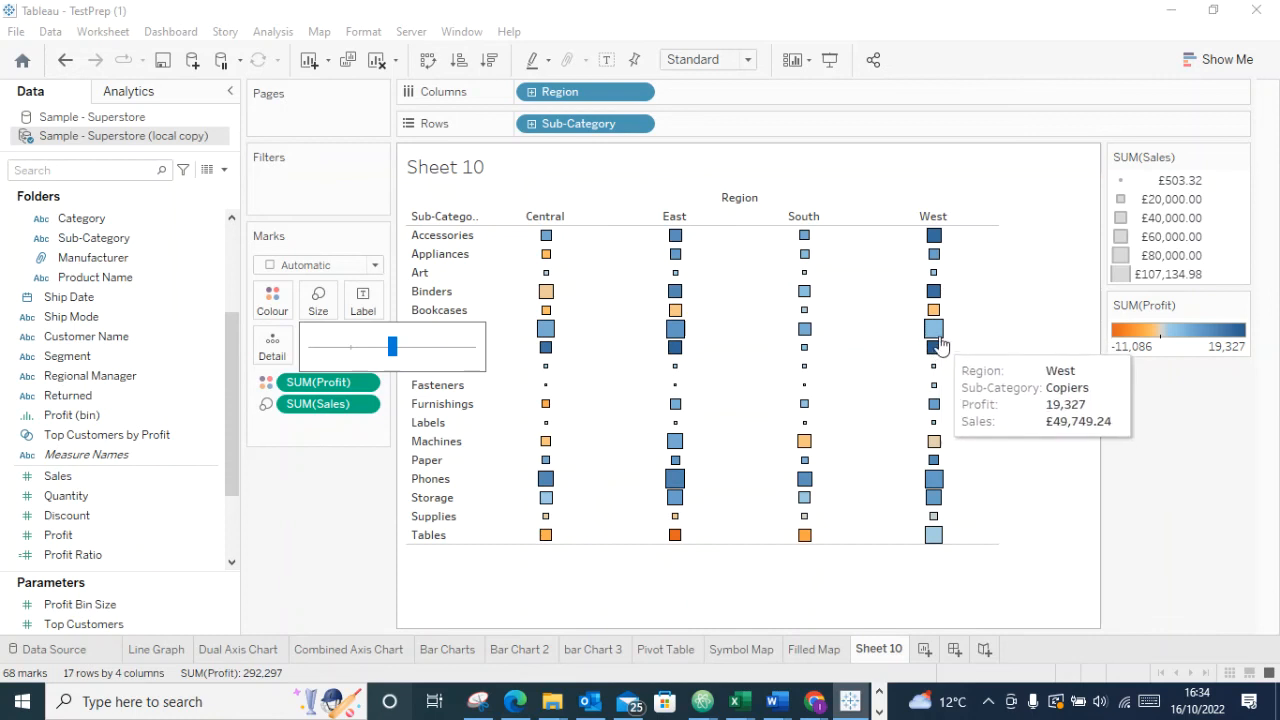
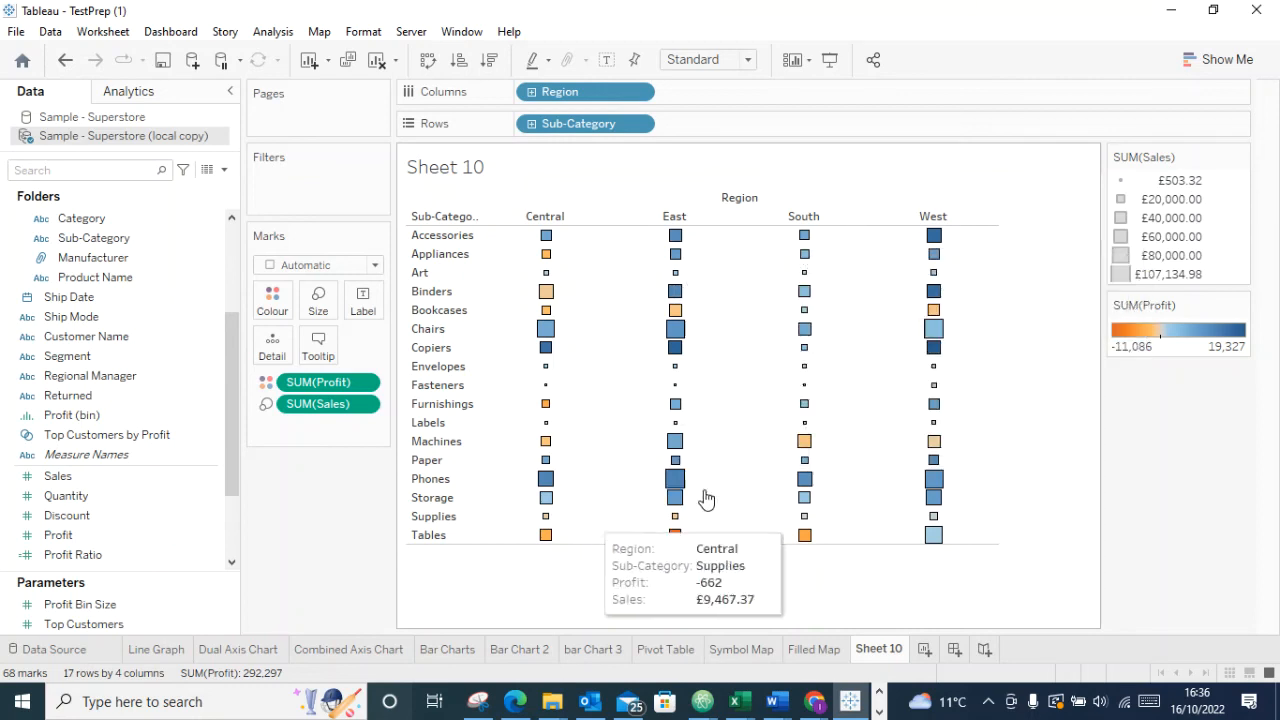
Rename the Sheet 10 worksheet as Heat Map
double_click(878, 650)
double_click(870, 650)
triple_click(868, 652)
text(Heat Man)
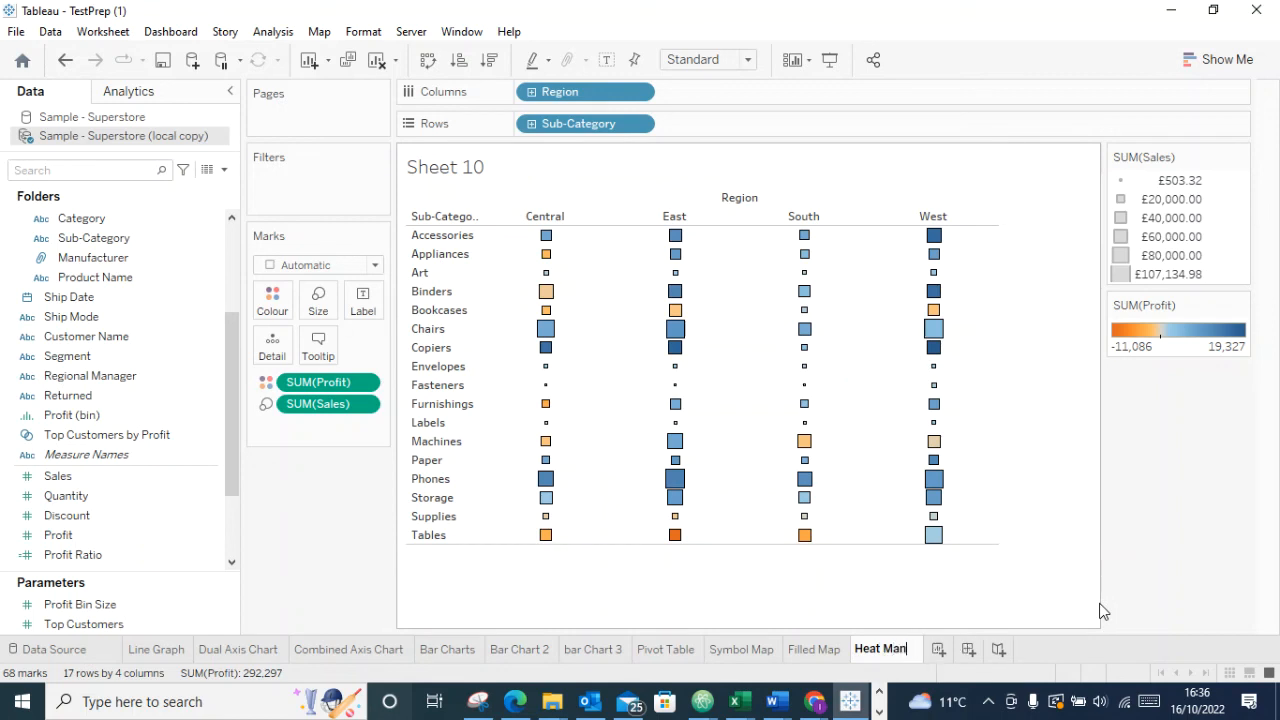
key(BackSpace)
text(p)
key(Return)
Add a new worksheet after the Heat Map sheet and name it Highlight Map
click(935, 650)
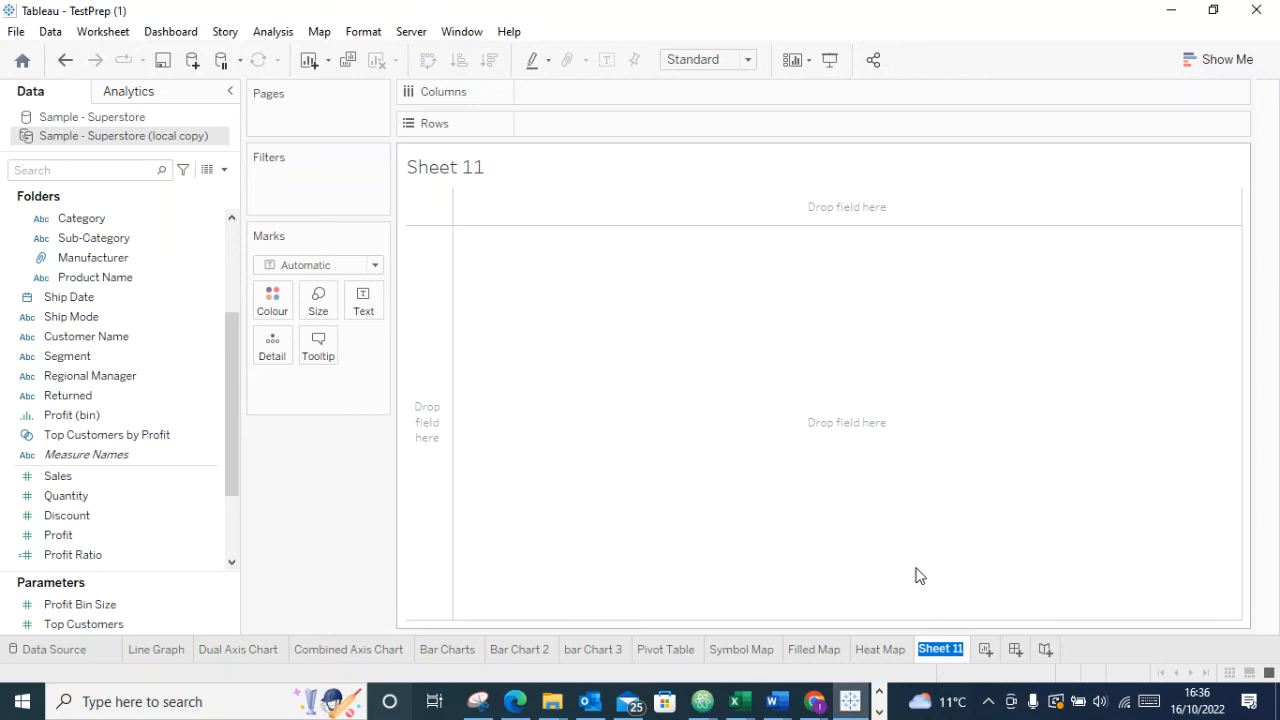
double_click(941, 650)
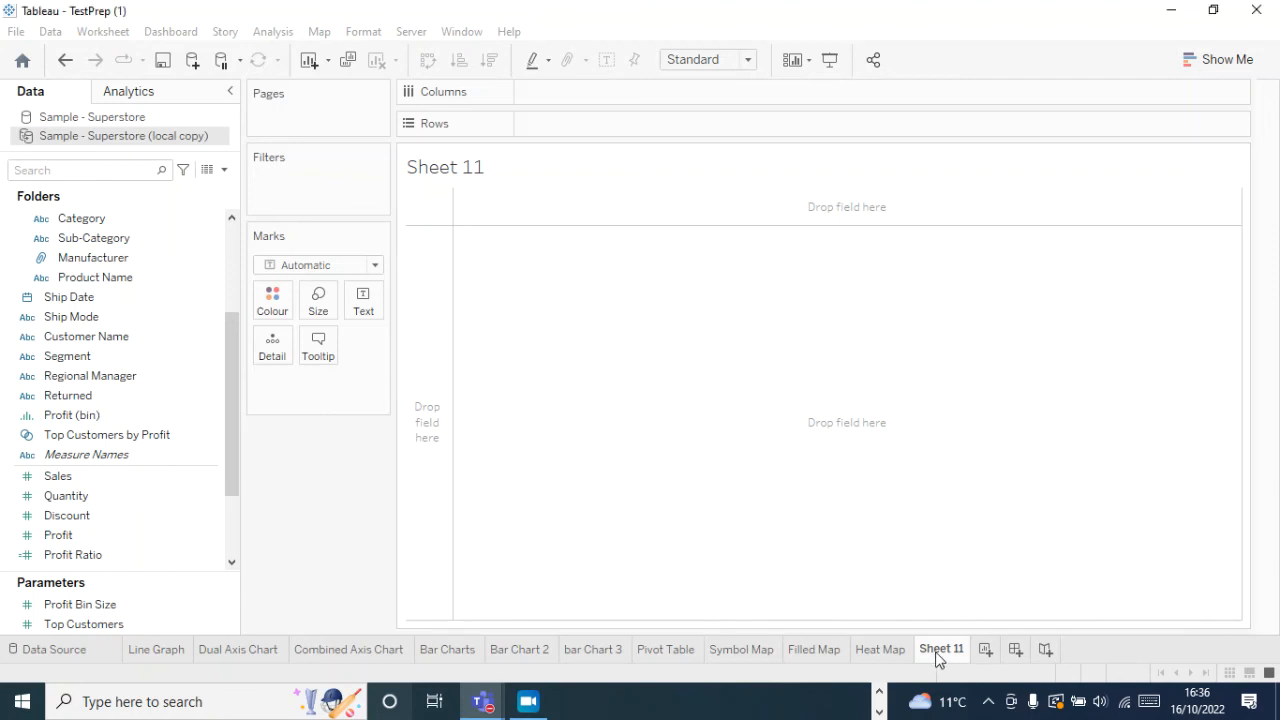
text(High)
text(lois)
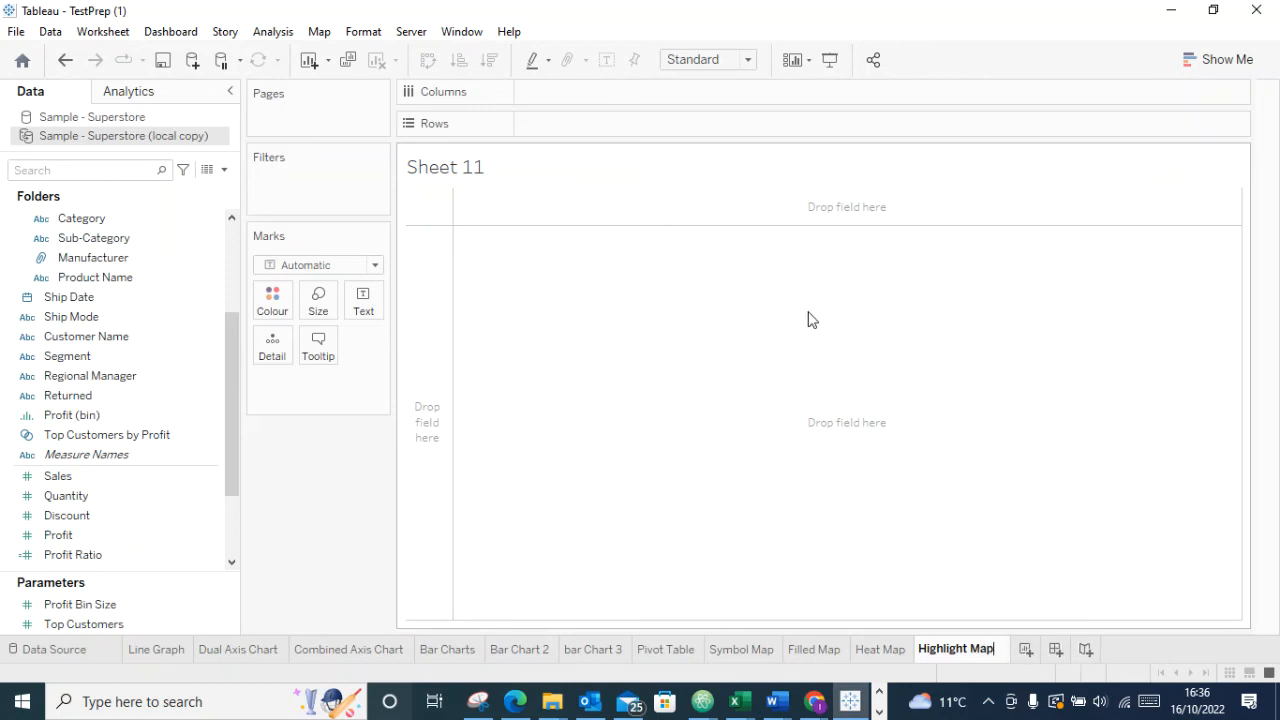
key(Return)
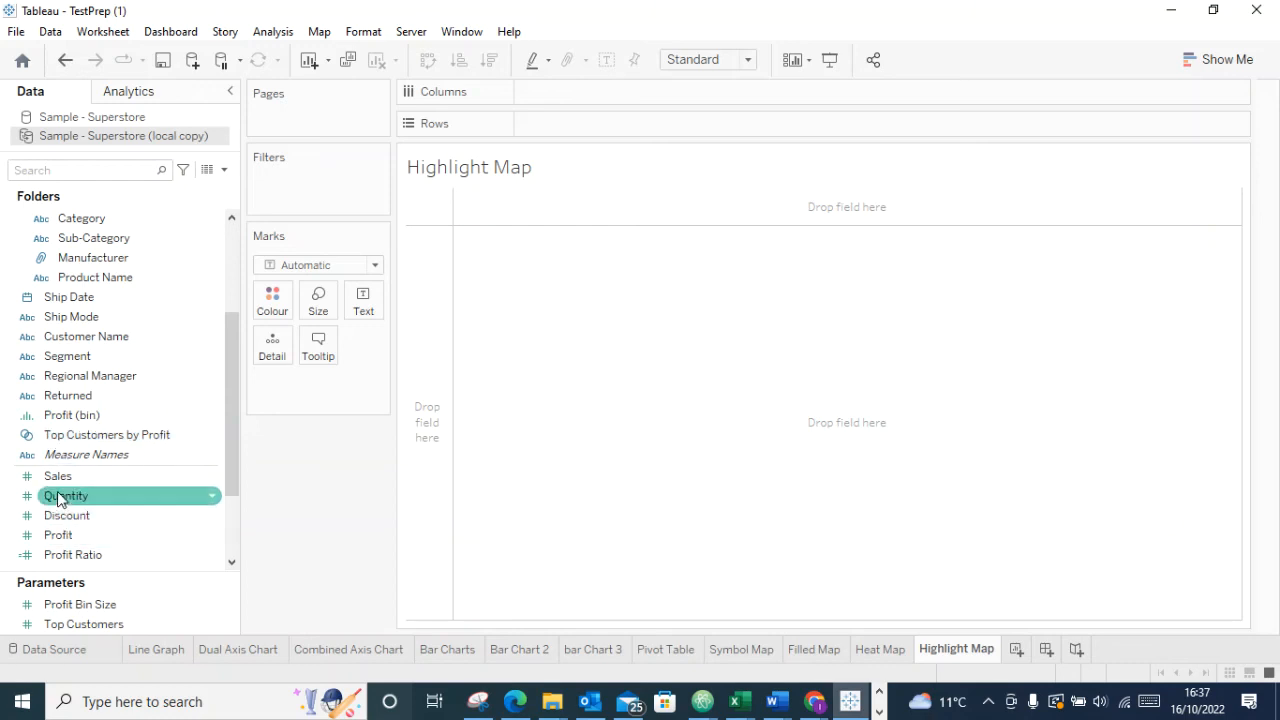
Place Sub-Category on Rows and Profit on Columns in the Highlight Map sheet
drag(82, 376, 80, 357)
click(785, 368)
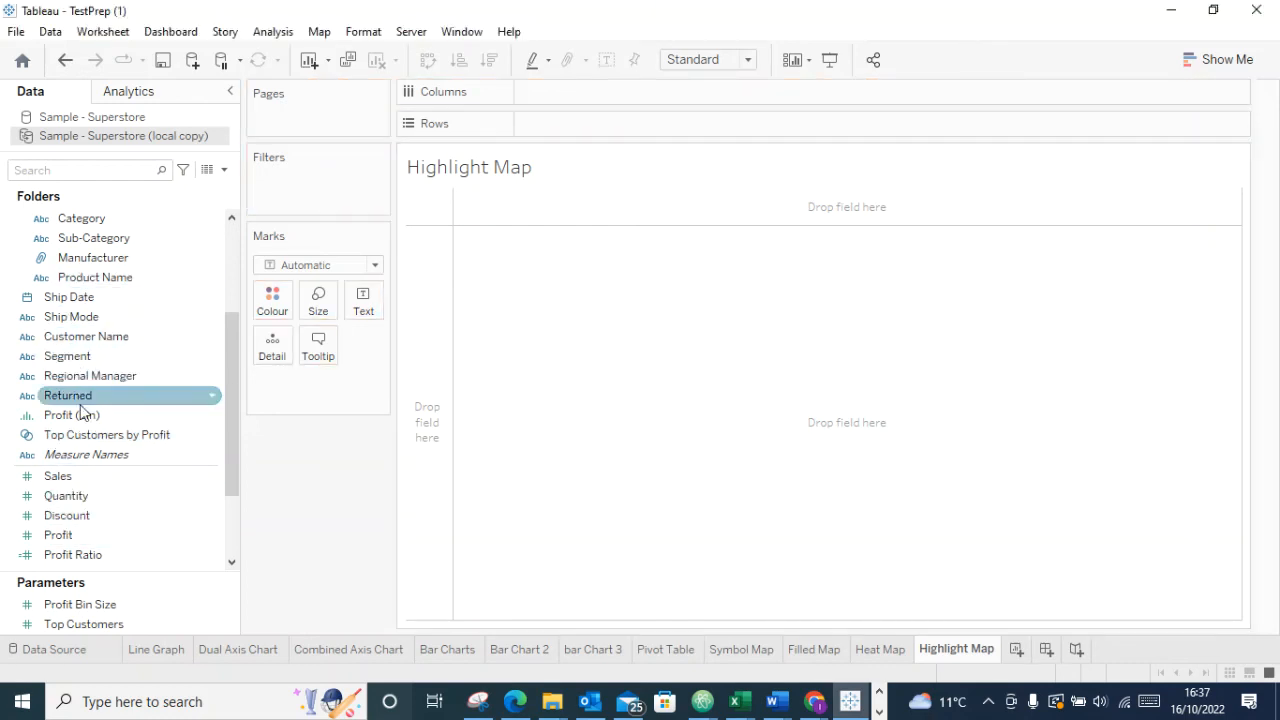
scroll(65, 415, up, 2)
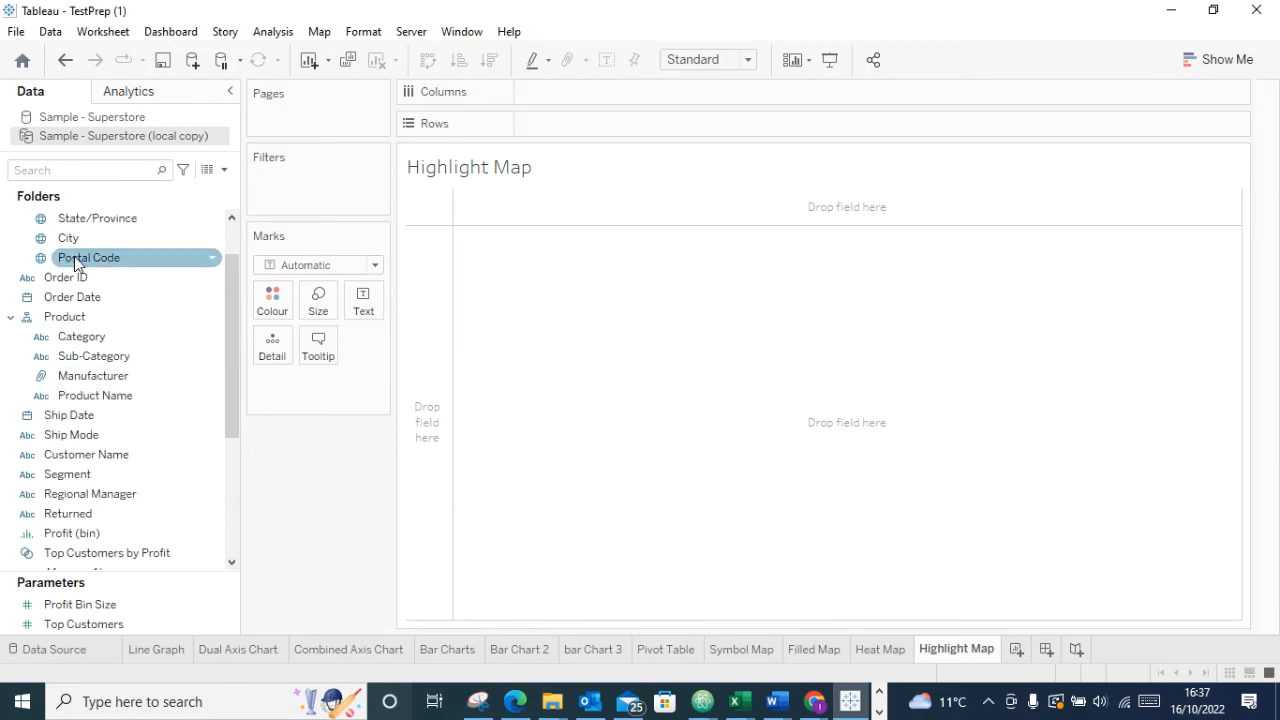
scroll(60, 275, up, 1)
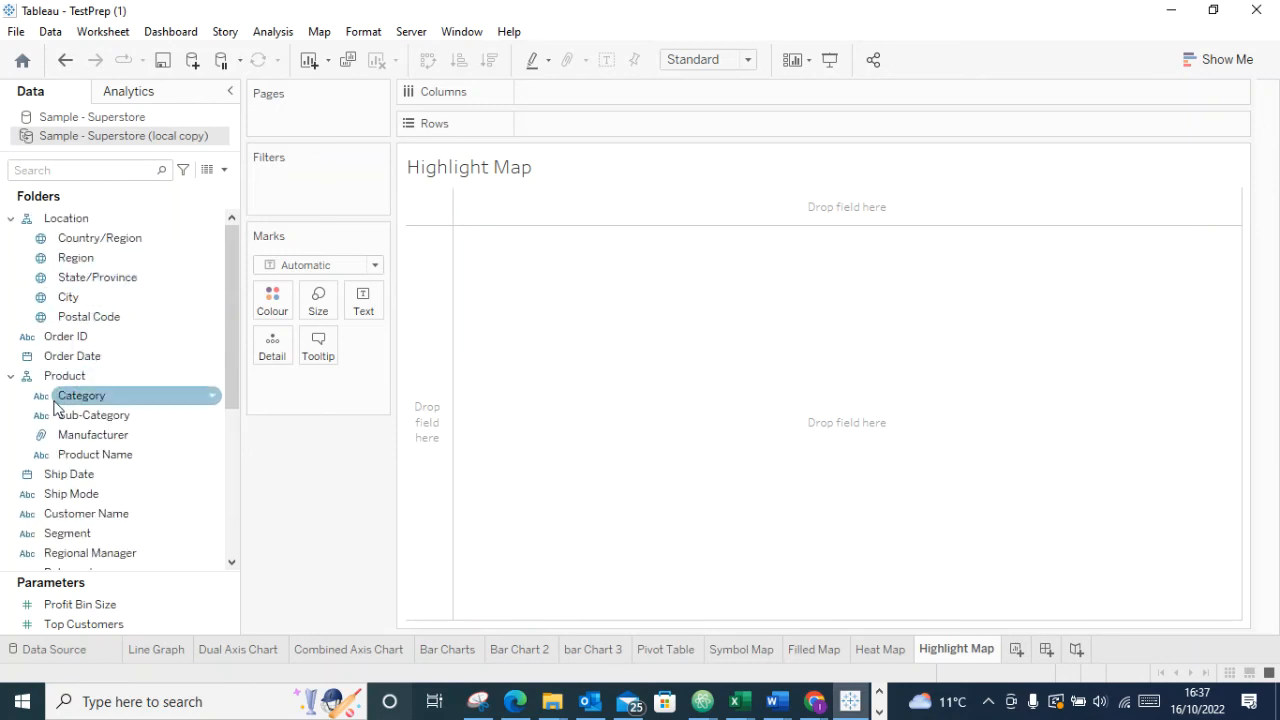
drag(62, 416, 546, 133)
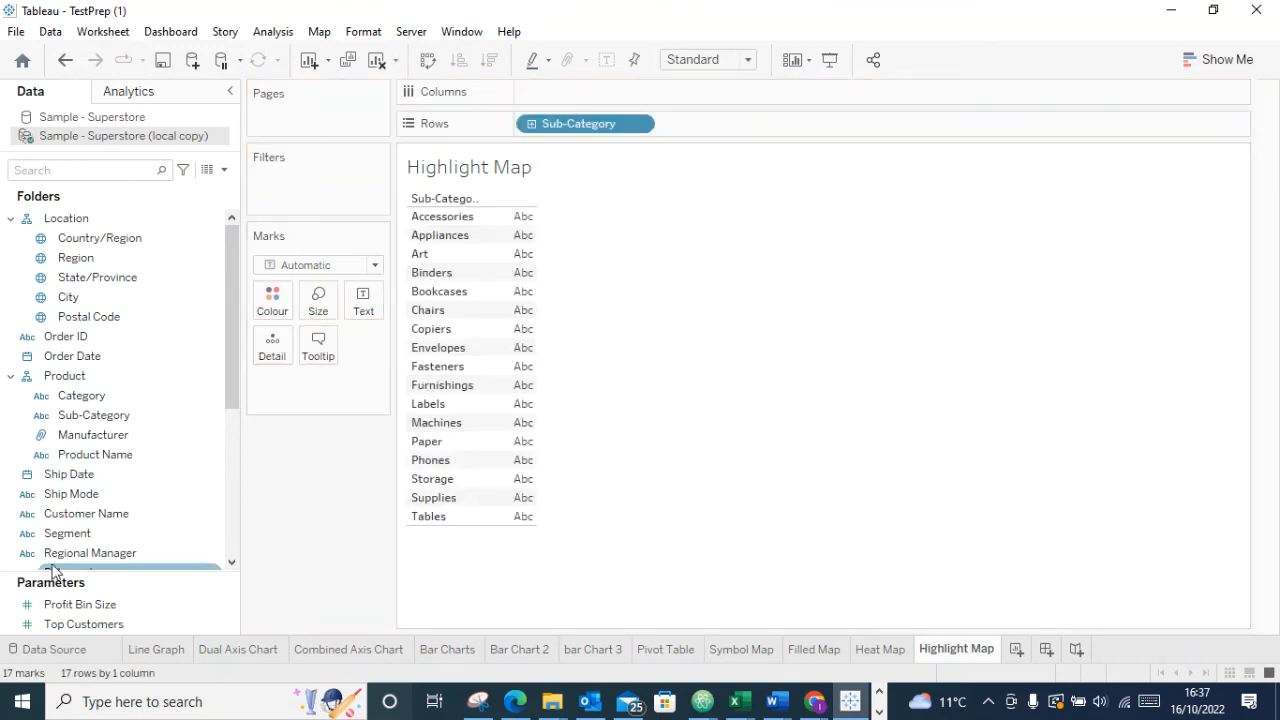
scroll(40, 500, down, 3)
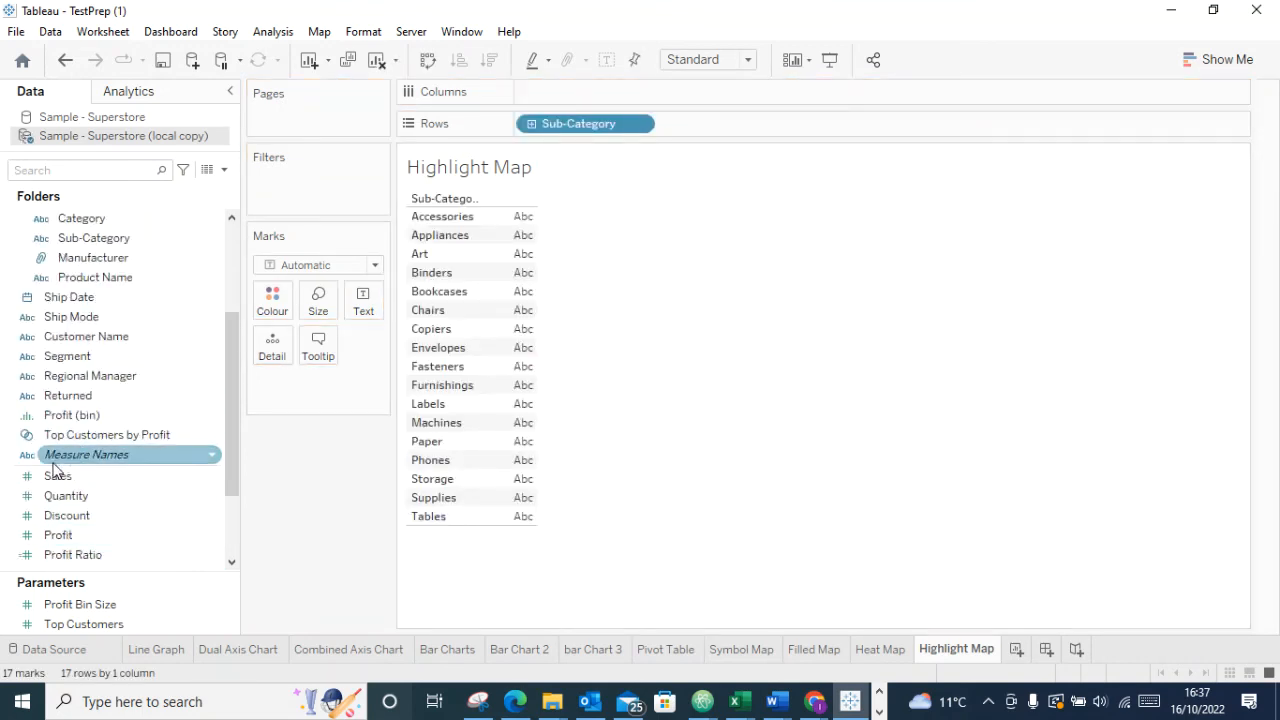
drag(60, 476, 247, 552)
drag(64, 536, 601, 99)
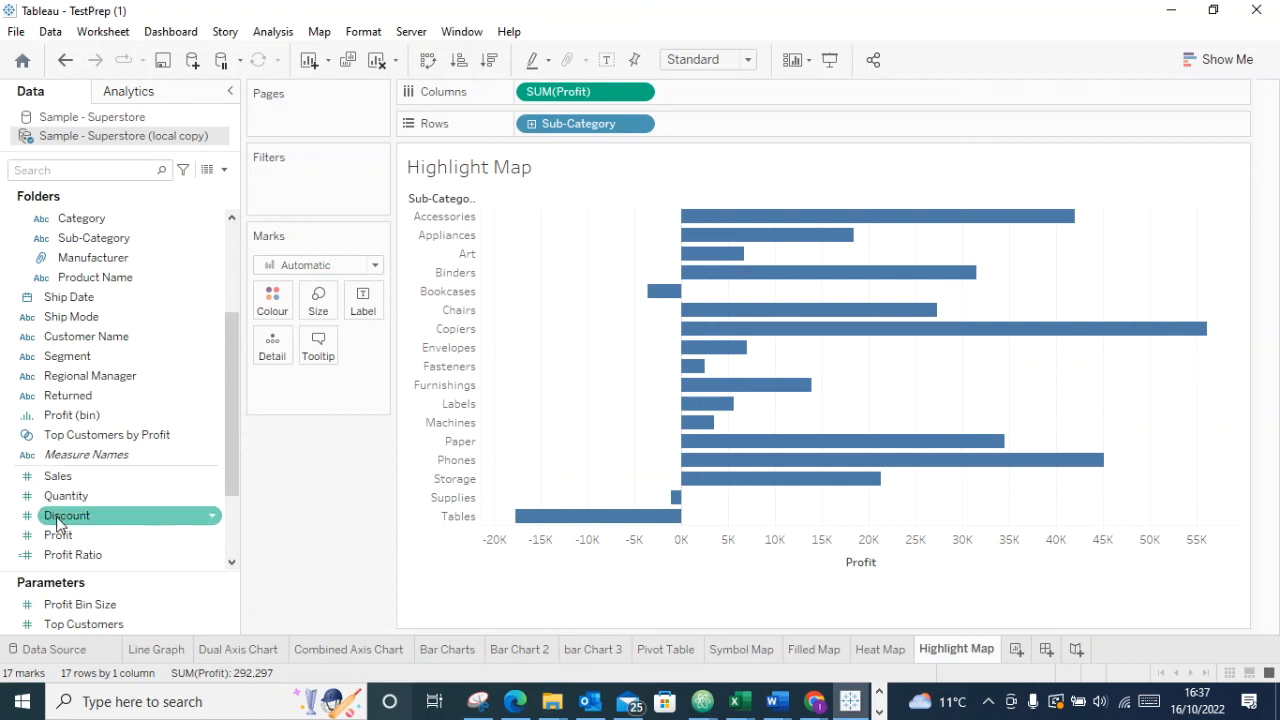
Add Category to the view and place it on Rows after Sub-Category
scroll(80, 285, up, 1)
click(78, 278)
drag(80, 285, 600, 90)
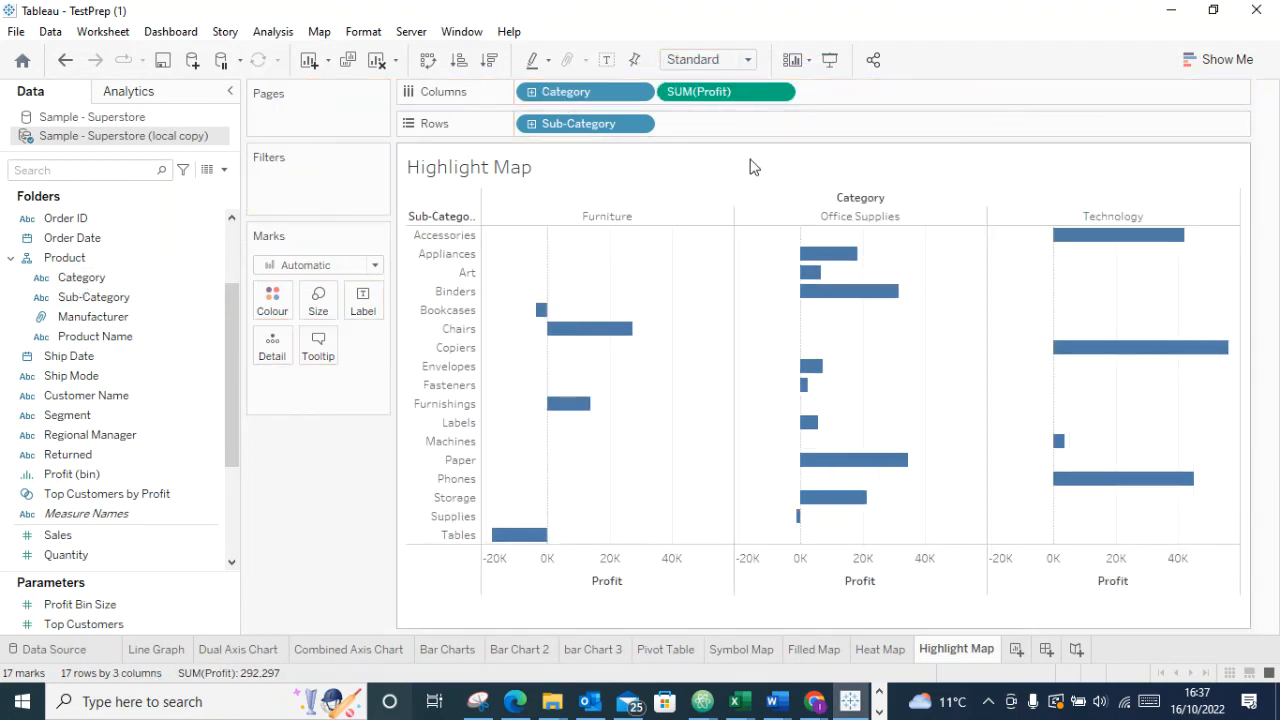
drag(591, 91, 869, 92)
drag(613, 94, 800, 130)
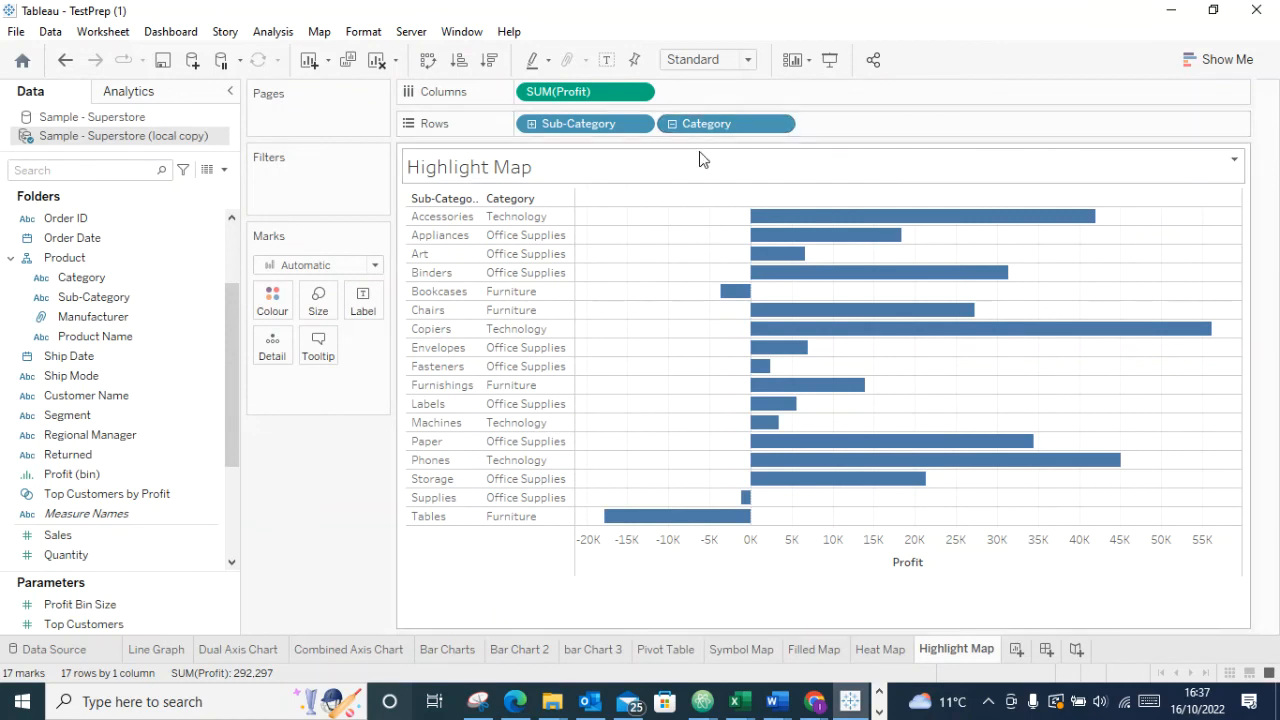
Reorder the Rows fields so that Category comes before Sub-Category
mouse_move(823, 283)
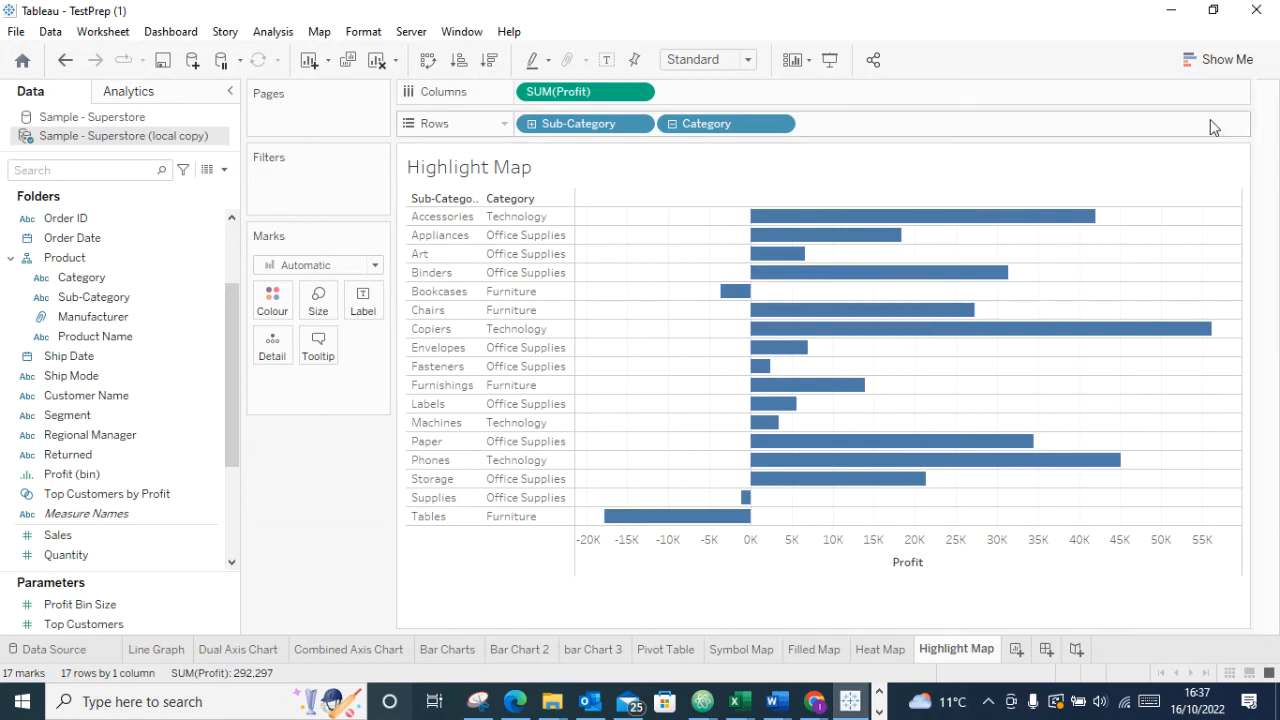
click(1204, 61)
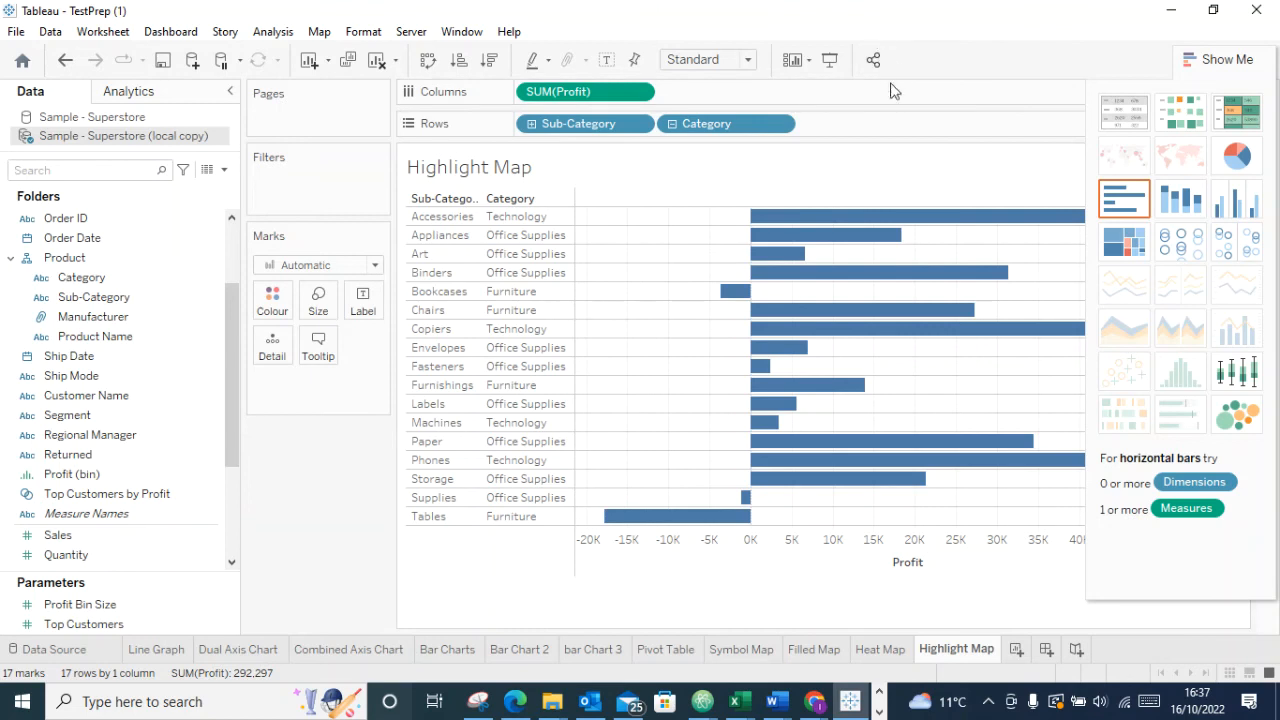
click(1195, 58)
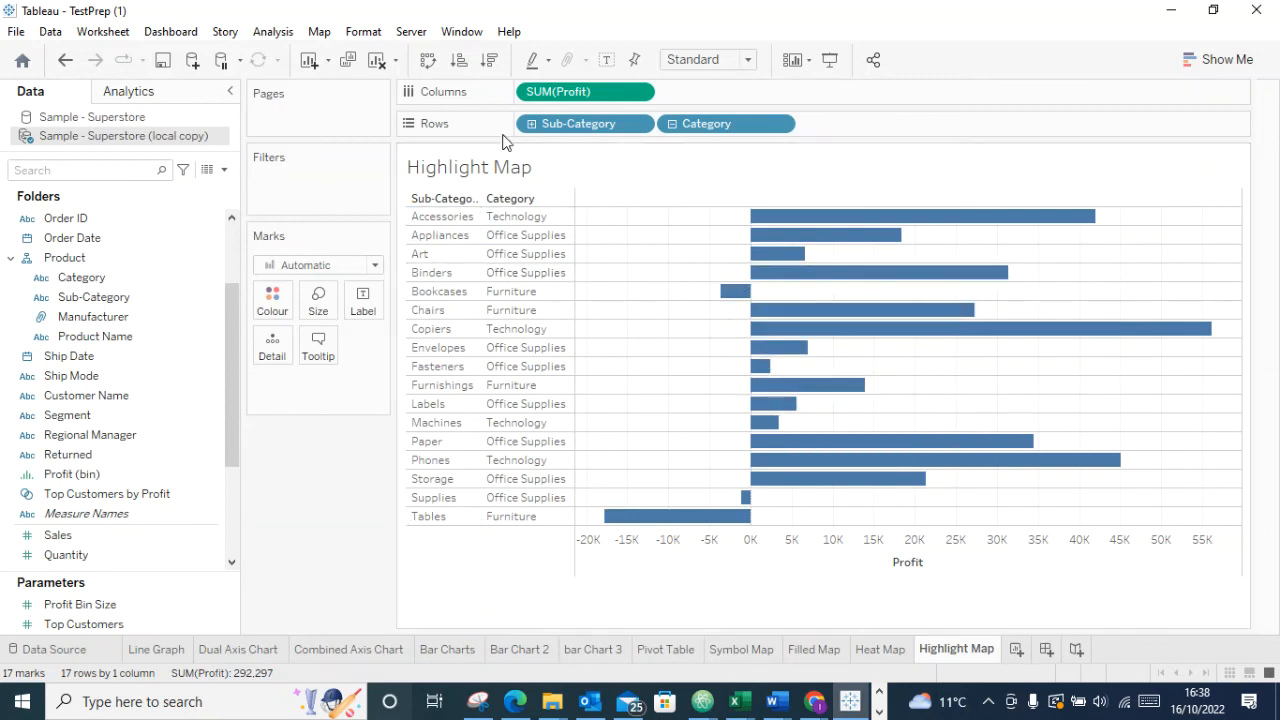
mouse_move(605, 123)
mouse_down()
mouse_move(855, 110)
mouse_move(903, 129)
mouse_move(700, 148)
mouse_move(591, 132)
mouse_up()
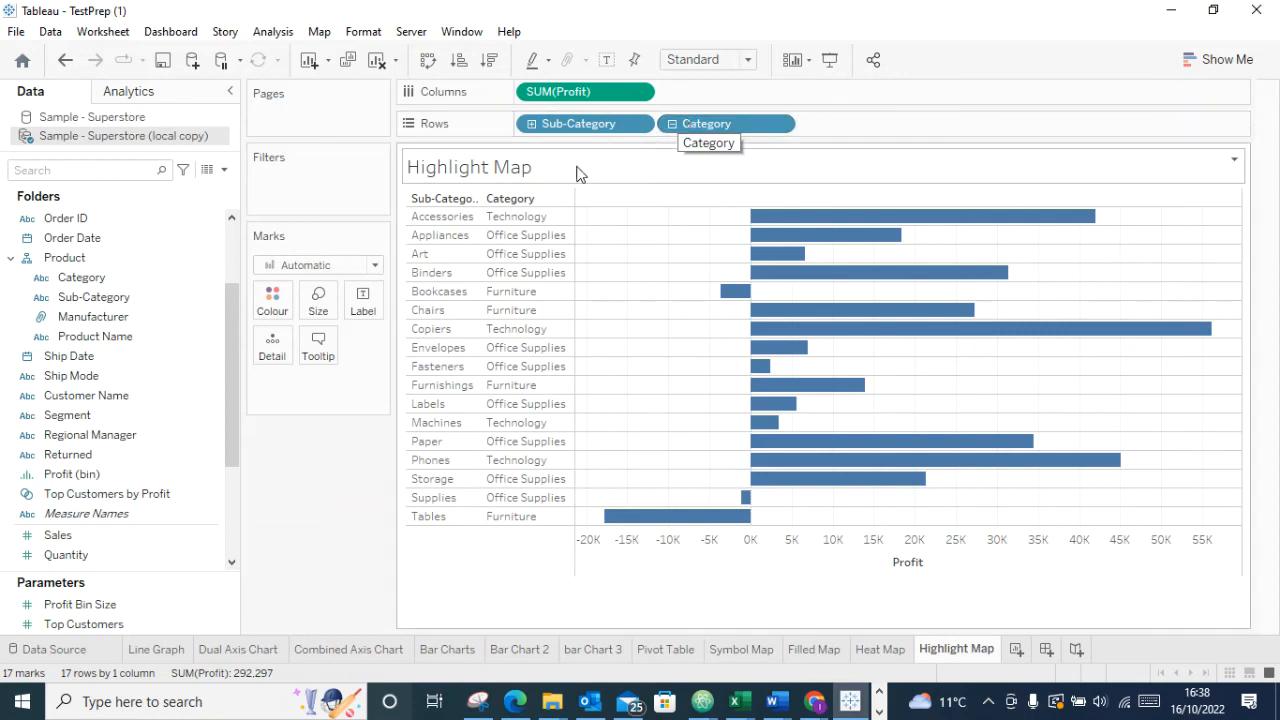
drag(611, 131, 890, 140)
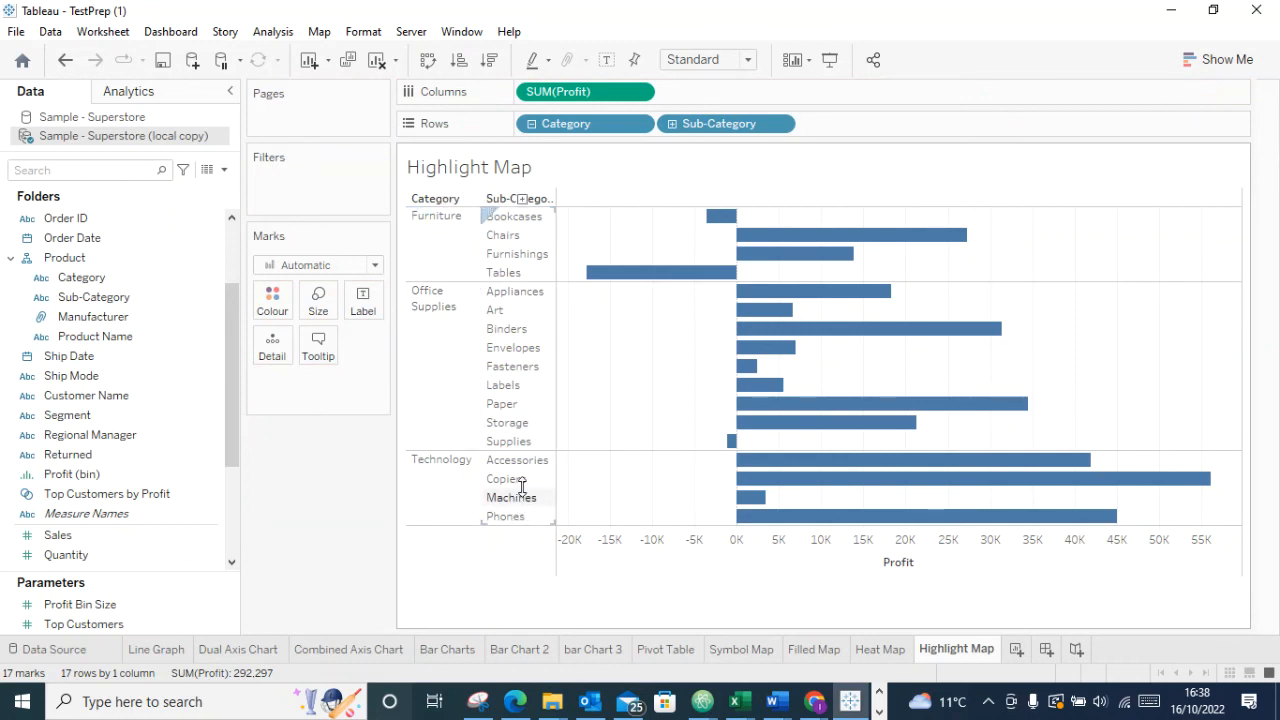
Convert the Profit bar chart by Category and Sub-Category into a highlight table
mouse_move(812, 240)
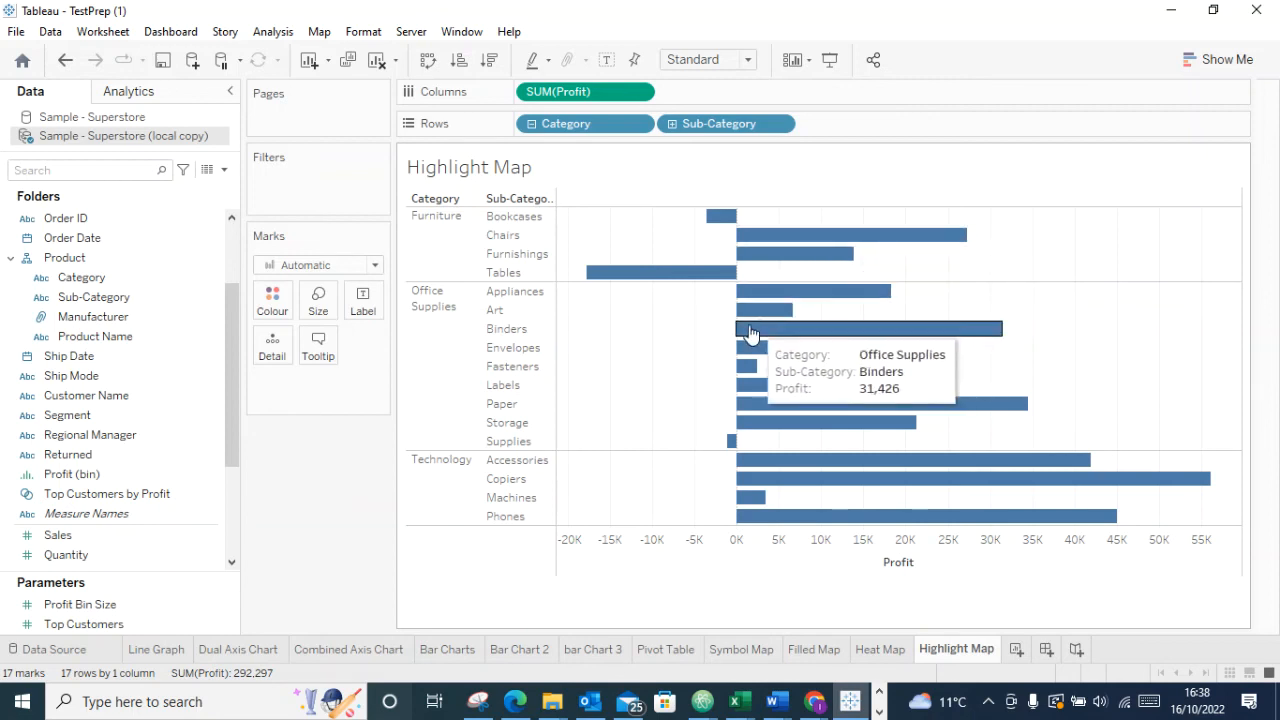
mouse_move(777, 228)
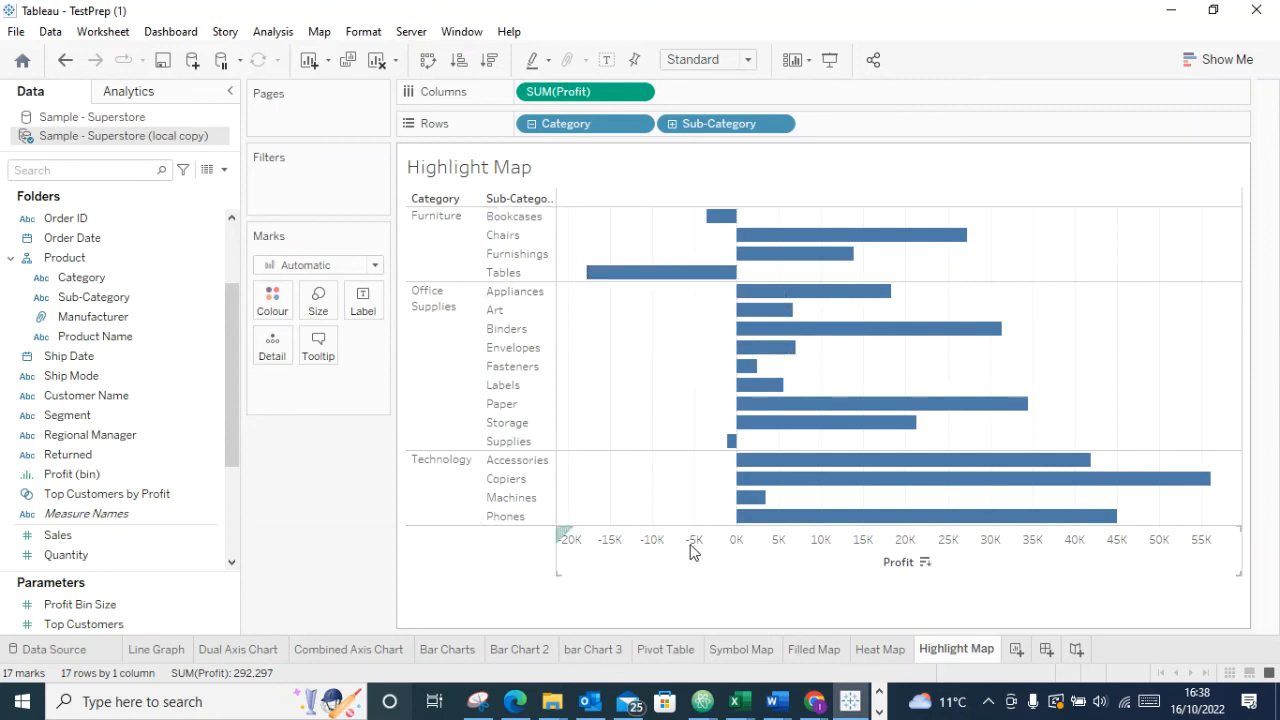
mouse_move(620, 282)
mouse_move(712, 233)
mouse_move(731, 447)
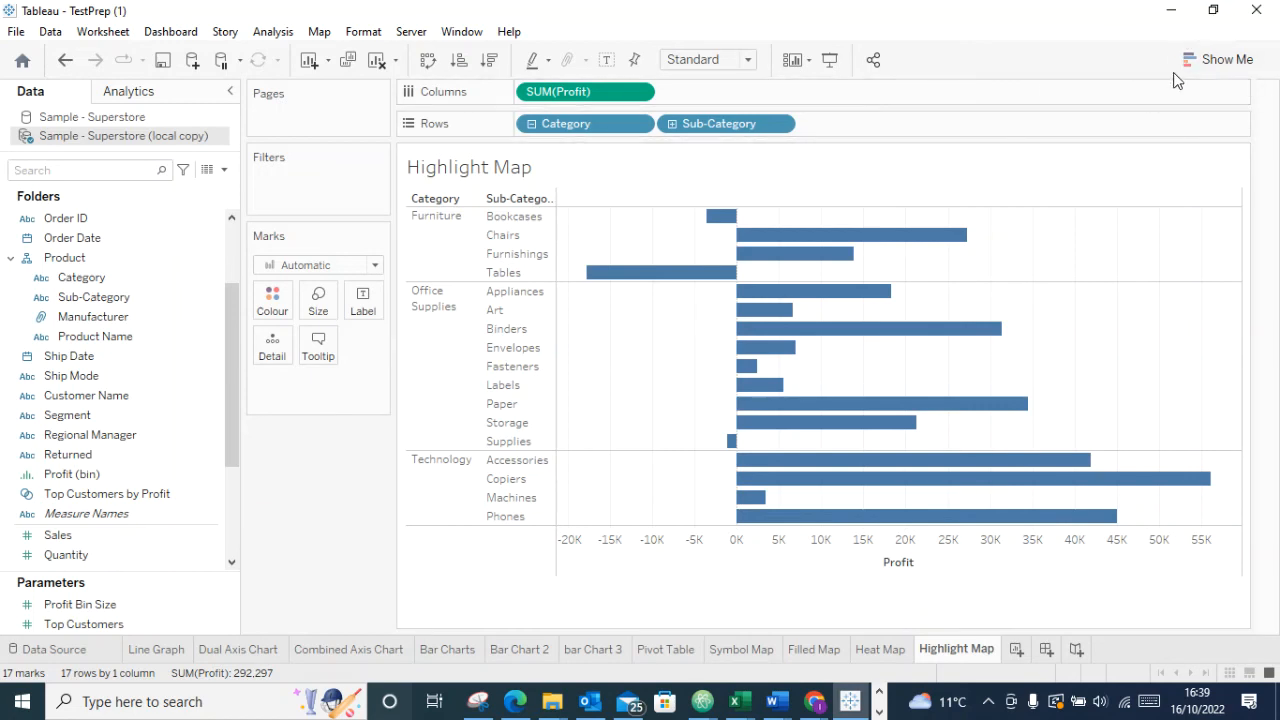
click(1215, 59)
click(1234, 118)
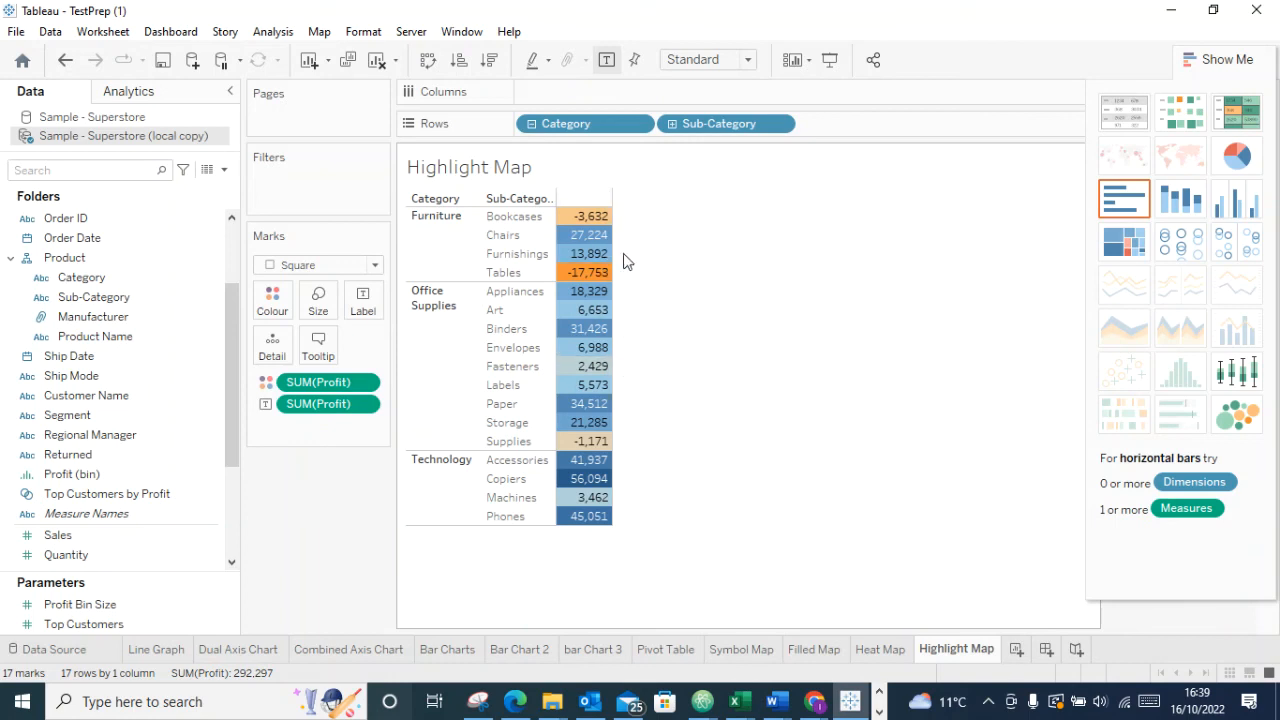
Widen the column of coloured Profit cells in the highlight table
drag(613, 256, 722, 262)
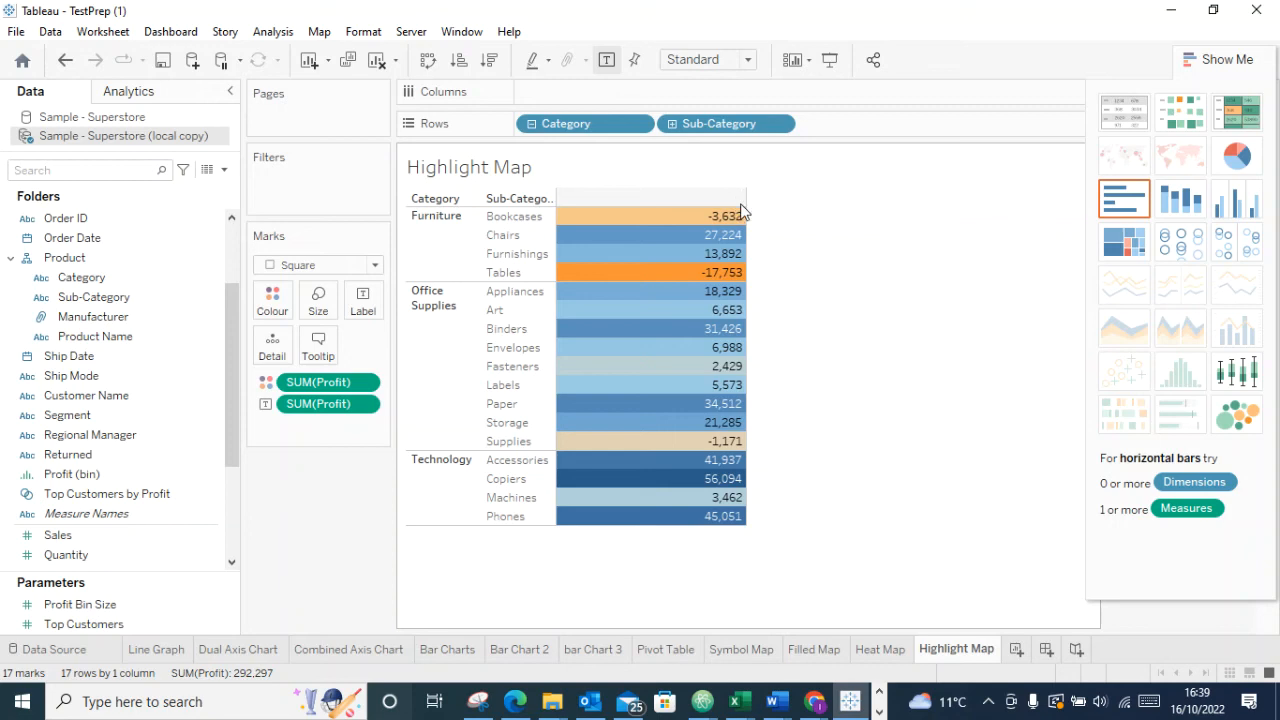
mouse_move(732, 274)
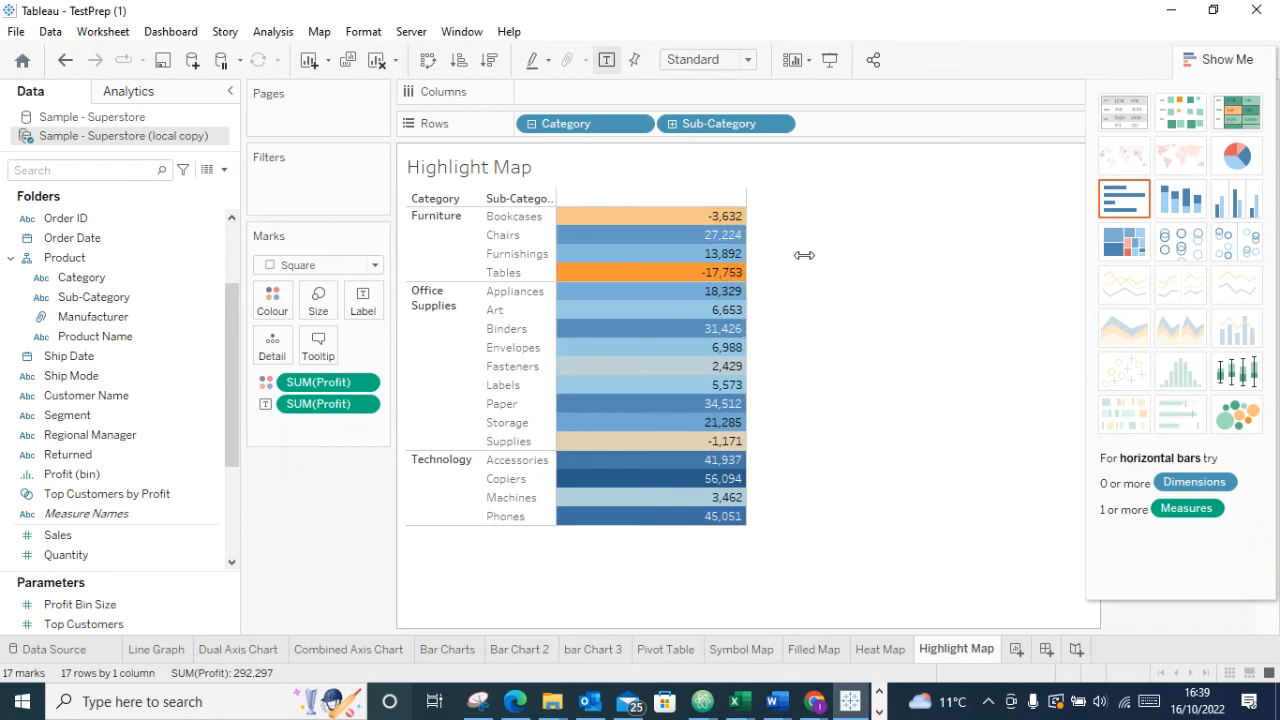
drag(828, 264, 832, 264)
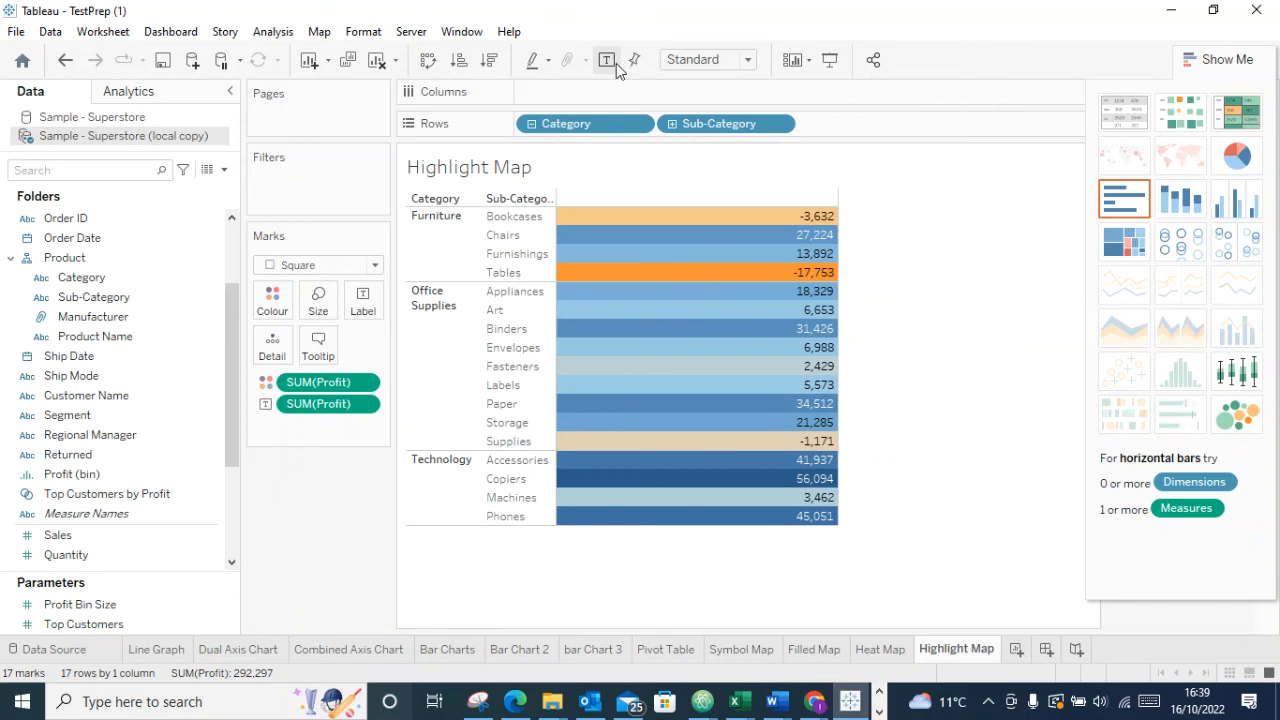
Hide the Profit labels on the cells and sort the Sub-Categories in descending order by Profit
click(607, 61)
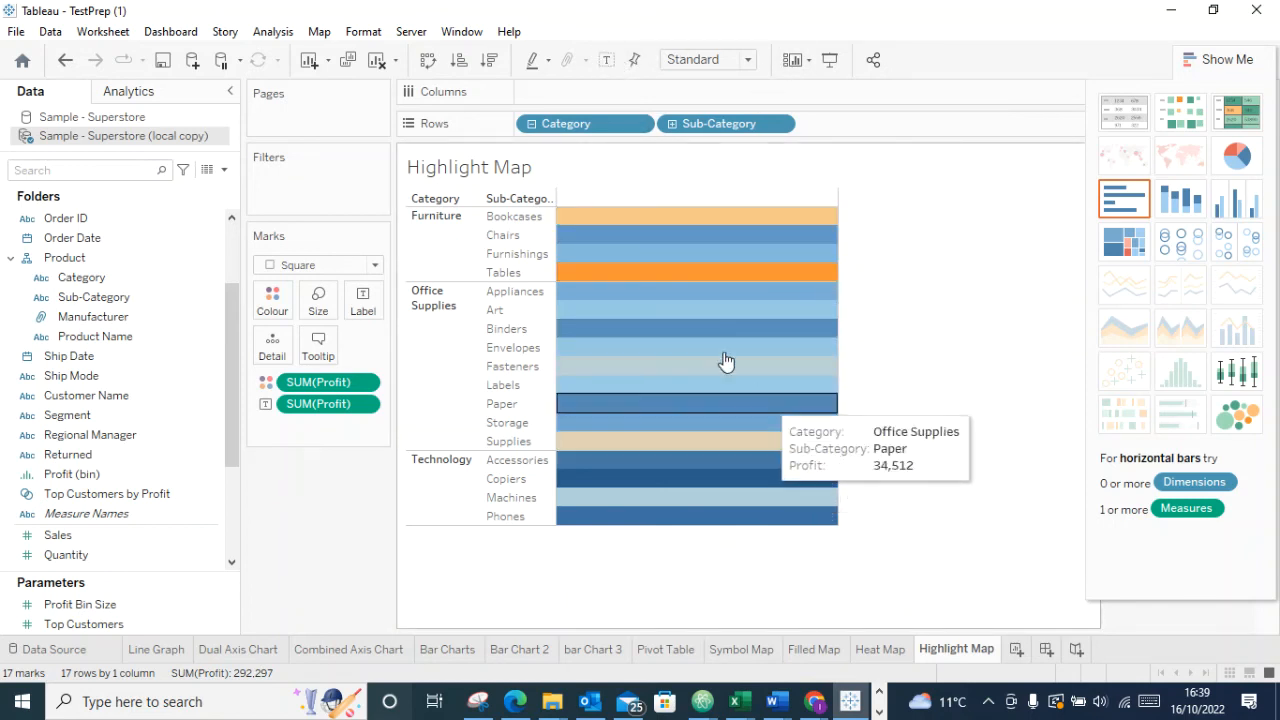
click(490, 62)
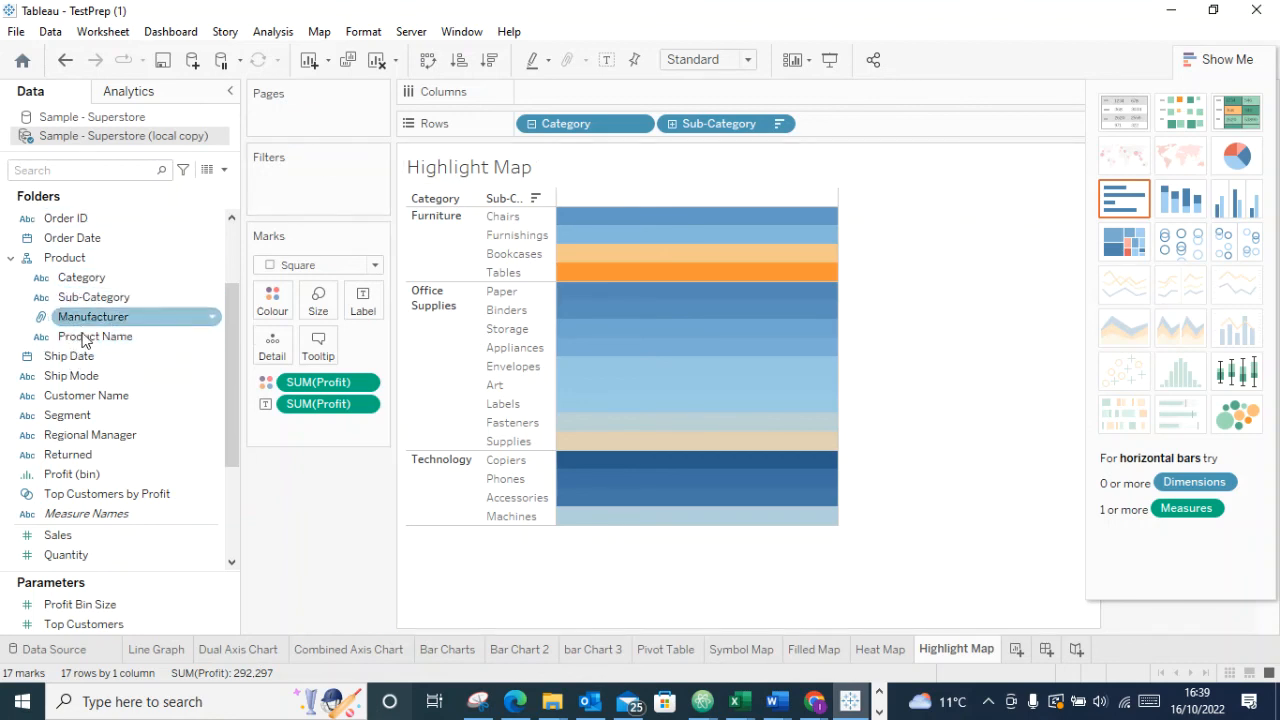
Add Region to Columns, move it to Rows ahead of Category, and review the Profit colours by region
scroll(65, 317, down, 2)
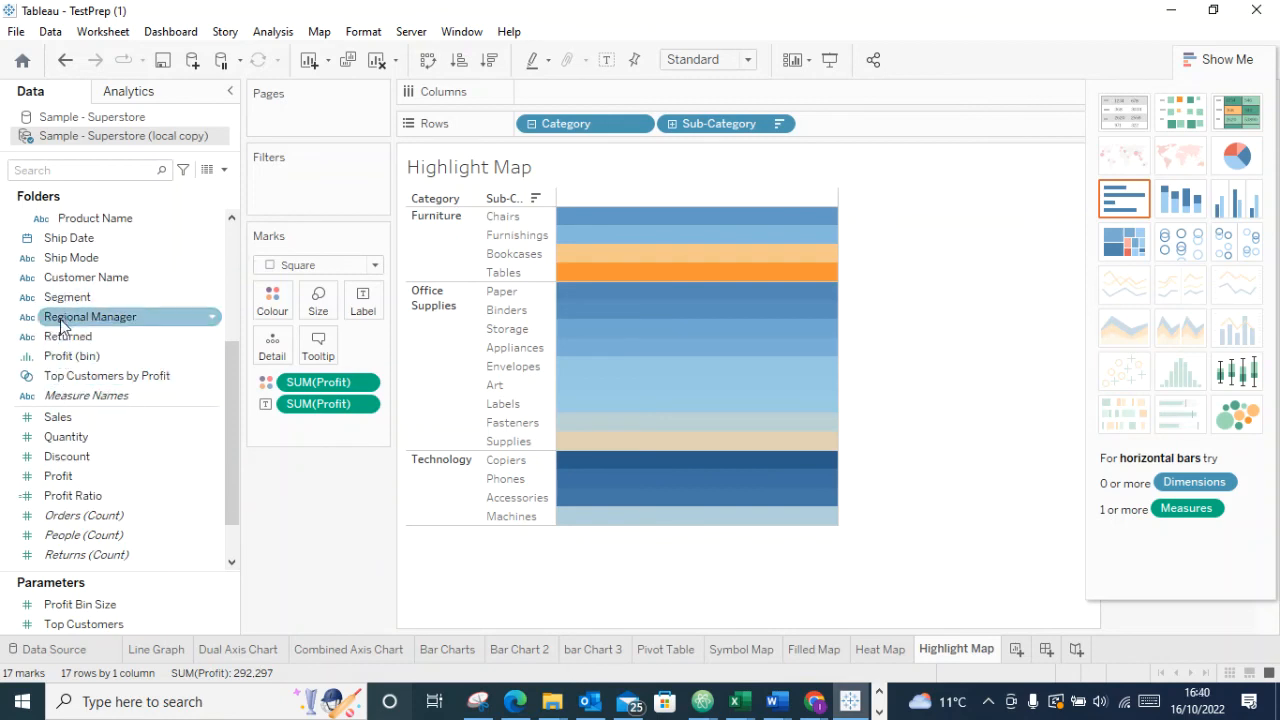
scroll(55, 400, up, 4)
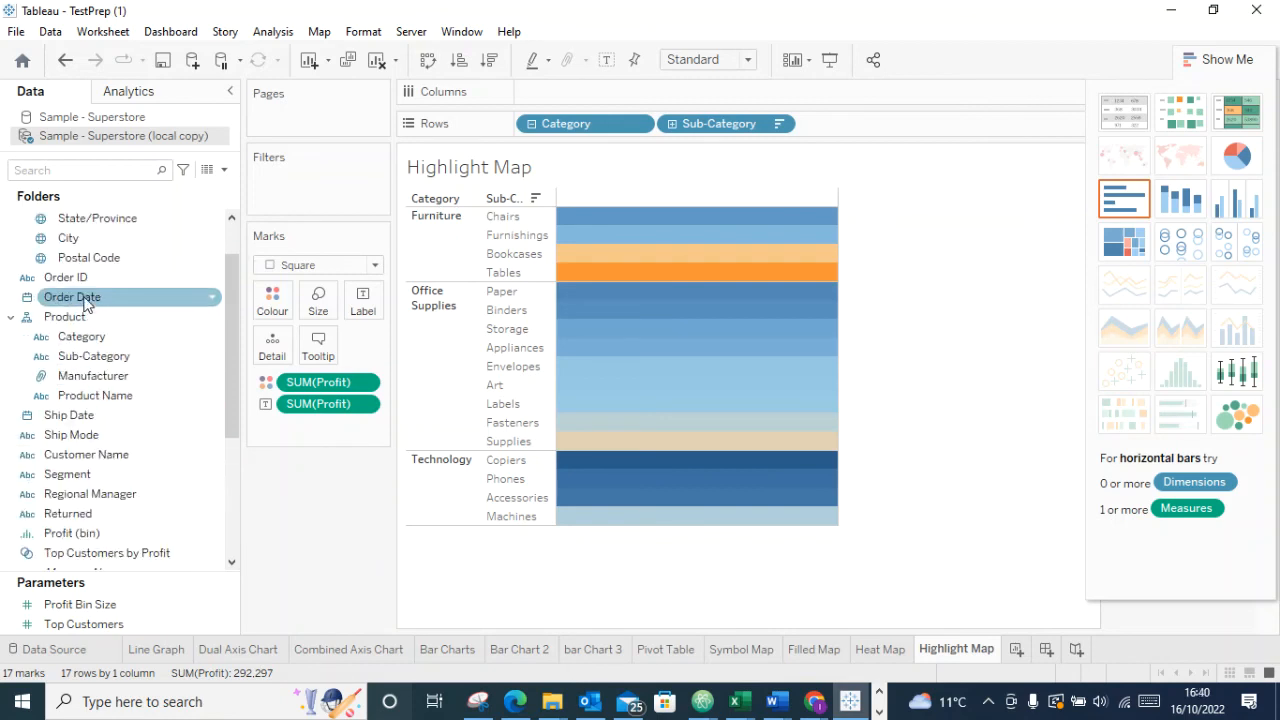
drag(78, 260, 630, 100)
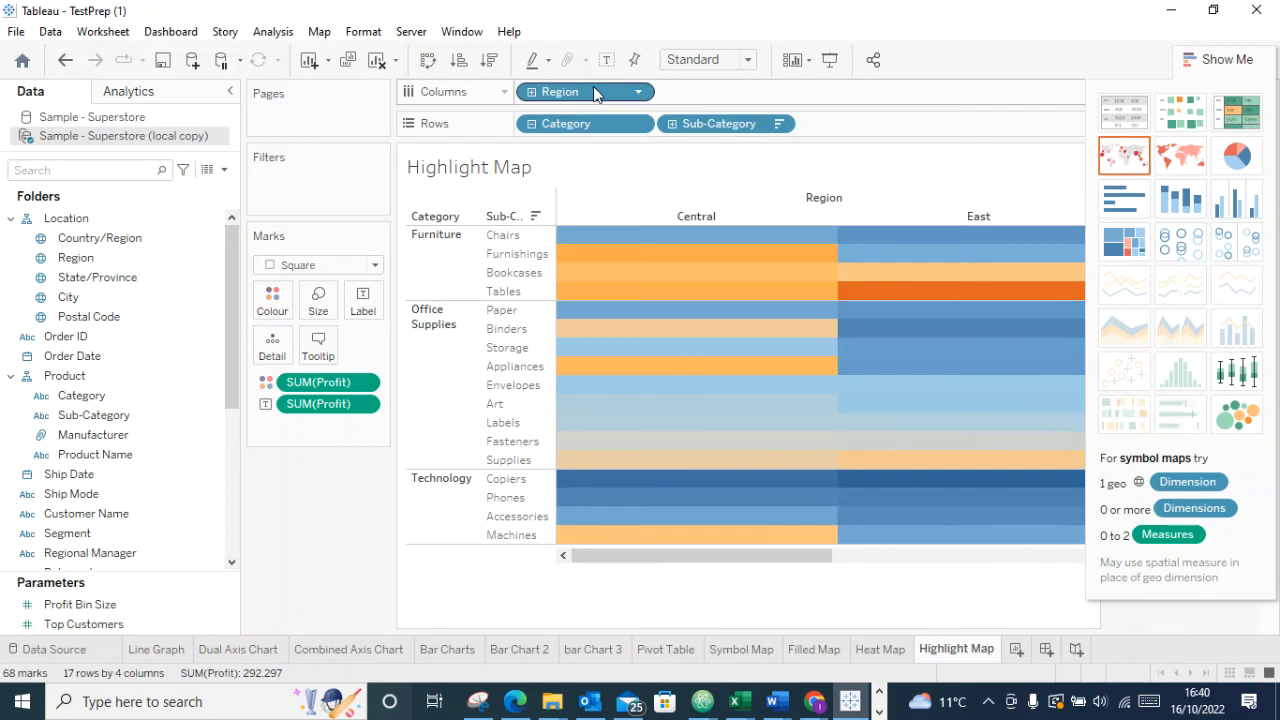
drag(594, 96, 530, 124)
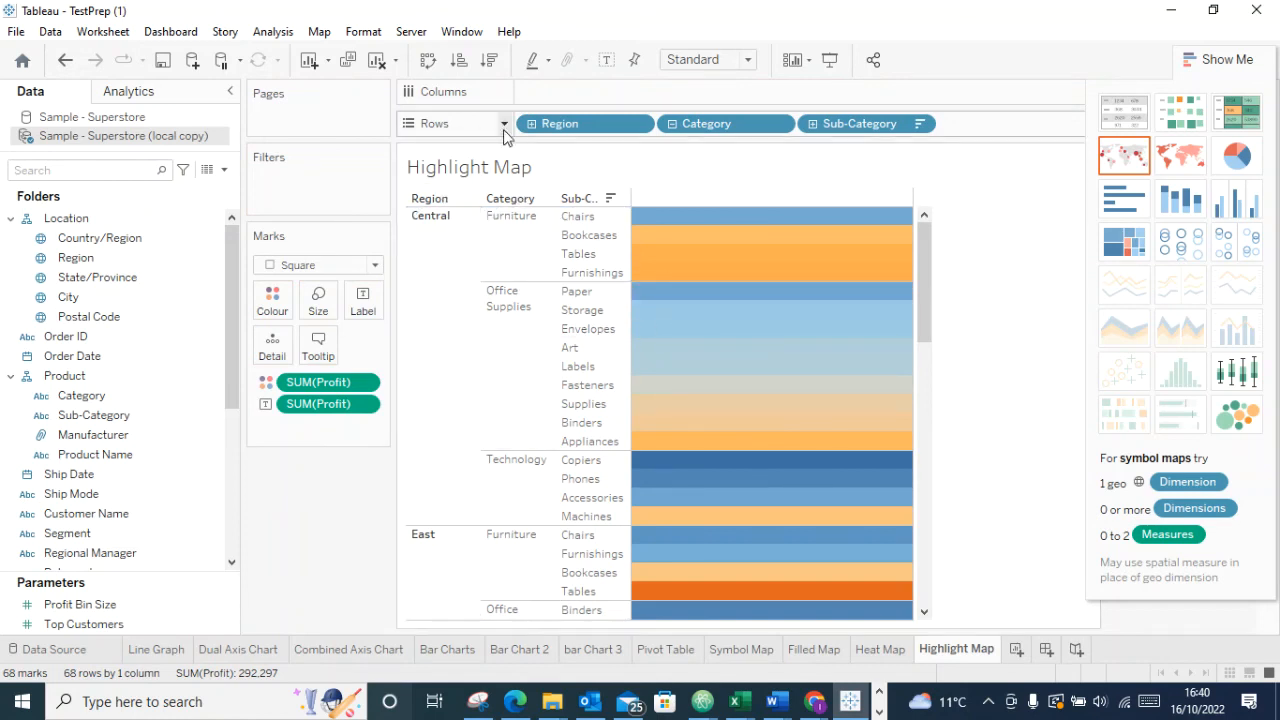
scroll(754, 326, down, 15)
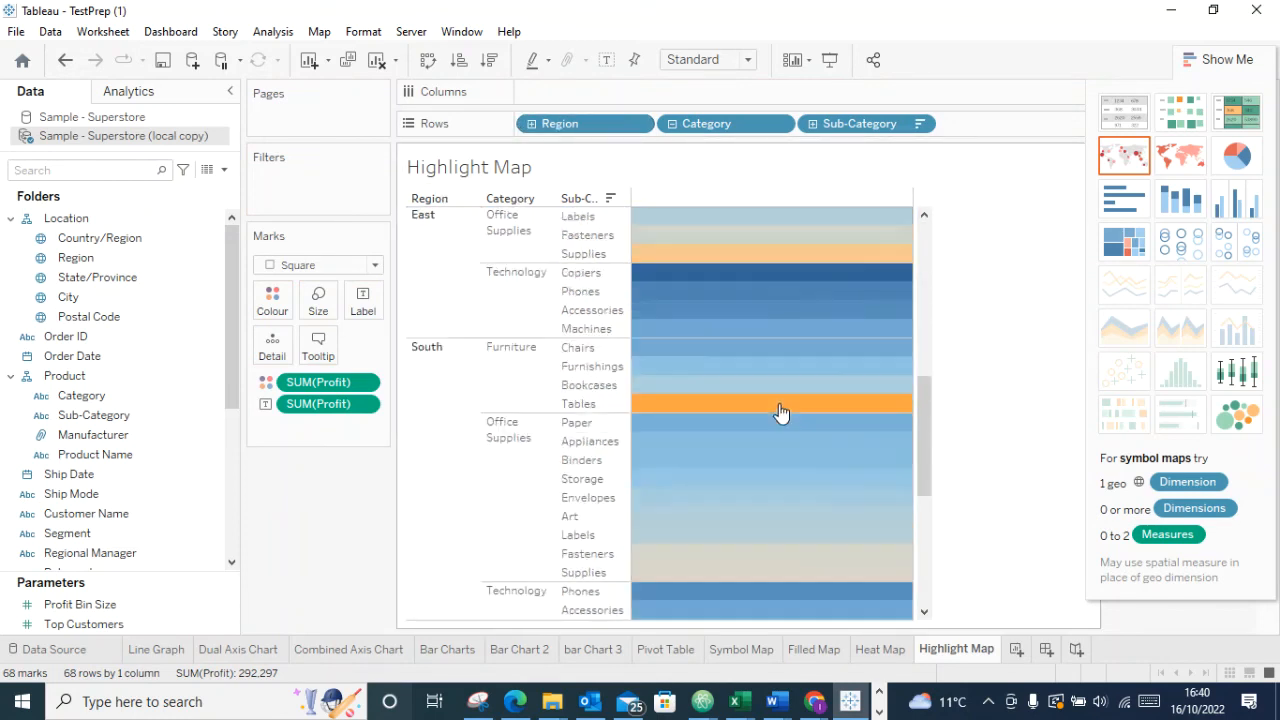
scroll(790, 400, up, 15)
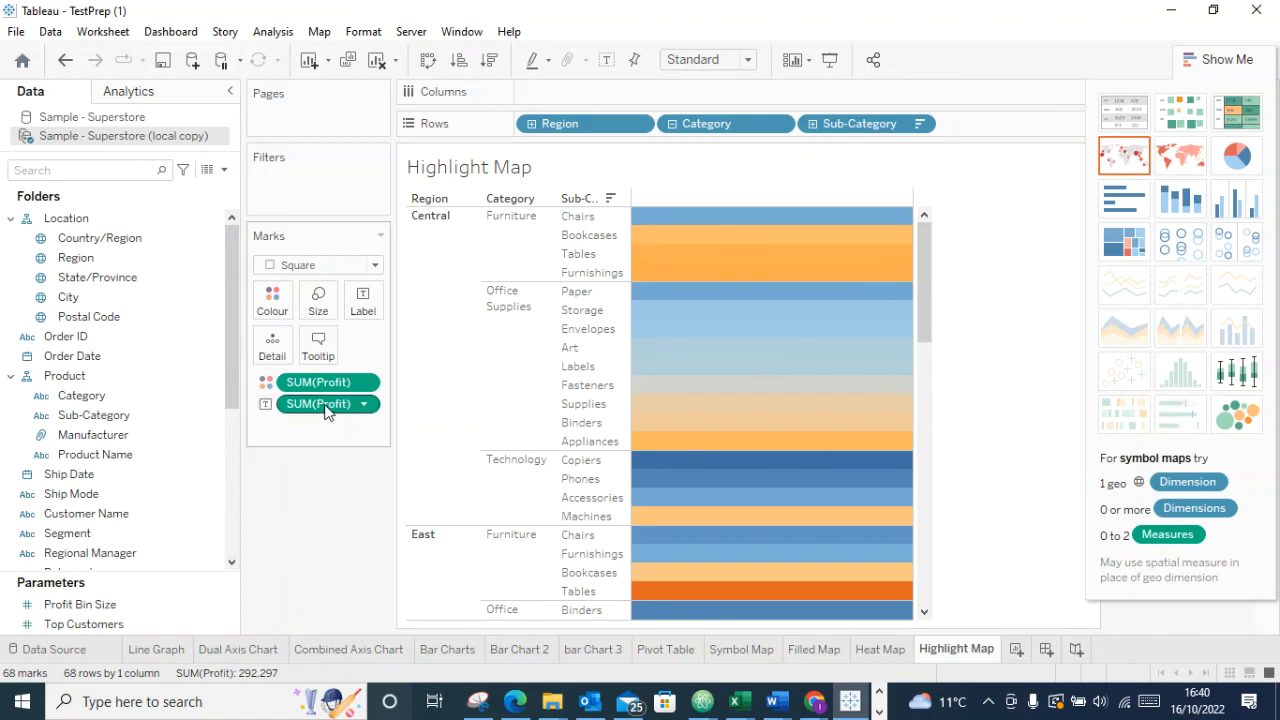
mouse_move(669, 253)
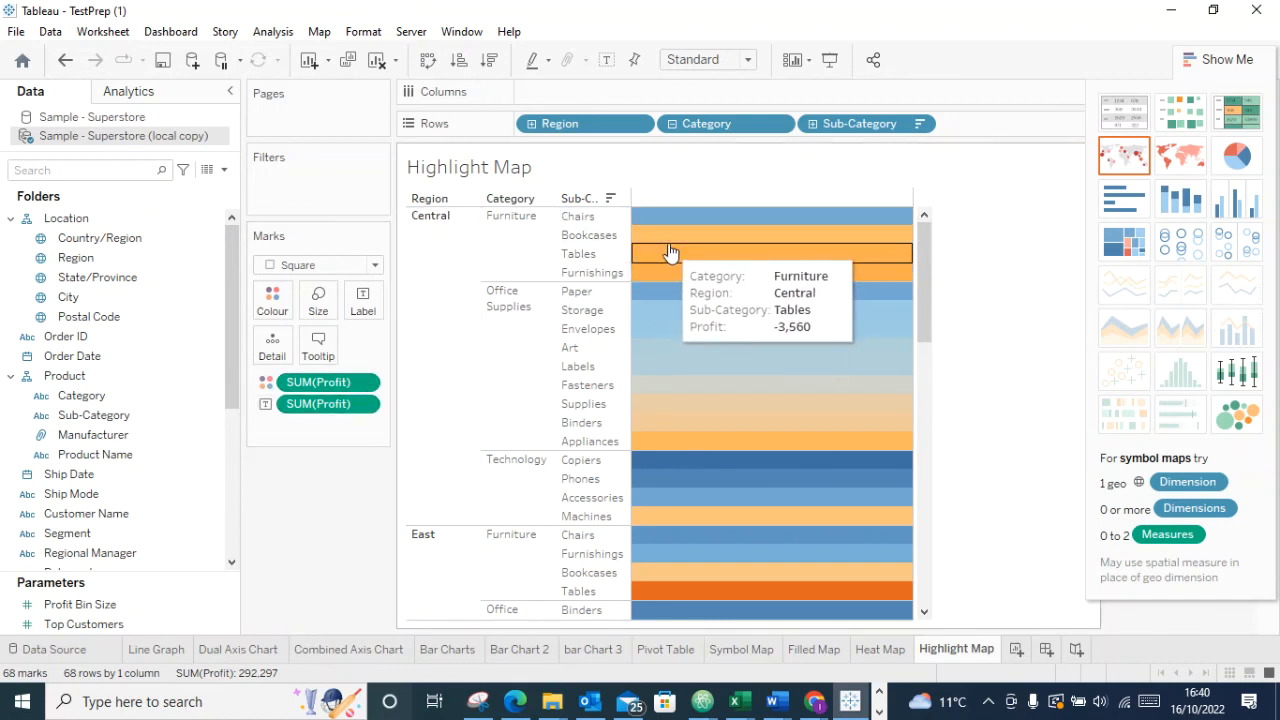
mouse_move(678, 228)
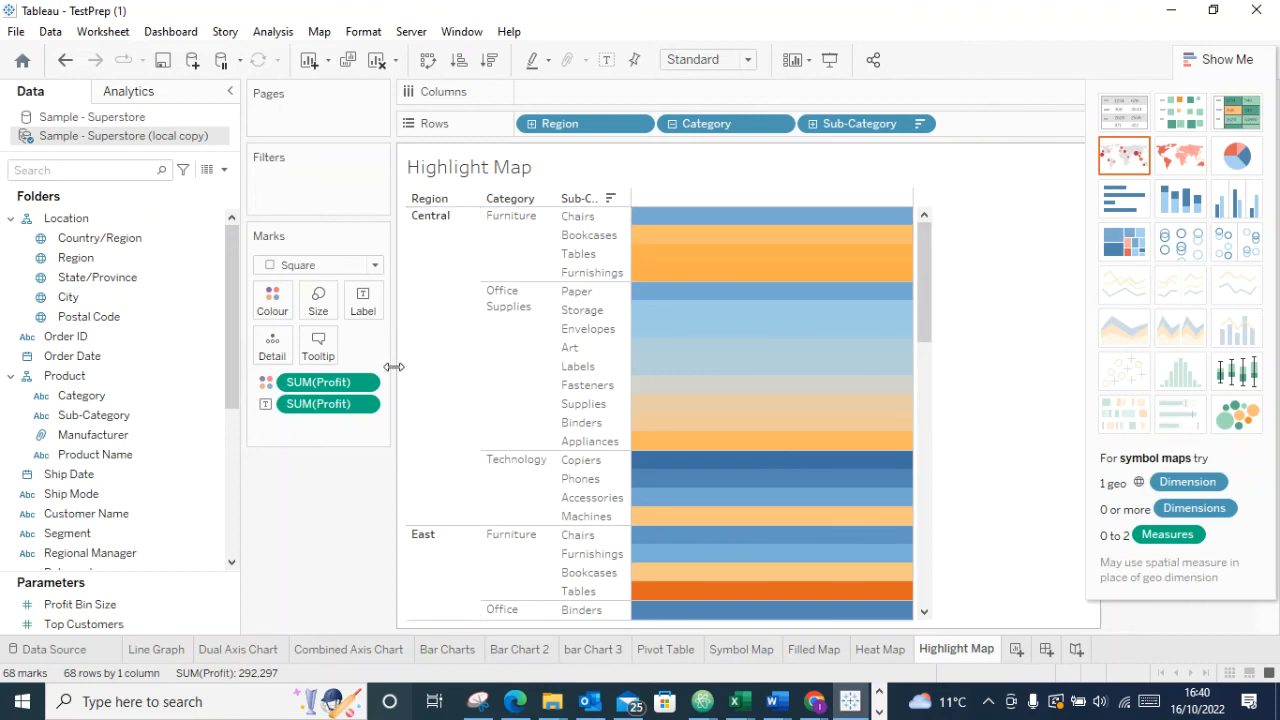
mouse_move(715, 218)
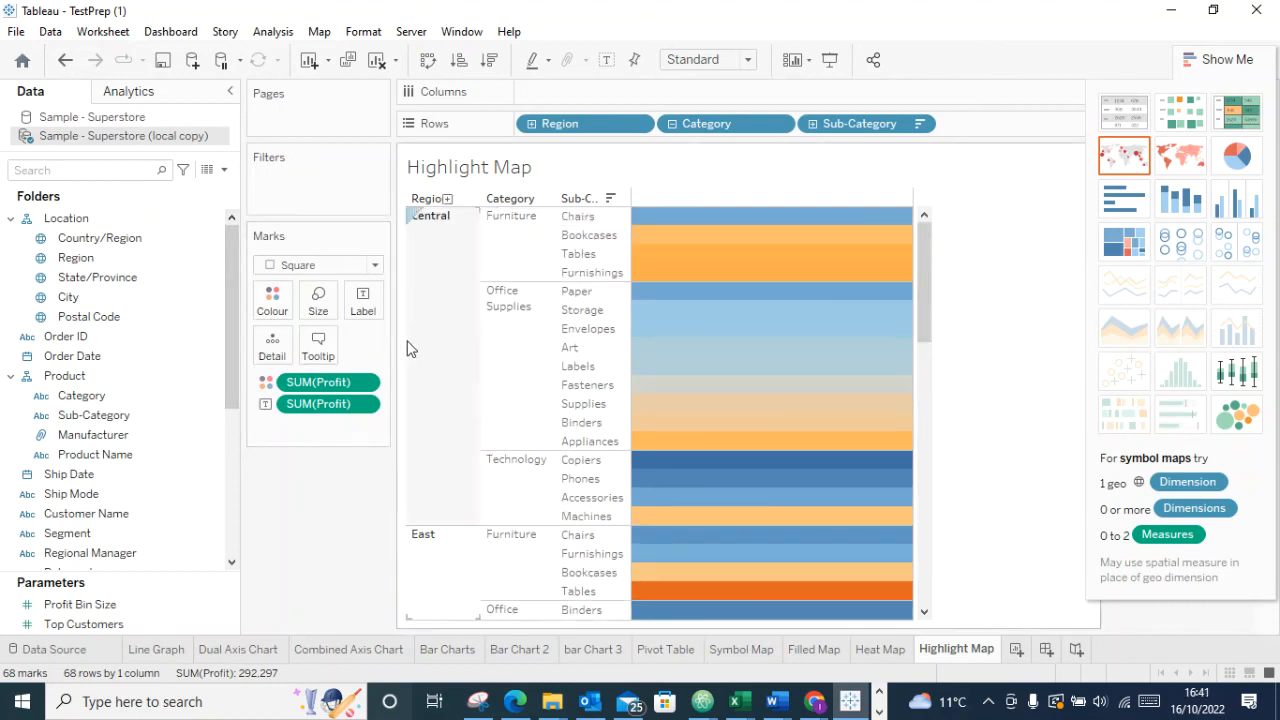
Give the highlight table's square marks a light grey border and check it across the regions
click(366, 404)
click(296, 302)
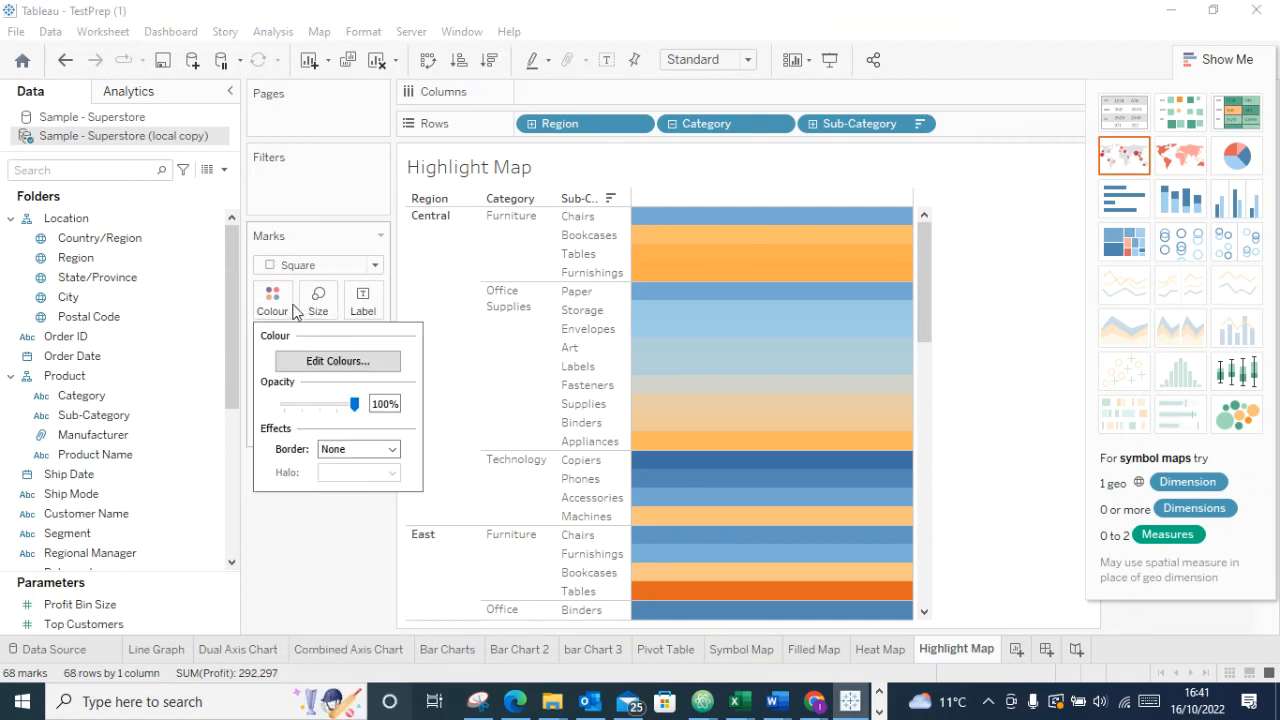
click(345, 451)
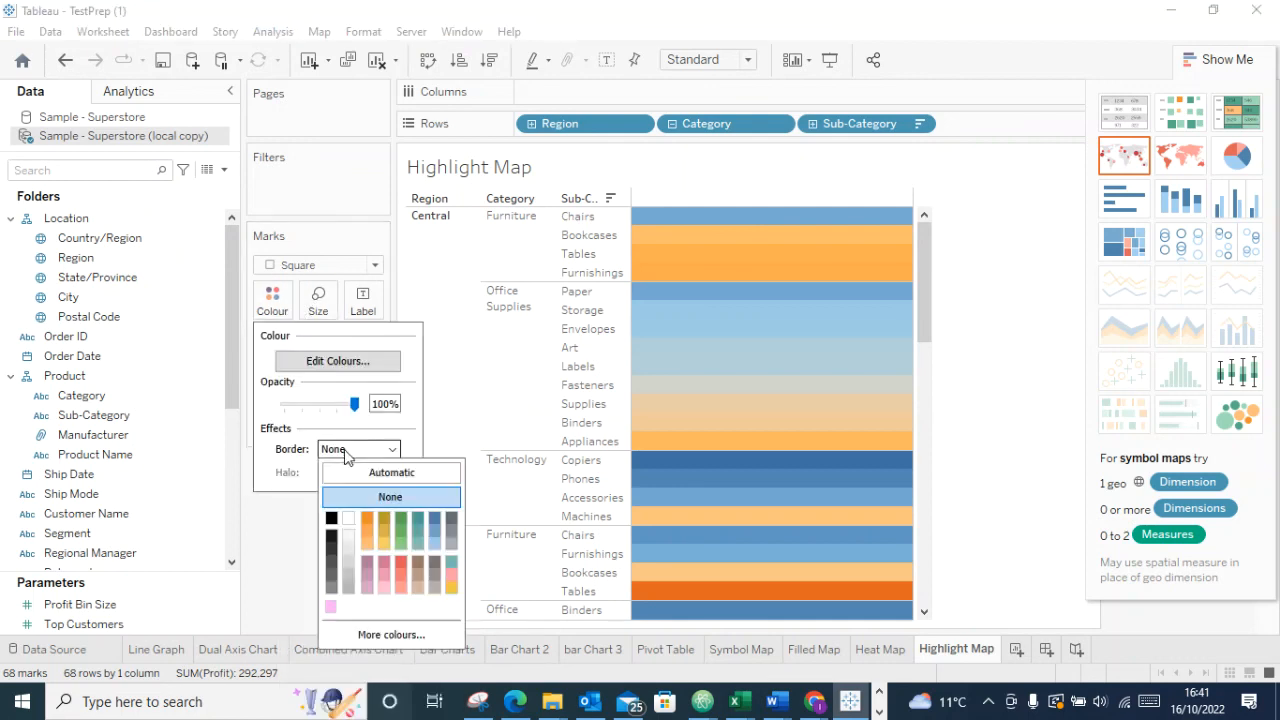
click(331, 518)
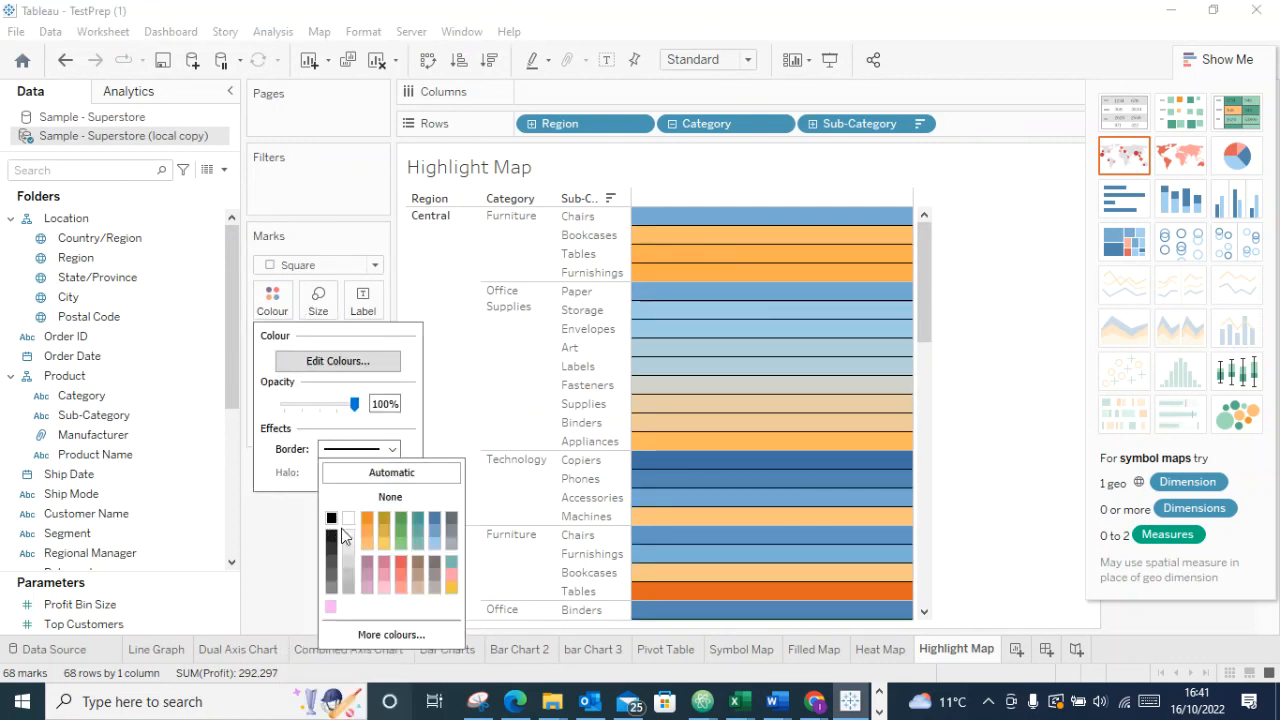
click(346, 577)
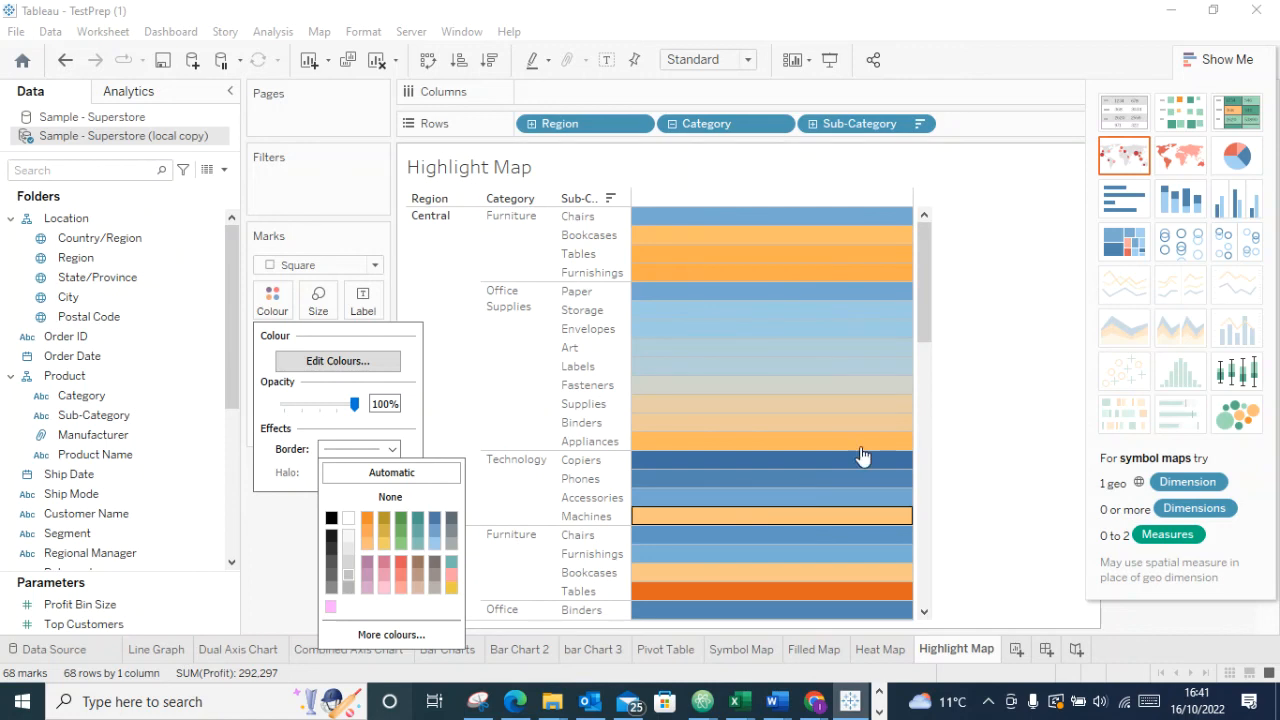
scroll(872, 352, down, 2)
scroll(797, 420, up, 2)
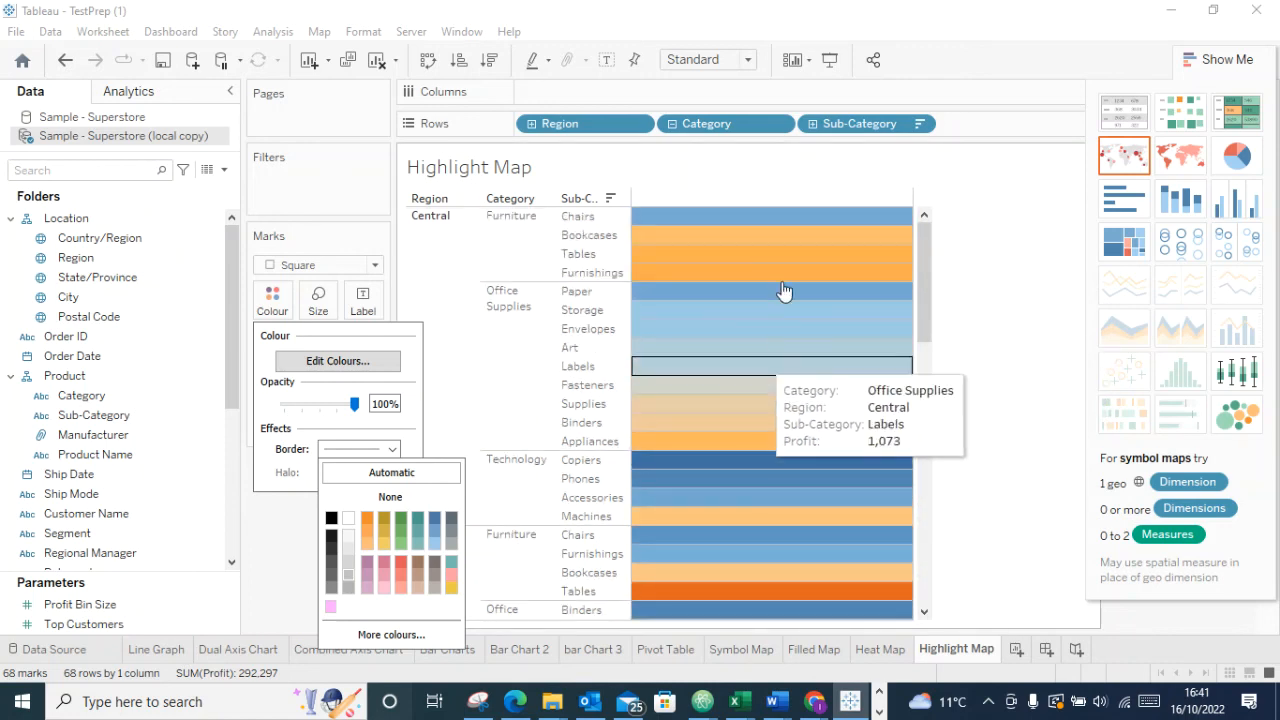
scroll(759, 227, down, 10)
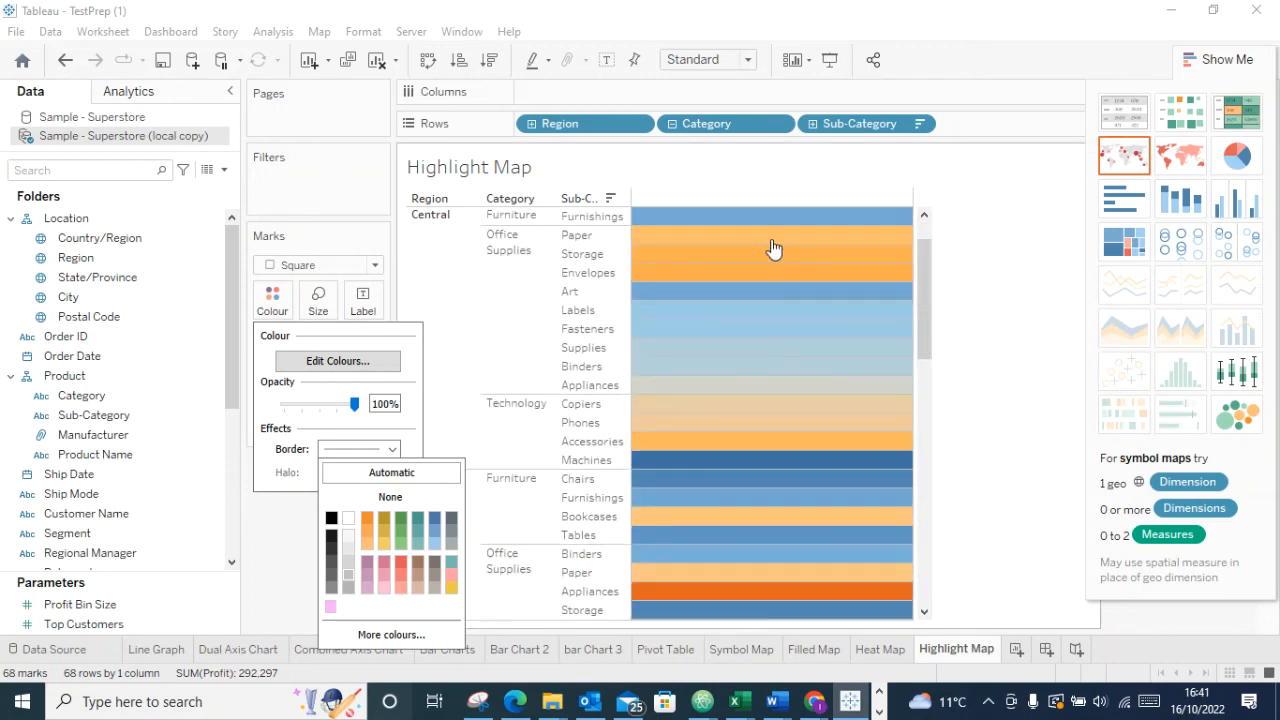
scroll(733, 376, down, 4)
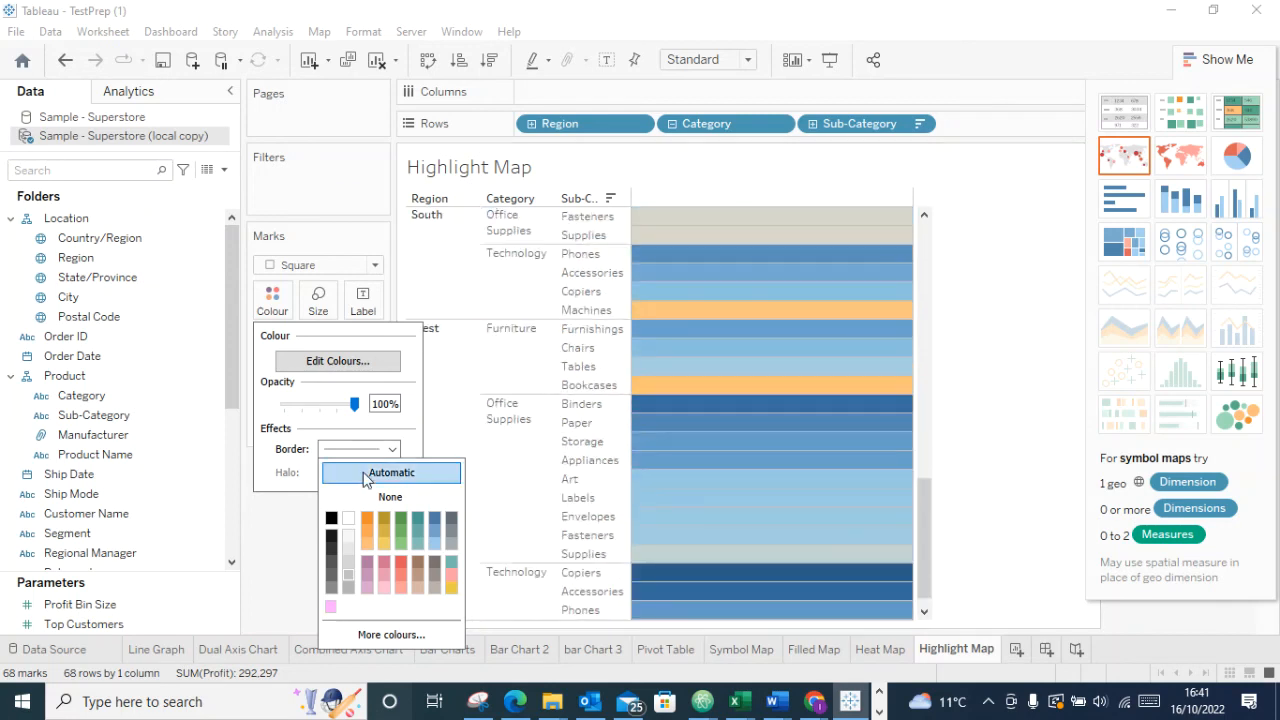
click(940, 343)
Remove Region from Rows so only Category and Sub-Category break down the table
scroll(853, 522, down, 1)
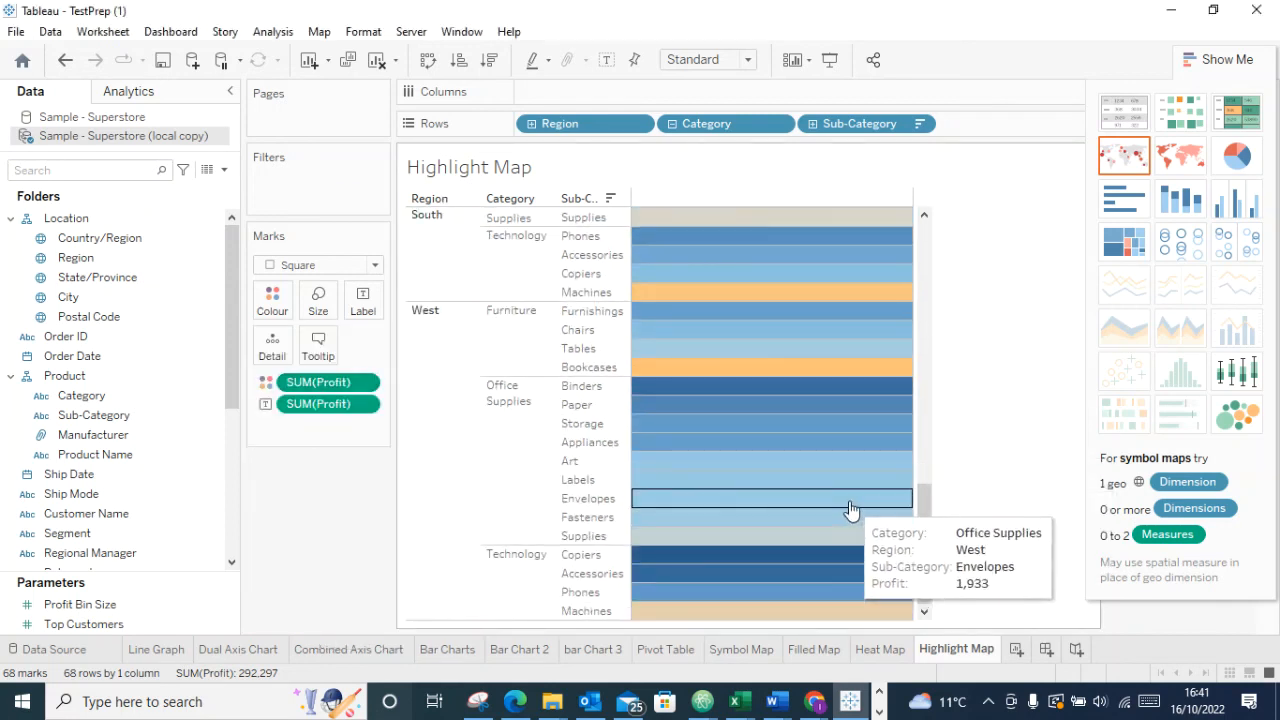
scroll(848, 520, up, 15)
drag(560, 123, 354, 531)
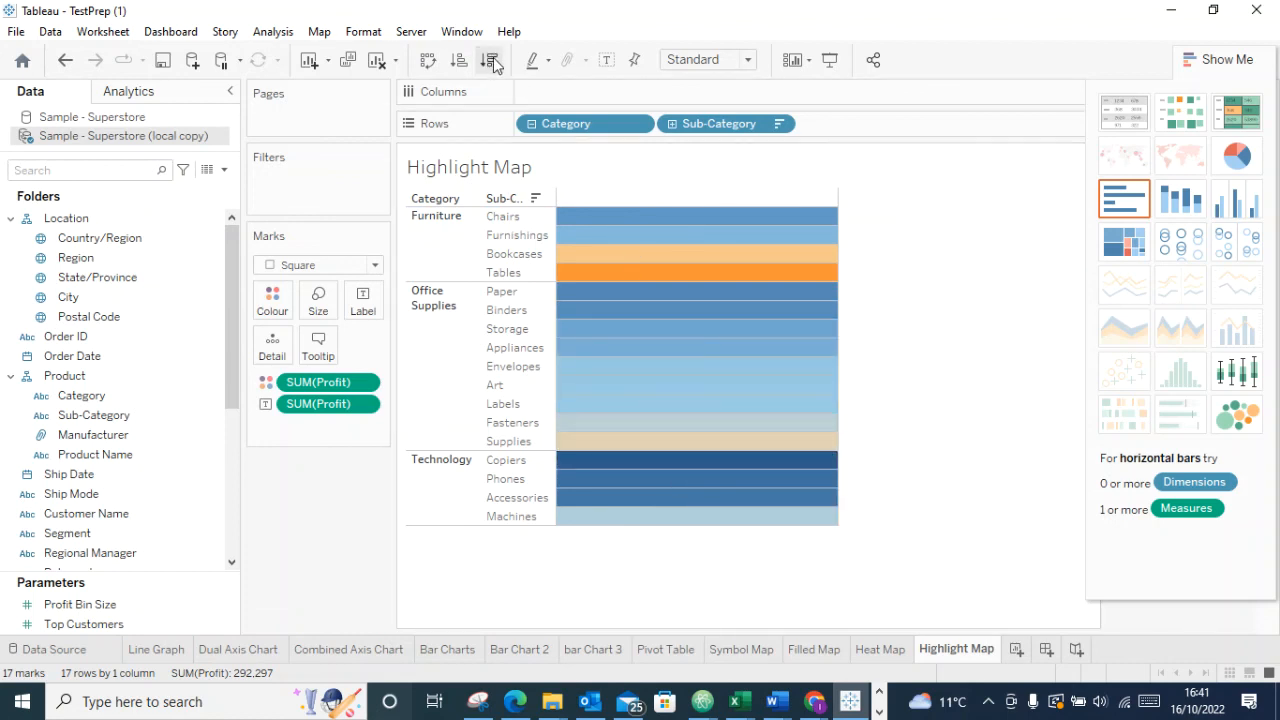
Try an ascending Profit sort of the Sub-Categories and a swap of Rows and Columns, reverting each one
click(461, 61)
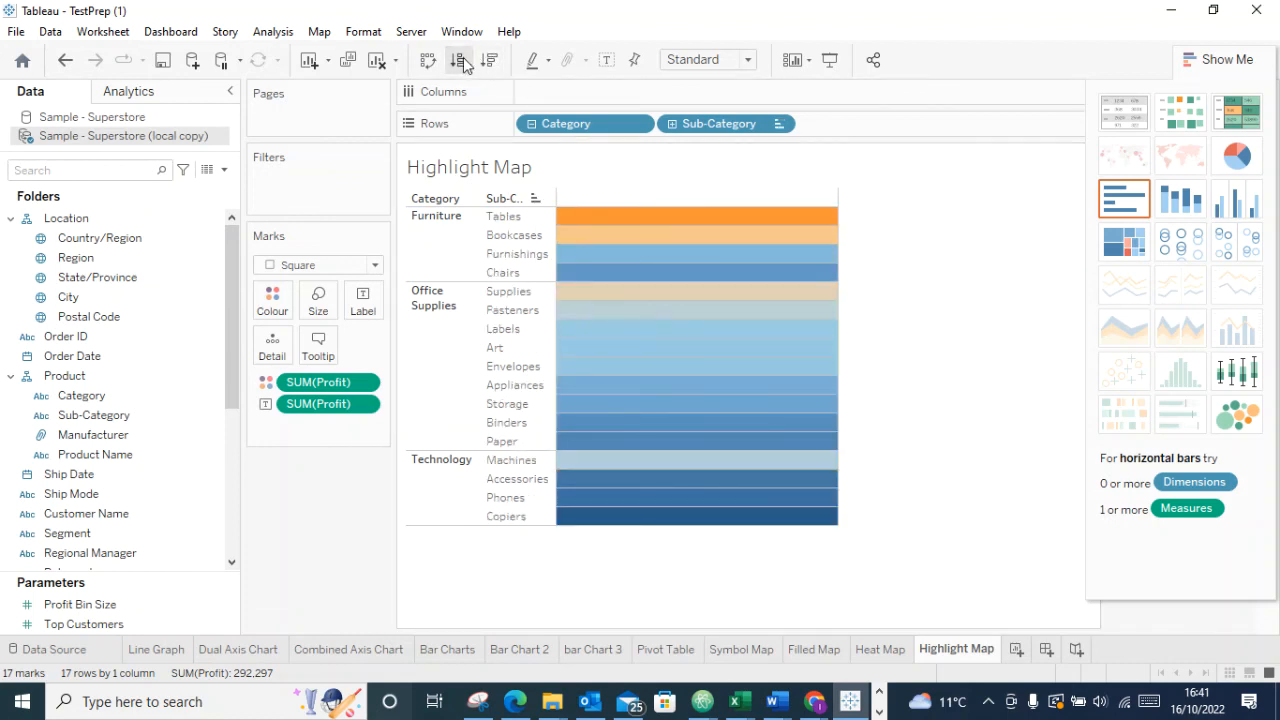
click(491, 60)
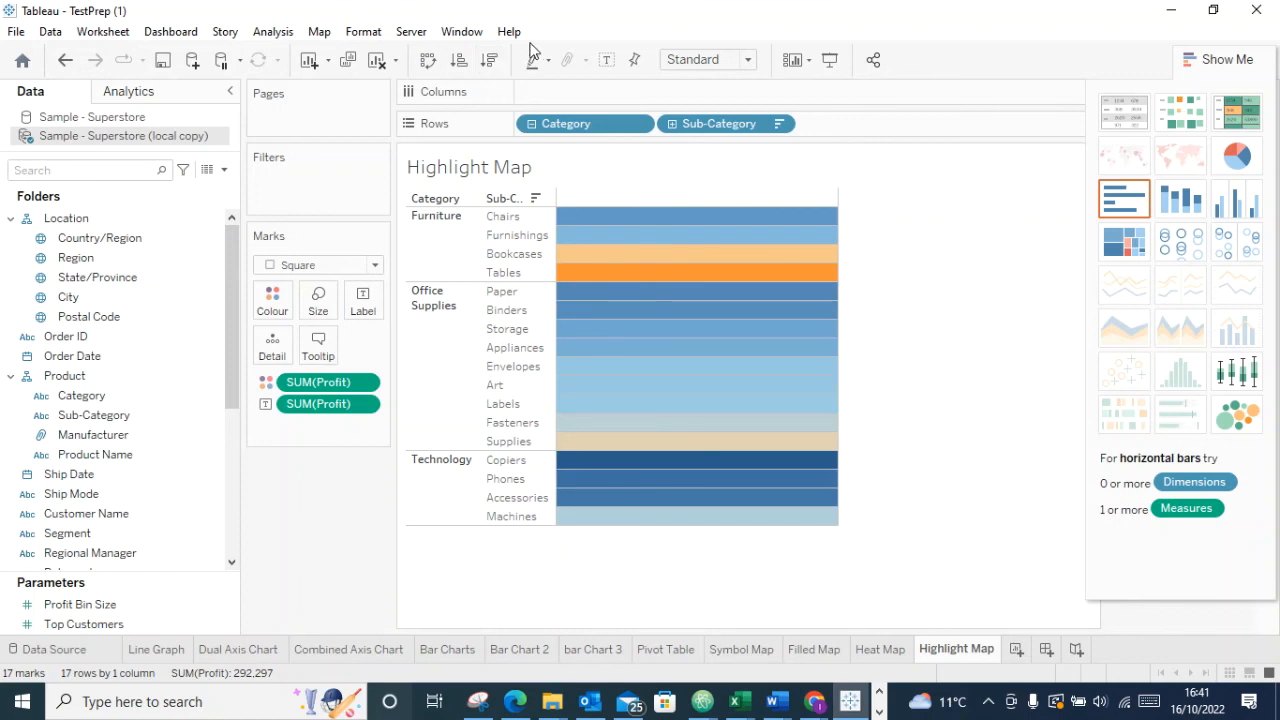
click(427, 61)
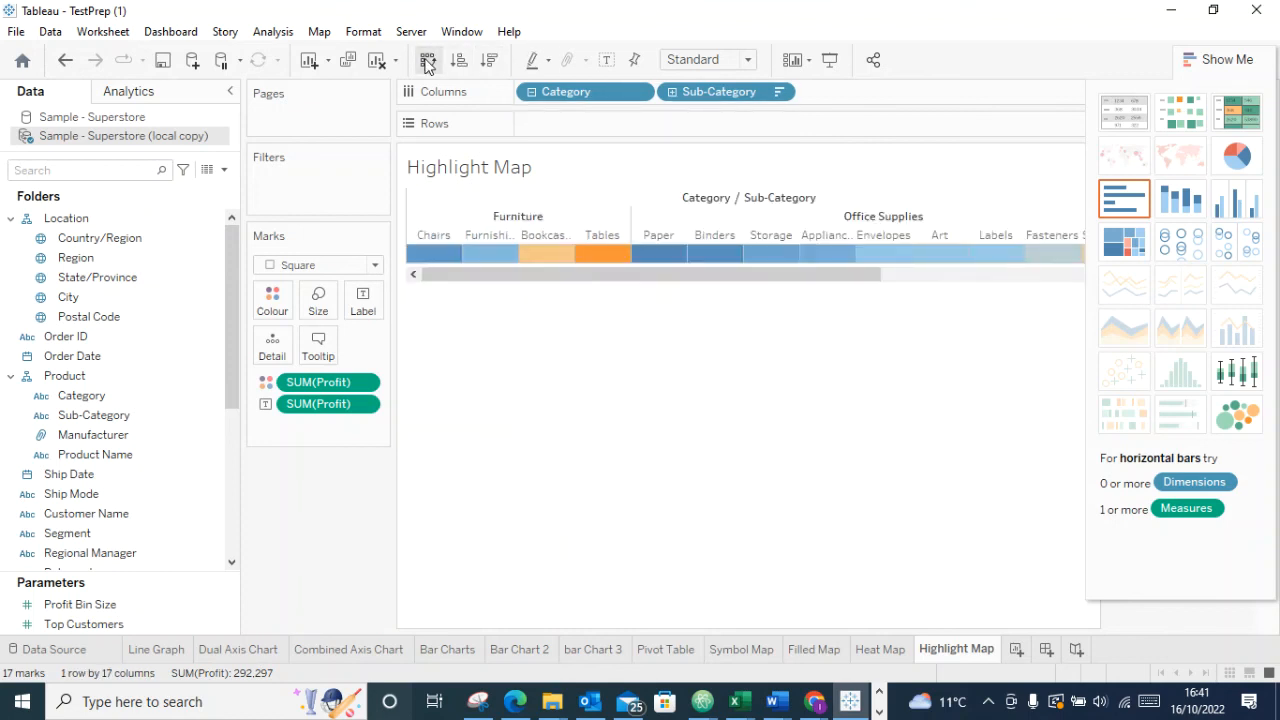
click(427, 61)
Stretch the narrow Profit cells to make the highlight table wide again
mouse_move(610, 305)
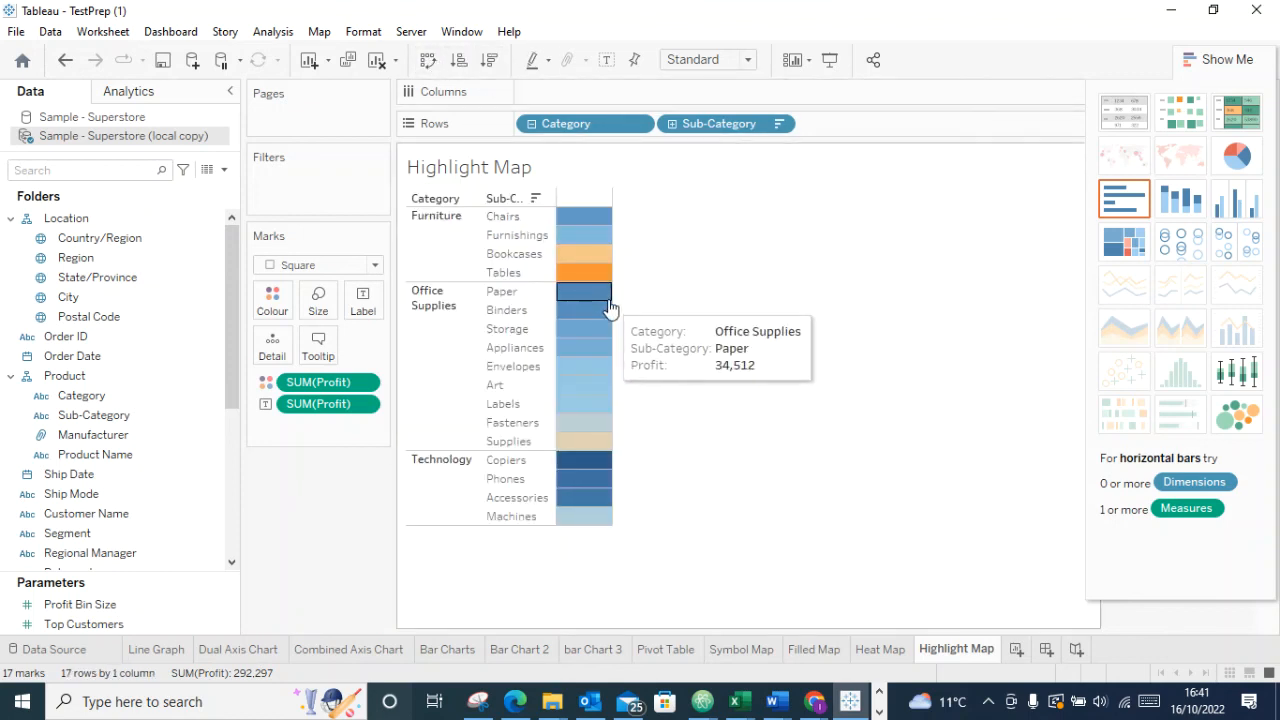
drag(672, 299, 830, 309)
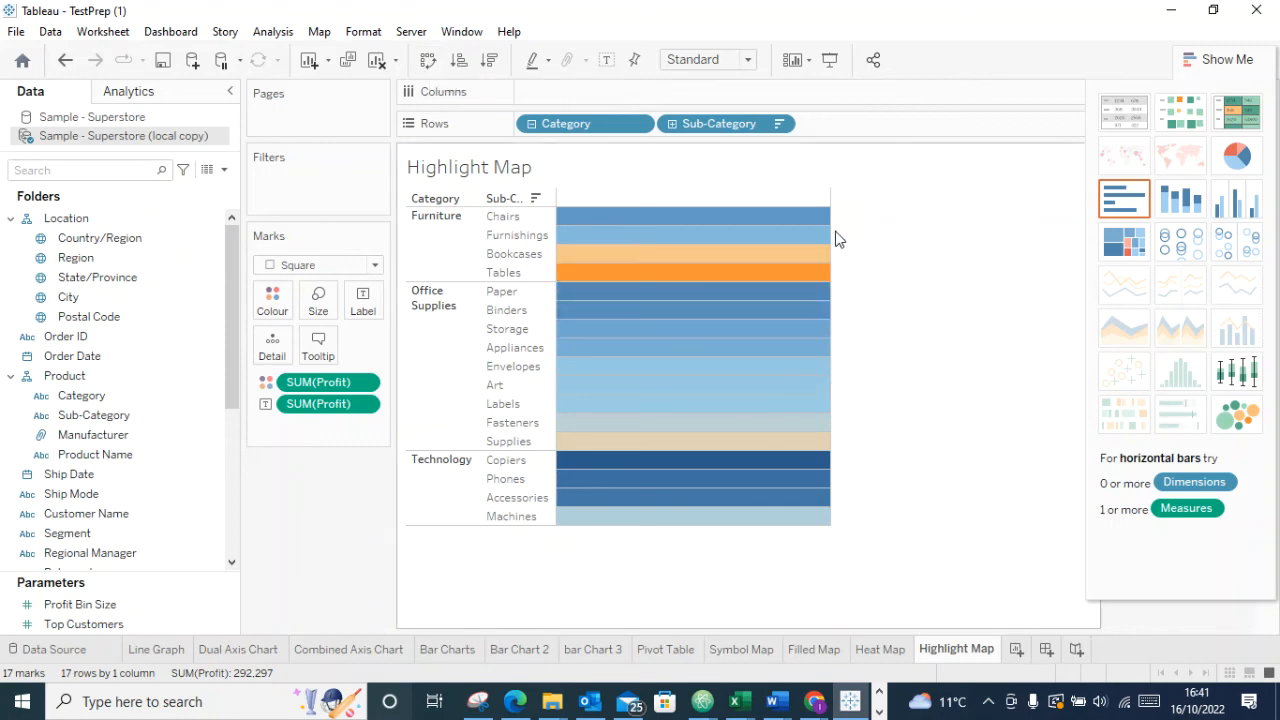
drag(829, 232, 884, 245)
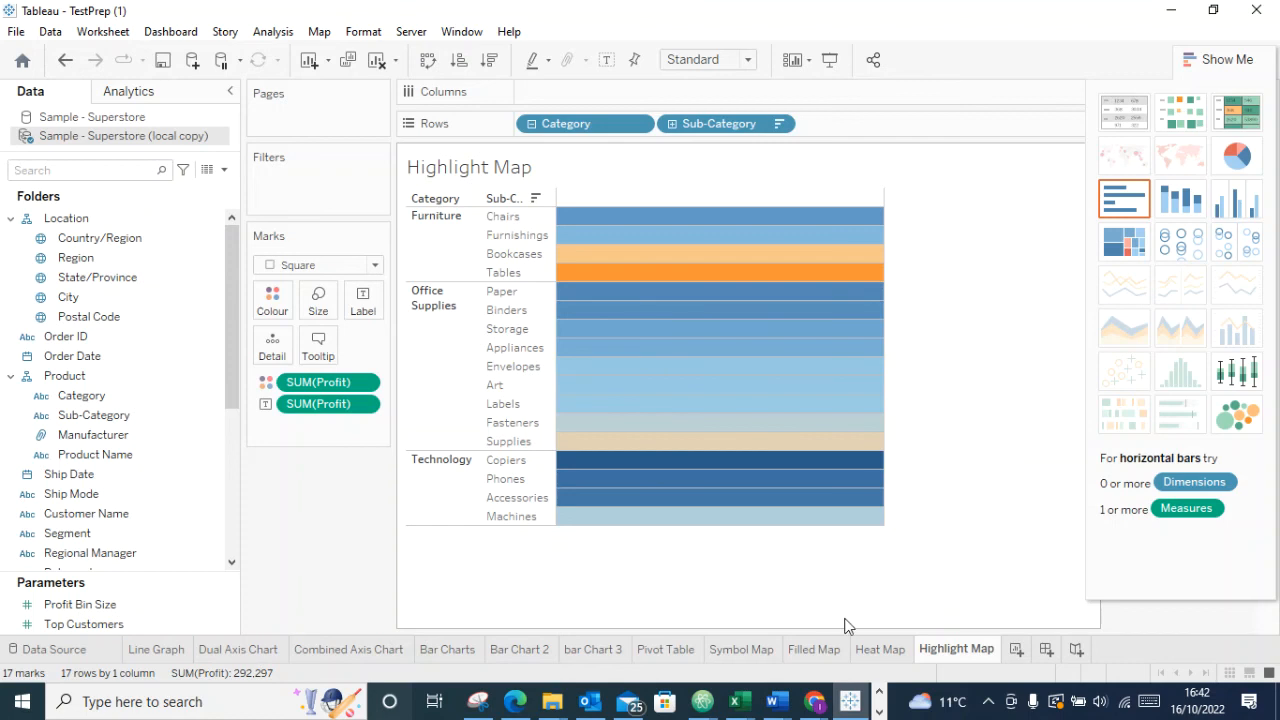
Create a new dashboard after the Highlight Map sheet and look through the sheets available for it
click(1046, 650)
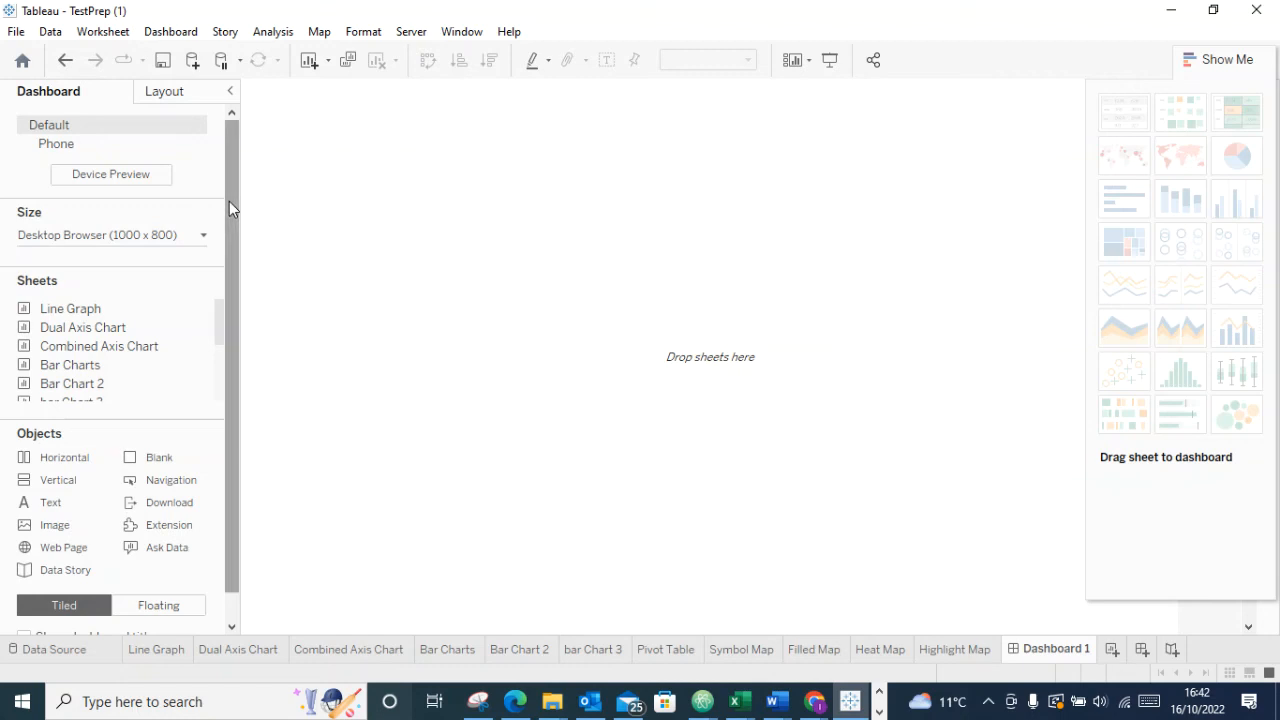
scroll(66, 320, down, 1)
scroll(62, 330, down, 3)
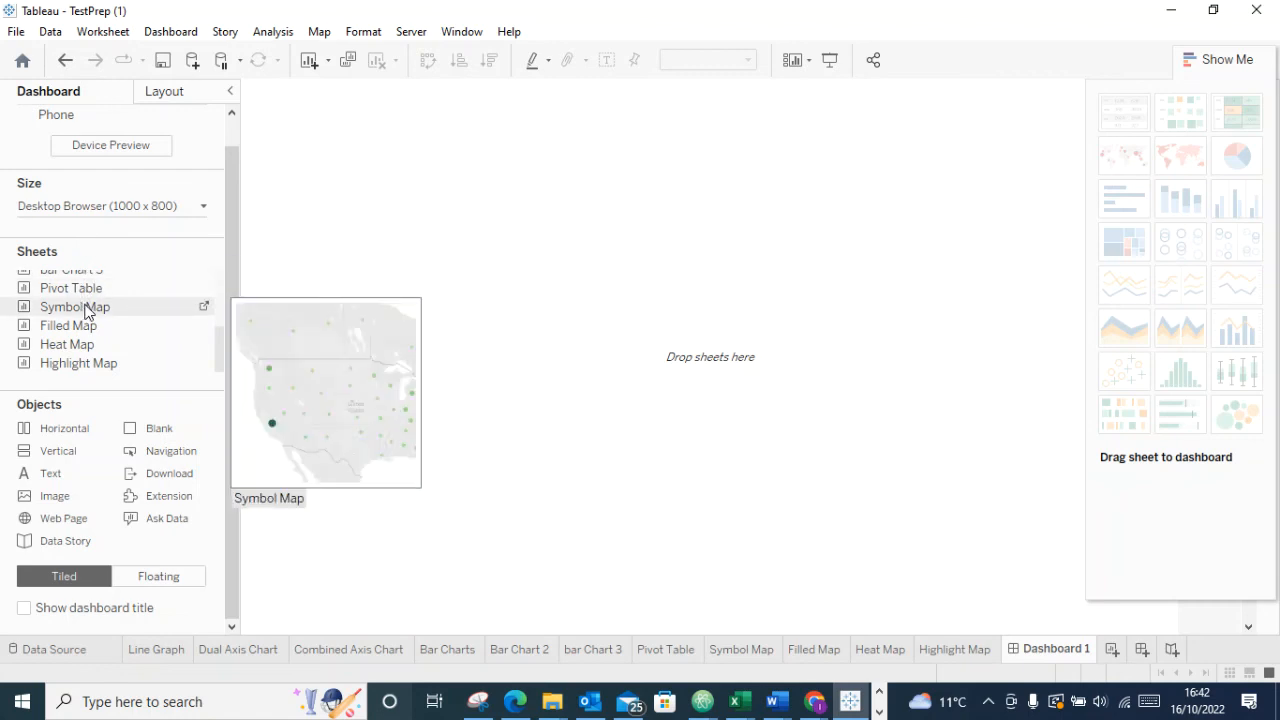
Place the Bar Charts sheet on the empty dashboard as its first view
scroll(88, 305, up, 3)
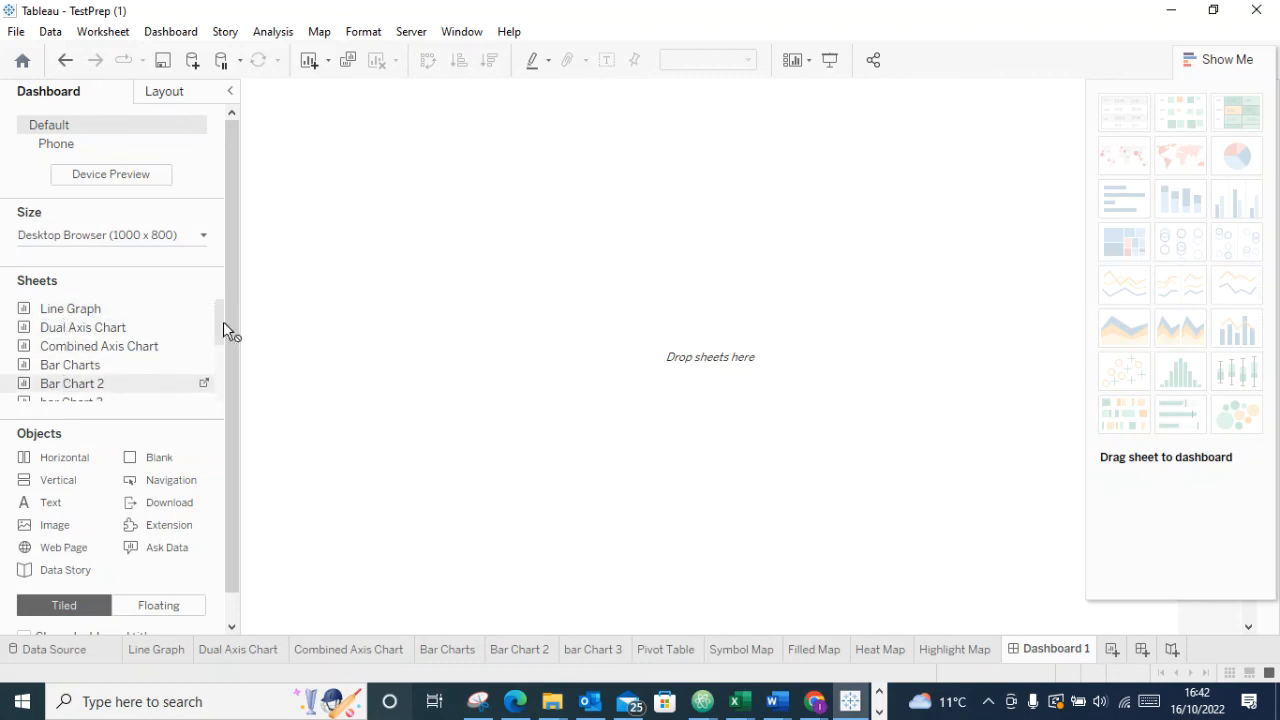
drag(205, 343, 366, 203)
mouse_move(211, 226)
mouse_down()
mouse_move(88, 379)
mouse_move(365, 192)
mouse_move(347, 186)
mouse_up()
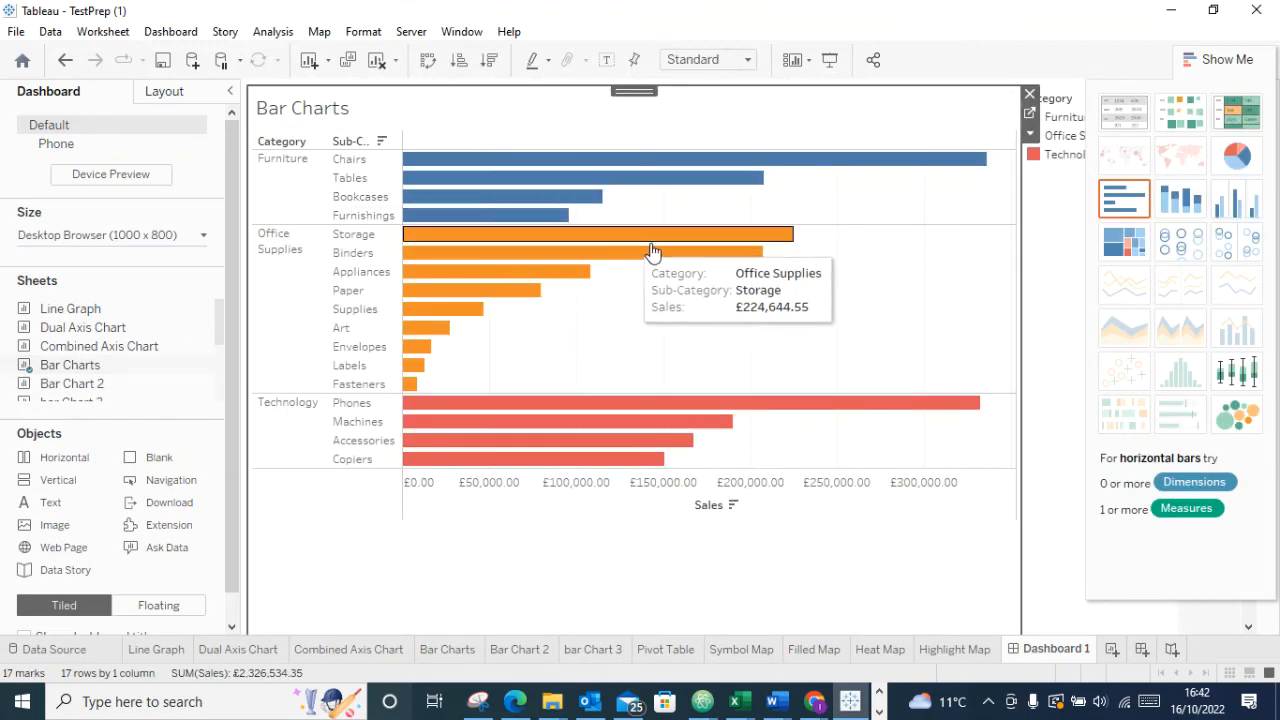
Add the Filled Map sheet to the right of Bar Charts and hide the chart type suggestions
scroll(109, 366, down, 3)
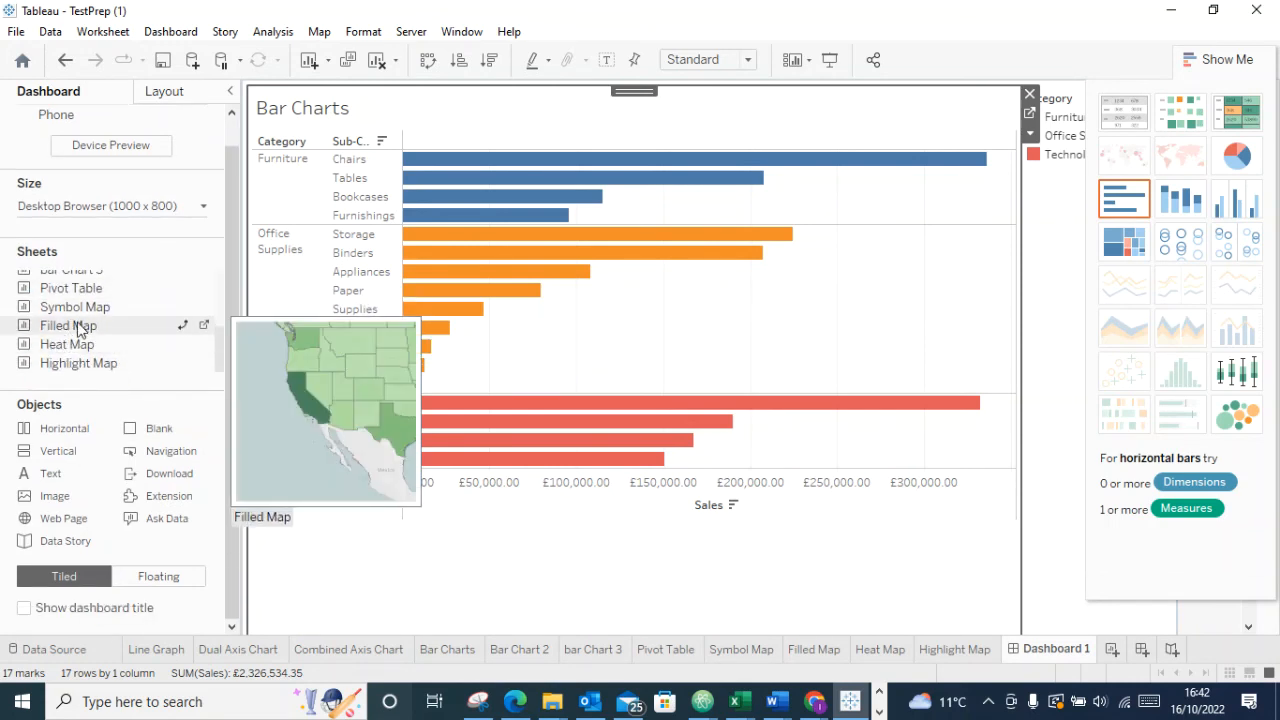
mouse_move(80, 333)
mouse_down()
mouse_move(583, 331)
mouse_move(866, 362)
mouse_up()
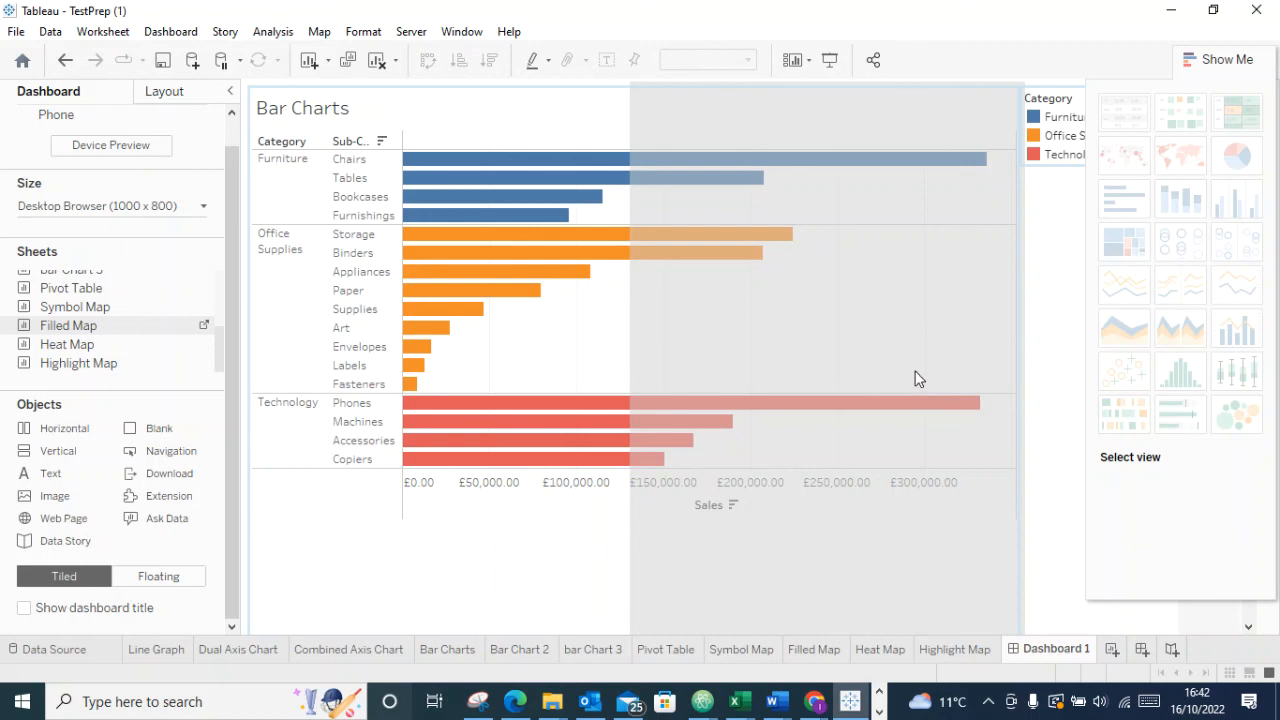
drag(918, 378, 914, 372)
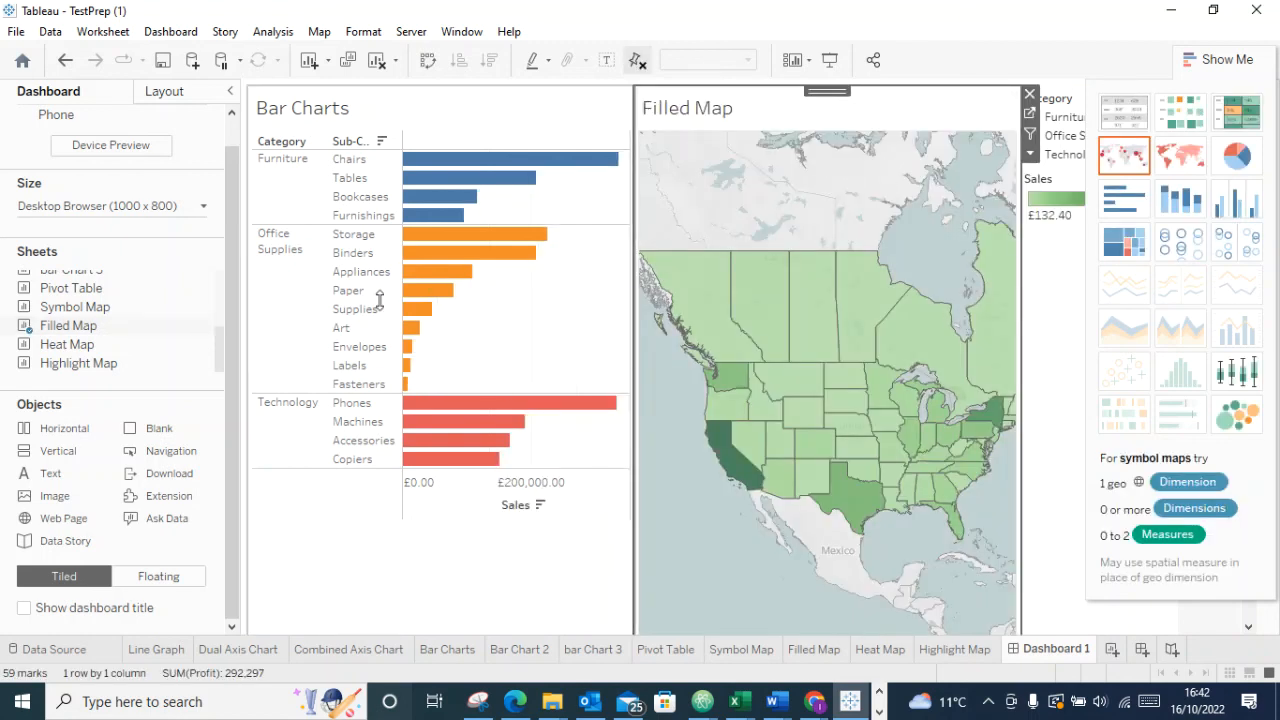
click(1184, 62)
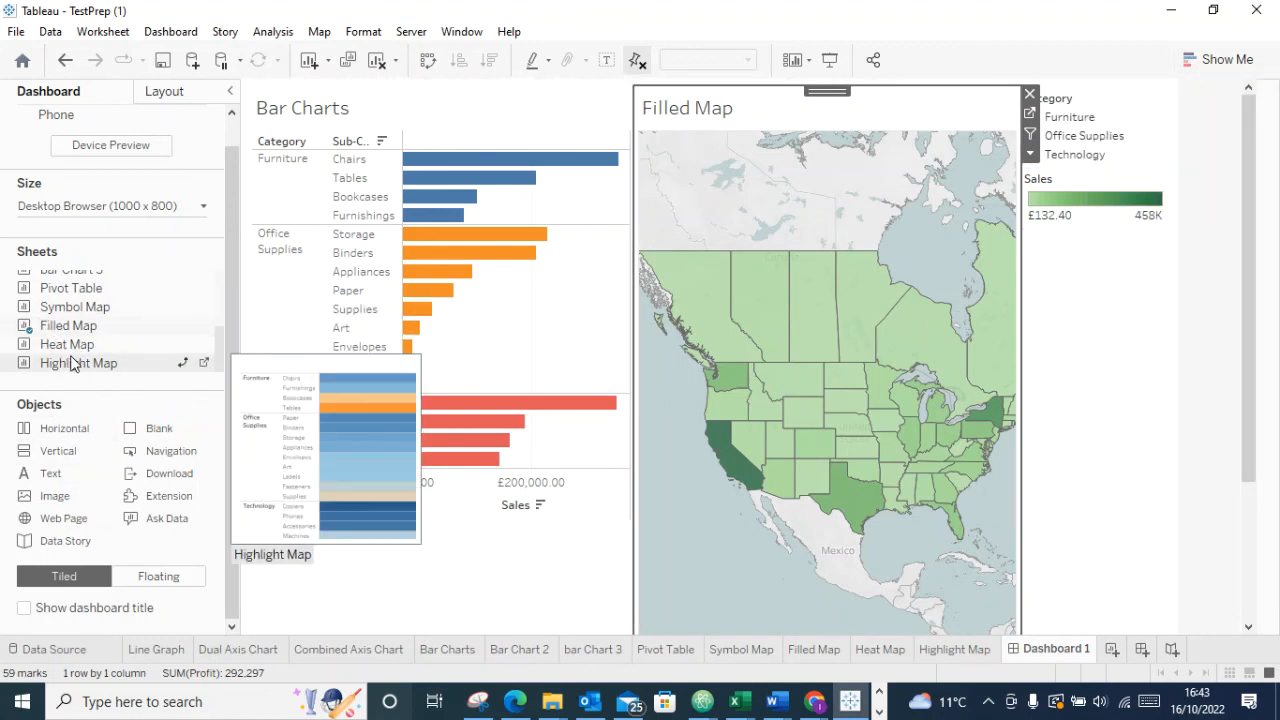
Add the Dual Axis Chart sheet to the dashboard directly below Bar Charts
scroll(82, 333, up, 2)
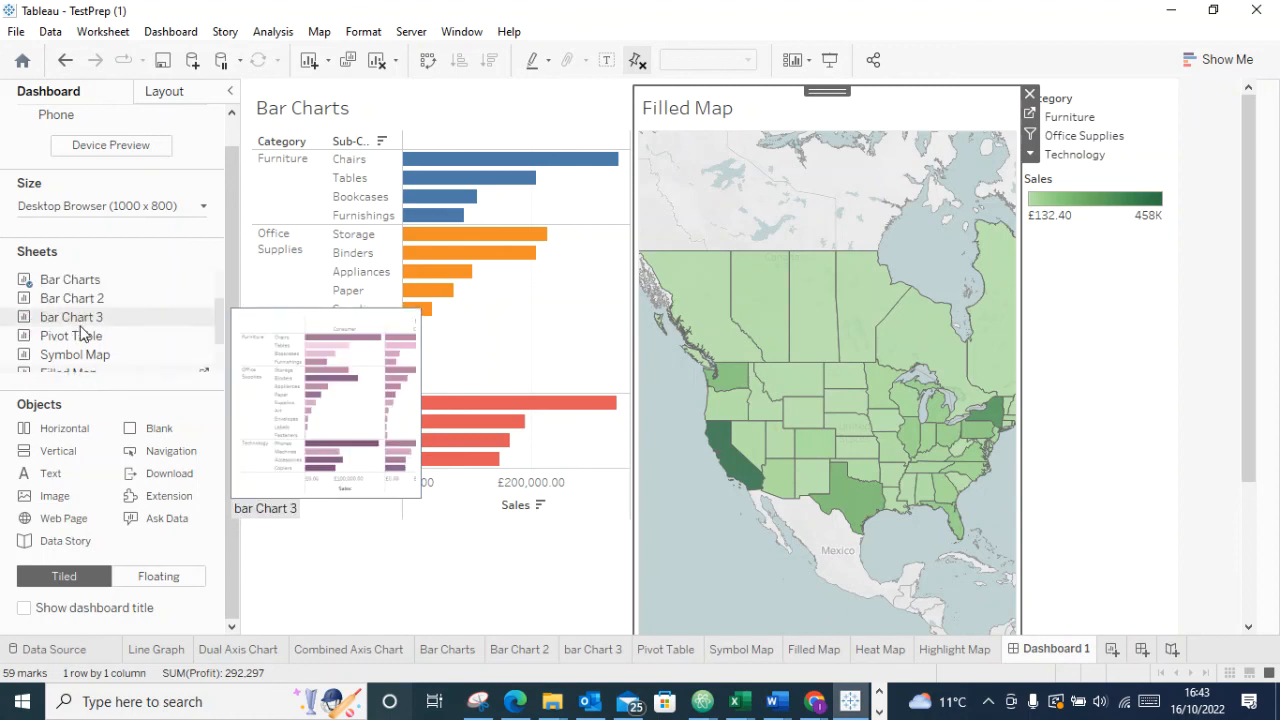
scroll(82, 333, up, 4)
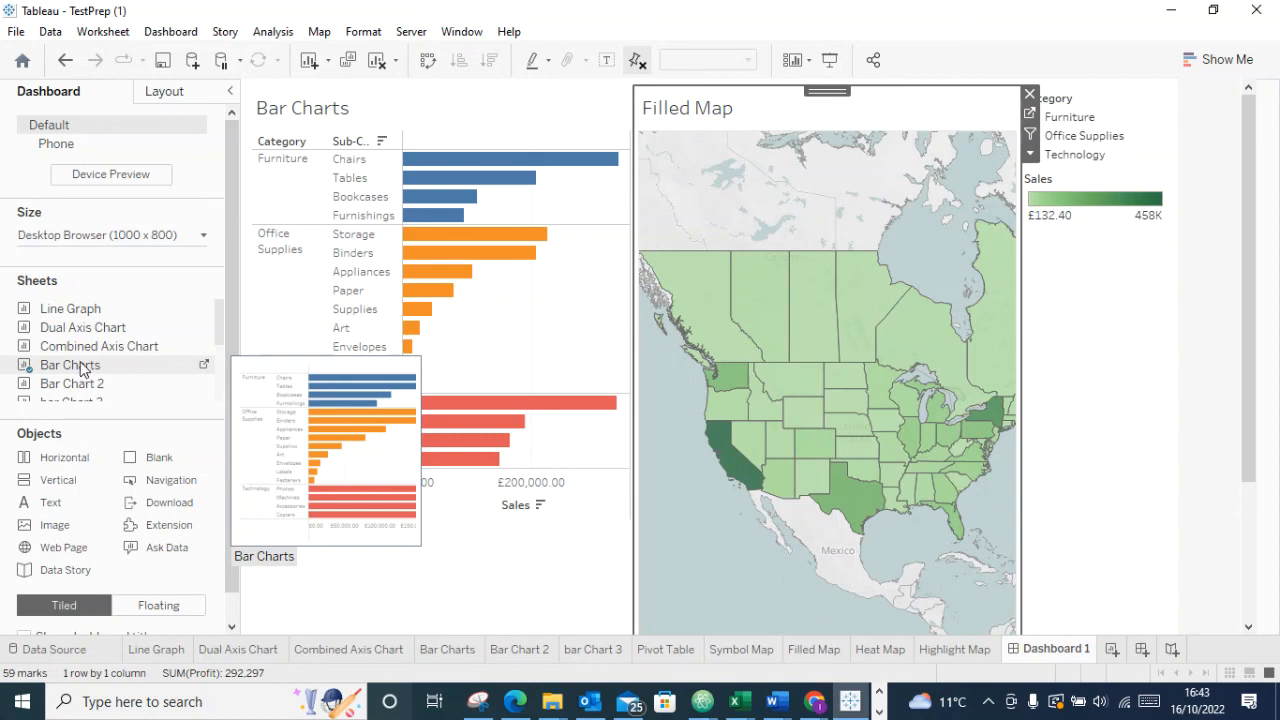
mouse_move(70, 330)
mouse_down()
mouse_move(535, 565)
mouse_move(518, 625)
mouse_move(491, 622)
mouse_up()
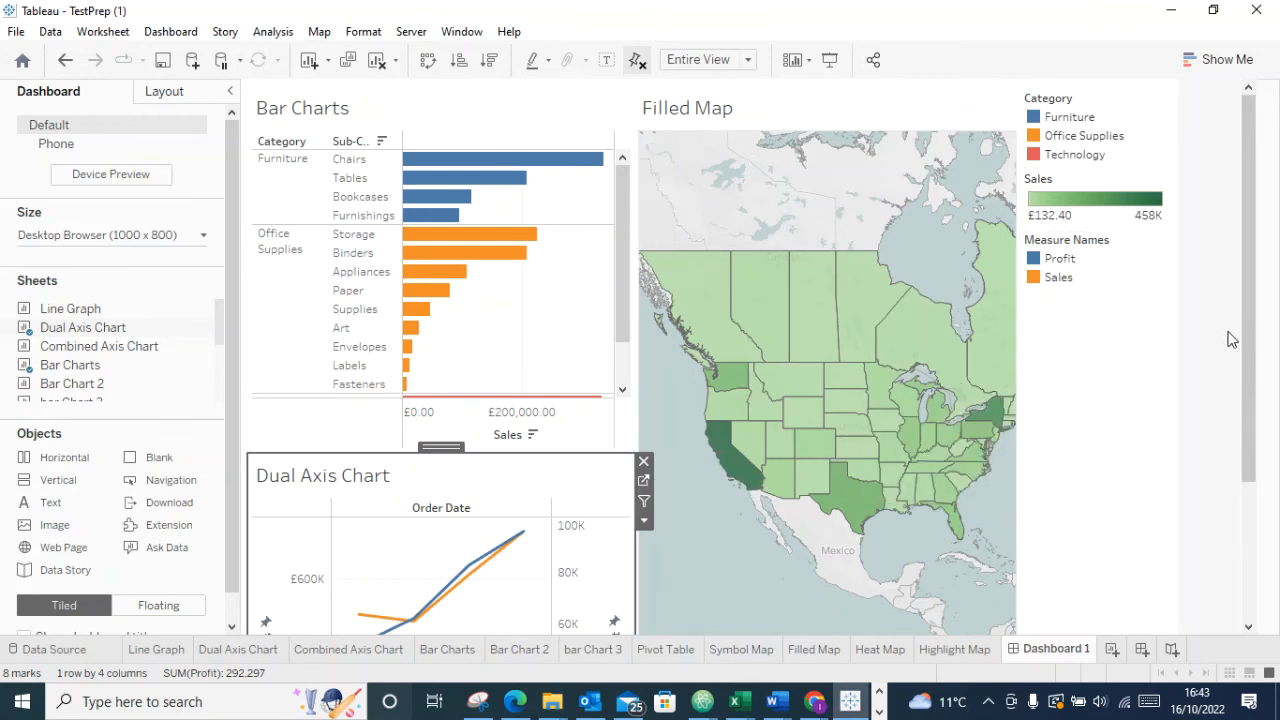
drag(1249, 330, 1262, 492)
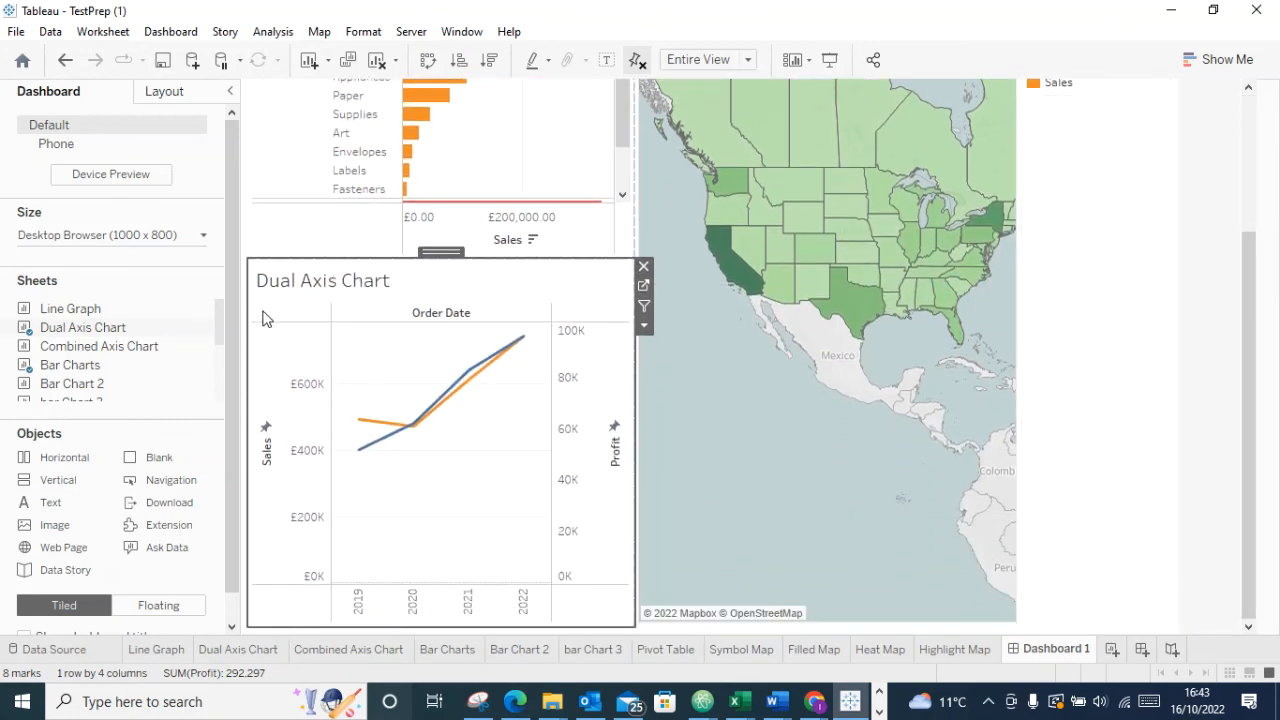
Add the Line Graph sheet below the Filled Map to complete a two-by-two dashboard layout
scroll(1131, 329, up, 3)
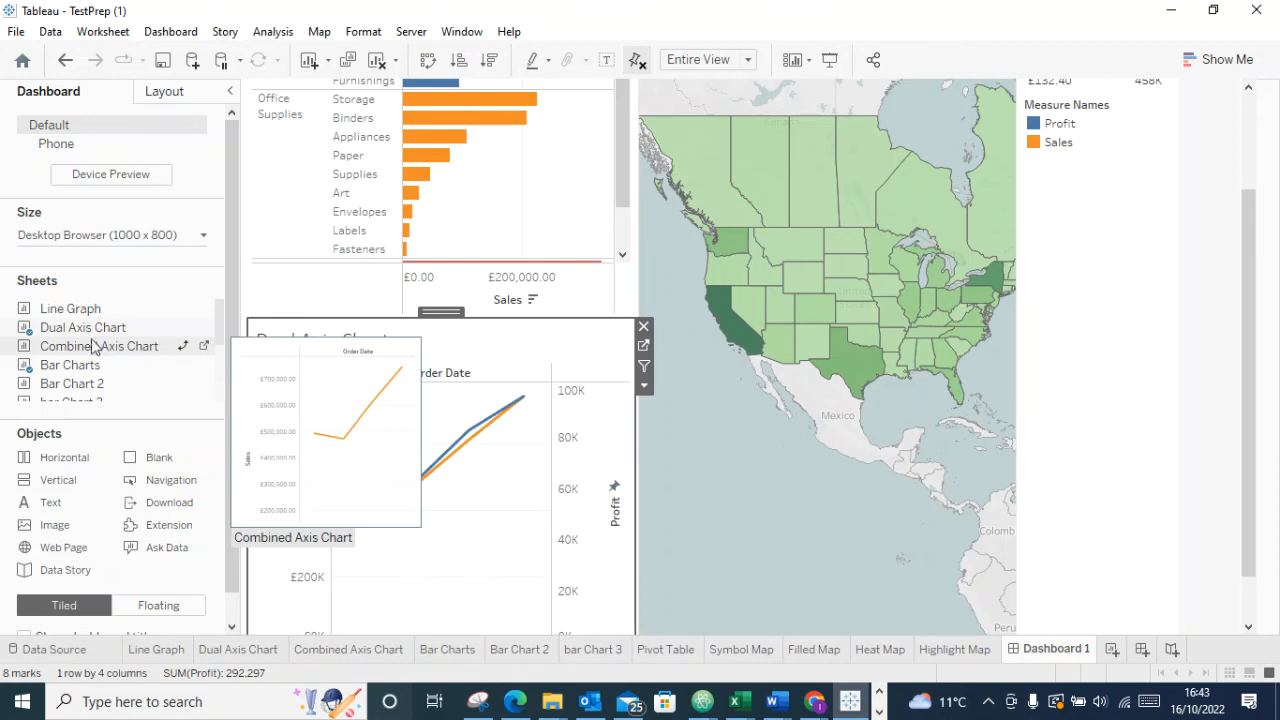
drag(84, 316, 848, 492)
drag(849, 526, 857, 508)
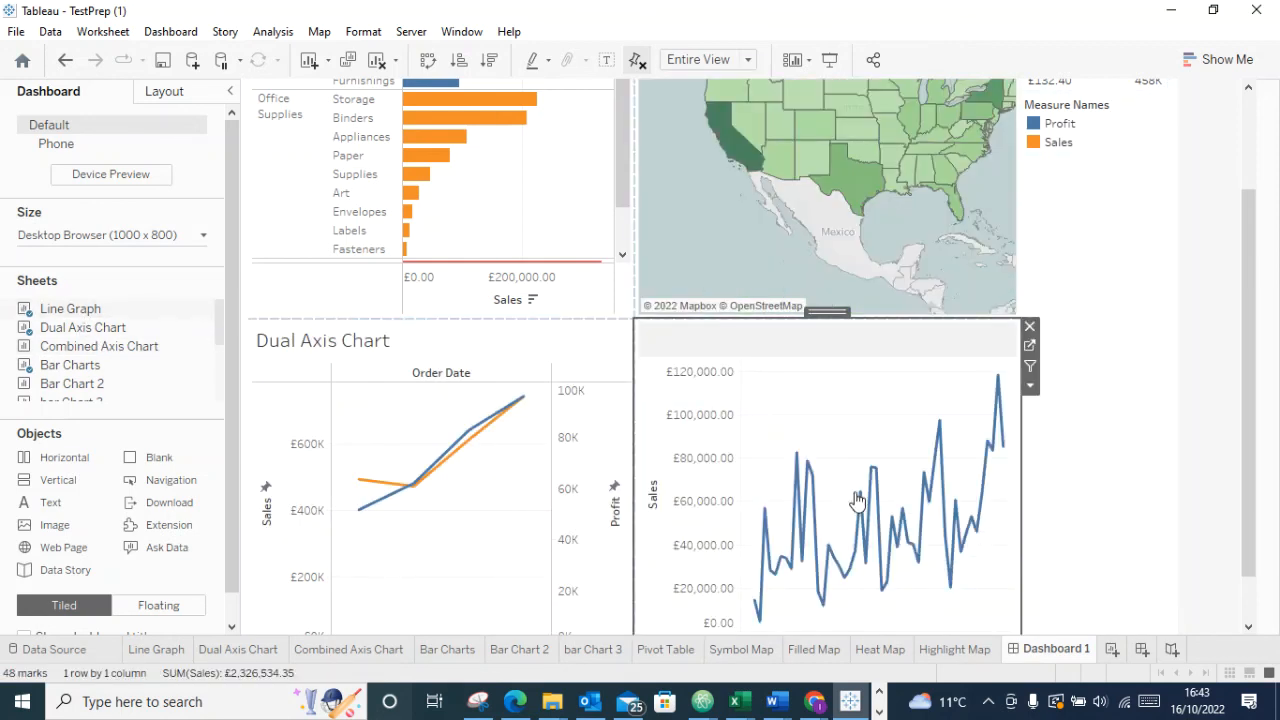
scroll(1158, 334, up, 2)
scroll(1158, 334, up, 3)
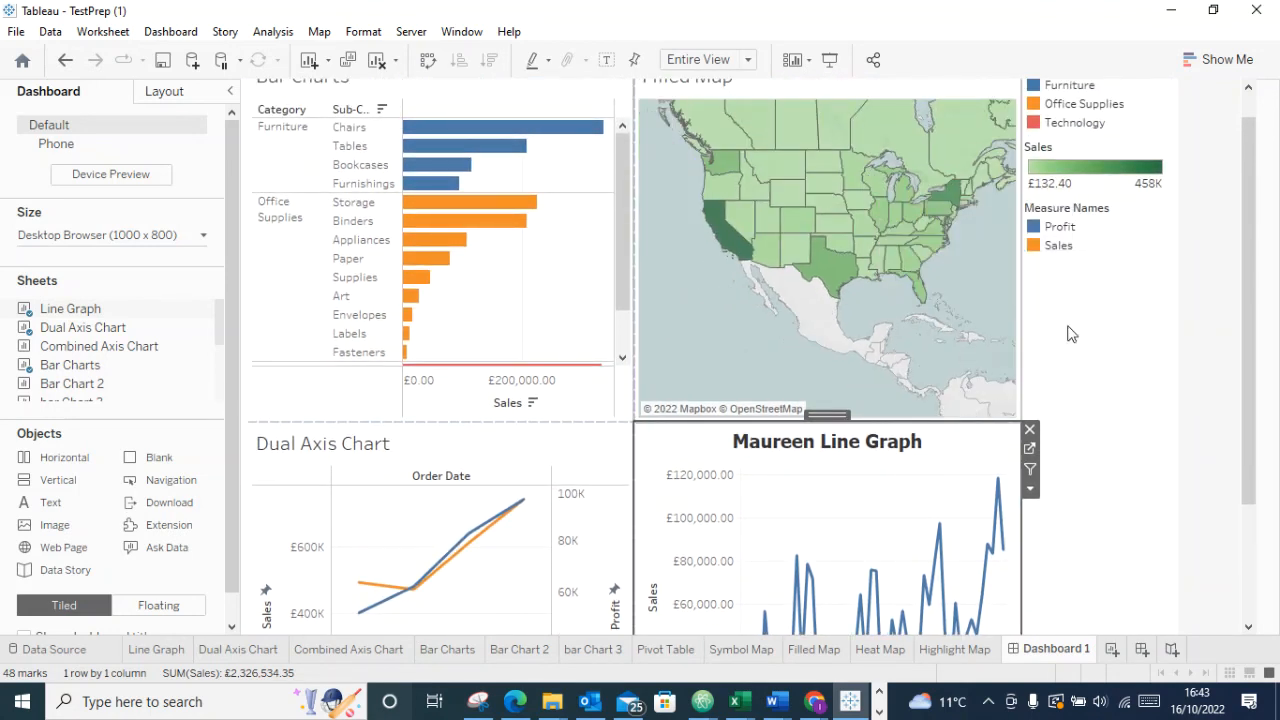
scroll(1197, 280, up, 2)
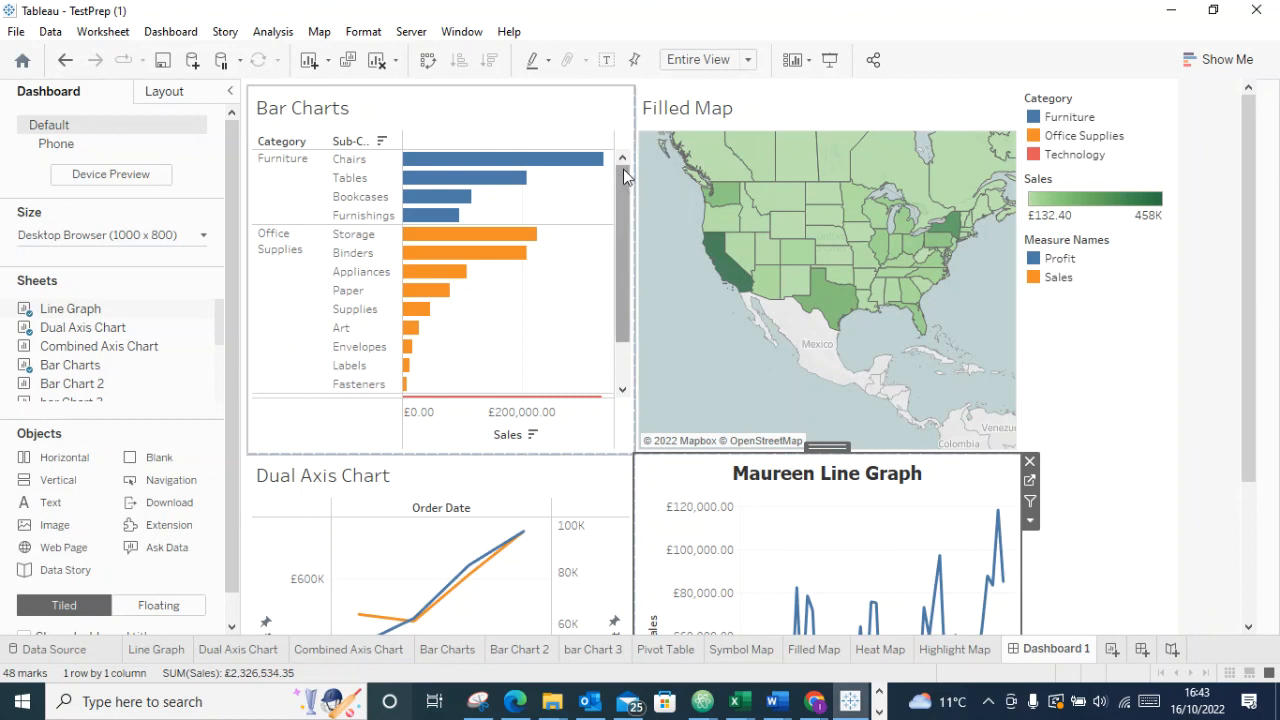
Remove the Category, Sales and Measure Names legends from the dashboard
mouse_move(471, 171)
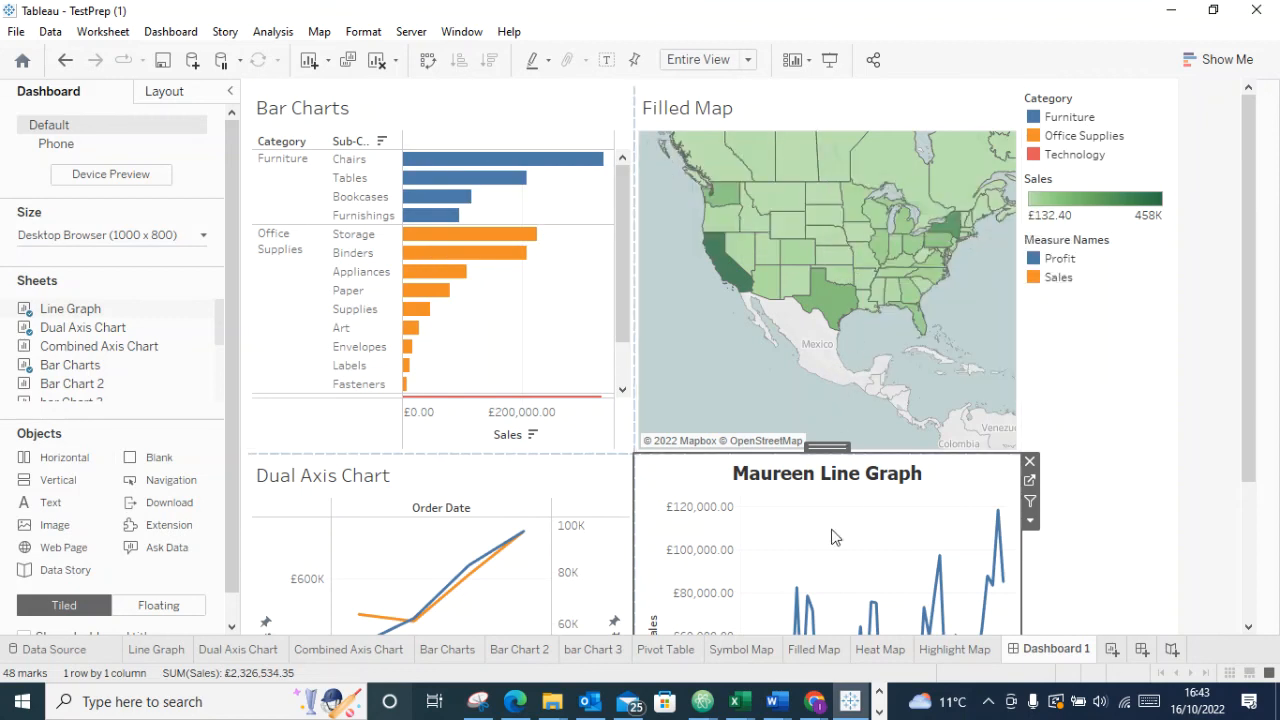
mouse_move(921, 256)
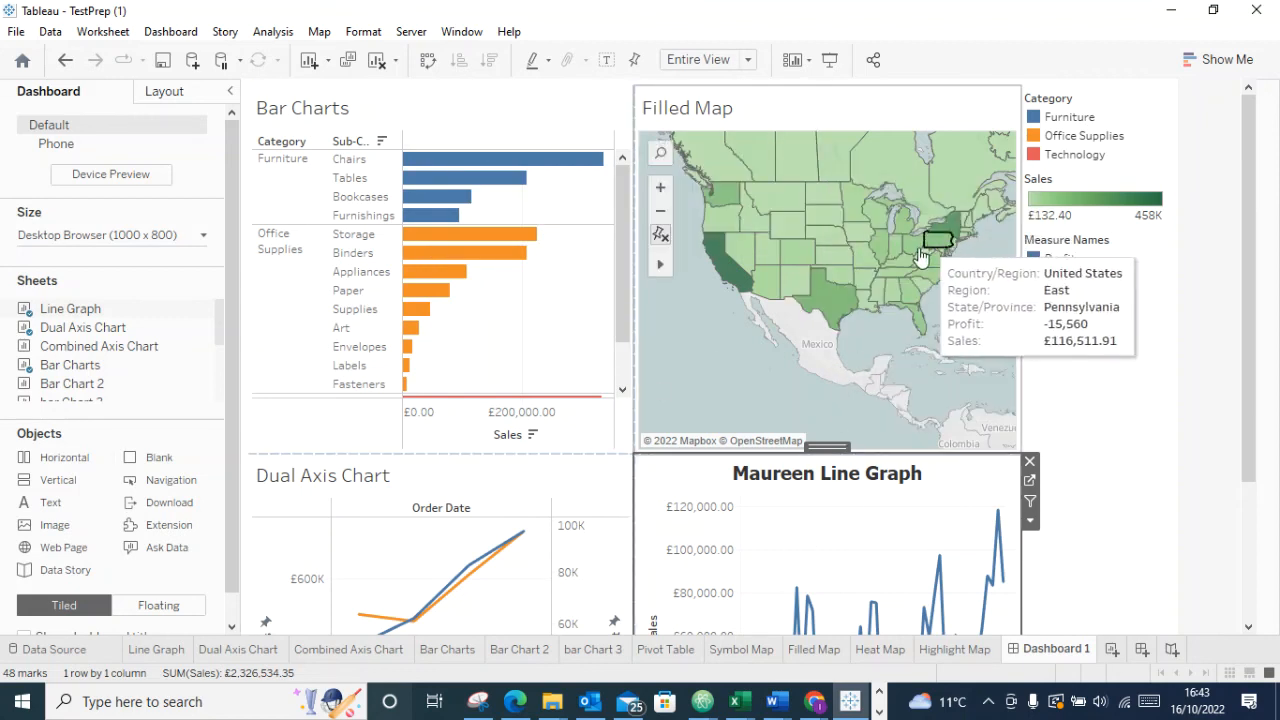
right_click(1125, 107)
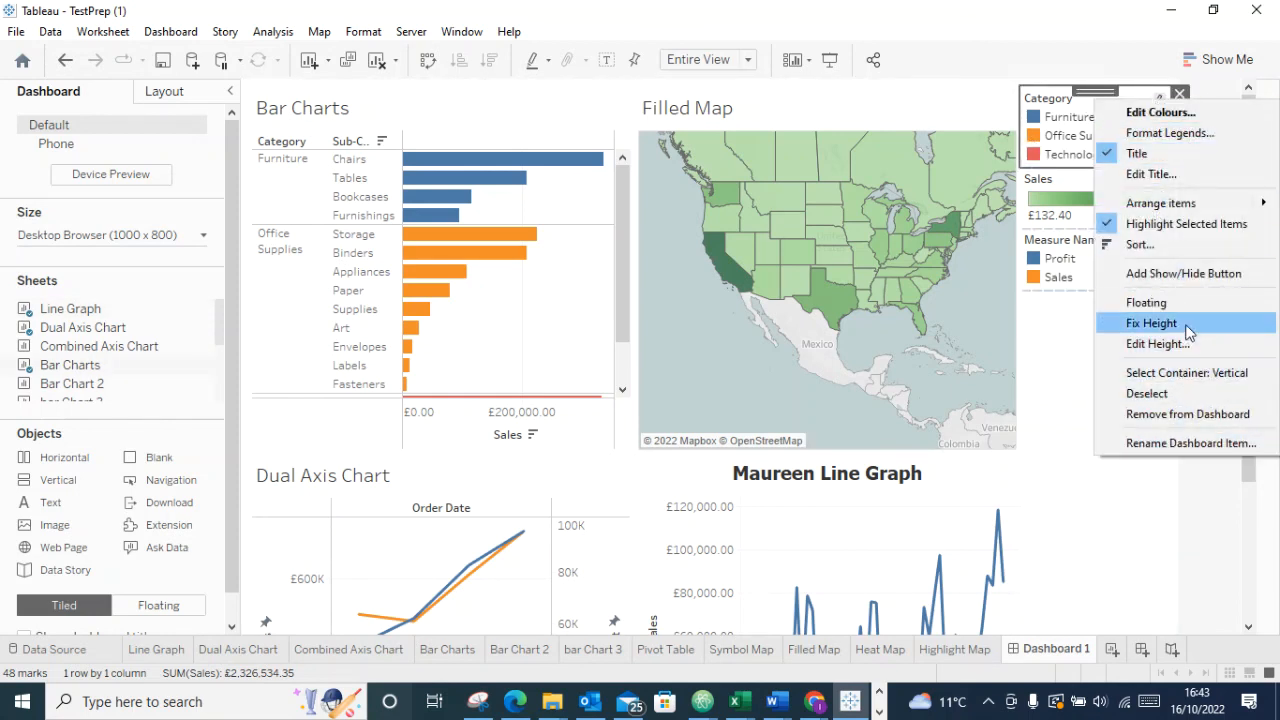
click(1181, 94)
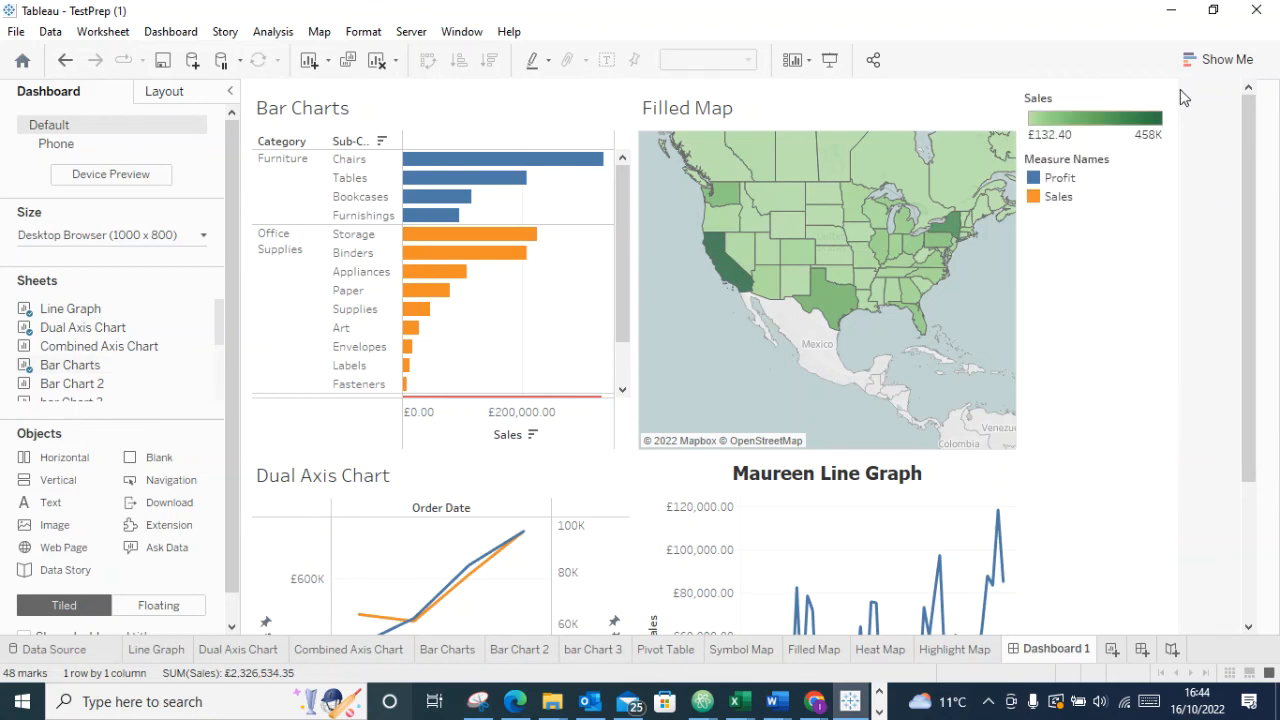
click(1157, 107)
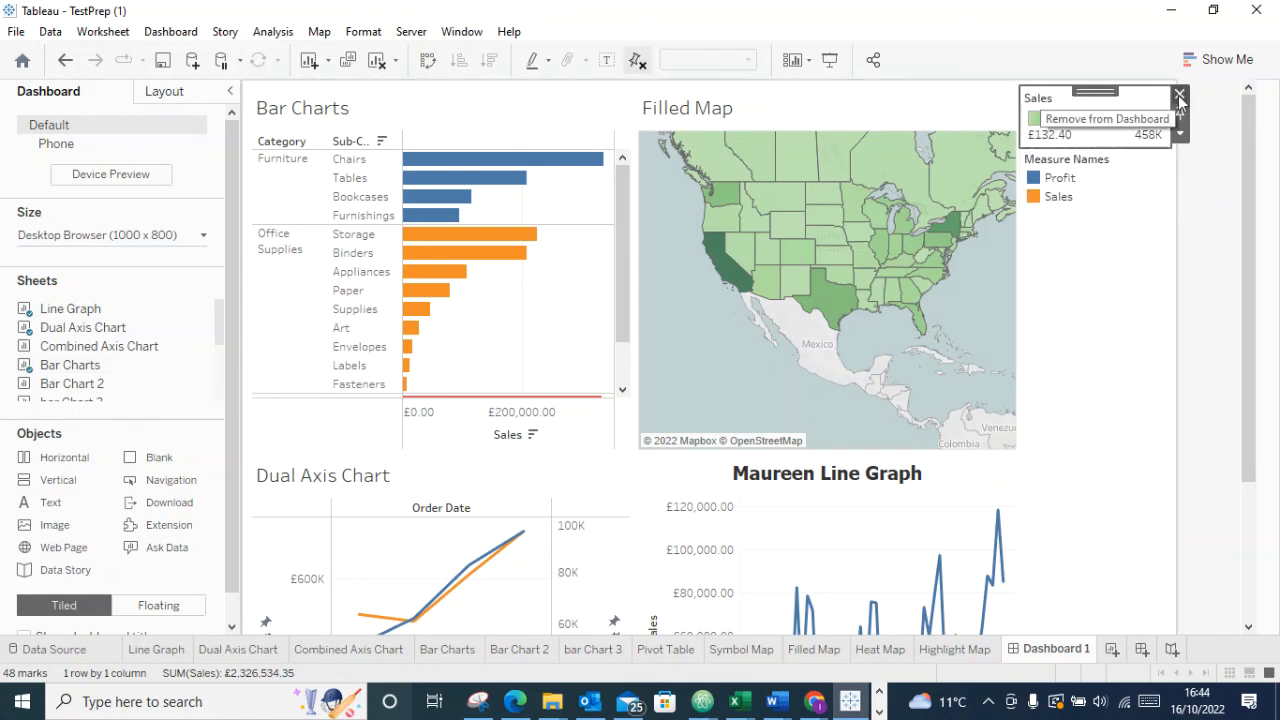
click(1179, 94)
click(1143, 103)
click(1182, 95)
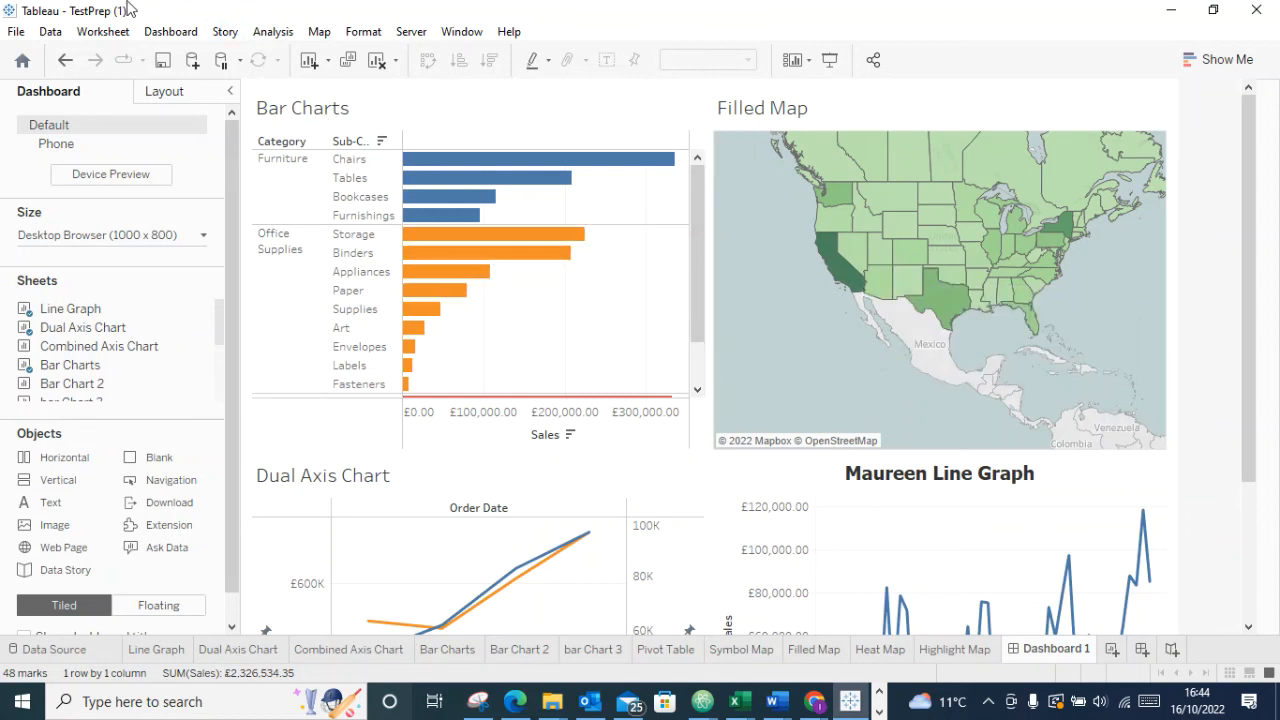
Add a dashboard filter action that runs on Hover, excluding Dual Axis Chart and Line Graph from its source sheets
click(174, 34)
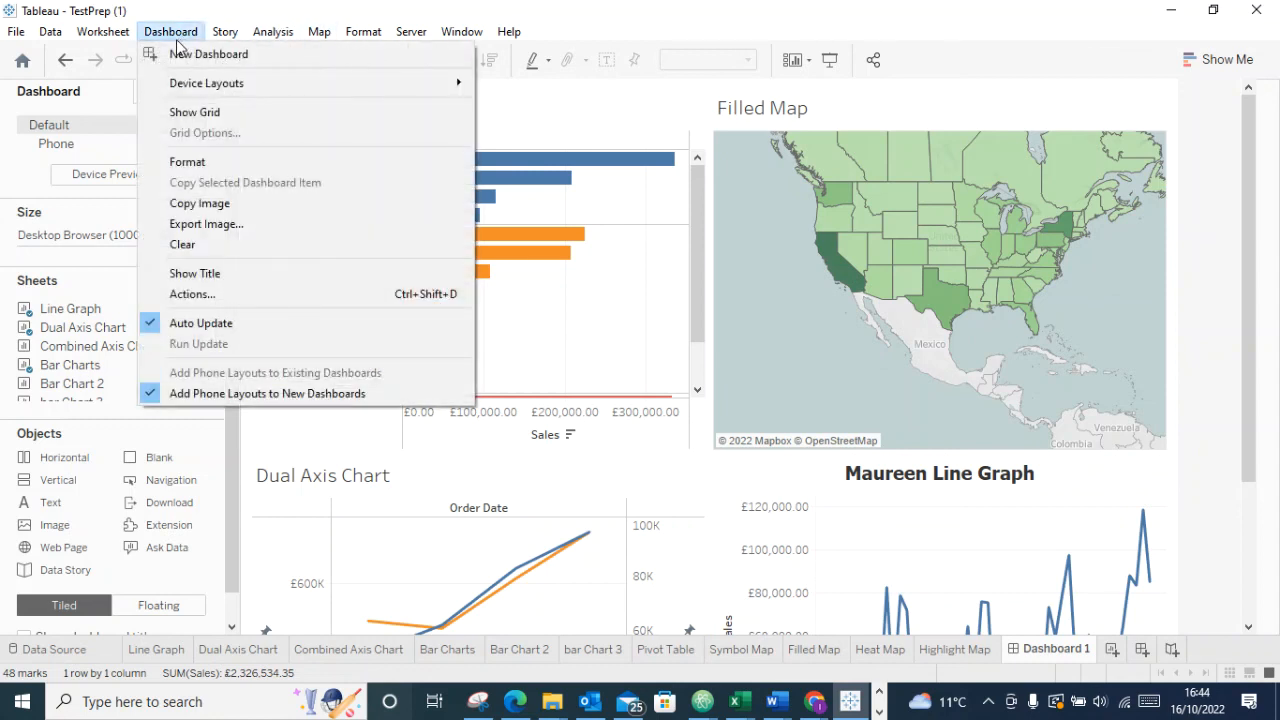
click(250, 298)
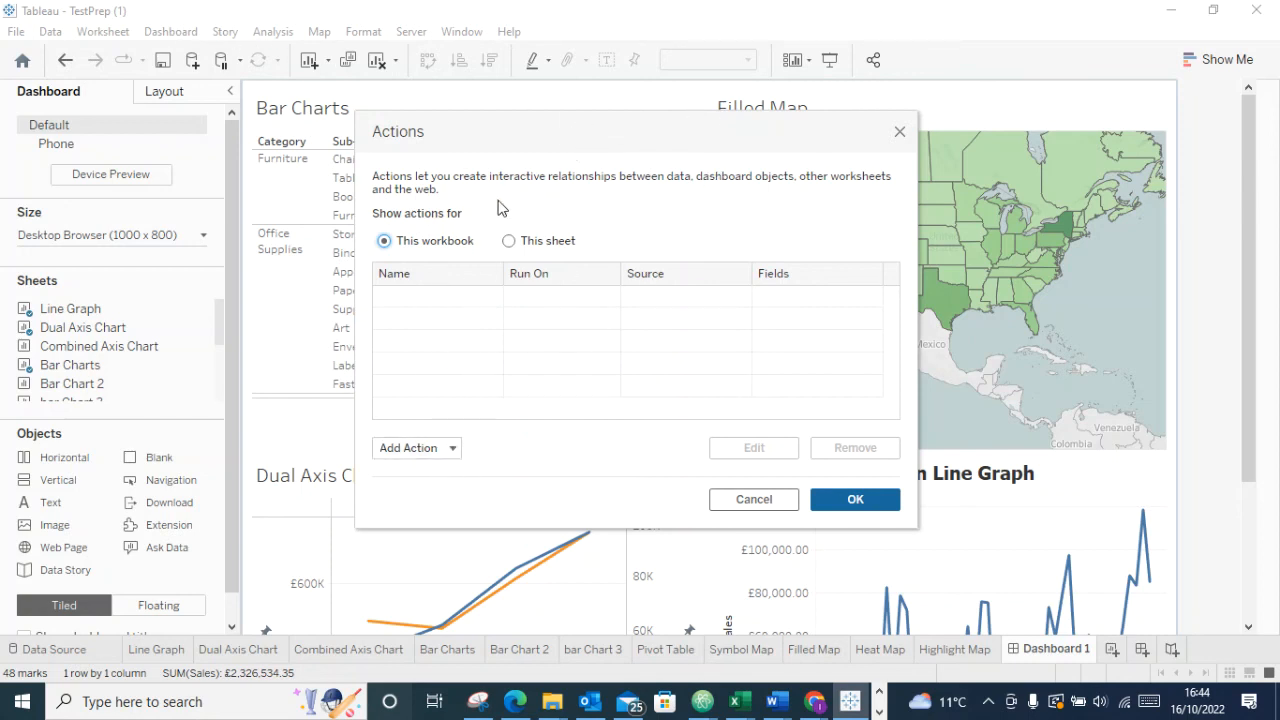
click(435, 457)
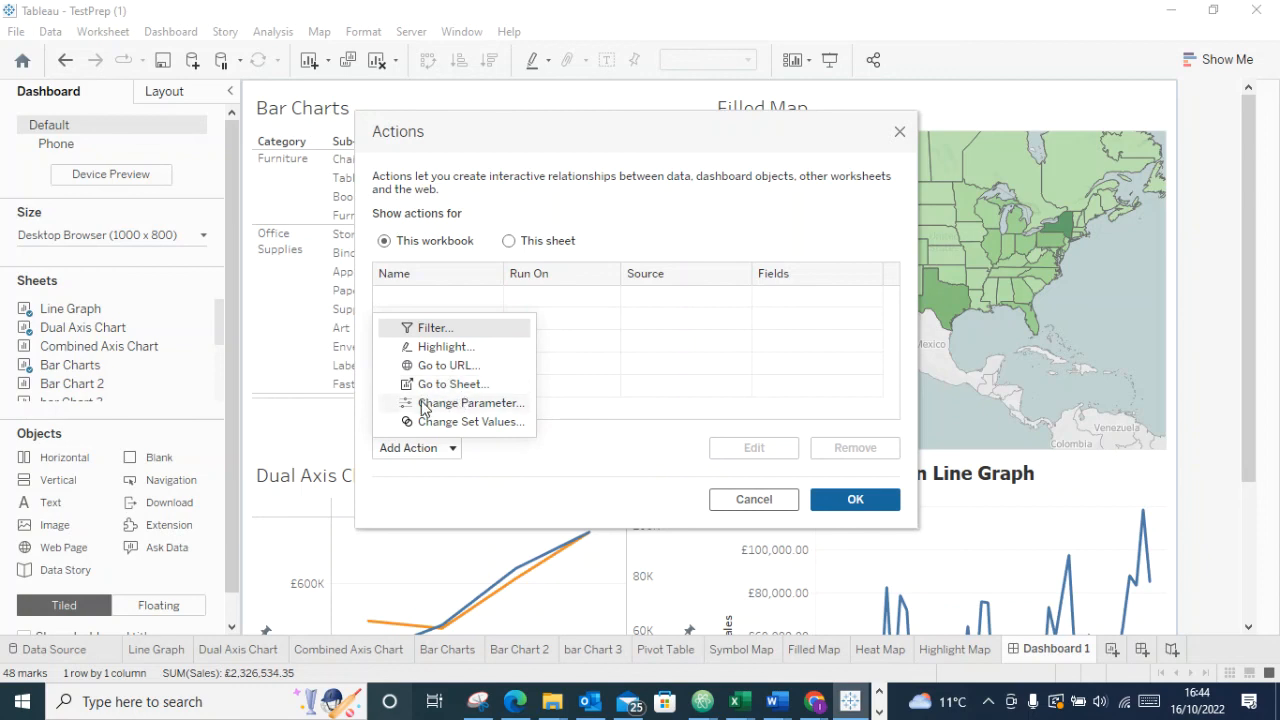
click(447, 328)
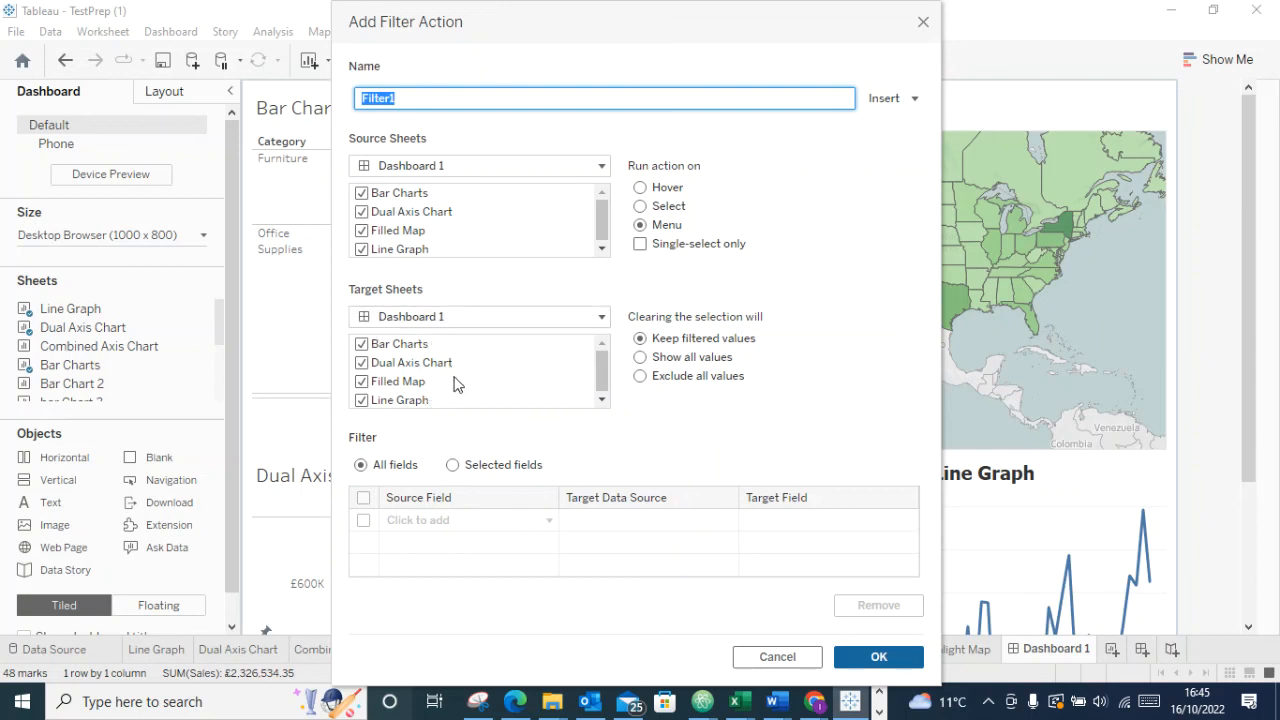
click(371, 212)
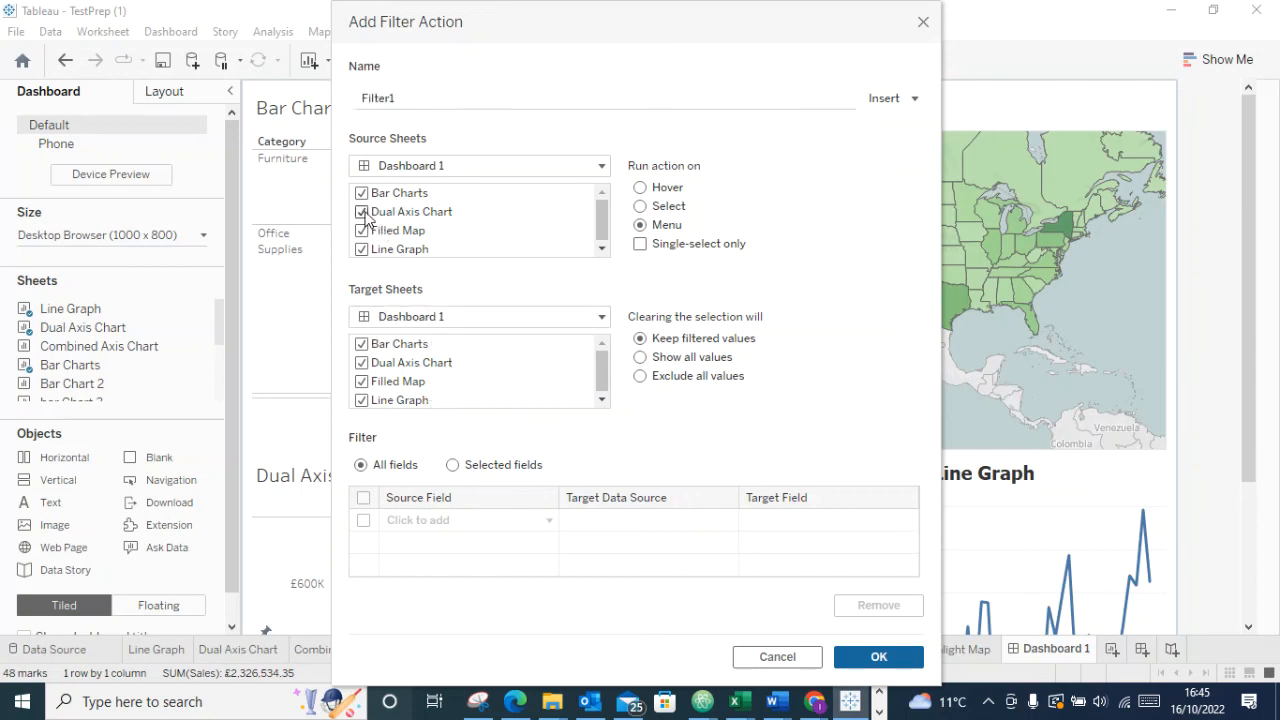
click(362, 249)
click(640, 188)
click(858, 660)
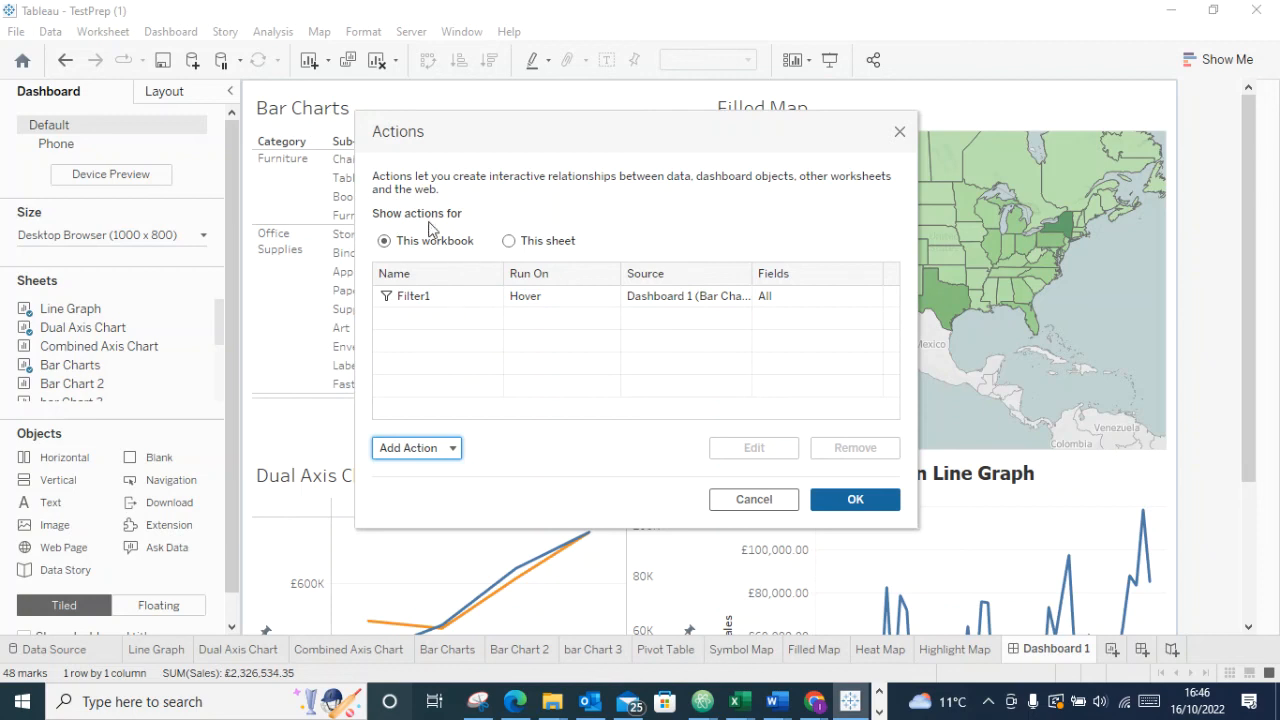
click(845, 499)
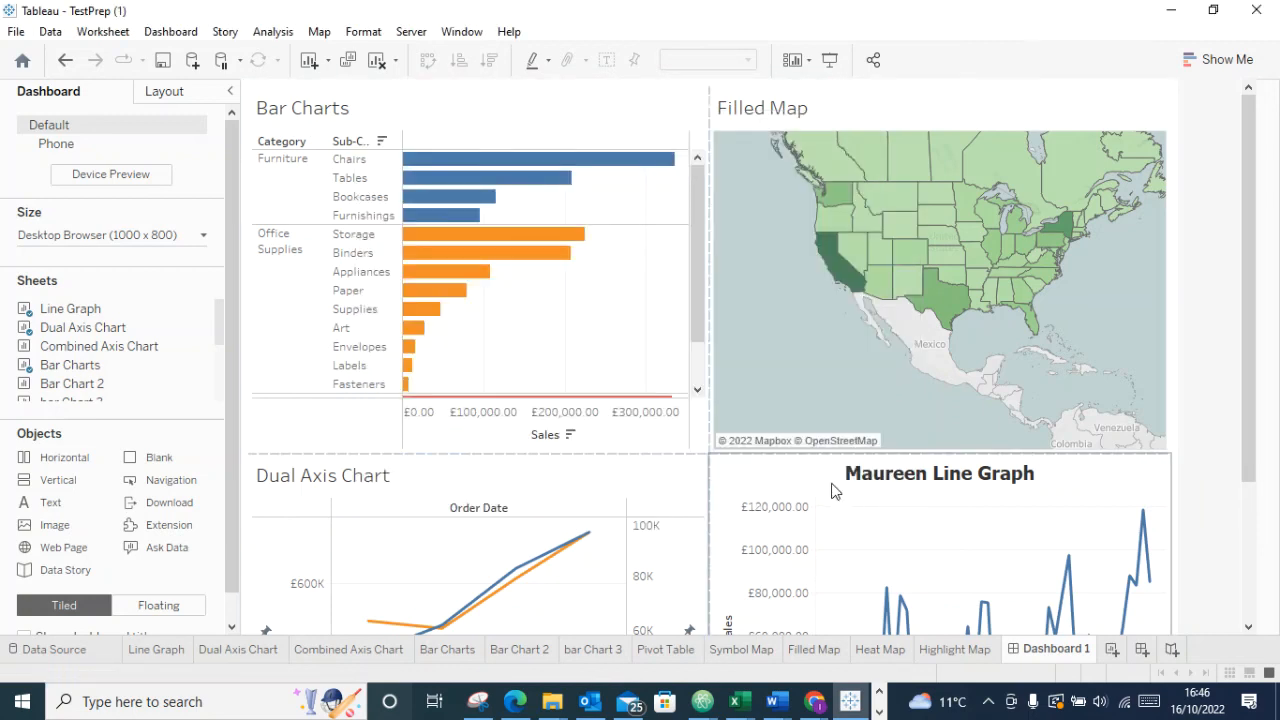
Test the filter action on several sub-category bars, examining how the map, Dual Axis Chart and Line Graph respond
mouse_move(620, 170)
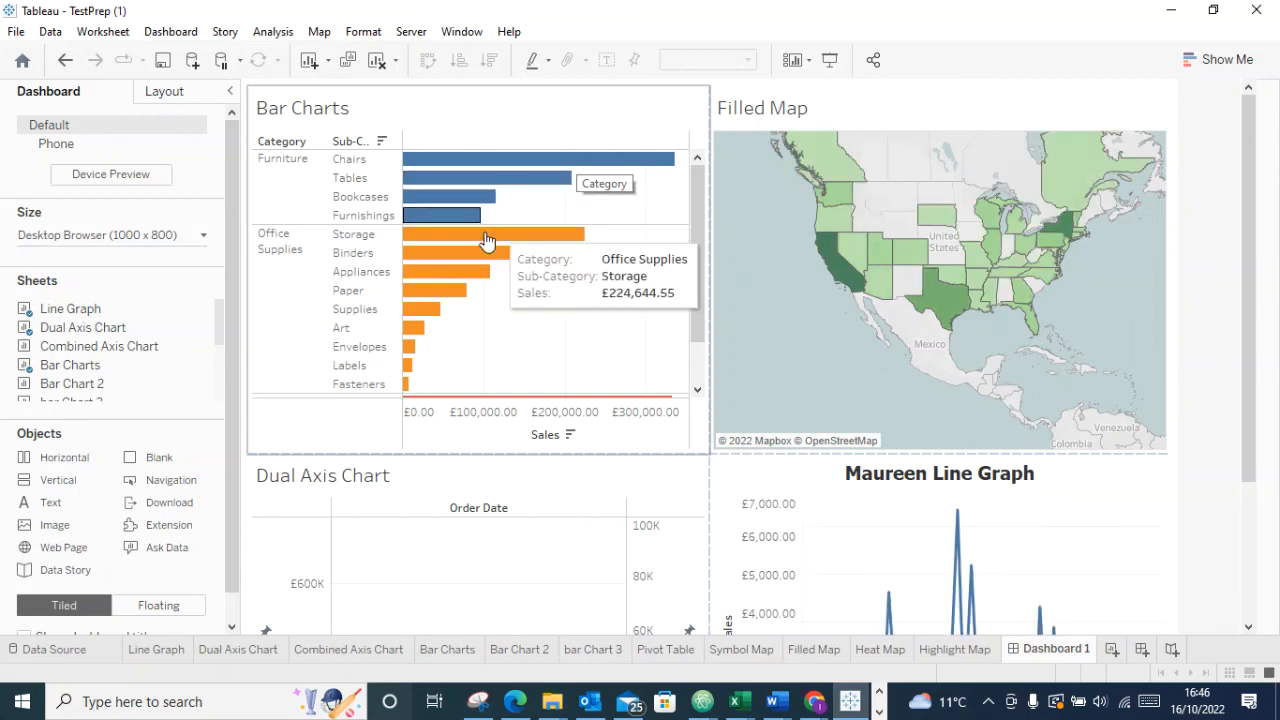
scroll(486, 237, down, 3)
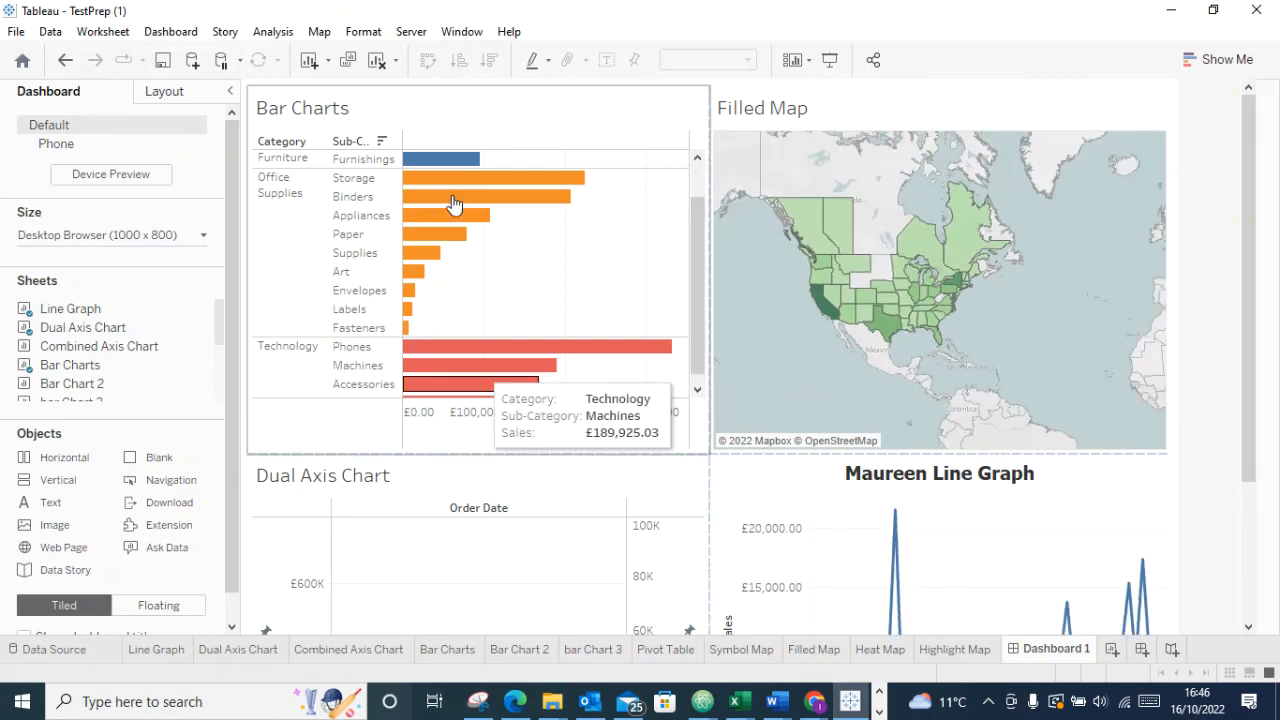
mouse_move(451, 206)
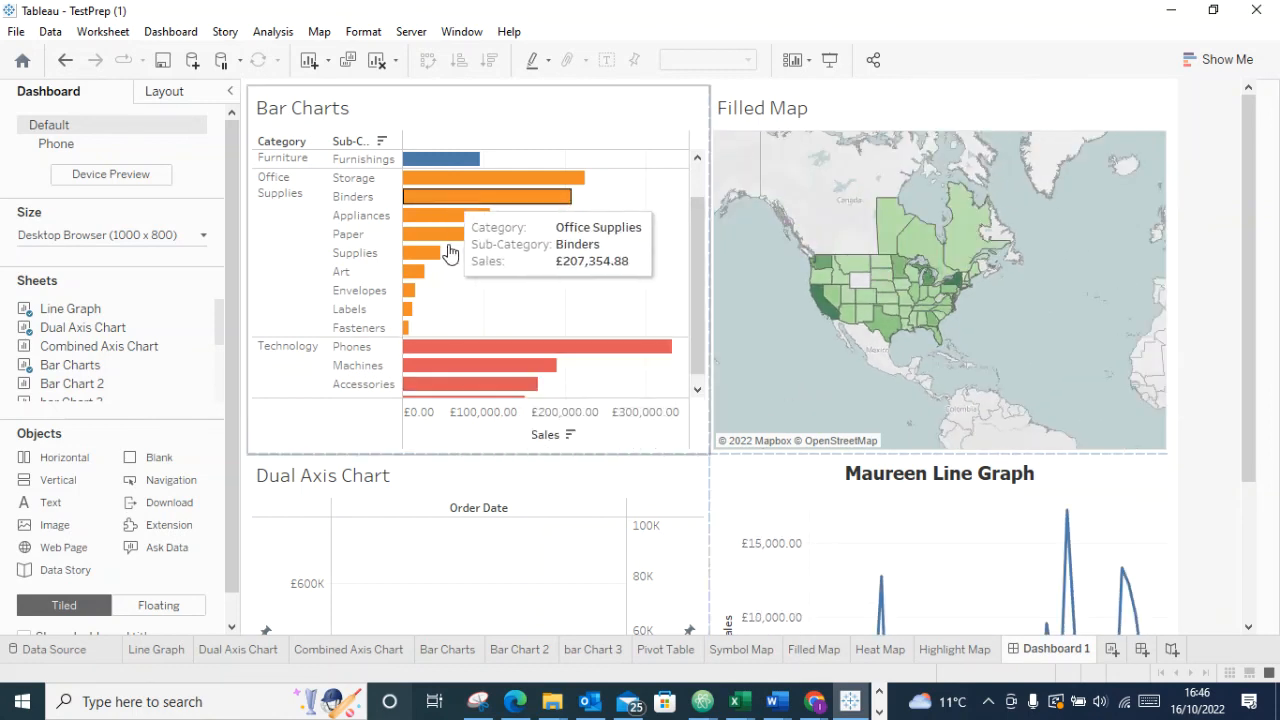
mouse_move(415, 347)
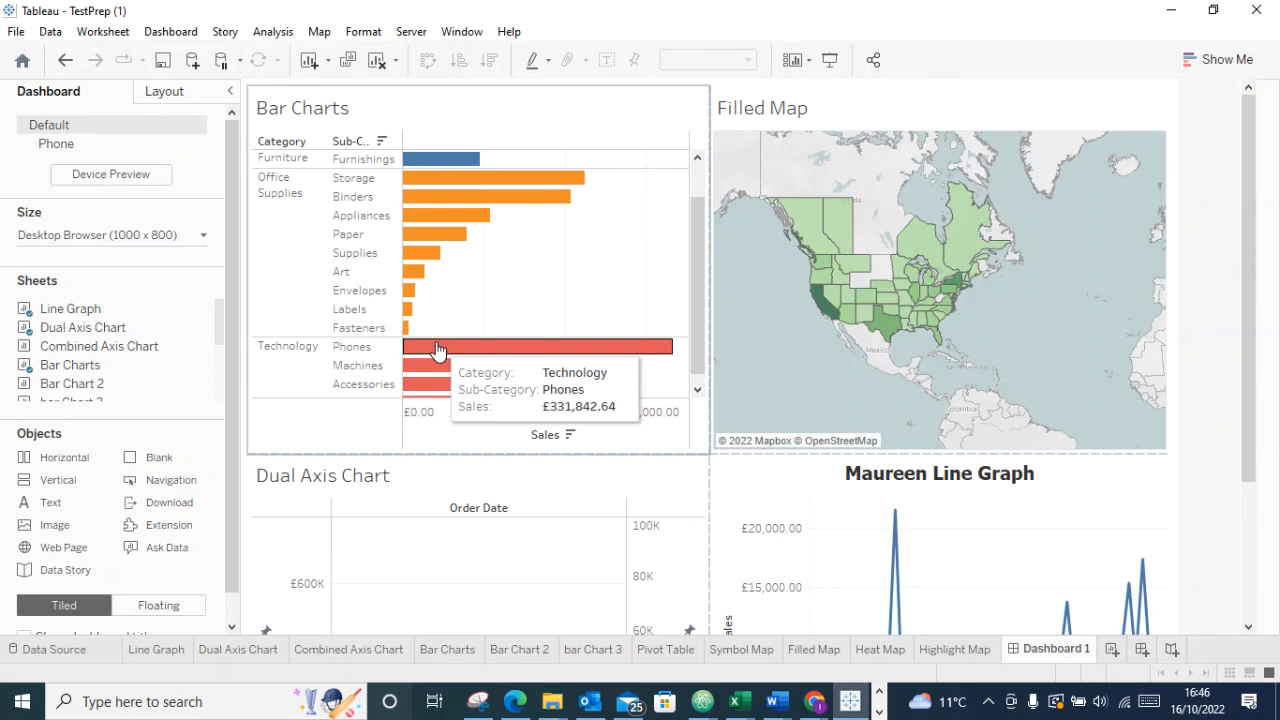
mouse_move(424, 370)
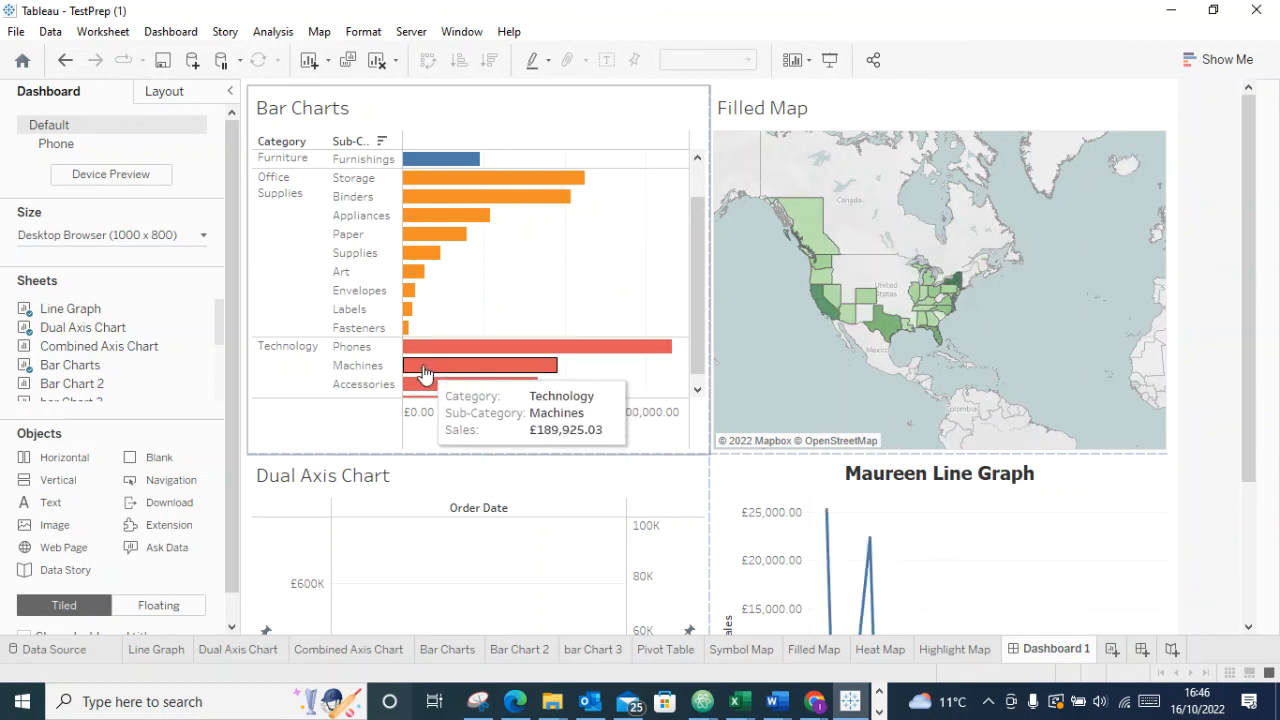
mouse_move(457, 390)
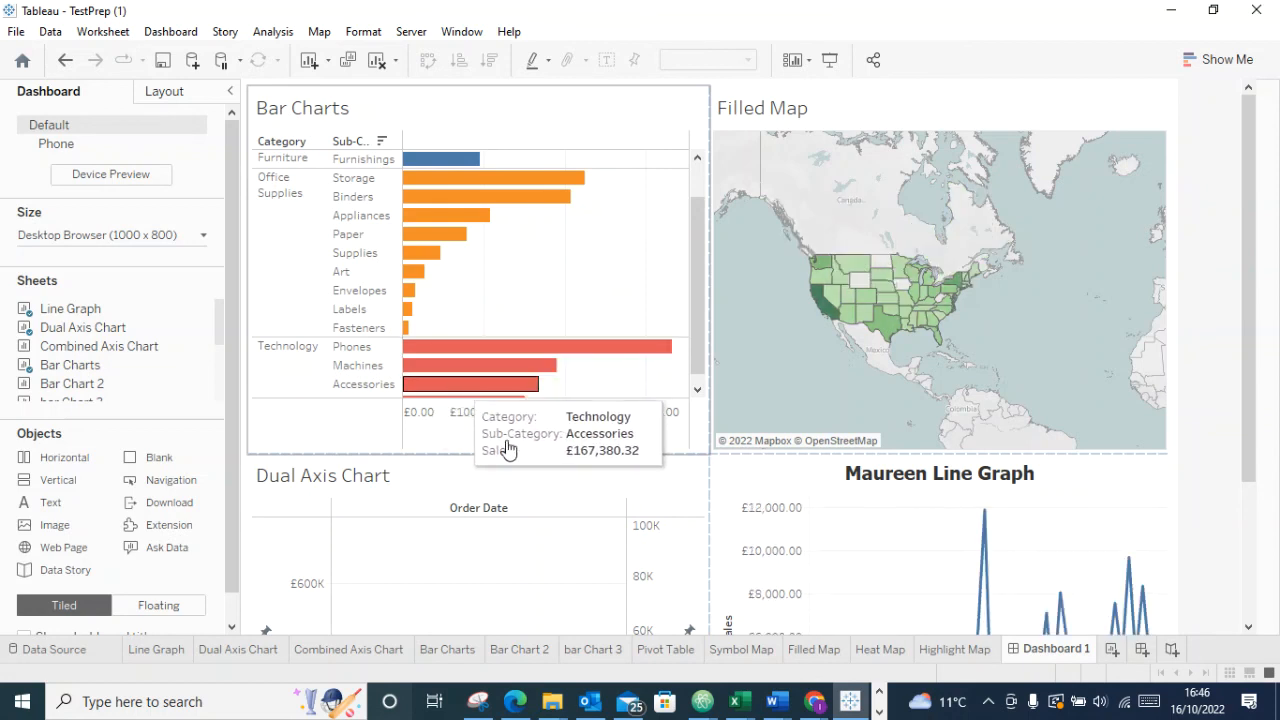
scroll(533, 530, down, 1)
scroll(532, 530, down, 7)
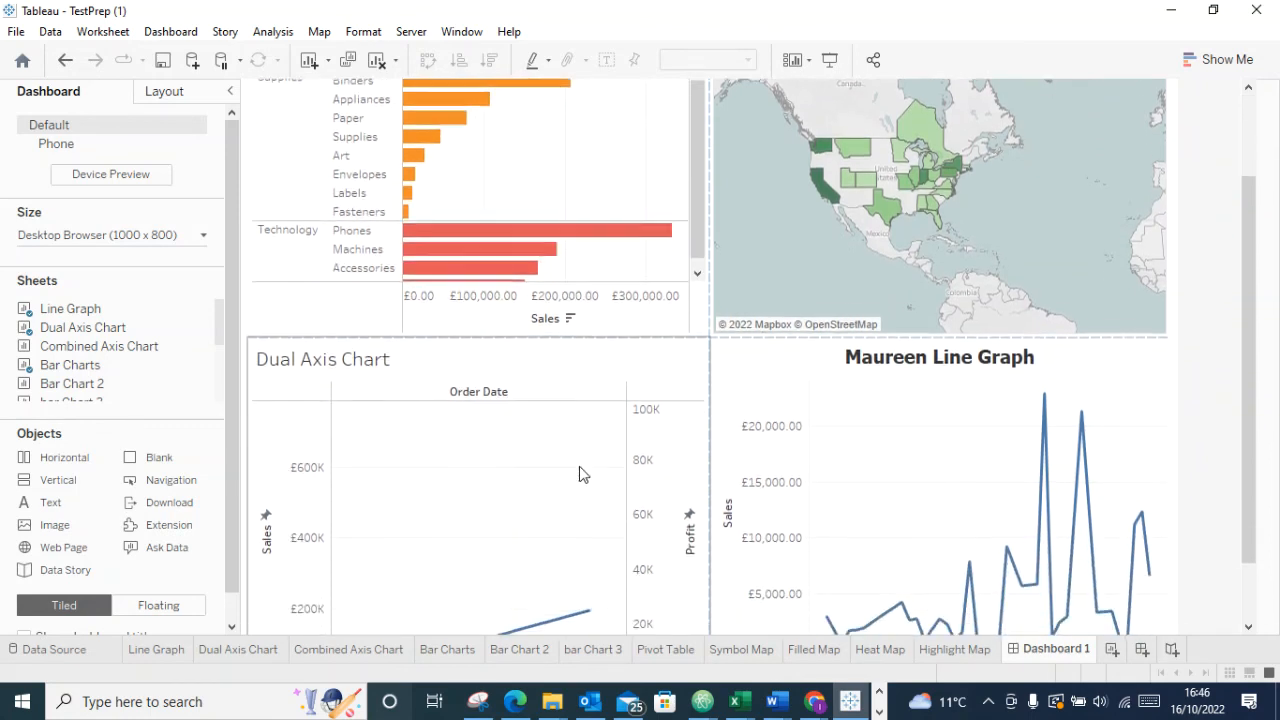
scroll(539, 434, down, 2)
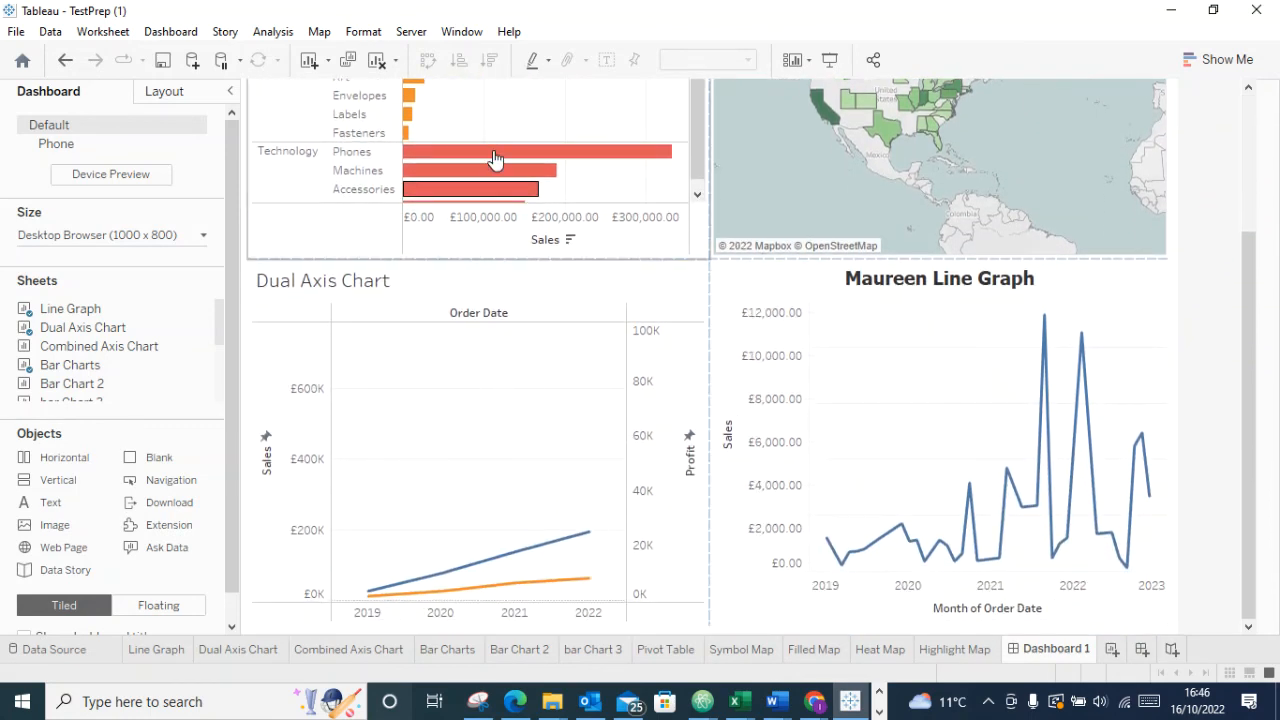
Reset the Filled Map's pinned view and check how the map responds to the hover filter from the Bar Charts sheet
mouse_move(494, 158)
mouse_move(443, 177)
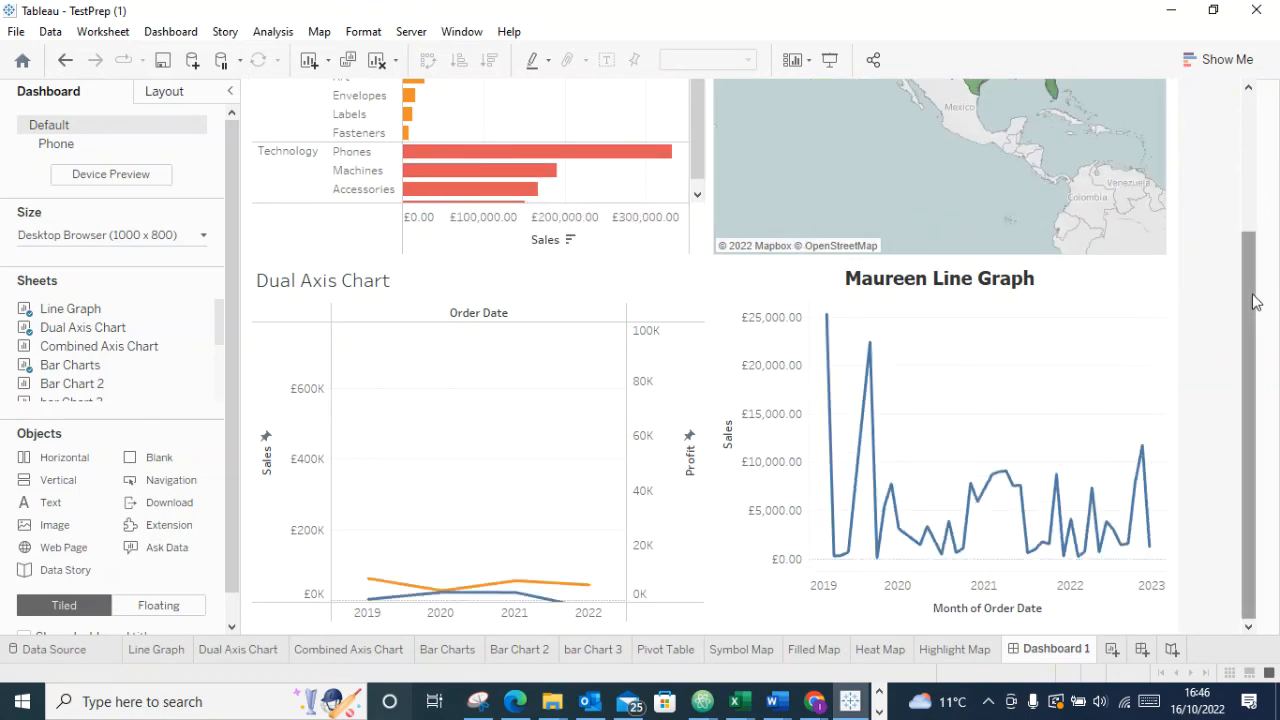
drag(1256, 302, 1257, 100)
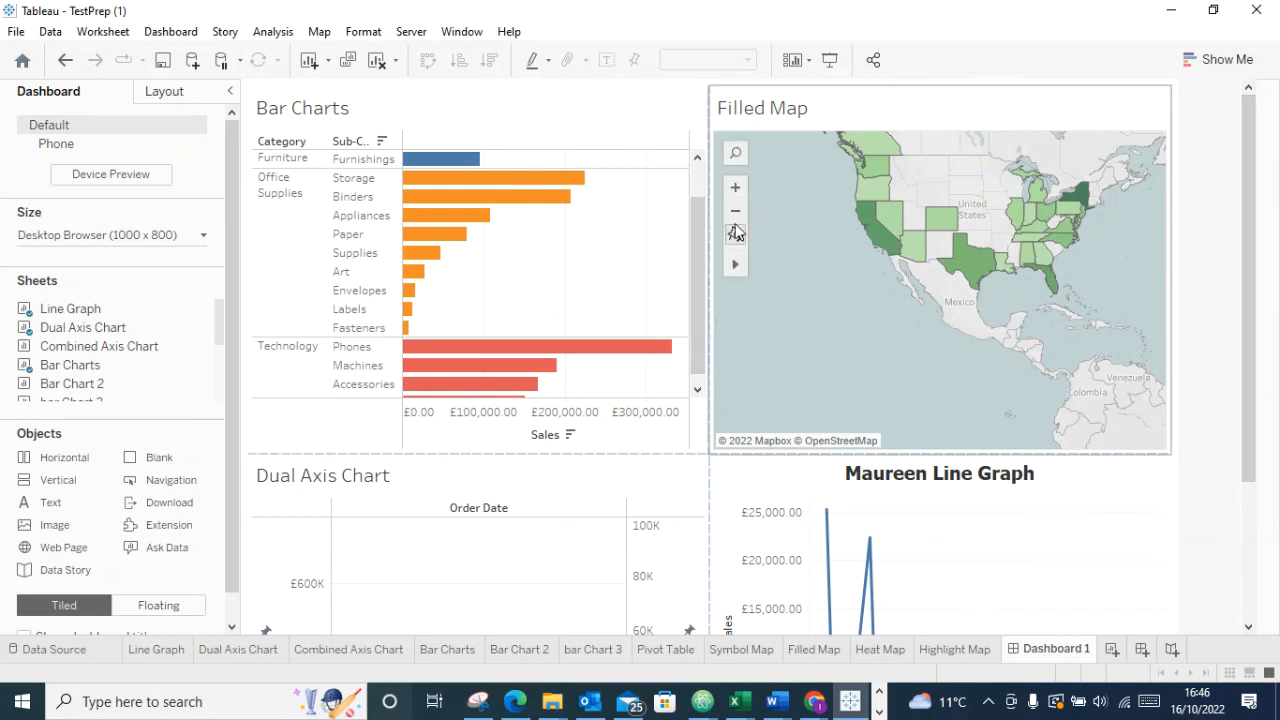
click(736, 232)
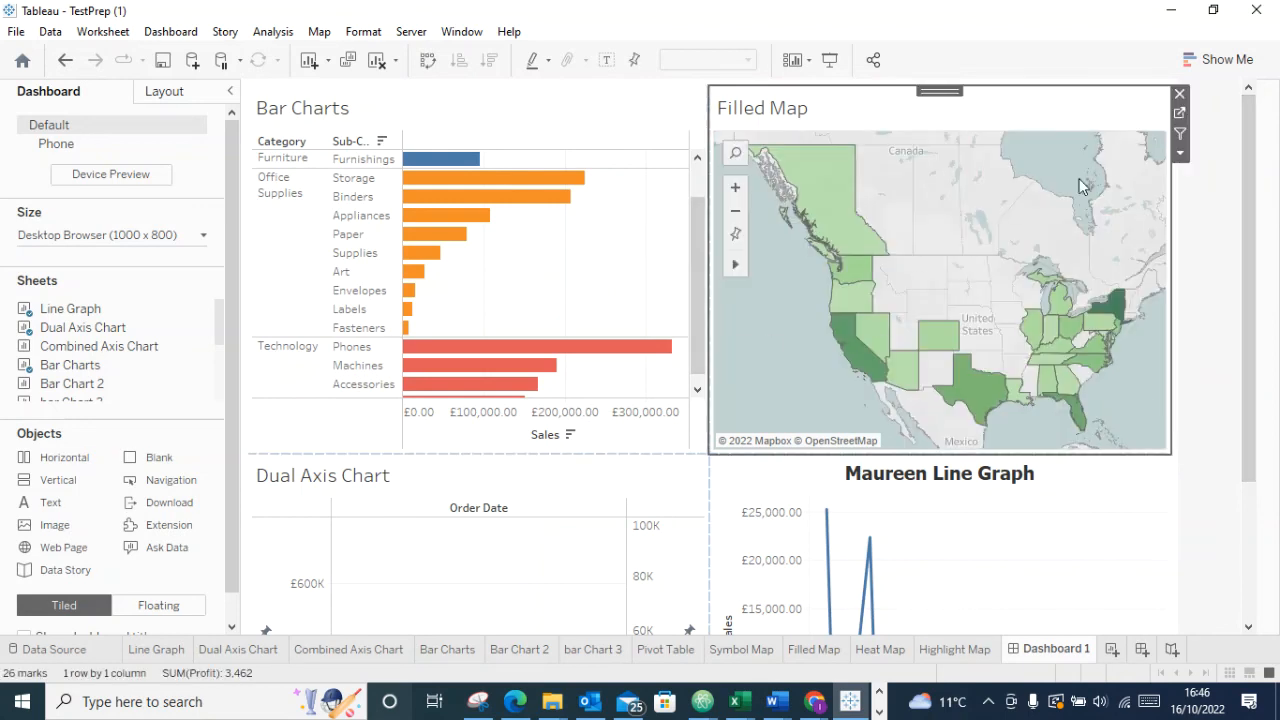
click(440, 234)
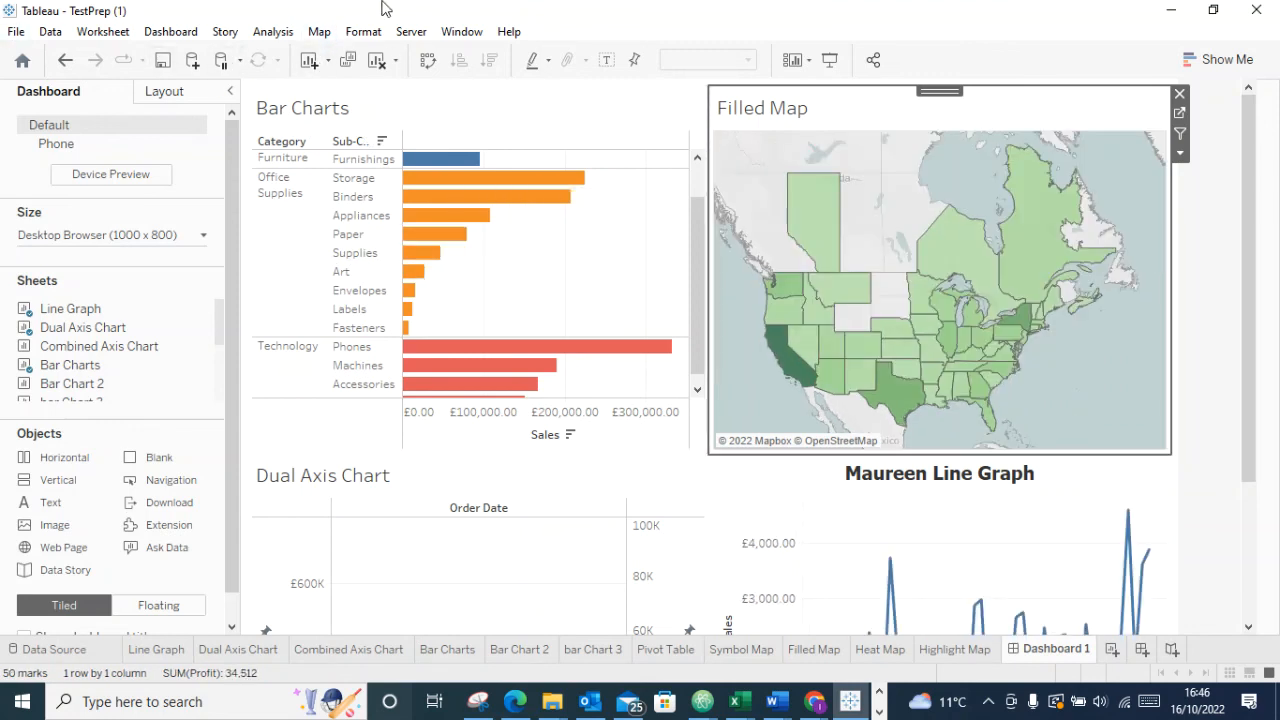
Remove the hover filter action from the dashboard's actions
click(185, 35)
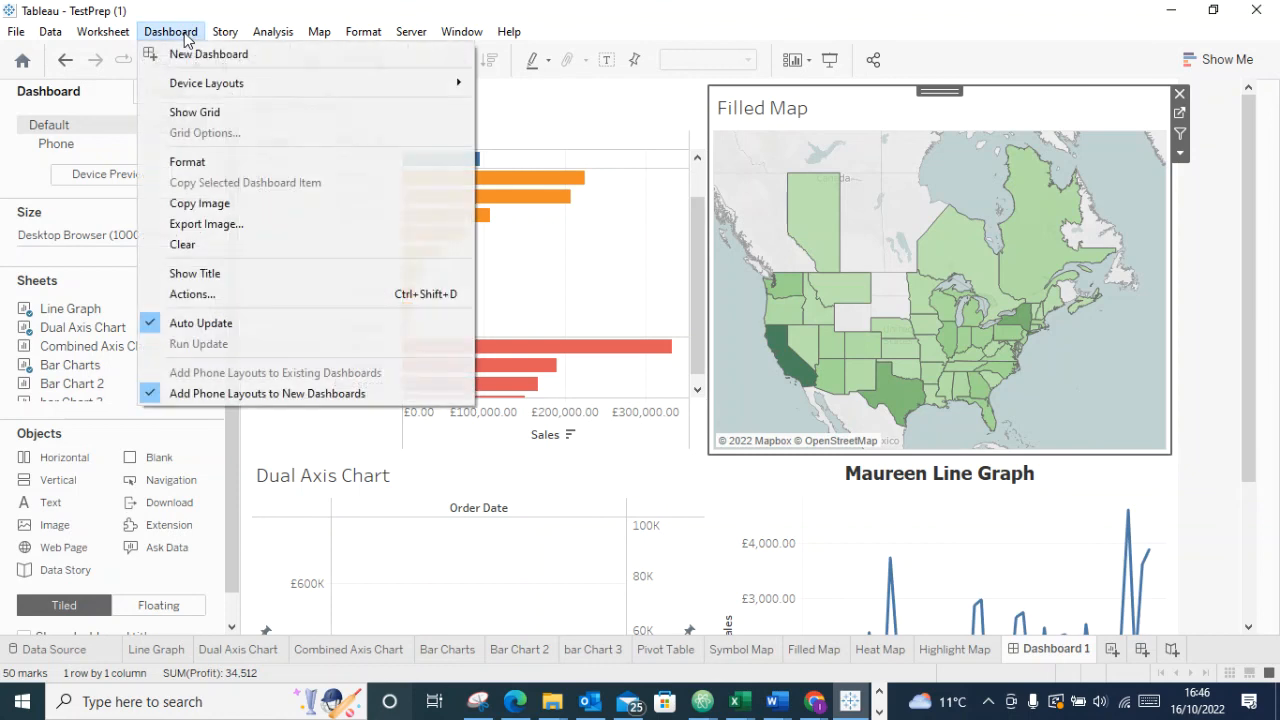
click(248, 298)
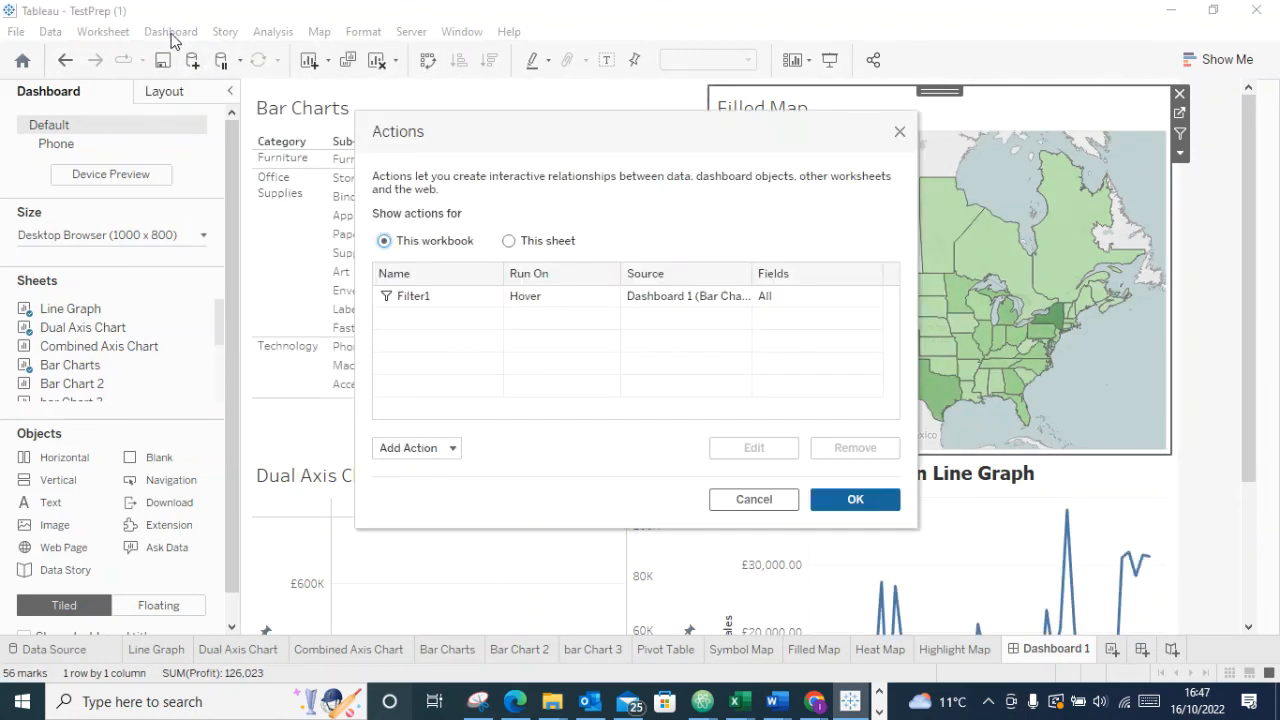
click(607, 296)
click(858, 448)
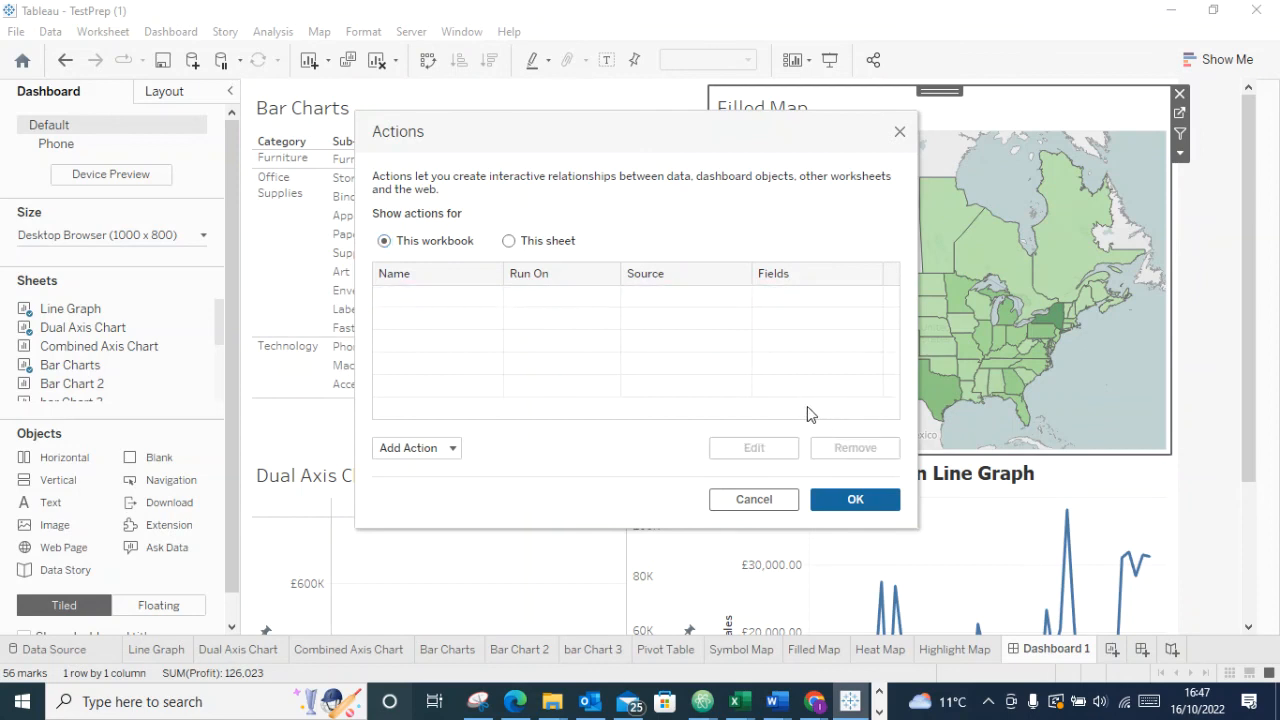
click(430, 451)
click(437, 329)
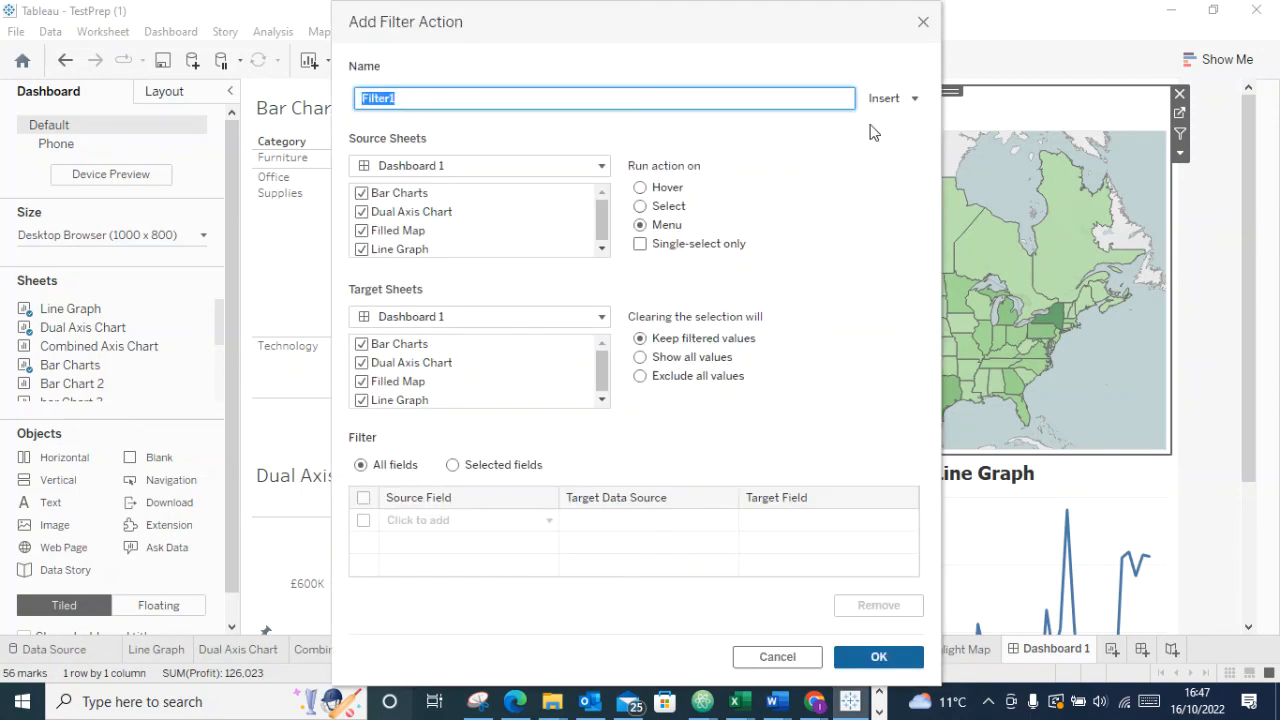
click(803, 660)
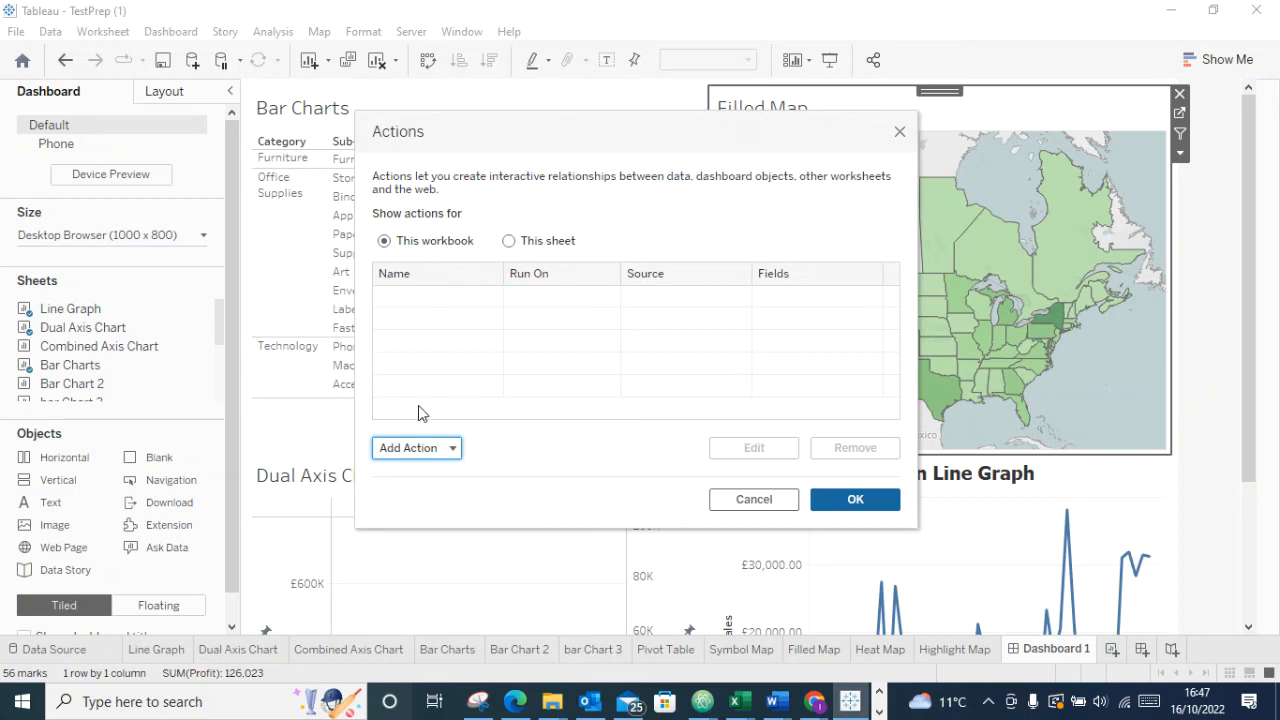
click(437, 450)
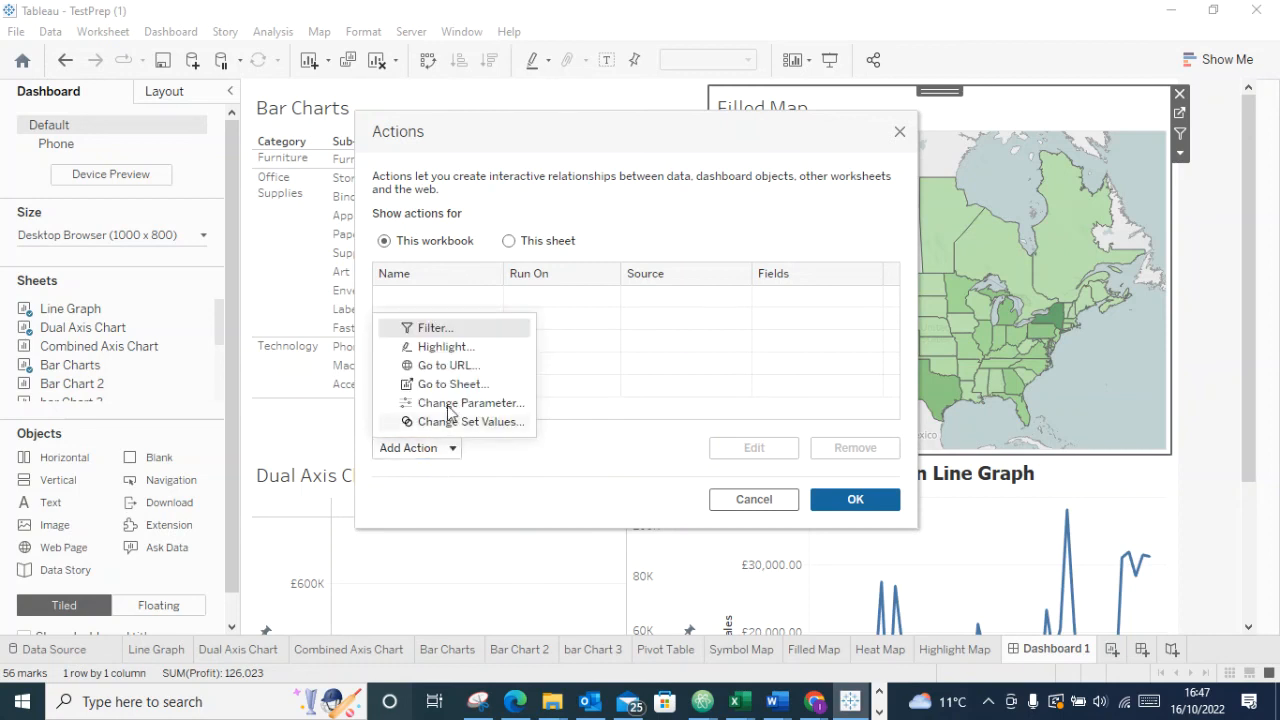
click(440, 345)
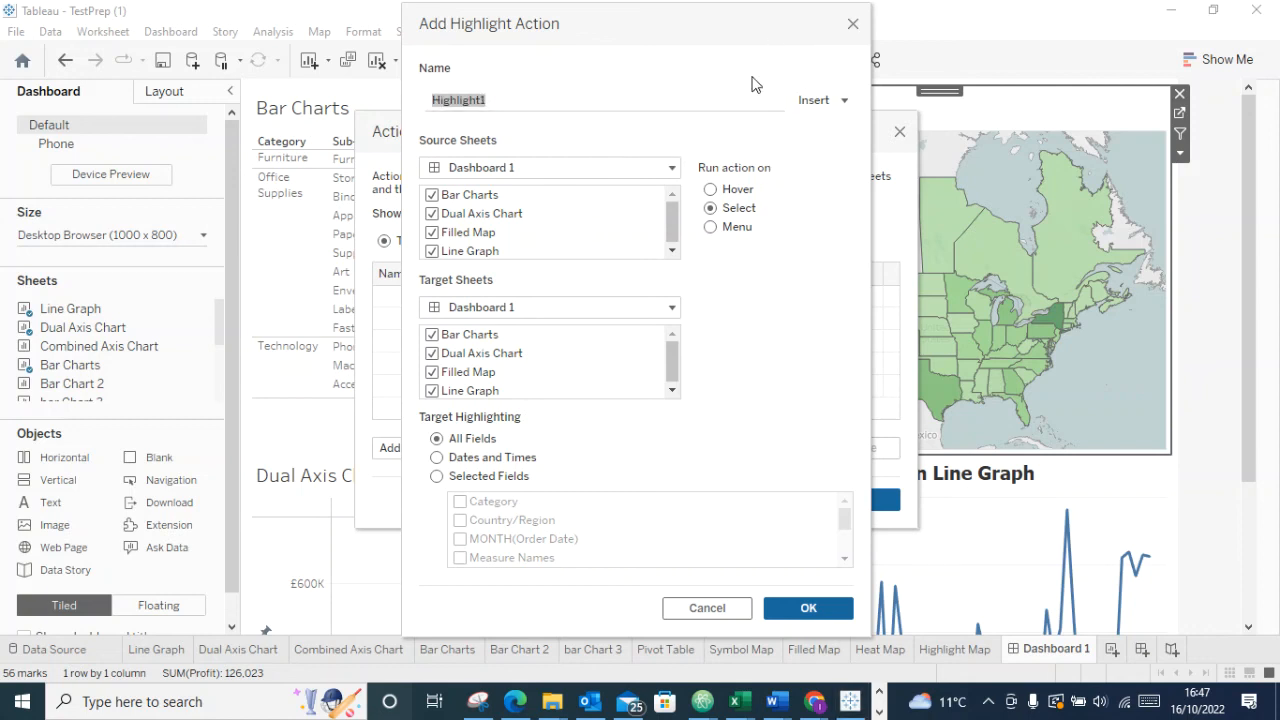
click(733, 607)
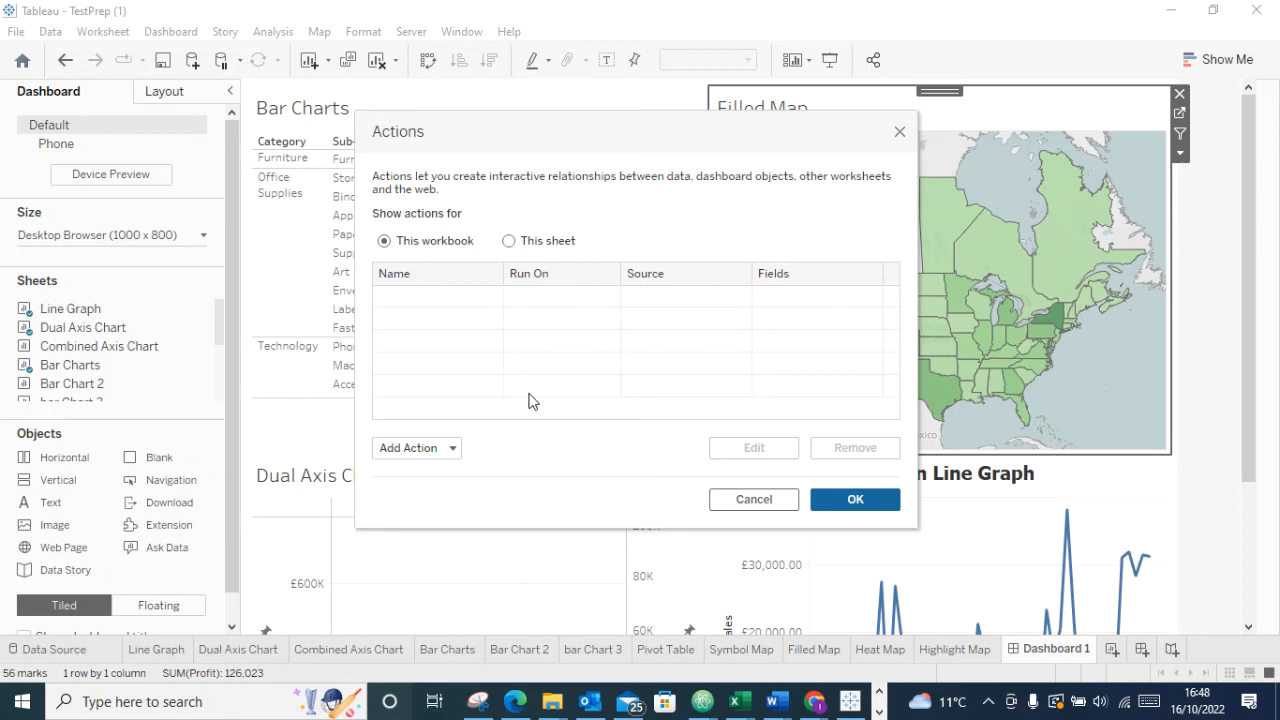
Add a dashboard highlight action that runs on Select, with all four sheets as source and target and all fields highlighted
click(437, 448)
click(422, 355)
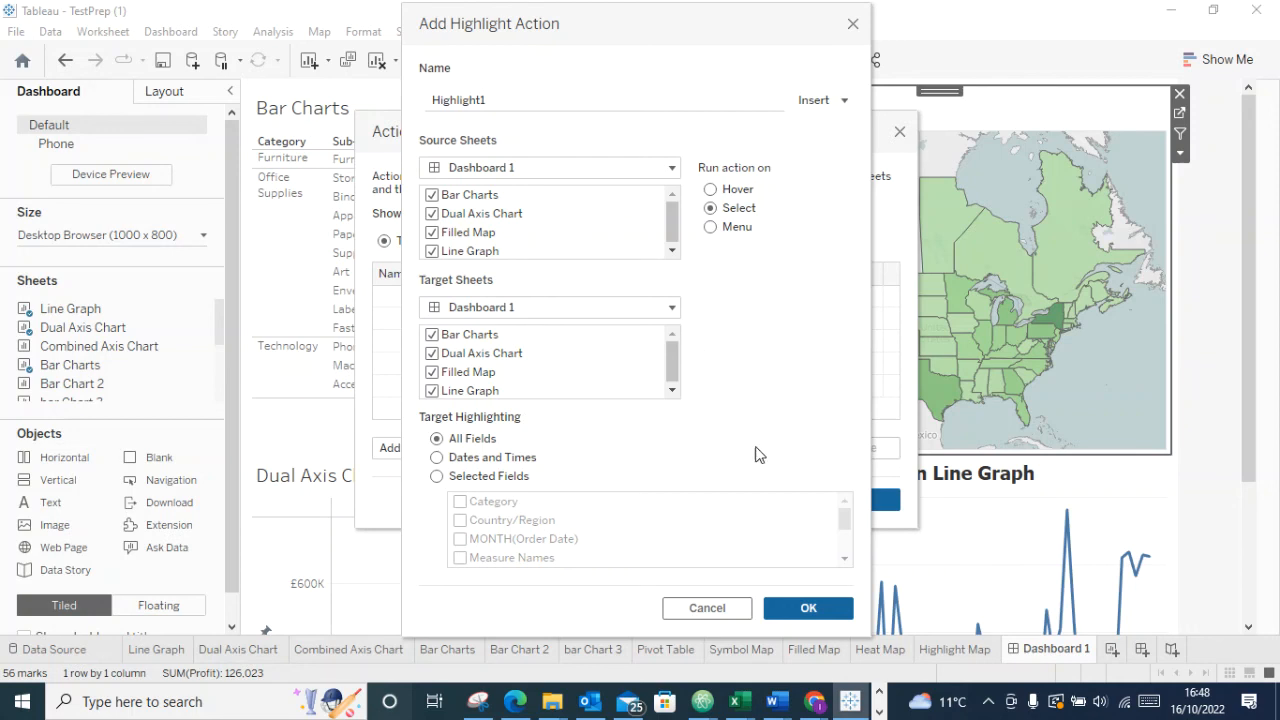
click(808, 608)
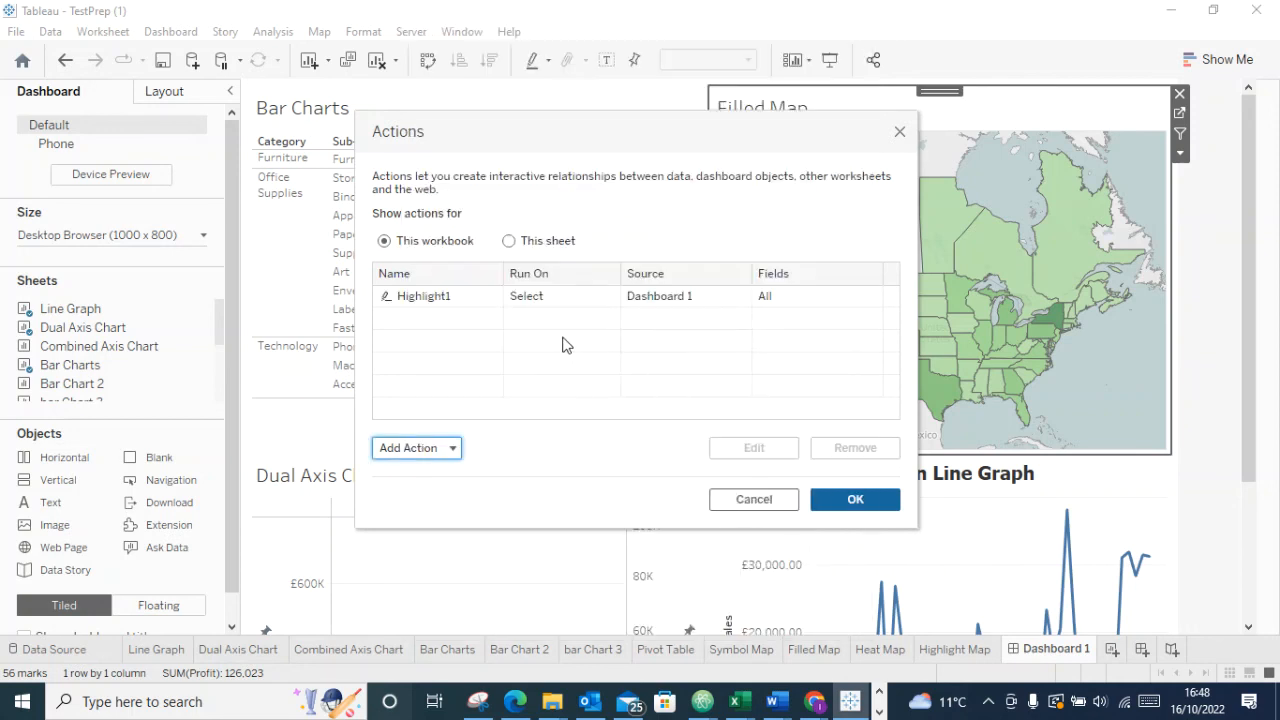
click(852, 498)
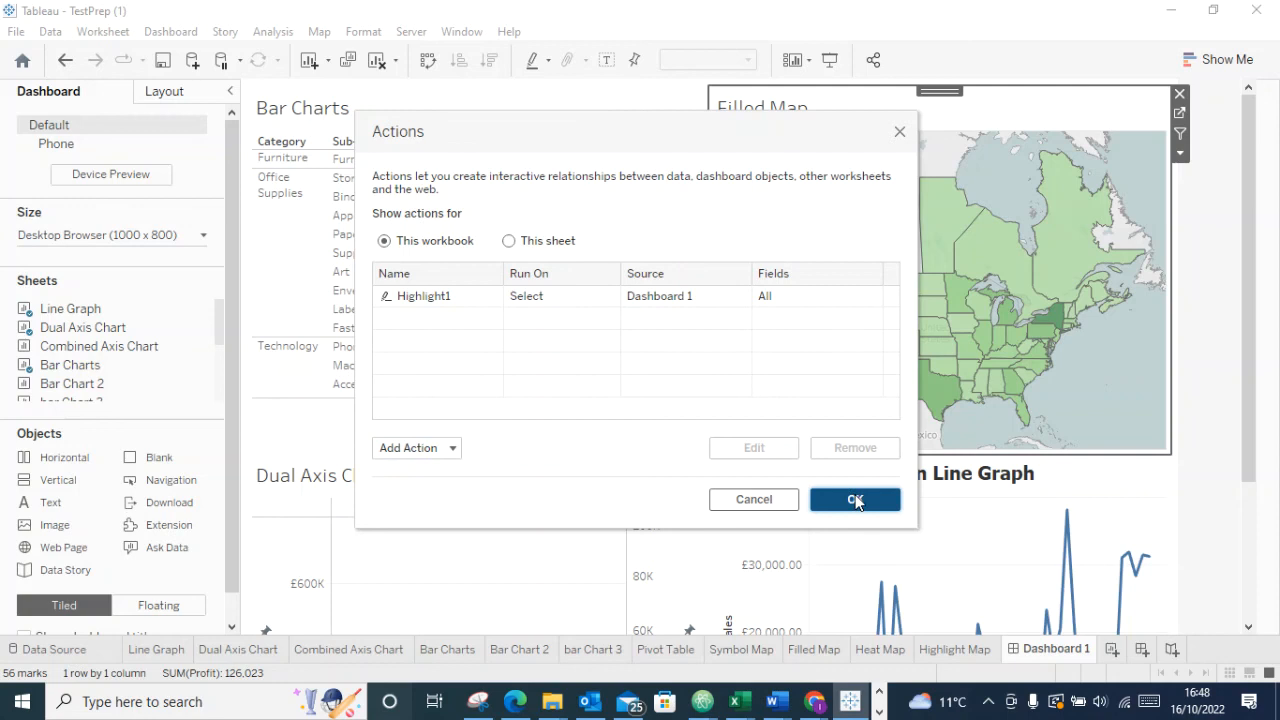
Test the highlight action on several sub-category bars and the November 2019 point of the Line Graph, examining how the other sheets respond
mouse_move(488, 200)
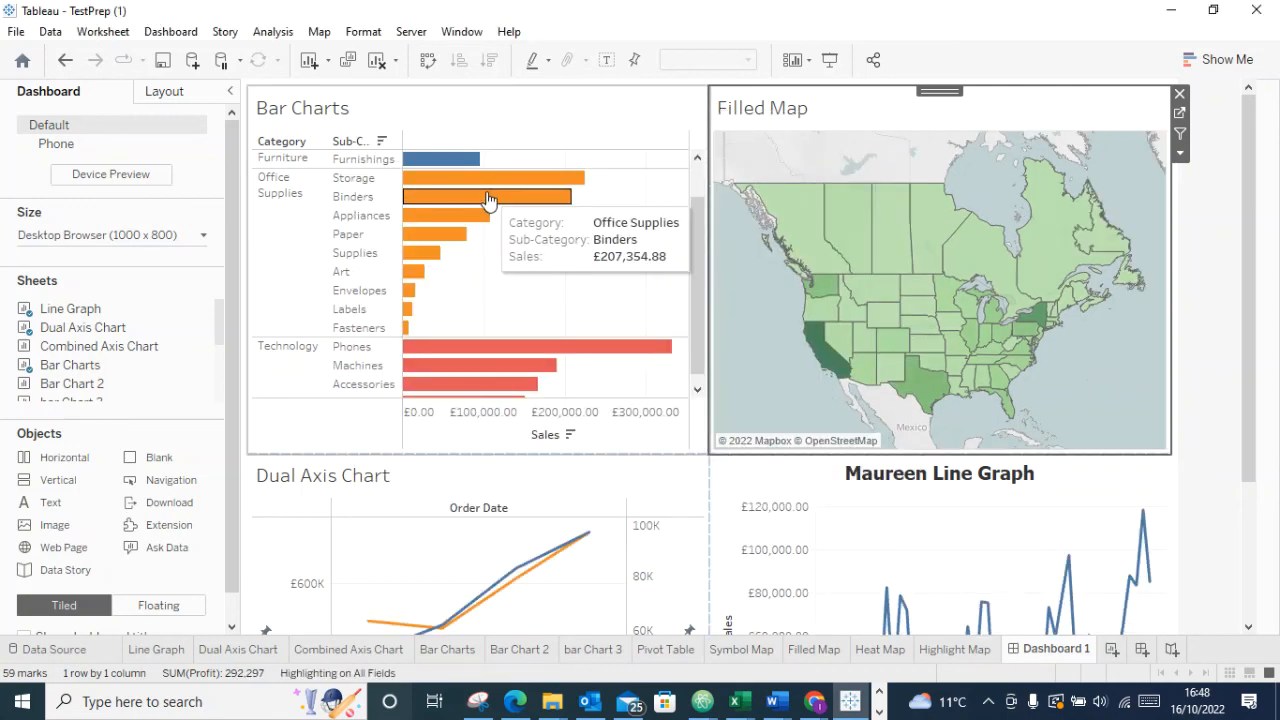
click(463, 180)
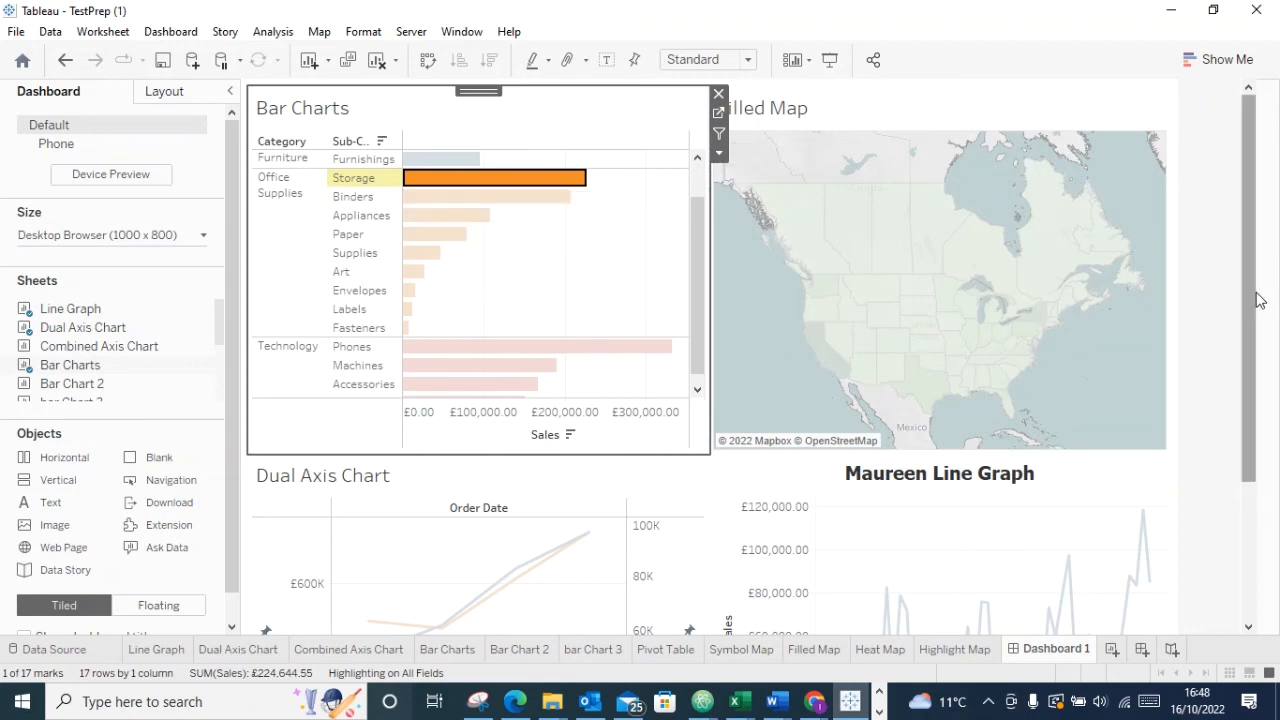
mouse_move(1249, 288)
mouse_down()
mouse_move(1244, 494)
mouse_move(1243, 277)
mouse_up()
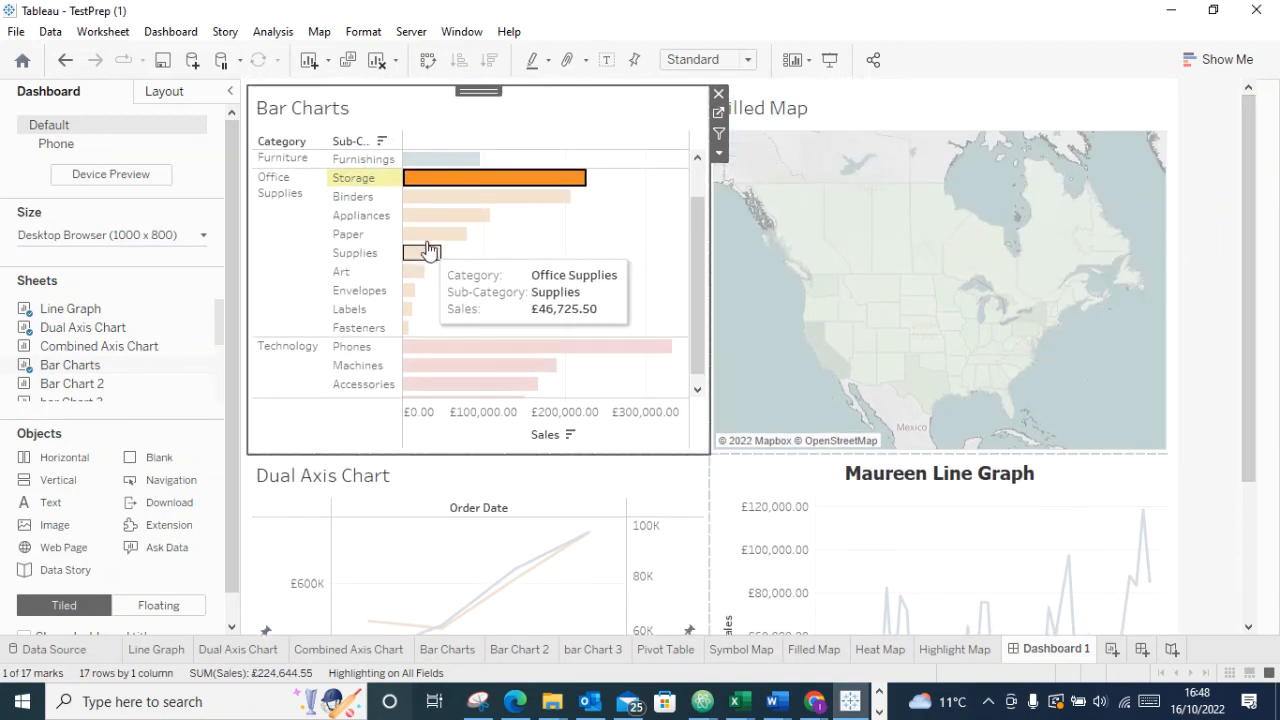
click(430, 235)
click(418, 272)
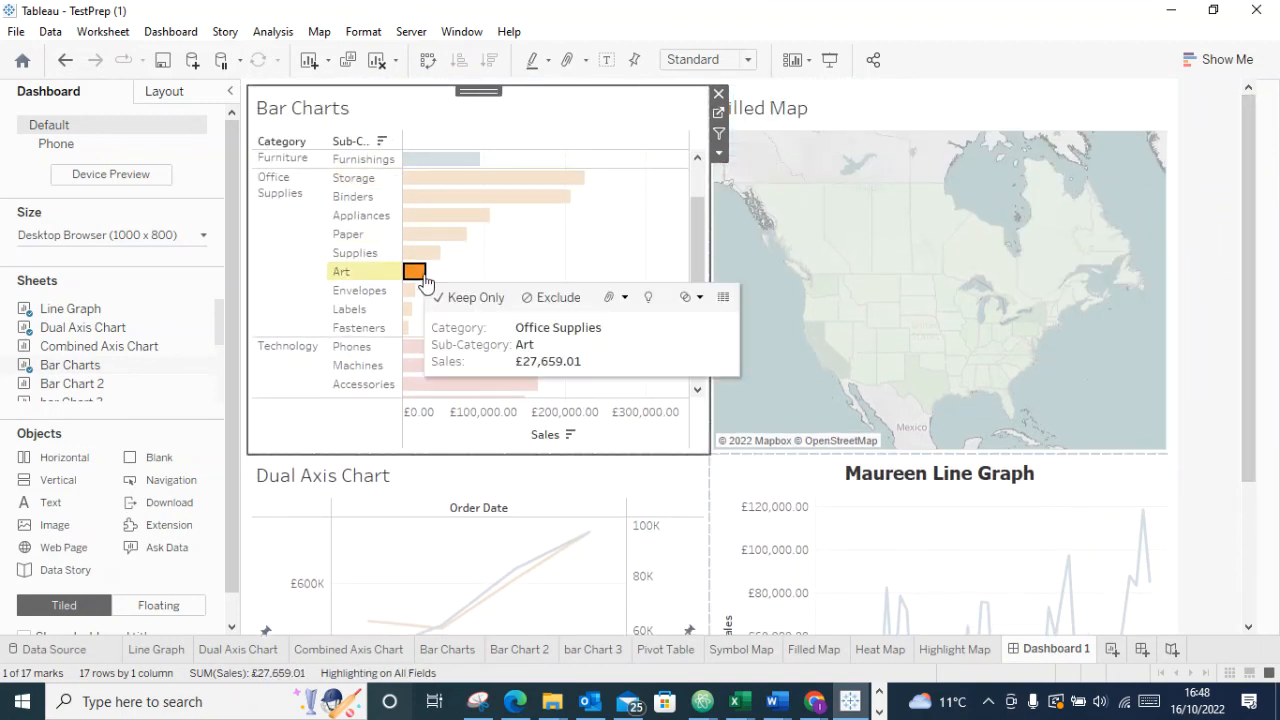
click(470, 215)
click(497, 180)
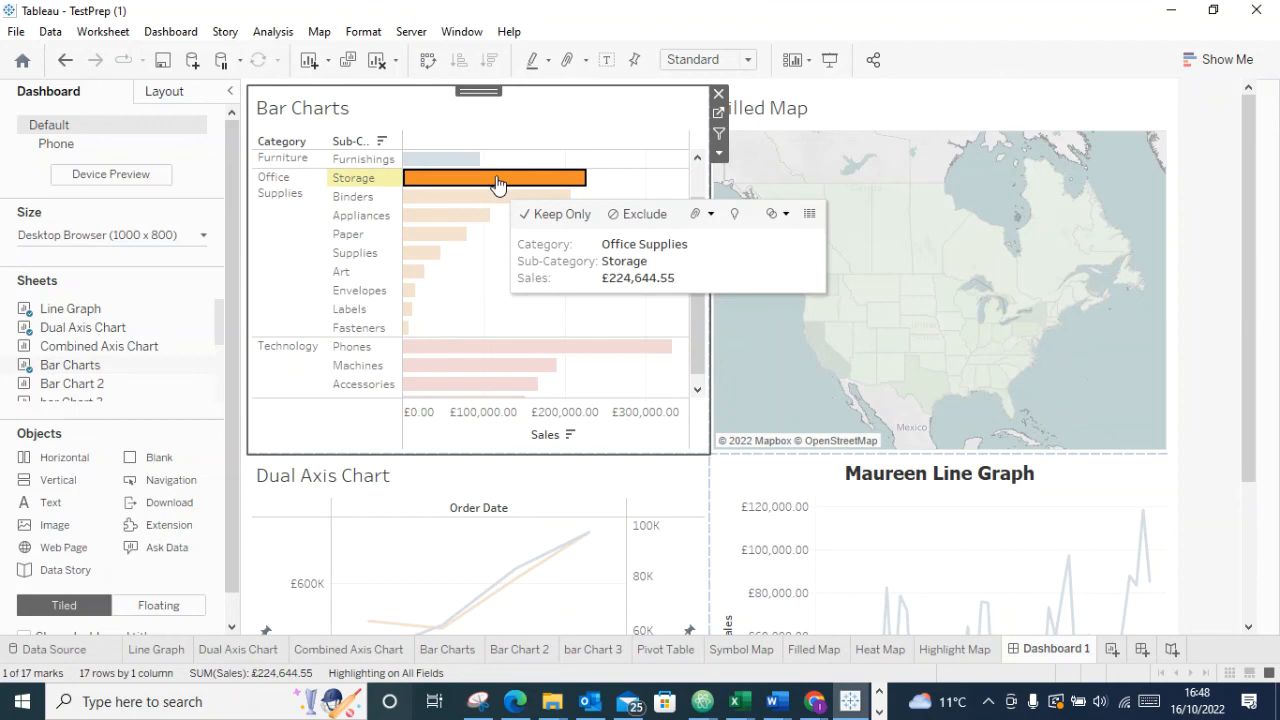
click(476, 242)
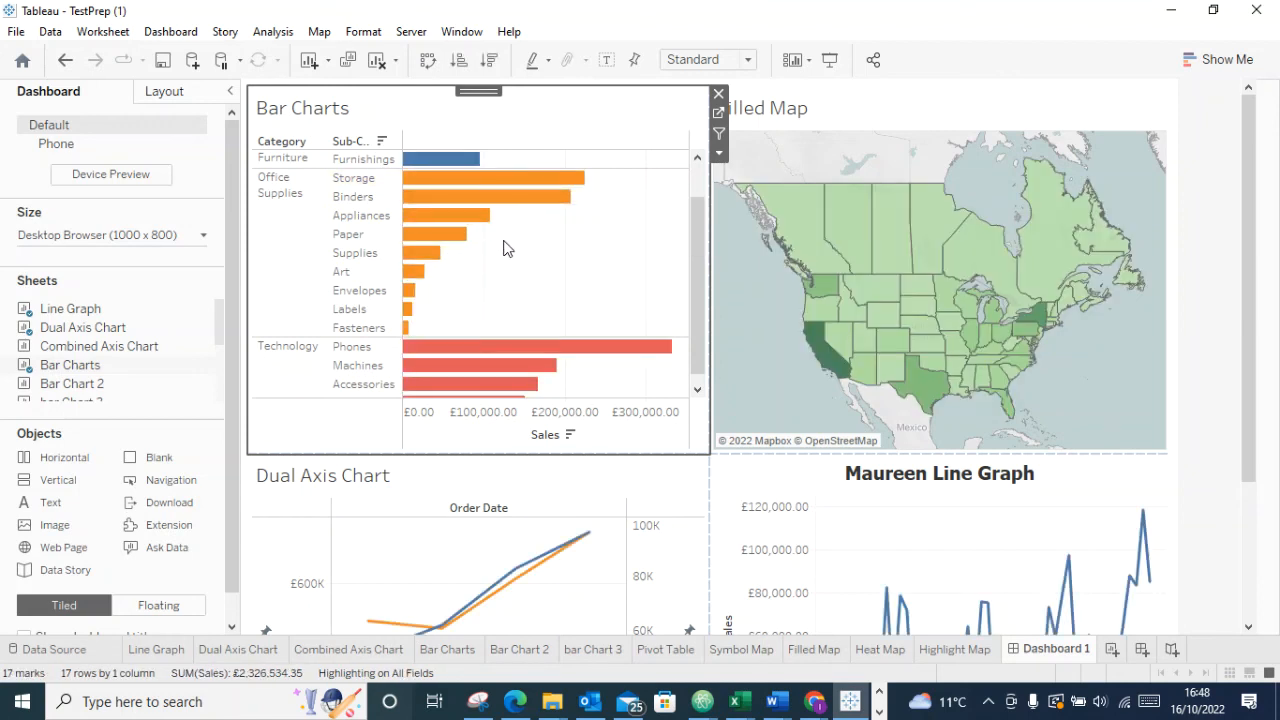
click(448, 238)
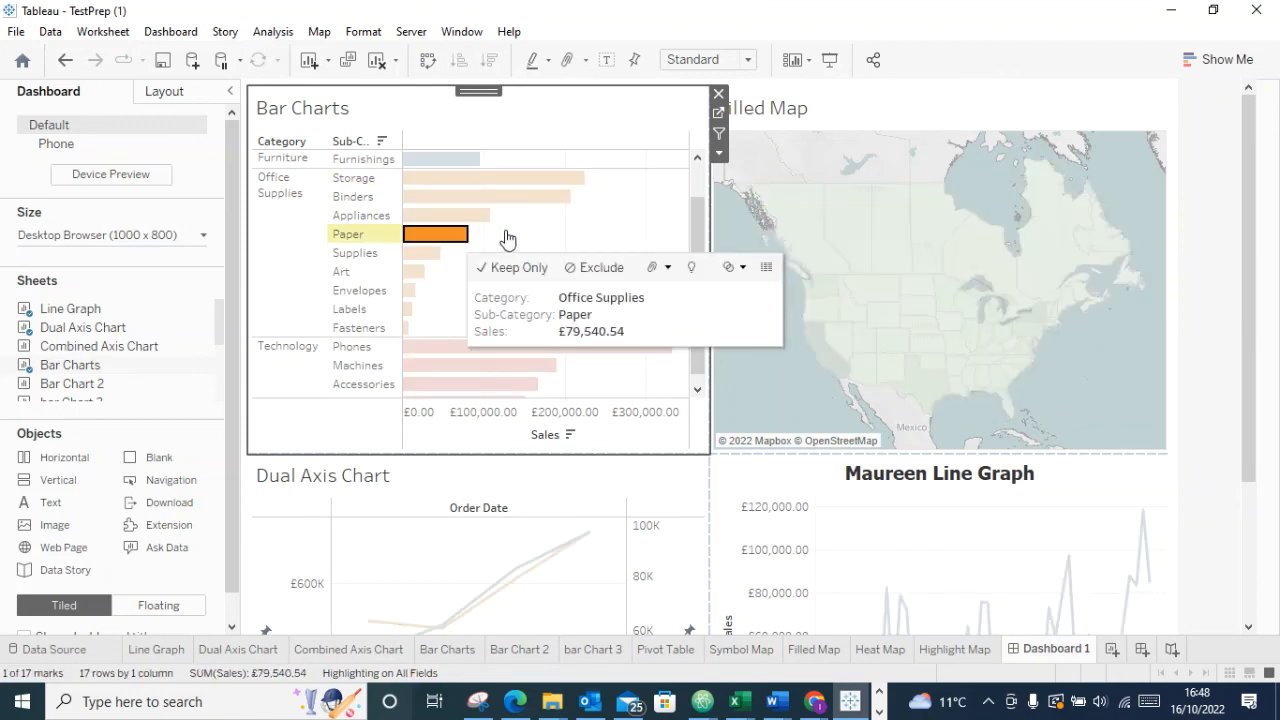
click(502, 370)
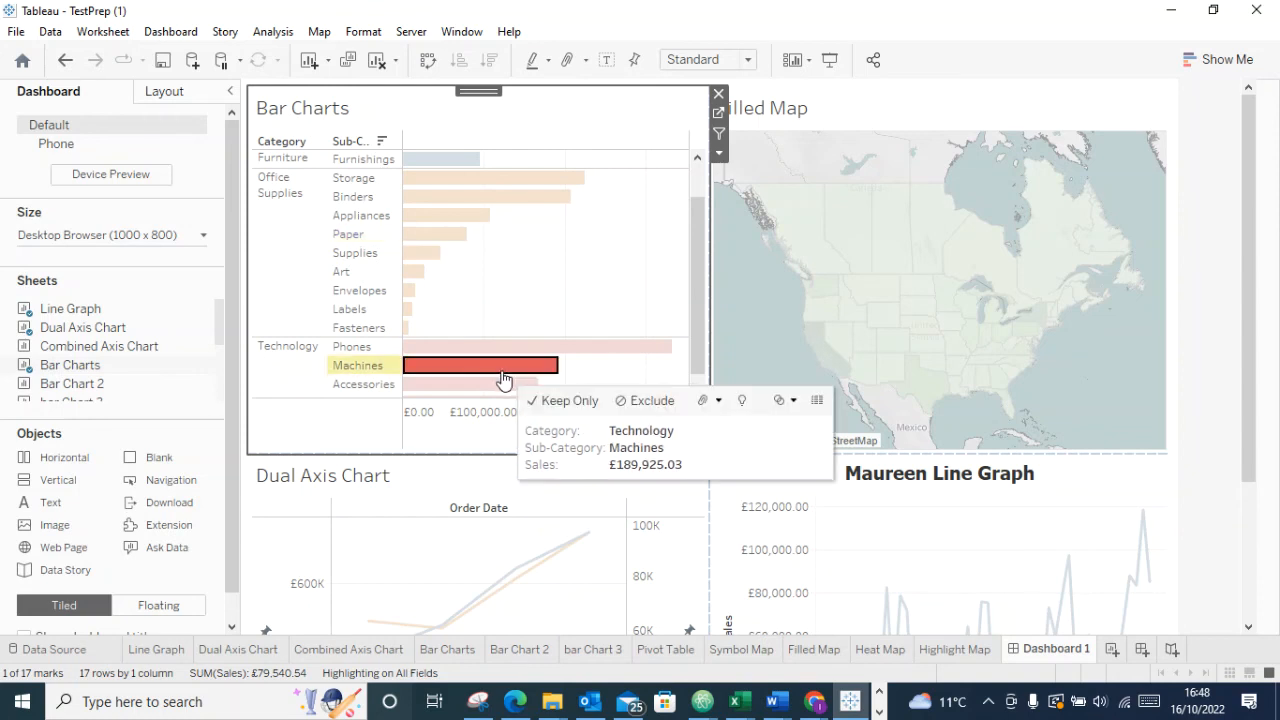
click(502, 349)
click(553, 256)
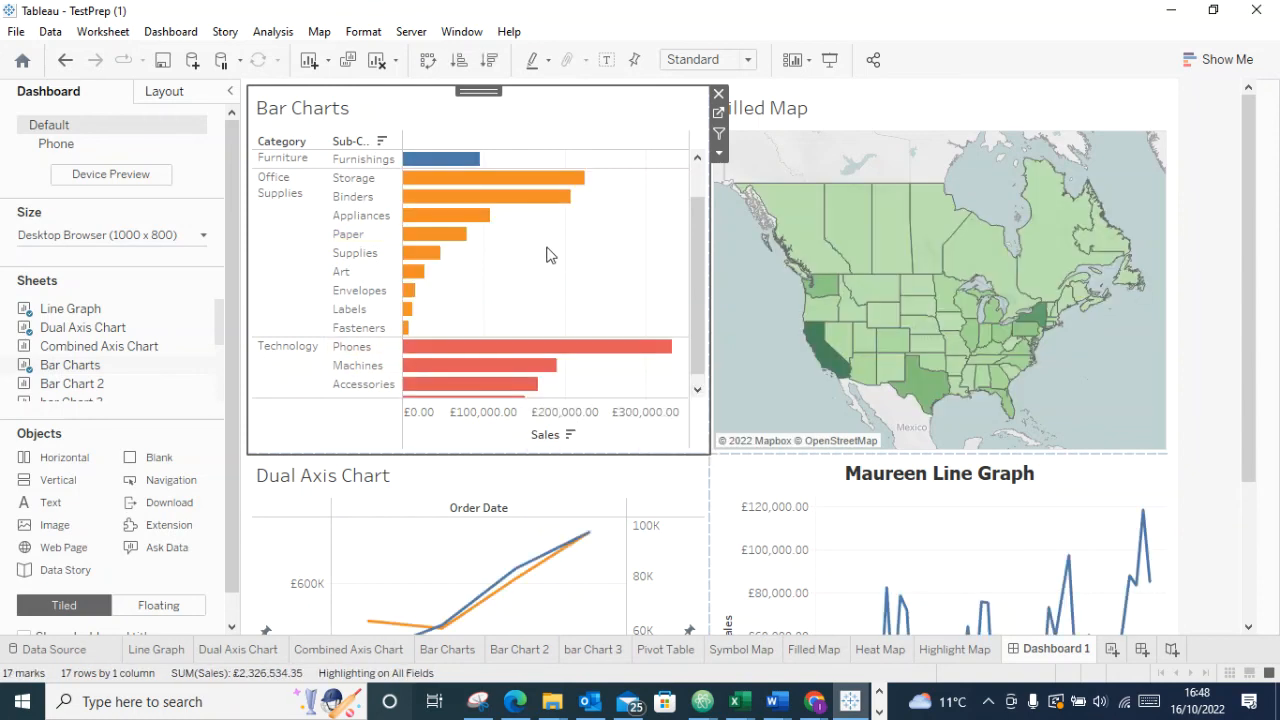
click(899, 600)
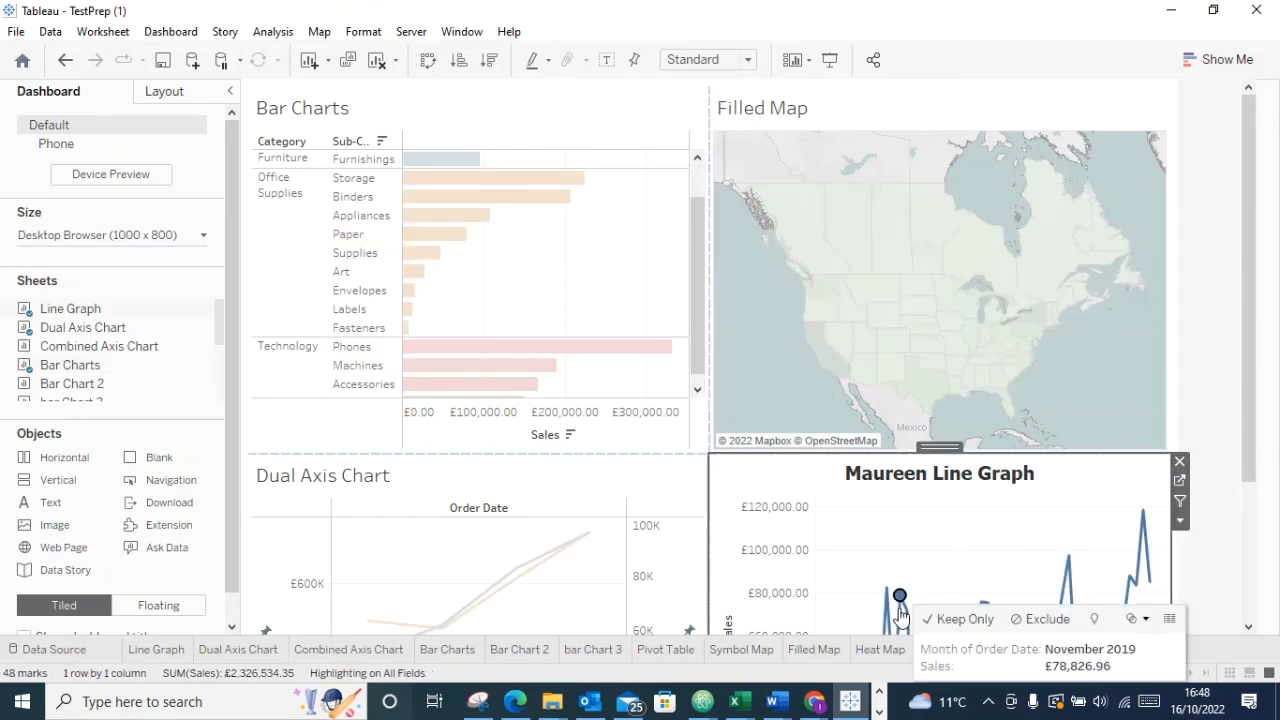
click(503, 225)
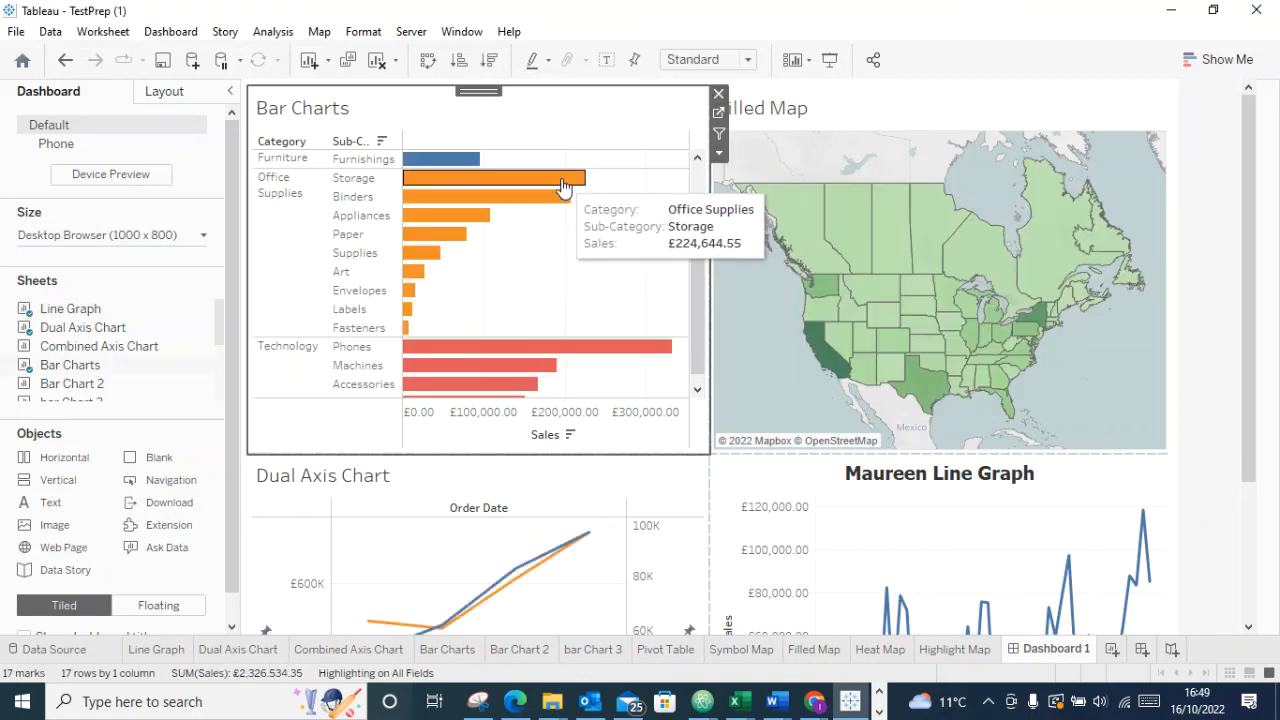
Remove the highlight action from the dashboard's actions
click(178, 33)
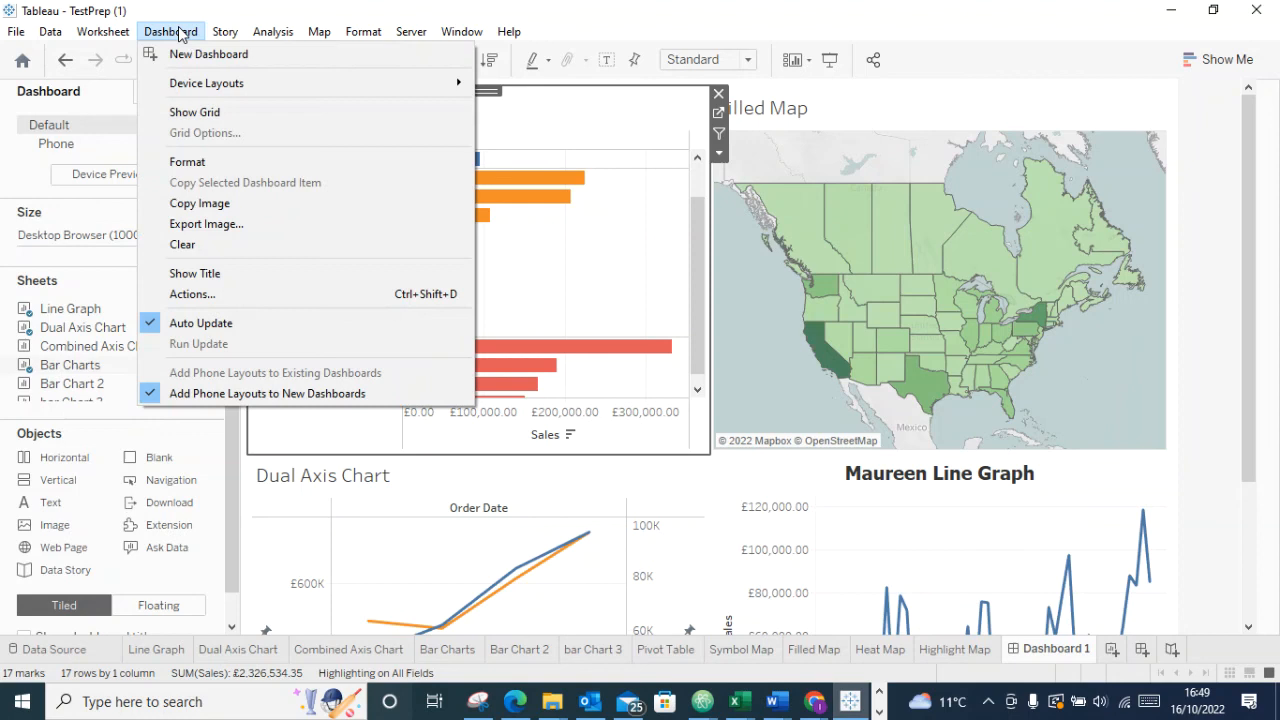
mouse_move(118, 30)
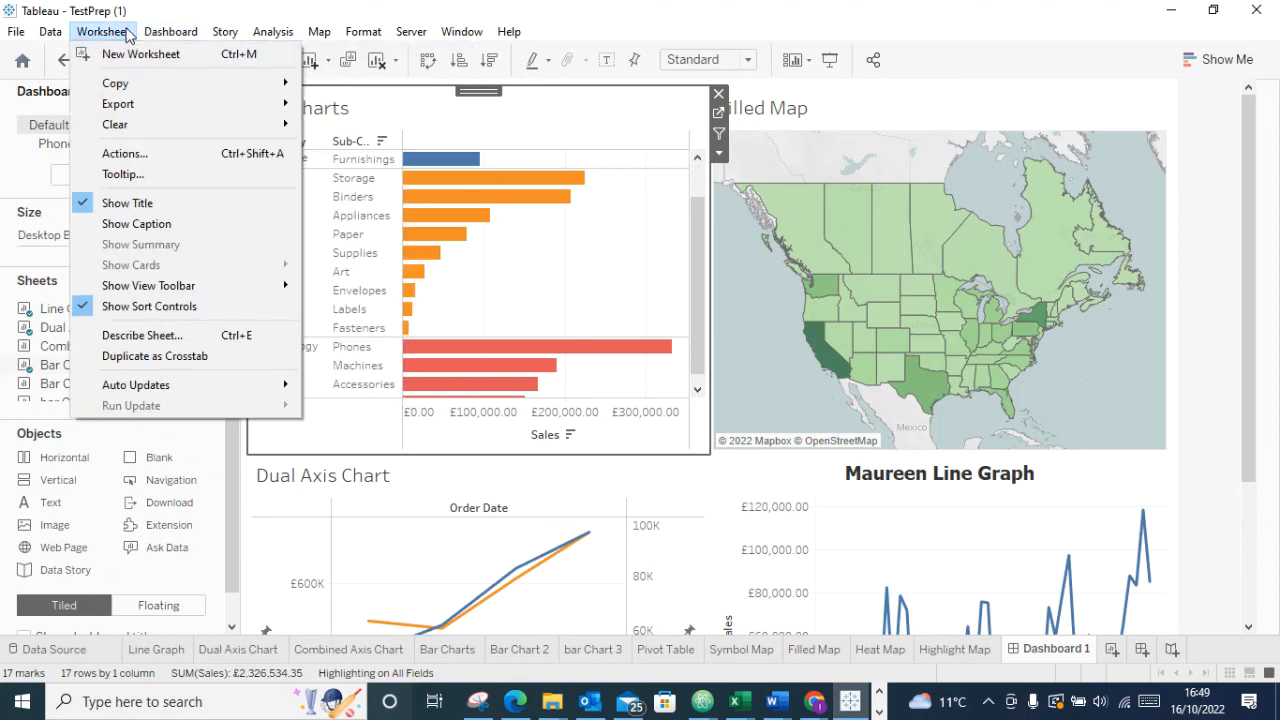
mouse_move(171, 30)
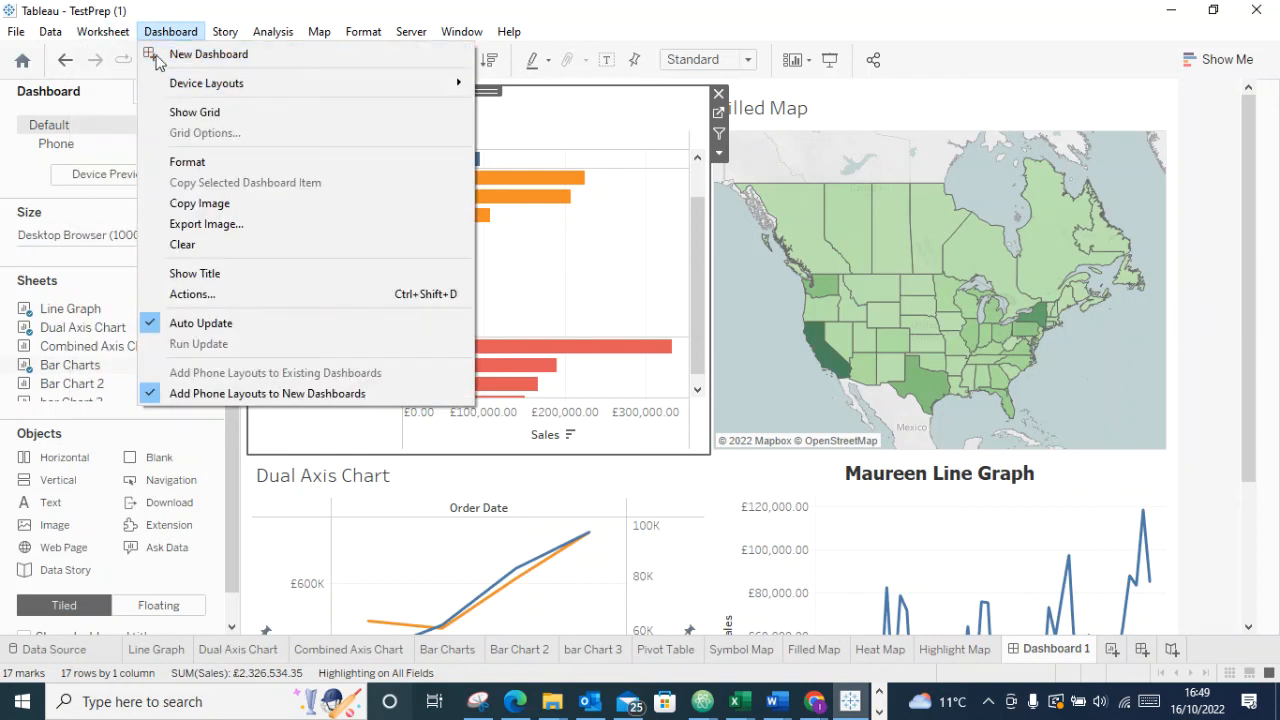
click(219, 294)
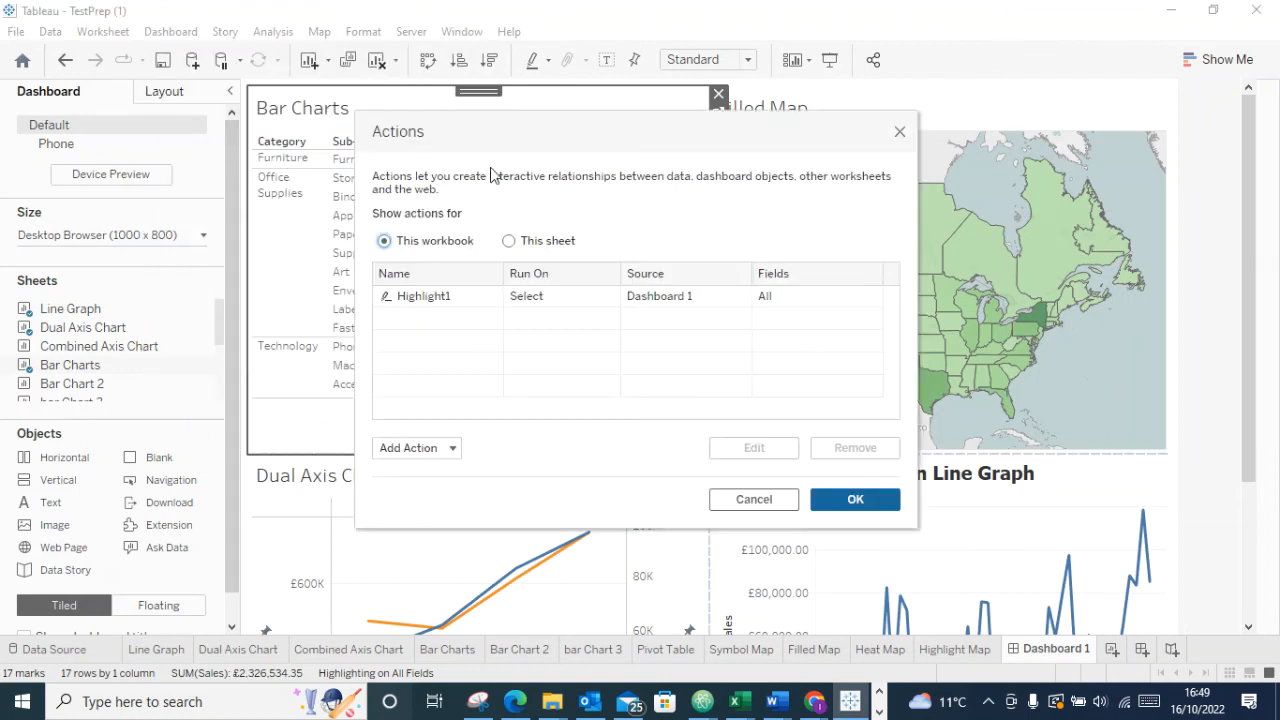
click(456, 296)
click(854, 447)
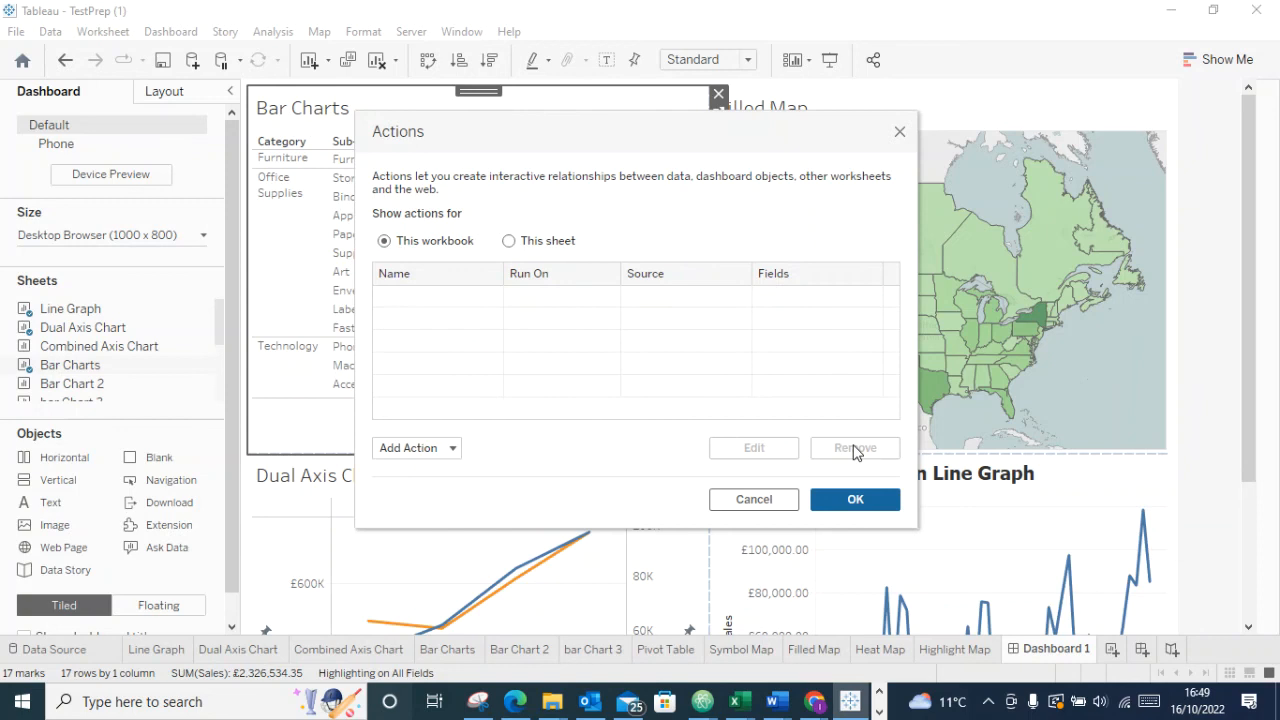
click(418, 447)
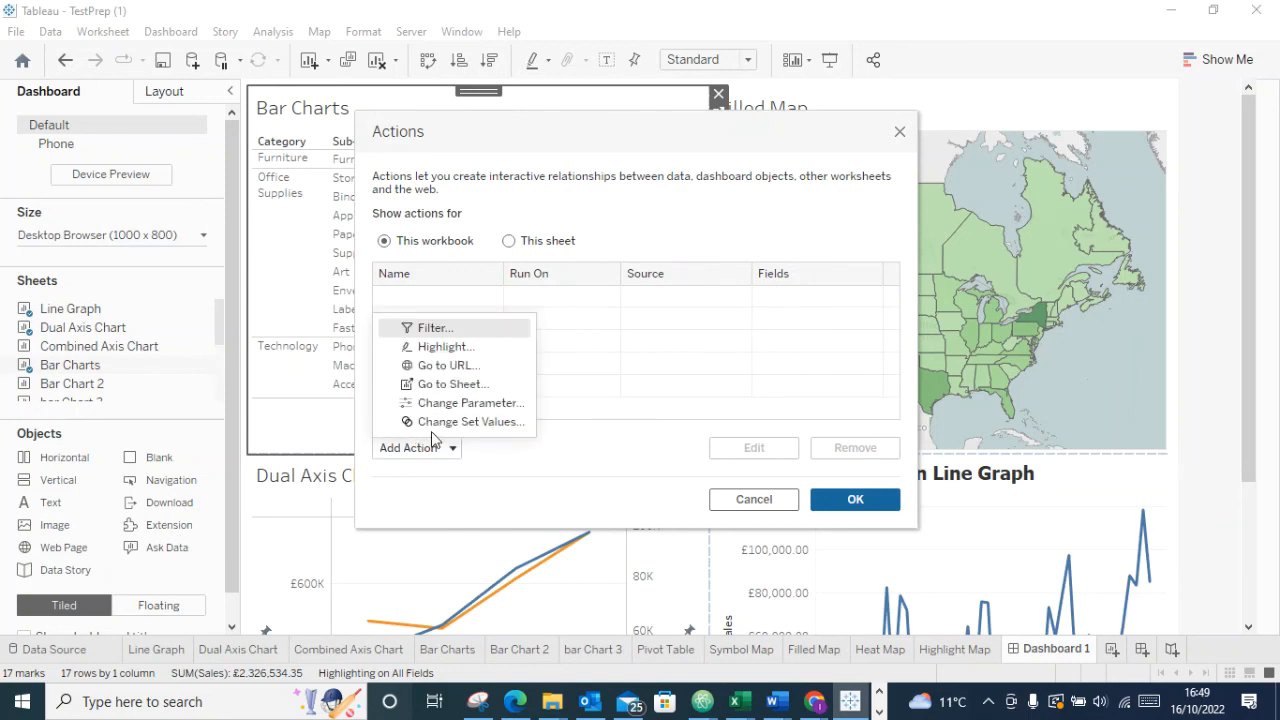
click(433, 366)
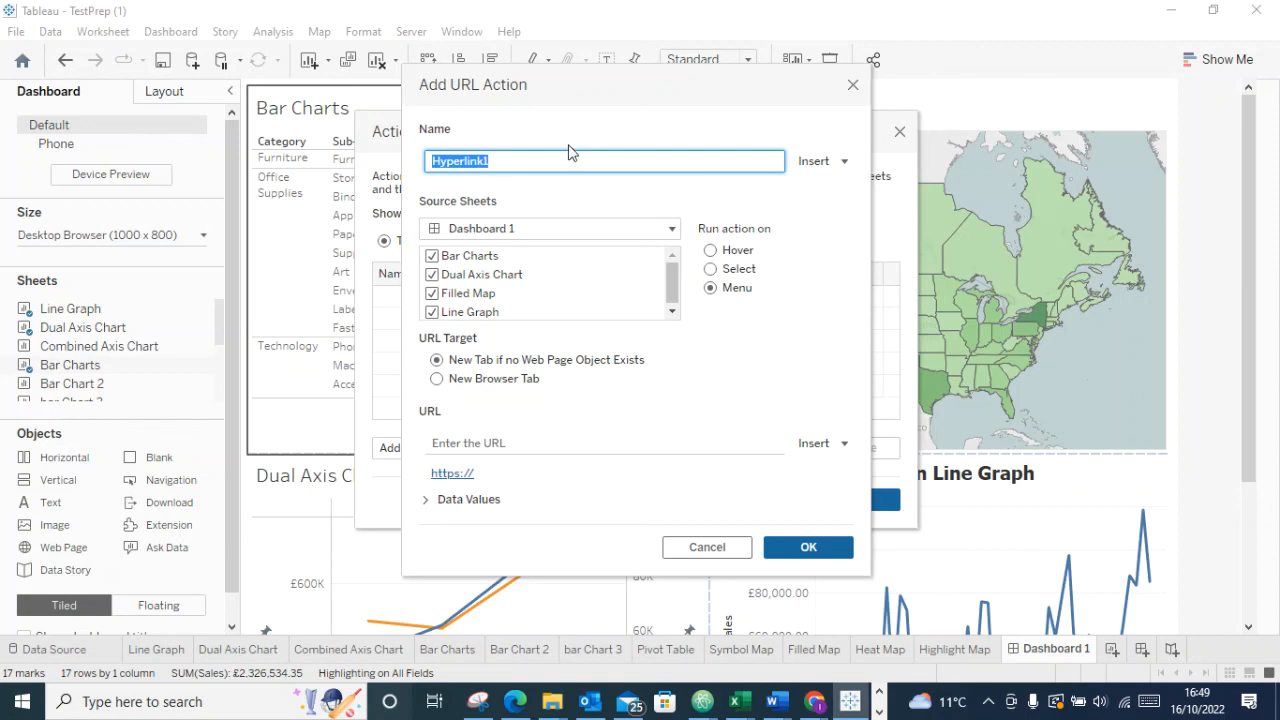
drag(485, 161, 360, 154)
key(BackSpace)
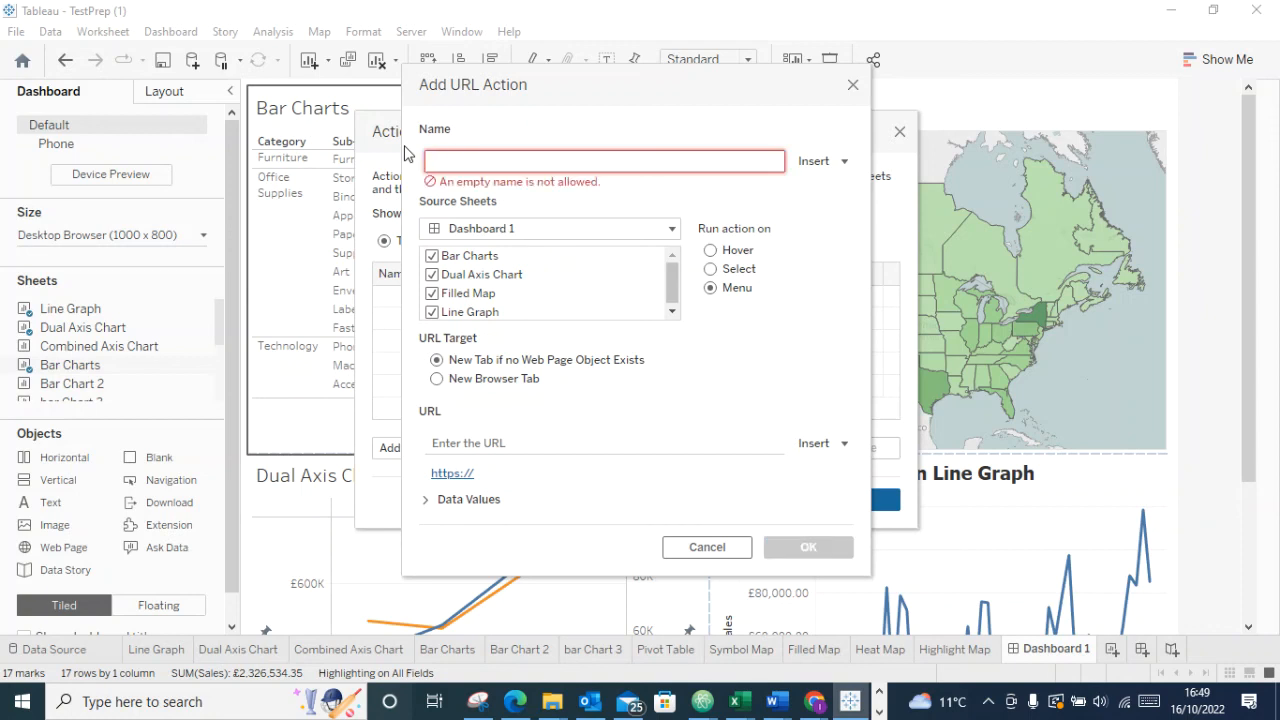
text(Click Here)
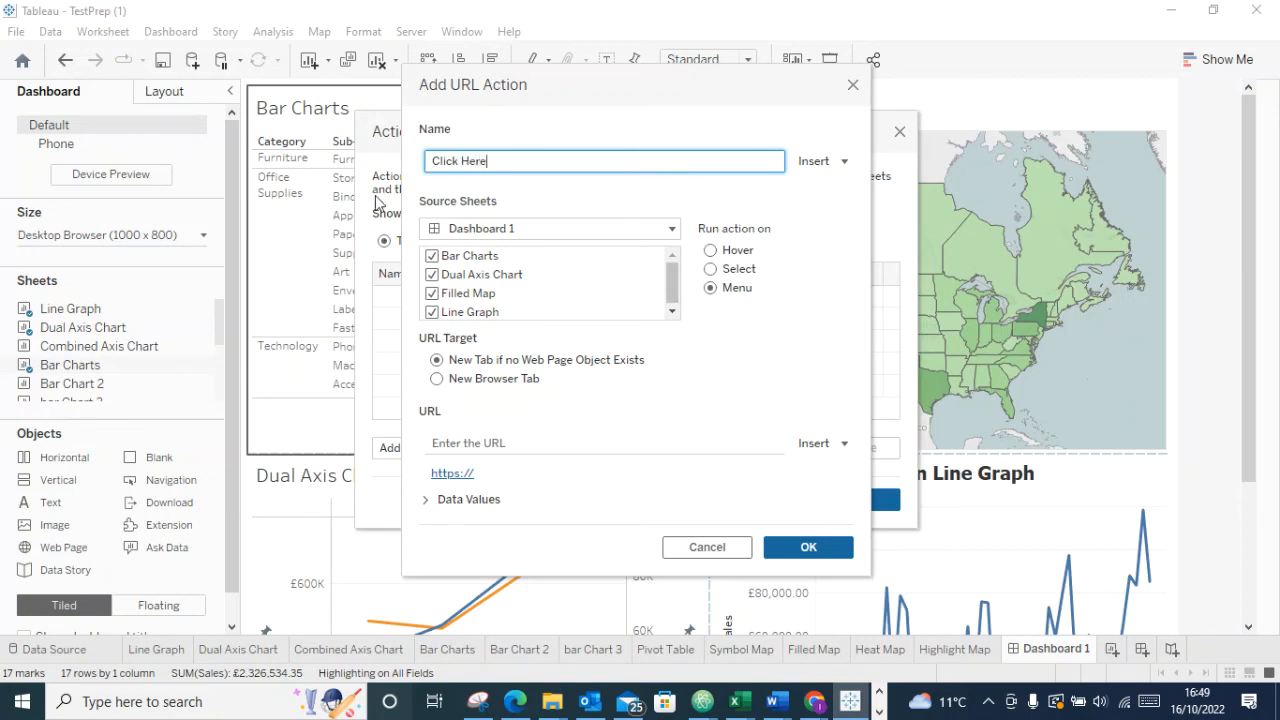
click(704, 270)
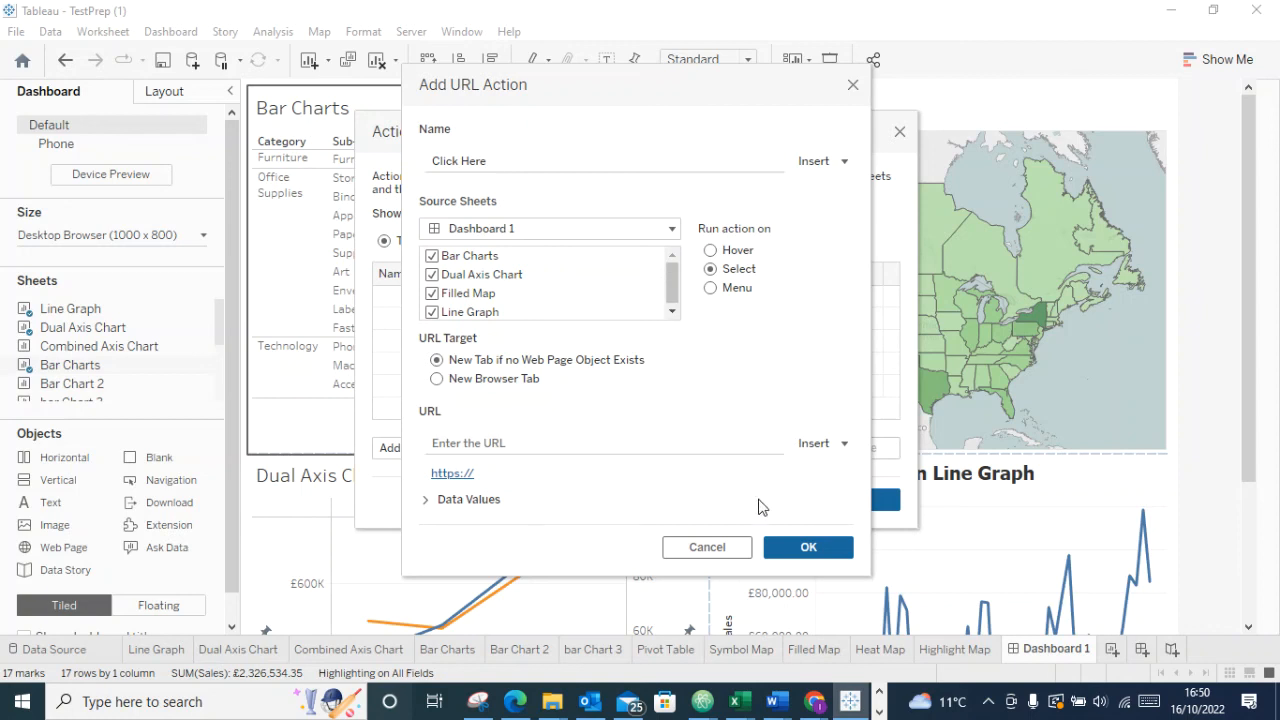
click(666, 443)
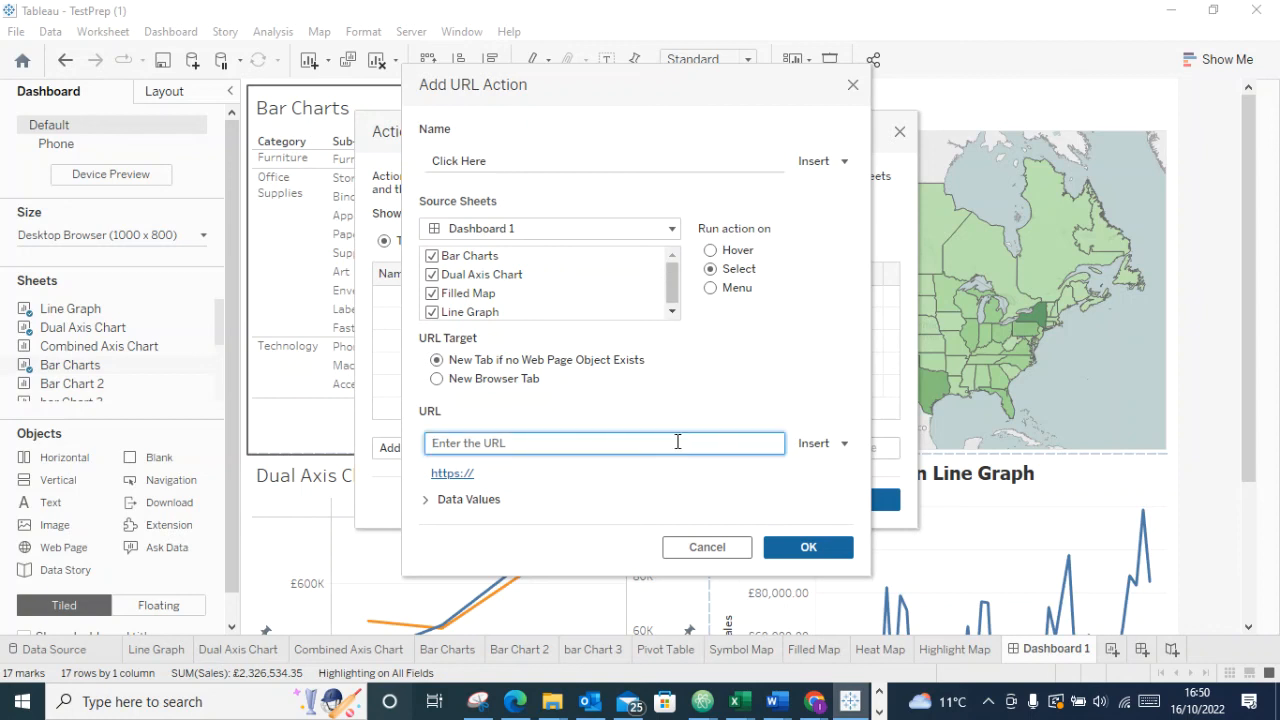
text(www.google.com)
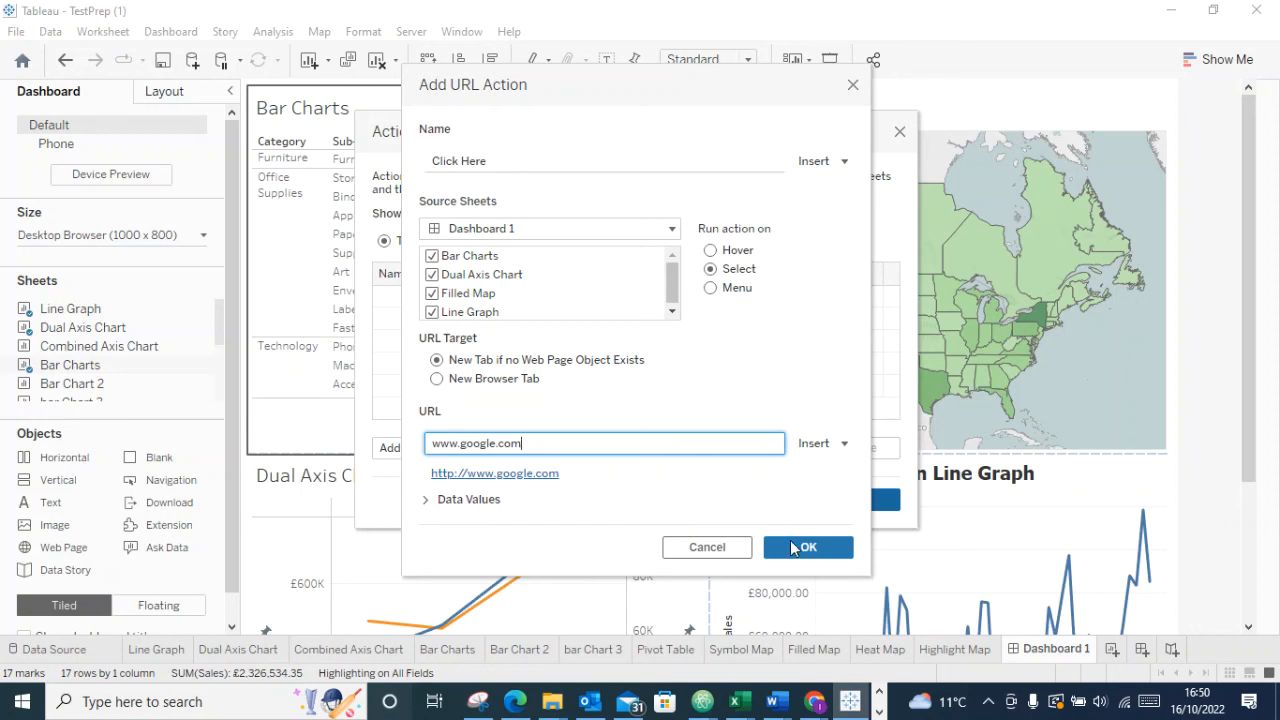
click(794, 548)
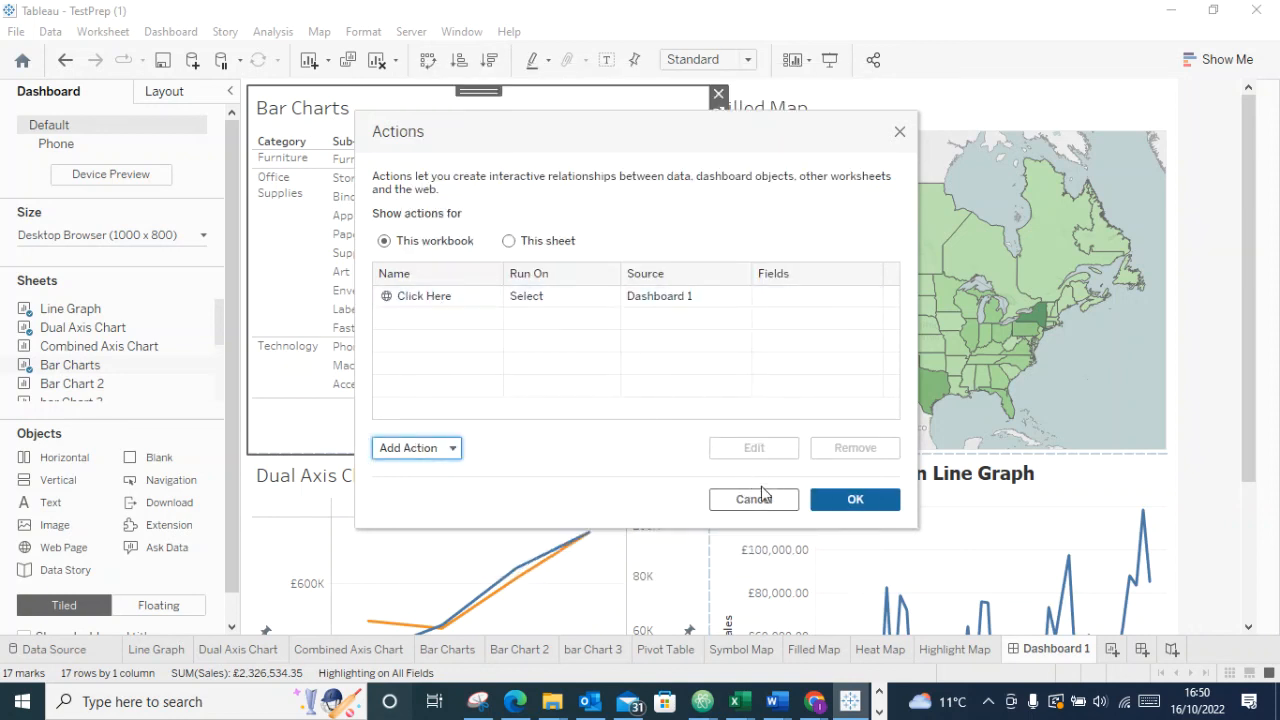
click(845, 496)
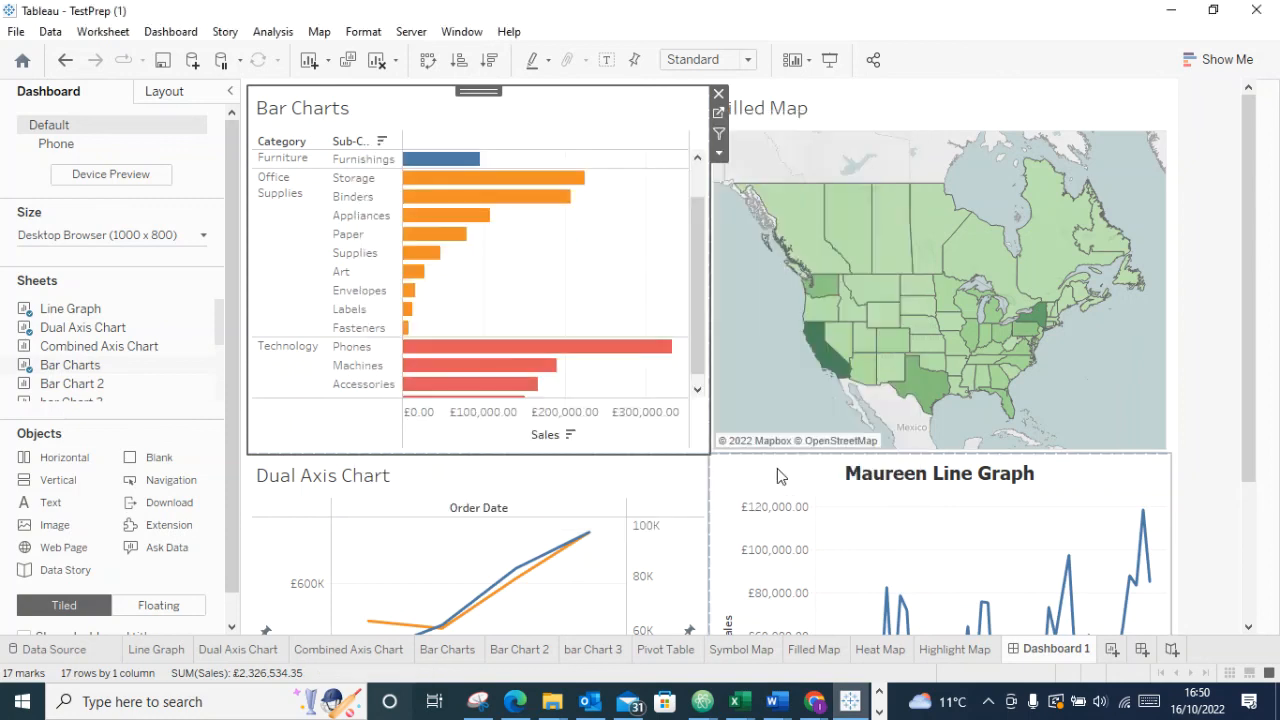
Test the URL action on the Furnishings and Storage bars and on Idaho in the Filled Map, returning to the dashboard each time
click(458, 168)
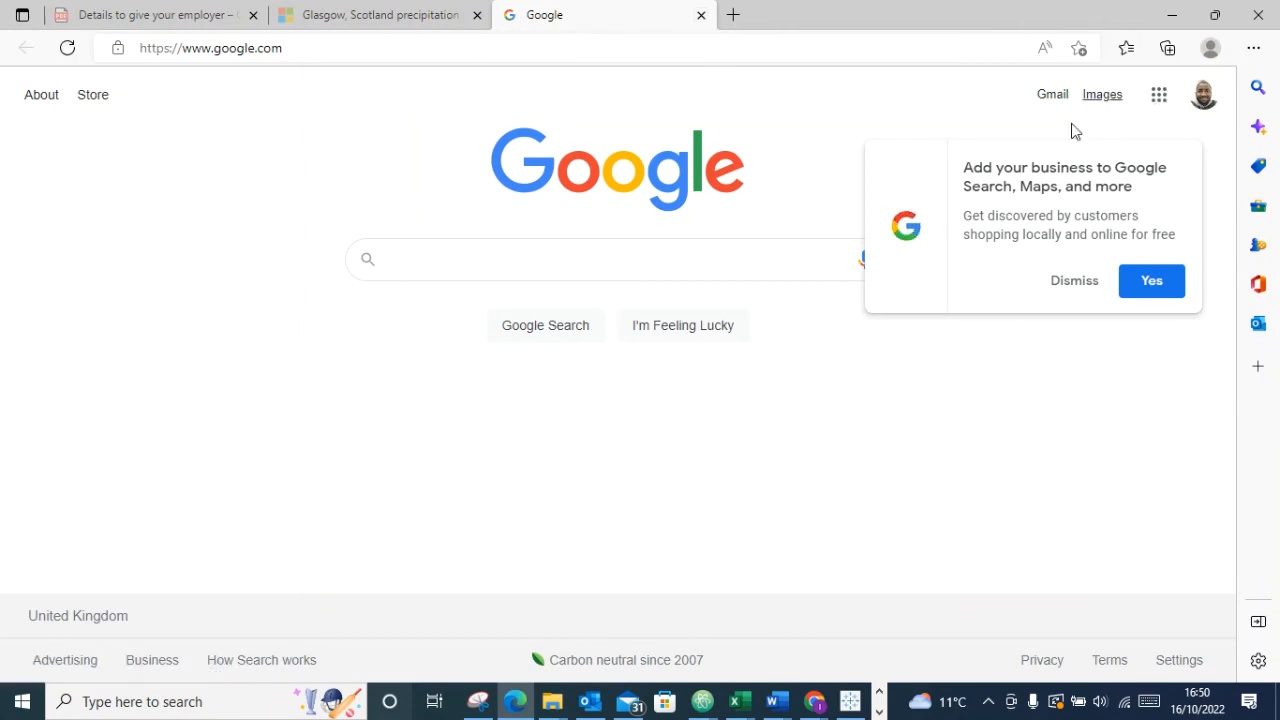
click(1178, 16)
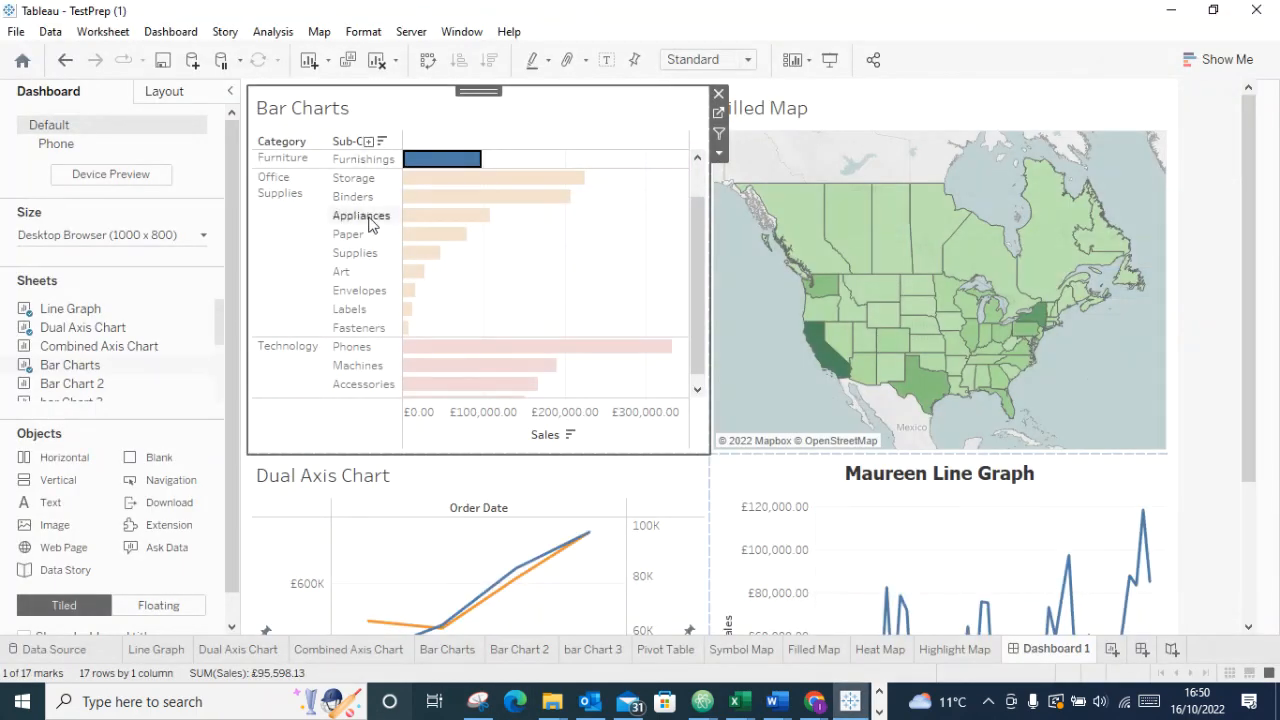
right_click(463, 184)
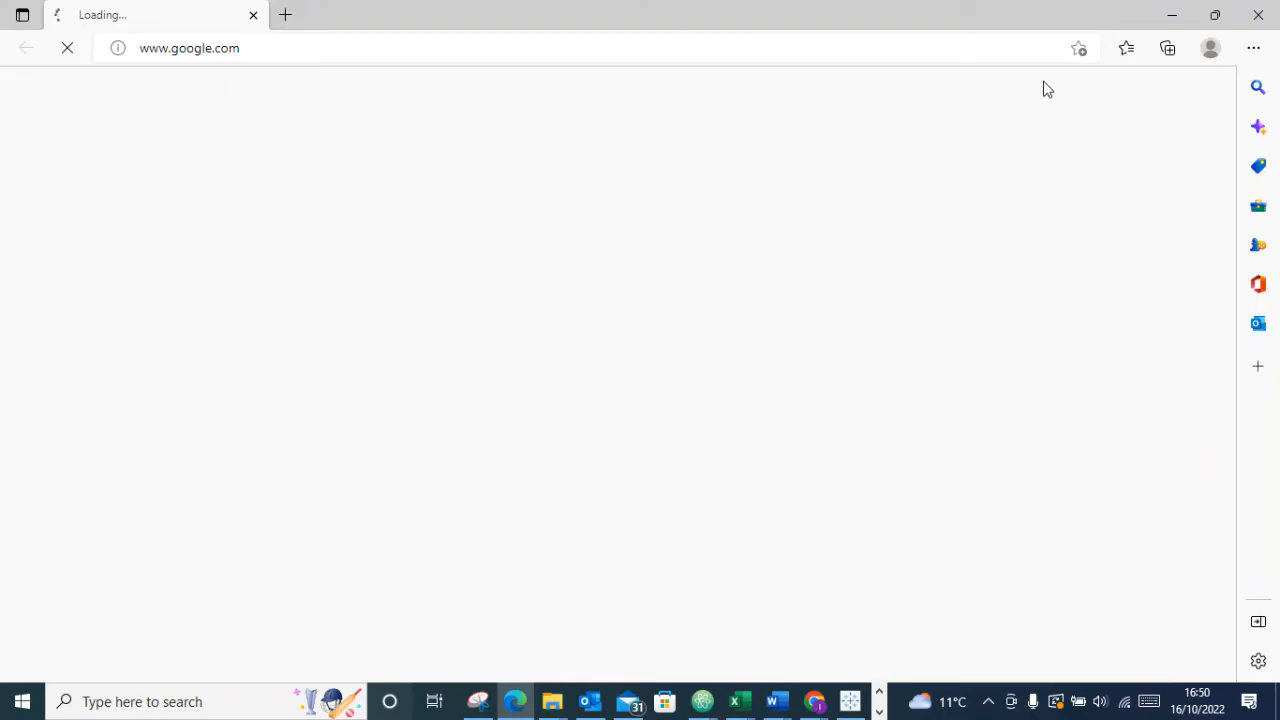
click(1258, 14)
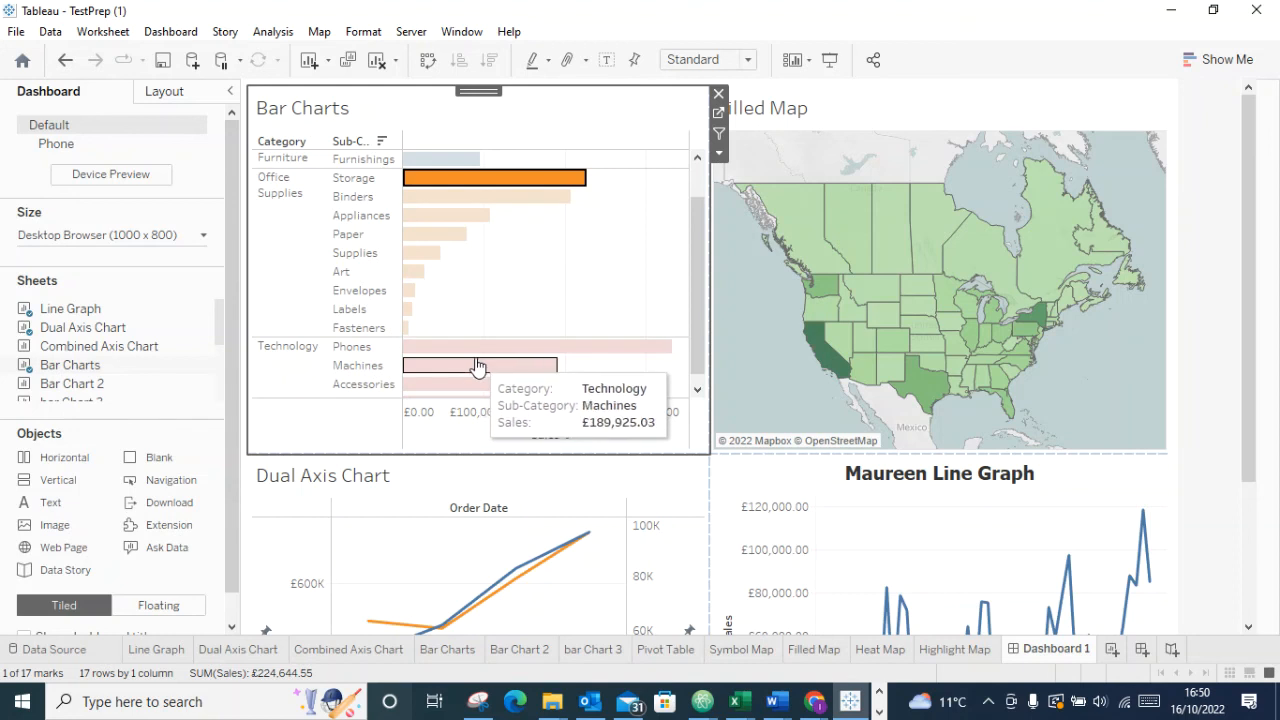
click(774, 306)
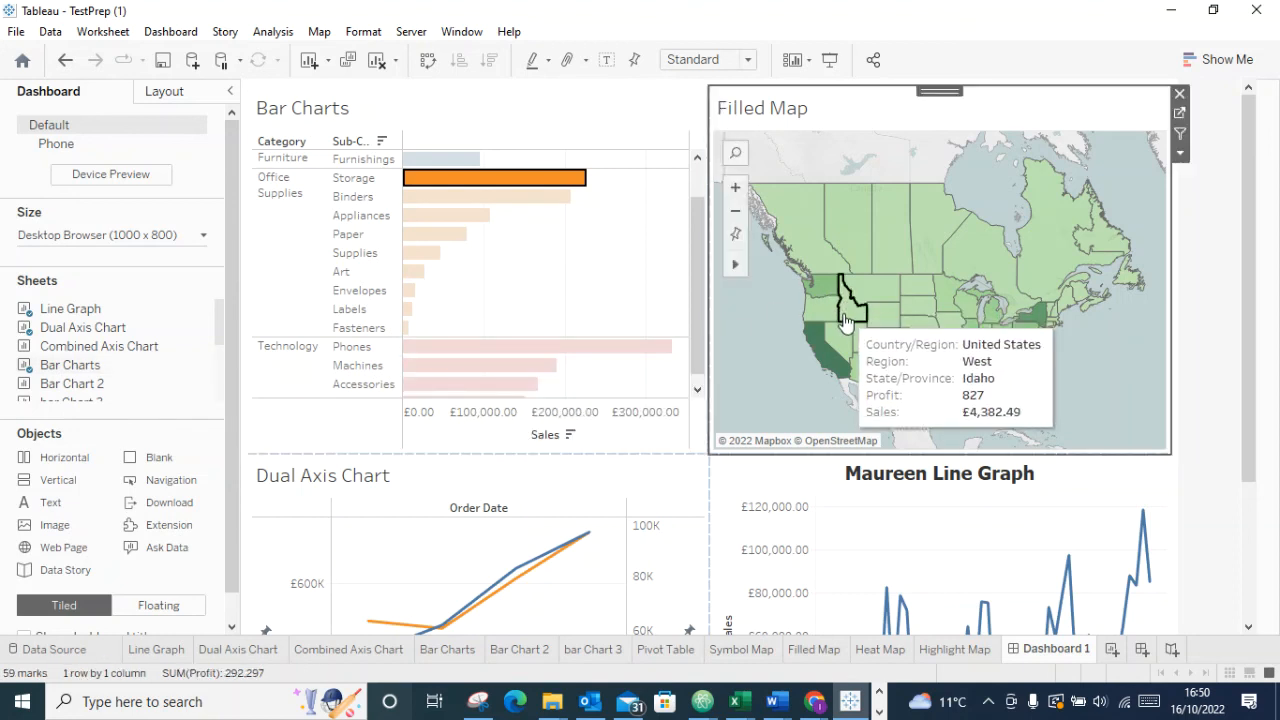
click(845, 320)
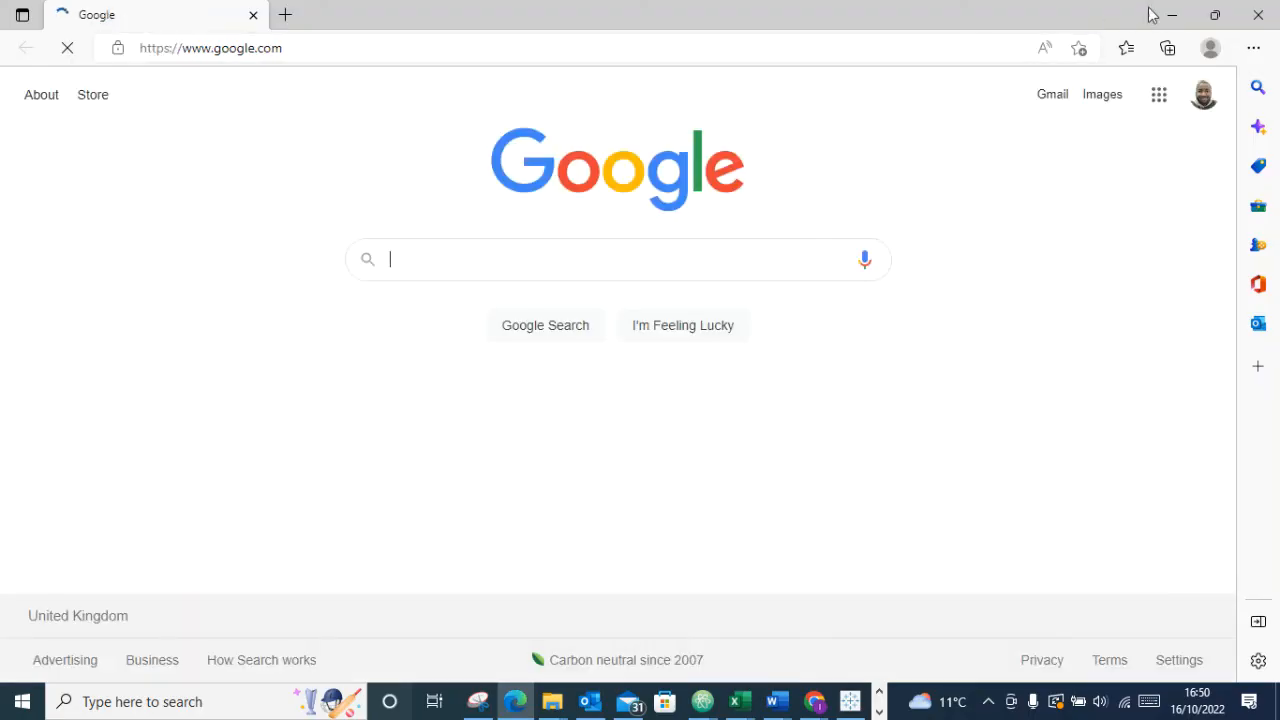
click(1257, 15)
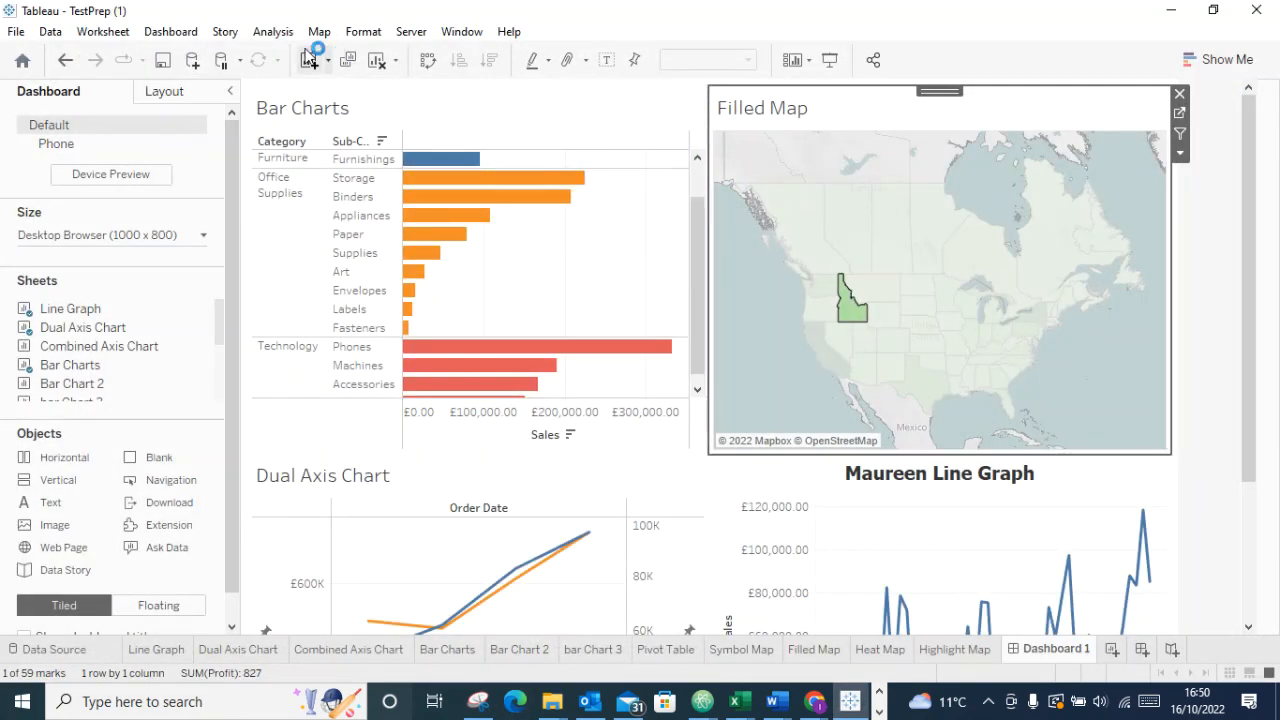
Add a dashboard filter action that runs on Select, with all four sheets as source and target, filtering on all fields
click(170, 31)
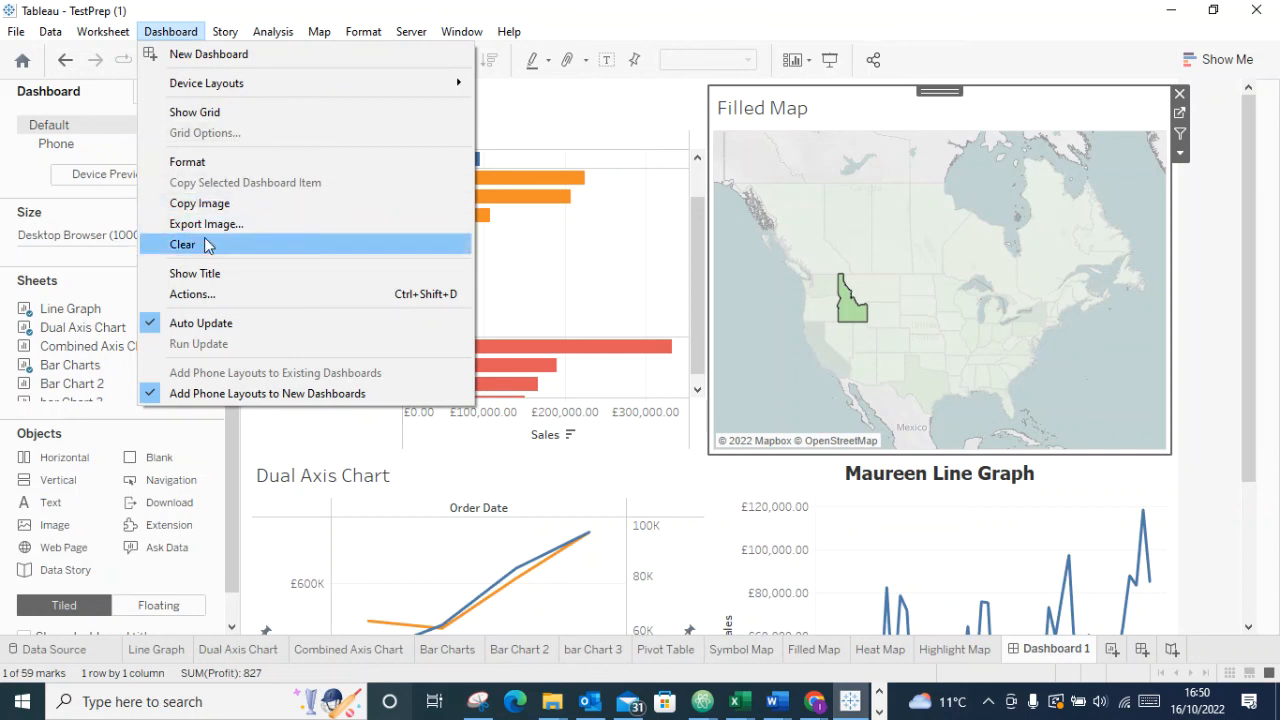
key(Escape)
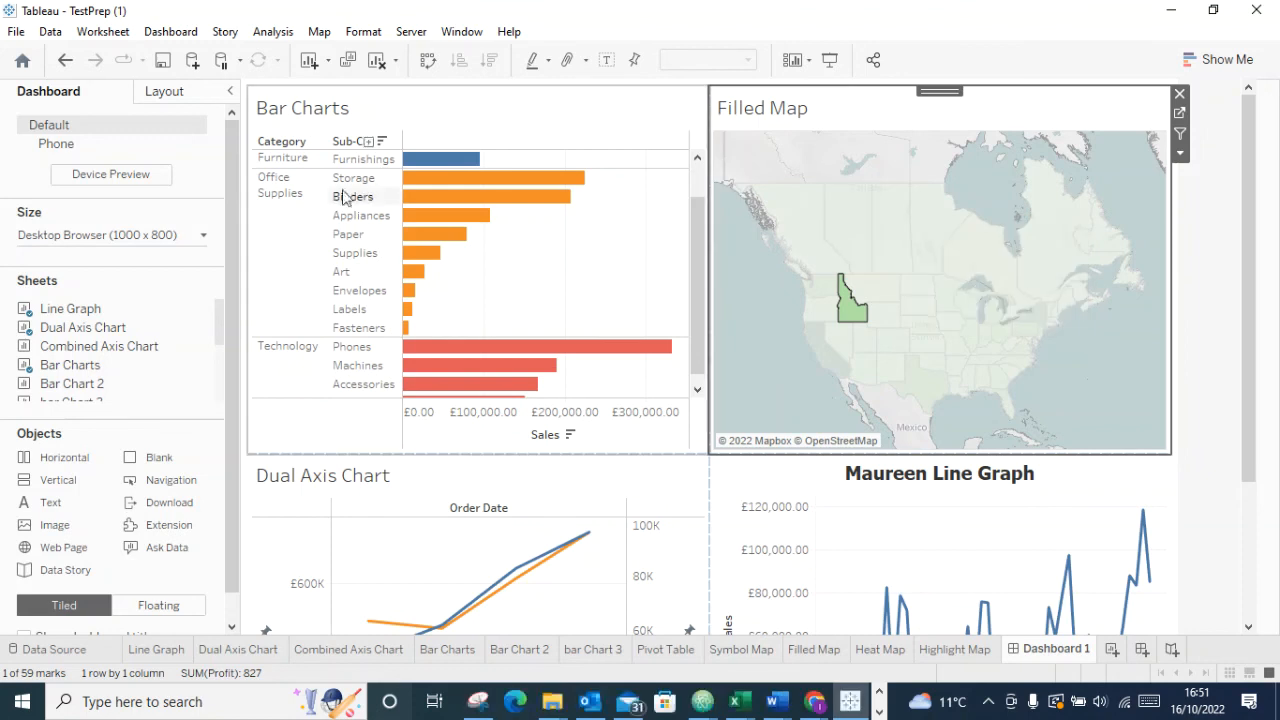
key(ctrl+shift+d)
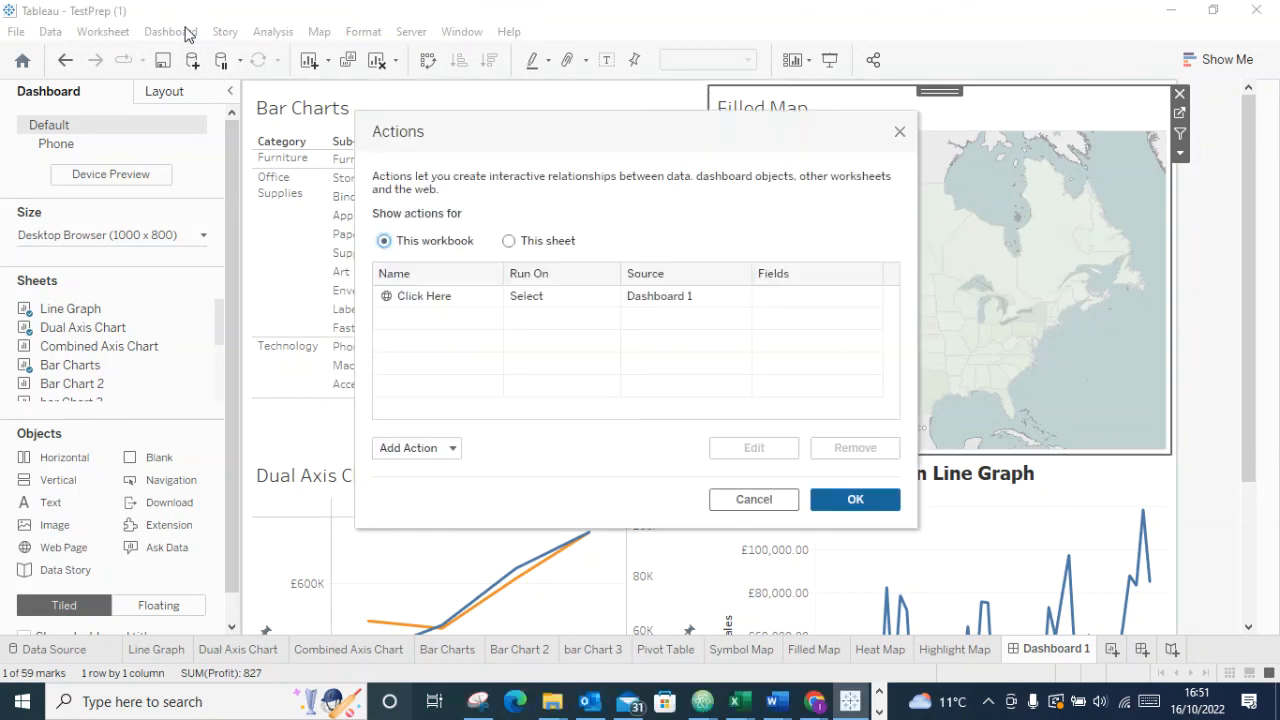
click(443, 448)
click(438, 333)
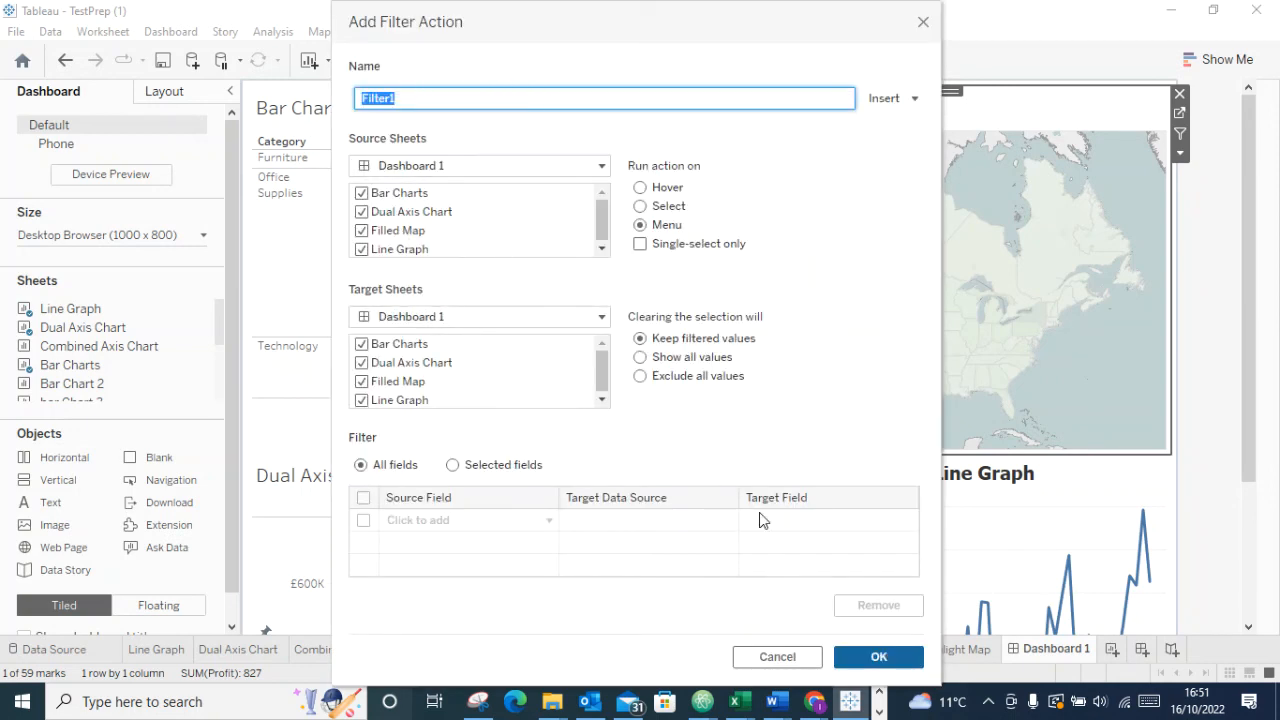
click(638, 206)
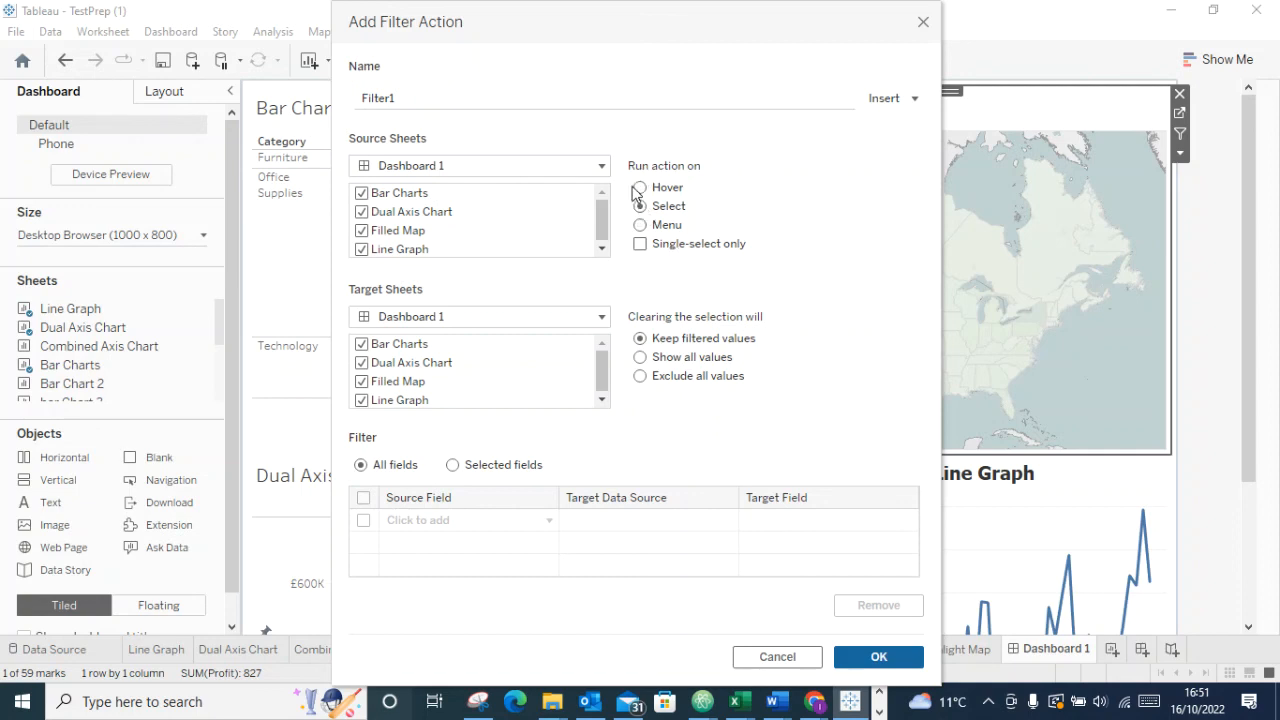
click(920, 656)
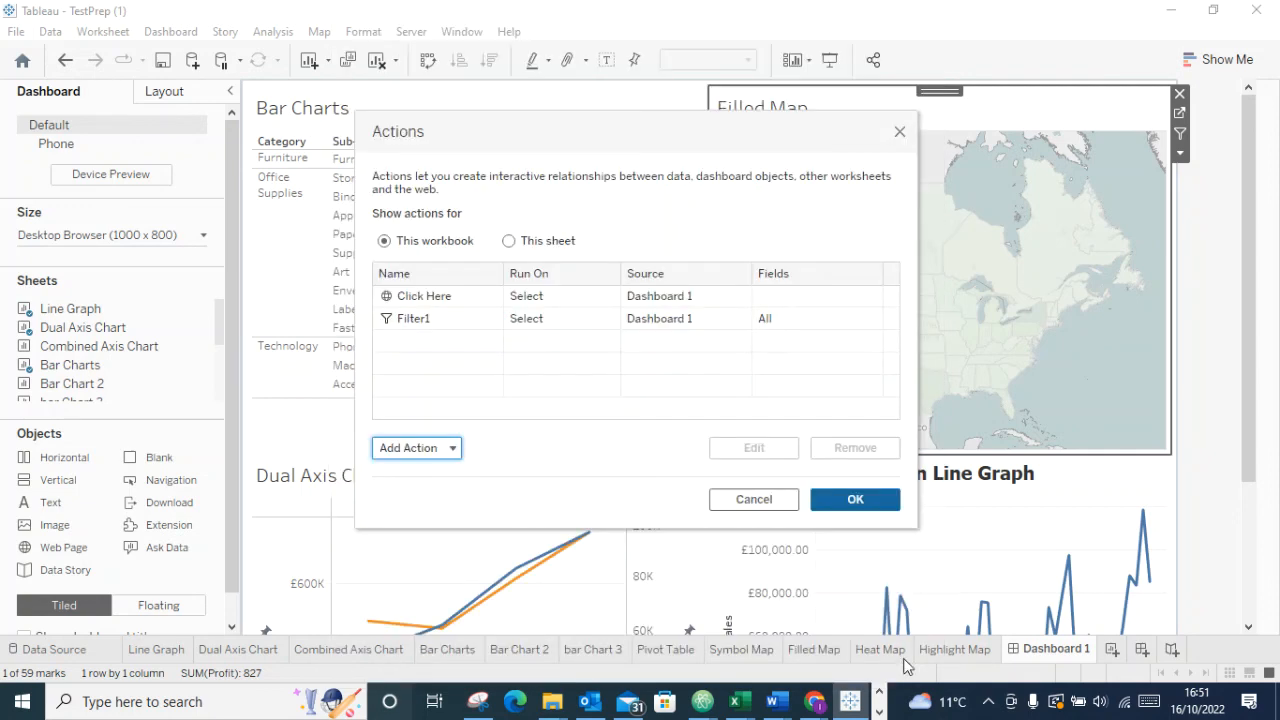
Remove the "Click Here" URL action from the dashboard's actions and apply the changes
click(500, 301)
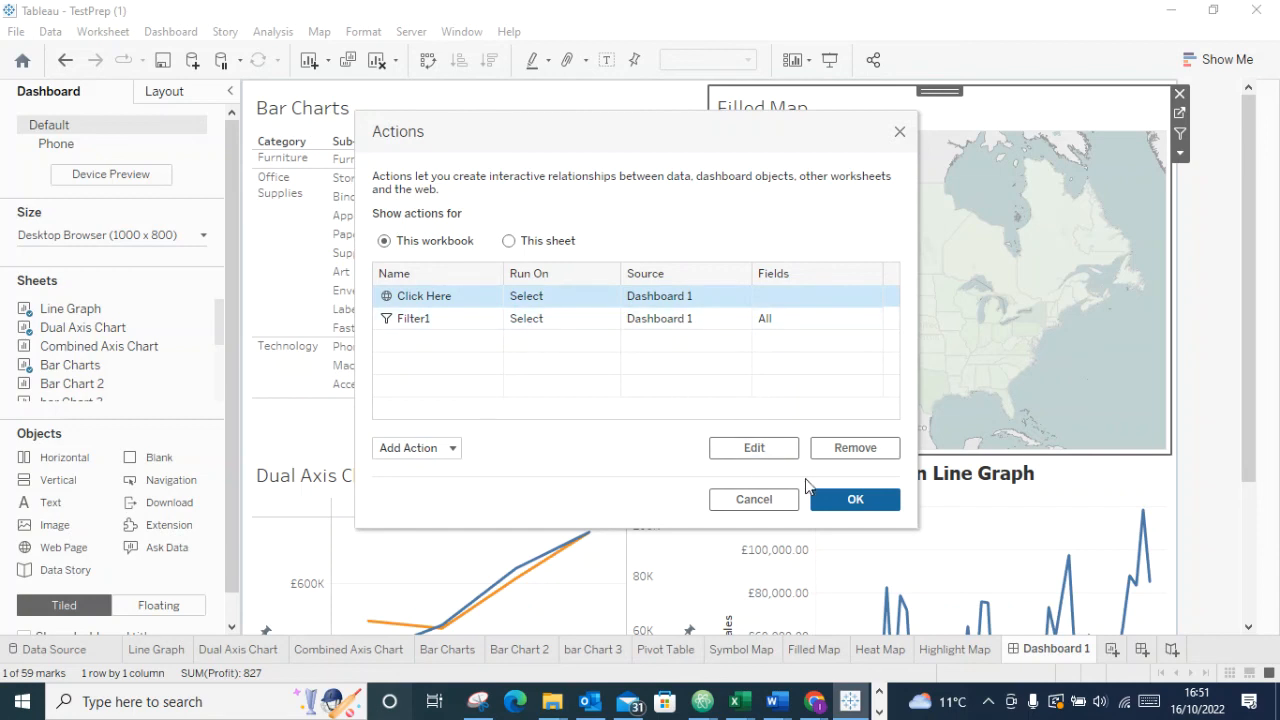
click(845, 455)
click(852, 500)
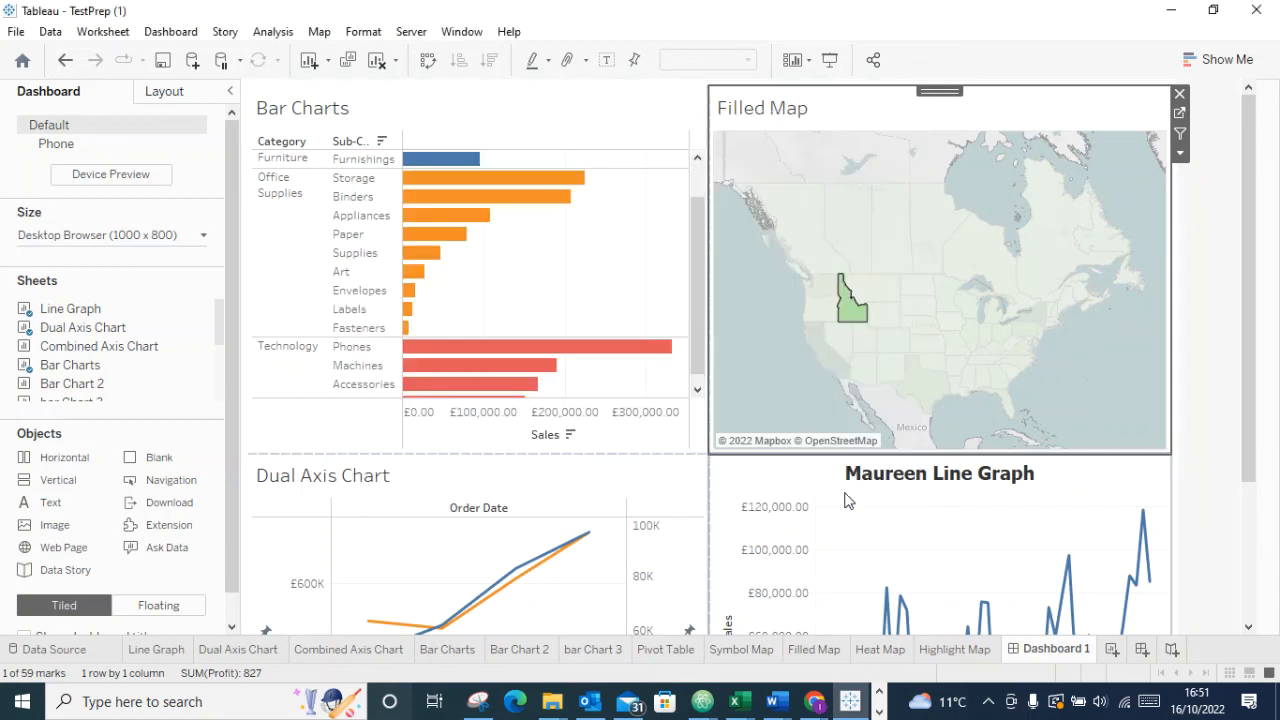
Test the filter action on the Storage, Binders, Paper and Phones bars, examine the other sheets, and clear the bar selection
click(455, 183)
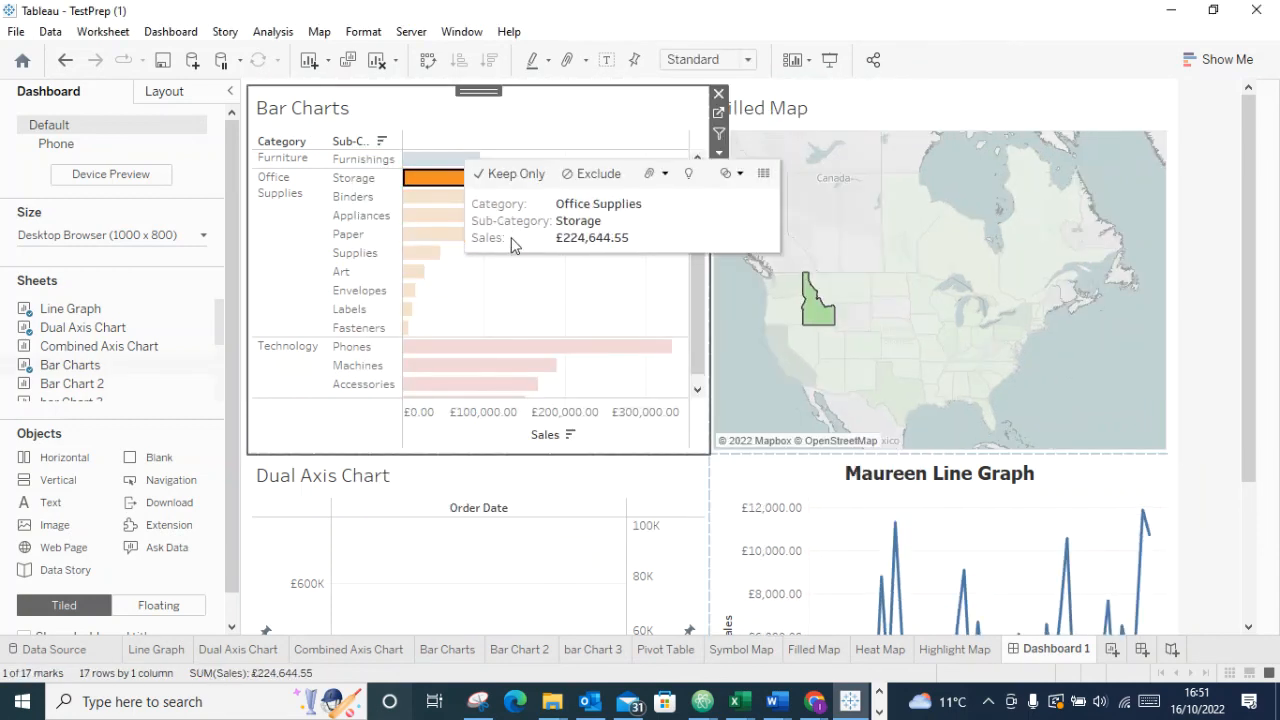
click(458, 200)
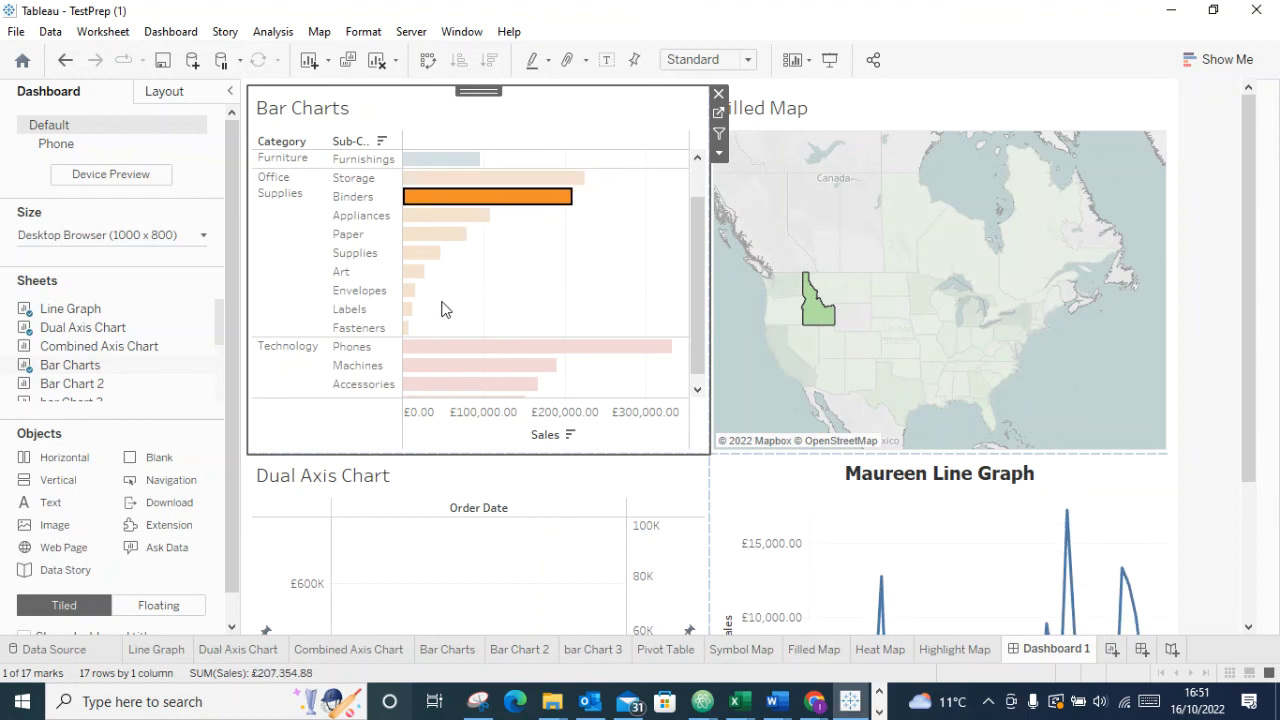
click(428, 236)
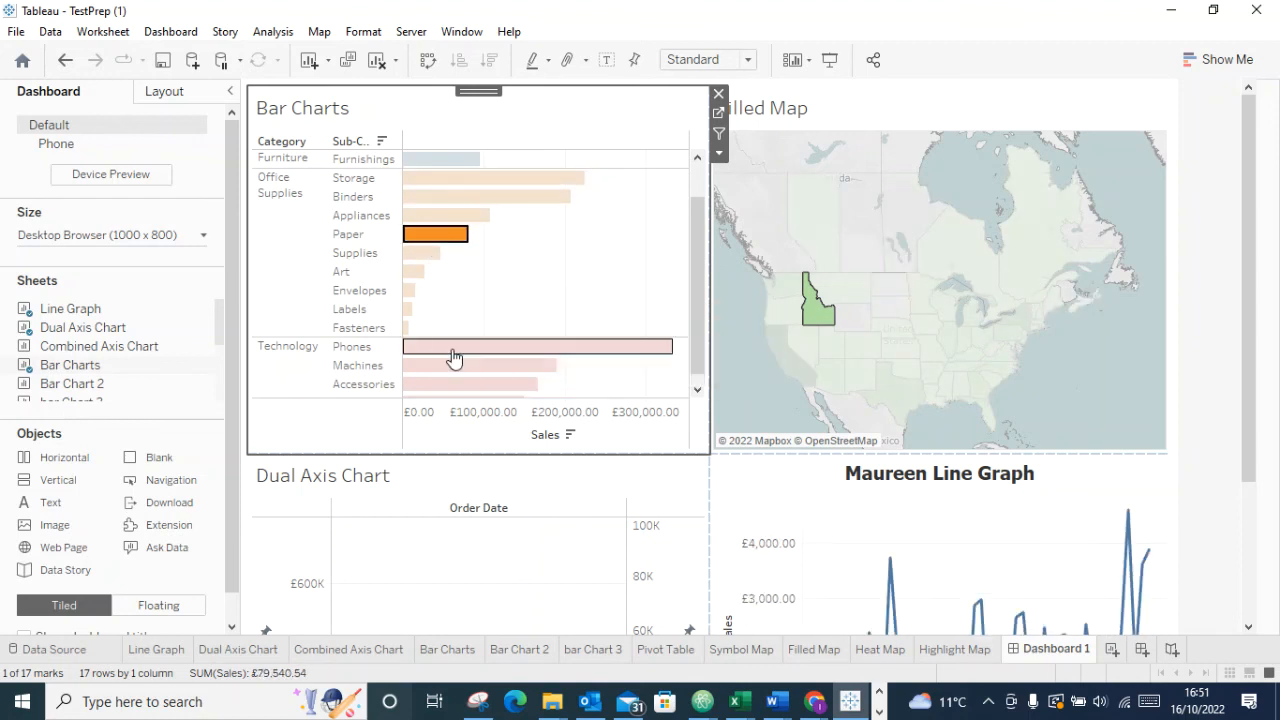
click(462, 348)
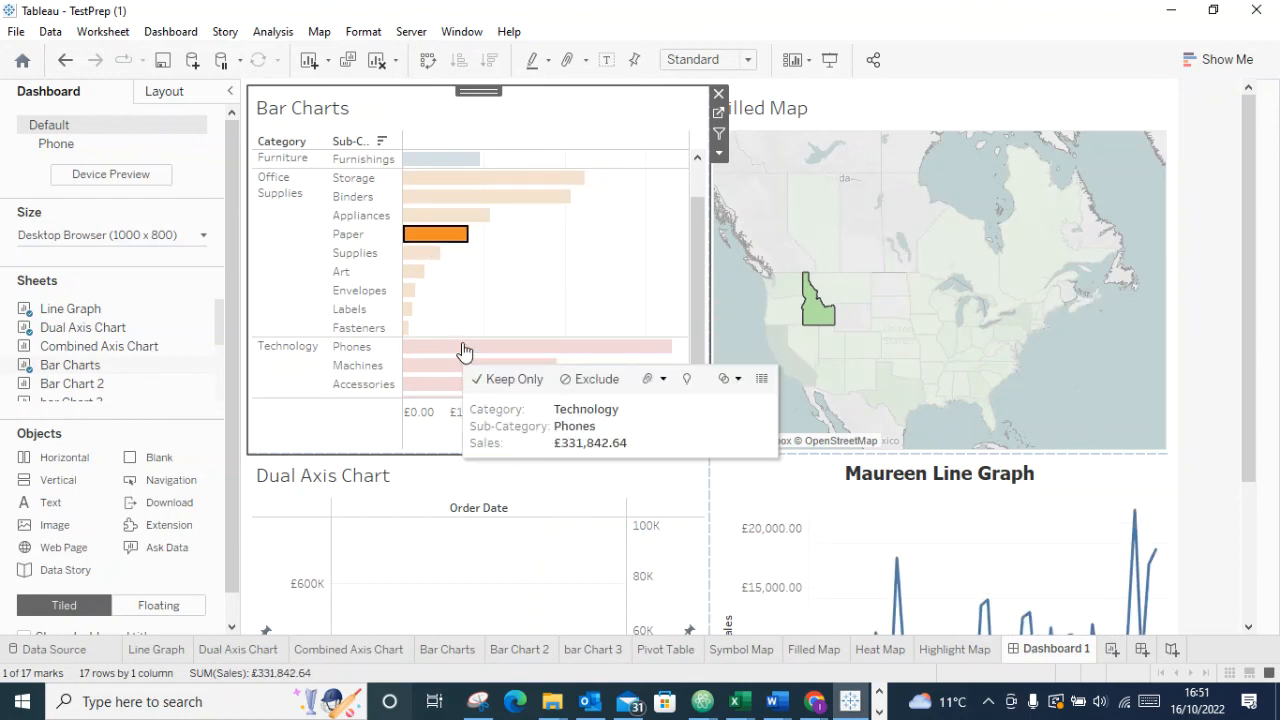
click(466, 285)
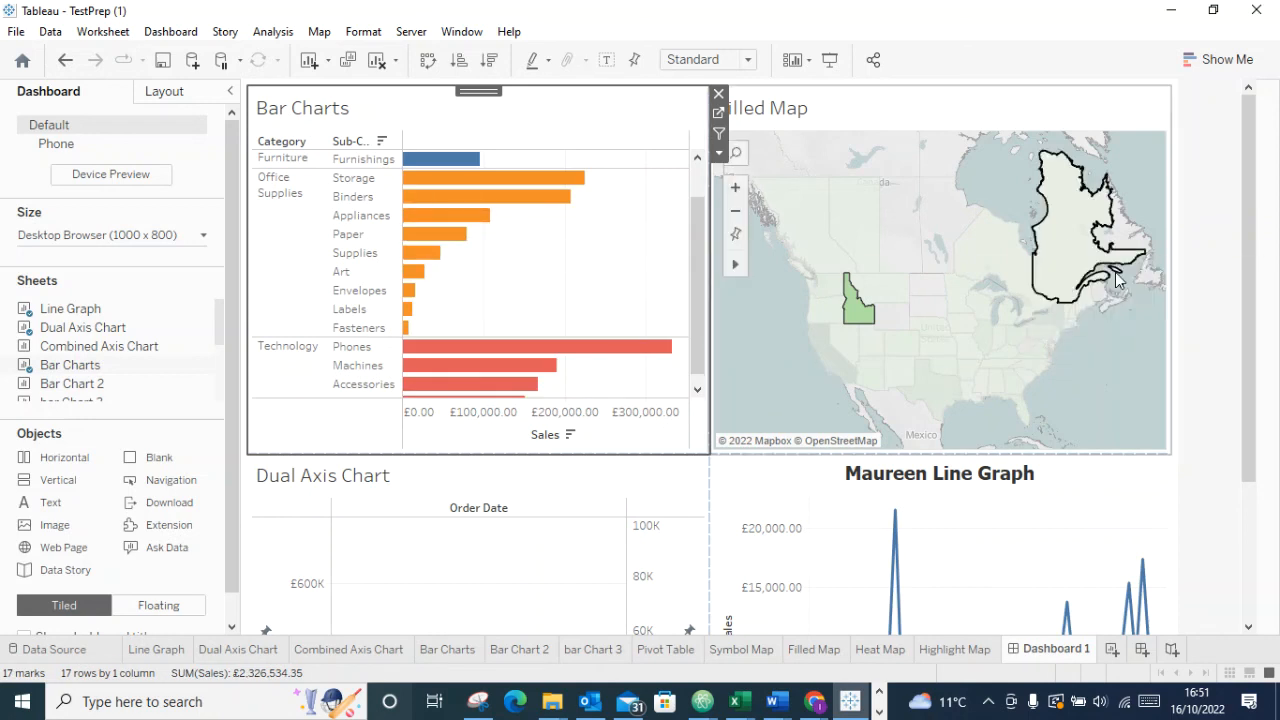
Clear the Idaho selection in the Filled Map and test the filter action on the Labels bar, examining the map and line graph
click(858, 300)
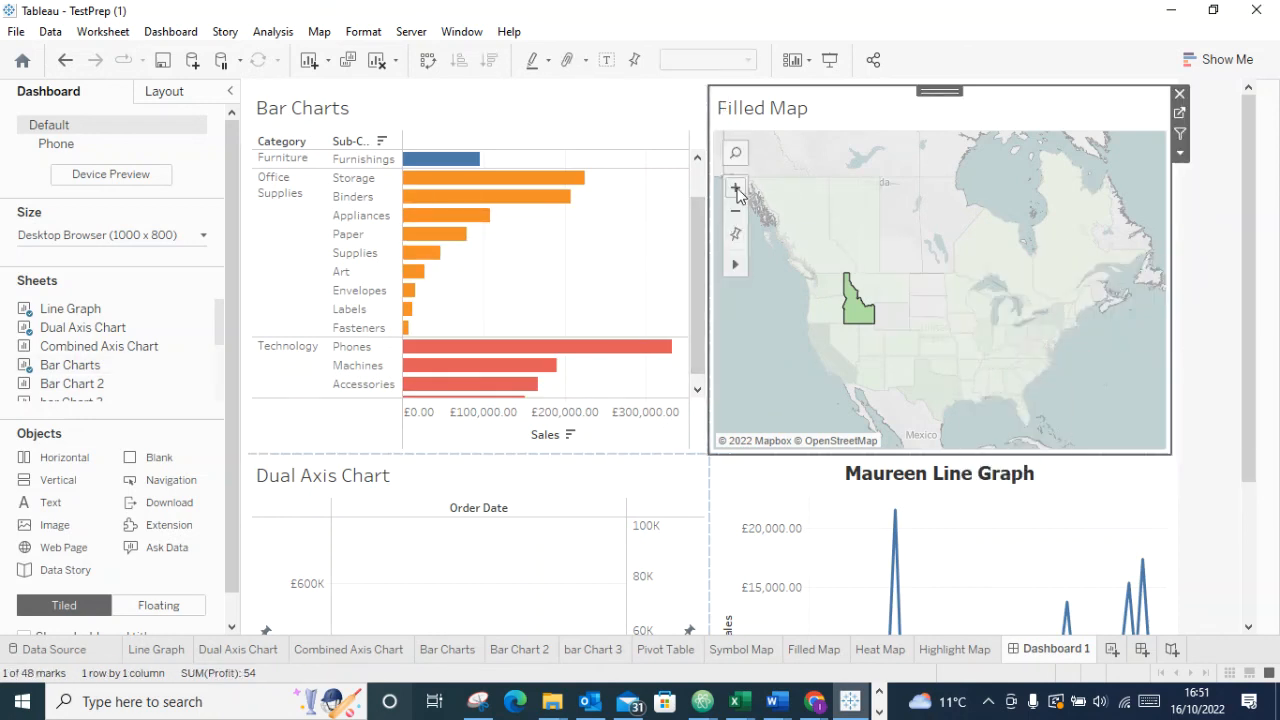
mouse_move(736, 270)
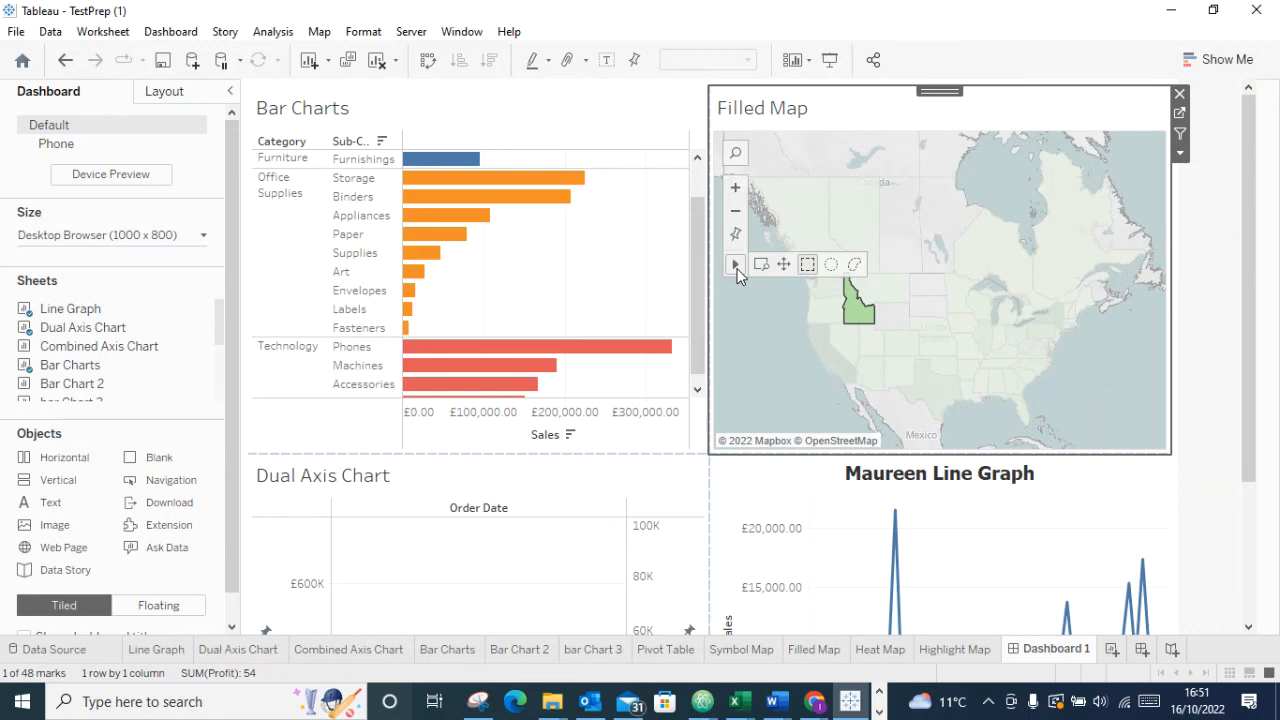
click(732, 294)
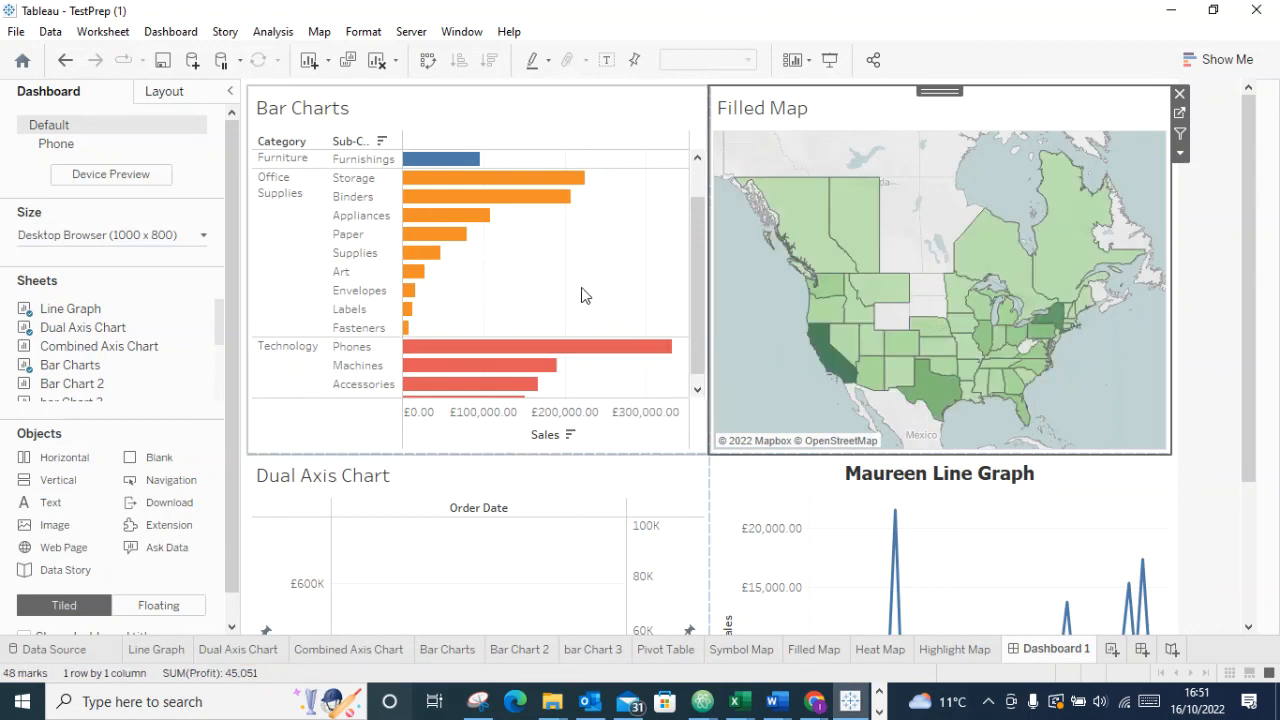
click(408, 310)
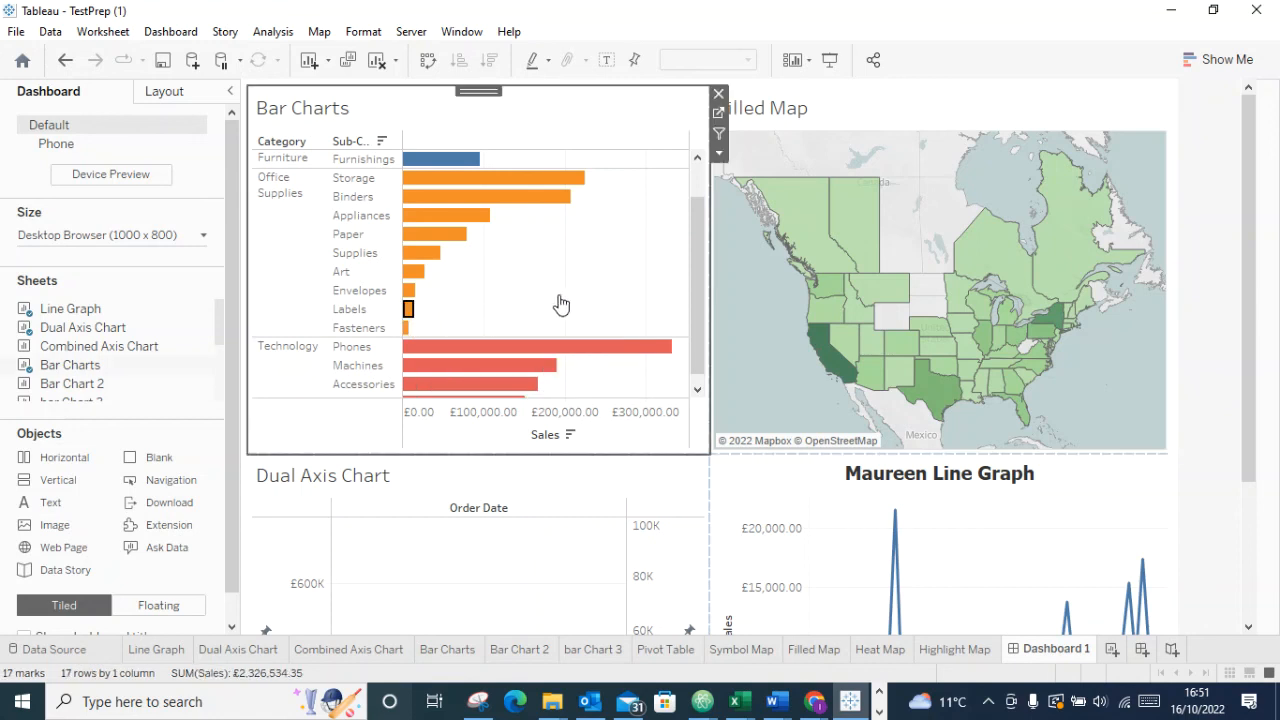
click(743, 344)
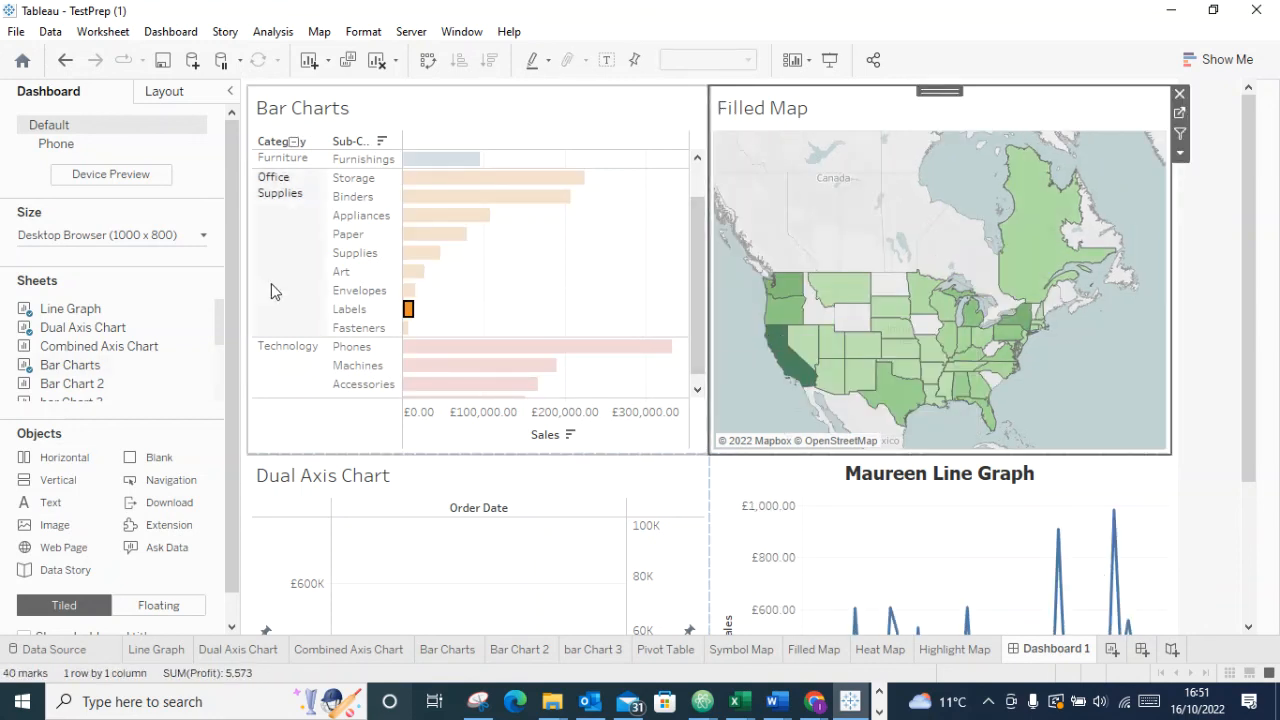
click(445, 262)
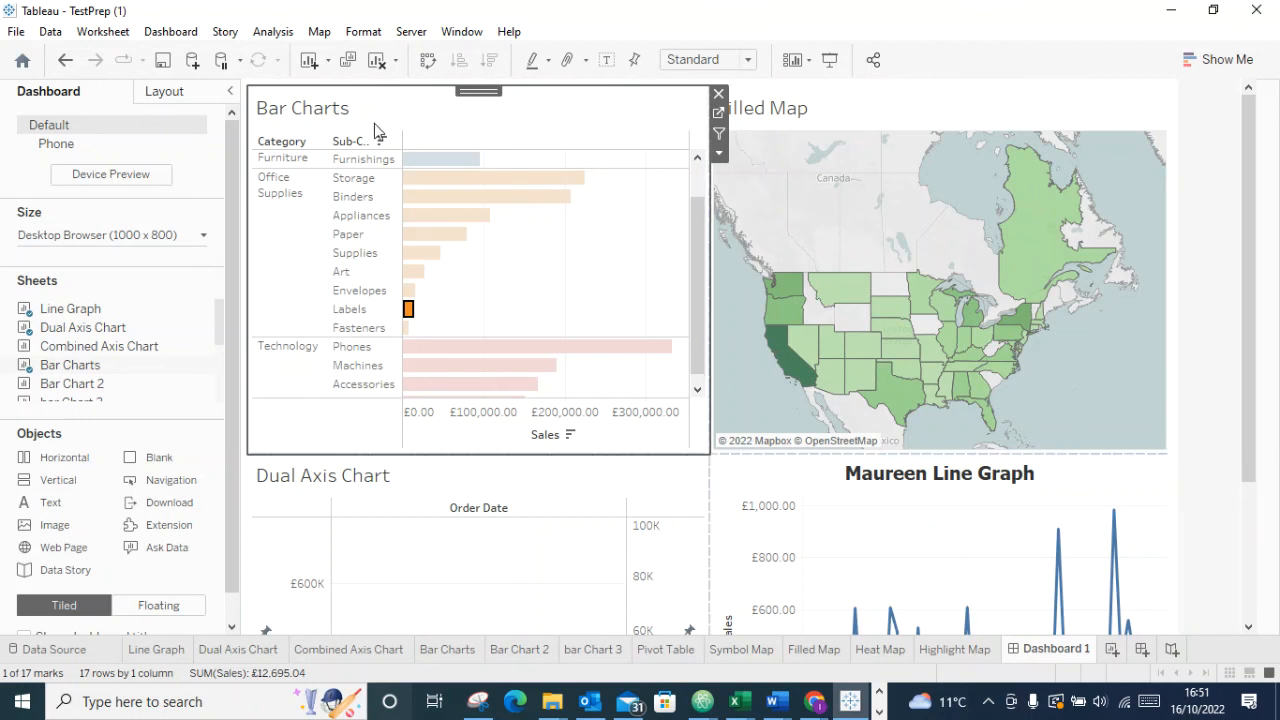
Change the fit of the Bar Charts sheet so all its bars fit in the pane, and select the Filled Map
click(749, 62)
click(694, 126)
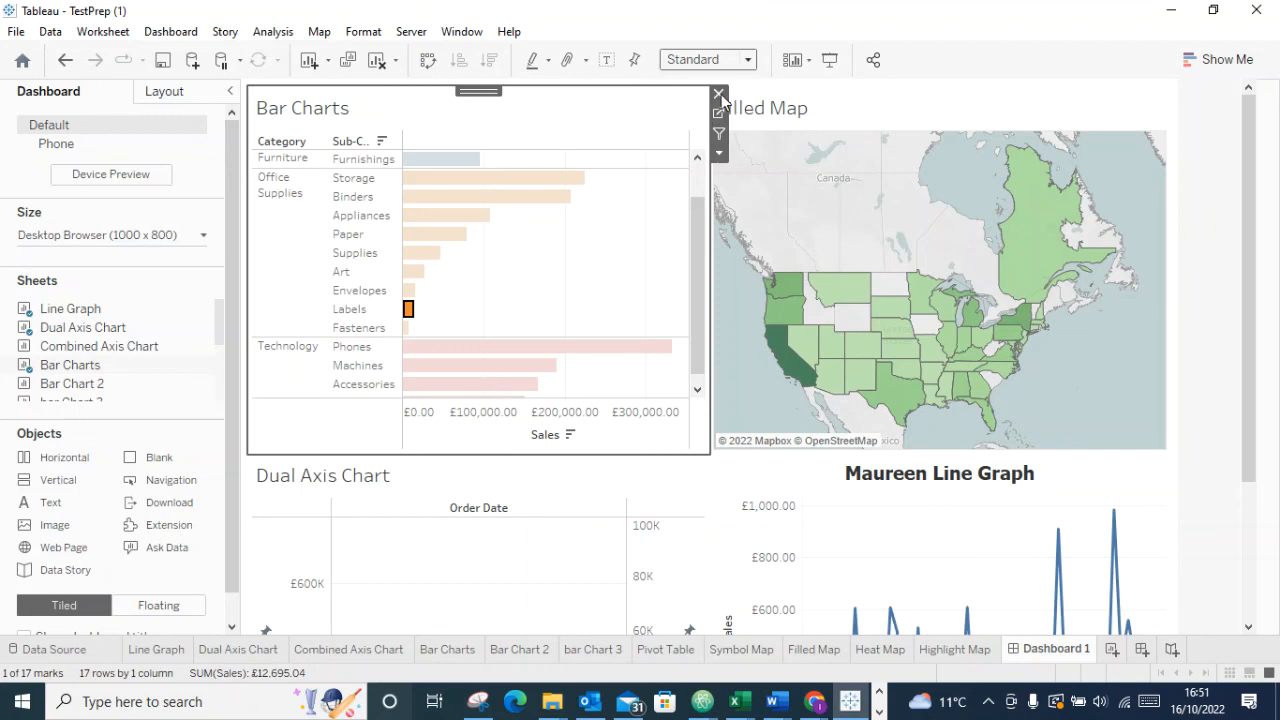
click(862, 112)
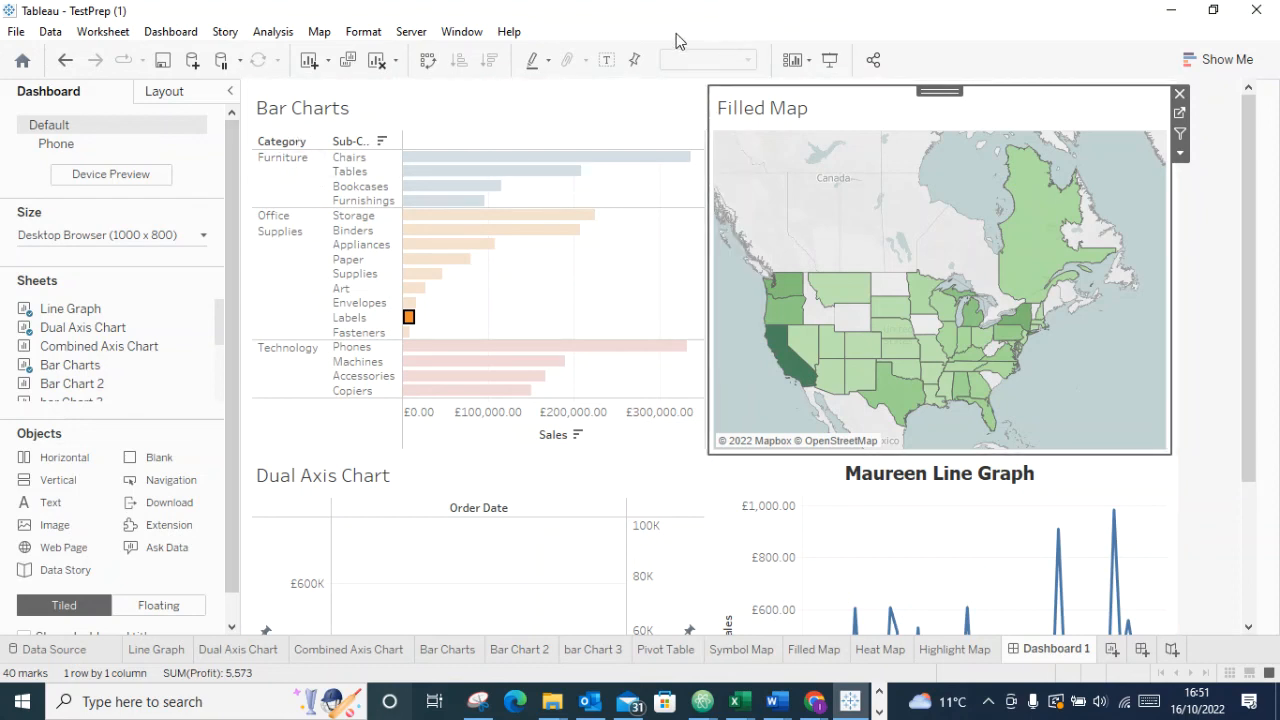
Preview the dashboard for the Desktop device type on the Generic Desktop Monitor (1920 x 1080) and add a Desktop layout
click(111, 175)
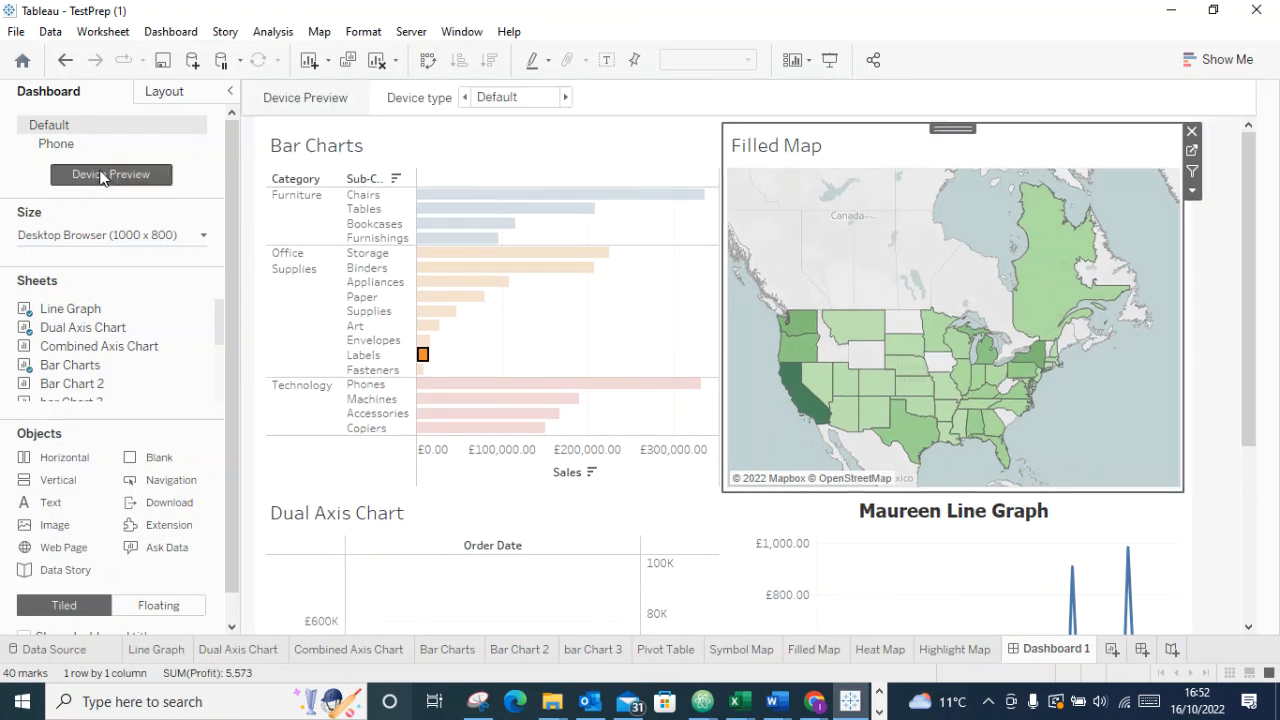
click(565, 97)
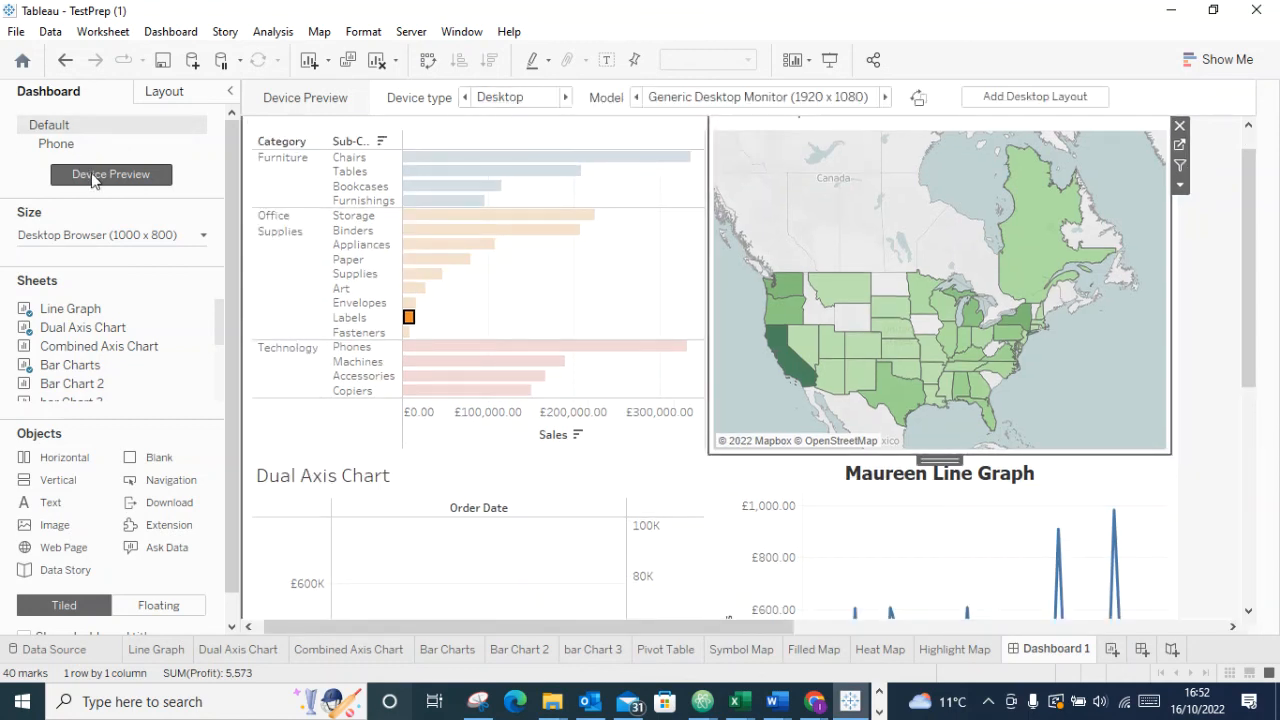
click(92, 178)
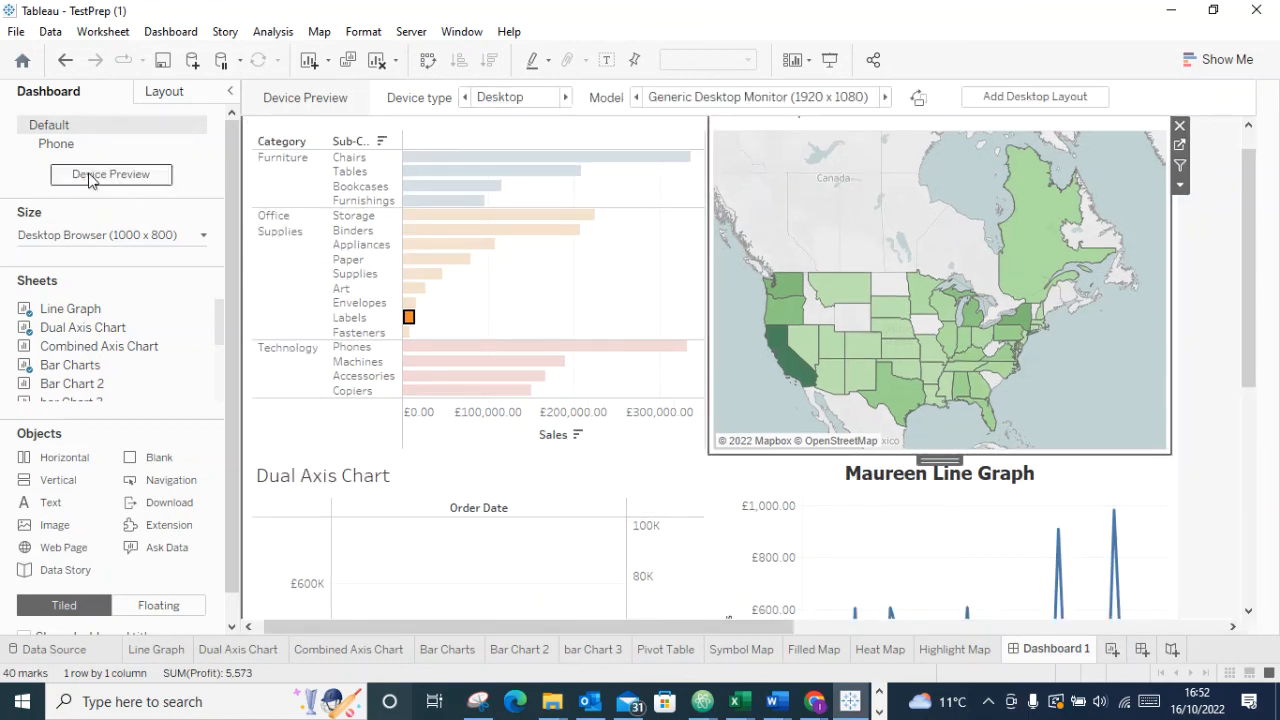
click(117, 180)
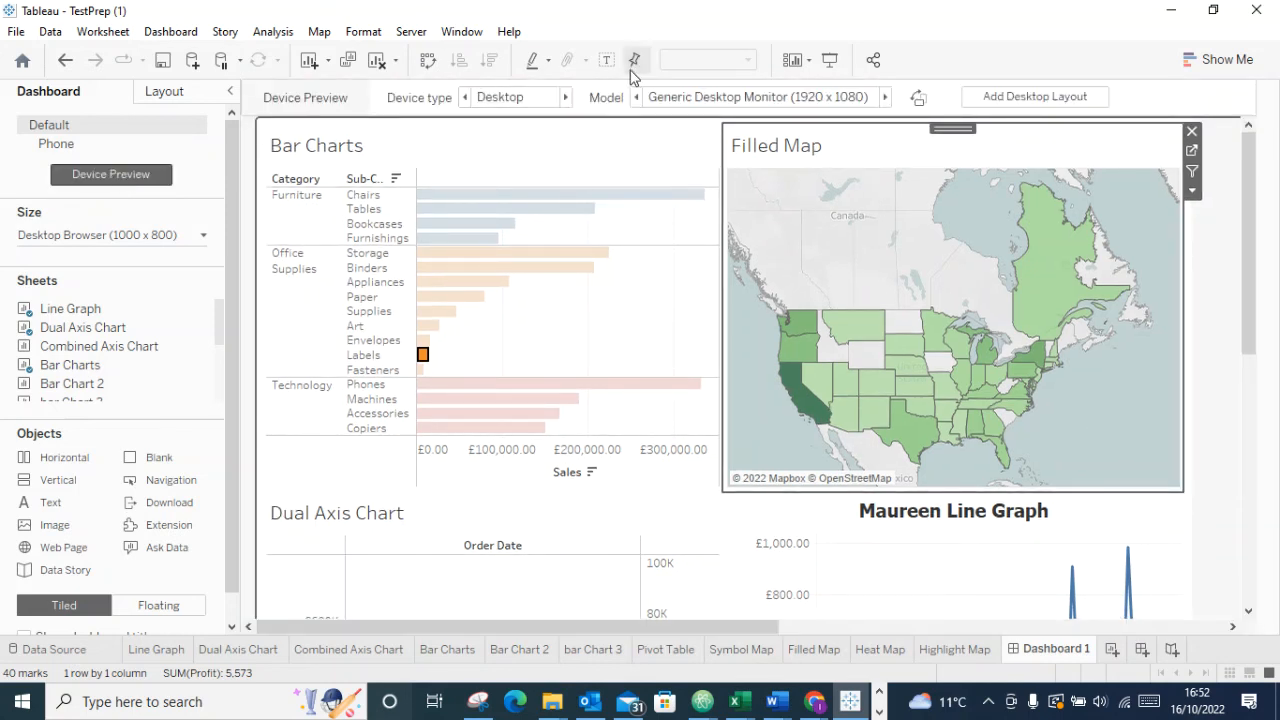
click(858, 105)
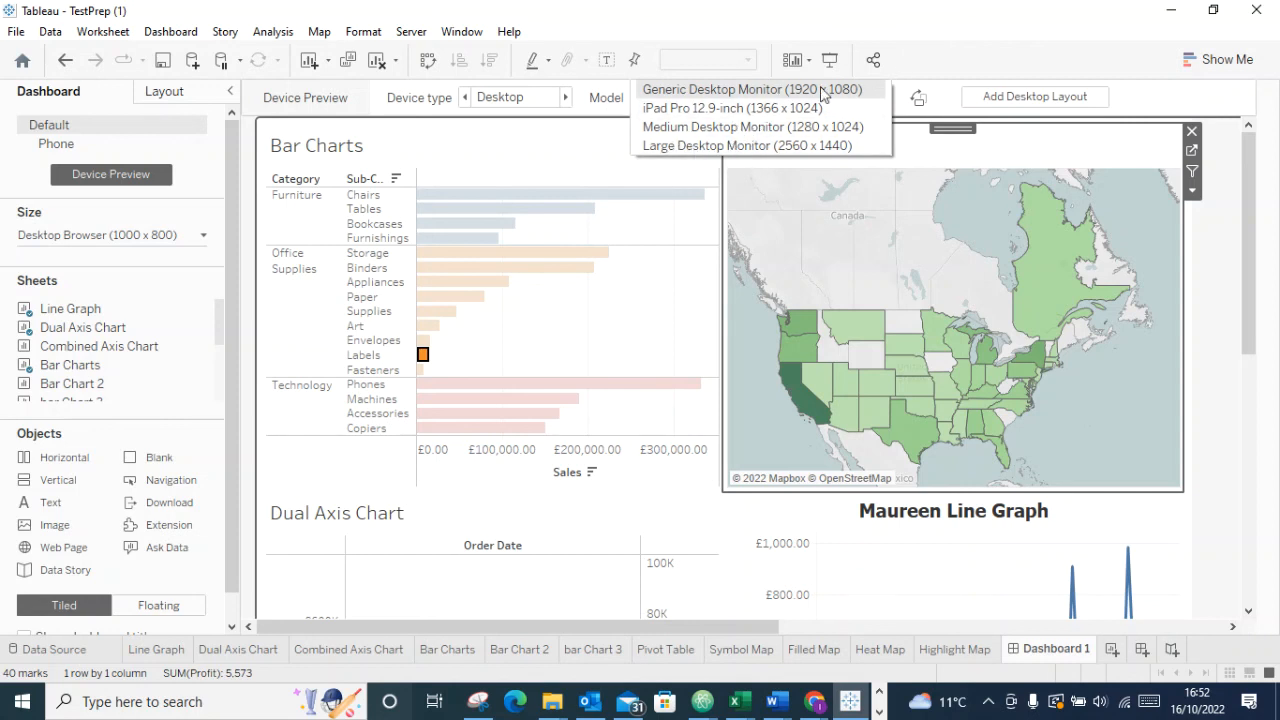
click(938, 58)
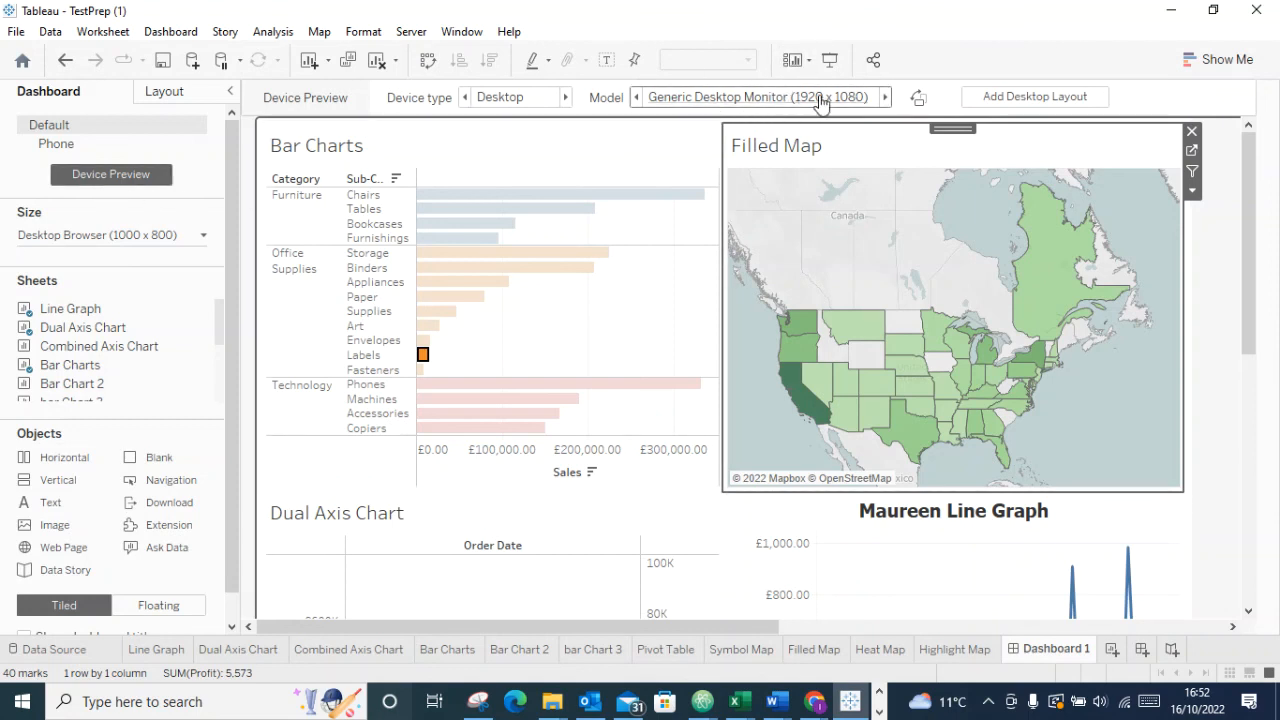
click(1010, 97)
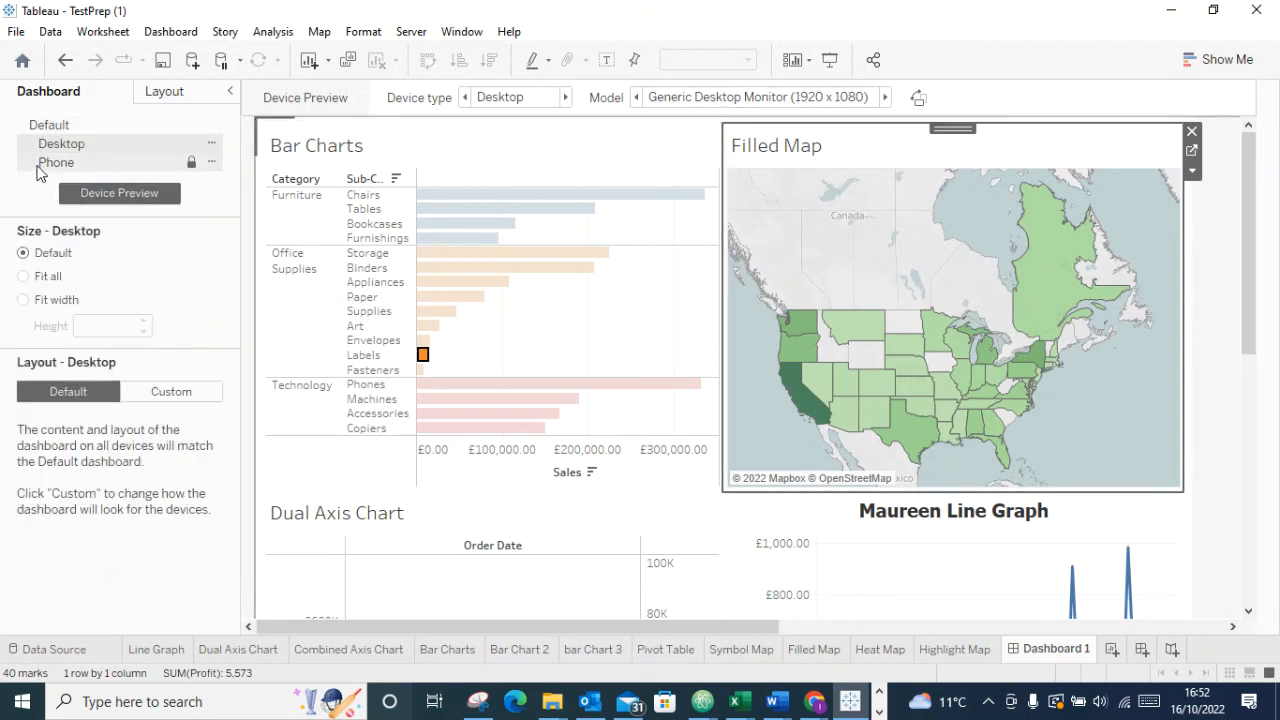
Examine how the four sheets are arranged in the Phone layout, keeping its auto-generated layout
click(42, 168)
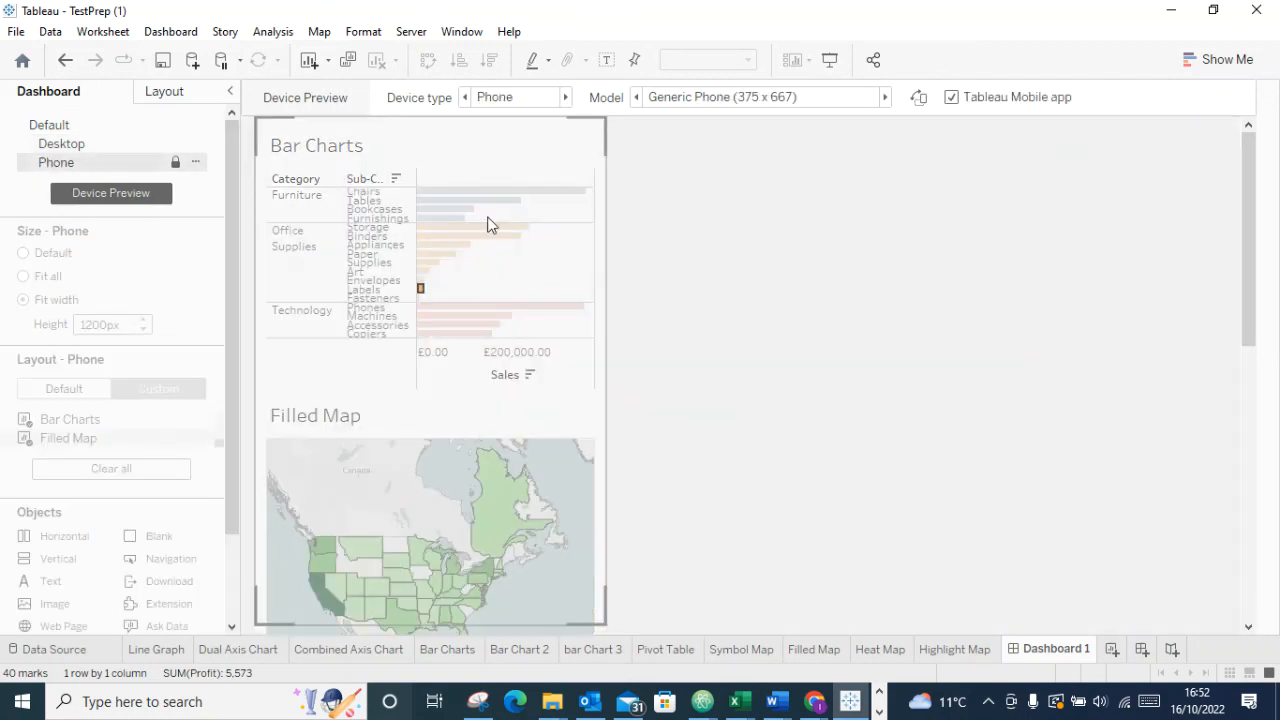
scroll(507, 397, down, 1)
scroll(507, 397, down, 3)
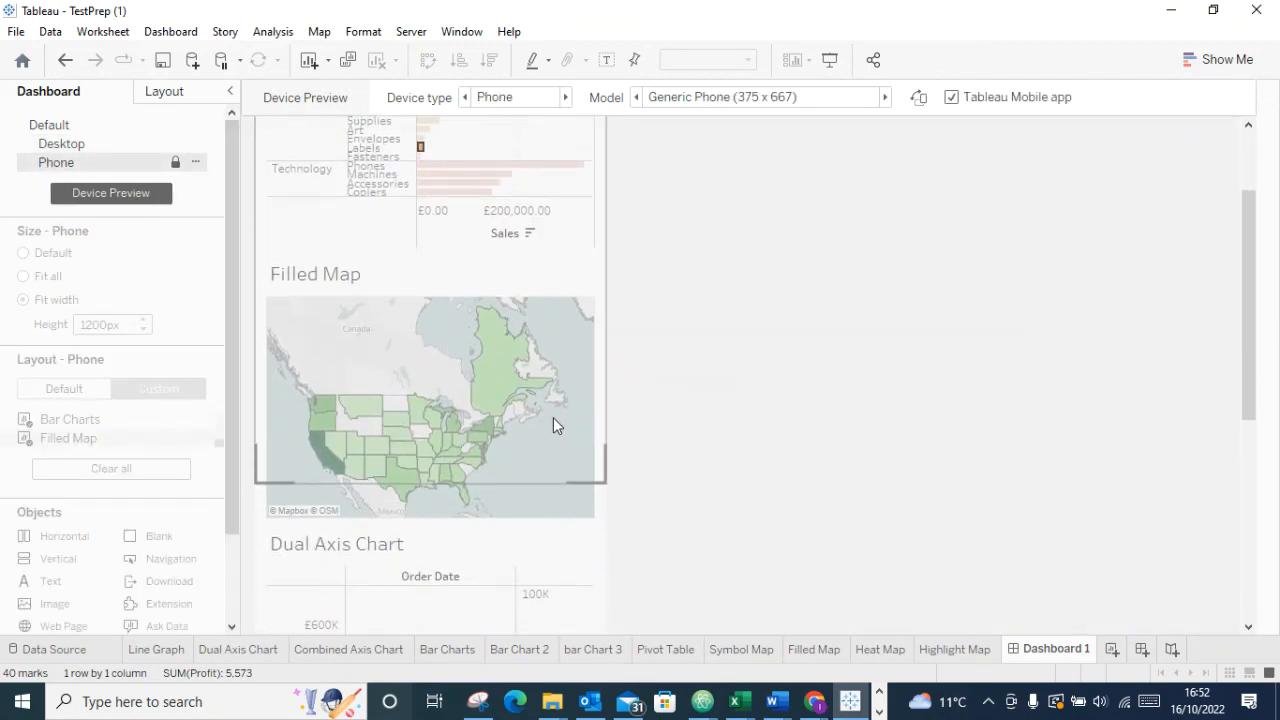
scroll(557, 427, down, 1)
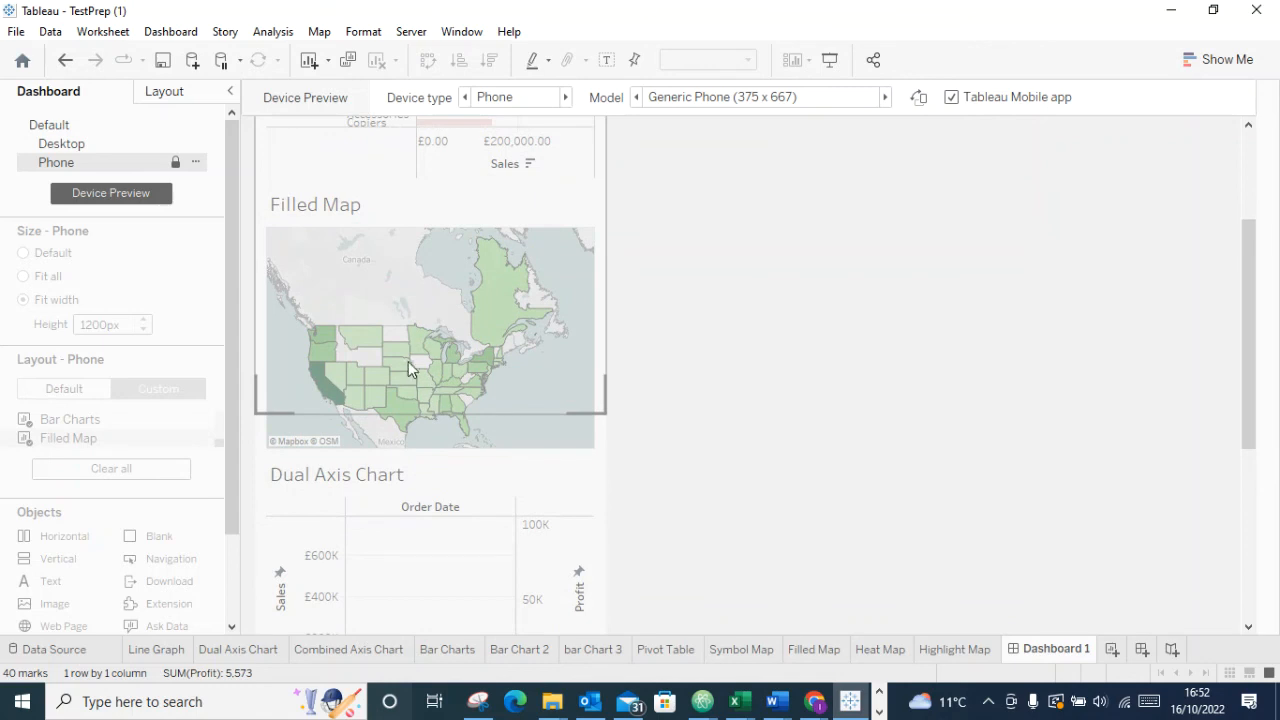
scroll(406, 367, up, 3)
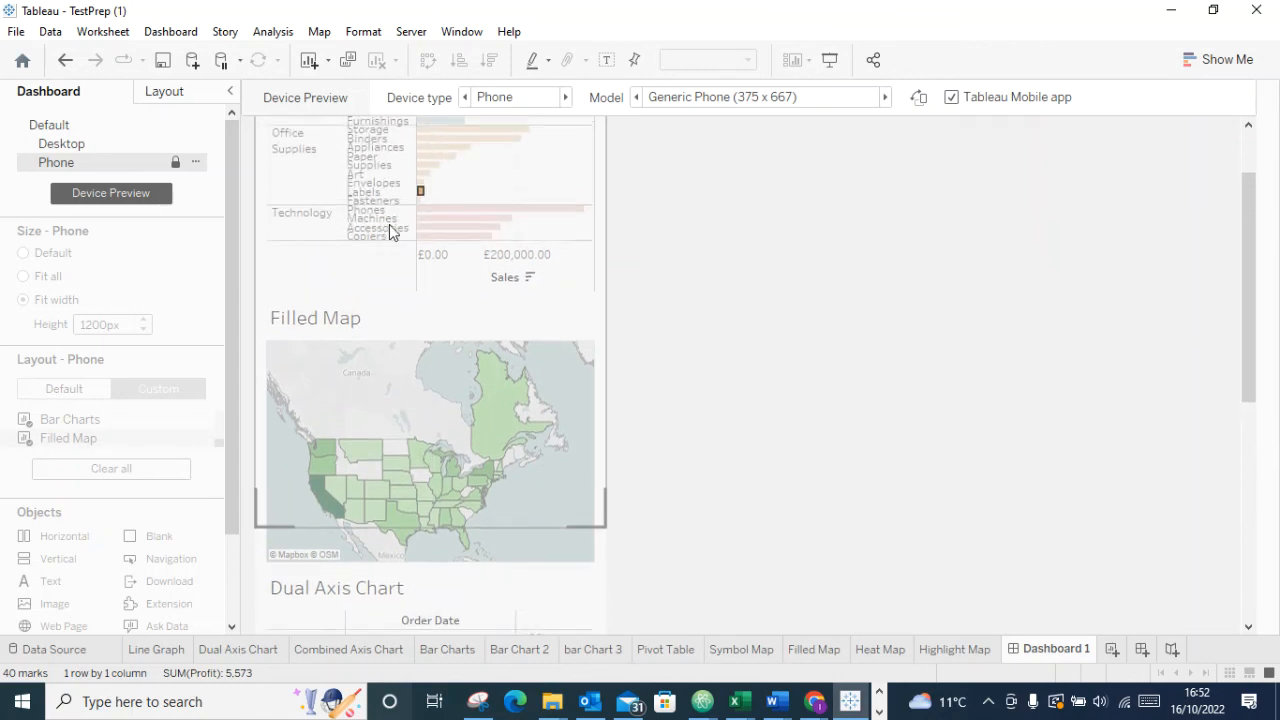
click(463, 189)
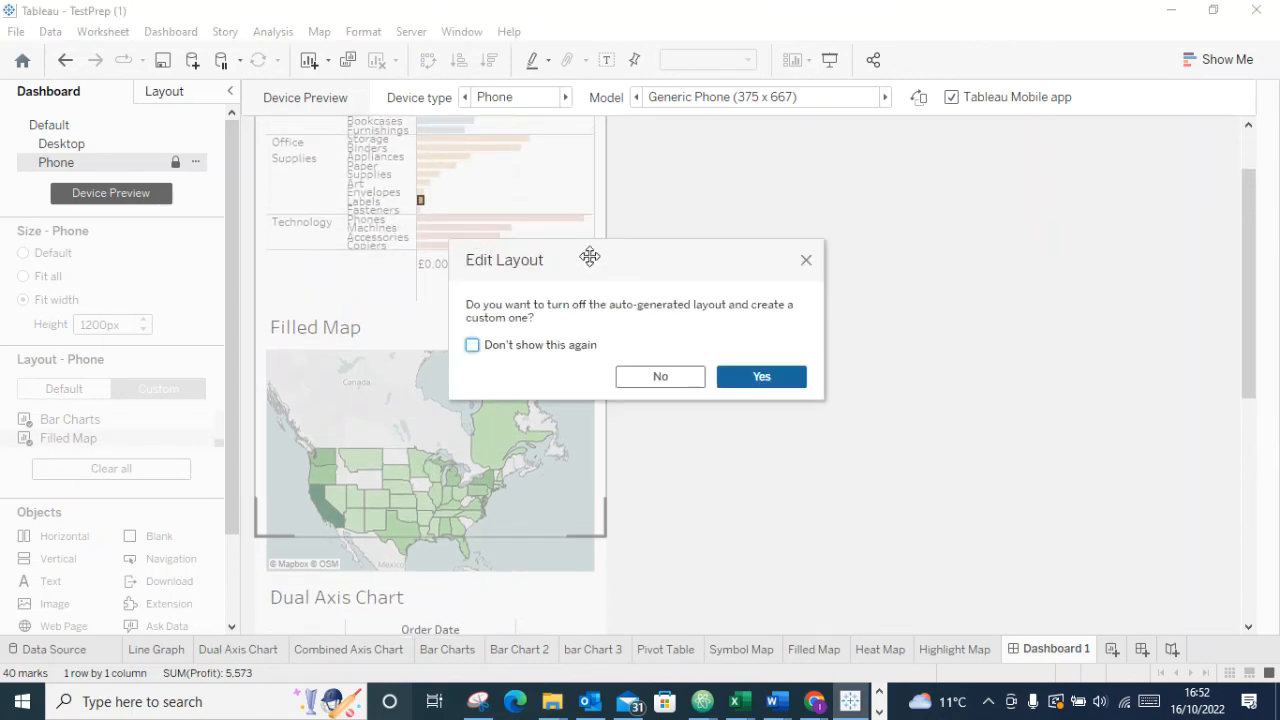
click(807, 261)
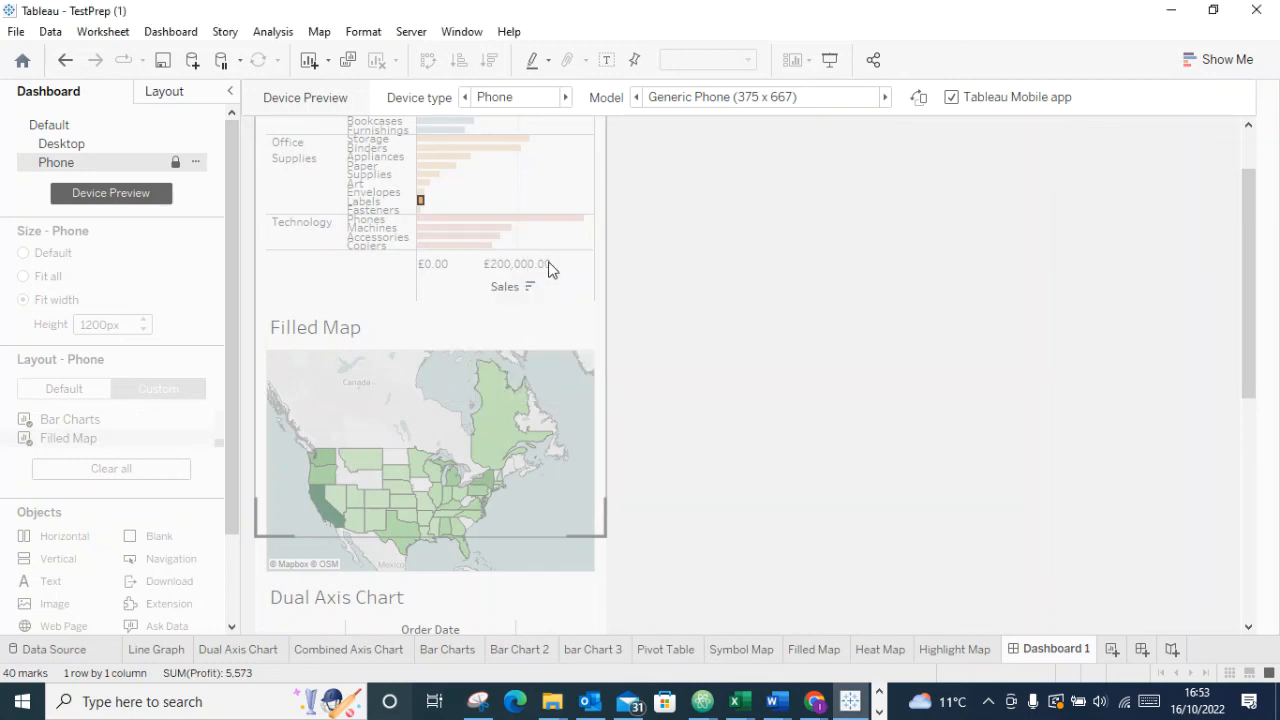
scroll(548, 260, up, 1)
click(486, 236)
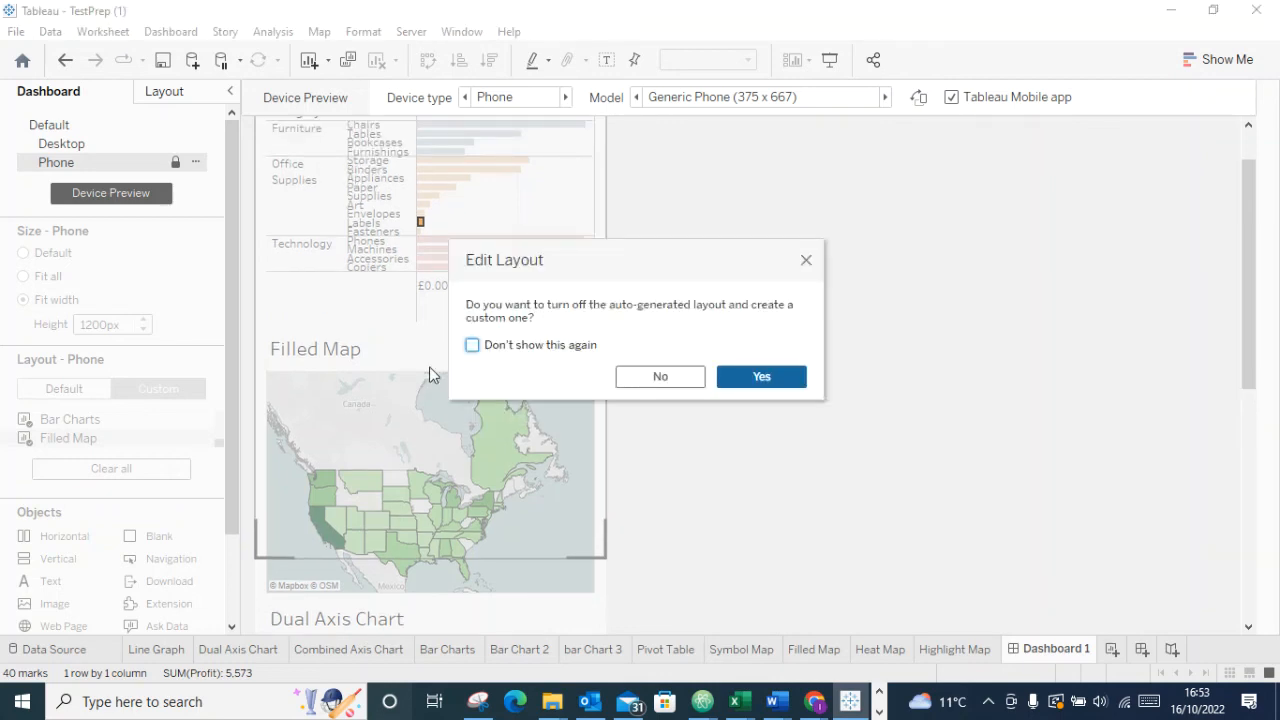
click(805, 260)
scroll(477, 384, down, 4)
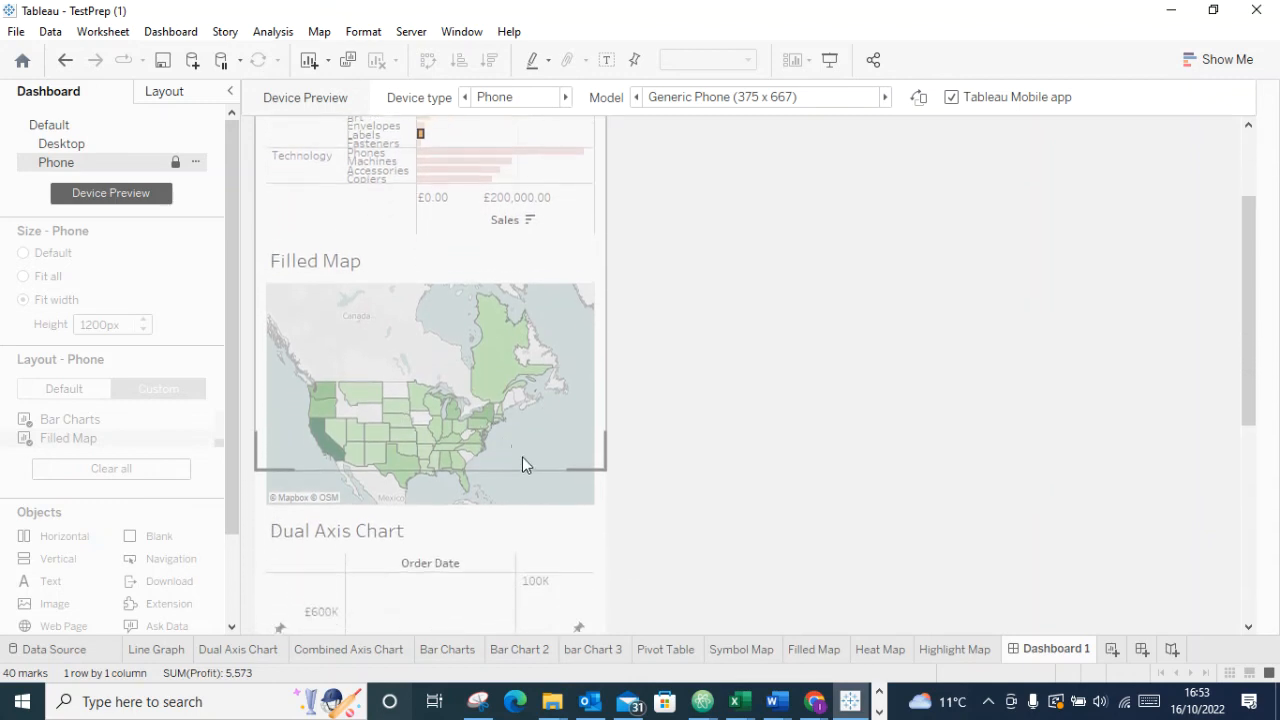
scroll(527, 459, down, 3)
drag(1243, 271, 1229, 77)
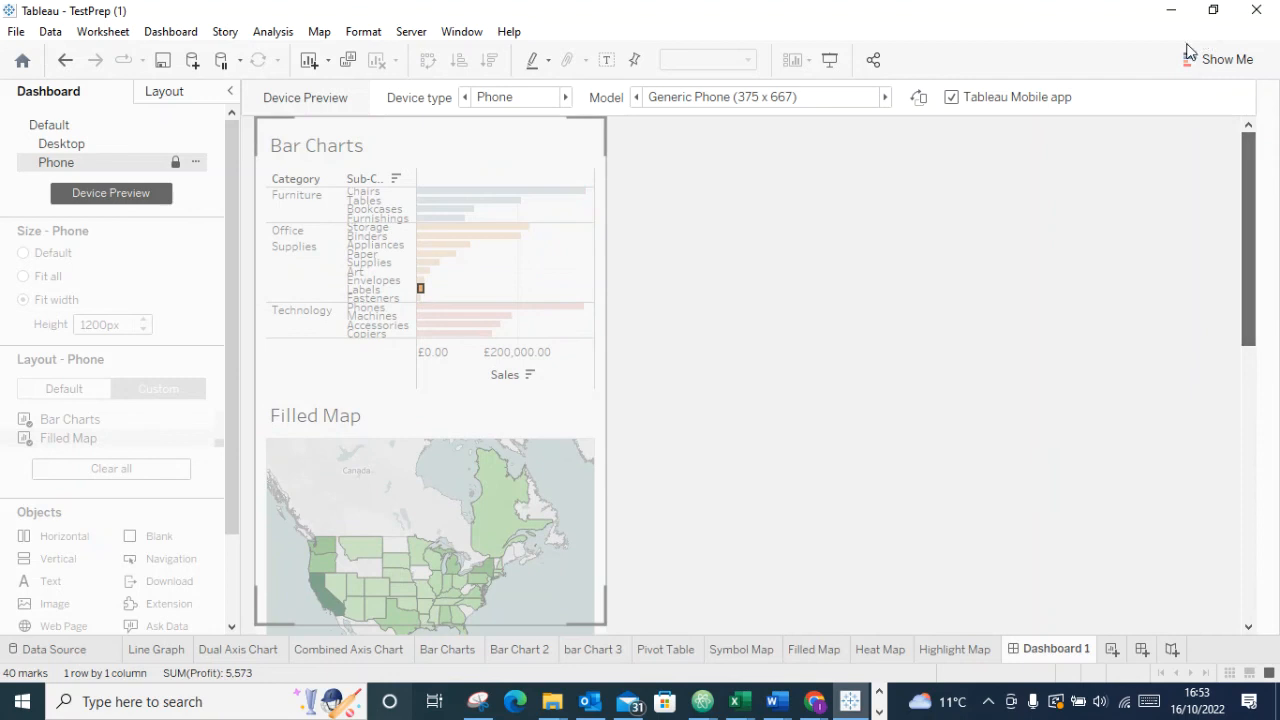
Unlock the Phone layout, try the Fit all and Default sizes, and return it to Fit width at 1200px height
click(175, 165)
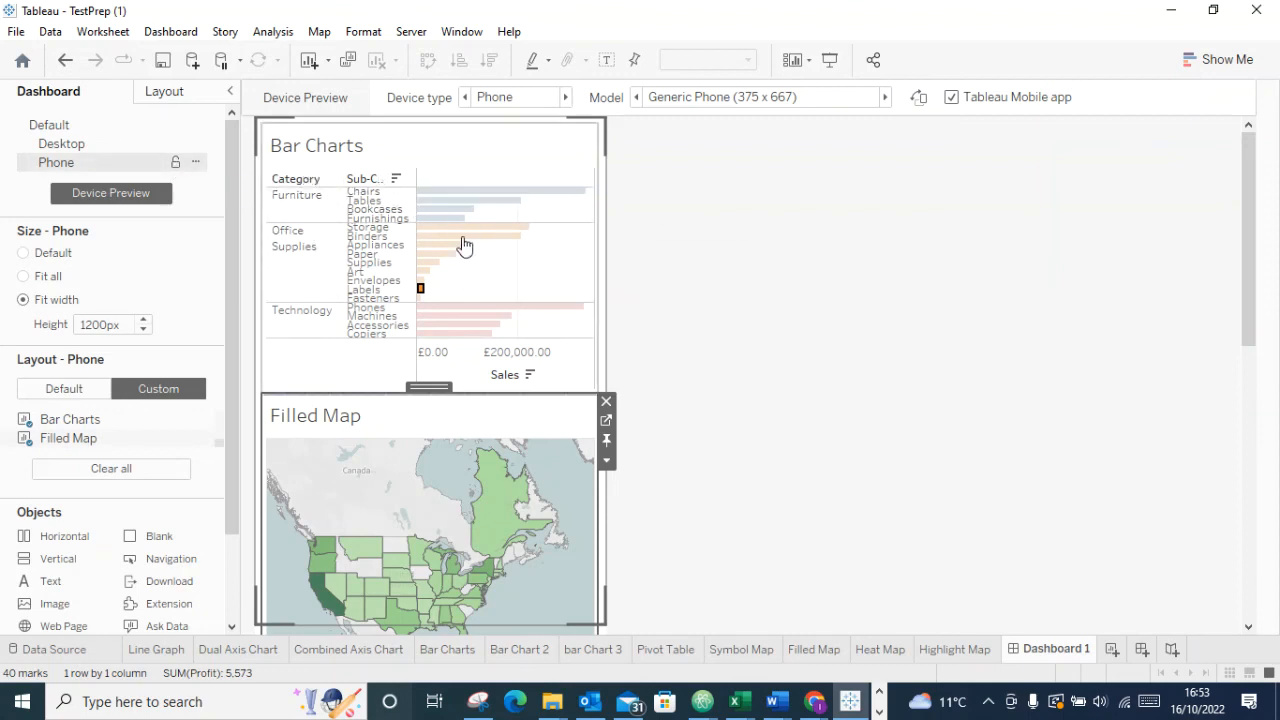
click(47, 278)
click(48, 255)
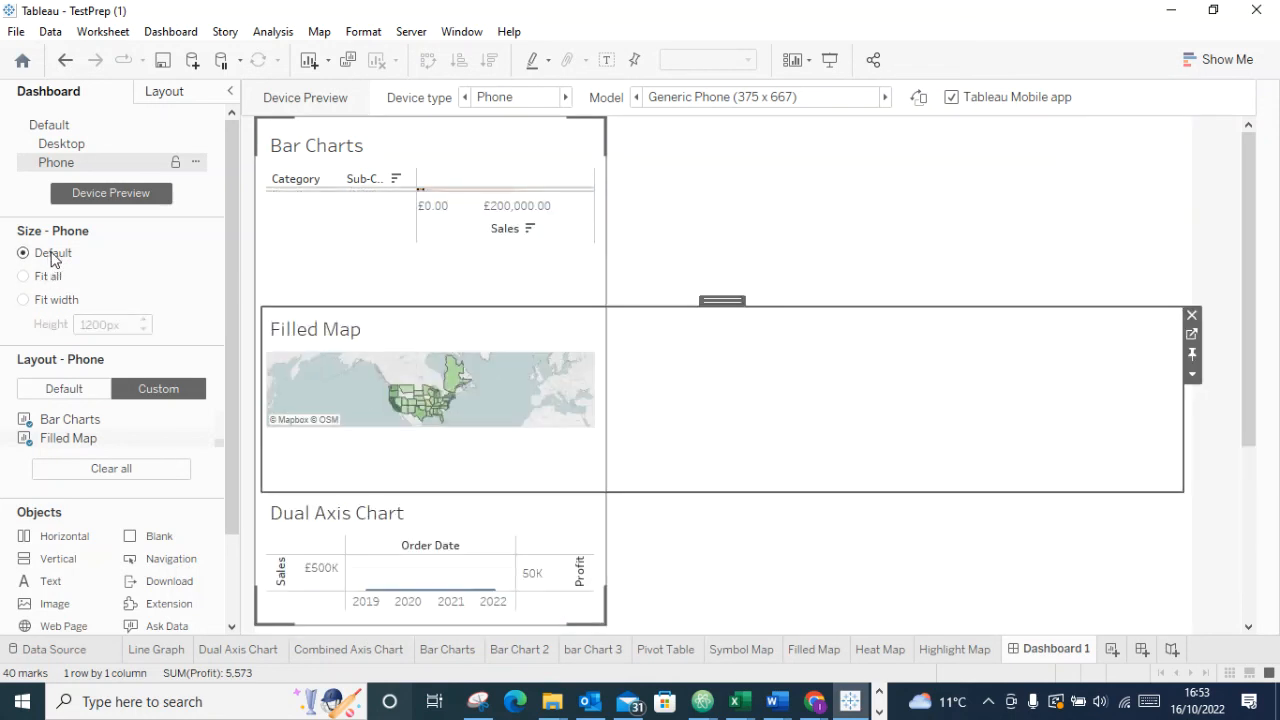
click(40, 299)
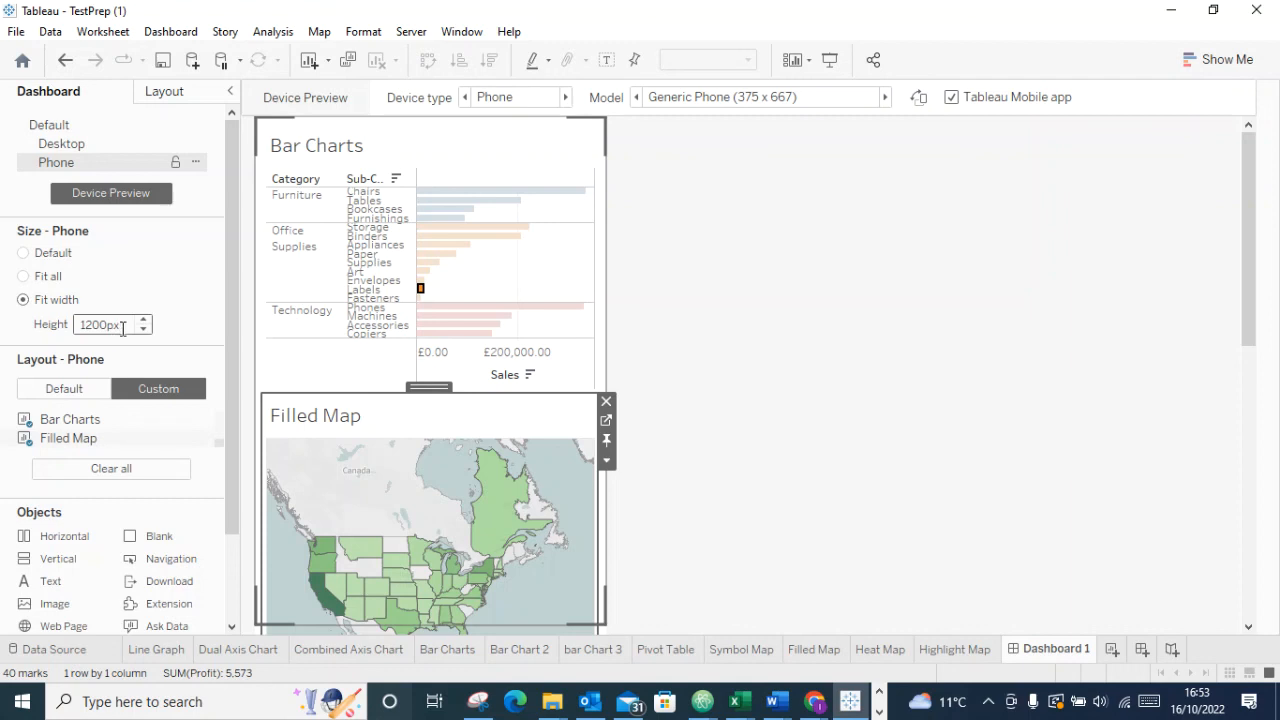
click(144, 320)
scroll(440, 378, down, 1)
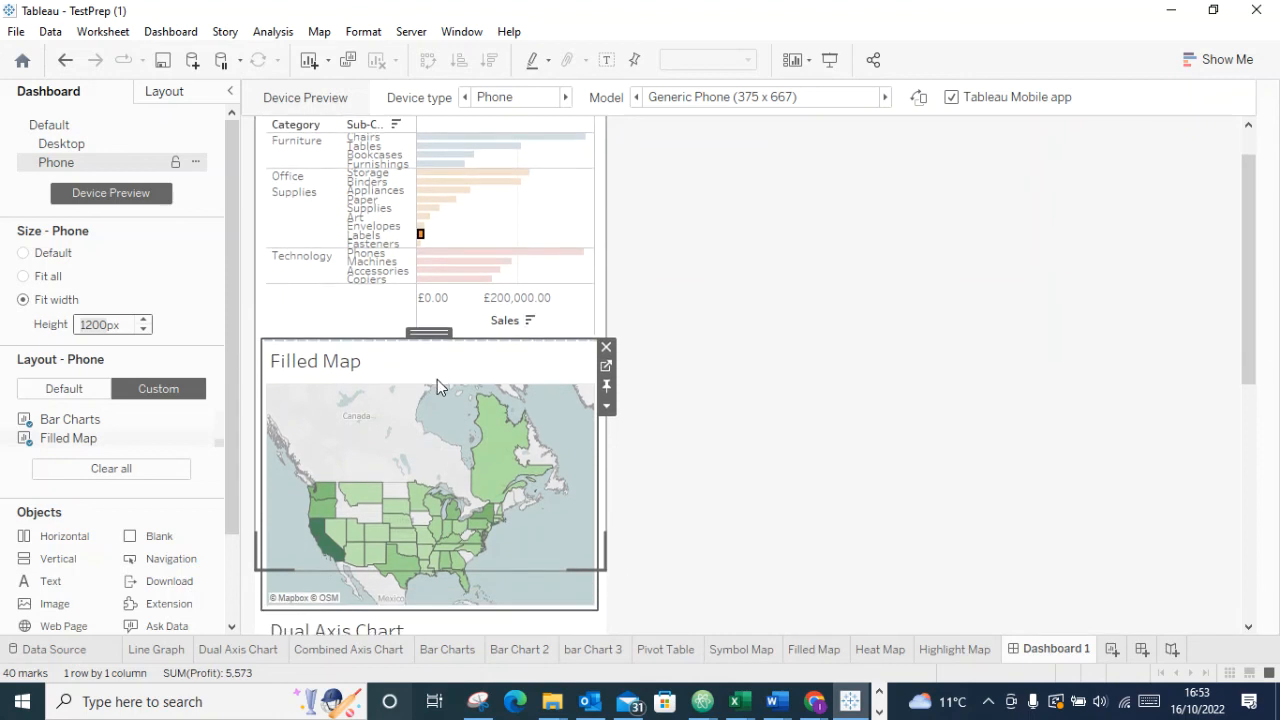
Lock the Phone layout again without using its other layout options, and examine the stacked sheets
click(195, 163)
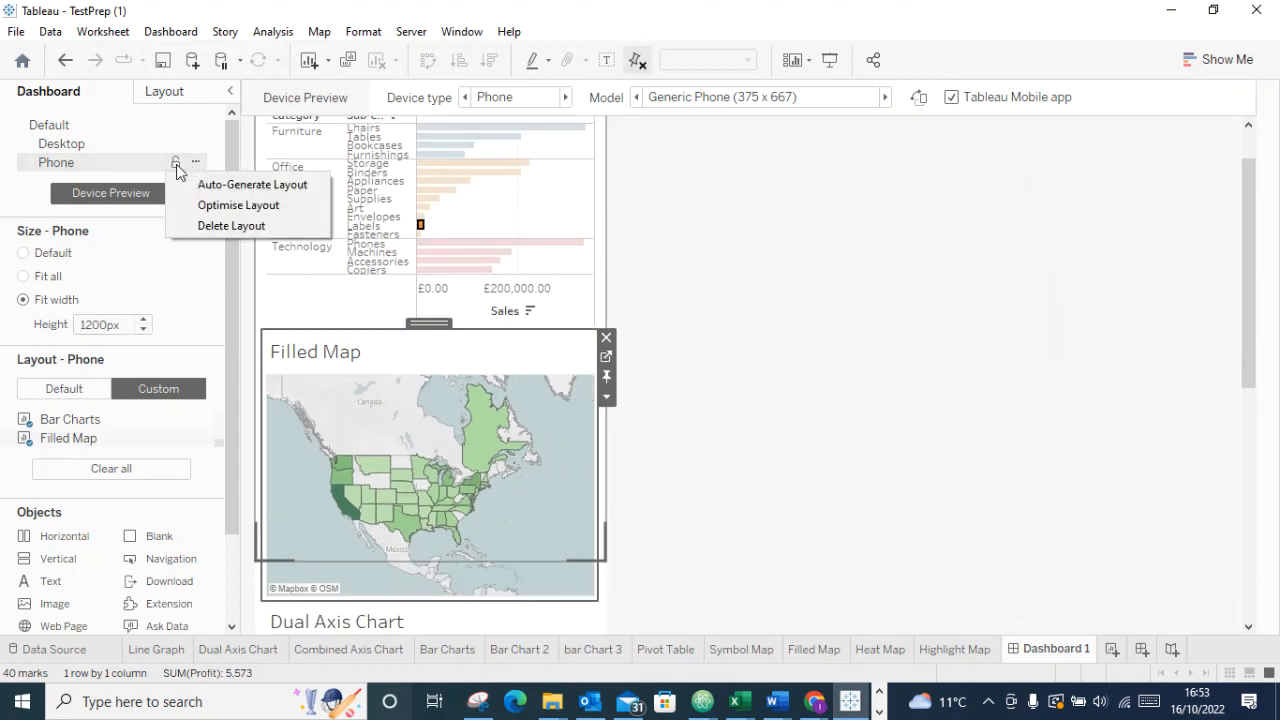
click(175, 165)
click(175, 165)
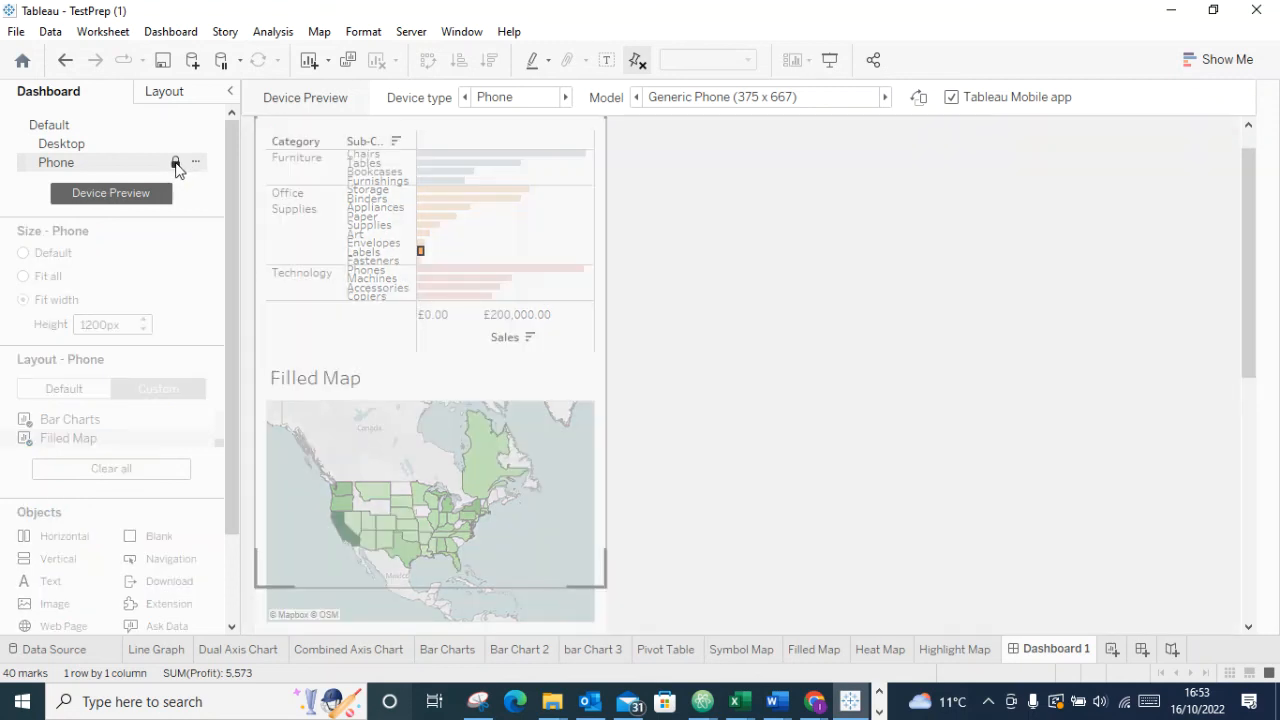
scroll(529, 377, down, 3)
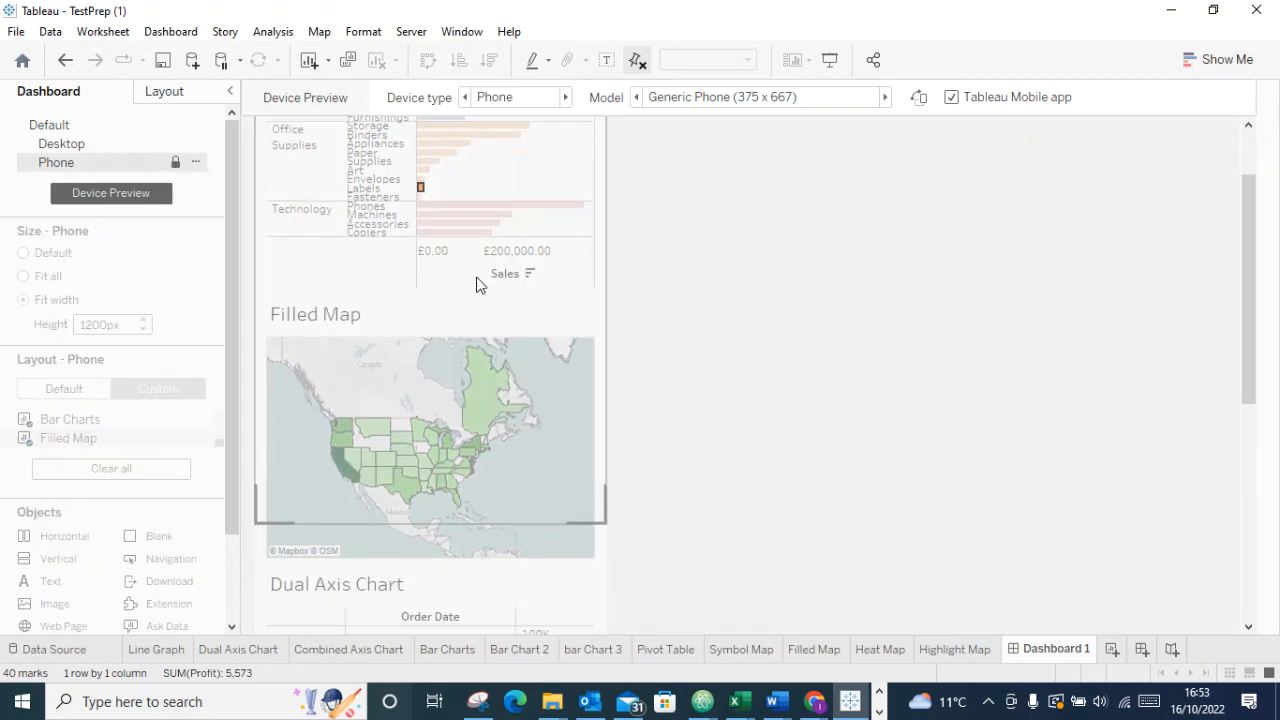
scroll(440, 290, up, 1)
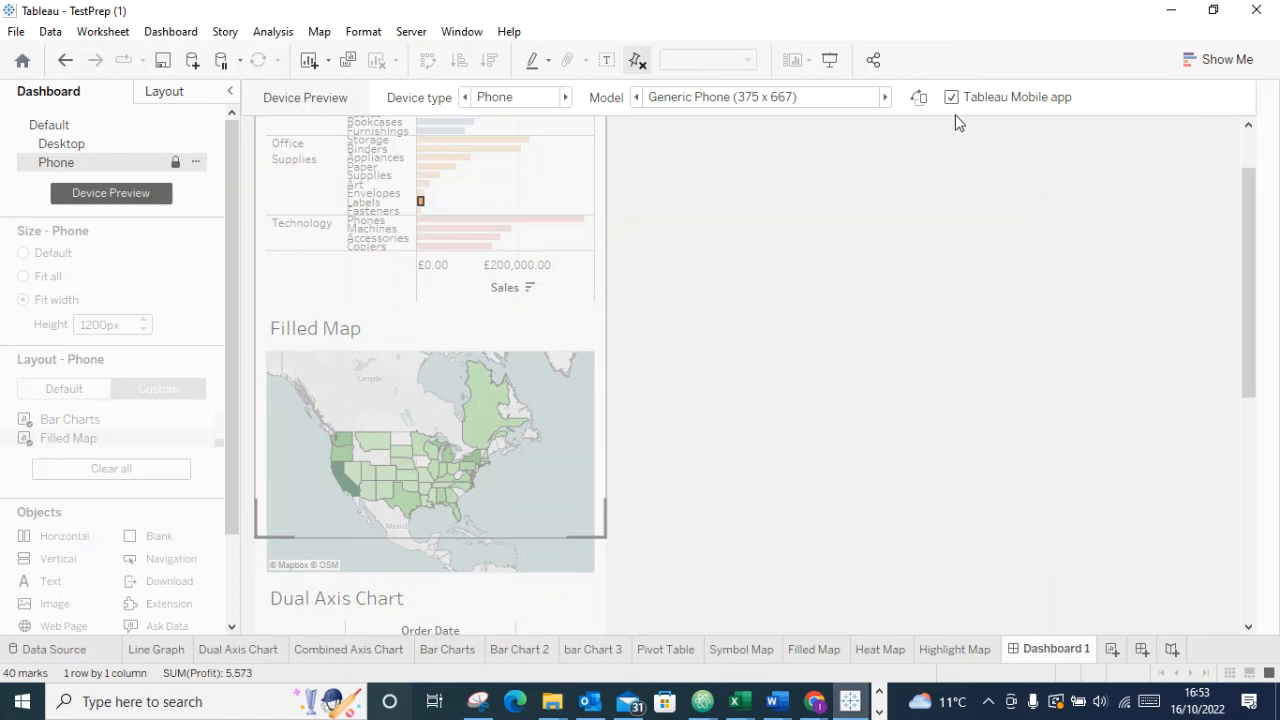
Change the preview device type to Tablet and add a Tablet layout to the dashboard
click(560, 100)
click(520, 127)
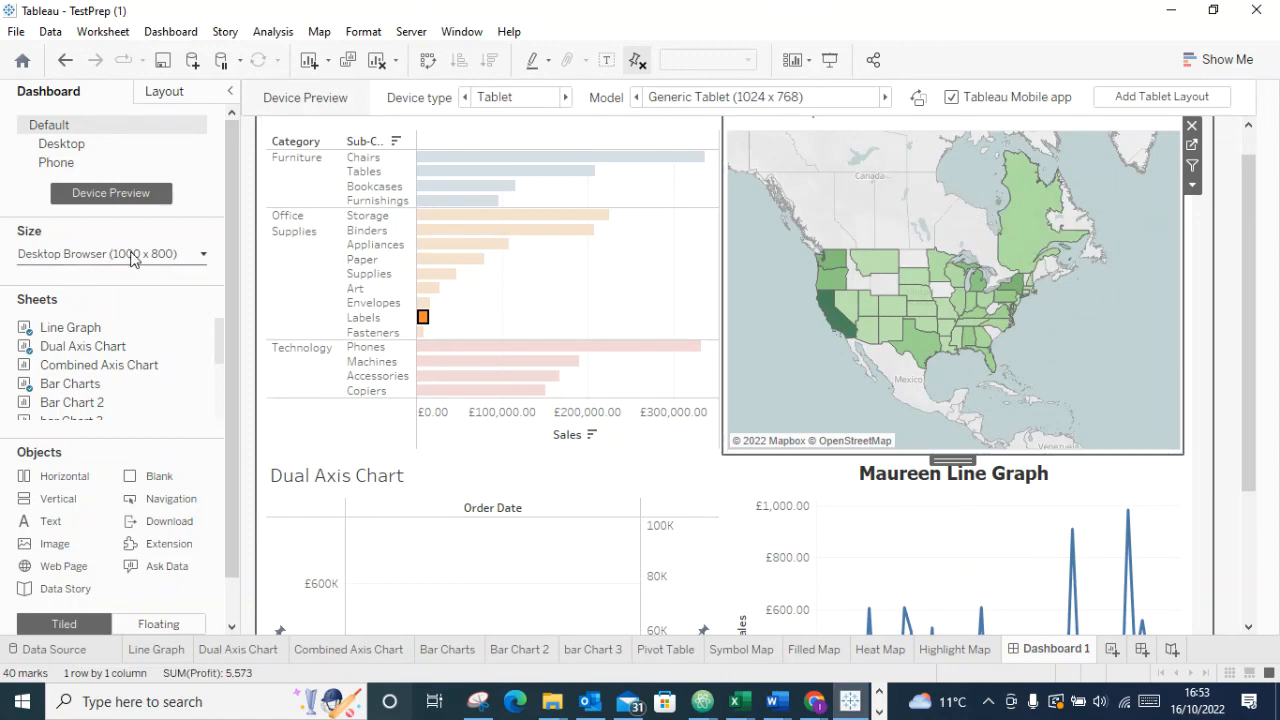
click(1140, 100)
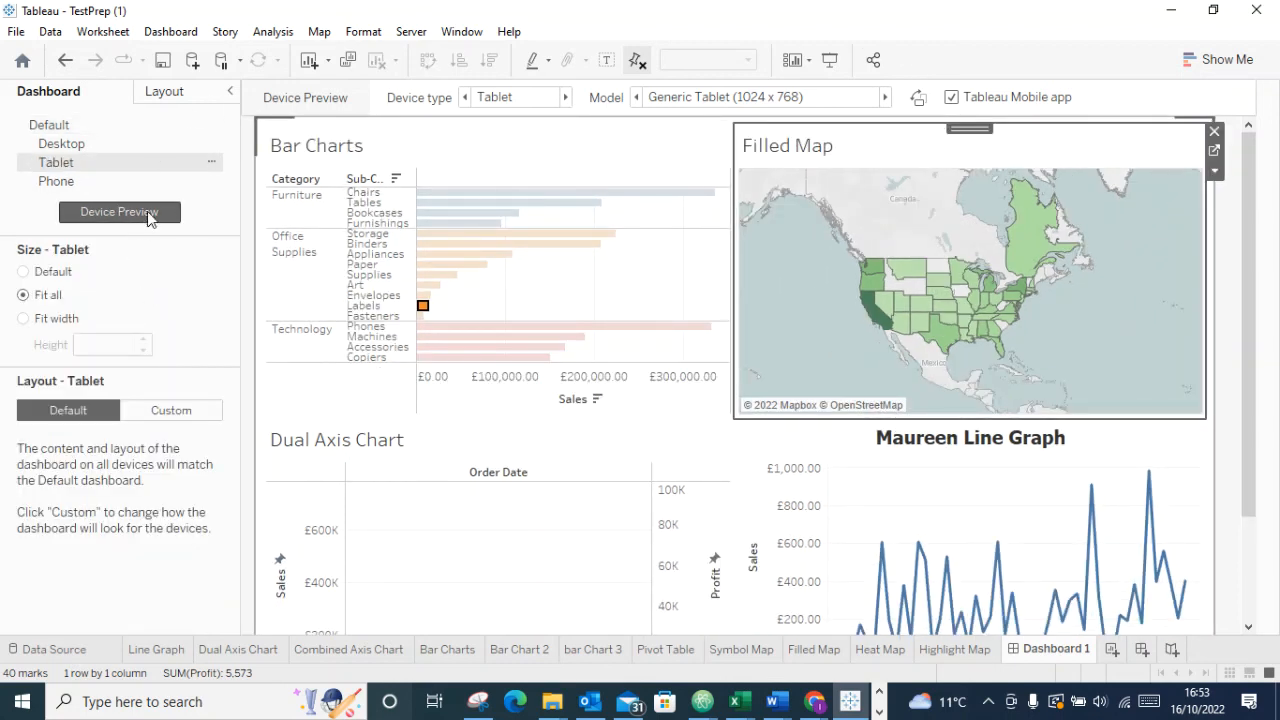
Compare the Tablet layout with device preview off and on, and review the available tablet models, keeping Generic Tablet (1024 x 768)
click(84, 214)
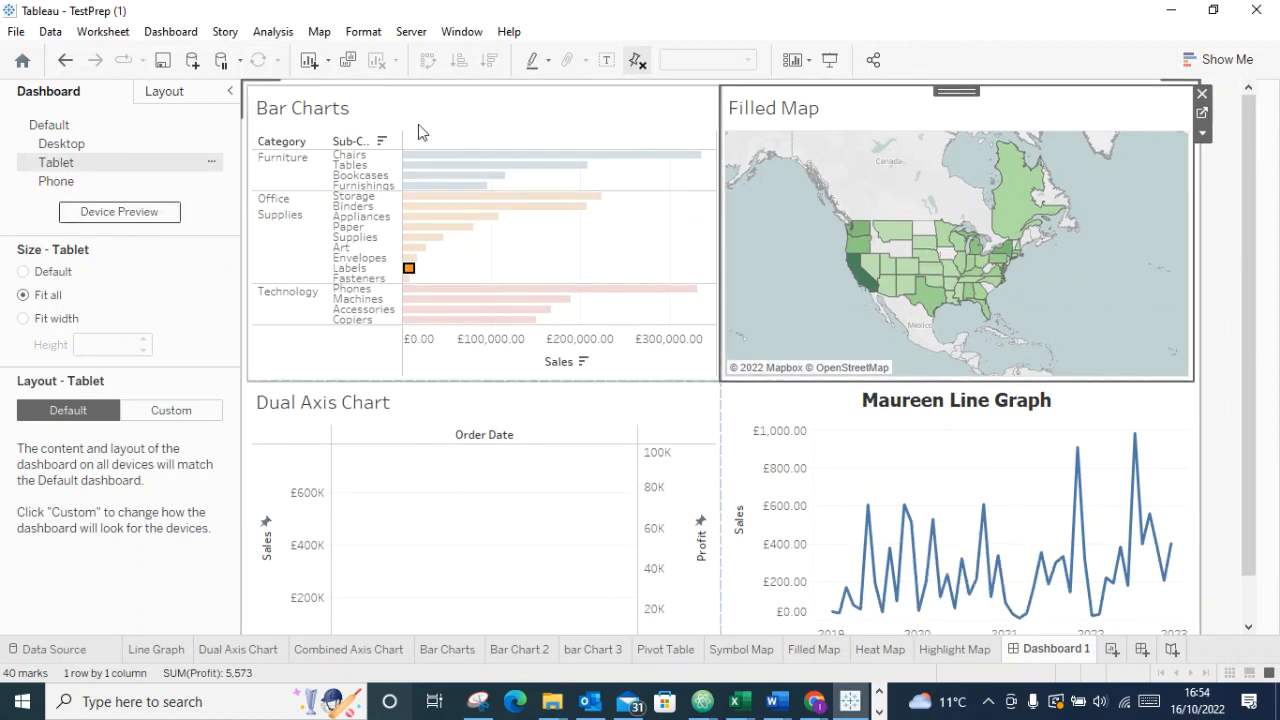
click(114, 215)
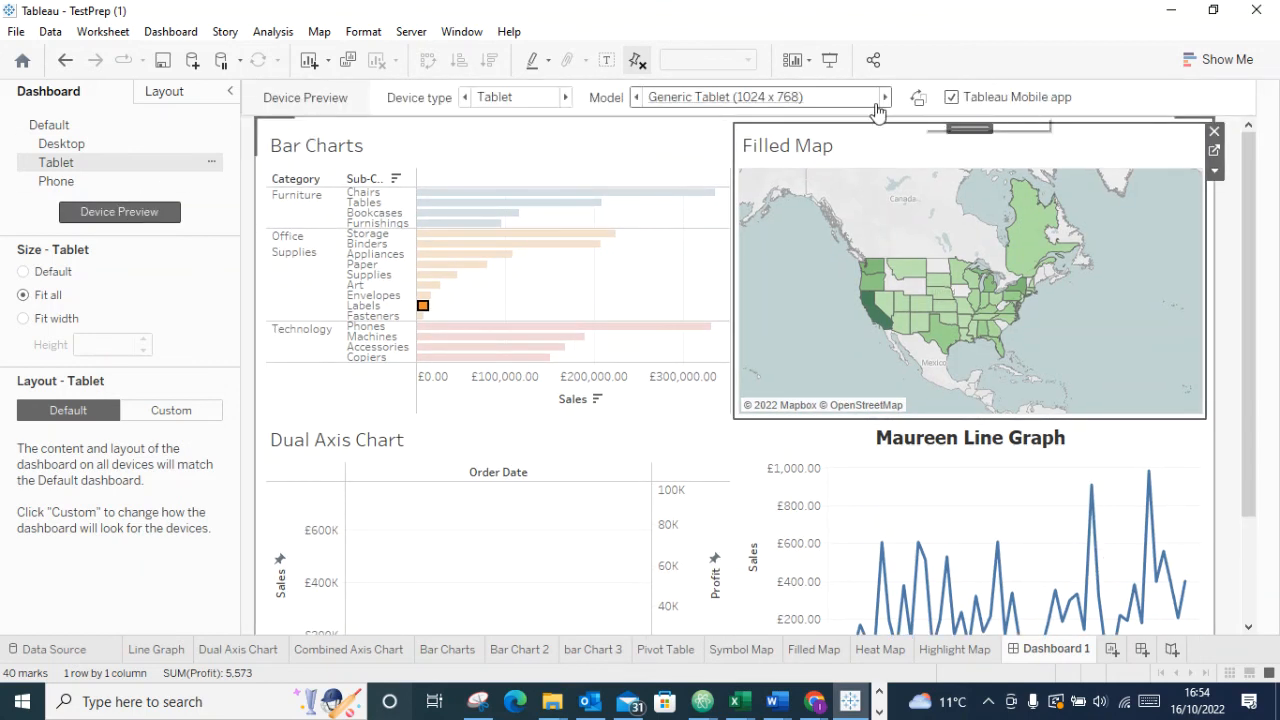
click(888, 107)
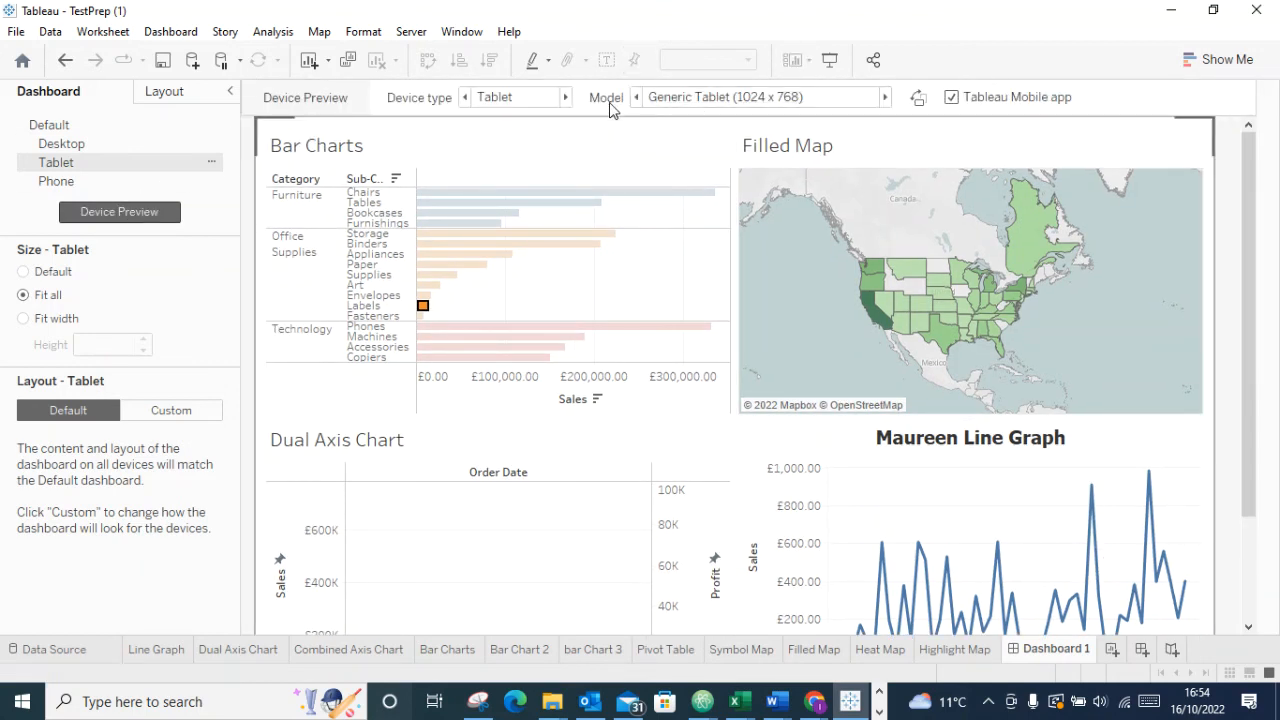
click(645, 104)
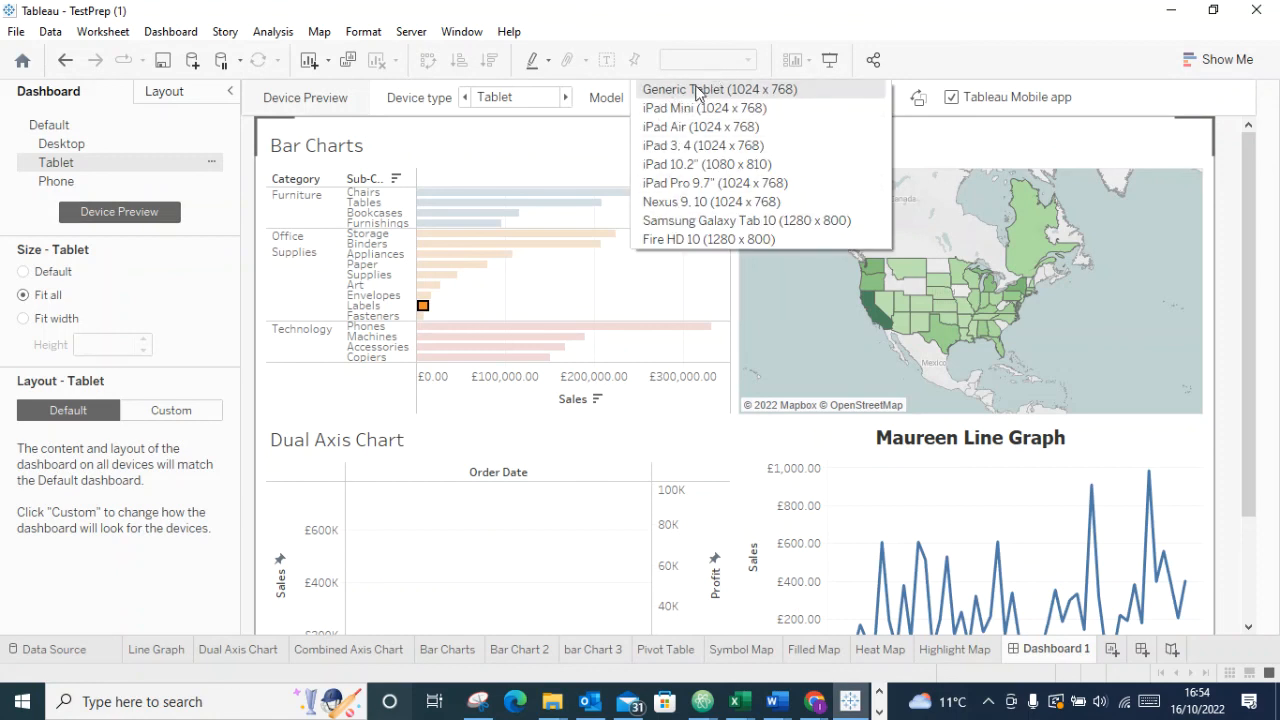
click(1101, 82)
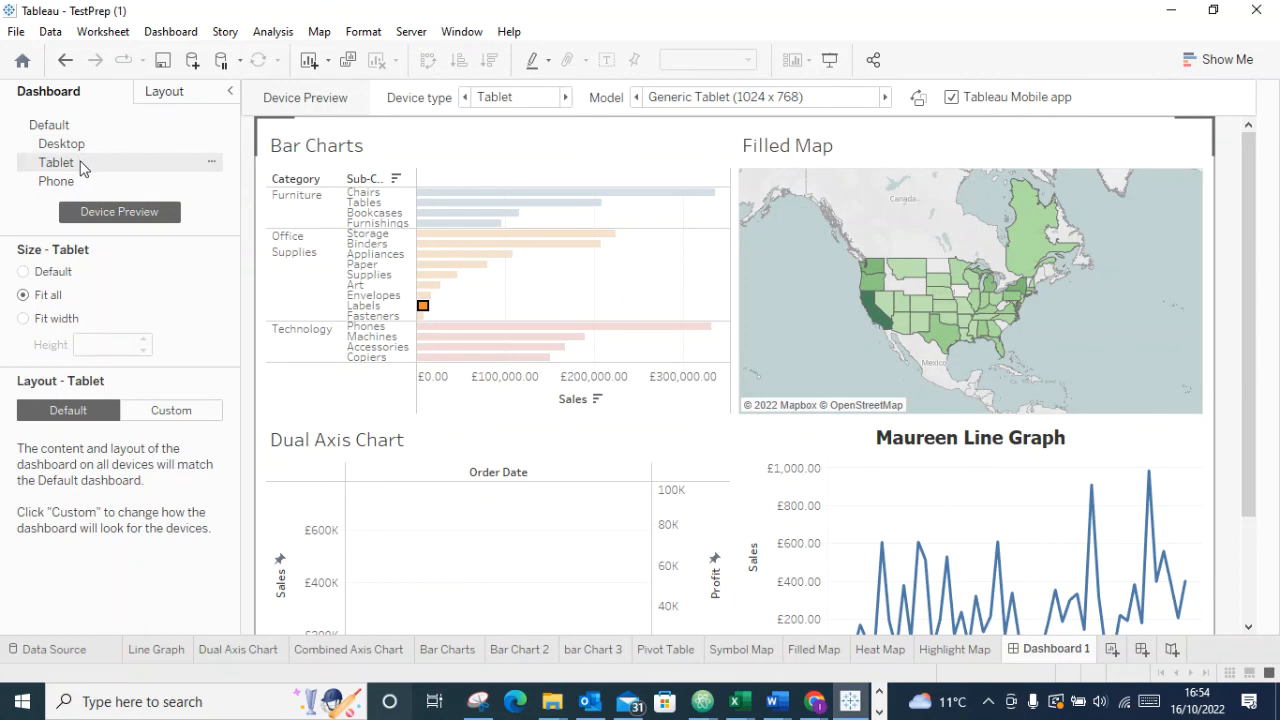
Switch to the Phone layout and review the available phone models, keeping Generic Phone (375 x 667)
click(77, 184)
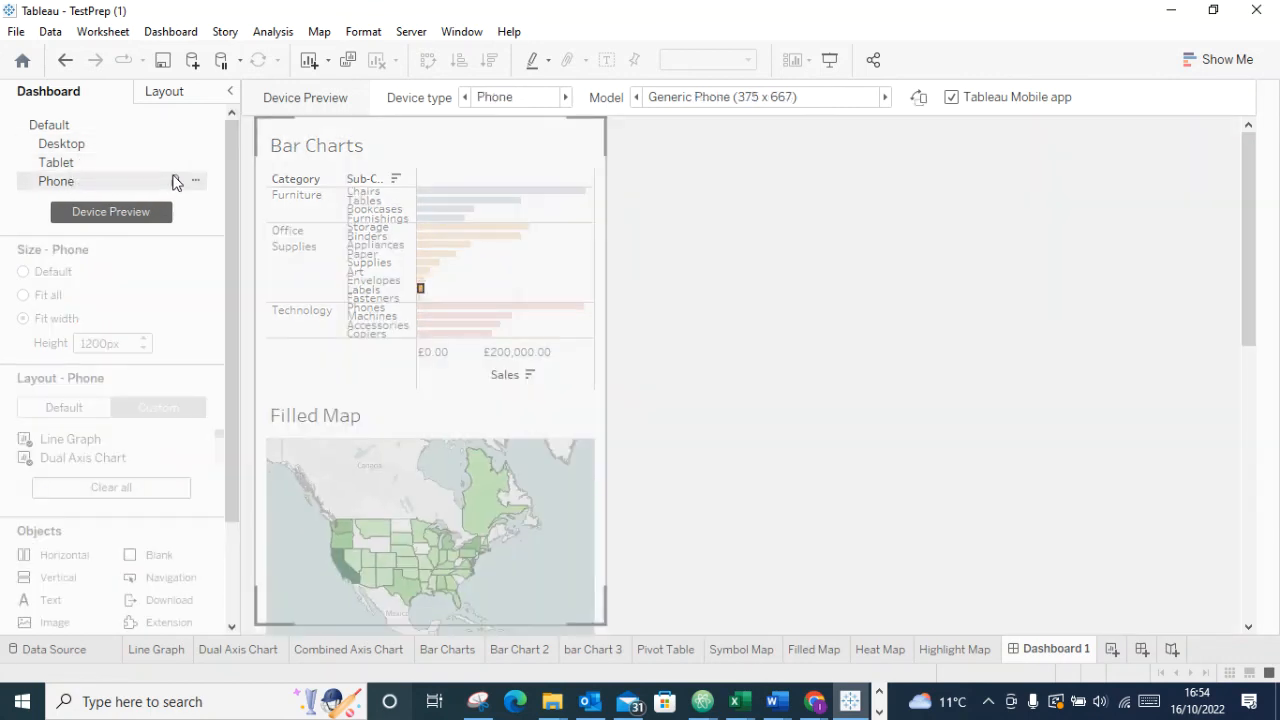
click(885, 97)
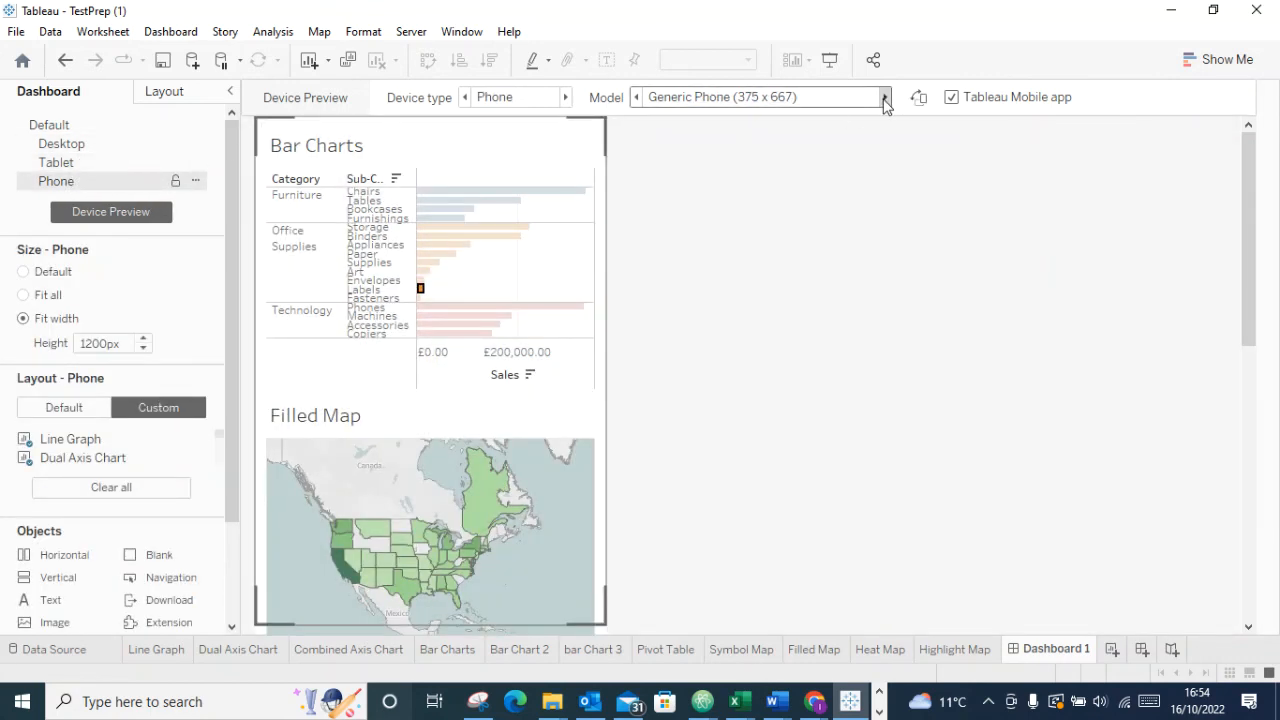
click(721, 103)
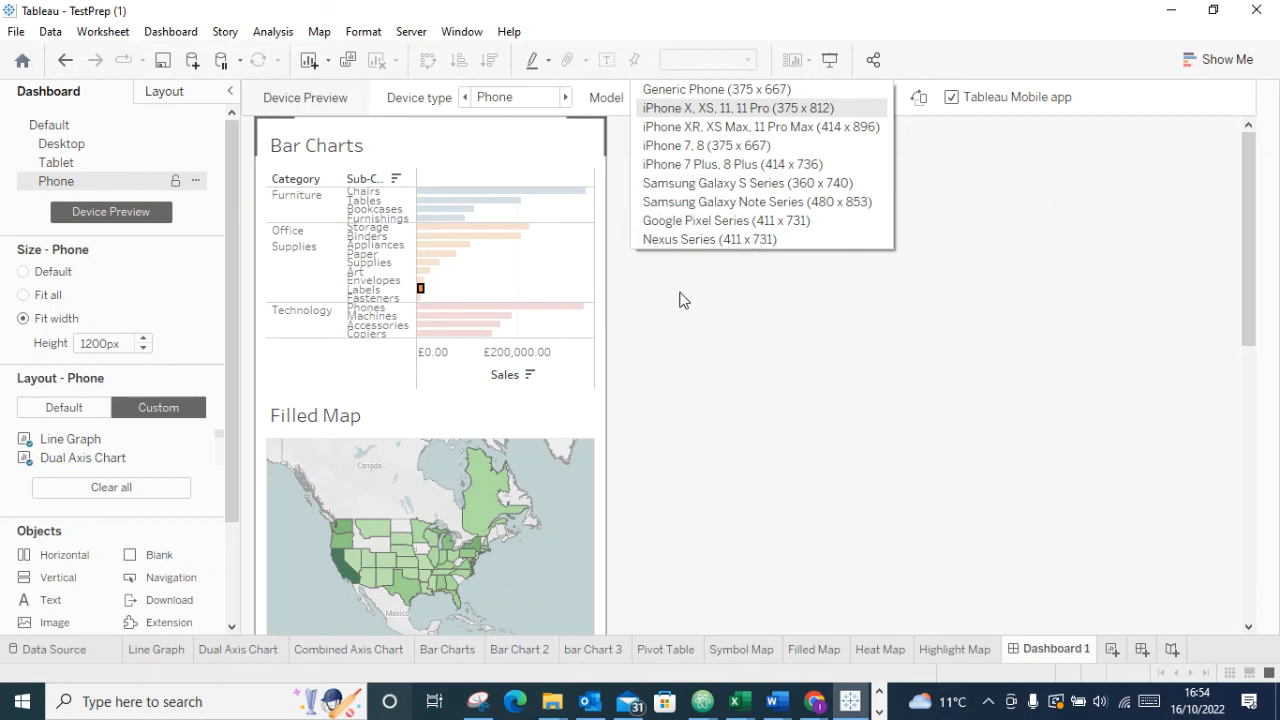
click(754, 87)
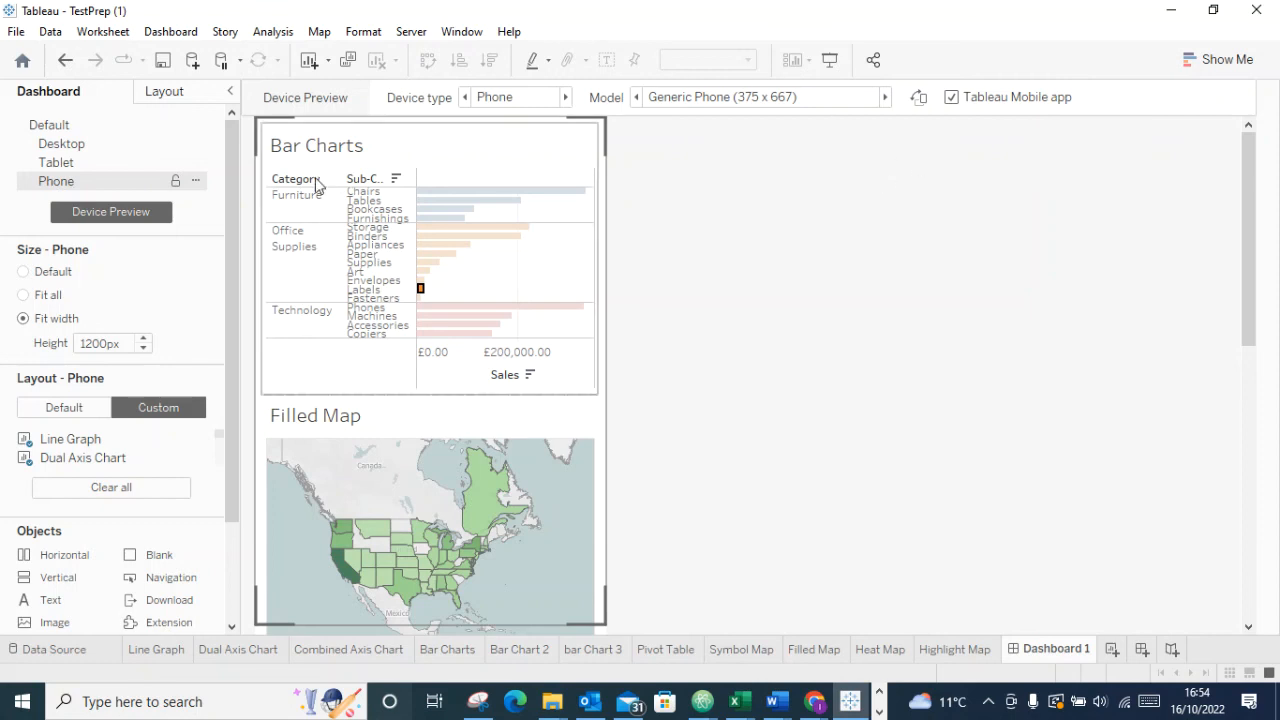
Compare how the dashboard appears in the Desktop, Tablet and Phone layouts, ending on the Phone layout
click(74, 146)
click(76, 164)
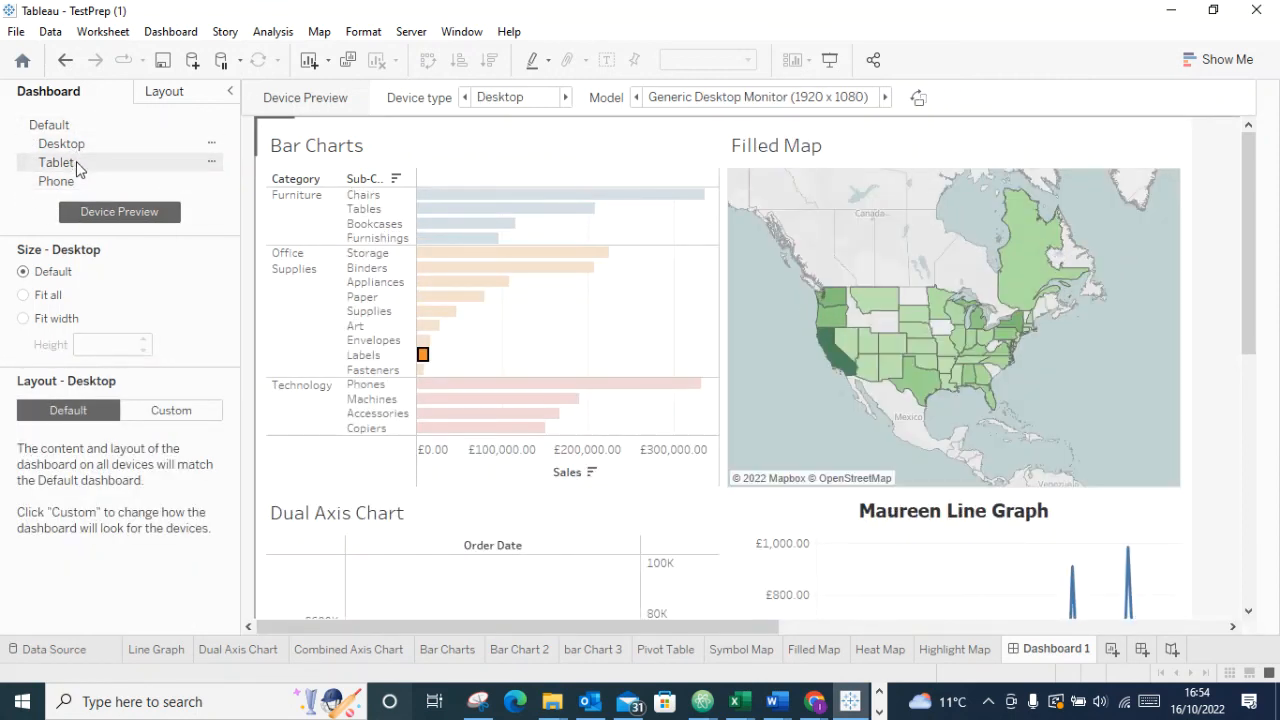
click(76, 182)
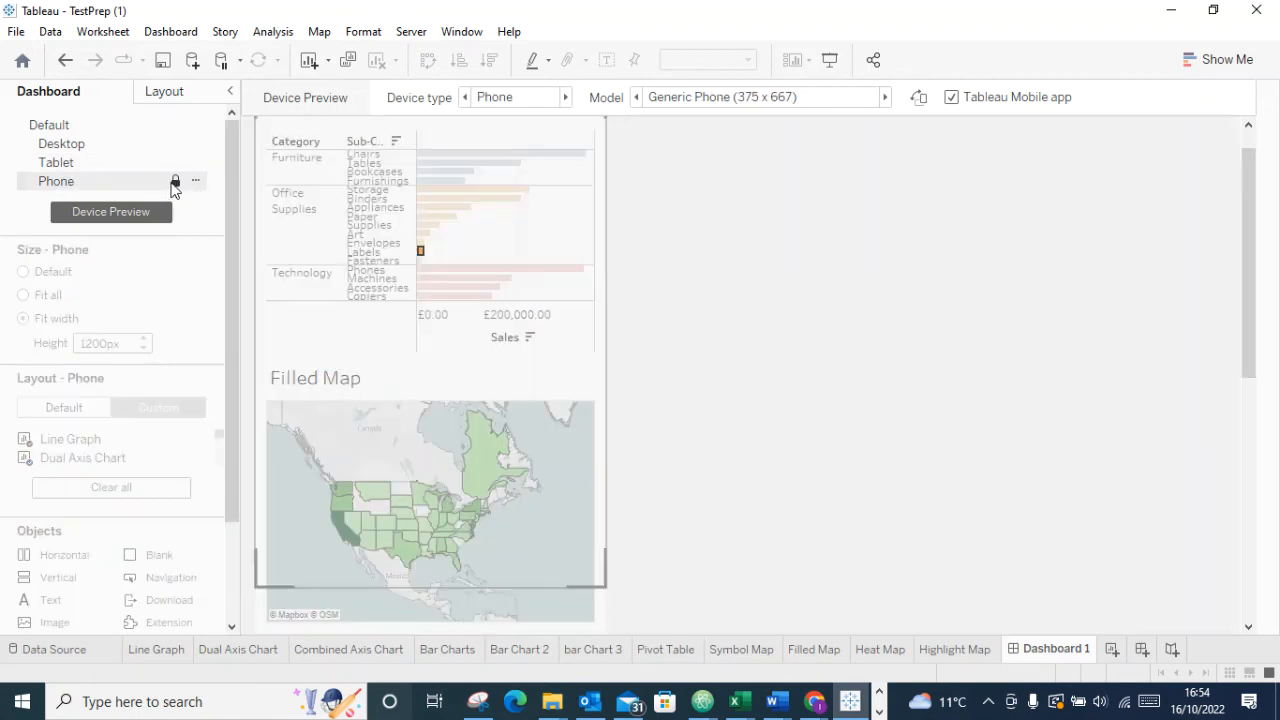
click(82, 146)
click(91, 163)
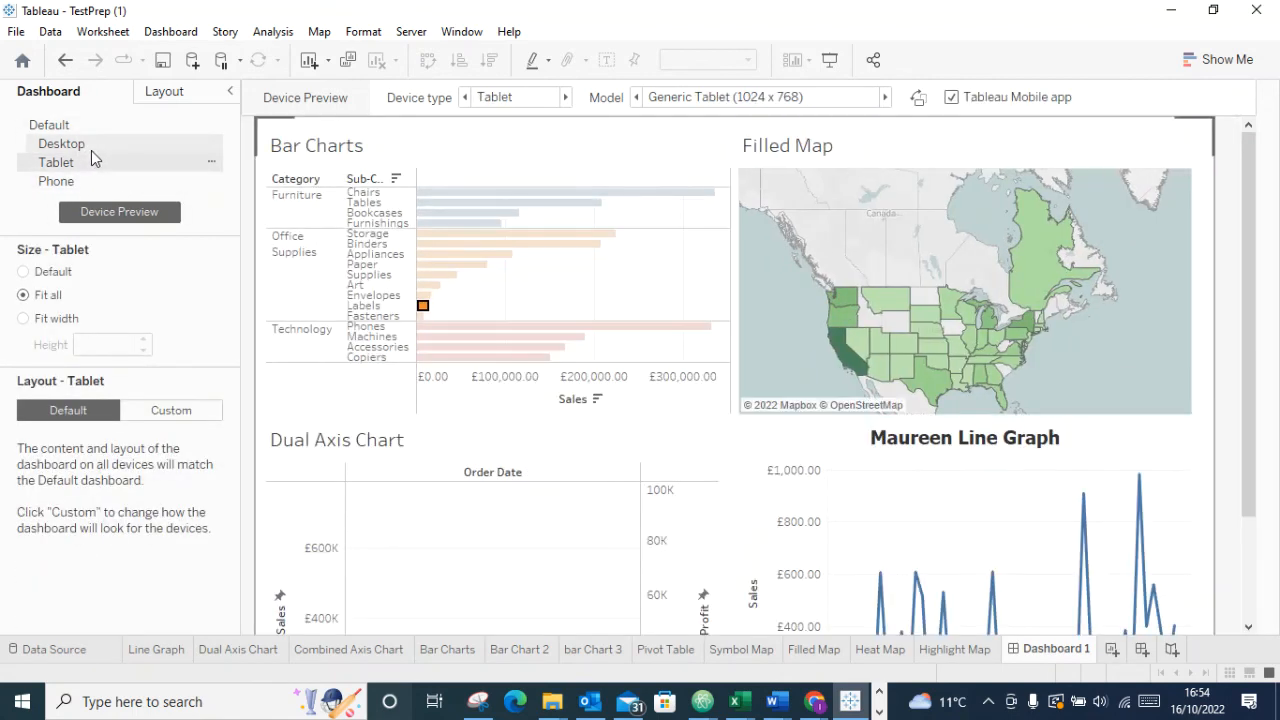
click(464, 97)
click(658, 163)
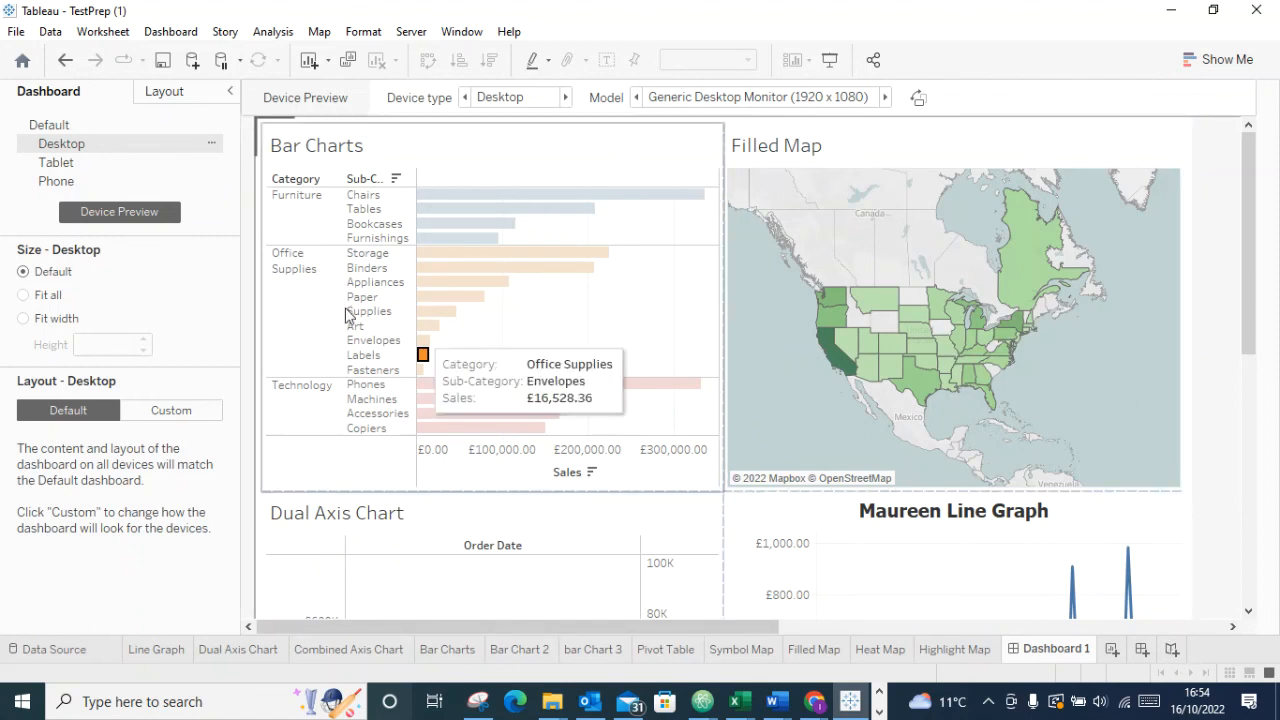
click(50, 163)
click(55, 144)
click(52, 180)
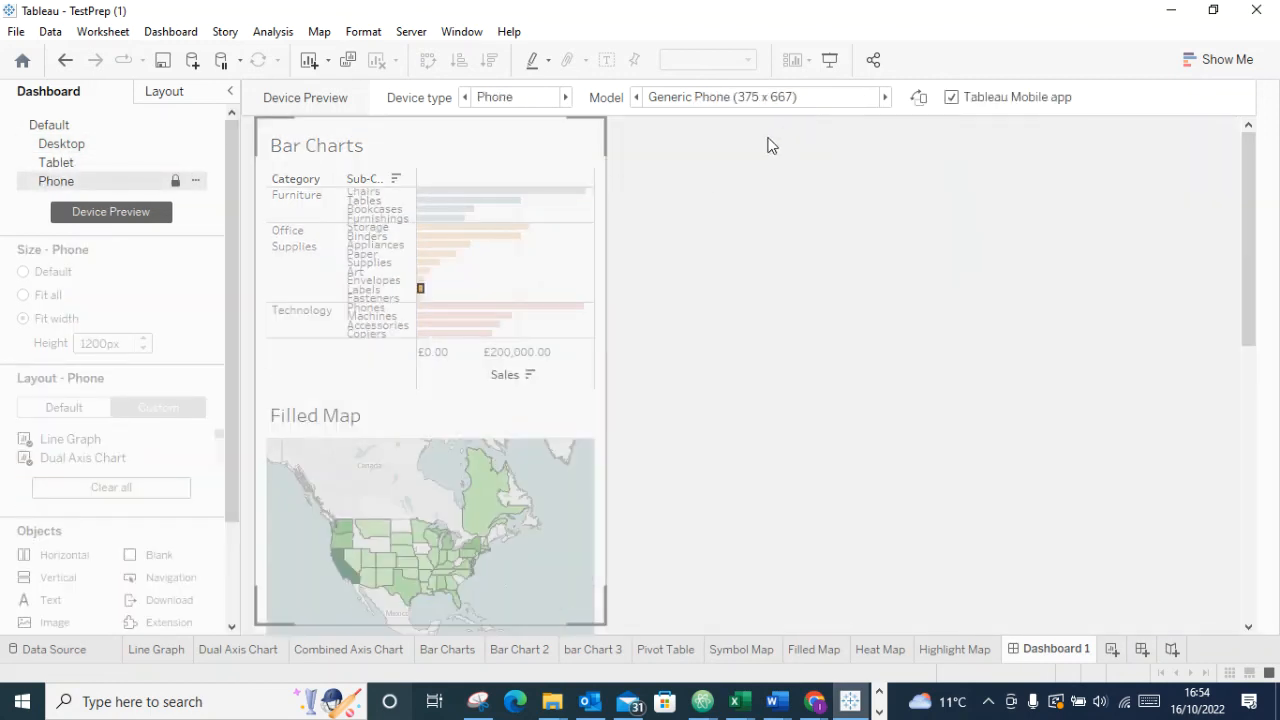
Create a new story, place the Symbol Map sheet in its first story point, and zoom the map out to North America
click(1173, 649)
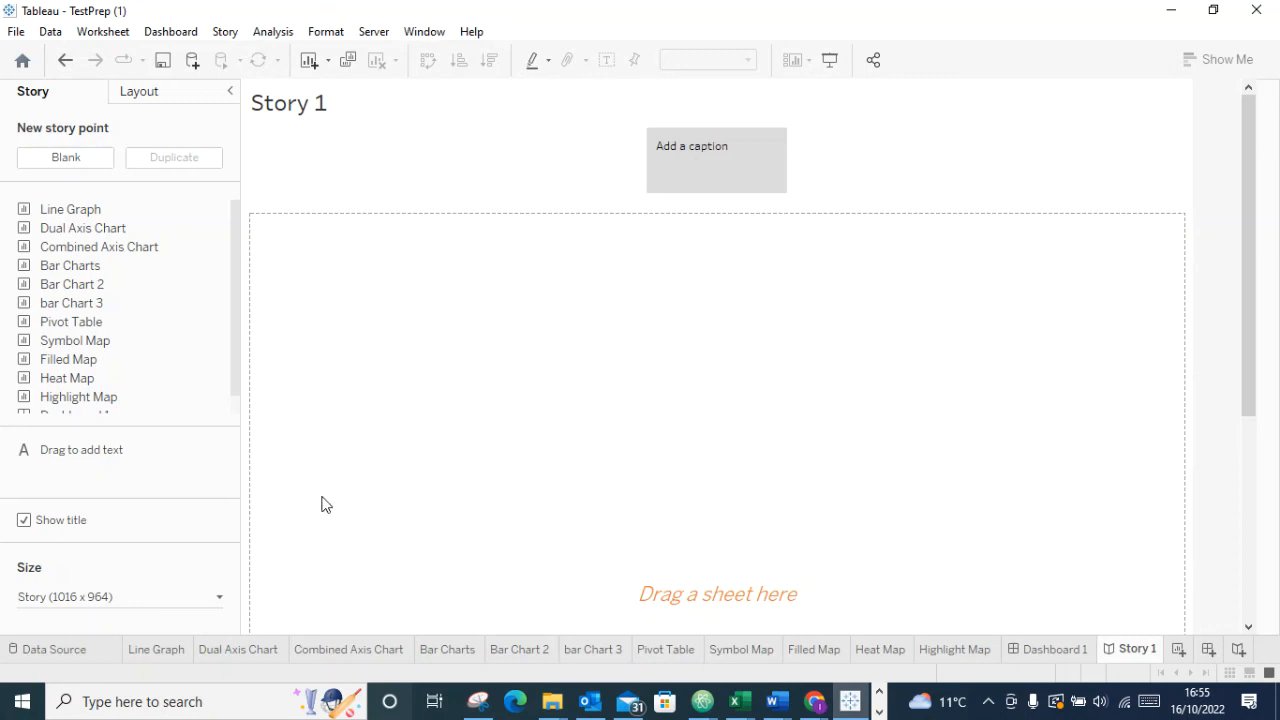
scroll(30, 365, down, 1)
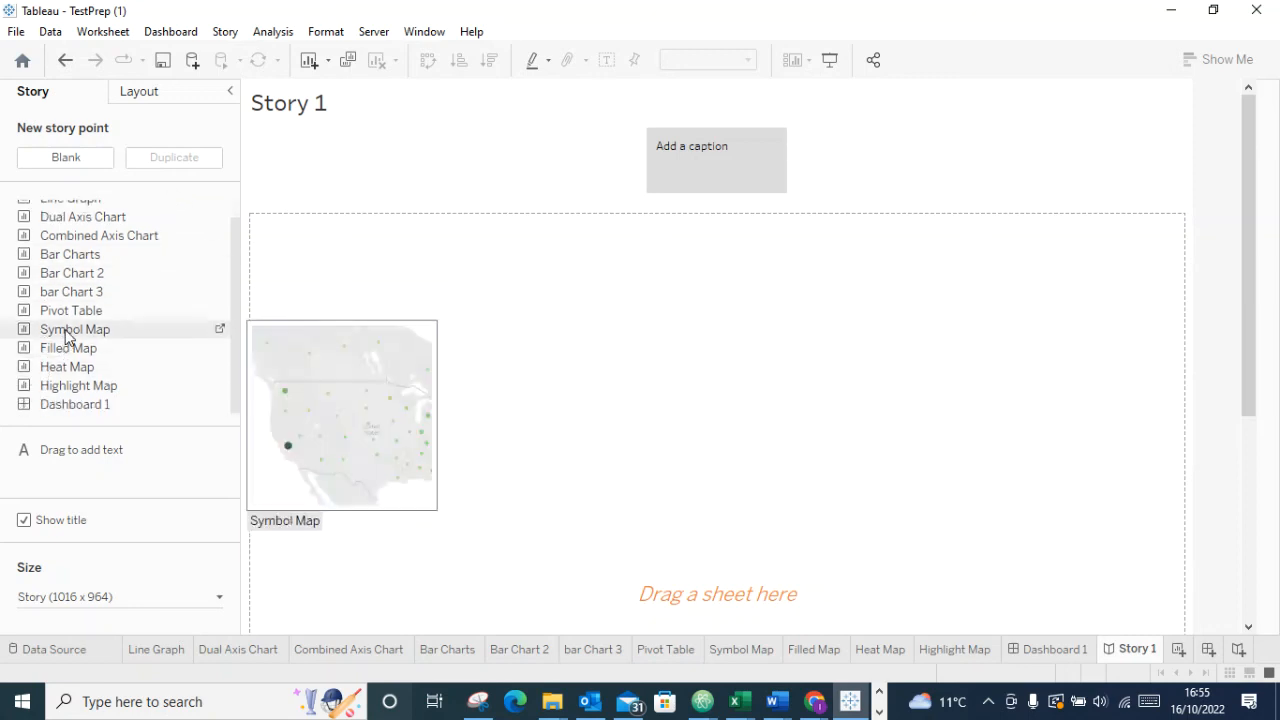
scroll(71, 271, up, 1)
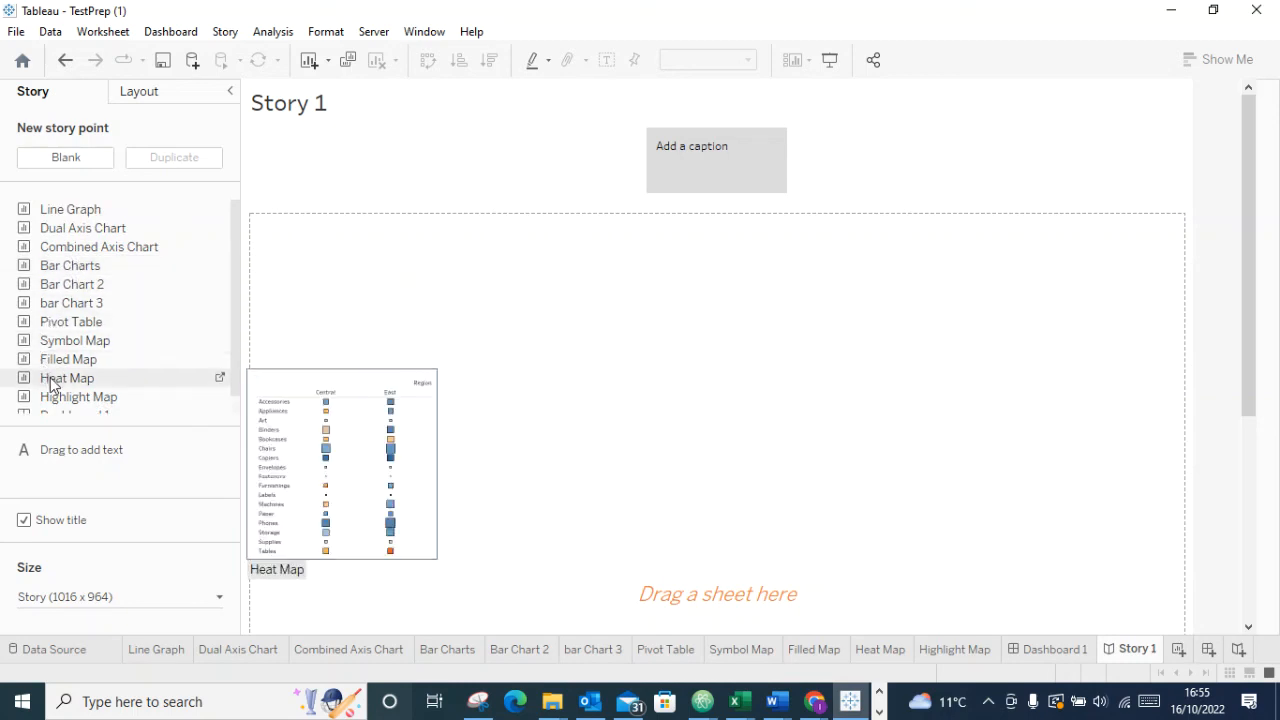
drag(57, 343, 600, 345)
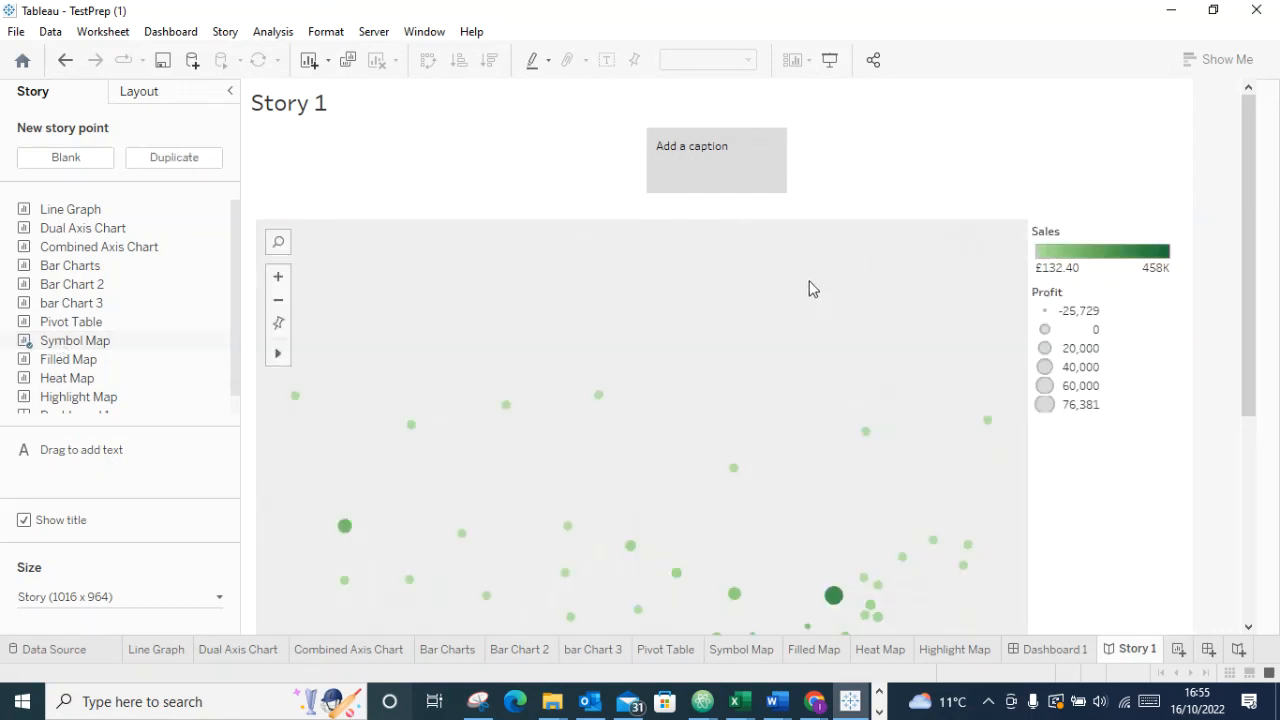
scroll(774, 397, down, 3)
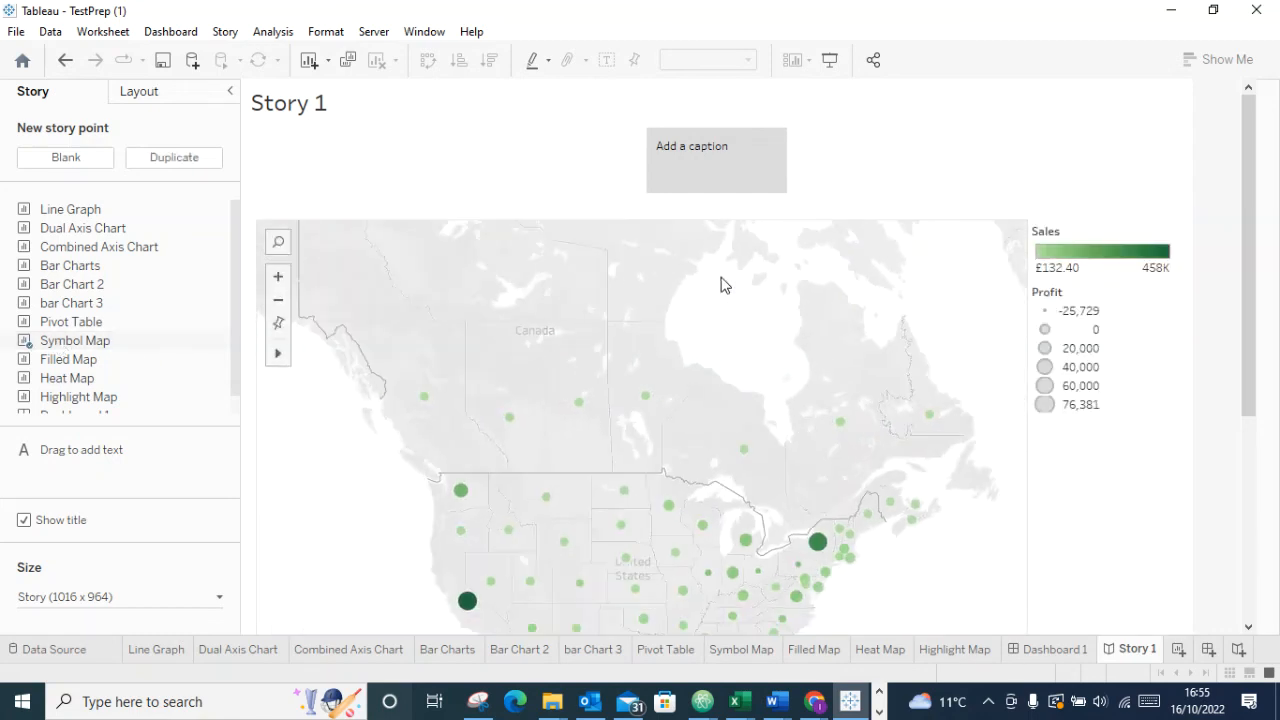
scroll(729, 340, up, 3)
scroll(742, 450, down, 4)
Caption the first story point "Symbol Map Showing Sales and Profit in the US"
click(689, 176)
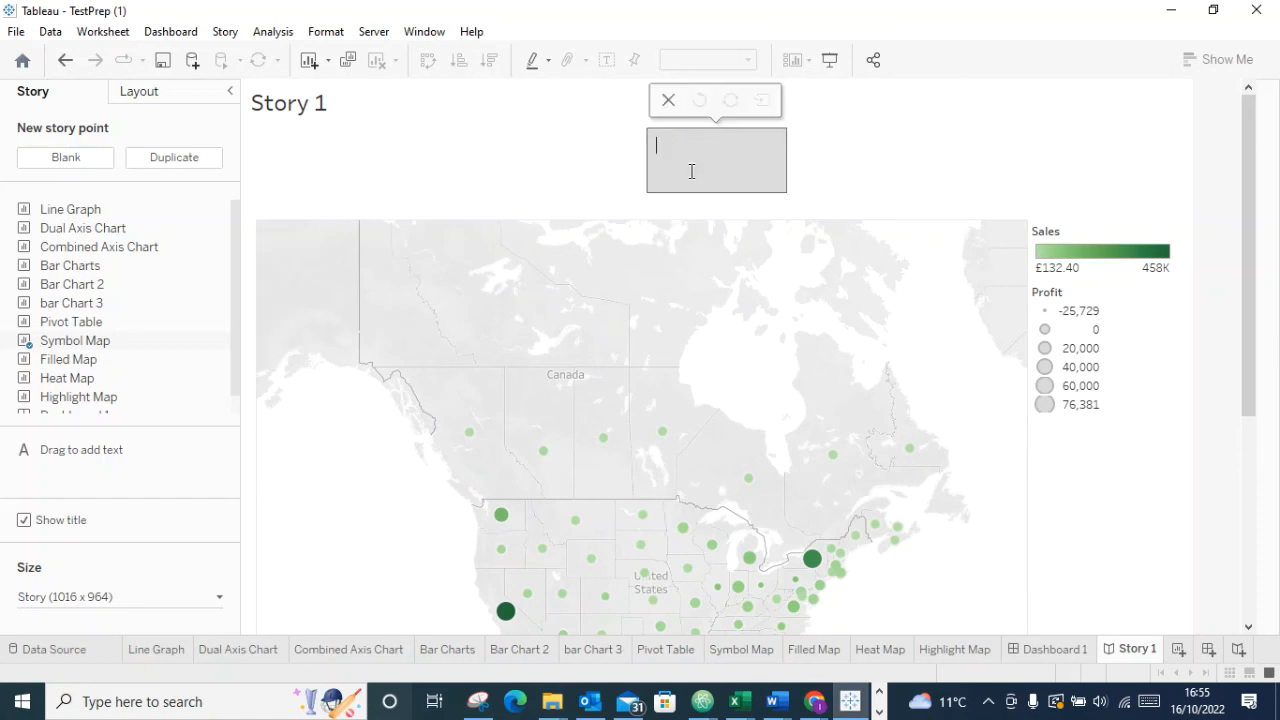
click(897, 148)
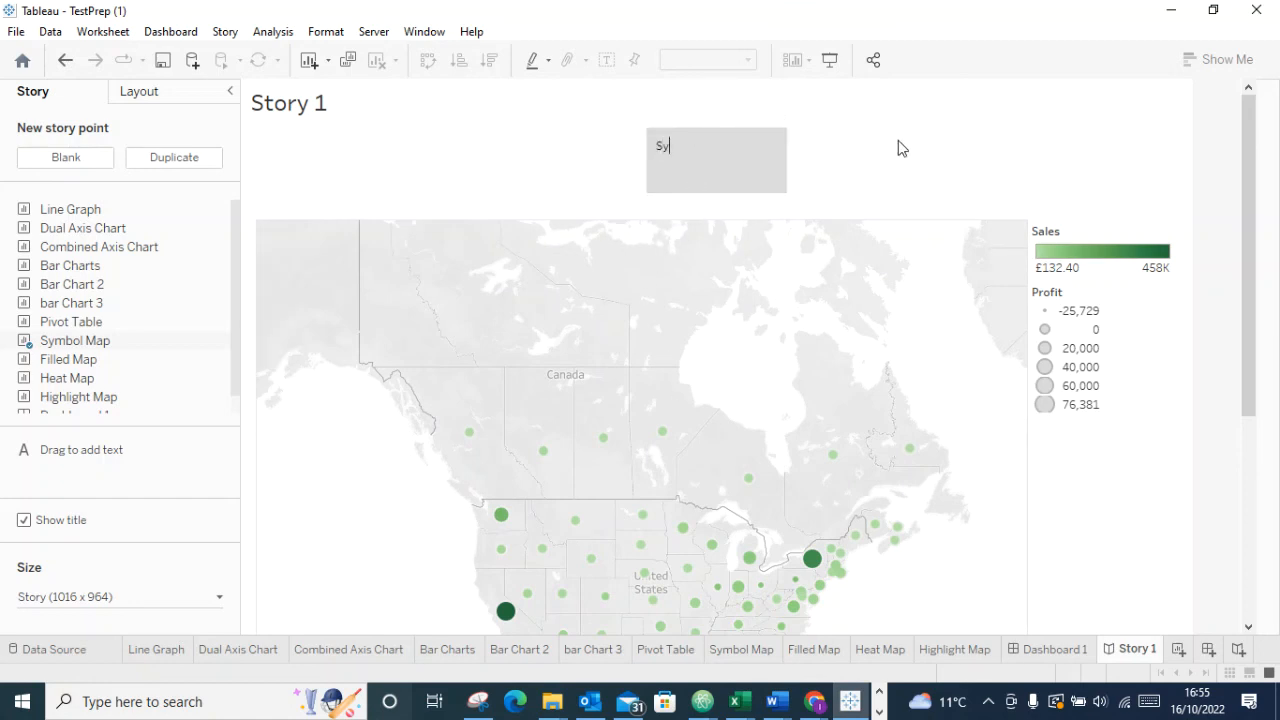
text(Sympol Mao)
key(BackSpace)
text(p So)
key(BackSpace)
text(howing Sales and Profit in the)
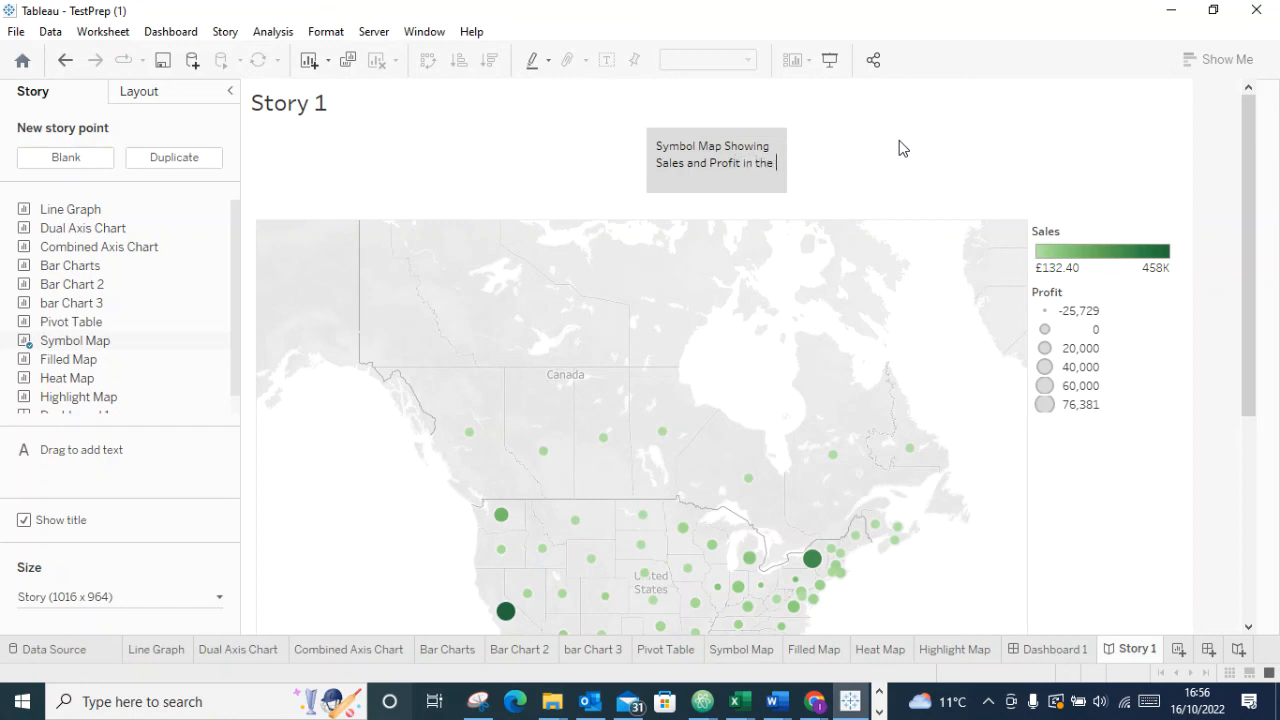
text(US)
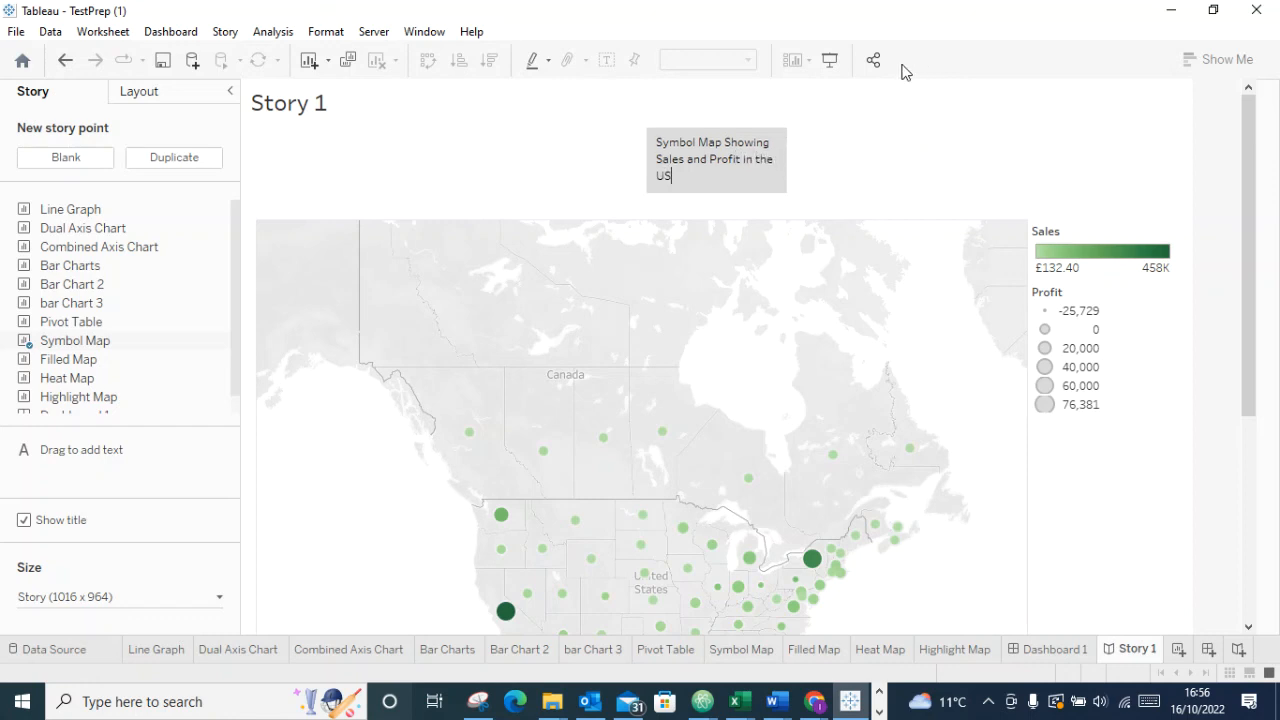
click(934, 190)
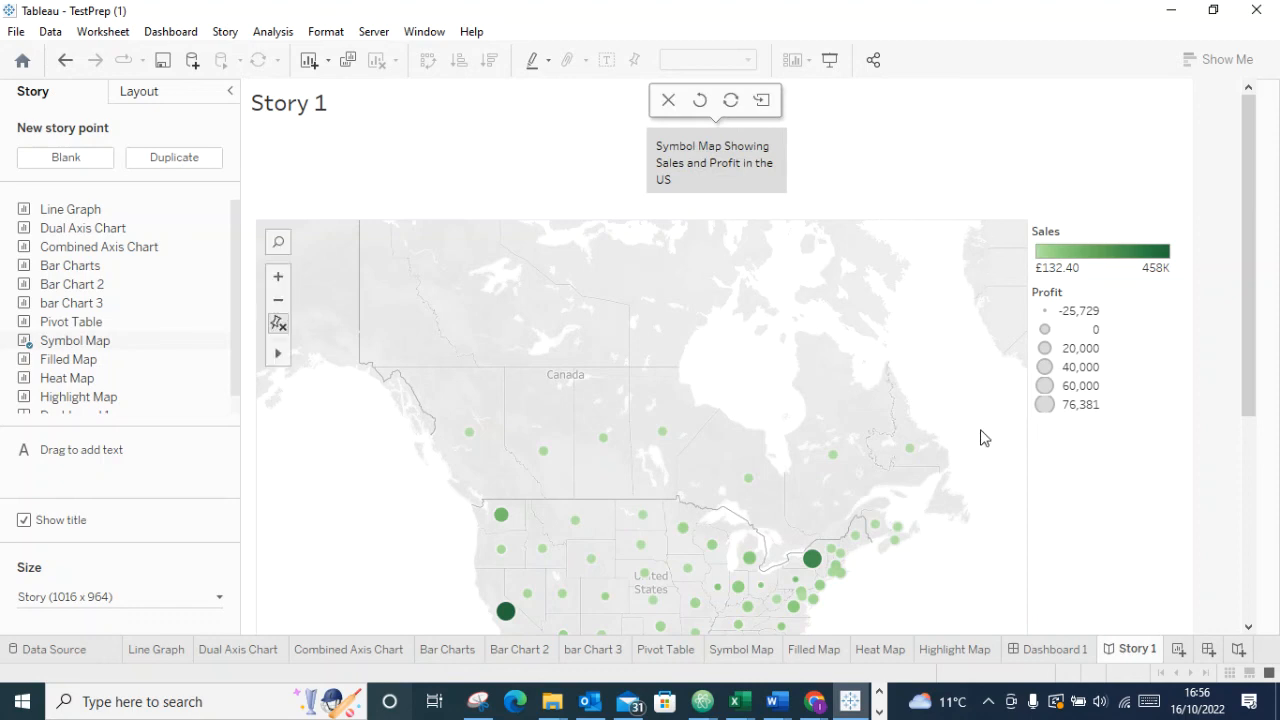
right_click(780, 190)
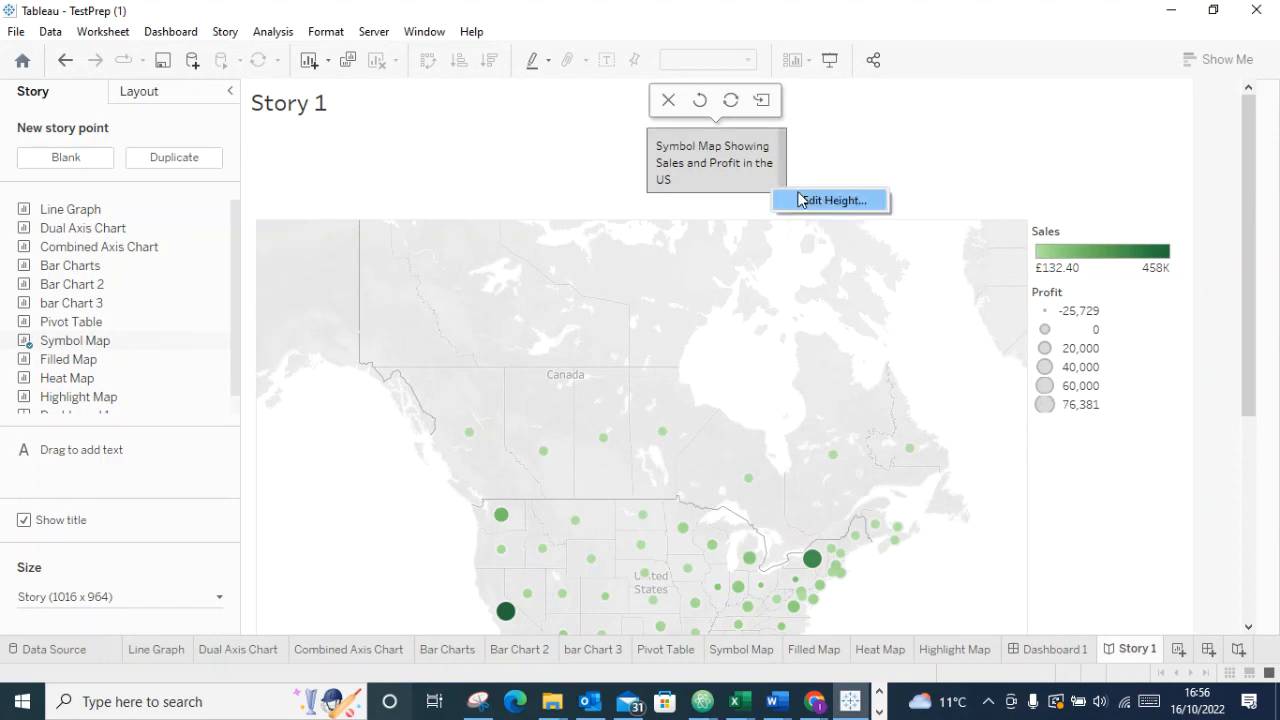
right_click(929, 170)
right_click(855, 208)
click(897, 279)
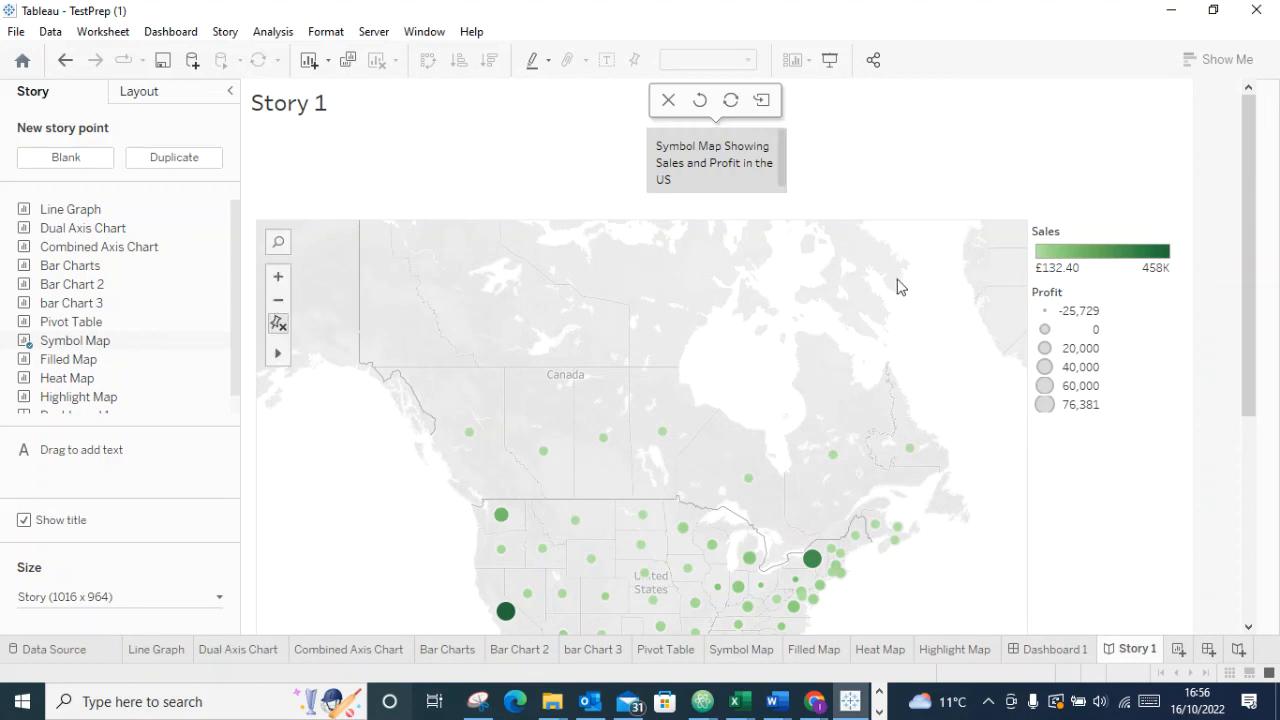
right_click(897, 280)
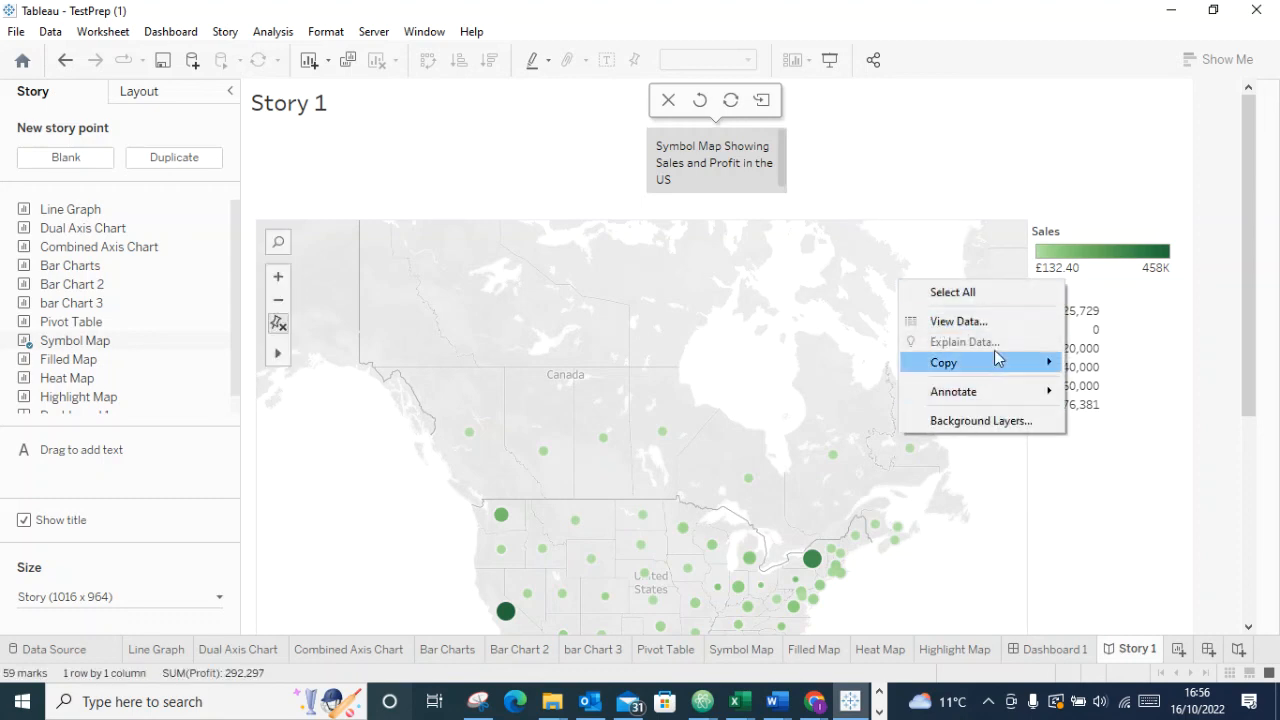
click(1145, 463)
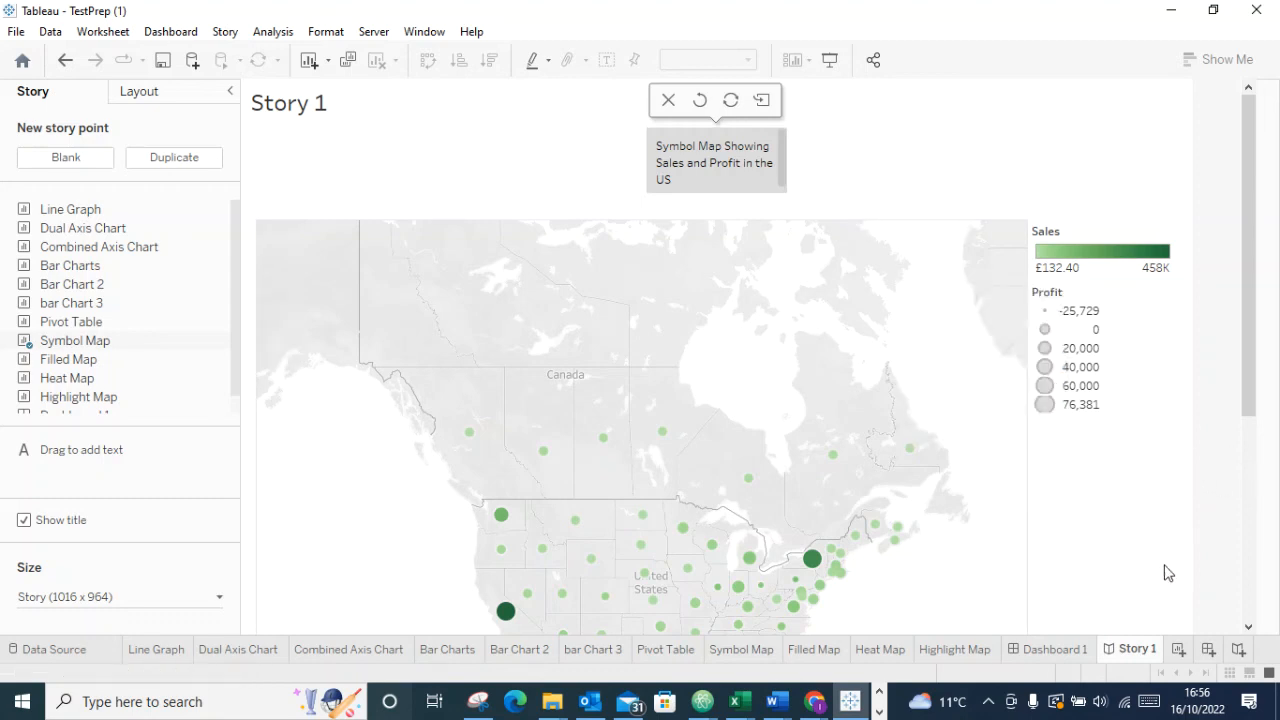
Create a second story, compare it with Story 1, and delete the second story
click(1239, 650)
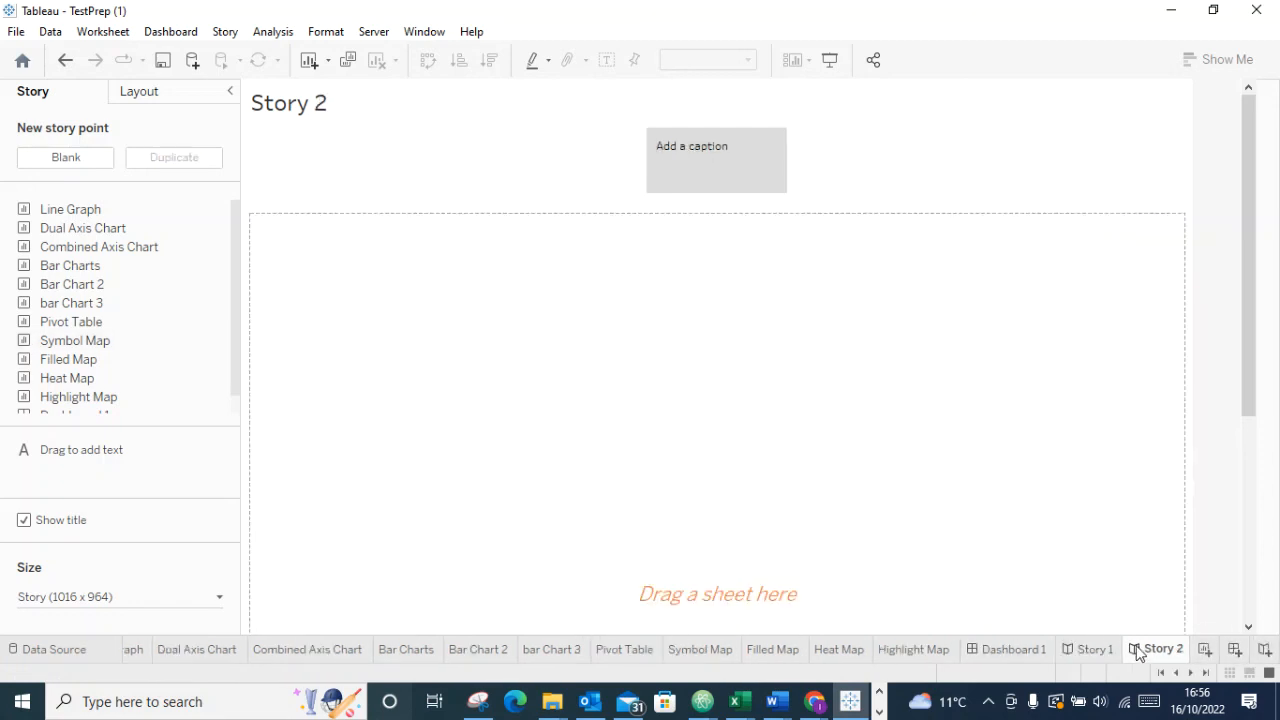
click(1095, 650)
click(1150, 652)
click(1070, 650)
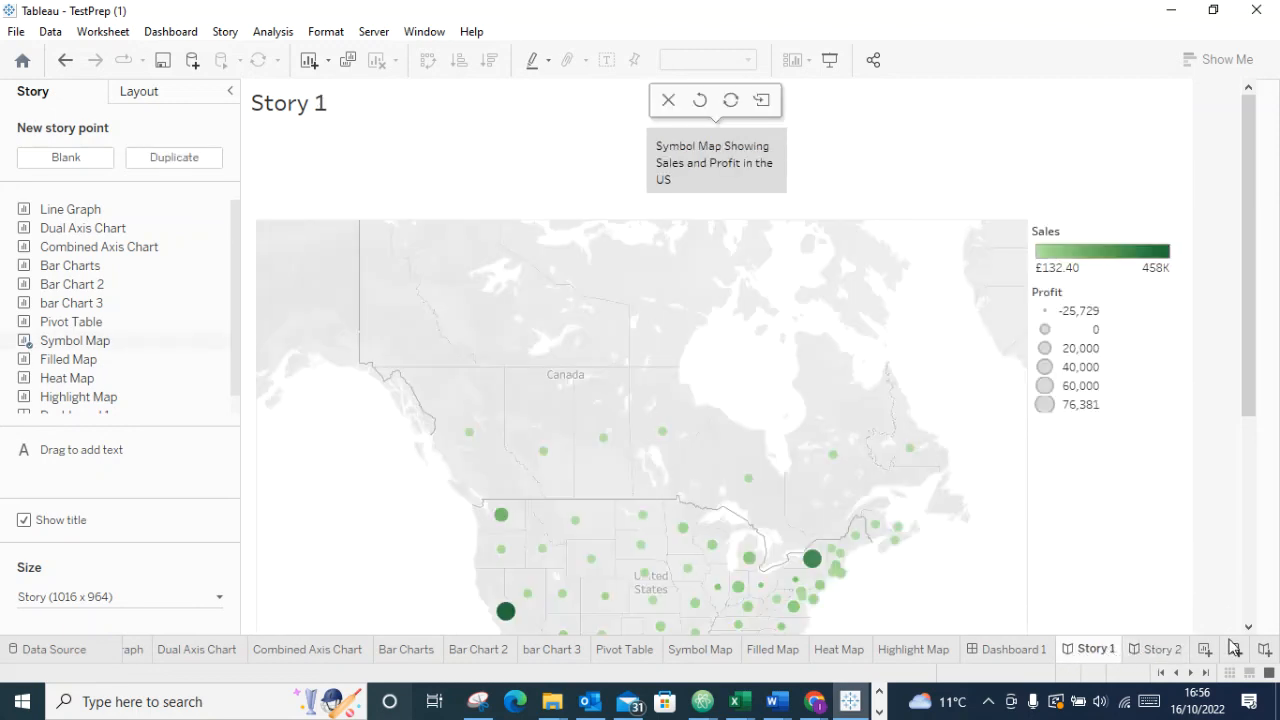
click(1176, 650)
right_click(1180, 651)
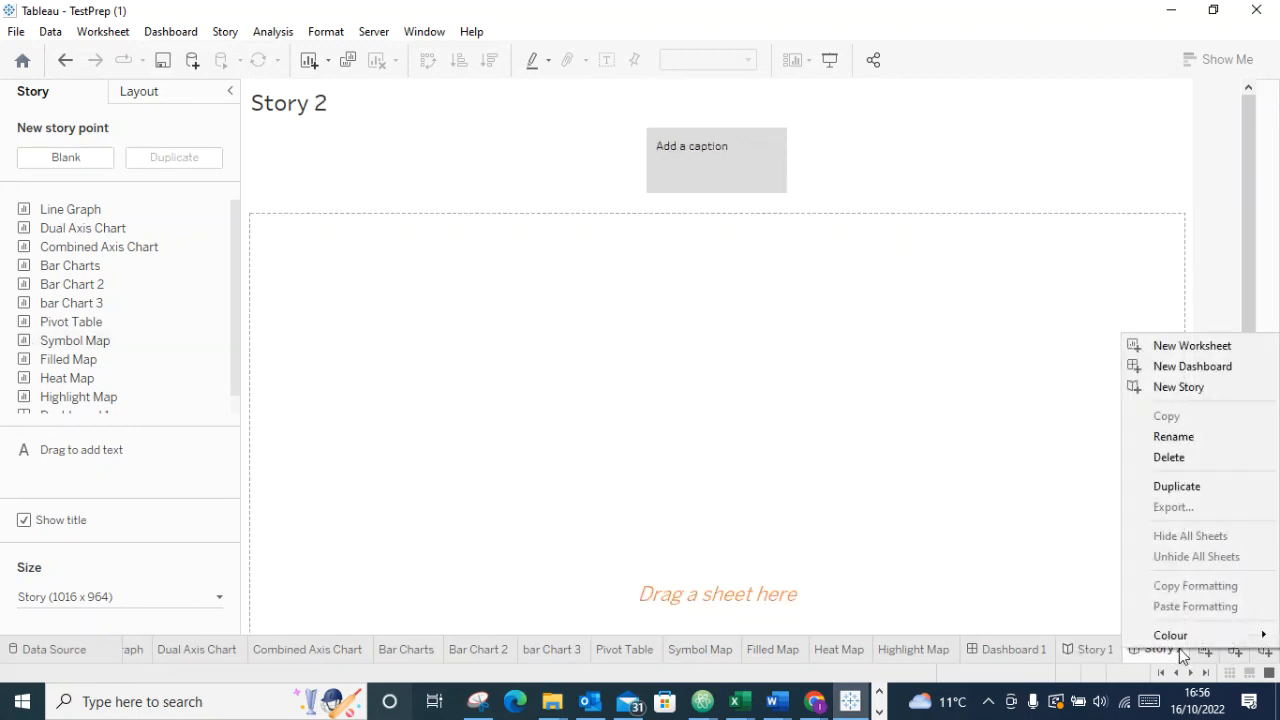
click(1169, 458)
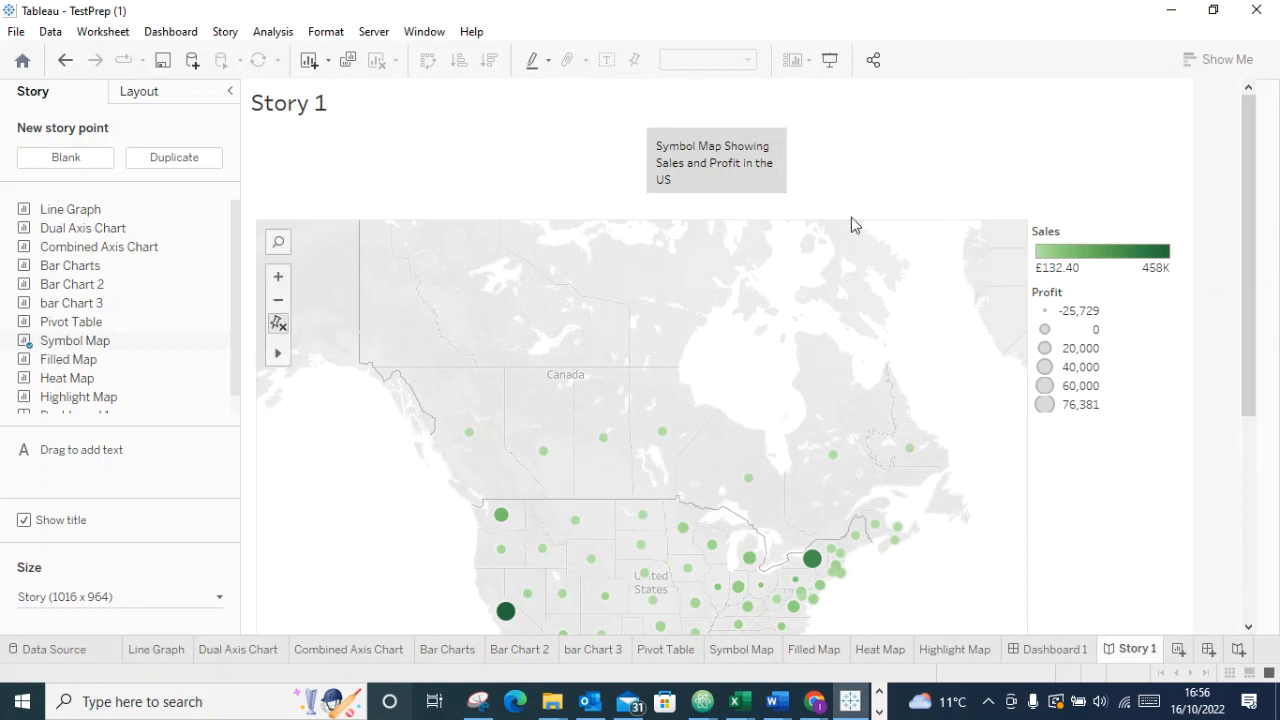
Add a blank worksheet after Story 1 and delete it again
right_click(898, 150)
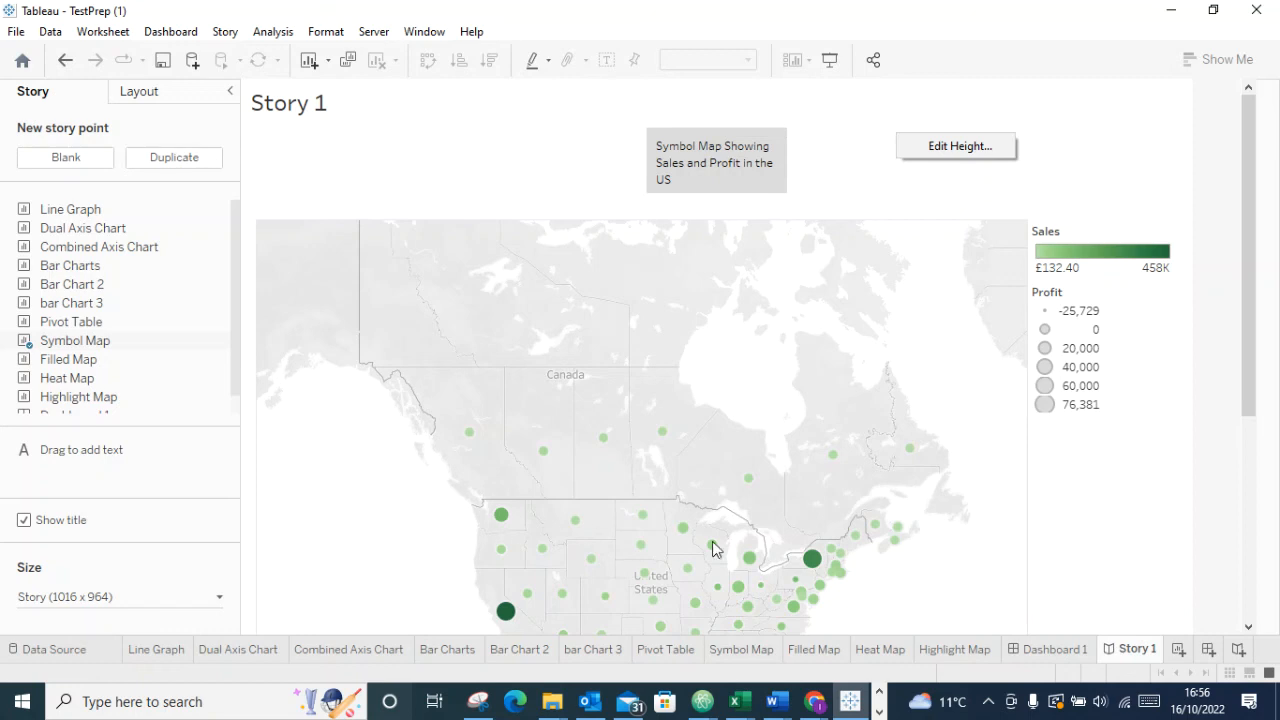
click(1135, 651)
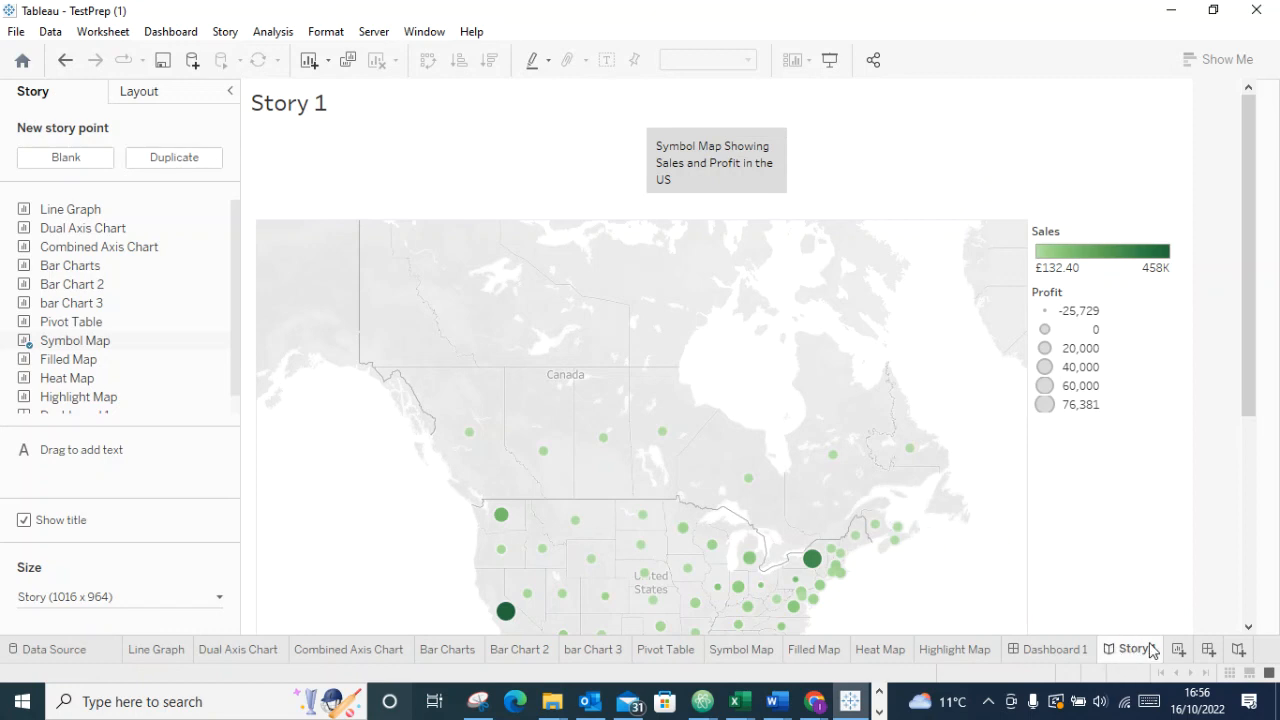
click(1177, 650)
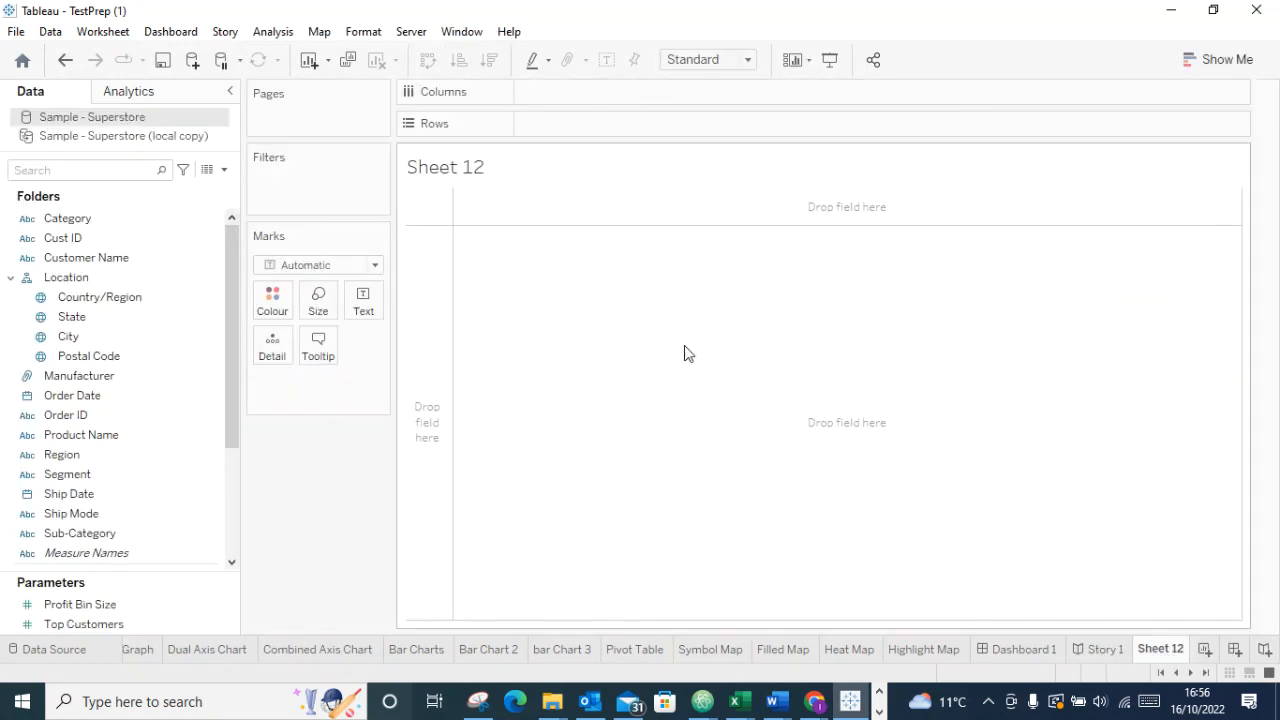
right_click(1180, 658)
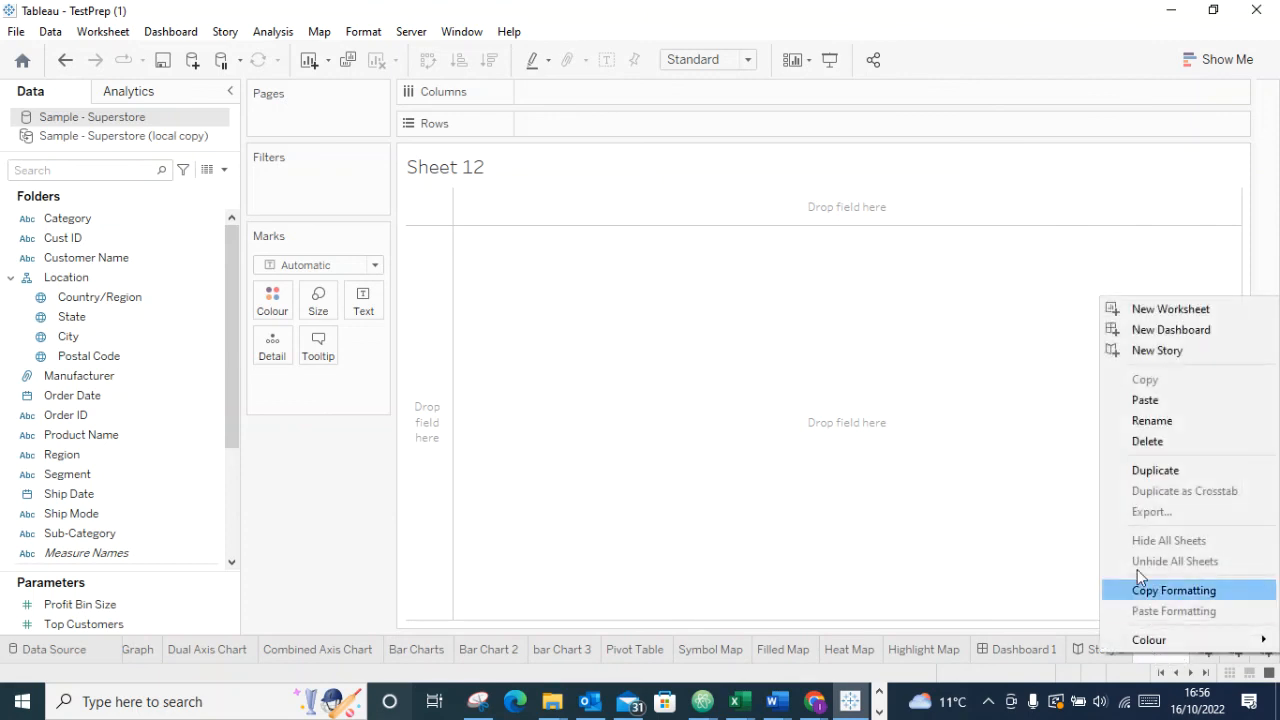
click(1137, 437)
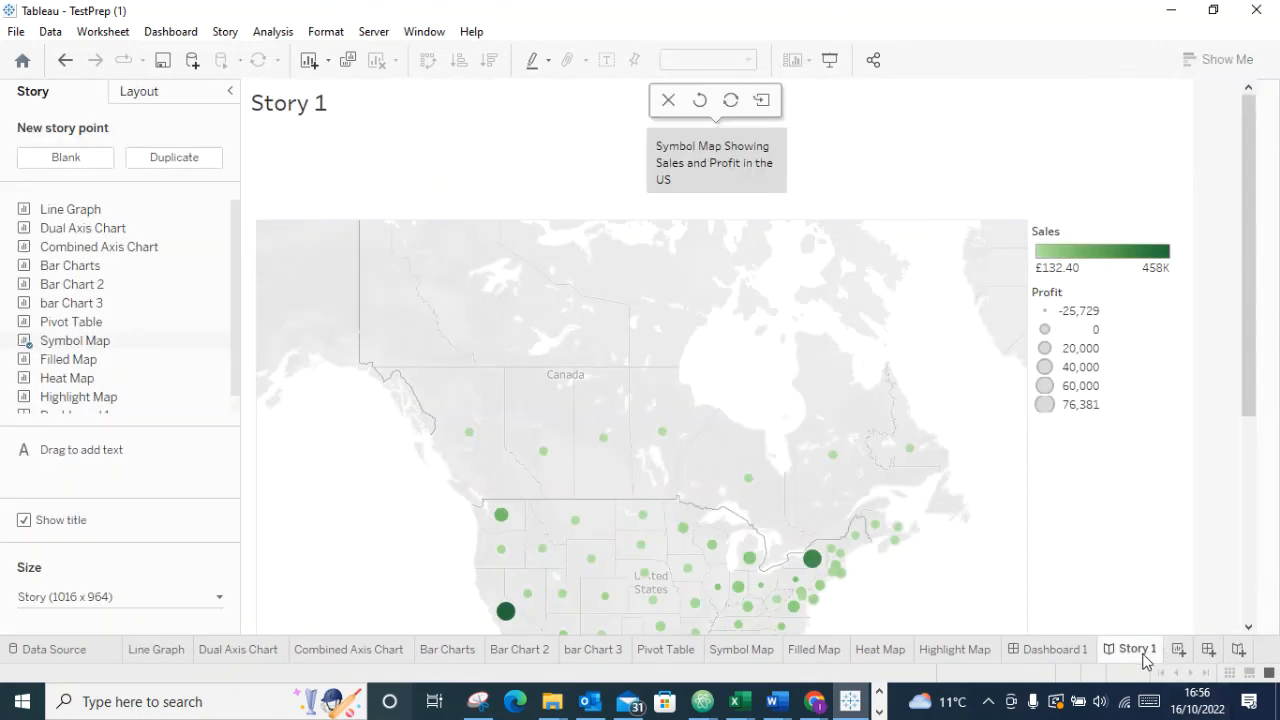
Add a blank story point containing the Filled Map sheet, and return to the Symbol Map story point
mouse_move(1145, 660)
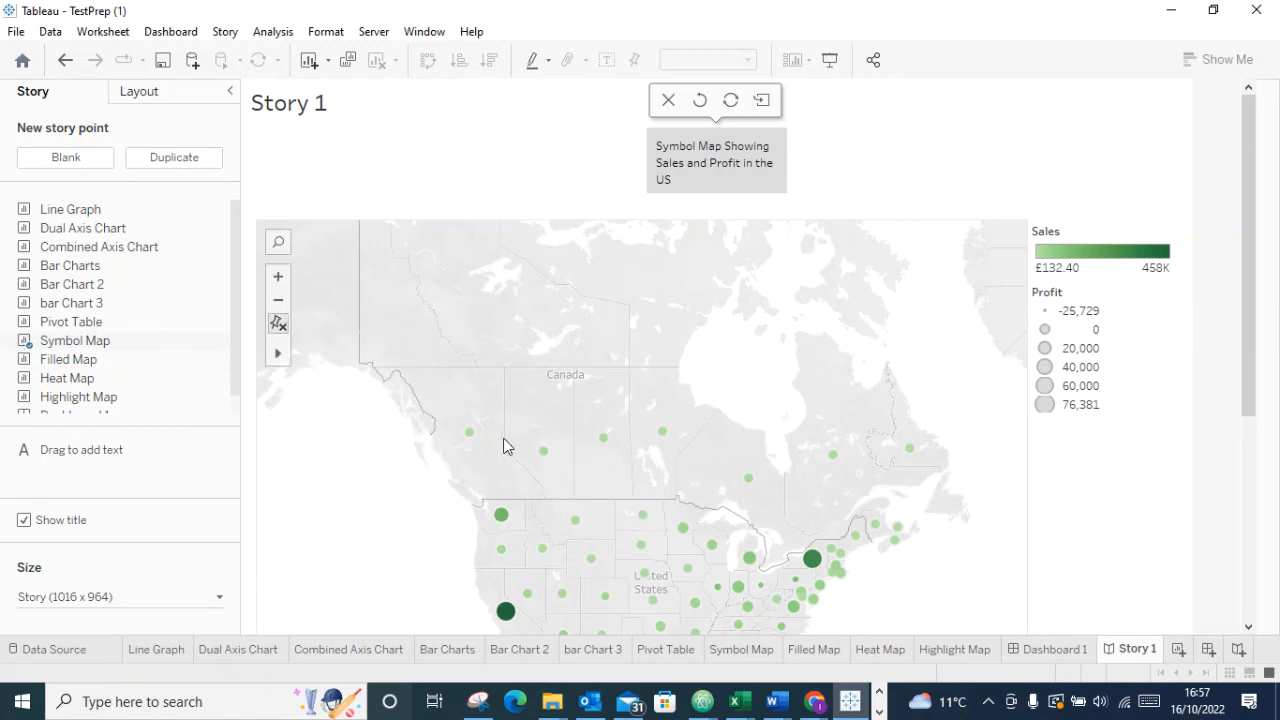
click(44, 160)
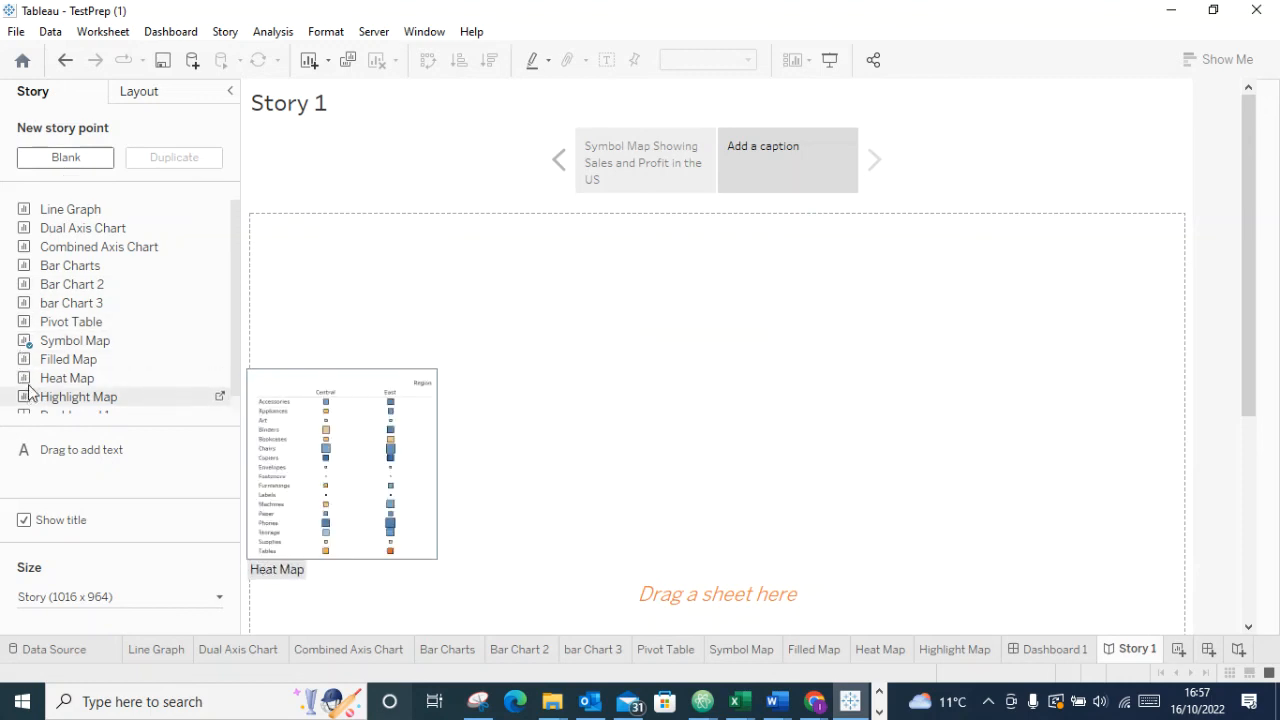
drag(50, 362, 385, 401)
click(615, 186)
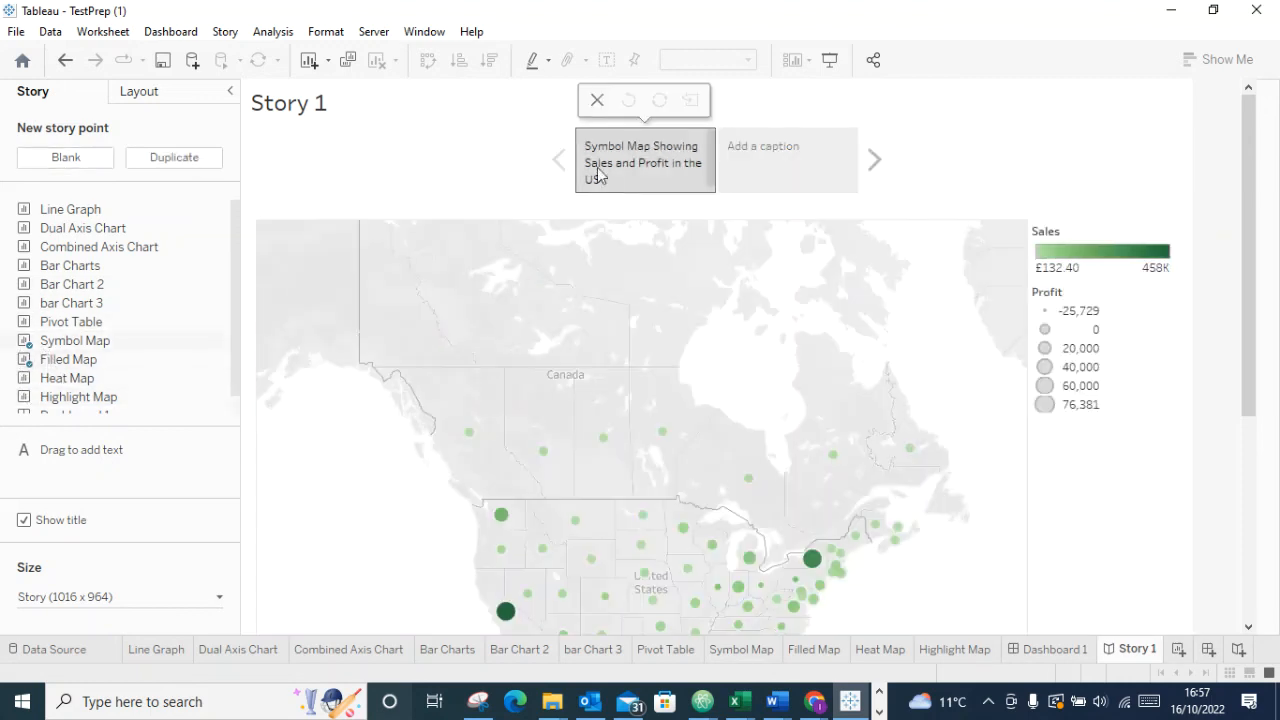
Add a blank third story point containing the Bar Chart 2 sheet, and return to the Symbol Map story point
click(775, 194)
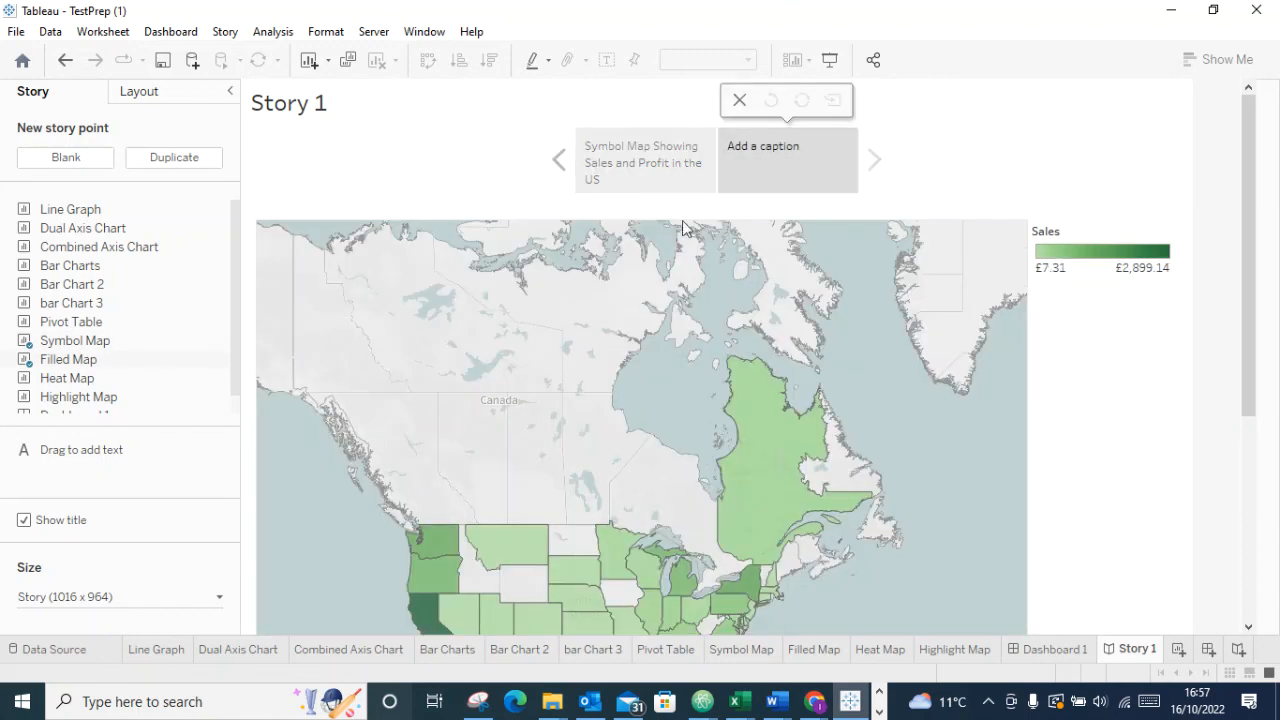
mouse_move(68, 343)
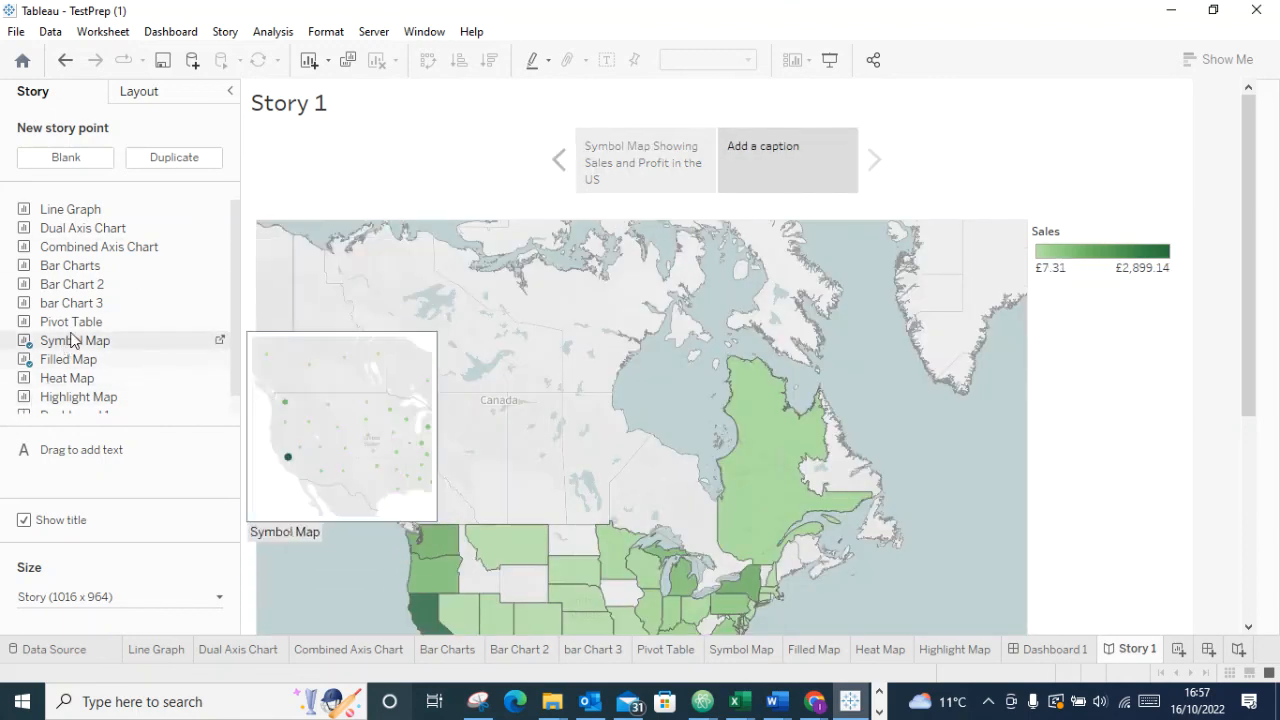
click(88, 160)
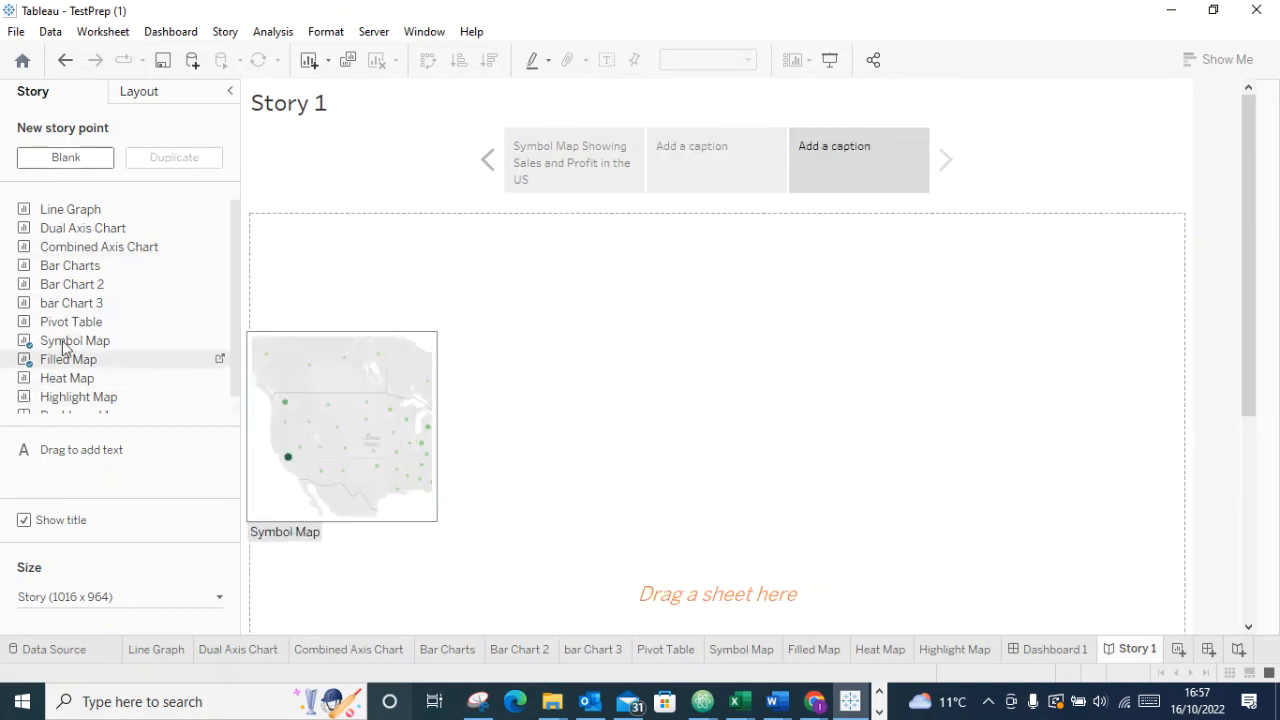
drag(70, 293, 641, 326)
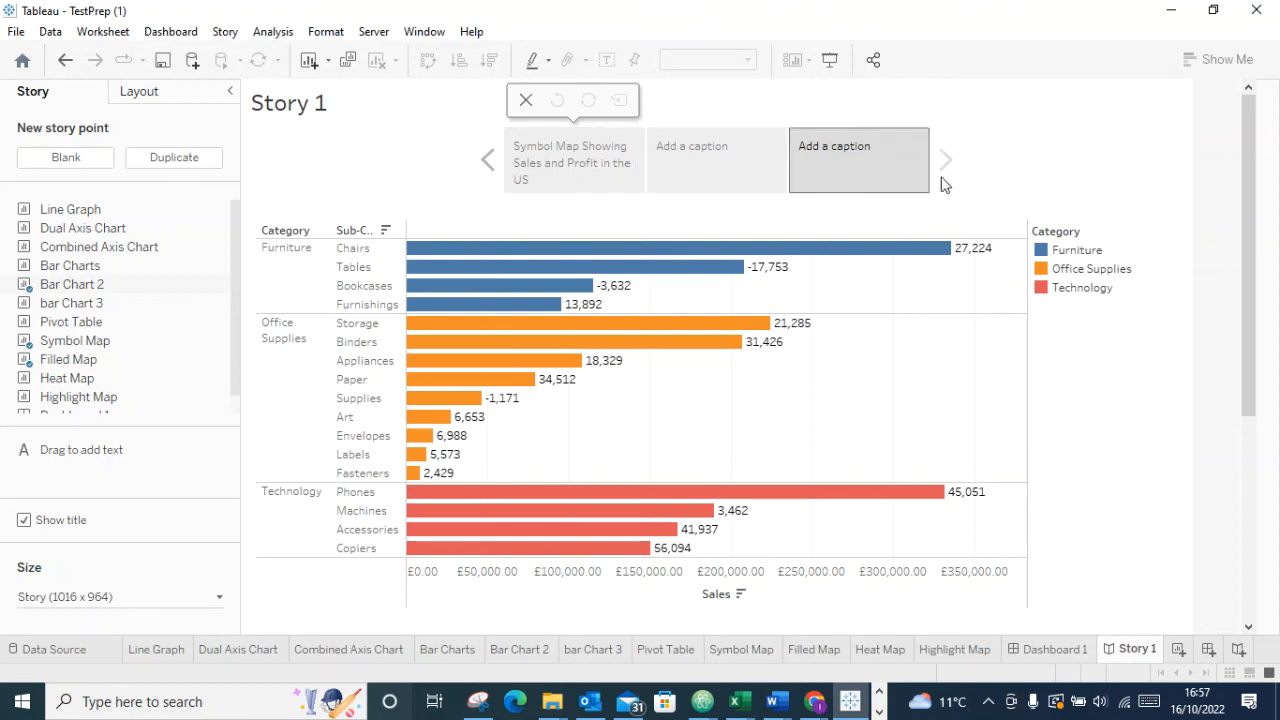
click(482, 165)
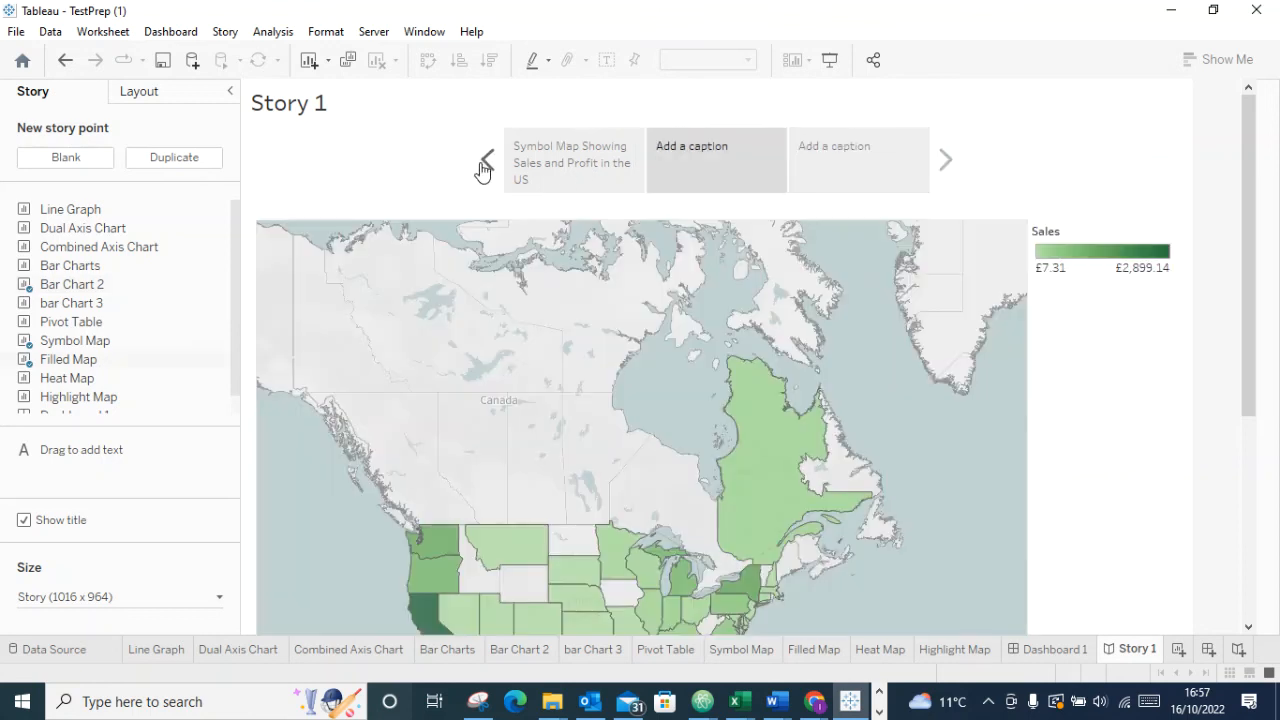
click(480, 168)
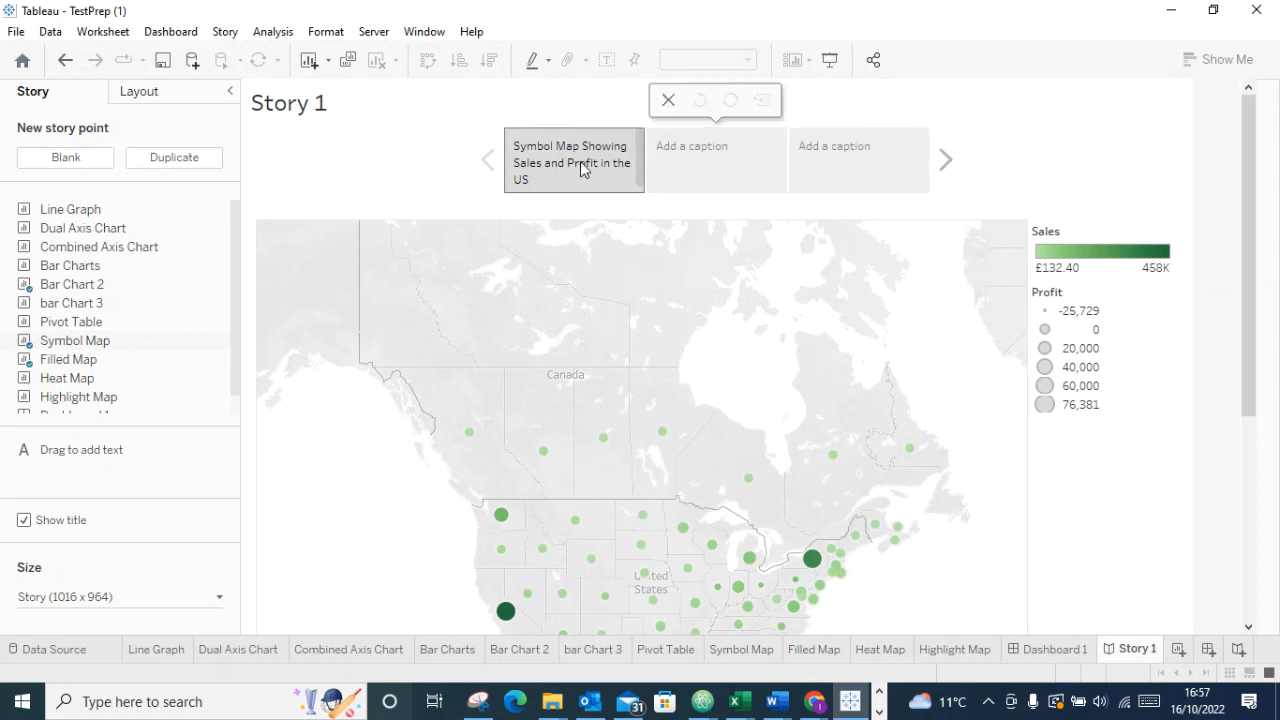
mouse_move(574, 165)
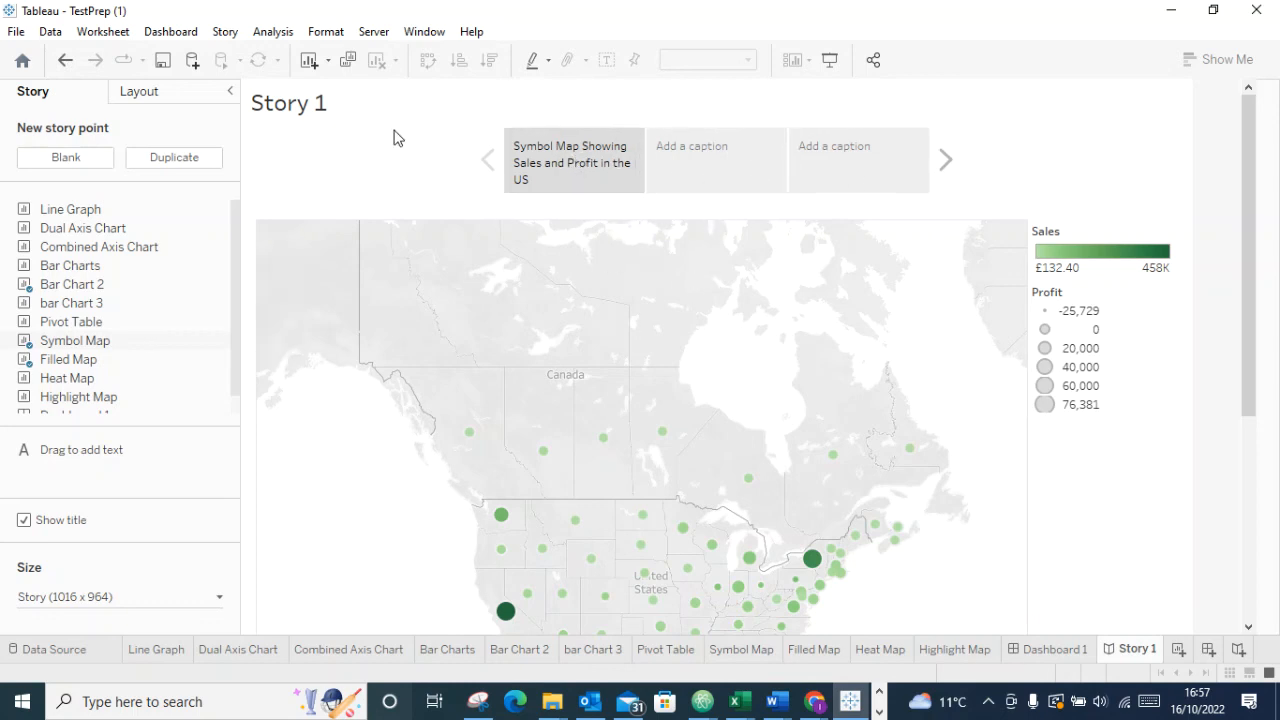
Replace the story title with "Symbol Map", centred and in bold
double_click(316, 107)
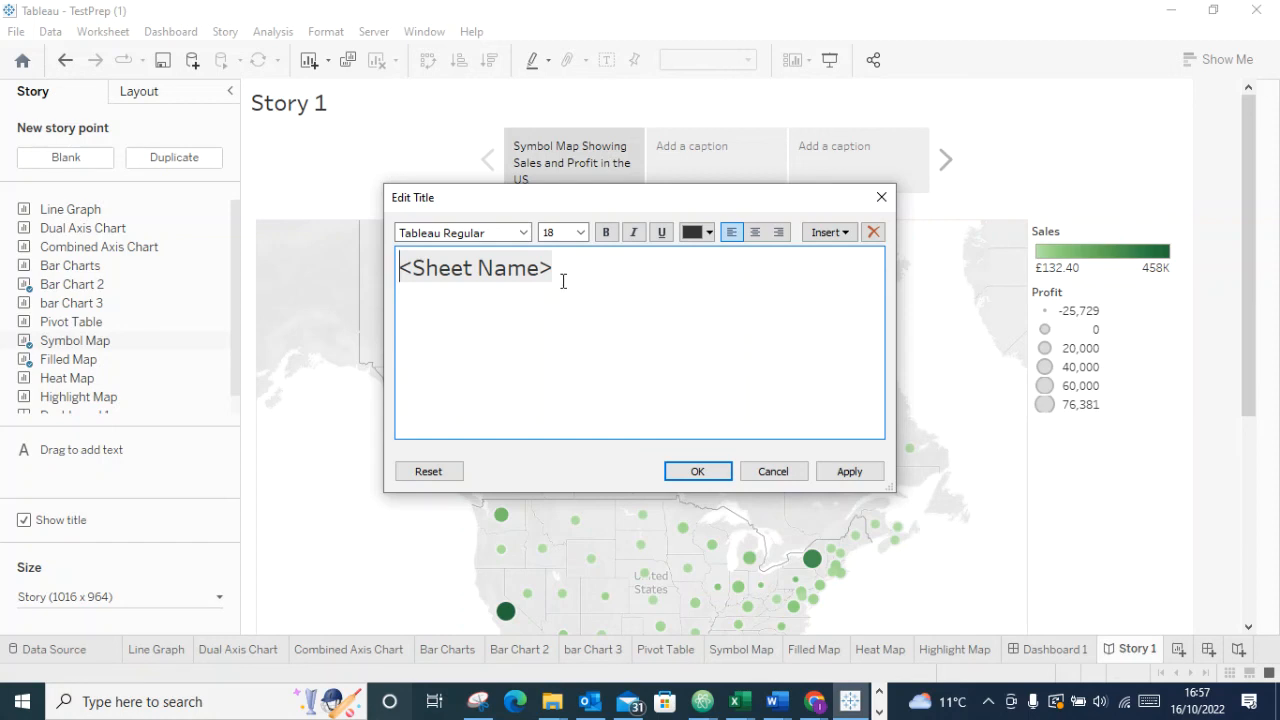
drag(549, 268, 346, 281)
text(S)
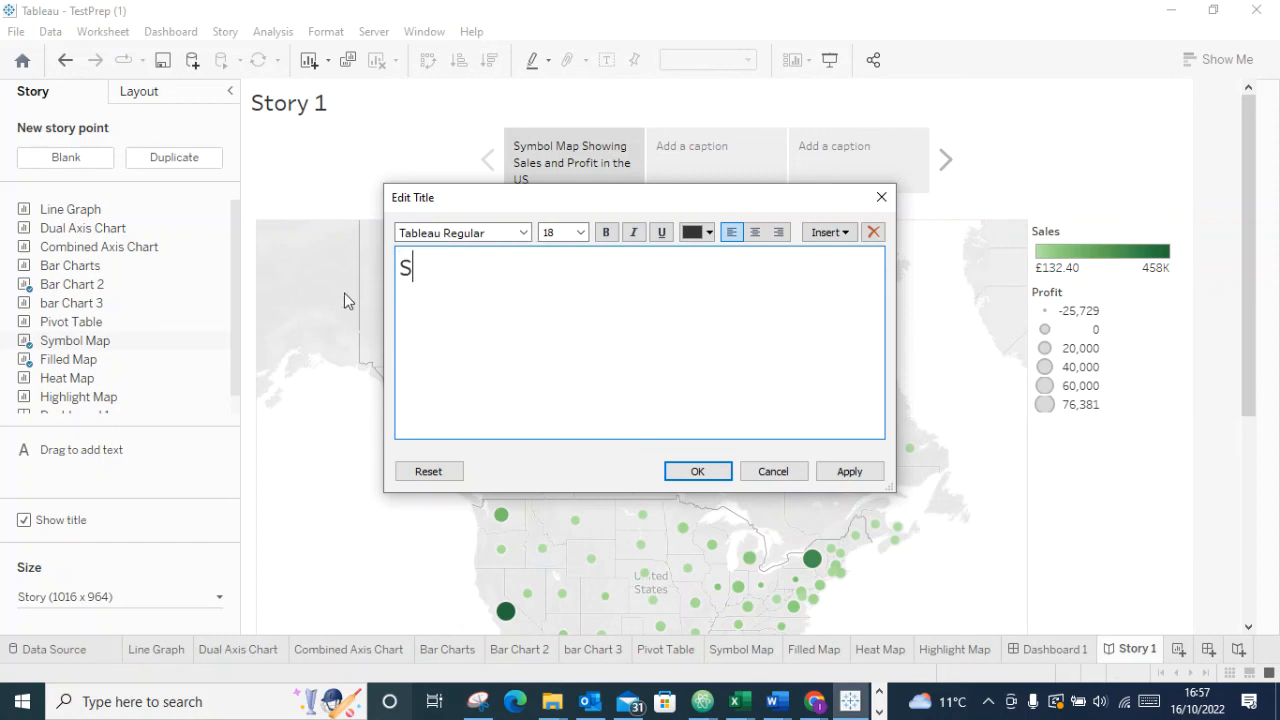
text(ymbol Map)
key(ctrl+a)
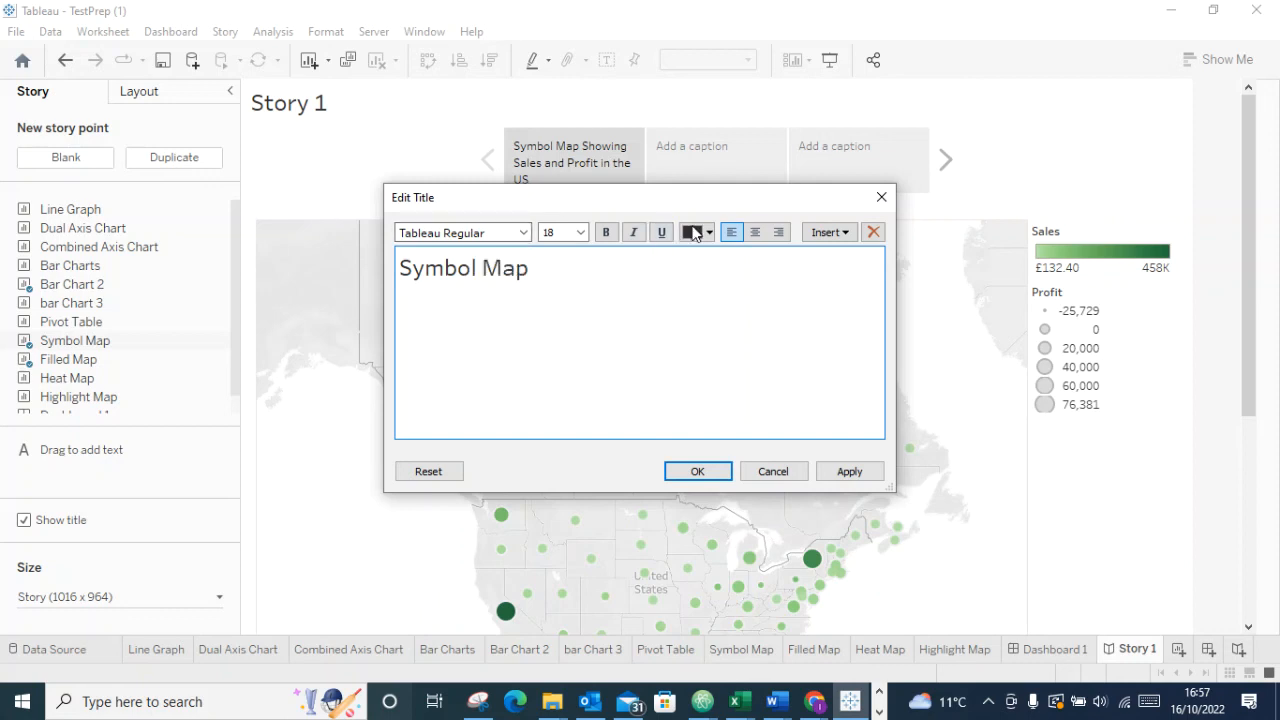
click(755, 232)
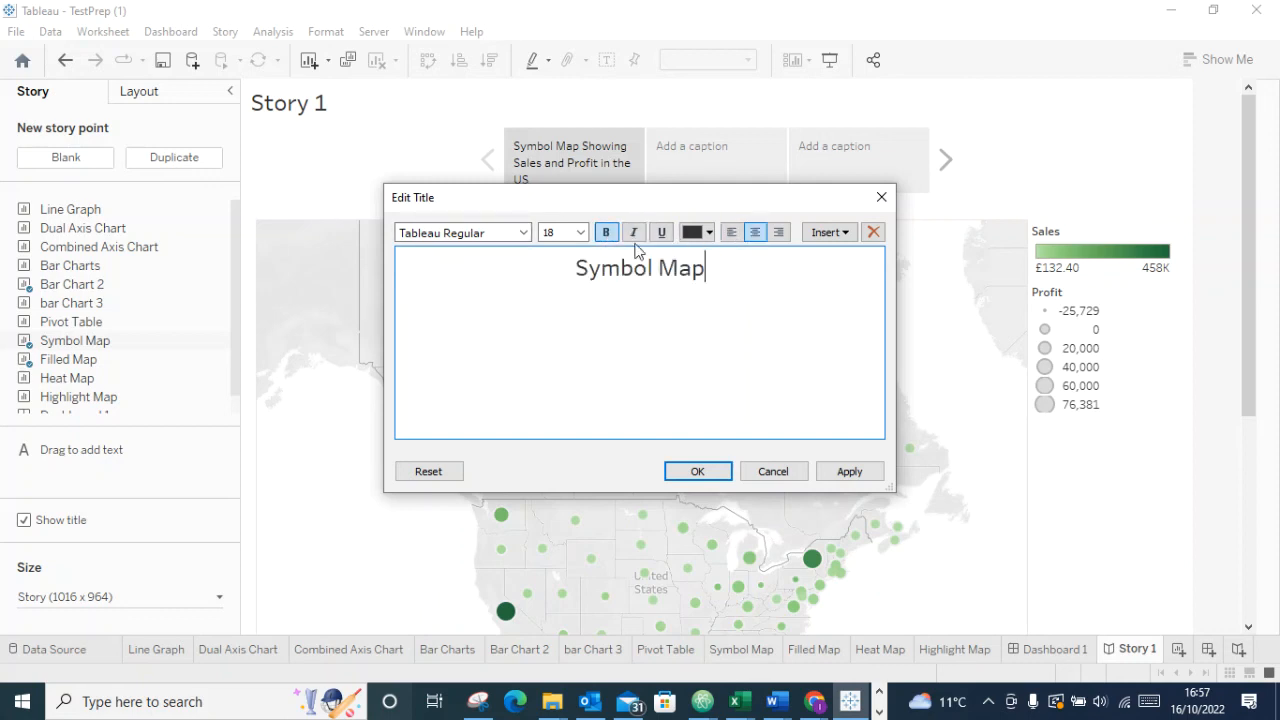
drag(710, 275, 563, 266)
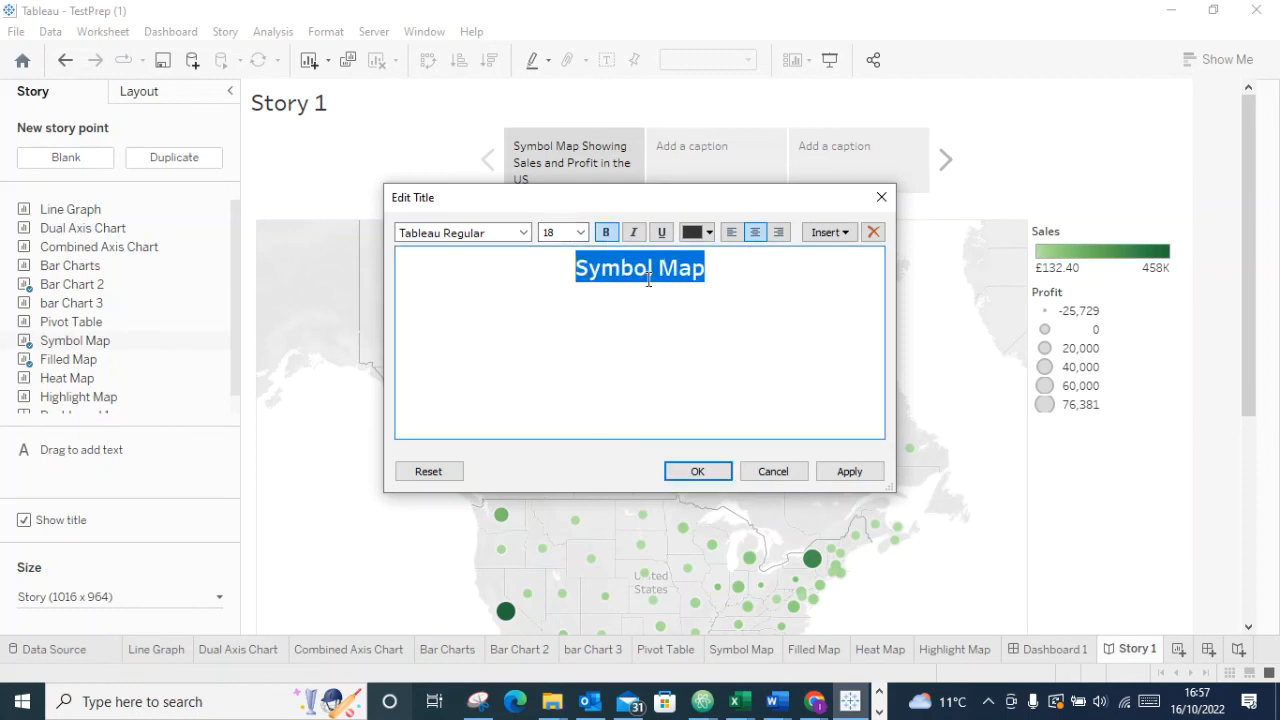
click(840, 471)
click(697, 469)
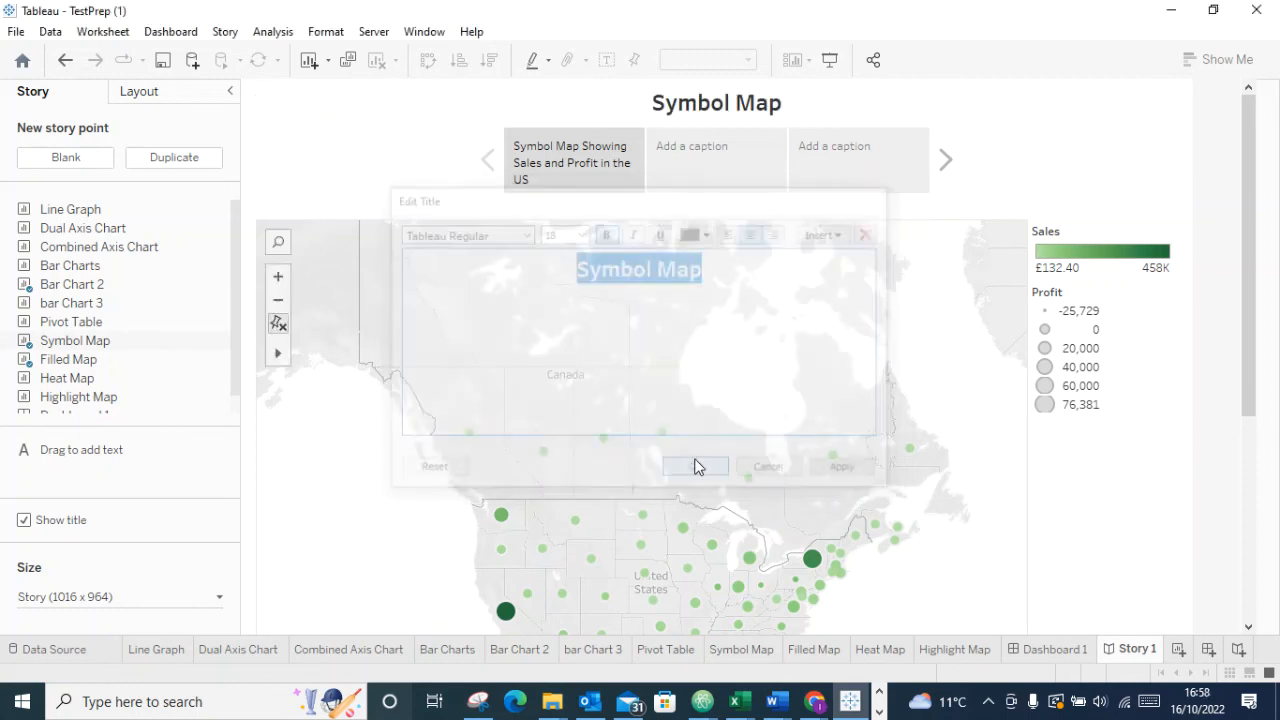
Caption the second story point "Map showing Sales in the US" and the third "Chart Showing Sales and Profit by Sub-categories in the US"
click(684, 152)
click(699, 160)
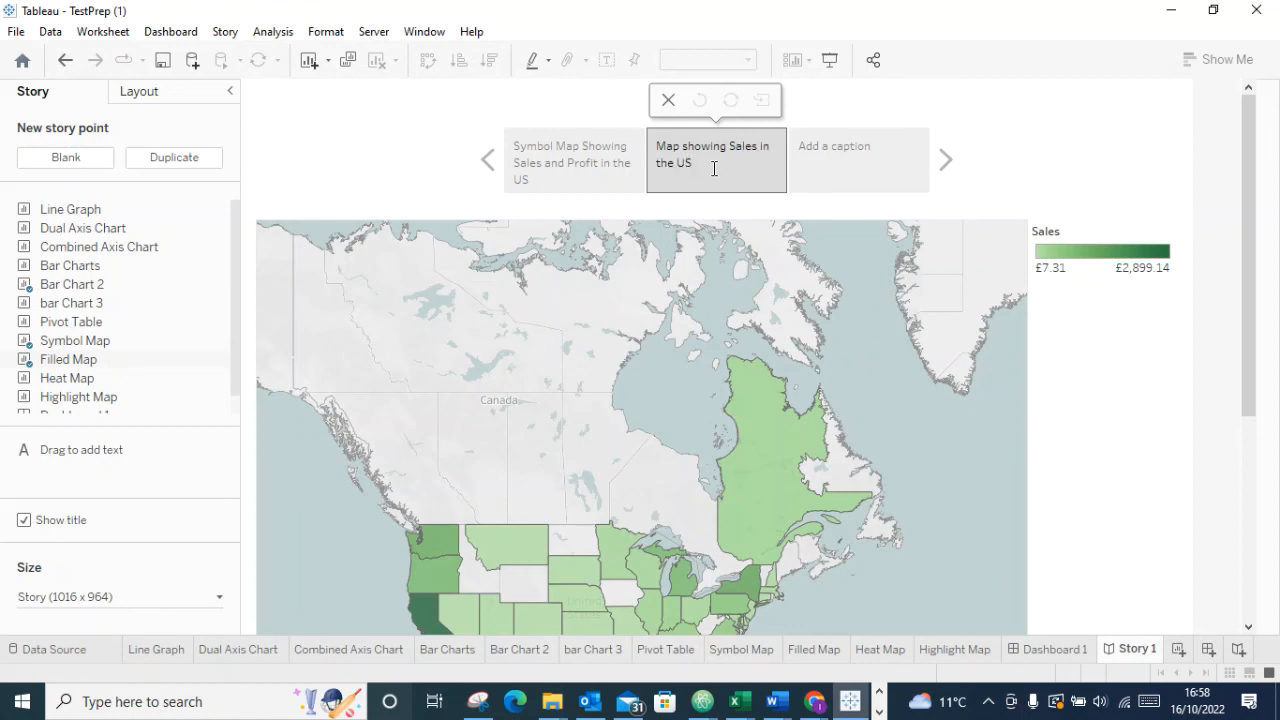
click(846, 177)
click(851, 161)
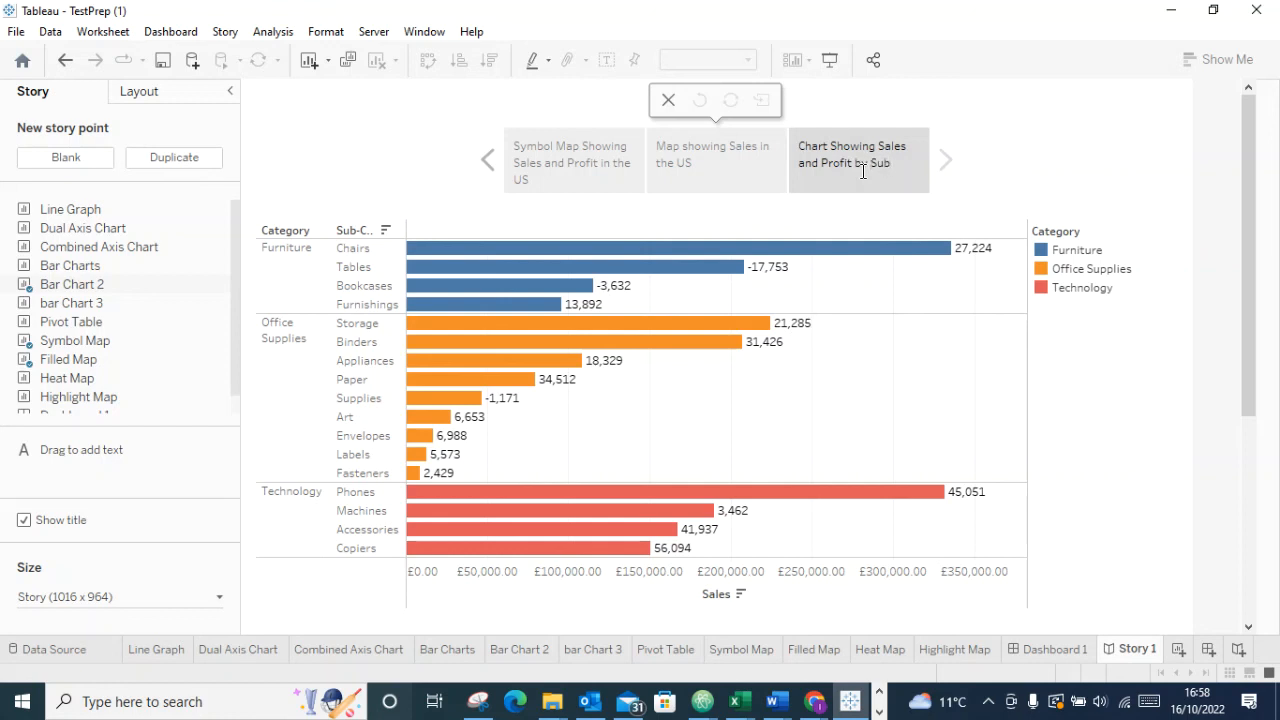
text(egories in the US)
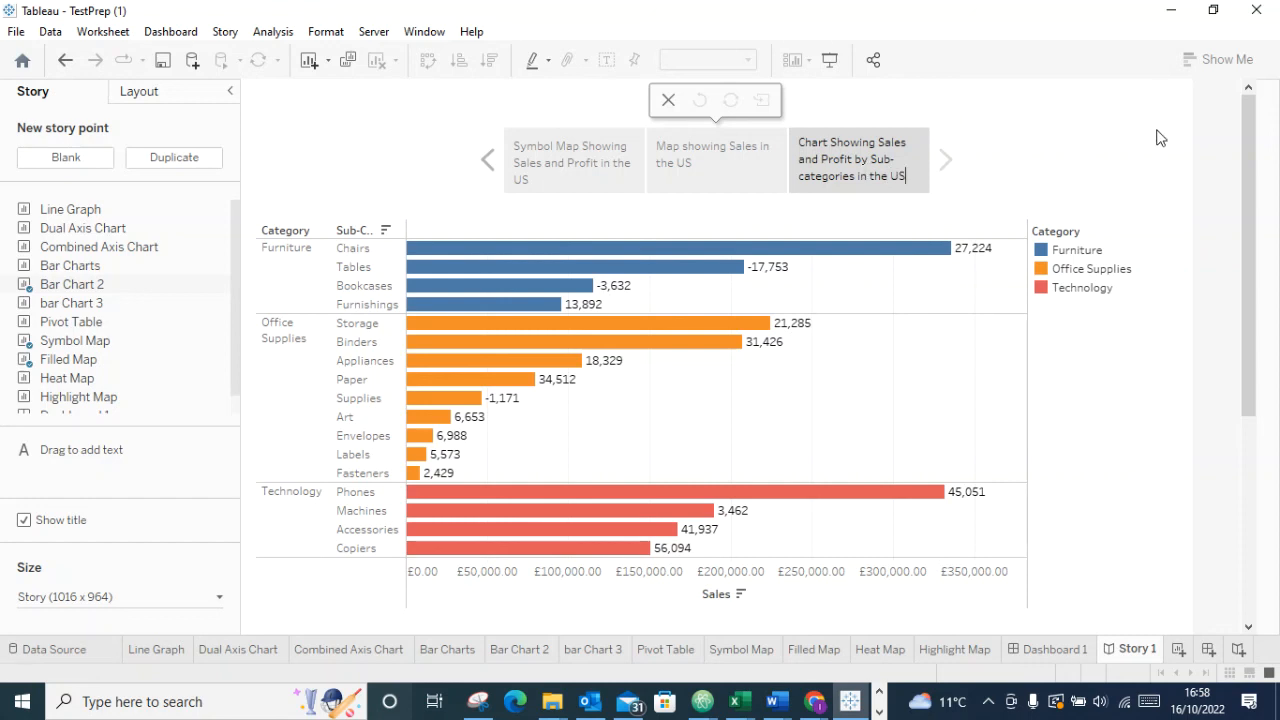
click(1090, 202)
Step back and forth through the three captioned story points to review the story's sequence
click(489, 161)
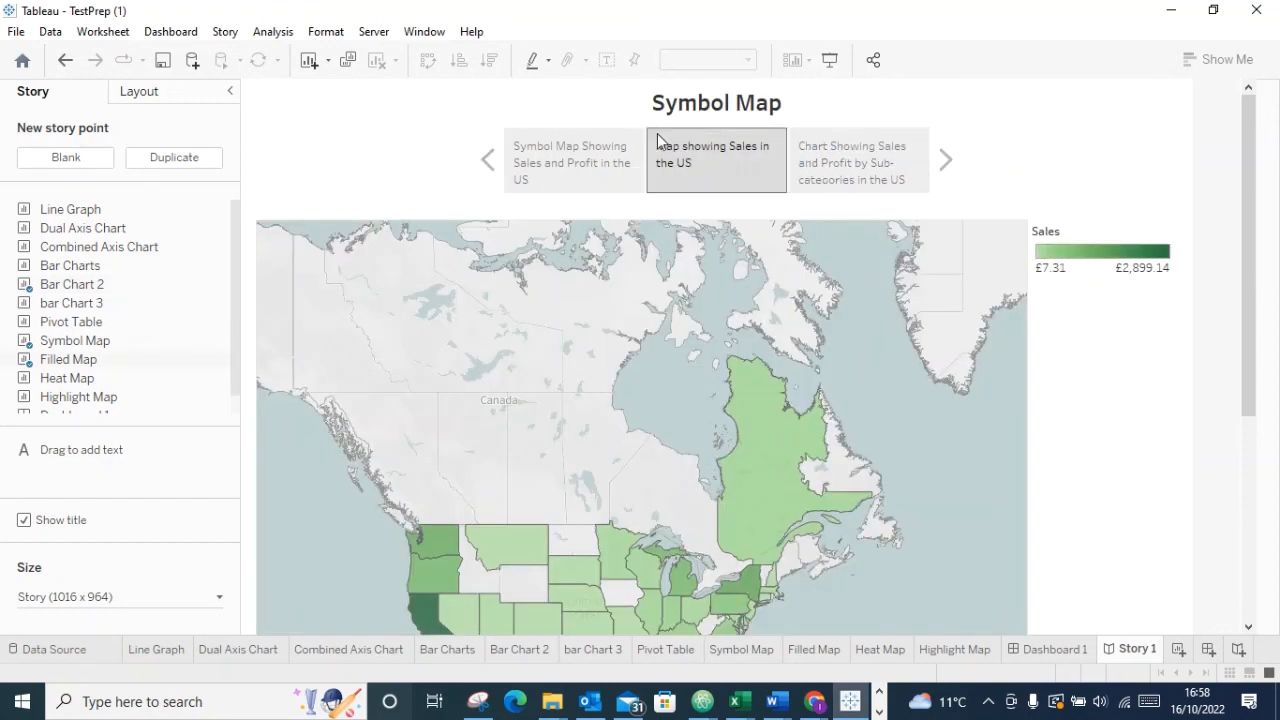
click(948, 162)
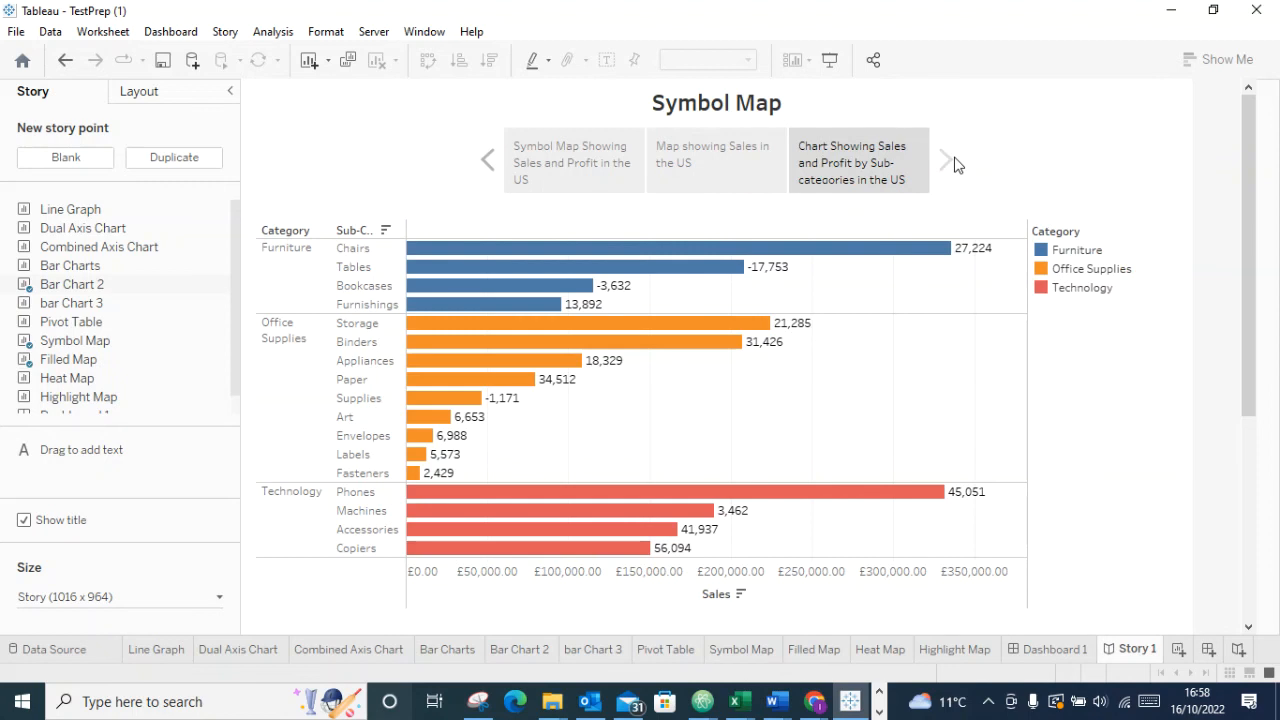
click(485, 165)
click(486, 166)
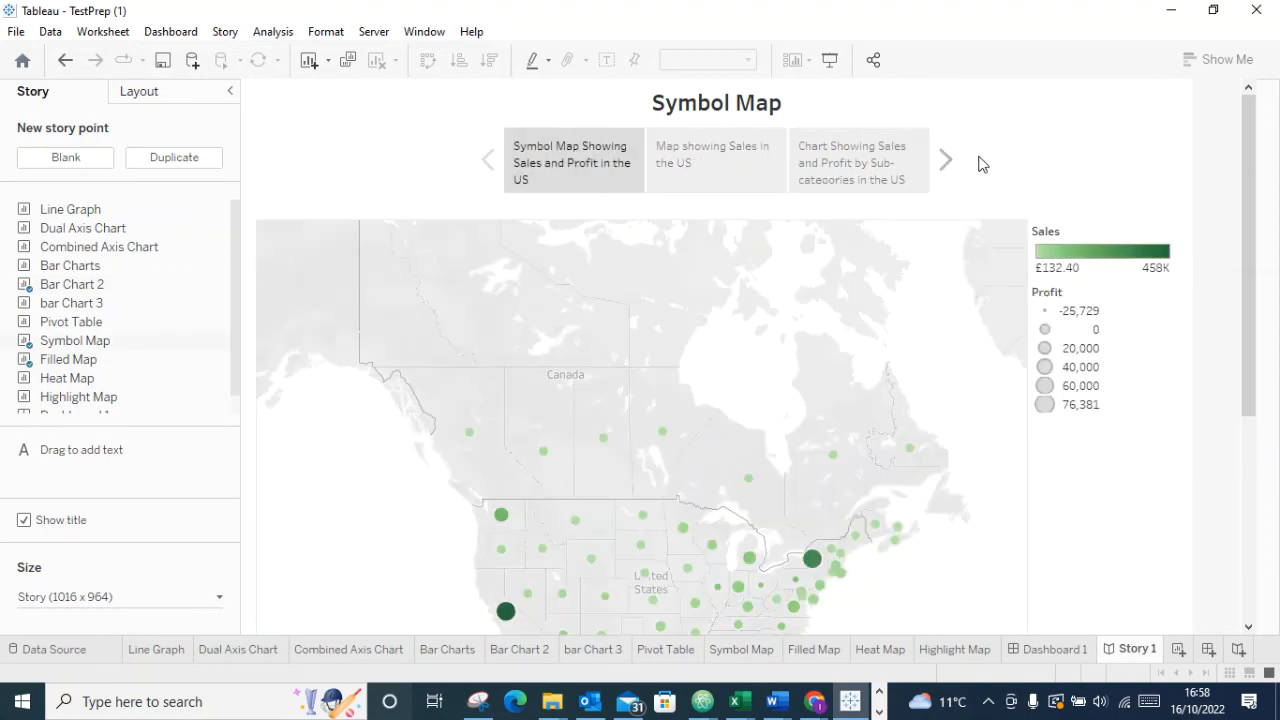
click(946, 165)
click(946, 162)
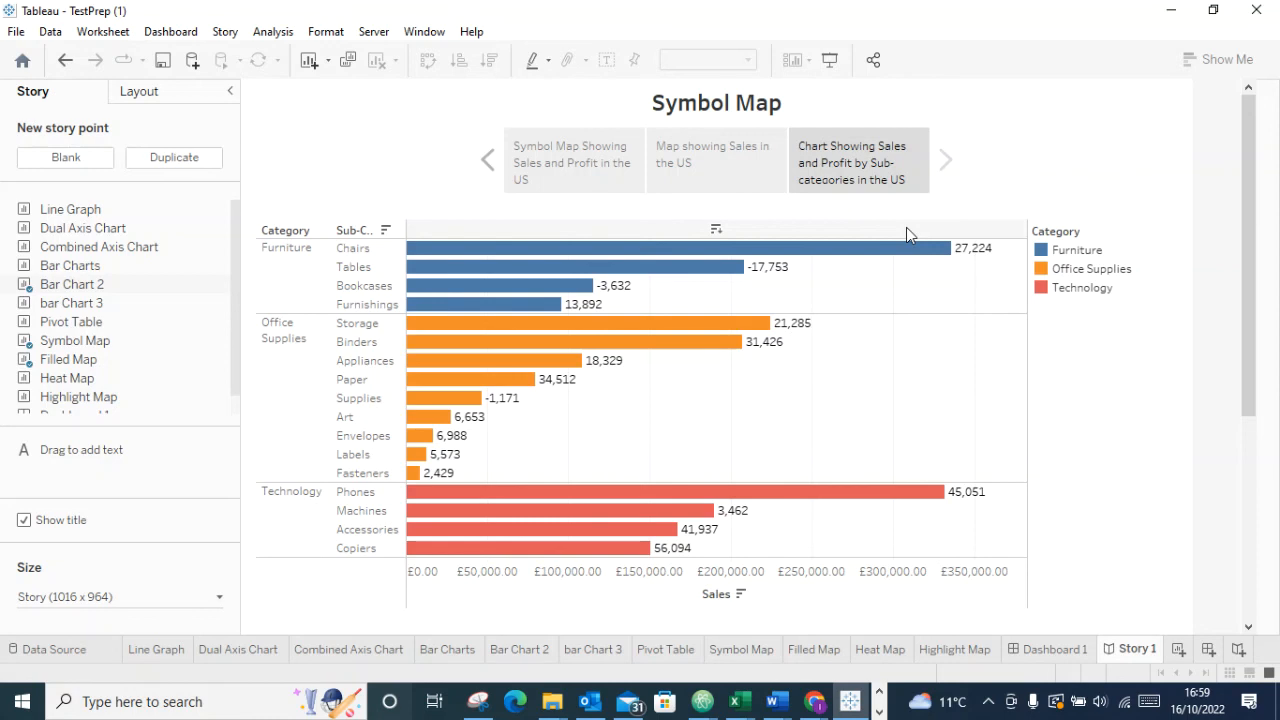
Swap the rows and columns of the Line Graph worksheet and swap them back, twice
click(240, 649)
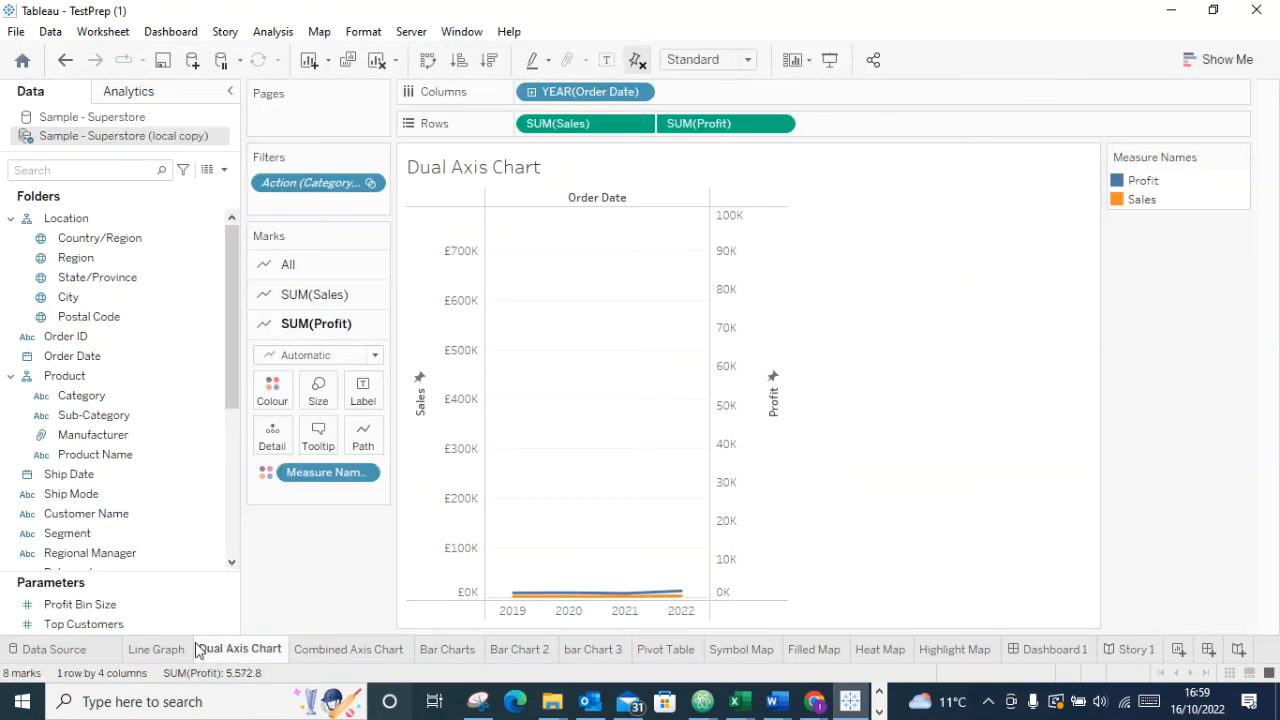
click(152, 650)
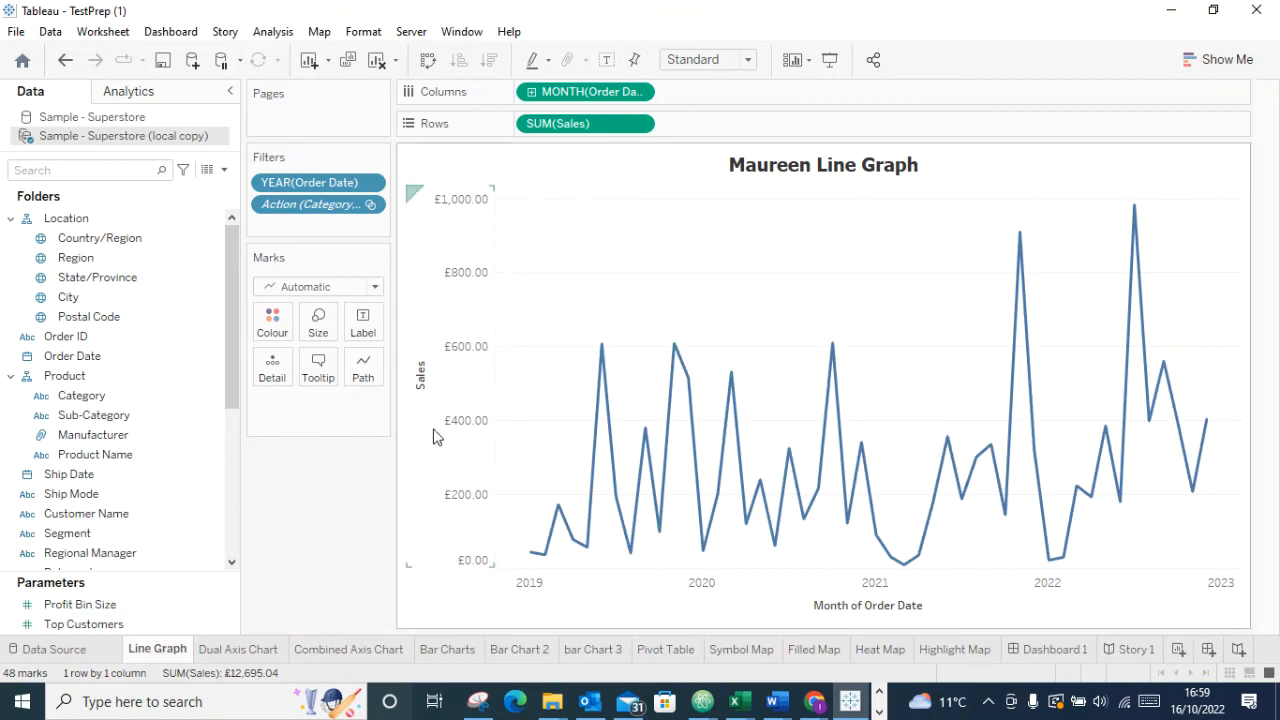
click(427, 64)
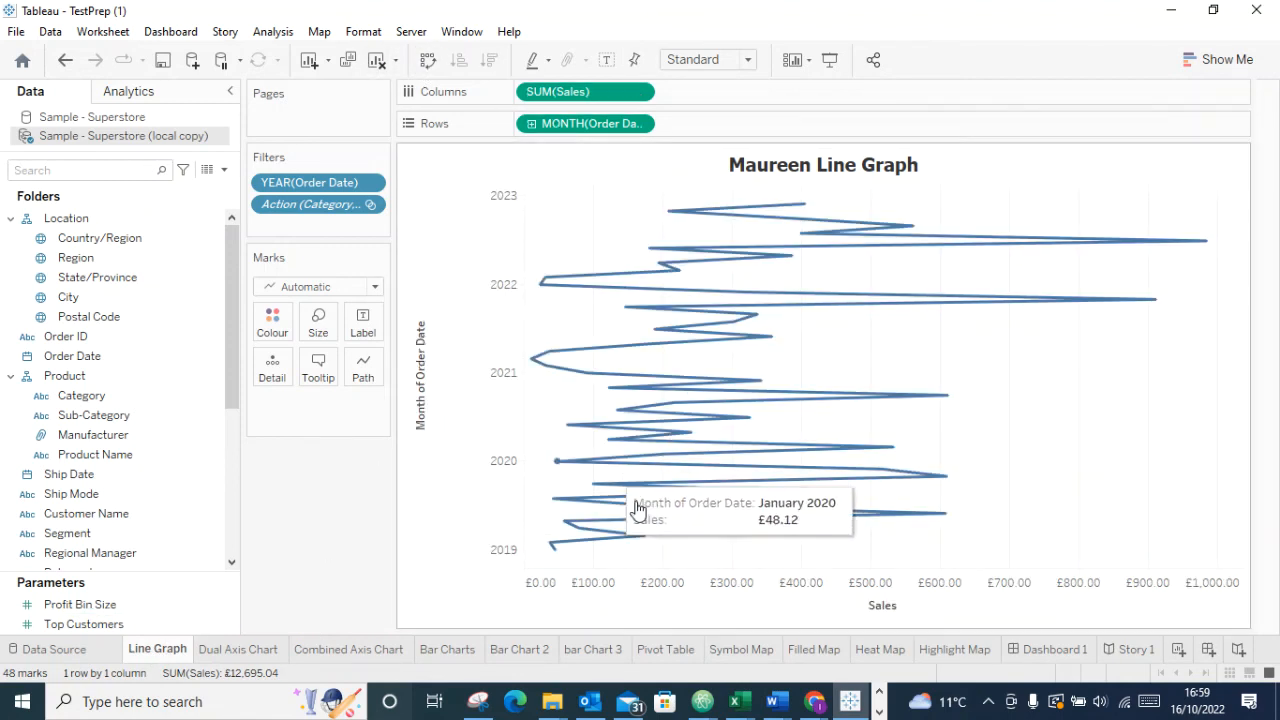
click(427, 70)
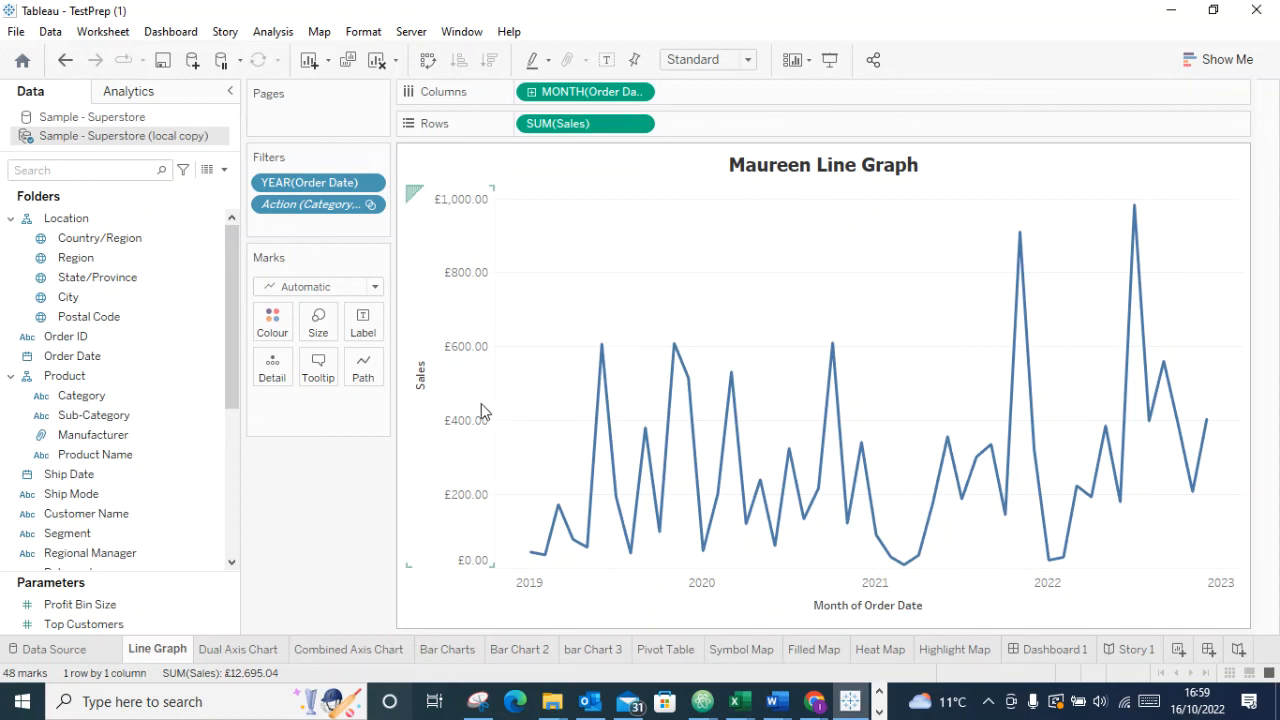
click(427, 60)
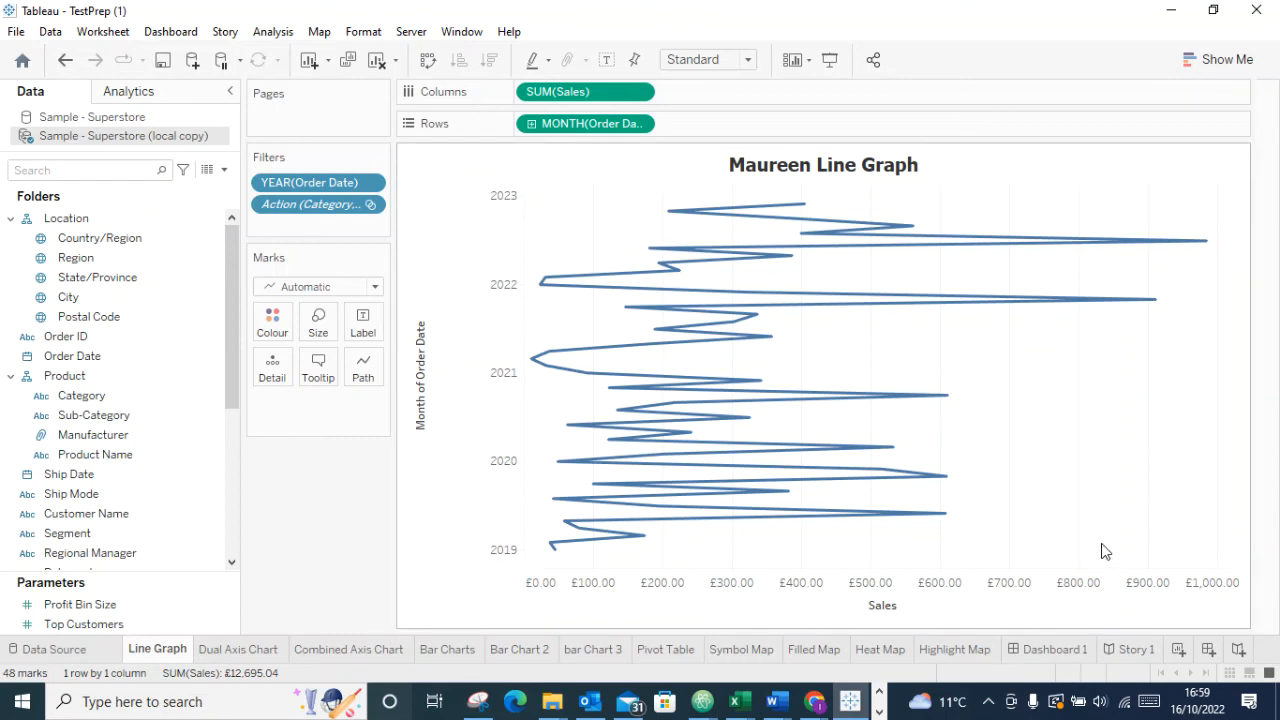
click(427, 61)
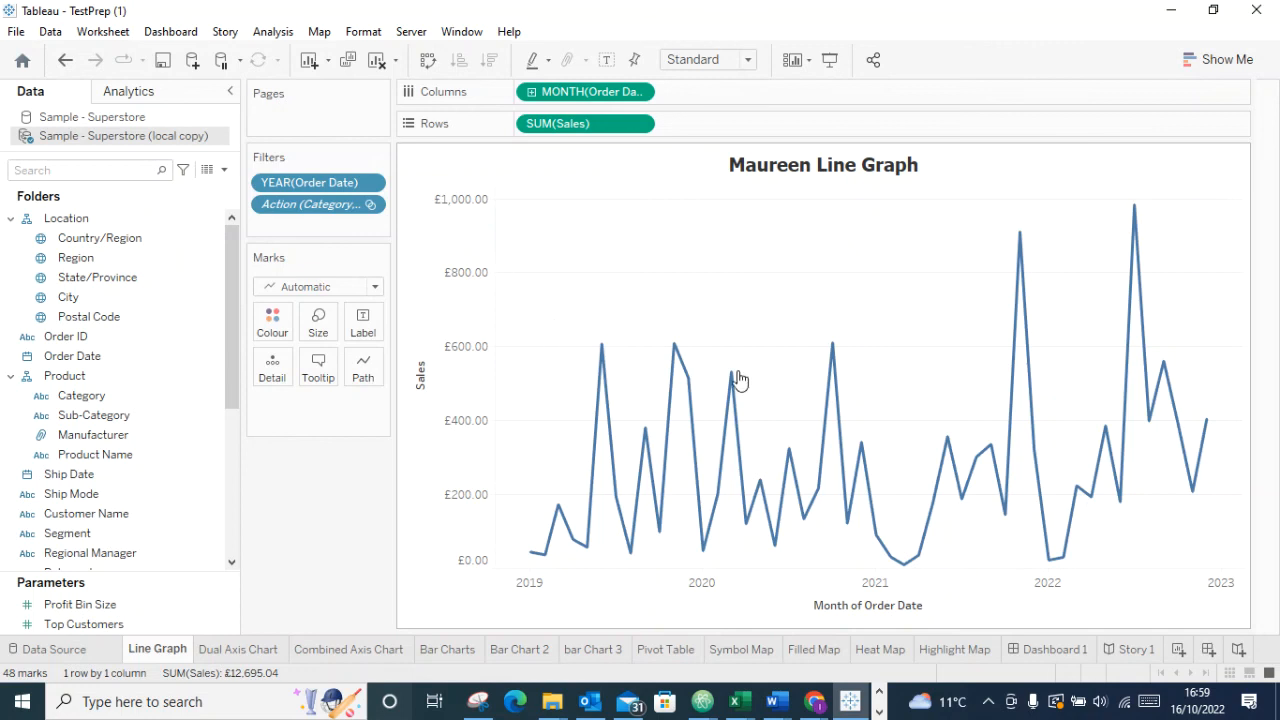
Review Dashboard 1, Story 1 and the Symbol Map and Dual Axis Chart worksheets, ending on the Line Graph worksheet
click(1055, 647)
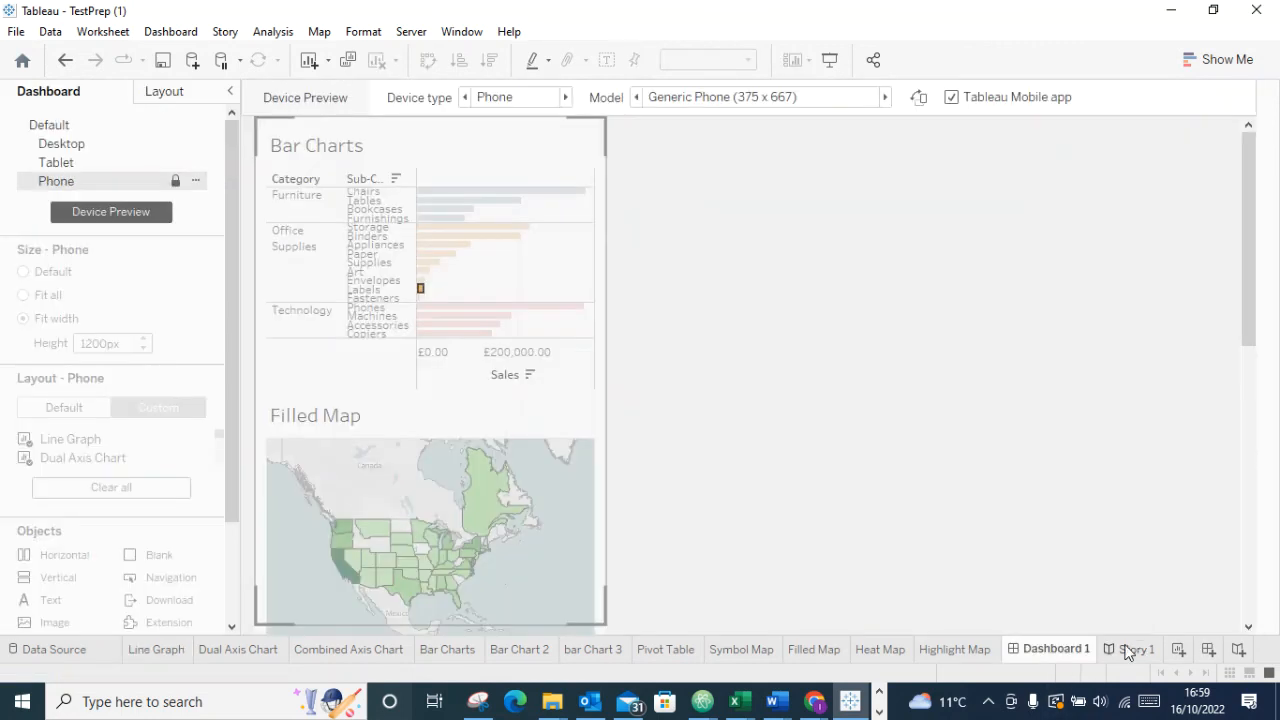
click(1108, 649)
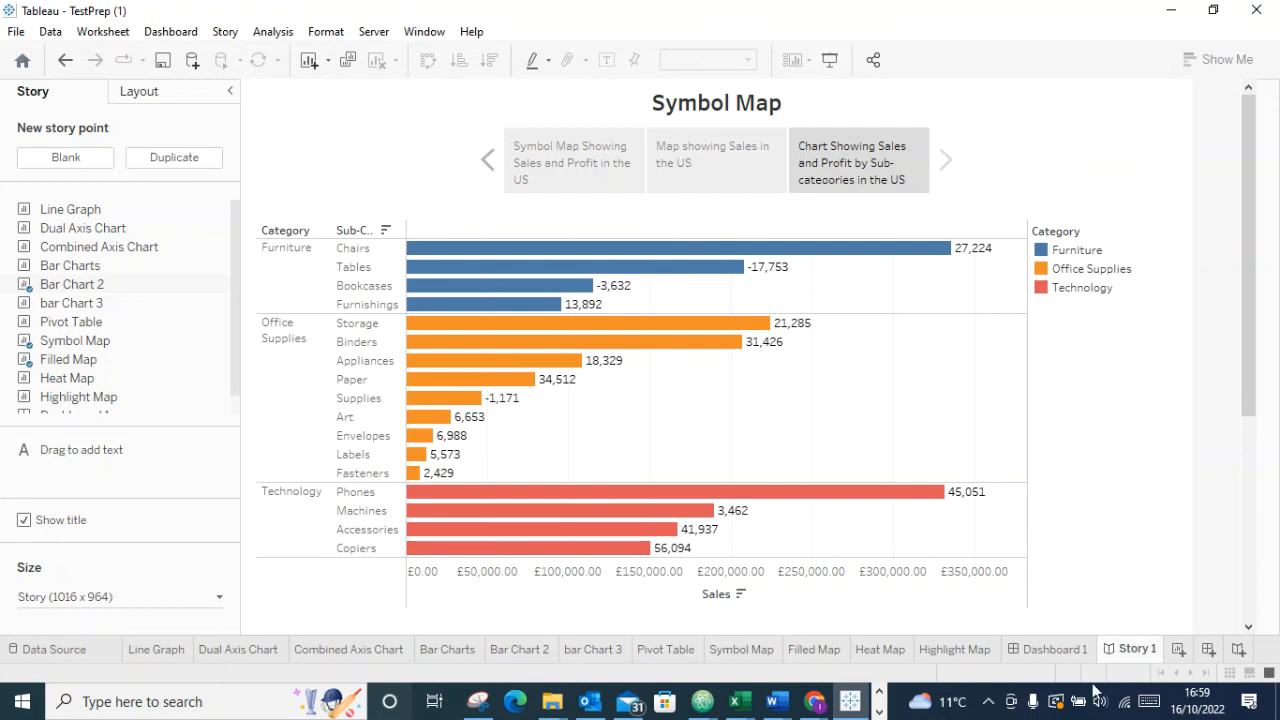
click(1059, 647)
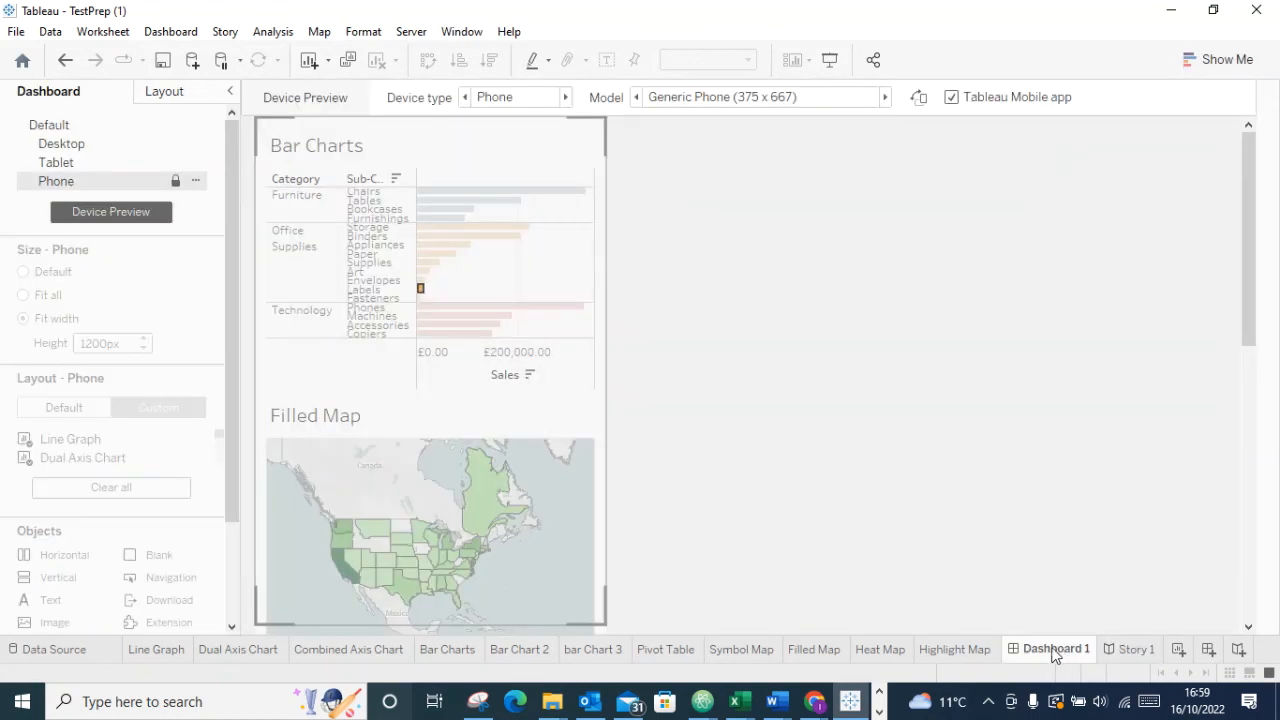
click(890, 650)
click(765, 651)
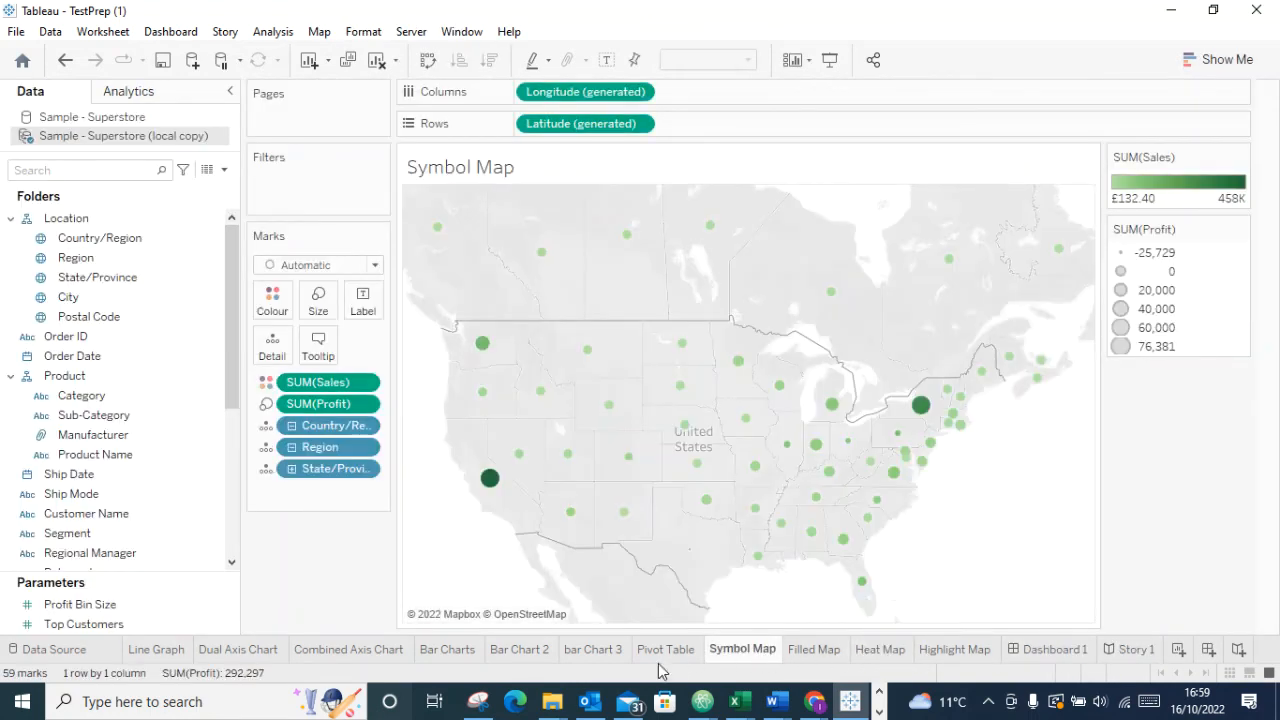
click(600, 652)
click(237, 647)
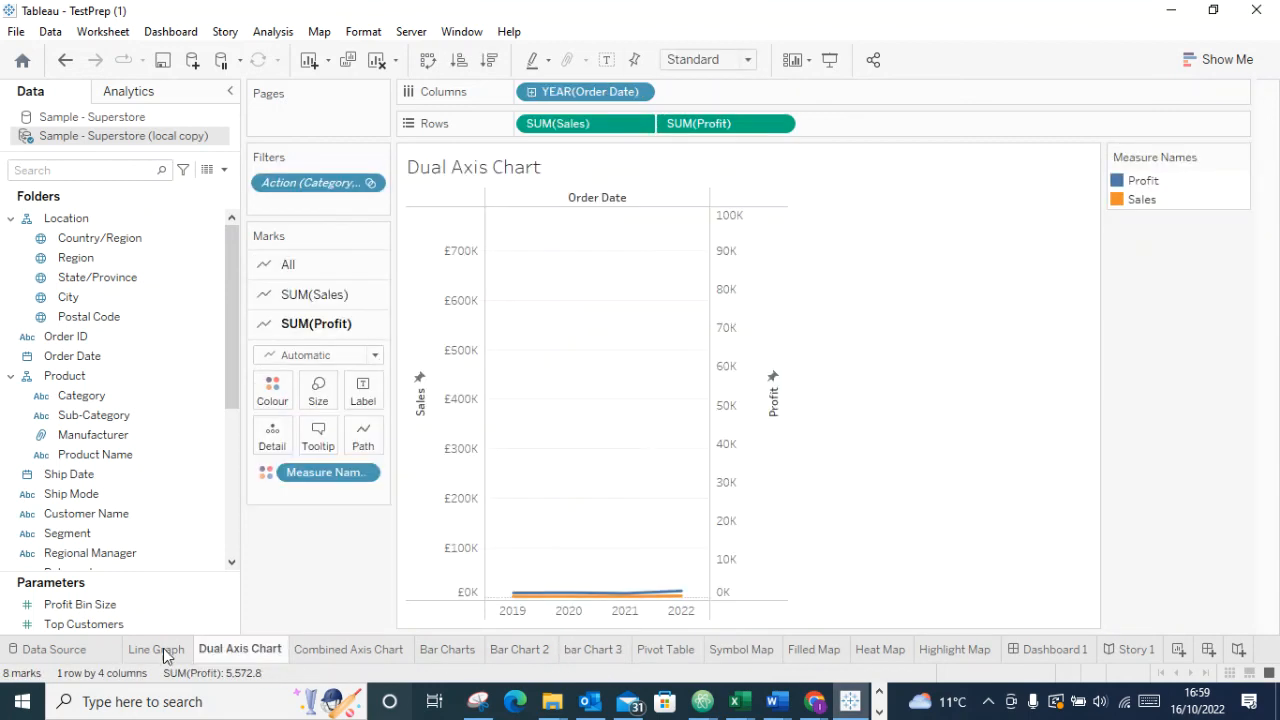
click(160, 648)
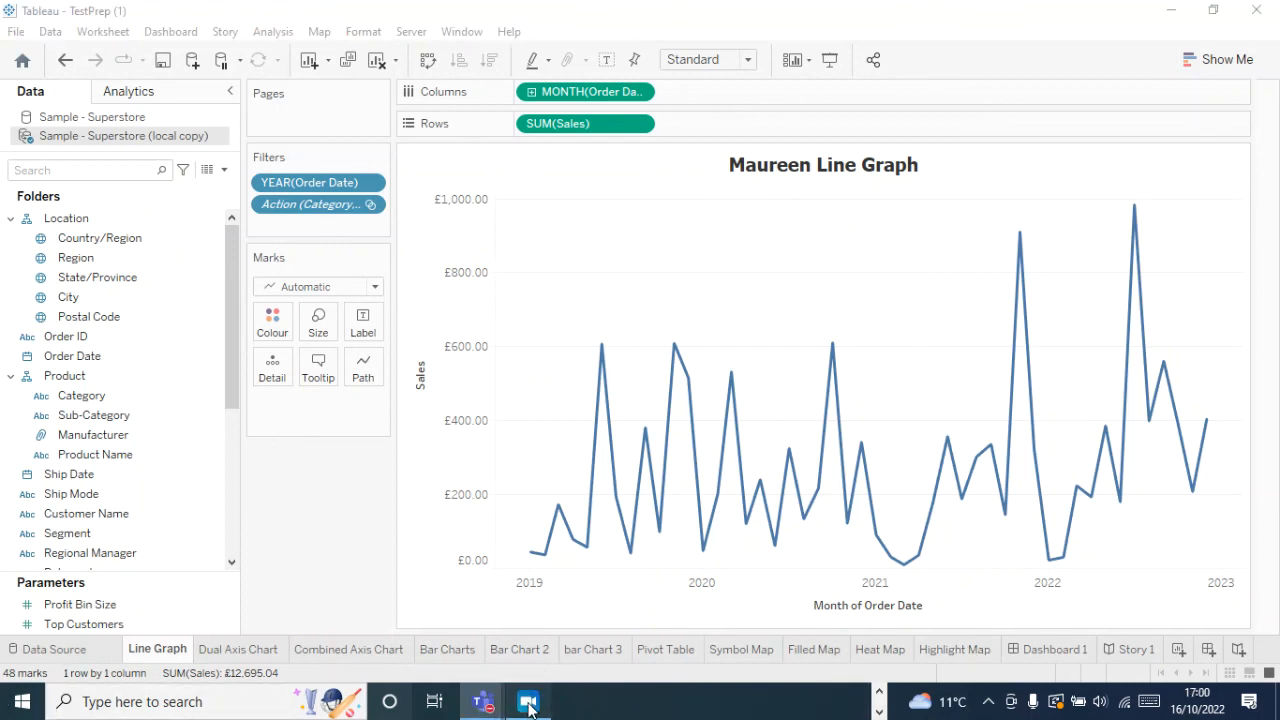
click(80, 414)
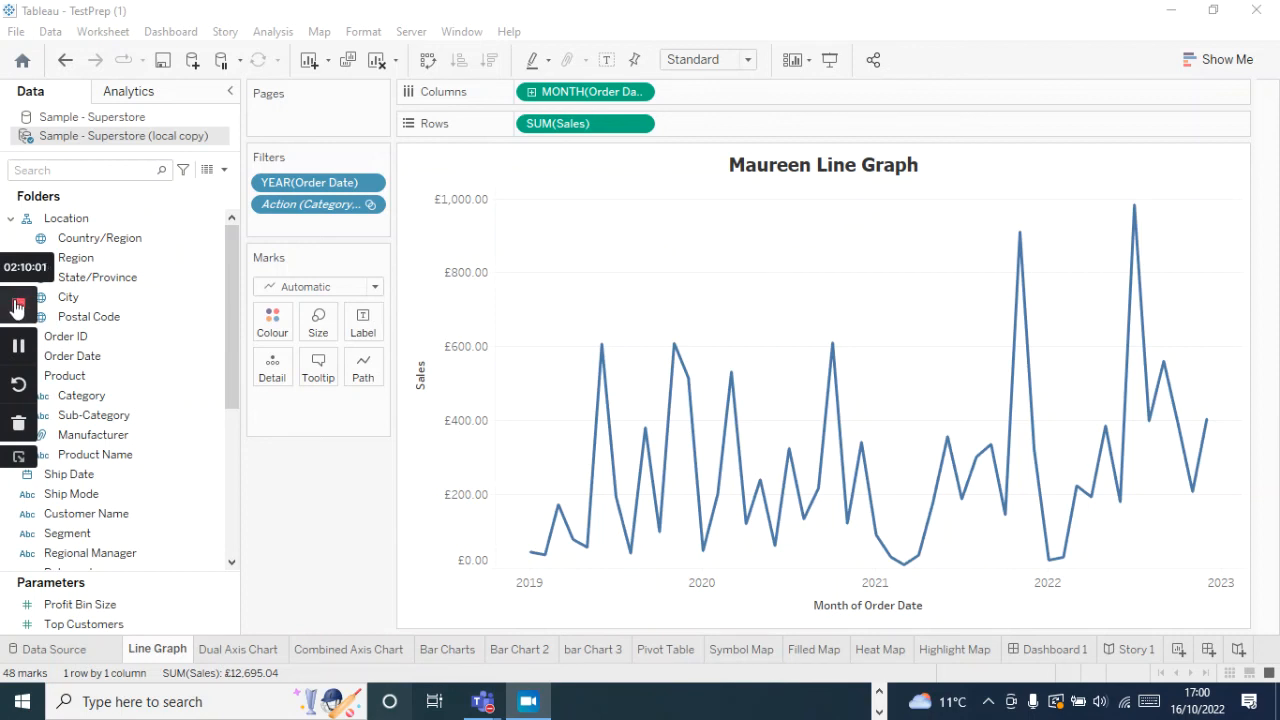